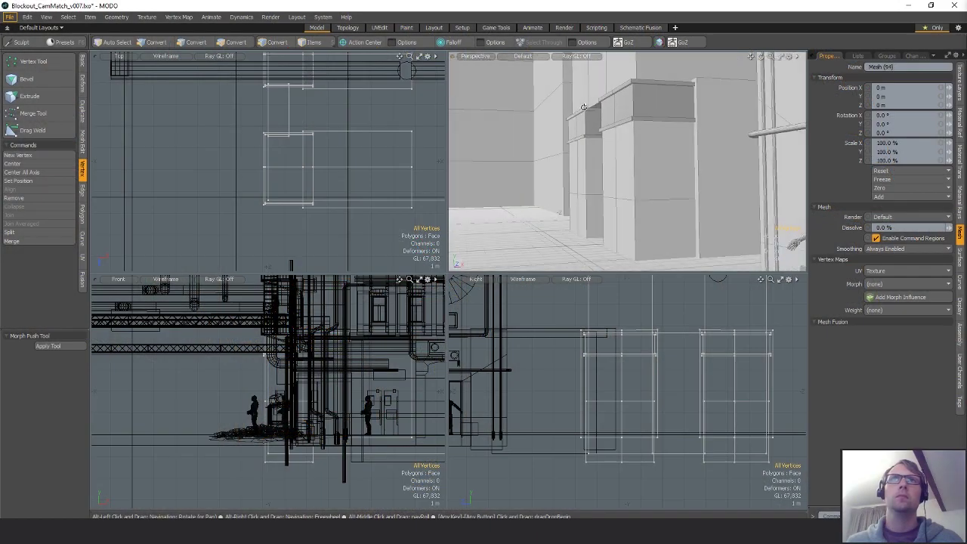
# - Select the top vertices of the blocks behind both pillars and scale them vertically to level their height
pyautogui.keyDown('alt'); pyautogui.moveTo(583, 107); pyautogui.dragTo(597, 157); pyautogui.keyUp('alt')
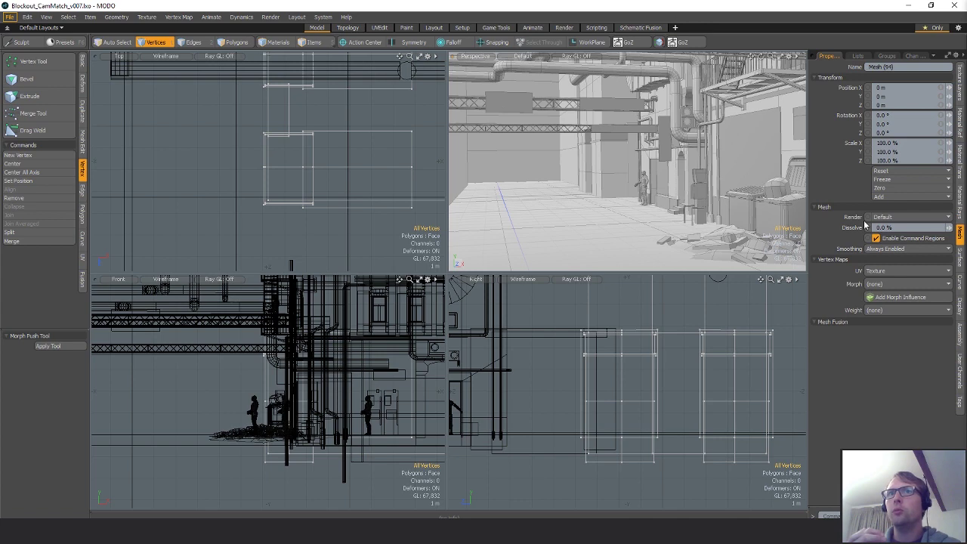
pyautogui.keyDown('alt'); pyautogui.moveTo(574, 324); pyautogui.dragTo(537, 349); pyautogui.keyUp('alt')
pyautogui.scroll(1, 536, 349)
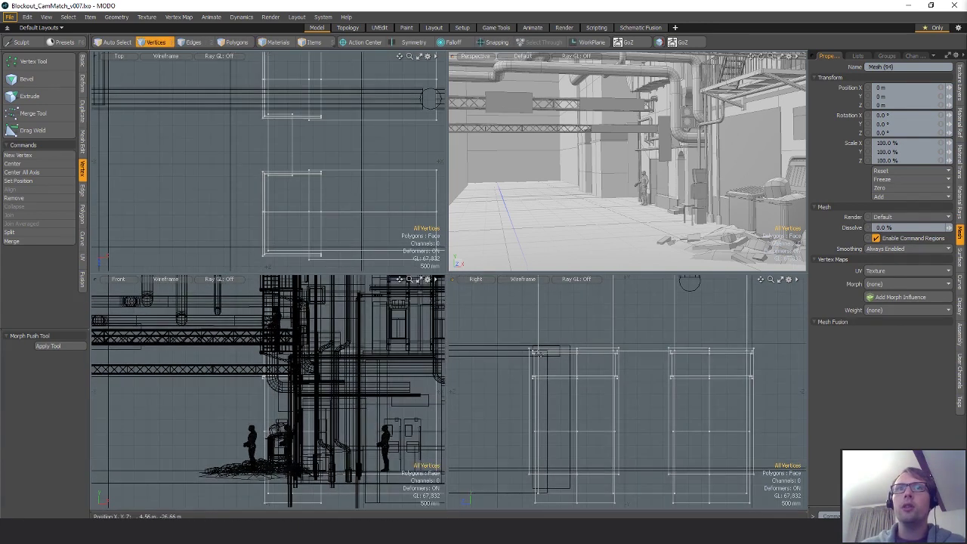
pyautogui.scroll(2, 559, 340)
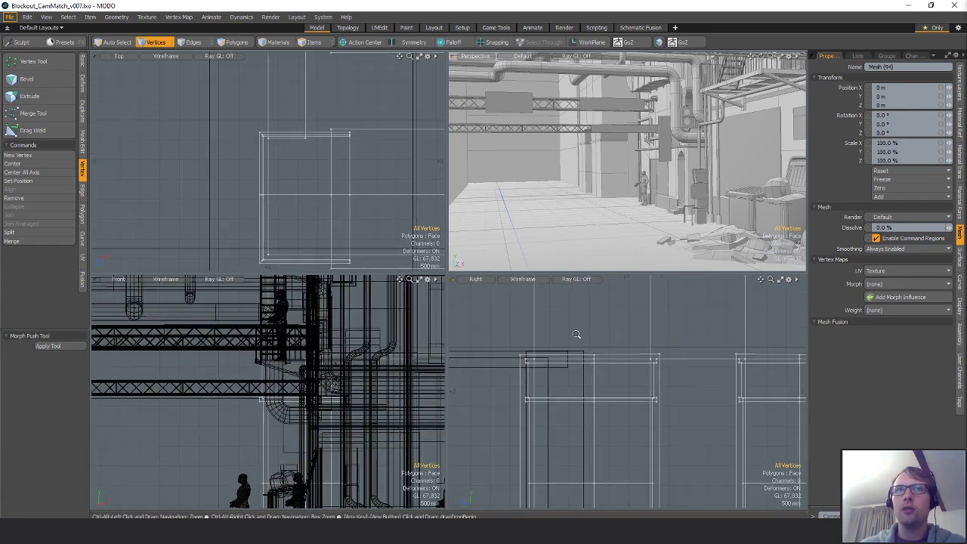
pyautogui.click(520, 356)
pyautogui.keyDown('alt'); pyautogui.moveTo(594, 356); pyautogui.dragTo(555, 356); pyautogui.keyUp('alt')
pyautogui.keyDown('shift'); pyautogui.click(555, 355); pyautogui.keyUp('shift')
pyautogui.keyDown('shift'); pyautogui.click(618, 355); pyautogui.keyUp('shift')
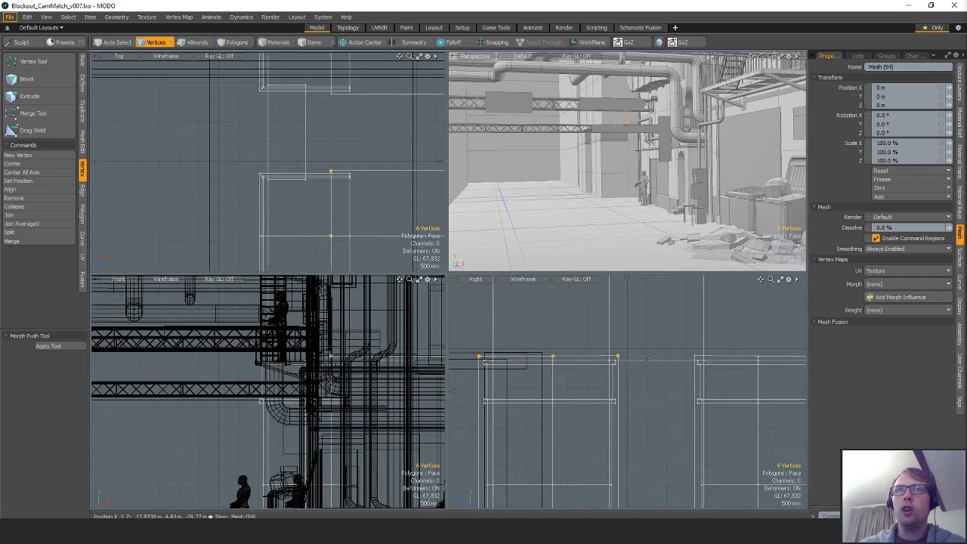
pyautogui.keyDown('alt'); pyautogui.moveTo(714, 355); pyautogui.dragTo(639, 354); pyautogui.keyUp('alt')
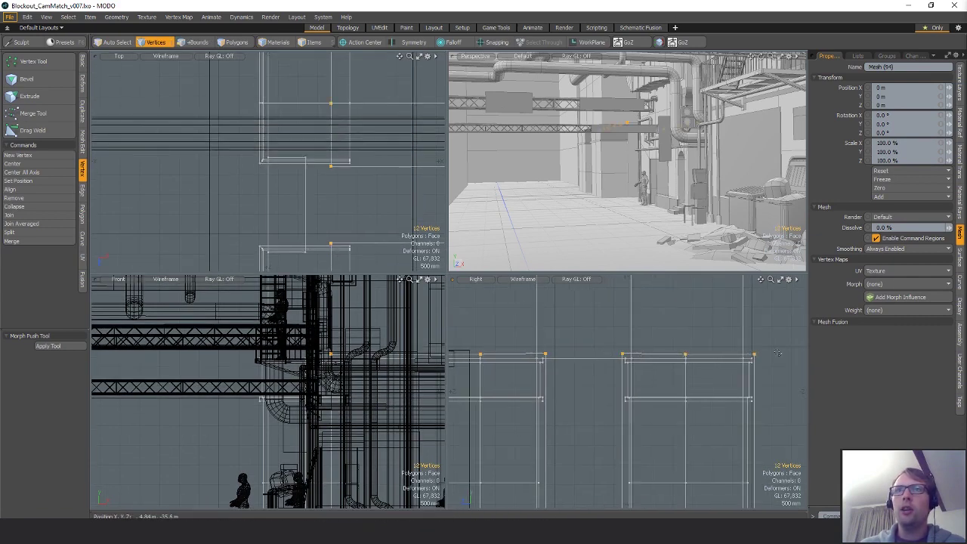
pyautogui.press('Up')
pyautogui.scroll(-2, 670, 325)
pyautogui.press('r')
pyautogui.moveTo(649, 299); pyautogui.dragTo(646, 341)
pyautogui.press('q')
pyautogui.click(640, 333)
pyautogui.scroll(-2, 643, 337)
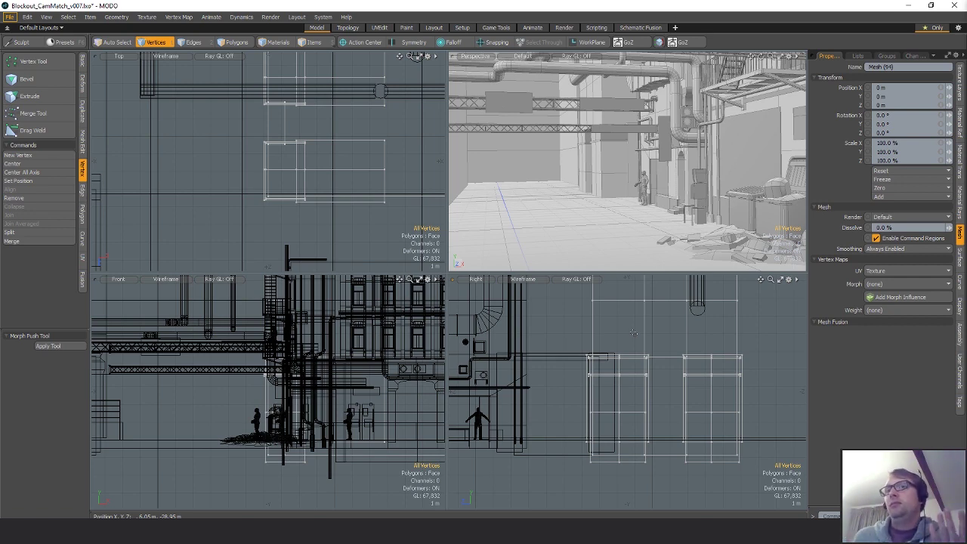
pyautogui.keyDown('alt'); pyautogui.moveTo(631, 198); pyautogui.dragTo(609, 157); pyautogui.keyUp('alt')
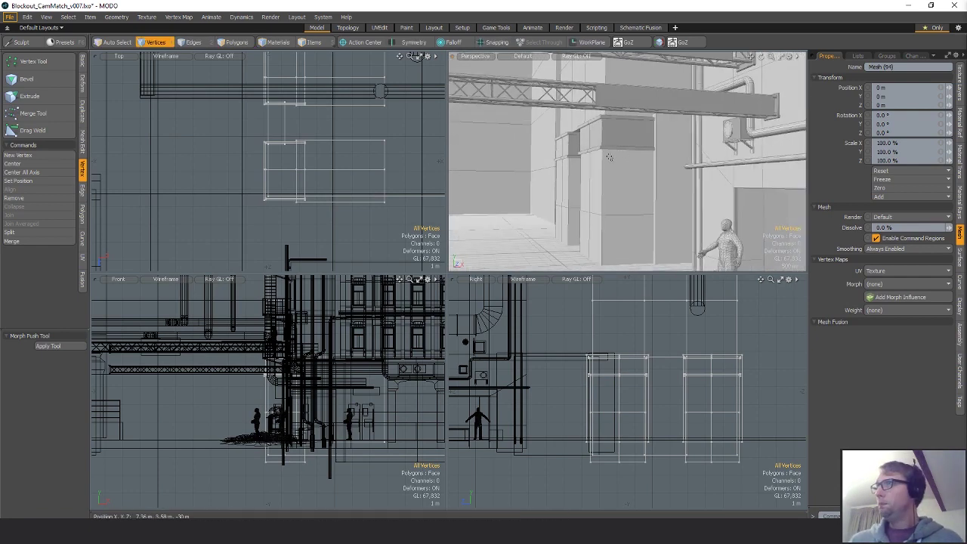
pyautogui.press('3')
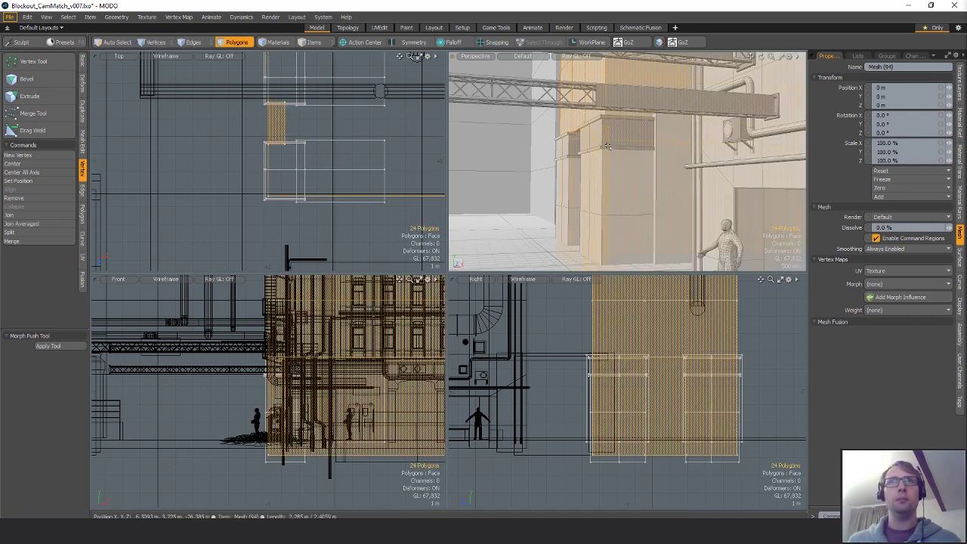
pyautogui.click(605, 149)
pyautogui.keyDown('shift'); pyautogui.click(569, 156); pyautogui.keyUp('shift')
pyautogui.press(']')
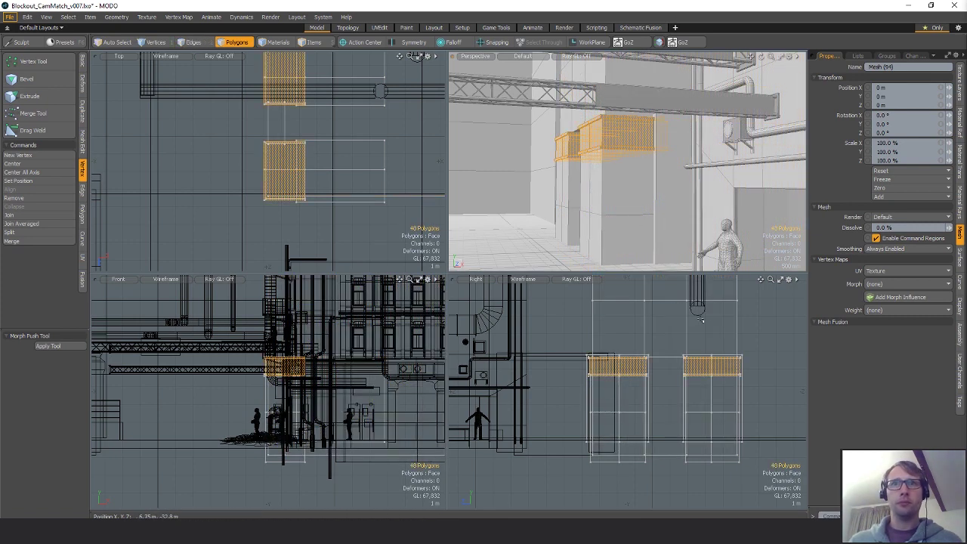
# - Copy the thin slab under the wall-mounted unit and paste it into a new mesh
pyautogui.keyDown('alt'); pyautogui.moveTo(627, 172); pyautogui.dragTo(679, 165); pyautogui.keyUp('alt')
pyautogui.scroll(5, 679, 165)
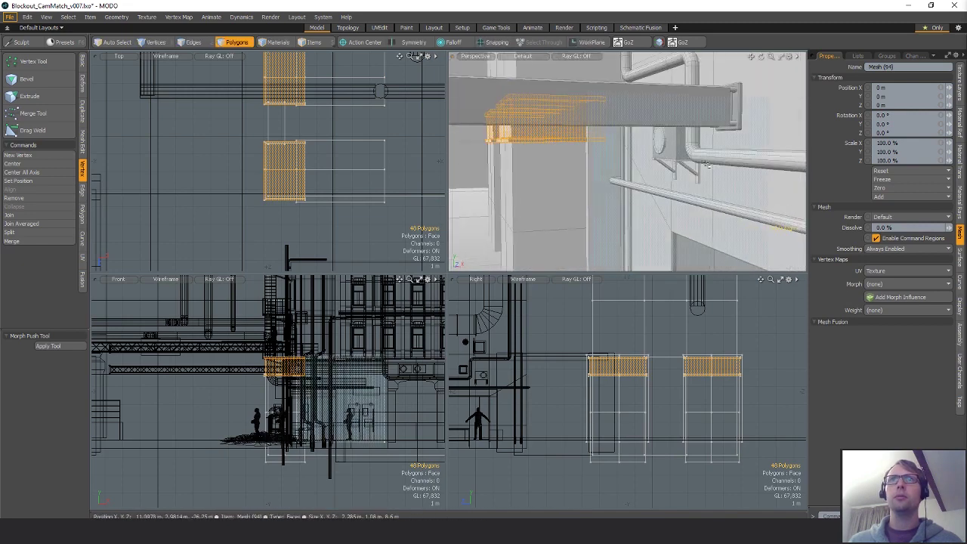
pyautogui.press('1')
pyautogui.press('5')
pyautogui.click(681, 164)
pyautogui.press('3')
pyautogui.click(688, 161)
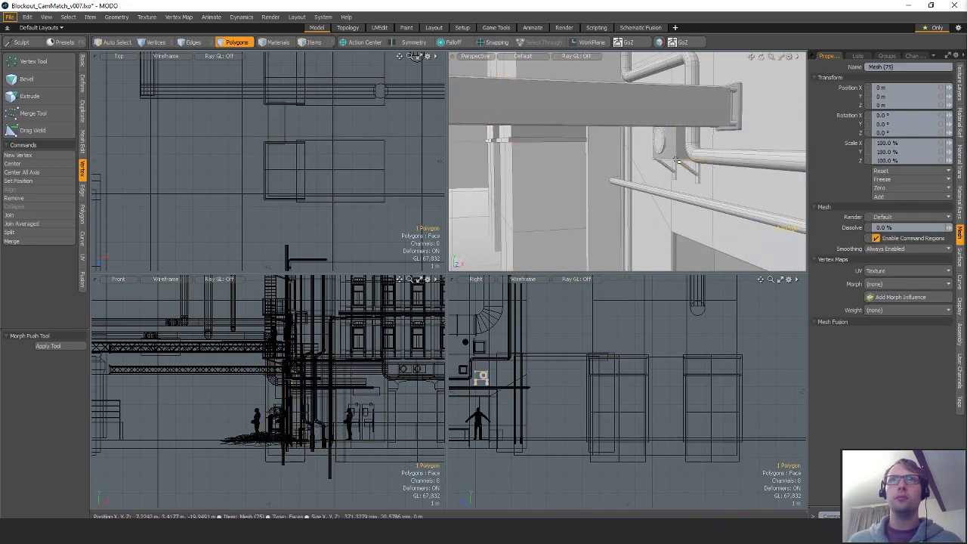
pyautogui.press(']')
pyautogui.hotkey('ctrl', 'c')
pyautogui.press('n')
pyautogui.hotkey('ctrl', 'v')
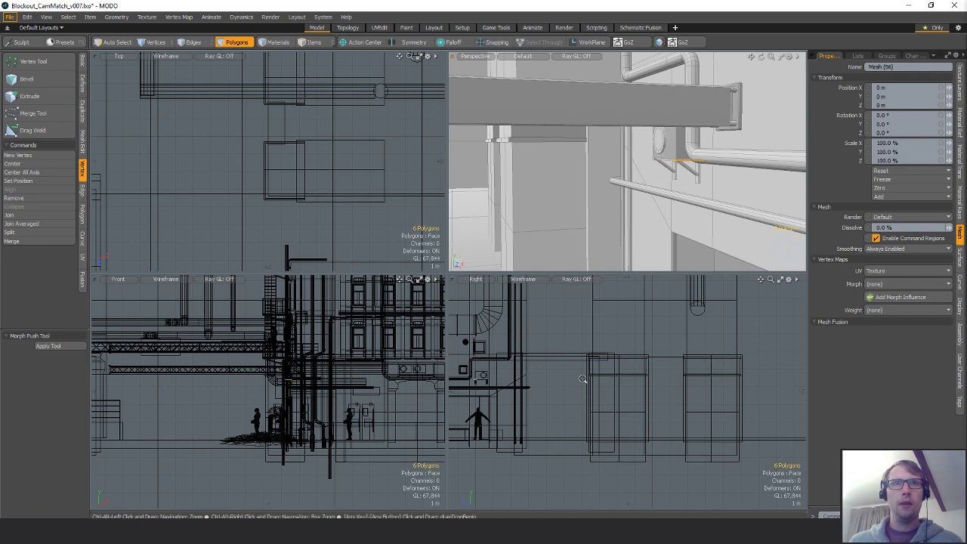
# - Move the pasted slab beside the nearest pillar and scale it uniformly to 380%
pyautogui.scroll(5, 260, 384)
pyautogui.press('w')
pyautogui.moveTo(380, 348); pyautogui.dragTo(345, 400)
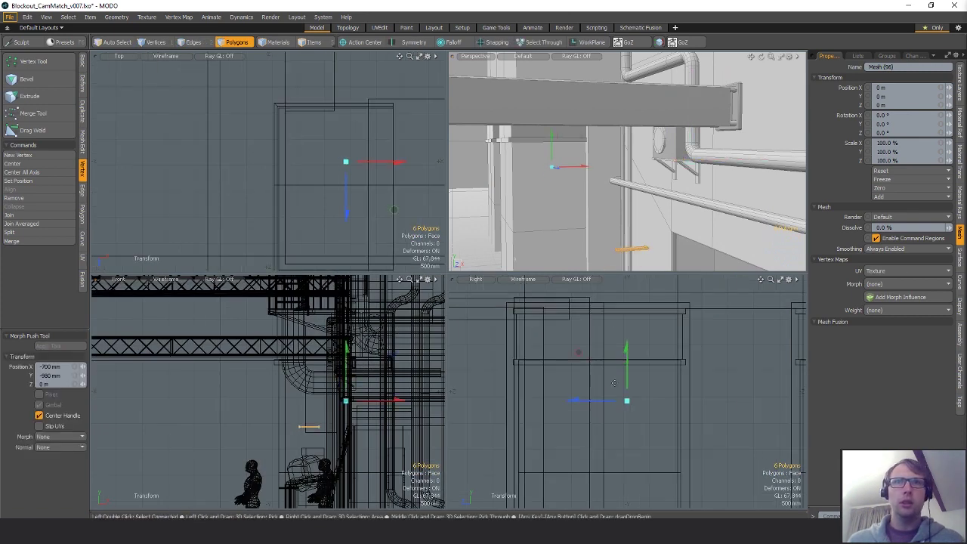
pyautogui.press('r')
pyautogui.scroll(-5, 678, 425)
pyautogui.press('w')
pyautogui.keyDown('alt'); pyautogui.moveTo(538, 401); pyautogui.dragTo(675, 391); pyautogui.keyUp('alt')
pyautogui.press('r')
pyautogui.moveTo(602, 389); pyautogui.dragTo(731, 389)
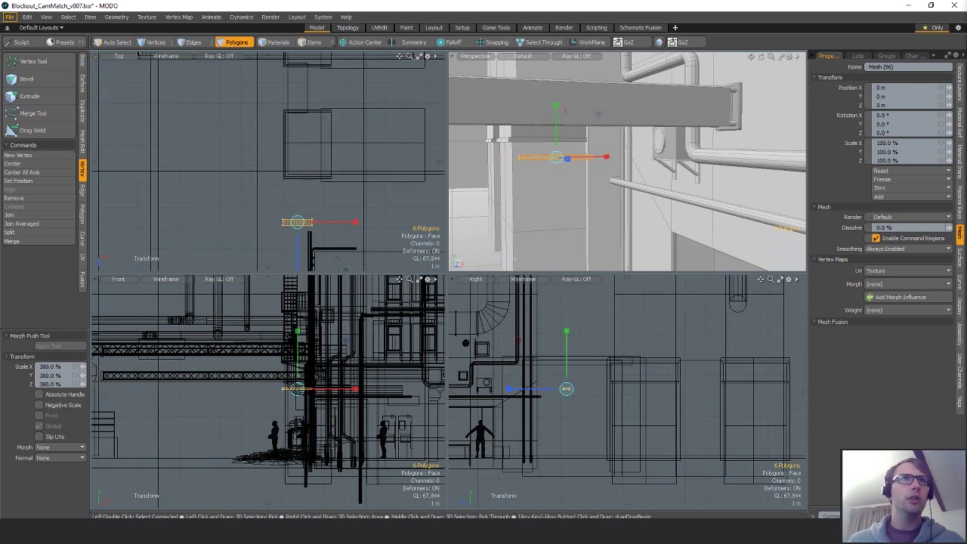
# - Position the scaled slab at the pillar's front corner, just inside the outline of its capital
pyautogui.press('w')
pyautogui.hotkey('shift', 'a')
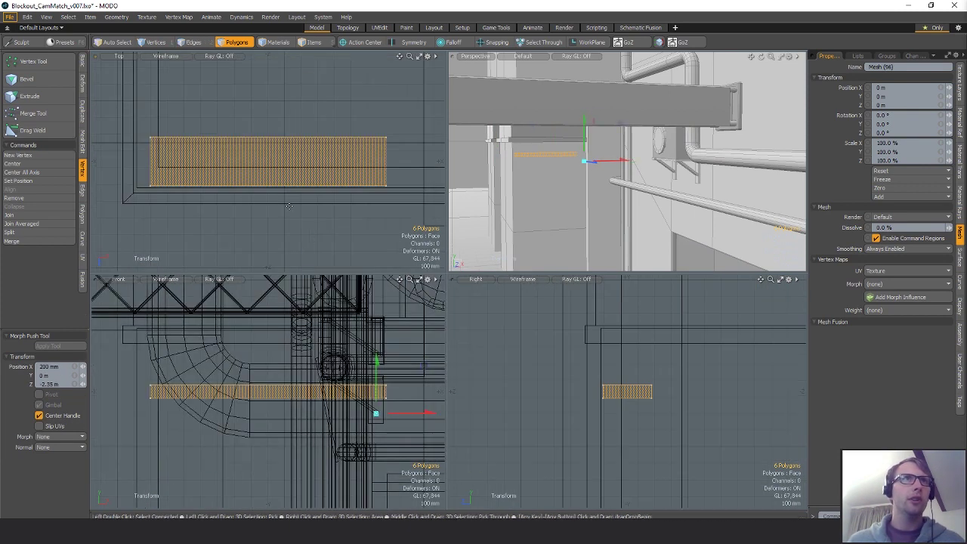
pyautogui.scroll(-2, 284, 217)
pyautogui.moveTo(280, 219); pyautogui.dragTo(276, 206)
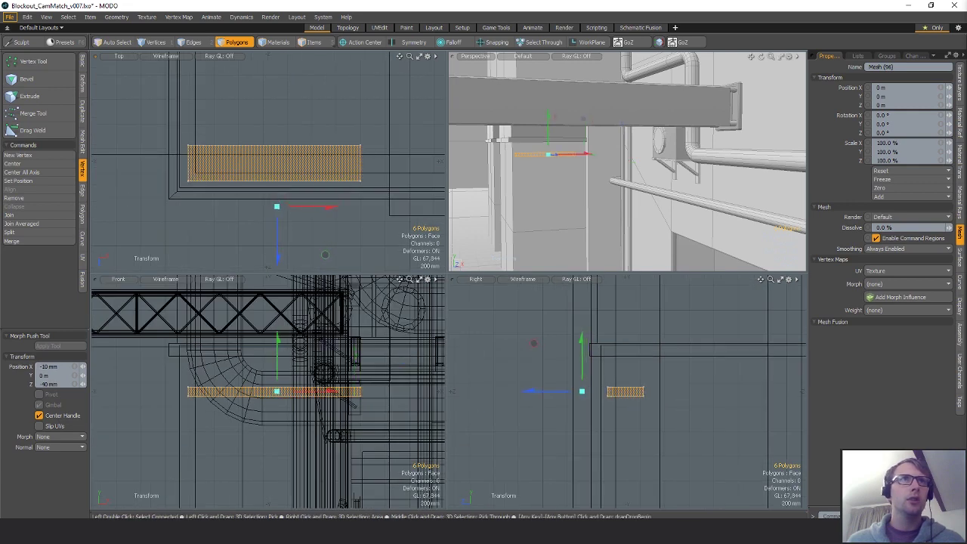
pyautogui.scroll(-4, 263, 219)
# - Move the slab's four inner-end vertices along X to lengthen it across the pillar's width
pyautogui.press('1')
pyautogui.moveTo(283, 212)
pyautogui.mouseDown(button='right')
pyautogui.moveTo(318, 168)
pyautogui.moveTo(316, 200)
pyautogui.mouseUp(button='right')
pyautogui.press('w')
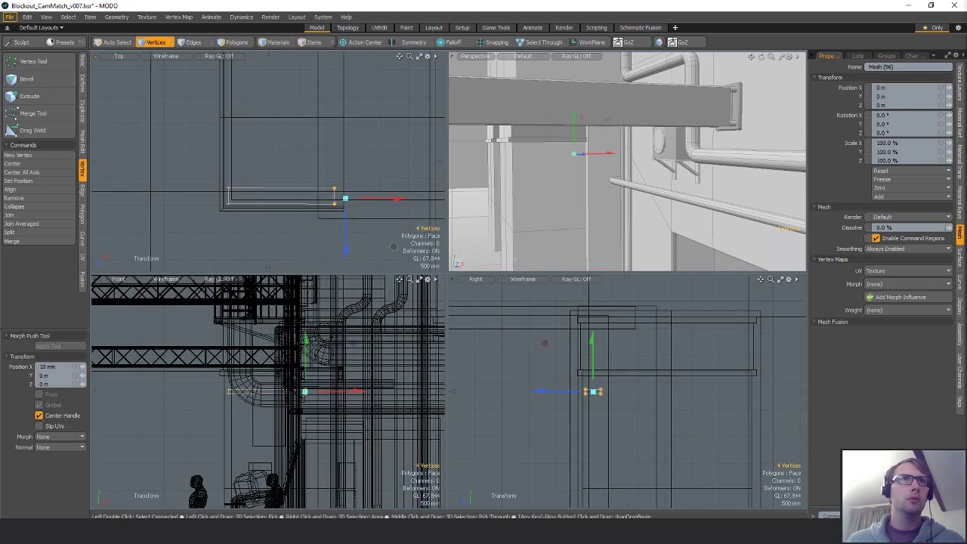
pyautogui.moveTo(345, 198); pyautogui.dragTo(396, 197)
pyautogui.hotkey('ctrl', 'z')
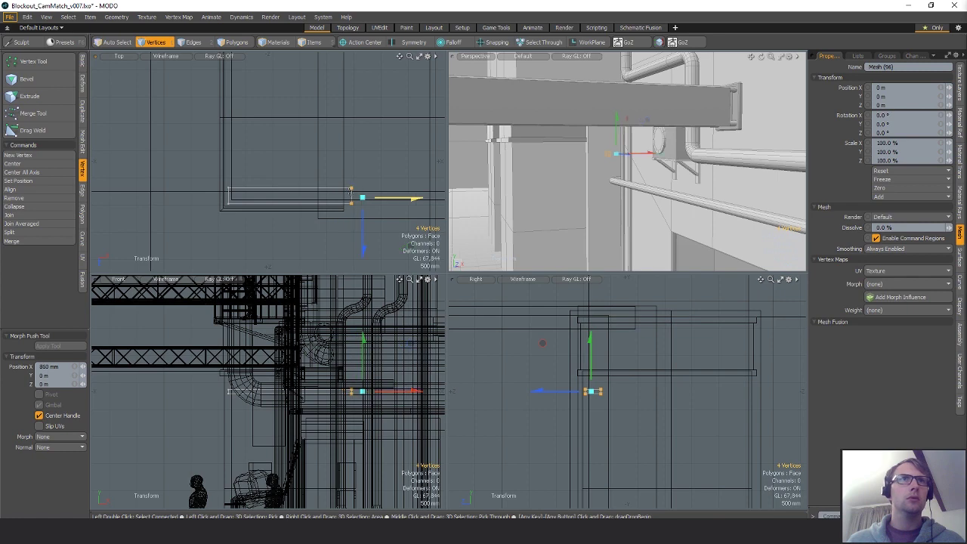
pyautogui.press('space')
pyautogui.press('space')
pyautogui.press('space')
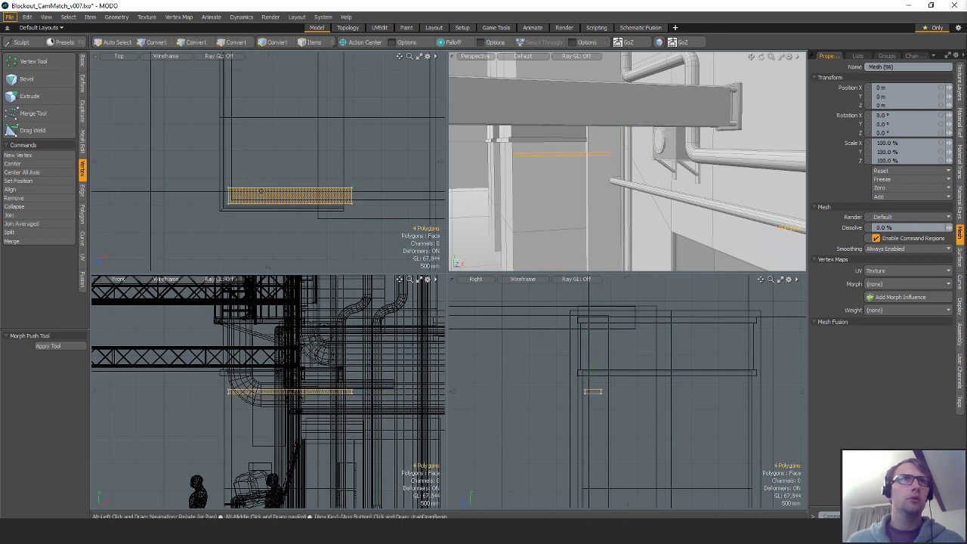
# - Slice an edge loop across the slab near its outer end
pyautogui.hotkey('alt', 'c')
pyautogui.keyDown('alt'); pyautogui.moveTo(261, 191); pyautogui.dragTo(283, 216); pyautogui.keyUp('alt')
pyautogui.moveTo(282, 217); pyautogui.dragTo(258, 217)
pyautogui.press('space')
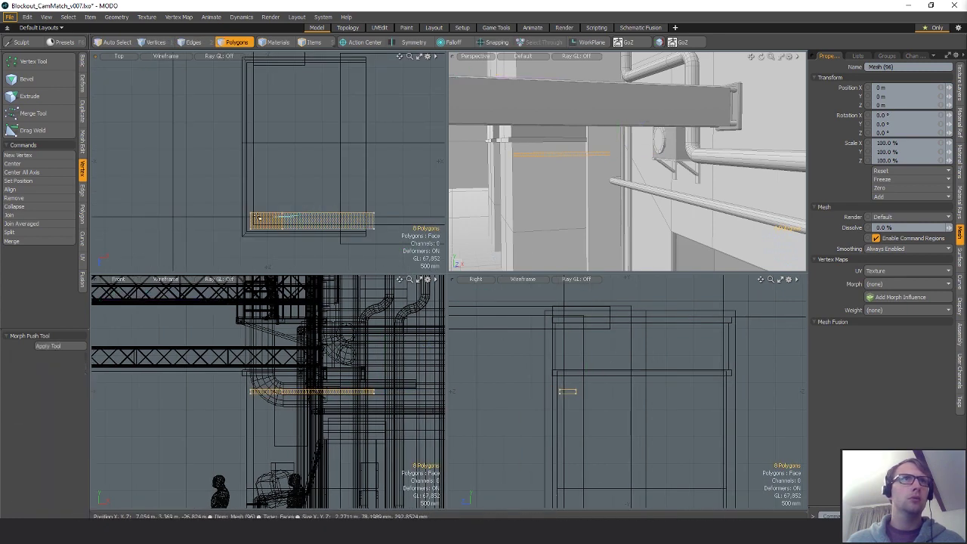
# - Extrude the slab's short side face -2.79 m along Z to run along the pillar's depth
pyautogui.moveTo(200, 220); pyautogui.dragTo(327, 181, button='right')
pyautogui.keyDown('alt'); pyautogui.moveTo(278, 145); pyautogui.dragTo(280, 184); pyautogui.keyUp('alt')
pyautogui.hotkey('ctrl', '3')
pyautogui.click(281, 124)
pyautogui.click(294, 177)
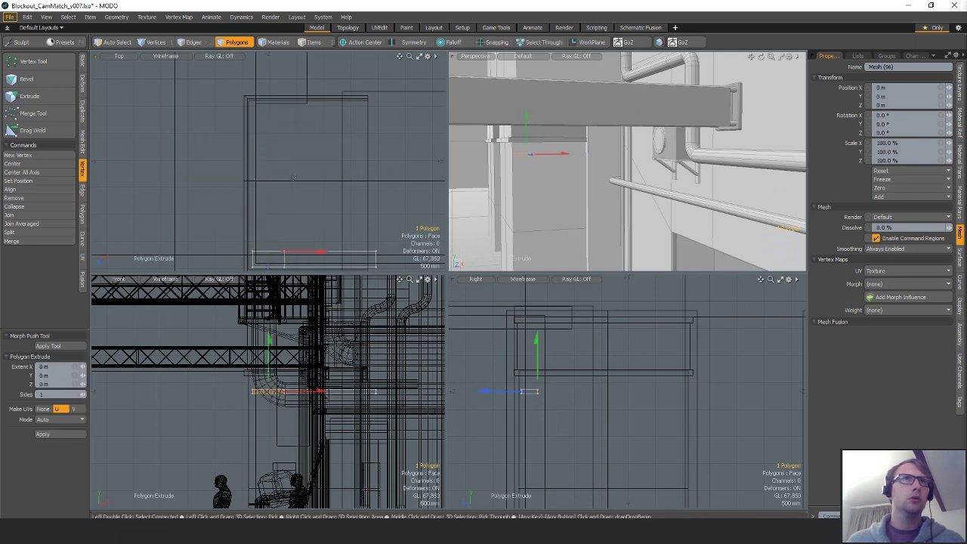
pyautogui.moveTo(271, 266); pyautogui.dragTo(270, 105)
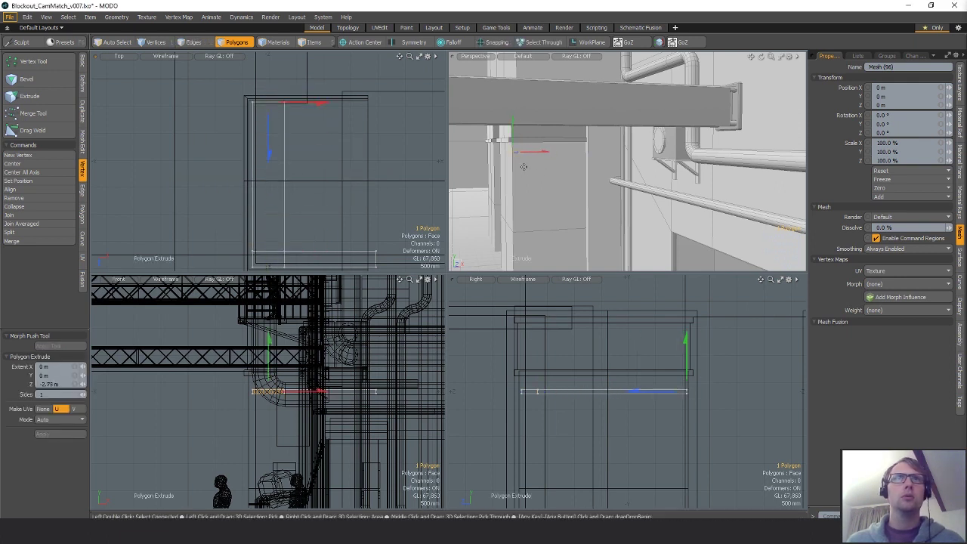
# - Select the whole connected L-shaped trim and shift it slightly outward over the pillar's corner
pyautogui.press('space')
pyautogui.press(']')
pyautogui.press('w')
pyautogui.moveTo(345, 202); pyautogui.dragTo(331, 205)
pyautogui.keyDown('alt'); pyautogui.moveTo(544, 170); pyautogui.dragTo(648, 188); pyautogui.keyUp('alt')
pyautogui.click(677, 206)
pyautogui.press('space')
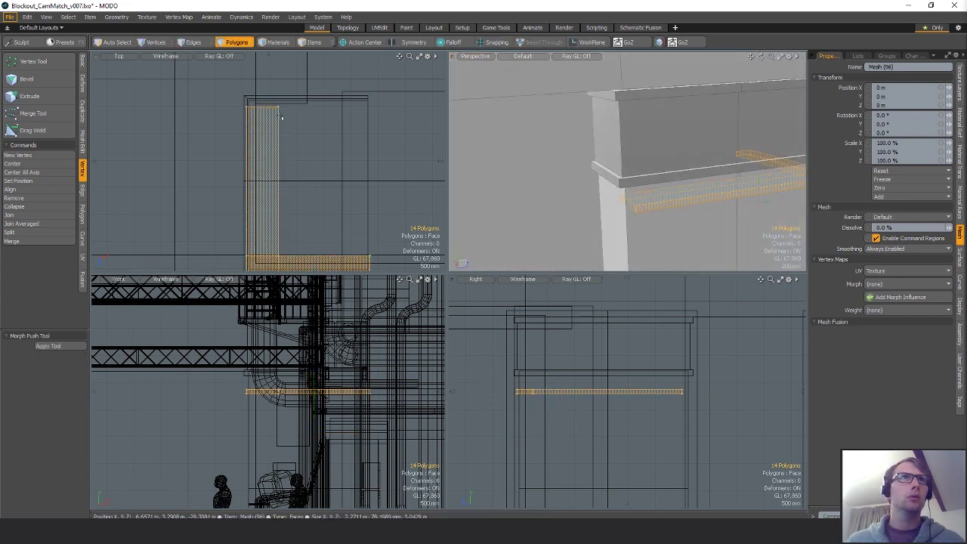
# - Delete the extruded leg of the trim and remove the extra loop edges from the slab
pyautogui.scroll(-1, 302, 205)
pyautogui.moveTo(286, 255)
pyautogui.mouseDown(button='right')
pyautogui.moveTo(293, 70)
pyautogui.moveTo(298, 257)
pyautogui.mouseUp(button='right')
pyautogui.press('Delete')
pyautogui.press('1')
pyautogui.press('2')
pyautogui.moveTo(299, 212)
pyautogui.mouseDown(button='right')
pyautogui.moveTo(259, 266)
pyautogui.moveTo(318, 266)
pyautogui.mouseUp(button='right')
pyautogui.press('BackSpace')
# - Move the slab's rear edges -2.92 m along Z to cover the pillar's full depth
pyautogui.press('3')
pyautogui.press('2')
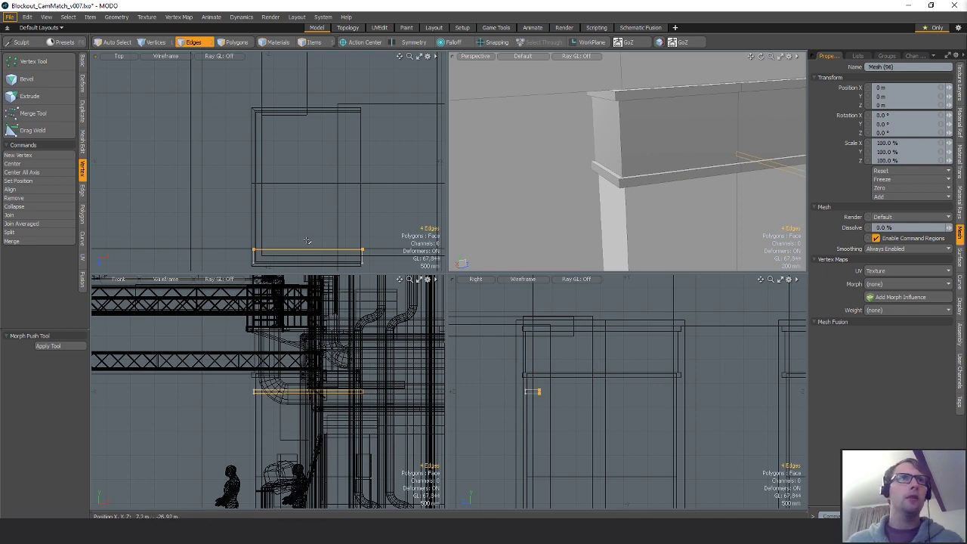
pyautogui.press('w')
pyautogui.moveTo(307, 249); pyautogui.dragTo(308, 110)
pyautogui.keyDown('alt'); pyautogui.moveTo(658, 185); pyautogui.dragTo(608, 180); pyautogui.keyUp('alt')
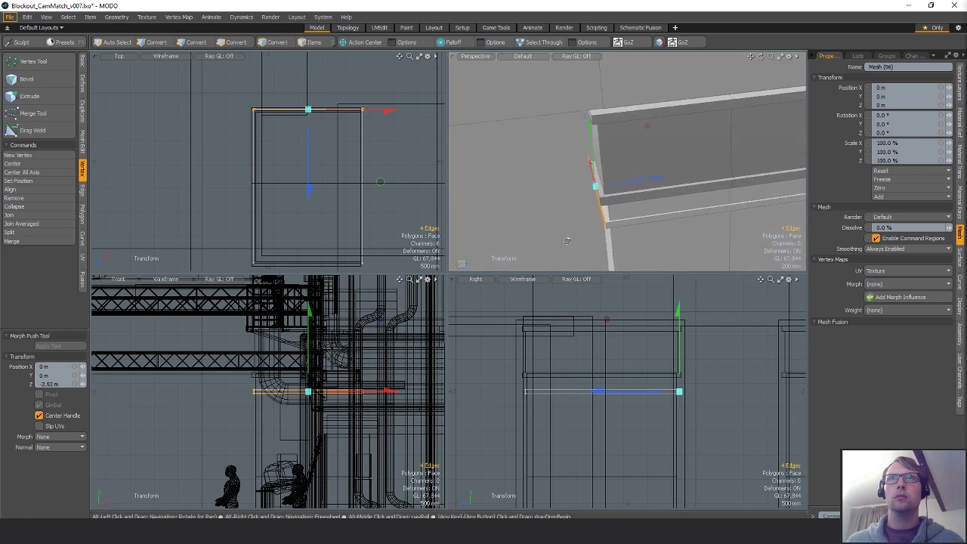
pyautogui.keyDown('alt'); pyautogui.keyDown('shift'); pyautogui.moveTo(756, 226); pyautogui.dragTo(619, 182); pyautogui.keyUp('shift'); pyautogui.keyUp('alt')
pyautogui.keyDown('alt'); pyautogui.moveTo(778, 212); pyautogui.dragTo(691, 204); pyautogui.keyUp('alt')
pyautogui.press('Escape')
# - Select the entire slab and lower it 90 mm below the pillar's capital
pyautogui.press('3')
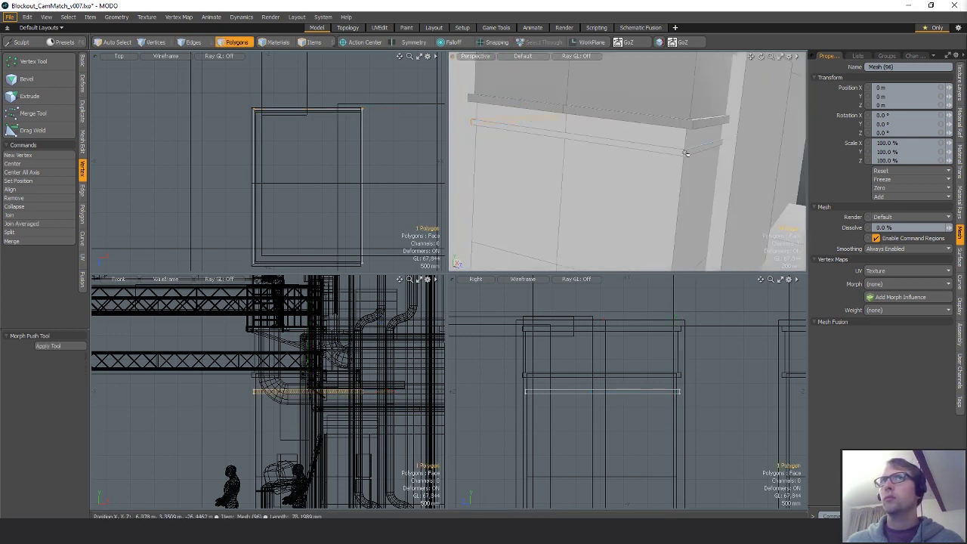
pyautogui.doubleClick(680, 152)
pyautogui.keyDown('alt'); pyautogui.moveTo(733, 173); pyautogui.dragTo(638, 151); pyautogui.keyUp('alt')
pyautogui.press('w')
pyautogui.moveTo(639, 103); pyautogui.dragTo(639, 112)
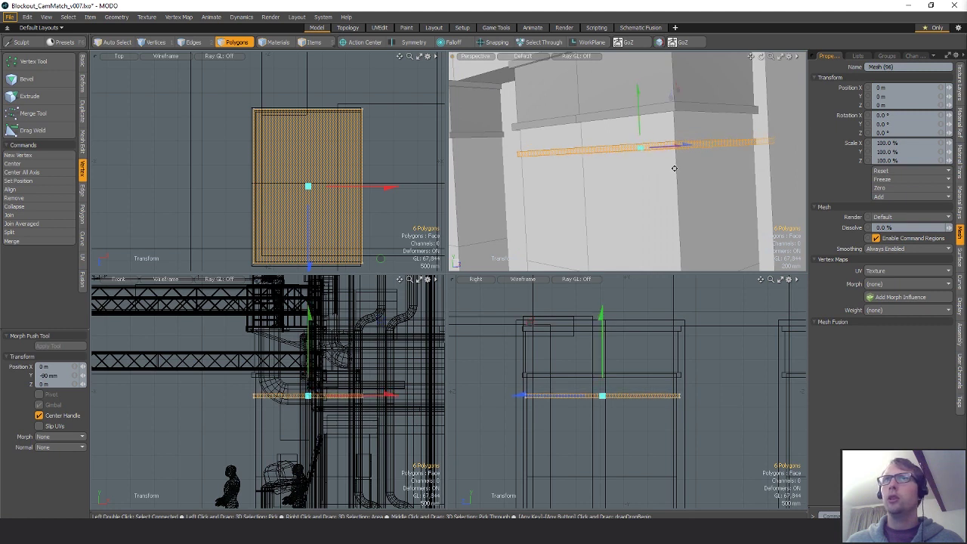
# - Duplicate the slab and place the copy lower down on the same pillar
pyautogui.keyDown('alt'); pyautogui.moveTo(695, 182); pyautogui.dragTo(689, 159); pyautogui.keyUp('alt')
pyautogui.moveTo(652, 100); pyautogui.dragTo(675, 182)
pyautogui.keyDown('alt'); pyautogui.moveTo(654, 175); pyautogui.dragTo(621, 141); pyautogui.keyUp('alt')
pyautogui.press('q')
# - Duplicate both slabs onto the neighbouring pillar, offset about -5.38 m along Z
pyautogui.keyDown('shift'); pyautogui.click(621, 136); pyautogui.keyUp('shift')
pyautogui.keyDown('shift'); pyautogui.doubleClick(622, 136); pyautogui.keyUp('shift')
pyautogui.scroll(-3, 319, 142)
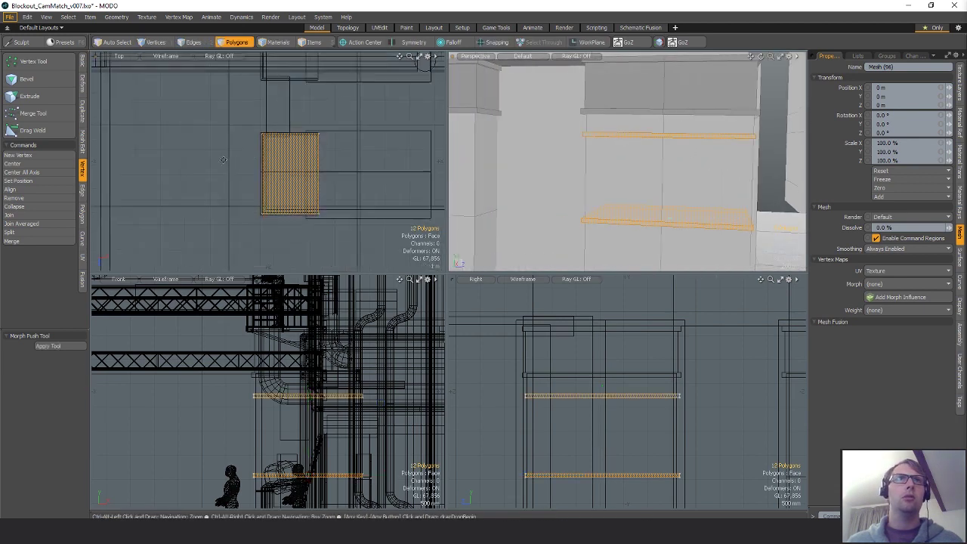
pyautogui.keyDown('alt'); pyautogui.keyDown('shift'); pyautogui.moveTo(319, 142); pyautogui.dragTo(352, 179); pyautogui.keyUp('shift'); pyautogui.keyUp('alt')
pyautogui.press('w')
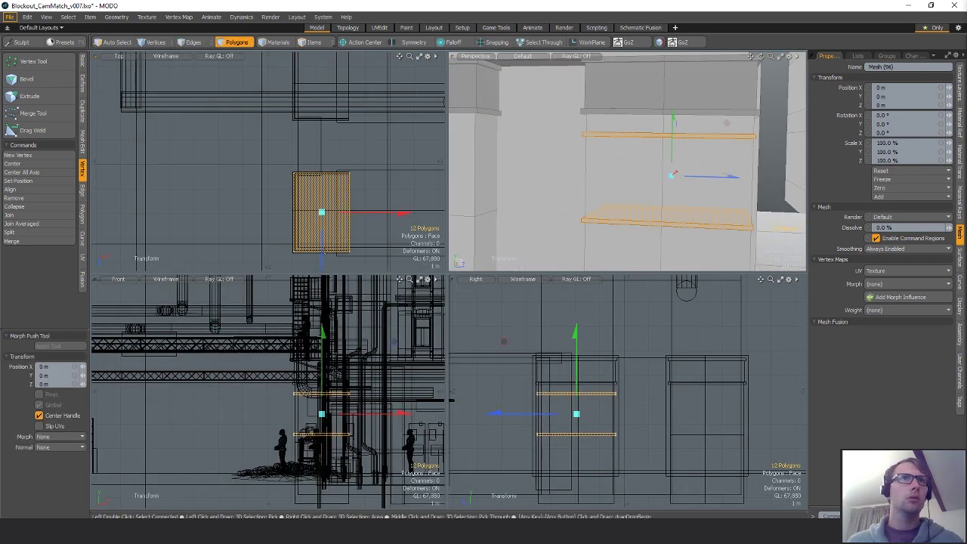
pyautogui.moveTo(323, 252); pyautogui.dragTo(304, 165)
pyautogui.scroll(5, 303, 165)
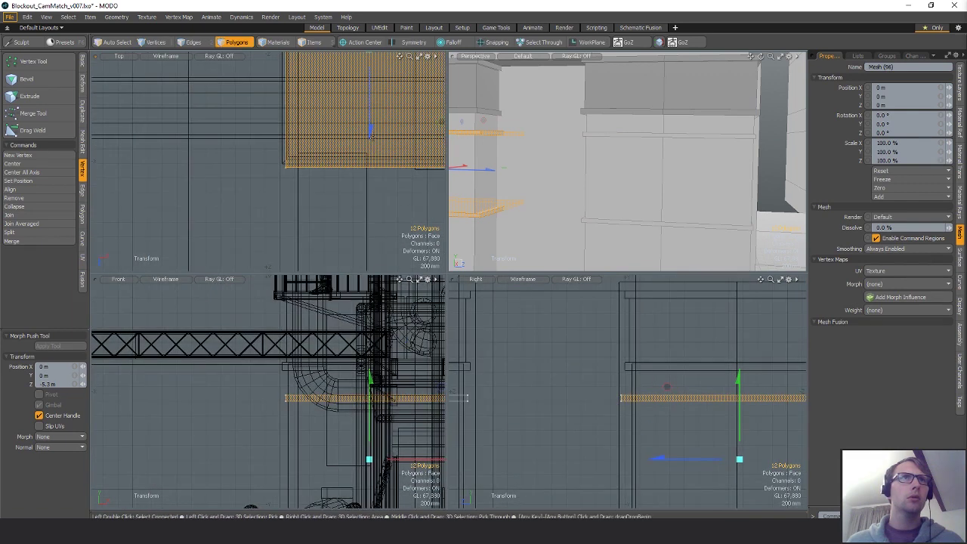
pyautogui.moveTo(370, 130); pyautogui.dragTo(370, 124)
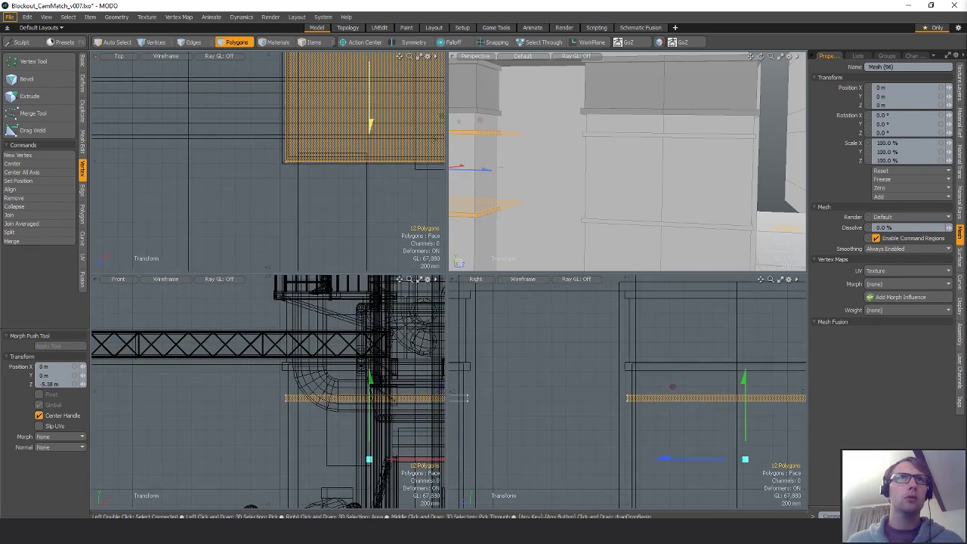
# - Fine-tune the duplicated slabs' Z offset to -5.4 m to align them with the second pillar
pyautogui.hotkey('shift', 'a')
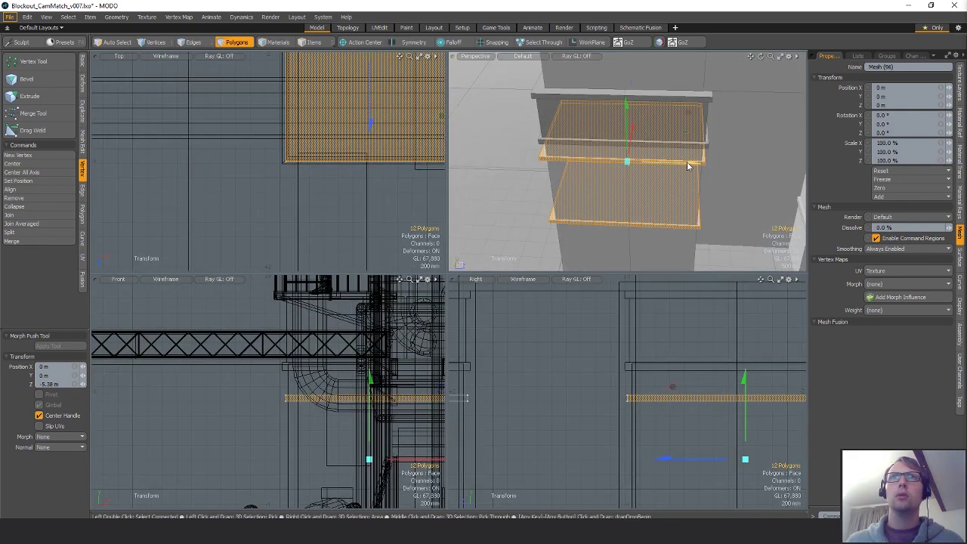
pyautogui.moveTo(665, 459); pyautogui.dragTo(668, 459)
pyautogui.moveTo(670, 162); pyautogui.dragTo(673, 161)
pyautogui.keyDown('alt'); pyautogui.moveTo(673, 162); pyautogui.dragTo(633, 151); pyautogui.keyUp('alt')
pyautogui.scroll(3, 623, 169)
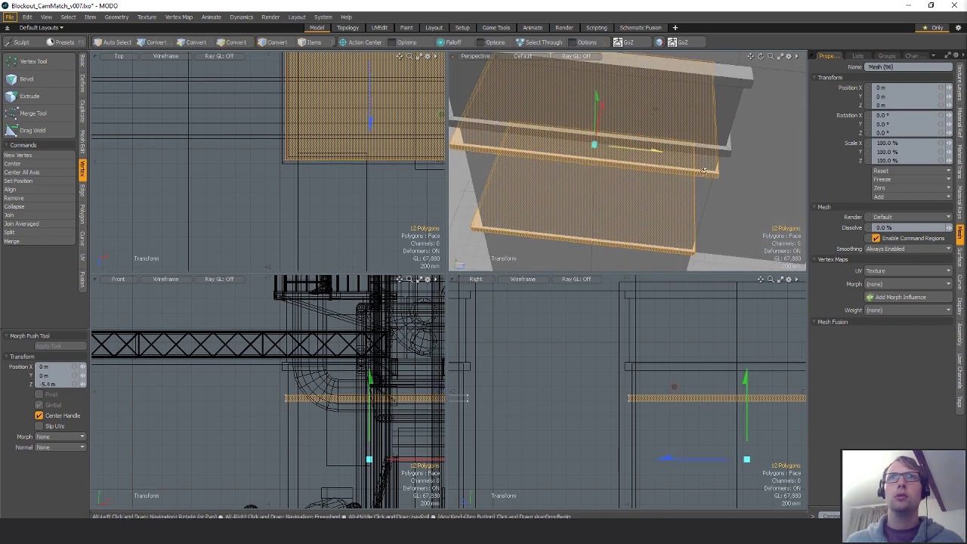
# - Select the end faces of the second pillar's two trim slabs and shift them along Z, moving the last pair 110 mm
pyautogui.keyDown('alt'); pyautogui.keyDown('shift'); pyautogui.moveTo(778, 189); pyautogui.dragTo(672, 165); pyautogui.keyUp('shift'); pyautogui.keyUp('alt')
pyautogui.press('space')
pyautogui.click(672, 165)
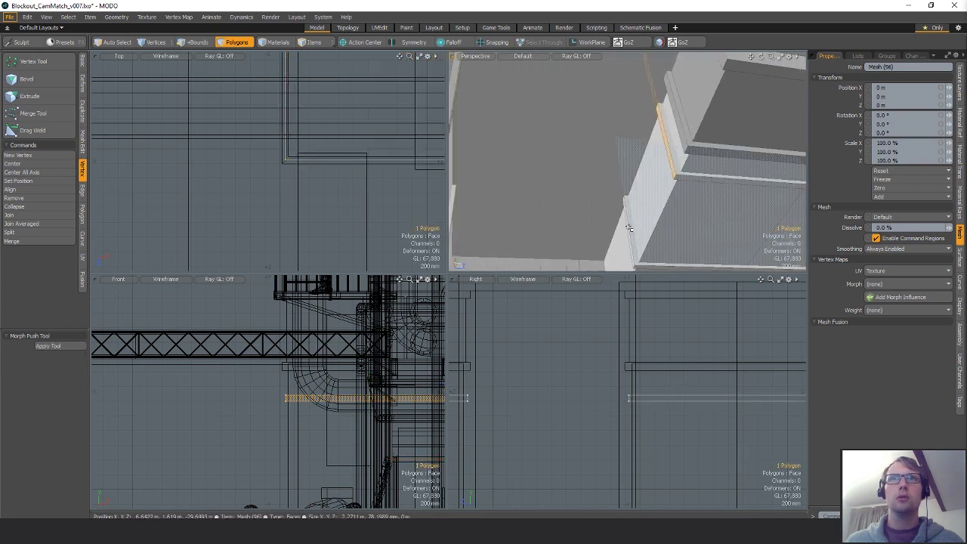
pyautogui.press('w')
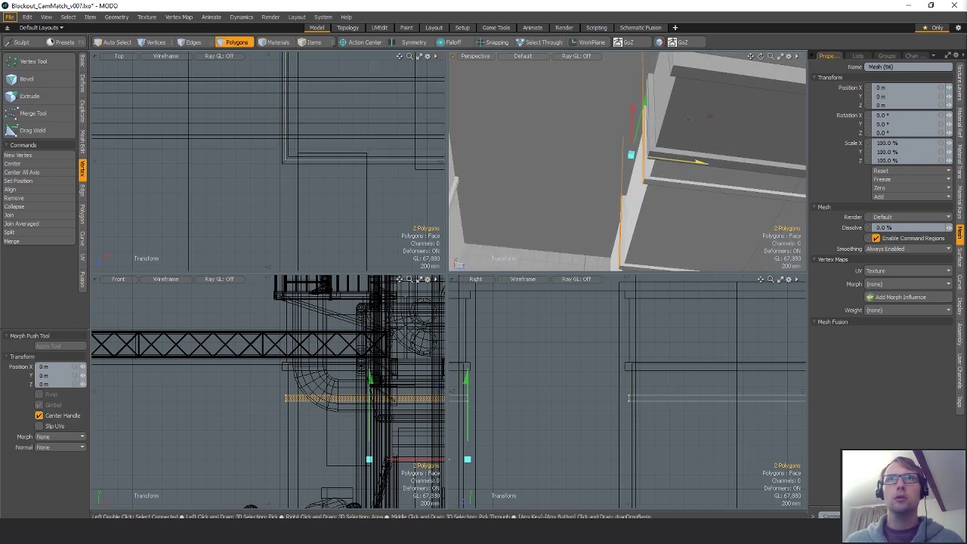
pyautogui.keyDown('alt'); pyautogui.moveTo(673, 157); pyautogui.dragTo(571, 143); pyautogui.keyUp('alt')
pyautogui.press('q')
pyautogui.click(525, 164)
pyautogui.keyDown('shift'); pyautogui.click(531, 215); pyautogui.keyUp('shift')
pyautogui.press('w')
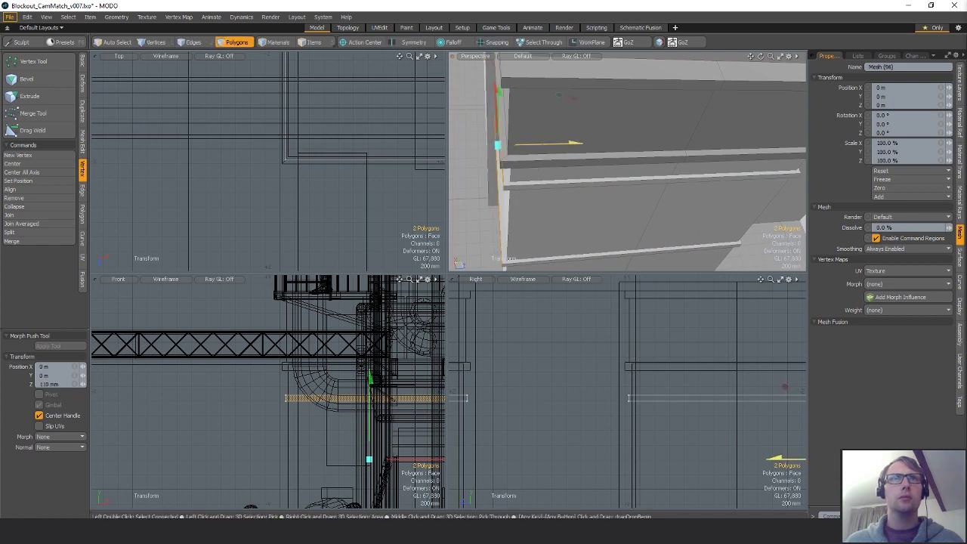
pyautogui.press('q')
pyautogui.click(477, 163)
# - Copy the entire stepped pipe run from the street building into a new mesh layer
pyautogui.keyDown('alt'); pyautogui.moveTo(477, 162); pyautogui.dragTo(576, 202); pyautogui.keyUp('alt')
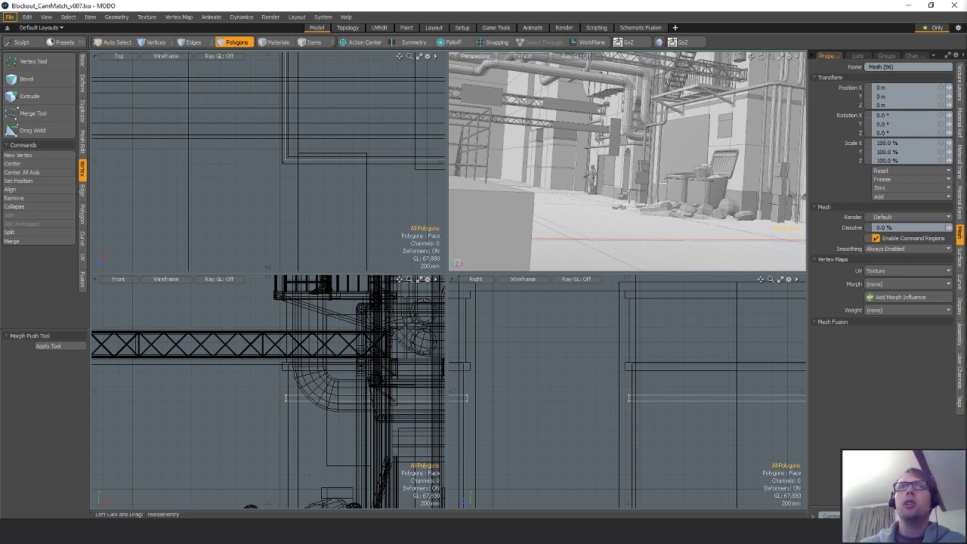
pyautogui.keyDown('alt'); pyautogui.moveTo(639, 198); pyautogui.dragTo(598, 153); pyautogui.keyUp('alt')
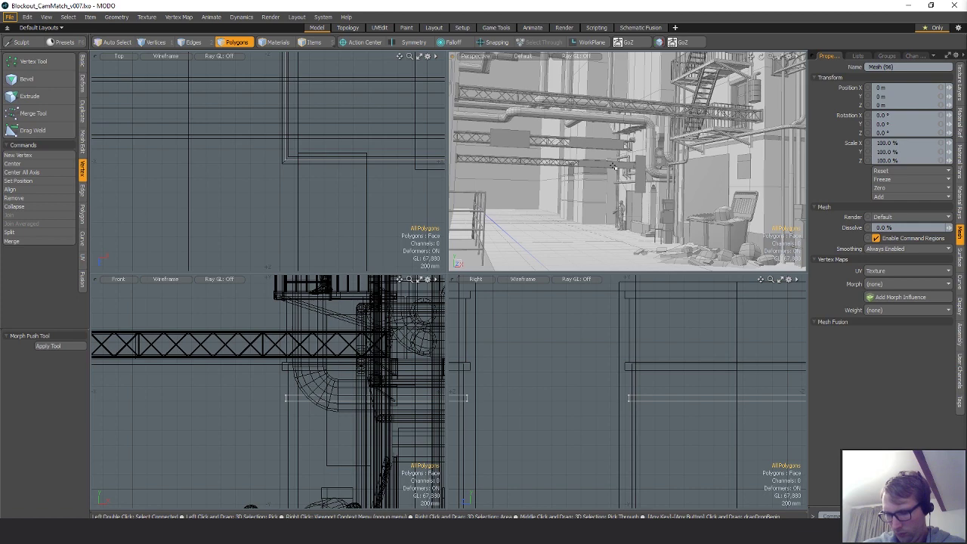
pyautogui.keyDown('alt'); pyautogui.moveTo(612, 165); pyautogui.dragTo(658, 181); pyautogui.keyUp('alt')
pyautogui.doubleClick(627, 164)
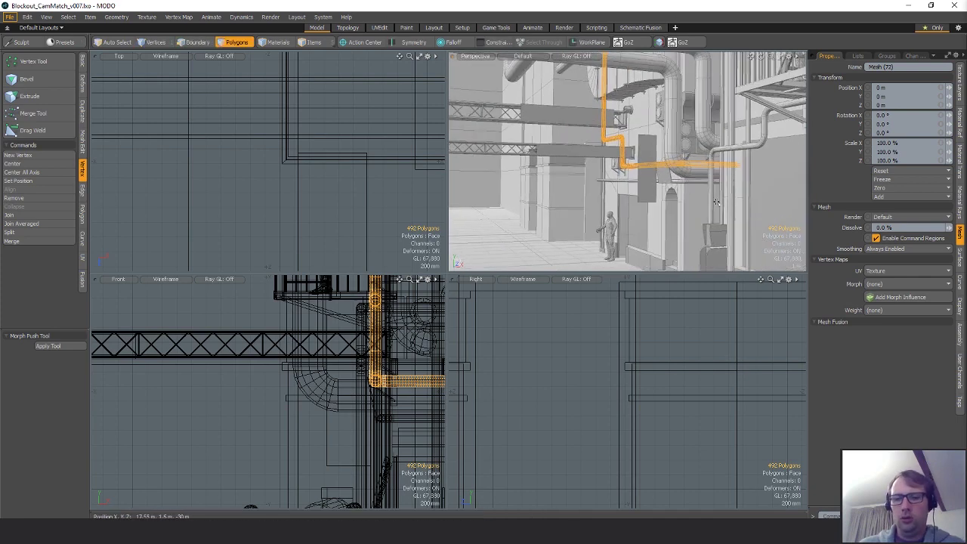
pyautogui.press('n')
pyautogui.hotkey('ctrl', 'v')
# - Move the pasted pipe onto the building with the two pillars, running along its wall
pyautogui.scroll(-6, 378, 202)
pyautogui.scroll(-2, 385, 253)
pyautogui.keyDown('alt'); pyautogui.moveTo(378, 203); pyautogui.dragTo(353, 1); pyautogui.keyUp('alt')
pyautogui.press('w')
pyautogui.hotkey('shift', 'a')
pyautogui.keyDown('alt'); pyautogui.moveTo(339, 196); pyautogui.dragTo(351, 184); pyautogui.keyUp('alt')
pyautogui.keyDown('alt'); pyautogui.moveTo(529, 197); pyautogui.dragTo(507, 203); pyautogui.keyUp('alt')
pyautogui.scroll(4, 522, 199)
pyautogui.hotkey('shift', 'a')
pyautogui.scroll(-5, 345, 170)
pyautogui.keyDown('alt'); pyautogui.moveTo(356, 209); pyautogui.dragTo(344, 238); pyautogui.keyUp('alt')
pyautogui.keyDown('alt'); pyautogui.moveTo(672, 190); pyautogui.dragTo(621, 167); pyautogui.keyUp('alt')
# - Select the vertices around one of the pipe's bends and move them down
pyautogui.press('q')
pyautogui.press('1')
pyautogui.moveTo(640, 329)
pyautogui.mouseDown(button='right')
pyautogui.moveTo(682, 378)
pyautogui.moveTo(680, 361)
pyautogui.mouseUp(button='right')
pyautogui.press('w')
pyautogui.moveTo(627, 320); pyautogui.dragTo(627, 381)
pyautogui.press('q')
pyautogui.press('Escape')
pyautogui.hotkey('shift', 'a')
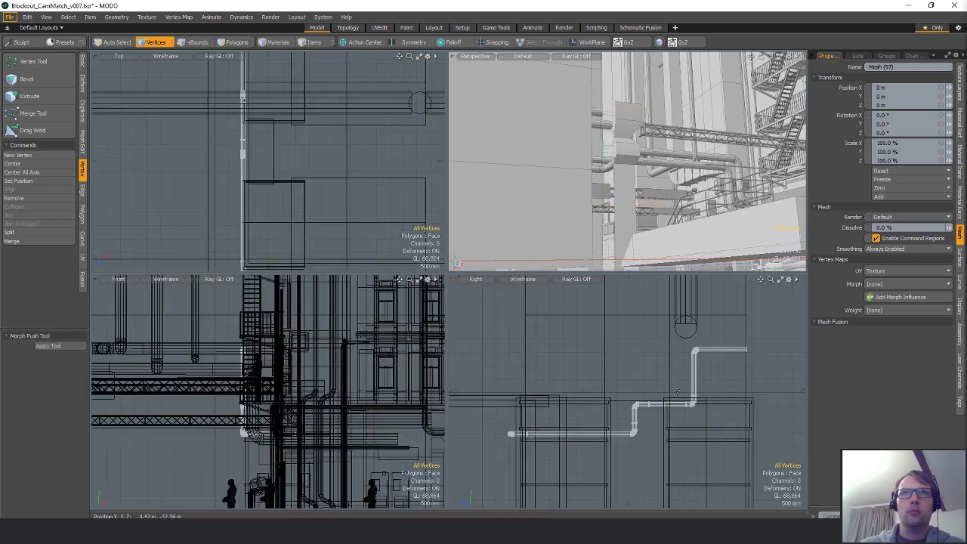
# - Raise the whole pipe about 2.555 m along Y to sit above the pillar capitals
pyautogui.keyDown('alt'); pyautogui.moveTo(669, 219); pyautogui.dragTo(717, 194); pyautogui.keyUp('alt')
pyautogui.press('2')
pyautogui.moveTo(647, 185); pyautogui.dragTo(683, 269)
pyautogui.hotkey('shift', 'a')
pyautogui.press('3')
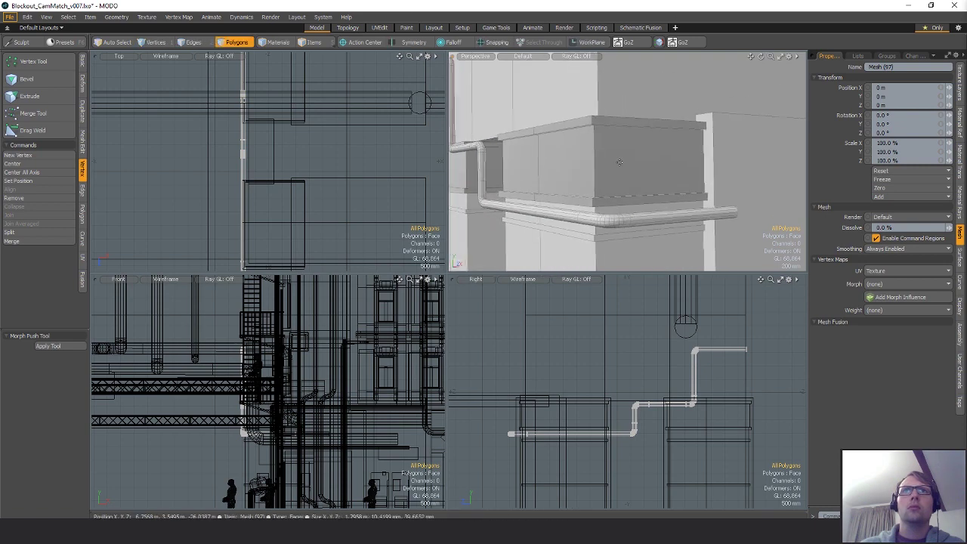
pyautogui.press('w')
pyautogui.moveTo(532, 106); pyautogui.dragTo(534, 41)
pyautogui.keyDown('alt'); pyautogui.keyDown('shift'); pyautogui.moveTo(601, 165); pyautogui.dragTo(662, 201); pyautogui.keyUp('shift'); pyautogui.keyUp('alt')
pyautogui.scroll(-3, 650, 222)
pyautogui.moveTo(633, 100); pyautogui.dragTo(634, 54)
pyautogui.scroll(-3, 636, 121)
pyautogui.keyDown('alt'); pyautogui.keyDown('shift'); pyautogui.moveTo(636, 121); pyautogui.dragTo(667, 214); pyautogui.keyUp('shift'); pyautogui.keyUp('alt')
pyautogui.scroll(-3, 642, 184)
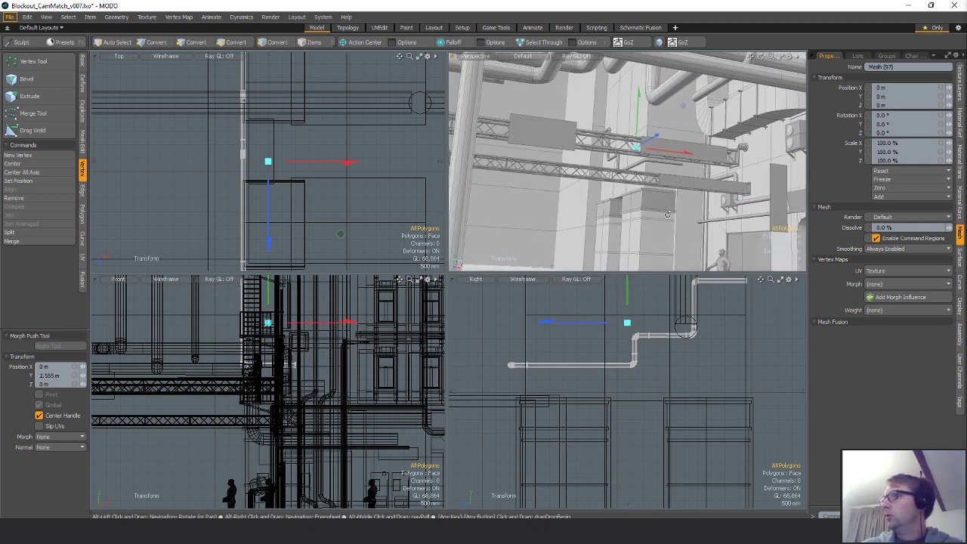
pyautogui.press('space')
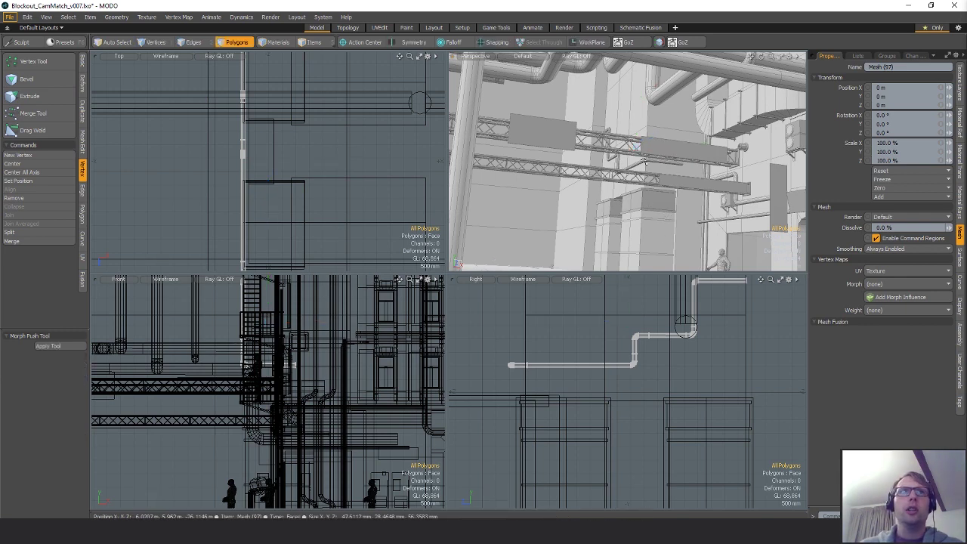
# - Try to move the entire pillared building mesh about -9.9 m along Z
pyautogui.press('5')
pyautogui.press('3')
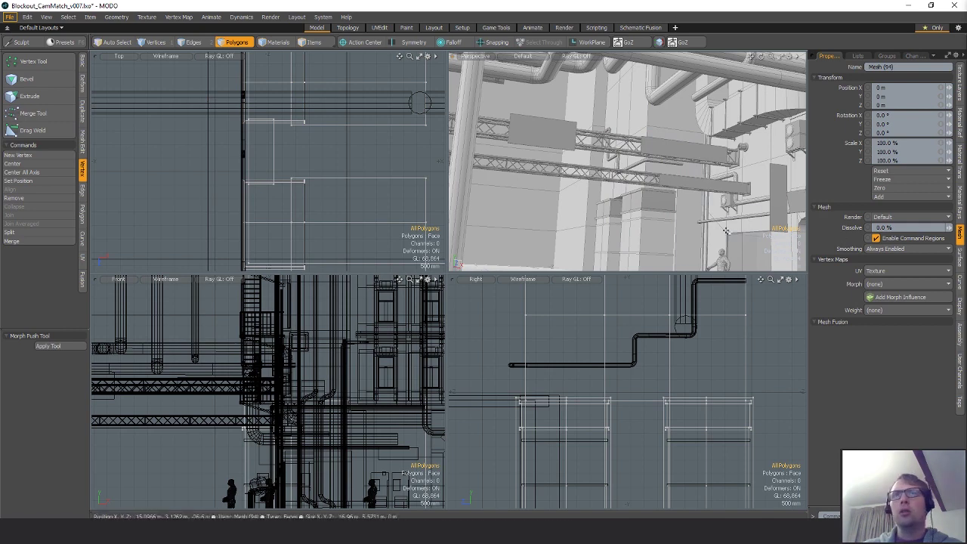
pyautogui.keyDown('alt'); pyautogui.moveTo(694, 216); pyautogui.dragTo(677, 202); pyautogui.keyUp('alt')
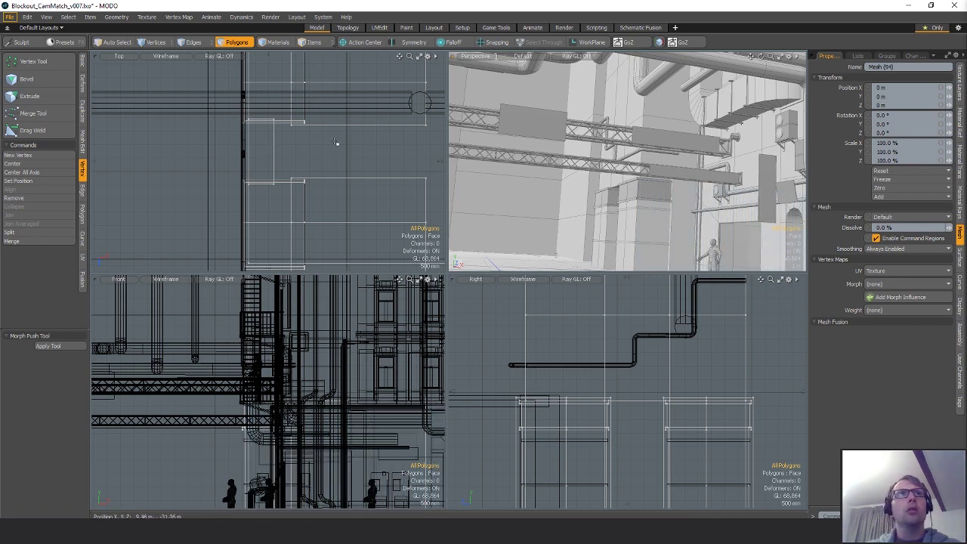
pyautogui.scroll(-5, 340, 141)
pyautogui.press('w')
pyautogui.moveTo(421, 218); pyautogui.dragTo(420, 132)
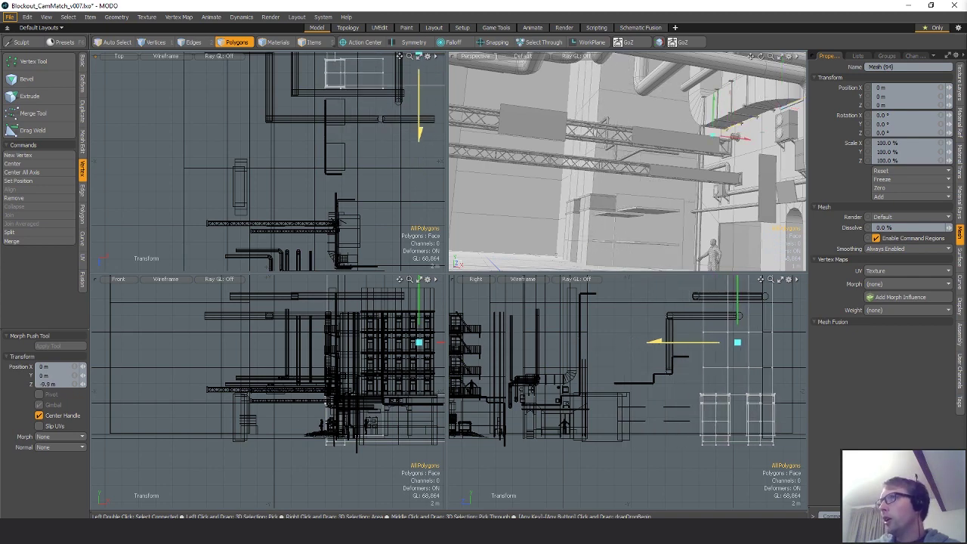
pyautogui.keyDown('alt'); pyautogui.moveTo(683, 185); pyautogui.dragTo(664, 206); pyautogui.keyUp('alt')
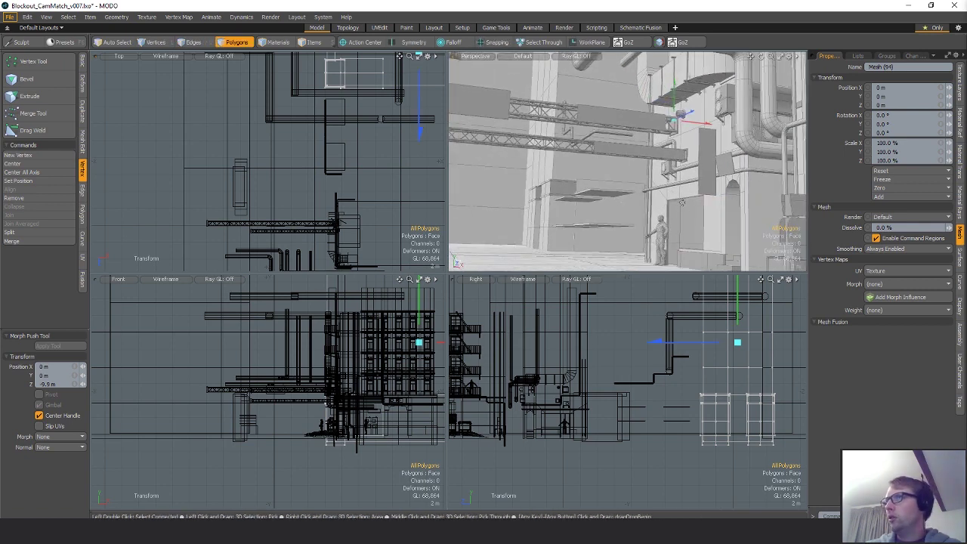
pyautogui.hotkey('ctrl', 'z')
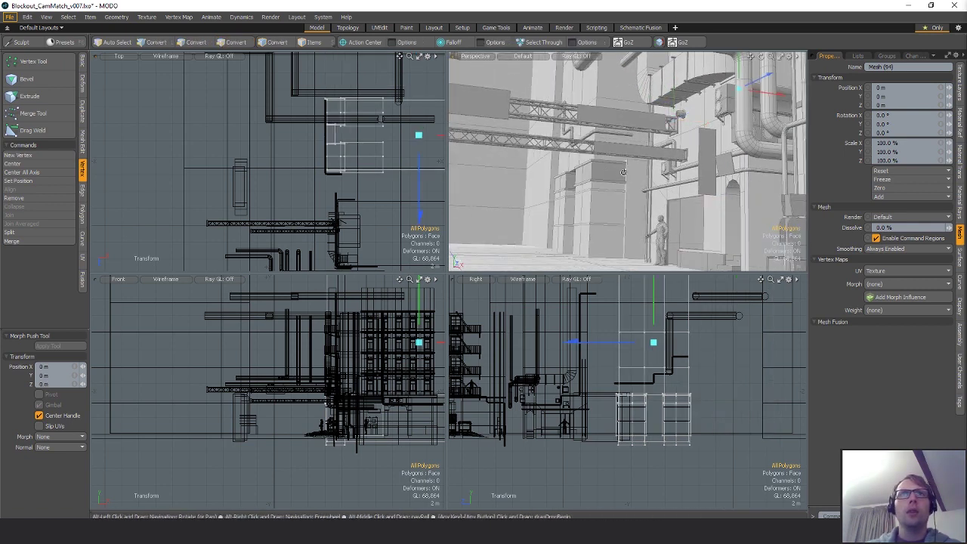
pyautogui.keyDown('alt'); pyautogui.moveTo(682, 201); pyautogui.dragTo(635, 104); pyautogui.keyUp('alt')
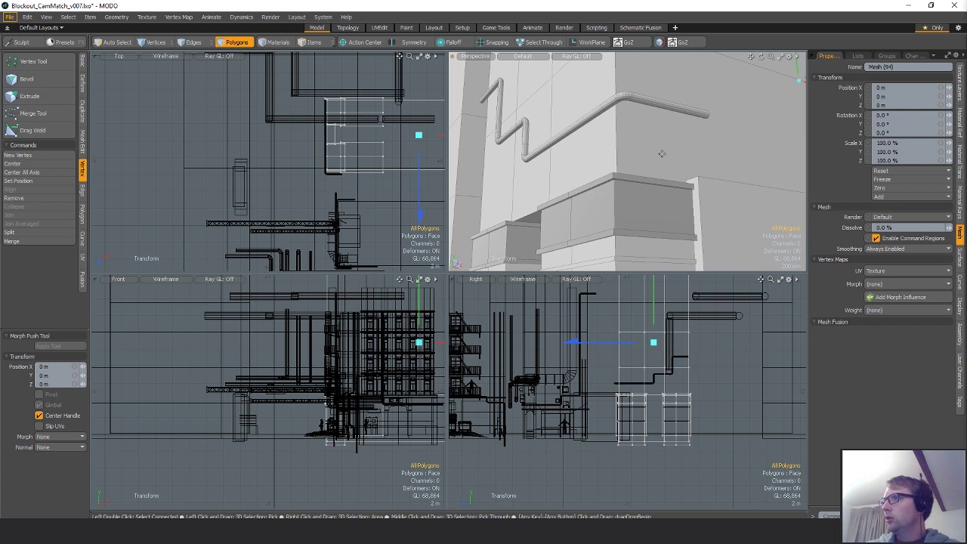
pyautogui.press('q')
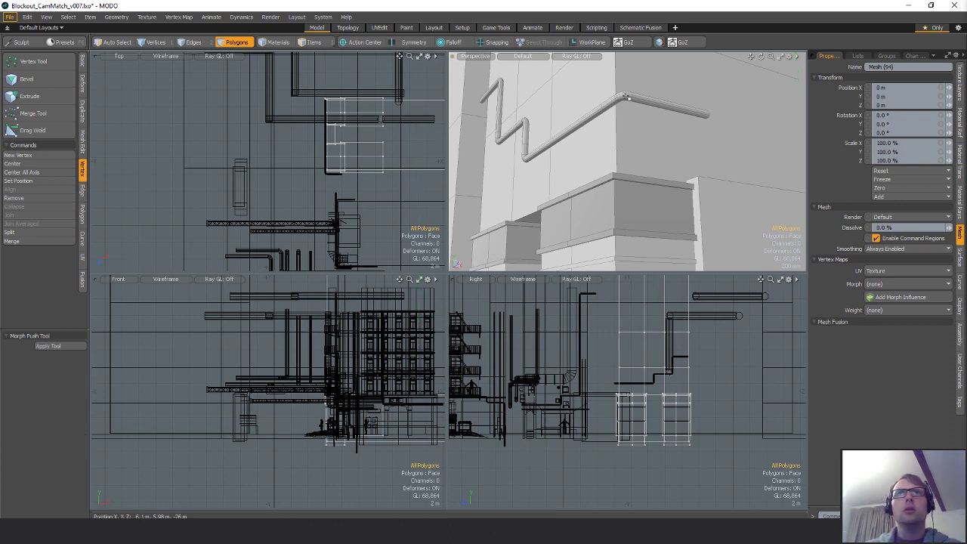
# - Select the entire pipe and reposition it so its bend hugs the building's outer corner
pyautogui.doubleClick(626, 95)
pyautogui.keyDown('alt'); pyautogui.moveTo(631, 99); pyautogui.dragTo(671, 117); pyautogui.keyUp('alt')
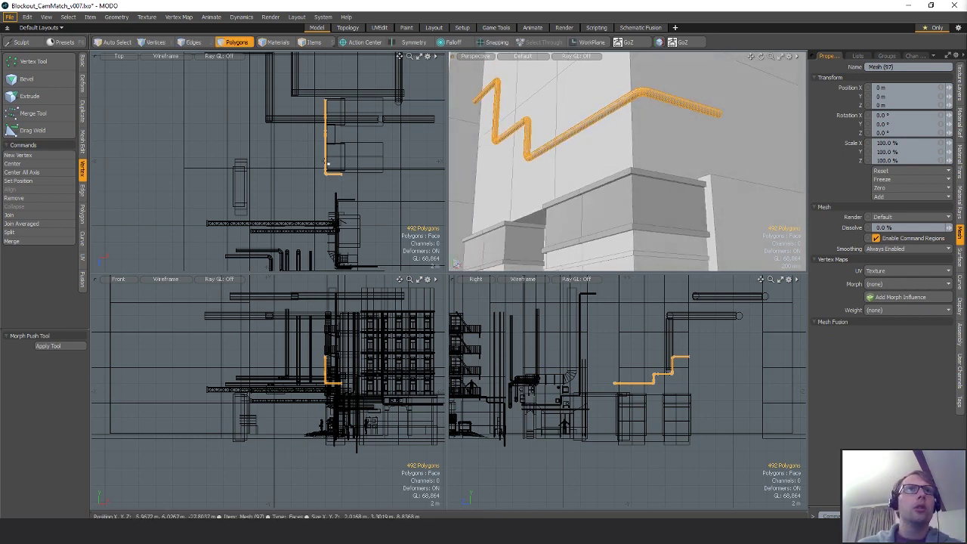
pyautogui.keyDown('ctrl'); pyautogui.keyDown('alt'); pyautogui.moveTo(327, 165); pyautogui.dragTo(408, 164); pyautogui.keyUp('alt'); pyautogui.keyUp('ctrl')
pyautogui.keyDown('ctrl'); pyautogui.keyDown('alt'); pyautogui.moveTo(649, 160); pyautogui.dragTo(626, 189); pyautogui.keyUp('alt'); pyautogui.keyUp('ctrl')
pyautogui.press('w')
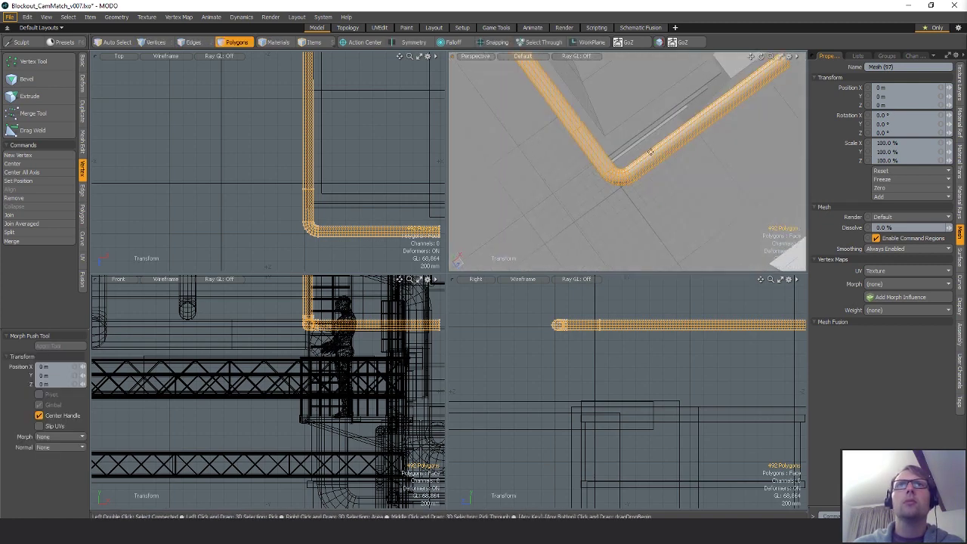
pyautogui.moveTo(723, 174); pyautogui.dragTo(699, 127)
pyautogui.keyDown('alt'); pyautogui.moveTo(581, 173); pyautogui.dragTo(648, 127); pyautogui.keyUp('alt')
pyautogui.press('q')
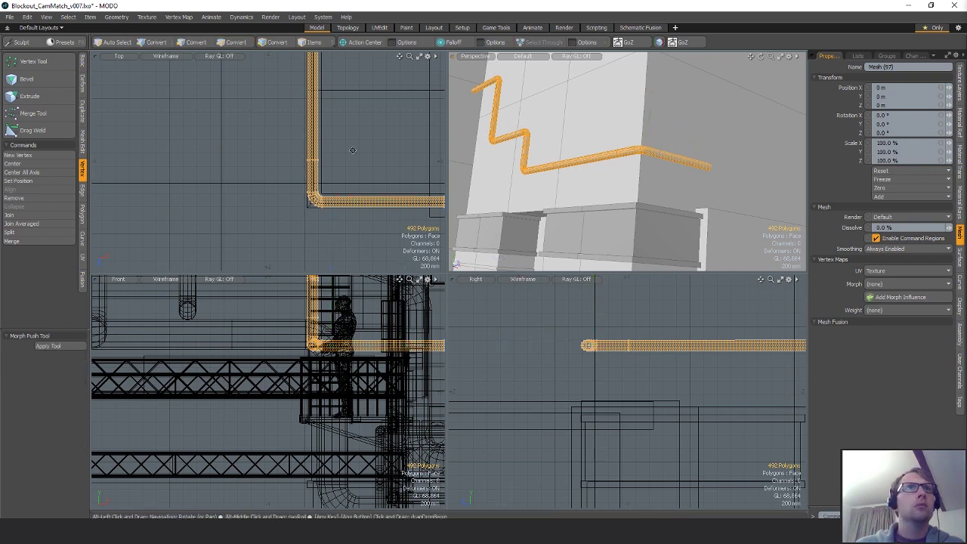
# - Select the pipe's far upper section, from the middle horizontal run to its end, and delete it
pyautogui.scroll(-3, 267, 117)
pyautogui.keyDown('alt'); pyautogui.keyDown('shift'); pyautogui.moveTo(267, 117); pyautogui.dragTo(337, 192); pyautogui.keyUp('shift'); pyautogui.keyUp('alt')
pyautogui.scroll(-1, 341, 158)
pyautogui.press('3')
pyautogui.moveTo(531, 134); pyautogui.dragTo(500, 73)
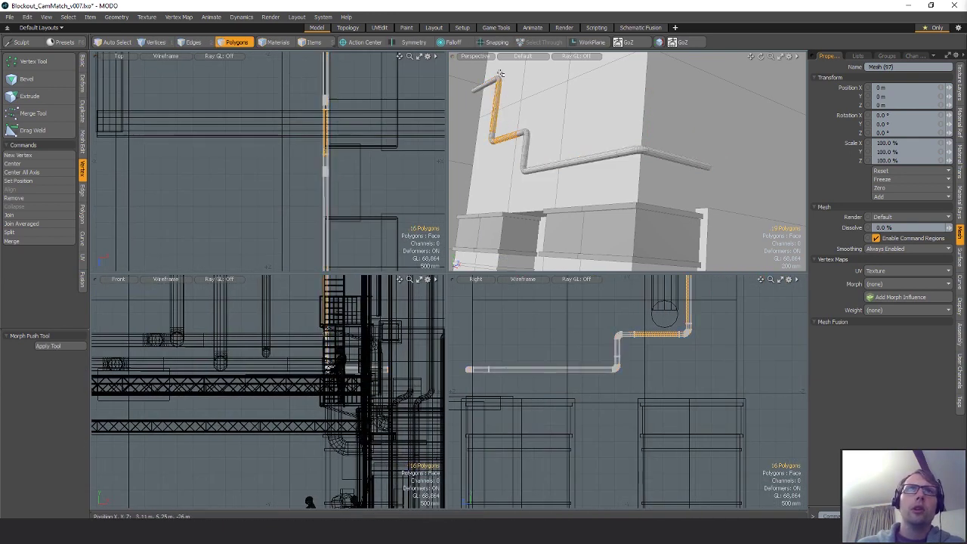
pyautogui.keyDown('alt'); pyautogui.keyDown('shift'); pyautogui.moveTo(376, 78); pyautogui.dragTo(337, 168); pyautogui.keyUp('shift'); pyautogui.keyUp('alt')
pyautogui.keyDown('ctrl'); pyautogui.keyDown('alt'); pyautogui.moveTo(338, 168); pyautogui.dragTo(311, 206); pyautogui.keyUp('alt'); pyautogui.keyUp('ctrl')
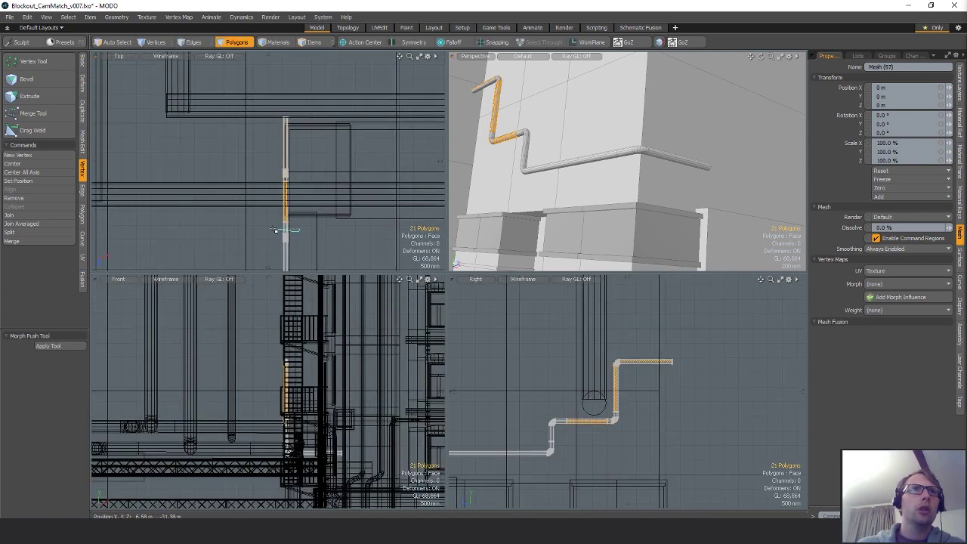
pyautogui.press('w')
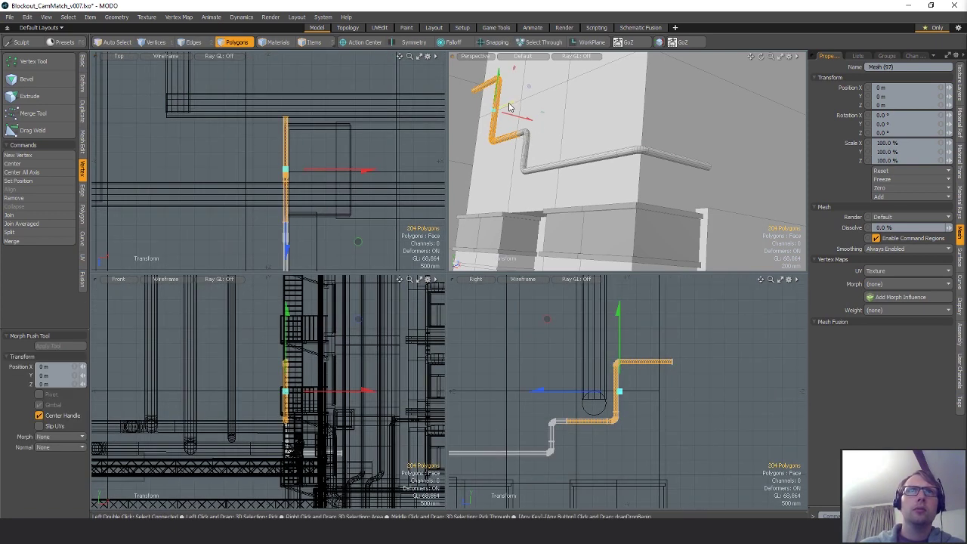
pyautogui.moveTo(499, 111); pyautogui.dragTo(483, 118)
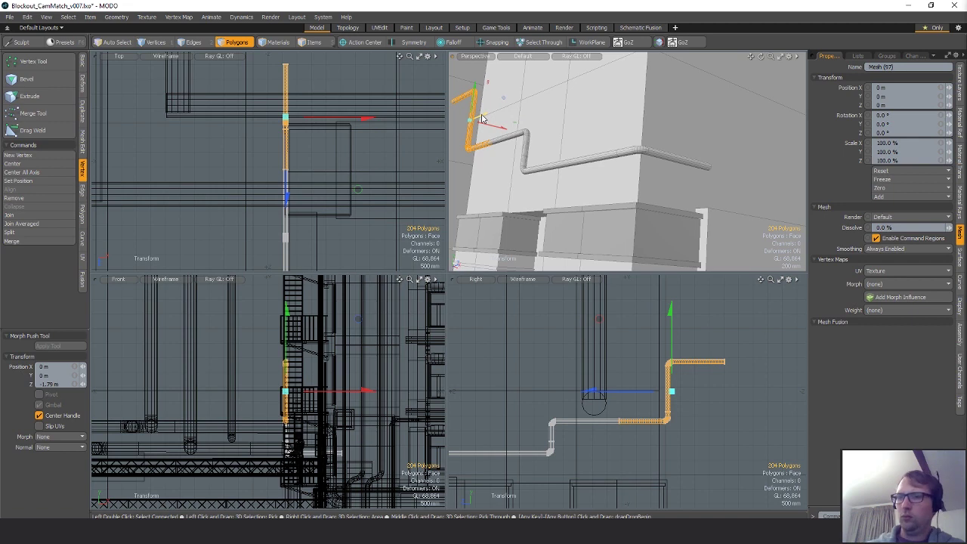
pyautogui.press('Delete')
pyautogui.press('q')
# - Duplicate the remaining pipe in place and rotate the copy a quarter turn about the vertical axis
pyautogui.doubleClick(639, 153)
pyautogui.scroll(-4, 262, 169)
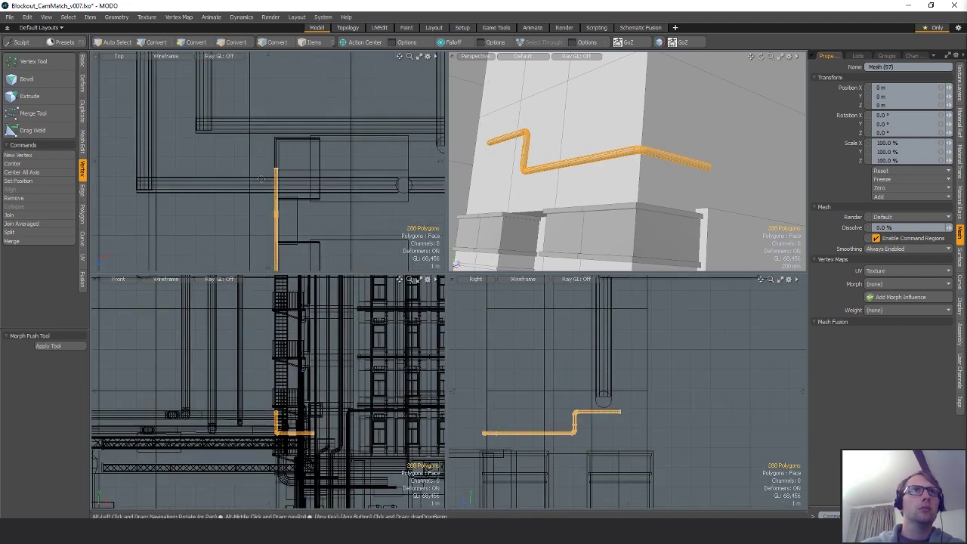
pyautogui.keyDown('alt'); pyautogui.moveTo(261, 179); pyautogui.dragTo(263, 102); pyautogui.keyUp('alt')
pyautogui.press('e')
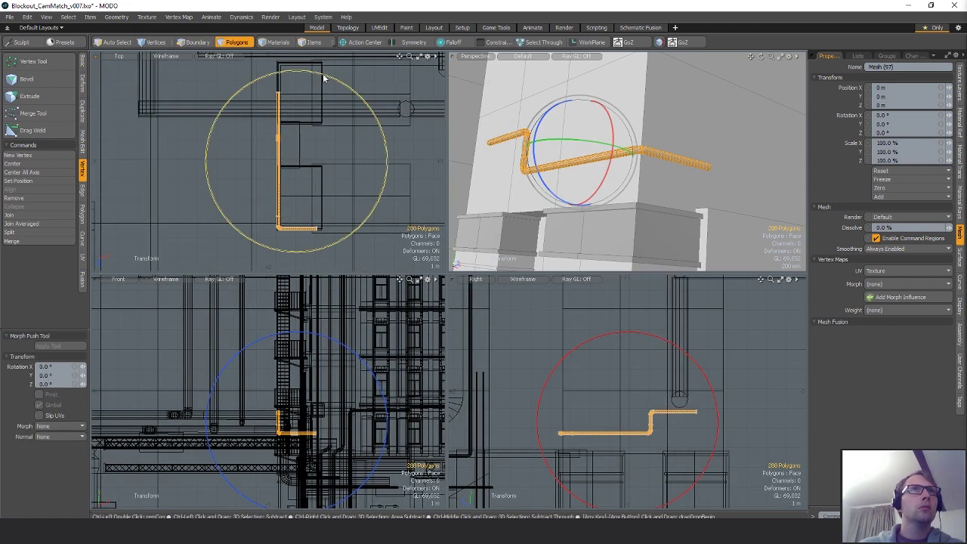
pyautogui.moveTo(325, 77); pyautogui.dragTo(380, 187)
# - Move the rotated pipe copy to the original pipe's open end and snap the two ends together
pyautogui.press('w')
pyautogui.moveTo(297, 239); pyautogui.dragTo(297, 163)
pyautogui.moveTo(321, 113); pyautogui.dragTo(372, 116)
pyautogui.keyDown('alt'); pyautogui.keyDown('shift'); pyautogui.moveTo(275, 105); pyautogui.dragTo(299, 168); pyautogui.keyUp('shift'); pyautogui.keyUp('alt')
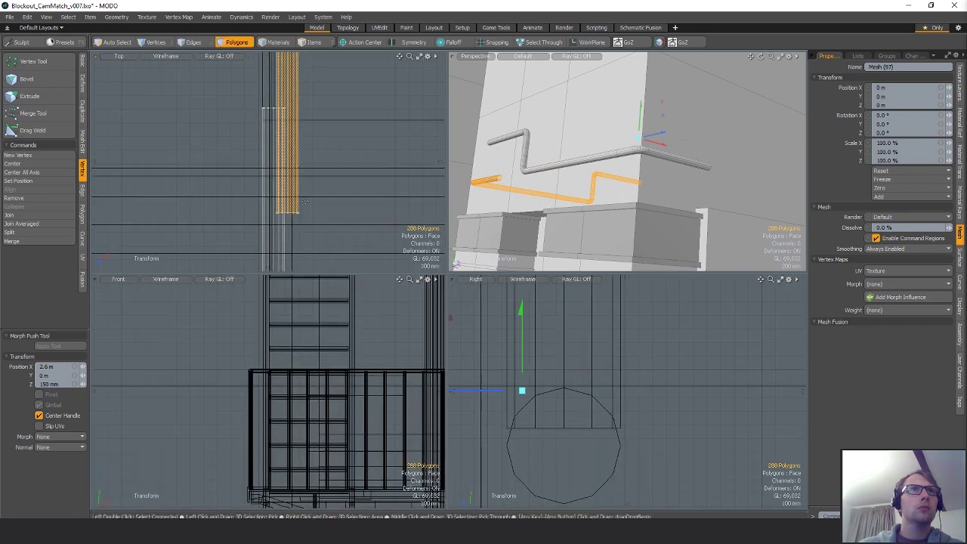
pyautogui.moveTo(305, 204); pyautogui.dragTo(320, 153)
pyautogui.keyDown('alt'); pyautogui.keyDown('shift'); pyautogui.moveTo(320, 154); pyautogui.dragTo(387, 185); pyautogui.keyUp('shift'); pyautogui.keyUp('alt')
pyautogui.keyDown('ctrl'); pyautogui.keyDown('alt'); pyautogui.moveTo(387, 185); pyautogui.dragTo(394, 186); pyautogui.keyUp('alt'); pyautogui.keyUp('ctrl')
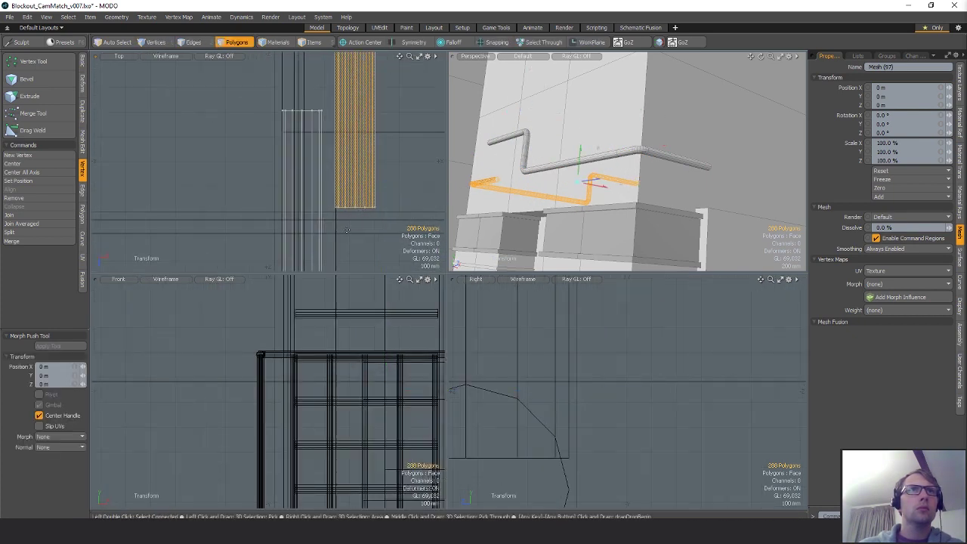
pyautogui.moveTo(348, 234); pyautogui.dragTo(361, 227)
pyautogui.press('q')
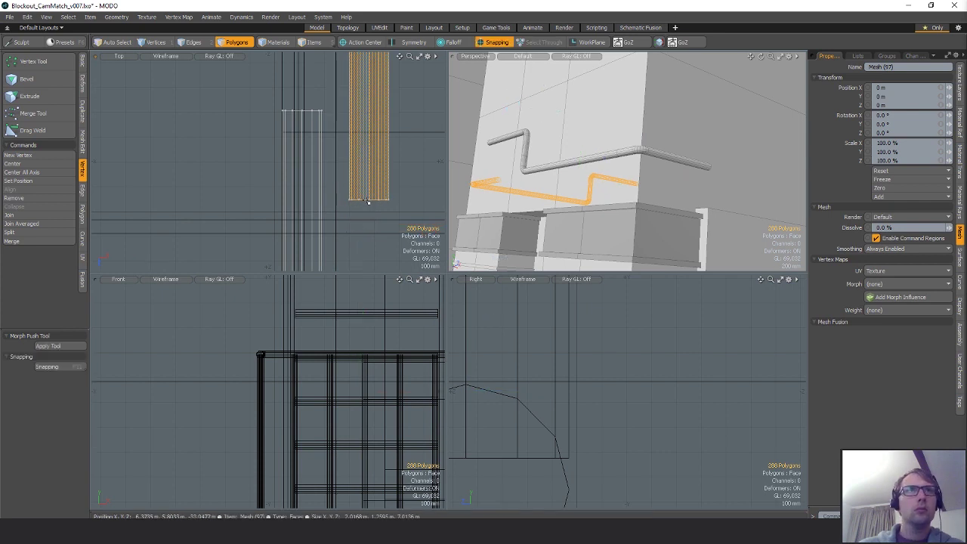
pyautogui.press('w')
pyautogui.moveTo(347, 199); pyautogui.dragTo(275, 112)
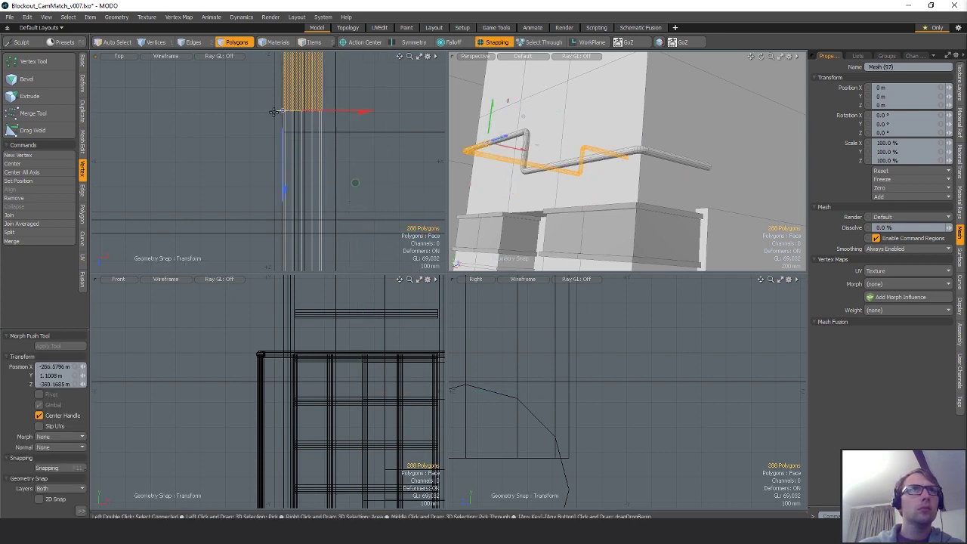
# - Select the overlapping vertices where the two pipe pieces meet and merge them
pyautogui.press('1')
pyautogui.moveTo(321, 87); pyautogui.dragTo(365, 133, button='right')
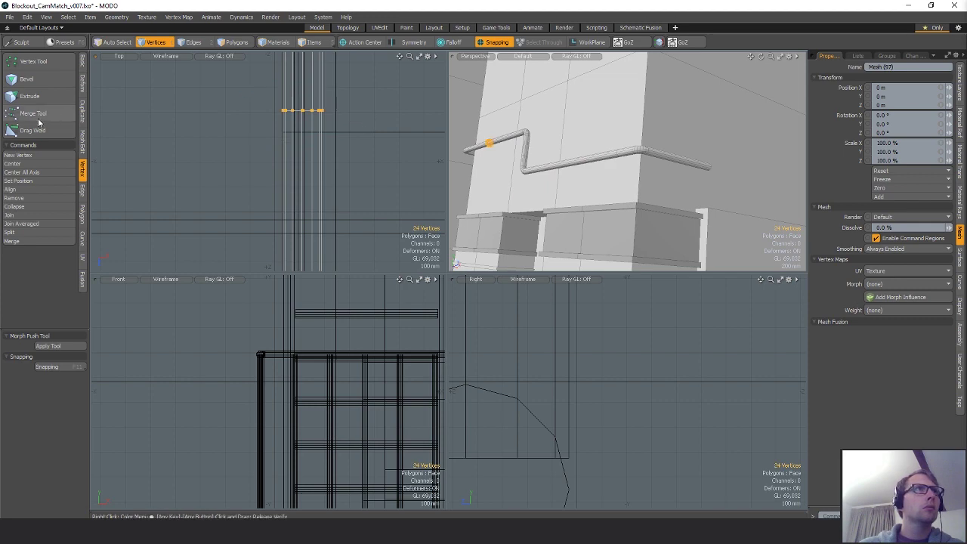
pyautogui.click(37, 115)
pyautogui.press('q')
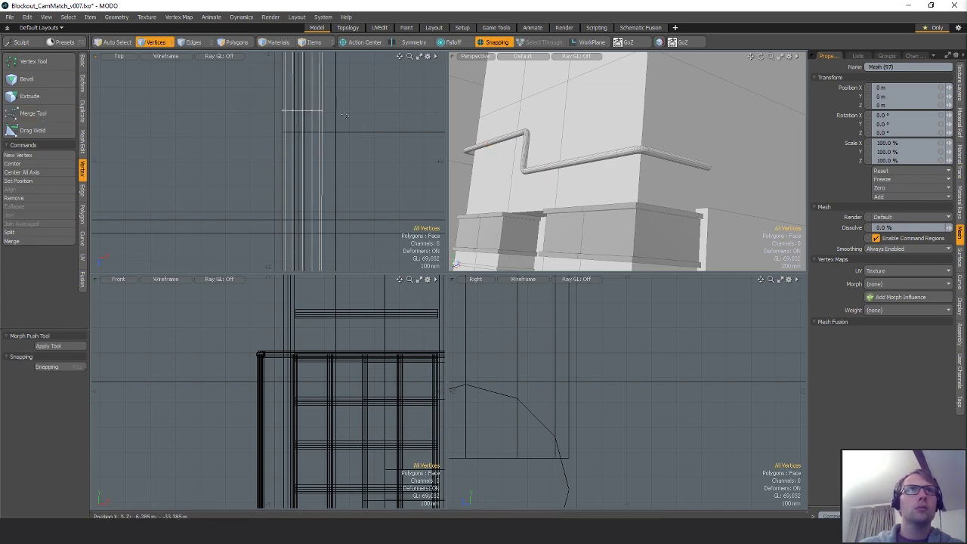
# - Select the vertices at the bends of the pipe's rear run and move them together closer to the wall
pyautogui.keyDown('alt'); pyautogui.moveTo(348, 134); pyautogui.dragTo(335, 220); pyautogui.keyUp('alt')
pyautogui.scroll(-5, 334, 219)
pyautogui.moveTo(438, 121)
pyautogui.mouseDown(button='right')
pyautogui.moveTo(302, 180)
pyautogui.moveTo(401, 167)
pyautogui.mouseUp(button='right')
pyautogui.keyDown('alt'); pyautogui.moveTo(394, 166); pyautogui.dragTo(272, 169); pyautogui.keyUp('alt')
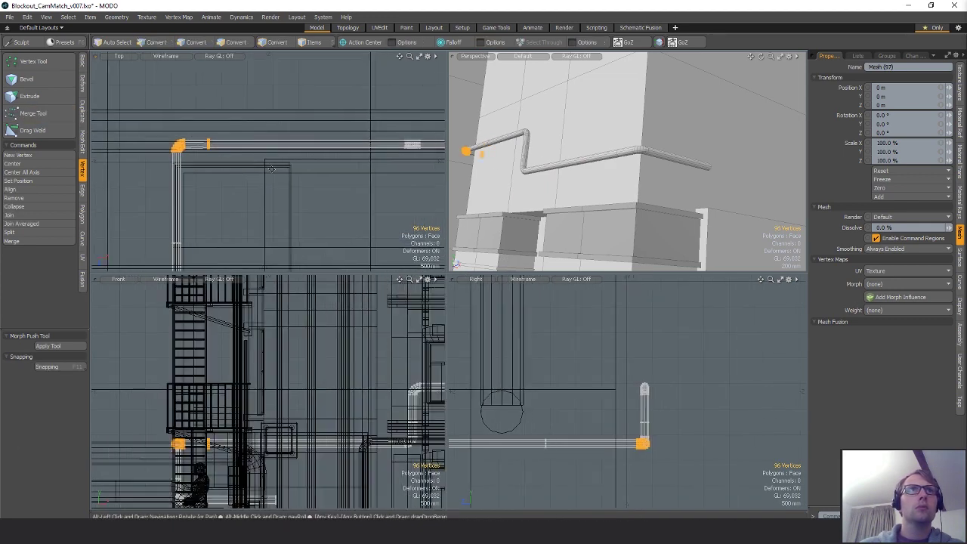
pyautogui.scroll(-3, 272, 169)
pyautogui.keyDown('shift'); pyautogui.moveTo(324, 119); pyautogui.dragTo(423, 167, button='right'); pyautogui.keyUp('shift')
pyautogui.scroll(8, 233, 162)
pyautogui.moveTo(234, 162)
pyautogui.keyDown('alt'); pyautogui.mouseDown()
pyautogui.moveTo(373, 184)
pyautogui.moveTo(342, 161)
pyautogui.mouseUp(); pyautogui.keyUp('alt')
pyautogui.press('w')
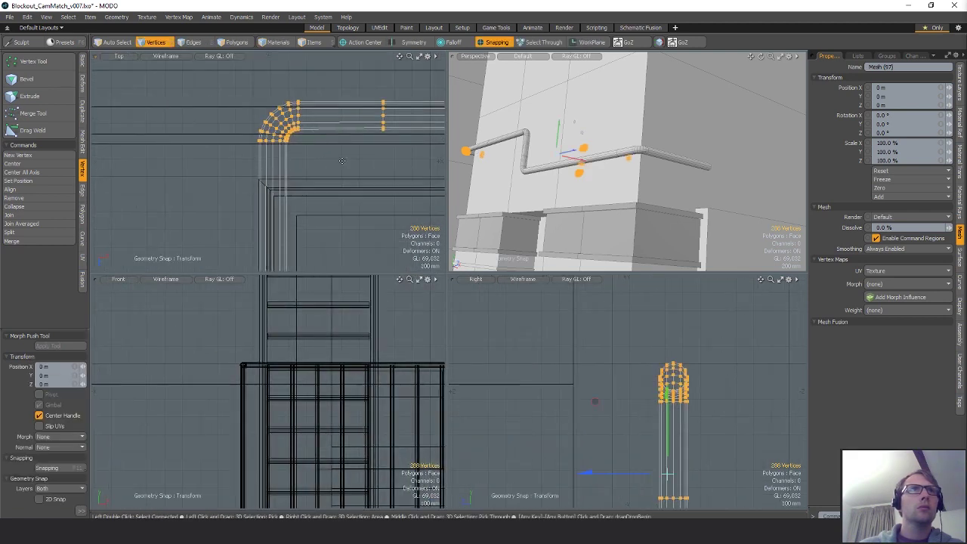
pyautogui.press('q')
pyautogui.keyDown('alt'); pyautogui.moveTo(628, 158); pyautogui.dragTo(594, 119); pyautogui.keyUp('alt')
pyautogui.press('w')
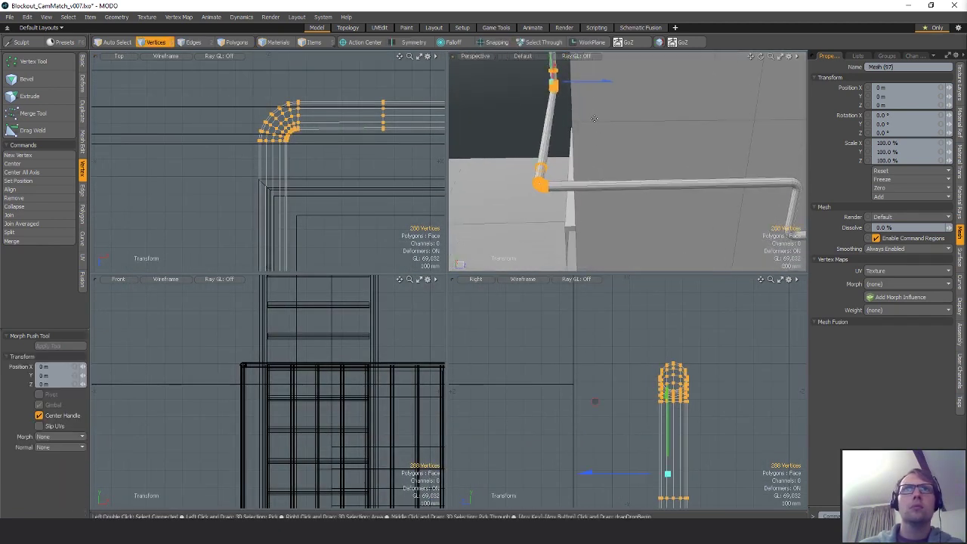
pyautogui.moveTo(592, 85); pyautogui.dragTo(447, 177)
# - Delete the pipe section beyond the far corner, leaving only the short stub after the bend
pyautogui.press('space')
pyautogui.scroll(-6, 241, 193)
pyautogui.press('space')
pyautogui.press('space')
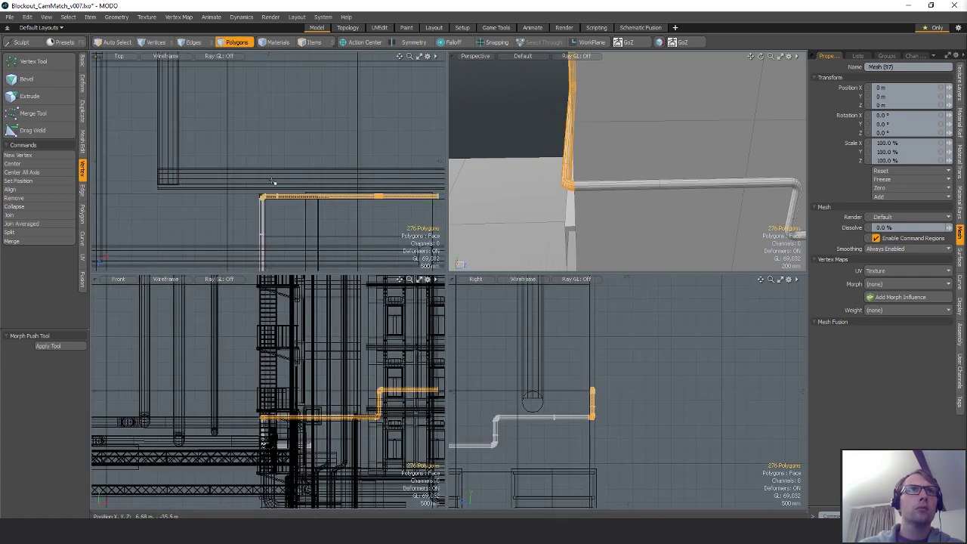
pyautogui.press('Delete')
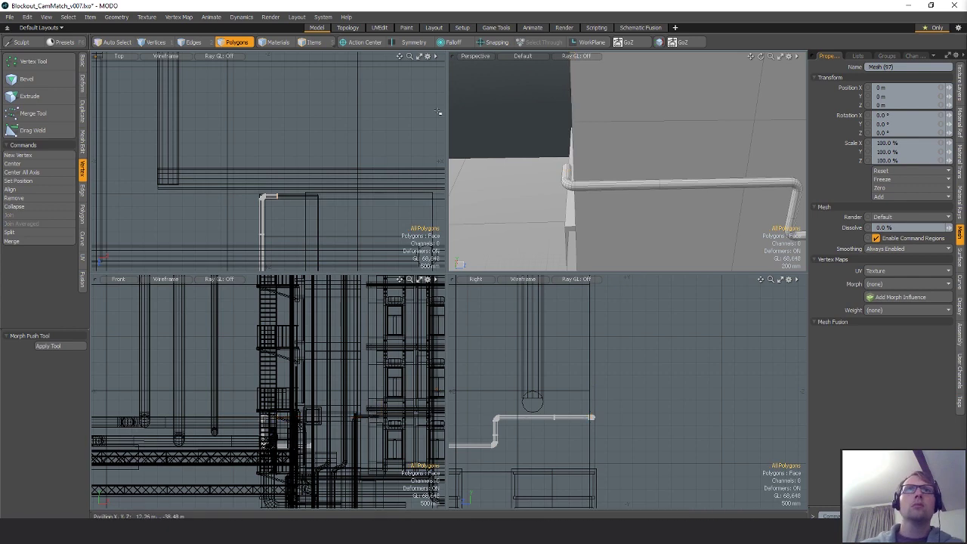
# - Select the open-end vertices of the short stub and pull them along the side wall to lengthen it
pyautogui.keyDown('alt'); pyautogui.moveTo(578, 163); pyautogui.dragTo(609, 175); pyautogui.keyUp('alt')
pyautogui.press('space')
pyautogui.keyDown('ctrl'); pyautogui.keyDown('alt'); pyautogui.moveTo(281, 202); pyautogui.dragTo(342, 173); pyautogui.keyUp('alt'); pyautogui.keyUp('ctrl')
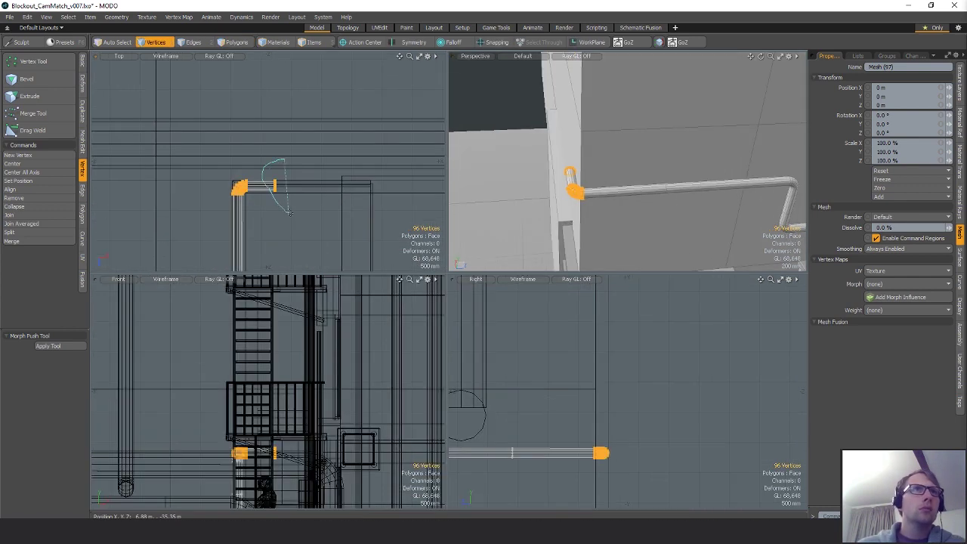
pyautogui.moveTo(289, 213); pyautogui.dragTo(292, 209, button='right')
pyautogui.press('w')
pyautogui.moveTo(297, 188)
pyautogui.mouseDown()
pyautogui.moveTo(374, 188)
pyautogui.moveTo(314, 90)
pyautogui.mouseUp()
pyautogui.press('space')
pyautogui.click(361, 179)
# - Select the vertices of the pipe's upper run and its bends, and lower them by 380 mm
pyautogui.keyDown('alt'); pyautogui.moveTo(314, 90); pyautogui.dragTo(226, 82); pyautogui.keyUp('alt')
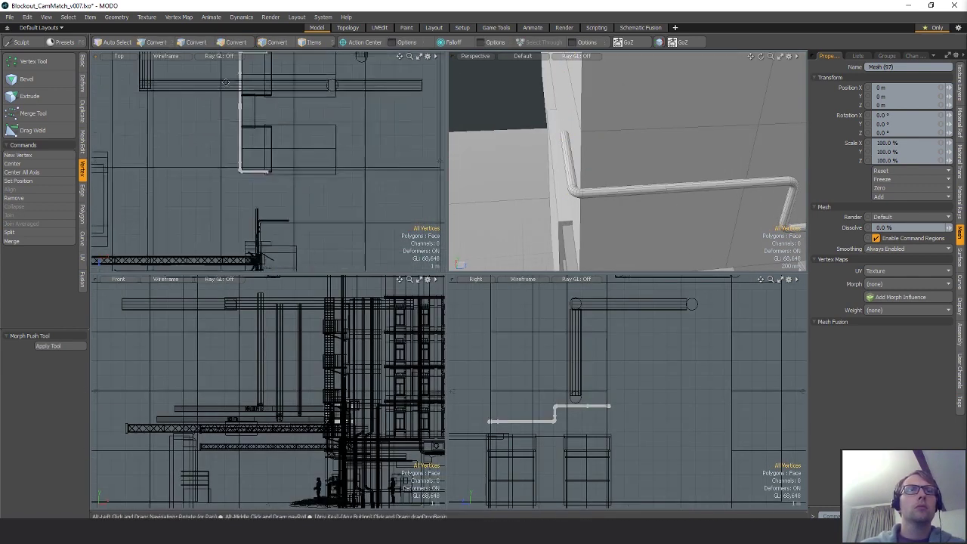
pyautogui.keyDown('alt'); pyautogui.moveTo(552, 160); pyautogui.dragTo(595, 130); pyautogui.keyUp('alt')
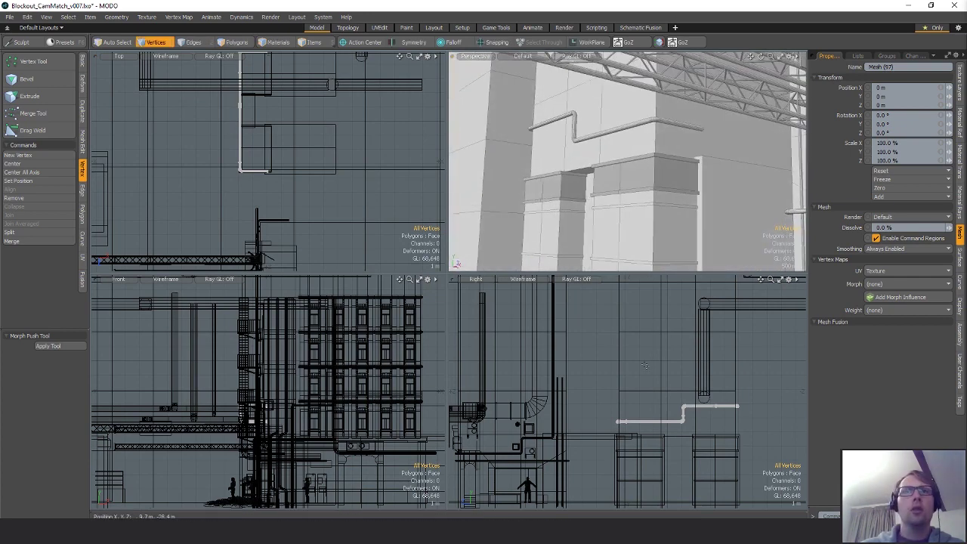
pyautogui.keyDown('ctrl'); pyautogui.keyDown('alt'); pyautogui.moveTo(712, 424); pyautogui.dragTo(793, 425); pyautogui.keyUp('alt'); pyautogui.keyUp('ctrl')
pyautogui.moveTo(593, 374)
pyautogui.mouseDown(button='right')
pyautogui.moveTo(578, 278)
pyautogui.moveTo(656, 369)
pyautogui.mouseUp(button='right')
pyautogui.keyDown('alt'); pyautogui.keyDown('shift'); pyautogui.moveTo(650, 364); pyautogui.dragTo(588, 361); pyautogui.keyUp('shift'); pyautogui.keyUp('alt')
pyautogui.keyDown('ctrl'); pyautogui.keyDown('alt'); pyautogui.moveTo(589, 362); pyautogui.dragTo(568, 362); pyautogui.keyUp('alt'); pyautogui.keyUp('ctrl')
pyautogui.press('w')
pyautogui.moveTo(637, 312); pyautogui.dragTo(637, 332)
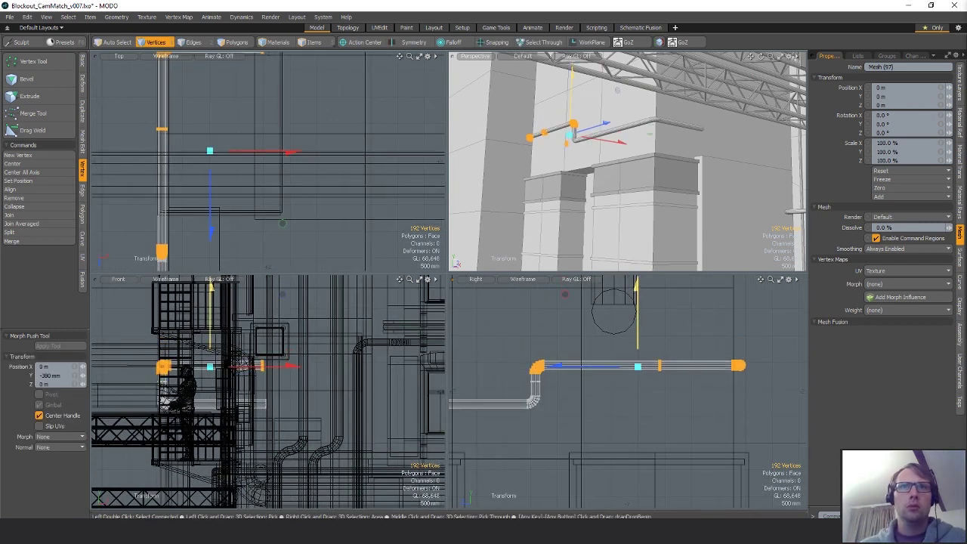
# - Select the vertex ring in the pipe's short vertical section and shift it down slightly between the two bends
pyautogui.press('q')
pyautogui.click(557, 377)
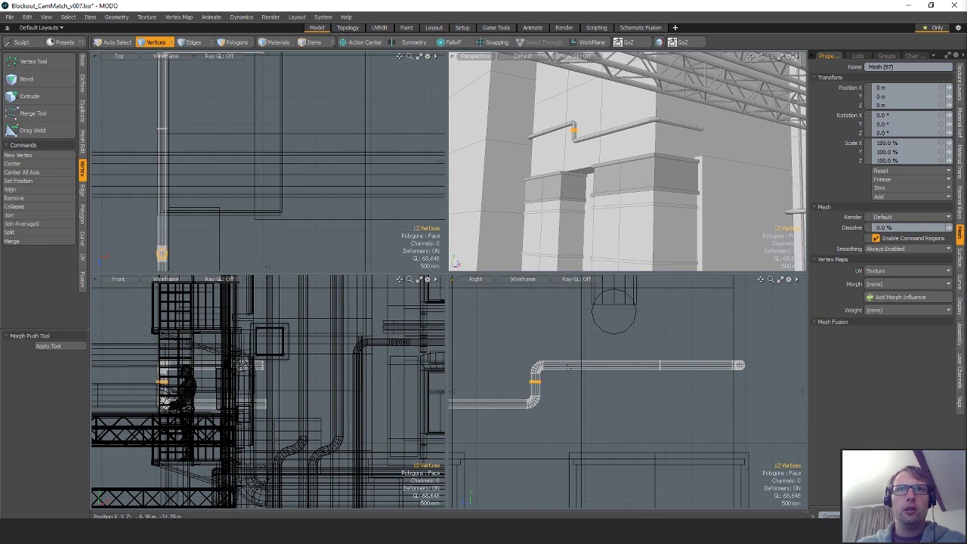
pyautogui.press('w')
pyautogui.moveTo(537, 356); pyautogui.dragTo(537, 360)
pyautogui.press('q')
pyautogui.click(557, 343)
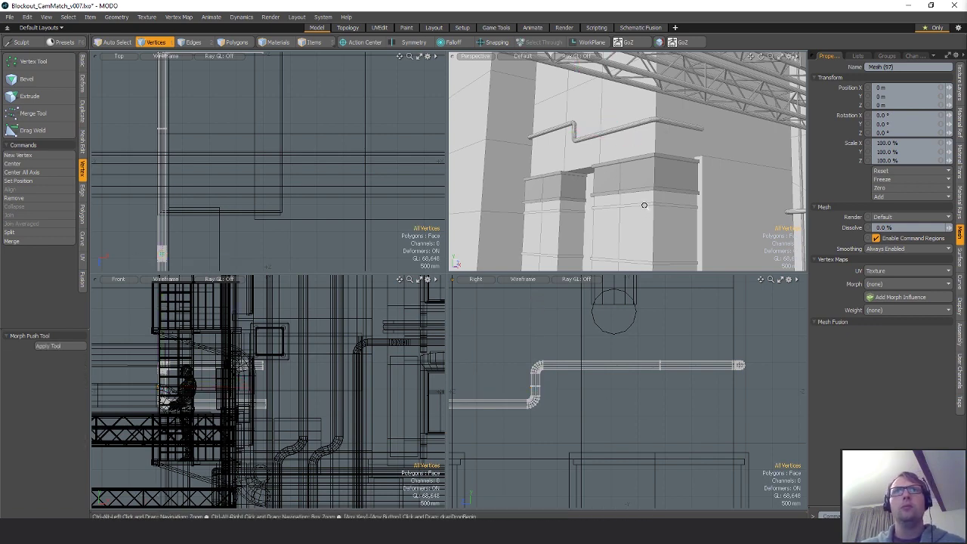
# - Duplicate the whole pipe, raise the copy by 330 mm and shift it sideways away from the wall
pyautogui.keyDown('alt'); pyautogui.moveTo(642, 205); pyautogui.dragTo(614, 150); pyautogui.keyUp('alt')
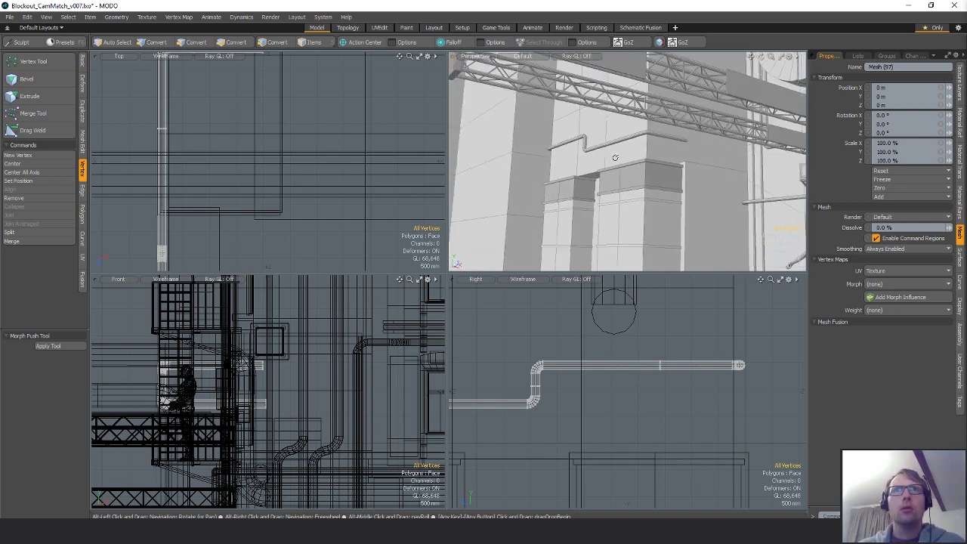
pyautogui.click(614, 148)
pyautogui.press('3')
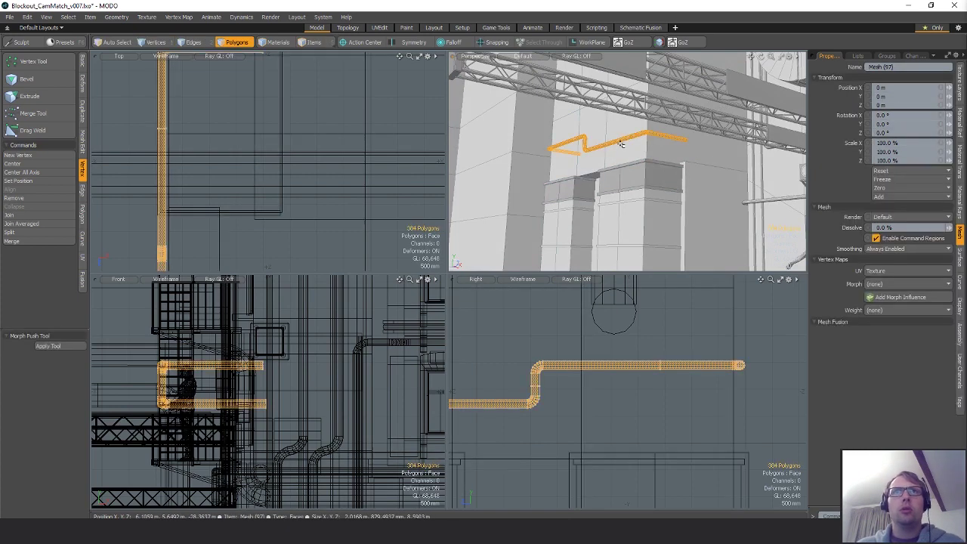
pyautogui.press('w')
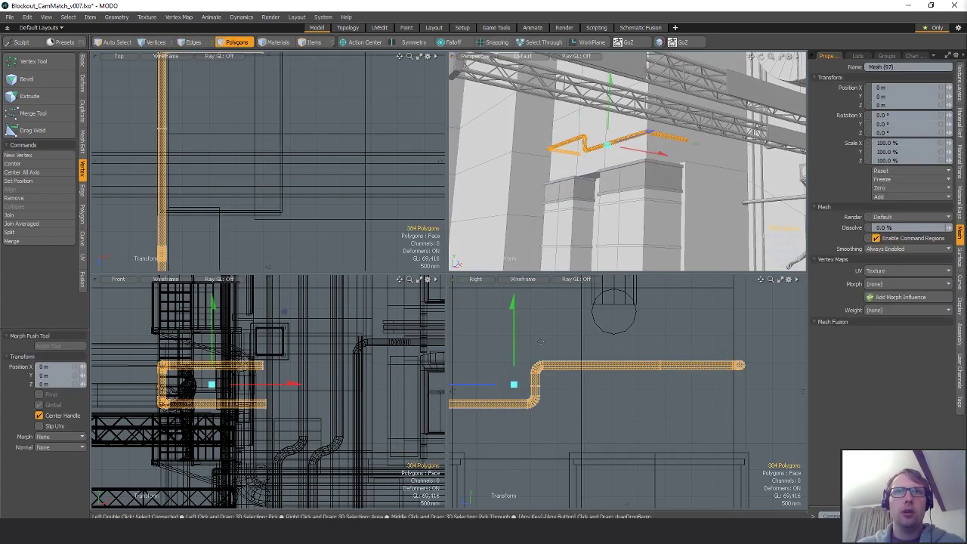
pyautogui.moveTo(515, 346); pyautogui.dragTo(516, 324)
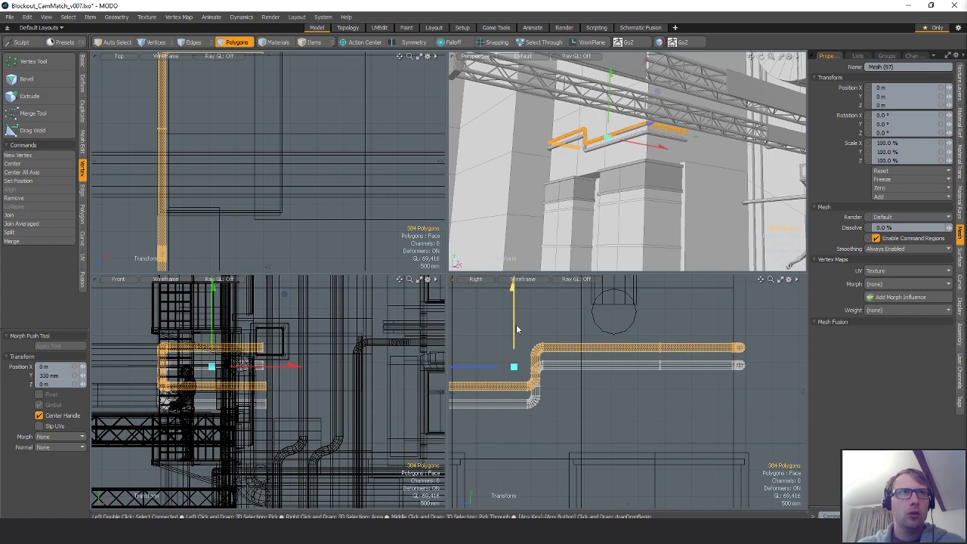
pyautogui.keyDown('alt'); pyautogui.keyDown('shift'); pyautogui.moveTo(255, 198); pyautogui.dragTo(346, 94); pyautogui.keyUp('shift'); pyautogui.keyUp('alt')
pyautogui.keyDown('ctrl'); pyautogui.keyDown('alt'); pyautogui.moveTo(346, 93); pyautogui.dragTo(267, 197); pyautogui.keyUp('alt'); pyautogui.keyUp('ctrl')
pyautogui.moveTo(346, 173); pyautogui.dragTo(330, 173)
pyautogui.press('q')
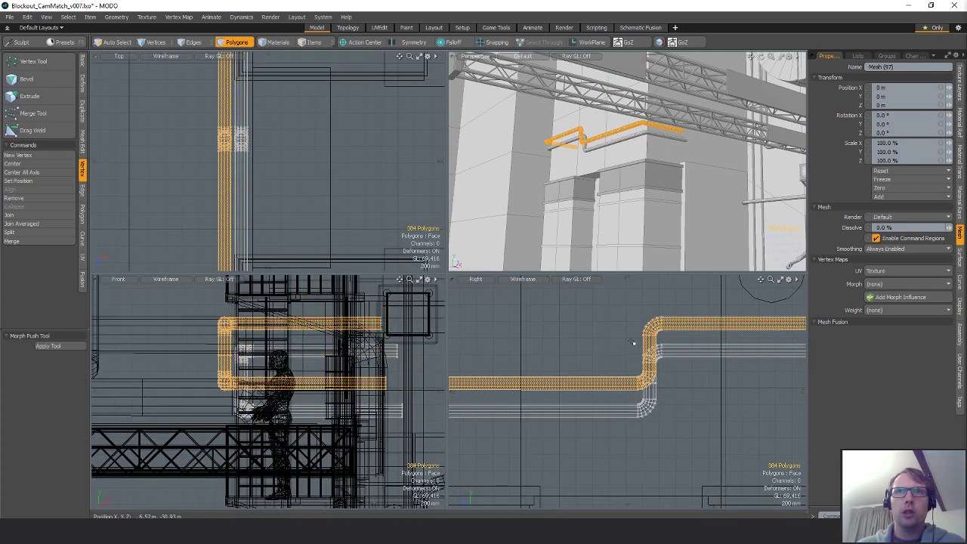
# - Isolate the copied pipe and delete its stepped section, including both bends and the adjoining part of the upper run
pyautogui.scroll(-3, 627, 355)
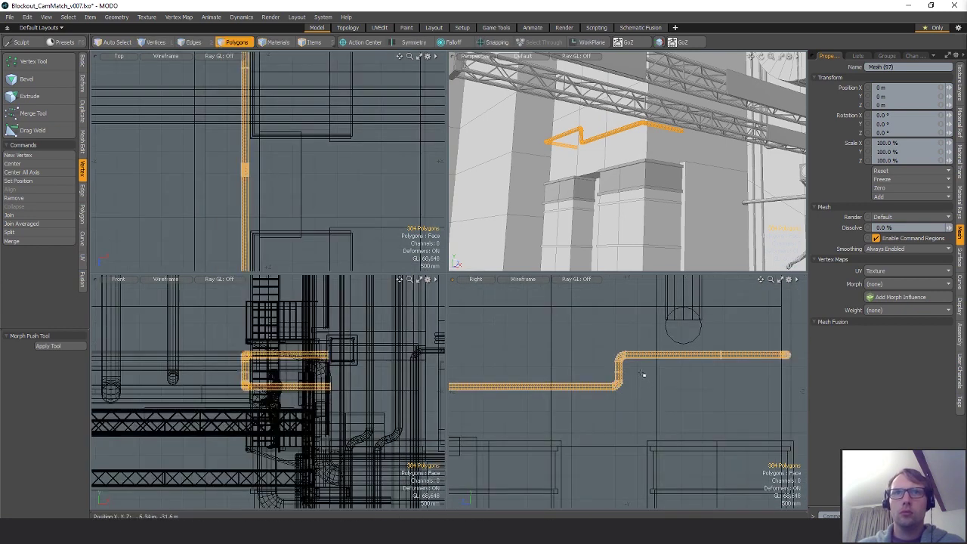
pyautogui.moveTo(695, 321)
pyautogui.mouseDown(button='right')
pyautogui.moveTo(514, 352)
pyautogui.moveTo(775, 473)
pyautogui.mouseUp(button='right')
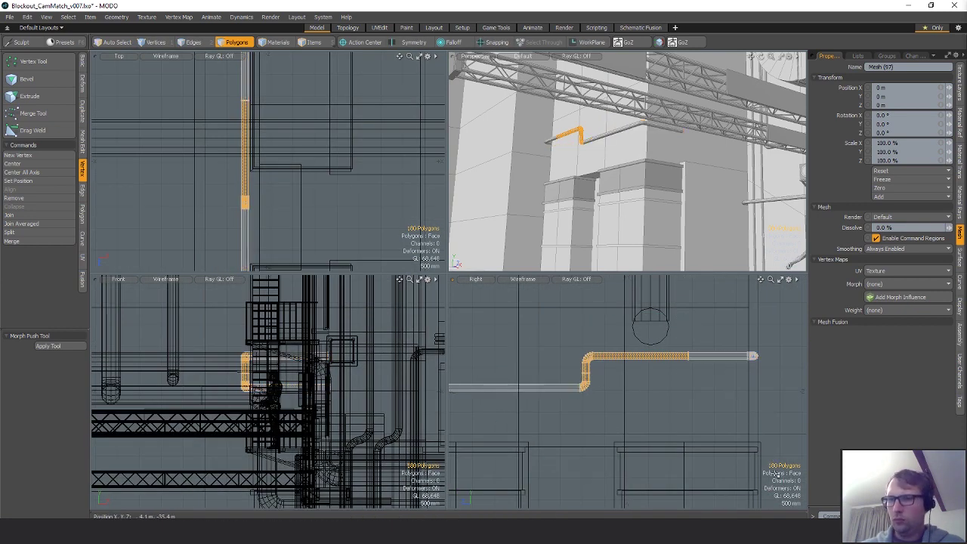
pyautogui.press('Delete')
# - Lower the copy's remaining upper piece to about the lower run's height and stretch its open end towards that run
pyautogui.doubleClick(721, 355)
pyautogui.press('w')
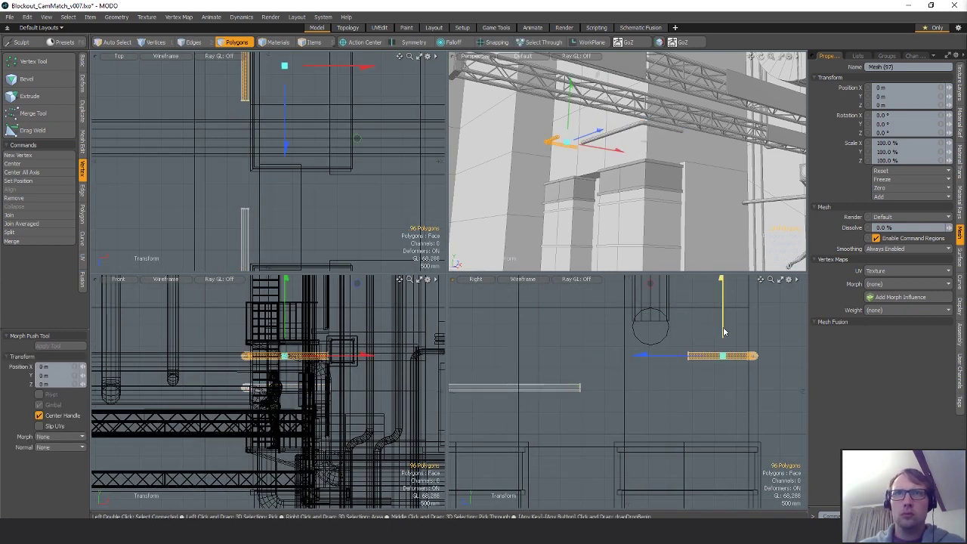
pyautogui.moveTo(723, 331); pyautogui.dragTo(723, 358)
pyautogui.press('1')
pyautogui.click(688, 382)
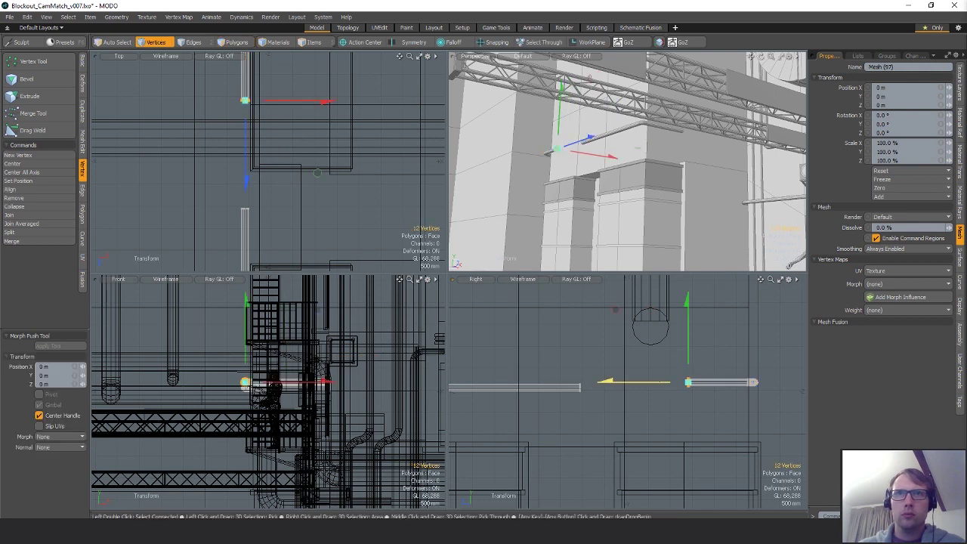
pyautogui.moveTo(661, 382); pyautogui.dragTo(552, 383)
pyautogui.scroll(5, 580, 395)
pyautogui.press('q')
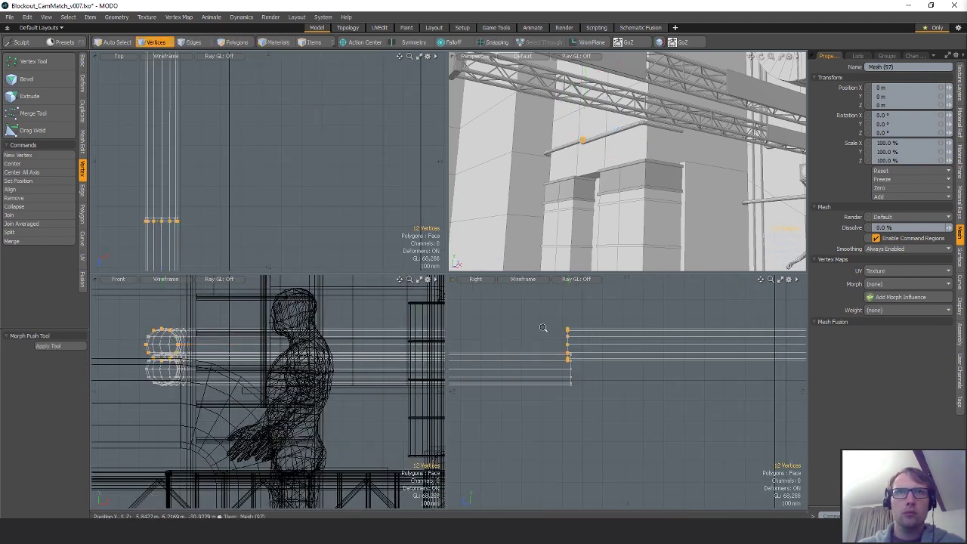
# - Select the stretched piece's vertices and snap it onto the lower run's open end
pyautogui.scroll(3, 557, 327)
pyautogui.click(558, 327)
pyautogui.press('space')
pyautogui.press('space')
pyautogui.doubleClick(588, 337)
pyautogui.hotkey('alt', '1')
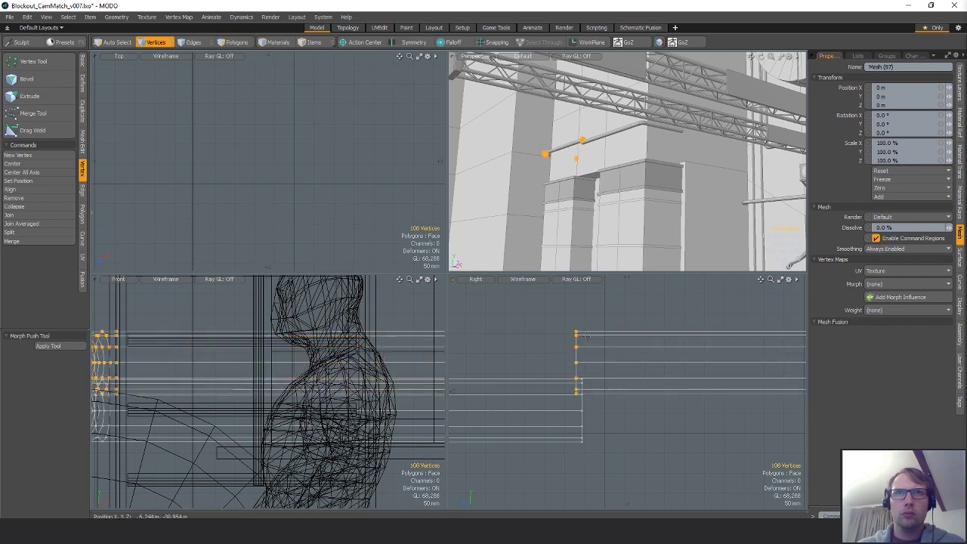
pyautogui.press('w')
pyautogui.press('x')
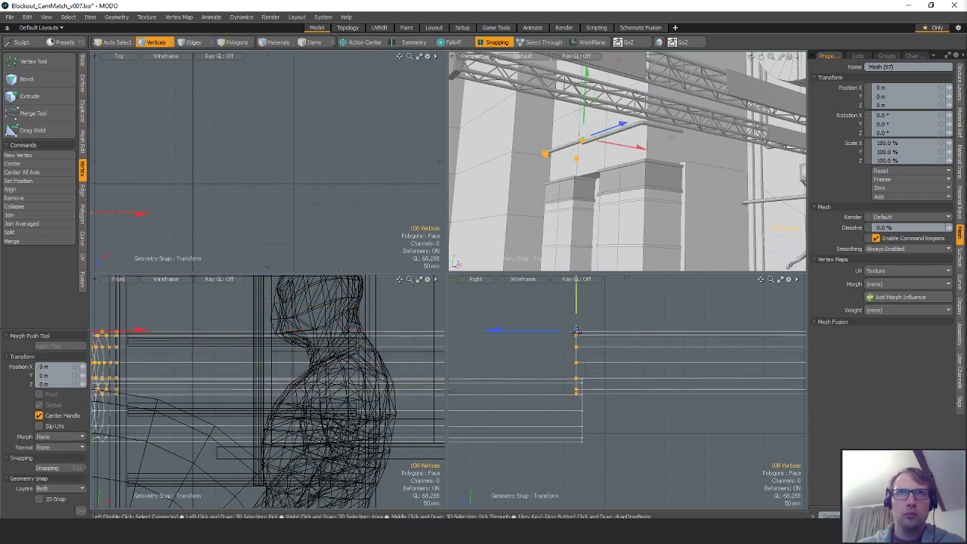
pyautogui.moveTo(576, 331); pyautogui.dragTo(580, 379)
# - Flatten the two meeting vertex rings into one plane, merge them at a distance of 1 mm, and unhide the original pipe
pyautogui.press('space')
pyautogui.moveTo(591, 355); pyautogui.dragTo(656, 474, button='right')
pyautogui.press('r')
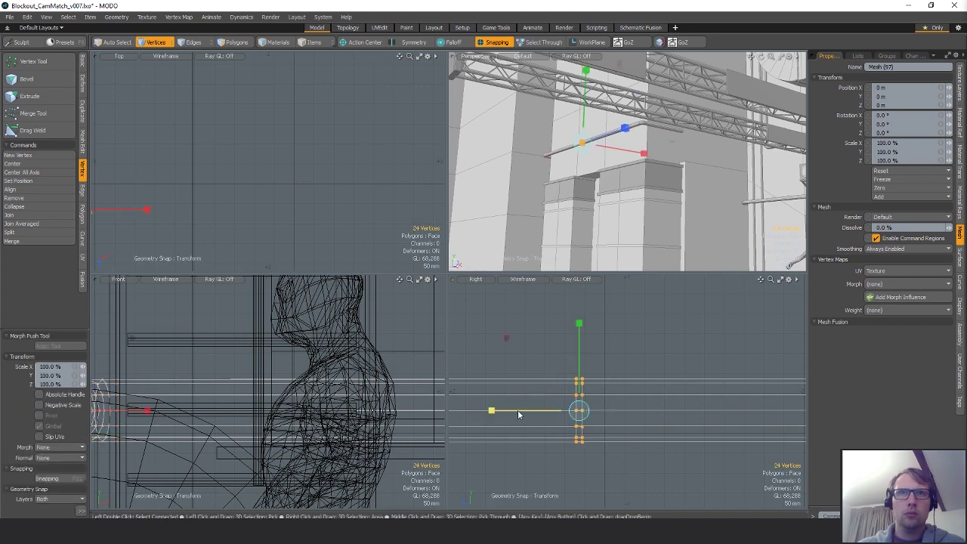
pyautogui.click(48, 117)
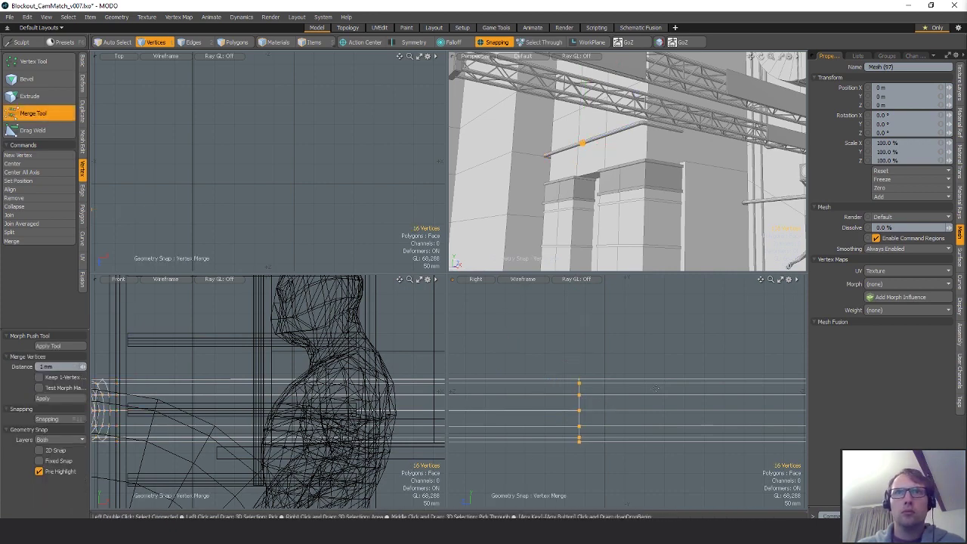
pyautogui.press('space')
pyautogui.moveTo(623, 178)
pyautogui.keyDown('alt'); pyautogui.mouseDown()
pyautogui.moveTo(676, 165)
pyautogui.moveTo(635, 183)
pyautogui.mouseUp(); pyautogui.keyUp('alt')
pyautogui.press('u')
pyautogui.keyDown('alt'); pyautogui.moveTo(622, 124); pyautogui.dragTo(593, 117); pyautogui.keyUp('alt')
# - Select the open-end vertices of both pipes, extend them along the side wall to the building's far edge, and flatten the ends
pyautogui.keyDown('ctrl'); pyautogui.keyDown('alt'); pyautogui.moveTo(255, 173); pyautogui.dragTo(113, 178); pyautogui.keyUp('alt'); pyautogui.keyUp('ctrl')
pyautogui.keyDown('alt'); pyautogui.keyDown('shift'); pyautogui.moveTo(166, 261); pyautogui.dragTo(258, 206); pyautogui.keyUp('shift'); pyautogui.keyUp('alt')
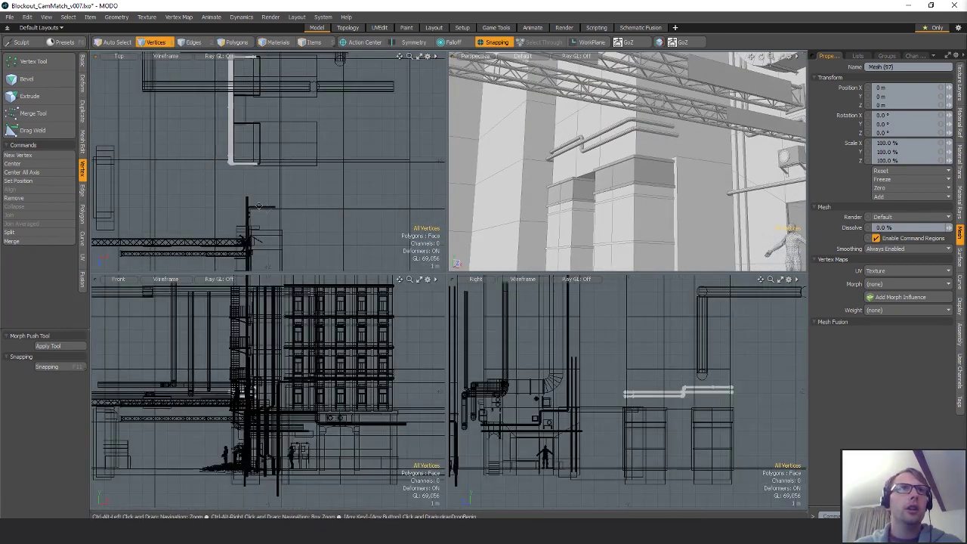
pyautogui.moveTo(292, 195); pyautogui.dragTo(294, 191, button='right')
pyautogui.press('x')
pyautogui.press('w')
pyautogui.moveTo(274, 168); pyautogui.dragTo(313, 167)
pyautogui.press('r')
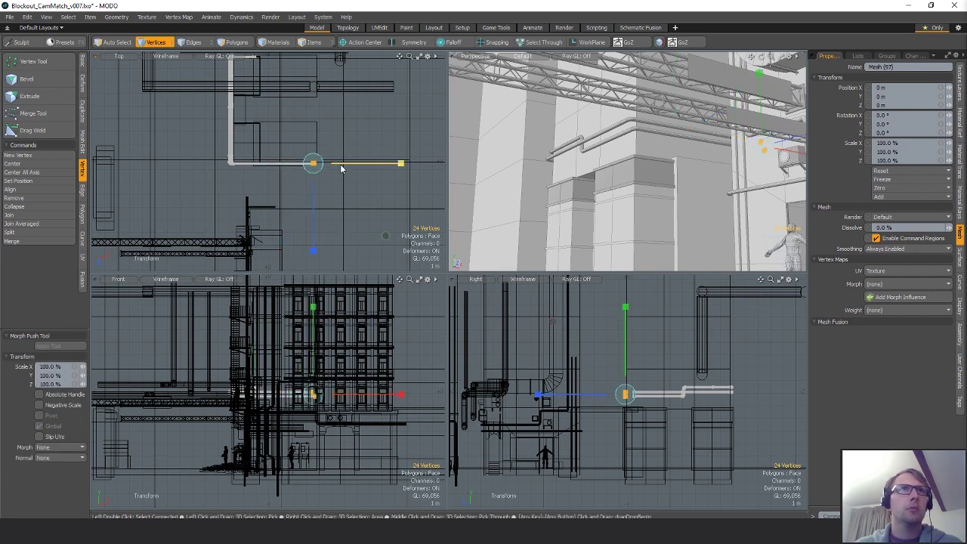
pyautogui.press('q')
pyautogui.click(399, 211)
# - Select the entire straight pipe copy and lower it slightly closer to the original pipe's lower run
pyautogui.keyDown('alt'); pyautogui.moveTo(634, 163); pyautogui.dragTo(612, 136); pyautogui.keyUp('alt')
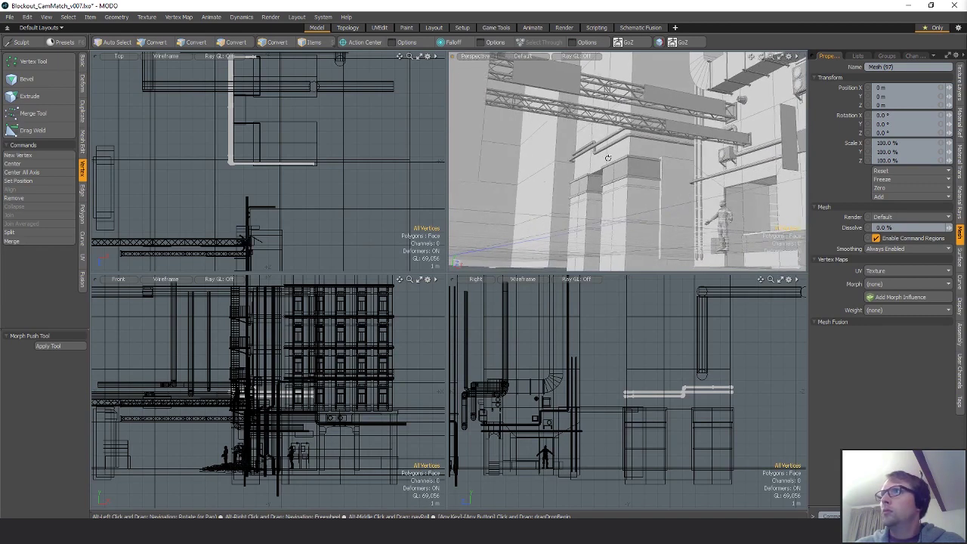
pyautogui.press('2')
pyautogui.press('3')
pyautogui.scroll(5, 692, 393)
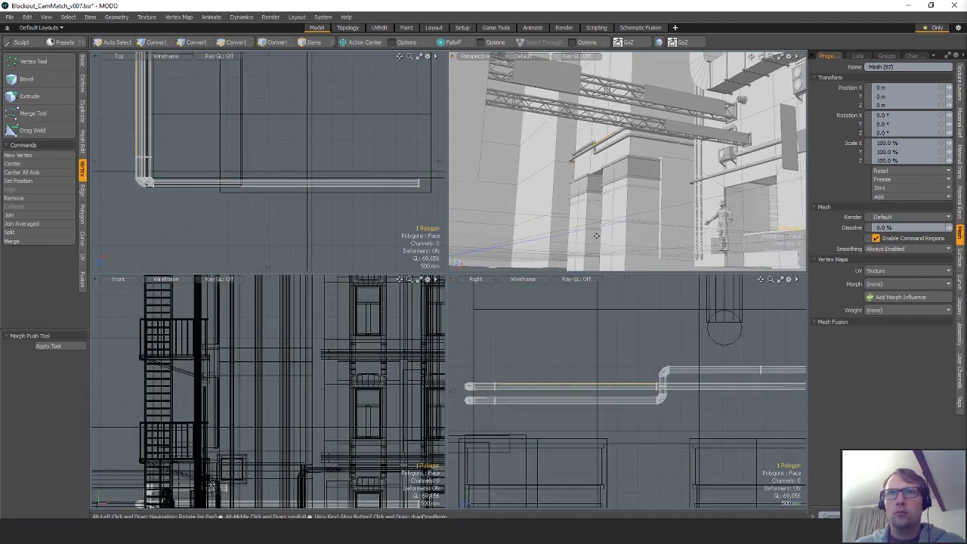
pyautogui.keyDown('alt'); pyautogui.keyDown('shift'); pyautogui.moveTo(697, 405); pyautogui.dragTo(693, 388); pyautogui.keyUp('shift'); pyautogui.keyUp('alt')
pyautogui.press(']')
pyautogui.press('w')
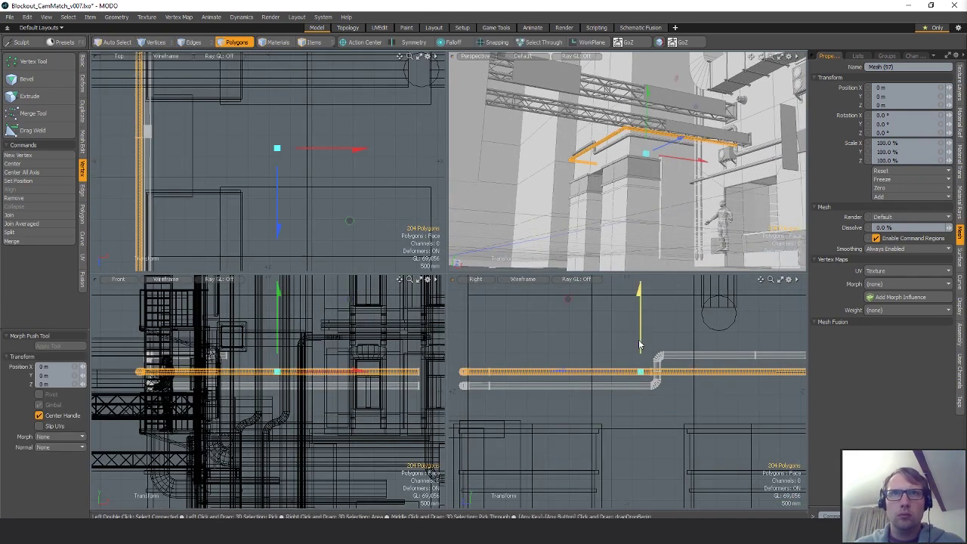
pyautogui.moveTo(639, 344); pyautogui.dragTo(640, 348)
pyautogui.press('q')
pyautogui.click(711, 281)
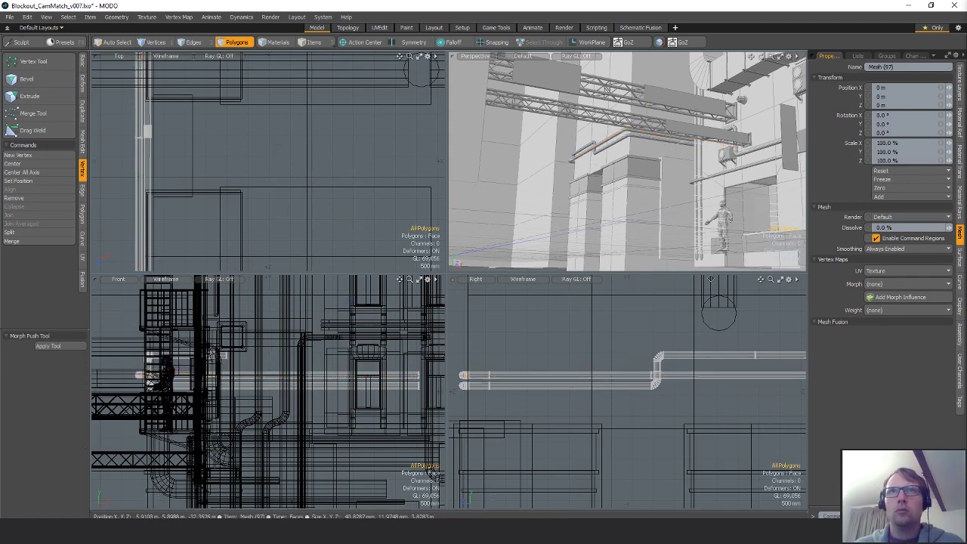
pyautogui.moveTo(559, 167)
pyautogui.keyDown('alt'); pyautogui.mouseDown()
pyautogui.moveTo(576, 162)
pyautogui.moveTo(564, 164)
pyautogui.mouseUp(); pyautogui.keyUp('alt')
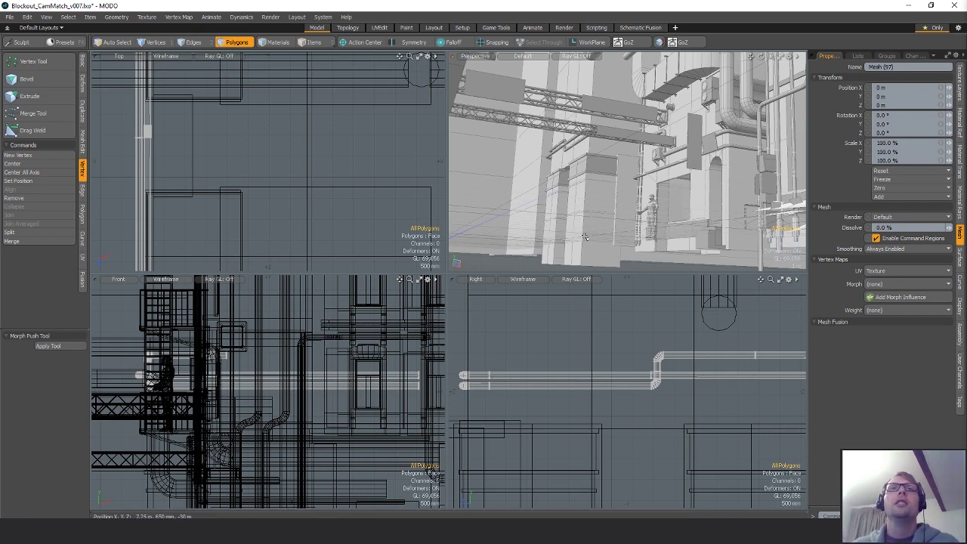
pyautogui.keyDown('alt'); pyautogui.moveTo(565, 165); pyautogui.dragTo(574, 140); pyautogui.keyUp('alt')
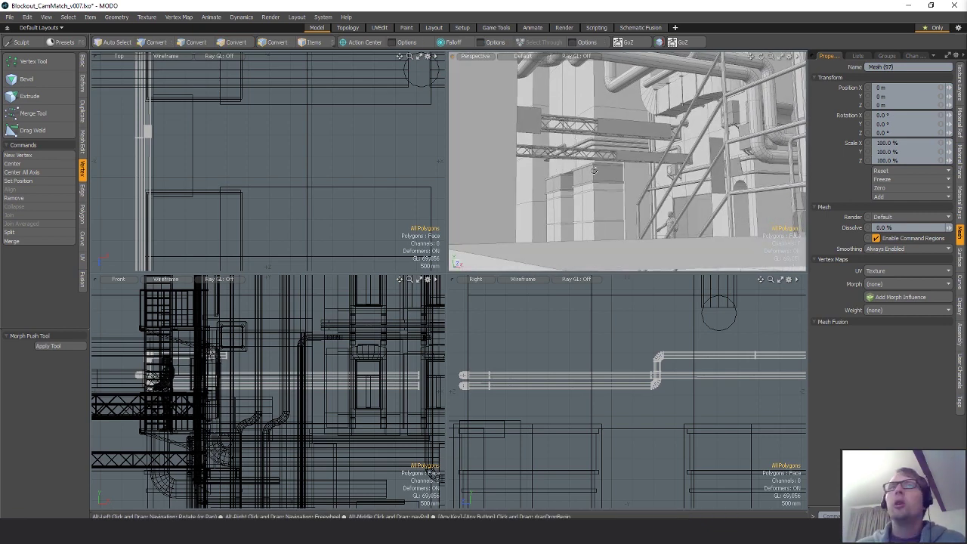
pyautogui.keyDown('alt'); pyautogui.moveTo(594, 171); pyautogui.dragTo(572, 178); pyautogui.keyUp('alt')
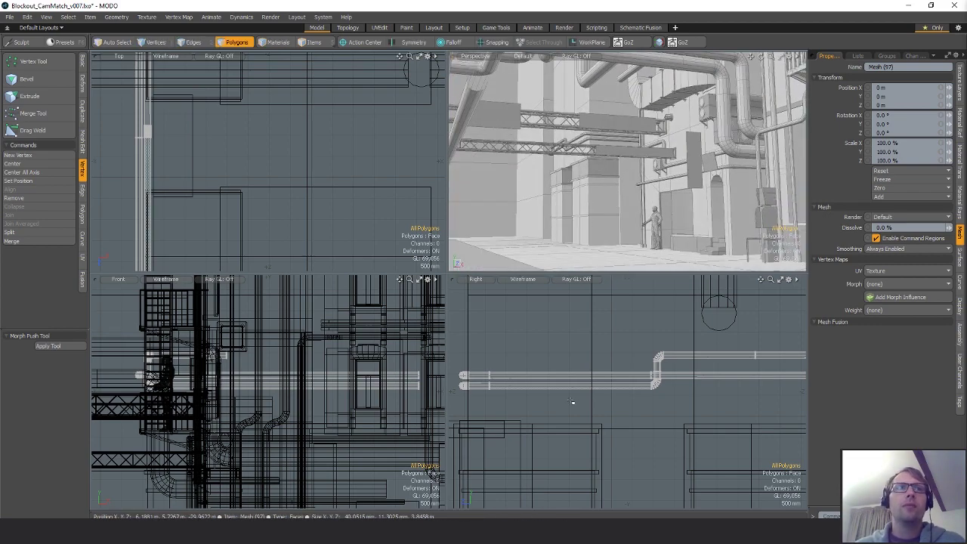
pyautogui.keyDown('alt'); pyautogui.keyDown('shift'); pyautogui.moveTo(602, 360); pyautogui.dragTo(569, 358); pyautogui.keyUp('shift'); pyautogui.keyUp('alt')
pyautogui.scroll(-3, 572, 357)
pyautogui.keyDown('alt'); pyautogui.moveTo(575, 162); pyautogui.dragTo(655, 212); pyautogui.keyUp('alt')
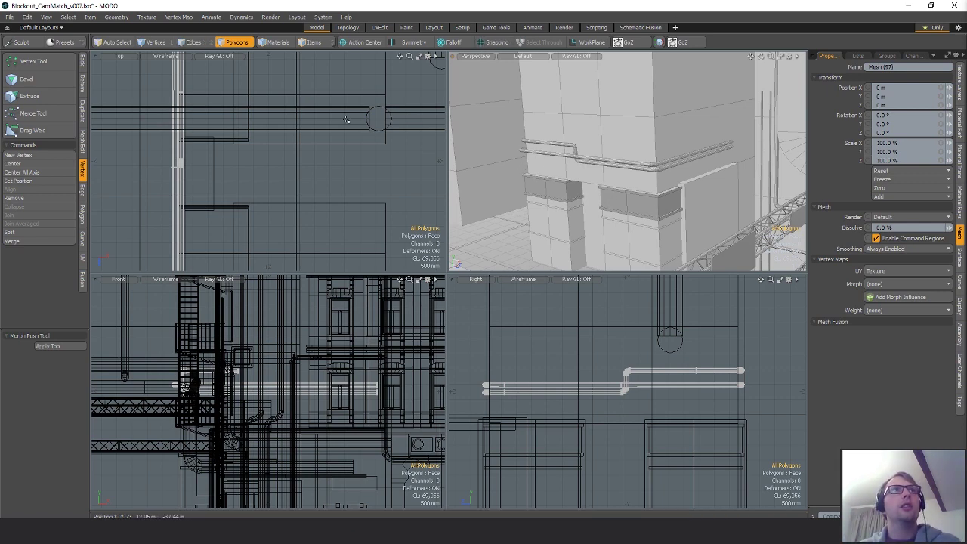
# - Save the scene as a new version named Blockout_CamMatch_v008
pyautogui.hotkey('ctrl', 'shift', 's')
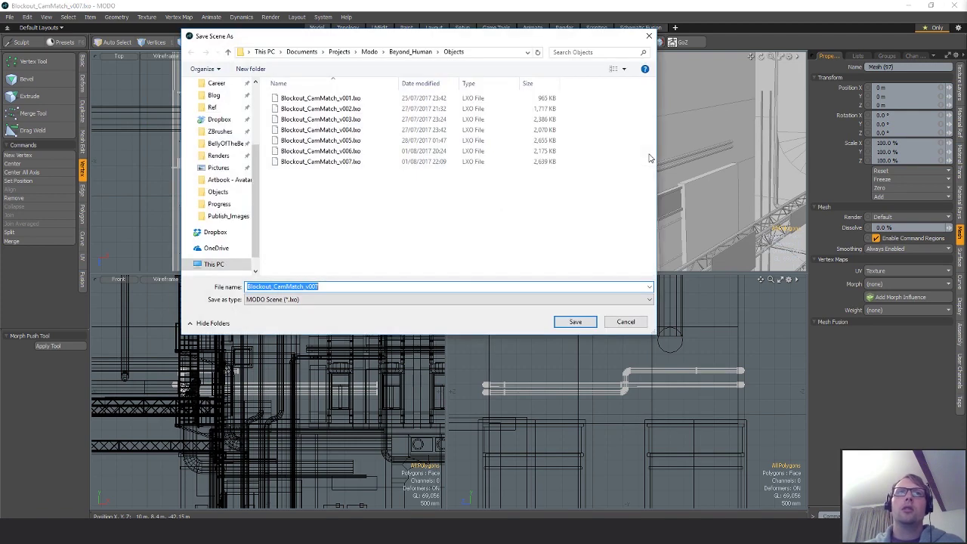
pyautogui.press('BackSpace')
pyautogui.write('8')
pyautogui.press('Return')
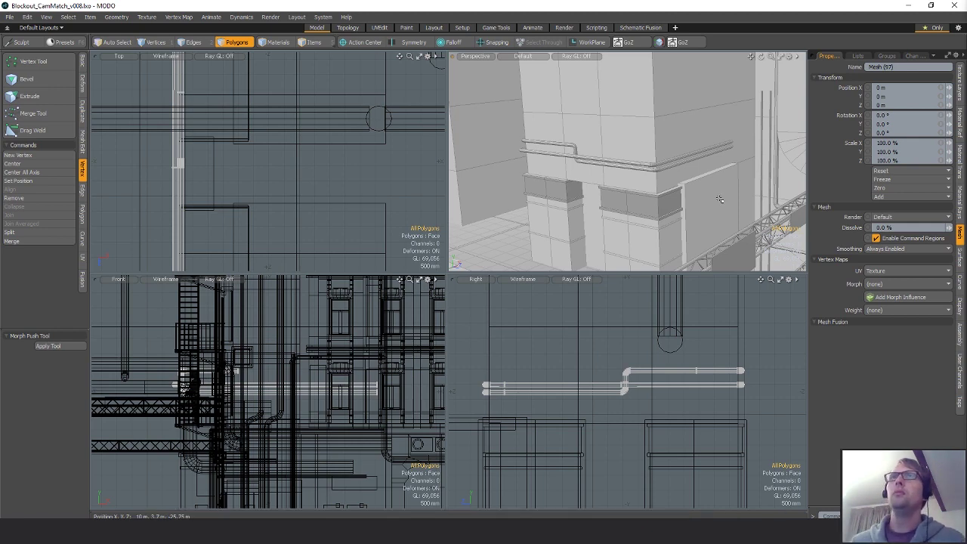
# - Examine the wall pipes above the pillars from several angles and the whole street scene from farther back
pyautogui.keyDown('alt'); pyautogui.moveTo(731, 204); pyautogui.dragTo(778, 201); pyautogui.keyUp('alt')
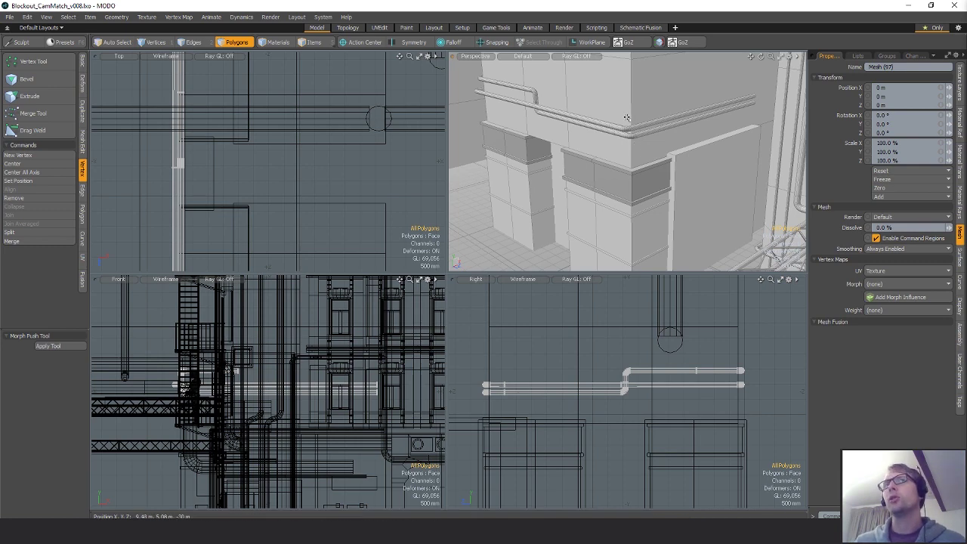
pyautogui.keyDown('alt'); pyautogui.moveTo(631, 125); pyautogui.dragTo(662, 118); pyautogui.keyUp('alt')
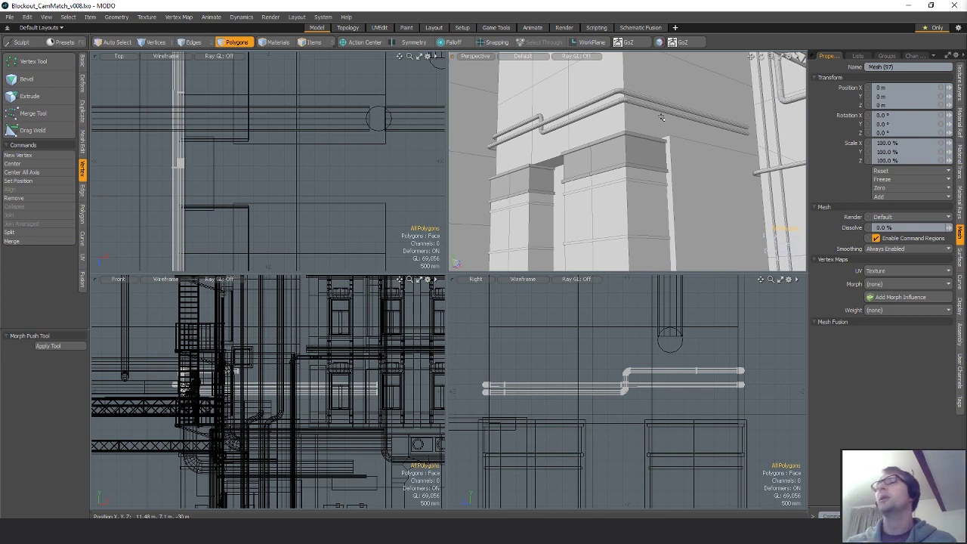
pyautogui.keyDown('alt'); pyautogui.moveTo(637, 128); pyautogui.dragTo(622, 130); pyautogui.keyUp('alt')
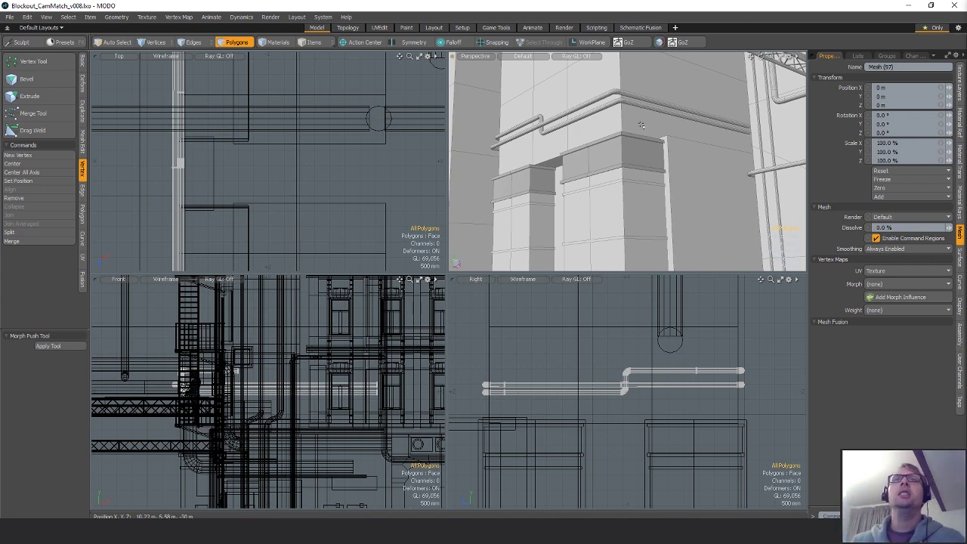
pyautogui.keyDown('alt'); pyautogui.moveTo(641, 124); pyautogui.dragTo(633, 158); pyautogui.keyUp('alt')
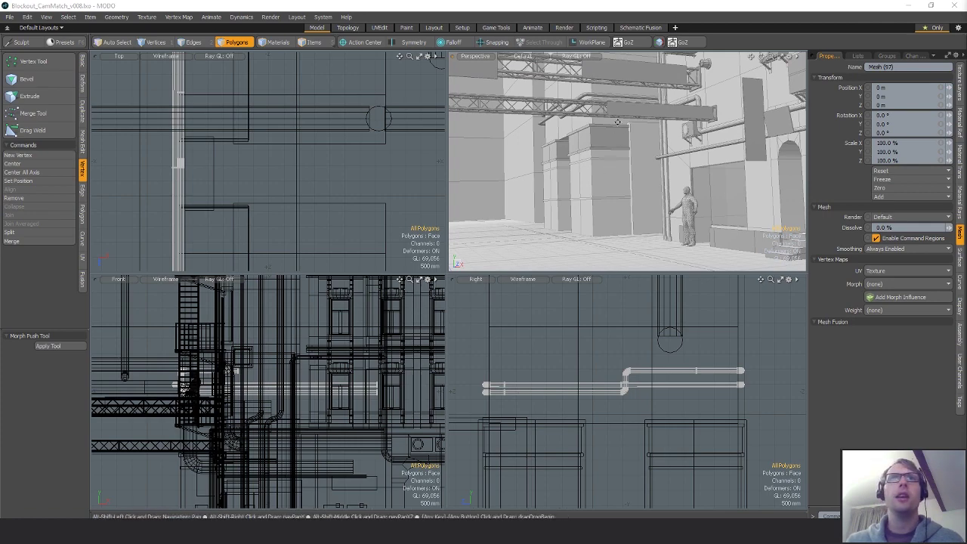
pyautogui.keyDown('alt'); pyautogui.moveTo(632, 158); pyautogui.dragTo(657, 147); pyautogui.keyUp('alt')
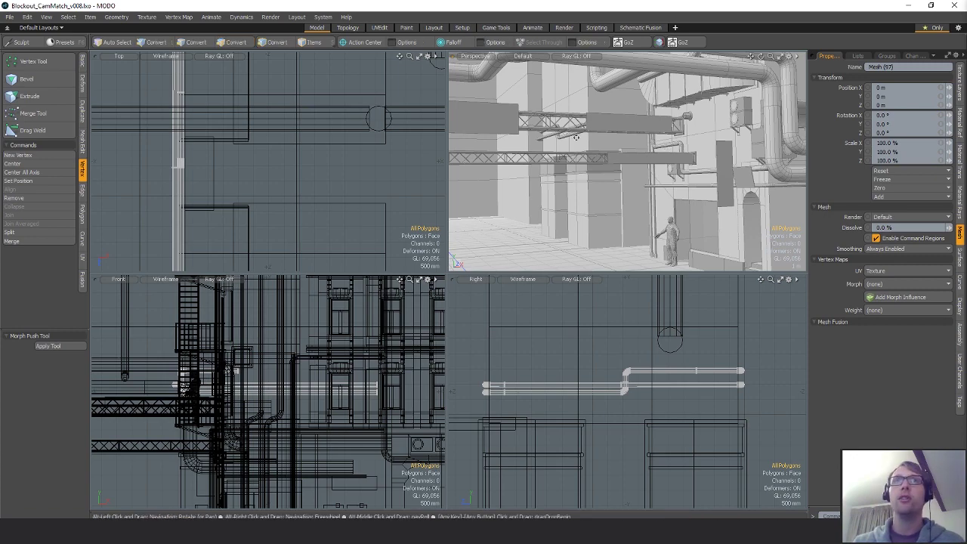
pyautogui.keyDown('alt'); pyautogui.moveTo(648, 151); pyautogui.dragTo(613, 149); pyautogui.keyUp('alt')
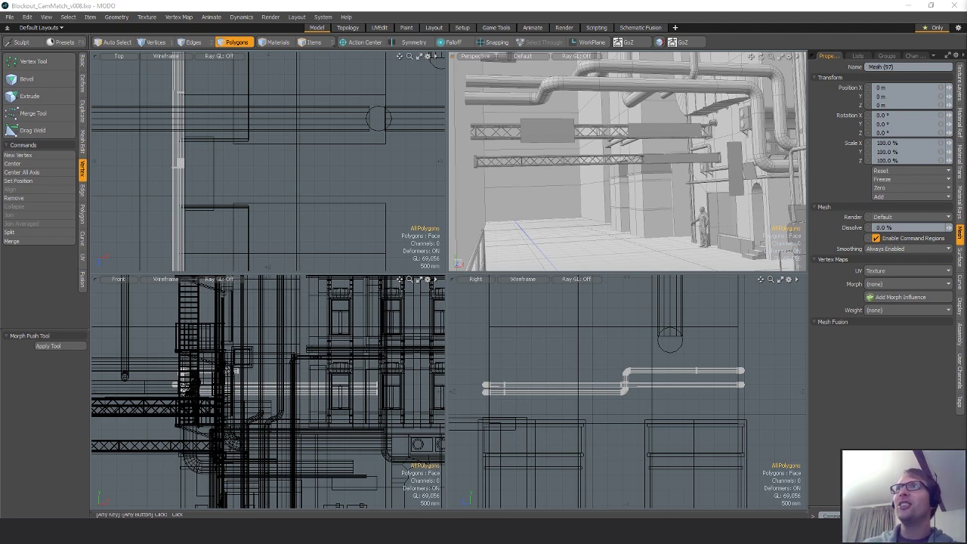
pyautogui.keyDown('alt'); pyautogui.moveTo(668, 172); pyautogui.dragTo(618, 193); pyautogui.keyUp('alt')
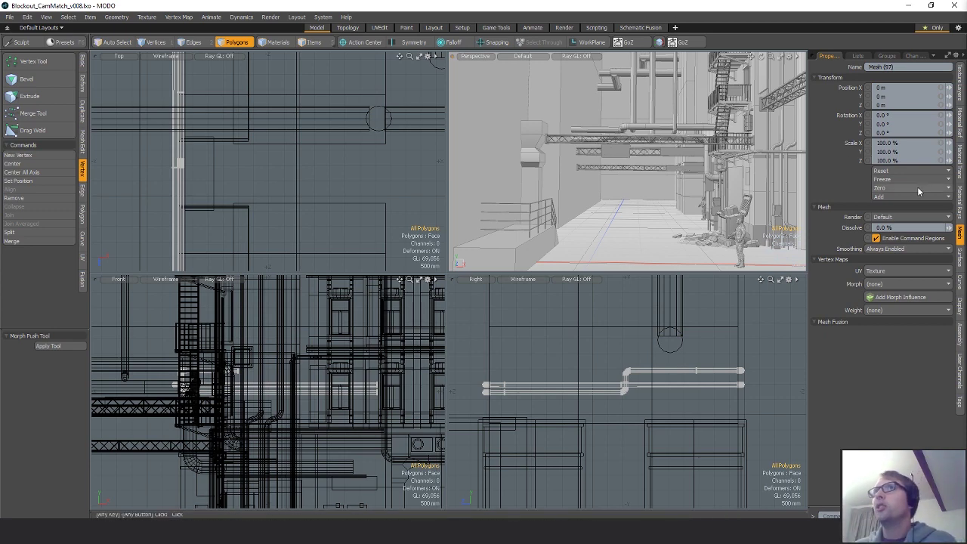
pyautogui.keyDown('alt'); pyautogui.moveTo(610, 185); pyautogui.dragTo(655, 188); pyautogui.keyUp('alt')
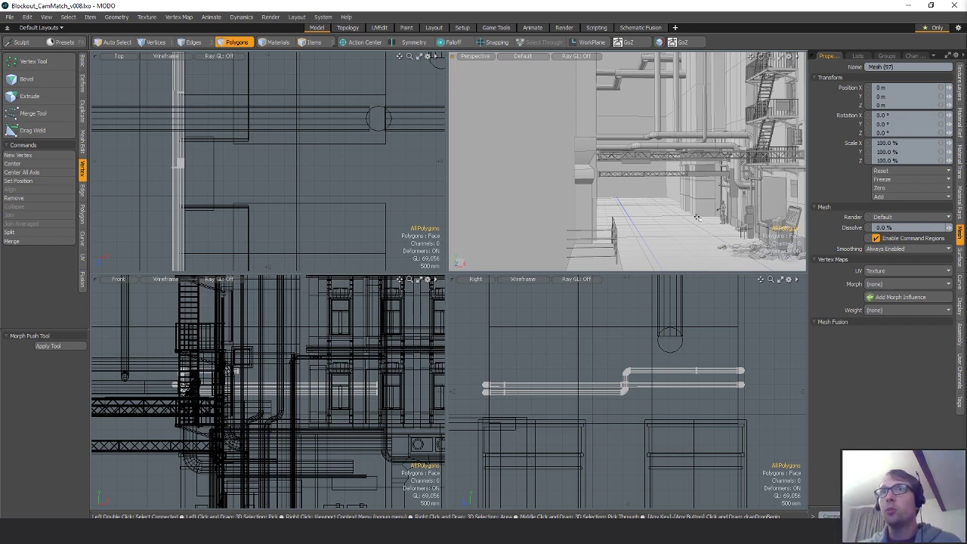
pyautogui.keyDown('alt'); pyautogui.keyDown('shift'); pyautogui.moveTo(699, 219); pyautogui.dragTo(688, 201); pyautogui.keyUp('shift'); pyautogui.keyUp('alt')
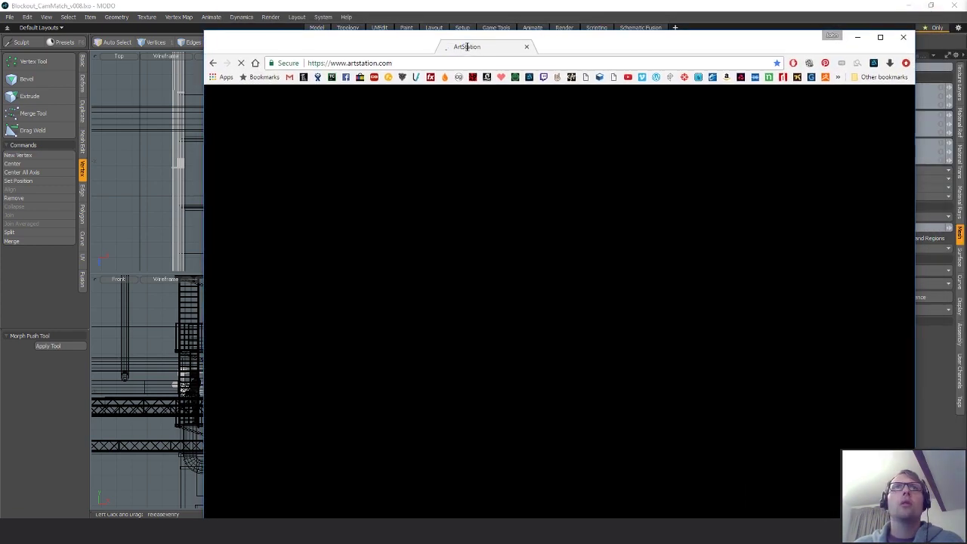
# - Switch to the browser and open the Beyond Human Game Environment/Level Art challenge page through the ArtStation profile's challenges
pyautogui.moveTo(556, 41); pyautogui.dragTo(559, 29)
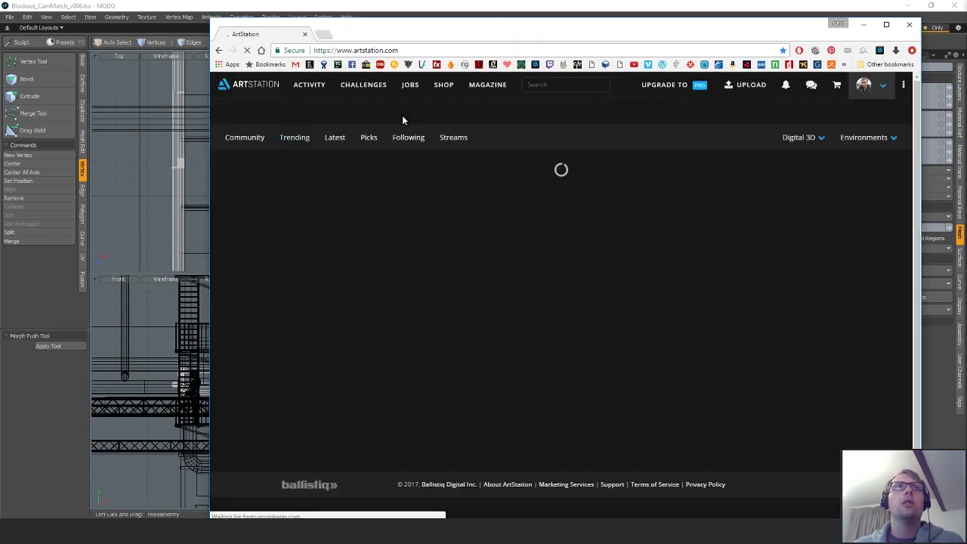
pyautogui.click(881, 88)
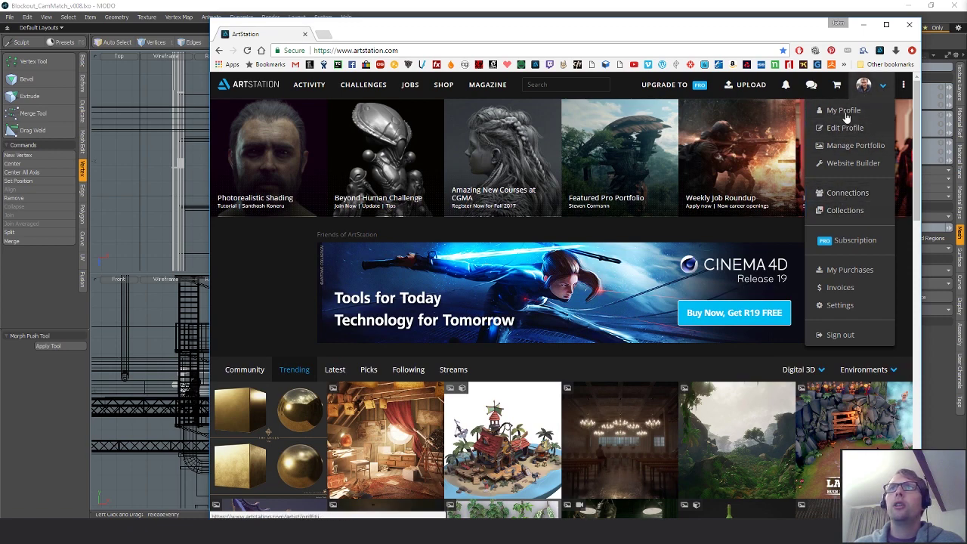
pyautogui.click(842, 110)
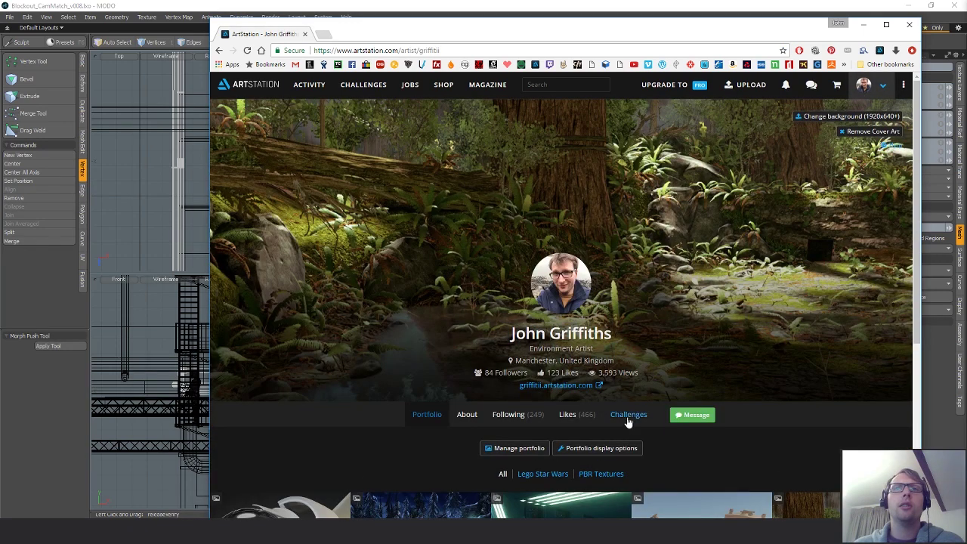
pyautogui.click(627, 417)
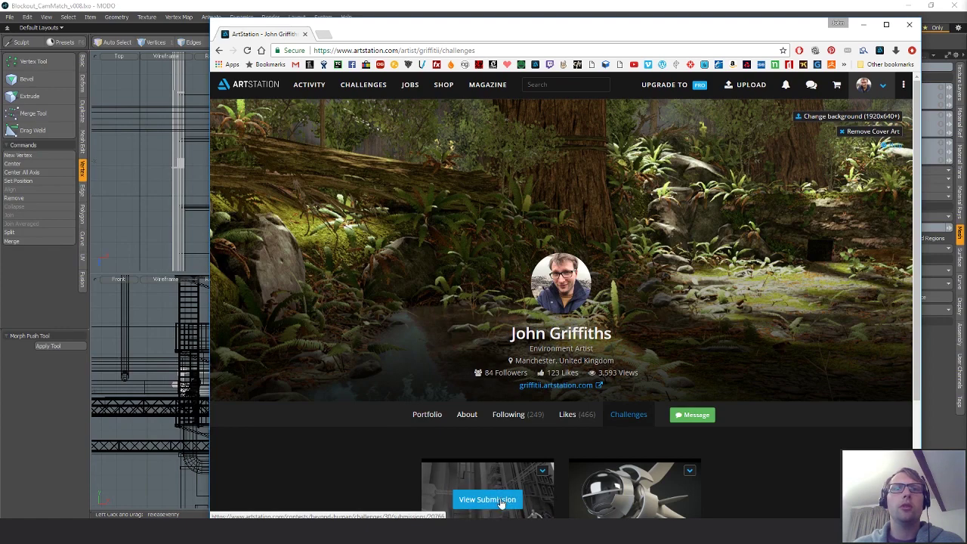
pyautogui.scroll(-1, 511, 492)
pyautogui.scroll(-1, 510, 489)
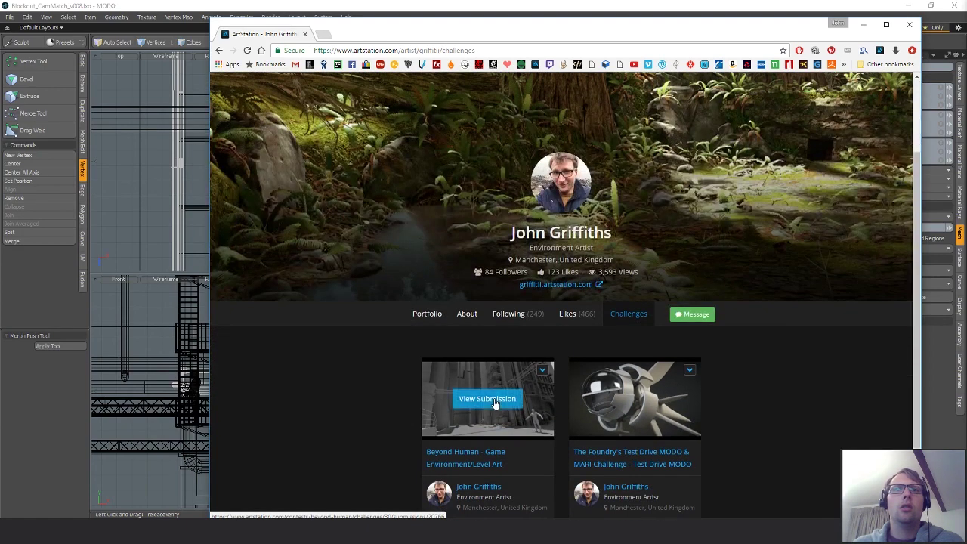
pyautogui.click(467, 451)
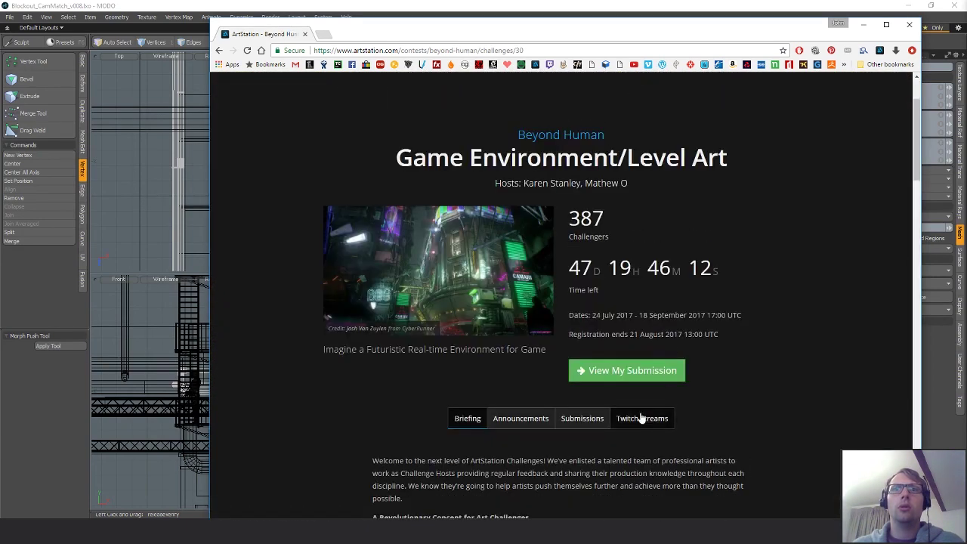
# - View the challenge's Twitch Streams listing and close the browser window
pyautogui.click(641, 417)
pyautogui.scroll(-2, 769, 370)
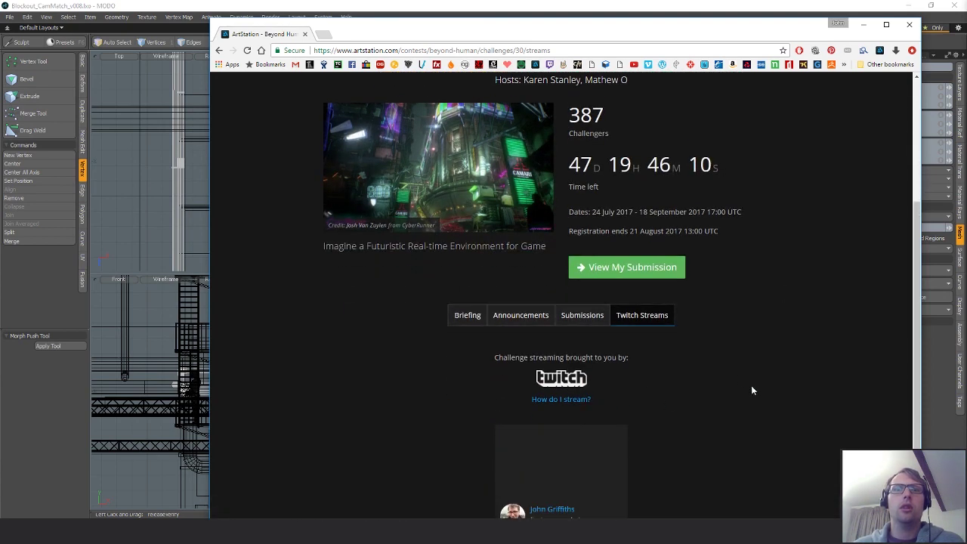
pyautogui.scroll(-1, 751, 385)
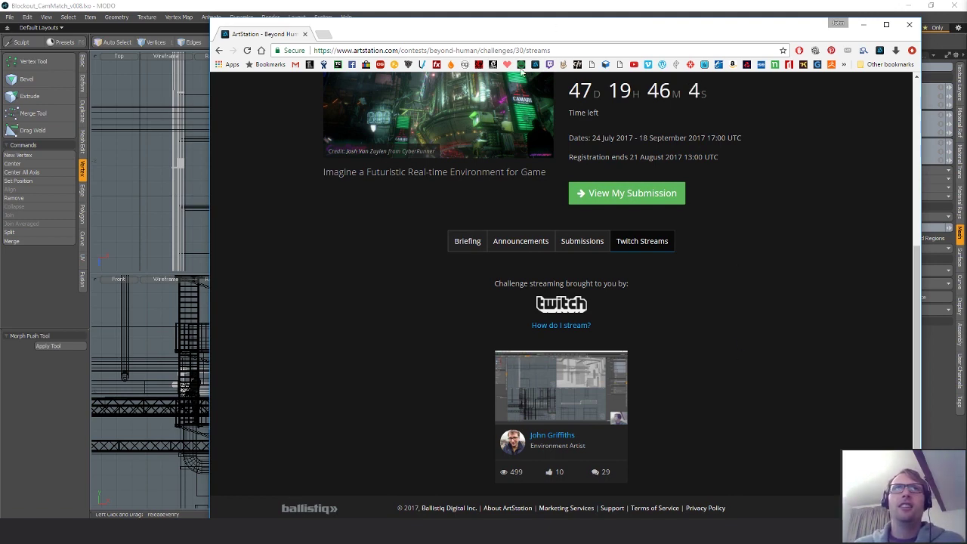
pyautogui.scroll(2, 779, 197)
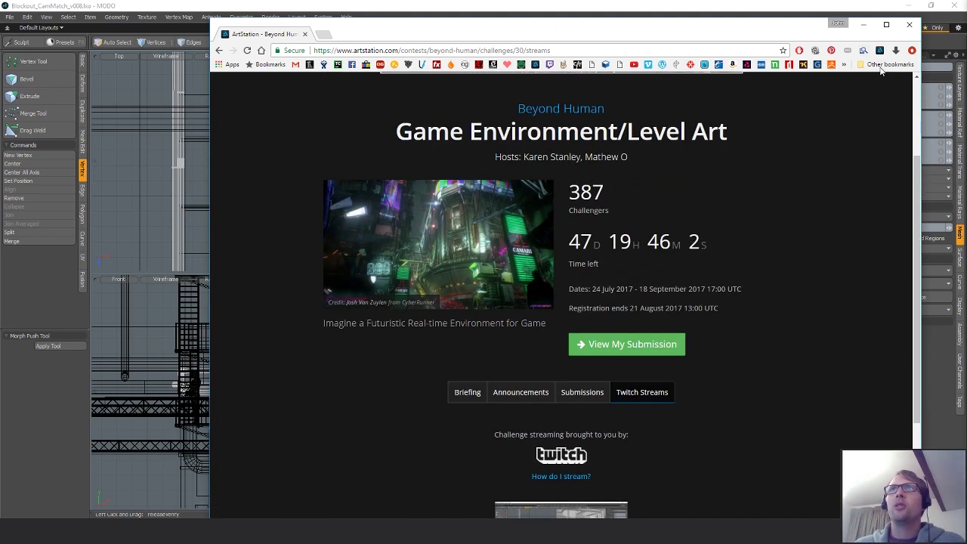
pyautogui.click(910, 27)
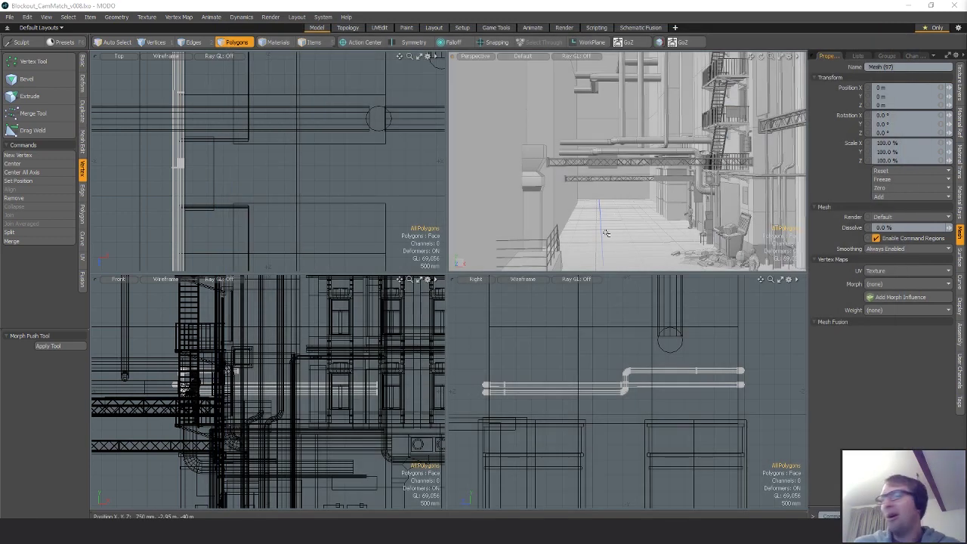
# - Select the bent rectangular duct running up the wall behind the fire escape and frame it in all views
pyautogui.keyDown('alt'); pyautogui.moveTo(620, 229); pyautogui.dragTo(607, 248); pyautogui.keyUp('alt')
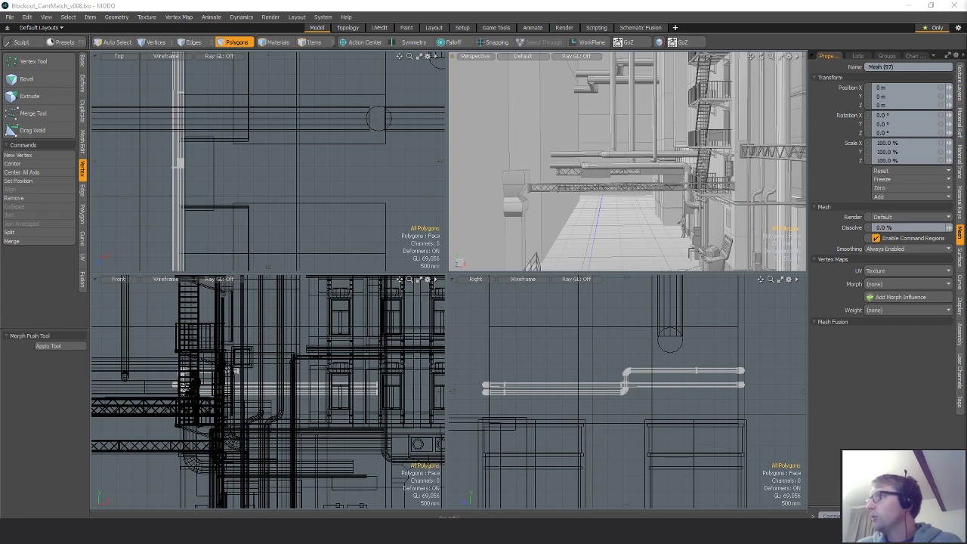
pyautogui.keyDown('alt'); pyautogui.moveTo(641, 181); pyautogui.dragTo(656, 200); pyautogui.keyUp('alt')
pyautogui.keyDown('alt'); pyautogui.moveTo(605, 177); pyautogui.dragTo(608, 177); pyautogui.keyUp('alt')
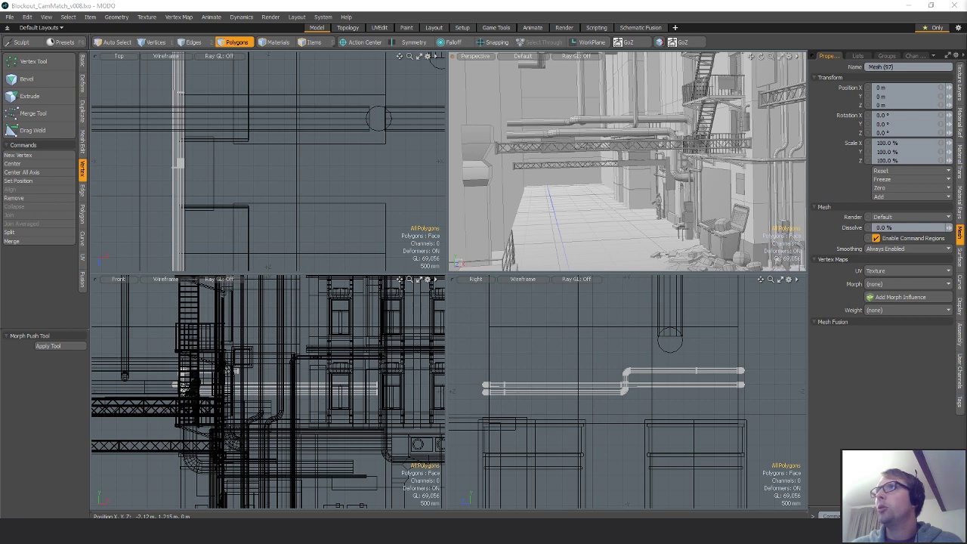
pyautogui.keyDown('alt'); pyautogui.click(647, 149); pyautogui.keyUp('alt')
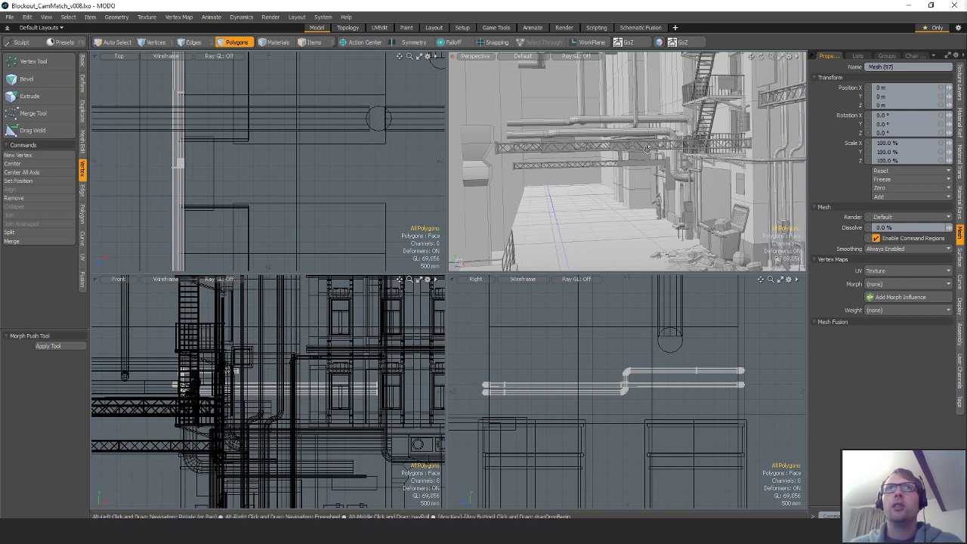
pyautogui.keyDown('alt'); pyautogui.moveTo(647, 149); pyautogui.dragTo(668, 177); pyautogui.keyUp('alt')
pyautogui.press('5')
pyautogui.click(681, 157)
pyautogui.press('3')
pyautogui.press('a')
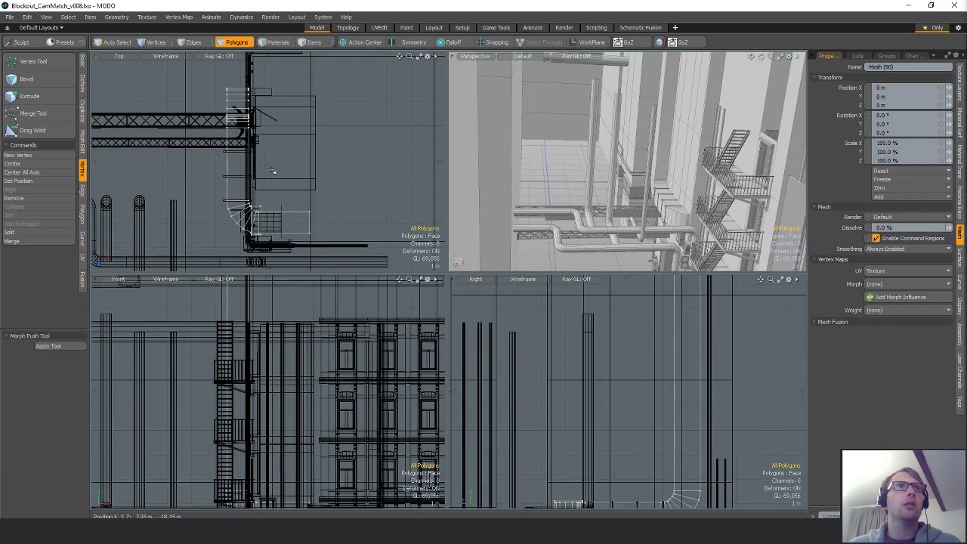
# - Cut the separate collar bands around the duct and paste them into the duct's own mesh
pyautogui.scroll(4, 215, 191)
pyautogui.press('5')
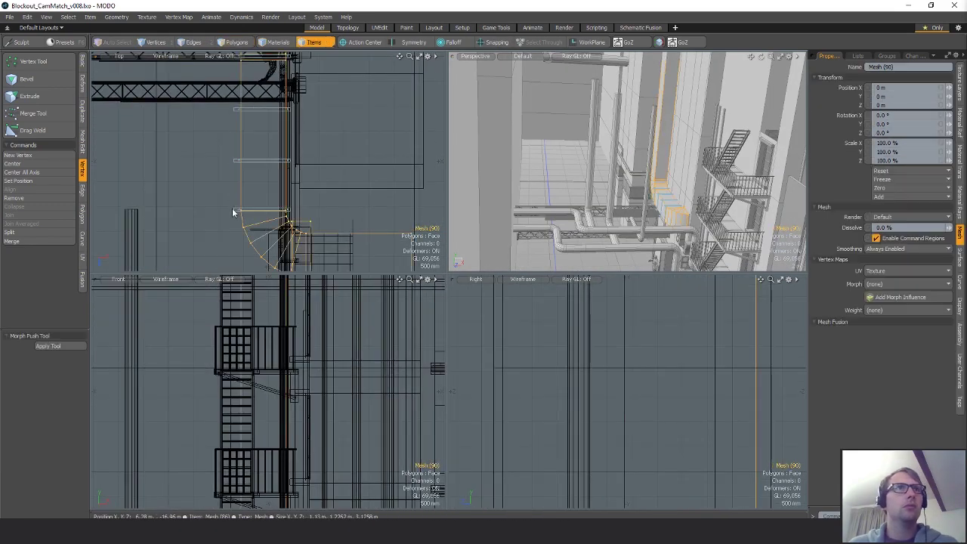
pyautogui.click(235, 209)
pyautogui.press('2')
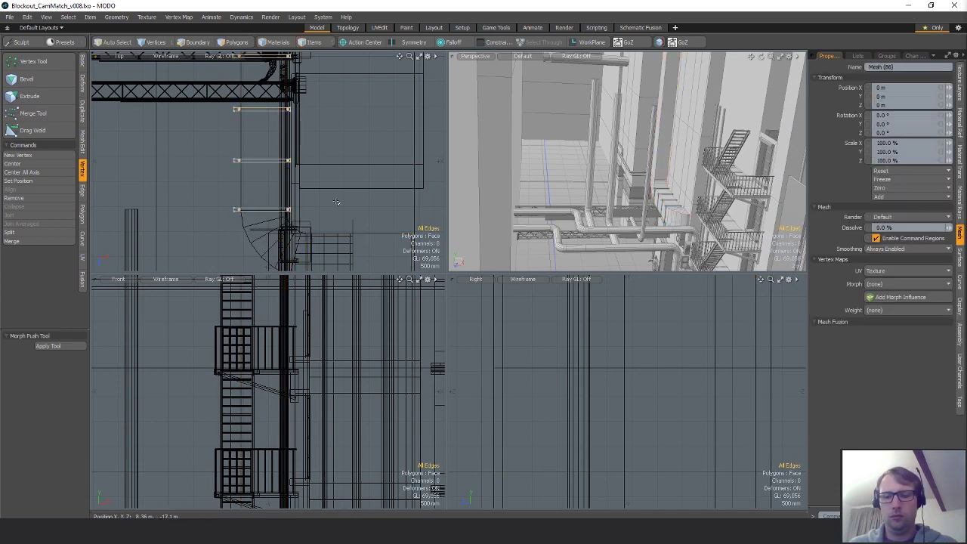
pyautogui.hotkey('ctrl', 'x')
pyautogui.press('5')
pyautogui.click(257, 216)
pyautogui.press('3')
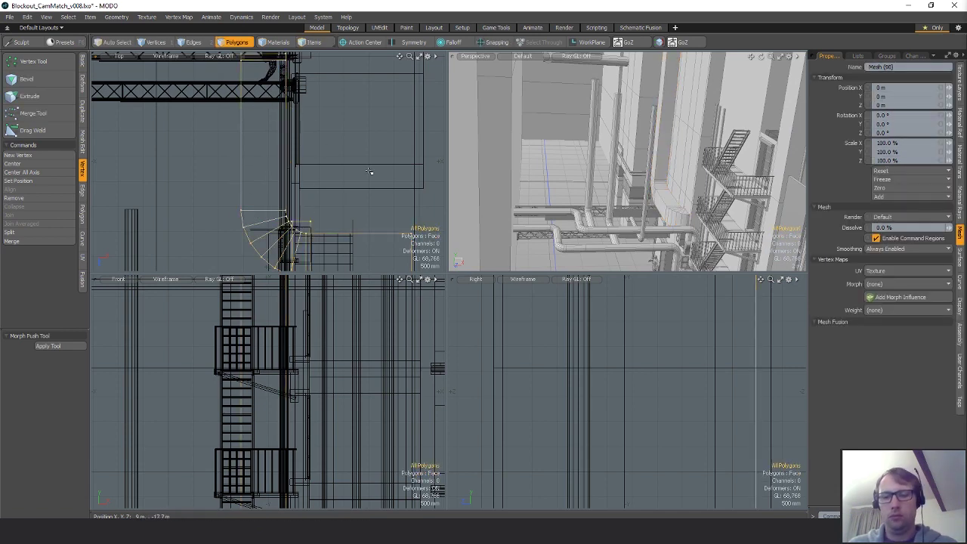
pyautogui.hotkey('ctrl', 'v')
# - Create a left-right mirrored copy of the duct with its collars in a separate mesh, removing the copy's unmirrored part
pyautogui.scroll(-4, 330, 197)
pyautogui.click(248, 164)
pyautogui.keyDown('alt'); pyautogui.moveTo(272, 187); pyautogui.dragTo(328, 164); pyautogui.keyUp('alt')
pyautogui.hotkey('shift', 'v')
pyautogui.click(287, 171)
pyautogui.press('space')
pyautogui.moveTo(321, 186)
pyautogui.mouseDown(button='right')
pyautogui.moveTo(289, 39)
pyautogui.moveTo(315, 290)
pyautogui.moveTo(336, 193)
pyautogui.mouseUp(button='right')
pyautogui.press('Delete')
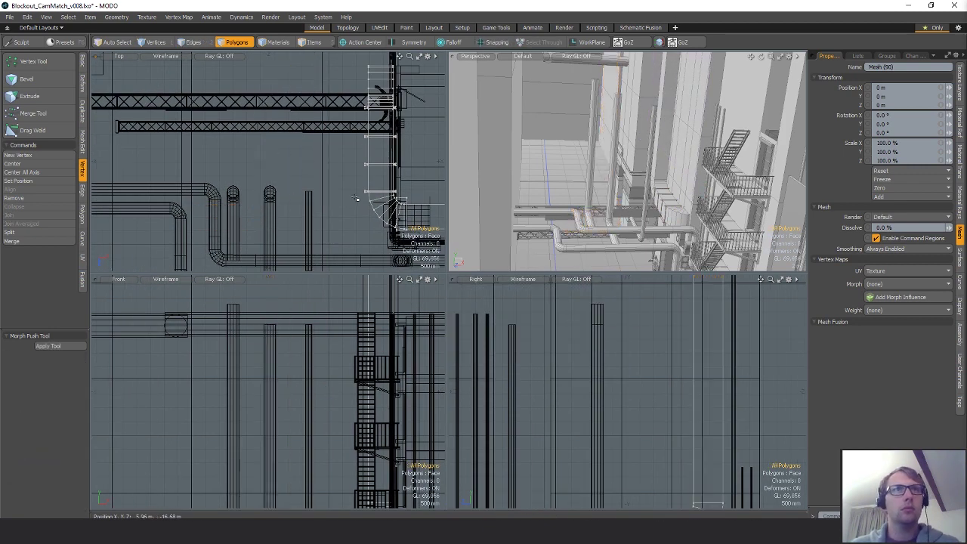
pyautogui.hotkey('ctrl', 'z')
pyautogui.moveTo(331, 213)
pyautogui.keyDown('alt'); pyautogui.mouseDown()
pyautogui.moveTo(352, 140)
pyautogui.moveTo(350, 211)
pyautogui.mouseUp(); pyautogui.keyUp('alt')
pyautogui.scroll(-2, 330, 153)
pyautogui.click(330, 152)
# - Move the mirrored duct -4.7 m in X and -100 mm in Z, and lower it 1.6 m to the truss level
pyautogui.press('w')
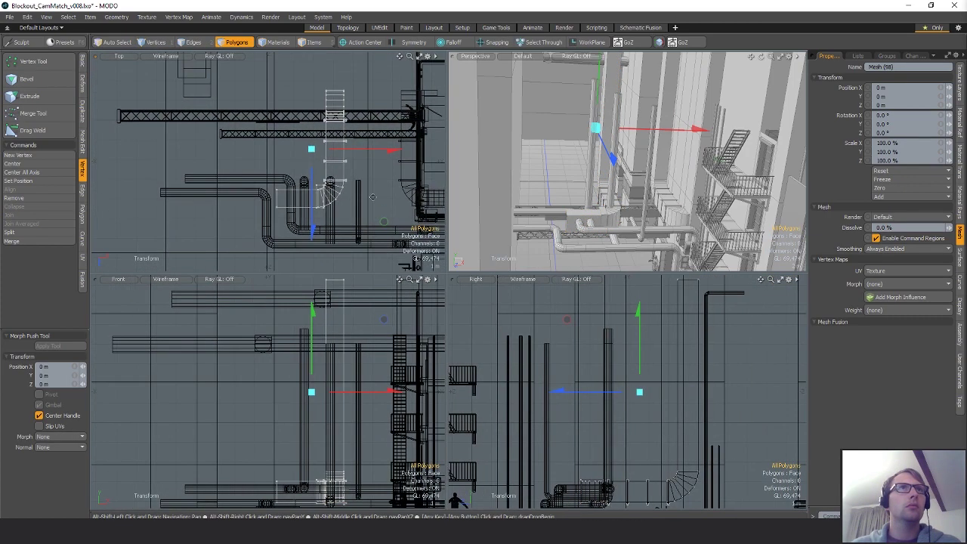
pyautogui.moveTo(386, 183); pyautogui.dragTo(294, 181)
pyautogui.keyDown('alt'); pyautogui.moveTo(530, 189); pyautogui.dragTo(574, 155); pyautogui.keyUp('alt')
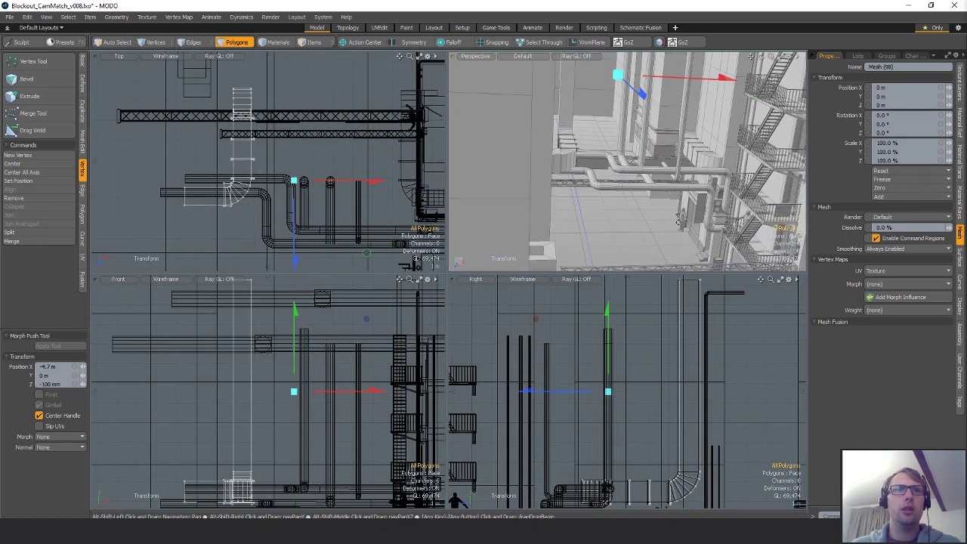
pyautogui.keyDown('alt'); pyautogui.moveTo(308, 486); pyautogui.dragTo(361, 401); pyautogui.keyUp('alt')
pyautogui.keyDown('alt'); pyautogui.keyDown('shift'); pyautogui.moveTo(672, 196); pyautogui.dragTo(725, 198); pyautogui.keyUp('shift'); pyautogui.keyUp('alt')
pyautogui.keyDown('alt'); pyautogui.moveTo(726, 198); pyautogui.dragTo(651, 231); pyautogui.keyUp('alt')
pyautogui.keyDown('alt'); pyautogui.moveTo(651, 231); pyautogui.dragTo(639, 244); pyautogui.keyUp('alt')
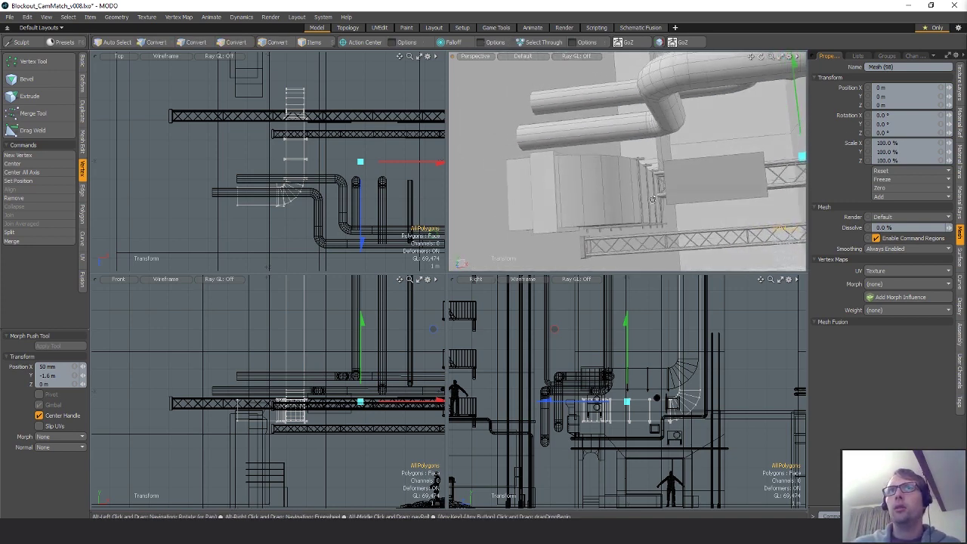
# - Mirror the duct copy across the Z axis and delete the unmirrored duct
pyautogui.keyDown('alt'); pyautogui.keyDown('shift'); pyautogui.moveTo(320, 213); pyautogui.dragTo(289, 180); pyautogui.keyUp('shift'); pyautogui.keyUp('alt')
pyautogui.press('q')
pyautogui.hotkey('shift', 'v')
pyautogui.click(289, 169)
pyautogui.click(74, 367)
pyautogui.keyDown('alt'); pyautogui.keyDown('shift'); pyautogui.moveTo(333, 151); pyautogui.dragTo(330, 186); pyautogui.keyUp('shift'); pyautogui.keyUp('alt')
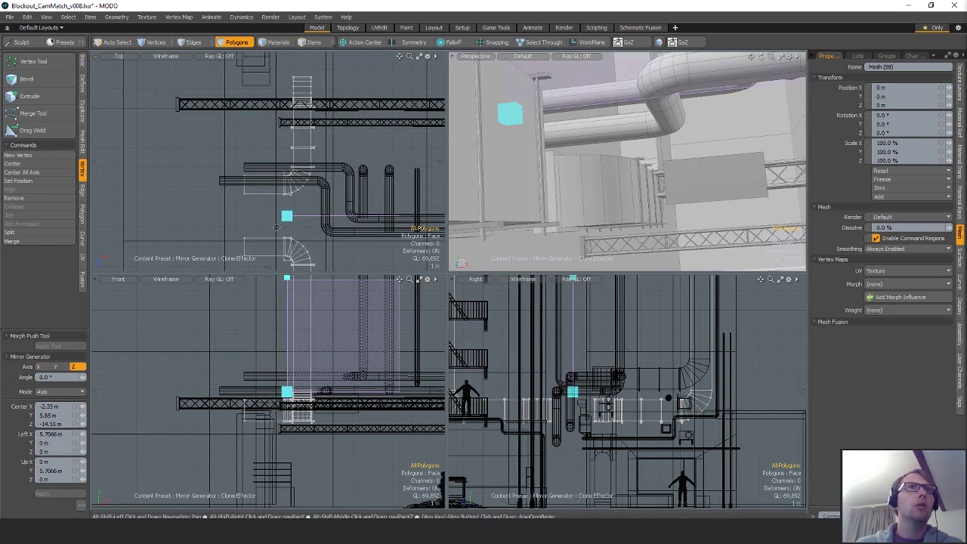
pyautogui.press('q')
pyautogui.moveTo(393, 54)
pyautogui.mouseDown(button='right')
pyautogui.moveTo(298, 211)
pyautogui.moveTo(391, 97)
pyautogui.mouseUp(button='right')
pyautogui.press('Delete')
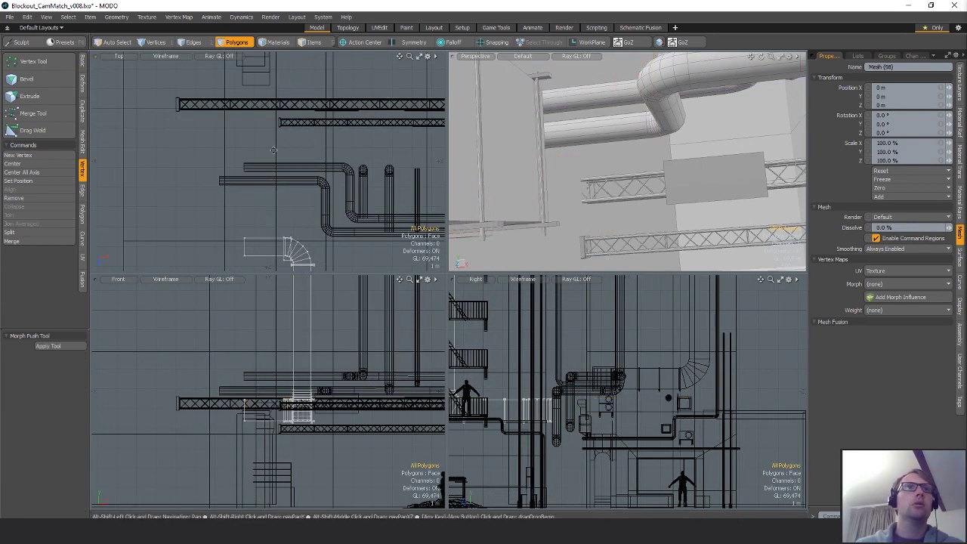
# - Move the newly mirrored duct -9.1 m in Z and -50 mm in X so it passes the overhead trusses
pyautogui.press('w')
pyautogui.keyDown('alt'); pyautogui.keyDown('shift'); pyautogui.moveTo(273, 150); pyautogui.dragTo(270, 107); pyautogui.keyUp('shift'); pyautogui.keyUp('alt')
pyautogui.moveTo(332, 203); pyautogui.dragTo(331, 26)
pyautogui.keyDown('alt'); pyautogui.keyDown('shift'); pyautogui.moveTo(331, 98); pyautogui.dragTo(324, 183); pyautogui.keyUp('shift'); pyautogui.keyUp('alt')
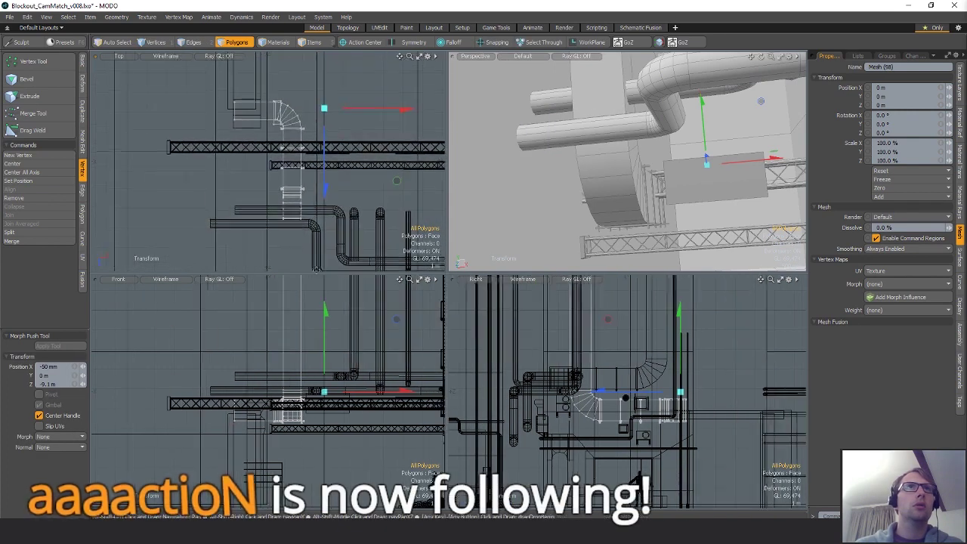
# - Try to widen the duct by moving its -X side vertices further in negative X
pyautogui.keyDown('alt'); pyautogui.moveTo(654, 185); pyautogui.dragTo(647, 186); pyautogui.keyUp('alt')
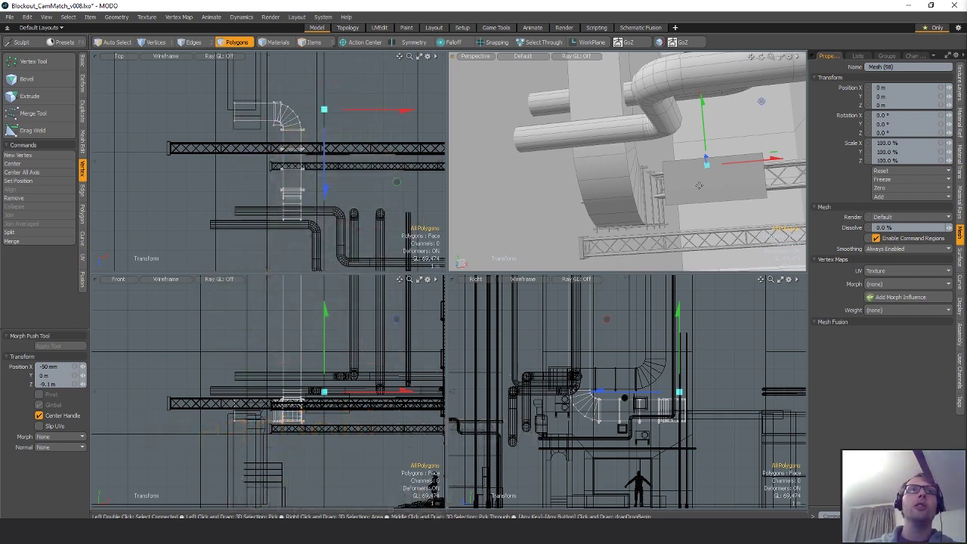
pyautogui.keyDown('alt'); pyautogui.moveTo(684, 199); pyautogui.dragTo(654, 187); pyautogui.keyUp('alt')
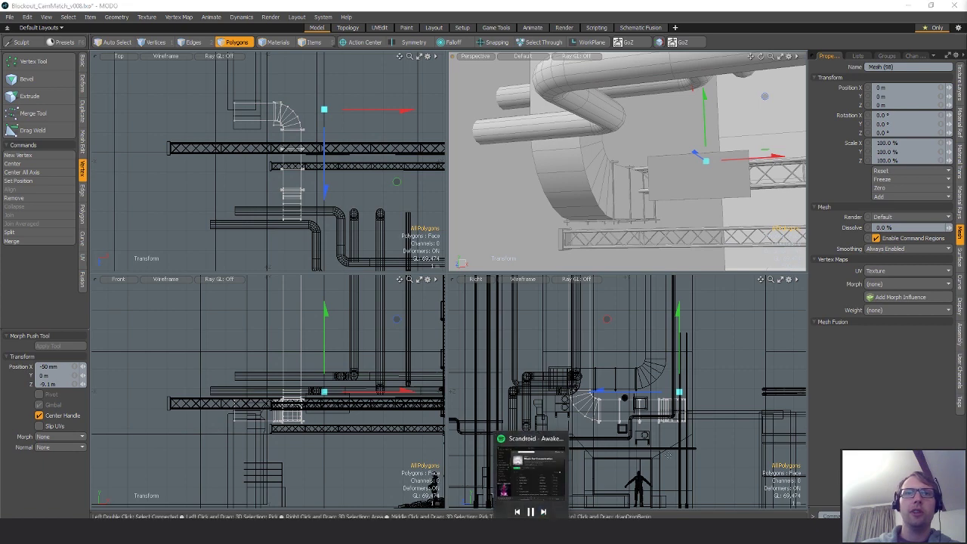
pyautogui.keyDown('alt'); pyautogui.moveTo(657, 193); pyautogui.dragTo(665, 188); pyautogui.keyUp('alt')
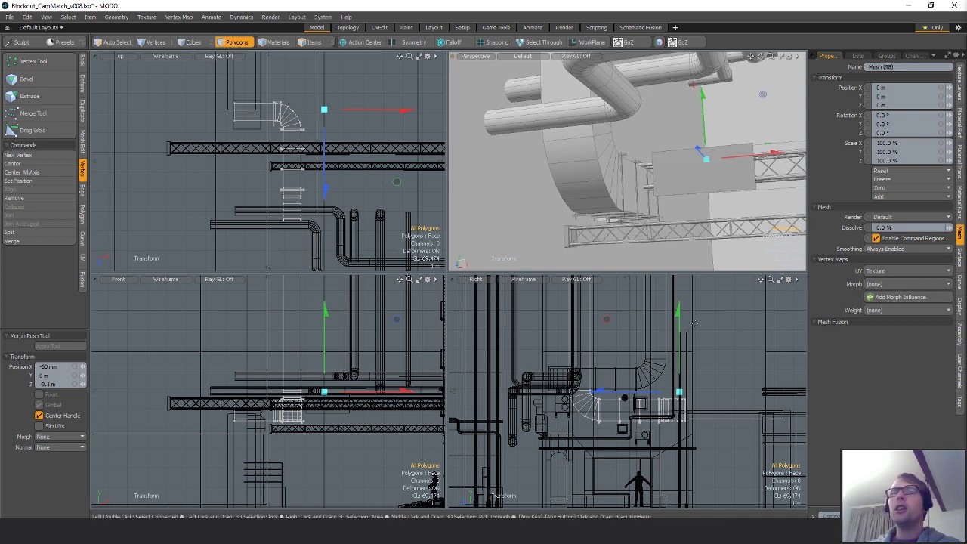
pyautogui.keyDown('alt'); pyautogui.moveTo(666, 184); pyautogui.dragTo(660, 150); pyautogui.keyUp('alt')
pyautogui.keyDown('alt'); pyautogui.moveTo(671, 147); pyautogui.dragTo(670, 149); pyautogui.keyUp('alt')
pyautogui.press('q')
pyautogui.press('1')
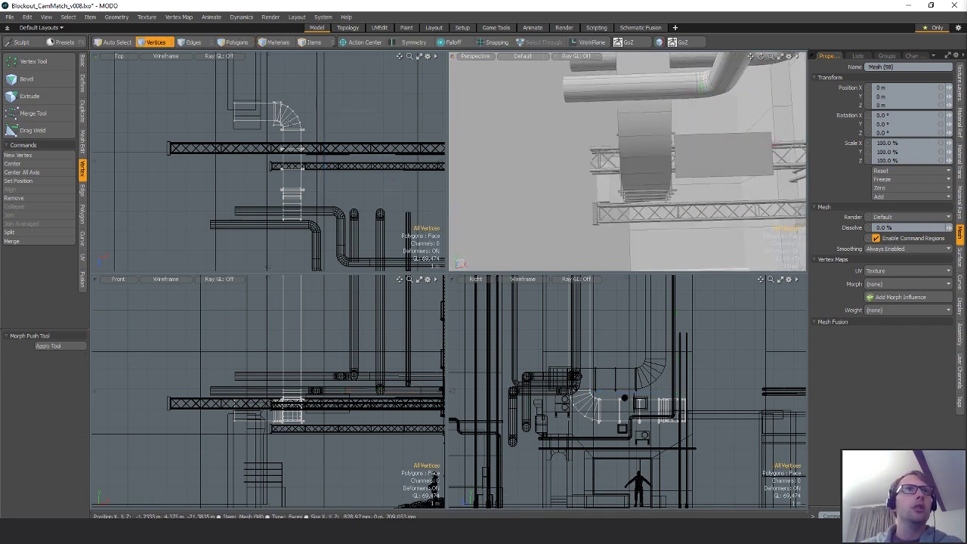
pyautogui.moveTo(292, 126)
pyautogui.mouseDown(button='right')
pyautogui.moveTo(189, 220)
pyautogui.moveTo(289, 147)
pyautogui.moveTo(291, 159)
pyautogui.mouseUp(button='right')
pyautogui.press('w')
pyautogui.moveTo(320, 177); pyautogui.dragTo(316, 177)
pyautogui.scroll(3, 283, 130)
pyautogui.press('space')
pyautogui.press('space')
pyautogui.press('space')
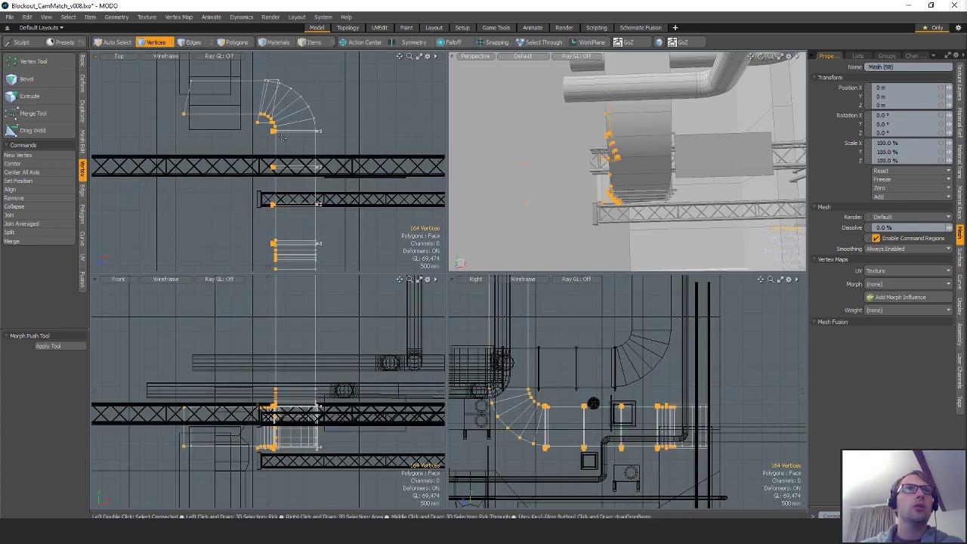
# - Delete the duct's horizontal bend and end section beyond the overhead trusses
pyautogui.moveTo(291, 145); pyautogui.dragTo(469, 140, button='right')
pyautogui.press('Delete')
pyautogui.keyDown('alt'); pyautogui.moveTo(297, 134); pyautogui.dragTo(295, 92); pyautogui.keyUp('alt')
pyautogui.press('space')
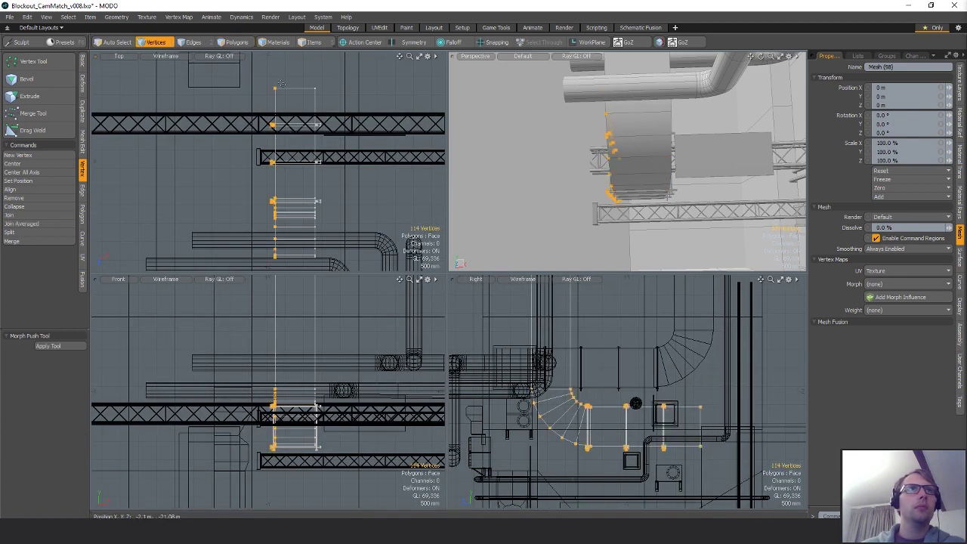
pyautogui.moveTo(282, 74); pyautogui.dragTo(304, 332, button='right')
pyautogui.press('w')
pyautogui.keyDown('alt'); pyautogui.moveTo(655, 183); pyautogui.dragTo(648, 171); pyautogui.keyUp('alt')
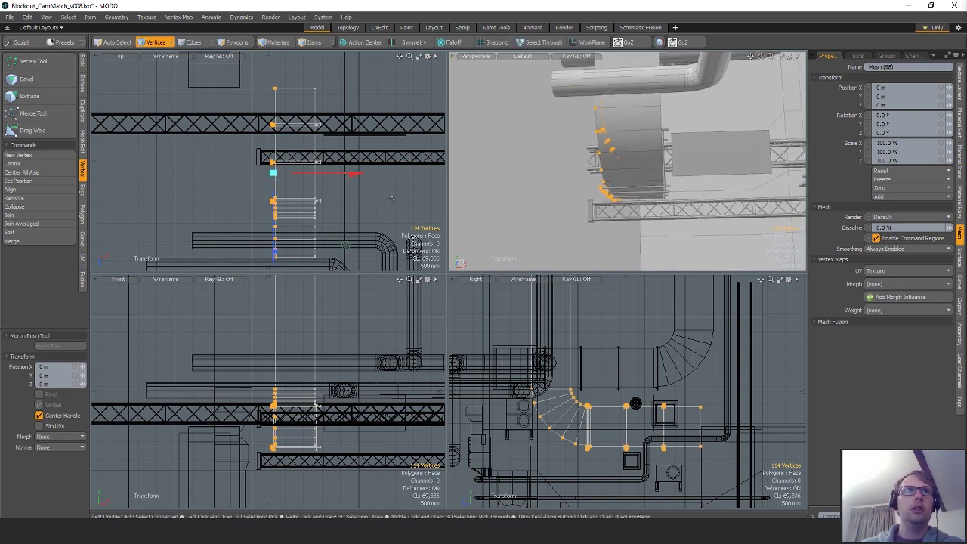
pyautogui.press('Escape')
pyautogui.press('Escape')
pyautogui.keyDown('alt'); pyautogui.moveTo(408, 251); pyautogui.dragTo(405, 242); pyautogui.keyUp('alt')
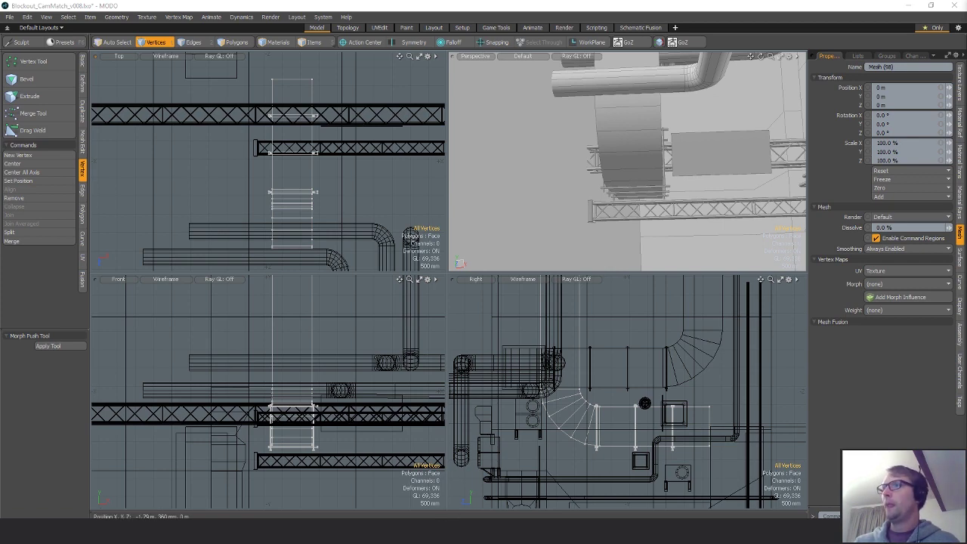
pyautogui.keyDown('alt'); pyautogui.moveTo(612, 166); pyautogui.dragTo(578, 149); pyautogui.keyUp('alt')
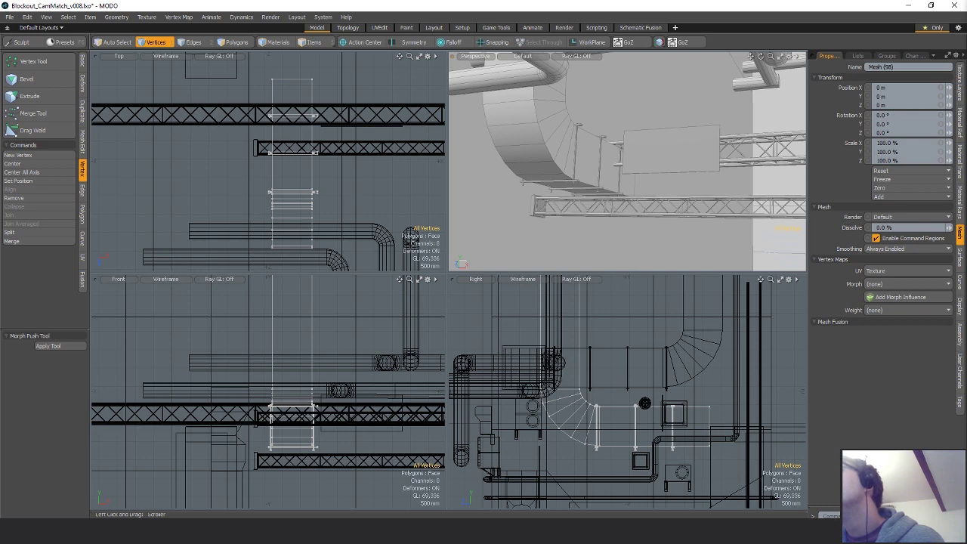
pyautogui.keyDown('alt'); pyautogui.moveTo(646, 171); pyautogui.dragTo(655, 174); pyautogui.keyUp('alt')
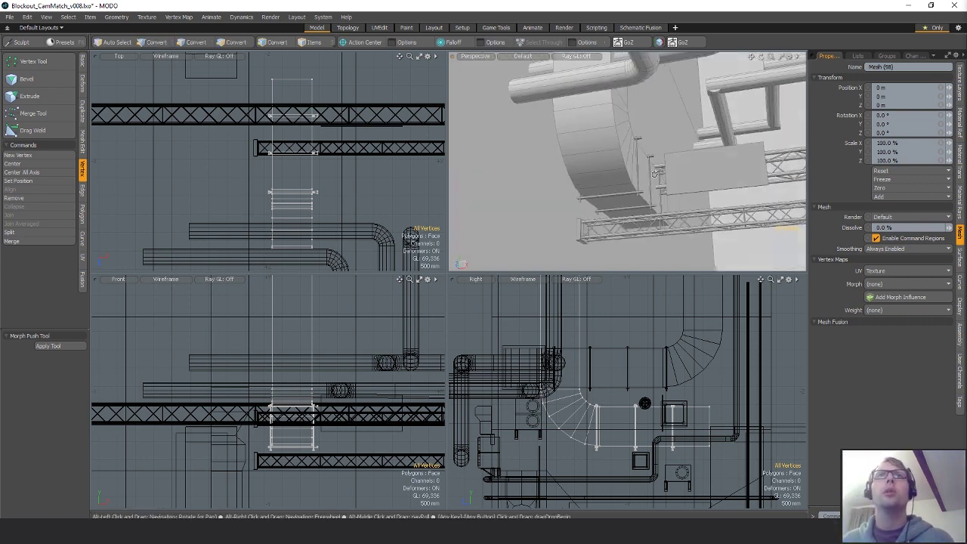
pyautogui.keyDown('alt'); pyautogui.moveTo(356, 174); pyautogui.dragTo(357, 142); pyautogui.keyUp('alt')
pyautogui.moveTo(243, 243); pyautogui.dragTo(293, 47, button='right')
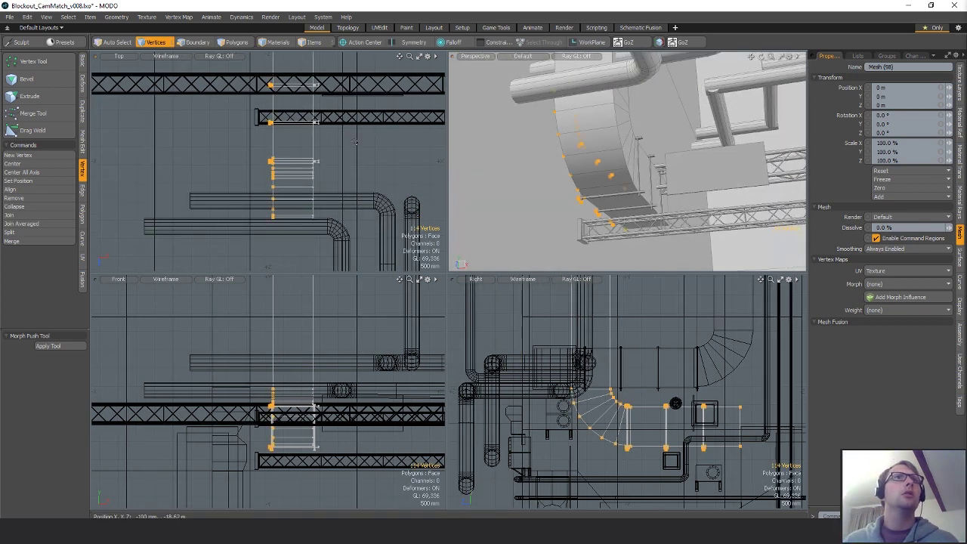
# - Undo the duct's vertex edits, the deletion of its bend and its last move
pyautogui.hotkey('ctrl', 'z')
pyautogui.hotkey('ctrl', 'z')
pyautogui.hotkey('ctrl', 'z')
pyautogui.hotkey('ctrl', 'z')
pyautogui.hotkey('ctrl', 'z')
pyautogui.hotkey('ctrl', 'z')
pyautogui.hotkey('ctrl', 'z')
pyautogui.hotkey('ctrl', 'z')
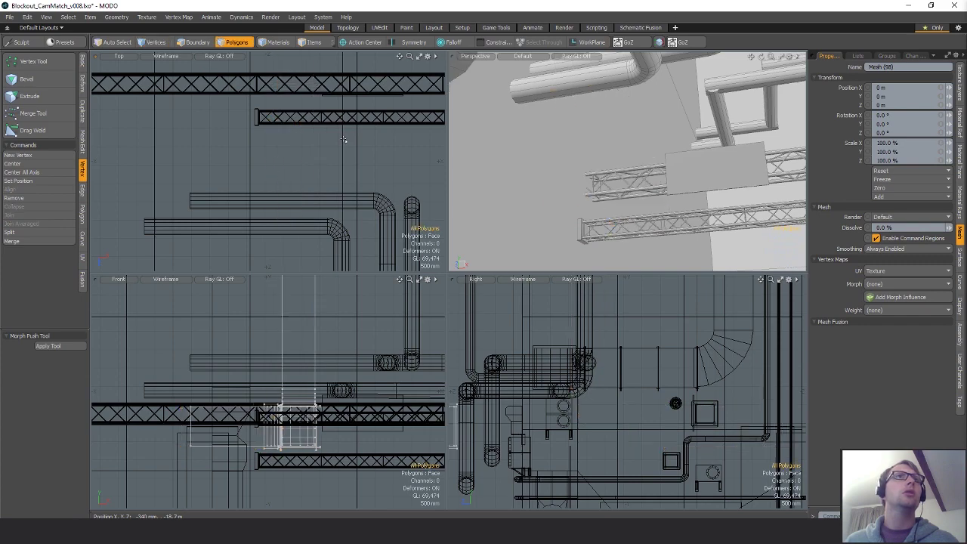
# - Move the mirrored duct in negative Z so it spans the overhead trusses and the horizontal pipe runs
pyautogui.keyDown('alt'); pyautogui.keyDown('shift'); pyautogui.moveTo(343, 140); pyautogui.dragTo(344, 225); pyautogui.keyUp('shift'); pyautogui.keyUp('alt')
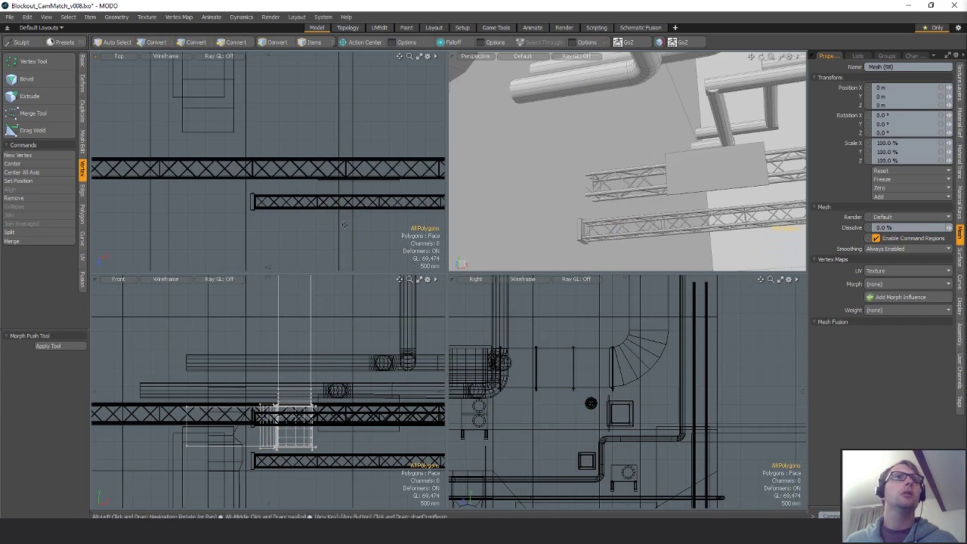
pyautogui.scroll(-6, 344, 225)
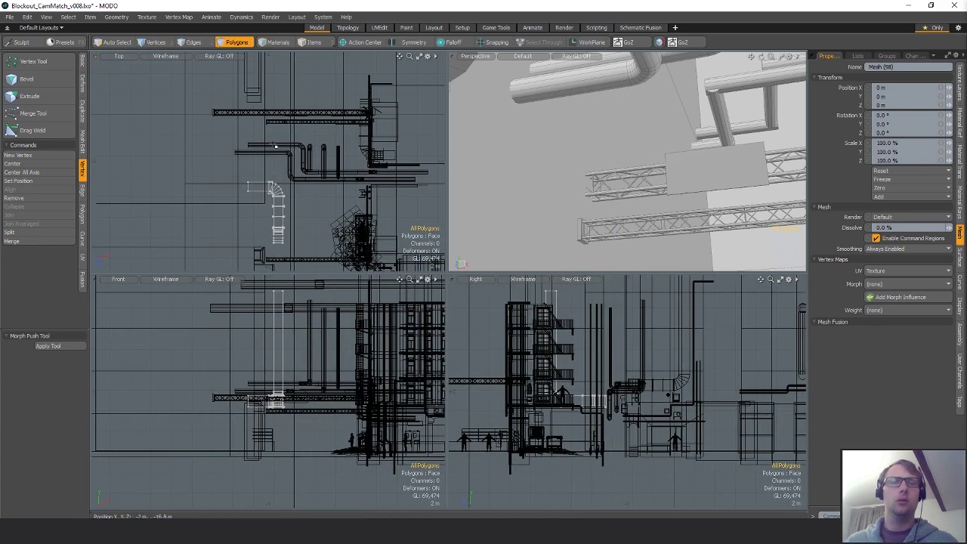
pyautogui.press('w')
pyautogui.press('w')
pyautogui.press('w')
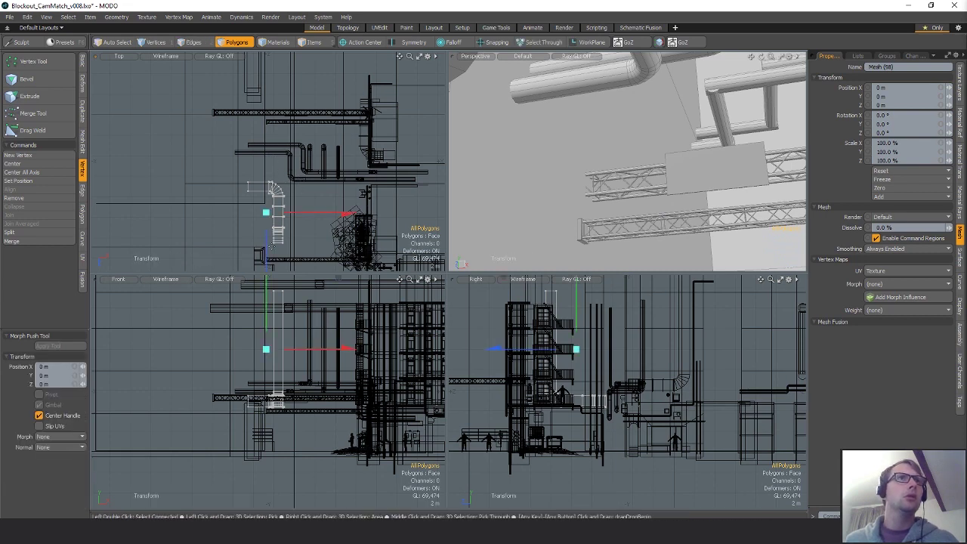
pyautogui.moveTo(267, 248); pyautogui.dragTo(268, 179)
pyautogui.hotkey('shift', 'a')
# - Shift the mirrored duct -330 mm in X
pyautogui.keyDown('alt'); pyautogui.moveTo(641, 185); pyautogui.dragTo(608, 181); pyautogui.keyUp('alt')
pyautogui.press('q')
pyautogui.hotkey('shift', 'a')
pyautogui.press('w')
pyautogui.click(625, 179)
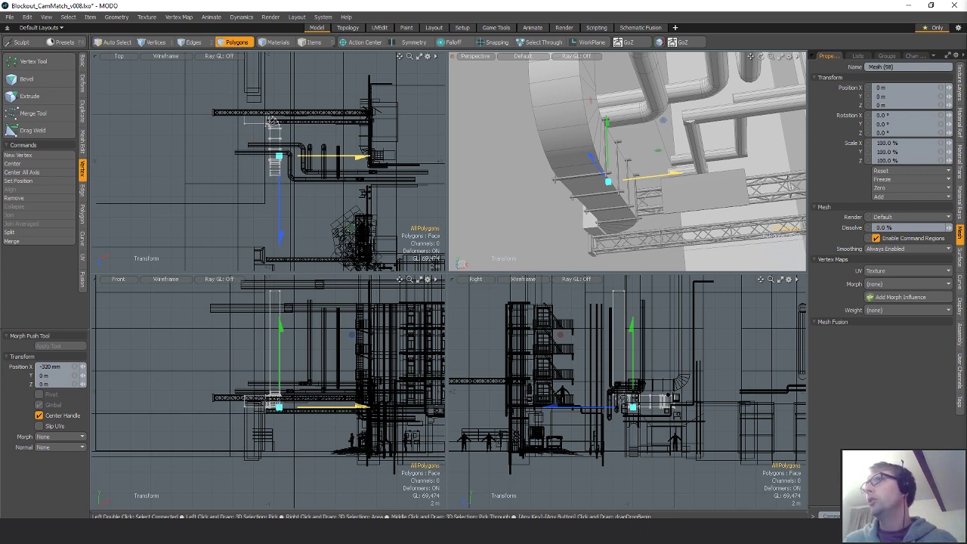
pyautogui.moveTo(654, 175); pyautogui.dragTo(652, 176)
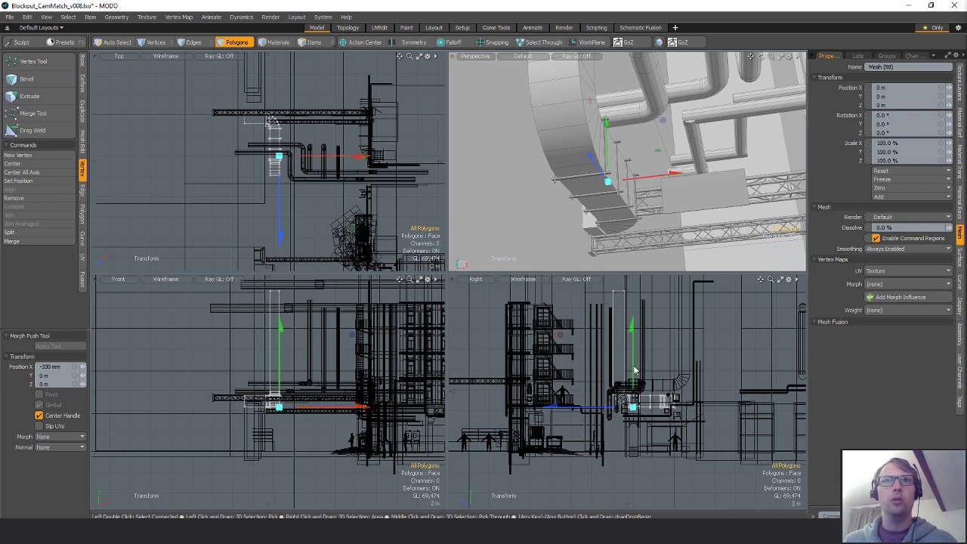
# - Reposition the duct by 360 mm in X, -460 mm in Y and 1.24 m in Z so it sits below the pipes
pyautogui.scroll(5, 644, 382)
pyautogui.keyDown('alt'); pyautogui.moveTo(675, 422); pyautogui.dragTo(671, 378); pyautogui.keyUp('alt')
pyautogui.scroll(1, 654, 378)
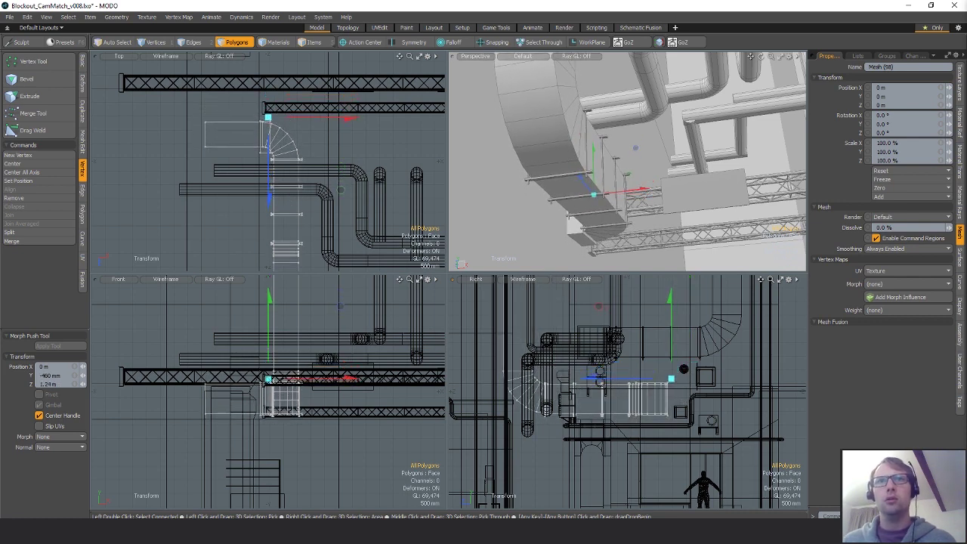
pyautogui.keyDown('alt'); pyautogui.moveTo(616, 141); pyautogui.dragTo(689, 236); pyautogui.keyUp('alt')
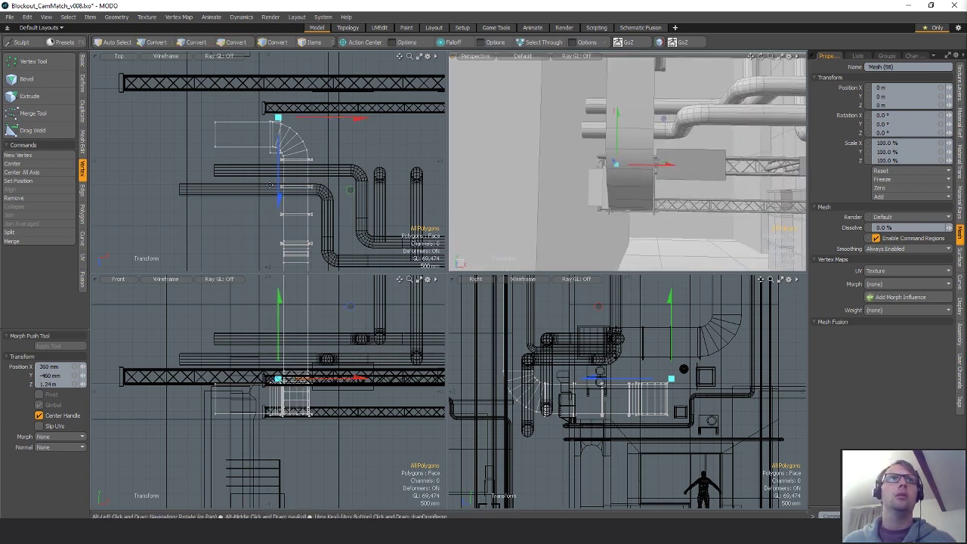
# - Select the duct's -X side vertices, try shifting them -140 mm in X, and undo the shift
pyautogui.scroll(2, 306, 167)
pyautogui.keyDown('alt'); pyautogui.keyDown('shift'); pyautogui.moveTo(306, 167); pyautogui.dragTo(308, 125); pyautogui.keyUp('shift'); pyautogui.keyUp('alt')
pyautogui.press('q')
pyautogui.press('1')
pyautogui.moveTo(283, 101)
pyautogui.mouseDown(button='right')
pyautogui.moveTo(204, 87)
pyautogui.moveTo(274, 336)
pyautogui.mouseUp(button='right')
pyautogui.press('w')
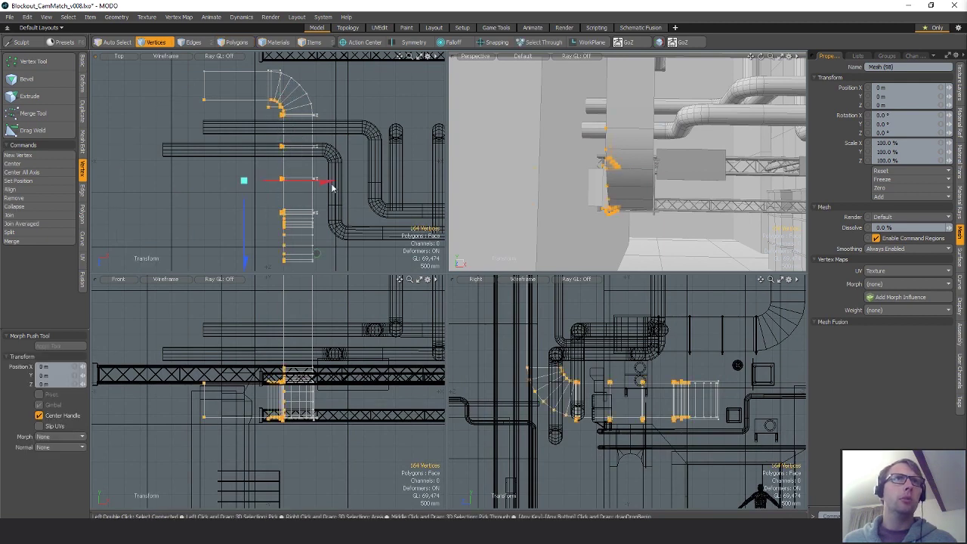
pyautogui.moveTo(327, 187); pyautogui.dragTo(321, 187)
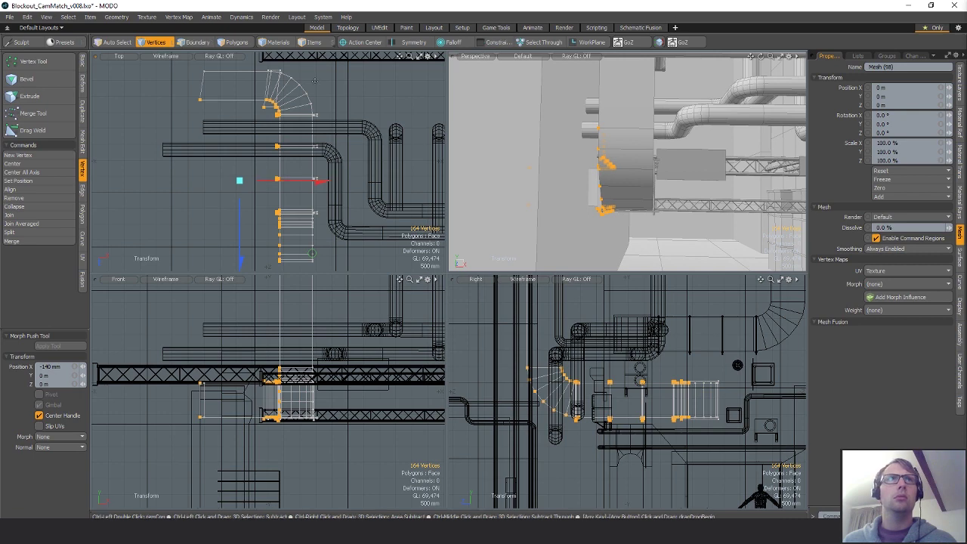
pyautogui.hotkey('ctrl', 'z')
# - Deselect the stray vertices inside the bend and move the remaining side vertices -140 mm in X to widen the duct
pyautogui.scroll(5, 274, 102)
pyautogui.press('space')
pyautogui.keyDown('ctrl'); pyautogui.click(302, 123); pyautogui.keyUp('ctrl')
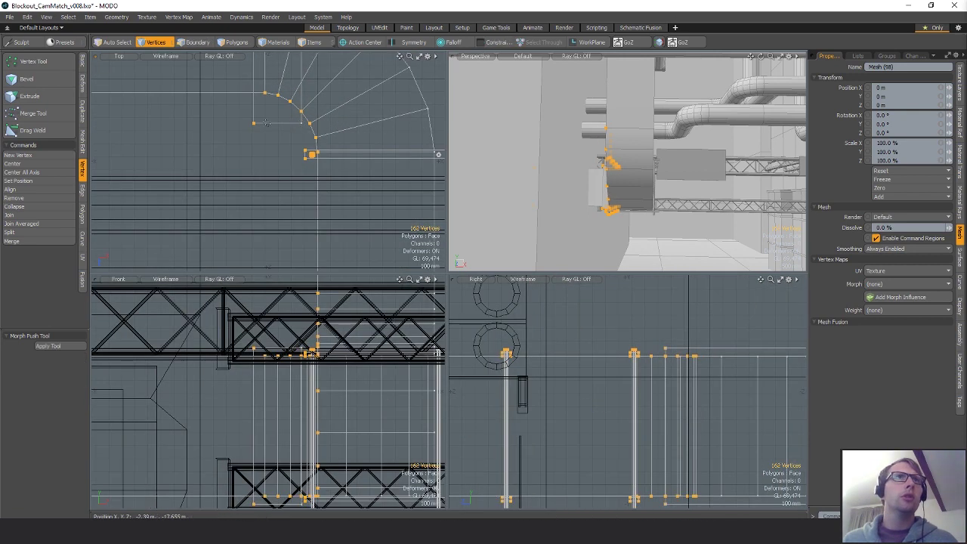
pyautogui.scroll(-5, 259, 121)
pyautogui.press('w')
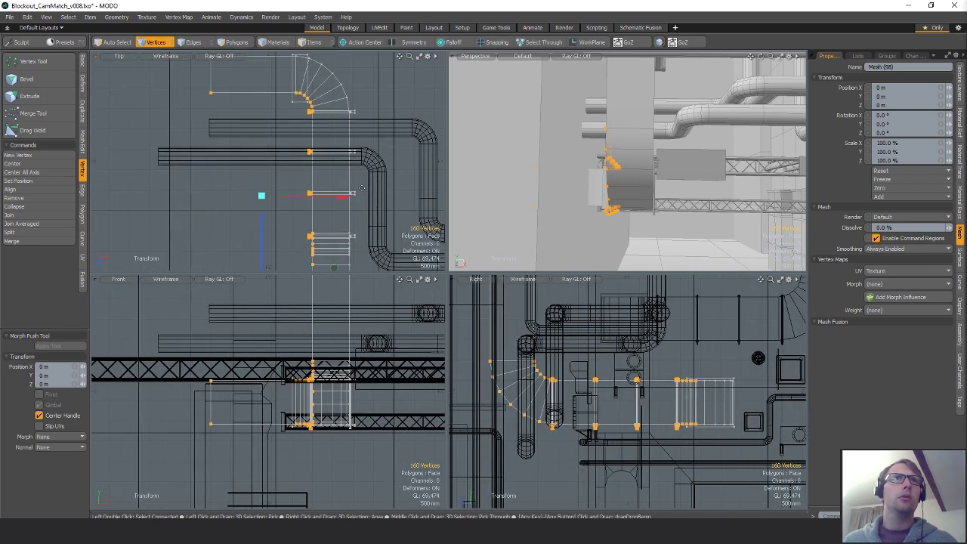
pyautogui.moveTo(348, 198); pyautogui.dragTo(341, 197)
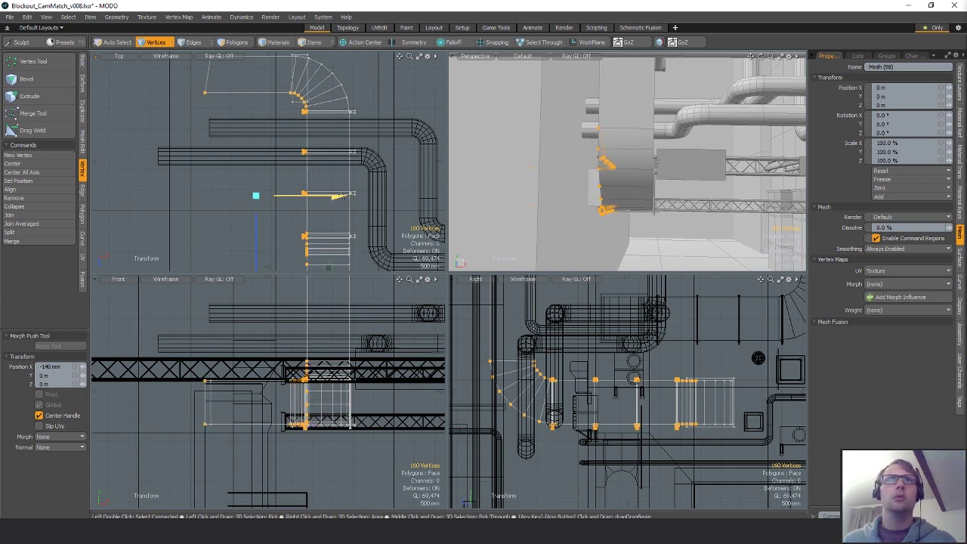
# - Widen the duct further by moving the same side vertices -60 mm in X, and clear the selection
pyautogui.press('q')
pyautogui.press('w')
pyautogui.keyDown('alt'); pyautogui.keyDown('shift'); pyautogui.moveTo(596, 165); pyautogui.dragTo(591, 150); pyautogui.keyUp('shift'); pyautogui.keyUp('alt')
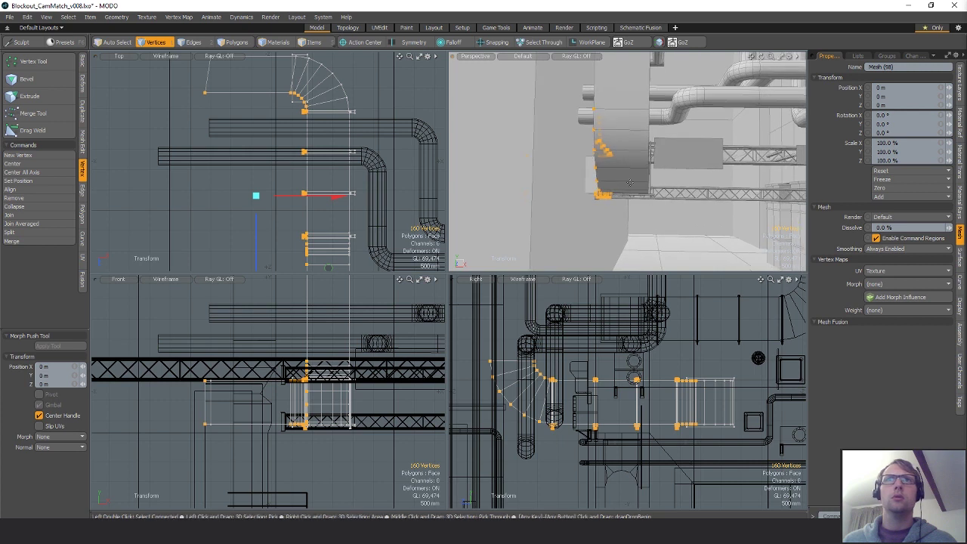
pyautogui.click(630, 183)
pyautogui.moveTo(649, 184); pyautogui.dragTo(621, 186)
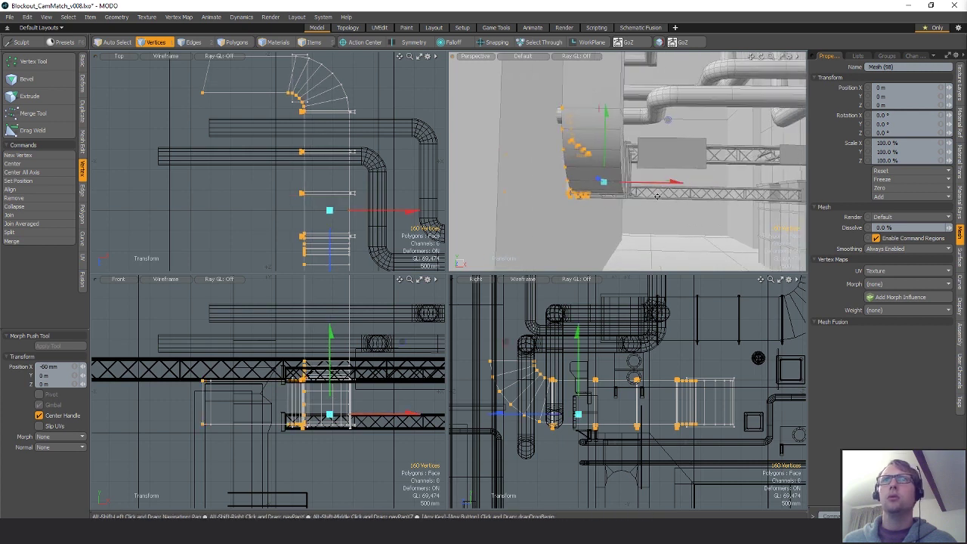
pyautogui.press('q')
pyautogui.click(650, 202)
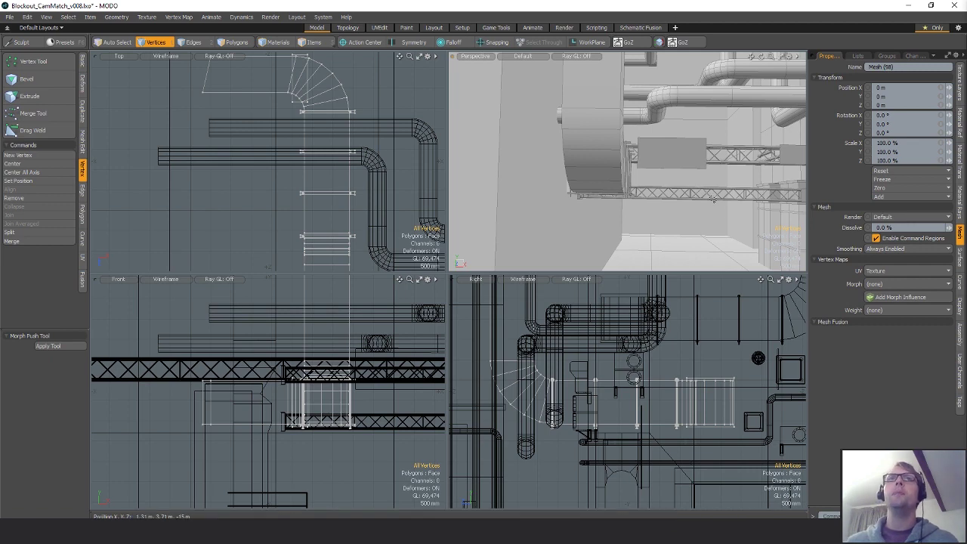
# - Reselect the duct's -X side vertices and exclude the four stray ones inside the bend
pyautogui.keyDown('alt'); pyautogui.moveTo(593, 160); pyautogui.dragTo(587, 189); pyautogui.keyUp('alt')
pyautogui.moveTo(358, 161)
pyautogui.keyDown('alt'); pyautogui.keyDown('shift'); pyautogui.mouseDown()
pyautogui.moveTo(348, 143)
pyautogui.moveTo(294, 115)
pyautogui.moveTo(303, 83)
pyautogui.moveTo(306, 136)
pyautogui.mouseUp(); pyautogui.keyUp('shift'); pyautogui.keyUp('alt')
pyautogui.keyDown('ctrl'); pyautogui.keyDown('alt'); pyautogui.moveTo(306, 136); pyautogui.dragTo(382, 125); pyautogui.keyUp('alt'); pyautogui.keyUp('ctrl')
pyautogui.moveTo(325, 86)
pyautogui.mouseDown(button='right')
pyautogui.moveTo(171, 345)
pyautogui.moveTo(308, 352)
pyautogui.moveTo(327, 333)
pyautogui.mouseUp(button='right')
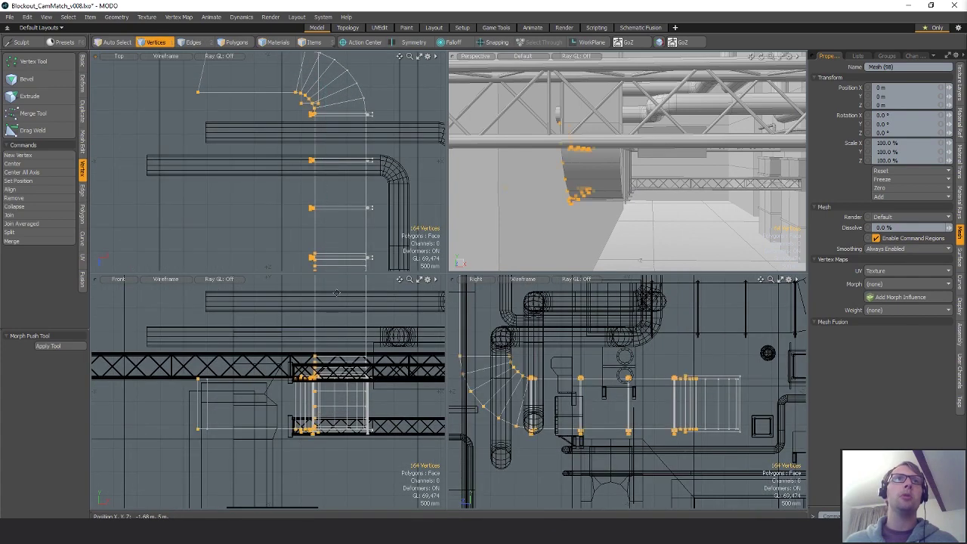
pyautogui.moveTo(323, 174)
pyautogui.keyDown('alt'); pyautogui.keyDown('shift'); pyautogui.mouseDown()
pyautogui.moveTo(323, 79)
pyautogui.moveTo(328, 249)
pyautogui.mouseUp(); pyautogui.keyUp('shift'); pyautogui.keyUp('alt')
pyautogui.keyDown('ctrl'); pyautogui.keyDown('alt'); pyautogui.moveTo(303, 216); pyautogui.dragTo(339, 104); pyautogui.keyUp('alt'); pyautogui.keyUp('ctrl')
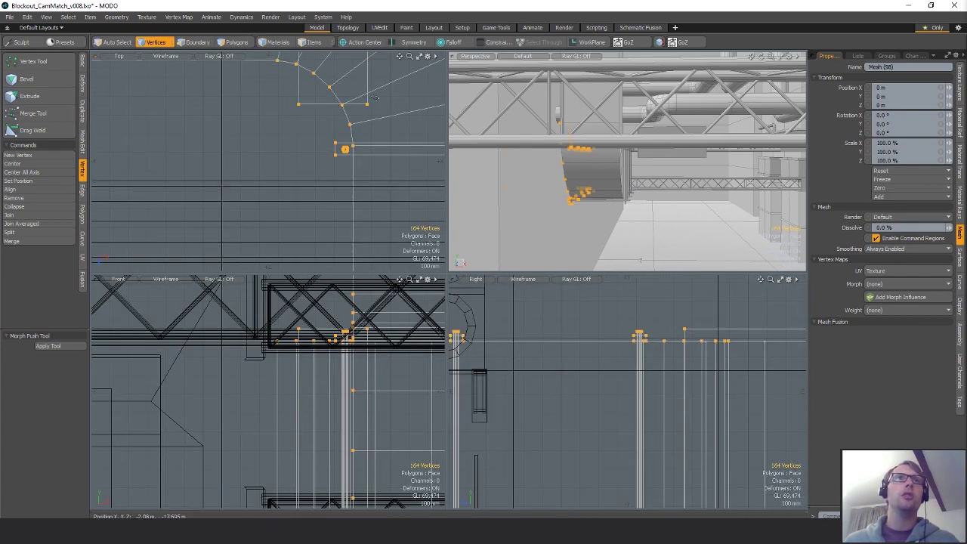
pyautogui.keyDown('ctrl'); pyautogui.moveTo(360, 97); pyautogui.dragTo(389, 125, button='right'); pyautogui.keyUp('ctrl')
pyautogui.keyDown('ctrl'); pyautogui.moveTo(308, 91); pyautogui.dragTo(310, 96, button='right'); pyautogui.keyUp('ctrl')
pyautogui.keyDown('ctrl'); pyautogui.keyDown('alt'); pyautogui.moveTo(371, 164); pyautogui.dragTo(300, 216); pyautogui.keyUp('alt'); pyautogui.keyUp('ctrl')
pyautogui.moveTo(300, 216)
pyautogui.keyDown('alt'); pyautogui.keyDown('shift'); pyautogui.mouseDown()
pyautogui.moveTo(307, 150)
pyautogui.moveTo(273, 167)
pyautogui.mouseUp(); pyautogui.keyUp('shift'); pyautogui.keyUp('alt')
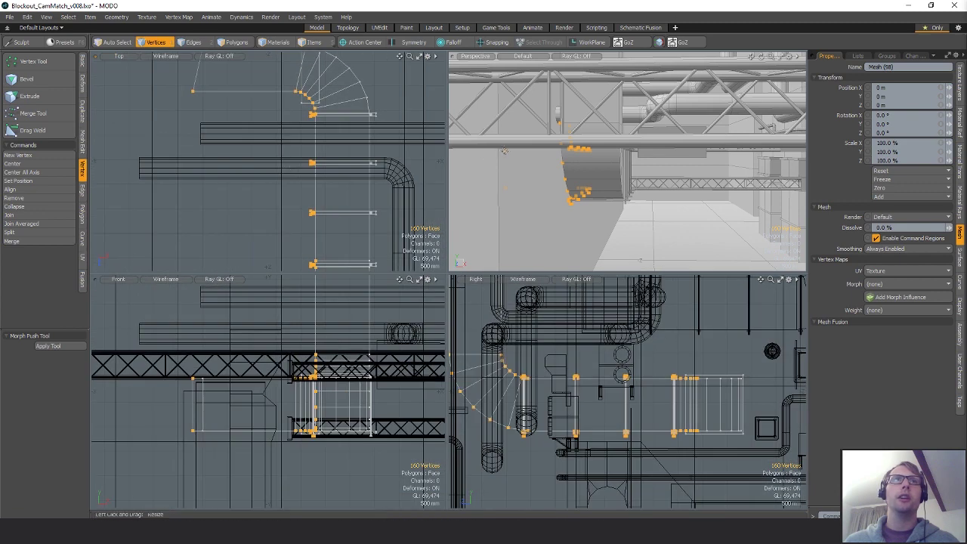
# - Move the selected side vertices slightly further in negative X to widen the duct
pyautogui.press('w')
pyautogui.keyDown('alt'); pyautogui.moveTo(600, 189); pyautogui.dragTo(607, 144); pyautogui.keyUp('alt')
pyautogui.press('q')
pyautogui.press('w')
pyautogui.click(610, 163)
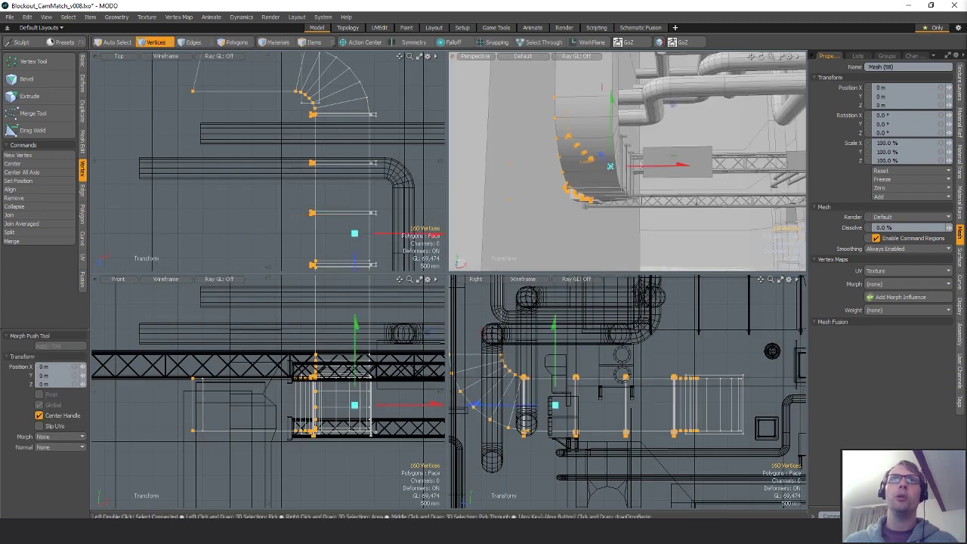
pyautogui.moveTo(656, 165); pyautogui.dragTo(652, 165)
# - Clear the vertex selection and move the whole duct -20 mm in X
pyautogui.keyDown('alt'); pyautogui.moveTo(651, 165); pyautogui.dragTo(652, 239); pyautogui.keyUp('alt')
pyautogui.press('q')
pyautogui.click(652, 239)
pyautogui.press('w')
pyautogui.click(624, 188)
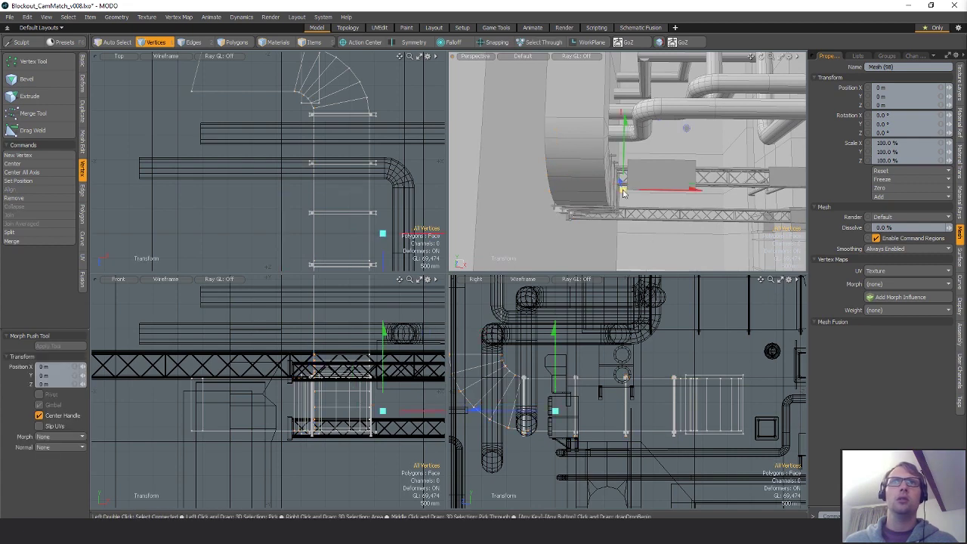
pyautogui.moveTo(645, 190); pyautogui.dragTo(643, 188)
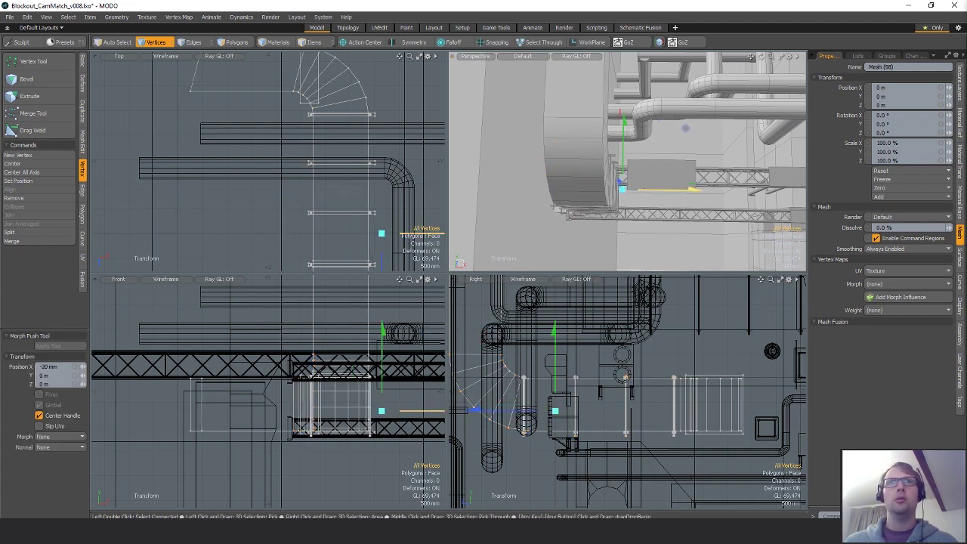
pyautogui.press('q')
# - Make the wall mesh beside the duct the active item and select its connected polygons
pyautogui.keyDown('alt'); pyautogui.moveTo(648, 243); pyautogui.dragTo(542, 211); pyautogui.keyUp('alt')
pyautogui.press('2')
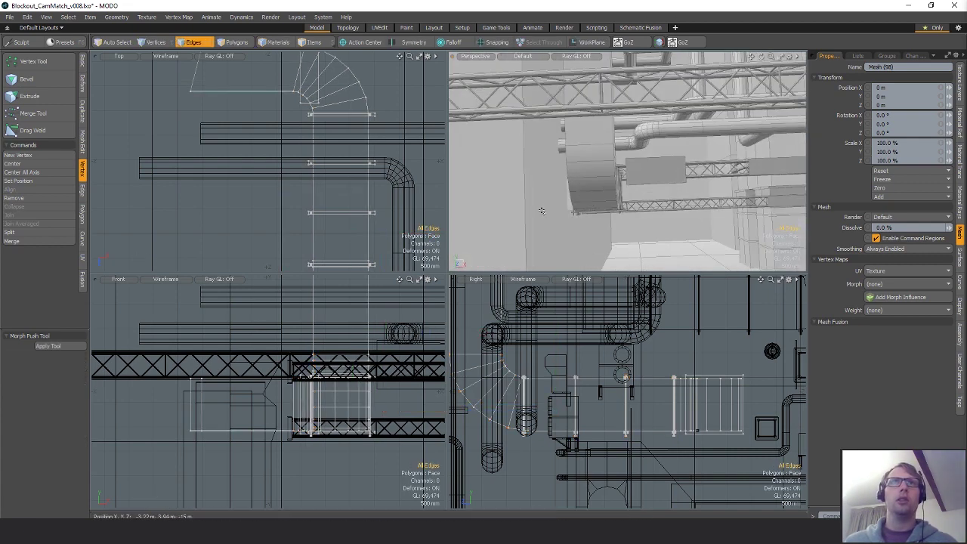
pyautogui.press('5')
pyautogui.click(548, 202)
pyautogui.press('3')
pyautogui.doubleClick(539, 187)
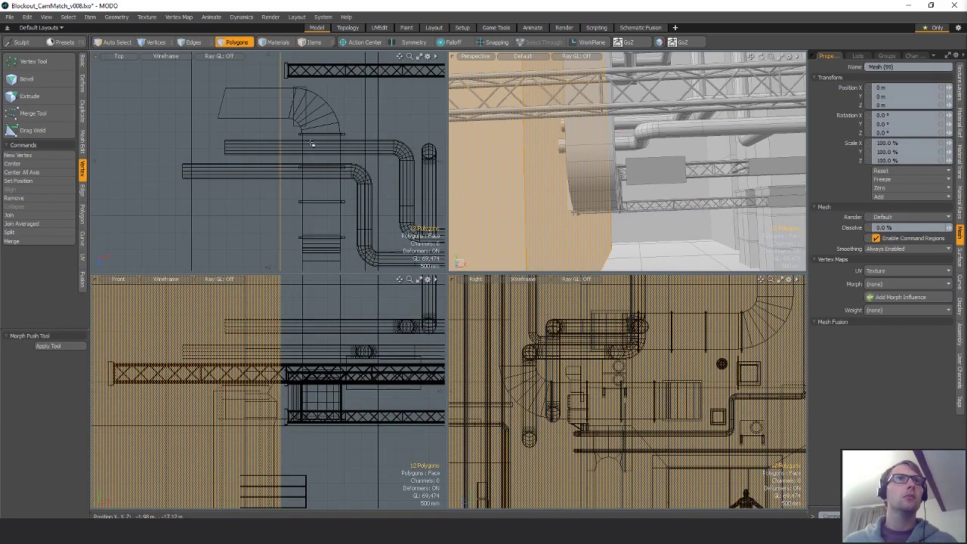
# - Select the ten vertices at the wall's -Z end and move them 24.4 m in Z
pyautogui.press('1')
pyautogui.press('w')
pyautogui.click(295, 128)
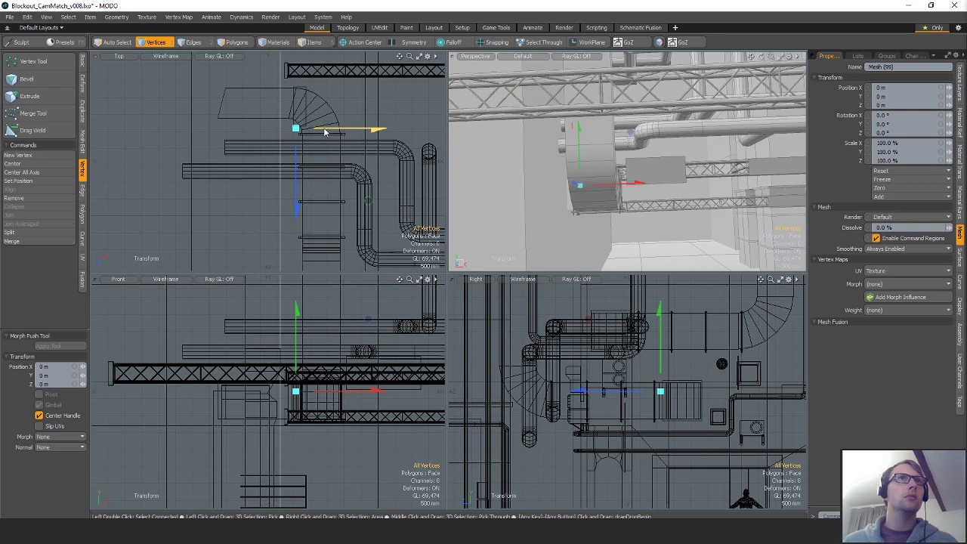
pyautogui.moveTo(325, 132)
pyautogui.mouseDown()
pyautogui.moveTo(341, 132)
pyautogui.moveTo(271, 130)
pyautogui.moveTo(279, 130)
pyautogui.moveTo(271, 130)
pyautogui.moveTo(266, 175)
pyautogui.mouseUp()
pyautogui.press('q')
pyautogui.moveTo(311, 106); pyautogui.dragTo(267, 146, button='right')
pyautogui.press('w')
pyautogui.moveTo(280, 164); pyautogui.dragTo(280, 261)
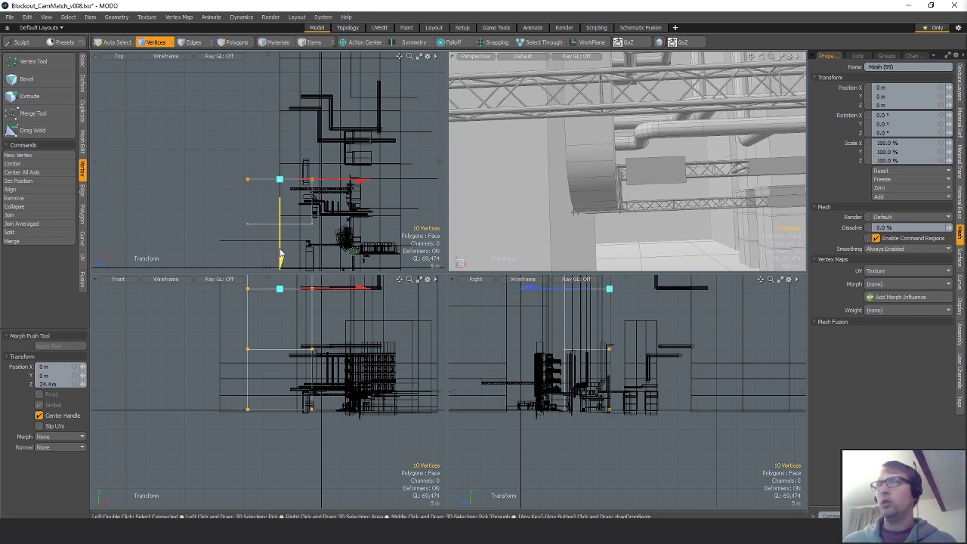
# - Move the wall's -Z end vertices a further 1.5 m in Z, bringing the end close to the trusses
pyautogui.scroll(5, 326, 211)
pyautogui.keyDown('alt'); pyautogui.keyDown('shift'); pyautogui.moveTo(642, 219); pyautogui.dragTo(592, 155); pyautogui.keyUp('shift'); pyautogui.keyUp('alt')
pyautogui.scroll(4, 671, 415)
pyautogui.press('q')
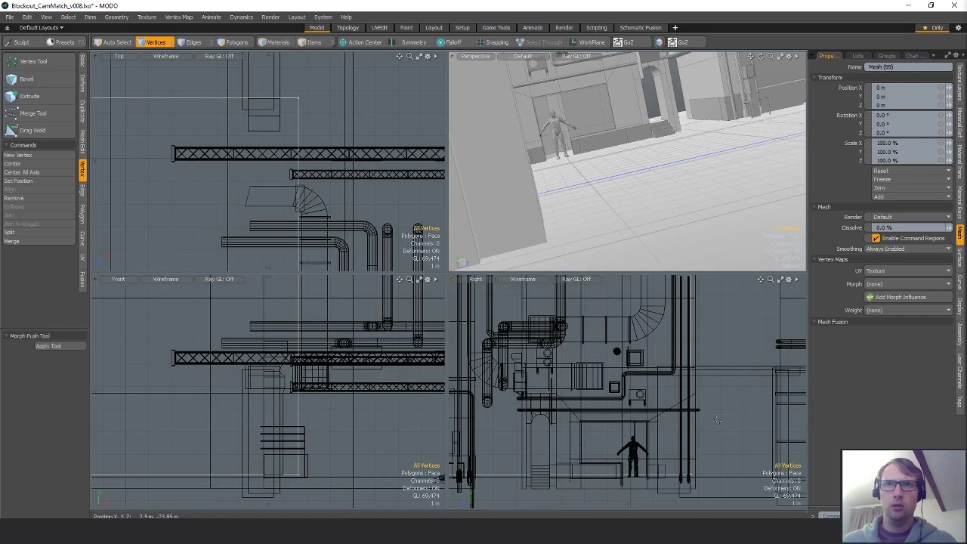
pyautogui.press('w')
pyautogui.moveTo(649, 412); pyautogui.dragTo(614, 412)
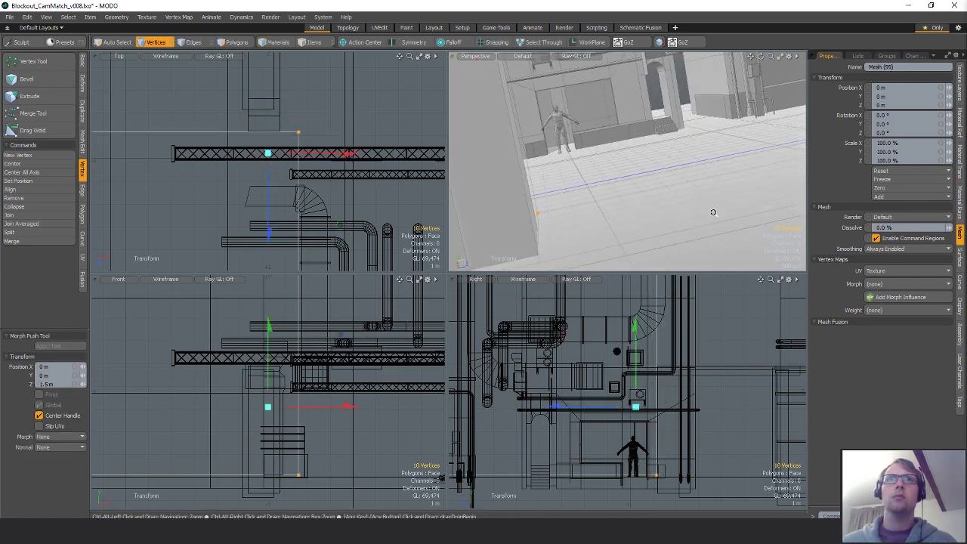
# - Select the mesh of the long block just beyond the wall's -Z end and delete its polygons
pyautogui.keyDown('alt'); pyautogui.moveTo(712, 212); pyautogui.dragTo(568, 284); pyautogui.keyUp('alt')
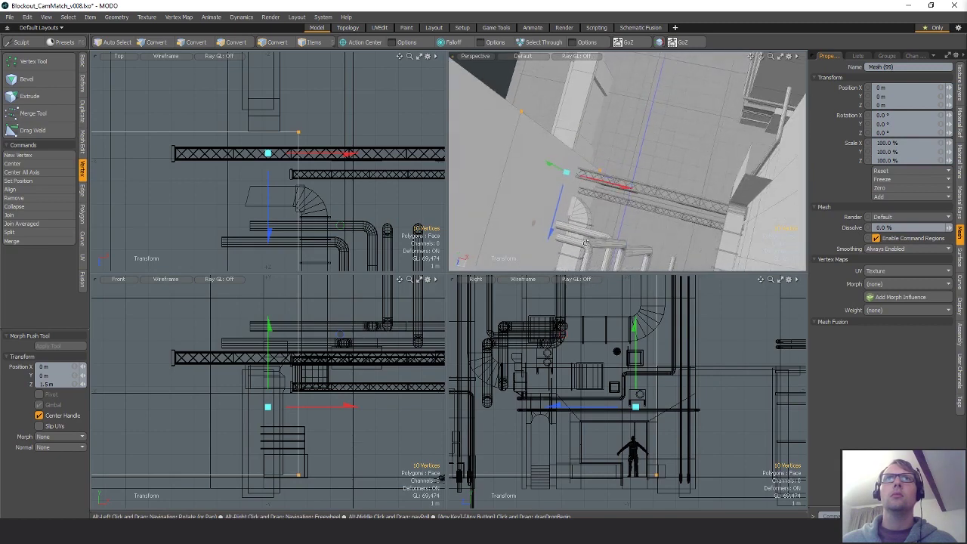
pyautogui.press('space')
pyautogui.press('5')
pyautogui.click(572, 139)
pyautogui.press('3')
pyautogui.scroll(-4, 377, 181)
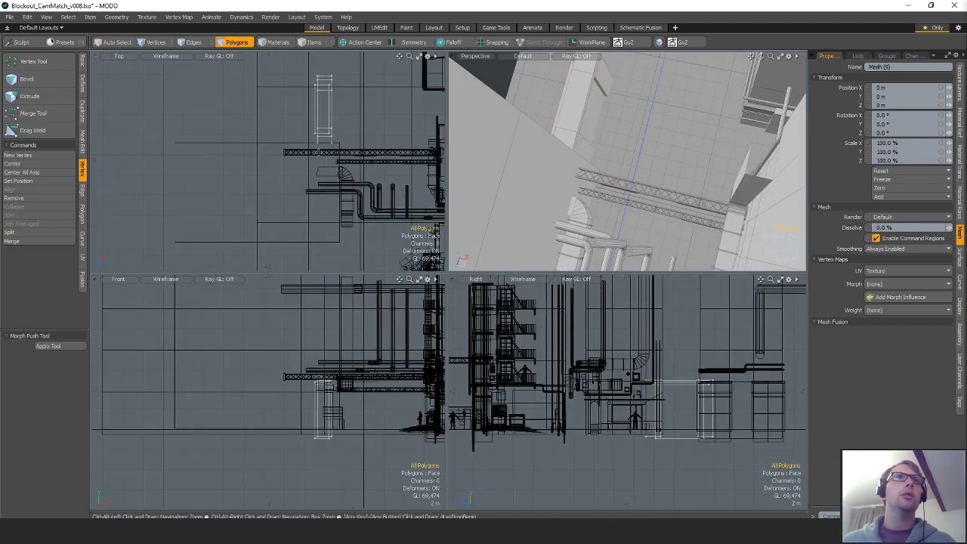
pyautogui.moveTo(346, 71); pyautogui.dragTo(373, 145, button='right')
pyautogui.press('Delete')
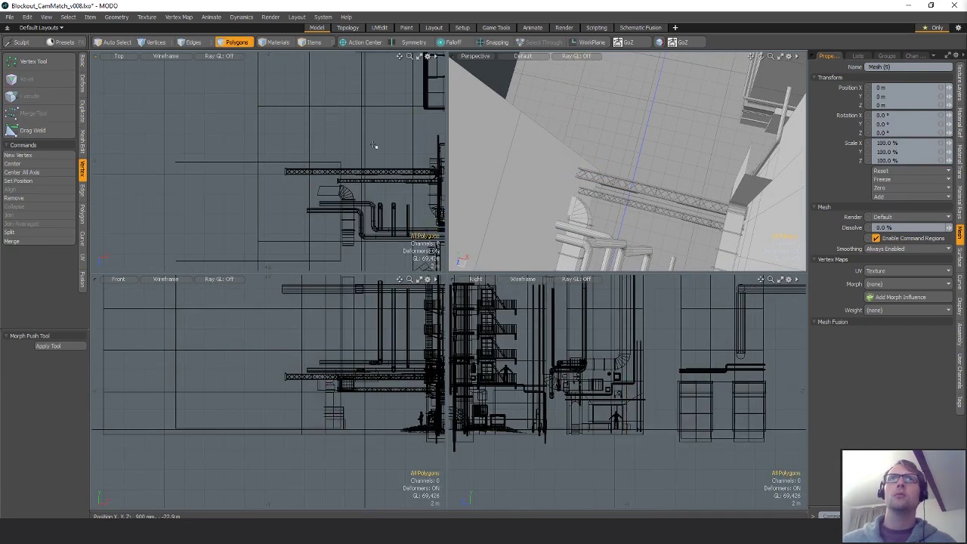
# - Delete the upper polygons of the wall mesh, keeping only its lowest section
pyautogui.keyDown('alt'); pyautogui.moveTo(643, 201); pyautogui.dragTo(582, 128); pyautogui.keyUp('alt')
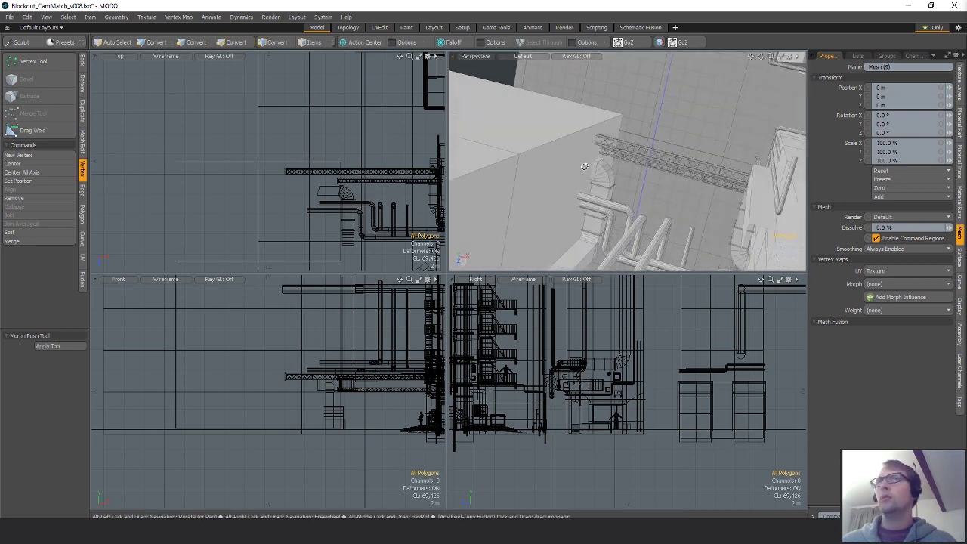
pyautogui.press('1')
pyautogui.press('5')
pyautogui.click(539, 145)
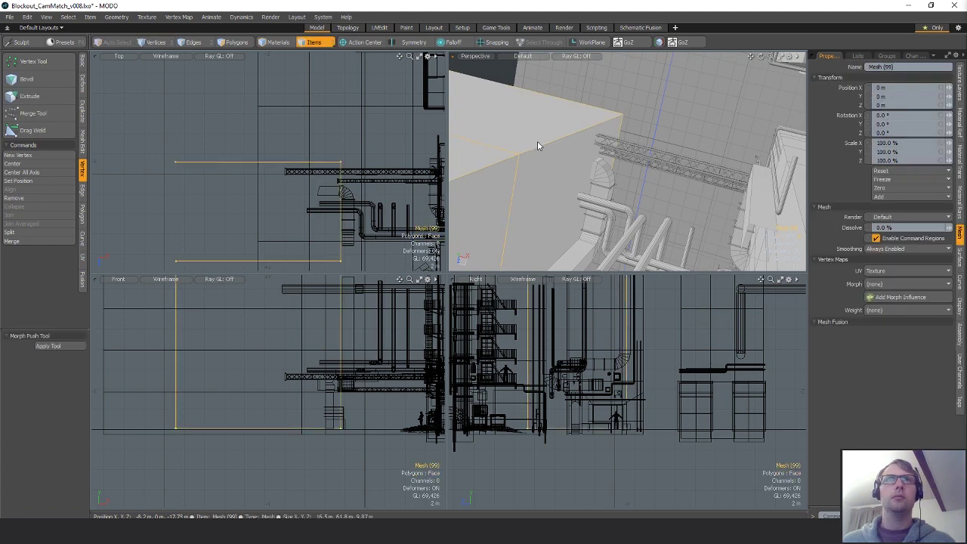
pyautogui.press('3')
pyautogui.click(536, 139)
pyautogui.scroll(-4, 536, 139)
pyautogui.moveTo(535, 139)
pyautogui.keyDown('alt'); pyautogui.mouseDown()
pyautogui.moveTo(585, 204)
pyautogui.moveTo(635, 162)
pyautogui.moveTo(588, 198)
pyautogui.mouseUp(); pyautogui.keyUp('alt')
pyautogui.moveTo(605, 125); pyautogui.dragTo(546, 223)
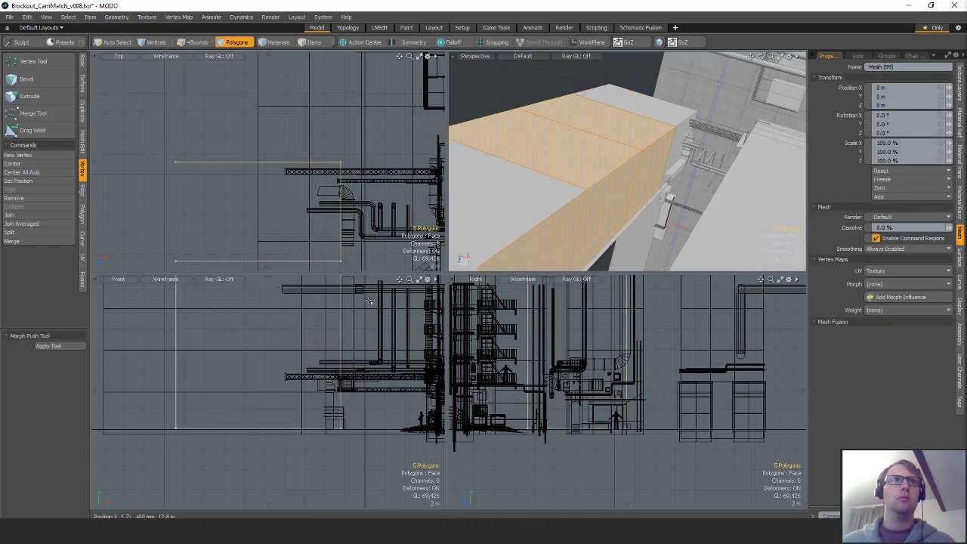
pyautogui.scroll(-6, 370, 302)
pyautogui.keyDown('alt'); pyautogui.keyDown('shift'); pyautogui.moveTo(370, 301); pyautogui.dragTo(372, 387); pyautogui.keyUp('shift'); pyautogui.keyUp('alt')
pyautogui.moveTo(658, 491); pyautogui.dragTo(675, 295, button='right')
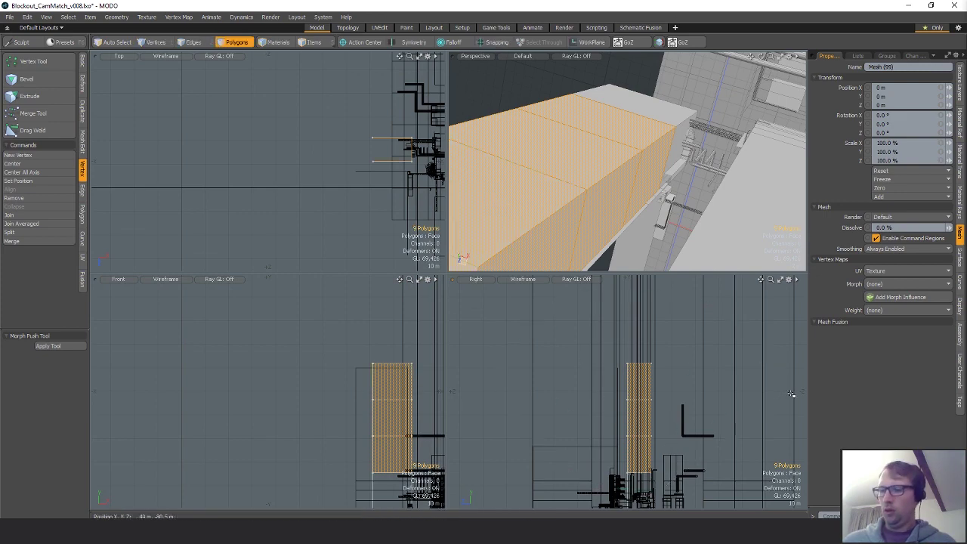
pyautogui.press('Delete')
# - Extrude the wall's -Z end polygon in negative Z to add a new wall section
pyautogui.keyDown('alt'); pyautogui.moveTo(664, 136); pyautogui.dragTo(672, 164); pyautogui.keyUp('alt')
pyautogui.click(671, 164)
pyautogui.hotkey('ctrl', '1')
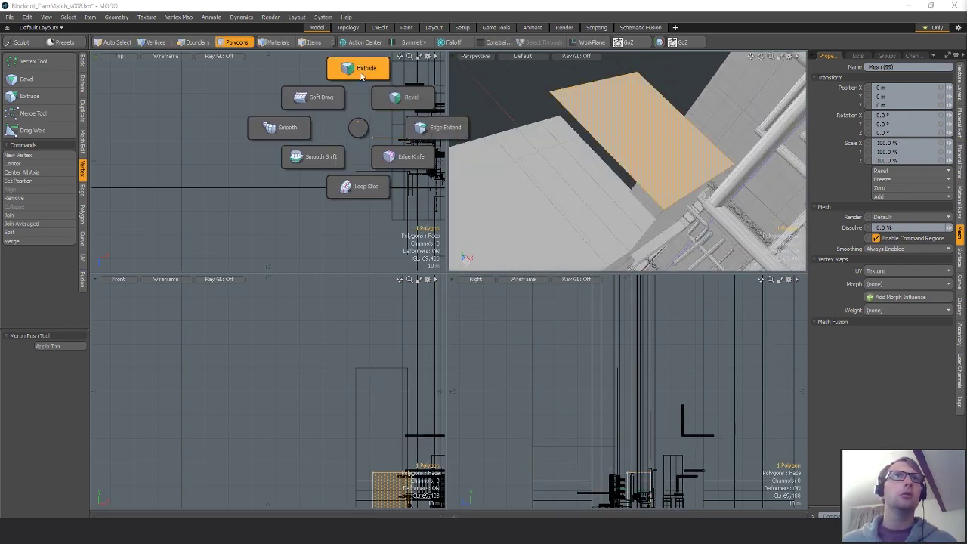
pyautogui.click(358, 69)
pyautogui.keyDown('alt'); pyautogui.keyDown('shift'); pyautogui.moveTo(407, 128); pyautogui.dragTo(304, 149); pyautogui.keyUp('shift'); pyautogui.keyUp('alt')
pyautogui.scroll(6, 303, 149)
pyautogui.click(336, 184)
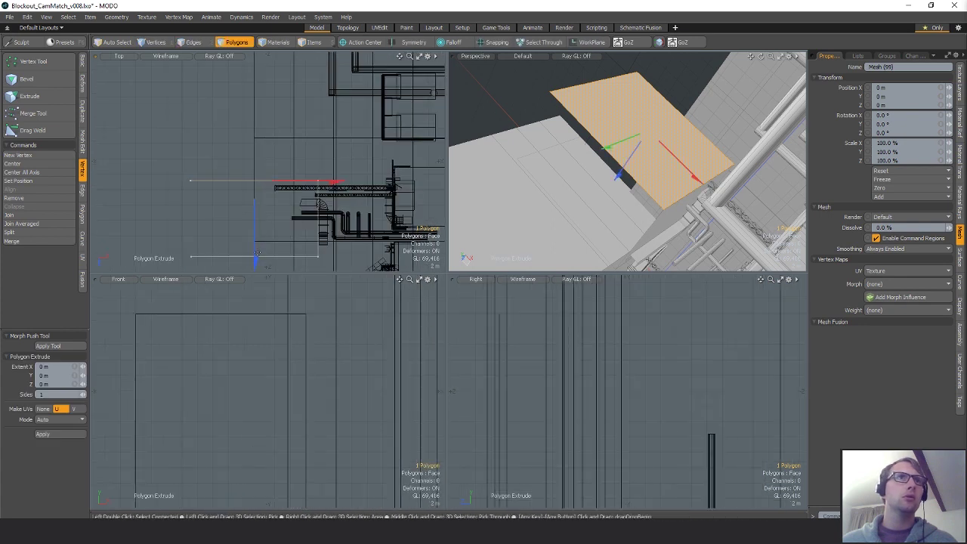
pyautogui.moveTo(257, 254); pyautogui.dragTo(257, 224)
pyautogui.press('q')
# - Extrude the +X side polygon of the new wall section 2.7 m in X
pyautogui.moveTo(344, 149); pyautogui.dragTo(357, 145, button='right')
pyautogui.keyDown('alt'); pyautogui.keyDown('shift'); pyautogui.moveTo(358, 145); pyautogui.dragTo(290, 142); pyautogui.keyUp('shift'); pyautogui.keyUp('alt')
pyautogui.hotkey('ctrl', '1')
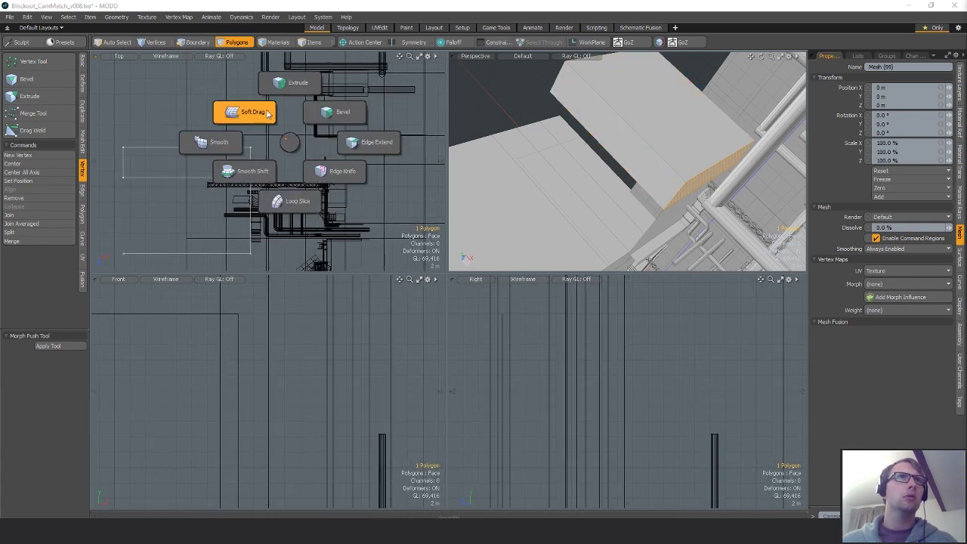
pyautogui.click(298, 82)
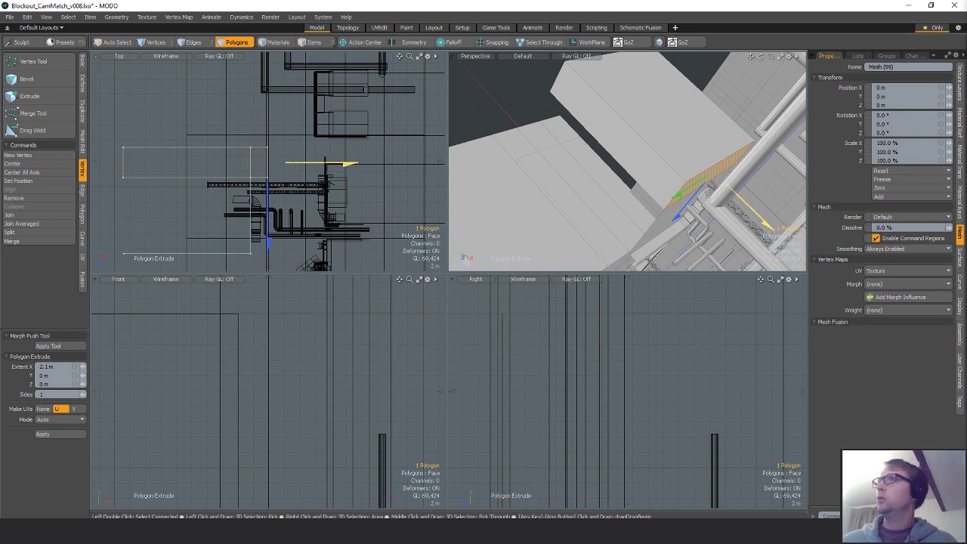
pyautogui.moveTo(350, 164); pyautogui.dragTo(353, 164)
pyautogui.hotkey('shift', 'a')
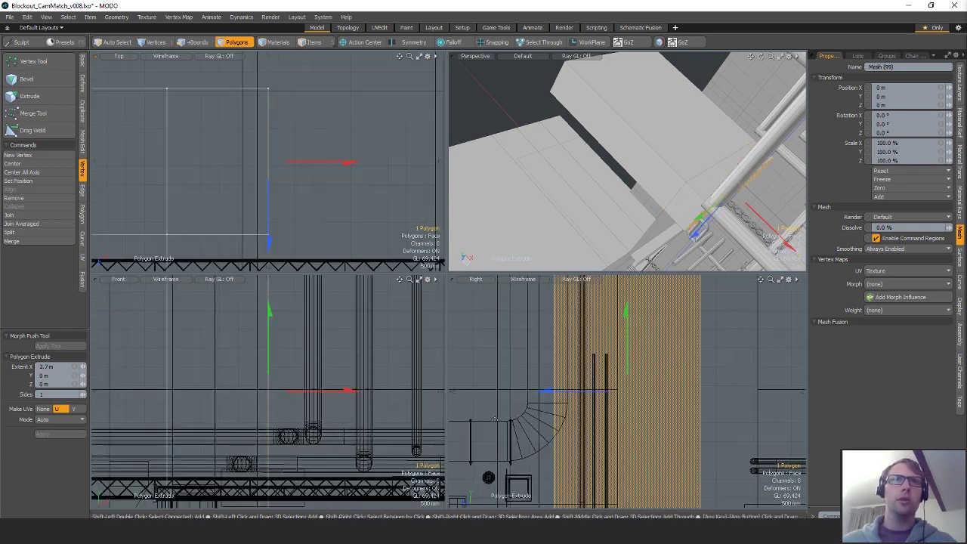
# - Convert the extruded side polygon to its four vertices and examine the new wall corner from street level
pyautogui.hotkey('shift', 'a')
pyautogui.keyDown('alt'); pyautogui.moveTo(683, 201); pyautogui.dragTo(676, 229); pyautogui.keyUp('alt')
pyautogui.press('q')
pyautogui.hotkey('alt', '1')
pyautogui.keyDown('alt'); pyautogui.moveTo(734, 178); pyautogui.dragTo(647, 172); pyautogui.keyUp('alt')
pyautogui.press('w')
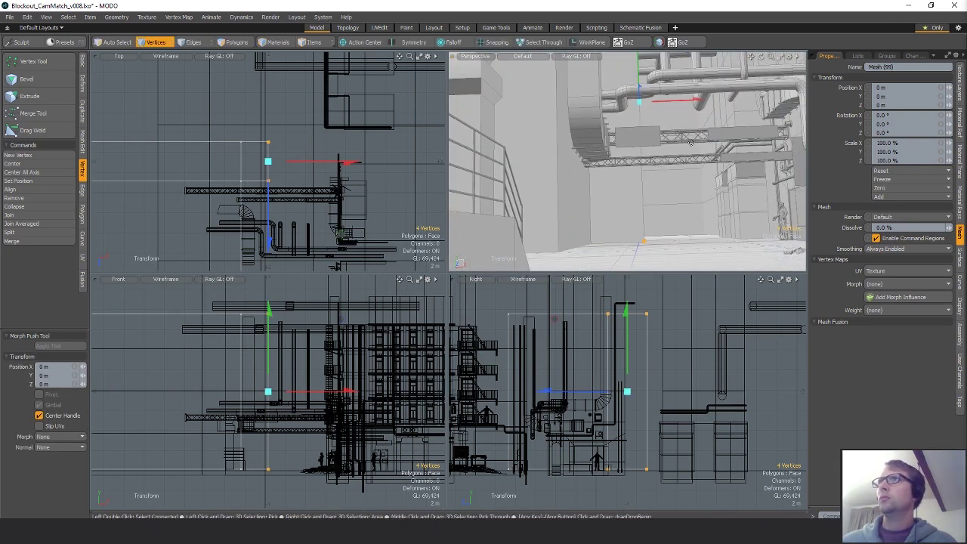
pyautogui.moveTo(667, 106); pyautogui.dragTo(596, 233)
# - Move the wall's bottom edge down in Y so it extends below the ground, and clear the selection
pyautogui.press('space')
pyautogui.press('space')
pyautogui.press('space')
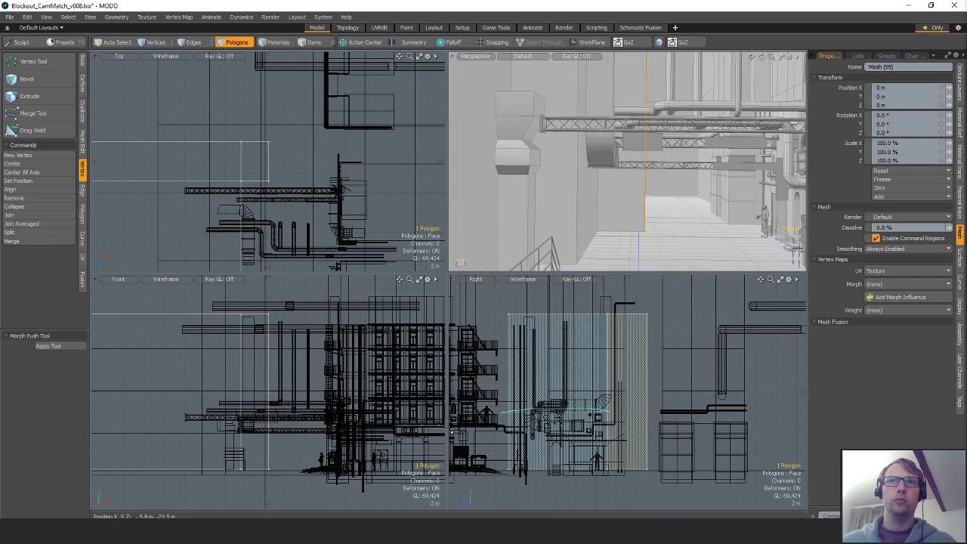
pyautogui.click(635, 392)
pyautogui.press('space')
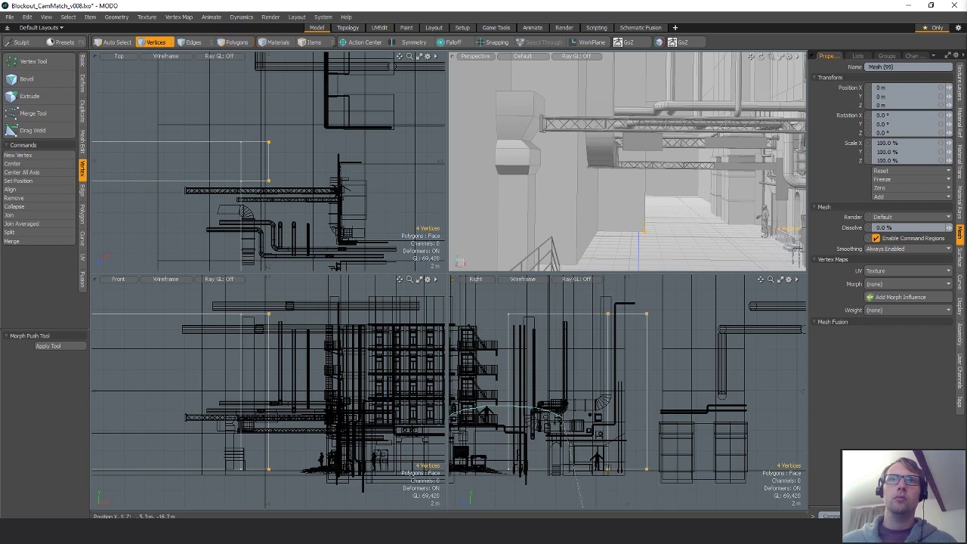
pyautogui.press('y')
pyautogui.moveTo(577, 387); pyautogui.dragTo(577, 403)
pyautogui.press('space')
pyautogui.click(581, 397)
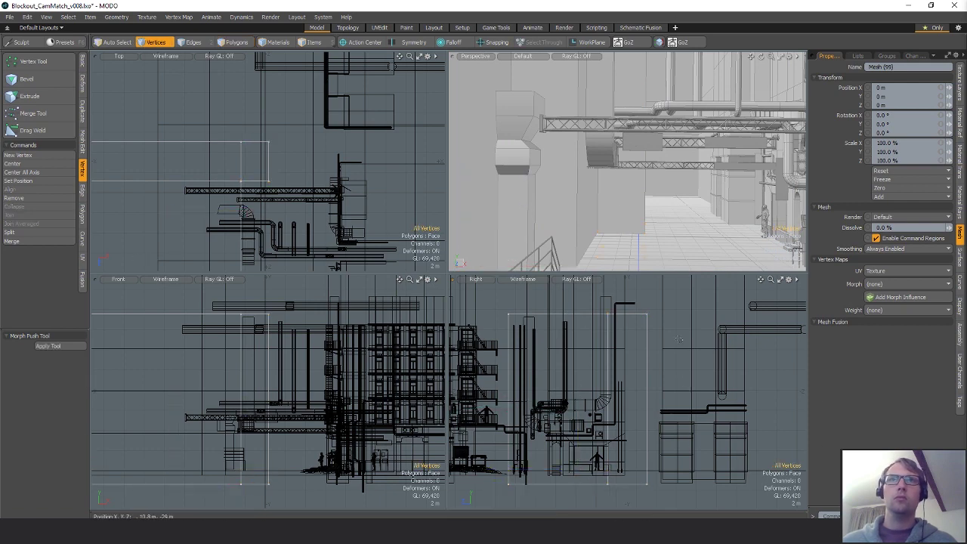
# - Select the six wall vertices beside the duct, move them slightly in positive X, and clear the selection
pyautogui.moveTo(640, 215)
pyautogui.keyDown('alt'); pyautogui.mouseDown()
pyautogui.moveTo(620, 163)
pyautogui.moveTo(635, 148)
pyautogui.moveTo(653, 150)
pyautogui.mouseUp(); pyautogui.keyUp('alt')
pyautogui.scroll(4, 635, 148)
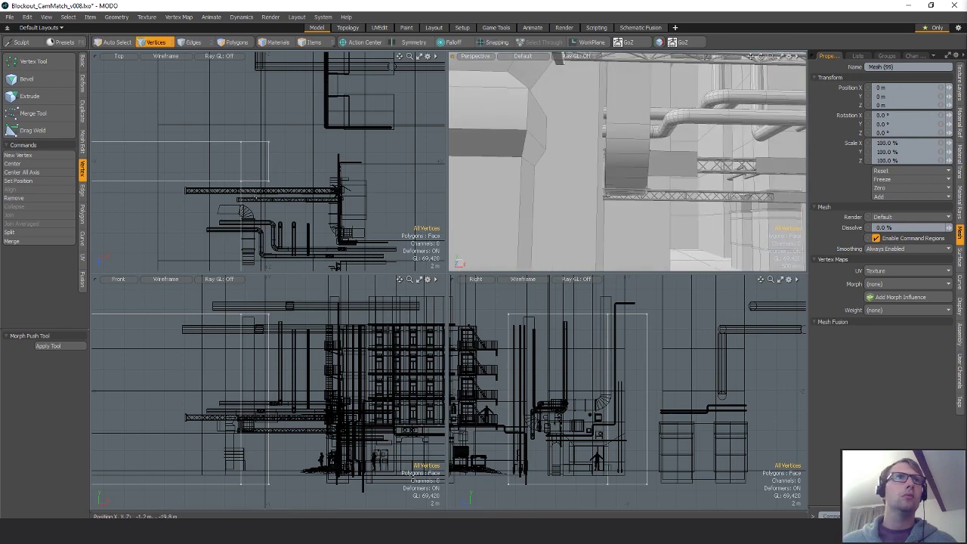
pyautogui.moveTo(251, 120)
pyautogui.mouseDown(button='right')
pyautogui.moveTo(243, 194)
pyautogui.moveTo(254, 159)
pyautogui.mouseUp(button='right')
pyautogui.moveTo(244, 256)
pyautogui.keyDown('alt'); pyautogui.keyDown('shift'); pyautogui.mouseDown()
pyautogui.moveTo(262, 154)
pyautogui.moveTo(258, 249)
pyautogui.mouseUp(); pyautogui.keyUp('shift'); pyautogui.keyUp('alt')
pyautogui.moveTo(261, 123)
pyautogui.keyDown('shift'); pyautogui.mouseDown(button='right')
pyautogui.moveTo(299, 140)
pyautogui.moveTo(272, 127)
pyautogui.mouseUp(button='right'); pyautogui.keyUp('shift')
pyautogui.keyDown('alt'); pyautogui.keyDown('shift'); pyautogui.moveTo(284, 143); pyautogui.dragTo(296, 216); pyautogui.keyUp('shift'); pyautogui.keyUp('alt')
pyautogui.scroll(5, 317, 163)
pyautogui.press('w')
pyautogui.click(323, 160)
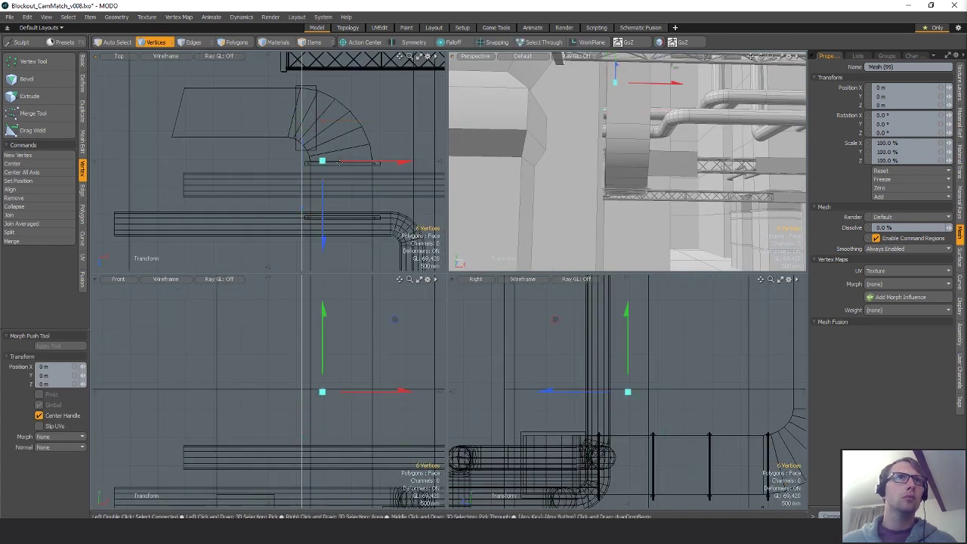
pyautogui.moveTo(344, 161); pyautogui.dragTo(346, 162)
pyautogui.press('q')
pyautogui.click(553, 159)
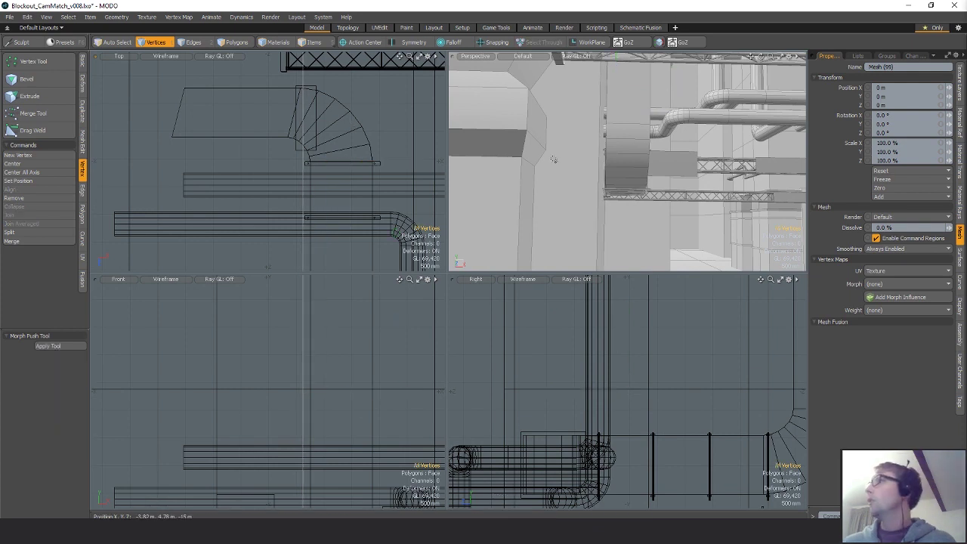
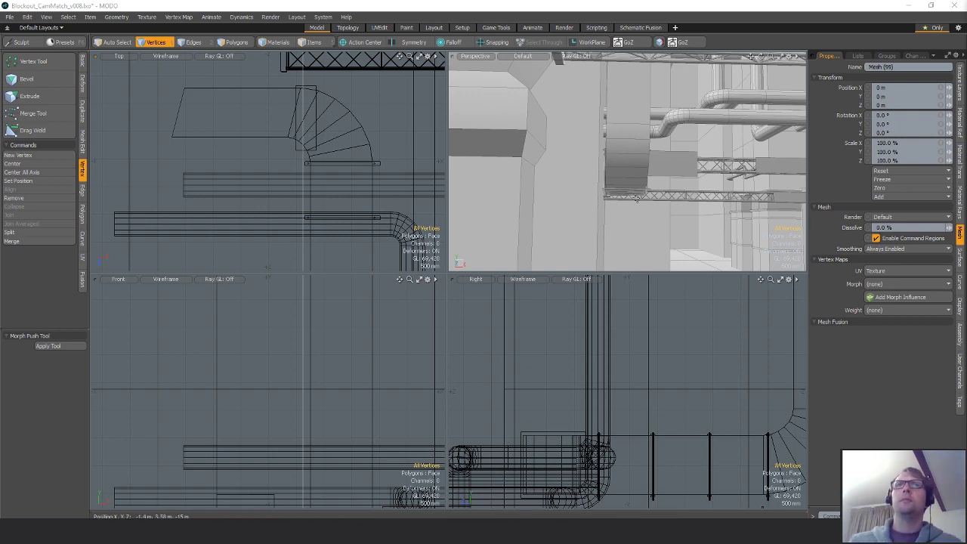
# - Select the box section at the duct's bend and move it in negative X toward the wall
pyautogui.keyDown('alt'); pyautogui.moveTo(642, 105); pyautogui.dragTo(599, 237); pyautogui.keyUp('alt')
pyautogui.press('2')
pyautogui.press('5')
pyautogui.click(596, 229)
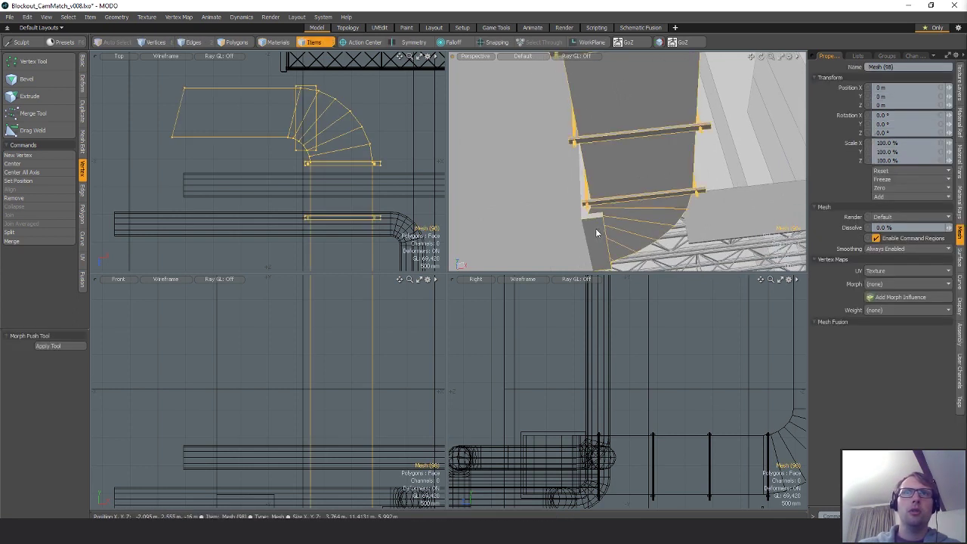
pyautogui.press('3')
pyautogui.doubleClick(596, 229)
pyautogui.scroll(3, 300, 129)
pyautogui.press('w')
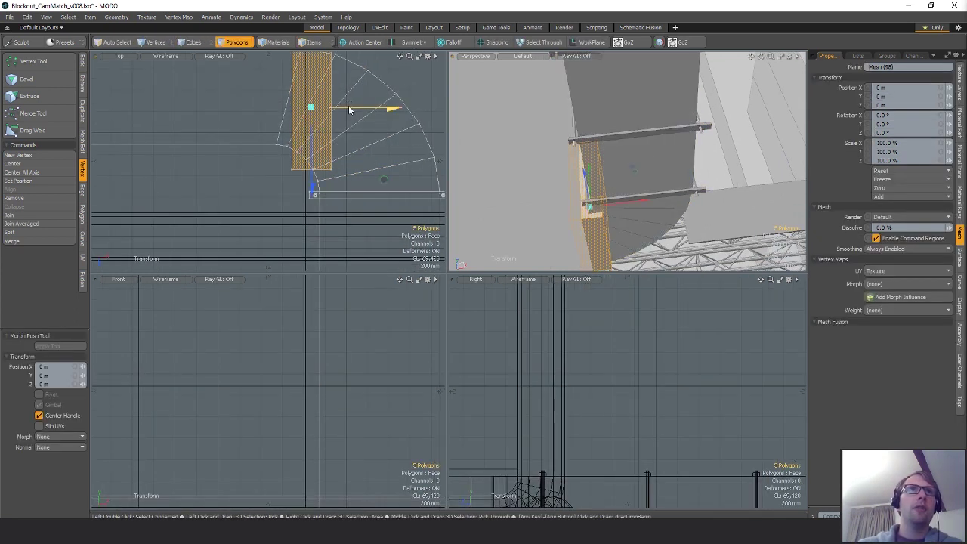
pyautogui.moveTo(367, 113); pyautogui.dragTo(344, 113)
pyautogui.moveTo(361, 164)
pyautogui.mouseDown()
pyautogui.moveTo(327, 217)
pyautogui.moveTo(293, 228)
pyautogui.mouseUp()
# - Lengthen the box section by moving its four +Z end vertices in positive Z, and clear the selection
pyautogui.press('q')
pyautogui.hotkey('alt', '1')
pyautogui.moveTo(329, 137)
pyautogui.keyDown('ctrl'); pyautogui.mouseDown(button='right')
pyautogui.moveTo(300, 67)
pyautogui.moveTo(320, 74)
pyautogui.mouseUp(button='right'); pyautogui.keyUp('ctrl')
pyautogui.press('w')
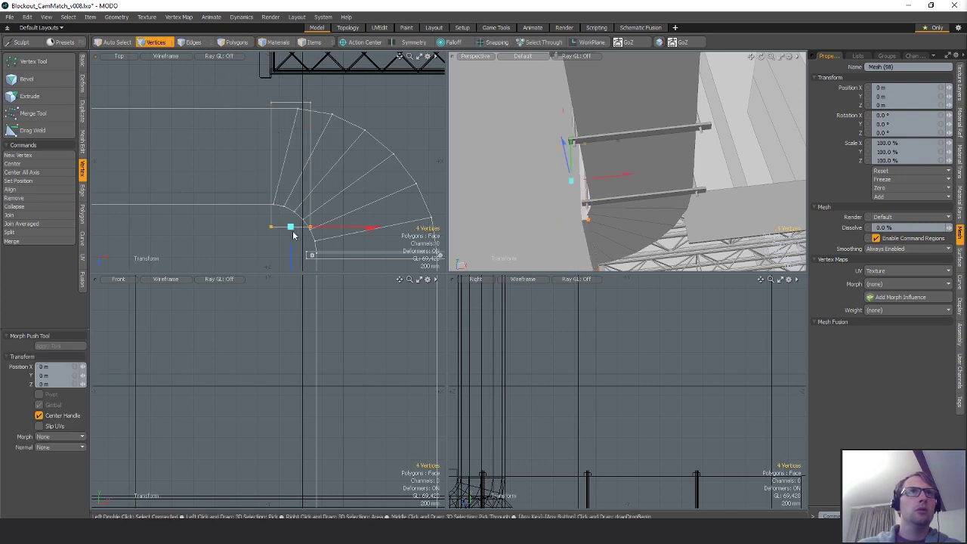
pyautogui.moveTo(293, 257); pyautogui.dragTo(292, 274)
pyautogui.keyDown('alt'); pyautogui.moveTo(575, 144); pyautogui.dragTo(537, 190); pyautogui.keyUp('alt')
pyautogui.press('q')
pyautogui.click(538, 190)
# - Select the polygon at the wall's +Z end and move it 1.2 m in Z
pyautogui.keyDown('ctrl'); pyautogui.keyDown('alt'); pyautogui.moveTo(636, 202); pyautogui.dragTo(607, 215); pyautogui.keyUp('alt'); pyautogui.keyUp('ctrl')
pyautogui.moveTo(711, 150)
pyautogui.keyDown('alt'); pyautogui.mouseDown()
pyautogui.moveTo(694, 186)
pyautogui.moveTo(695, 147)
pyautogui.moveTo(695, 156)
pyautogui.mouseUp(); pyautogui.keyUp('alt')
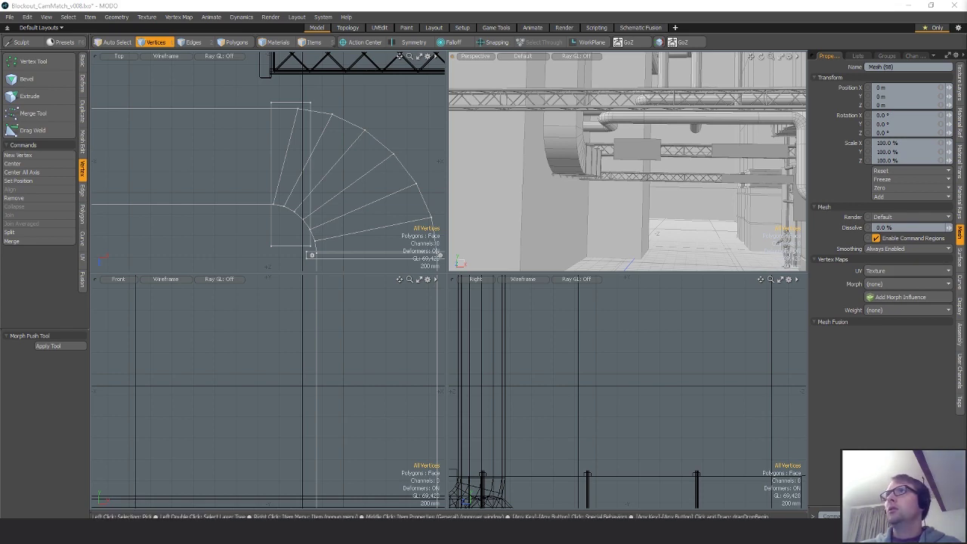
pyautogui.keyDown('alt'); pyautogui.moveTo(612, 242); pyautogui.dragTo(496, 196); pyautogui.keyUp('alt')
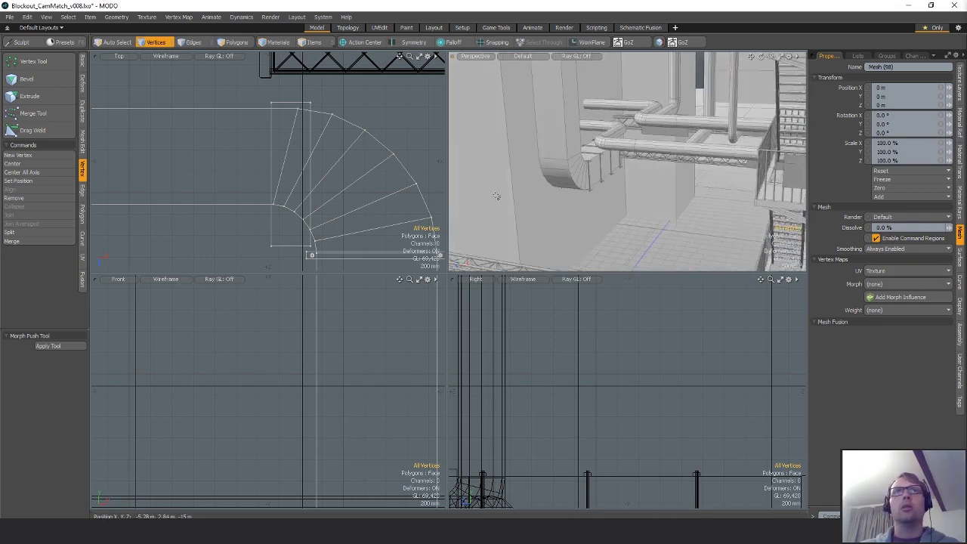
pyautogui.press('space')
pyautogui.click(493, 164)
pyautogui.press('space')
pyautogui.click(482, 162)
pyautogui.hotkey('shift', 'a')
pyautogui.keyDown('ctrl'); pyautogui.keyDown('alt'); pyautogui.moveTo(279, 174); pyautogui.dragTo(147, 173); pyautogui.keyUp('alt'); pyautogui.keyUp('ctrl')
pyautogui.press('w')
pyautogui.keyDown('ctrl'); pyautogui.keyDown('alt'); pyautogui.moveTo(261, 168); pyautogui.dragTo(302, 168); pyautogui.keyUp('alt'); pyautogui.keyUp('ctrl')
pyautogui.keyDown('alt'); pyautogui.moveTo(302, 168); pyautogui.dragTo(251, 190); pyautogui.keyUp('alt')
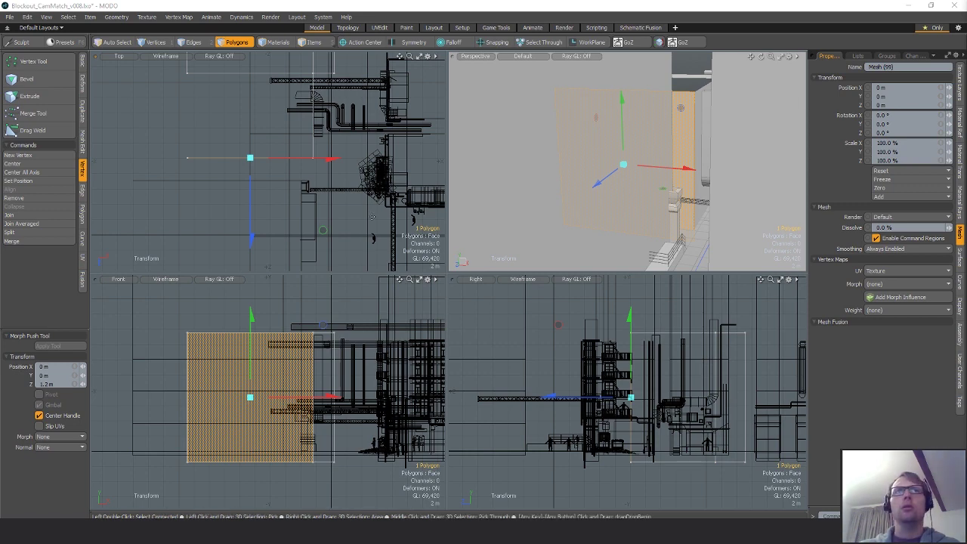
# - Try moving the wall's +Z end polygon out to 1.8 m in Z, and undo that move
pyautogui.keyDown('alt'); pyautogui.moveTo(359, 183); pyautogui.dragTo(337, 184); pyautogui.keyUp('alt')
pyautogui.scroll(1, 336, 183)
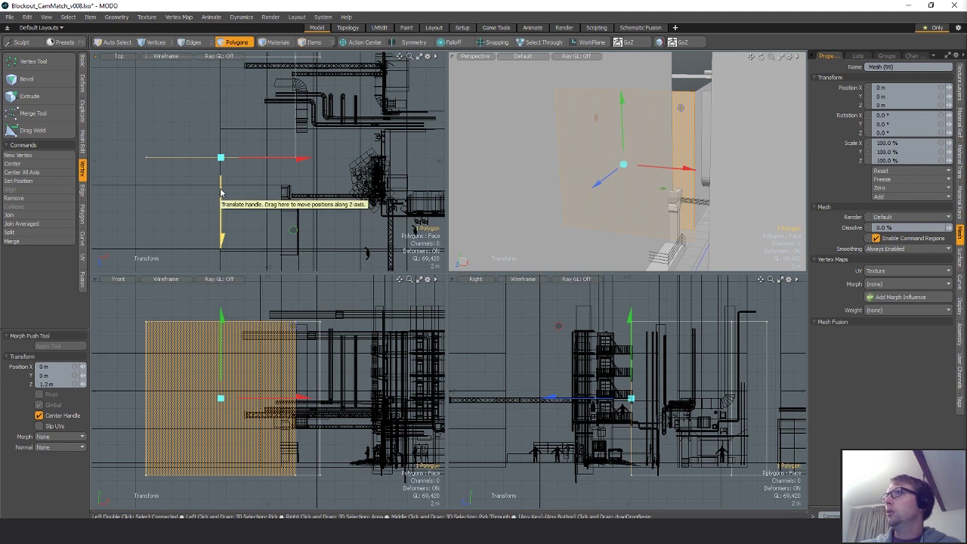
pyautogui.moveTo(222, 198); pyautogui.dragTo(221, 203)
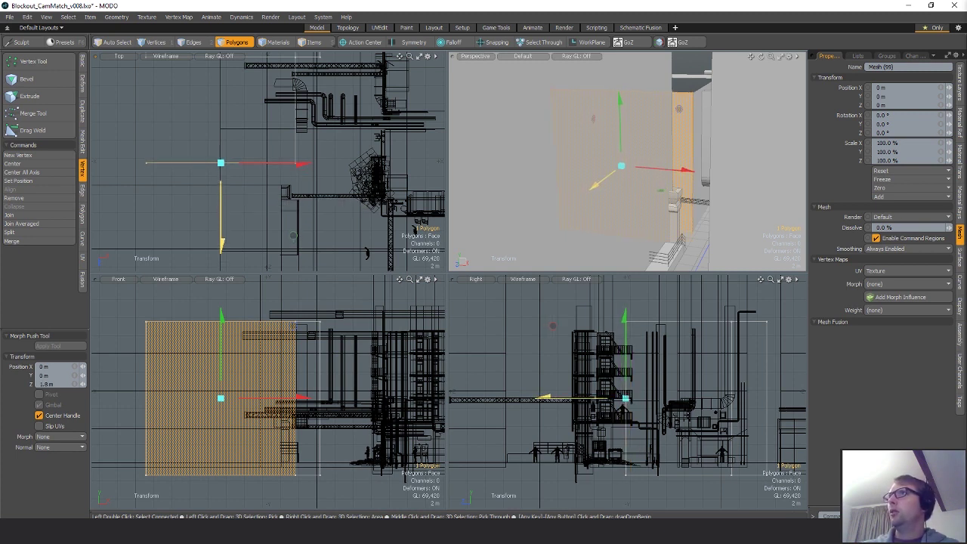
pyautogui.hotkey('ctrl', 'z')
pyautogui.keyDown('alt'); pyautogui.moveTo(664, 174); pyautogui.dragTo(475, 156); pyautogui.keyUp('alt')
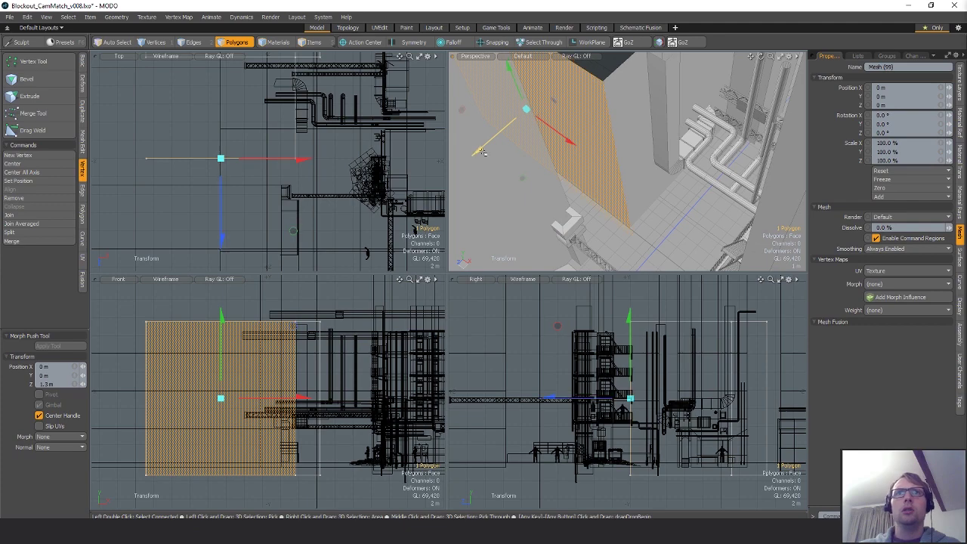
# - Clear the selection, select the wall block's polygons, and add one horizontal loop slice around it
pyautogui.press('q')
pyautogui.click(716, 204)
pyautogui.keyDown('alt'); pyautogui.moveTo(714, 204); pyautogui.dragTo(635, 154); pyautogui.keyUp('alt')
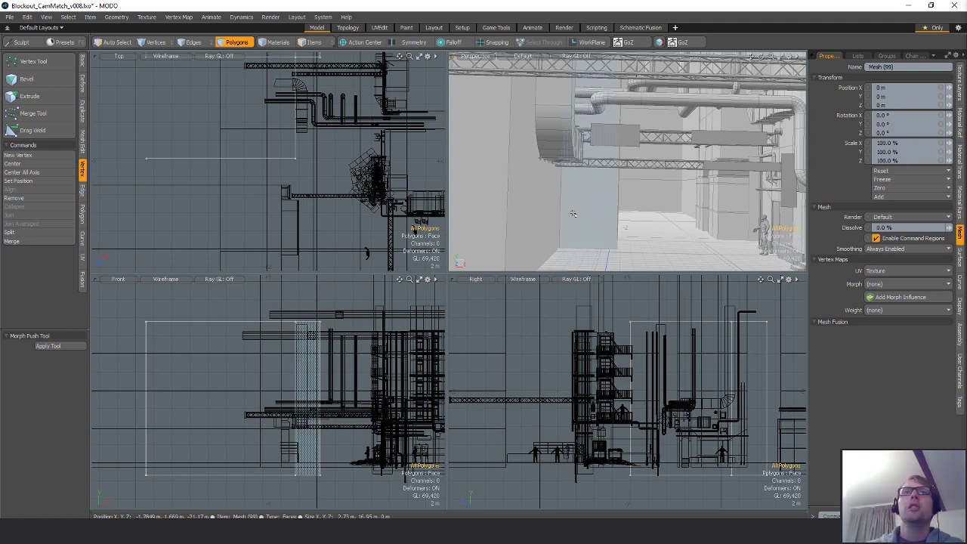
pyautogui.keyDown('alt'); pyautogui.moveTo(619, 153); pyautogui.dragTo(638, 178); pyautogui.keyUp('alt')
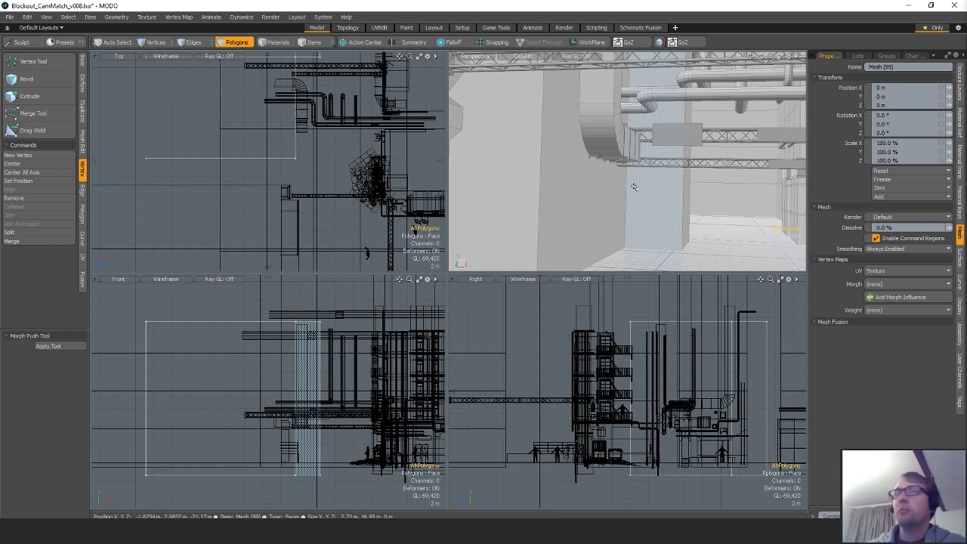
pyautogui.click(524, 164)
pyautogui.hotkey('alt', 'c')
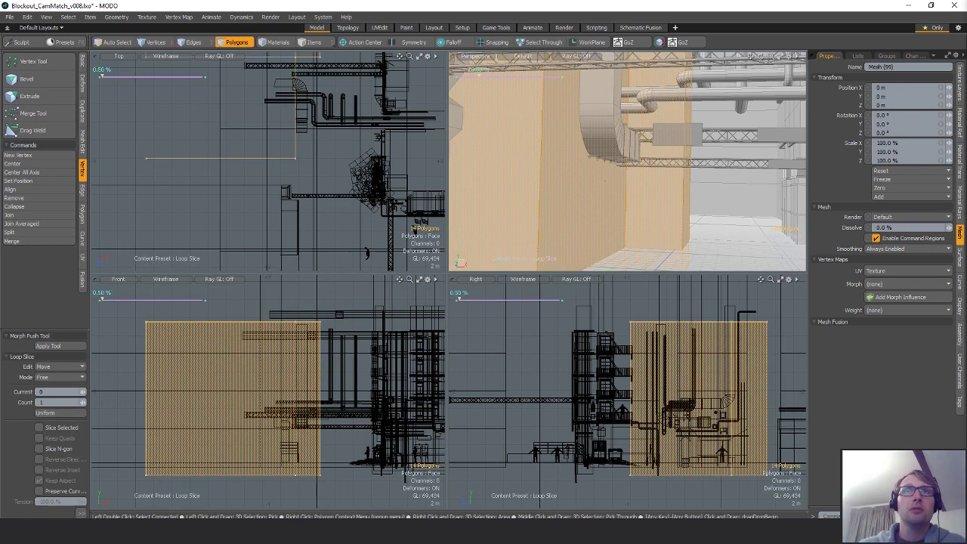
pyautogui.moveTo(604, 182); pyautogui.dragTo(617, 187)
pyautogui.press('space')
pyautogui.press('Escape')
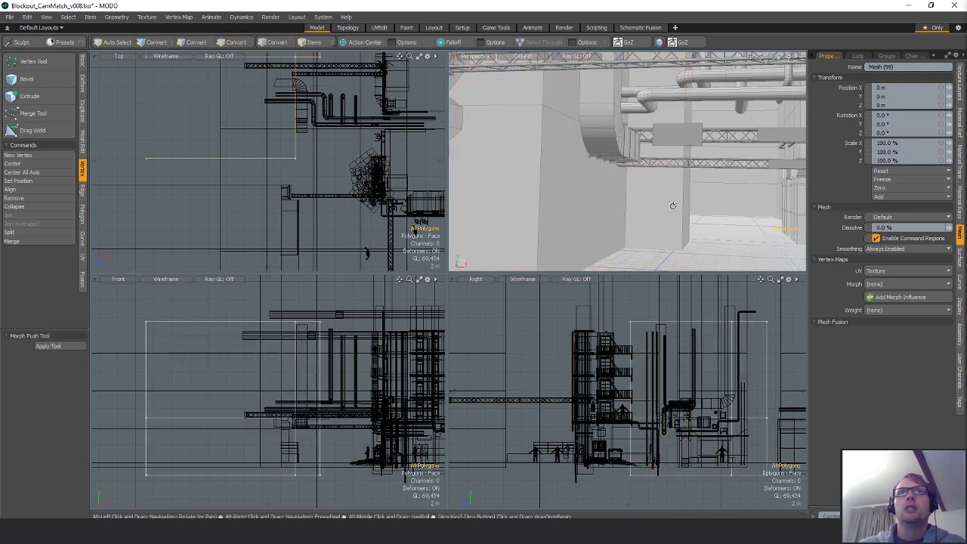
# - Select the stepped pipe mesh running high above the street trusses and delete its polygons
pyautogui.keyDown('alt'); pyautogui.moveTo(673, 205); pyautogui.dragTo(604, 180); pyautogui.keyUp('alt')
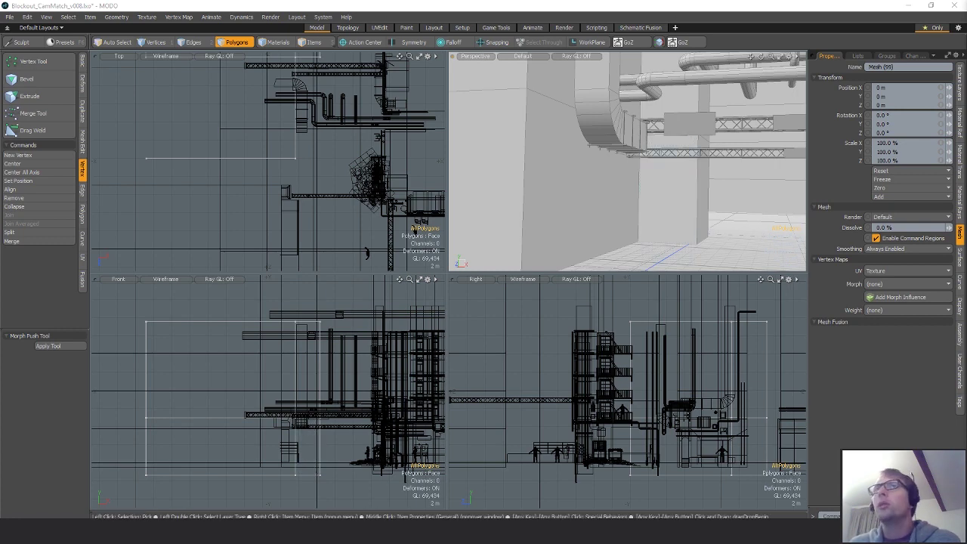
pyautogui.keyDown('alt'); pyautogui.moveTo(589, 189); pyautogui.dragTo(712, 186); pyautogui.keyUp('alt')
pyautogui.keyDown('alt'); pyautogui.keyDown('shift'); pyautogui.moveTo(626, 162); pyautogui.dragTo(642, 178); pyautogui.keyUp('shift'); pyautogui.keyUp('alt')
pyautogui.keyDown('alt'); pyautogui.keyDown('shift'); pyautogui.moveTo(642, 178); pyautogui.dragTo(607, 100); pyautogui.keyUp('shift'); pyautogui.keyUp('alt')
pyautogui.press('space')
pyautogui.press('5')
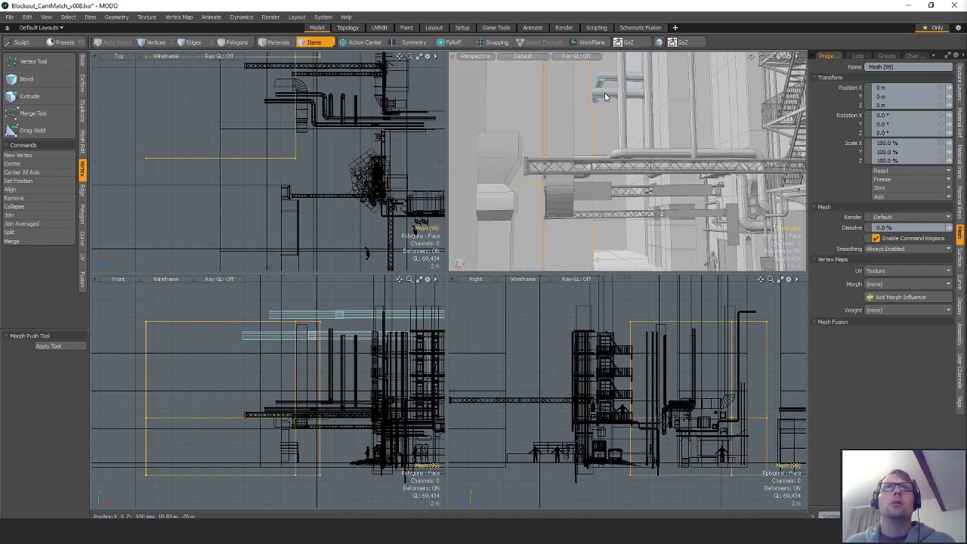
pyautogui.click(604, 96)
pyautogui.press('3')
pyautogui.moveTo(294, 370); pyautogui.dragTo(633, 430, button='right')
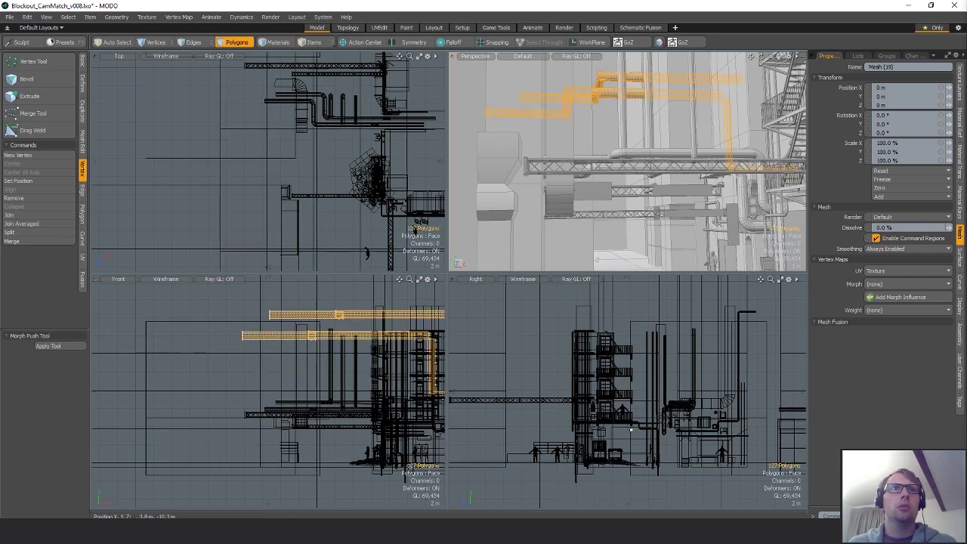
pyautogui.keyDown('alt'); pyautogui.moveTo(420, 426); pyautogui.dragTo(277, 429); pyautogui.keyUp('alt')
pyautogui.moveTo(329, 438); pyautogui.dragTo(90, 309, button='right')
pyautogui.moveTo(377, 344)
pyautogui.keyDown('ctrl'); pyautogui.keyDown('alt'); pyautogui.mouseDown()
pyautogui.moveTo(321, 341)
pyautogui.moveTo(333, 367)
pyautogui.mouseUp(); pyautogui.keyUp('alt'); pyautogui.keyUp('ctrl')
pyautogui.moveTo(334, 367); pyautogui.dragTo(213, 323, button='right')
pyautogui.press('Delete')
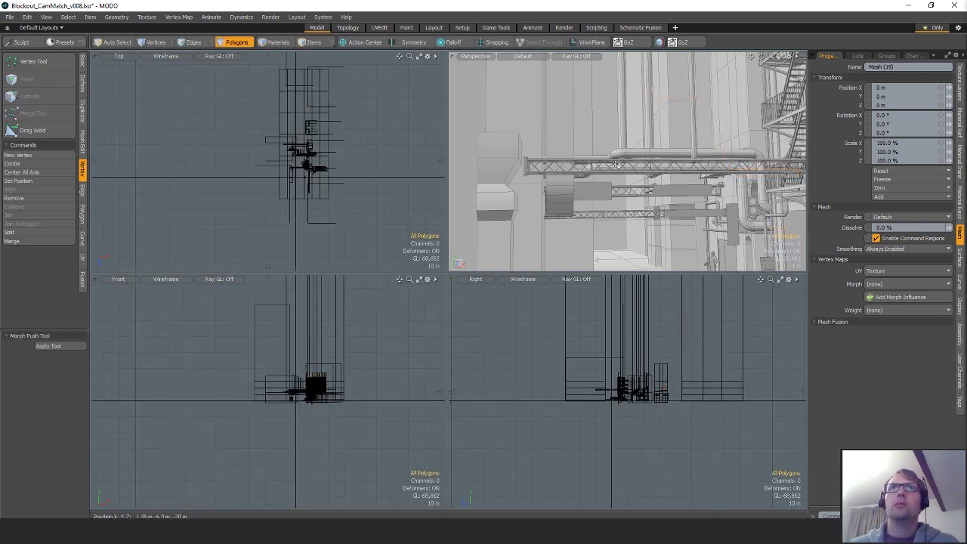
# - Select the closed dumpster beside the rubble, copy its polygons, and paste them into a new mesh item
pyautogui.keyDown('alt'); pyautogui.moveTo(596, 163); pyautogui.dragTo(627, 161); pyautogui.keyUp('alt')
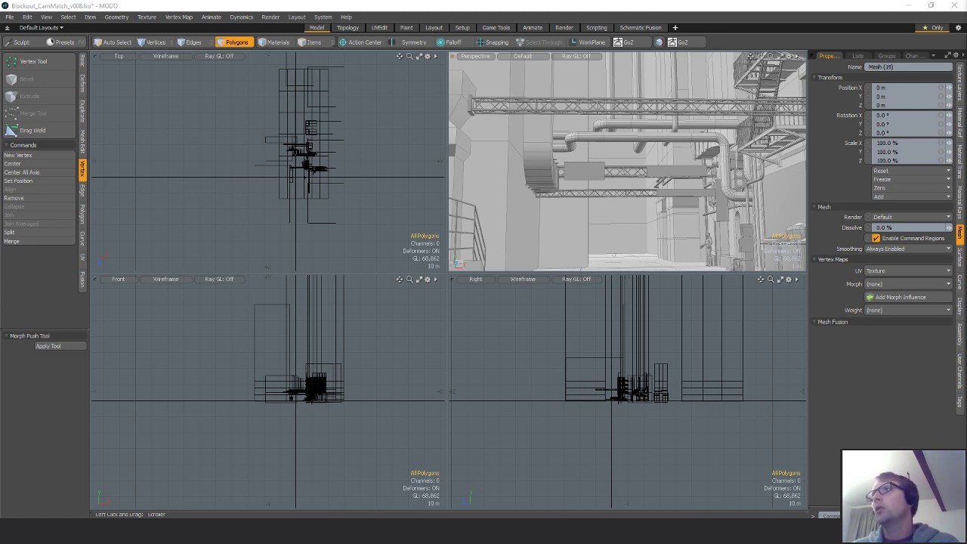
pyautogui.keyDown('alt'); pyautogui.moveTo(585, 163); pyautogui.dragTo(627, 210); pyautogui.keyUp('alt')
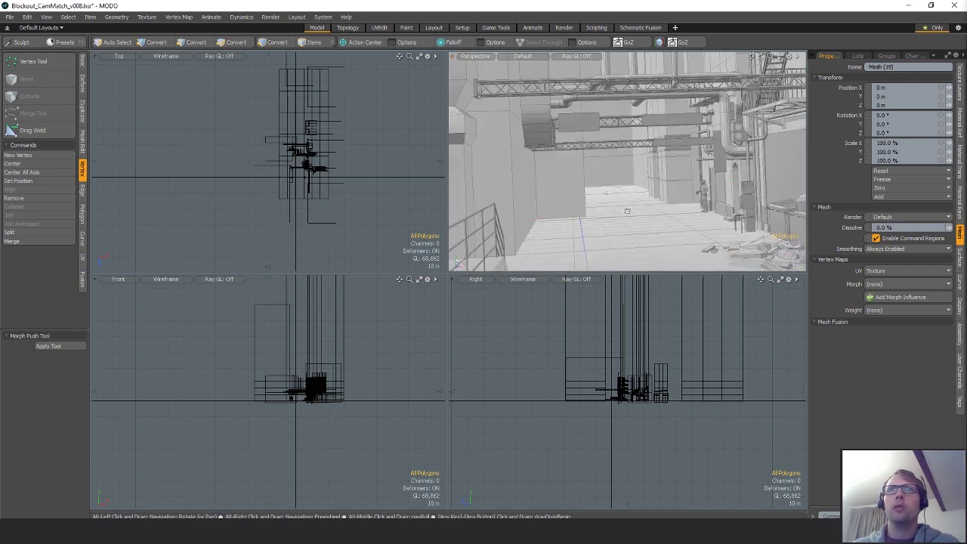
pyautogui.keyDown('alt'); pyautogui.moveTo(698, 216); pyautogui.dragTo(686, 203); pyautogui.keyUp('alt')
pyautogui.press('5')
pyautogui.click(727, 189)
pyautogui.press('3')
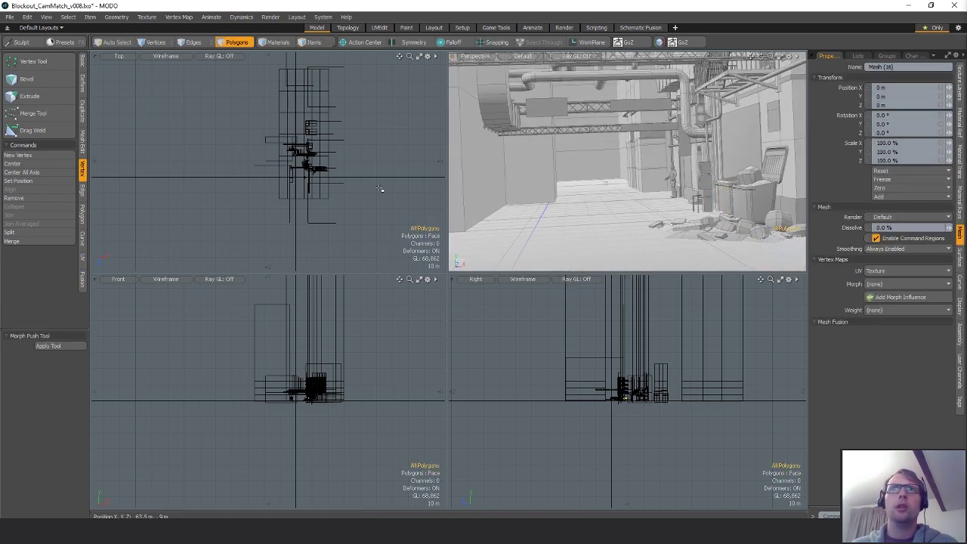
pyautogui.keyDown('alt'); pyautogui.moveTo(353, 148); pyautogui.dragTo(350, 140); pyautogui.keyUp('alt')
pyautogui.hotkey('shift', 'a')
pyautogui.moveTo(429, 78); pyautogui.dragTo(425, 67, button='right')
pyautogui.scroll(-5, 351, 124)
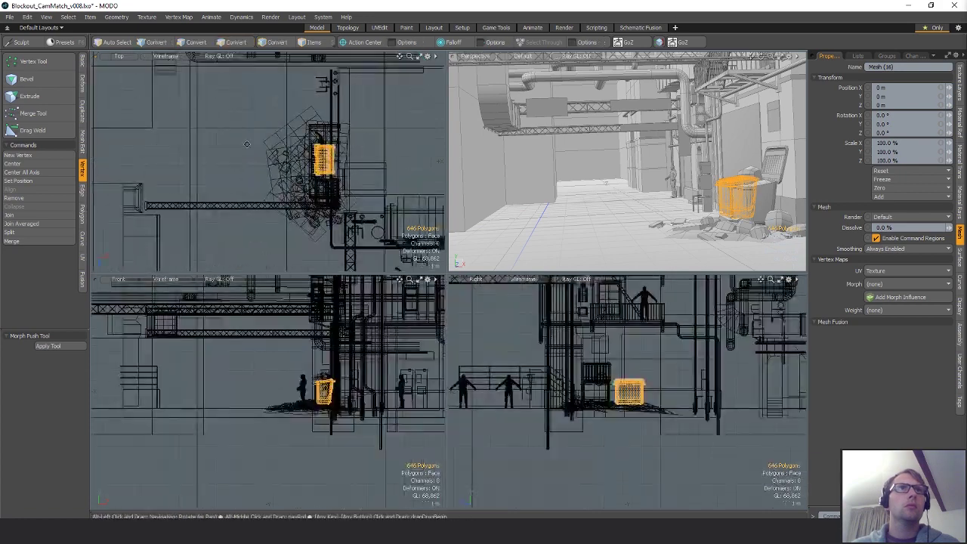
pyautogui.keyDown('alt'); pyautogui.moveTo(356, 111); pyautogui.dragTo(383, 134); pyautogui.keyUp('alt')
pyautogui.hotkey('ctrl', 'c')
pyautogui.press('n')
pyautogui.hotkey('ctrl', 'v')
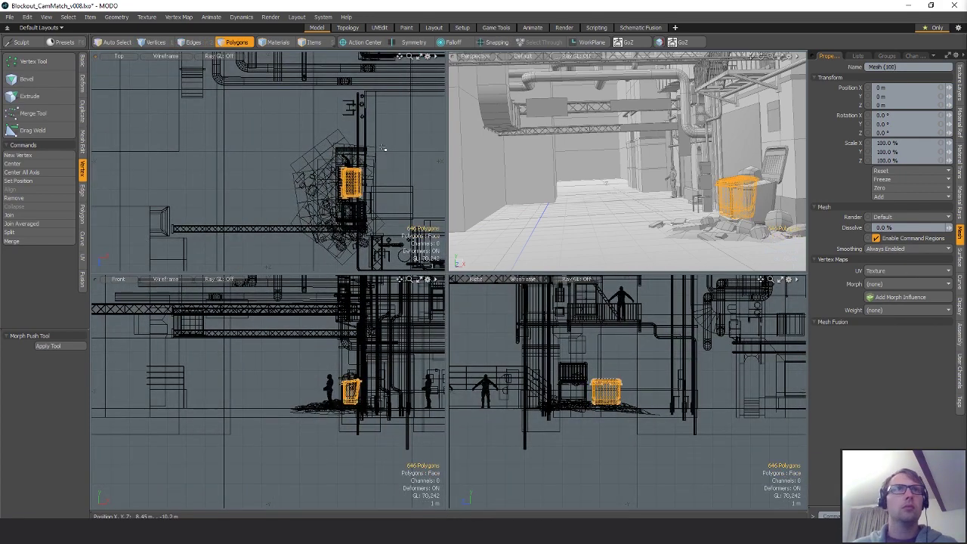
# - Move the dumpster copy out into the street and rotate it about a quarter turn around the vertical axis
pyautogui.press('w')
pyautogui.moveTo(392, 170); pyautogui.dragTo(362, 161)
pyautogui.press('e')
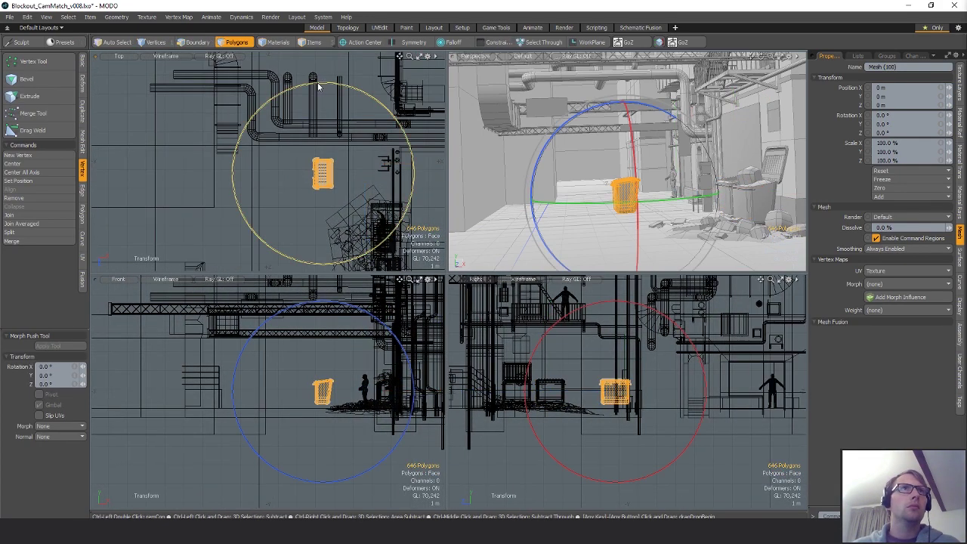
pyautogui.keyDown('ctrl'); pyautogui.moveTo(323, 83); pyautogui.dragTo(242, 174); pyautogui.keyUp('ctrl')
pyautogui.moveTo(350, 120)
pyautogui.keyDown('alt'); pyautogui.mouseDown()
pyautogui.moveTo(382, 189)
pyautogui.moveTo(335, 109)
pyautogui.mouseUp(); pyautogui.keyUp('alt')
# - Move the dumpster copy -500 mm in X and -4.7 m in Z, farther down the street
pyautogui.press('w')
pyautogui.press('space')
pyautogui.click(355, 193)
pyautogui.keyDown('alt'); pyautogui.moveTo(358, 198); pyautogui.dragTo(364, 156); pyautogui.keyUp('alt')
pyautogui.press('w')
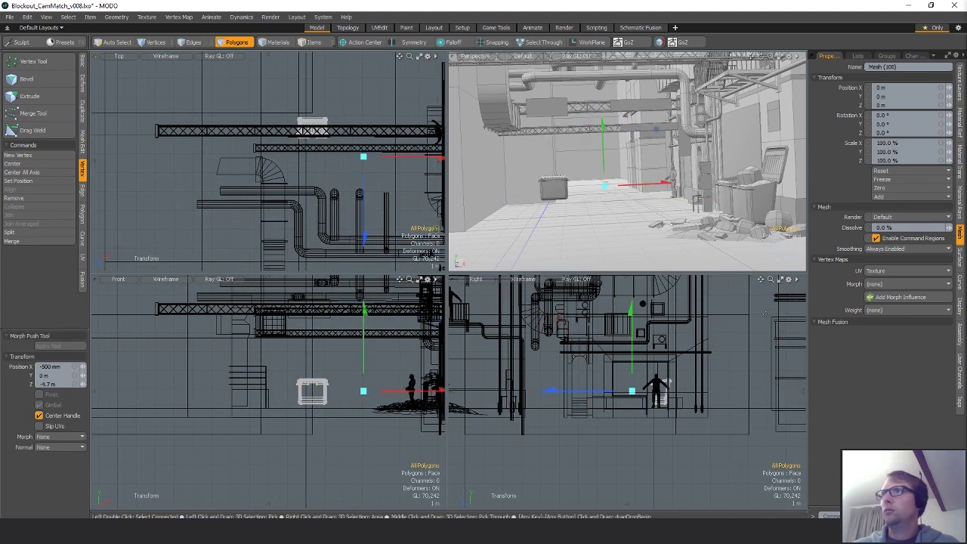
# - Shift the dumpster copy -10 mm in X and lower it 100 mm in Y toward the ground
pyautogui.scroll(4, 337, 400)
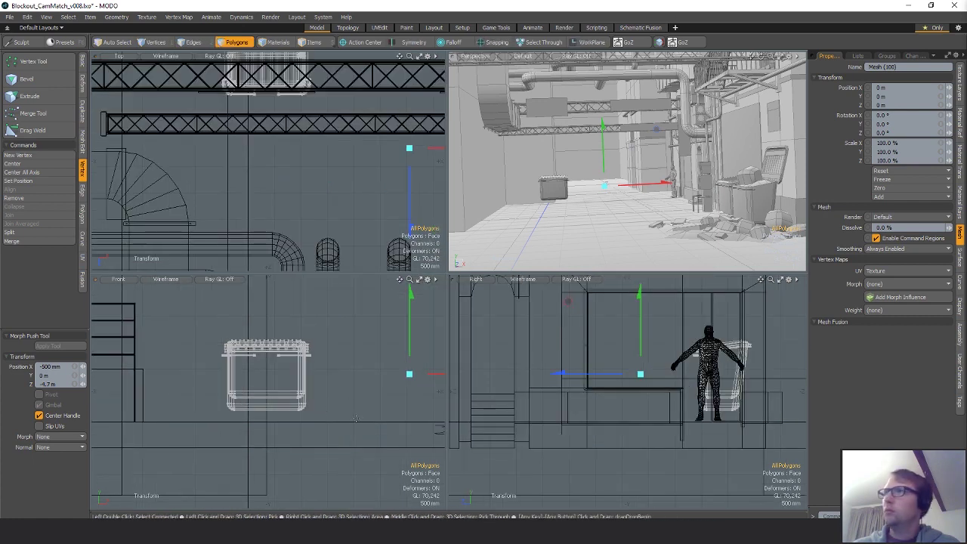
pyautogui.keyDown('alt'); pyautogui.moveTo(323, 417); pyautogui.dragTo(363, 408); pyautogui.keyUp('alt')
pyautogui.scroll(2, 352, 408)
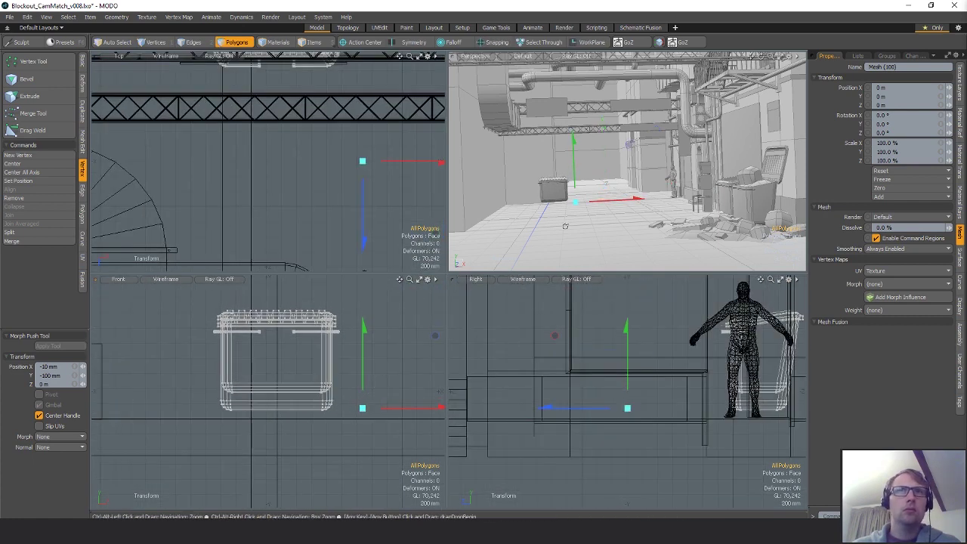
pyautogui.hotkey('shift', 'a')
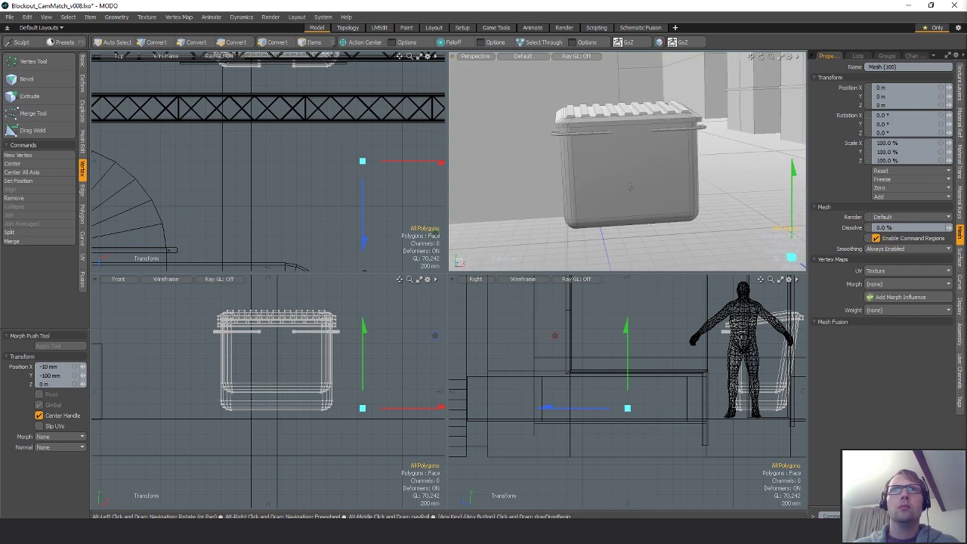
pyautogui.keyDown('alt'); pyautogui.moveTo(630, 187); pyautogui.dragTo(602, 174); pyautogui.keyUp('alt')
pyautogui.click(681, 169)
pyautogui.hotkey('ctrl', 'z')
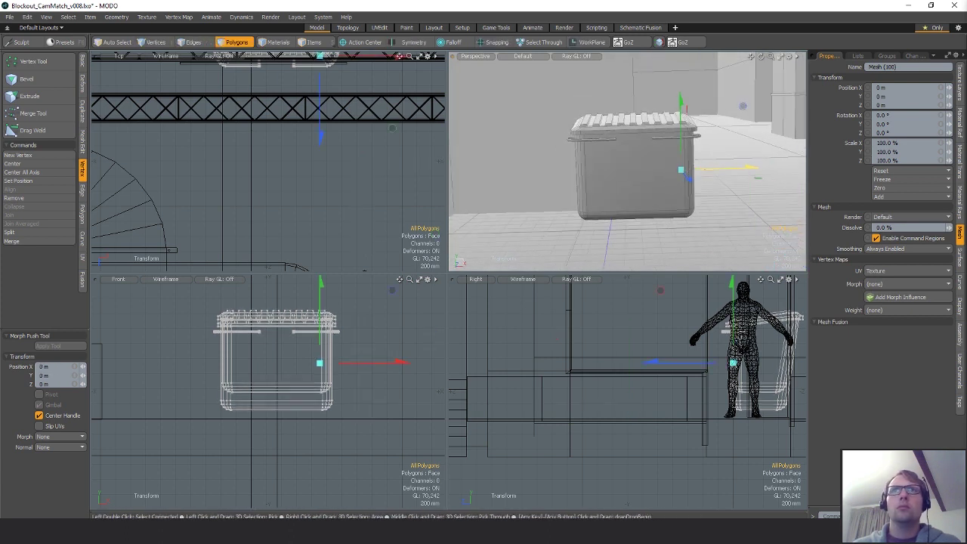
# - Slide the dumpster copy about 420 mm in negative X toward the wall and fine-tune its distance
pyautogui.moveTo(399, 363); pyautogui.dragTo(387, 362)
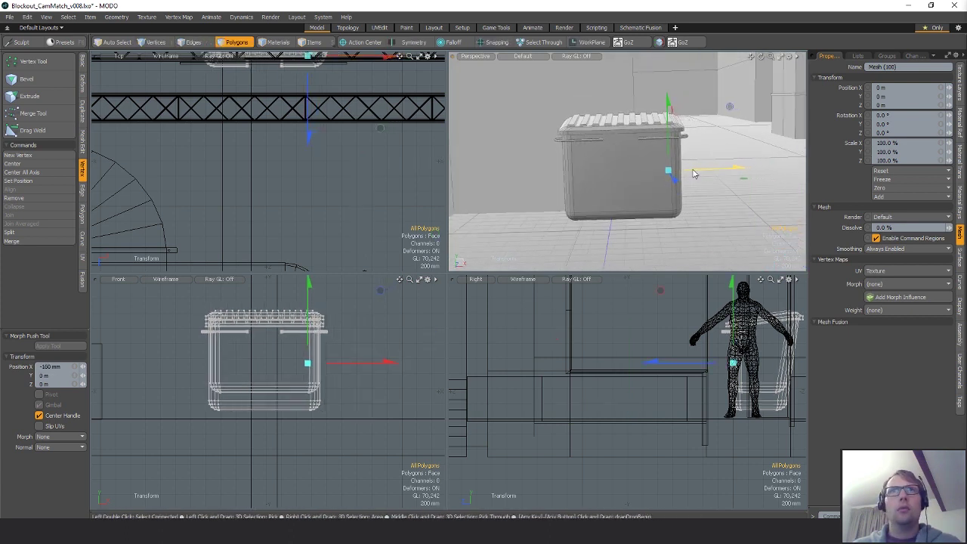
pyautogui.scroll(-5, 697, 173)
pyautogui.keyDown('alt'); pyautogui.moveTo(650, 173); pyautogui.dragTo(708, 190); pyautogui.keyUp('alt')
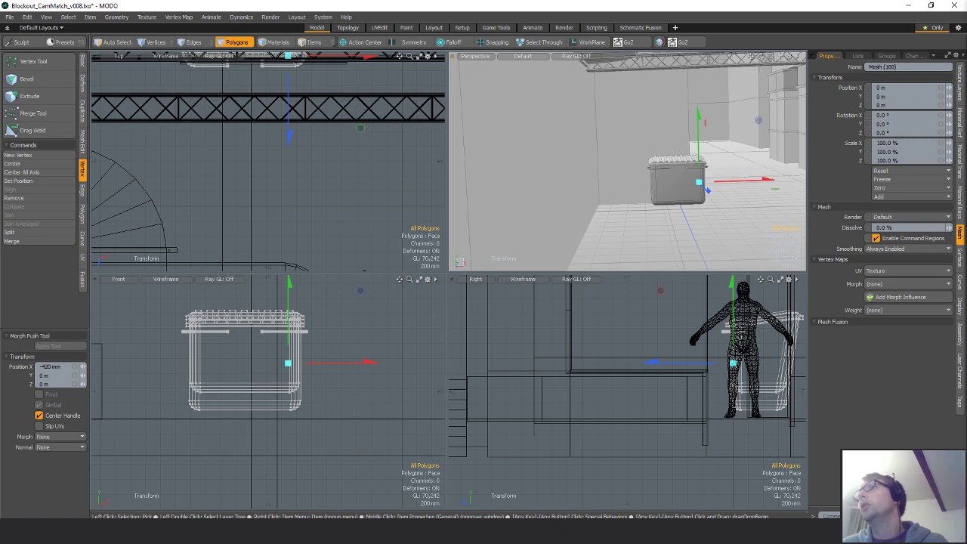
pyautogui.keyDown('alt'); pyautogui.moveTo(689, 227); pyautogui.dragTo(655, 225); pyautogui.keyUp('alt')
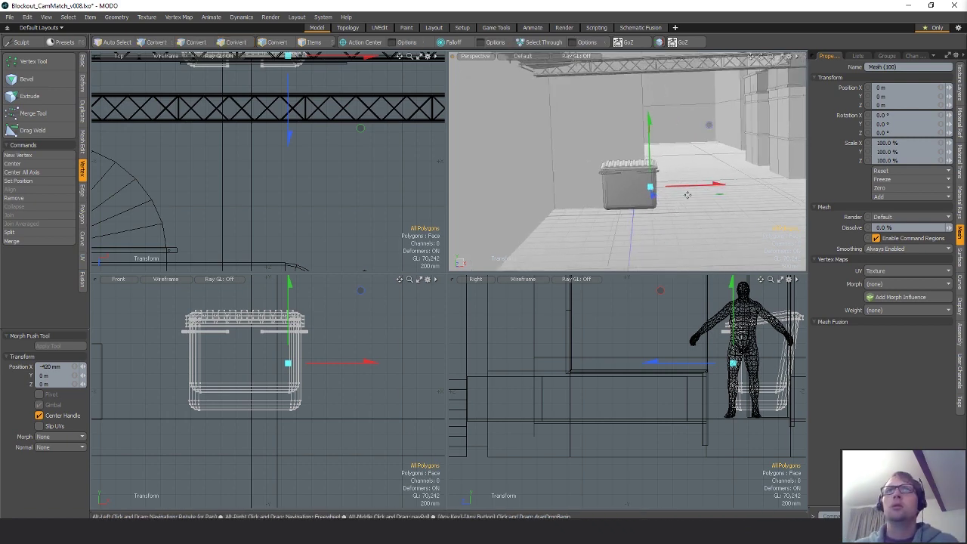
pyautogui.moveTo(678, 186); pyautogui.dragTo(684, 186)
pyautogui.scroll(-3, 642, 219)
pyautogui.keyDown('alt'); pyautogui.moveTo(642, 219); pyautogui.dragTo(649, 197); pyautogui.keyUp('alt')
pyautogui.press('q')
# - Select the 18 vertices of the wall mesh's far section behind the dumpster copy and move them -650 mm in Z
pyautogui.keyDown('alt'); pyautogui.keyDown('shift'); pyautogui.moveTo(306, 83); pyautogui.dragTo(325, 226); pyautogui.keyUp('shift'); pyautogui.keyUp('alt')
pyautogui.scroll(-1, 327, 181)
pyautogui.keyDown('alt'); pyautogui.keyDown('shift'); pyautogui.moveTo(327, 181); pyautogui.dragTo(395, 225); pyautogui.keyUp('shift'); pyautogui.keyUp('alt')
pyautogui.press('1')
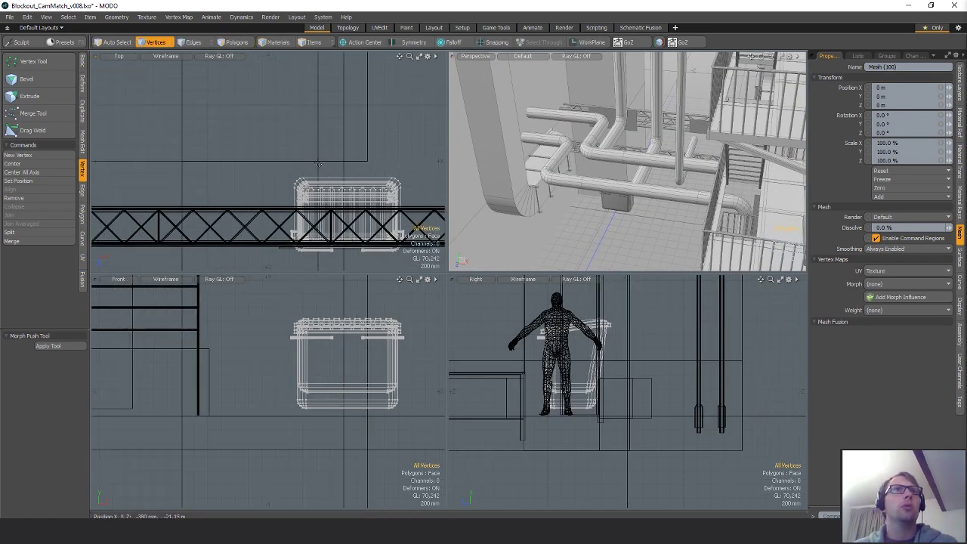
pyautogui.press('5')
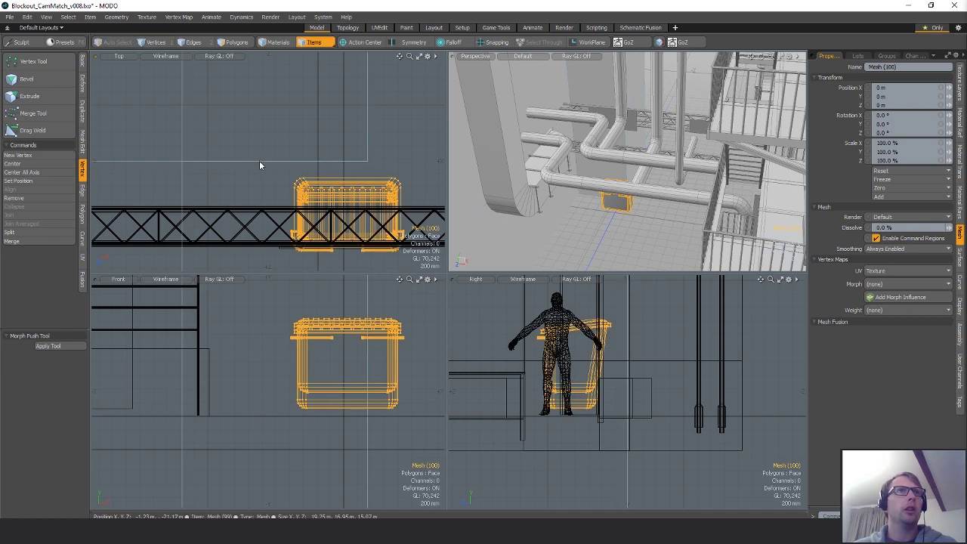
pyautogui.click(260, 161)
pyautogui.scroll(-5, 294, 176)
pyautogui.press('1')
pyautogui.keyDown('alt'); pyautogui.keyDown('shift'); pyautogui.moveTo(255, 192); pyautogui.dragTo(318, 193); pyautogui.keyUp('shift'); pyautogui.keyUp('alt')
pyautogui.scroll(-5, 309, 194)
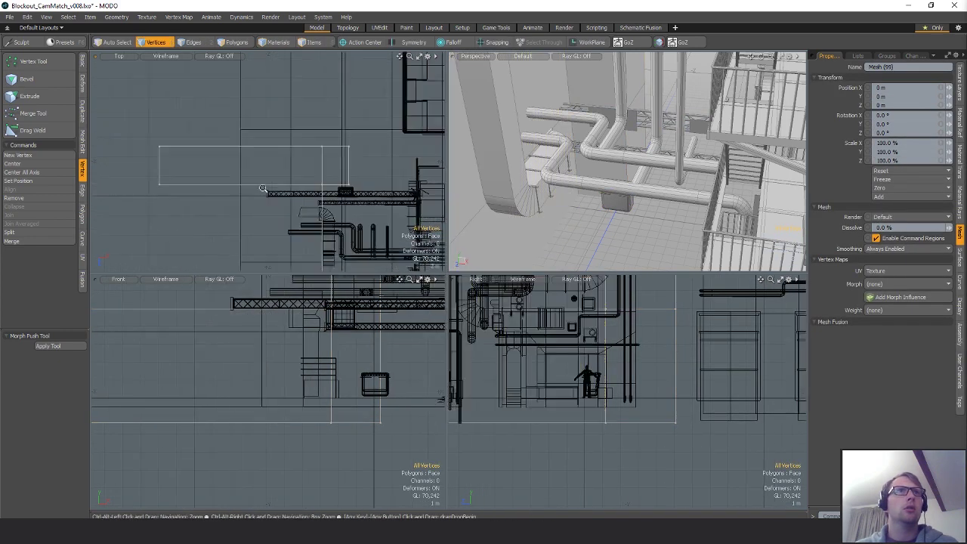
pyautogui.moveTo(325, 207); pyautogui.dragTo(332, 203, button='right')
pyautogui.scroll(3, 281, 190)
pyautogui.press('w')
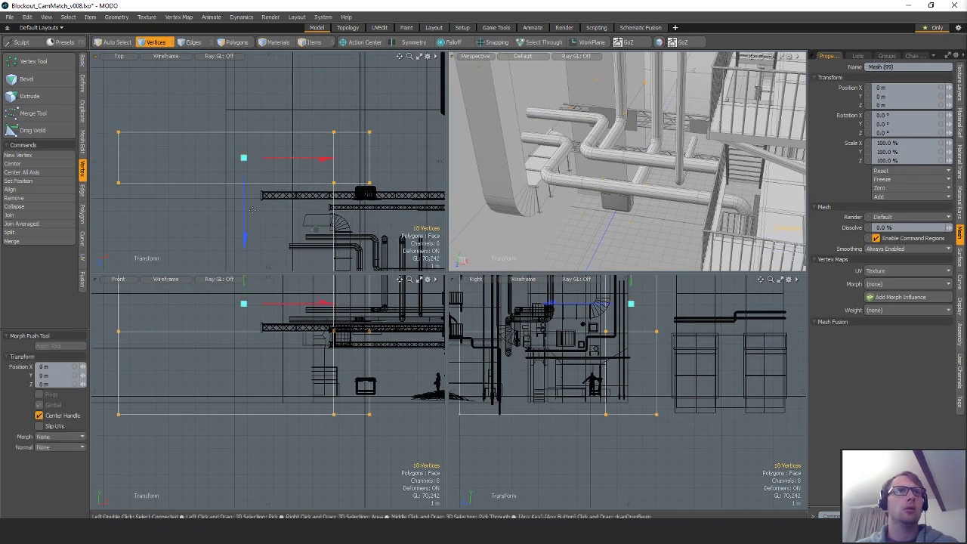
pyautogui.moveTo(245, 217); pyautogui.dragTo(246, 207)
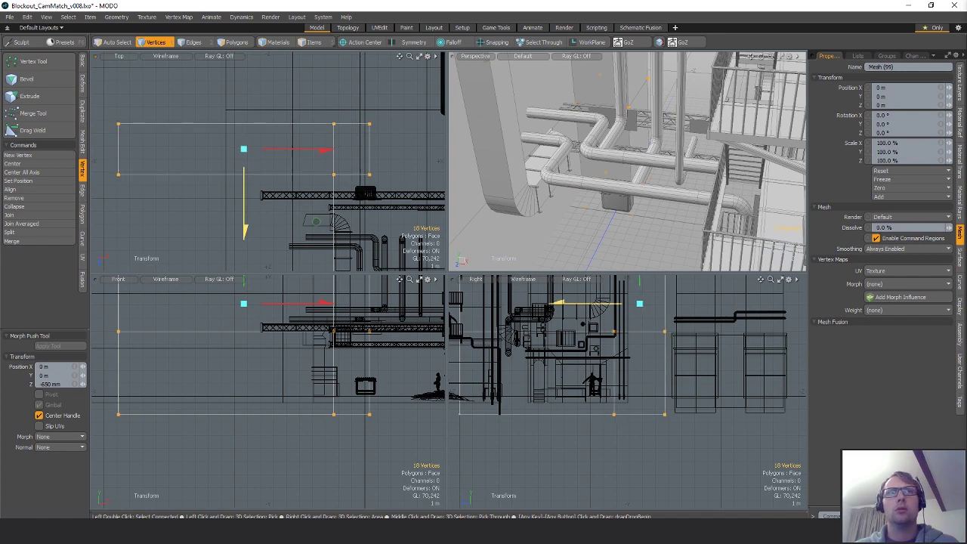
pyautogui.press('space')
# - Delete the two cap polygons of the wall's far section and the two polygons at its outer -X end
pyautogui.press('space')
pyautogui.press('space')
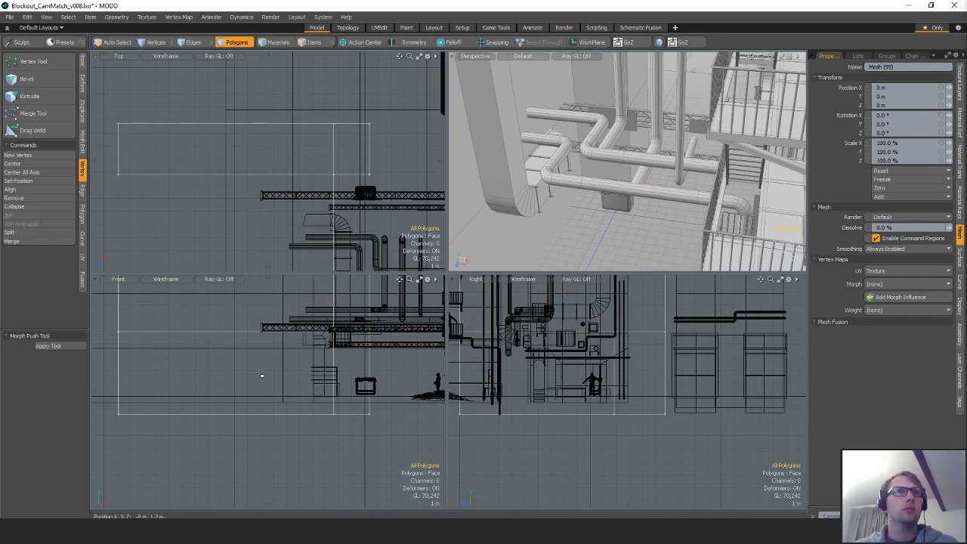
pyautogui.scroll(-8, 386, 415)
pyautogui.keyDown('alt'); pyautogui.moveTo(347, 398); pyautogui.dragTo(347, 416); pyautogui.keyUp('alt')
pyautogui.moveTo(347, 417)
pyautogui.mouseDown(button='right')
pyautogui.moveTo(444, 375)
pyautogui.moveTo(423, 393)
pyautogui.mouseUp(button='right')
pyautogui.keyDown('alt'); pyautogui.moveTo(334, 402); pyautogui.dragTo(308, 386); pyautogui.keyUp('alt')
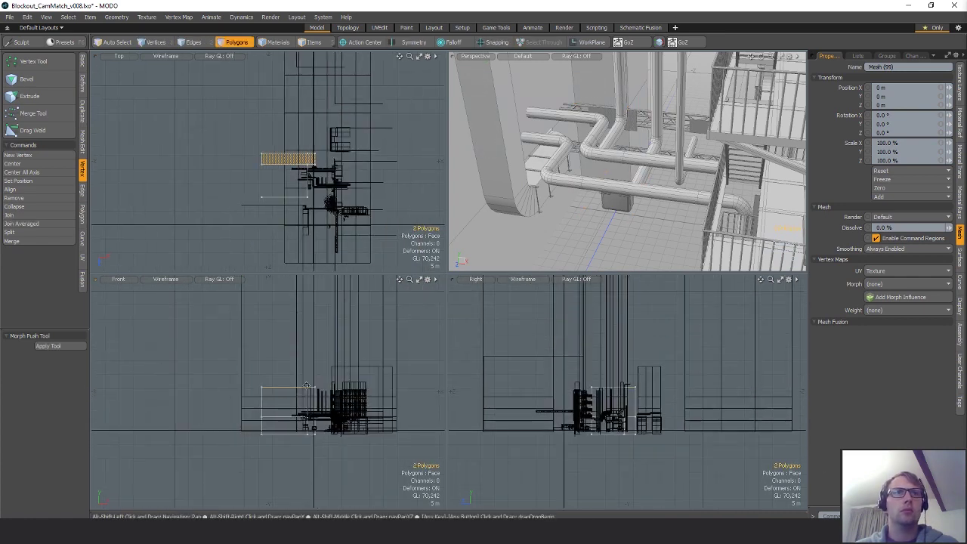
pyautogui.press('Delete')
pyautogui.moveTo(285, 139); pyautogui.dragTo(249, 175, button='right')
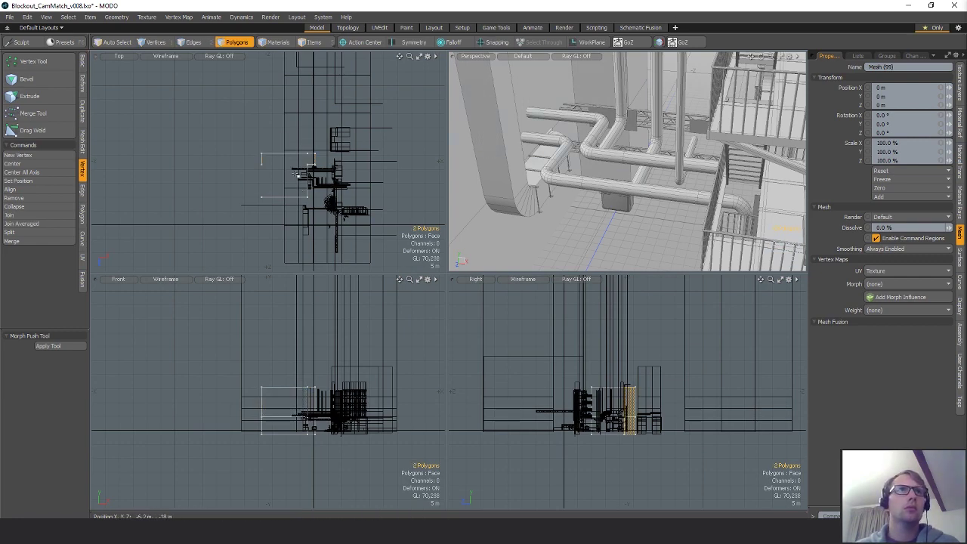
pyautogui.press('Delete')
# - Select the redundant dividing edges on the far side of the wall mesh and delete them
pyautogui.scroll(6, 315, 158)
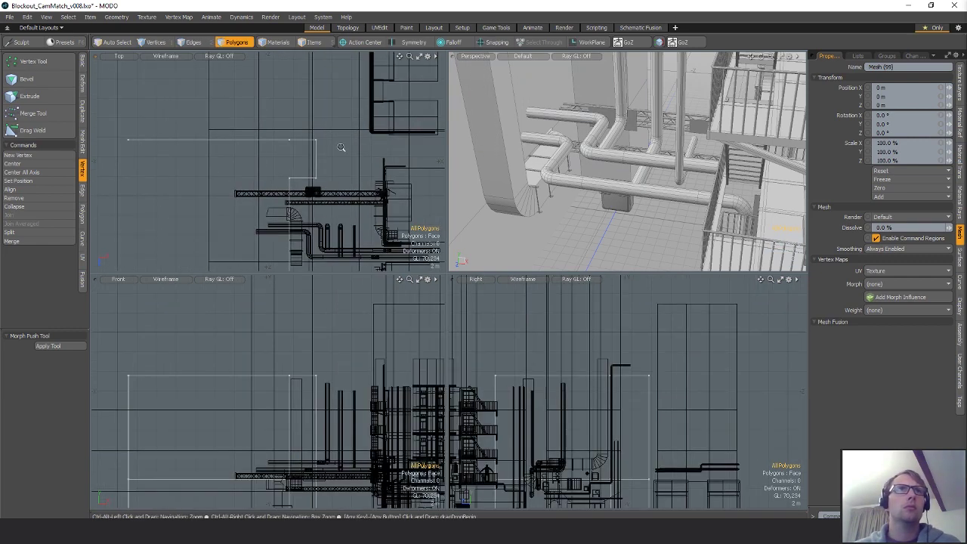
pyautogui.press('space')
pyautogui.press('space')
pyautogui.moveTo(299, 125); pyautogui.dragTo(309, 154, button='right')
pyautogui.press('Delete')
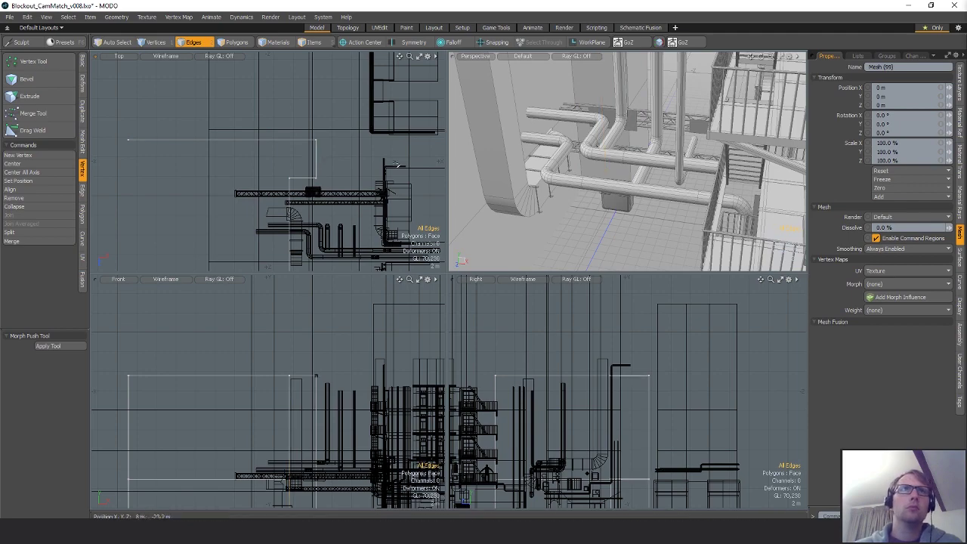
# - Duplicate the rectangular panel on the wall behind the dumpsters, move the copy to the opposite wall, and lower it 460 mm
pyautogui.keyDown('alt'); pyautogui.moveTo(585, 208); pyautogui.dragTo(726, 173); pyautogui.keyUp('alt')
pyautogui.doubleClick(727, 175)
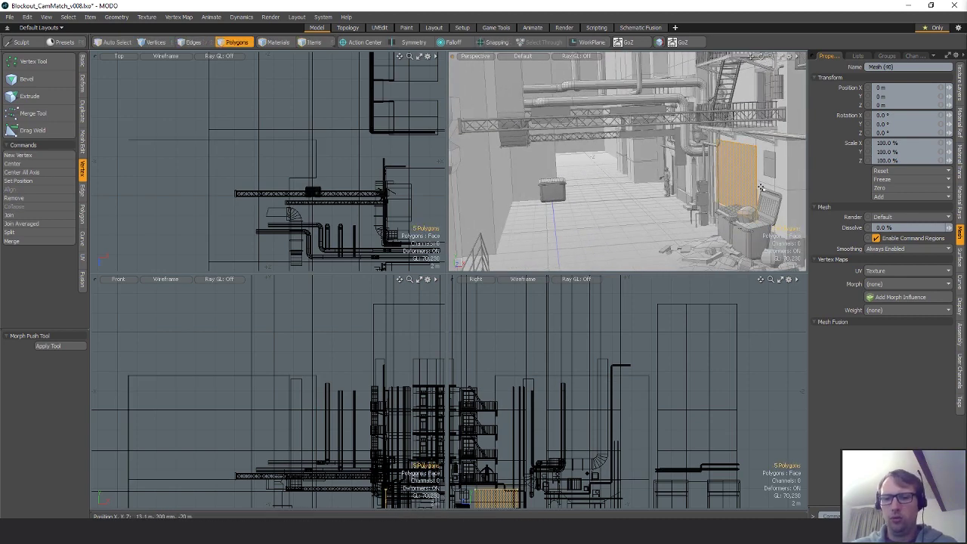
pyautogui.press('y')
pyautogui.moveTo(734, 177); pyautogui.dragTo(509, 171)
pyautogui.hotkey('shift', 'a')
pyautogui.keyDown('alt'); pyautogui.moveTo(522, 205); pyautogui.dragTo(607, 154); pyautogui.keyUp('alt')
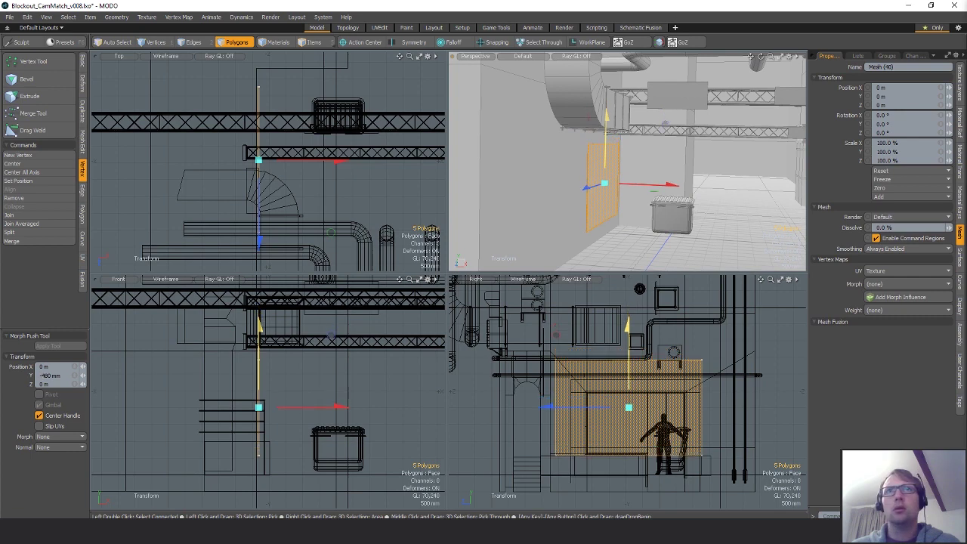
# - Reduce the panel copy's height, adjust its position on the wall, and scale it to 83.5% in Z
pyautogui.press('r')
pyautogui.moveTo(606, 112); pyautogui.dragTo(606, 126)
pyautogui.keyDown('alt'); pyautogui.moveTo(606, 127); pyautogui.dragTo(554, 171); pyautogui.keyUp('alt')
pyautogui.press('w')
pyautogui.press('r')
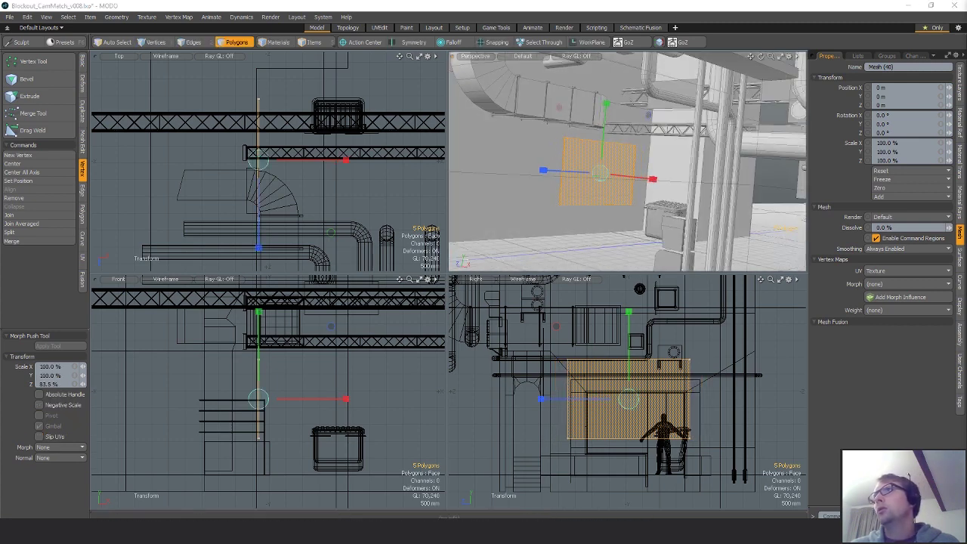
# - Reposition the panel copy along the wall and cut and paste its polygons back in place
pyautogui.keyDown('alt'); pyautogui.moveTo(708, 203); pyautogui.dragTo(657, 169); pyautogui.keyUp('alt')
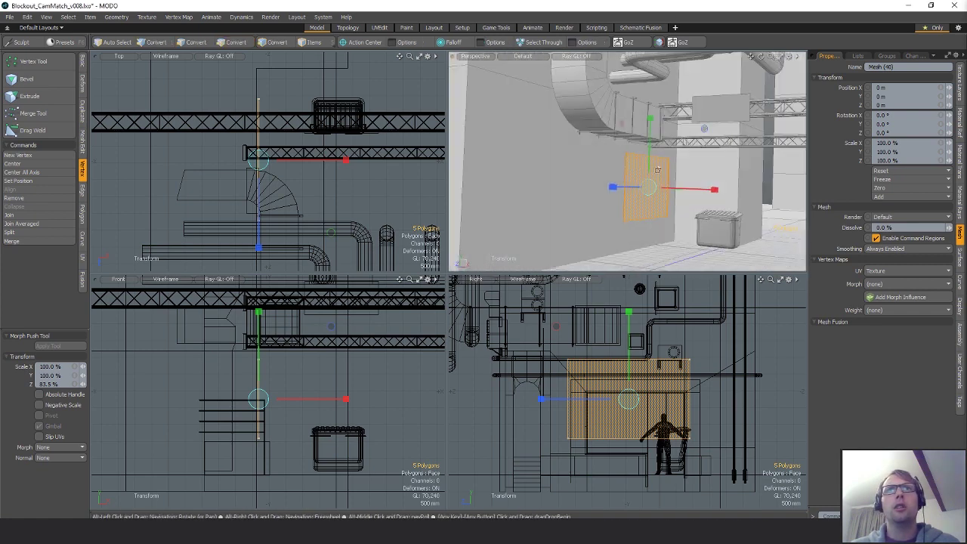
pyautogui.keyDown('alt'); pyautogui.moveTo(664, 135); pyautogui.dragTo(636, 128); pyautogui.keyUp('alt')
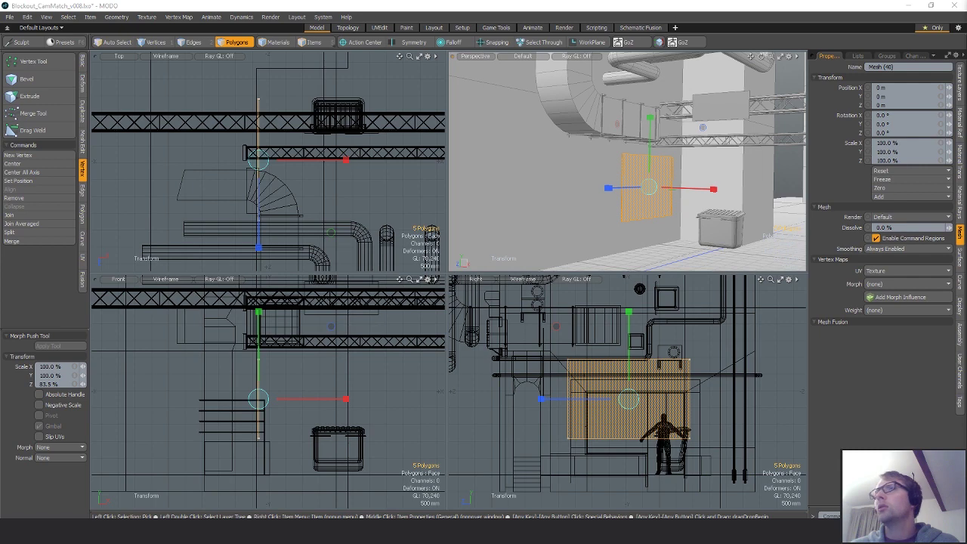
pyautogui.keyDown('alt'); pyautogui.moveTo(701, 182); pyautogui.dragTo(618, 189); pyautogui.keyUp('alt')
pyautogui.keyDown('alt'); pyautogui.moveTo(619, 189); pyautogui.dragTo(601, 196); pyautogui.keyUp('alt')
pyautogui.press('w')
pyautogui.press('q')
pyautogui.hotkey('ctrl', 'x')
pyautogui.hotkey('ctrl', 'v')
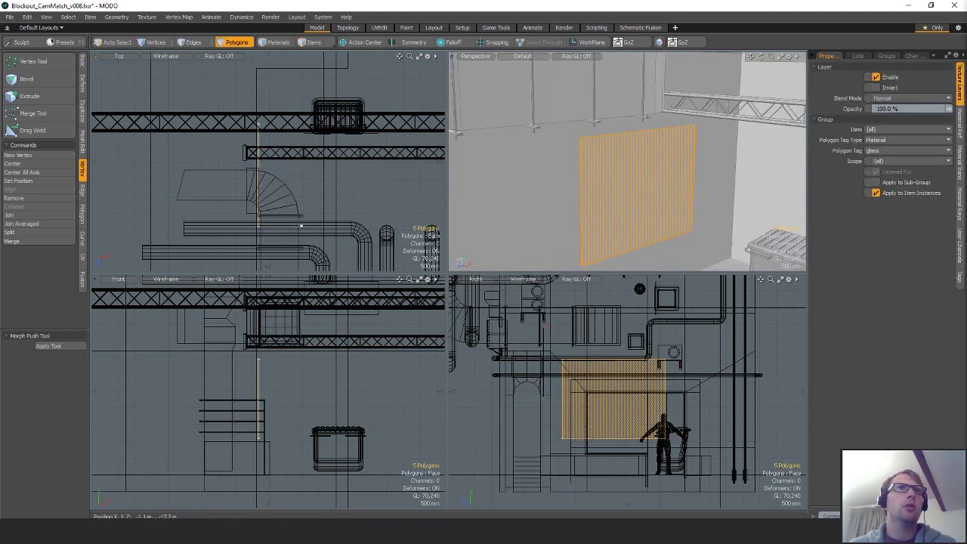
# - Select the connected polygons of the hanging support bracket at the end of the duct bend and delete them
pyautogui.click(300, 219)
pyautogui.press('2')
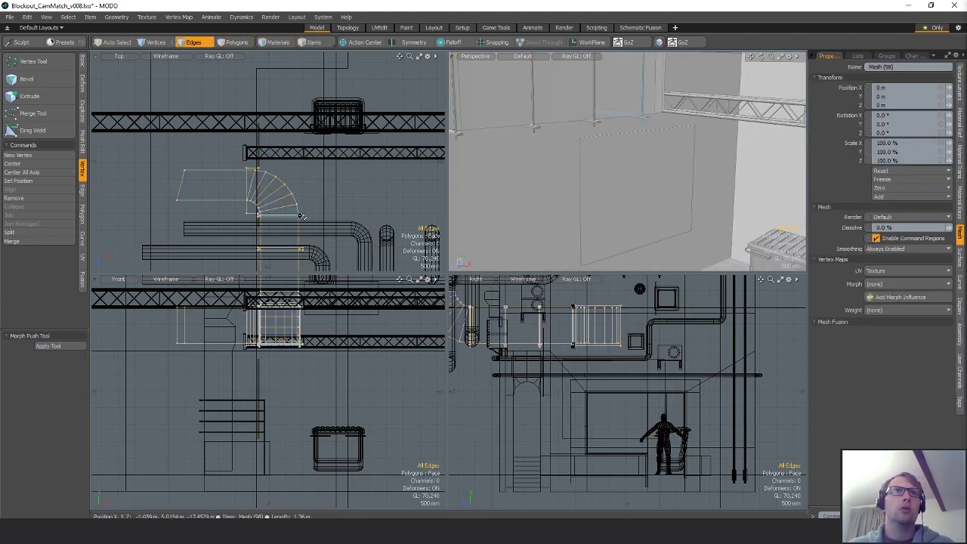
pyautogui.scroll(10, 303, 218)
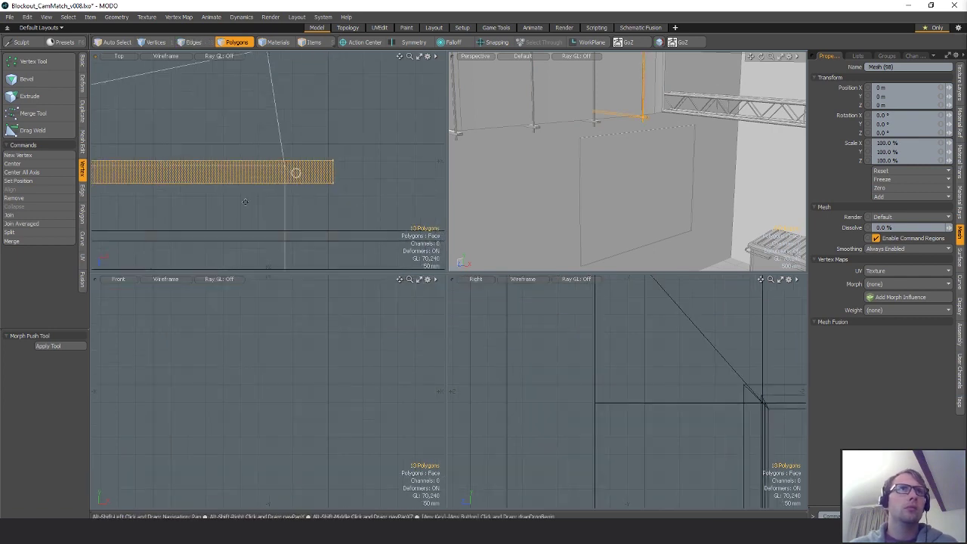
pyautogui.keyDown('alt'); pyautogui.keyDown('shift'); pyautogui.moveTo(246, 201); pyautogui.dragTo(253, 178); pyautogui.keyUp('shift'); pyautogui.keyUp('alt')
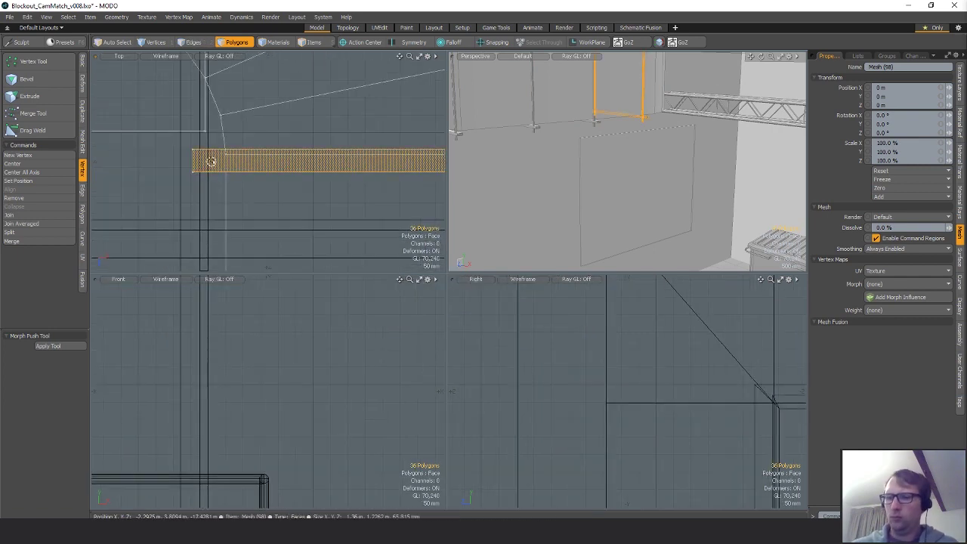
pyautogui.press('Delete')
# - Select the duct bend's vertices and move them 965 mm in Z along the wall
pyautogui.scroll(-10, 186, 146)
pyautogui.press('1')
pyautogui.keyDown('alt'); pyautogui.keyDown('shift'); pyautogui.moveTo(187, 159); pyautogui.dragTo(290, 159); pyautogui.keyUp('shift'); pyautogui.keyUp('alt')
pyautogui.moveTo(281, 168); pyautogui.dragTo(152, 166, button='right')
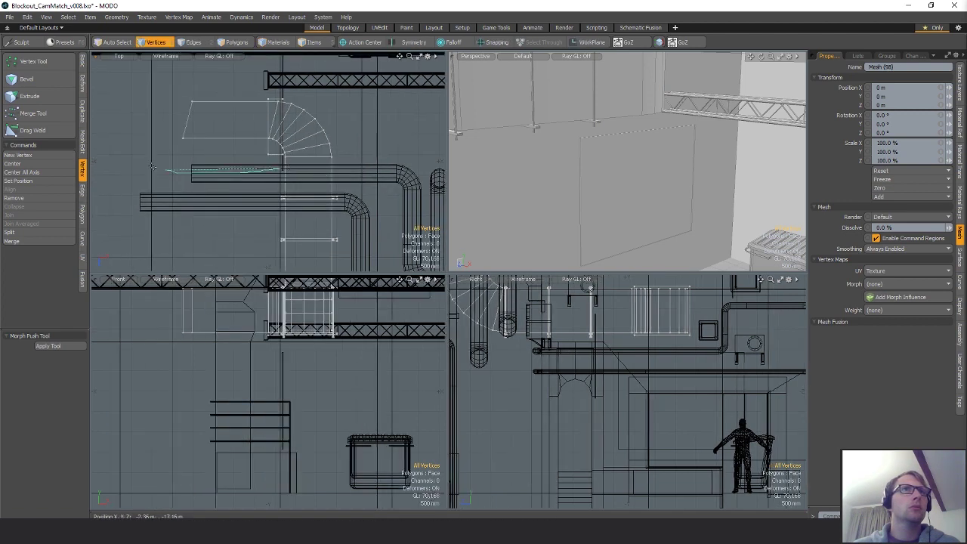
pyautogui.scroll(4, 310, 164)
pyautogui.press('w')
pyautogui.moveTo(180, 157); pyautogui.dragTo(180, 253)
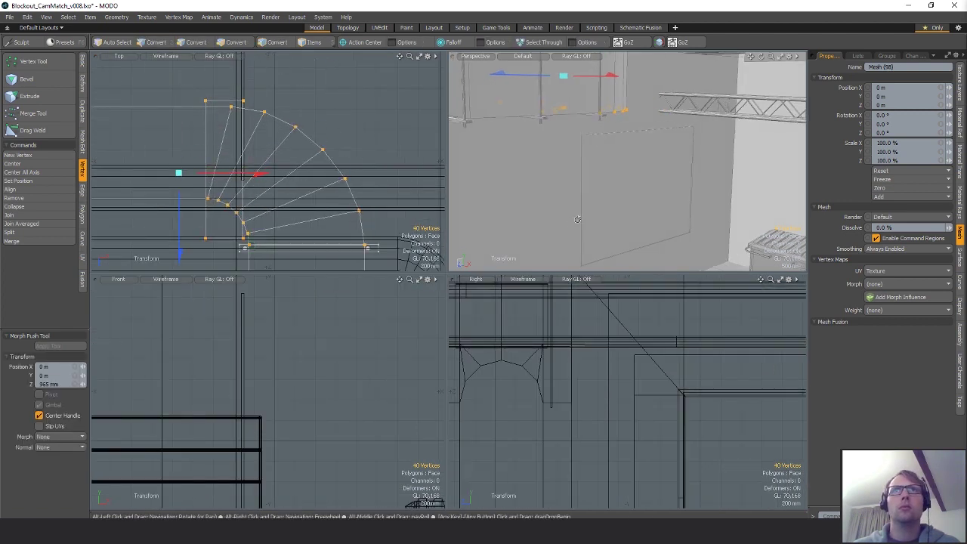
pyautogui.keyDown('alt'); pyautogui.moveTo(620, 178); pyautogui.dragTo(716, 158); pyautogui.keyUp('alt')
pyautogui.press('q')
pyautogui.click(649, 182)
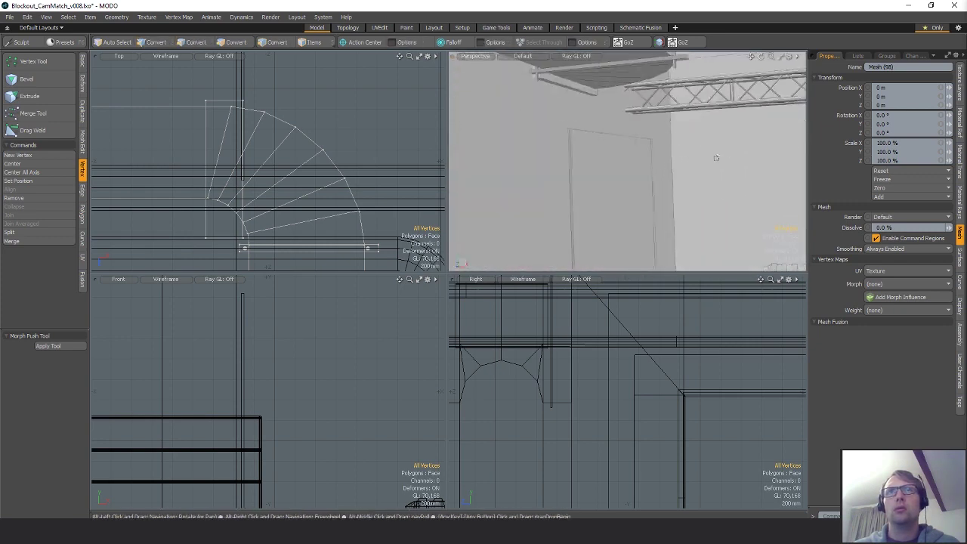
# - Select the edges of the panel outline on the wall mesh and fill them with a new polygon
pyautogui.press('5')
pyautogui.click(571, 150)
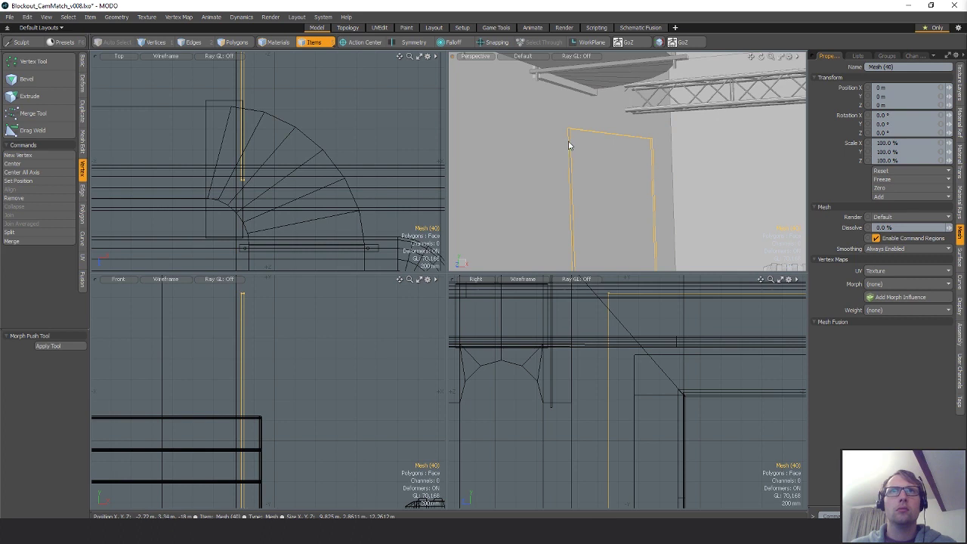
pyautogui.press('2')
pyautogui.keyDown('alt'); pyautogui.moveTo(573, 141); pyautogui.dragTo(500, 180); pyautogui.keyUp('alt')
pyautogui.press('p')
pyautogui.press('3')
pyautogui.click(500, 180)
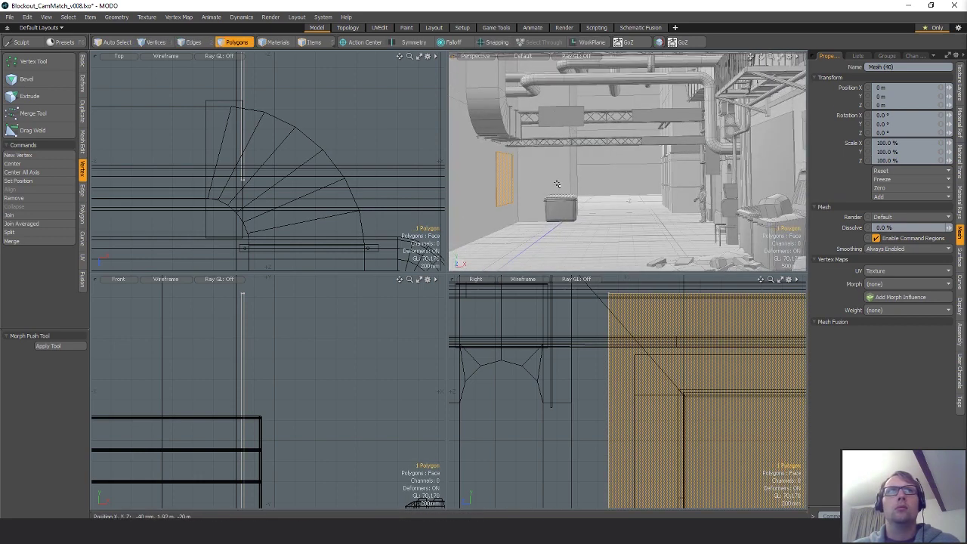
pyautogui.hotkey('shift', 'a')
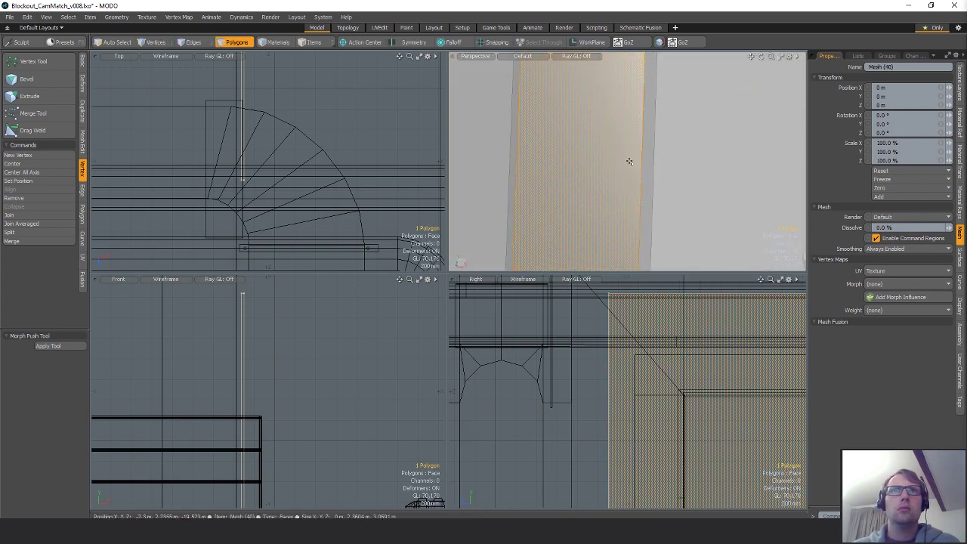
pyautogui.click(700, 222)
pyautogui.keyDown('alt'); pyautogui.moveTo(701, 222); pyautogui.dragTo(605, 194); pyautogui.keyUp('alt')
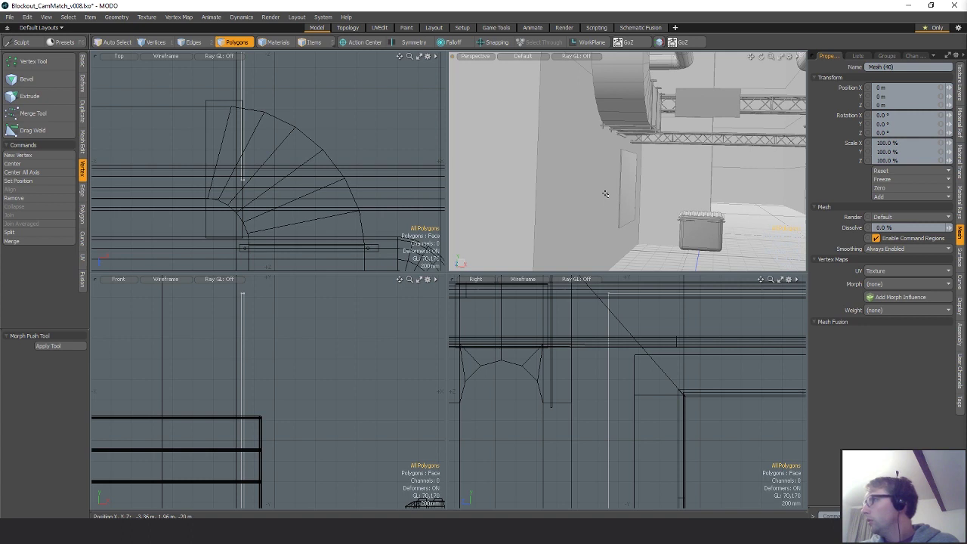
pyautogui.keyDown('alt'); pyautogui.moveTo(627, 148); pyautogui.dragTo(632, 159); pyautogui.keyUp('alt')
pyautogui.moveTo(670, 190)
pyautogui.keyDown('alt'); pyautogui.mouseDown()
pyautogui.moveTo(610, 186)
pyautogui.moveTo(622, 162)
pyautogui.moveTo(624, 178)
pyautogui.moveTo(621, 169)
pyautogui.moveTo(654, 194)
pyautogui.mouseUp(); pyautogui.keyUp('alt')
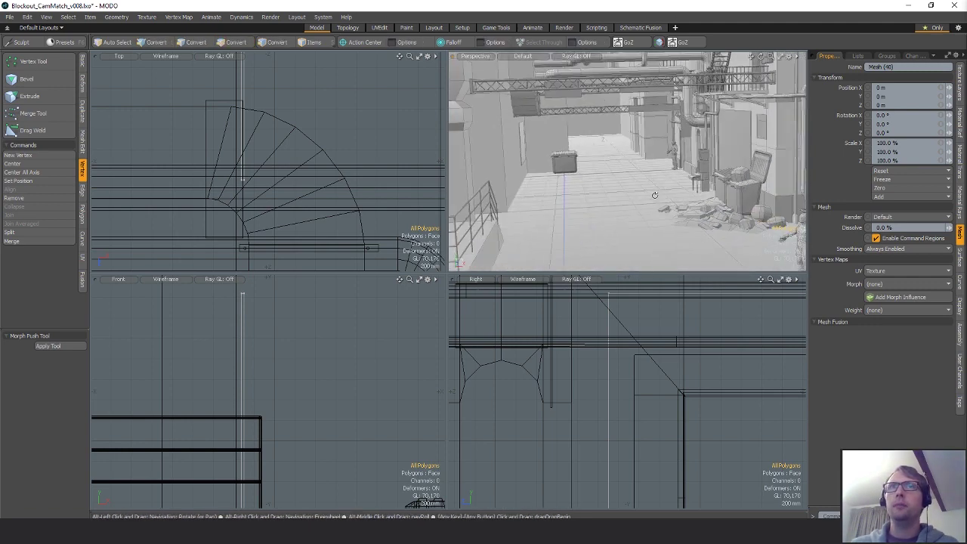
# - Select the three rubble and rubbish meshes lying around the open dumpster
pyautogui.click(733, 225)
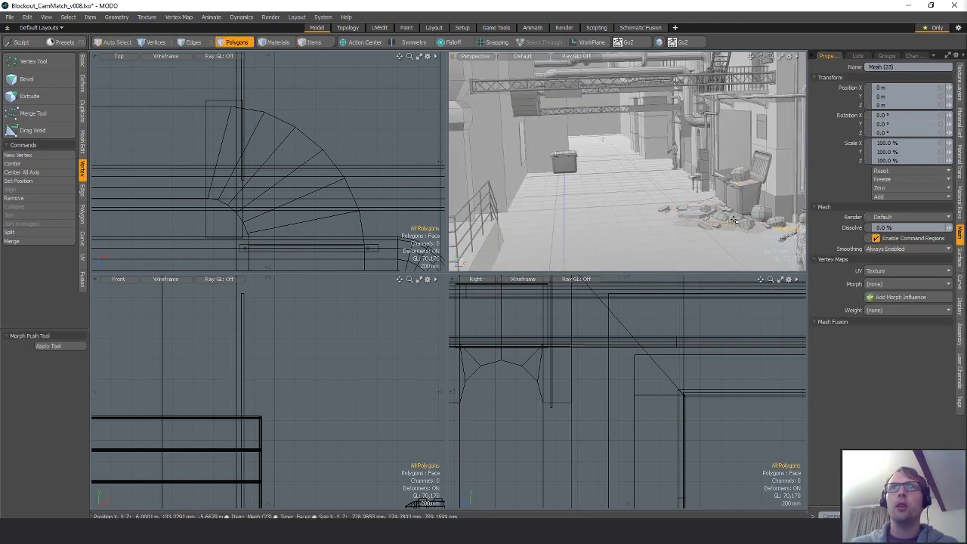
pyautogui.press('5')
pyautogui.click(737, 218)
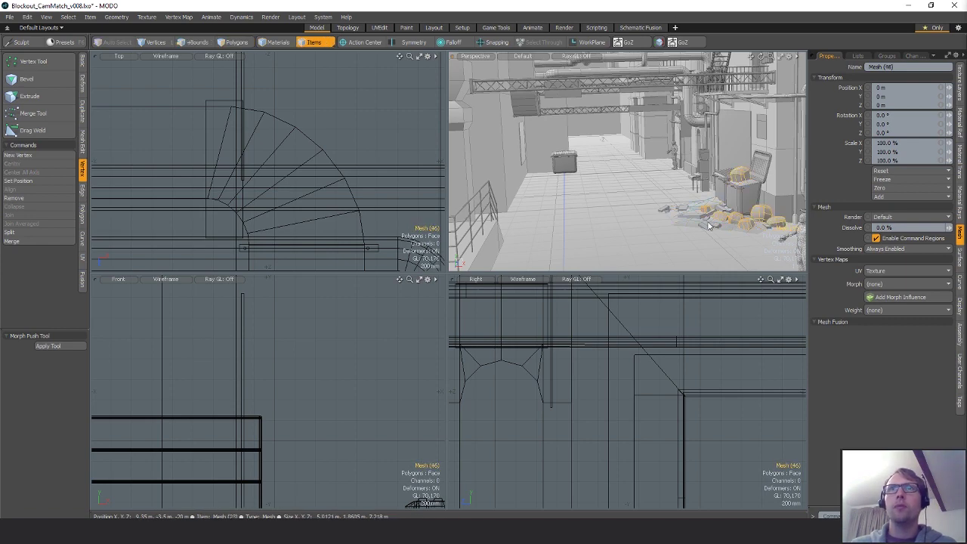
pyautogui.keyDown('alt'); pyautogui.moveTo(736, 218); pyautogui.dragTo(658, 201); pyautogui.keyUp('alt')
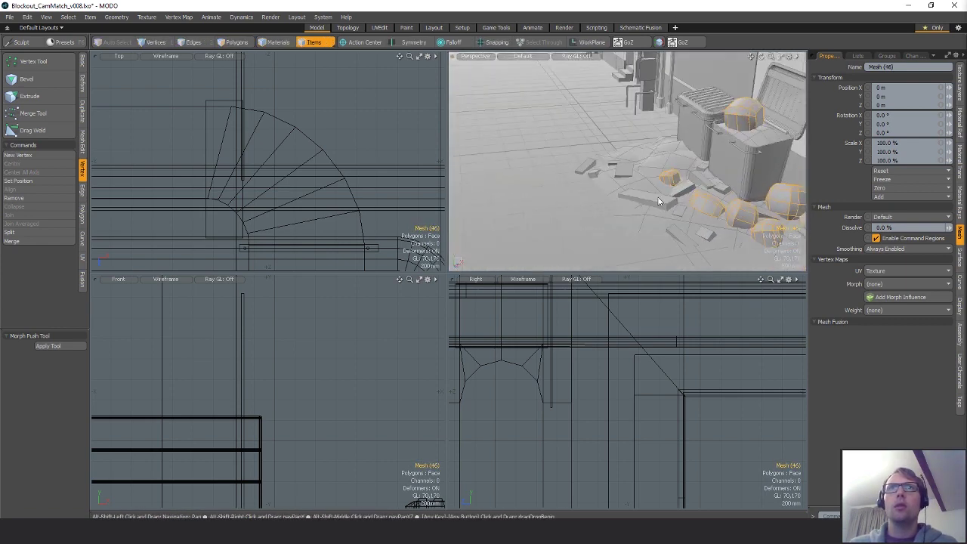
pyautogui.keyDown('shift'); pyautogui.click(655, 158); pyautogui.keyUp('shift')
pyautogui.keyDown('ctrl'); pyautogui.keyDown('alt'); pyautogui.moveTo(654, 158); pyautogui.dragTo(580, 159); pyautogui.keyUp('alt'); pyautogui.keyUp('ctrl')
pyautogui.hotkey('shift', 'a')
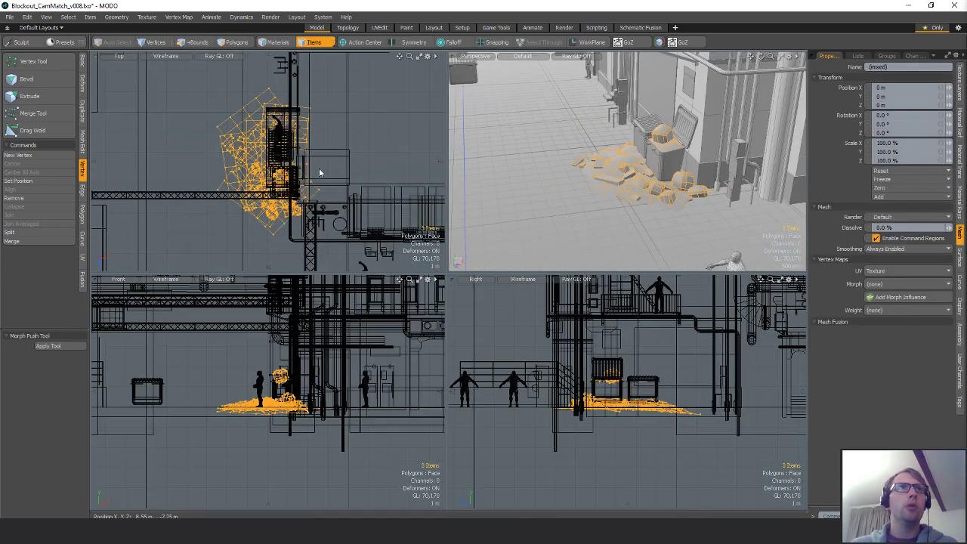
# - Copy all polygons of the rubble meshes into one new mesh and move it across the street toward the lone dumpster
pyautogui.keyDown('ctrl'); pyautogui.keyDown('alt'); pyautogui.moveTo(319, 168); pyautogui.dragTo(288, 156); pyautogui.keyUp('alt'); pyautogui.keyUp('ctrl')
pyautogui.press('3')
pyautogui.moveTo(264, 97)
pyautogui.mouseDown(button='right')
pyautogui.moveTo(343, 259)
pyautogui.moveTo(373, 126)
pyautogui.mouseUp(button='right')
pyautogui.keyDown('alt'); pyautogui.moveTo(372, 127); pyautogui.dragTo(384, 170); pyautogui.keyUp('alt')
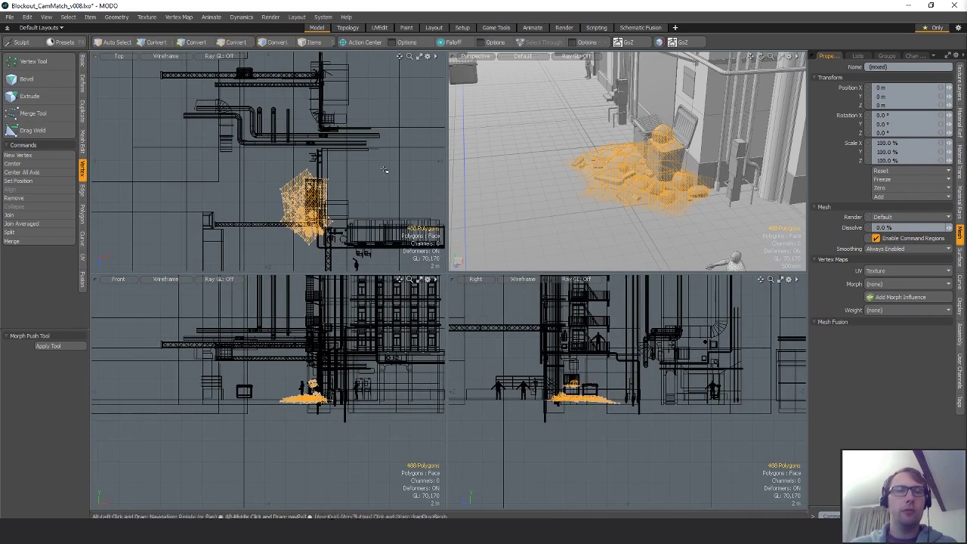
pyautogui.press('n')
pyautogui.hotkey('ctrl', 'v')
pyautogui.press('w')
pyautogui.moveTo(369, 225); pyautogui.dragTo(313, 148)
pyautogui.keyDown('alt'); pyautogui.moveTo(302, 140); pyautogui.dragTo(296, 200); pyautogui.keyUp('alt')
pyautogui.hotkey('shift', 'a')
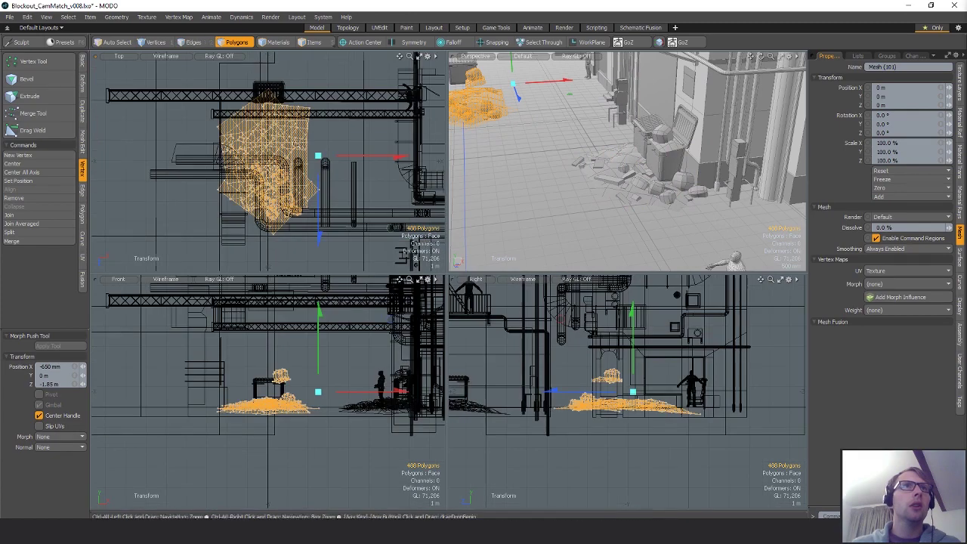
# - Rotate the rubble copy and move it about 3.4 m in -Z so it surrounds the lone dumpster
pyautogui.press('e')
pyautogui.moveTo(275, 68); pyautogui.dragTo(184, 174)
pyautogui.press('w')
pyautogui.moveTo(340, 180); pyautogui.dragTo(333, 121)
pyautogui.hotkey('shift', 'a')
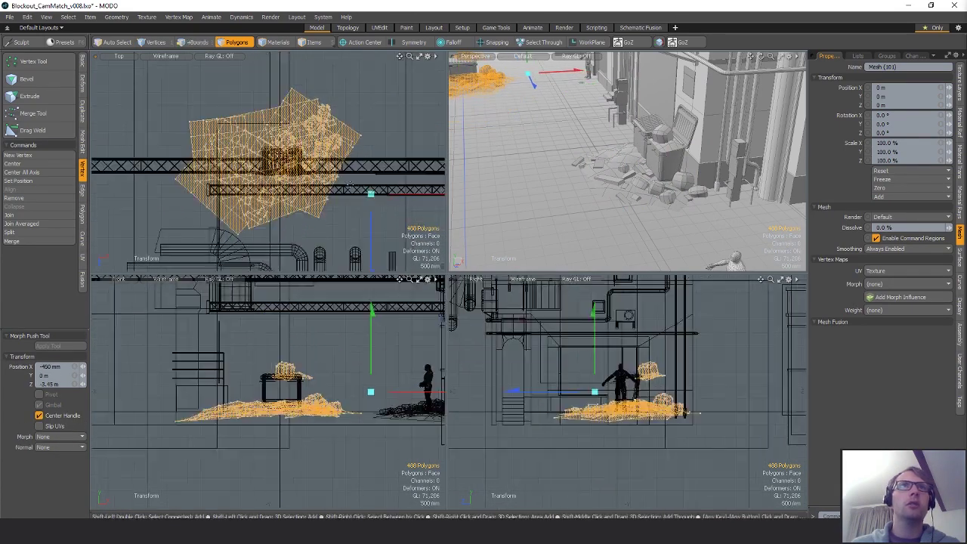
pyautogui.hotkey('shift', 'a')
# - Shift the rubble pile toward the dumpster's front, about -283 mm in X and 930 mm in Z
pyautogui.keyDown('alt'); pyautogui.moveTo(633, 215); pyautogui.dragTo(707, 190); pyautogui.keyUp('alt')
pyautogui.scroll(5, 599, 204)
pyautogui.scroll(3, 642, 198)
pyautogui.press('q')
pyautogui.press('w')
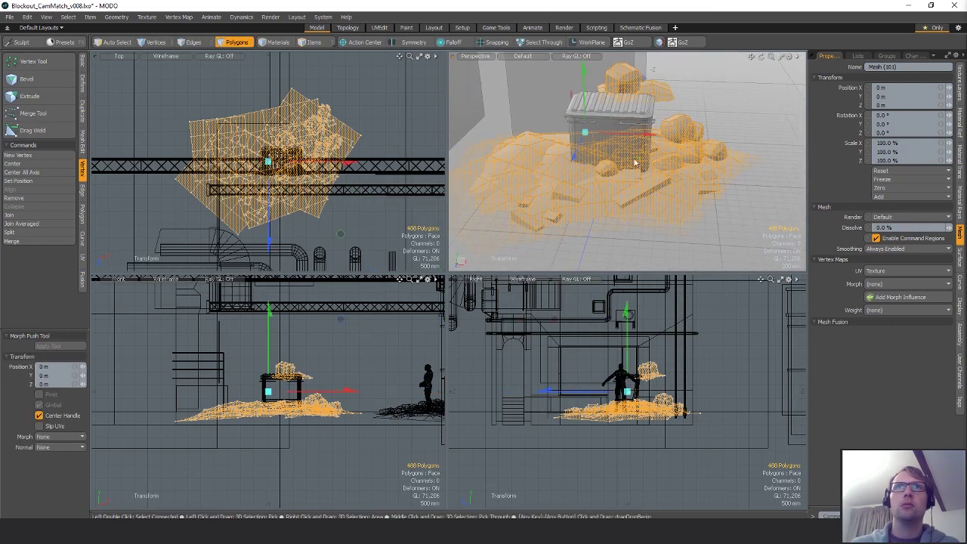
pyautogui.moveTo(634, 162); pyautogui.dragTo(610, 181)
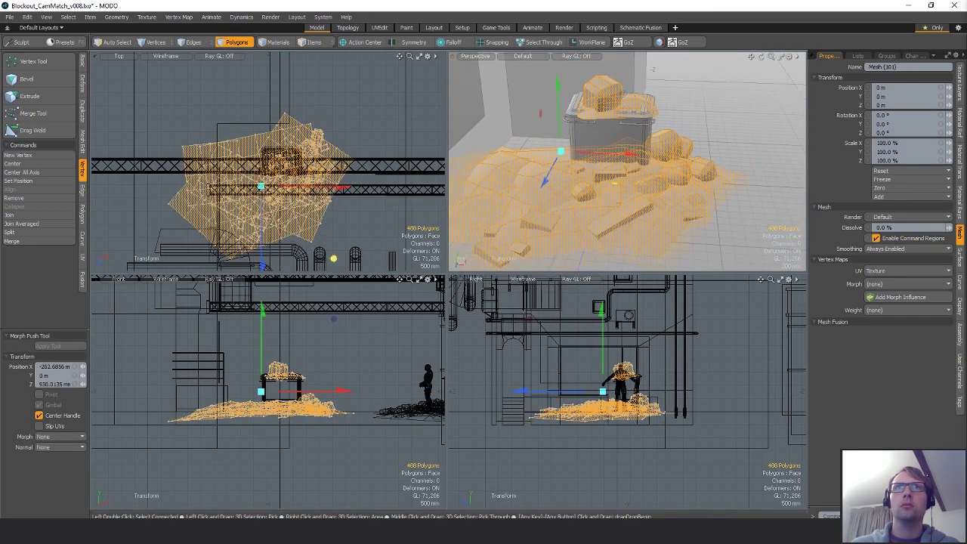
# - Select the connected rubbish pieces sitting on top of the lone dumpster and delete them
pyautogui.press('space')
pyautogui.doubleClick(629, 108)
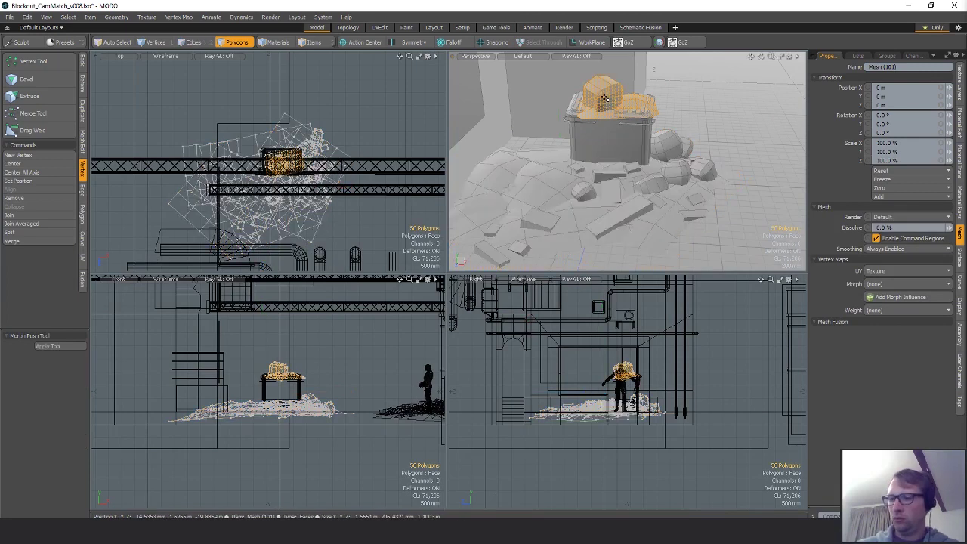
pyautogui.press('Delete')
pyautogui.keyDown('alt'); pyautogui.moveTo(639, 202); pyautogui.dragTo(617, 165); pyautogui.keyUp('alt')
pyautogui.scroll(-6, 345, 179)
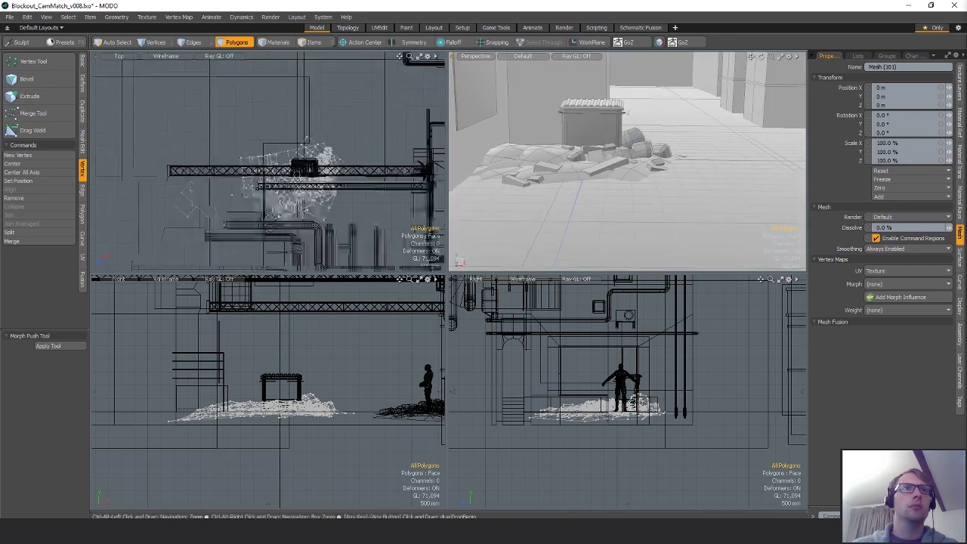
# - Rotate the whole rubble pile slightly and nudge its position around the dumpster
pyautogui.scroll(4, 345, 180)
pyautogui.press('e')
pyautogui.moveTo(323, 96); pyautogui.dragTo(295, 96)
pyautogui.press('space')
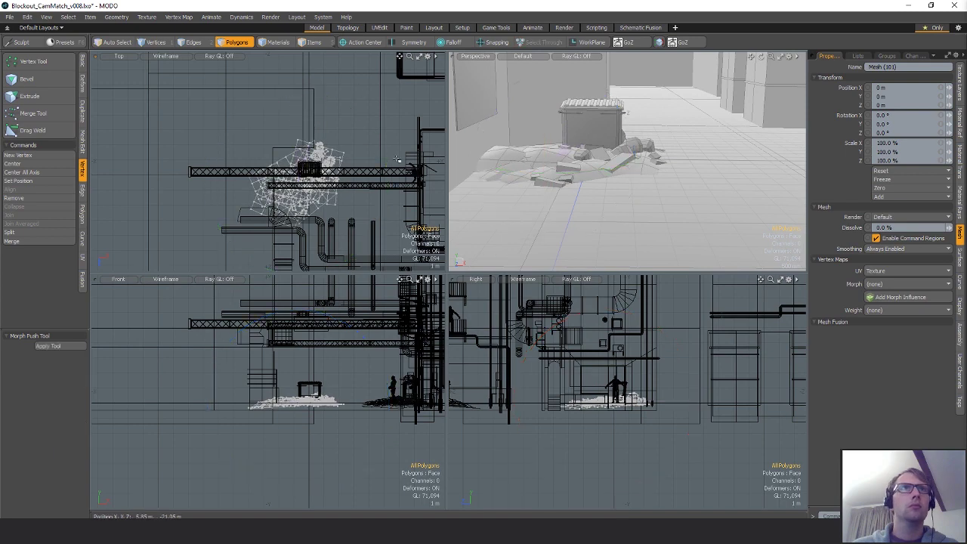
pyautogui.press('w')
pyautogui.moveTo(357, 198); pyautogui.dragTo(355, 201)
# - Lower the faceted mound on the wall side of the rubble pile by 40 mm
pyautogui.press('space')
pyautogui.keyDown('alt'); pyautogui.moveTo(527, 173); pyautogui.dragTo(529, 149); pyautogui.keyUp('alt')
pyautogui.press('w')
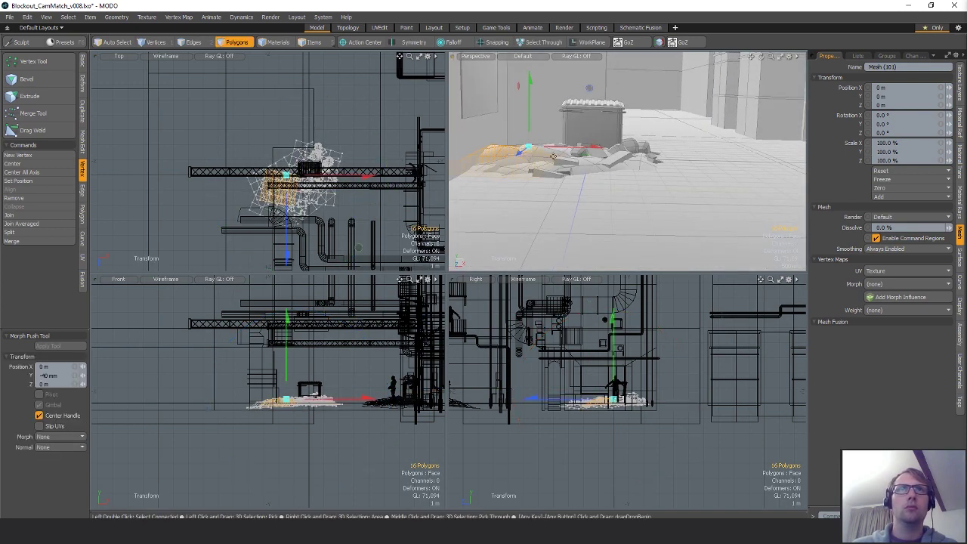
pyautogui.press('q')
pyautogui.click(383, 169)
# - Copy the entire rubble pile into a new mesh and move the copy along the wall in Z
pyautogui.keyDown('alt'); pyautogui.keyDown('shift'); pyautogui.moveTo(374, 203); pyautogui.dragTo(373, 163); pyautogui.keyUp('shift'); pyautogui.keyUp('alt')
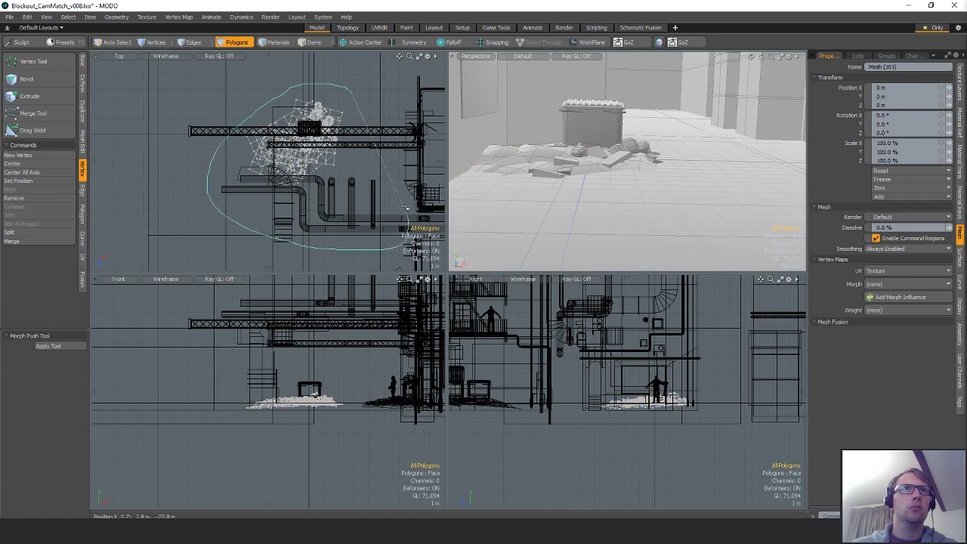
pyautogui.moveTo(405, 208); pyautogui.dragTo(401, 216, button='right')
pyautogui.hotkey('ctrl', 'c')
pyautogui.press('n')
pyautogui.hotkey('ctrl', 'v')
pyautogui.press('w')
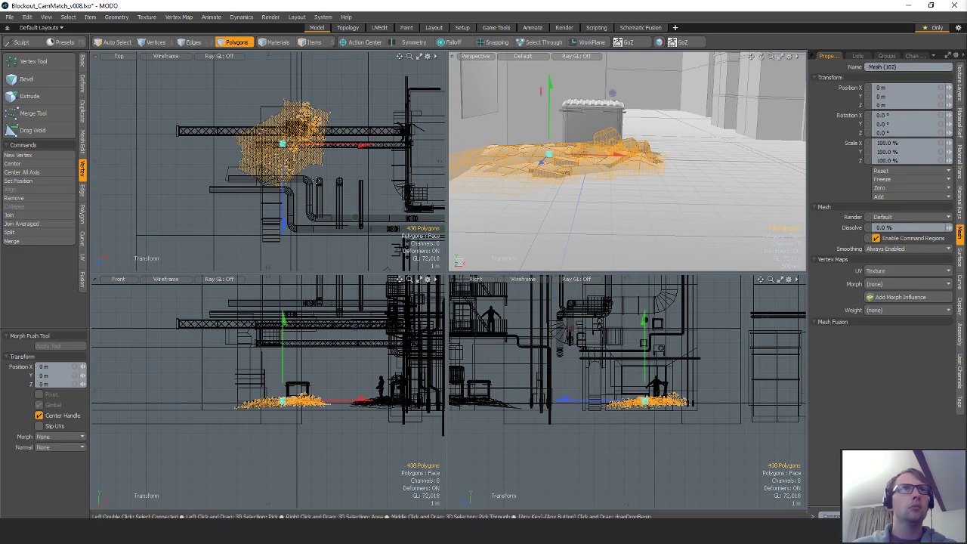
pyautogui.moveTo(315, 178); pyautogui.dragTo(317, 218)
pyautogui.press('q')
pyautogui.click(328, 133)
# - Rotate the second rubble pile and move it -3.7 m in X and 300 mm in Z toward the wall
pyautogui.press('e')
pyautogui.moveTo(327, 103); pyautogui.dragTo(344, 116)
pyautogui.hotkey('ctrl', 'z')
pyautogui.moveTo(349, 190); pyautogui.dragTo(316, 203)
pyautogui.press('w')
pyautogui.moveTo(663, 155); pyautogui.dragTo(593, 188)
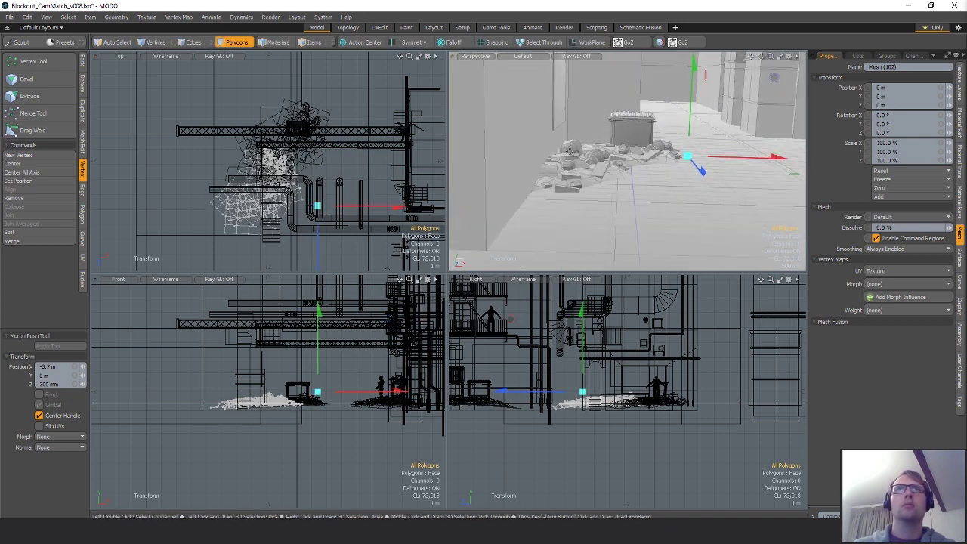
# - Rotate the second rubble pile again and move it -450 mm in Z to overlap the first pile
pyautogui.press('e')
pyautogui.moveTo(336, 229); pyautogui.dragTo(302, 263)
pyautogui.press('w')
pyautogui.scroll(4, 304, 203)
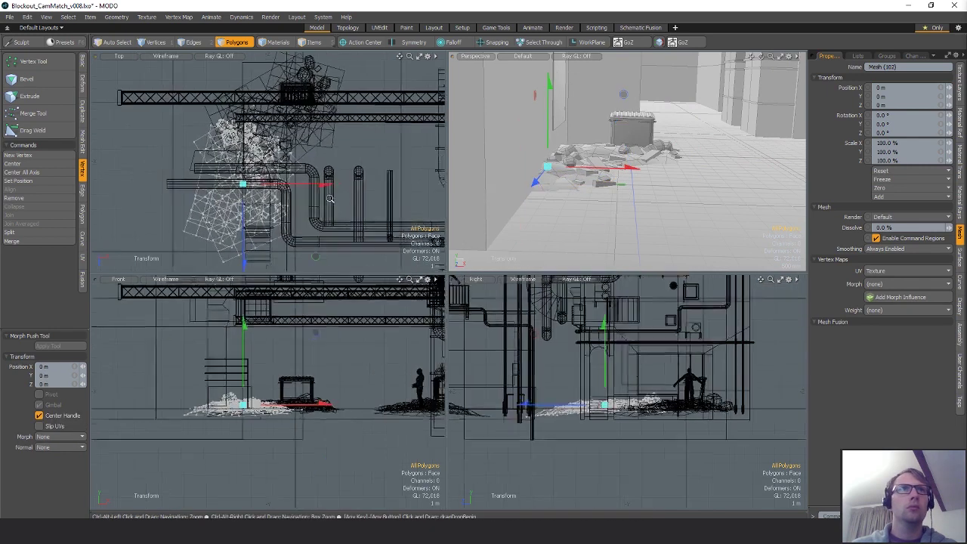
pyautogui.moveTo(306, 215); pyautogui.dragTo(306, 205)
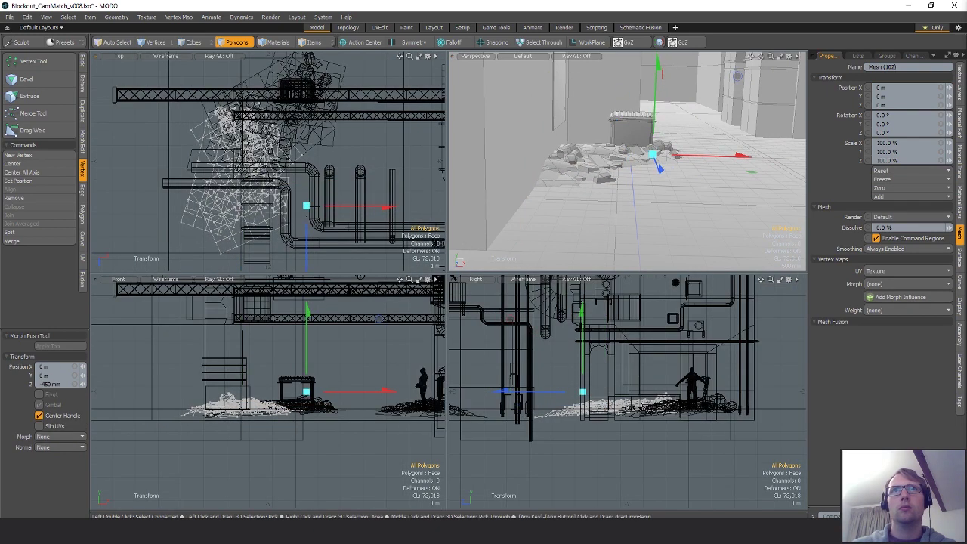
pyautogui.press('space')
# - Select the bent vertical pipe on the building beside the open dumpster and copy it into a new mesh
pyautogui.keyDown('alt'); pyautogui.moveTo(608, 175); pyautogui.dragTo(586, 175); pyautogui.keyUp('alt')
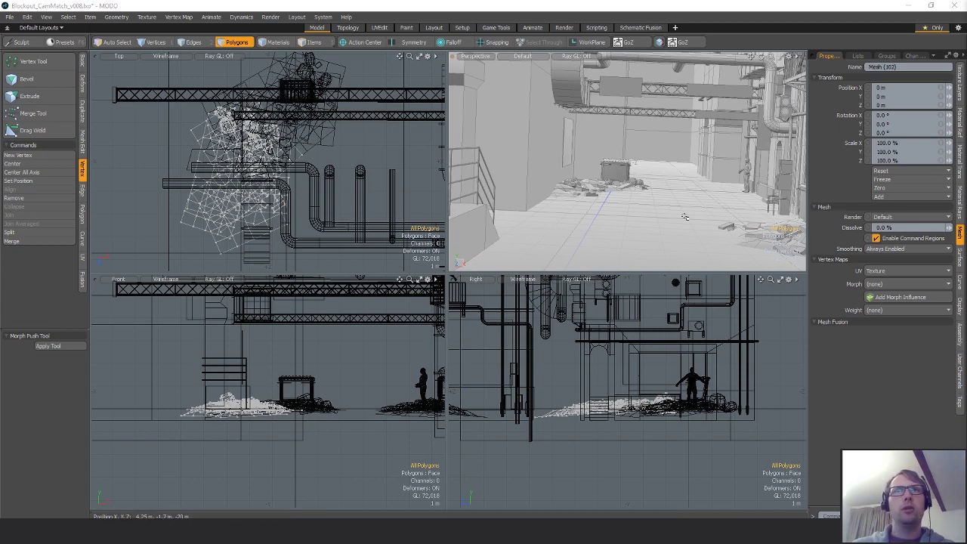
pyautogui.keyDown('alt'); pyautogui.moveTo(684, 217); pyautogui.dragTo(615, 221); pyautogui.keyUp('alt')
pyautogui.keyDown('alt'); pyautogui.moveTo(611, 167); pyautogui.dragTo(770, 170); pyautogui.keyUp('alt')
pyautogui.press('3')
pyautogui.doubleClick(769, 171)
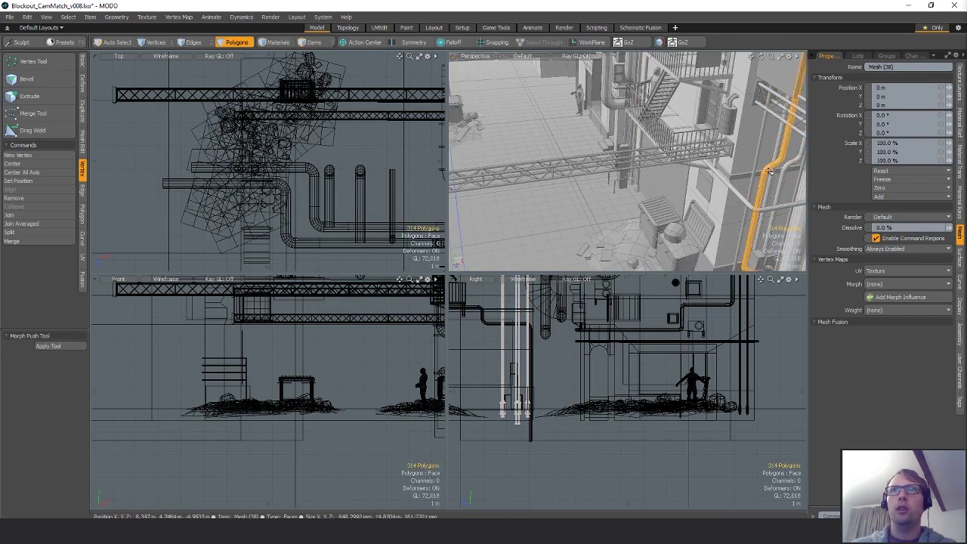
pyautogui.press('n')
pyautogui.hotkey('ctrl', 'v')
pyautogui.scroll(-2, 377, 175)
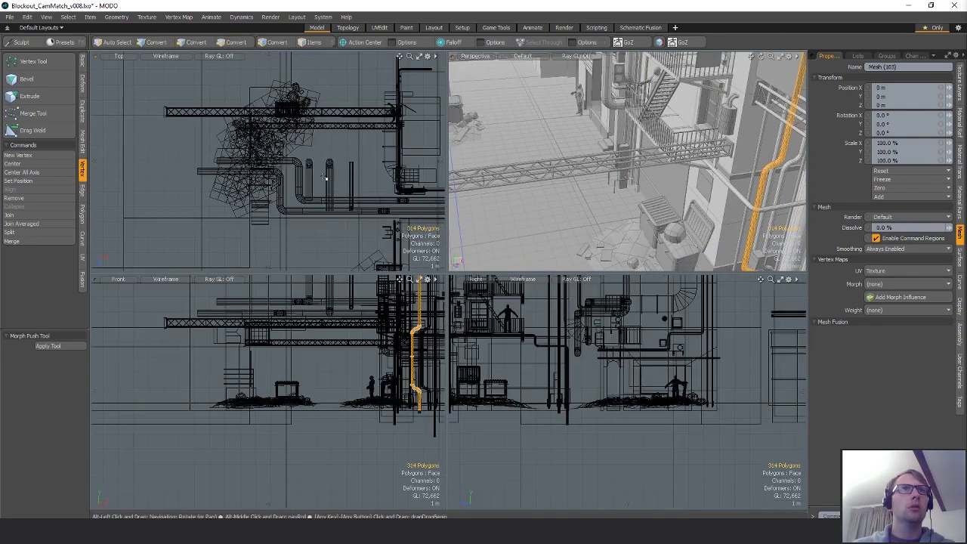
# - Move the copied pipe across the street, rotate it about Y, and move it -1.25 m in X and -6.9 m in Z beside the rubble
pyautogui.press('w')
pyautogui.moveTo(370, 179); pyautogui.dragTo(234, 43)
pyautogui.press('e')
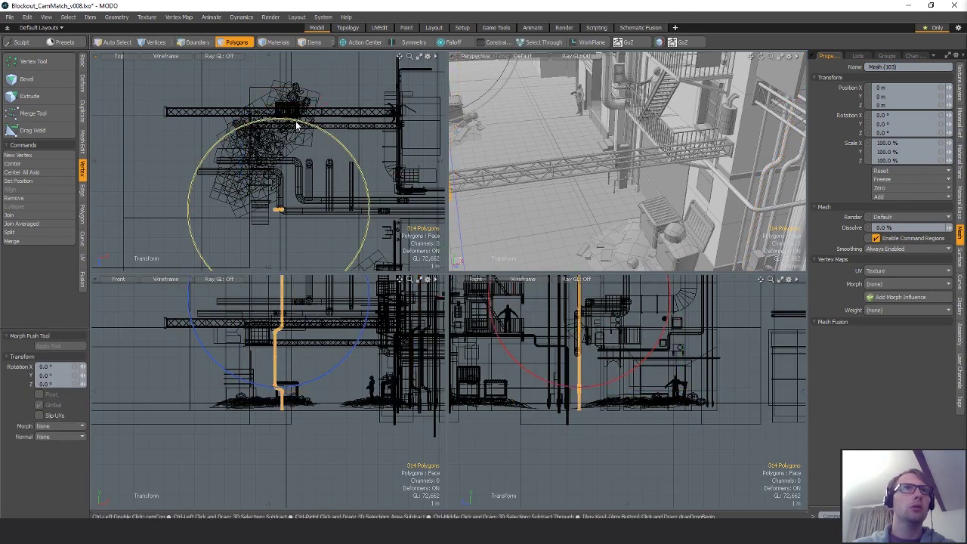
pyautogui.keyDown('ctrl'); pyautogui.moveTo(295, 122); pyautogui.dragTo(194, 174); pyautogui.keyUp('ctrl')
pyautogui.press('w')
pyautogui.moveTo(313, 218); pyautogui.dragTo(294, 113)
pyautogui.hotkey('shift', 'a')
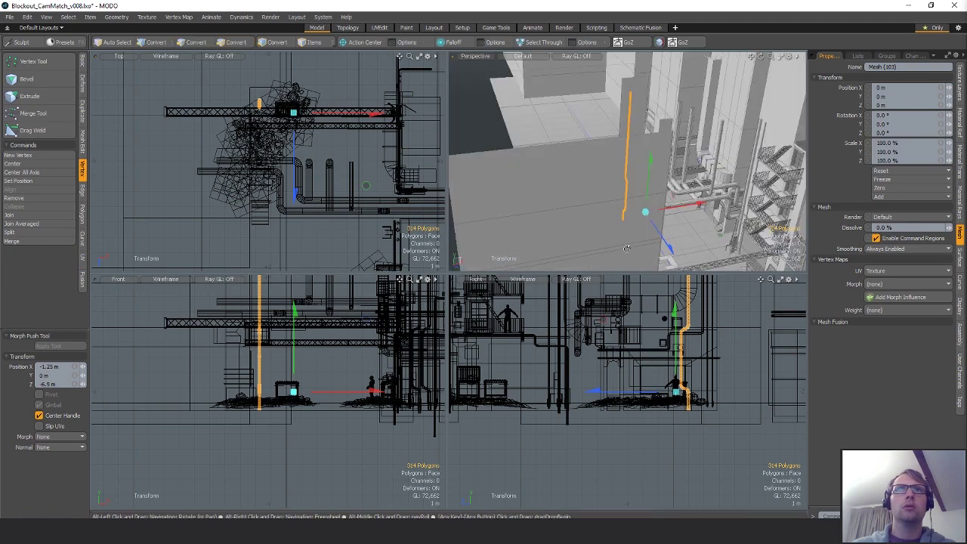
# - Select the polygons of the copied pipe's lower bend and everything below it, and delete them
pyautogui.press('q')
pyautogui.keyDown('alt'); pyautogui.moveTo(532, 217); pyautogui.dragTo(605, 189); pyautogui.keyUp('alt')
pyautogui.click(624, 203)
pyautogui.hotkey('shift', 'a')
pyautogui.scroll(5, 624, 178)
pyautogui.click(620, 173)
pyautogui.scroll(5, 655, 363)
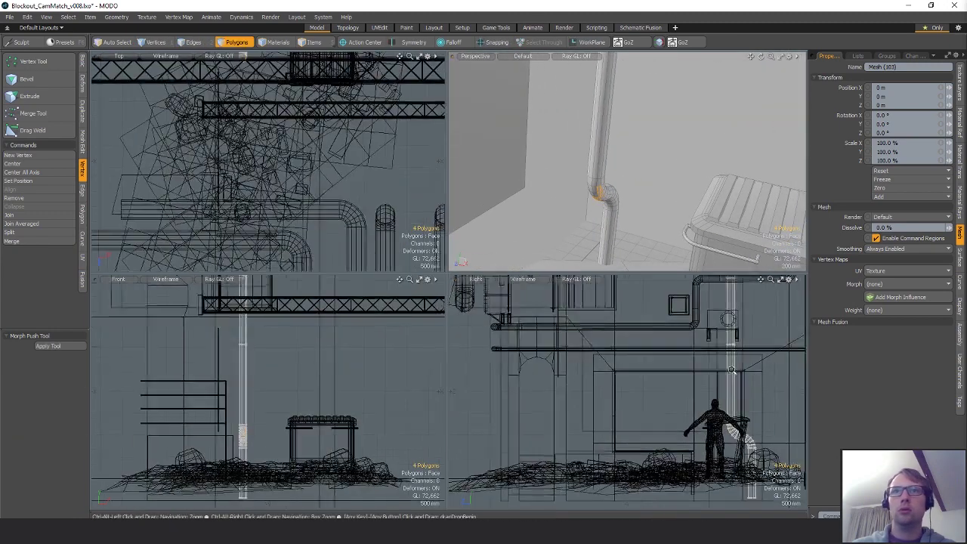
pyautogui.moveTo(750, 412); pyautogui.dragTo(655, 509, button='right')
pyautogui.press('Delete')
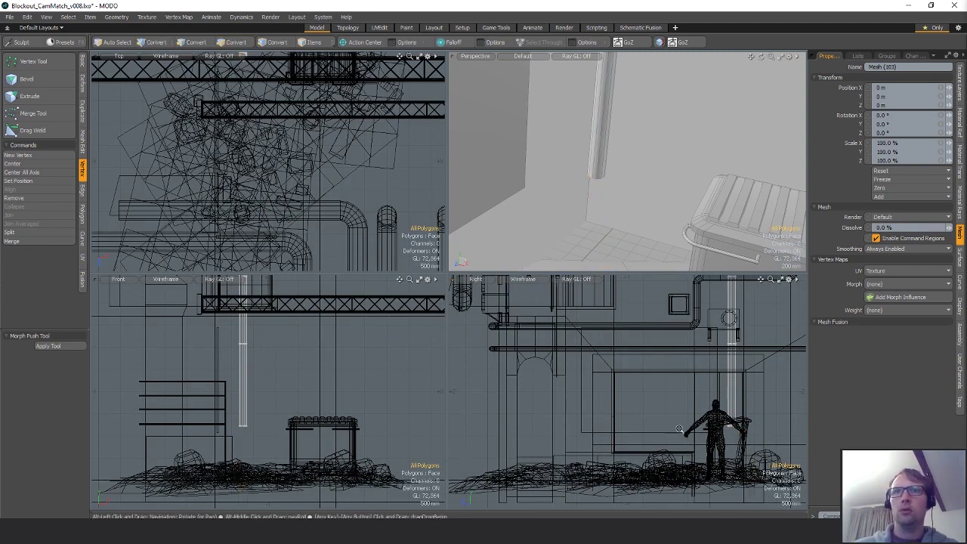
# - Move the trimmed pipe straight down so its lower end reaches the rubble pile
pyautogui.scroll(-3, 668, 395)
pyautogui.keyDown('alt'); pyautogui.moveTo(668, 395); pyautogui.dragTo(669, 431); pyautogui.keyUp('alt')
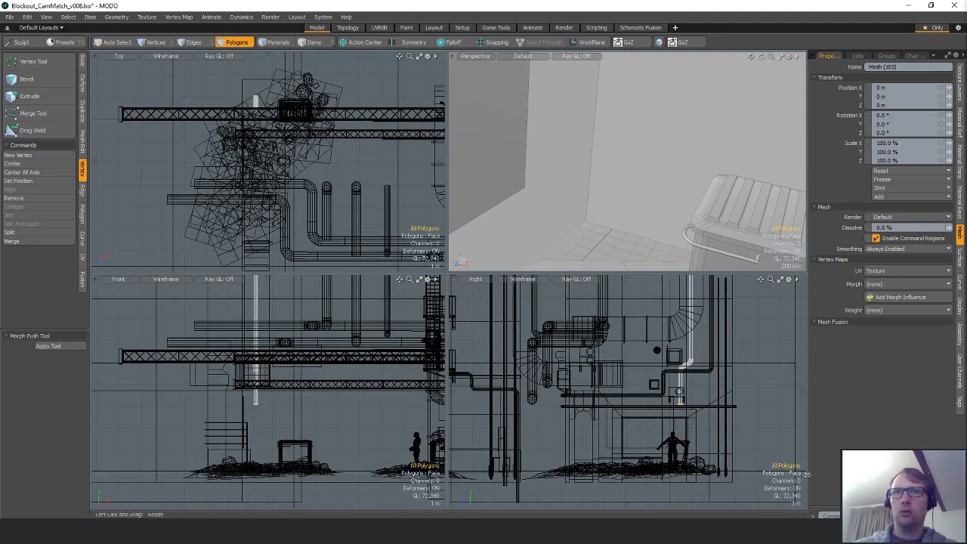
pyautogui.press('w')
pyautogui.moveTo(727, 445); pyautogui.dragTo(730, 503)
# - Scale the pipe uniformly to 232.5% and raise it so its bend sits above the rubble
pyautogui.press('r')
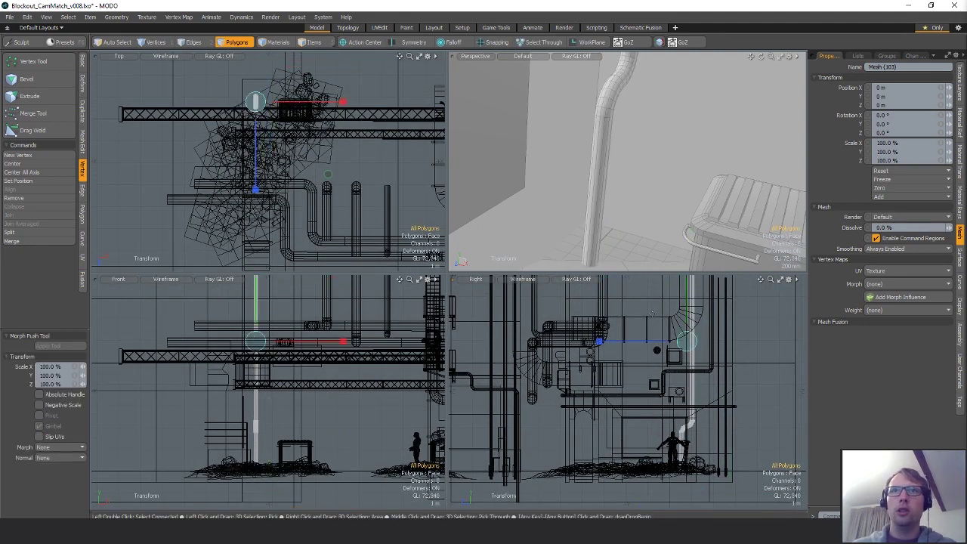
pyautogui.moveTo(698, 340); pyautogui.dragTo(725, 340)
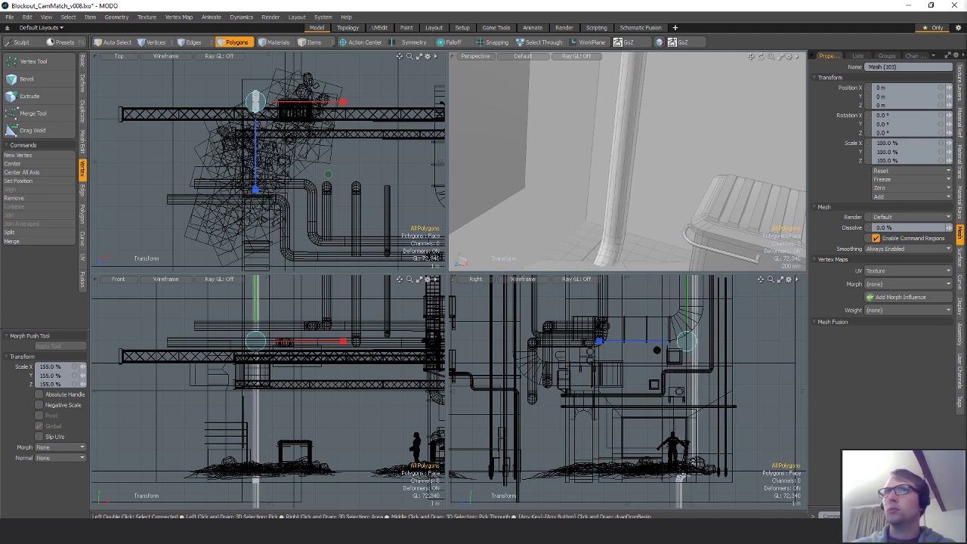
pyautogui.moveTo(680, 484); pyautogui.dragTo(679, 506)
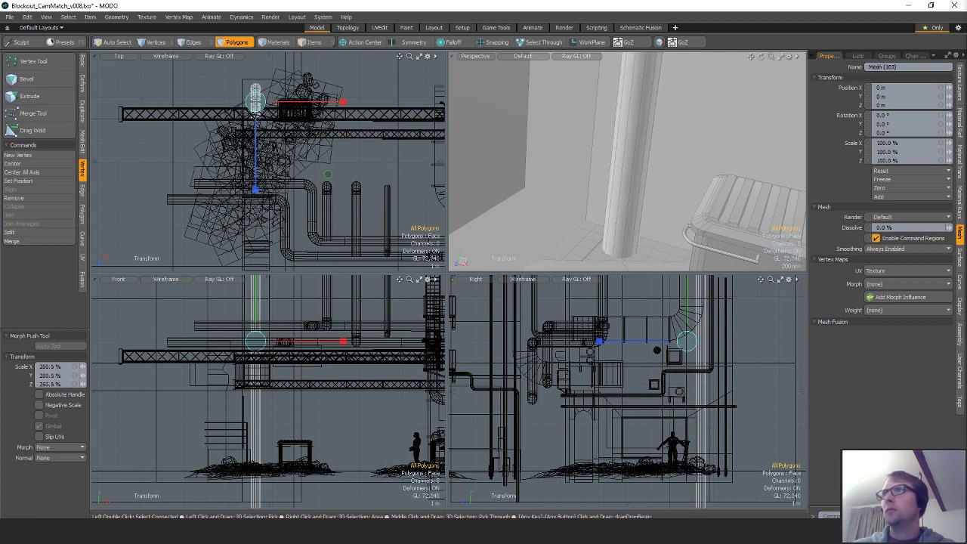
pyautogui.moveTo(809, 341); pyautogui.dragTo(789, 341)
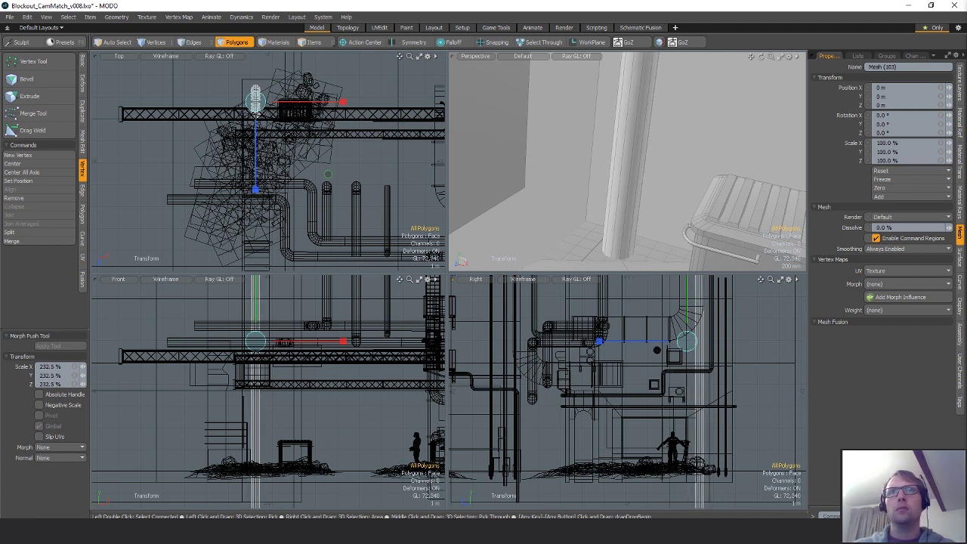
pyautogui.press('w')
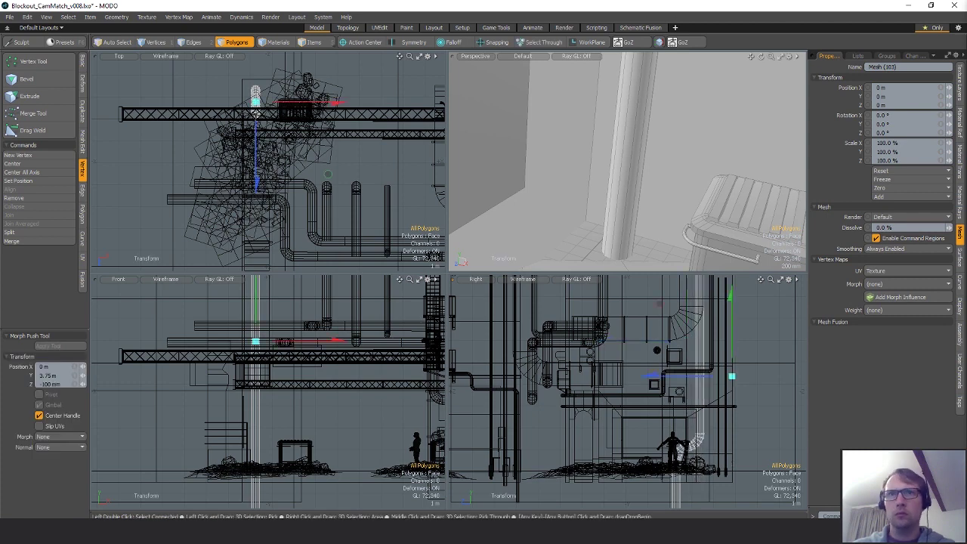
pyautogui.moveTo(731, 375); pyautogui.dragTo(736, 341)
pyautogui.hotkey('shift', 'a')
pyautogui.keyDown('alt'); pyautogui.moveTo(593, 195); pyautogui.dragTo(609, 94); pyautogui.keyUp('alt')
# - Try to shift the vertices of the pipe's upper bend 85 mm in Z and -5 mm in Y
pyautogui.press('space')
pyautogui.press('space')
pyautogui.keyDown('ctrl'); pyautogui.keyDown('alt'); pyautogui.moveTo(313, 423); pyautogui.dragTo(408, 439); pyautogui.keyUp('alt'); pyautogui.keyUp('ctrl')
pyautogui.keyDown('alt'); pyautogui.keyDown('shift'); pyautogui.moveTo(650, 487); pyautogui.dragTo(692, 438); pyautogui.keyUp('shift'); pyautogui.keyUp('alt')
pyautogui.keyDown('alt'); pyautogui.keyDown('shift'); pyautogui.moveTo(683, 476); pyautogui.dragTo(696, 398); pyautogui.keyUp('shift'); pyautogui.keyUp('alt')
pyautogui.keyDown('ctrl'); pyautogui.keyDown('alt'); pyautogui.moveTo(696, 398); pyautogui.dragTo(648, 374); pyautogui.keyUp('alt'); pyautogui.keyUp('ctrl')
pyautogui.moveTo(654, 404); pyautogui.dragTo(658, 337, button='right')
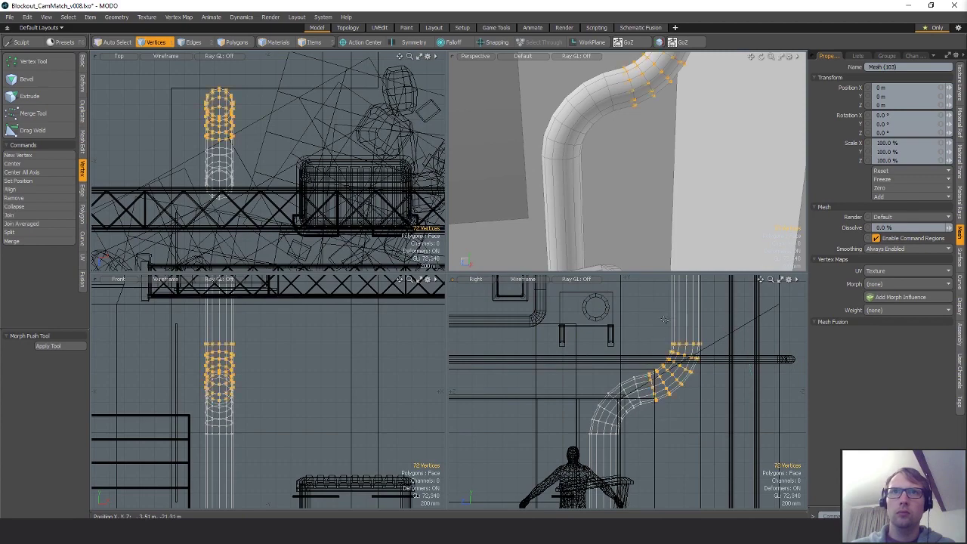
pyautogui.keyDown('alt'); pyautogui.moveTo(685, 355); pyautogui.dragTo(688, 414); pyautogui.keyUp('alt')
pyautogui.scroll(-10, 691, 411)
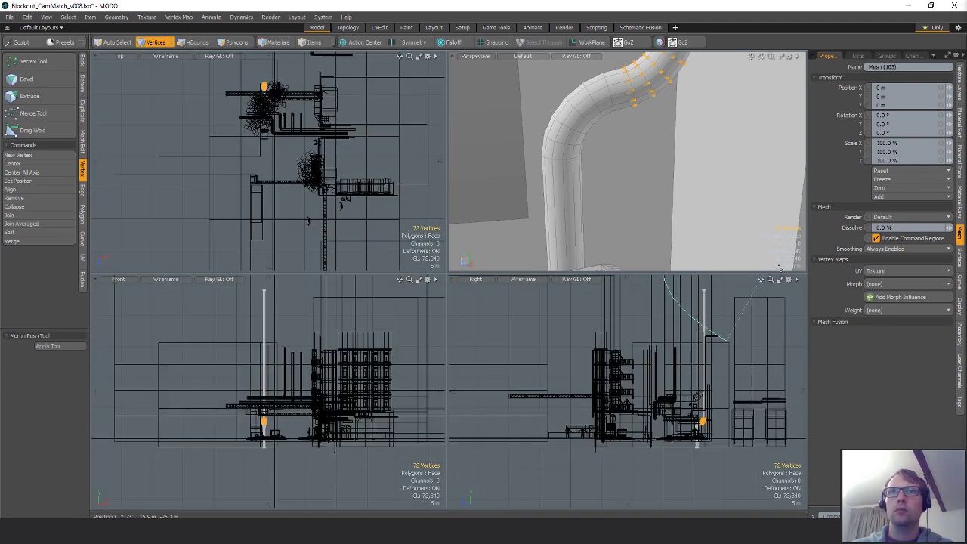
pyautogui.hotkey('shift', 'a')
pyautogui.scroll(4, 613, 477)
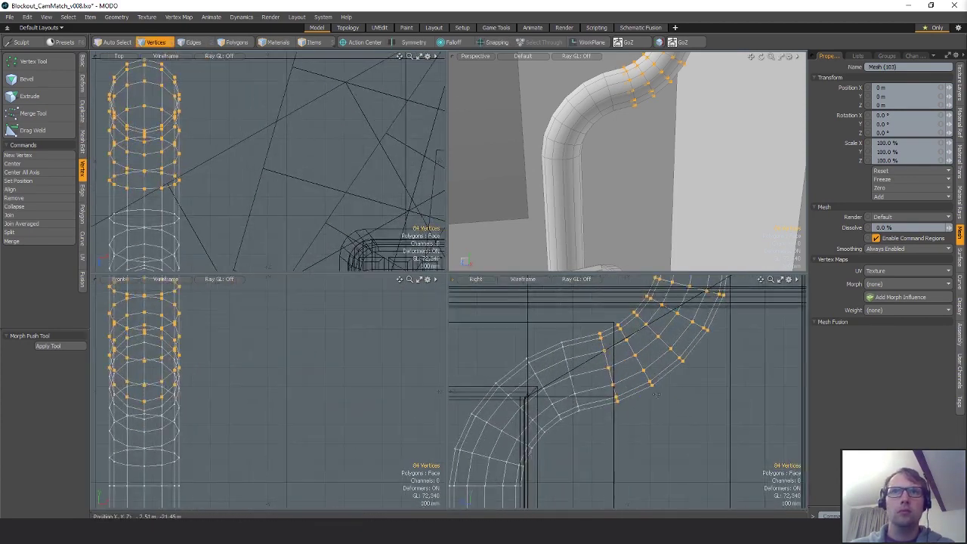
pyautogui.press('w')
pyautogui.moveTo(666, 367); pyautogui.dragTo(650, 368)
pyautogui.moveTo(166, 186); pyautogui.dragTo(168, 187)
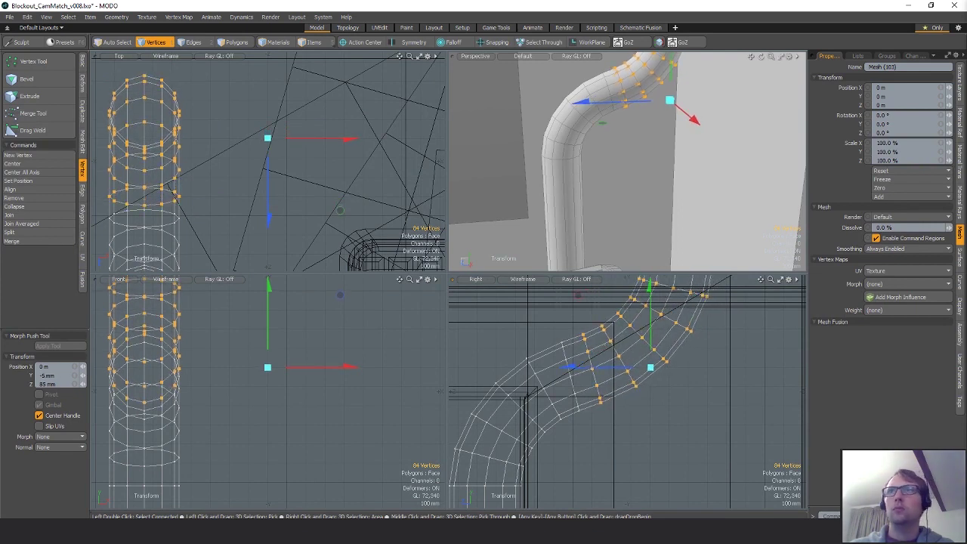
pyautogui.moveTo(667, 367); pyautogui.dragTo(667, 367)
pyautogui.press('q')
pyautogui.click(654, 143)
# - Select the vertices at the pipe's top end and lower them to shorten the pipe
pyautogui.keyDown('alt'); pyautogui.keyDown('shift'); pyautogui.moveTo(653, 143); pyautogui.dragTo(729, 238); pyautogui.keyUp('shift'); pyautogui.keyUp('alt')
pyautogui.scroll(-4, 688, 208)
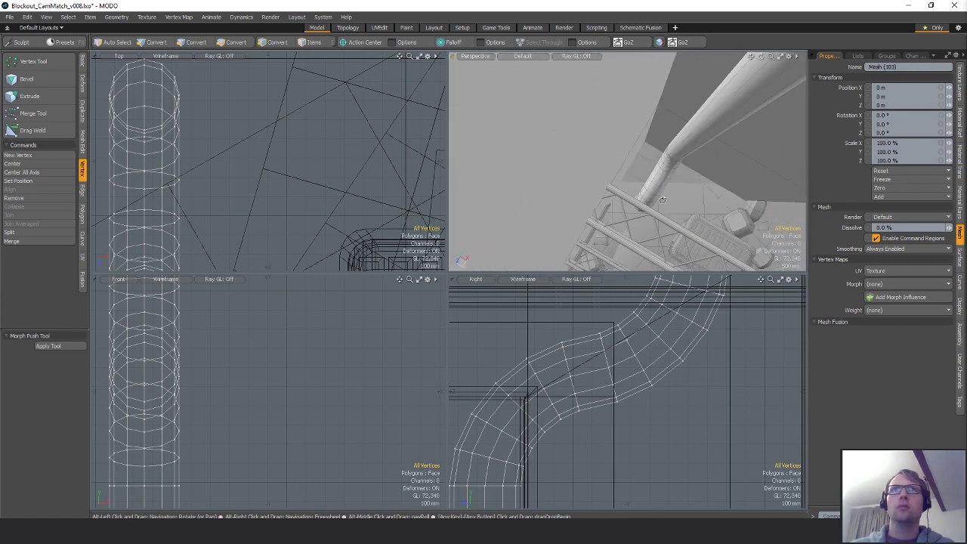
pyautogui.press('1')
pyautogui.scroll(-5, 291, 170)
pyautogui.keyDown('alt'); pyautogui.moveTo(291, 169); pyautogui.dragTo(313, 174); pyautogui.keyUp('alt')
pyautogui.scroll(-5, 312, 174)
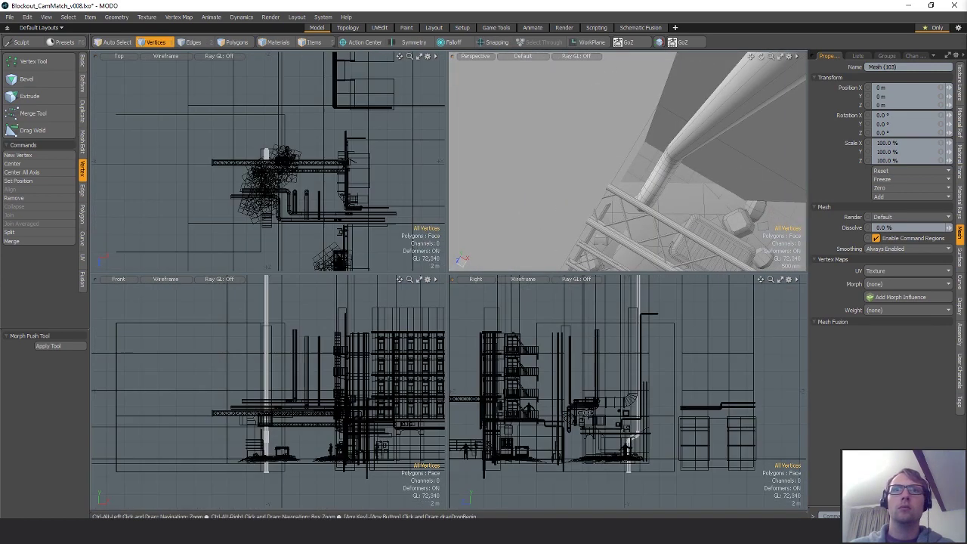
pyautogui.keyDown('alt'); pyautogui.moveTo(660, 321); pyautogui.dragTo(637, 395); pyautogui.keyUp('alt')
pyautogui.press('w')
pyautogui.moveTo(622, 323)
pyautogui.mouseDown(button='right')
pyautogui.moveTo(596, 300)
pyautogui.moveTo(593, 309)
pyautogui.mouseUp(button='right')
pyautogui.press('q')
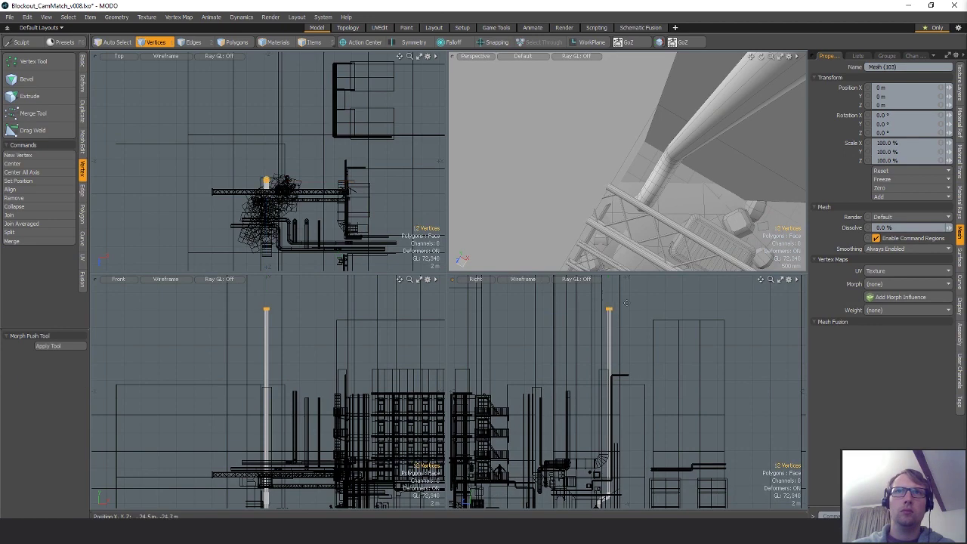
pyautogui.press('w')
pyautogui.press('space')
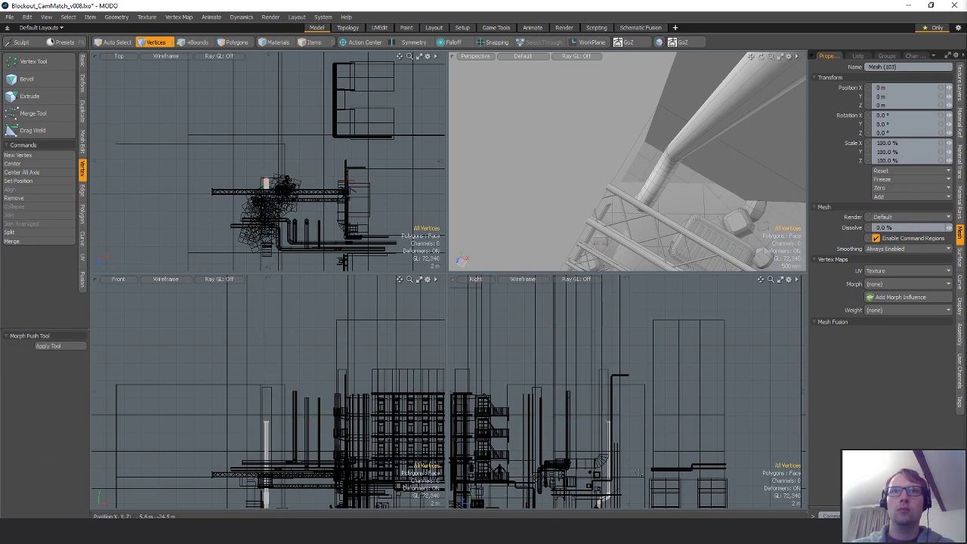
# - Move the entire large pipe slightly in -X and +Z to clear the wall behind it
pyautogui.hotkey('shift', 'a')
pyautogui.keyDown('alt'); pyautogui.moveTo(665, 209); pyautogui.dragTo(662, 126); pyautogui.keyUp('alt')
pyautogui.click(700, 207)
pyautogui.press('w')
pyautogui.click(643, 123)
pyautogui.press('space')
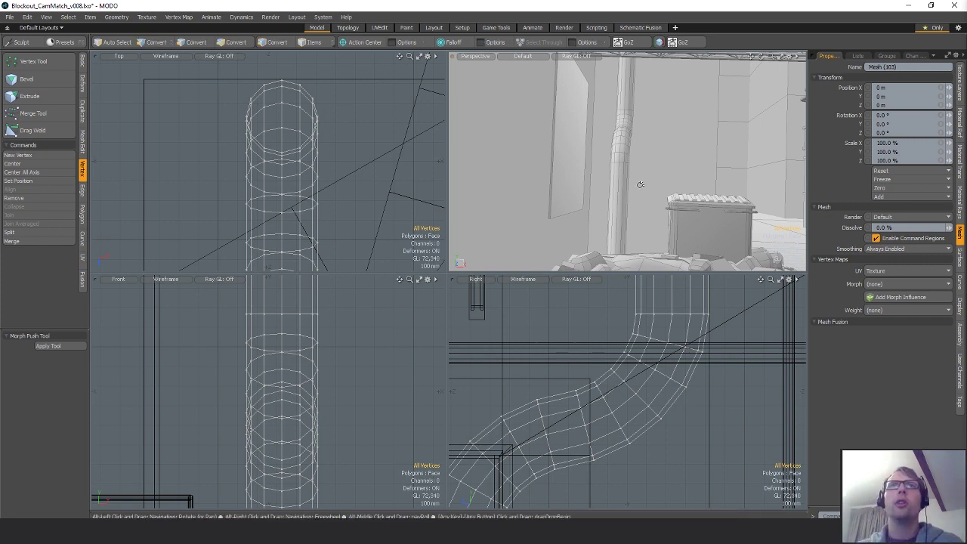
pyautogui.keyDown('alt'); pyautogui.moveTo(708, 180); pyautogui.dragTo(668, 164); pyautogui.keyUp('alt')
pyautogui.keyDown('alt'); pyautogui.keyDown('shift'); pyautogui.moveTo(631, 420); pyautogui.dragTo(624, 340); pyautogui.keyUp('shift'); pyautogui.keyUp('alt')
pyautogui.moveTo(696, 330); pyautogui.dragTo(659, 317, button='right')
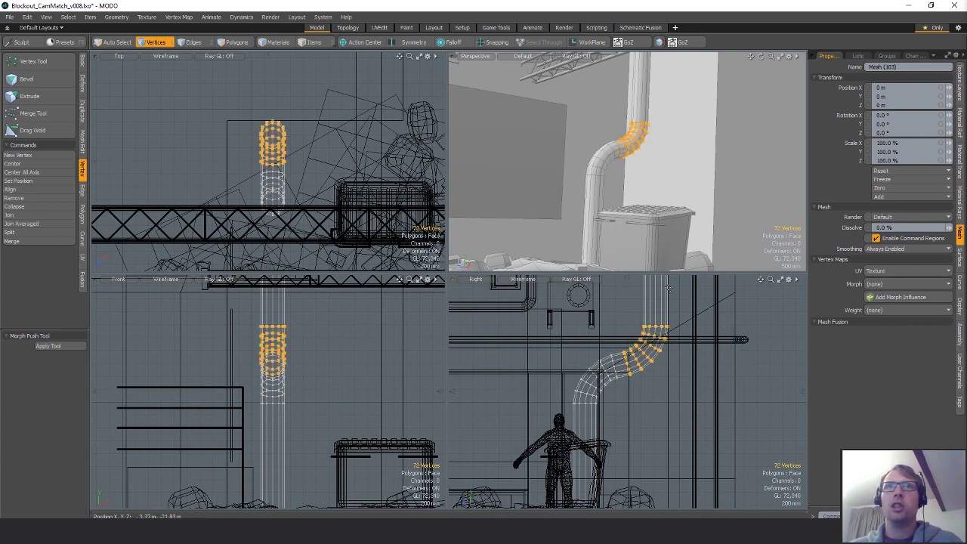
pyautogui.moveTo(640, 166)
pyautogui.keyDown('alt'); pyautogui.mouseDown()
pyautogui.moveTo(624, 172)
pyautogui.moveTo(644, 159)
pyautogui.mouseUp(); pyautogui.keyUp('alt')
pyautogui.press('w')
pyautogui.press('space')
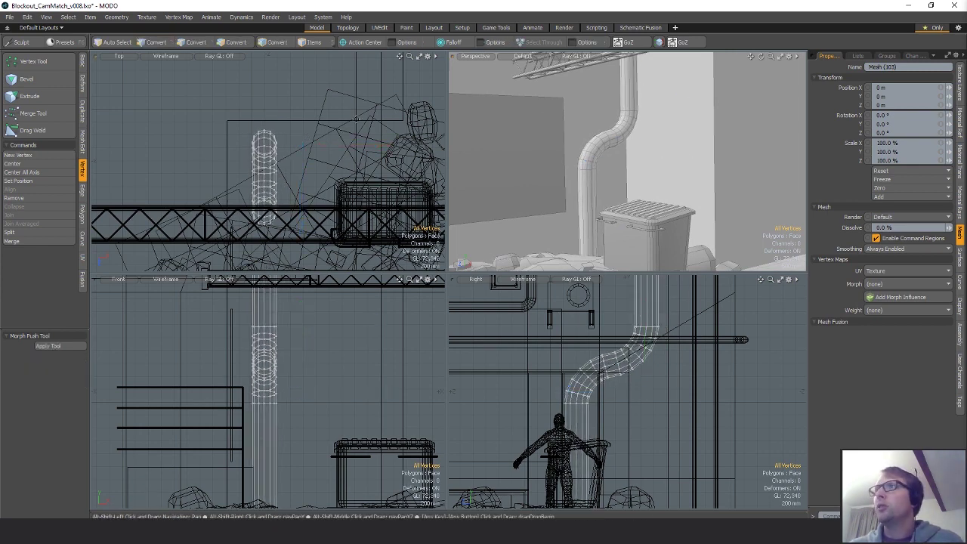
# - Select the bent vertical pipe on the building beside the open dumpster again and copy it into a new mesh
pyautogui.keyDown('alt'); pyautogui.keyDown('shift'); pyautogui.moveTo(355, 123); pyautogui.dragTo(343, 108); pyautogui.keyUp('shift'); pyautogui.keyUp('alt')
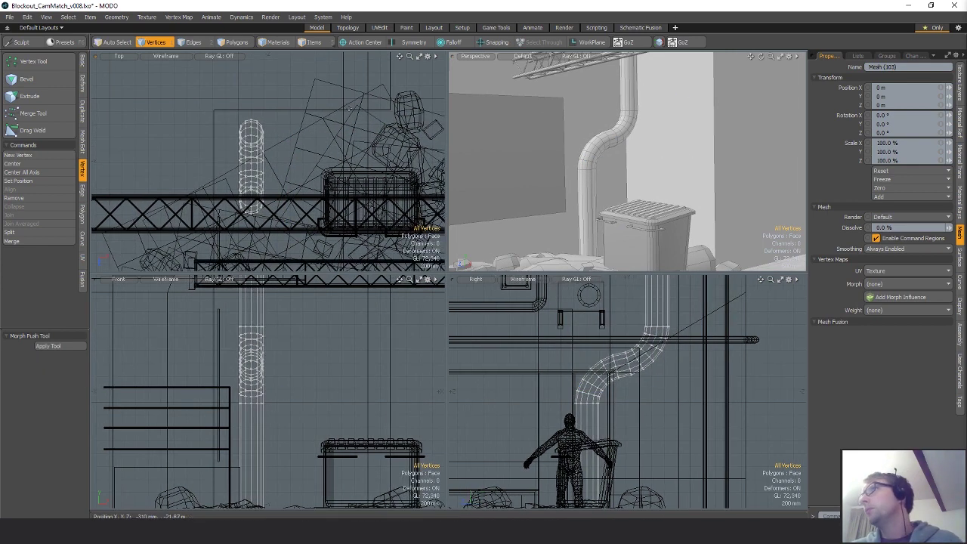
pyautogui.keyDown('alt'); pyautogui.moveTo(642, 162); pyautogui.dragTo(726, 211); pyautogui.keyUp('alt')
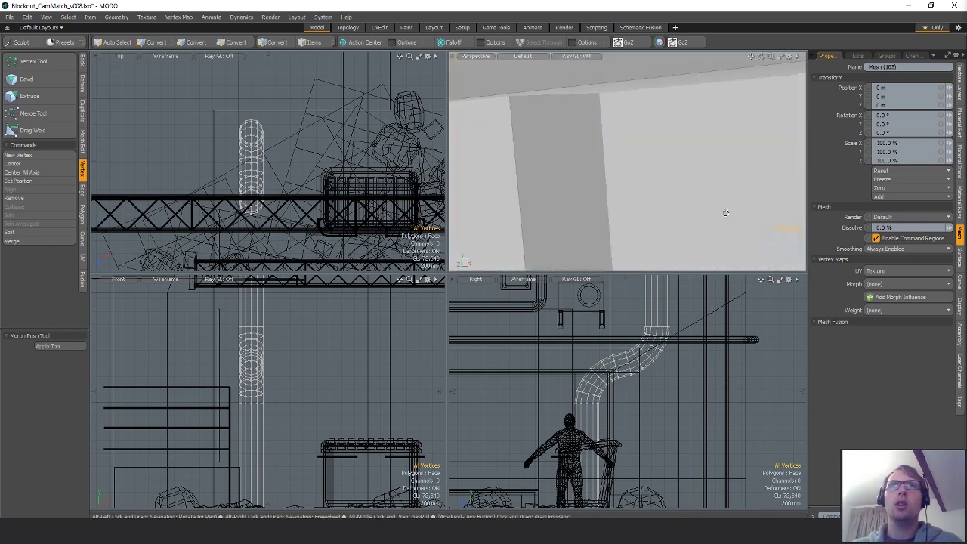
pyautogui.scroll(-6, 725, 212)
pyautogui.keyDown('alt'); pyautogui.keyDown('shift'); pyautogui.moveTo(733, 170); pyautogui.dragTo(669, 174); pyautogui.keyUp('shift'); pyautogui.keyUp('alt')
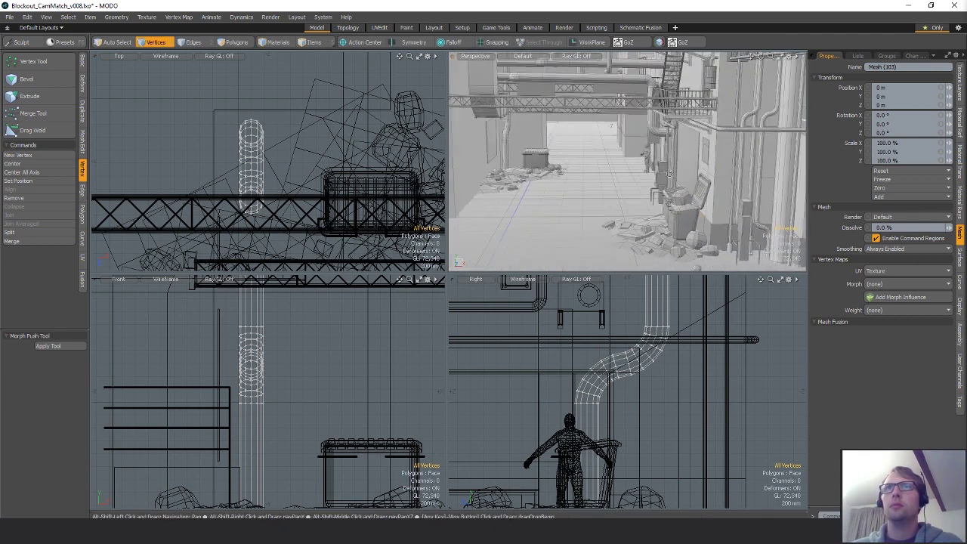
pyautogui.press('5')
pyautogui.click(740, 179)
pyautogui.press('3')
pyautogui.doubleClick(740, 177)
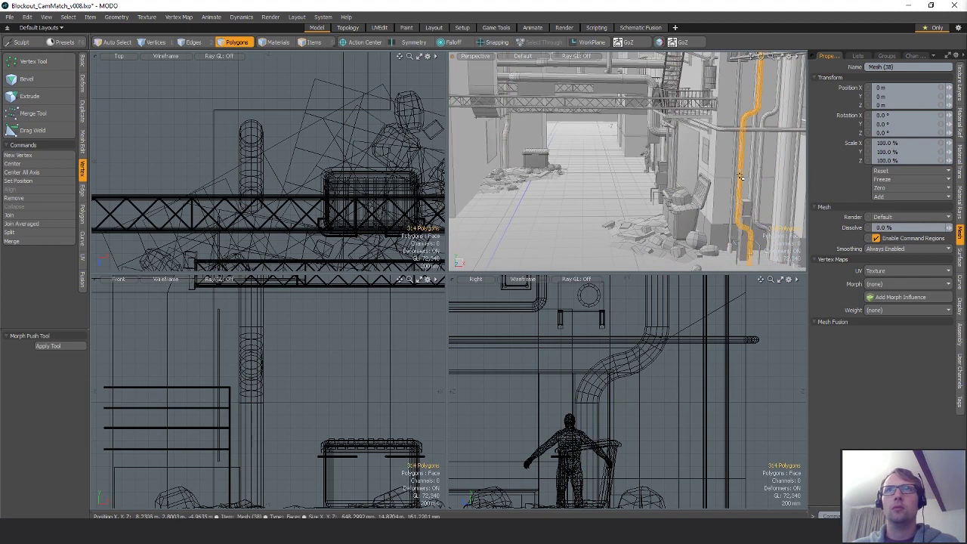
pyautogui.scroll(-5, 392, 171)
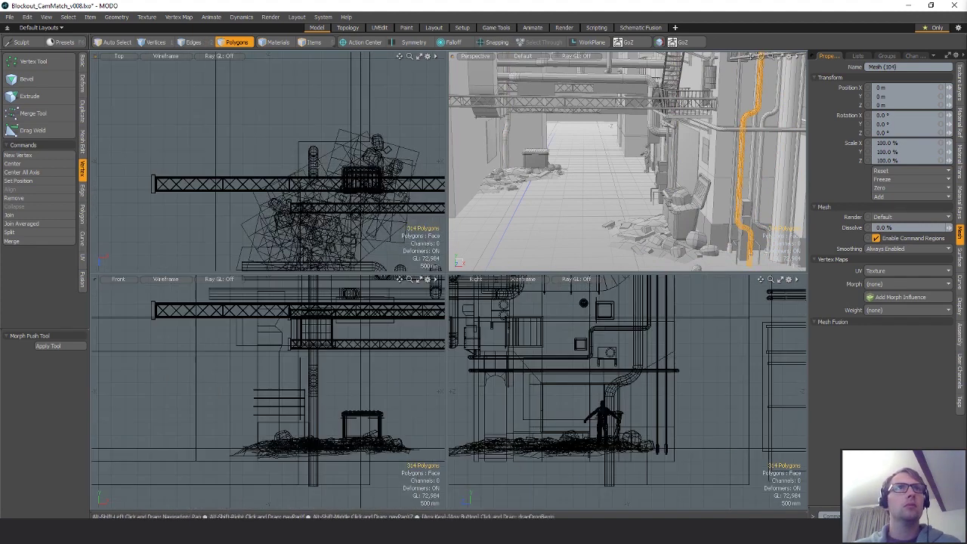
# - Move the new pipe copy across the street to the large pipe, ending with -5.4 m in X and -12.3 m in Z
pyautogui.press('w')
pyautogui.moveTo(394, 210); pyautogui.dragTo(289, 110)
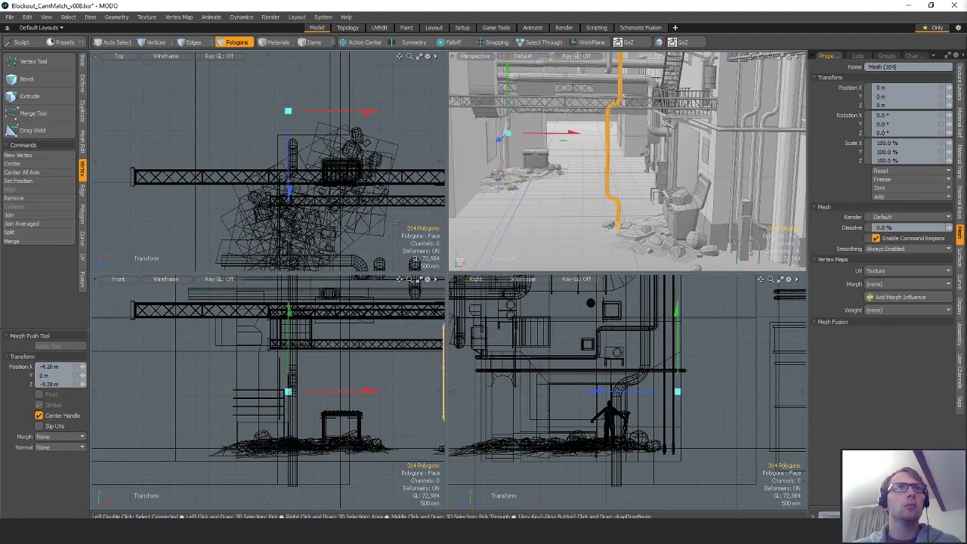
pyautogui.scroll(-5, 383, 220)
pyautogui.moveTo(391, 239); pyautogui.dragTo(350, 144)
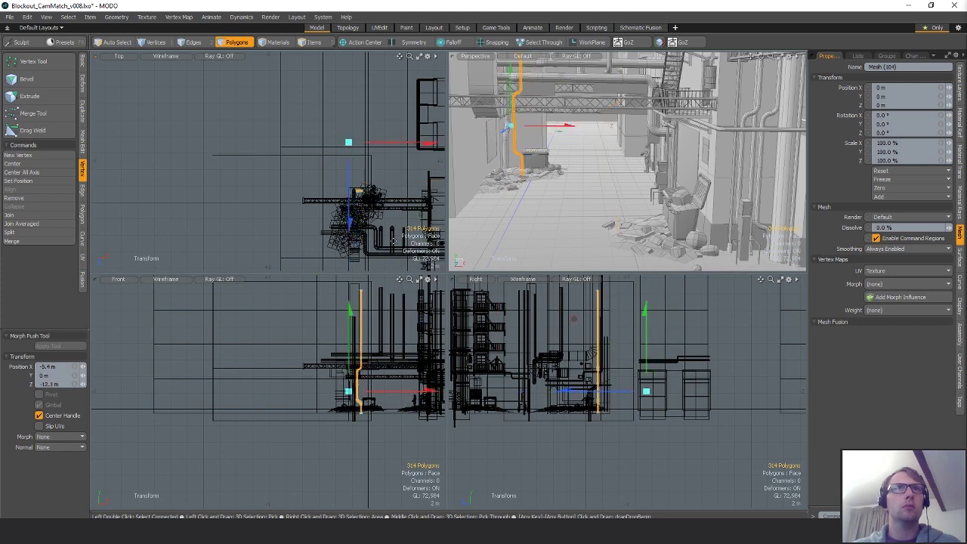
pyautogui.hotkey('shift', 'a')
pyautogui.keyDown('alt'); pyautogui.moveTo(566, 187); pyautogui.dragTo(550, 189); pyautogui.keyUp('alt')
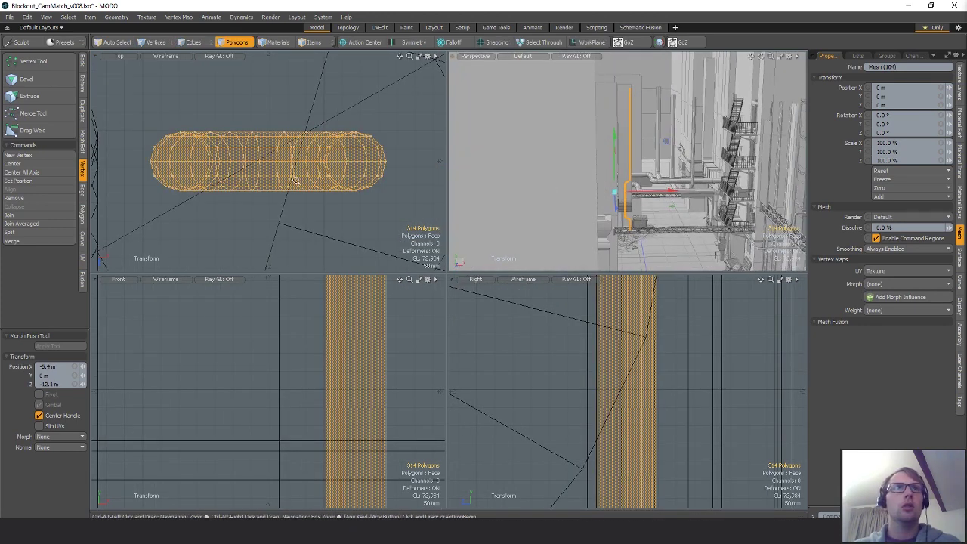
# - Rotate the new pipe copy -180° about Y and keep the whole pipe selected
pyautogui.scroll(-4, 298, 177)
pyautogui.press('e')
pyautogui.keyDown('ctrl'); pyautogui.moveTo(302, 83); pyautogui.dragTo(329, 195); pyautogui.keyUp('ctrl')
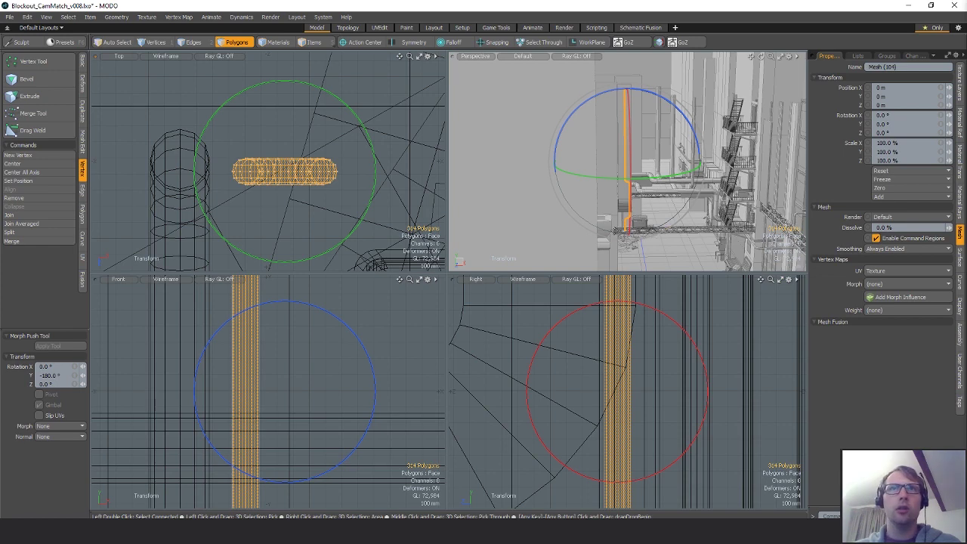
pyautogui.press('space')
pyautogui.click(633, 236)
pyautogui.hotkey('shift', 'a')
pyautogui.keyDown('alt'); pyautogui.moveTo(649, 200); pyautogui.dragTo(627, 149); pyautogui.keyUp('alt')
pyautogui.doubleClick(623, 151)
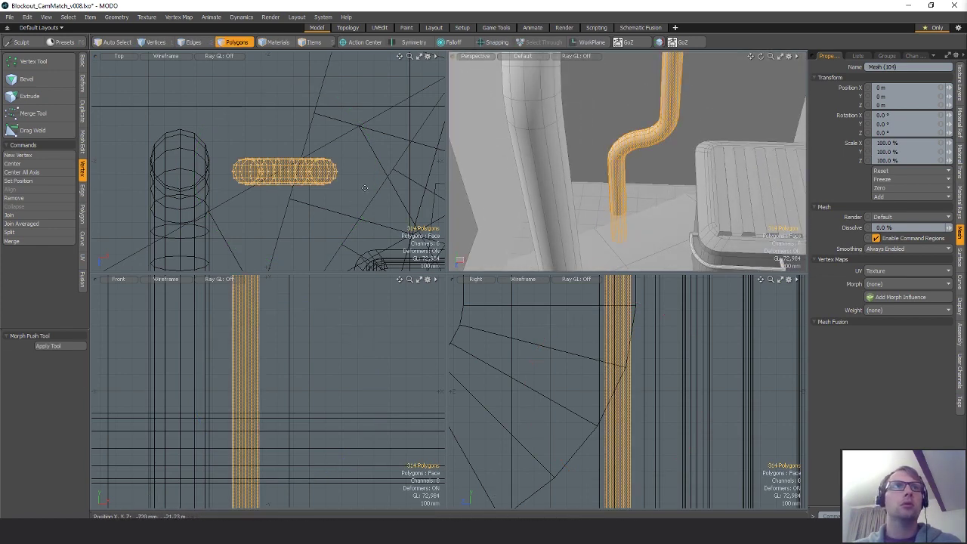
# - Move the pipe copy -270 mm in X and -165 mm in Z beside the large pipe, and scale it down to a thinner size
pyautogui.press('w')
pyautogui.moveTo(346, 189); pyautogui.dragTo(295, 181)
pyautogui.scroll(-5, 311, 304)
pyautogui.keyDown('alt'); pyautogui.keyDown('shift'); pyautogui.moveTo(277, 341); pyautogui.dragTo(267, 391); pyautogui.keyUp('shift'); pyautogui.keyUp('alt')
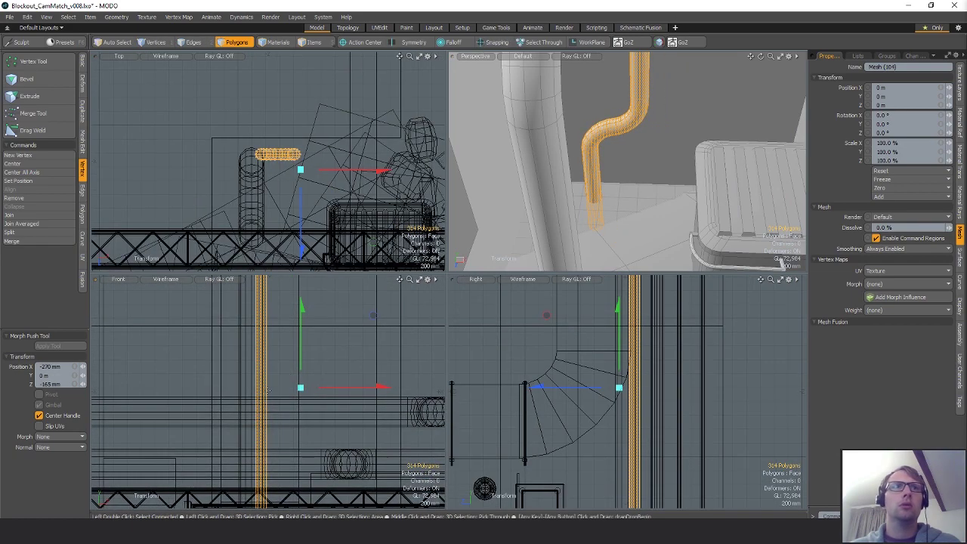
pyautogui.keyDown('alt'); pyautogui.moveTo(309, 484); pyautogui.dragTo(303, 208); pyautogui.keyUp('alt')
pyautogui.moveTo(288, 449)
pyautogui.keyDown('alt'); pyautogui.mouseDown()
pyautogui.moveTo(308, 352)
pyautogui.moveTo(308, 420)
pyautogui.moveTo(327, 416)
pyautogui.moveTo(304, 397)
pyautogui.moveTo(244, 406)
pyautogui.mouseUp(); pyautogui.keyUp('alt')
pyautogui.press('r')
# - Duplicate the thin pipe and move the duplicate 220 mm in X, then -95 mm in X and -75 mm in Y to nest the bends
pyautogui.press('w')
pyautogui.press('ctrl')
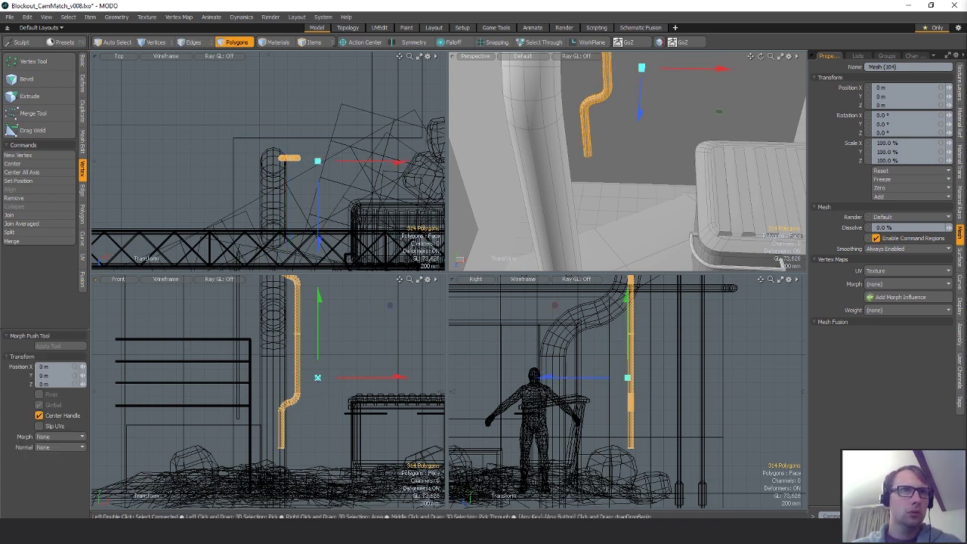
pyautogui.moveTo(349, 379); pyautogui.dragTo(363, 379)
pyautogui.scroll(5, 298, 413)
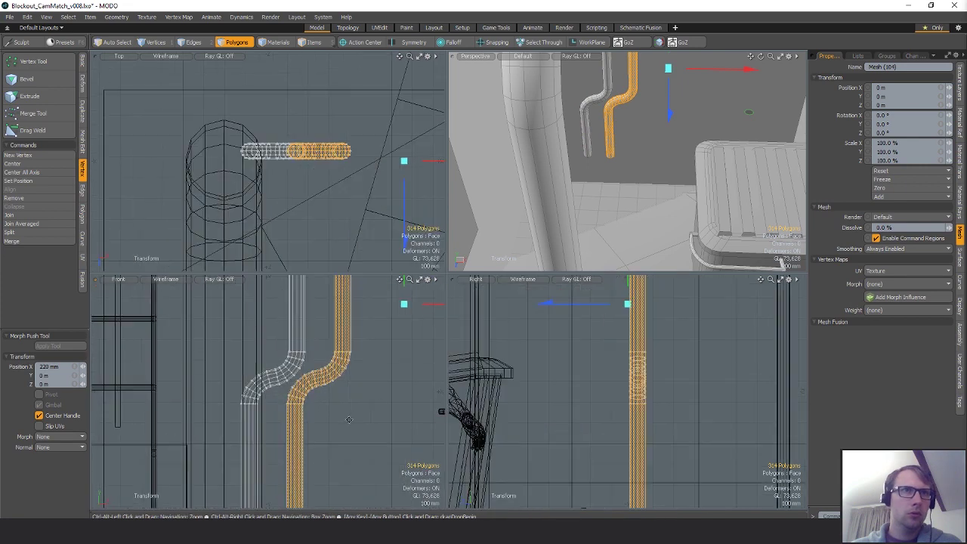
pyautogui.moveTo(341, 423)
pyautogui.mouseDown()
pyautogui.moveTo(327, 436)
pyautogui.moveTo(339, 427)
pyautogui.mouseUp()
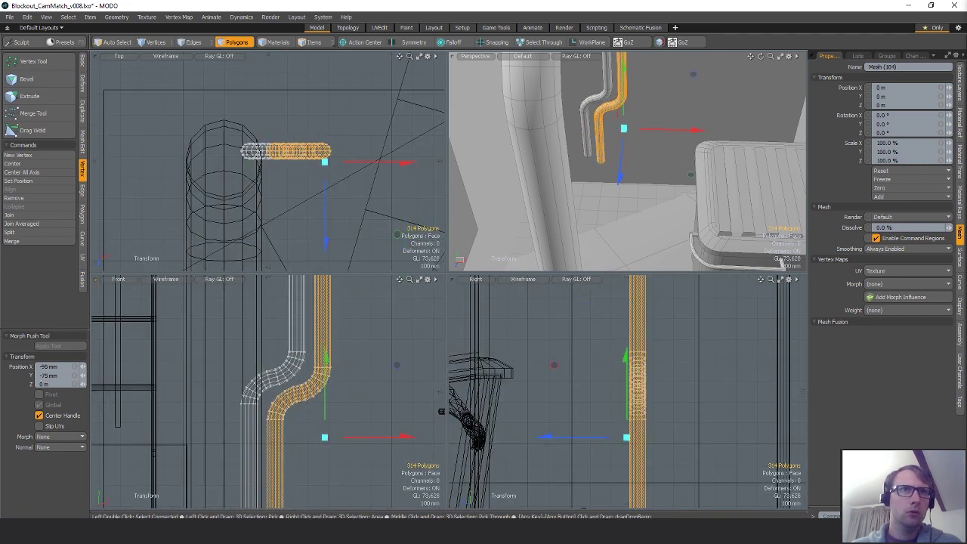
# - Select the lower end vertices of both thin bent pipes and extend them -770 mm in Y toward the ground
pyautogui.scroll(-5, 345, 423)
pyautogui.press('space')
pyautogui.press('1')
pyautogui.moveTo(308, 478)
pyautogui.mouseDown(button='right')
pyautogui.moveTo(293, 450)
pyautogui.moveTo(329, 458)
pyautogui.mouseUp(button='right')
pyautogui.keyDown('alt'); pyautogui.keyDown('shift'); pyautogui.moveTo(306, 393); pyautogui.dragTo(256, 338); pyautogui.keyUp('shift'); pyautogui.keyUp('alt')
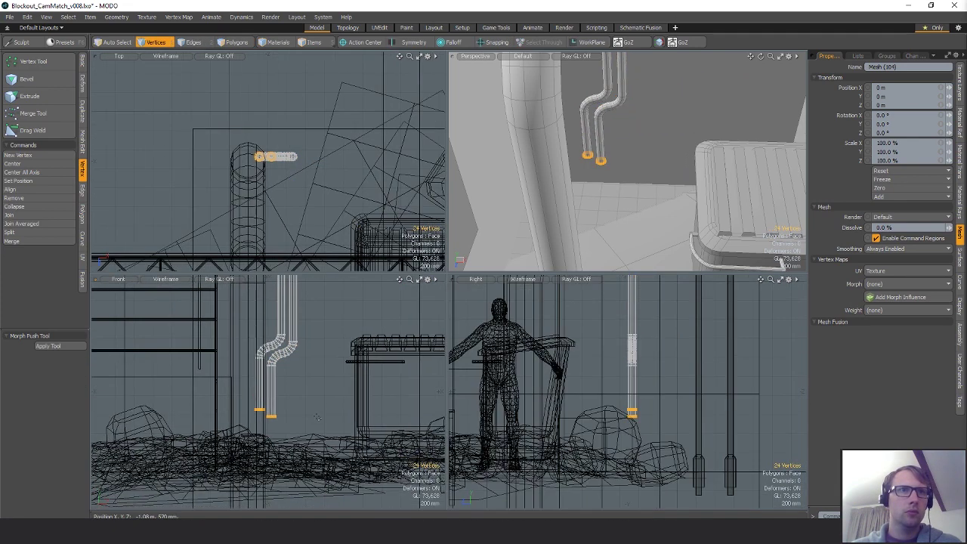
pyautogui.press('r')
pyautogui.press('w')
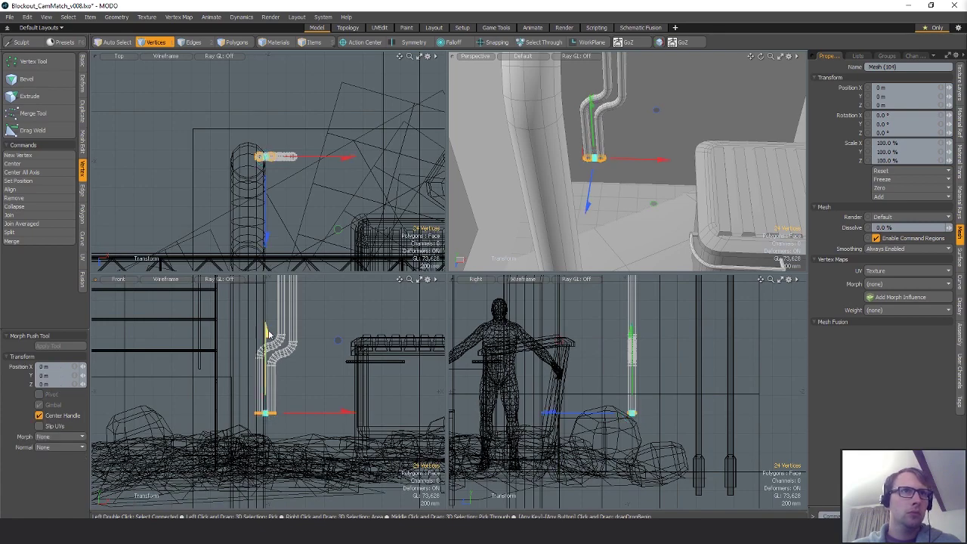
pyautogui.moveTo(266, 345); pyautogui.dragTo(266, 405)
pyautogui.keyDown('alt'); pyautogui.keyDown('shift'); pyautogui.moveTo(327, 332); pyautogui.dragTo(327, 453); pyautogui.keyUp('shift'); pyautogui.keyUp('alt')
pyautogui.scroll(-4, 330, 400)
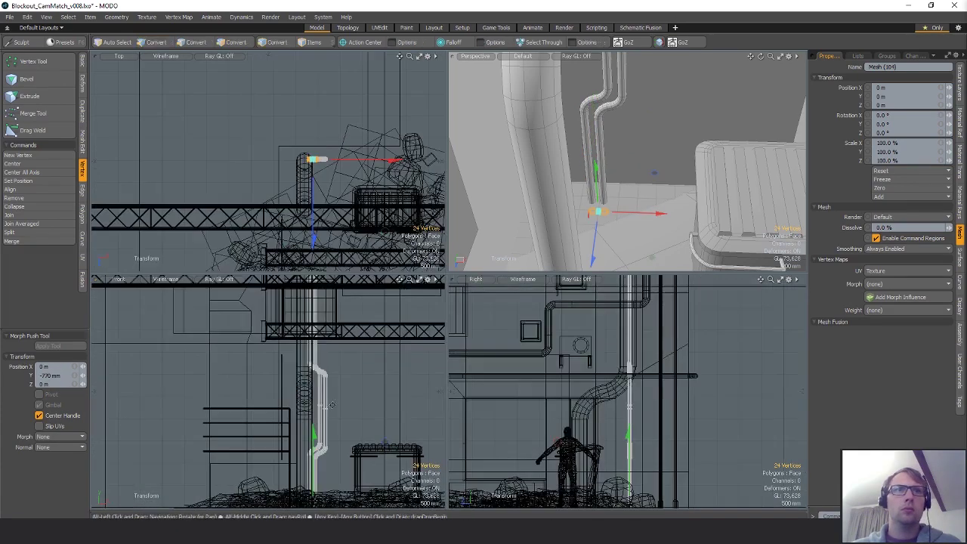
pyautogui.keyDown('alt'); pyautogui.keyDown('shift'); pyautogui.moveTo(331, 396); pyautogui.dragTo(336, 434); pyautogui.keyUp('shift'); pyautogui.keyUp('alt')
pyautogui.press('space')
# - Delete the upper pipe sections above the bends and extend the remaining open ends 6.38 m upward in Y
pyautogui.press('space')
pyautogui.scroll(-4, 342, 431)
pyautogui.press('space')
pyautogui.moveTo(495, 281); pyautogui.dragTo(488, 322, button='right')
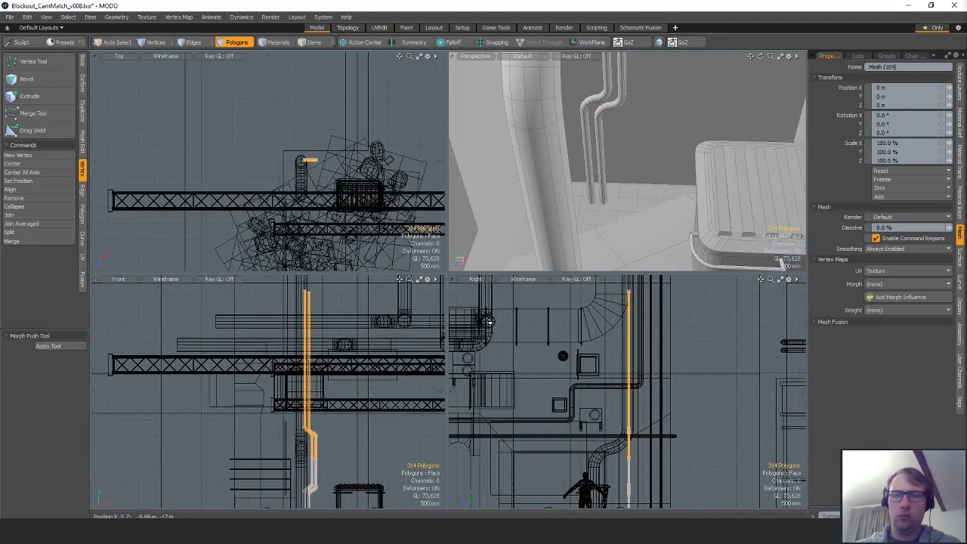
pyautogui.press('Delete')
pyautogui.press('r')
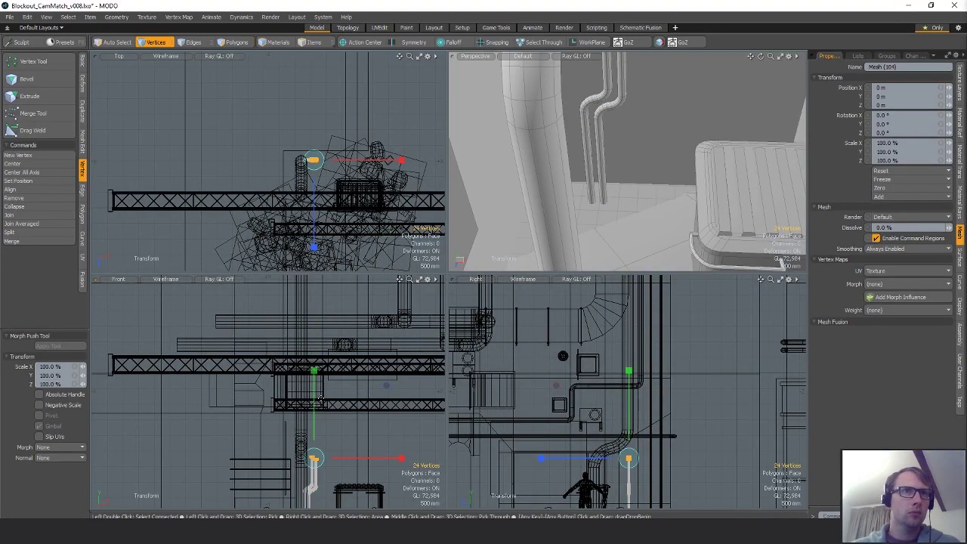
pyautogui.press('w')
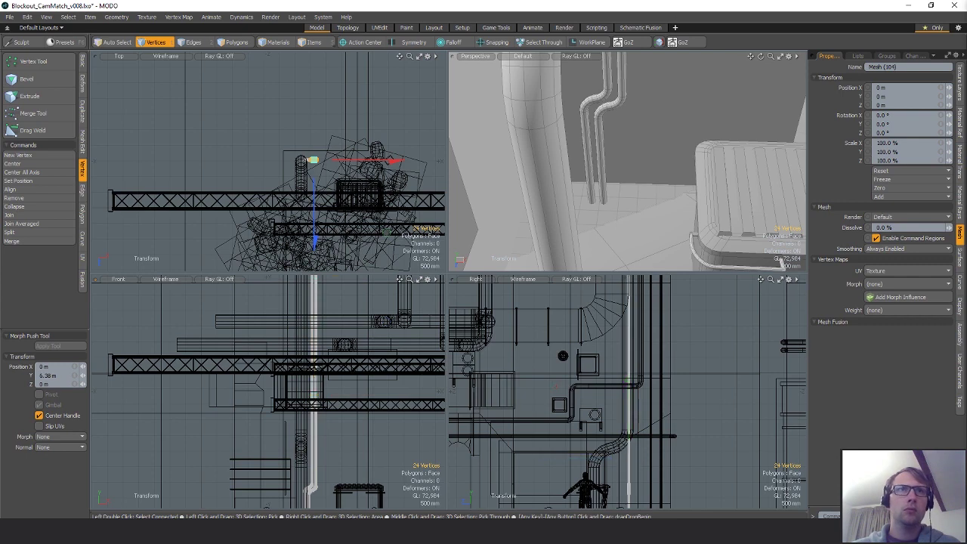
pyautogui.press('q')
pyautogui.press('Escape')
# - Duplicate the outer thin bent pipe and shift the copy in X beside the existing pair
pyautogui.keyDown('alt'); pyautogui.moveTo(332, 377); pyautogui.dragTo(331, 332); pyautogui.keyUp('alt')
pyautogui.keyDown('alt'); pyautogui.moveTo(605, 173); pyautogui.dragTo(633, 147); pyautogui.keyUp('alt')
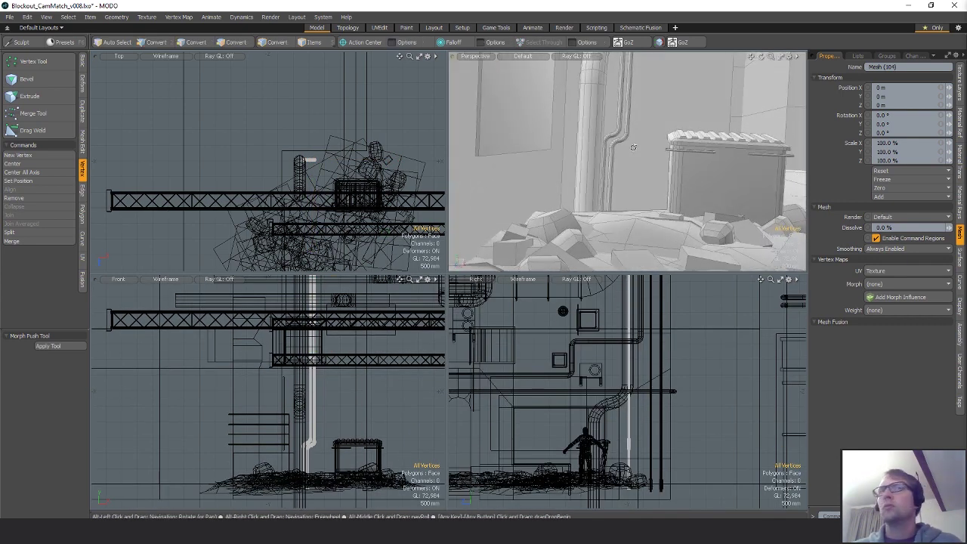
pyautogui.press('space')
pyautogui.press('space')
pyautogui.doubleClick(628, 113)
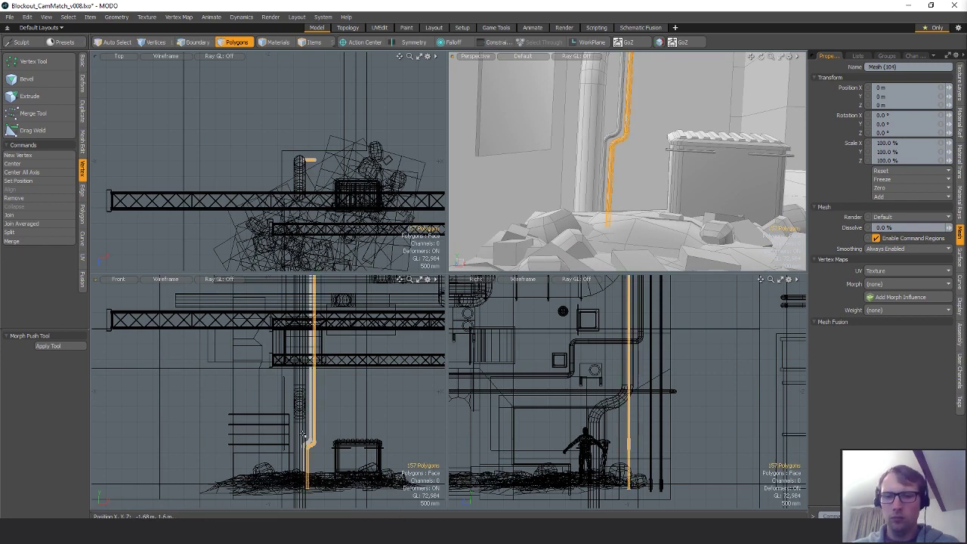
pyautogui.hotkey('ctrl', 'c')
pyautogui.hotkey('ctrl', 'v')
pyautogui.press('w')
pyautogui.keyDown('ctrl'); pyautogui.keyDown('alt'); pyautogui.moveTo(318, 448); pyautogui.dragTo(397, 398); pyautogui.keyUp('alt'); pyautogui.keyUp('ctrl')
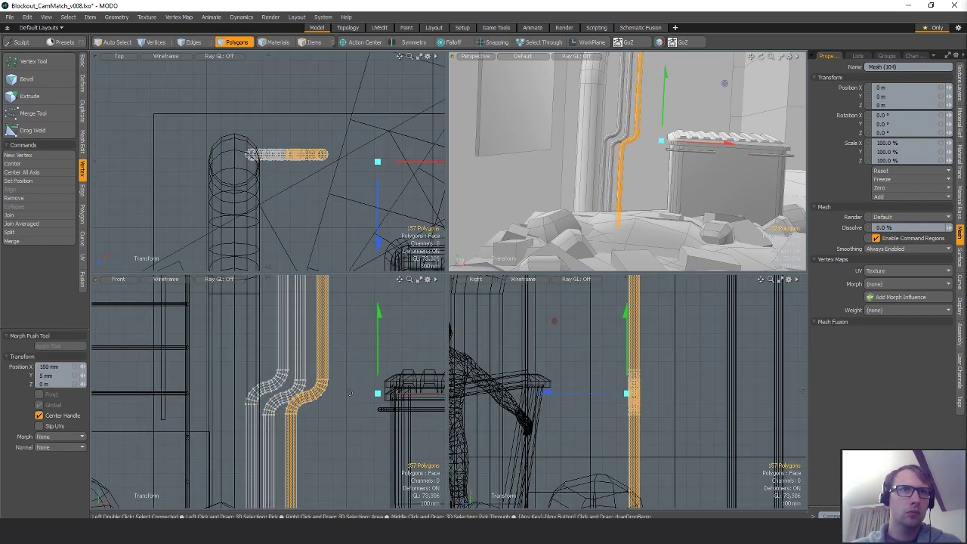
# - Isolate the pipe copy, delete its bend and turn it into one straight vertical pipe, then unhide the rest
pyautogui.hotkey('shift', 'h')
pyautogui.press('space')
pyautogui.moveTo(332, 368)
pyautogui.mouseDown(button='right')
pyautogui.moveTo(335, 460)
pyautogui.moveTo(351, 444)
pyautogui.mouseUp(button='right')
pyautogui.scroll(-5, 389, 395)
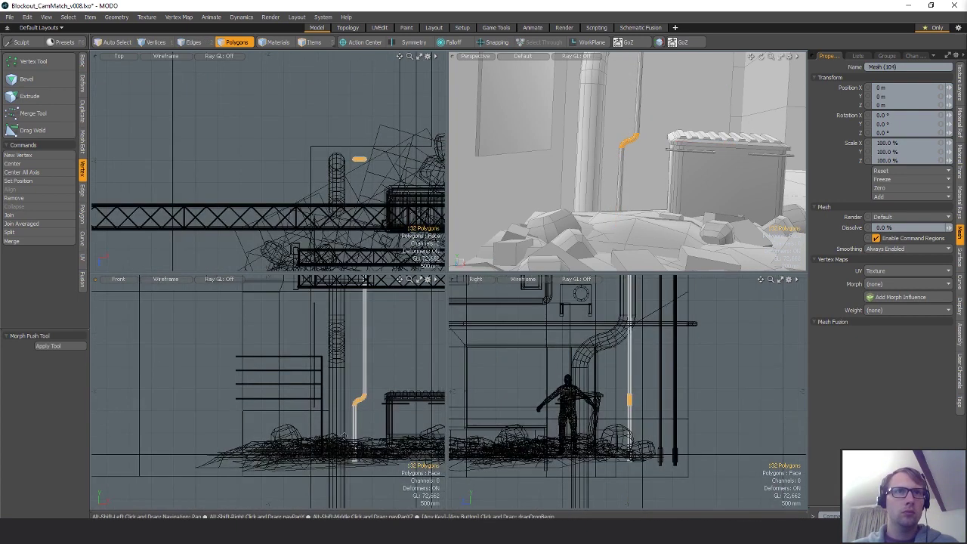
pyautogui.moveTo(393, 394)
pyautogui.keyDown('alt'); pyautogui.keyDown('shift'); pyautogui.mouseDown()
pyautogui.moveTo(393, 378)
pyautogui.moveTo(360, 408)
pyautogui.mouseUp(); pyautogui.keyUp('shift'); pyautogui.keyUp('alt')
pyautogui.press('w')
pyautogui.scroll(-3, 368, 399)
pyautogui.keyDown('alt'); pyautogui.keyDown('shift'); pyautogui.moveTo(368, 372); pyautogui.dragTo(391, 410); pyautogui.keyUp('shift'); pyautogui.keyUp('alt')
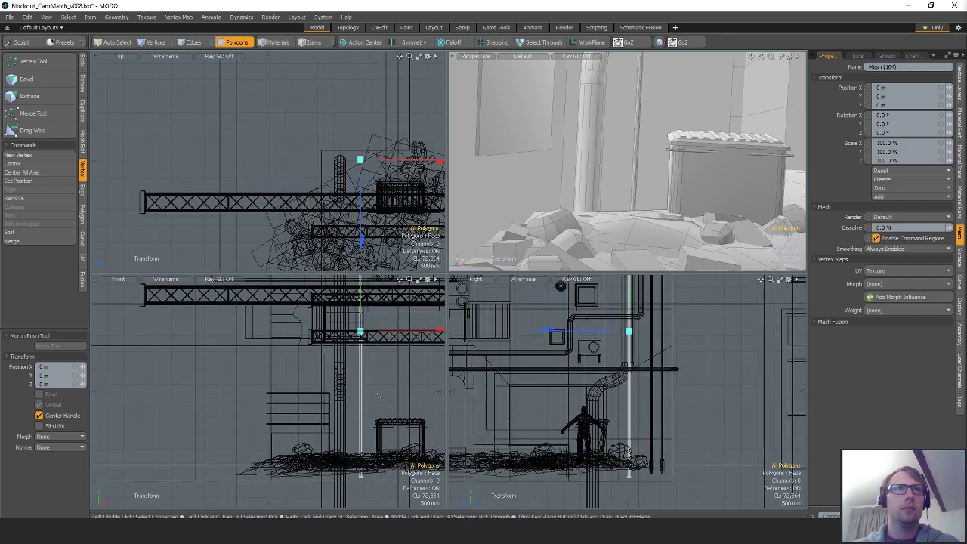
pyautogui.press('space')
pyautogui.press('u')
# - Move the straight pipe slightly in X toward the two bent pipes
pyautogui.scroll(9, 361, 428)
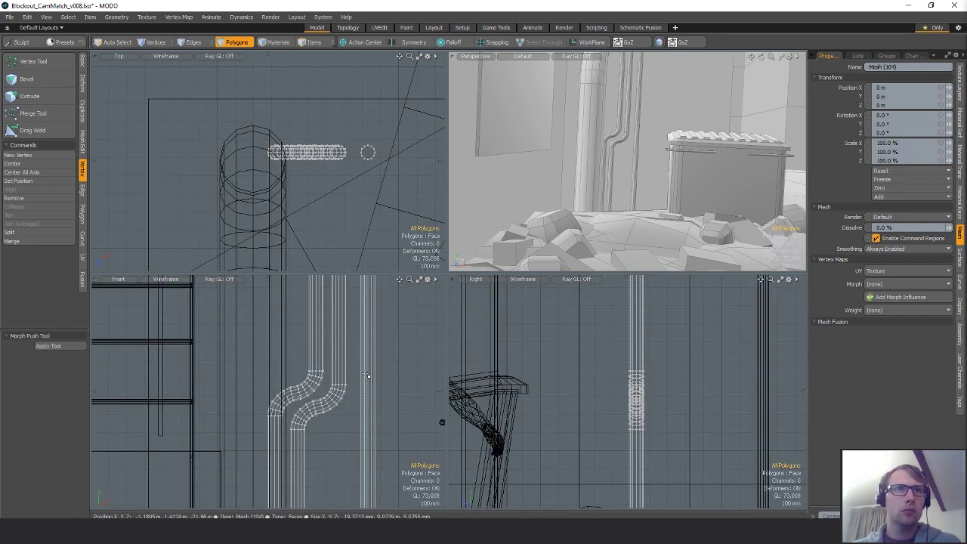
pyautogui.doubleClick(368, 375)
pyautogui.press('w')
pyautogui.moveTo(405, 418); pyautogui.dragTo(399, 419)
pyautogui.press('space')
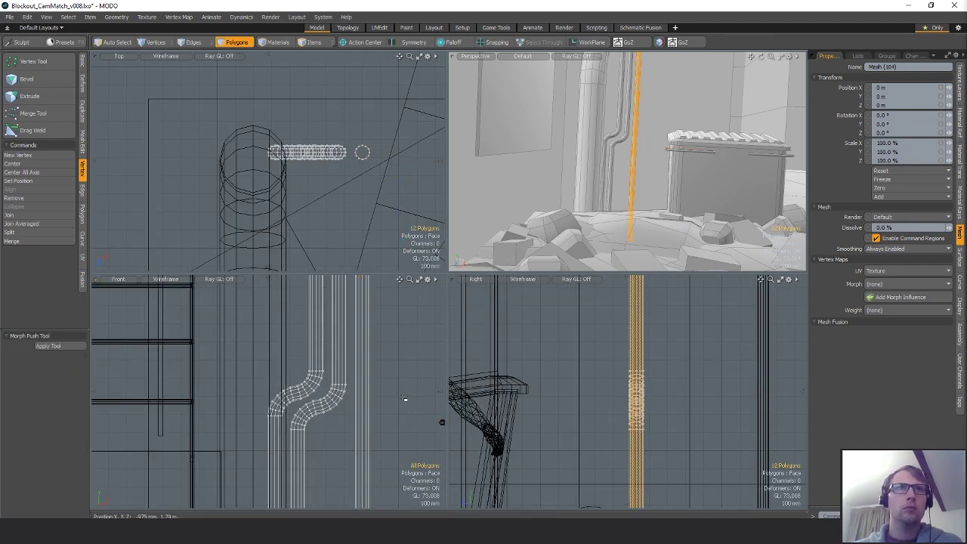
pyautogui.click(404, 400)
pyautogui.keyDown('alt'); pyautogui.keyDown('shift'); pyautogui.moveTo(621, 202); pyautogui.dragTo(633, 167); pyautogui.keyUp('shift'); pyautogui.keyUp('alt')
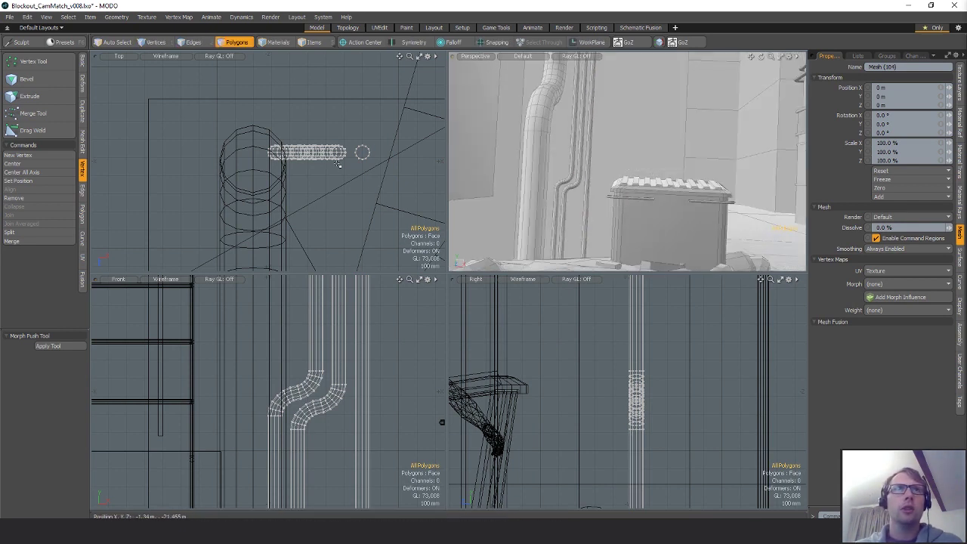
# - Thicken the straight pipe by scaling it 179% in X and Z, and shift it slightly away from the bent pipes
pyautogui.moveTo(372, 134); pyautogui.dragTo(343, 155, button='right')
pyautogui.press('y')
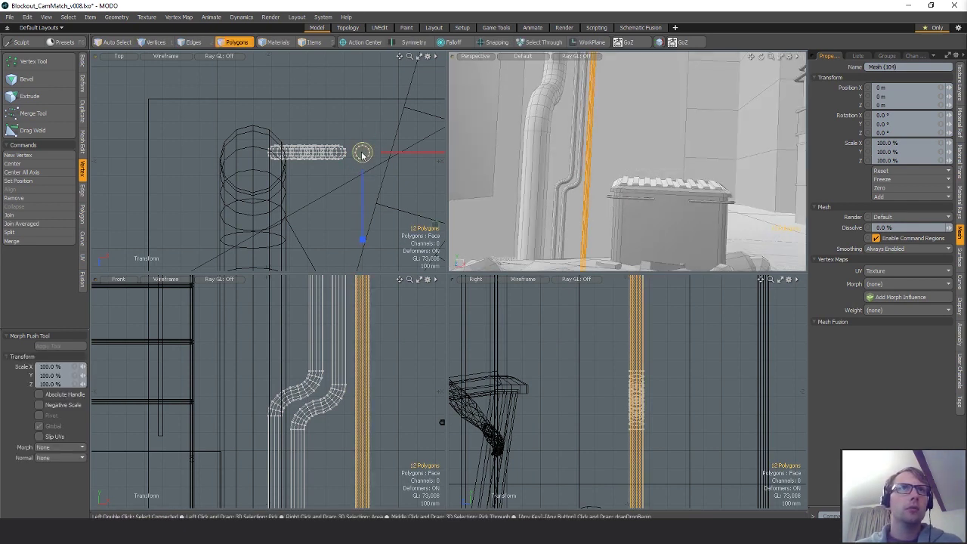
pyautogui.moveTo(435, 224); pyautogui.dragTo(495, 224)
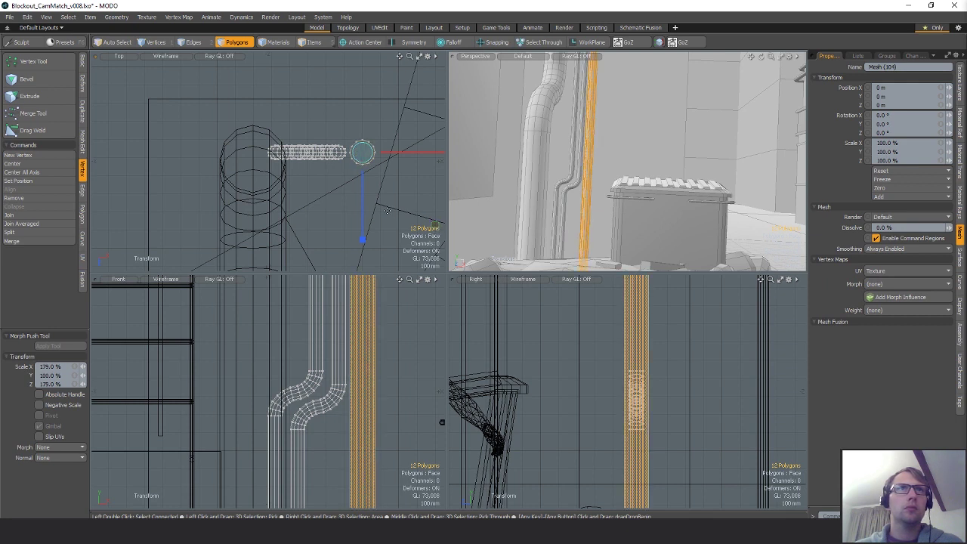
pyautogui.press('w')
pyautogui.moveTo(395, 398); pyautogui.dragTo(403, 397)
pyautogui.press('Escape')
# - Duplicate the inner thin bent pipe and move the copy -645 mm in X to the other side of the large pipe
pyautogui.keyDown('alt'); pyautogui.moveTo(622, 205); pyautogui.dragTo(633, 211); pyautogui.keyUp('alt')
pyautogui.scroll(-1, 633, 209)
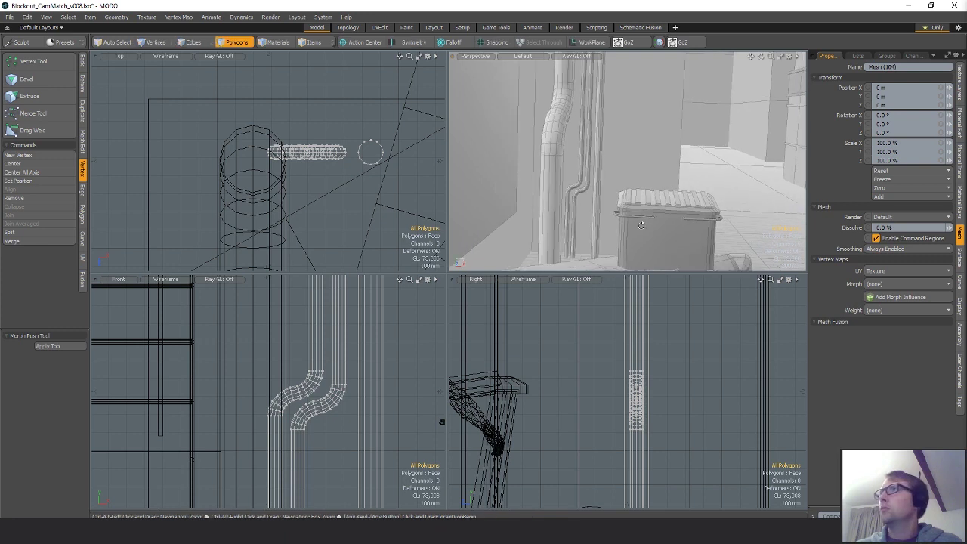
pyautogui.keyDown('alt'); pyautogui.moveTo(608, 179); pyautogui.dragTo(587, 189); pyautogui.keyUp('alt')
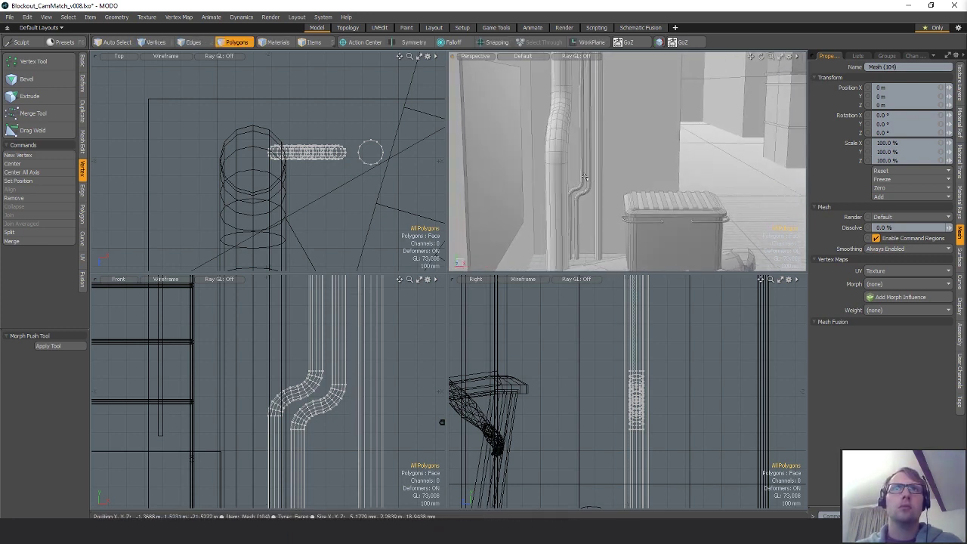
pyautogui.doubleClick(582, 174)
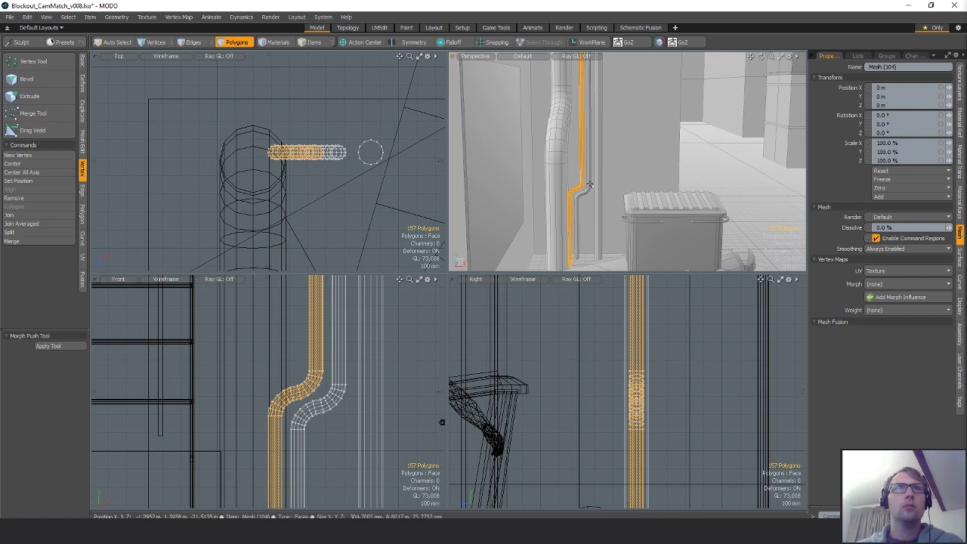
pyautogui.press('w')
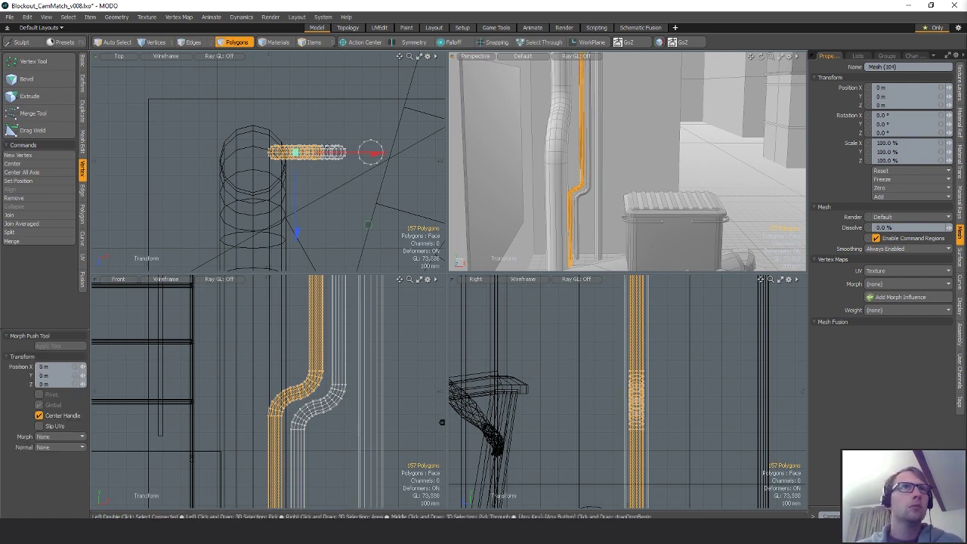
pyautogui.moveTo(335, 154); pyautogui.dragTo(217, 154)
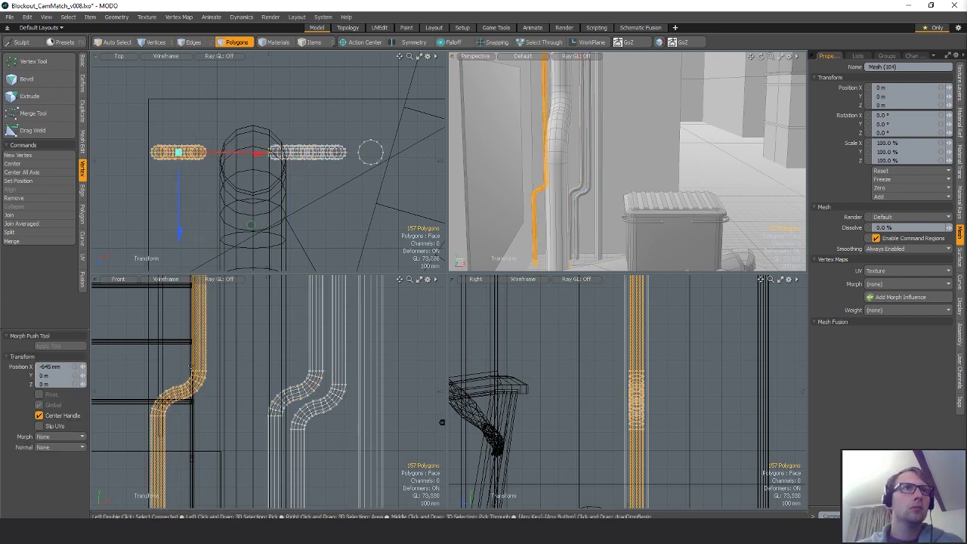
pyautogui.press('space')
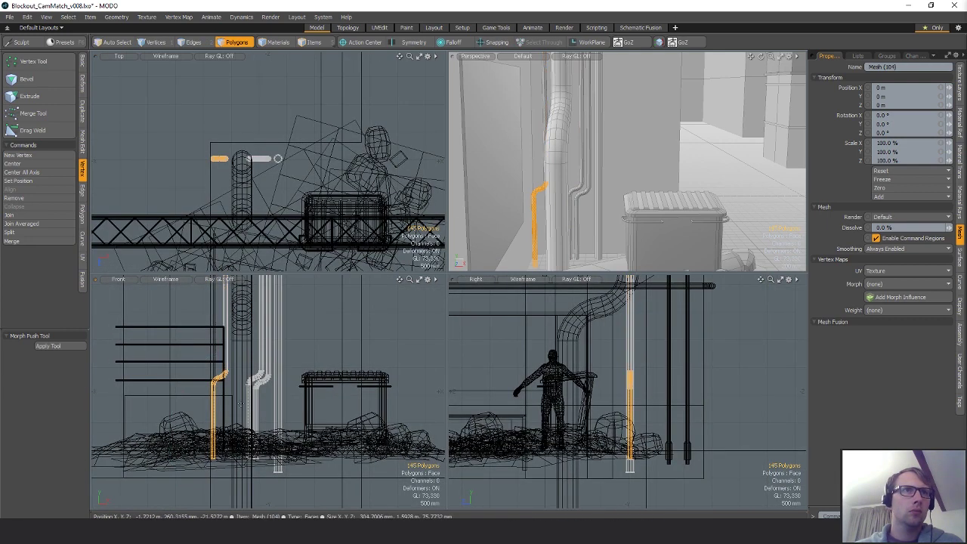
# - Remove the copy's bend and lower section, and extend its upper section straight down to the ground
pyautogui.press('w')
pyautogui.moveTo(219, 346); pyautogui.dragTo(220, 428)
pyautogui.press('Delete')
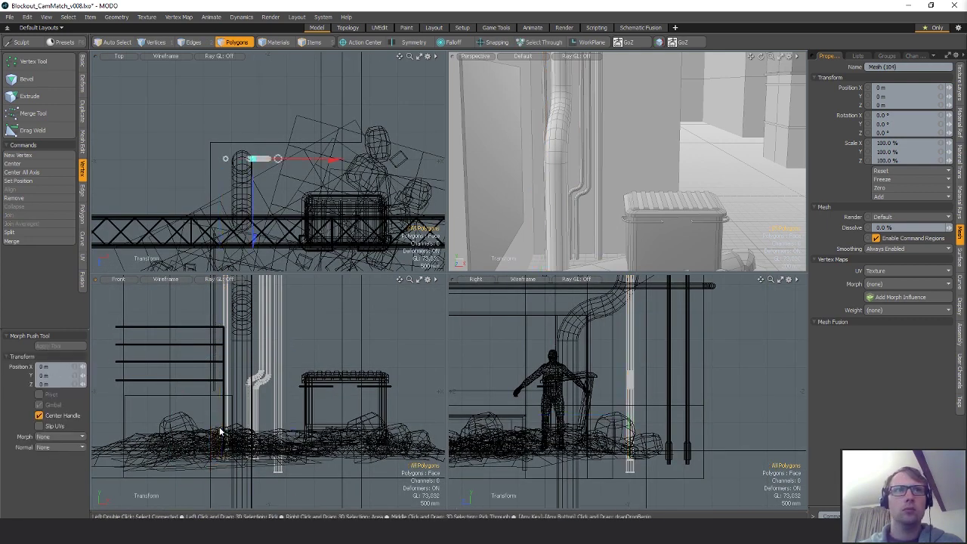
pyautogui.press('space')
pyautogui.keyDown('alt'); pyautogui.moveTo(589, 206); pyautogui.dragTo(594, 182); pyautogui.keyUp('alt')
pyautogui.scroll(2, 595, 182)
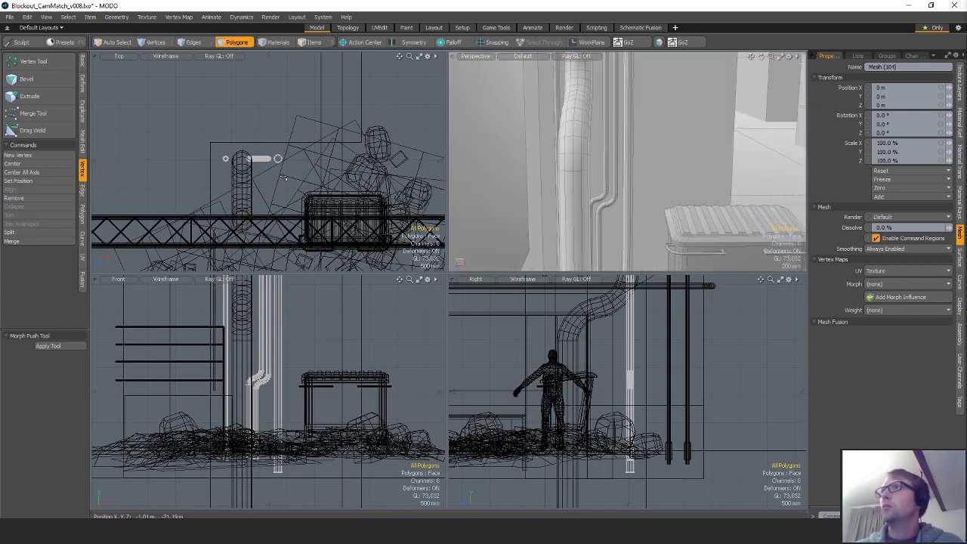
pyautogui.press('5')
pyautogui.click(251, 184)
pyautogui.press('3')
pyautogui.keyDown('ctrl'); pyautogui.keyDown('alt'); pyautogui.moveTo(256, 160); pyautogui.dragTo(312, 158); pyautogui.keyUp('alt'); pyautogui.keyUp('ctrl')
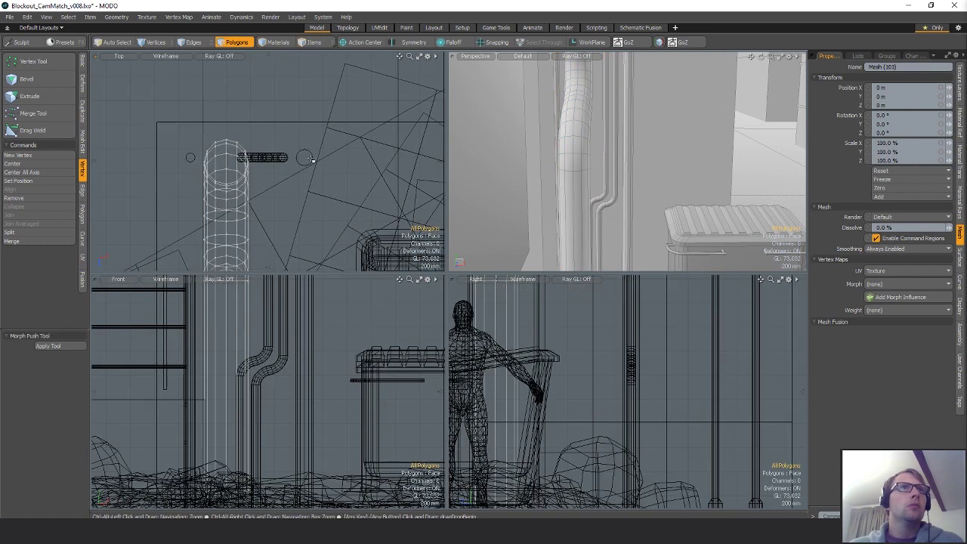
pyautogui.press('w')
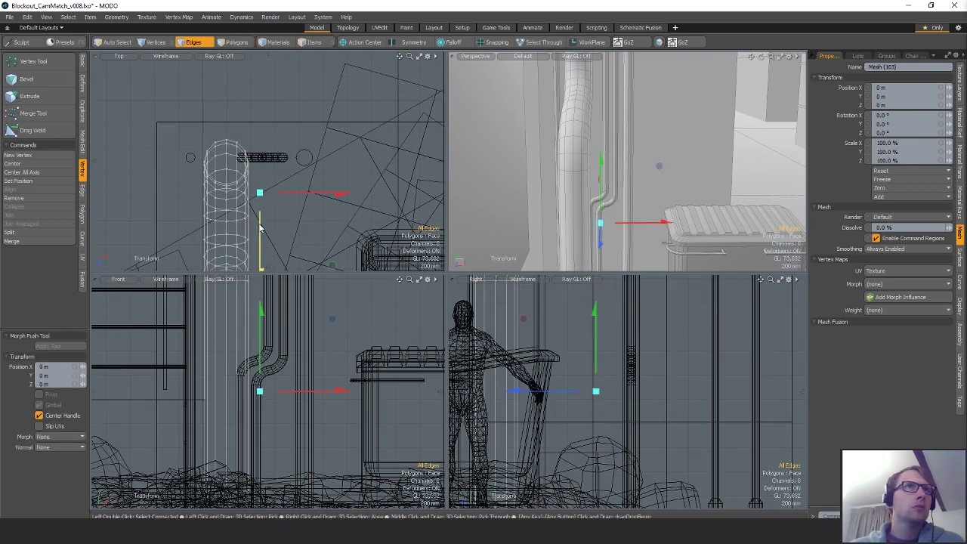
pyautogui.press('space')
pyautogui.press('5')
pyautogui.click(258, 157)
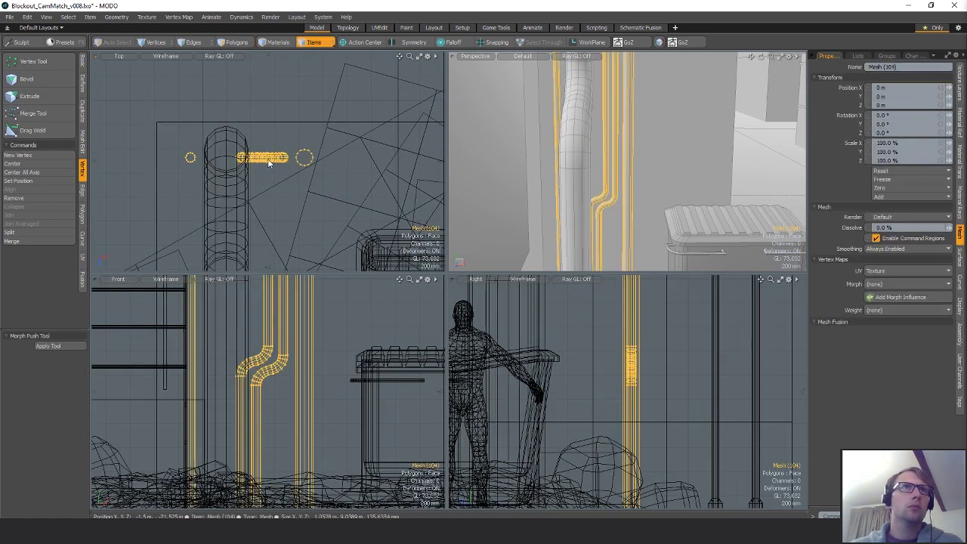
# - Move all the thin pipes together in X and Z, closer to the wall behind the large pipe
pyautogui.press('3')
pyautogui.press('w')
pyautogui.moveTo(291, 195); pyautogui.dragTo(328, 171)
pyautogui.press('space')
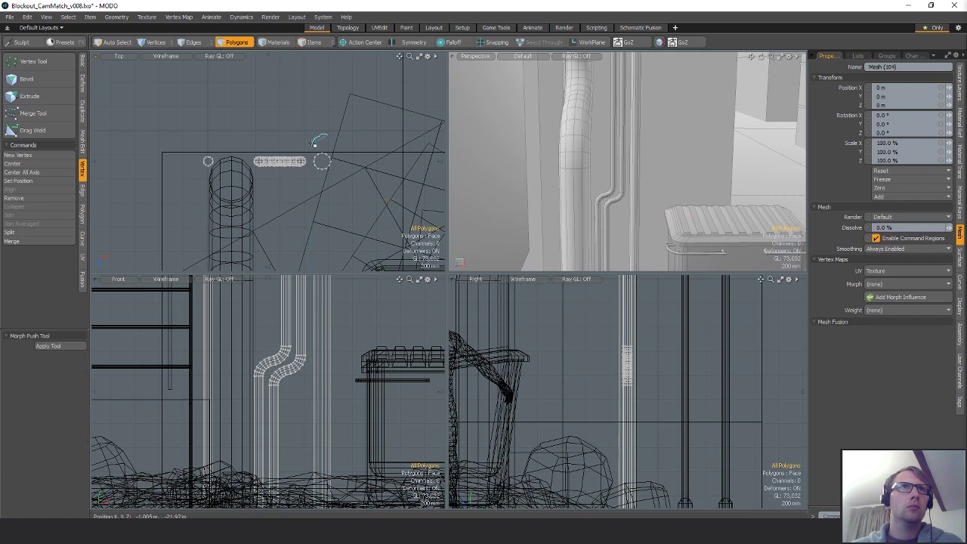
# - Move the thicker straight pipe slightly forward in Z, away from the wall
pyautogui.moveTo(326, 197); pyautogui.dragTo(337, 156, button='right')
pyautogui.press('w')
pyautogui.moveTo(350, 172); pyautogui.dragTo(351, 177)
pyautogui.press('space')
# - Shift the single thin straight pipe farther in negative X, away from the large pipe
pyautogui.moveTo(219, 136); pyautogui.dragTo(224, 194, button='right')
pyautogui.click(225, 195)
pyautogui.press('w')
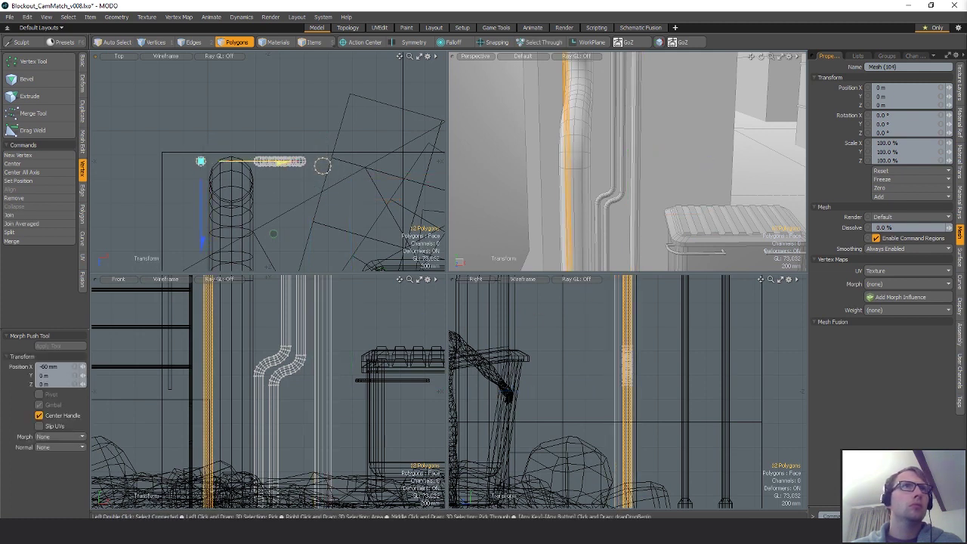
pyautogui.moveTo(285, 163); pyautogui.dragTo(282, 162)
pyautogui.press('space')
pyautogui.click(311, 164)
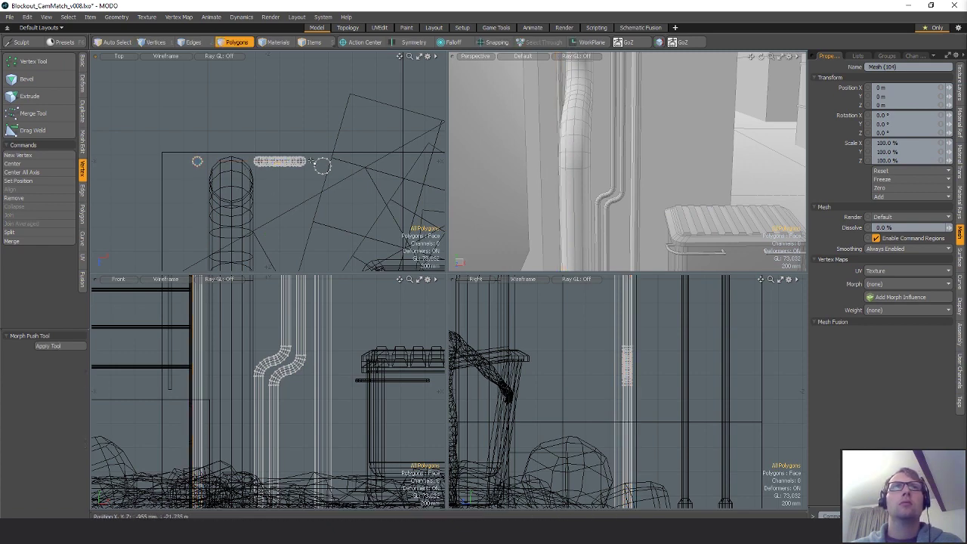
pyautogui.click(194, 197)
pyautogui.press('w')
pyautogui.press('q')
pyautogui.press('Escape')
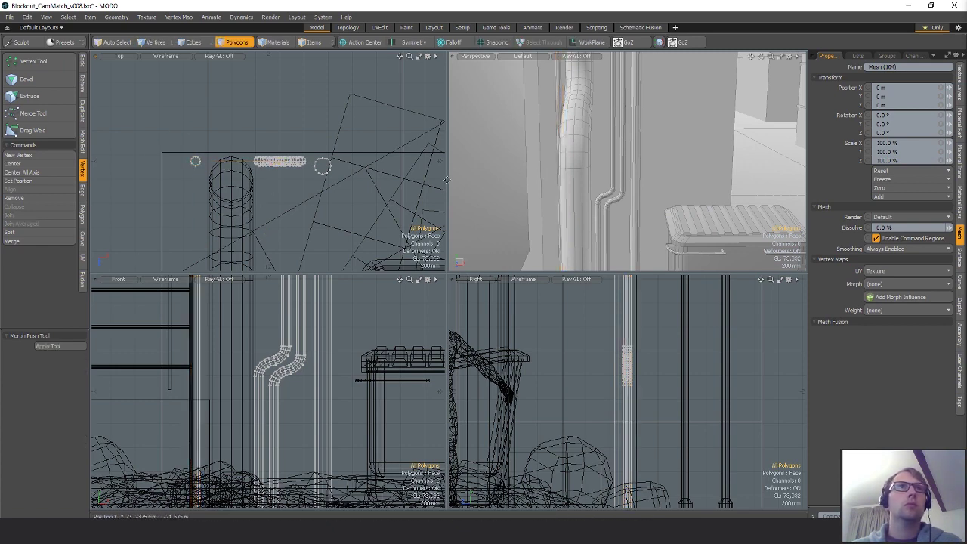
# - Move the two bent pipes and the thicker straight pipe together -155 mm in X toward the large pipe
pyautogui.scroll(-5, 600, 169)
pyautogui.keyDown('alt'); pyautogui.moveTo(603, 164); pyautogui.dragTo(595, 192); pyautogui.keyUp('alt')
pyautogui.press('3')
pyautogui.keyDown('ctrl'); pyautogui.keyDown('alt'); pyautogui.moveTo(256, 171); pyautogui.dragTo(294, 146); pyautogui.keyUp('alt'); pyautogui.keyUp('ctrl')
pyautogui.moveTo(390, 135)
pyautogui.mouseDown(button='right')
pyautogui.moveTo(400, 238)
pyautogui.moveTo(423, 204)
pyautogui.mouseUp(button='right')
pyautogui.press('w')
pyautogui.moveTo(400, 174); pyautogui.dragTo(368, 174)
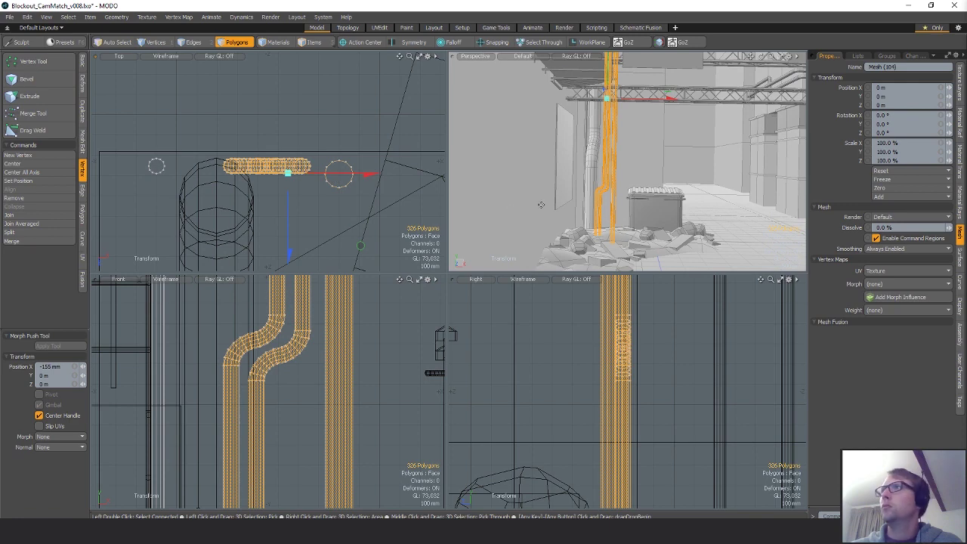
pyautogui.keyDown('alt'); pyautogui.moveTo(570, 166); pyautogui.dragTo(628, 147); pyautogui.keyUp('alt')
pyautogui.press('q')
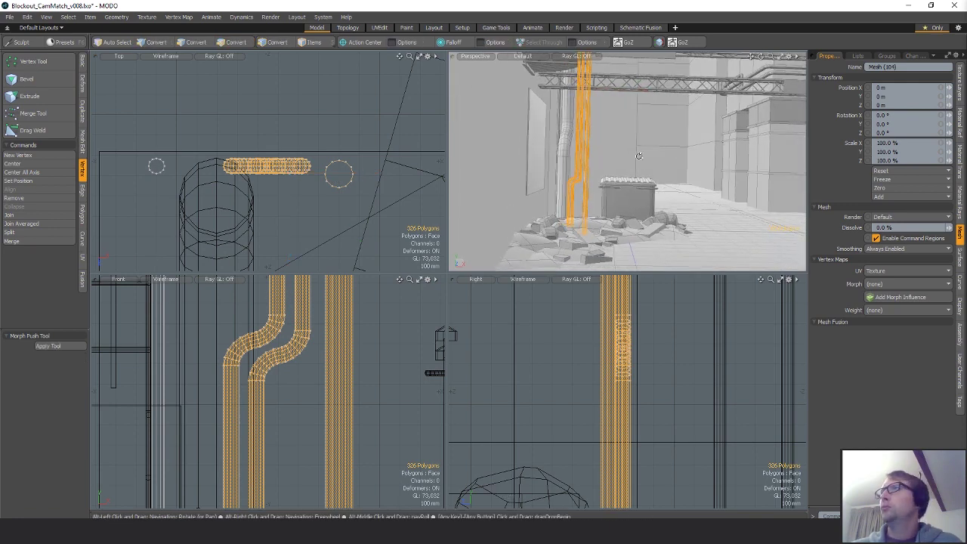
pyautogui.click(628, 147)
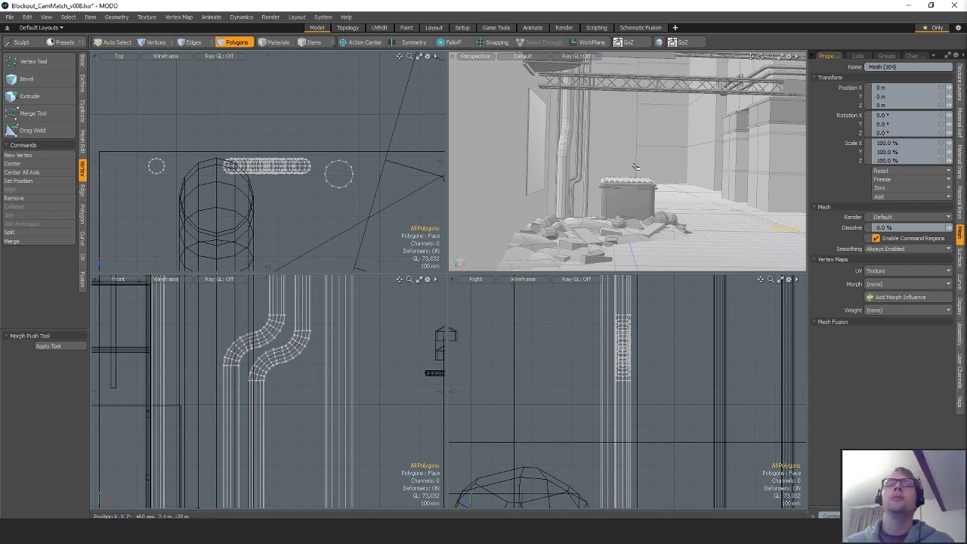
pyautogui.moveTo(672, 165)
pyautogui.keyDown('alt'); pyautogui.mouseDown()
pyautogui.moveTo(684, 194)
pyautogui.moveTo(609, 177)
pyautogui.moveTo(667, 178)
pyautogui.mouseUp(); pyautogui.keyUp('alt')
pyautogui.scroll(5, 615, 183)
pyautogui.scroll(2, 609, 176)
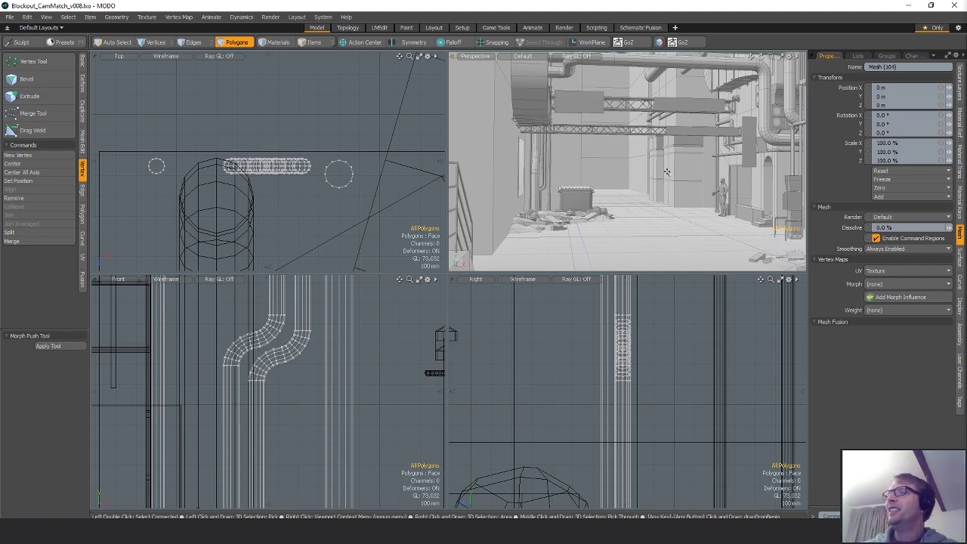
pyautogui.keyDown('alt'); pyautogui.moveTo(667, 172); pyautogui.dragTo(556, 185); pyautogui.keyUp('alt')
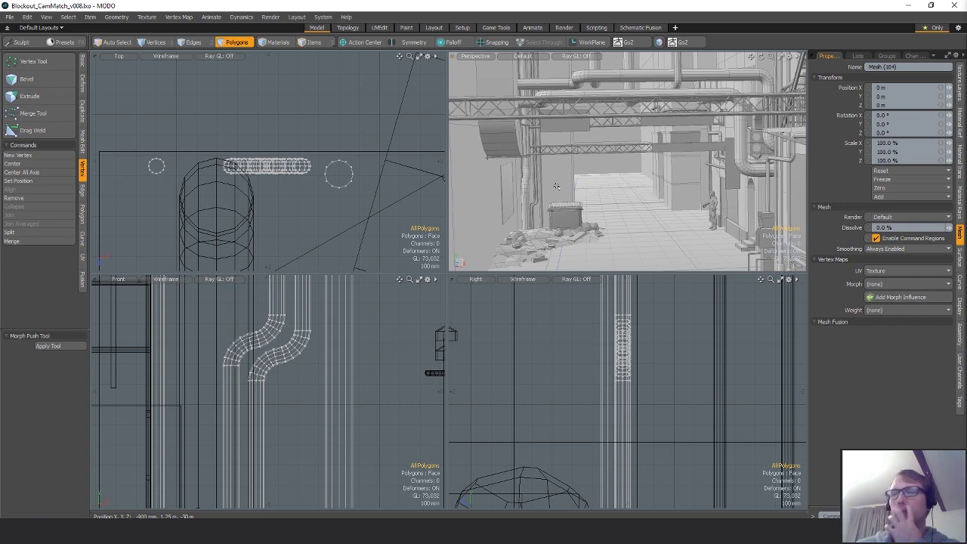
pyautogui.keyDown('alt'); pyautogui.moveTo(556, 185); pyautogui.dragTo(622, 173); pyautogui.keyUp('alt')
pyautogui.scroll(3, 592, 182)
pyautogui.scroll(2, 587, 163)
pyautogui.click(587, 164)
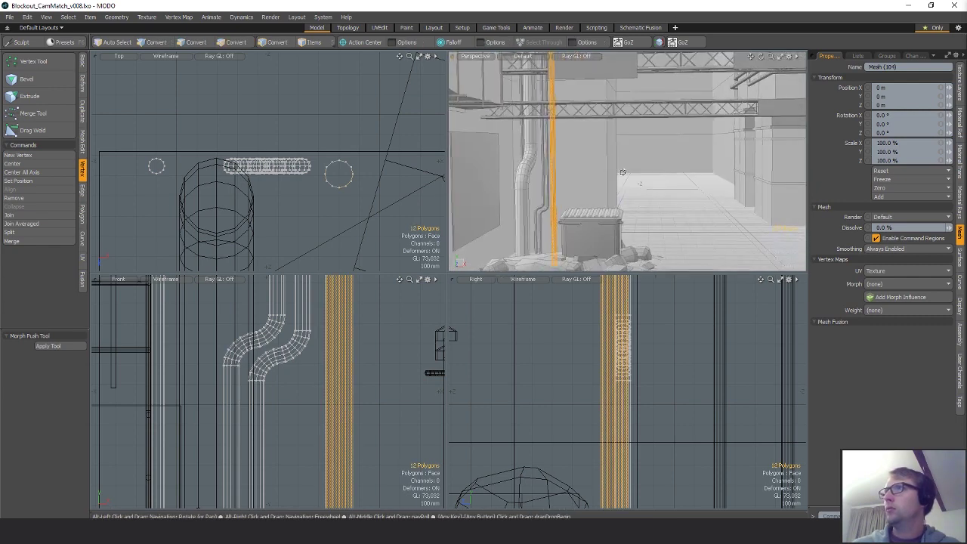
pyautogui.hotkey('ctrl', 'c')
pyautogui.hotkey('ctrl', 'v')
pyautogui.press('w')
pyautogui.scroll(-3, 370, 198)
pyautogui.keyDown('alt'); pyautogui.moveTo(361, 187); pyautogui.dragTo(322, 191); pyautogui.keyUp('alt')
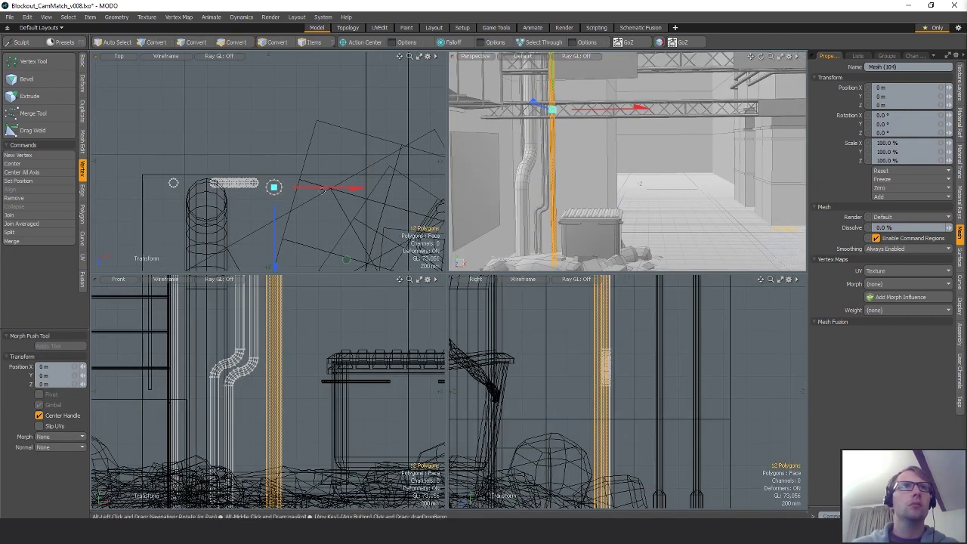
pyautogui.press('Delete')
# - Duplicate the single thin straight pipe twice and place the pair side by side farther along the wall in positive X
pyautogui.press('q')
pyautogui.moveTo(180, 157); pyautogui.dragTo(185, 197, button='right')
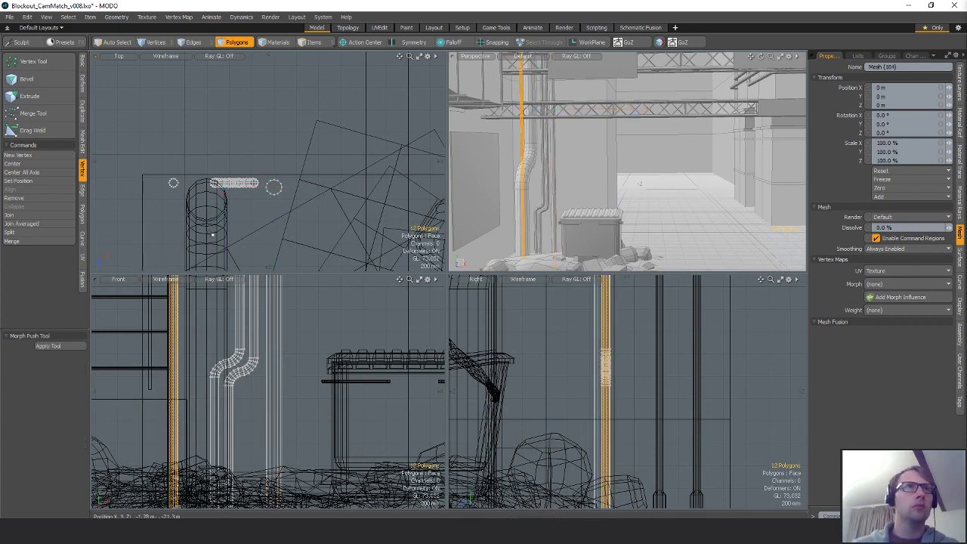
pyautogui.press('w')
pyautogui.moveTo(173, 182); pyautogui.dragTo(325, 210)
pyautogui.press('space')
# - Add two copies of the thicker straight pipe beyond the thin pair, setting the second copy slightly forward in Z
pyautogui.moveTo(244, 174)
pyautogui.mouseDown(button='right')
pyautogui.moveTo(236, 173)
pyautogui.moveTo(267, 229)
pyautogui.moveTo(277, 217)
pyautogui.mouseUp(button='right')
pyautogui.press('w')
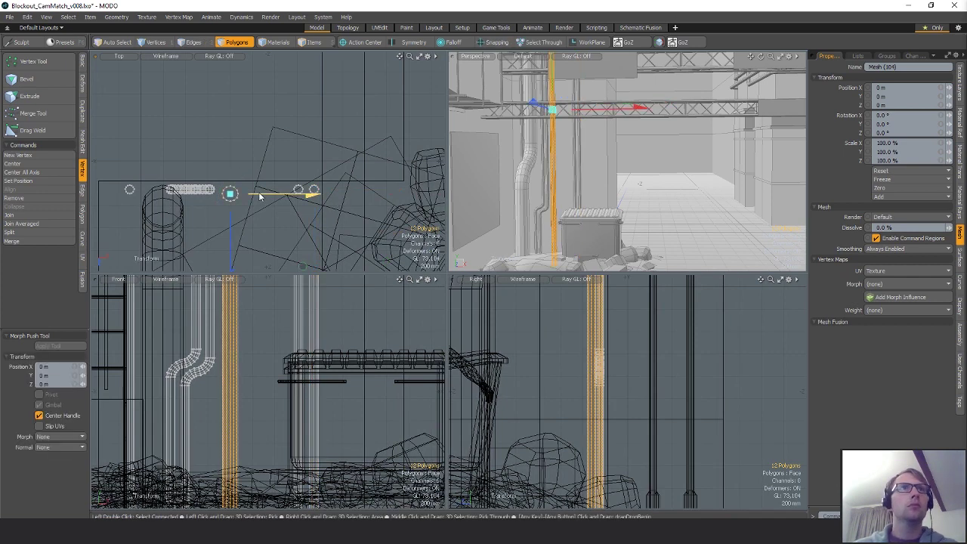
pyautogui.moveTo(260, 195); pyautogui.dragTo(372, 194)
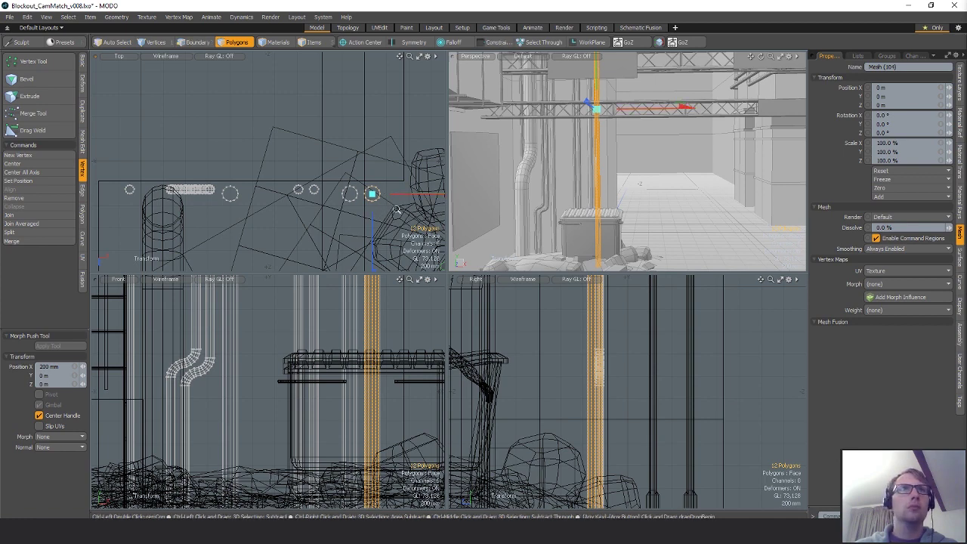
pyautogui.scroll(1, 387, 213)
pyautogui.moveTo(395, 207); pyautogui.dragTo(387, 226)
pyautogui.press('space')
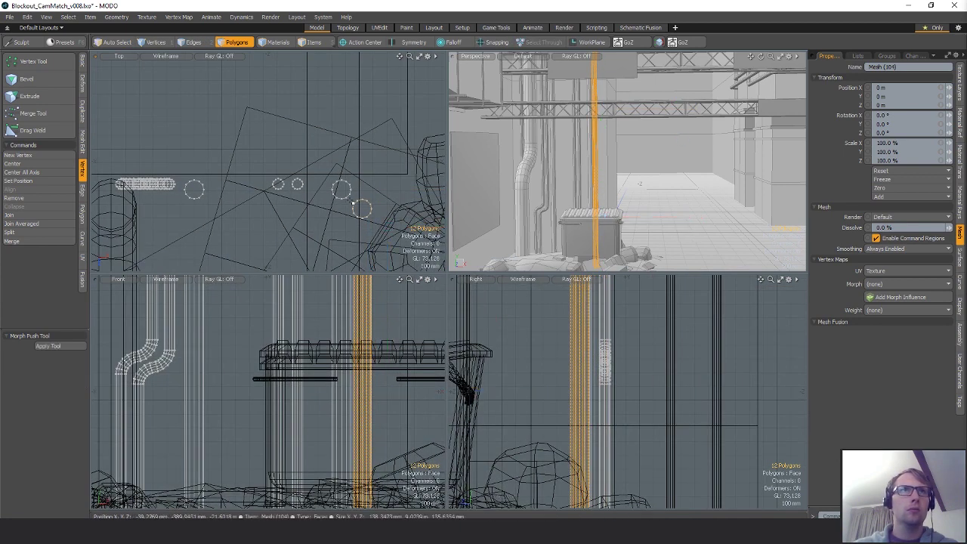
# - Duplicate the thick pipe copy nearest the wall and place the duplicate beside it in positive X
pyautogui.moveTo(355, 204)
pyautogui.mouseDown(button='right')
pyautogui.moveTo(399, 180)
pyautogui.moveTo(385, 187)
pyautogui.mouseUp(button='right')
pyautogui.hotkey('ctrl', 'c')
pyautogui.hotkey('ctrl', 'v')
pyautogui.press('w')
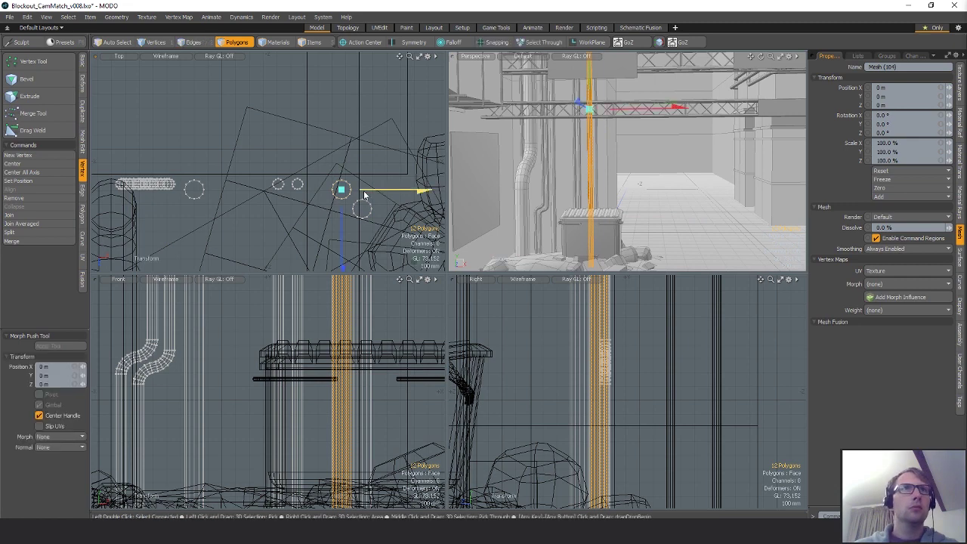
pyautogui.moveTo(366, 195); pyautogui.dragTo(400, 194)
pyautogui.press('space')
# - Move the front pipe of the three thick copies -15 mm in X and 15 mm in Z
pyautogui.moveTo(383, 207)
pyautogui.mouseDown(button='right')
pyautogui.moveTo(353, 217)
pyautogui.moveTo(368, 215)
pyautogui.mouseUp(button='right')
pyautogui.press('w')
pyautogui.moveTo(406, 238); pyautogui.dragTo(404, 241)
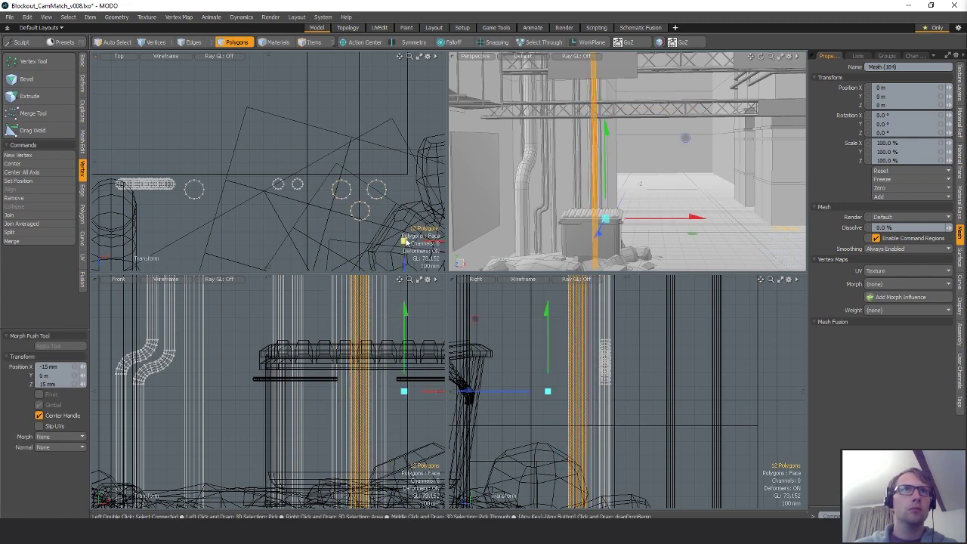
pyautogui.press('space')
pyautogui.press('Escape')
# - Nudge the front thick pipe in negative X and back toward the wall so it nests between the other two
pyautogui.keyDown('alt'); pyautogui.moveTo(520, 200); pyautogui.dragTo(547, 213); pyautogui.keyUp('alt')
pyautogui.scroll(3, 407, 202)
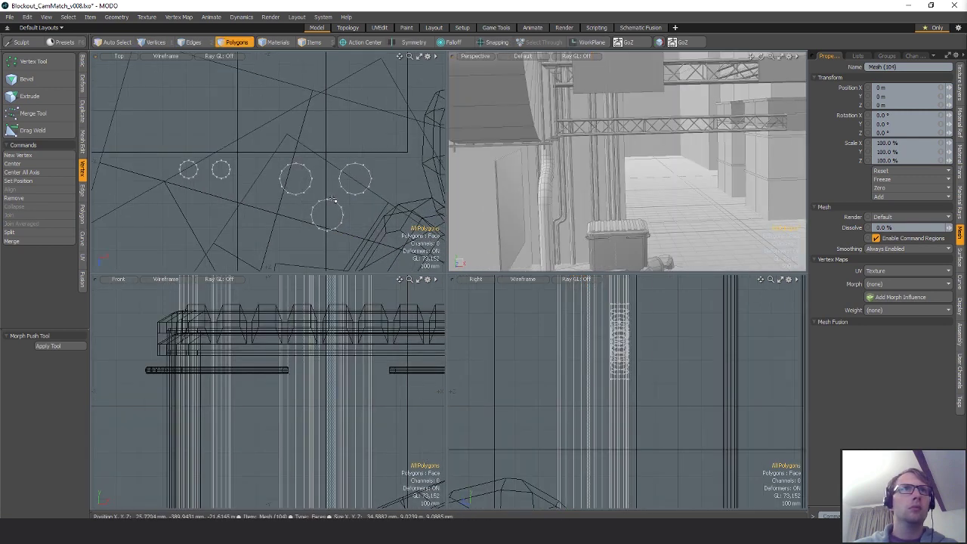
pyautogui.moveTo(378, 209); pyautogui.dragTo(376, 230, button='right')
pyautogui.press('w')
pyautogui.moveTo(374, 232); pyautogui.dragTo(365, 226)
pyautogui.press('space')
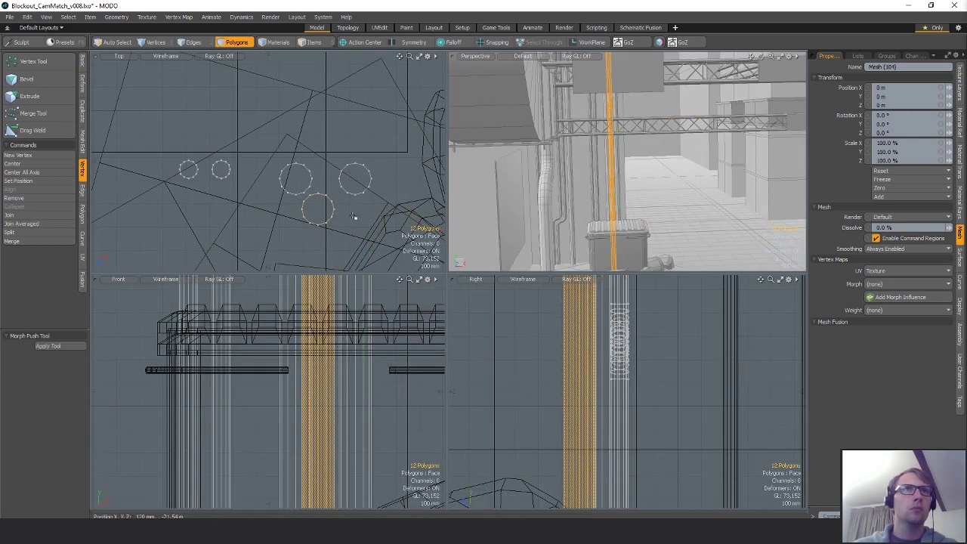
# - Move the outermost thick pipe of the trio -70 mm in X to tighten the triangular cluster
pyautogui.moveTo(347, 194)
pyautogui.mouseDown(button='right')
pyautogui.moveTo(413, 190)
pyautogui.moveTo(374, 189)
pyautogui.mouseUp(button='right')
pyautogui.press('w')
pyautogui.moveTo(384, 184); pyautogui.dragTo(367, 183)
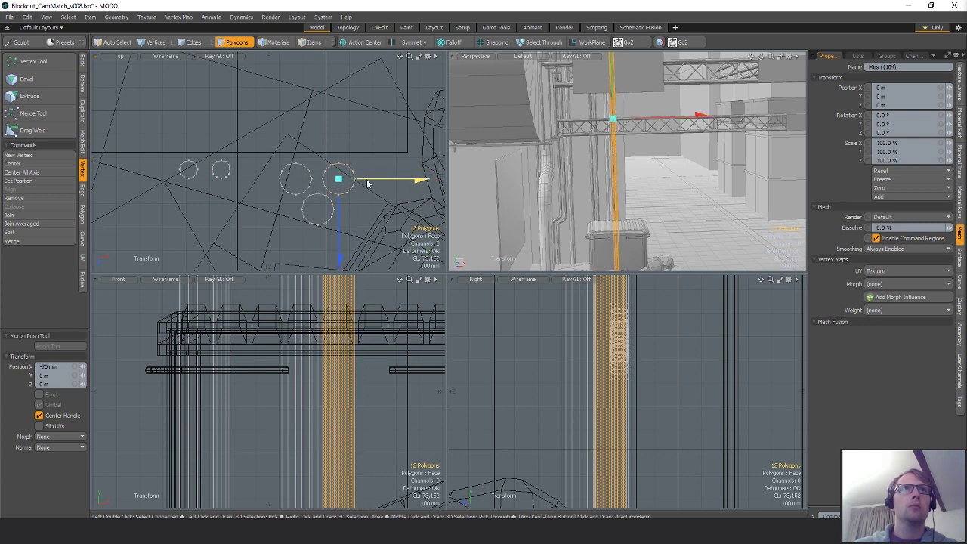
pyautogui.press('space')
pyautogui.click(368, 207)
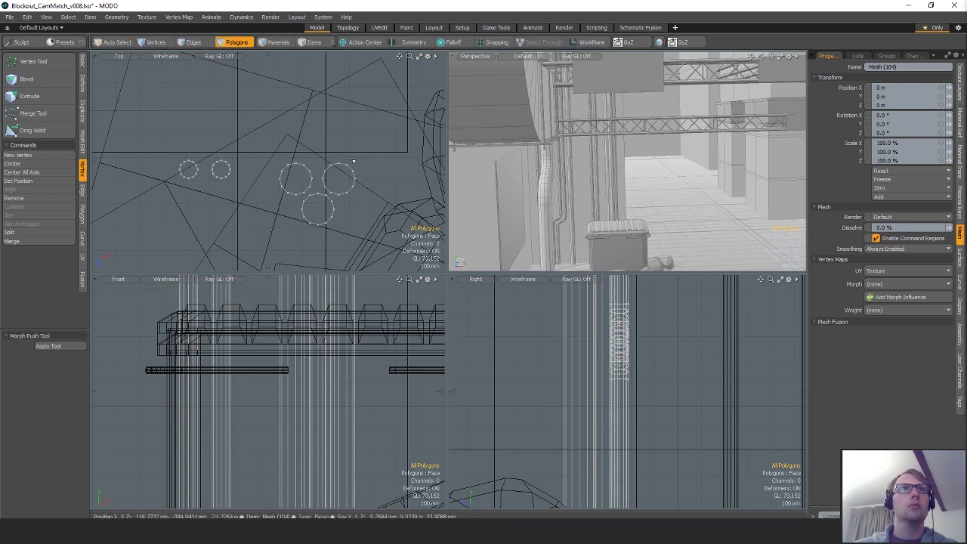
# - Shift the cluster of three thick pipes together slightly in positive X
pyautogui.moveTo(340, 125); pyautogui.dragTo(413, 179, button='right')
pyautogui.press('w')
pyautogui.moveTo(387, 194)
pyautogui.mouseDown()
pyautogui.moveTo(416, 195)
pyautogui.moveTo(374, 195)
pyautogui.mouseUp()
pyautogui.press('space')
pyautogui.click(382, 197)
pyautogui.keyDown('alt'); pyautogui.moveTo(639, 190); pyautogui.dragTo(628, 185); pyautogui.keyUp('alt')
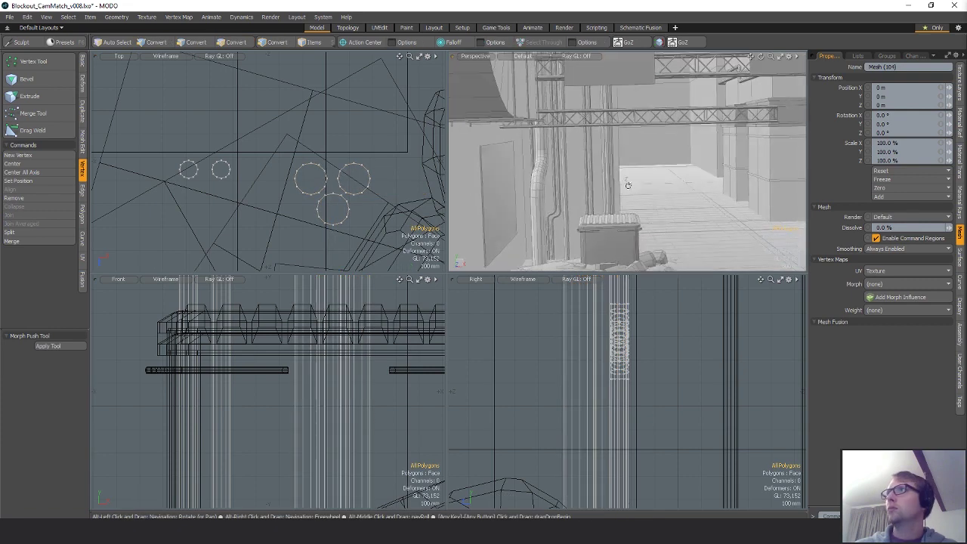
# - Duplicate the thin straight pipe nearest the thick cluster and move the copy 230 mm in X
pyautogui.moveTo(224, 136); pyautogui.dragTo(243, 175, button='right')
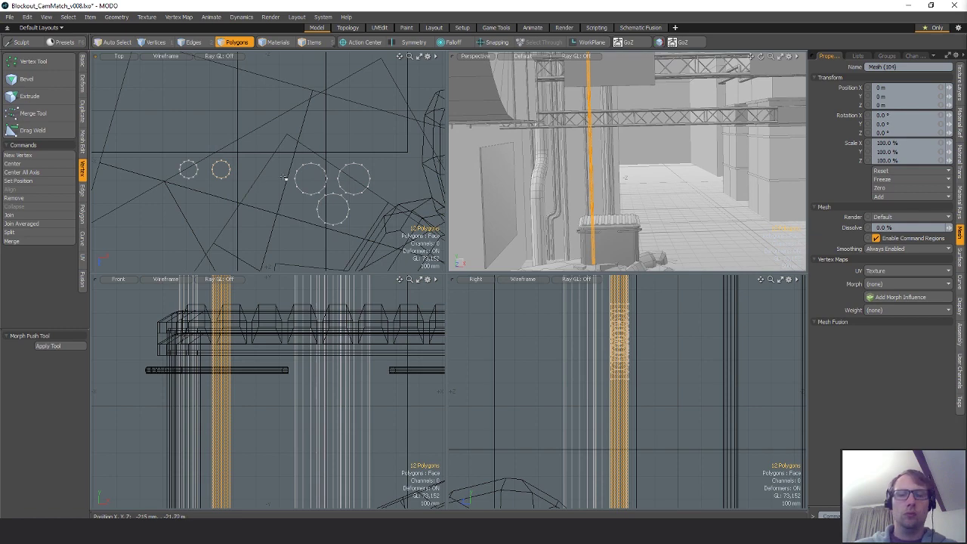
pyautogui.hotkey('ctrl', 'c')
pyautogui.hotkey('ctrl', 'v')
pyautogui.press('w')
pyautogui.moveTo(248, 171); pyautogui.dragTo(301, 171)
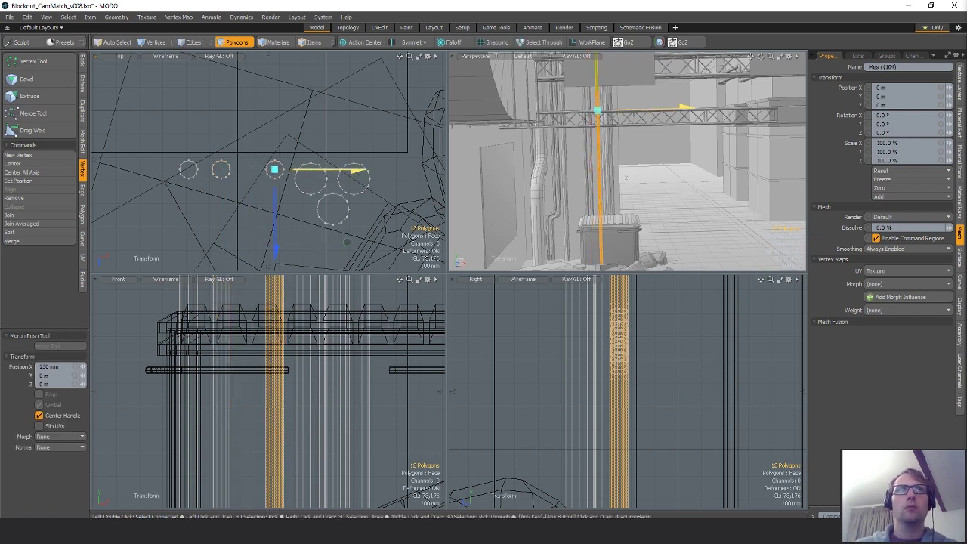
# - Shift the two earlier thin straight pipes slightly in positive X toward the newest copy
pyautogui.press('space')
pyautogui.moveTo(226, 135); pyautogui.dragTo(256, 198, button='right')
pyautogui.keyDown('alt'); pyautogui.keyDown('shift'); pyautogui.moveTo(280, 201); pyautogui.dragTo(308, 206); pyautogui.keyUp('shift'); pyautogui.keyUp('alt')
pyautogui.press('w')
pyautogui.moveTo(266, 171); pyautogui.dragTo(279, 172)
pyautogui.press('space')
# - Move the thin straight pipe farthest from the thick cluster -110 mm in X
pyautogui.moveTo(233, 139); pyautogui.dragTo(243, 200, button='right')
pyautogui.press('w')
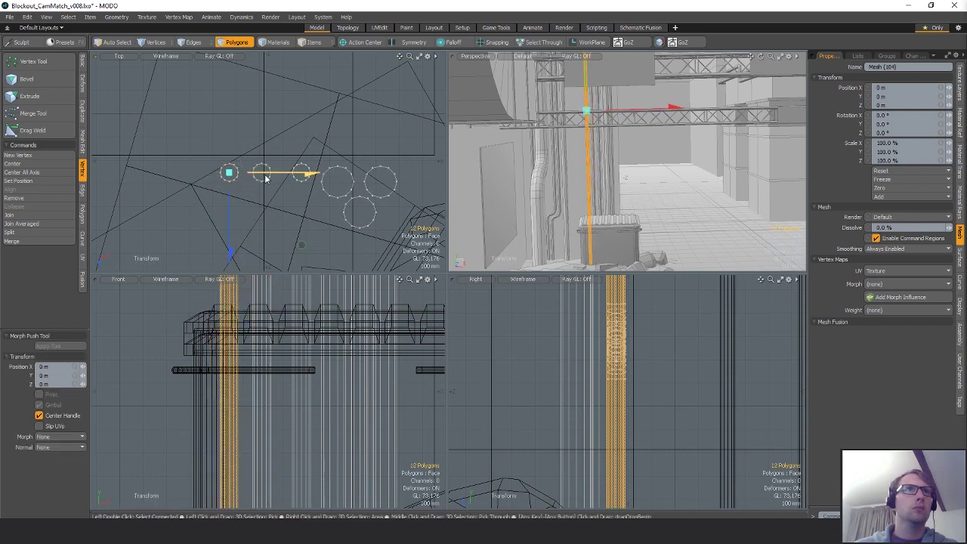
pyautogui.moveTo(299, 244); pyautogui.dragTo(276, 244)
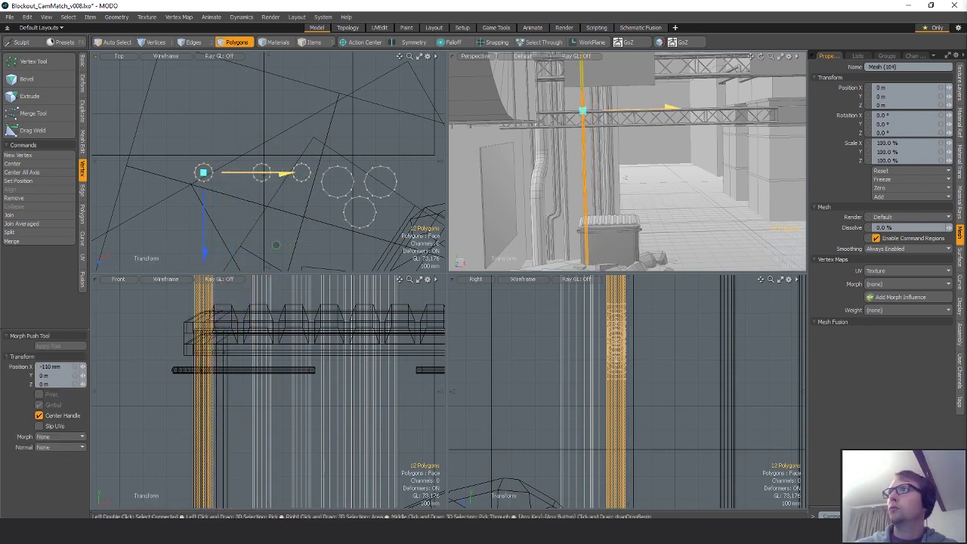
# - Shift the middle thin straight pipe slightly in positive X, closer to its neighbour beside the thick cluster
pyautogui.press('space')
pyautogui.moveTo(268, 147); pyautogui.dragTo(279, 204, button='right')
pyautogui.press('w')
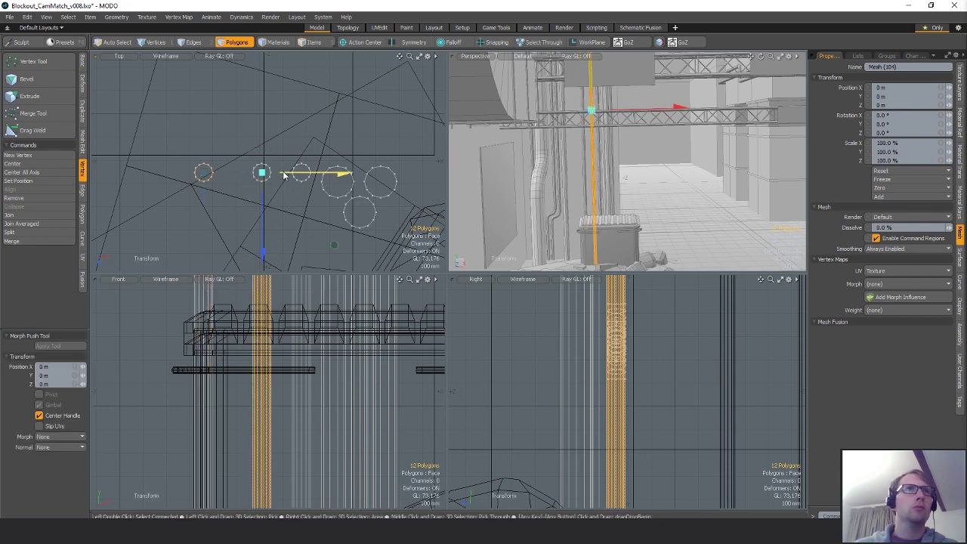
pyautogui.moveTo(284, 174); pyautogui.dragTo(294, 174)
pyautogui.press('space')
pyautogui.click(291, 152)
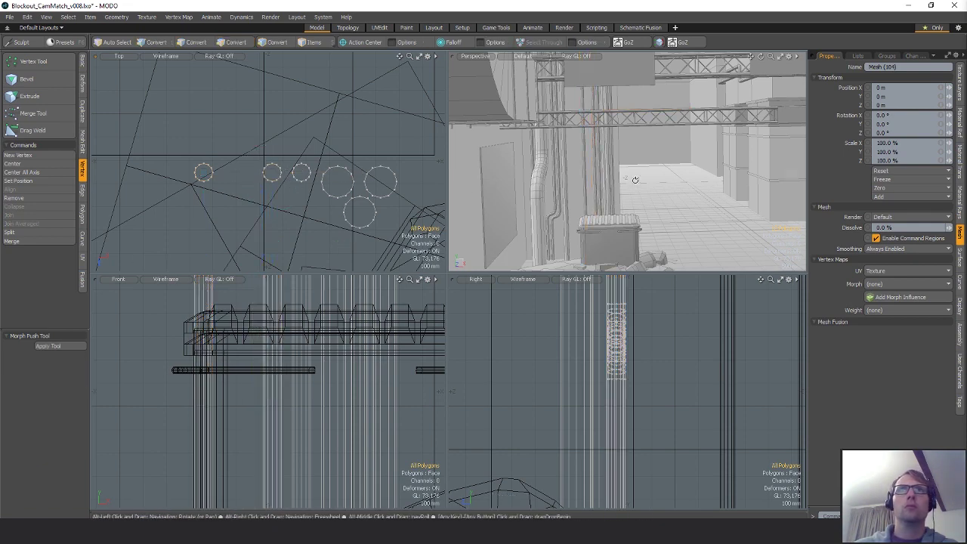
# - Move the outer thin straight pipe in positive X, closer to the other two thin pipes
pyautogui.keyDown('alt'); pyautogui.moveTo(635, 180); pyautogui.dragTo(626, 163); pyautogui.keyUp('alt')
pyautogui.moveTo(248, 139); pyautogui.dragTo(244, 212, button='right')
pyautogui.press('w')
pyautogui.moveTo(234, 174)
pyautogui.mouseDown()
pyautogui.moveTo(285, 176)
pyautogui.moveTo(258, 177)
pyautogui.mouseUp()
pyautogui.press('space')
pyautogui.click(253, 161)
# - Stretch the new straight pipes upward by raising their top vertices in Y
pyautogui.keyDown('alt'); pyautogui.moveTo(615, 187); pyautogui.dragTo(588, 167); pyautogui.keyUp('alt')
pyautogui.keyDown('ctrl'); pyautogui.keyDown('alt'); pyautogui.moveTo(385, 317); pyautogui.dragTo(341, 405); pyautogui.keyUp('alt'); pyautogui.keyUp('ctrl')
pyautogui.scroll(-3, 341, 404)
pyautogui.press('1')
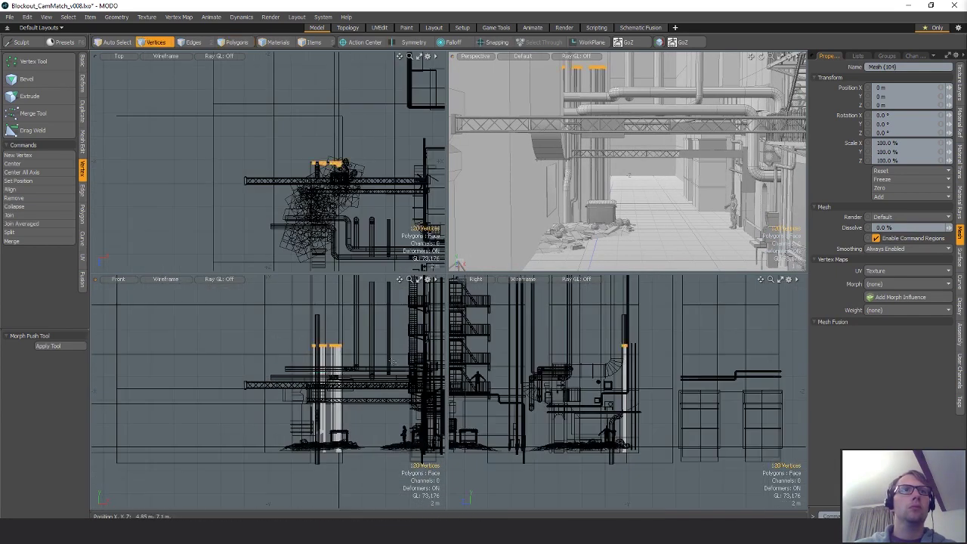
pyautogui.press('r')
pyautogui.moveTo(327, 300); pyautogui.dragTo(328, 216)
pyautogui.press('w')
pyautogui.press('q')
pyautogui.click(628, 117)
# - Select all polygons of the stepped pipe run on the opposite building wall
pyautogui.keyDown('alt'); pyautogui.moveTo(629, 117); pyautogui.dragTo(610, 130); pyautogui.keyUp('alt')
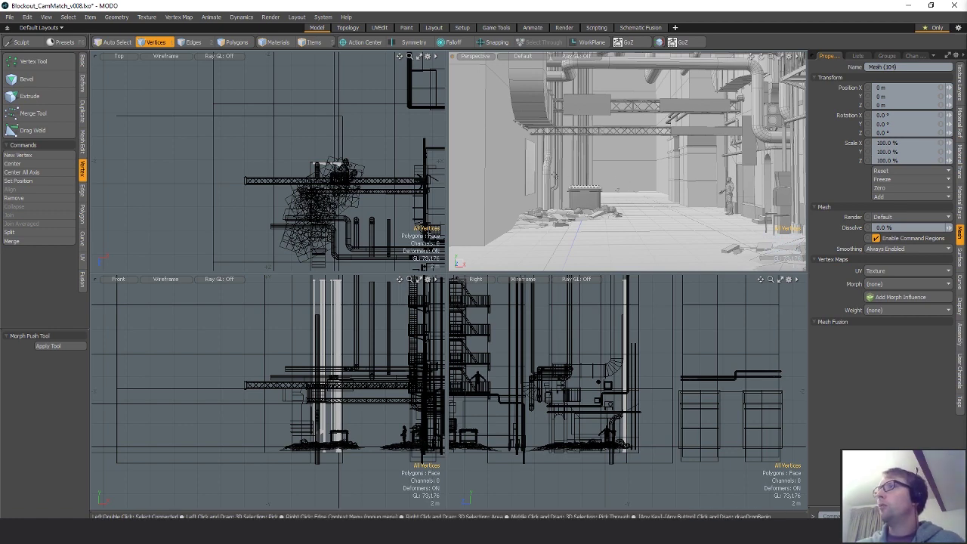
pyautogui.keyDown('alt'); pyautogui.moveTo(608, 183); pyautogui.dragTo(637, 165); pyautogui.keyUp('alt')
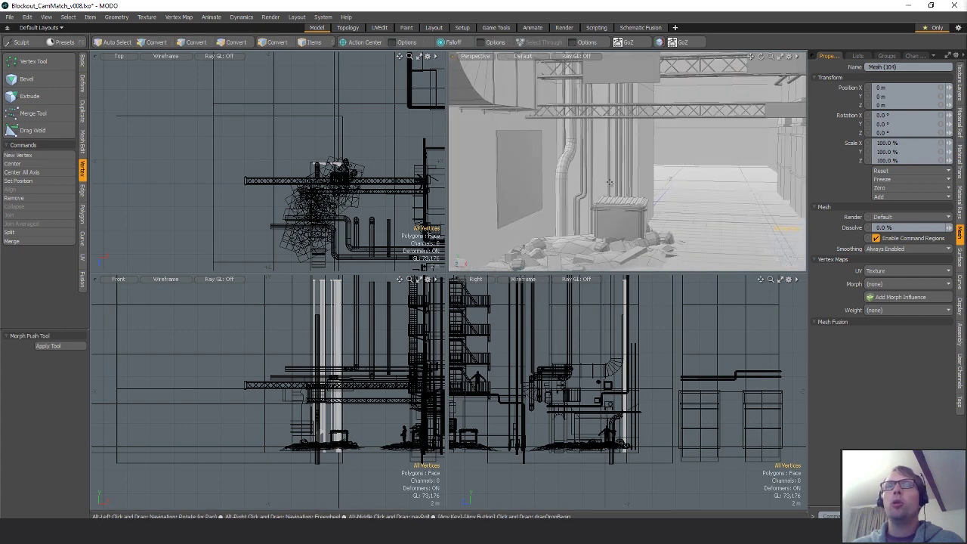
pyautogui.press('space')
pyautogui.press('space')
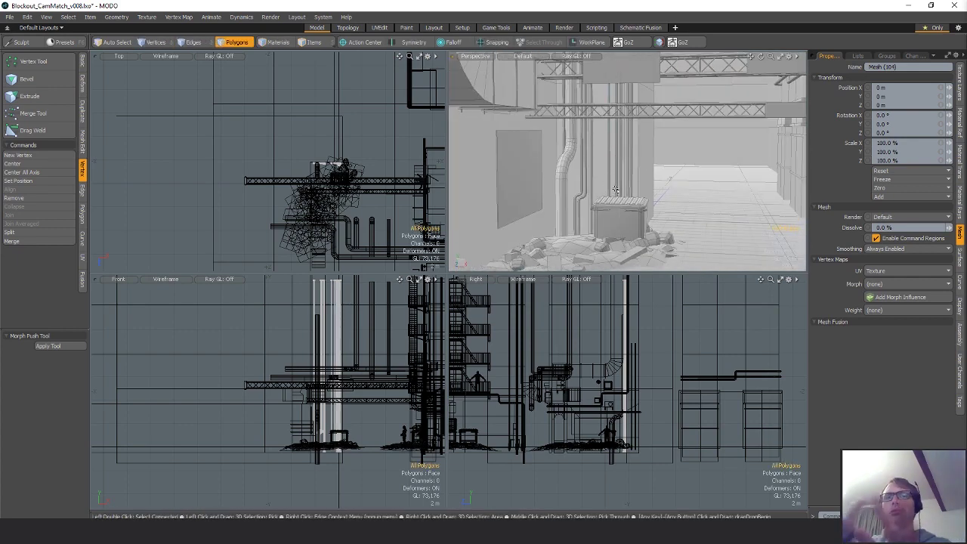
pyautogui.scroll(-4, 615, 189)
pyautogui.keyDown('alt'); pyautogui.moveTo(616, 190); pyautogui.dragTo(678, 144); pyautogui.keyUp('alt')
pyautogui.press('space')
pyautogui.press('5')
pyautogui.click(723, 138)
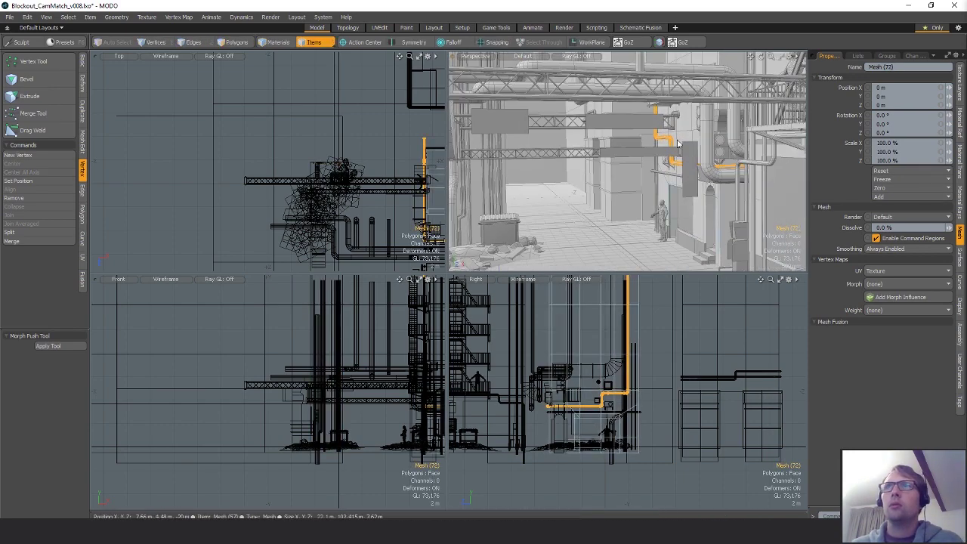
pyautogui.press('3')
pyautogui.doubleClick(671, 151)
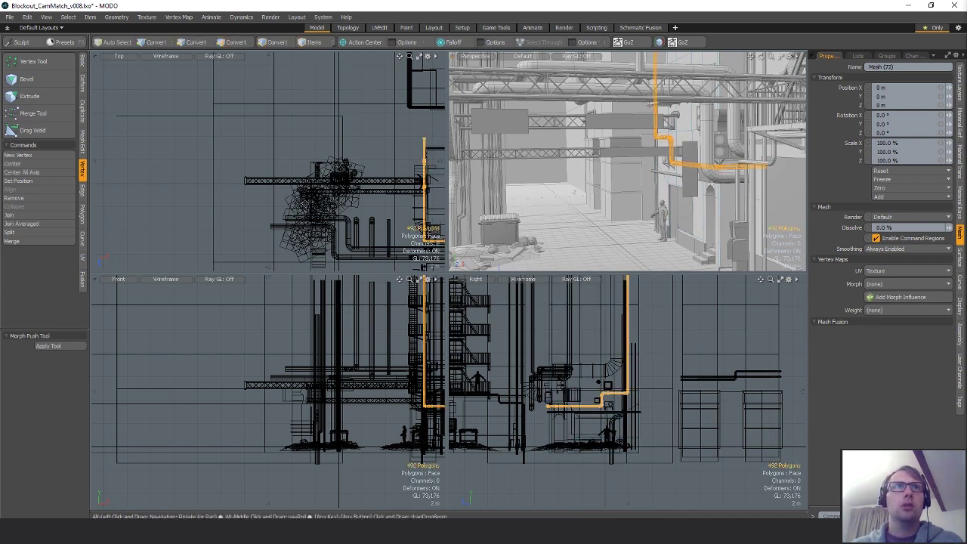
# - Mirror the stepped pipe run across X to the other side of the street
pyautogui.keyDown('alt'); pyautogui.keyDown('shift'); pyautogui.moveTo(346, 221); pyautogui.dragTo(321, 179); pyautogui.keyUp('shift'); pyautogui.keyUp('alt')
pyautogui.hotkey('shift', 'v')
pyautogui.click(304, 179)
pyautogui.press('space')
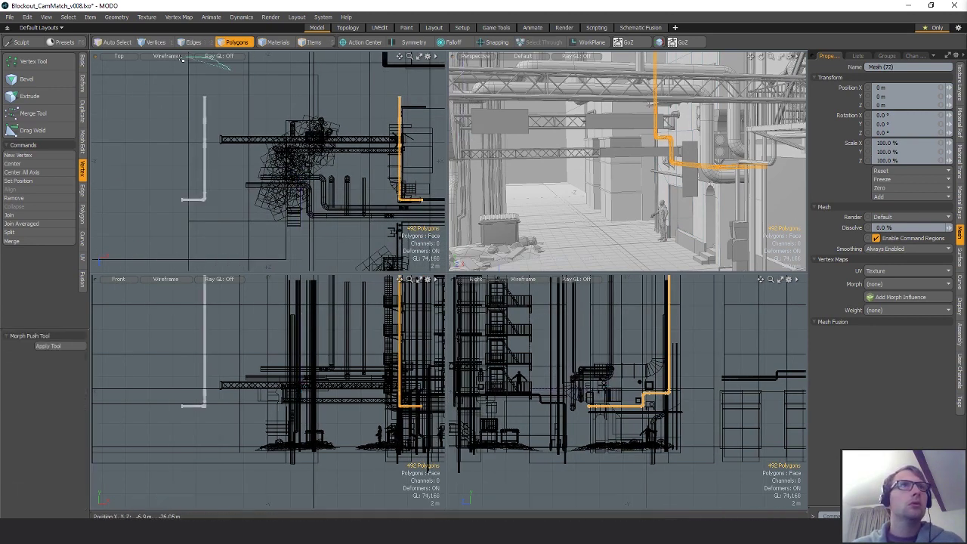
# - Move the mirrored pipe run's polygons into a new mesh item
pyautogui.press('[')
pyautogui.press('n')
pyautogui.hotkey('ctrl', 'v')
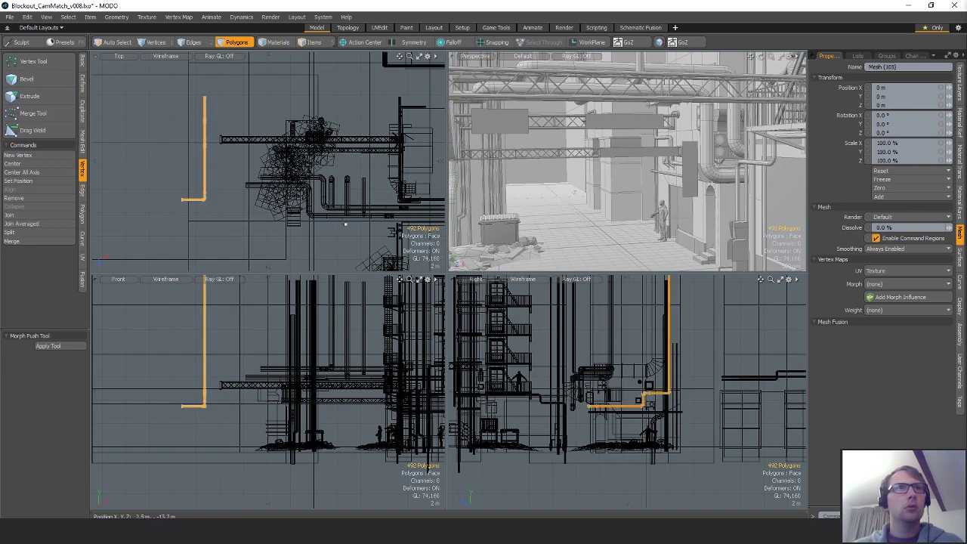
# - Move the mirrored pipe run 7.3 m in X and 5.4 m in Z toward the pipe-covered wall
pyautogui.press('w')
pyautogui.moveTo(273, 208); pyautogui.dragTo(356, 269)
pyautogui.keyDown('alt'); pyautogui.keyDown('shift'); pyautogui.moveTo(254, 229); pyautogui.dragTo(244, 162); pyautogui.keyUp('shift'); pyautogui.keyUp('alt')
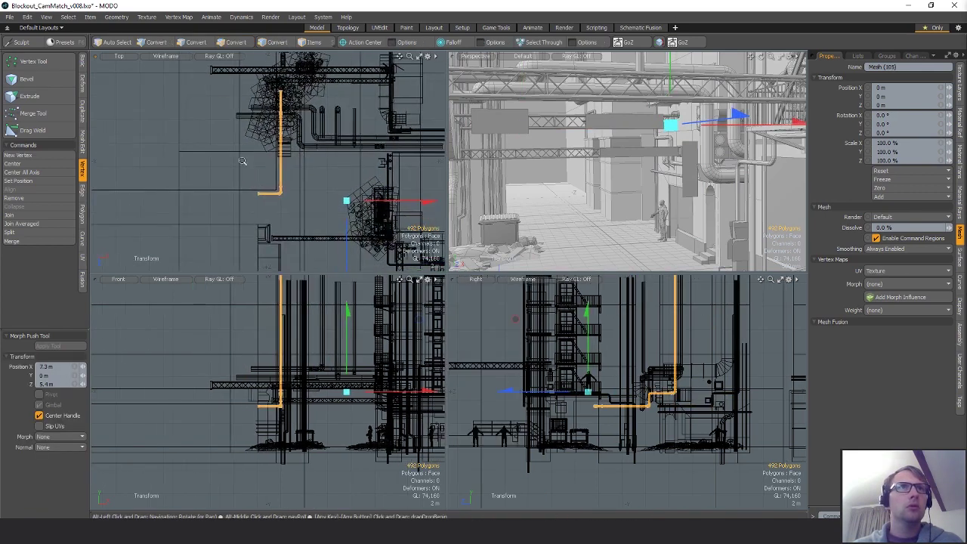
# - Shift the selected pipe about -255 mm in X and -185 mm in Z to line up with the building wall
pyautogui.scroll(10, 272, 192)
pyautogui.moveTo(407, 189); pyautogui.dragTo(376, 168)
pyautogui.hotkey('shift', 'a')
pyautogui.moveTo(641, 176)
pyautogui.keyDown('alt'); pyautogui.mouseDown()
pyautogui.moveTo(679, 180)
pyautogui.moveTo(658, 203)
pyautogui.moveTo(637, 180)
pyautogui.mouseUp(); pyautogui.keyUp('alt')
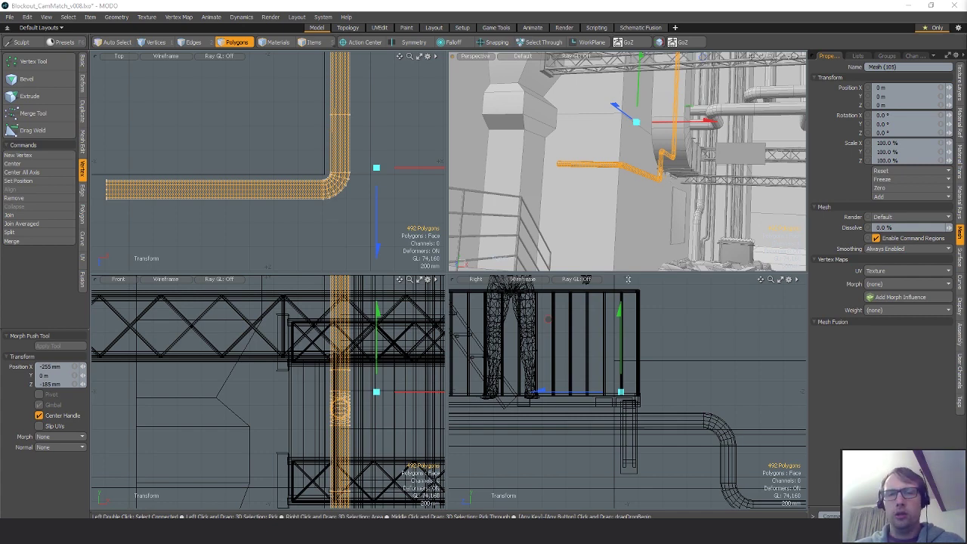
# - Try to mirror a copy of the pipe on the Z axis and on the Y axis
pyautogui.keyDown('alt'); pyautogui.keyDown('shift'); pyautogui.moveTo(608, 487); pyautogui.dragTo(625, 308); pyautogui.keyUp('shift'); pyautogui.keyUp('alt')
pyautogui.keyDown('ctrl'); pyautogui.keyDown('alt'); pyautogui.moveTo(642, 400); pyautogui.dragTo(624, 410); pyautogui.keyUp('alt'); pyautogui.keyUp('ctrl')
pyautogui.hotkey('shift', 'v')
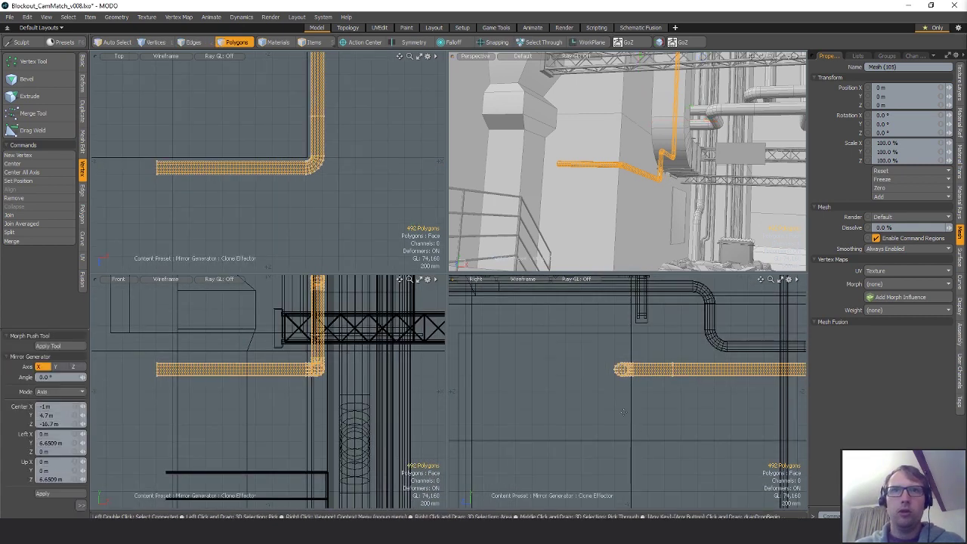
pyautogui.click(624, 412)
pyautogui.keyDown('ctrl'); pyautogui.keyDown('alt'); pyautogui.moveTo(695, 410); pyautogui.dragTo(620, 404); pyautogui.keyUp('alt'); pyautogui.keyUp('ctrl')
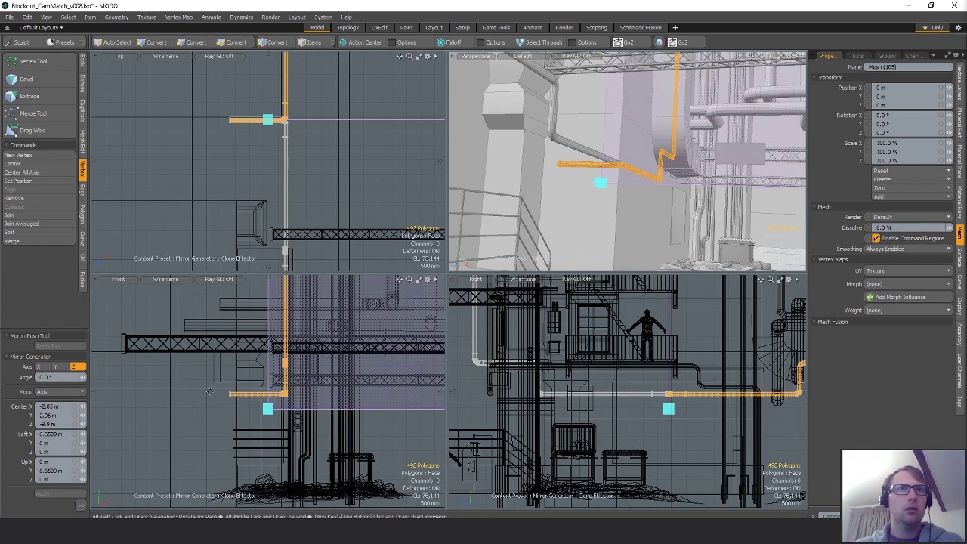
pyautogui.click(57, 366)
pyautogui.hotkey('ctrl', 'z')
# - Raise the whole pipe along the building wall and move it slightly in positive X
pyautogui.press('q')
pyautogui.keyDown('alt'); pyautogui.keyDown('shift'); pyautogui.moveTo(748, 391); pyautogui.dragTo(572, 329); pyautogui.keyUp('shift'); pyautogui.keyUp('alt')
pyautogui.press('w')
pyautogui.click(572, 380)
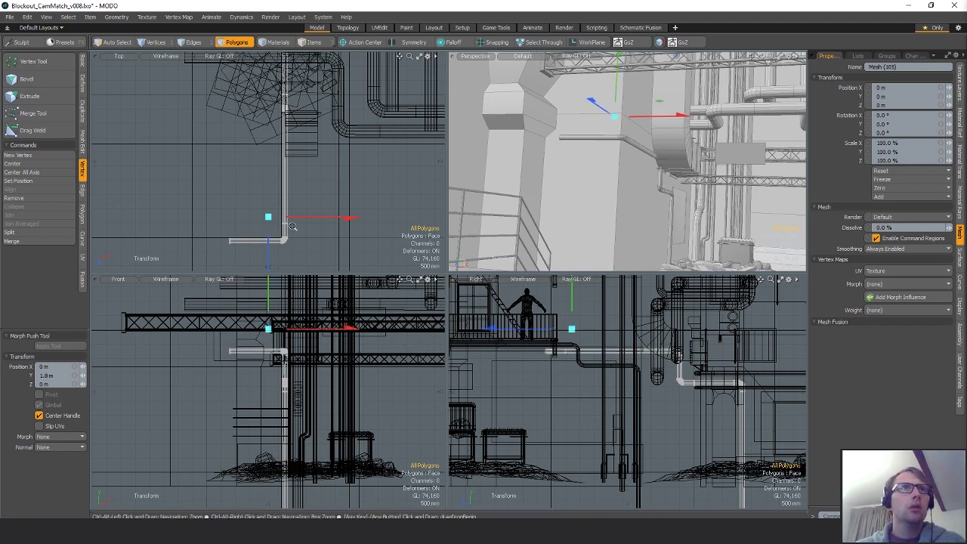
pyautogui.moveTo(289, 238); pyautogui.dragTo(297, 240)
pyautogui.press('space')
# - Move the vertices of the pipe's bottom end up about 7.3 m
pyautogui.press('1')
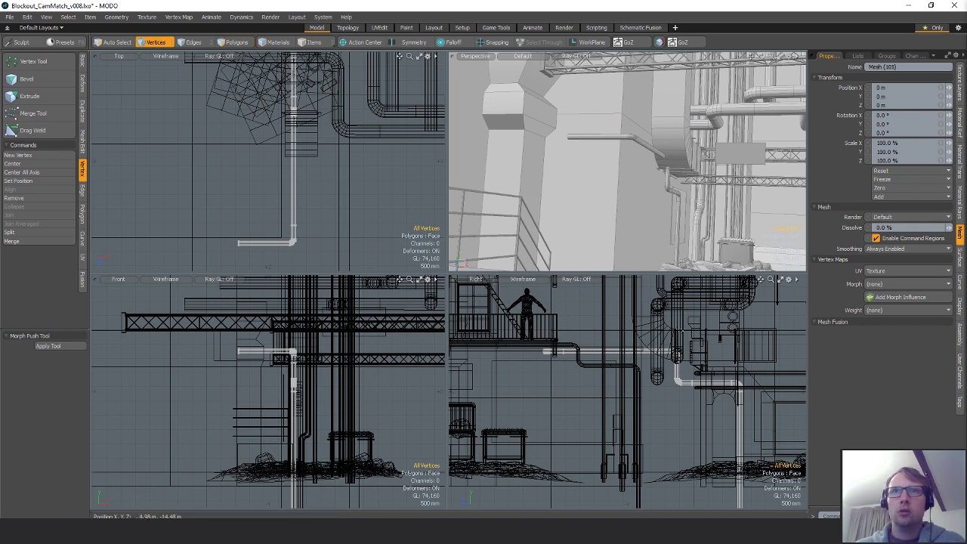
pyautogui.keyDown('alt'); pyautogui.keyDown('shift'); pyautogui.moveTo(722, 353); pyautogui.dragTo(674, 219); pyautogui.keyUp('shift'); pyautogui.keyUp('alt')
pyautogui.keyDown('ctrl'); pyautogui.keyDown('alt'); pyautogui.moveTo(724, 429); pyautogui.dragTo(642, 429); pyautogui.keyUp('alt'); pyautogui.keyUp('ctrl')
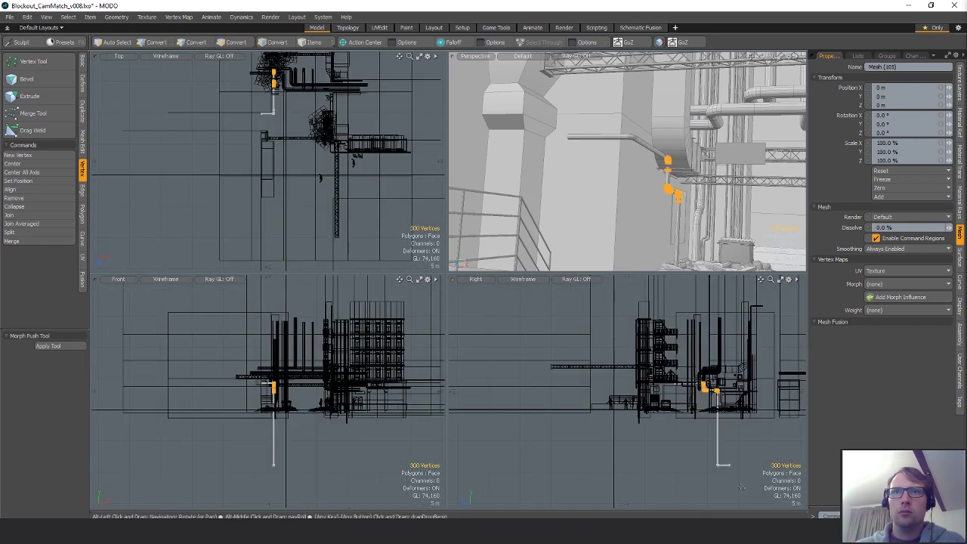
pyautogui.moveTo(698, 430); pyautogui.dragTo(737, 477, button='right')
pyautogui.press('w')
pyautogui.moveTo(722, 420); pyautogui.dragTo(722, 373)
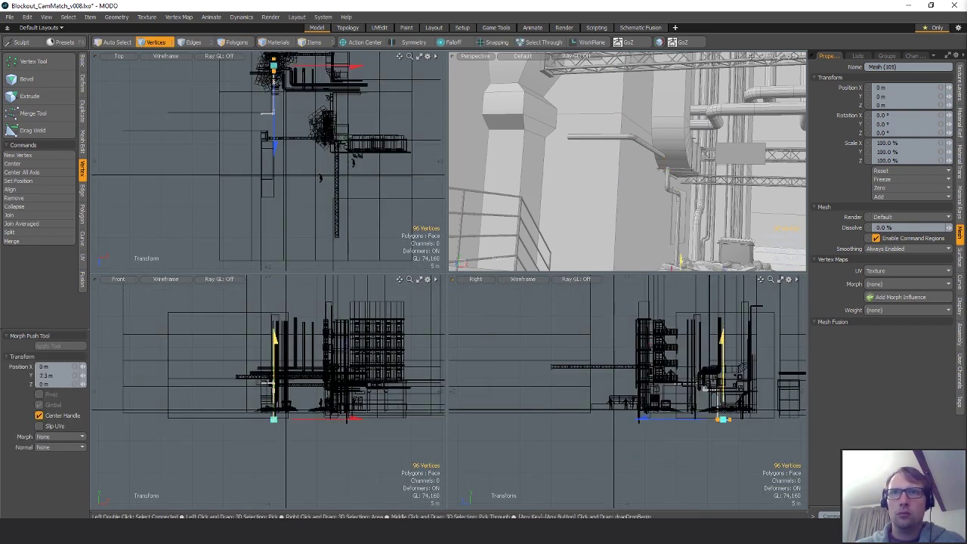
# - Delete the polygons of the elbow at the bottom end of the pipe
pyautogui.press('space')
pyautogui.press('3')
pyautogui.moveTo(727, 405); pyautogui.dragTo(698, 455, button='right')
pyautogui.press('Delete')
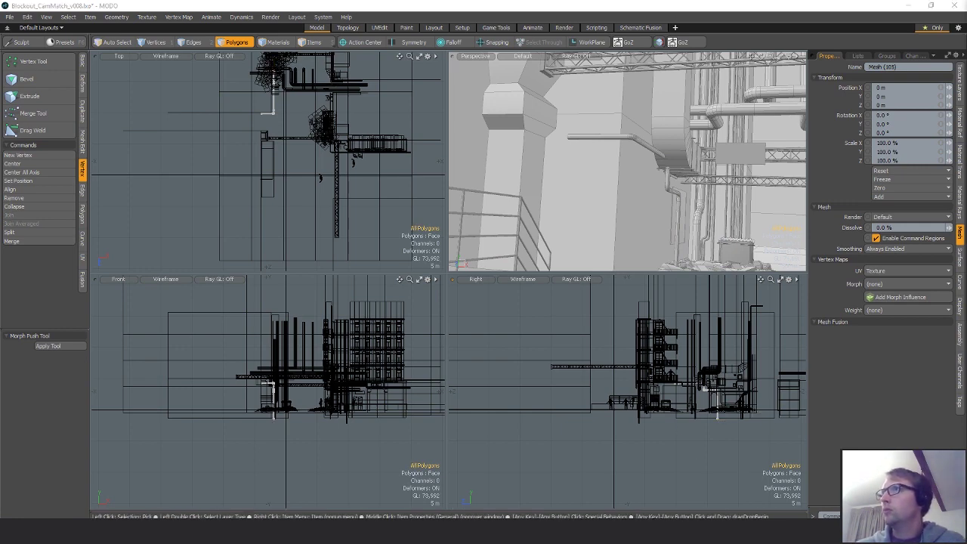
# - Select the vertices of the pipe's elbows and downpipe and slide them along positive Z to the other side of the large round duct
pyautogui.keyDown('alt'); pyautogui.moveTo(665, 125); pyautogui.dragTo(577, 165); pyautogui.keyUp('alt')
pyautogui.scroll(6, 706, 388)
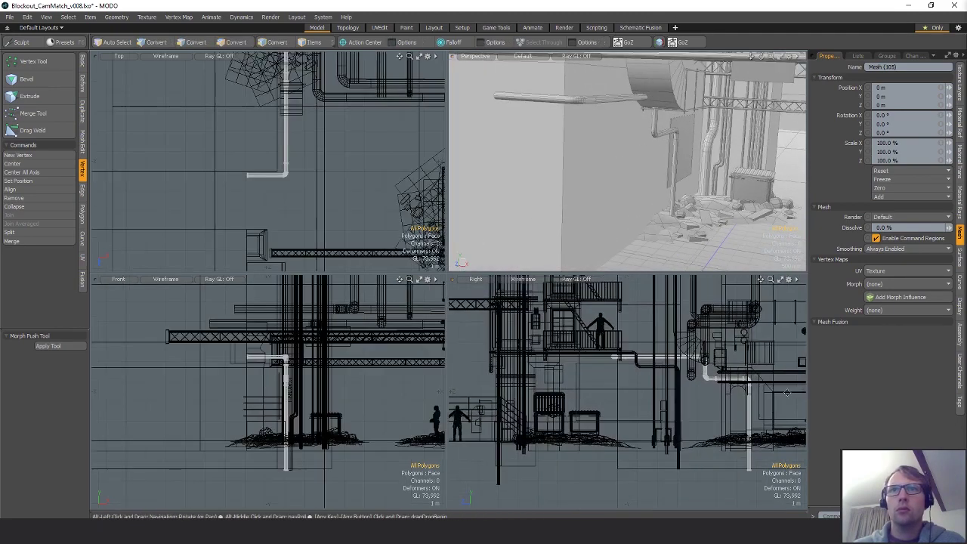
pyautogui.keyDown('alt'); pyautogui.moveTo(708, 385); pyautogui.dragTo(591, 347); pyautogui.keyUp('alt')
pyautogui.scroll(3, 591, 346)
pyautogui.press('1')
pyautogui.scroll(-2, 591, 345)
pyautogui.moveTo(591, 344); pyautogui.dragTo(719, 412, button='right')
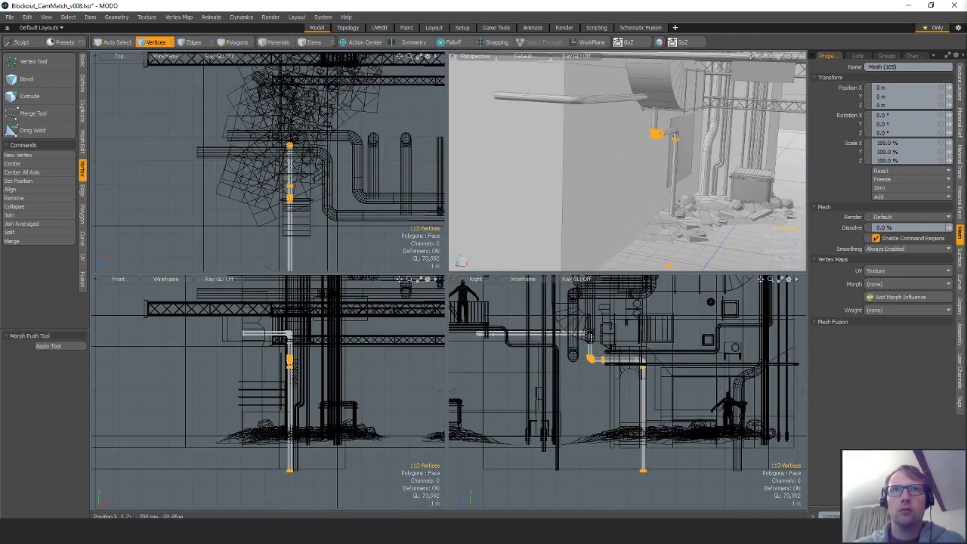
pyautogui.keyDown('shift'); pyautogui.doubleClick(641, 362); pyautogui.keyUp('shift')
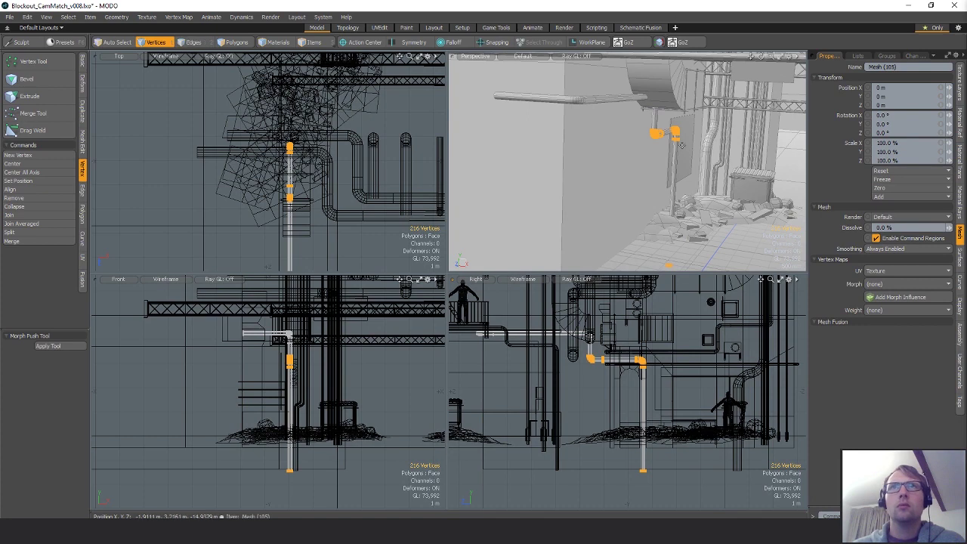
pyautogui.press('w')
pyautogui.keyDown('alt'); pyautogui.moveTo(650, 170); pyautogui.dragTo(619, 182); pyautogui.keyUp('alt')
pyautogui.keyDown('shift'); pyautogui.doubleClick(589, 335); pyautogui.keyUp('shift')
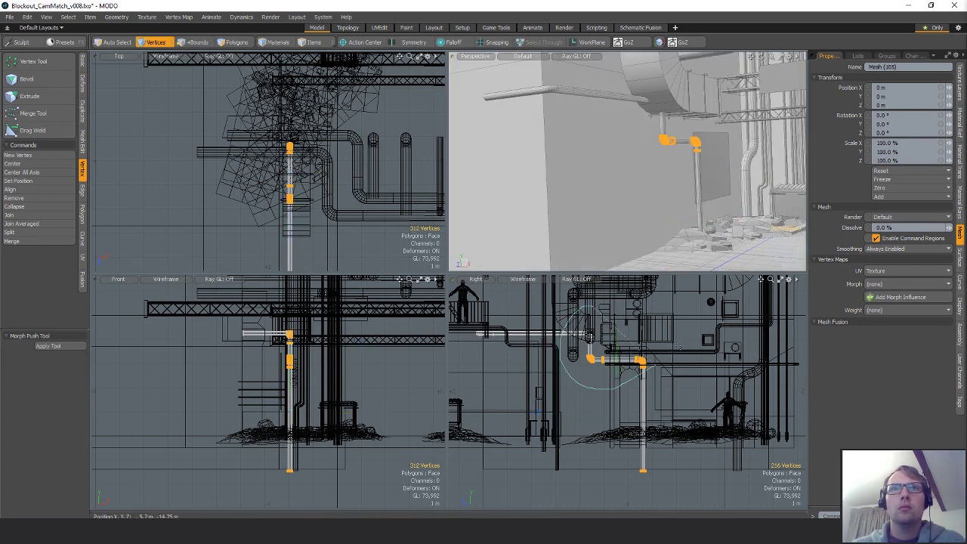
pyautogui.moveTo(658, 204); pyautogui.dragTo(639, 209)
pyautogui.keyDown('alt'); pyautogui.moveTo(707, 143); pyautogui.dragTo(659, 199); pyautogui.keyUp('alt')
pyautogui.moveTo(622, 249); pyautogui.dragTo(680, 261)
pyautogui.press('space')
# - Exclude the upper elbow from the selection and raise the lower elbows to shorten the pipe's vertical drop
pyautogui.scroll(5, 570, 336)
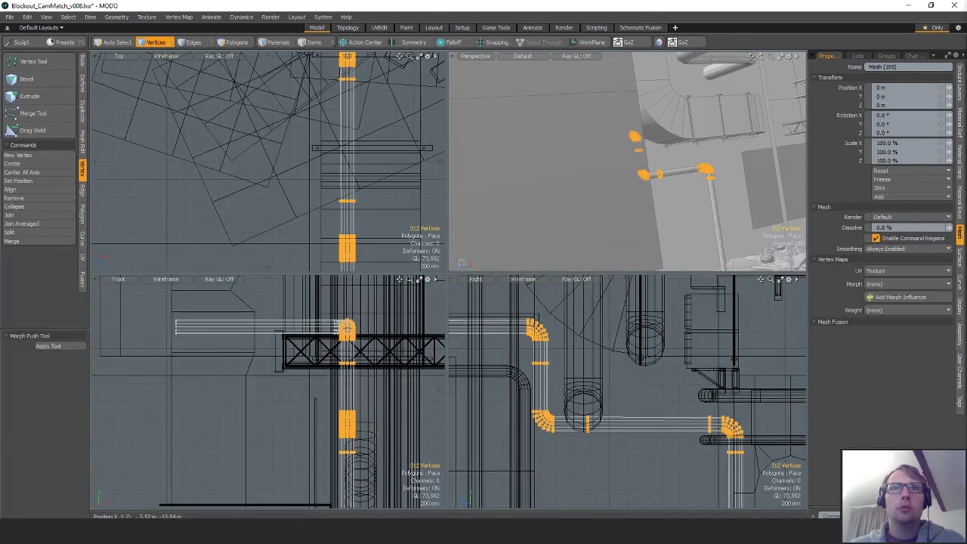
pyautogui.keyDown('ctrl'); pyautogui.moveTo(573, 350); pyautogui.dragTo(667, 288, button='right'); pyautogui.keyUp('ctrl')
pyautogui.keyDown('alt'); pyautogui.moveTo(677, 195); pyautogui.dragTo(639, 201); pyautogui.keyUp('alt')
pyautogui.press('w')
pyautogui.press('space')
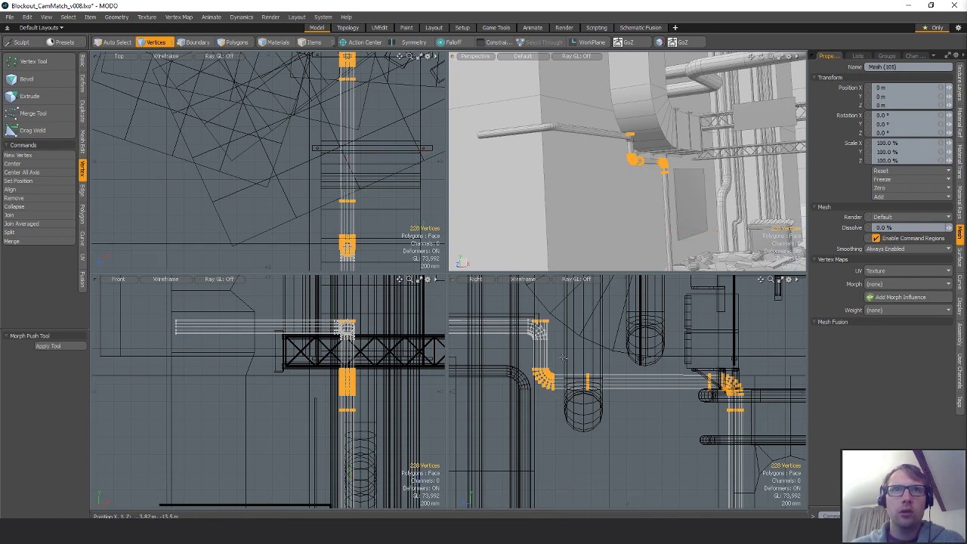
# - Isolate the vertex ring above the upper elbow and move it down into the short vertical section between the elbows
pyautogui.moveTo(563, 357)
pyautogui.keyDown('ctrl'); pyautogui.mouseDown(button='right')
pyautogui.moveTo(800, 371)
pyautogui.moveTo(693, 360)
pyautogui.mouseUp(button='right'); pyautogui.keyUp('ctrl')
pyautogui.moveTo(704, 394)
pyautogui.keyDown('ctrl'); pyautogui.keyDown('alt'); pyautogui.mouseDown()
pyautogui.moveTo(521, 393)
pyautogui.moveTo(839, 391)
pyautogui.mouseUp(); pyautogui.keyUp('alt'); pyautogui.keyUp('ctrl')
pyautogui.press('w')
pyautogui.click(699, 326)
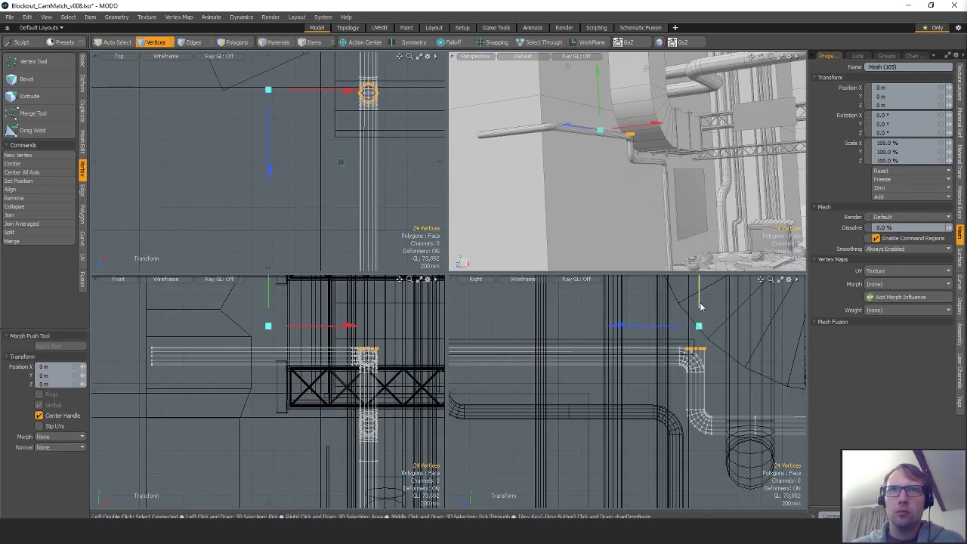
pyautogui.moveTo(699, 306)
pyautogui.mouseDown()
pyautogui.moveTo(703, 385)
pyautogui.moveTo(642, 384)
pyautogui.mouseUp()
pyautogui.hotkey('shift', 'a')
pyautogui.keyDown('alt'); pyautogui.keyDown('shift'); pyautogui.moveTo(721, 385); pyautogui.dragTo(661, 342); pyautogui.keyUp('shift'); pyautogui.keyUp('alt')
pyautogui.press('space')
# - Move the far elbow and its downpipe along negative Z to lengthen the pipe's lower horizontal run
pyautogui.moveTo(663, 342)
pyautogui.mouseDown(button='right')
pyautogui.moveTo(661, 505)
pyautogui.moveTo(660, 484)
pyautogui.mouseUp(button='right')
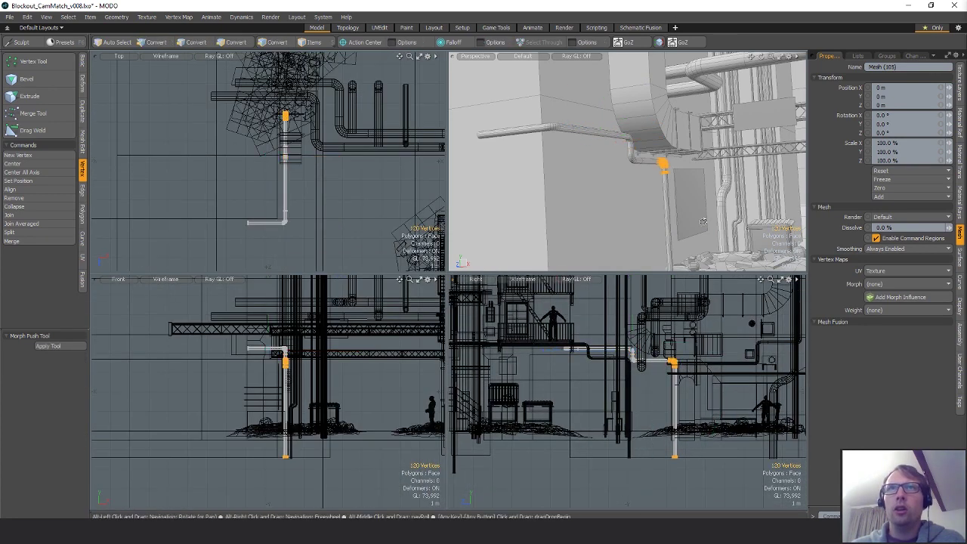
pyautogui.keyDown('alt'); pyautogui.moveTo(703, 221); pyautogui.dragTo(620, 173); pyautogui.keyUp('alt')
pyautogui.press('w')
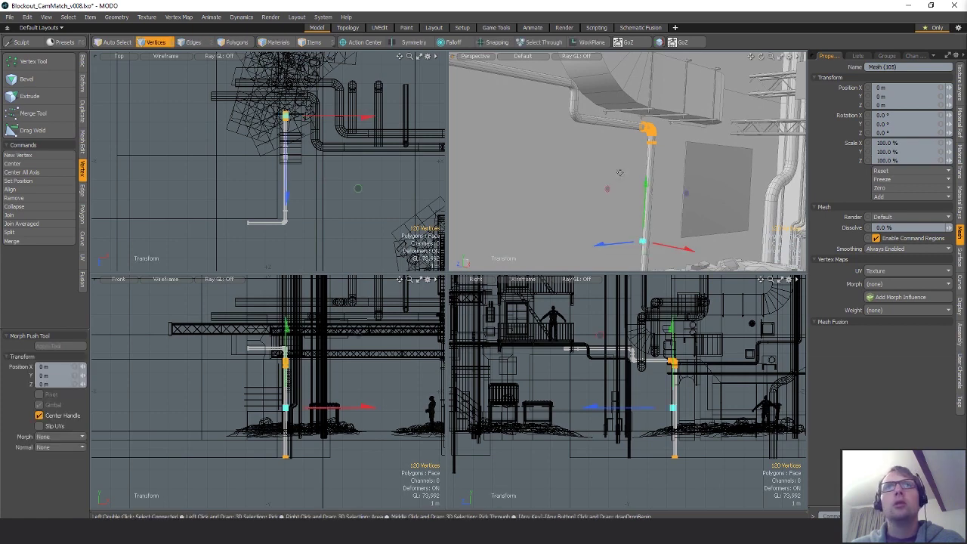
pyautogui.moveTo(600, 249); pyautogui.dragTo(566, 249)
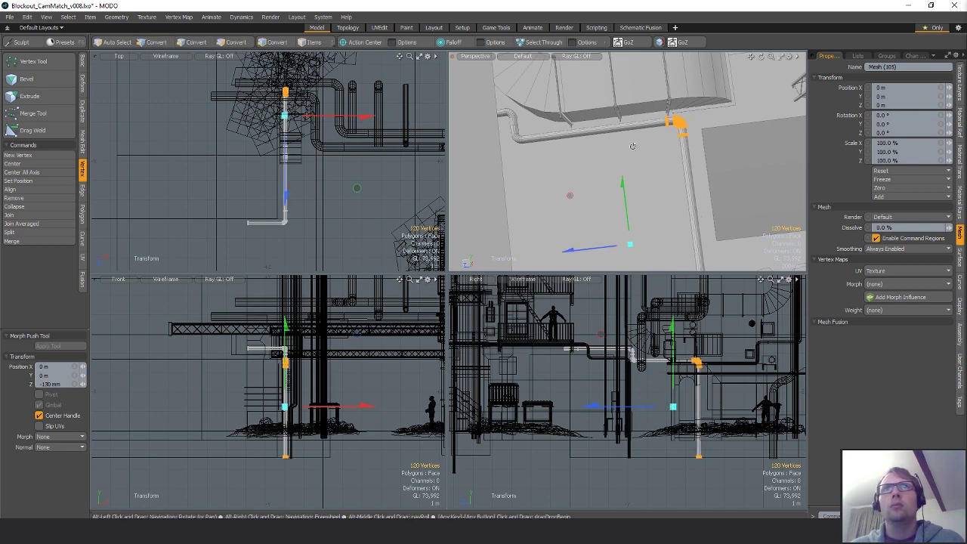
pyautogui.keyDown('alt'); pyautogui.moveTo(604, 198); pyautogui.dragTo(710, 160); pyautogui.keyUp('alt')
pyautogui.keyDown('ctrl'); pyautogui.keyDown('alt'); pyautogui.moveTo(710, 160); pyautogui.dragTo(599, 218); pyautogui.keyUp('alt'); pyautogui.keyUp('ctrl')
pyautogui.press('space')
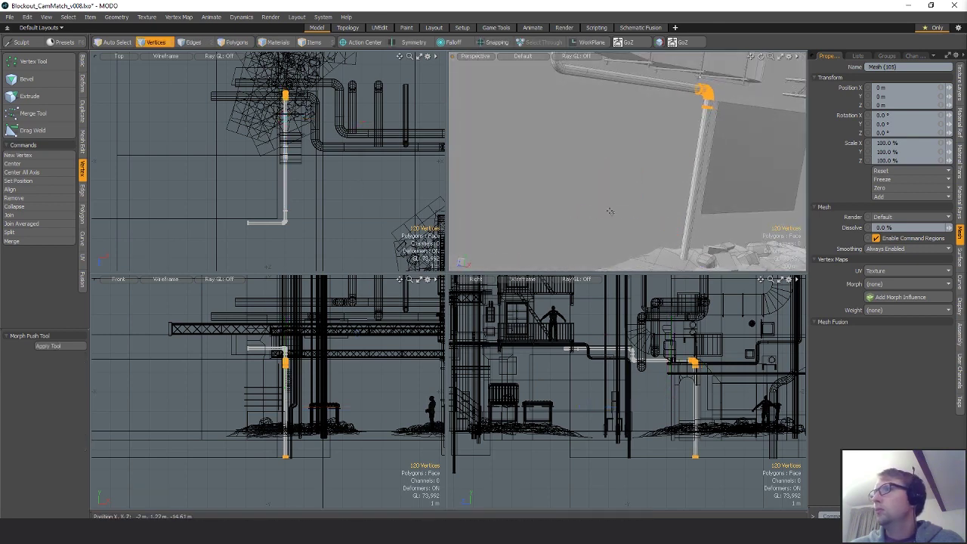
pyautogui.keyDown('alt'); pyautogui.moveTo(641, 170); pyautogui.dragTo(664, 163); pyautogui.keyUp('alt')
pyautogui.click(629, 173)
# - Extend the open end of the pipe's upper horizontal section far along negative X, past the building wall
pyautogui.scroll(-2, 311, 154)
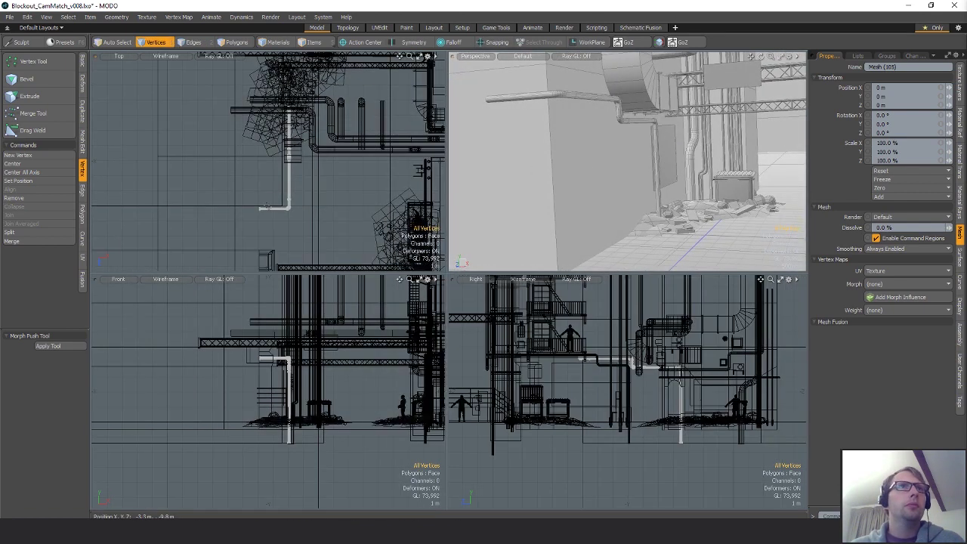
pyautogui.moveTo(247, 194); pyautogui.dragTo(261, 225, button='right')
pyautogui.press('w')
pyautogui.moveTo(288, 211); pyautogui.dragTo(209, 211)
pyautogui.press('q')
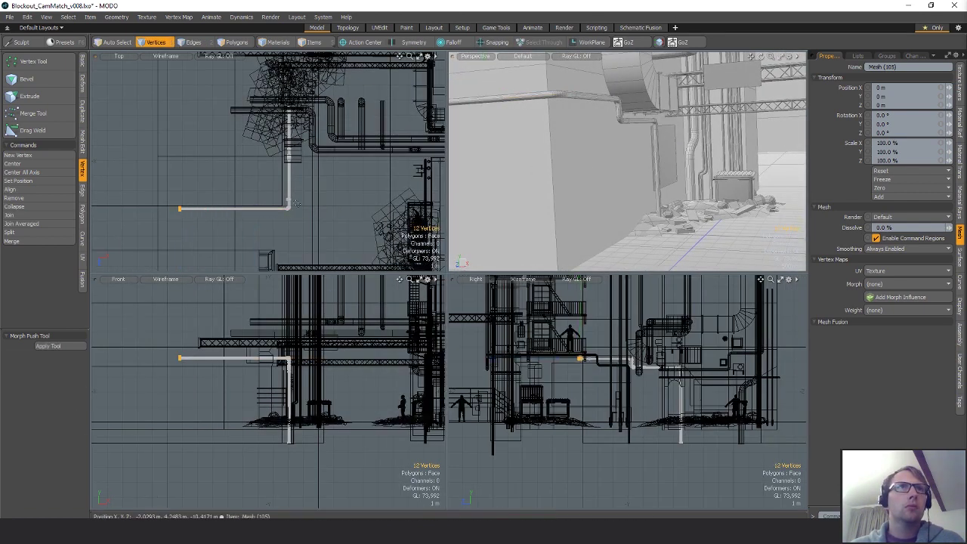
pyautogui.click(332, 211)
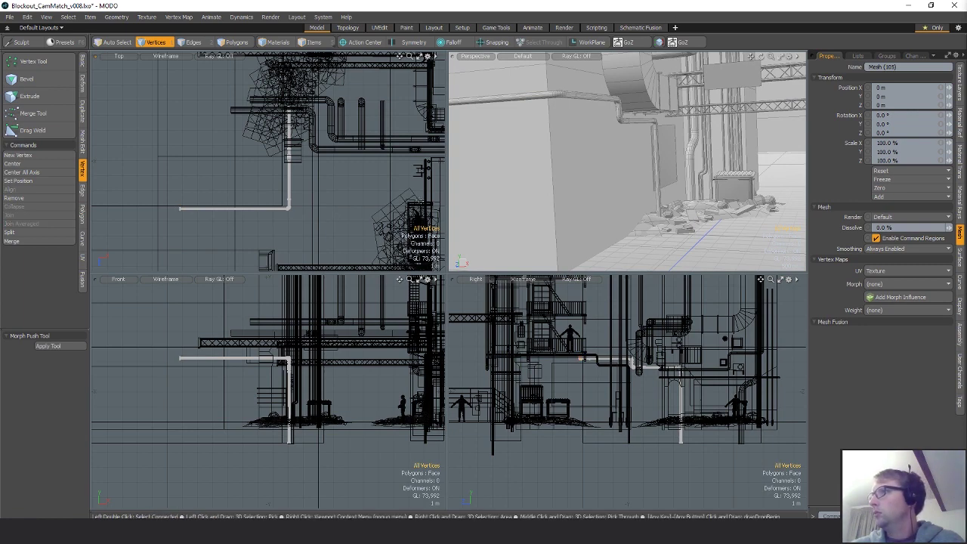
# - Examine the alley blockout and the reshaped wall pipe from several angles and distances
pyautogui.keyDown('alt'); pyautogui.moveTo(609, 164); pyautogui.dragTo(632, 180); pyautogui.keyUp('alt')
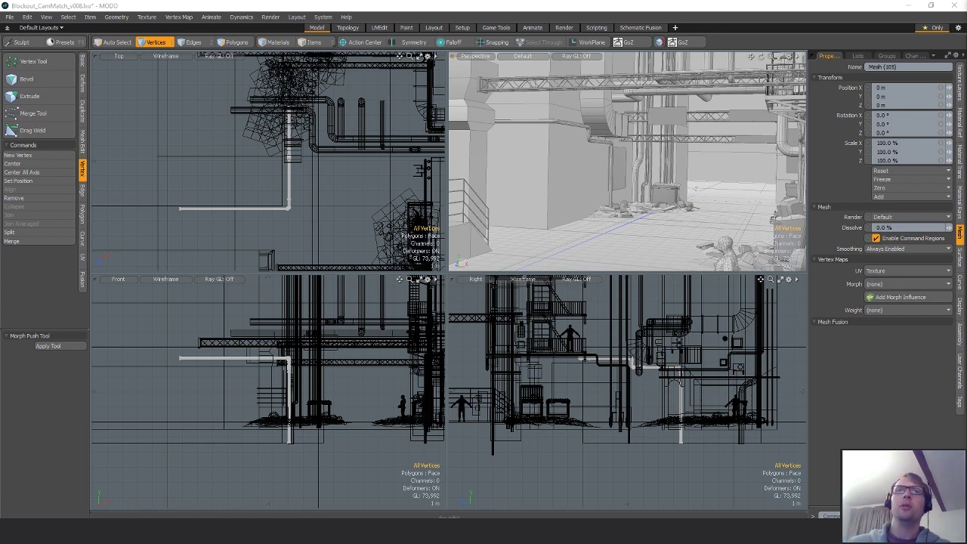
pyautogui.moveTo(574, 204)
pyautogui.keyDown('alt'); pyautogui.mouseDown()
pyautogui.moveTo(670, 216)
pyautogui.moveTo(563, 218)
pyautogui.mouseUp(); pyautogui.keyUp('alt')
pyautogui.keyDown('alt'); pyautogui.moveTo(621, 199); pyautogui.dragTo(594, 194); pyautogui.keyUp('alt')
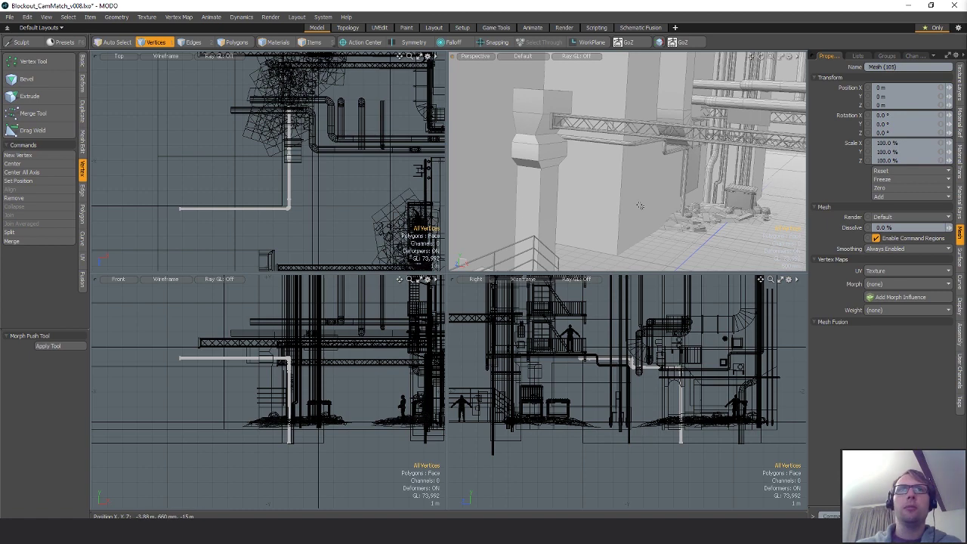
pyautogui.keyDown('alt'); pyautogui.moveTo(639, 206); pyautogui.dragTo(648, 158); pyautogui.keyUp('alt')
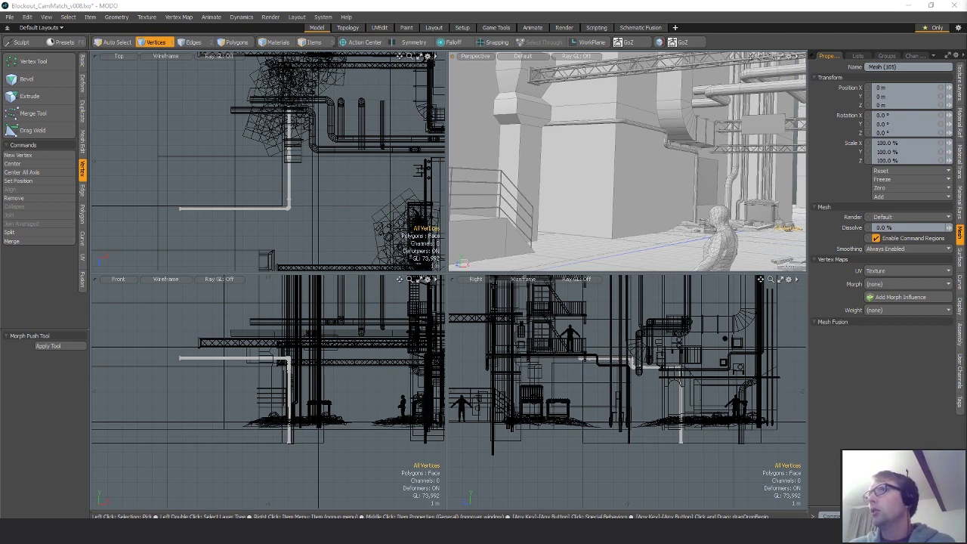
pyautogui.keyDown('alt'); pyautogui.moveTo(563, 153); pyautogui.dragTo(667, 189); pyautogui.keyUp('alt')
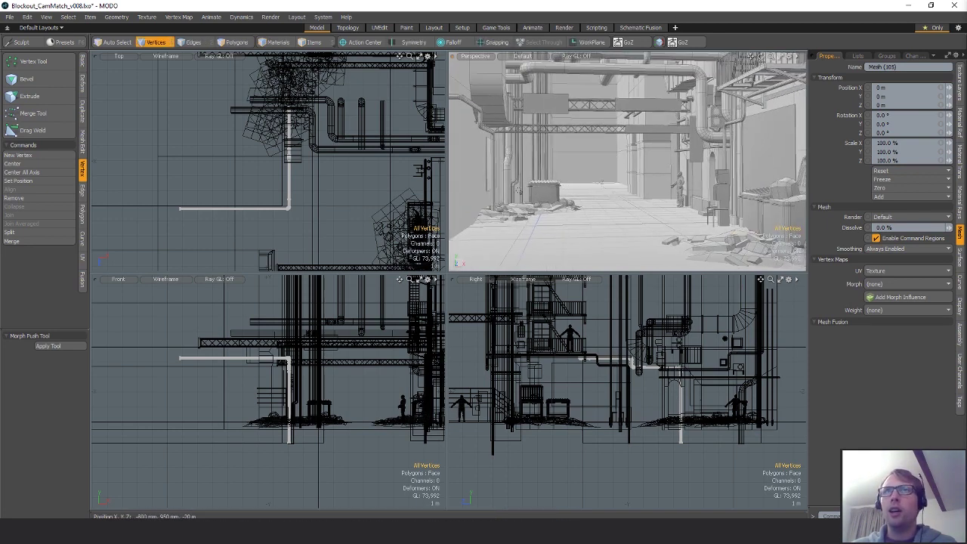
pyautogui.keyDown('alt'); pyautogui.moveTo(605, 195); pyautogui.dragTo(515, 245); pyautogui.keyUp('alt')
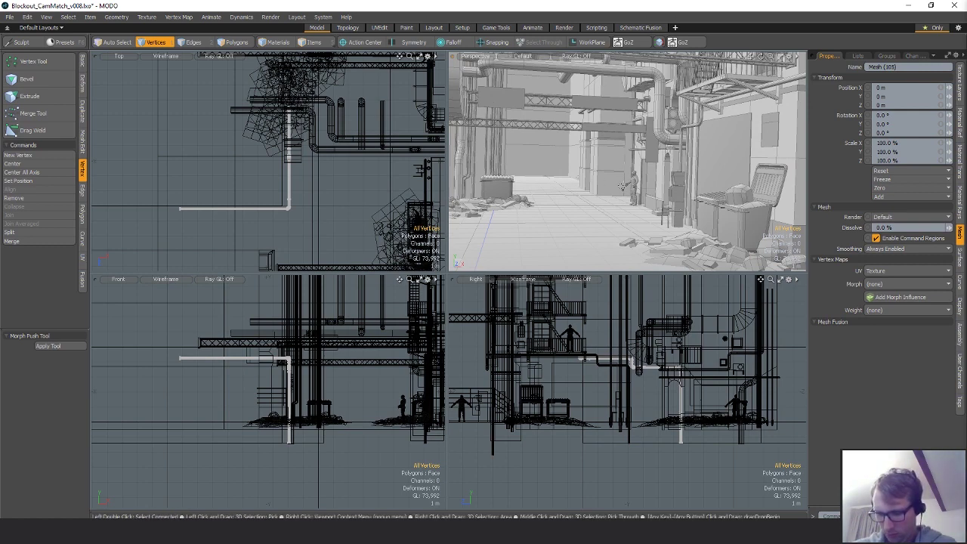
pyautogui.keyDown('alt'); pyautogui.moveTo(597, 190); pyautogui.dragTo(541, 200); pyautogui.keyUp('alt')
# - Select the pillar, the raised platform, its railing and the adjoining wall, and shift them slightly in positive X
pyautogui.press('2')
pyautogui.press('5')
pyautogui.click(500, 175)
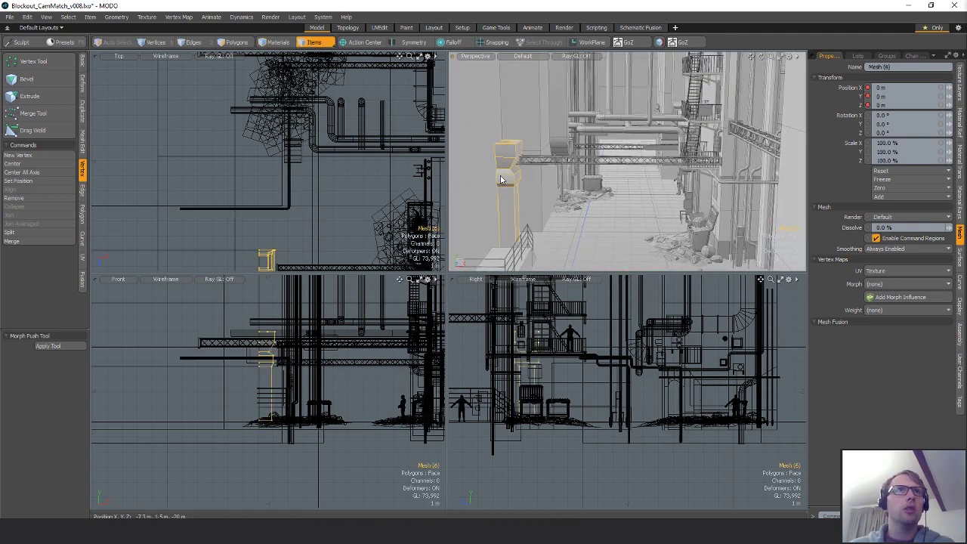
pyautogui.keyDown('alt'); pyautogui.moveTo(527, 253); pyautogui.dragTo(534, 200); pyautogui.keyUp('alt')
pyautogui.keyDown('alt'); pyautogui.keyDown('shift'); pyautogui.moveTo(282, 267); pyautogui.dragTo(323, 191); pyautogui.keyUp('shift'); pyautogui.keyUp('alt')
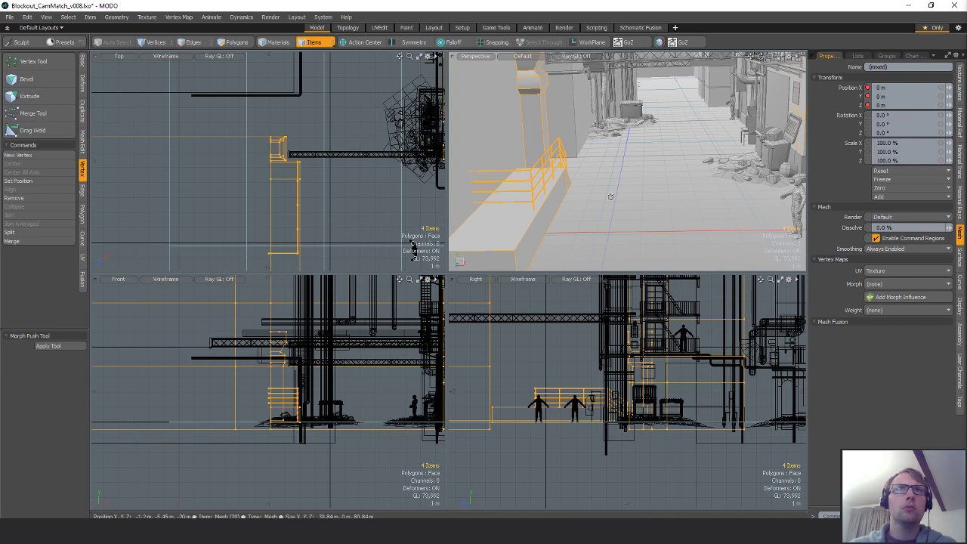
pyautogui.keyDown('alt'); pyautogui.moveTo(610, 197); pyautogui.dragTo(608, 189); pyautogui.keyUp('alt')
pyautogui.press('3')
pyautogui.press('y')
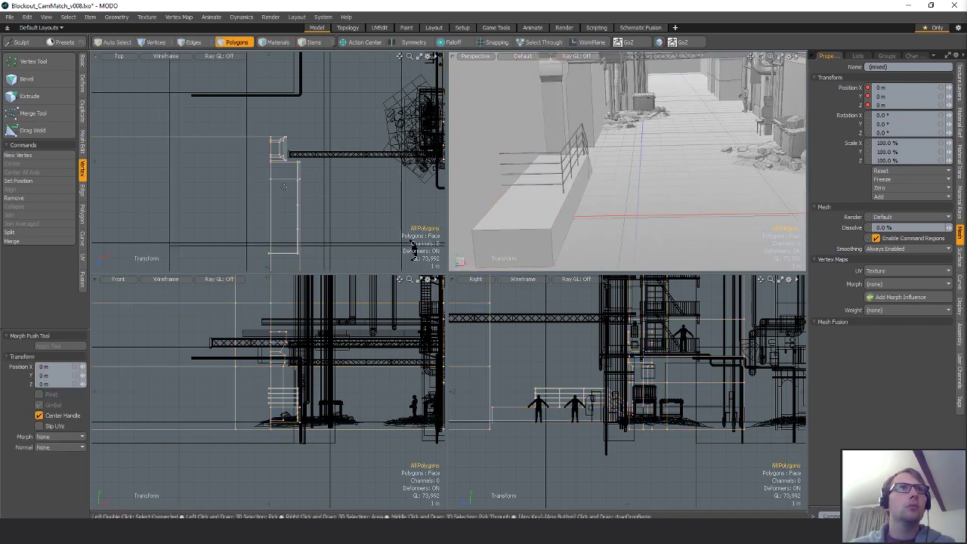
pyautogui.moveTo(311, 189)
pyautogui.mouseDown()
pyautogui.moveTo(334, 189)
pyautogui.moveTo(321, 189)
pyautogui.mouseUp()
pyautogui.hotkey('ctrl', 'z')
pyautogui.press('q')
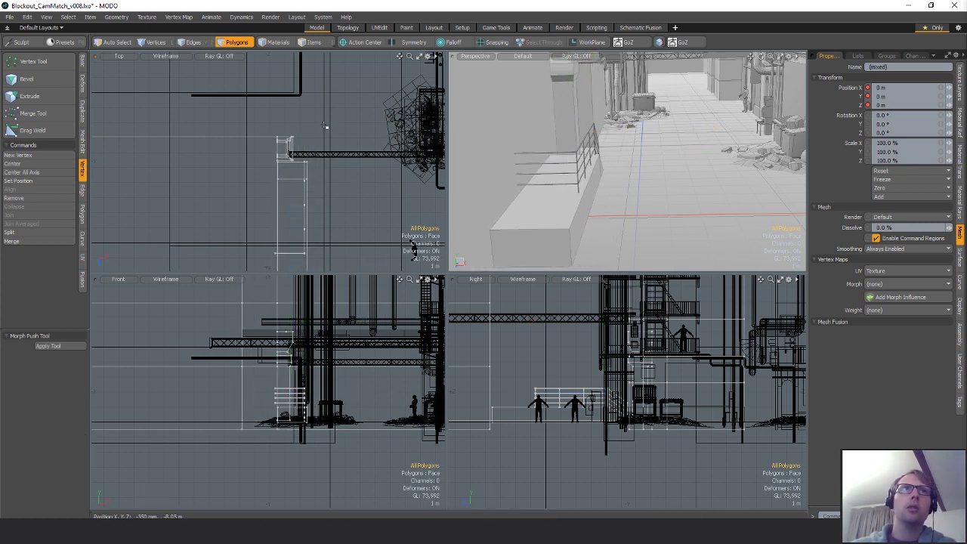
# - Add loop slices to the wall faces of the large corner building behind the pipe
pyautogui.keyDown('alt'); pyautogui.moveTo(595, 179); pyautogui.dragTo(624, 179); pyautogui.keyUp('alt')
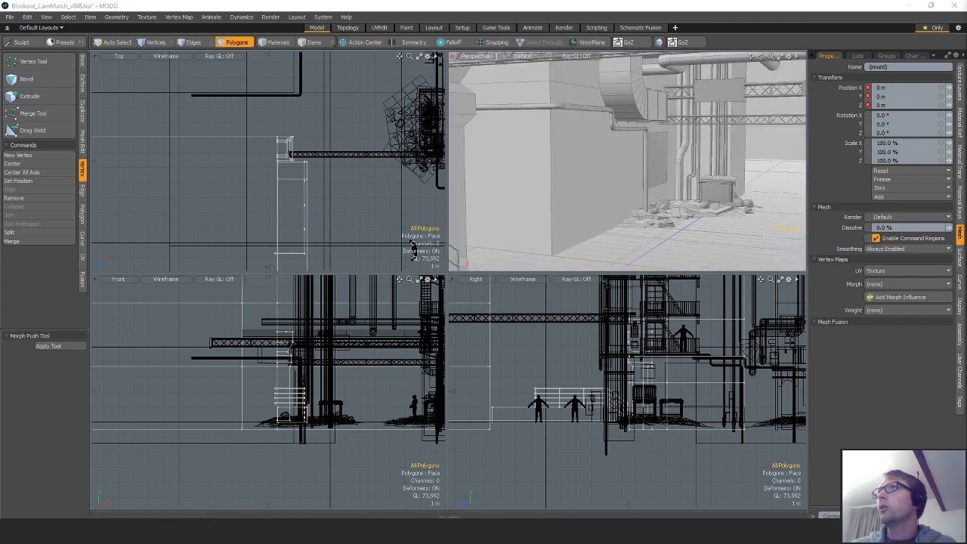
pyautogui.keyDown('alt'); pyautogui.moveTo(637, 142); pyautogui.dragTo(553, 122); pyautogui.keyUp('alt')
pyautogui.press('5')
pyautogui.click(552, 110)
pyautogui.press('3')
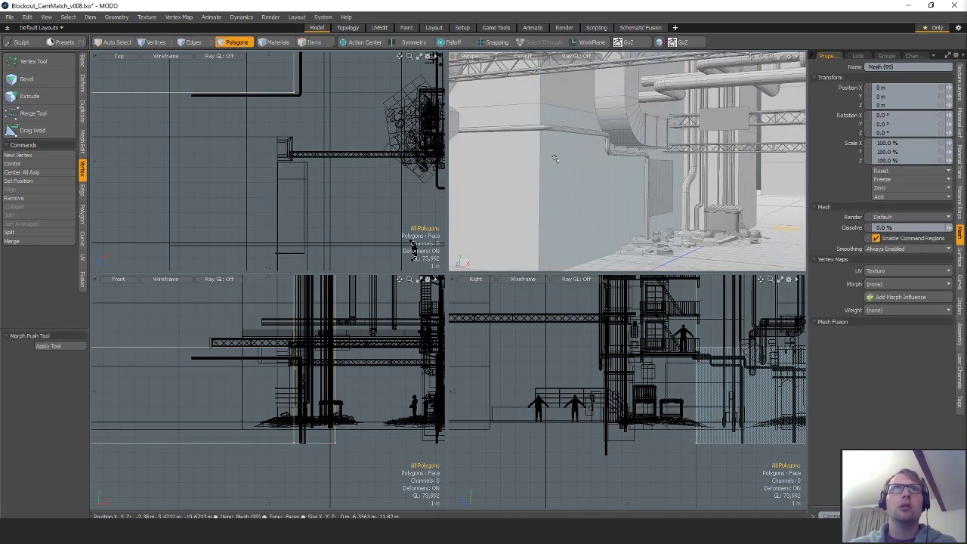
pyautogui.hotkey('alt', 'c')
pyautogui.moveTo(557, 156); pyautogui.dragTo(587, 134)
pyautogui.press('space')
pyautogui.hotkey('alt', 'c')
pyautogui.moveTo(627, 174); pyautogui.dragTo(616, 175)
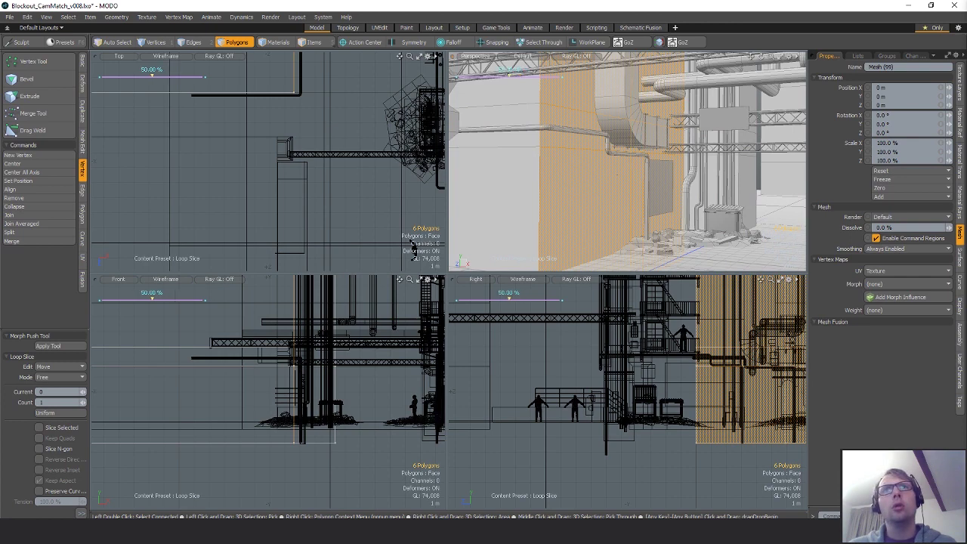
pyautogui.press('space')
pyautogui.click(607, 189)
pyautogui.keyDown('shift'); pyautogui.click(512, 158); pyautogui.keyUp('shift')
pyautogui.hotkey('alt', 'c')
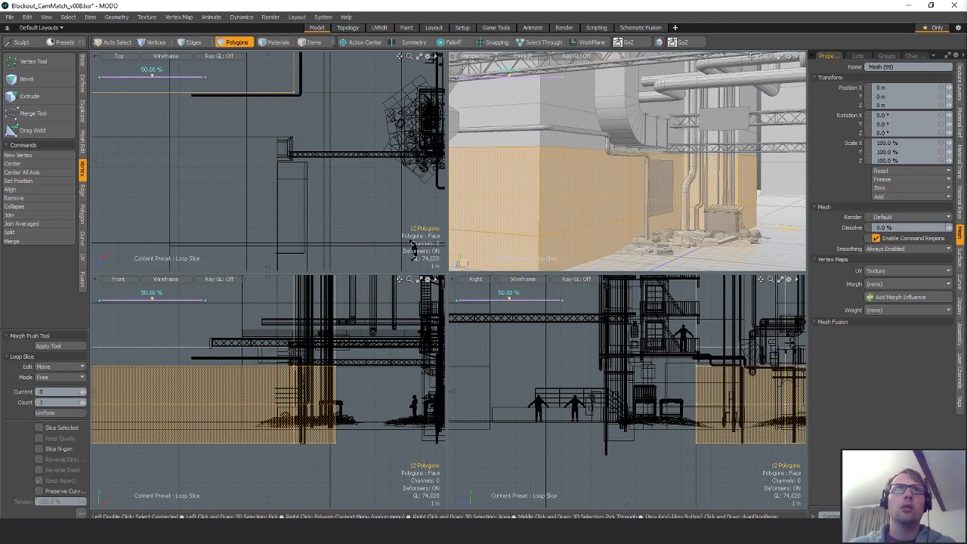
pyautogui.press('space')
# - Loop slice the front wall faces of the corner building vertically near its corner, at about 18.5 %
pyautogui.click(523, 160)
pyautogui.keyDown('shift'); pyautogui.click(518, 140); pyautogui.keyUp('shift')
pyautogui.press('space')
pyautogui.press('space')
pyautogui.press('space')
pyautogui.hotkey('alt', 'c')
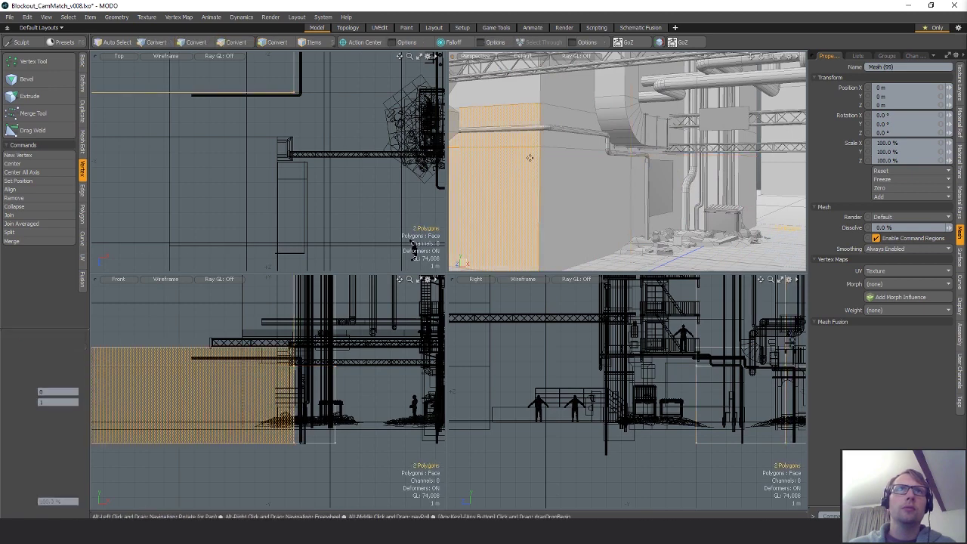
pyautogui.moveTo(529, 154); pyautogui.dragTo(531, 157)
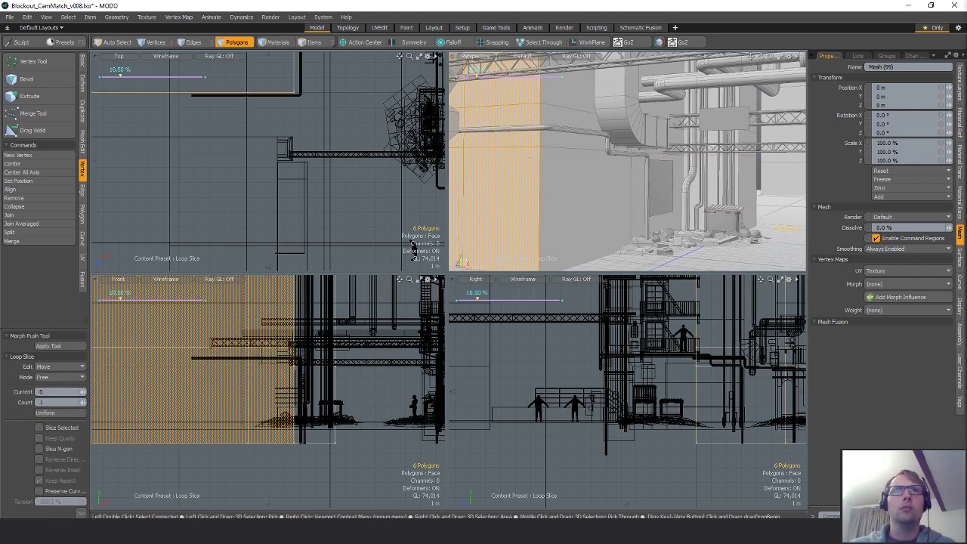
pyautogui.moveTo(529, 157); pyautogui.dragTo(532, 158)
pyautogui.press('space')
# - Delete the lower front wall polygon beside the building's corner
pyautogui.click(582, 168)
pyautogui.click(516, 191)
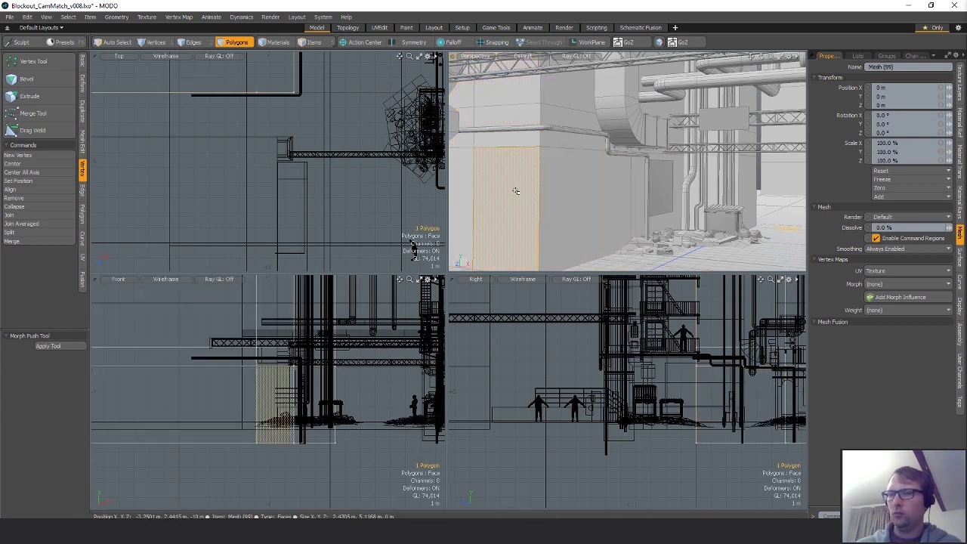
pyautogui.press('Delete')
# - Extrude the lower side wall face inward along negative X and snap it to the far edge of the new opening
pyautogui.click(587, 204)
pyautogui.hotkey('ctrl', '1')
pyautogui.click(566, 151)
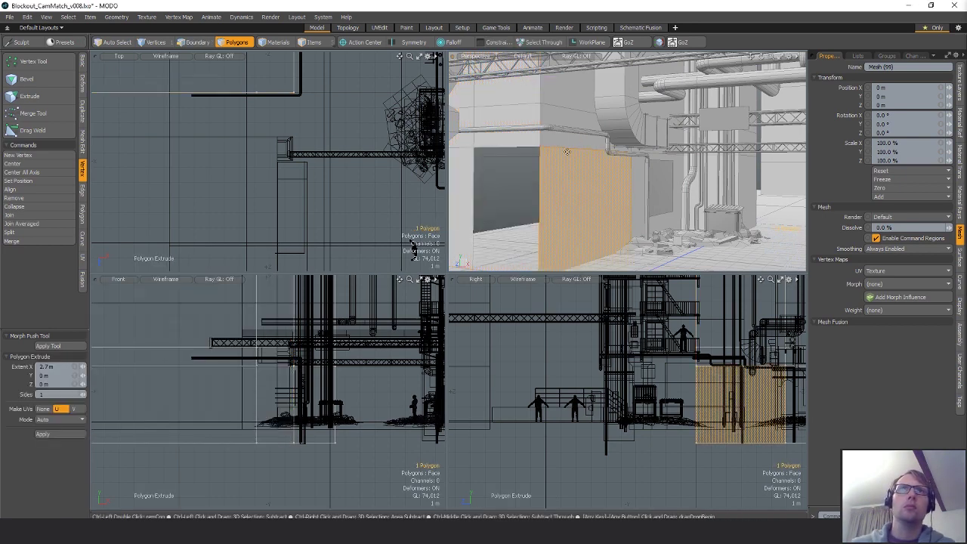
pyautogui.click(587, 174)
pyautogui.moveTo(655, 229); pyautogui.dragTo(602, 226)
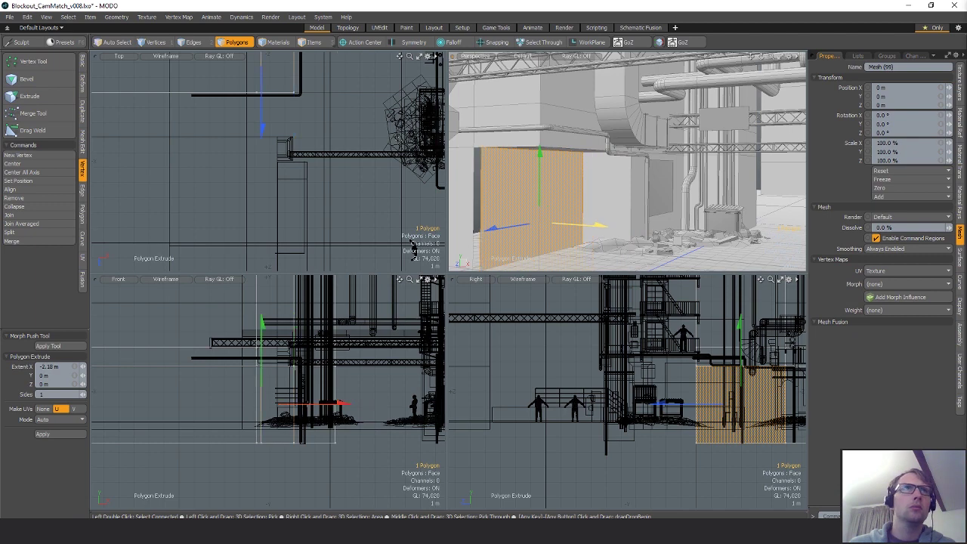
pyautogui.keyDown('alt'); pyautogui.keyDown('shift'); pyautogui.moveTo(331, 60); pyautogui.dragTo(361, 116); pyautogui.keyUp('shift'); pyautogui.keyUp('alt')
pyautogui.press('x')
pyautogui.press('w')
pyautogui.press('q')
# - Isolate the lower front polygon that closes off the recess and delete it
pyautogui.moveTo(341, 149); pyautogui.dragTo(349, 161, button='right')
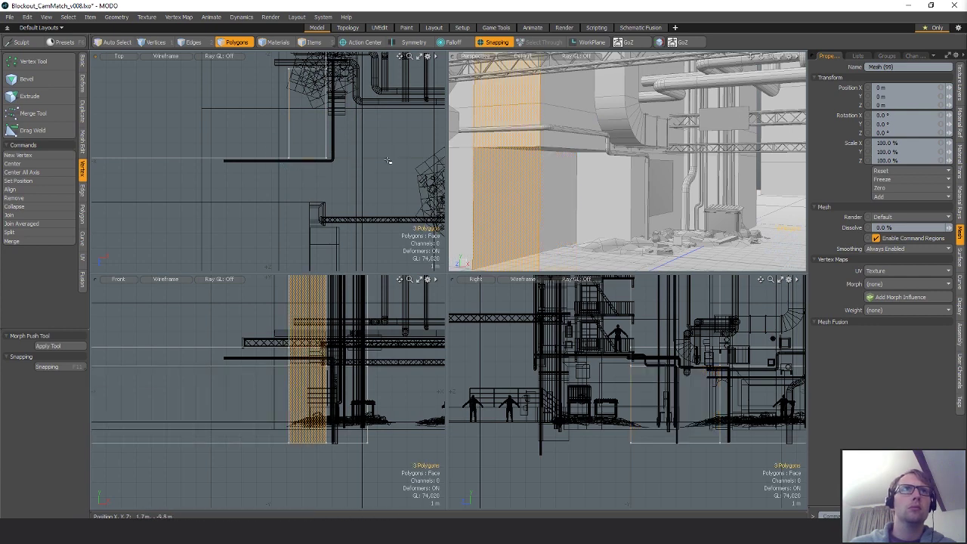
pyautogui.keyDown('ctrl'); pyautogui.moveTo(311, 359); pyautogui.dragTo(311, 339); pyautogui.keyUp('ctrl')
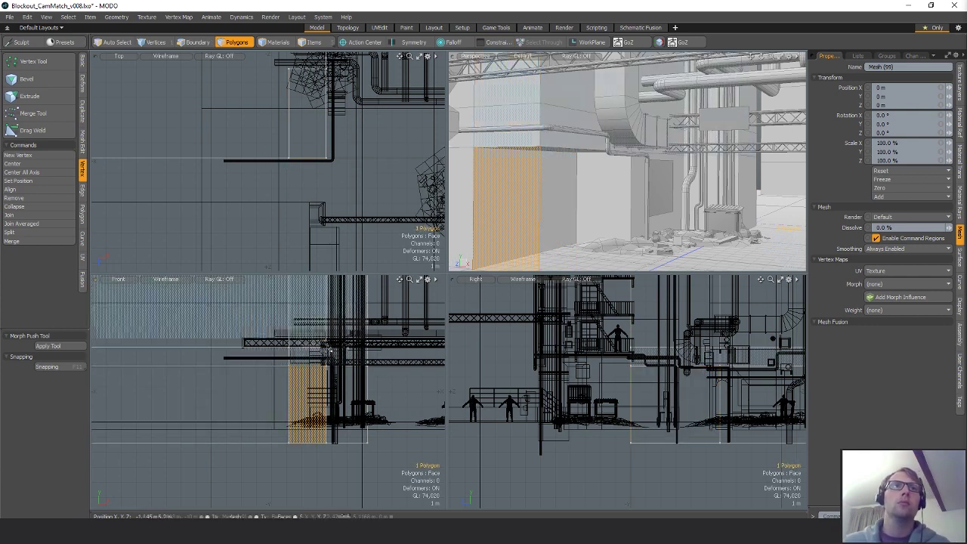
pyautogui.keyDown('alt'); pyautogui.keyDown('shift'); pyautogui.moveTo(679, 361); pyautogui.dragTo(673, 472); pyautogui.keyUp('shift'); pyautogui.keyUp('alt')
pyautogui.scroll(-1, 682, 432)
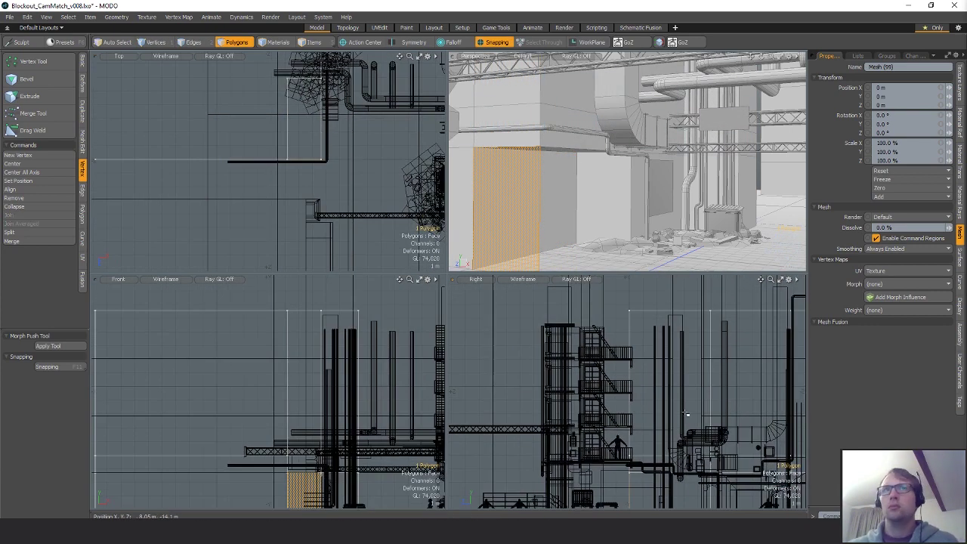
pyautogui.press('Delete')
# - Merge the coincident vertices of the building's connected wall polygons
pyautogui.doubleClick(488, 161)
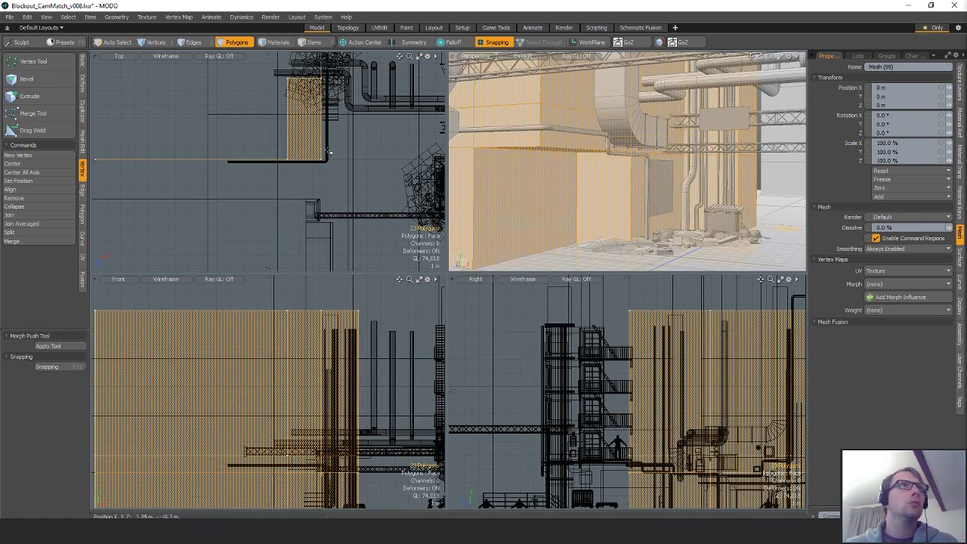
pyautogui.click(33, 112)
pyautogui.click(488, 168)
pyautogui.press('space')
pyautogui.keyDown('alt'); pyautogui.moveTo(561, 197); pyautogui.dragTo(608, 193); pyautogui.keyUp('alt')
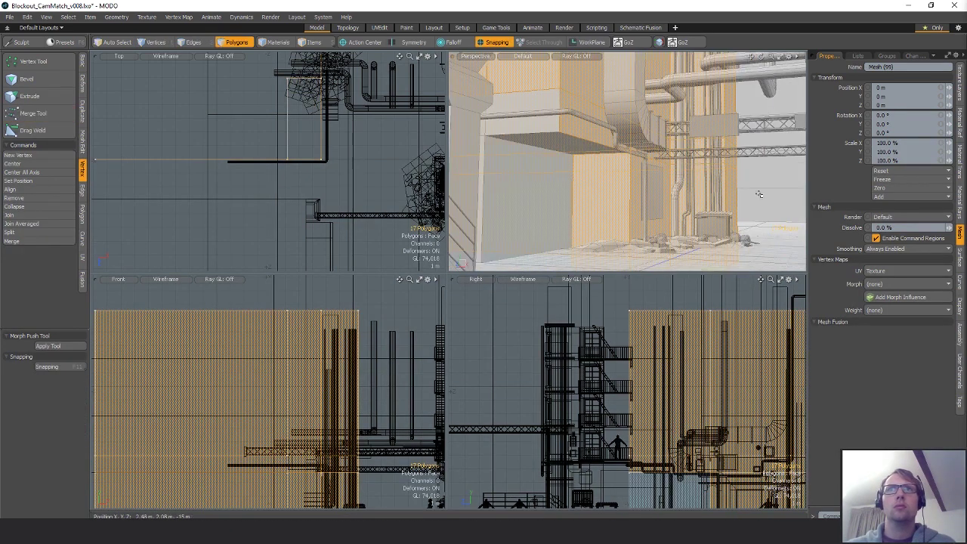
pyautogui.click(759, 195)
# - Copy the underside polygon of the building's overhang into its own mesh and lower it slightly
pyautogui.keyDown('alt'); pyautogui.moveTo(758, 194); pyautogui.dragTo(662, 137); pyautogui.keyUp('alt')
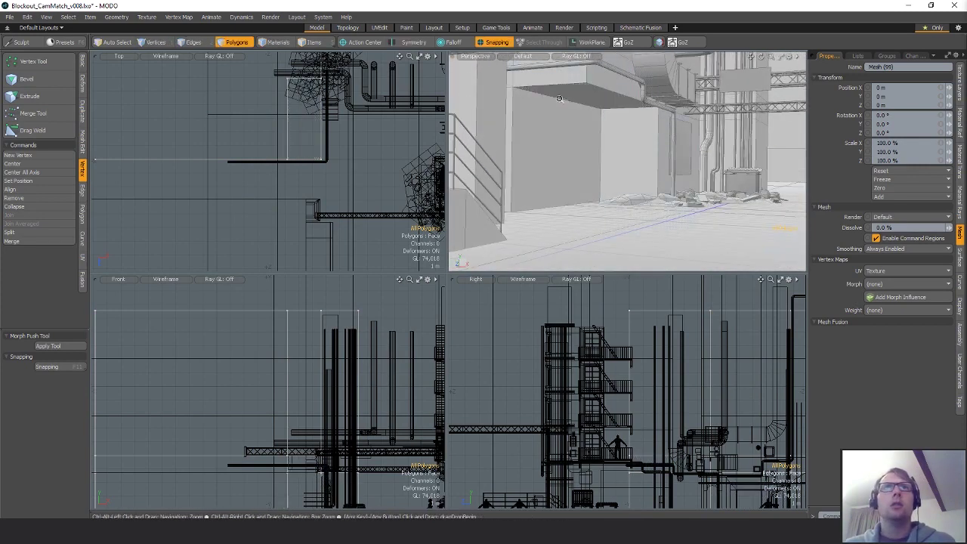
pyautogui.scroll(2, 592, 91)
pyautogui.click(593, 91)
pyautogui.keyDown('alt'); pyautogui.moveTo(693, 118); pyautogui.dragTo(648, 123); pyautogui.keyUp('alt')
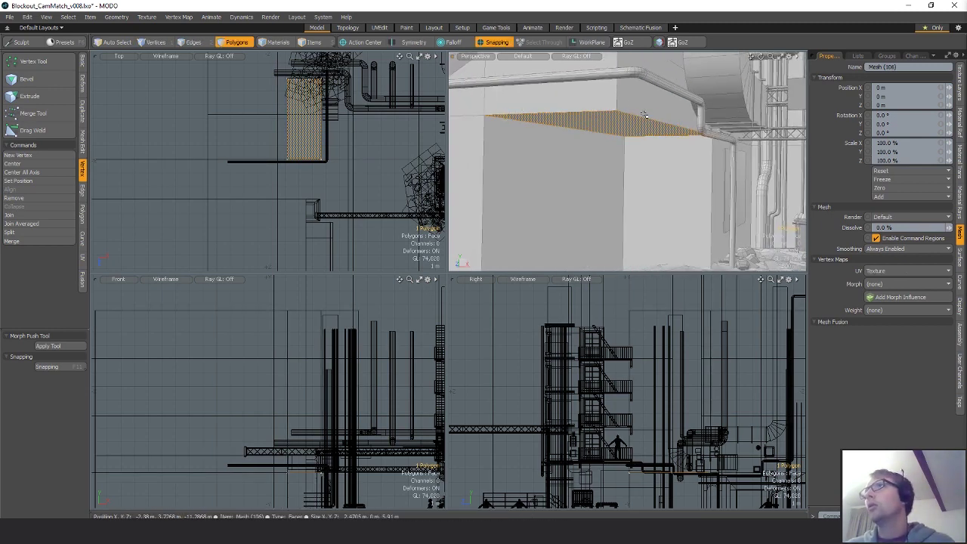
pyautogui.press('w')
pyautogui.press('x')
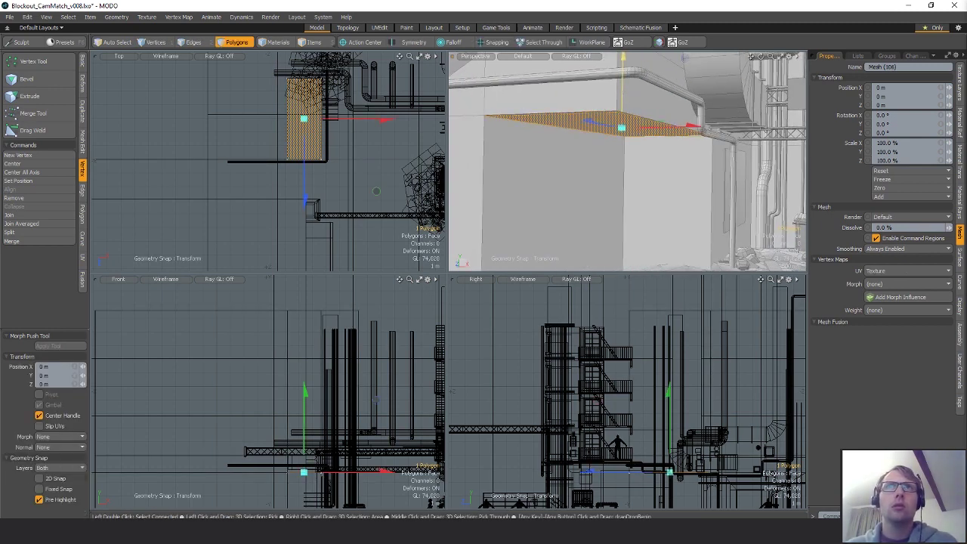
pyautogui.moveTo(624, 96); pyautogui.dragTo(625, 103)
pyautogui.press('space')
# - Extend the boundary edges of the copied underside polygon upward by 180 mm with Edge Extend
pyautogui.press('space')
pyautogui.press('space')
pyautogui.doubleClick(623, 121)
pyautogui.hotkey('ctrl', '2')
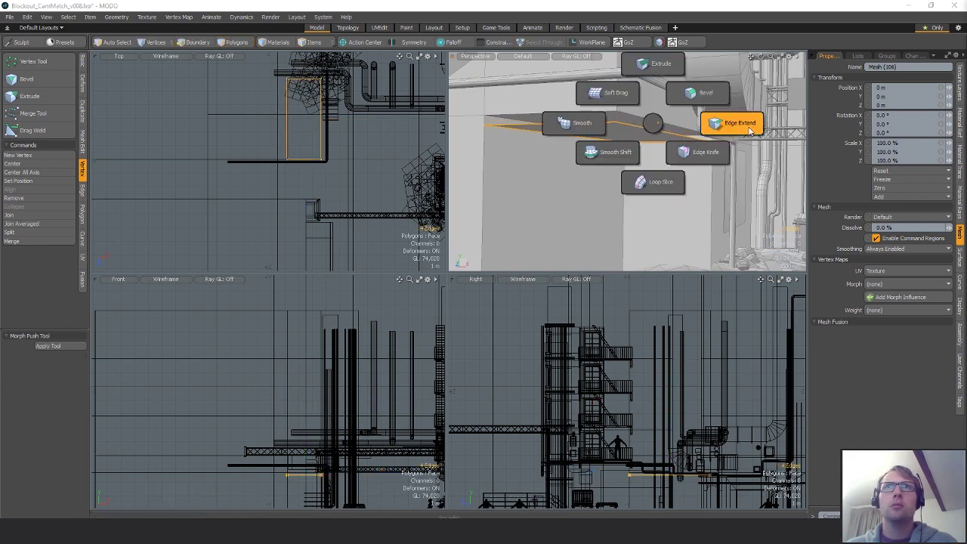
pyautogui.click(731, 124)
pyautogui.moveTo(623, 70); pyautogui.dragTo(623, 60)
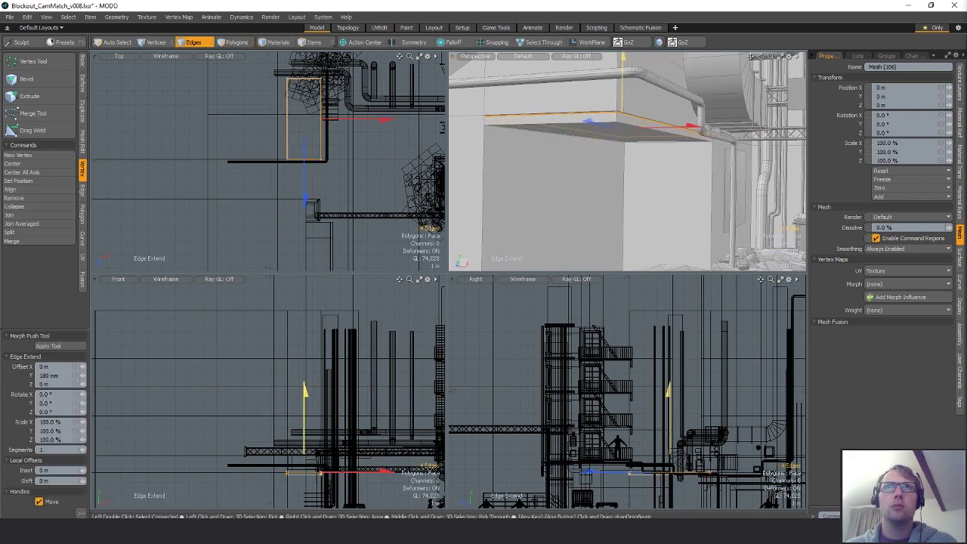
pyautogui.press('space')
# - Scale the thin slab under the overhang to 101 % in X and Z and nudge it toward the building's corner
pyautogui.click(347, 154)
pyautogui.scroll(4, 345, 134)
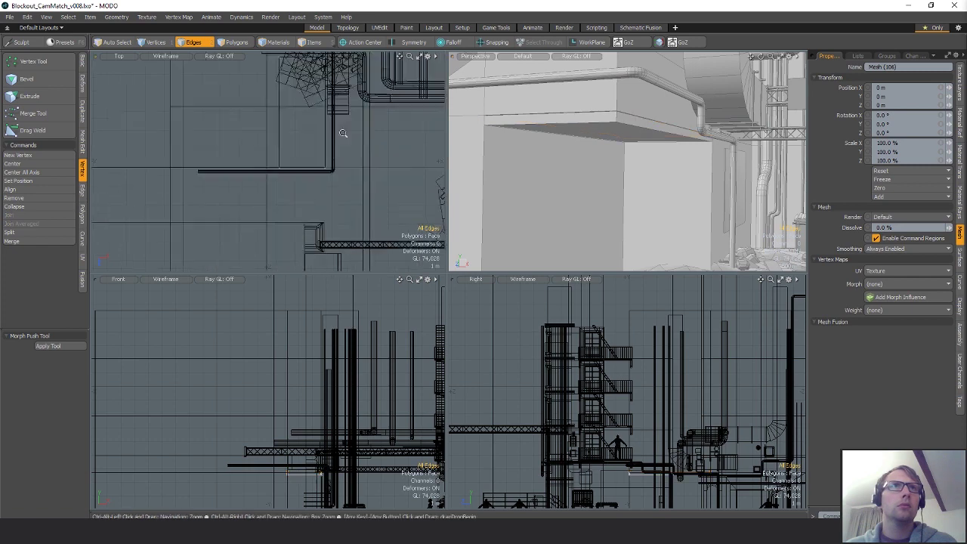
pyautogui.press('r')
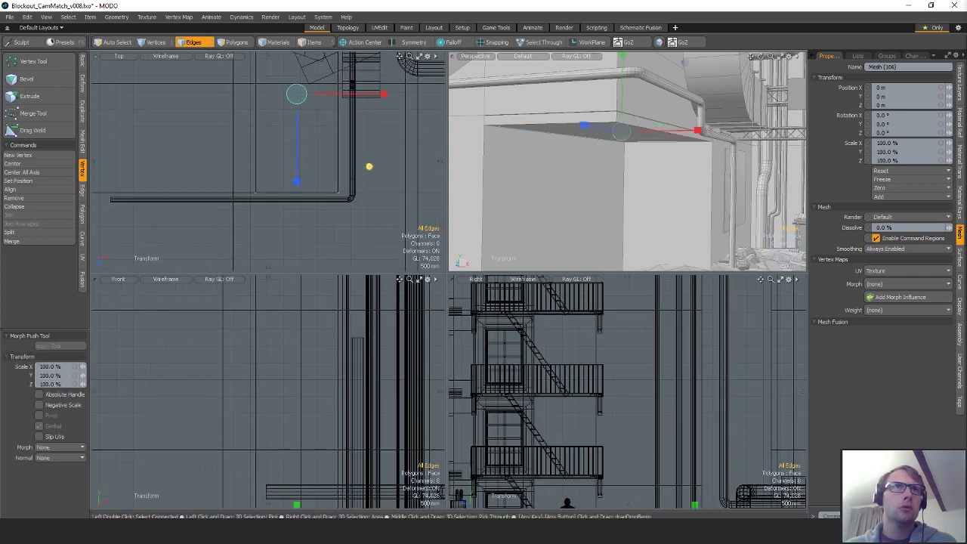
pyautogui.scroll(5, 341, 224)
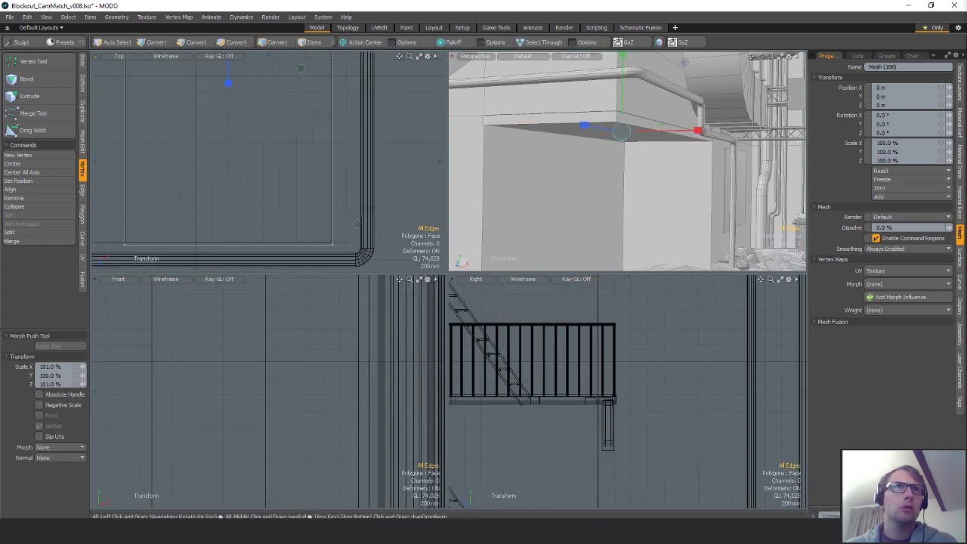
pyautogui.press('w')
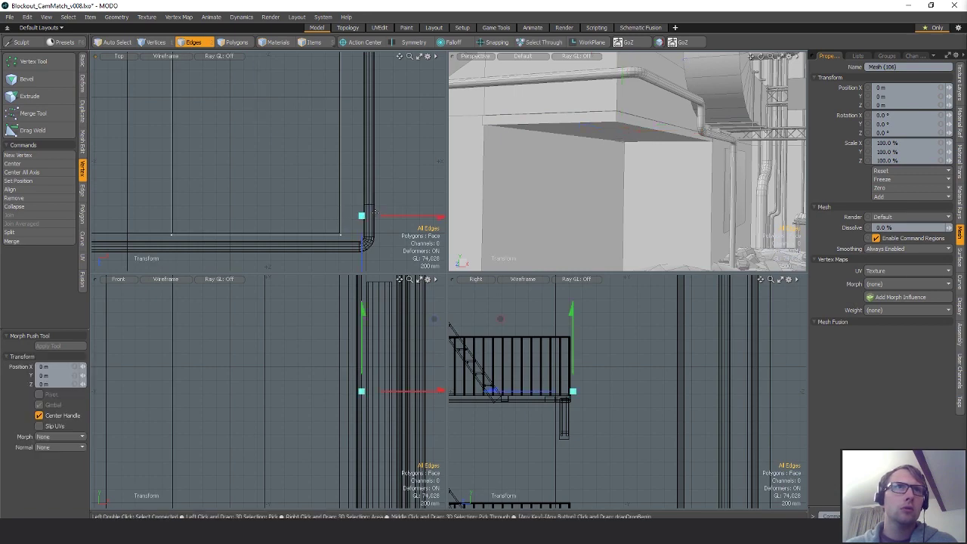
pyautogui.press('space')
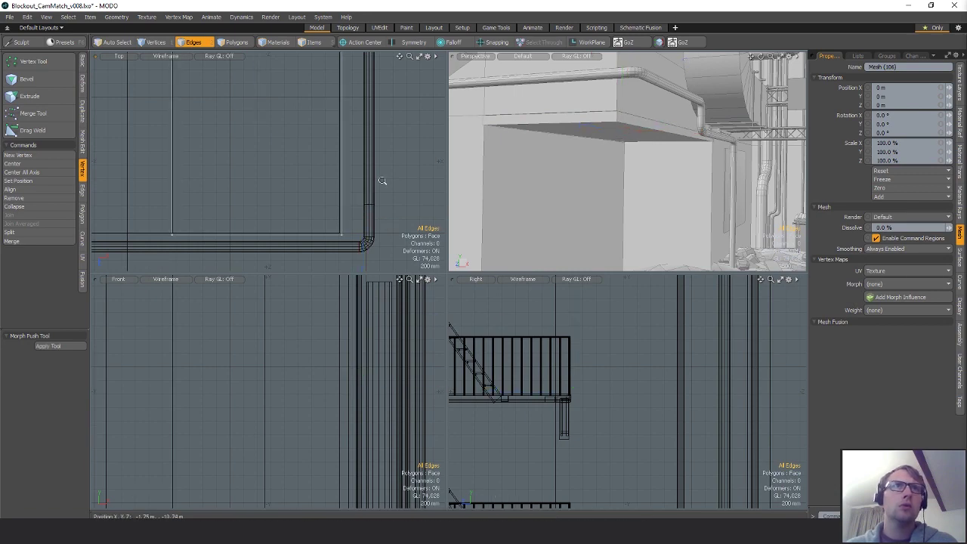
pyautogui.scroll(-8, 282, 263)
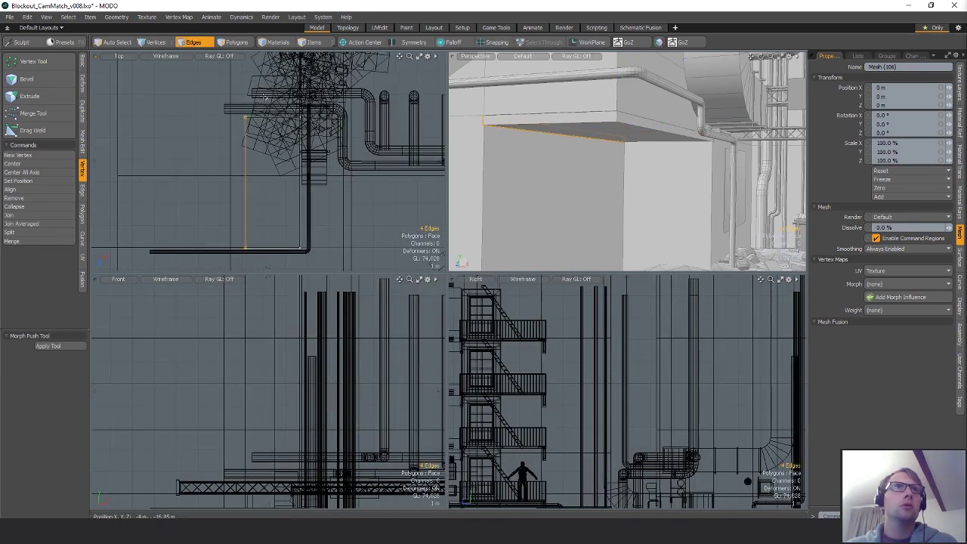
pyautogui.press('w')
pyautogui.moveTo(301, 183); pyautogui.dragTo(301, 183)
pyautogui.hotkey('ctrl', 'z')
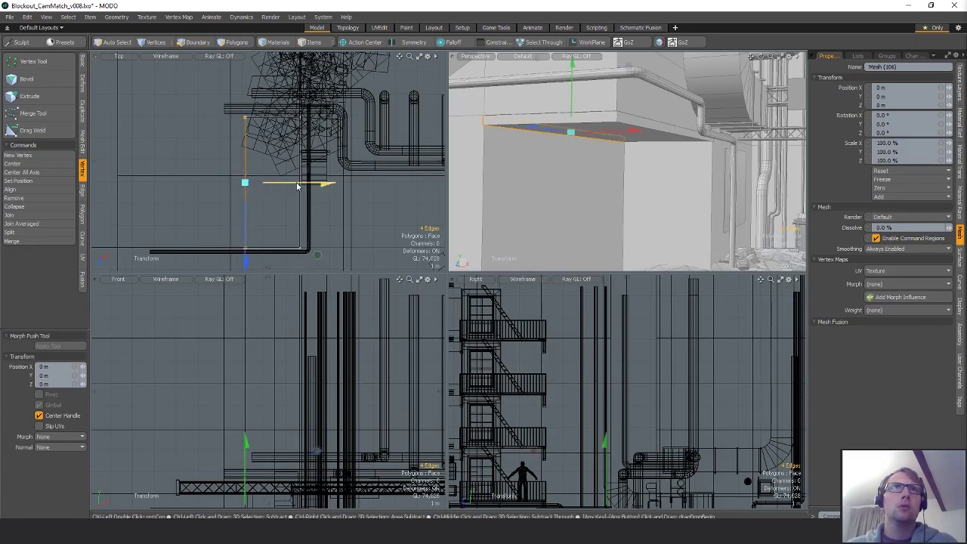
pyautogui.press('space')
# - Shift the slab under the overhang by -35 mm in X and -50 mm in Z relative to the building's corner
pyautogui.click(601, 170)
pyautogui.keyDown('alt'); pyautogui.moveTo(600, 171); pyautogui.dragTo(629, 151); pyautogui.keyUp('alt')
pyautogui.press('w')
pyautogui.scroll(8, 296, 246)
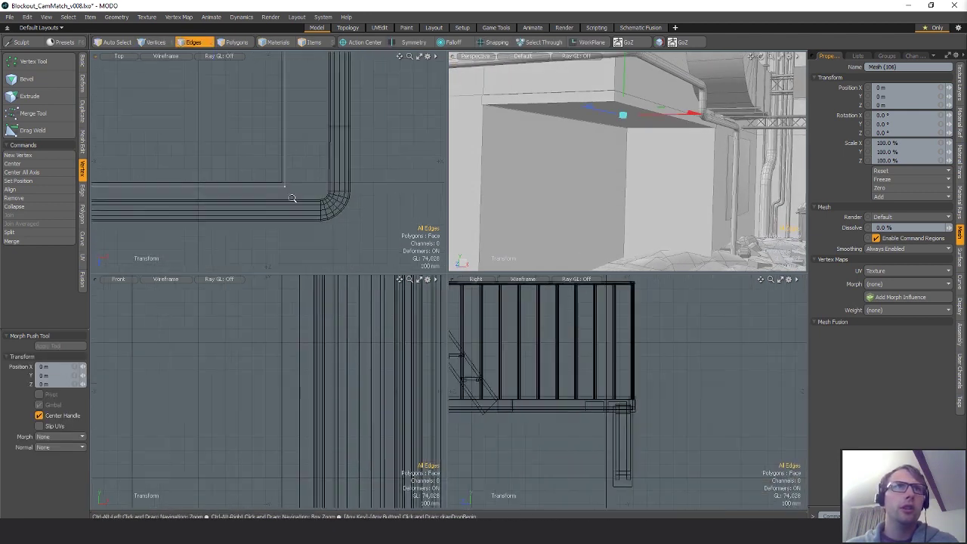
pyautogui.moveTo(312, 189); pyautogui.dragTo(305, 176)
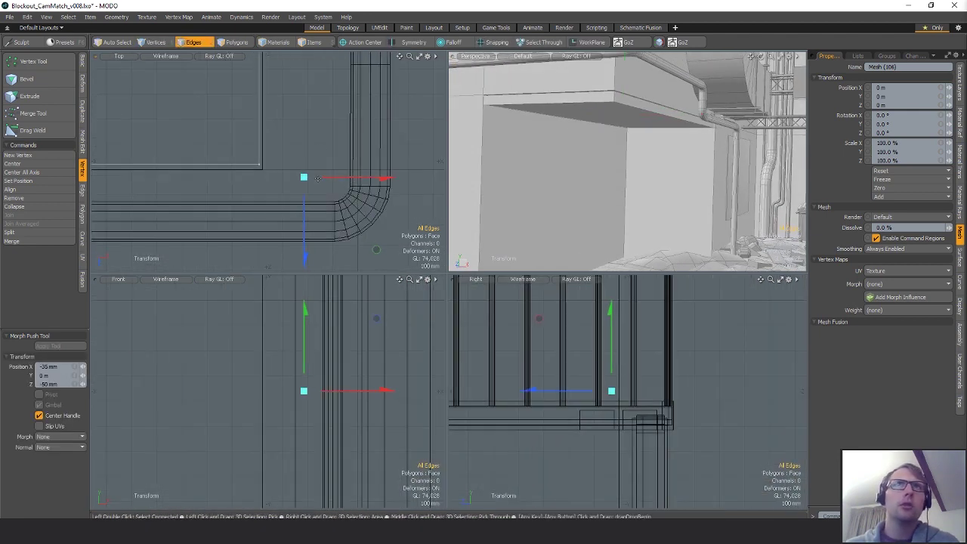
pyautogui.press('q')
# - Add a unit cube and move it -2.8 m in X and -10.8 m in Z, under the building's overhang
pyautogui.moveTo(651, 154)
pyautogui.keyDown('alt'); pyautogui.mouseDown()
pyautogui.moveTo(716, 134)
pyautogui.moveTo(682, 151)
pyautogui.moveTo(648, 143)
pyautogui.mouseUp(); pyautogui.keyUp('alt')
pyautogui.click(654, 126)
pyautogui.click(497, 252)
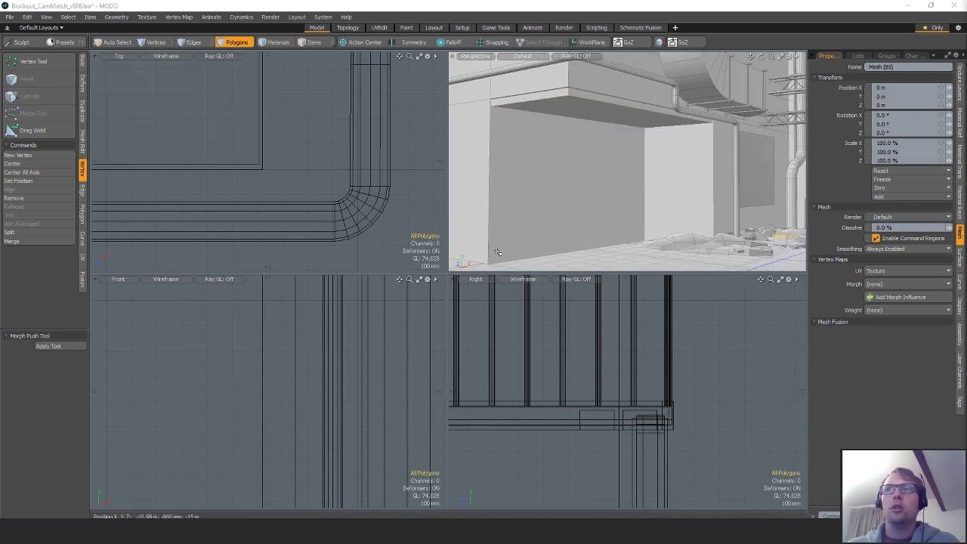
pyautogui.click(83, 66)
pyautogui.keyDown('shift'); pyautogui.click(12, 63); pyautogui.keyUp('shift')
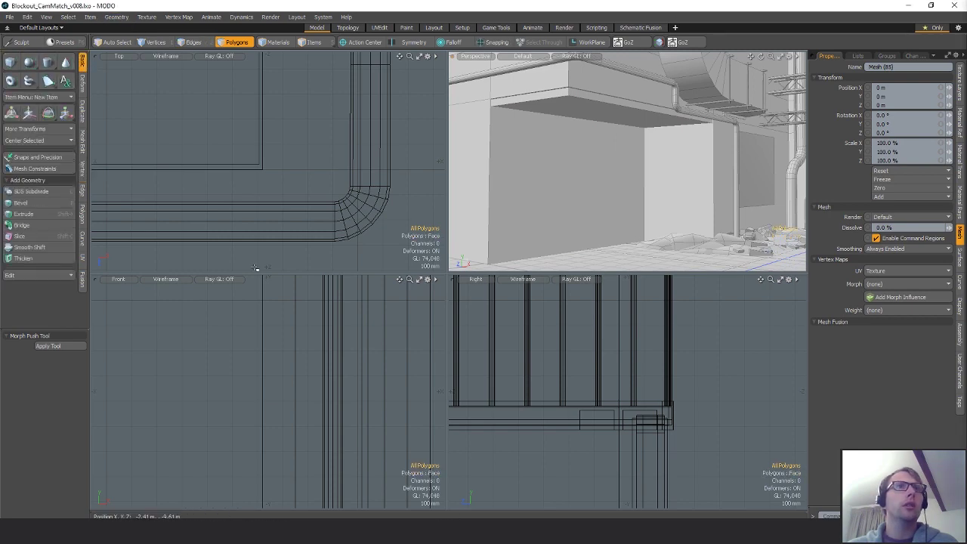
pyautogui.scroll(-8, 220, 384)
pyautogui.press('w')
pyautogui.scroll(-8, 337, 381)
pyautogui.press('q')
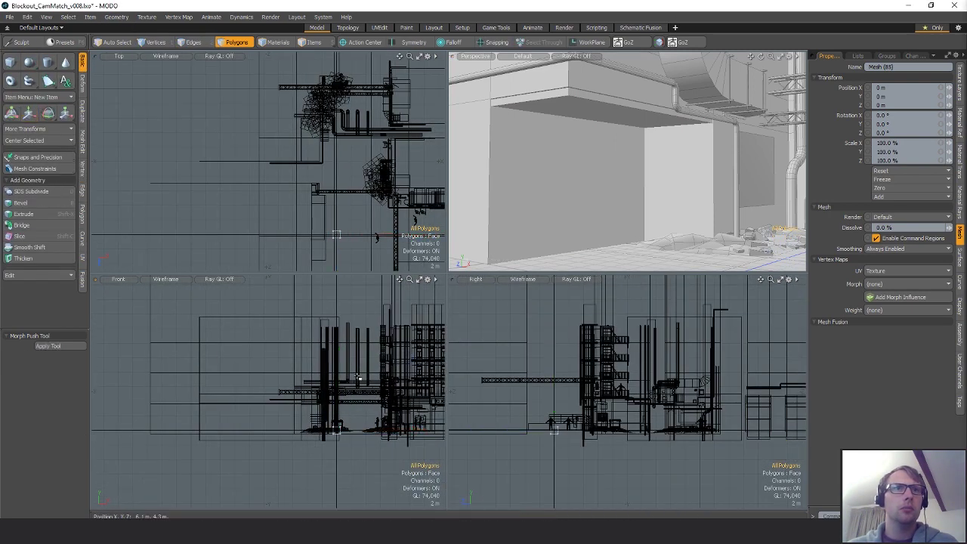
pyautogui.press('w')
pyautogui.moveTo(376, 243); pyautogui.dragTo(355, 165)
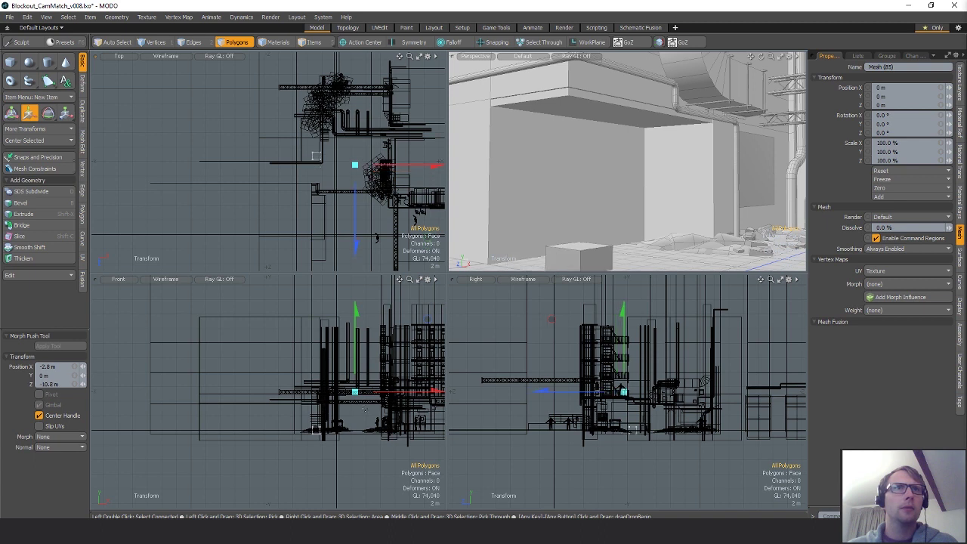
# - Bevel the two vertical edges on the cube's positive X side by about 220 mm
pyautogui.keyDown('alt'); pyautogui.keyDown('shift'); pyautogui.moveTo(628, 208); pyautogui.dragTo(616, 208); pyautogui.keyUp('shift'); pyautogui.keyUp('alt')
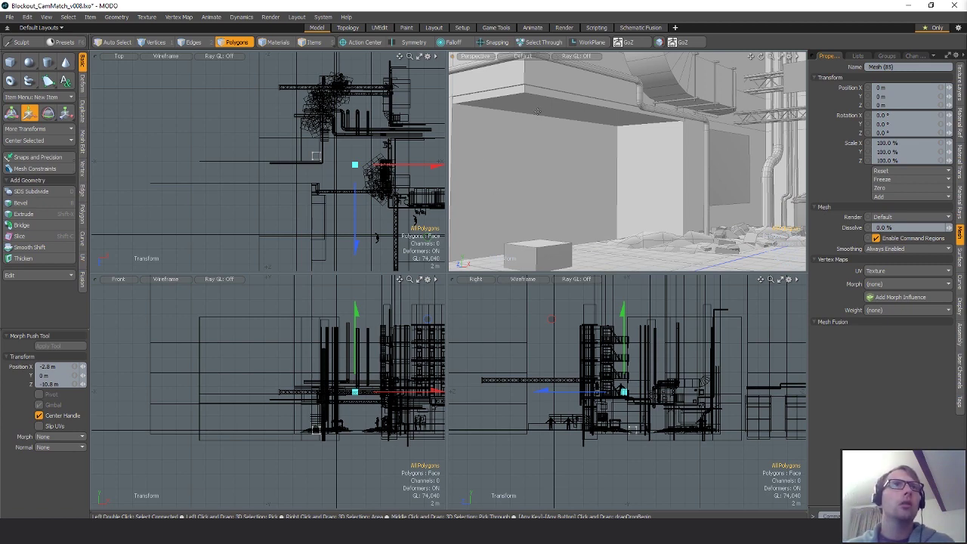
pyautogui.hotkey('shift', 'a')
pyautogui.scroll(-4, 340, 161)
pyautogui.press('q')
pyautogui.press('2')
pyautogui.moveTo(323, 101); pyautogui.dragTo(377, 166, button='right')
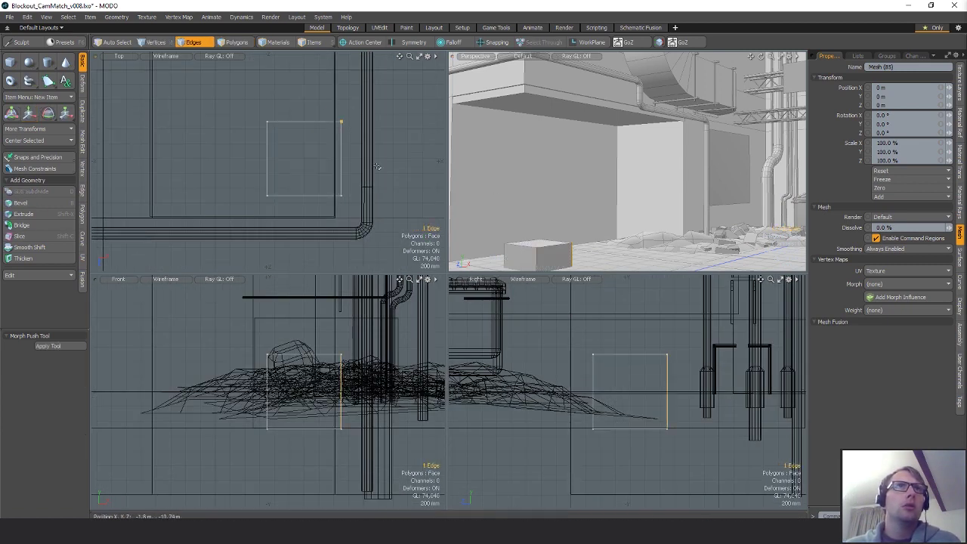
pyautogui.keyDown('shift'); pyautogui.click(342, 173); pyautogui.keyUp('shift')
pyautogui.press('b')
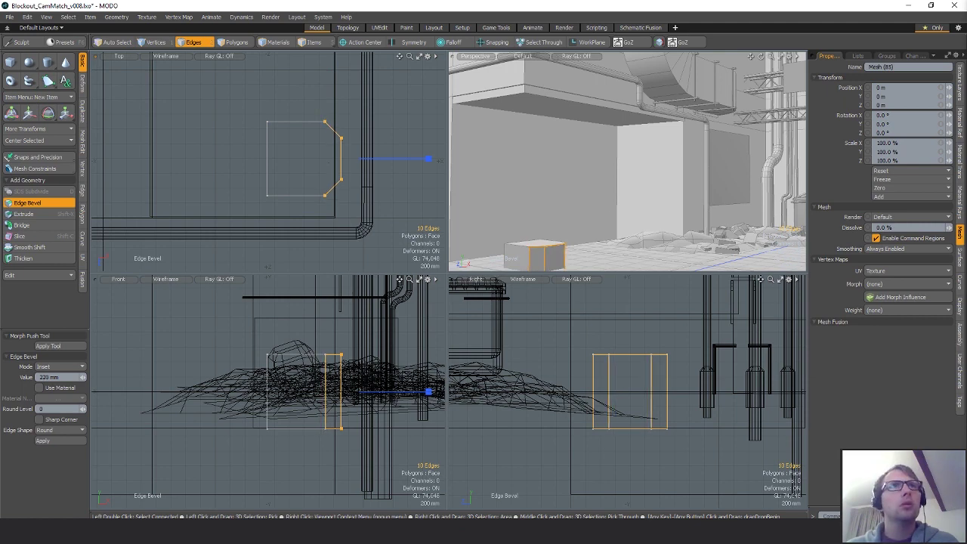
pyautogui.press('q')
pyautogui.press('Escape')
# - Raise the bevelled block from the ground up toward the underside of the overhang
pyautogui.press('w')
pyautogui.keyDown('alt'); pyautogui.keyDown('shift'); pyautogui.moveTo(630, 310); pyautogui.dragTo(630, 228); pyautogui.keyUp('shift'); pyautogui.keyUp('alt')
pyautogui.keyDown('alt'); pyautogui.keyDown('shift'); pyautogui.moveTo(636, 123); pyautogui.dragTo(682, 129); pyautogui.keyUp('shift'); pyautogui.keyUp('alt')
pyautogui.scroll(2, 605, 180)
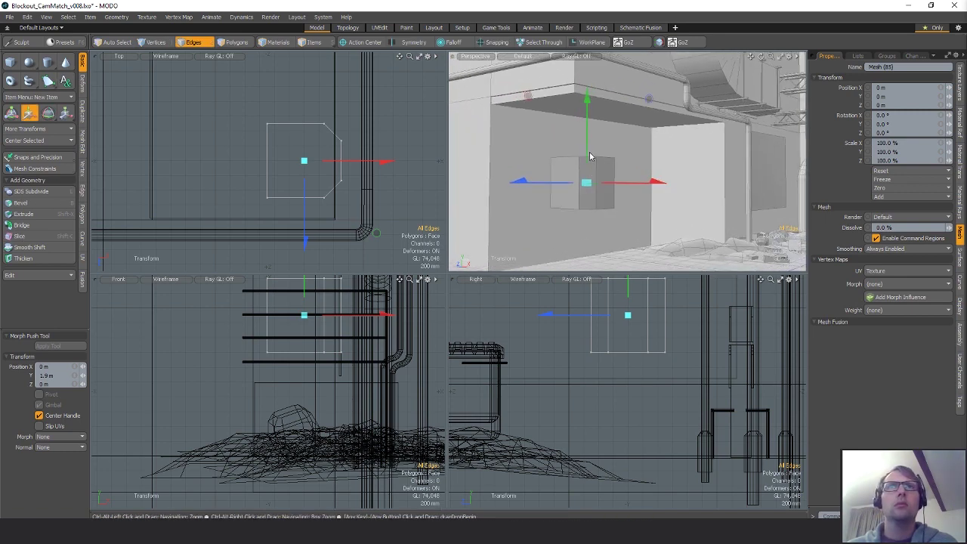
pyautogui.moveTo(589, 157); pyautogui.dragTo(588, 81)
# - Duplicate the bevelled block lower so it protrudes underneath, and scale the copy to 84% in X and Z
pyautogui.hotkey('shift', 'a')
pyautogui.keyDown('alt'); pyautogui.moveTo(640, 209); pyautogui.dragTo(649, 149); pyautogui.keyUp('alt')
pyautogui.keyDown('alt'); pyautogui.moveTo(640, 225); pyautogui.dragTo(642, 153); pyautogui.keyUp('alt')
pyautogui.press('space')
pyautogui.press('space')
pyautogui.doubleClick(637, 178)
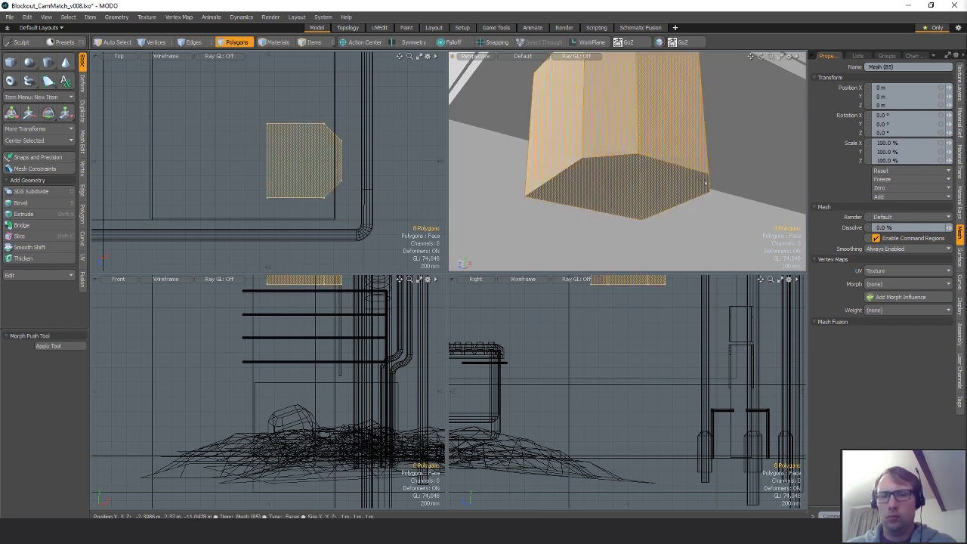
pyautogui.press('w')
pyautogui.keyDown('alt'); pyautogui.keyDown('shift'); pyautogui.moveTo(639, 327); pyautogui.dragTo(639, 401); pyautogui.keyUp('shift'); pyautogui.keyUp('alt')
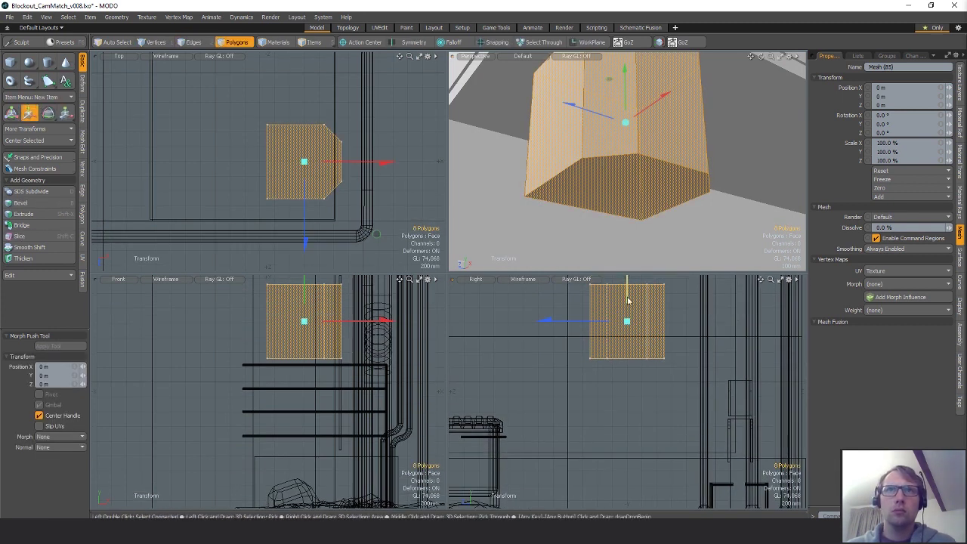
pyautogui.moveTo(629, 298); pyautogui.dragTo(628, 326)
pyautogui.press('r')
pyautogui.moveTo(379, 239); pyautogui.dragTo(376, 235)
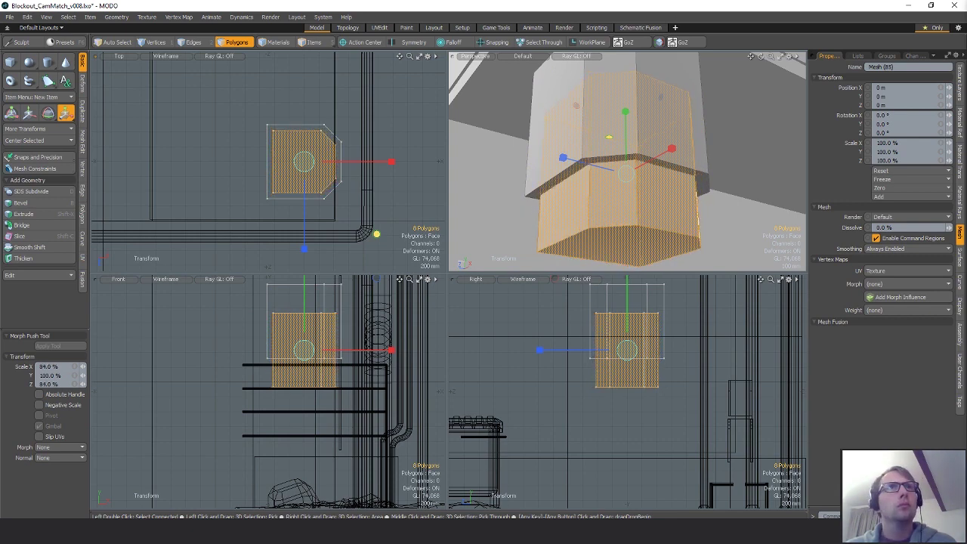
# - Copy the narrower block's flat face on the positive X side into a new mesh
pyautogui.press('space')
pyautogui.click(660, 201)
pyautogui.keyDown('alt'); pyautogui.moveTo(660, 201); pyautogui.dragTo(730, 173); pyautogui.keyUp('alt')
pyautogui.hotkey('ctrl', 'c')
pyautogui.press('n')
pyautogui.hotkey('ctrl', 'v')
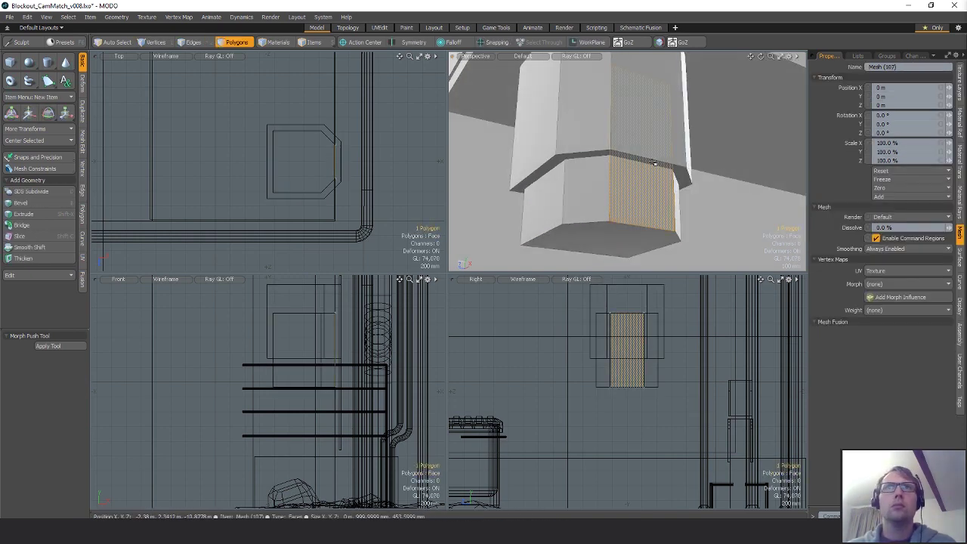
# - Offset the copied face by 35 mm in X and narrow it along Z
pyautogui.press('w')
pyautogui.scroll(3, 342, 161)
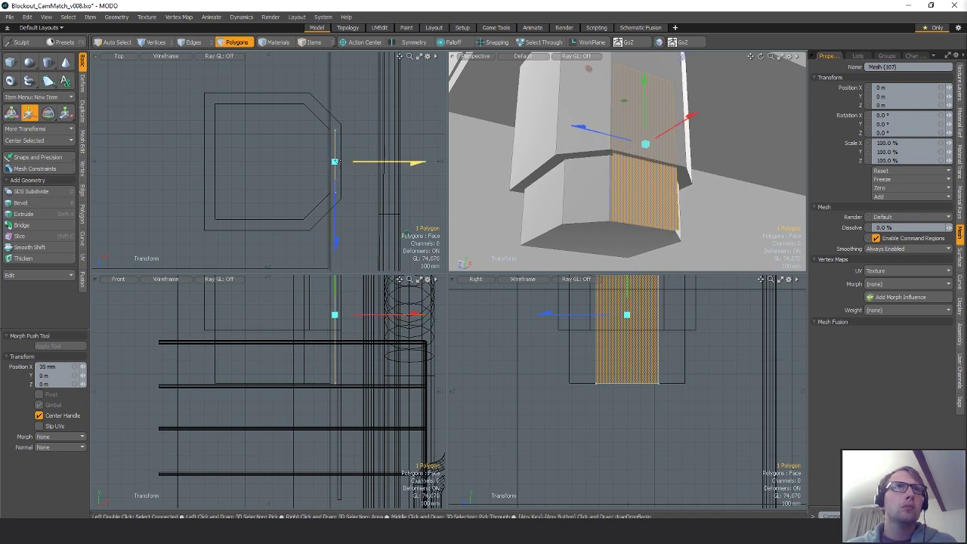
pyautogui.press('r')
pyautogui.moveTo(335, 233); pyautogui.dragTo(335, 217)
pyautogui.press('q')
# - Extend the face's four border edges back along X into the narrower block to form a raised strip
pyautogui.press('2')
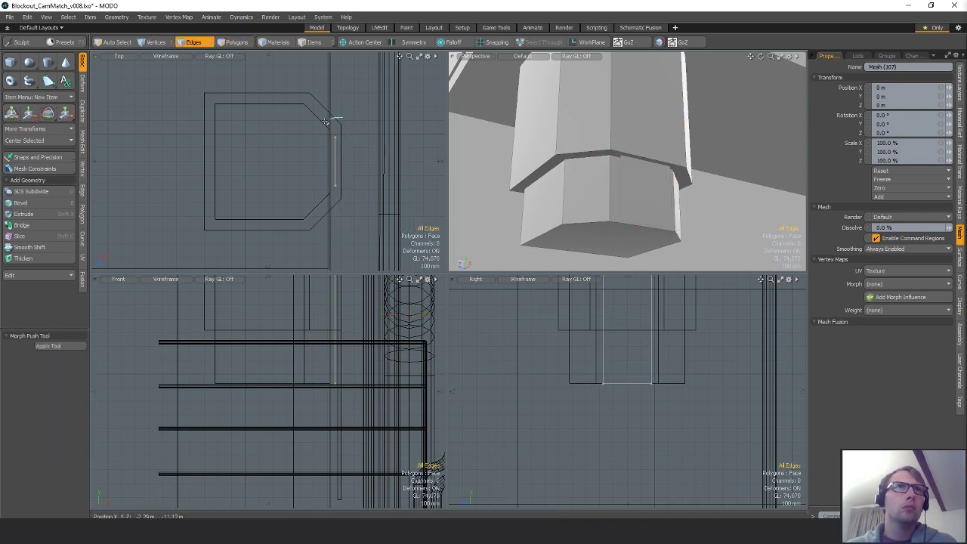
pyautogui.moveTo(337, 118); pyautogui.dragTo(377, 143, button='right')
pyautogui.hotkey('ctrl', '1')
pyautogui.click(461, 182)
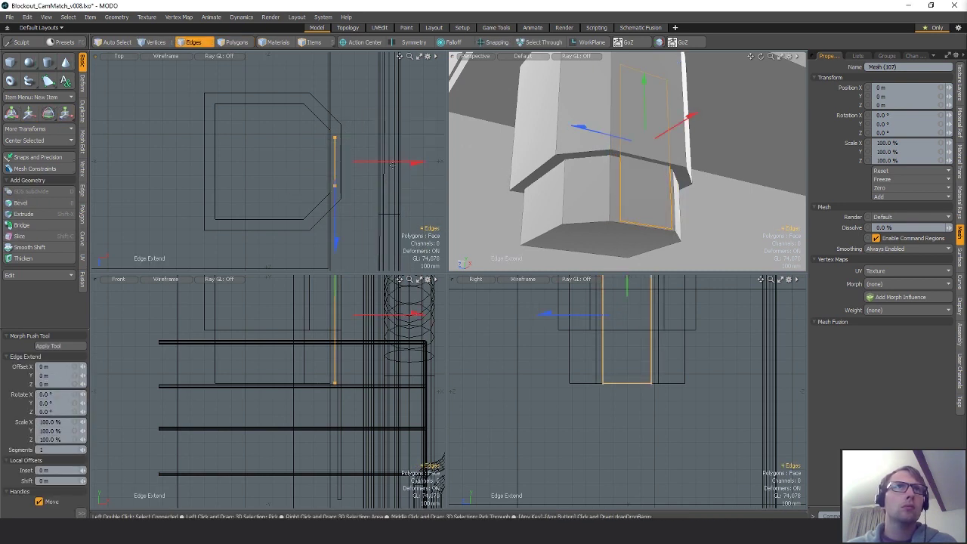
pyautogui.moveTo(376, 162); pyautogui.dragTo(372, 162)
pyautogui.press('q')
pyautogui.click(651, 186)
pyautogui.keyDown('alt'); pyautogui.moveTo(652, 185); pyautogui.dragTo(668, 191); pyautogui.keyUp('alt')
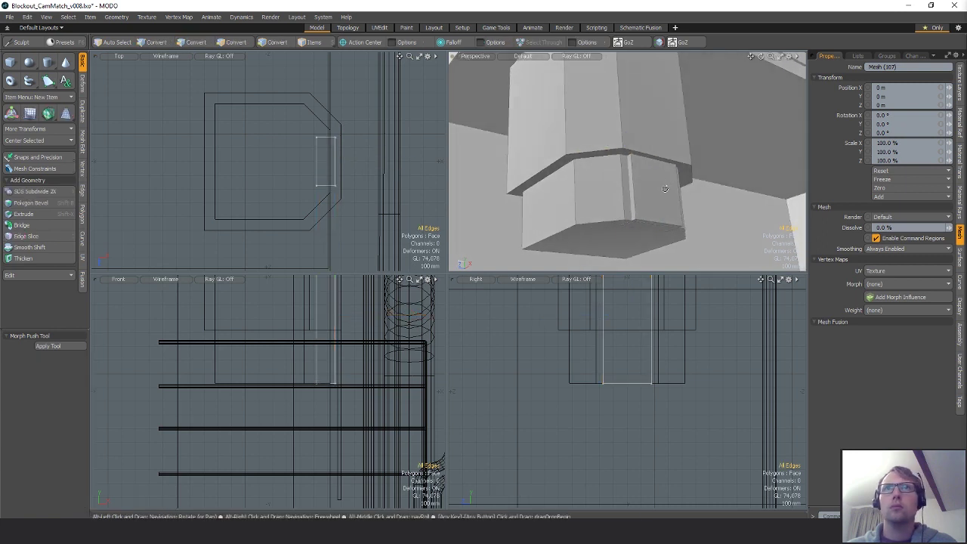
# - Transfer the strip's geometry from its separate mesh into the bevelled blocks' mesh
pyautogui.press('3')
pyautogui.doubleClick(651, 202)
pyautogui.hotkey('ctrl', 'x')
pyautogui.press('5')
pyautogui.click(666, 213)
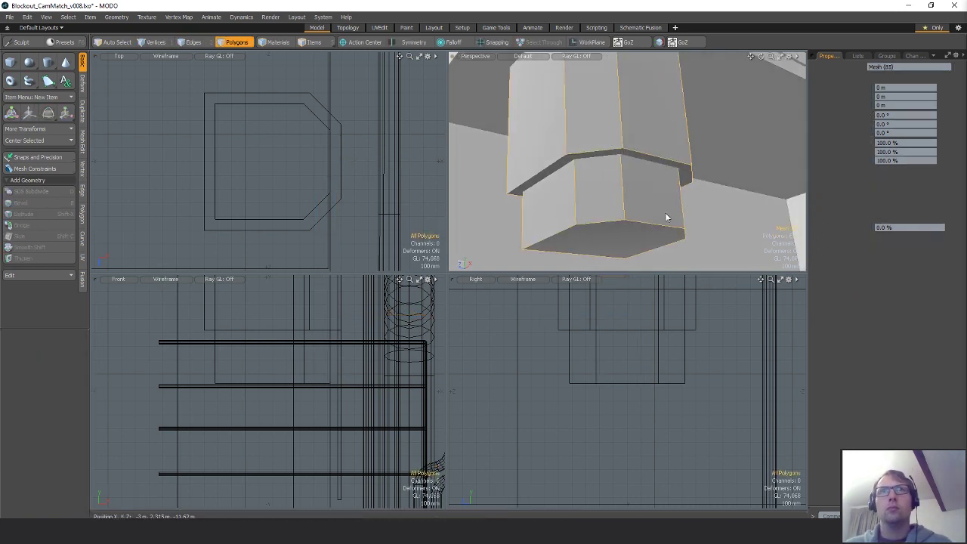
pyautogui.press('3')
pyautogui.hotkey('ctrl', 'v')
# - Duplicate the wide upper block and move the copy straight down below the narrower block
pyautogui.click(705, 217)
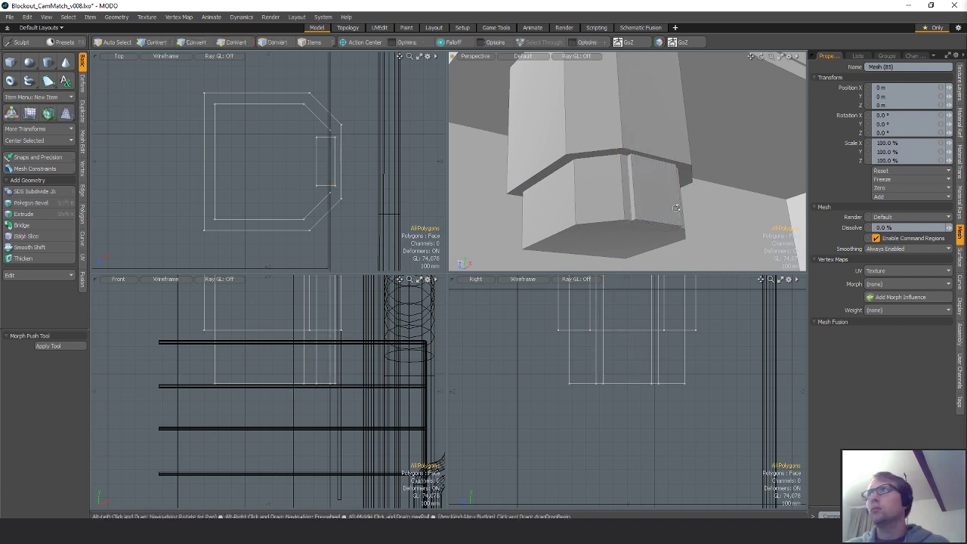
pyautogui.keyDown('alt'); pyautogui.keyDown('shift'); pyautogui.moveTo(676, 201); pyautogui.dragTo(675, 185); pyautogui.keyUp('shift'); pyautogui.keyUp('alt')
pyautogui.doubleClick(619, 113)
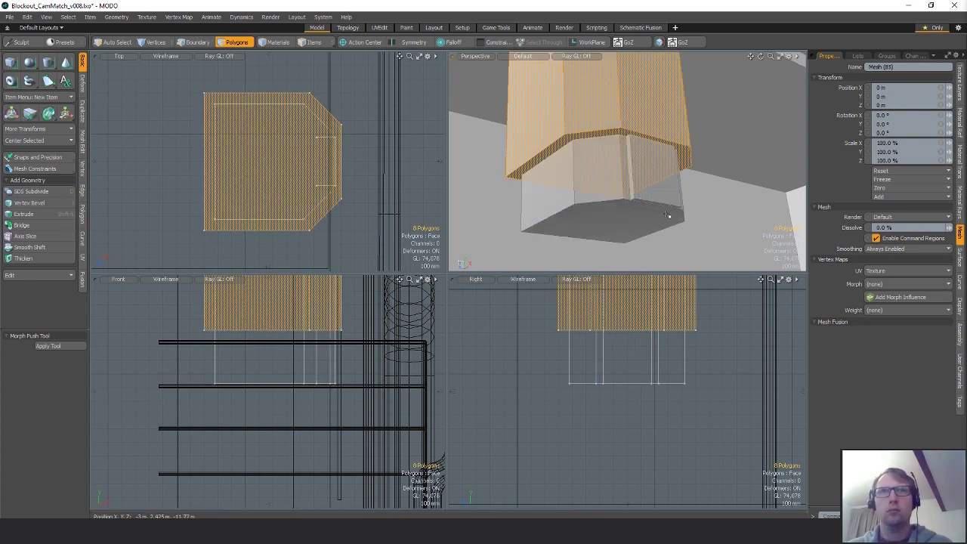
pyautogui.press('w')
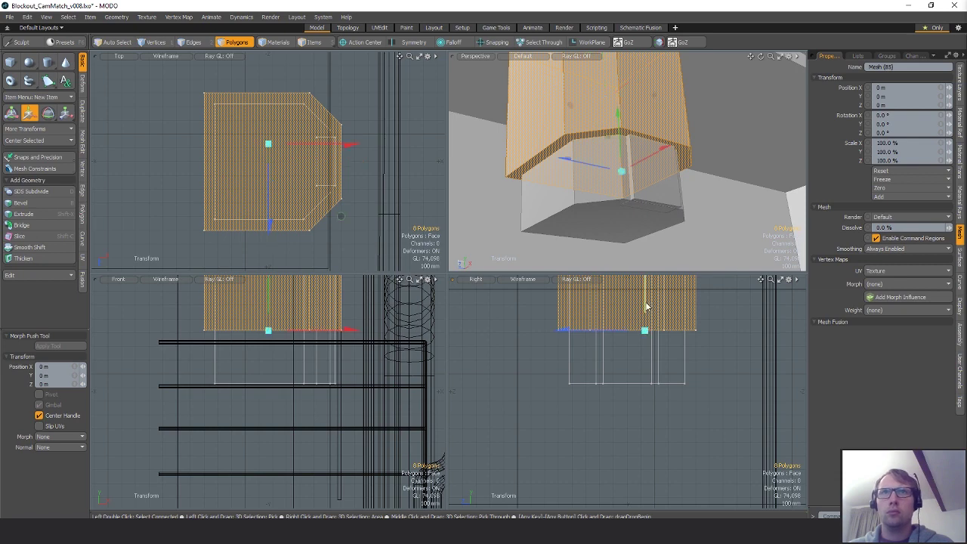
pyautogui.moveTo(646, 306); pyautogui.dragTo(644, 471)
pyautogui.moveTo(672, 245)
pyautogui.keyDown('alt'); pyautogui.mouseDown()
pyautogui.moveTo(602, 201)
pyautogui.moveTo(627, 167)
pyautogui.moveTo(610, 161)
pyautogui.mouseUp(); pyautogui.keyUp('alt')
# - Lower the bottom vertices of the narrower block and its strip so they reach into the lower wide block
pyautogui.press('q')
pyautogui.press('1')
pyautogui.moveTo(564, 368); pyautogui.dragTo(552, 383, button='right')
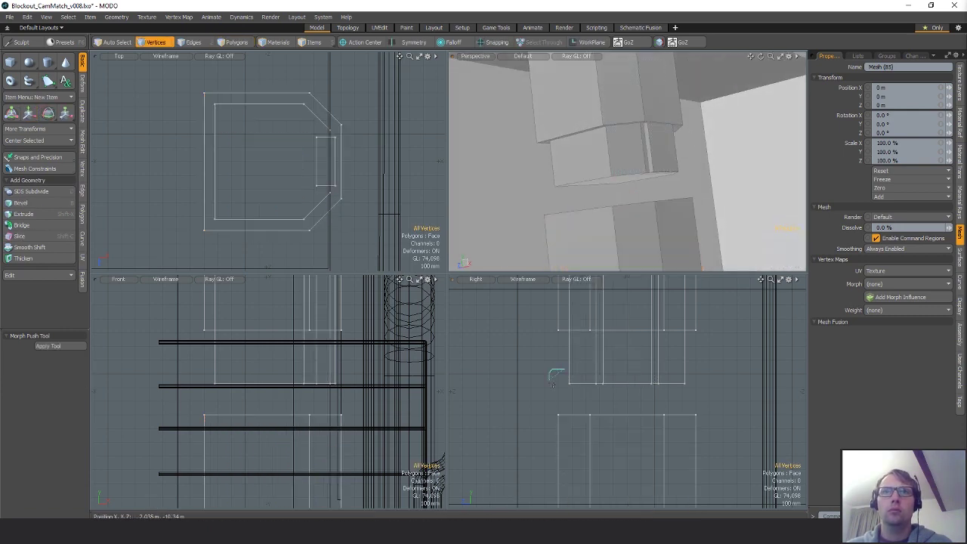
pyautogui.press('w')
pyautogui.press('q')
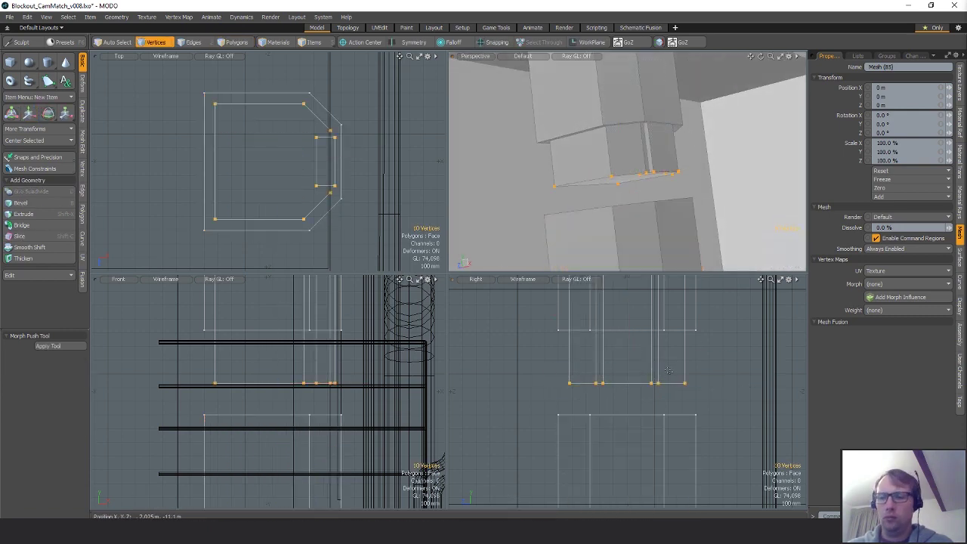
pyautogui.press('w')
pyautogui.moveTo(629, 286); pyautogui.dragTo(629, 343)
pyautogui.press('Escape')
pyautogui.moveTo(662, 186)
pyautogui.keyDown('alt'); pyautogui.mouseDown()
pyautogui.moveTo(708, 184)
pyautogui.moveTo(675, 194)
pyautogui.mouseUp(); pyautogui.keyUp('alt')
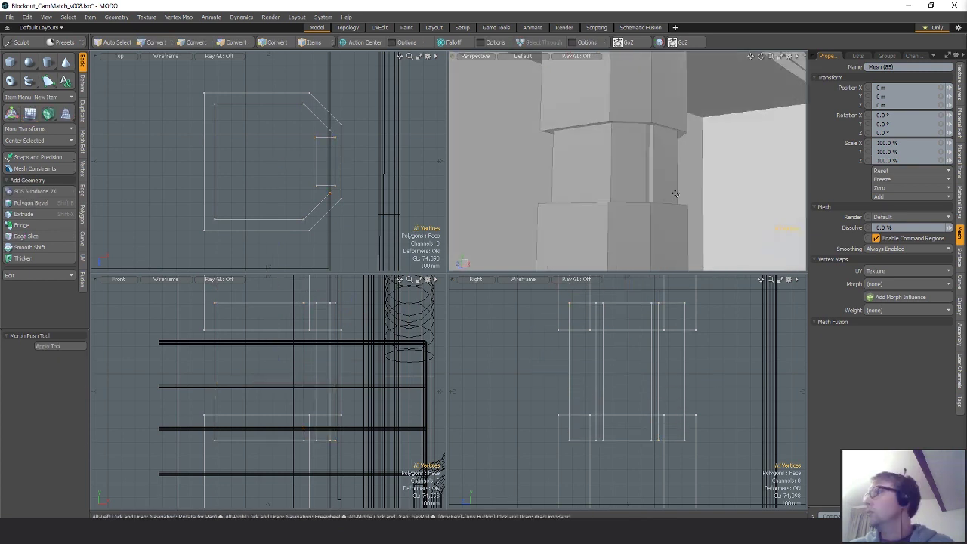
# - Move the lower wide block, together with the narrow core's bottom vertices, by -130 mm in Y
pyautogui.press('1')
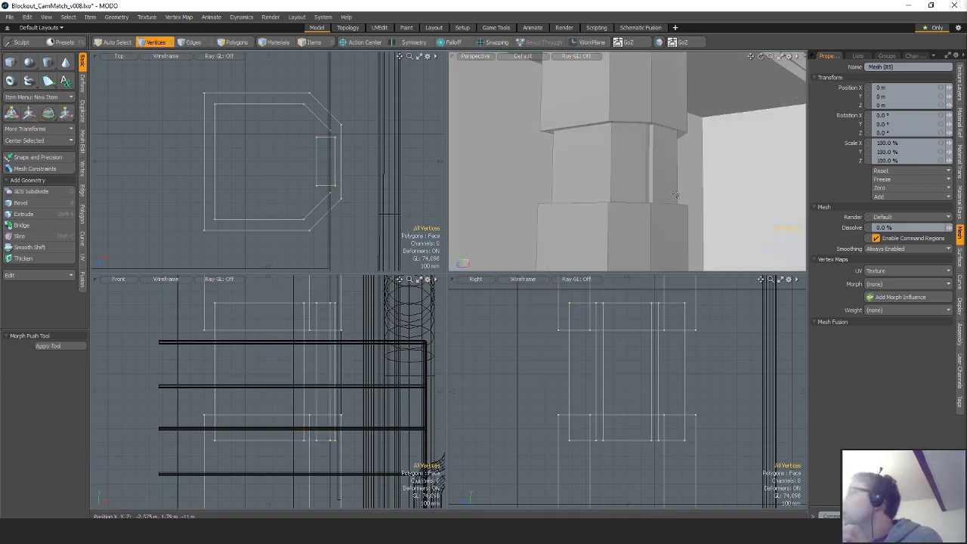
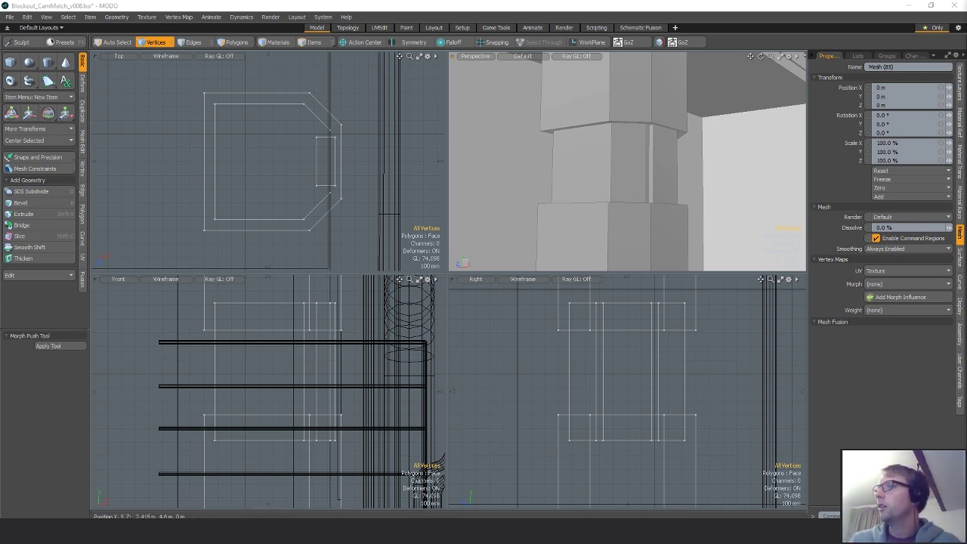
pyautogui.keyDown('alt'); pyautogui.moveTo(544, 156); pyautogui.dragTo(626, 211); pyautogui.keyUp('alt')
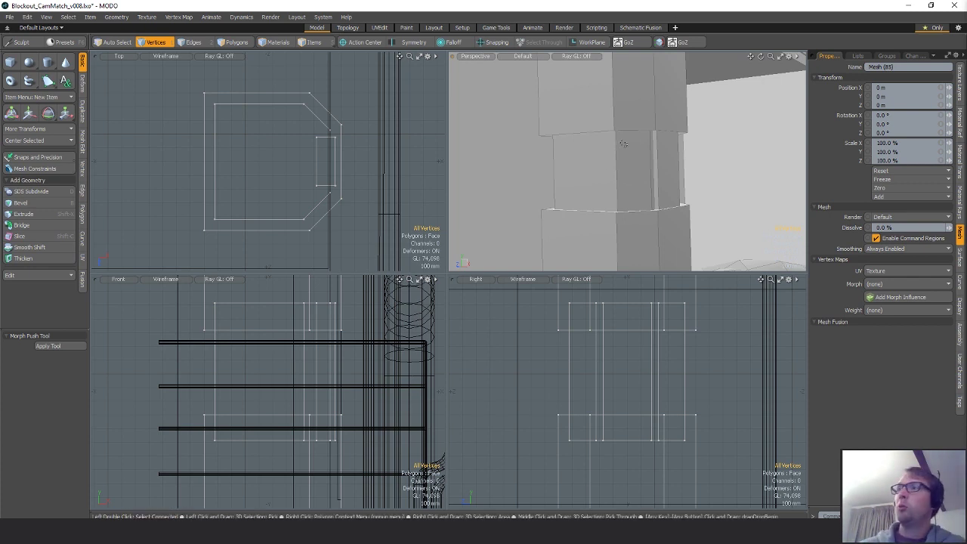
pyautogui.keyDown('alt'); pyautogui.moveTo(624, 144); pyautogui.dragTo(729, 219); pyautogui.keyUp('alt')
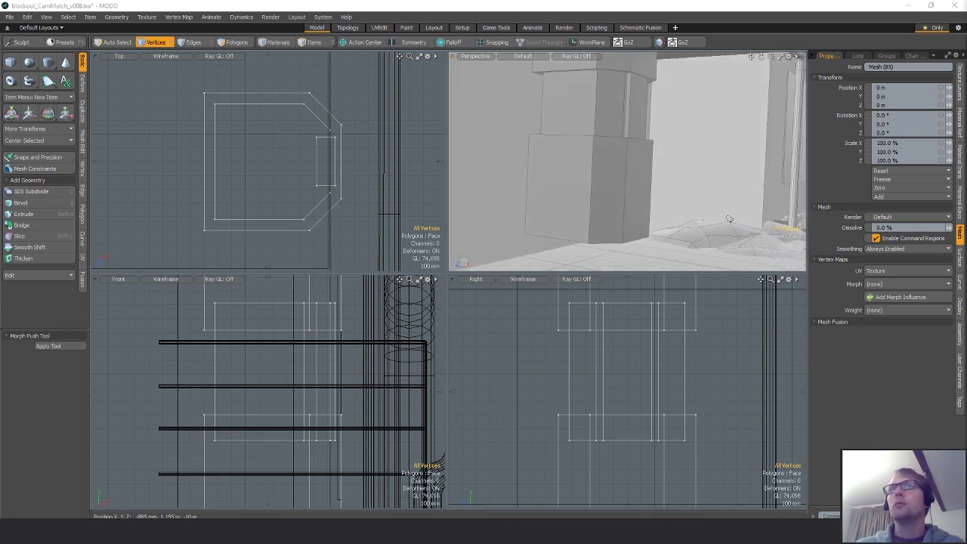
pyautogui.scroll(-3, 729, 219)
pyautogui.scroll(-5, 655, 387)
pyautogui.moveTo(670, 377)
pyautogui.mouseDown(button='right')
pyautogui.moveTo(807, 407)
pyautogui.moveTo(793, 396)
pyautogui.mouseUp(button='right')
pyautogui.press('w')
pyautogui.moveTo(644, 345); pyautogui.dragTo(644, 350)
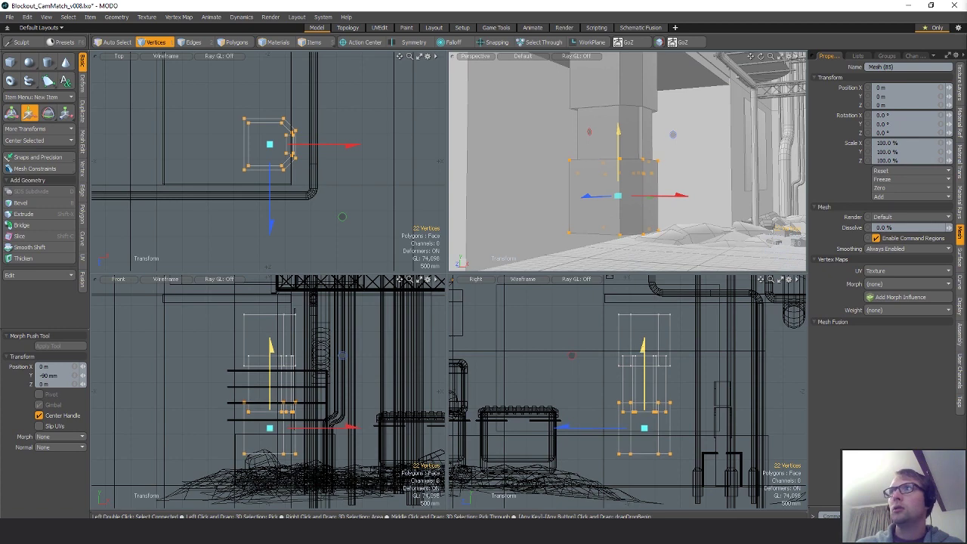
pyautogui.moveTo(589, 133); pyautogui.dragTo(587, 136)
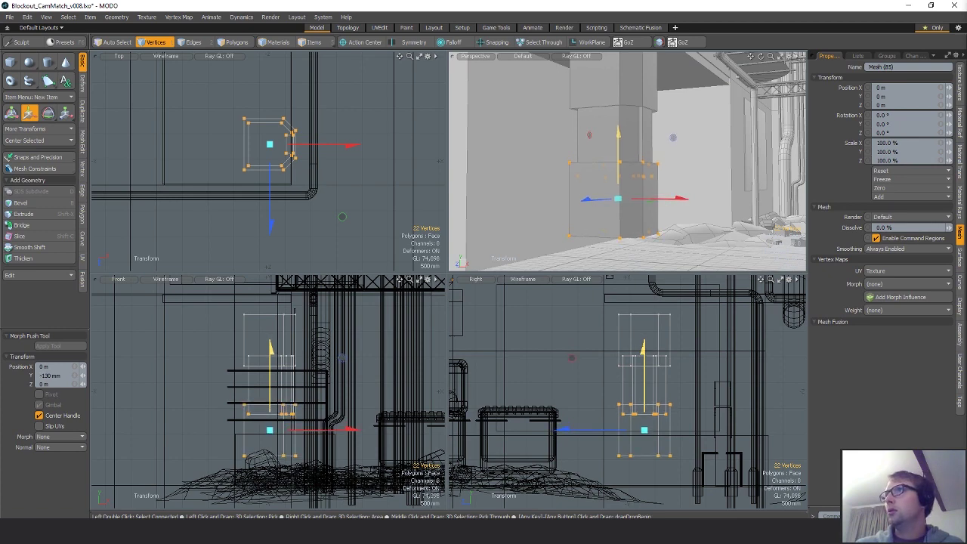
pyautogui.press('q')
pyautogui.scroll(3, 683, 381)
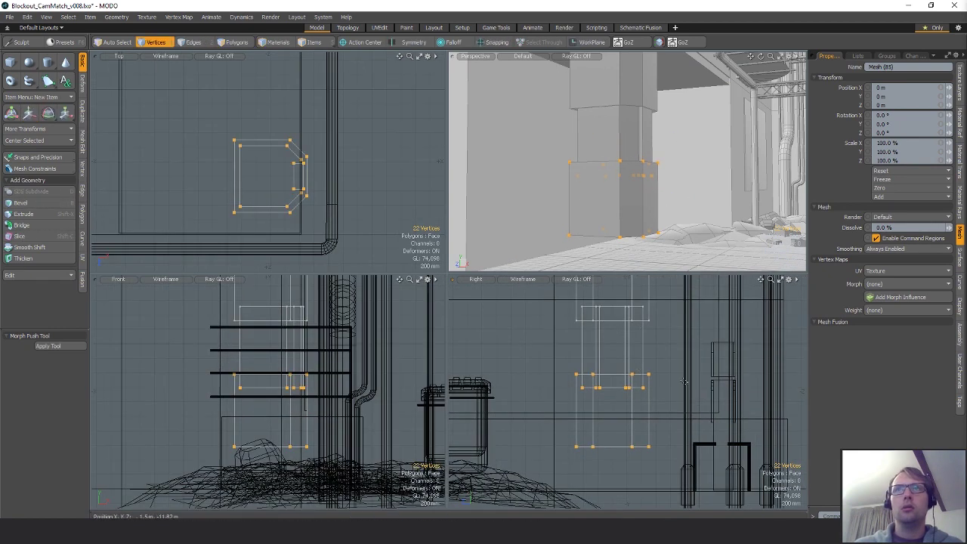
# - Extend the bottom vertices of the narrow core and strip down through the lower wide block toward the ground
pyautogui.keyDown('alt'); pyautogui.keyDown('shift'); pyautogui.moveTo(684, 381); pyautogui.dragTo(698, 365); pyautogui.keyUp('shift'); pyautogui.keyUp('alt')
pyautogui.press('2')
pyautogui.scroll(2, 621, 367)
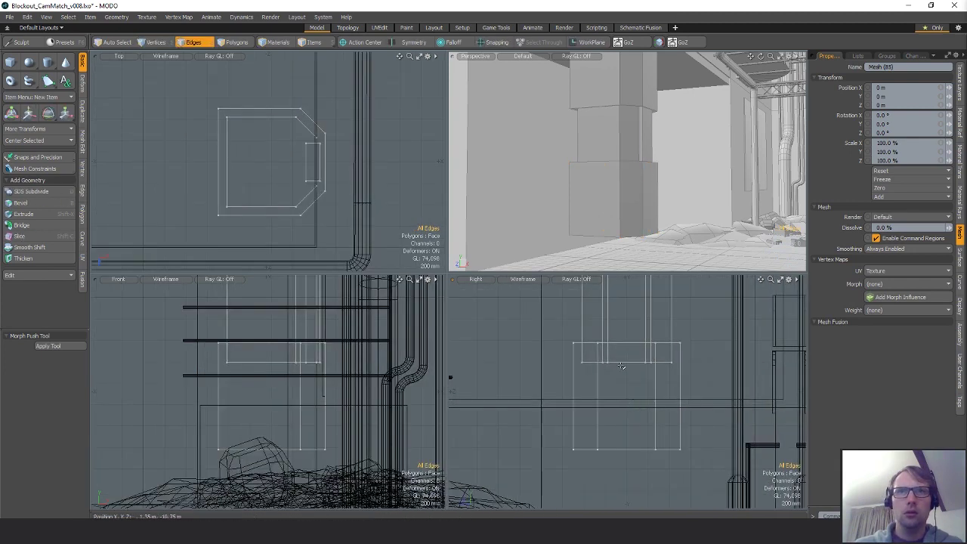
pyautogui.press('1')
pyautogui.moveTo(586, 352)
pyautogui.mouseDown(button='right')
pyautogui.moveTo(564, 369)
pyautogui.moveTo(755, 370)
pyautogui.mouseUp(button='right')
pyautogui.scroll(-4, 703, 377)
pyautogui.press('w')
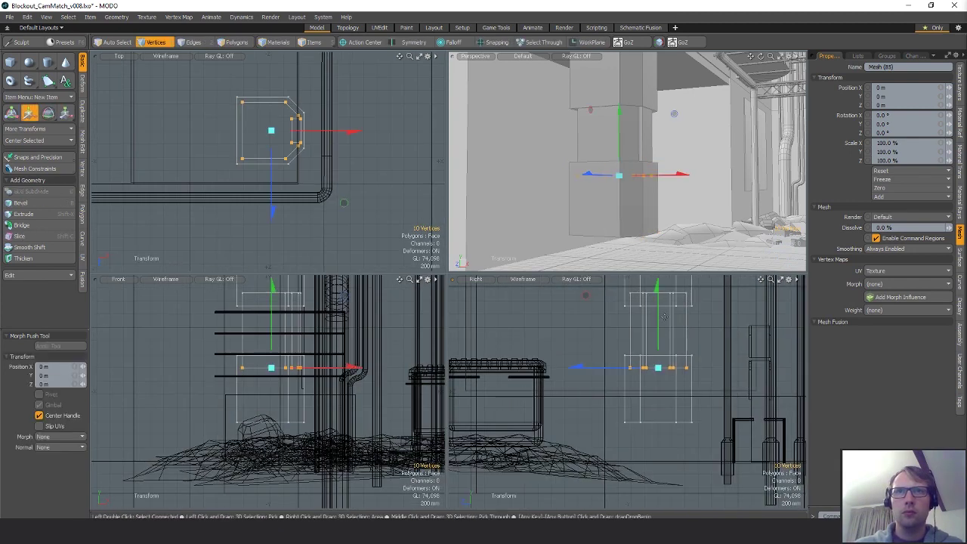
pyautogui.moveTo(659, 319); pyautogui.dragTo(661, 416)
# - Duplicate the lower wide block and place the copy just beneath it with a small gap
pyautogui.press('space')
pyautogui.press('space')
pyautogui.press('space')
pyautogui.doubleClick(692, 419)
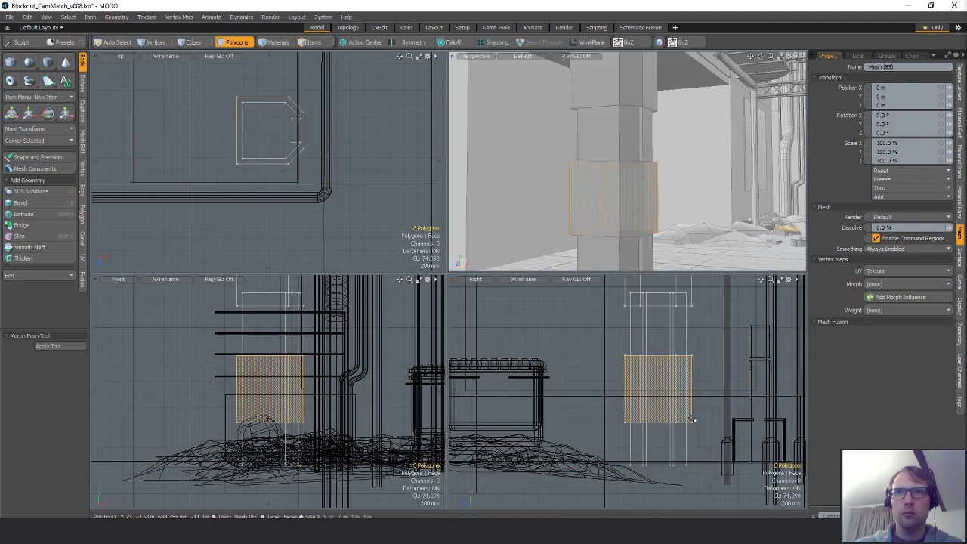
pyautogui.keyDown('alt'); pyautogui.keyDown('shift'); pyautogui.moveTo(732, 401); pyautogui.dragTo(715, 384); pyautogui.keyUp('shift'); pyautogui.keyUp('alt')
pyautogui.hotkey('ctrl', 'c')
pyautogui.hotkey('ctrl', 'v')
pyautogui.press('w')
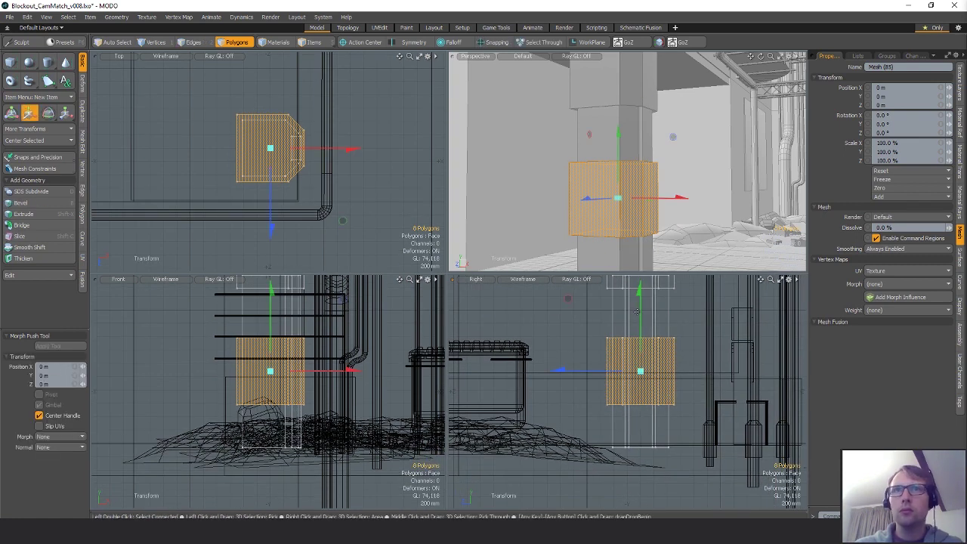
pyautogui.moveTo(637, 311); pyautogui.dragTo(637, 381)
# - Raise the new block's bottom vertices to flatten it into a thin band around the pillar
pyautogui.press('space')
pyautogui.press('space')
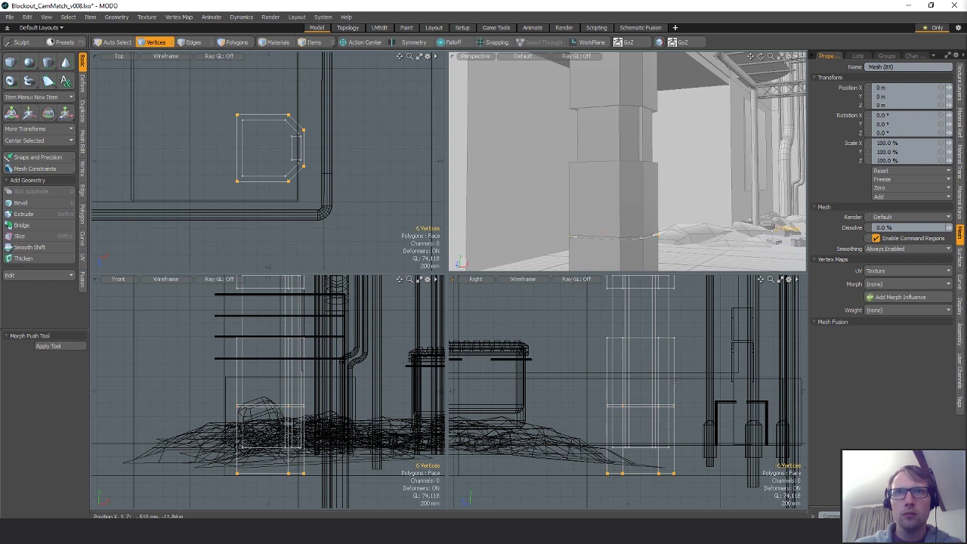
pyautogui.press('w')
pyautogui.moveTo(640, 450); pyautogui.dragTo(641, 389)
pyautogui.press('space')
pyautogui.press('space')
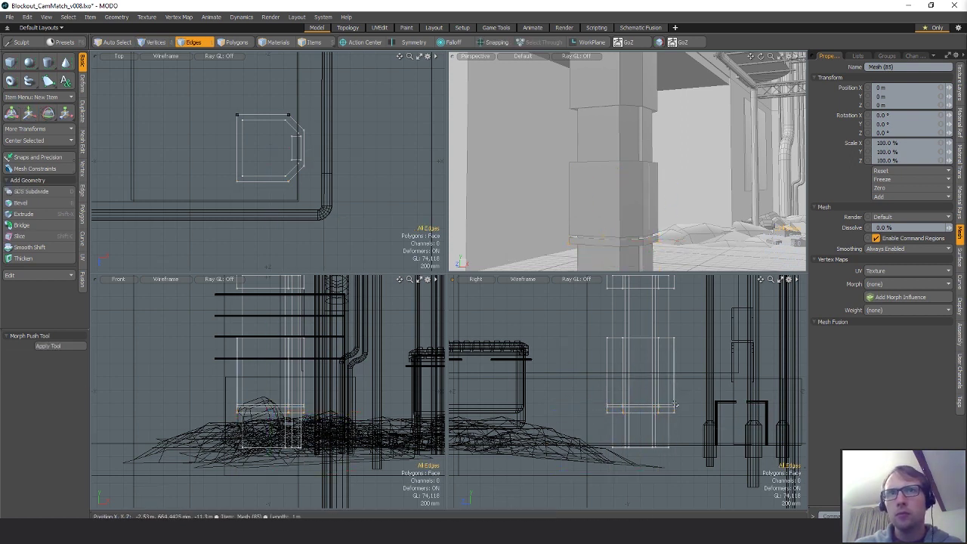
# - Duplicate the thin band and move the copy by -180 mm in Y
pyautogui.press('3')
pyautogui.hotkey('shift', 'a')
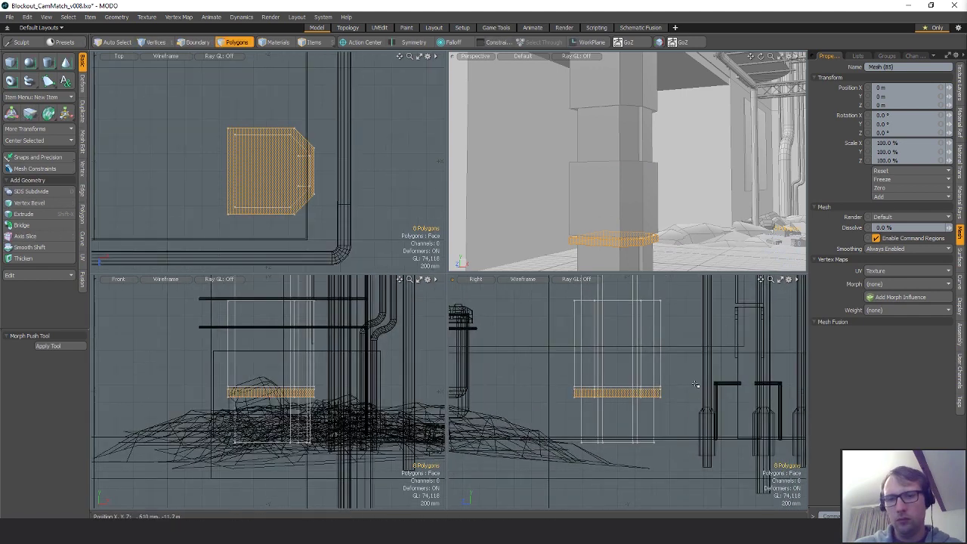
pyautogui.press('w')
pyautogui.moveTo(618, 337); pyautogui.dragTo(651, 369)
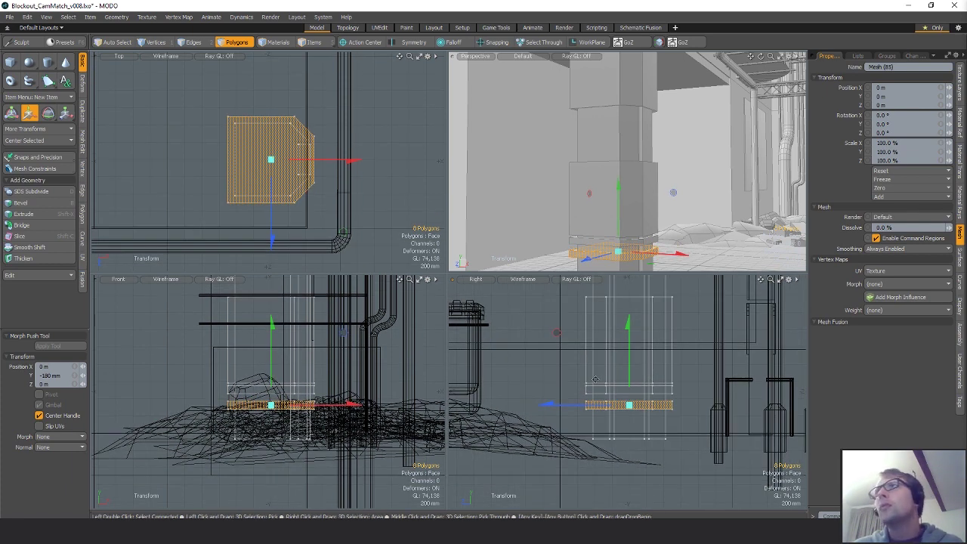
pyautogui.keyDown('alt'); pyautogui.keyDown('shift'); pyautogui.moveTo(596, 379); pyautogui.dragTo(588, 353); pyautogui.keyUp('shift'); pyautogui.keyUp('alt')
pyautogui.press('space')
# - Scale the whole pillar down and position it directly against the underside of the building's overhang
pyautogui.moveTo(594, 394); pyautogui.dragTo(612, 397)
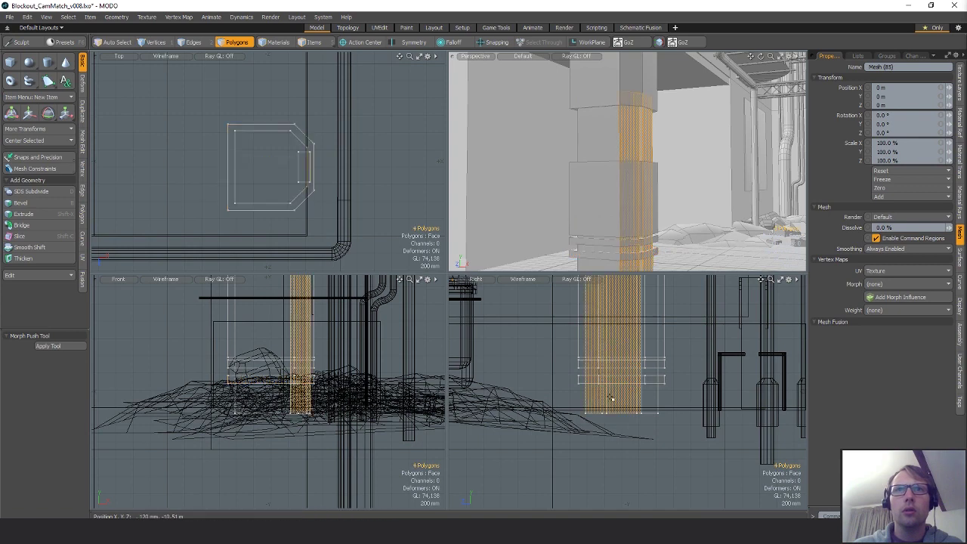
pyautogui.moveTo(627, 189)
pyautogui.keyDown('alt'); pyautogui.mouseDown()
pyautogui.moveTo(638, 179)
pyautogui.moveTo(629, 191)
pyautogui.mouseUp(); pyautogui.keyUp('alt')
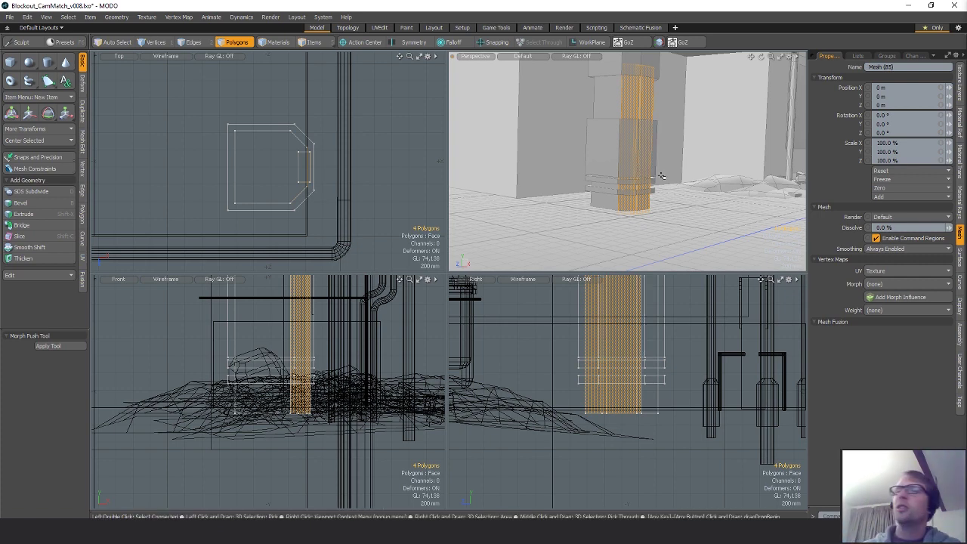
pyautogui.keyDown('alt'); pyautogui.moveTo(661, 176); pyautogui.dragTo(714, 207); pyautogui.keyUp('alt')
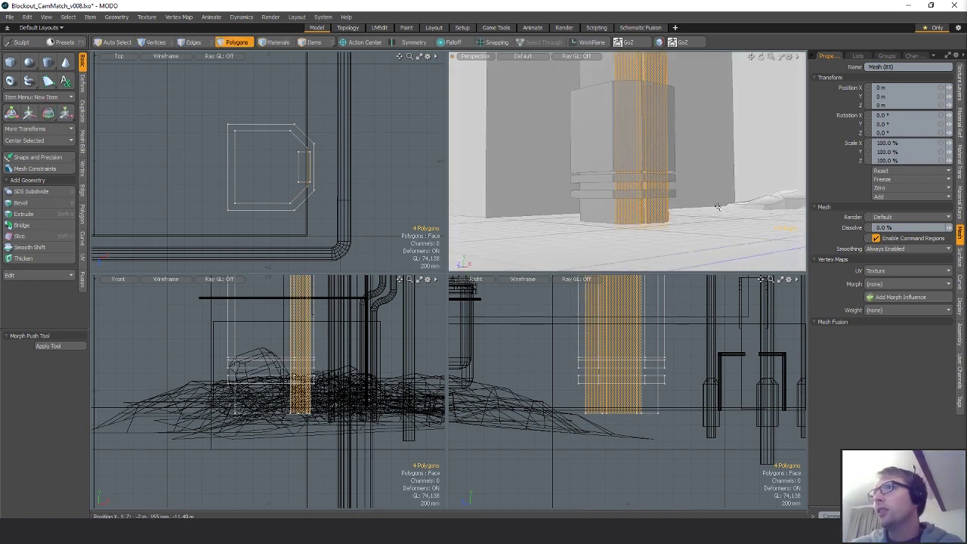
pyautogui.scroll(-5, 710, 332)
pyautogui.keyDown('alt'); pyautogui.moveTo(712, 336); pyautogui.dragTo(704, 405); pyautogui.keyUp('alt')
pyautogui.press('1')
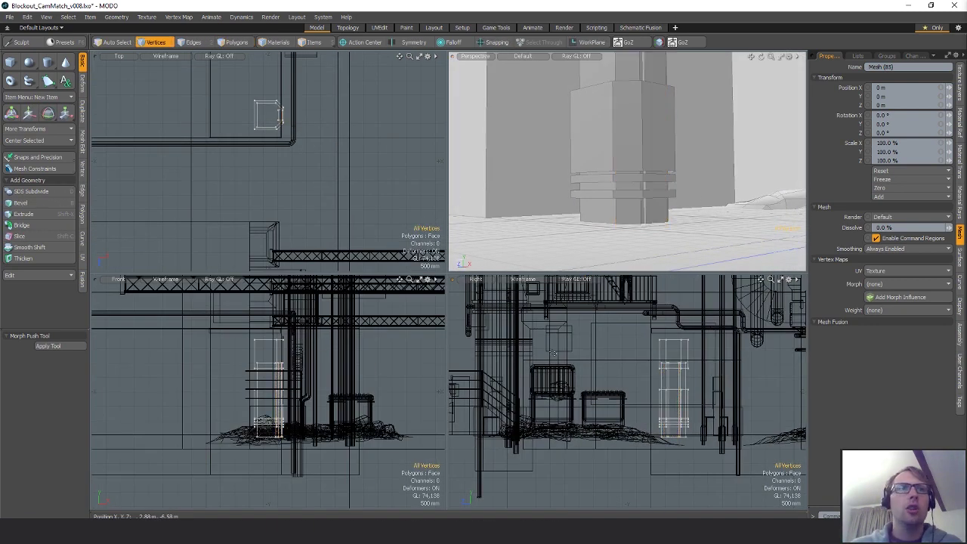
pyautogui.keyDown('alt'); pyautogui.moveTo(644, 142); pyautogui.dragTo(683, 185); pyautogui.keyUp('alt')
pyautogui.press('y')
pyautogui.press('w')
pyautogui.press('q')
pyautogui.keyDown('alt'); pyautogui.moveTo(694, 357); pyautogui.dragTo(671, 366); pyautogui.keyUp('alt')
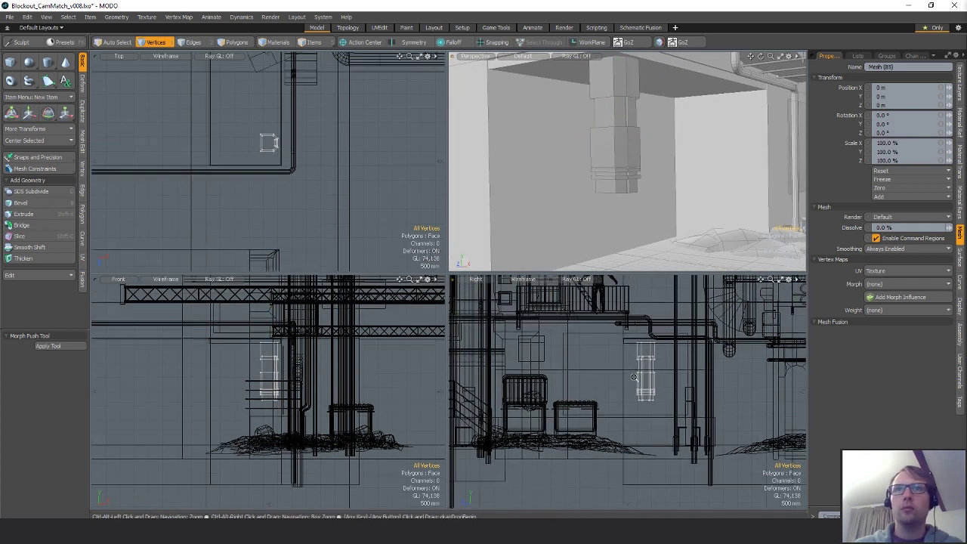
# - Lower the top edges of the pillar's lower wide block by 200 mm in Y
pyautogui.scroll(3, 670, 367)
pyautogui.moveTo(671, 366)
pyautogui.mouseDown(button='right')
pyautogui.moveTo(699, 473)
pyautogui.moveTo(701, 445)
pyautogui.mouseUp(button='right')
pyautogui.press('2')
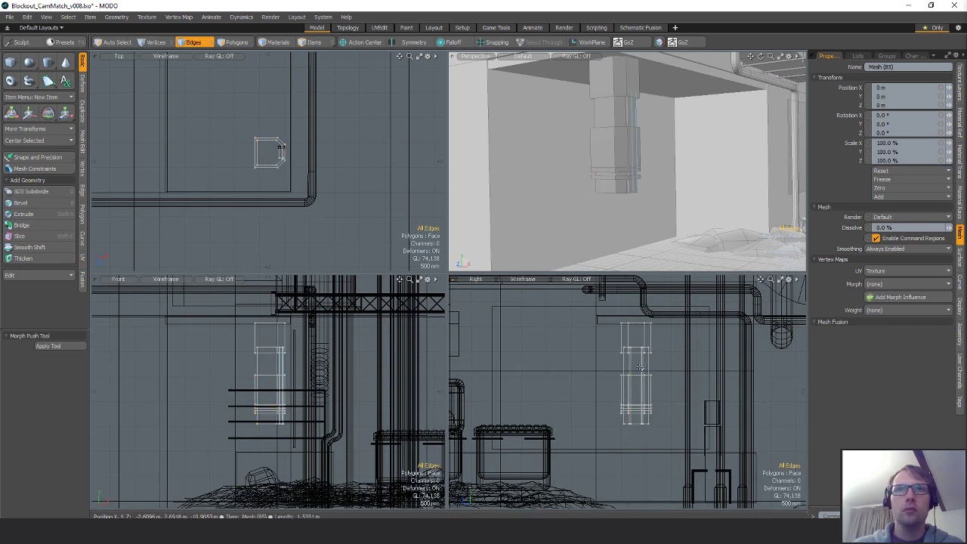
pyautogui.moveTo(627, 353); pyautogui.dragTo(699, 371, button='right')
pyautogui.press('w')
pyautogui.moveTo(637, 349); pyautogui.dragTo(637, 360)
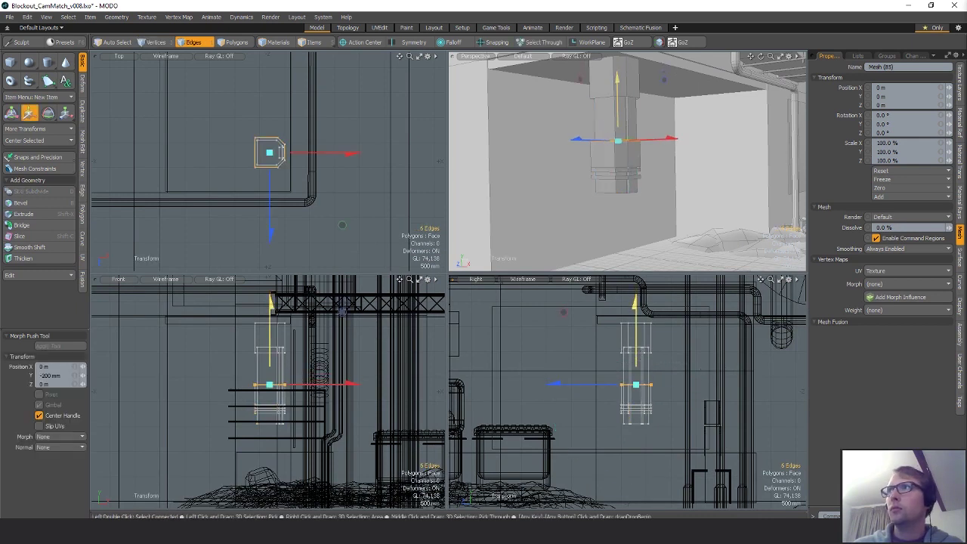
# - Raise the lower wide block, the thin bands and the shaft's bottom end slightly to shorten the pillar
pyautogui.press('1')
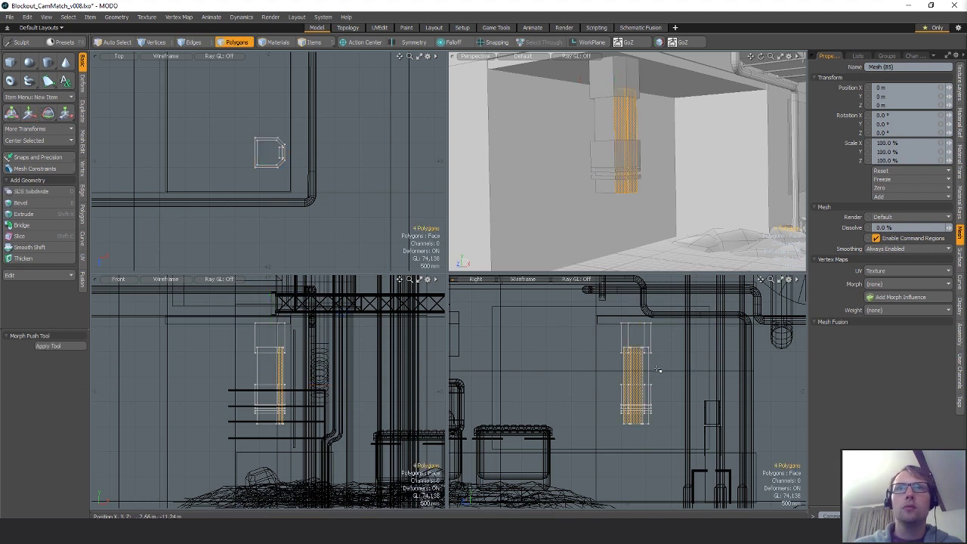
pyautogui.doubleClick(624, 136)
pyautogui.moveTo(624, 136); pyautogui.dragTo(617, 122)
pyautogui.press('q')
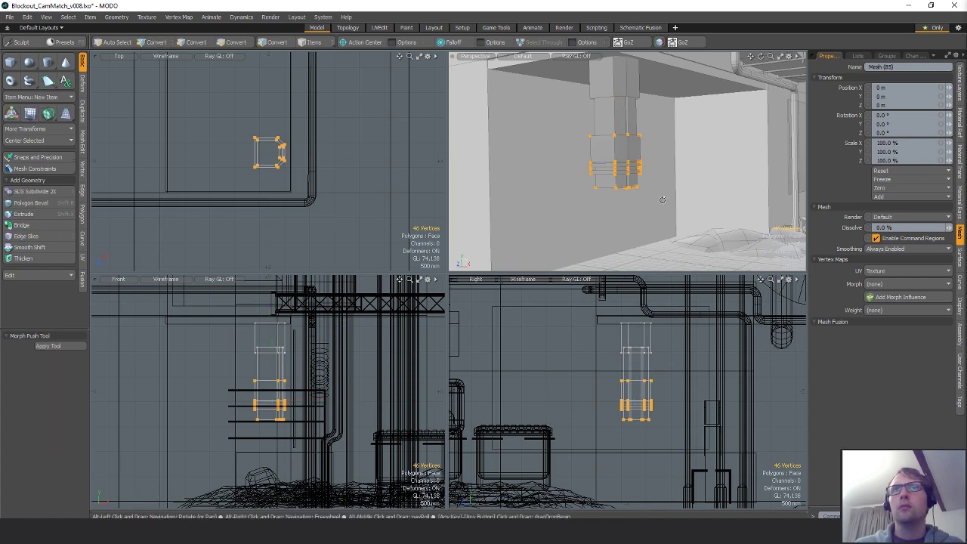
# - Widen the pillar by moving the vertices of one side 215 mm in Z
pyautogui.keyDown('alt'); pyautogui.moveTo(670, 204); pyautogui.dragTo(655, 218); pyautogui.keyUp('alt')
pyautogui.scroll(5, 296, 157)
pyautogui.moveTo(291, 142); pyautogui.dragTo(283, 227, button='right')
pyautogui.press('w')
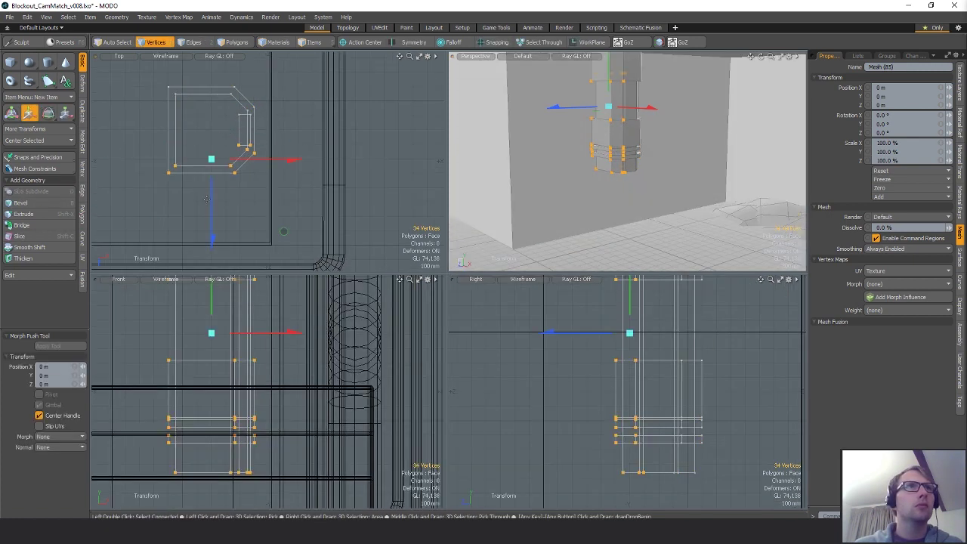
pyautogui.keyDown('ctrl'); pyautogui.moveTo(284, 231); pyautogui.dragTo(283, 262); pyautogui.keyUp('ctrl')
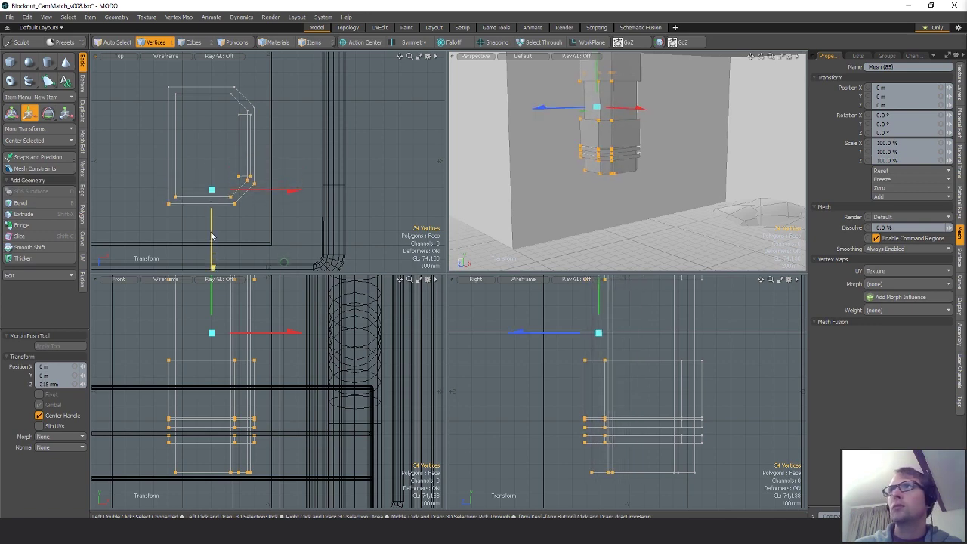
pyautogui.press('q')
# - Move the vertices where both side faces meet the front chamfers by -150 mm in X
pyautogui.keyDown('alt'); pyautogui.keyDown('shift'); pyautogui.moveTo(242, 186); pyautogui.dragTo(251, 181); pyautogui.keyUp('shift'); pyautogui.keyUp('alt')
pyautogui.moveTo(251, 182); pyautogui.dragTo(262, 195, button='right')
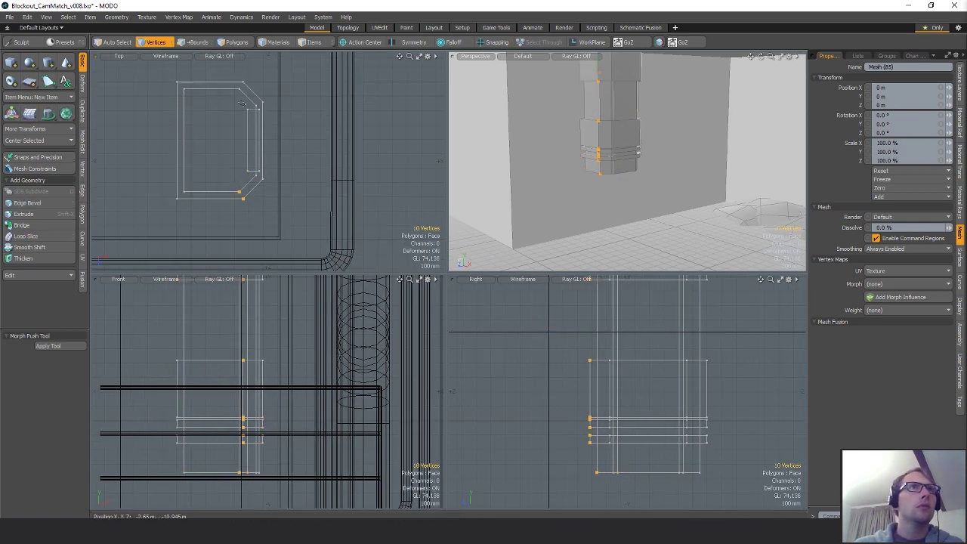
pyautogui.keyDown('shift'); pyautogui.moveTo(258, 74); pyautogui.dragTo(232, 104, button='right'); pyautogui.keyUp('shift')
pyautogui.press('w')
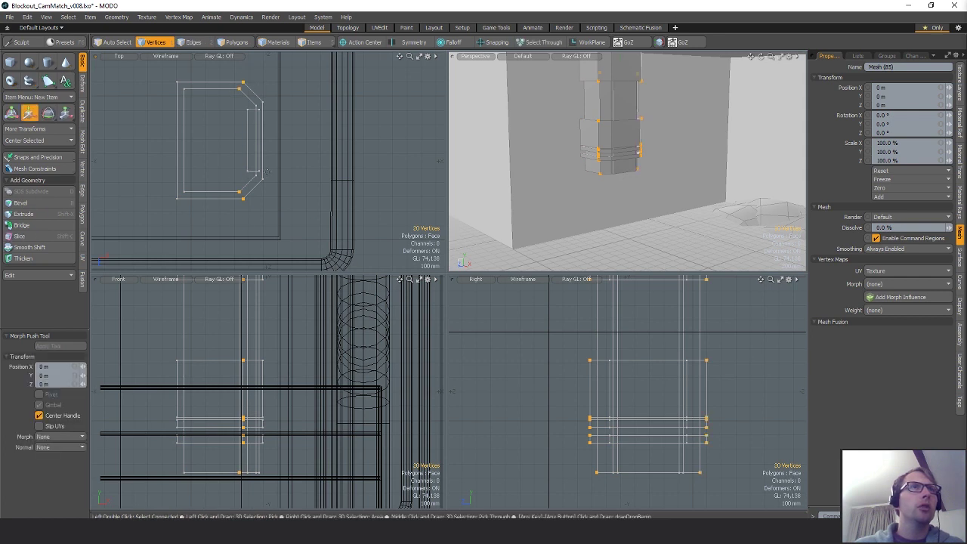
pyautogui.keyDown('ctrl'); pyautogui.moveTo(314, 212); pyautogui.dragTo(293, 213); pyautogui.keyUp('ctrl')
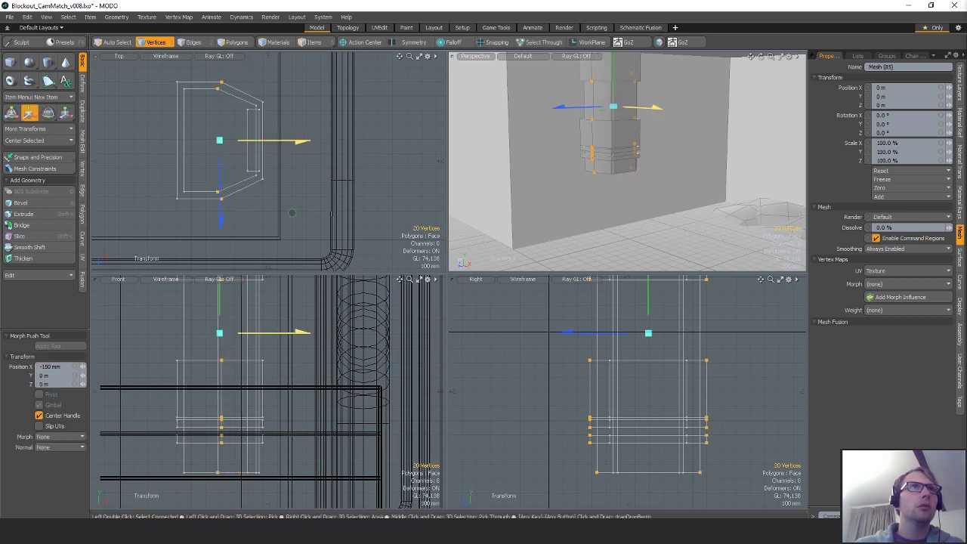
pyautogui.press('q')
# - Scale the pillar's rear and side vertices wider in Z and move them 55 mm in X
pyautogui.moveTo(231, 84)
pyautogui.mouseDown(button='right')
pyautogui.moveTo(222, 198)
pyautogui.moveTo(220, 165)
pyautogui.mouseUp(button='right')
pyautogui.press('r')
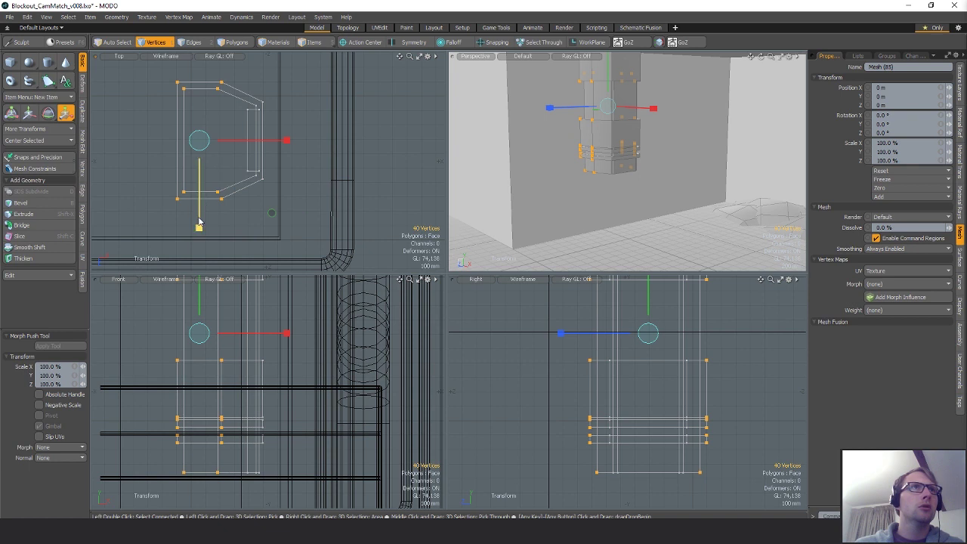
pyautogui.moveTo(199, 227); pyautogui.dragTo(198, 250)
pyautogui.press('w')
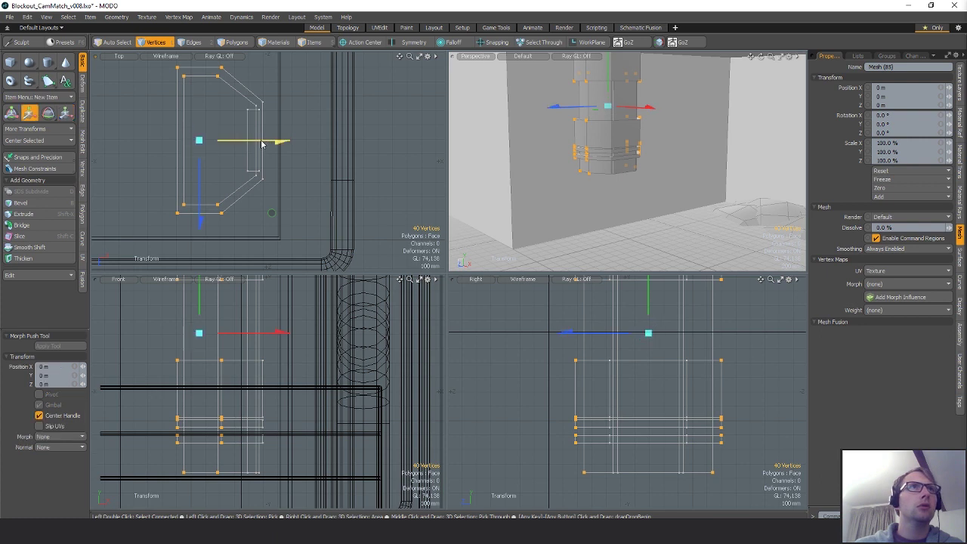
pyautogui.moveTo(256, 142); pyautogui.dragTo(263, 142)
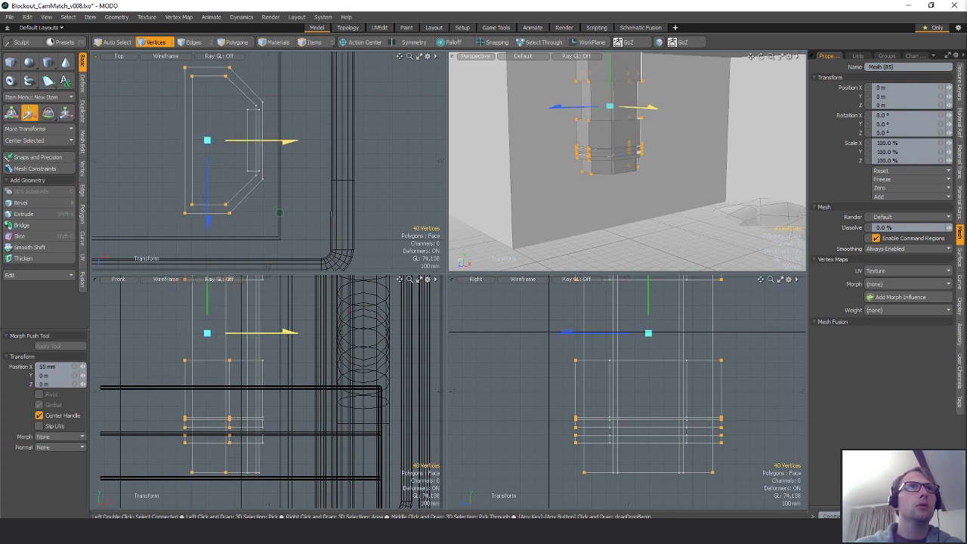
pyautogui.press('space')
# - Scale the end edges of the shaft's two side faces slightly wider in Z and clear the selection
pyautogui.press('space')
pyautogui.keyDown('shift'); pyautogui.click(210, 202); pyautogui.keyUp('shift')
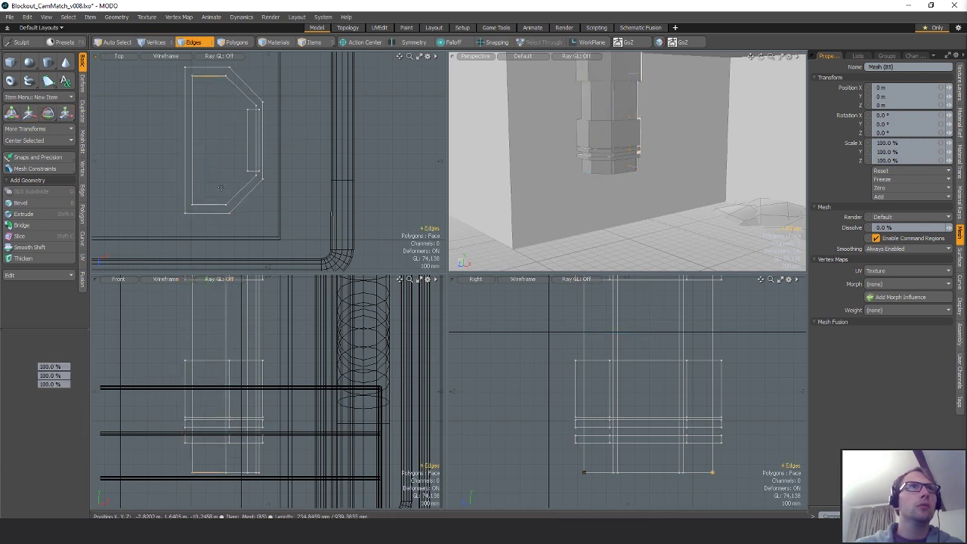
pyautogui.press('y')
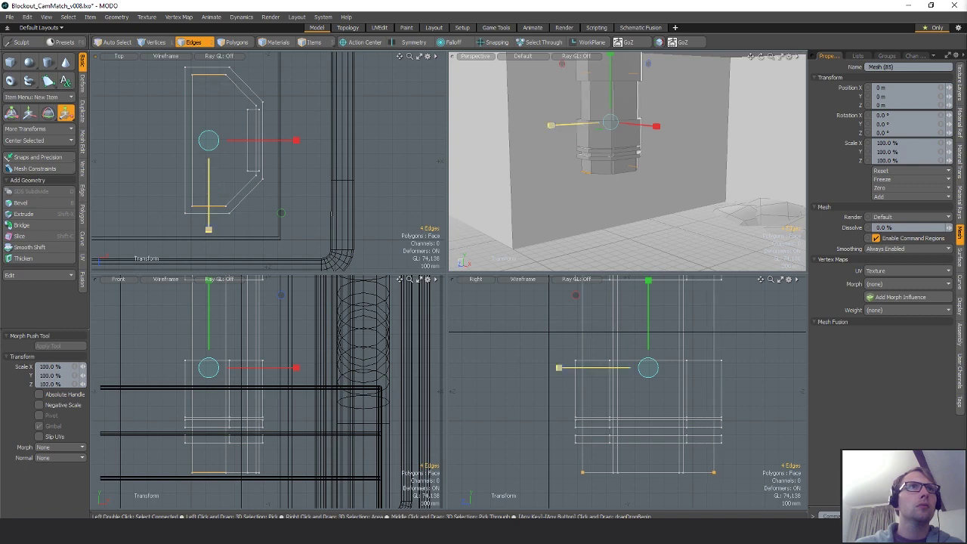
pyautogui.press('space')
pyautogui.click(559, 134)
pyautogui.keyDown('alt'); pyautogui.moveTo(559, 134); pyautogui.dragTo(500, 159); pyautogui.keyUp('alt')
pyautogui.press('space')
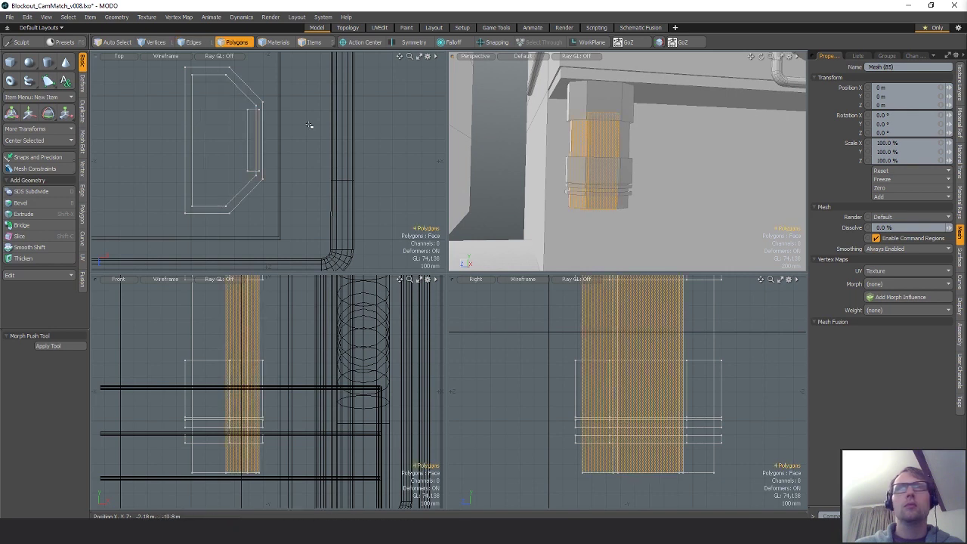
pyautogui.click(311, 128)
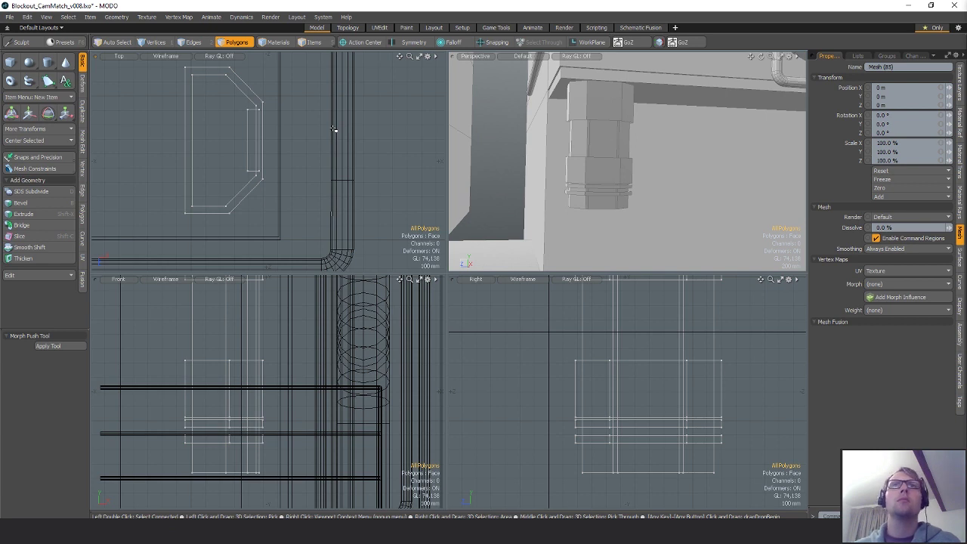
# - Move all of the pillar's rear edges slightly backward in X to deepen it
pyautogui.press('2')
pyautogui.moveTo(206, 82); pyautogui.dragTo(129, 74, button='right')
pyautogui.press('w')
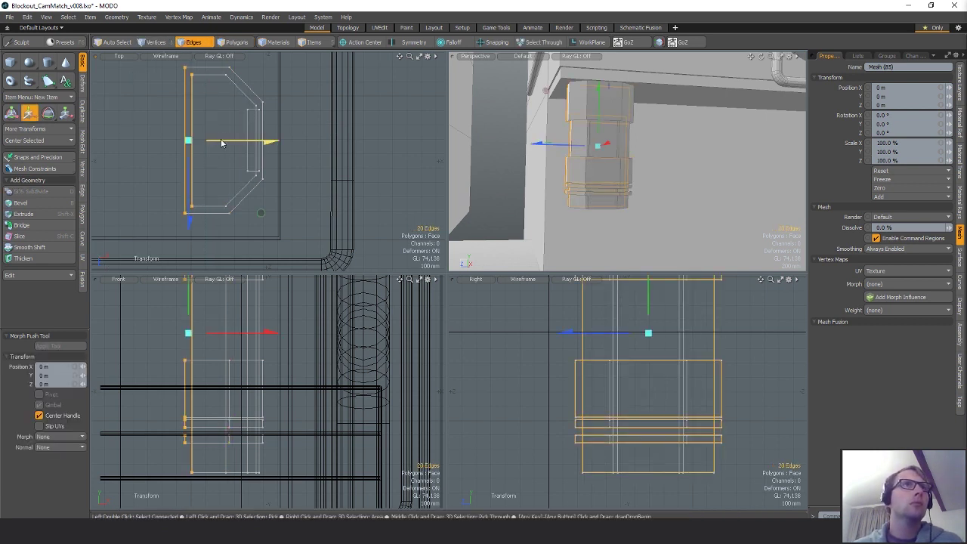
pyautogui.moveTo(263, 141); pyautogui.dragTo(258, 141)
pyautogui.press('space')
pyautogui.click(555, 467)
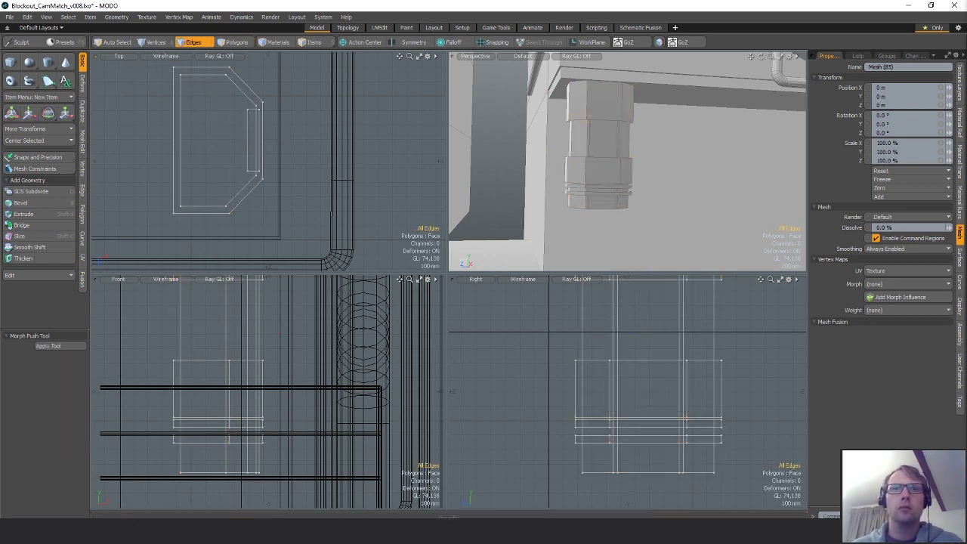
pyautogui.moveTo(531, 533)
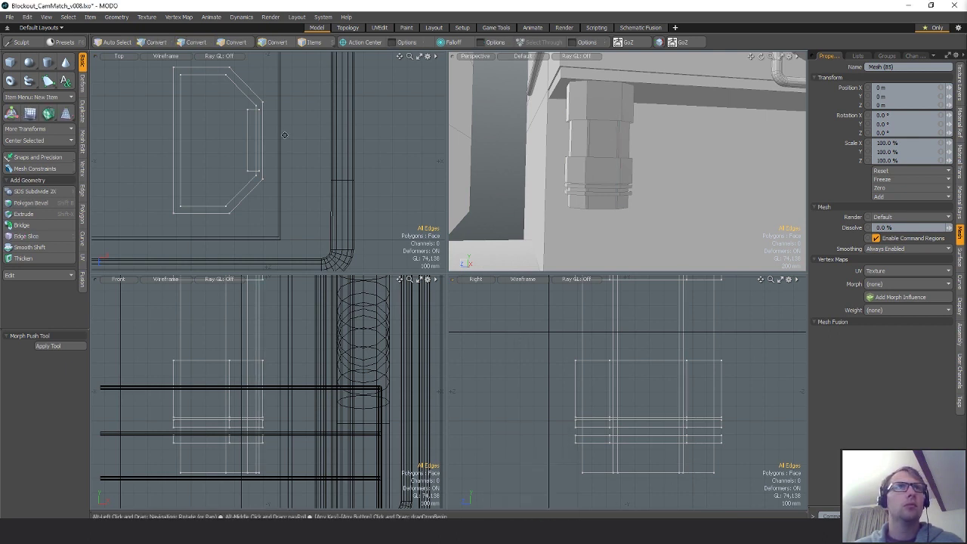
# - Move the vertices on one side of the pillar slightly inward along Z to narrow it
pyautogui.keyDown('alt'); pyautogui.keyDown('shift'); pyautogui.moveTo(604, 198); pyautogui.dragTo(636, 197); pyautogui.keyUp('shift'); pyautogui.keyUp('alt')
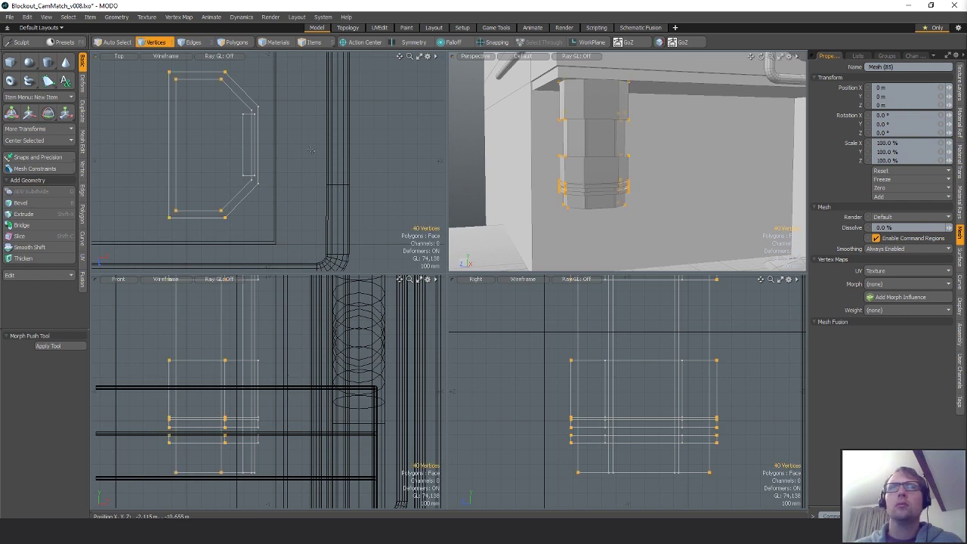
pyautogui.press('w')
pyautogui.moveTo(214, 232); pyautogui.dragTo(214, 228)
pyautogui.press('q')
pyautogui.click(646, 195)
pyautogui.keyDown('alt'); pyautogui.moveTo(646, 195); pyautogui.dragTo(697, 158); pyautogui.keyUp('alt')
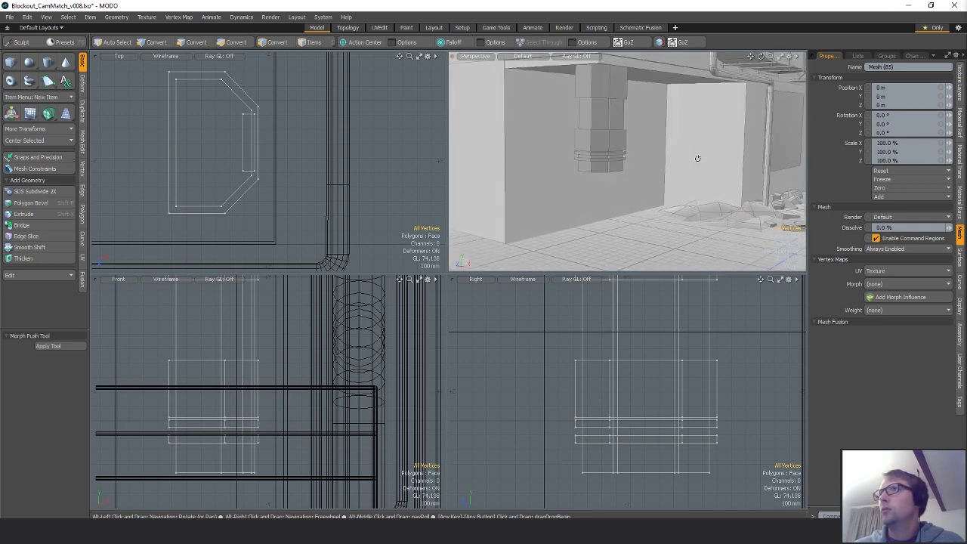
# - Duplicate the lowest thin band and move the copy well below the pillar's current bottom end
pyautogui.press('1')
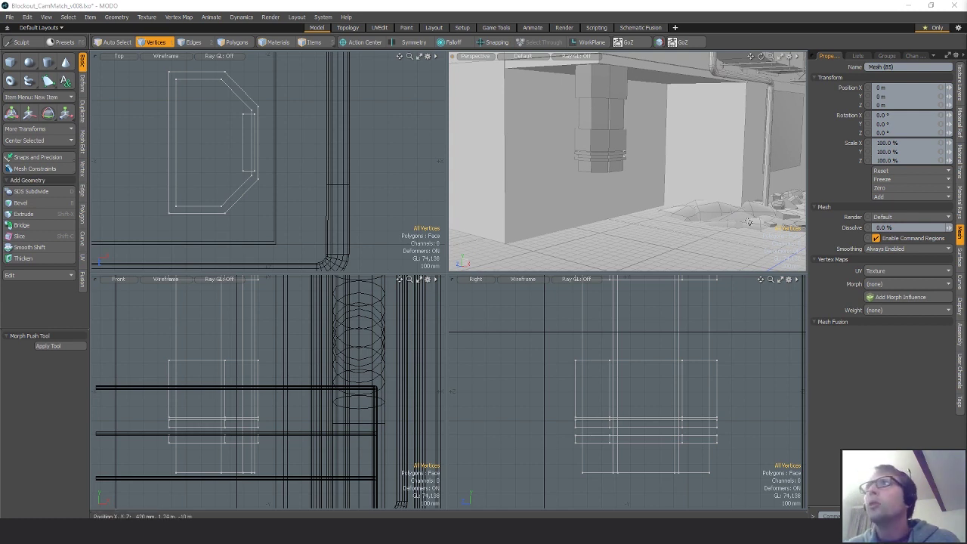
pyautogui.keyDown('alt'); pyautogui.moveTo(617, 190); pyautogui.dragTo(601, 170); pyautogui.keyUp('alt')
pyautogui.press('2')
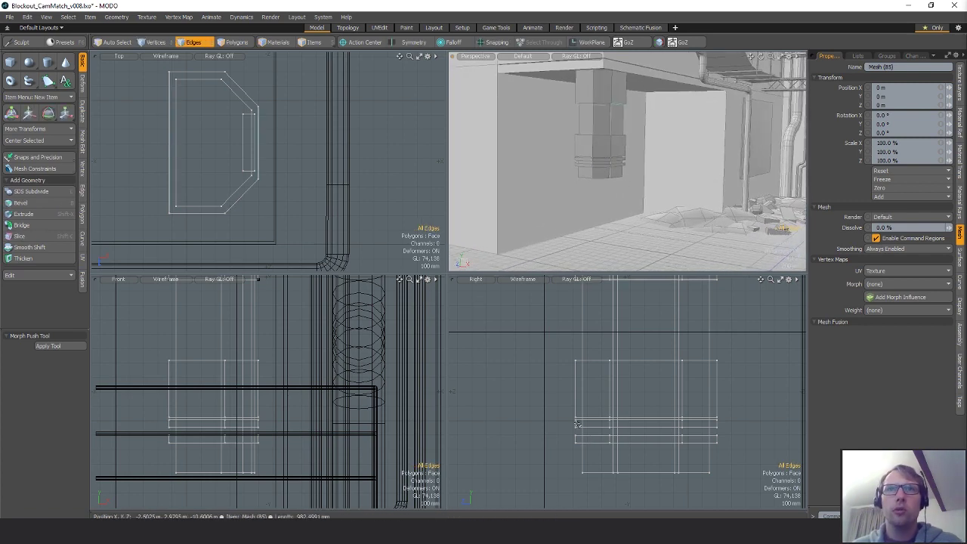
pyautogui.press('3')
pyautogui.moveTo(796, 441); pyautogui.dragTo(797, 441, button='right')
pyautogui.keyDown('alt'); pyautogui.keyDown('shift'); pyautogui.moveTo(632, 431); pyautogui.dragTo(615, 396); pyautogui.keyUp('shift'); pyautogui.keyUp('alt')
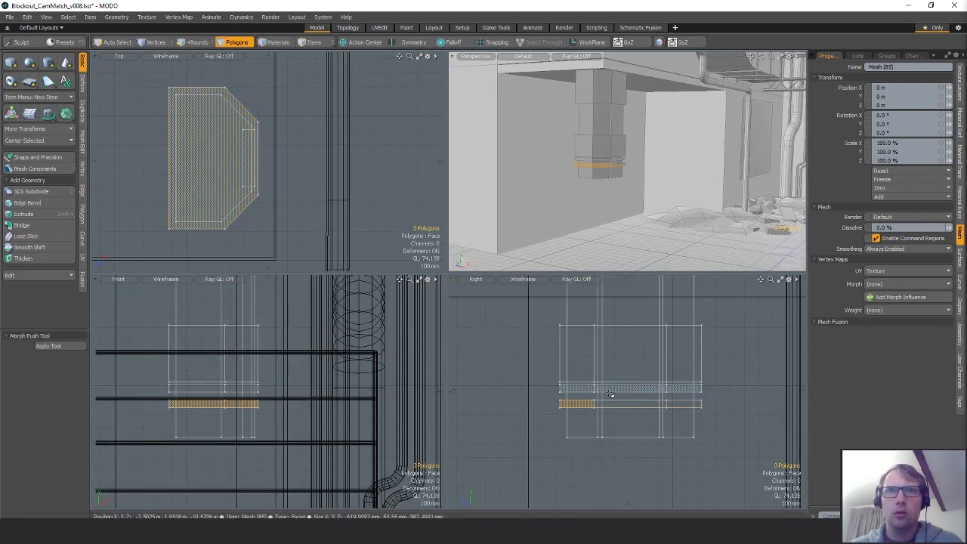
pyautogui.moveTo(578, 395)
pyautogui.keyDown('shift'); pyautogui.mouseDown(button='right')
pyautogui.moveTo(600, 425)
pyautogui.moveTo(767, 408)
pyautogui.mouseUp(button='right'); pyautogui.keyUp('shift')
pyautogui.keyDown('alt'); pyautogui.keyDown('shift'); pyautogui.moveTo(768, 399); pyautogui.dragTo(725, 376); pyautogui.keyUp('shift'); pyautogui.keyUp('alt')
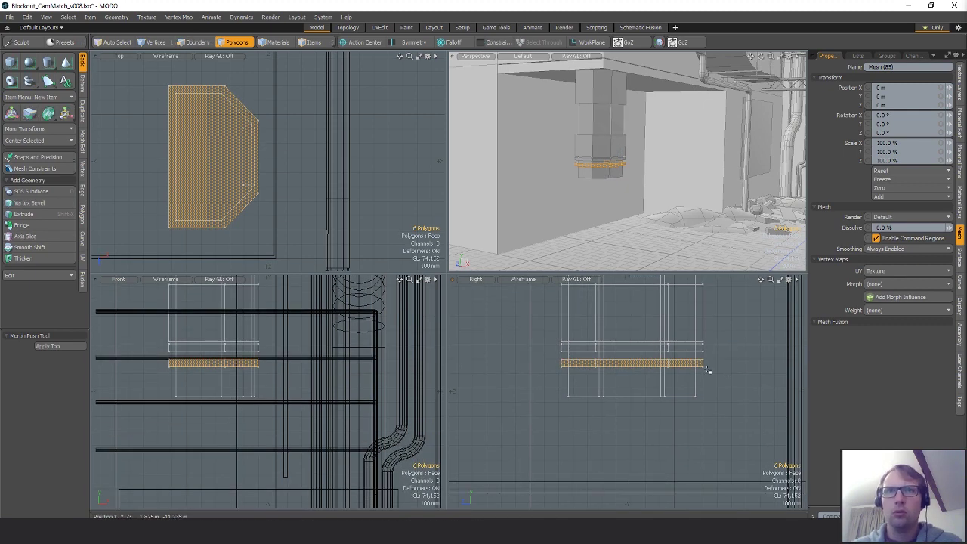
pyautogui.press('w')
pyautogui.moveTo(632, 326); pyautogui.dragTo(585, 450)
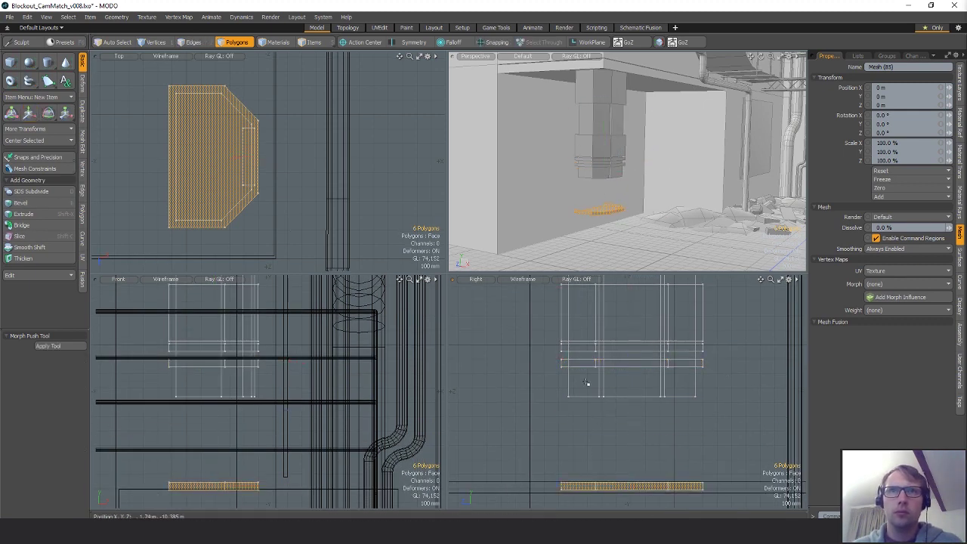
# - Extend the shaft down to the new band by moving its bottom vertices -610 mm in Y
pyautogui.press('1')
pyautogui.press('w')
pyautogui.moveTo(631, 333); pyautogui.dragTo(631, 420)
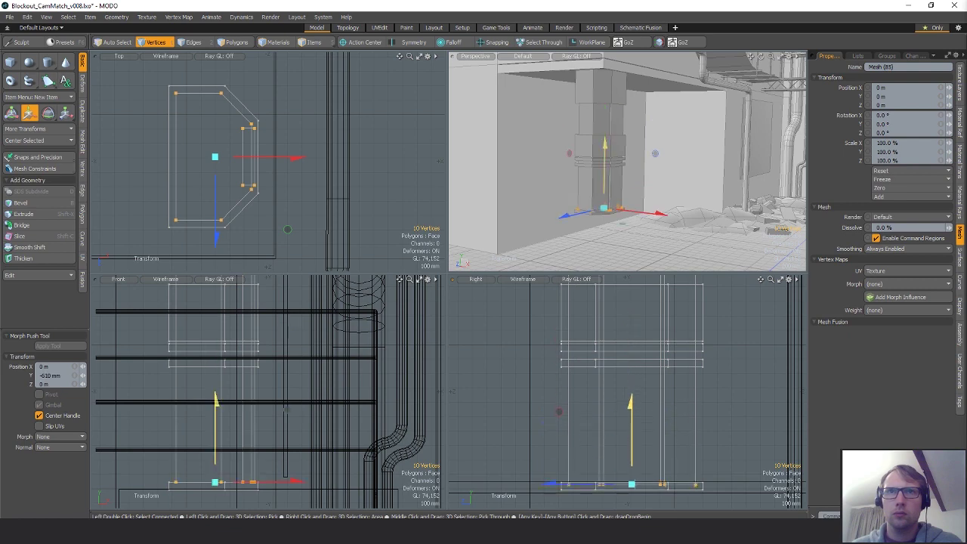
pyautogui.press('space')
# - Extend the shaft to the ground by moving its bottom vertices -1.19 m in Y
pyautogui.keyDown('alt'); pyautogui.keyDown('shift'); pyautogui.moveTo(715, 412); pyautogui.dragTo(715, 373); pyautogui.keyUp('shift'); pyautogui.keyUp('alt')
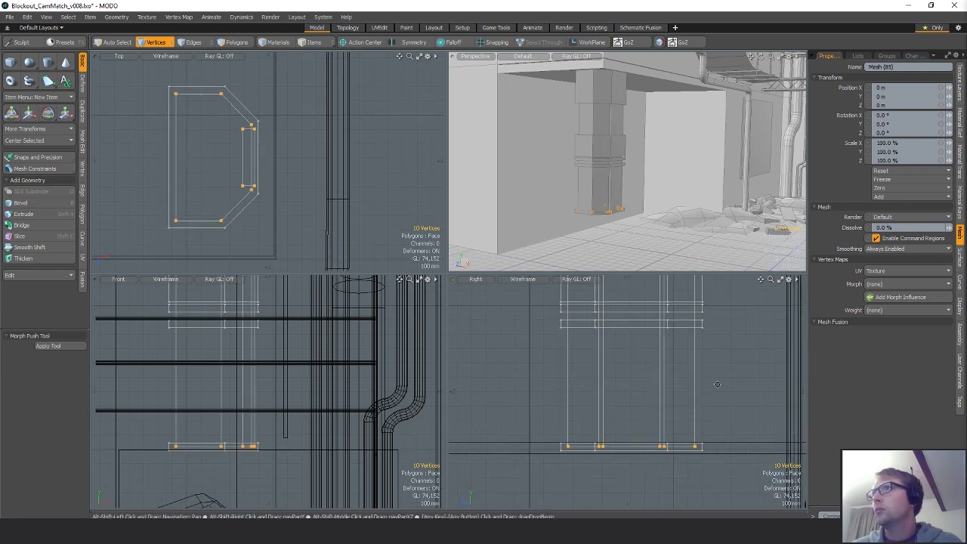
pyautogui.press('w')
pyautogui.scroll(-2, 634, 378)
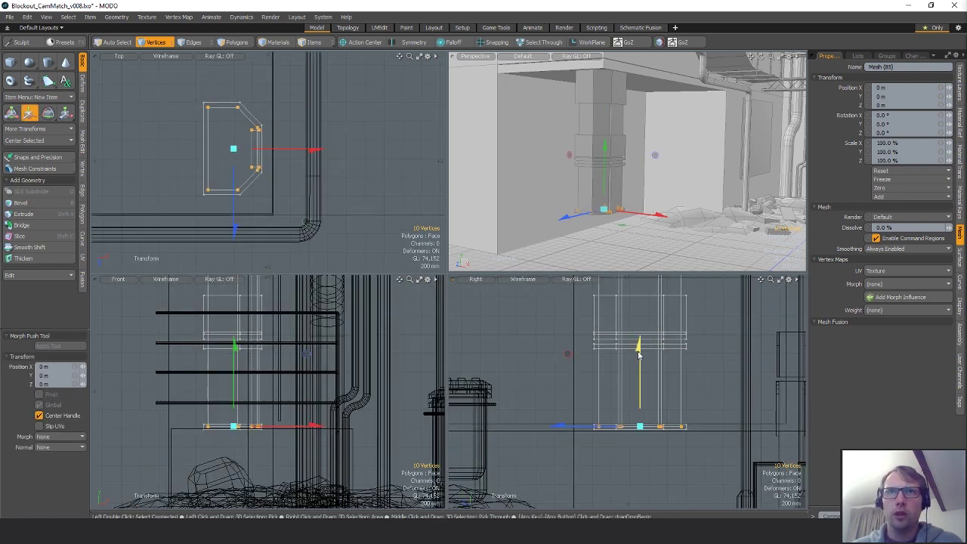
pyautogui.moveTo(640, 344); pyautogui.dragTo(633, 403)
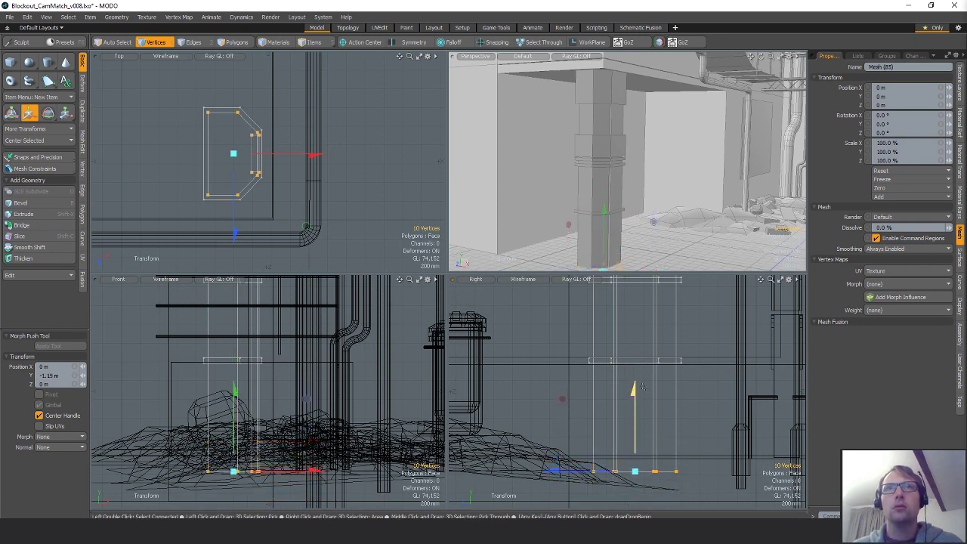
pyautogui.press('space')
pyautogui.click(778, 465)
# - Loop-slice the shaft's narrow front strip just beneath the upper bands and at the new lower band
pyautogui.keyDown('alt'); pyautogui.moveTo(651, 198); pyautogui.dragTo(701, 223); pyautogui.keyUp('alt')
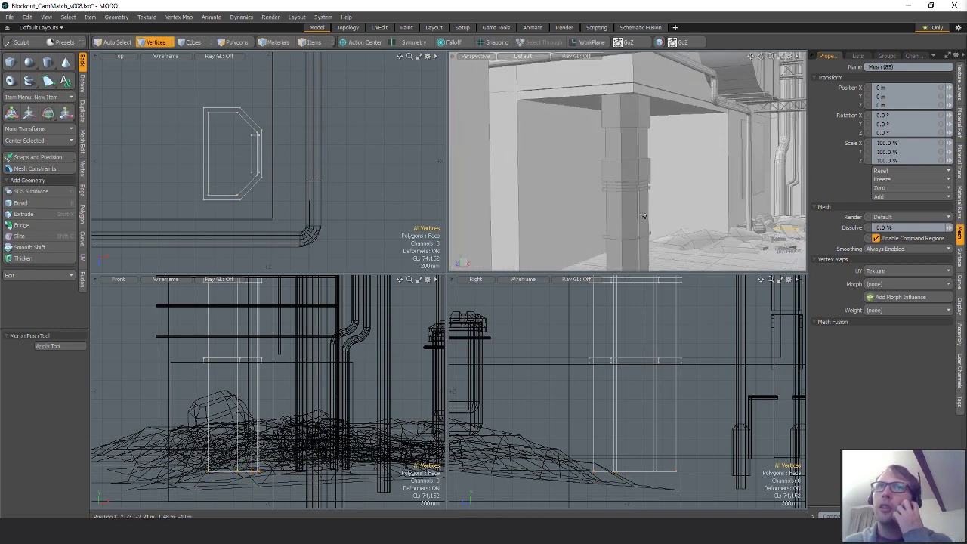
pyautogui.keyDown('alt'); pyautogui.moveTo(658, 211); pyautogui.dragTo(680, 198); pyautogui.keyUp('alt')
pyautogui.press('space')
pyautogui.press('space')
pyautogui.click(612, 200)
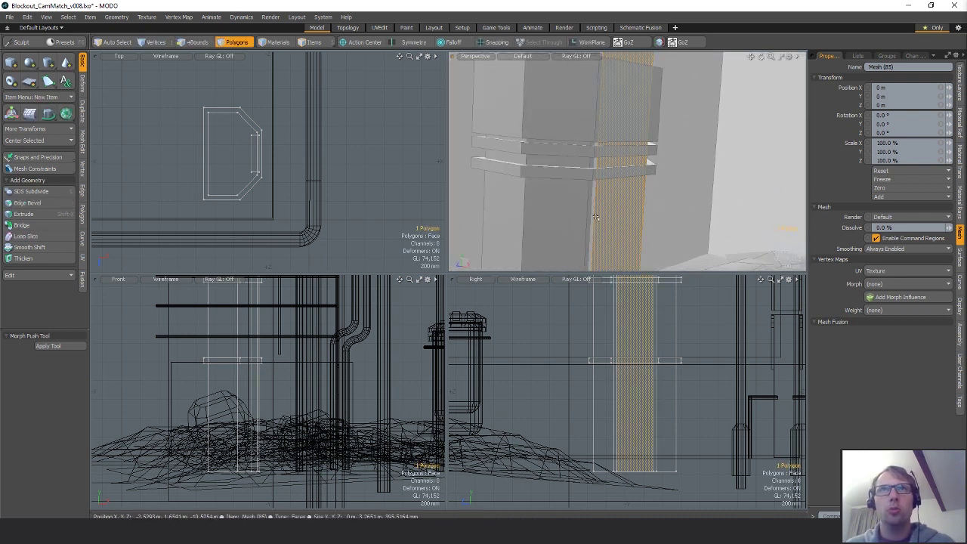
pyautogui.keyDown('shift'); pyautogui.click(592, 203); pyautogui.keyUp('shift')
pyautogui.hotkey('alt', 'c')
pyautogui.keyDown('alt'); pyautogui.moveTo(670, 148); pyautogui.dragTo(674, 138); pyautogui.keyUp('alt')
pyautogui.keyDown('ctrl'); pyautogui.keyDown('alt'); pyautogui.moveTo(673, 139); pyautogui.dragTo(635, 136); pyautogui.keyUp('alt'); pyautogui.keyUp('ctrl')
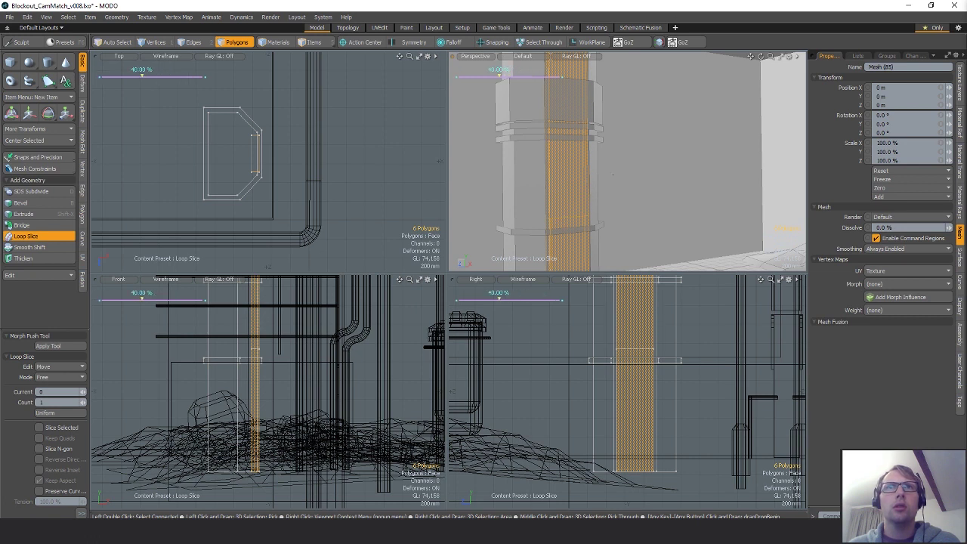
pyautogui.keyDown('alt'); pyautogui.moveTo(612, 174); pyautogui.dragTo(648, 192); pyautogui.keyUp('alt')
pyautogui.press('space')
# - Extrude the front panel polygon between the bands and scale it to 89.5% in Y and 84% in Z to form an inset border
pyautogui.click(599, 164)
pyautogui.hotkey('ctrl', '1')
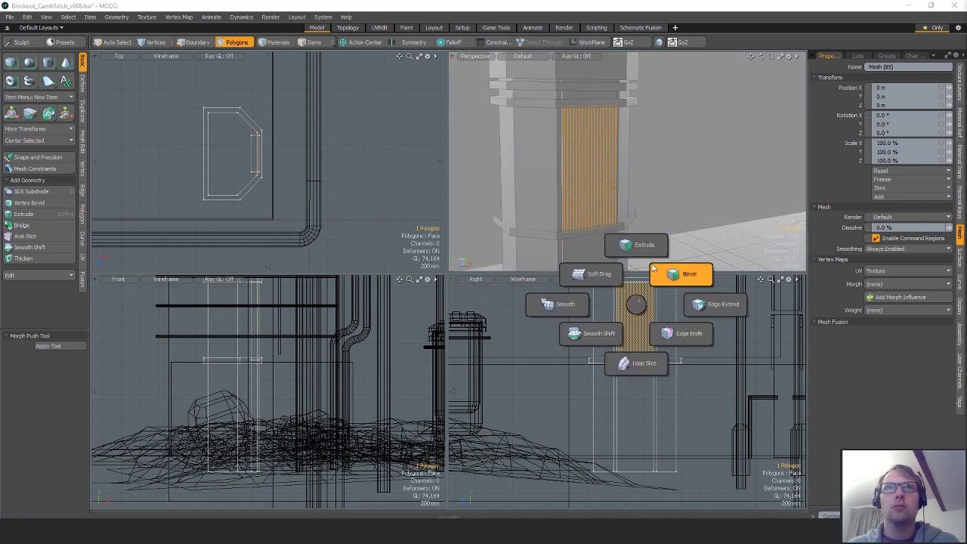
pyautogui.click(638, 244)
pyautogui.keyDown('alt'); pyautogui.keyDown('shift'); pyautogui.moveTo(665, 291); pyautogui.dragTo(648, 351); pyautogui.keyUp('shift'); pyautogui.keyUp('alt')
pyautogui.keyDown('ctrl'); pyautogui.keyDown('alt'); pyautogui.moveTo(648, 350); pyautogui.dragTo(687, 351); pyautogui.keyUp('alt'); pyautogui.keyUp('ctrl')
pyautogui.press('r')
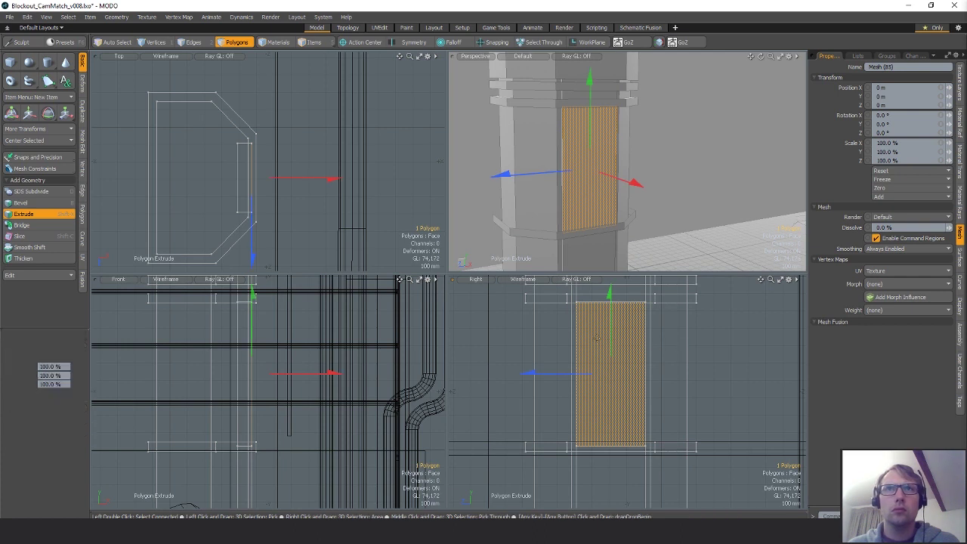
pyautogui.moveTo(538, 302); pyautogui.dragTo(530, 302)
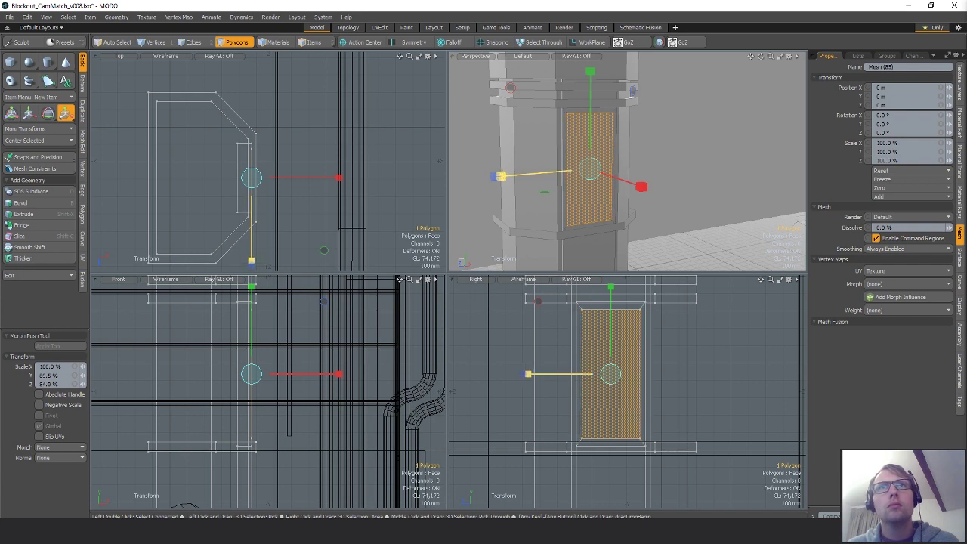
# - Extrude the inset panel face inward along X to recess it into the shaft
pyautogui.press('q')
pyautogui.rightClick(548, 125)
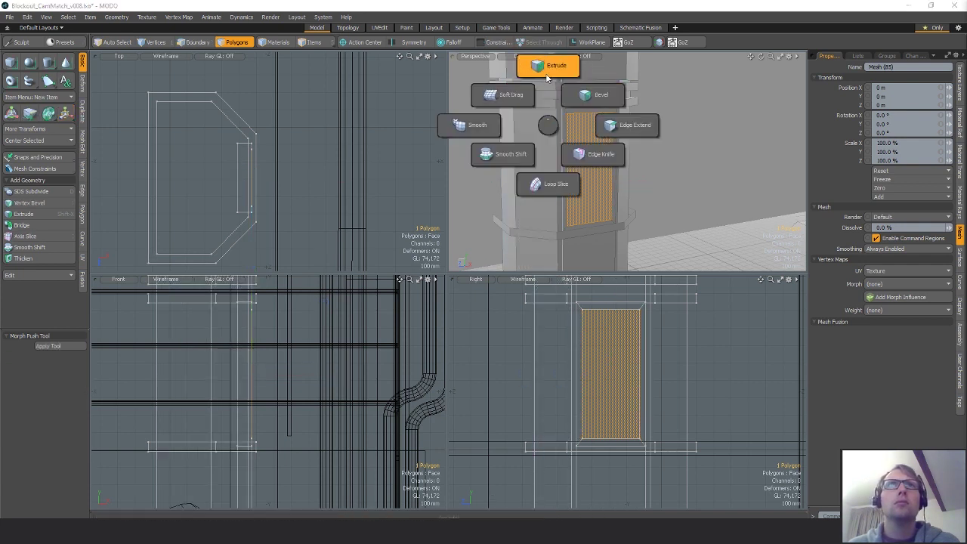
pyautogui.click(548, 76)
pyautogui.keyDown('alt'); pyautogui.moveTo(551, 83); pyautogui.dragTo(670, 203); pyautogui.keyUp('alt')
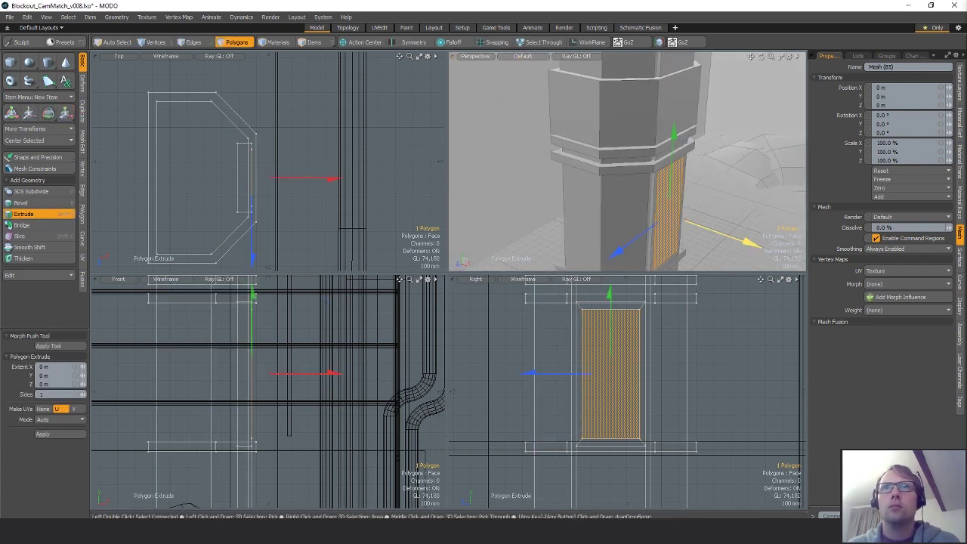
pyautogui.moveTo(750, 242); pyautogui.dragTo(616, 194)
pyautogui.press('q')
pyautogui.click(556, 217)
pyautogui.doubleClick(587, 184)
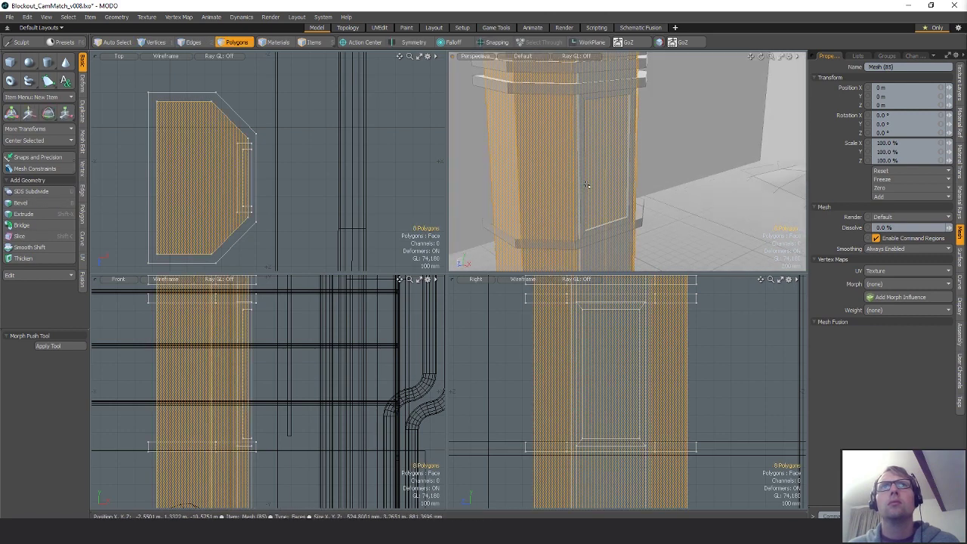
pyautogui.click(680, 153)
pyautogui.keyDown('alt'); pyautogui.moveTo(680, 161); pyautogui.dragTo(646, 163); pyautogui.keyUp('alt')
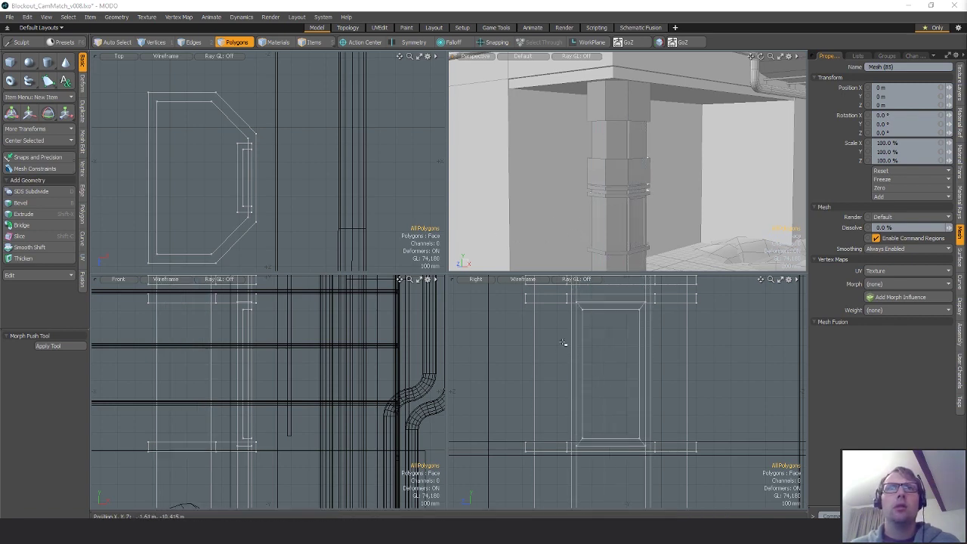
# - Move the vertices at the bottom end of the pillar's top block -190 mm in Y
pyautogui.scroll(-5, 625, 294)
pyautogui.keyDown('alt'); pyautogui.keyDown('shift'); pyautogui.moveTo(627, 291); pyautogui.dragTo(620, 336); pyautogui.keyUp('shift'); pyautogui.keyUp('alt')
pyautogui.moveTo(565, 325); pyautogui.dragTo(624, 312, button='right')
pyautogui.press('w')
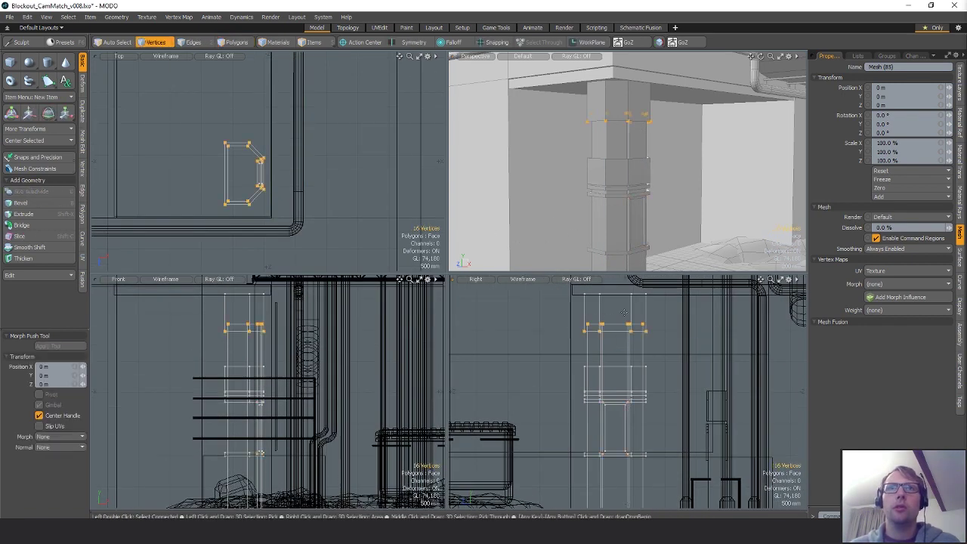
pyautogui.moveTo(615, 305); pyautogui.dragTo(615, 316)
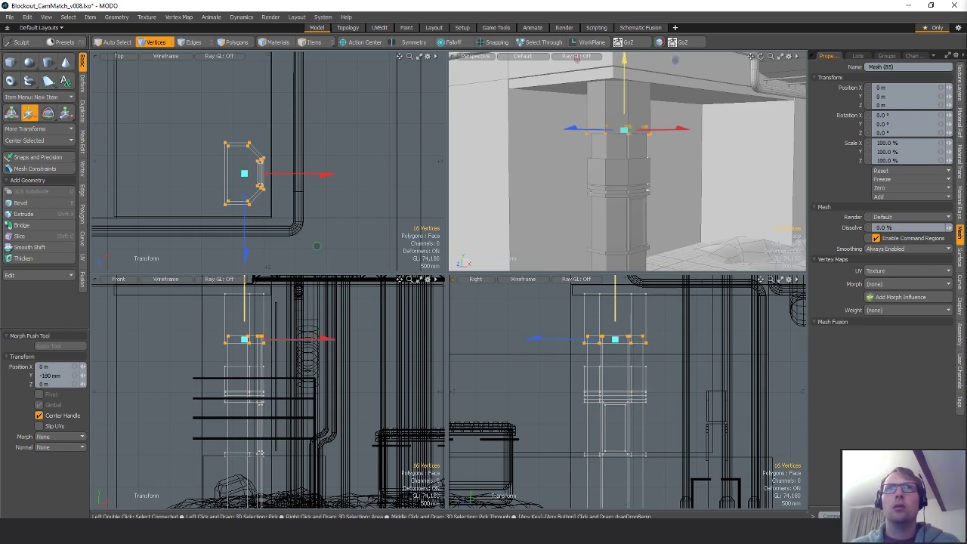
pyautogui.press('space')
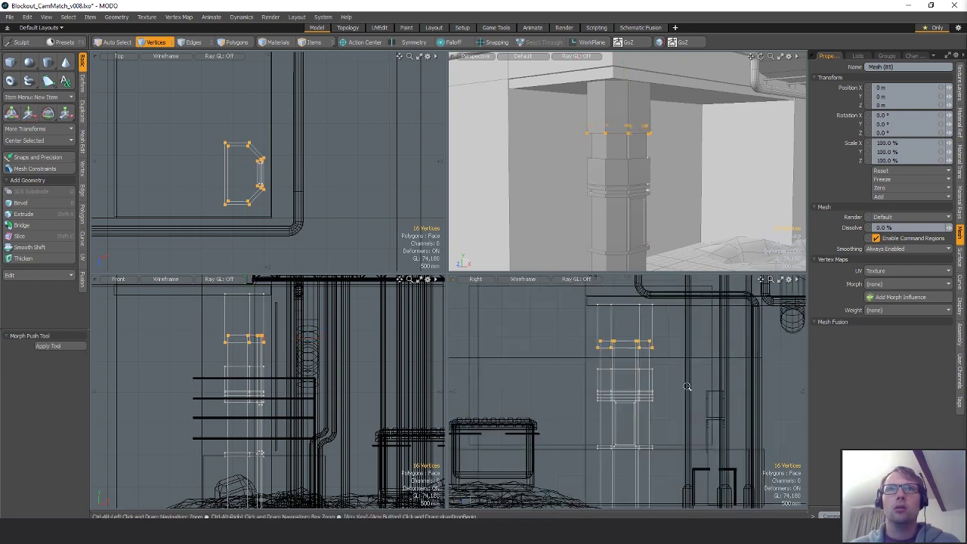
# - Move the vertices of the paired thin bands, the front panel and the lower band -40 mm in Y
pyautogui.scroll(-3, 672, 368)
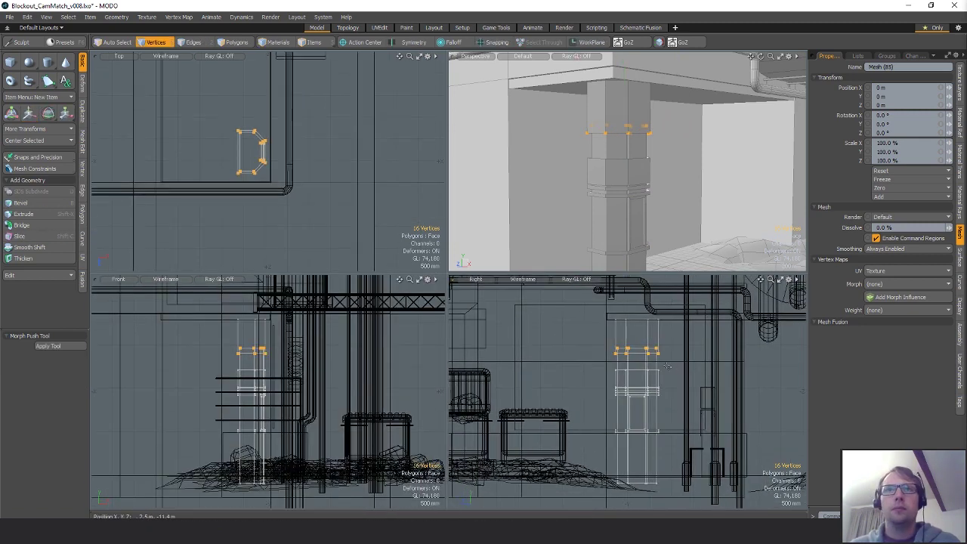
pyautogui.moveTo(731, 387); pyautogui.dragTo(731, 387, button='right')
pyautogui.press('w')
pyautogui.press('space')
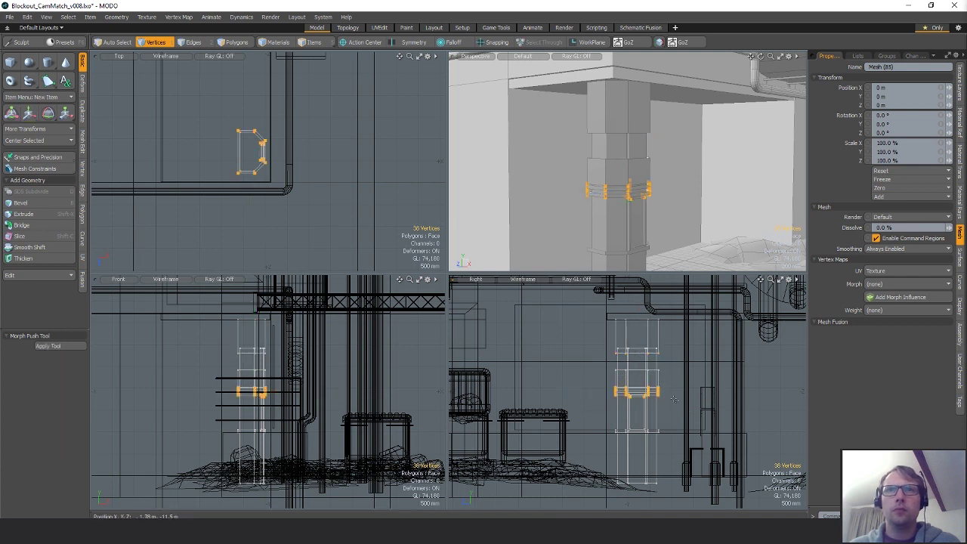
pyautogui.keyDown('shift'); pyautogui.moveTo(675, 455); pyautogui.dragTo(673, 454, button='right'); pyautogui.keyUp('shift')
pyautogui.press('w')
pyautogui.moveTo(635, 330); pyautogui.dragTo(635, 330)
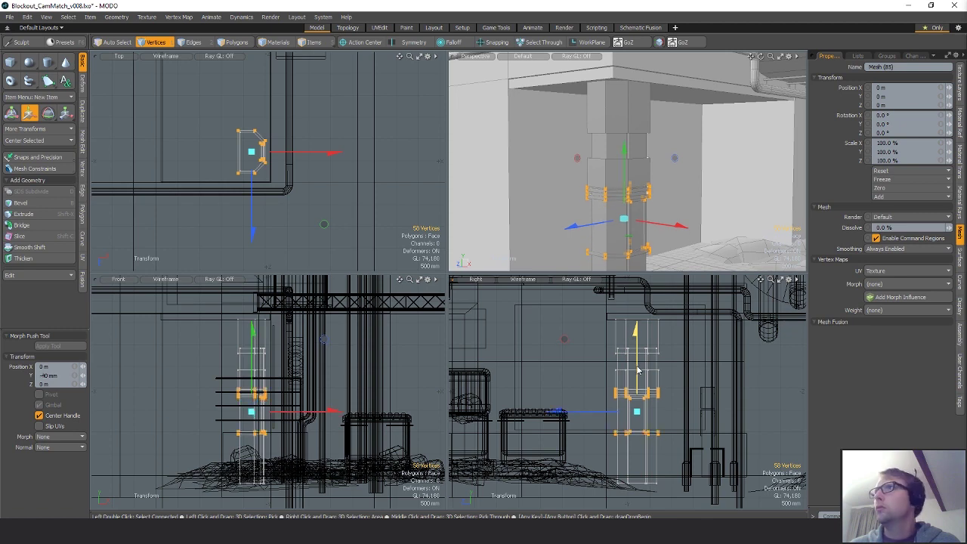
# - Raise the lower thin band's vertices together with the front panel's bottom edge to shorten the panel
pyautogui.keyDown('alt'); pyautogui.keyDown('shift'); pyautogui.moveTo(700, 406); pyautogui.dragTo(683, 384); pyautogui.keyUp('shift'); pyautogui.keyUp('alt')
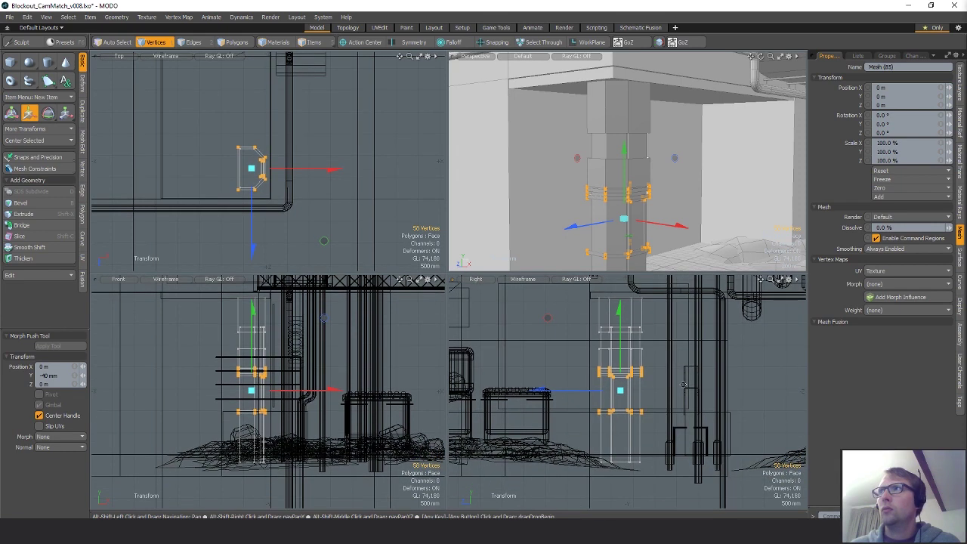
pyautogui.press('space')
pyautogui.press('w')
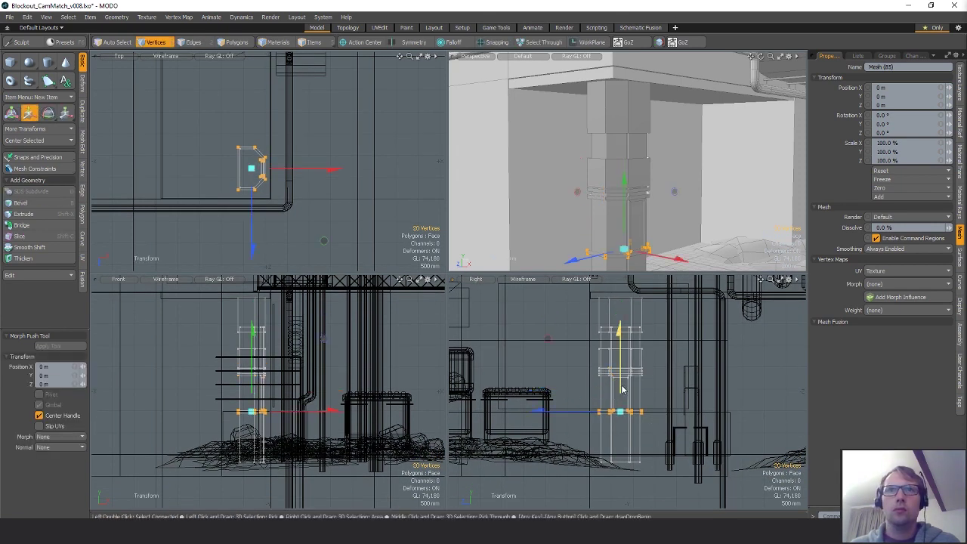
pyautogui.moveTo(621, 387); pyautogui.dragTo(622, 378)
pyautogui.press('space')
pyautogui.click(665, 219)
# - Try to delete the lower thin band's polygons
pyautogui.keyDown('alt'); pyautogui.keyDown('shift'); pyautogui.moveTo(662, 218); pyautogui.dragTo(654, 199); pyautogui.keyUp('shift'); pyautogui.keyUp('alt')
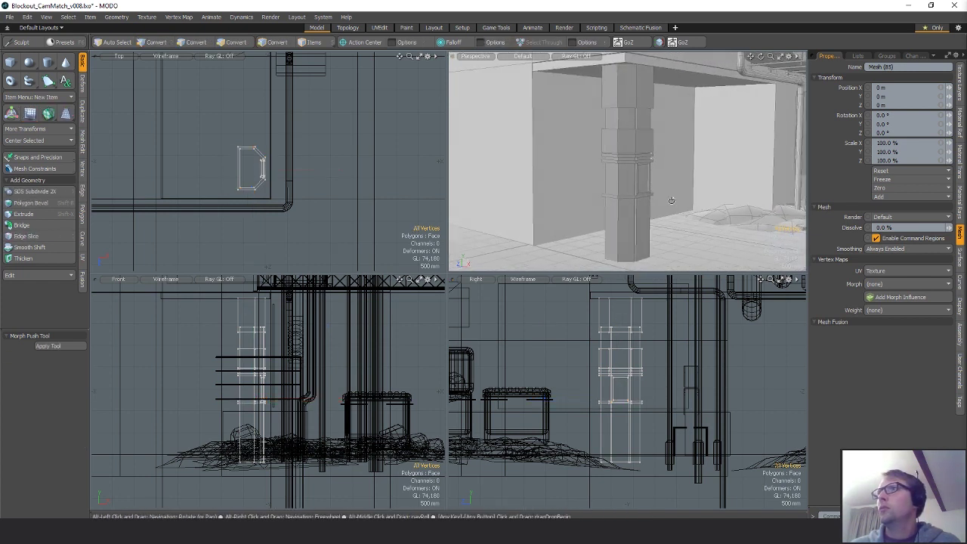
pyautogui.press('space')
pyautogui.press('space')
pyautogui.doubleClick(627, 197)
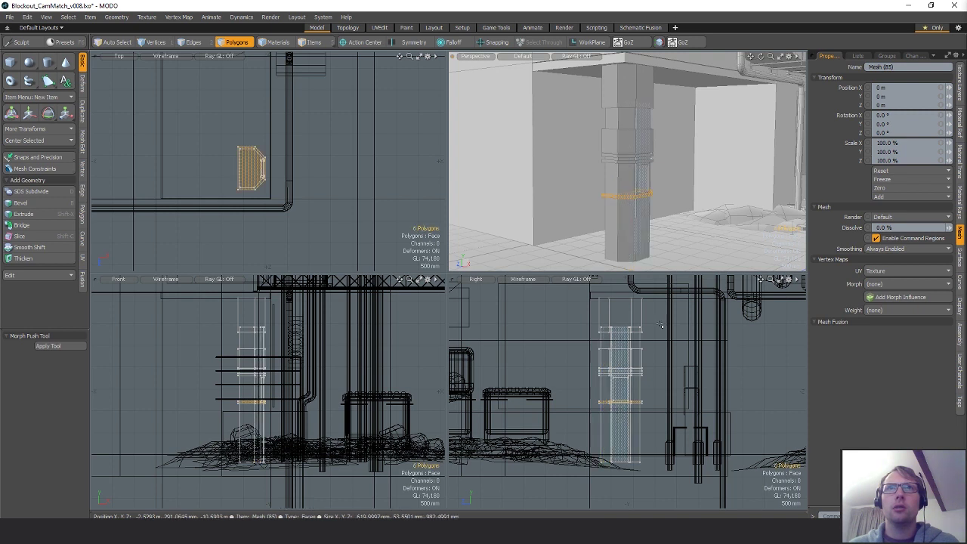
pyautogui.keyDown('alt'); pyautogui.moveTo(661, 183); pyautogui.dragTo(717, 223); pyautogui.keyUp('alt')
pyautogui.press('Delete')
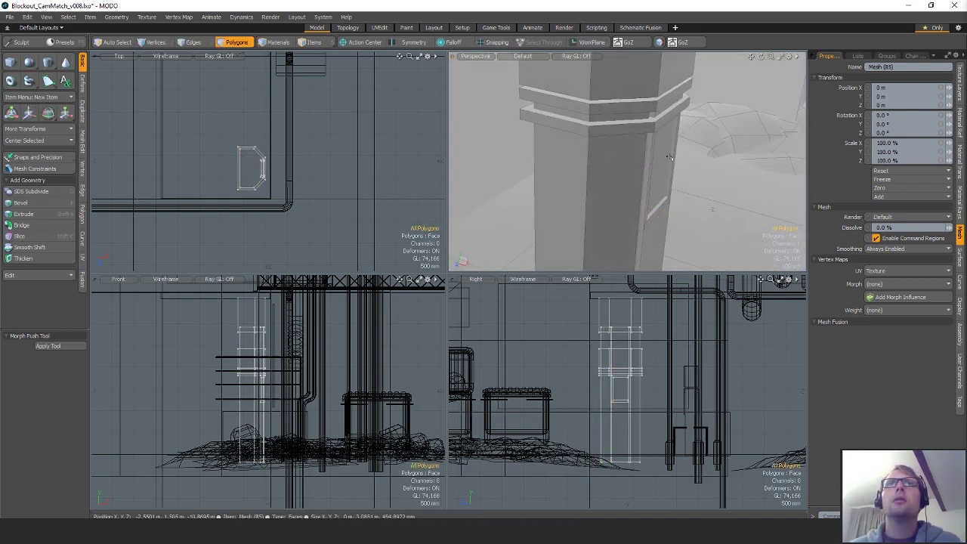
pyautogui.hotkey('ctrl', 'z')
# - Replace the lower thin band with a duplicate of the band above the panel, moved -640 mm in Y
pyautogui.doubleClick(579, 127)
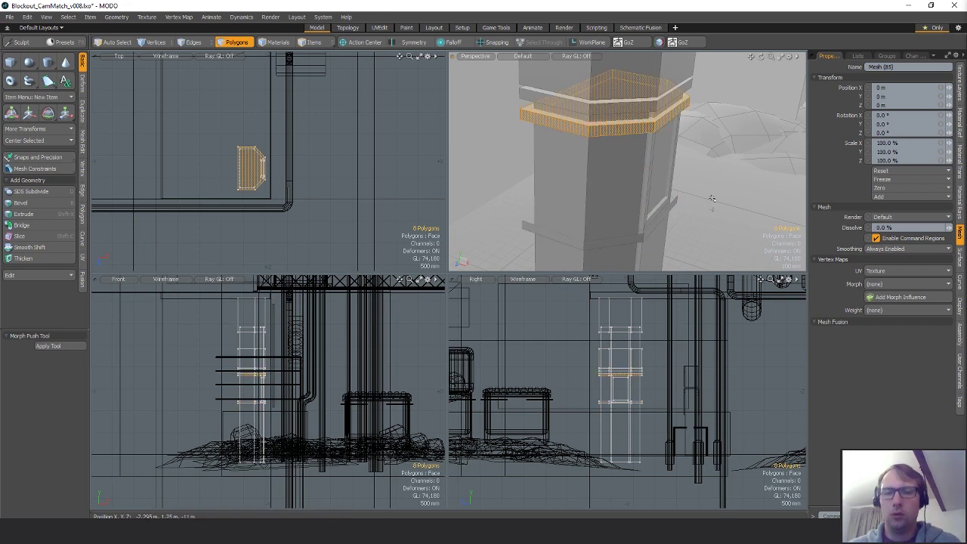
pyautogui.press('w')
pyautogui.moveTo(625, 81); pyautogui.dragTo(620, 183)
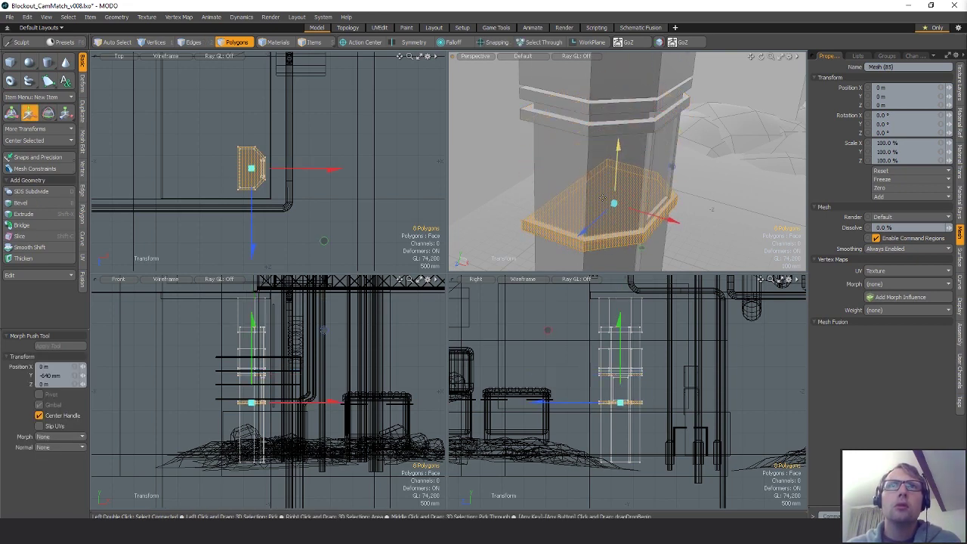
pyautogui.press('q')
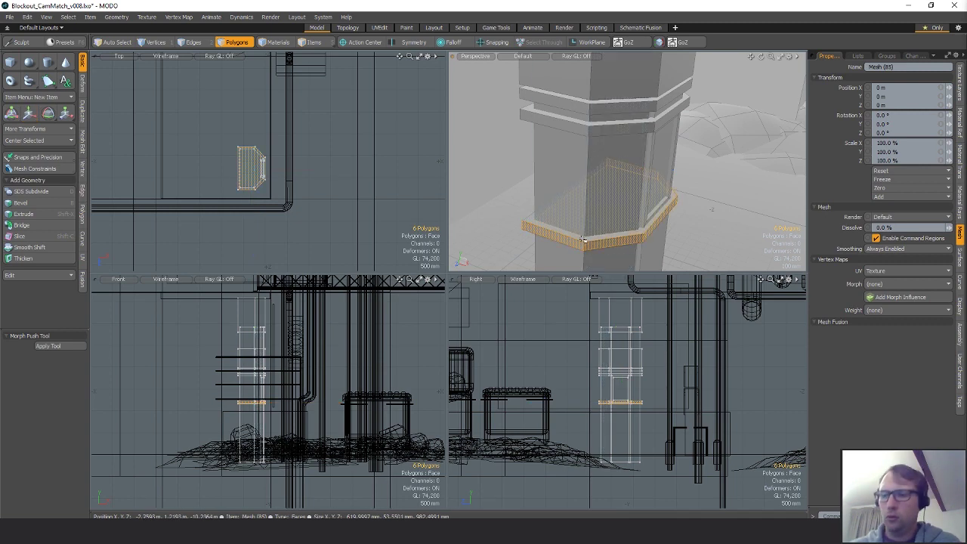
# - Duplicate the new lower band and move the copy down the shaft to form a base band at the pillar's foot
pyautogui.doubleClick(597, 245)
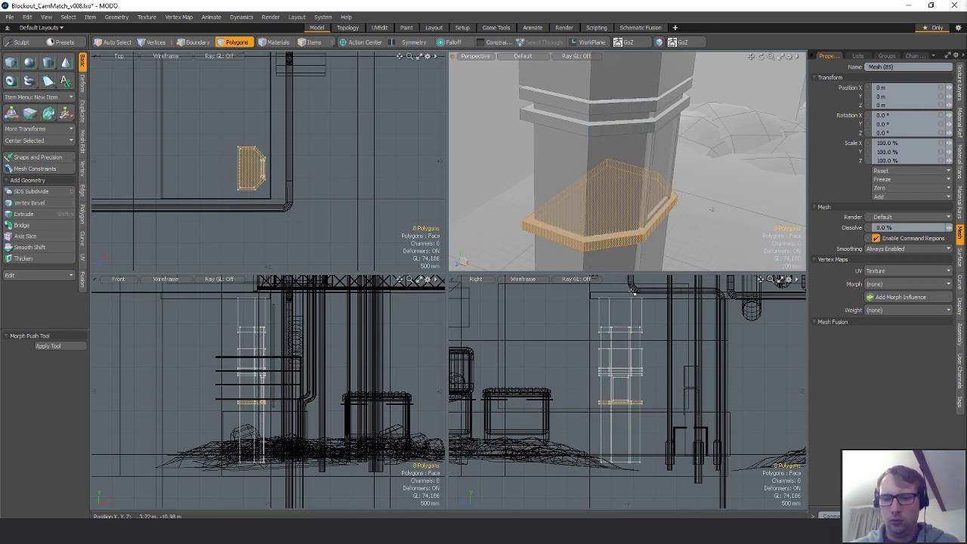
pyautogui.press('w')
pyautogui.keyDown('alt'); pyautogui.keyDown('shift'); pyautogui.moveTo(646, 228); pyautogui.dragTo(632, 138); pyautogui.keyUp('shift'); pyautogui.keyUp('alt')
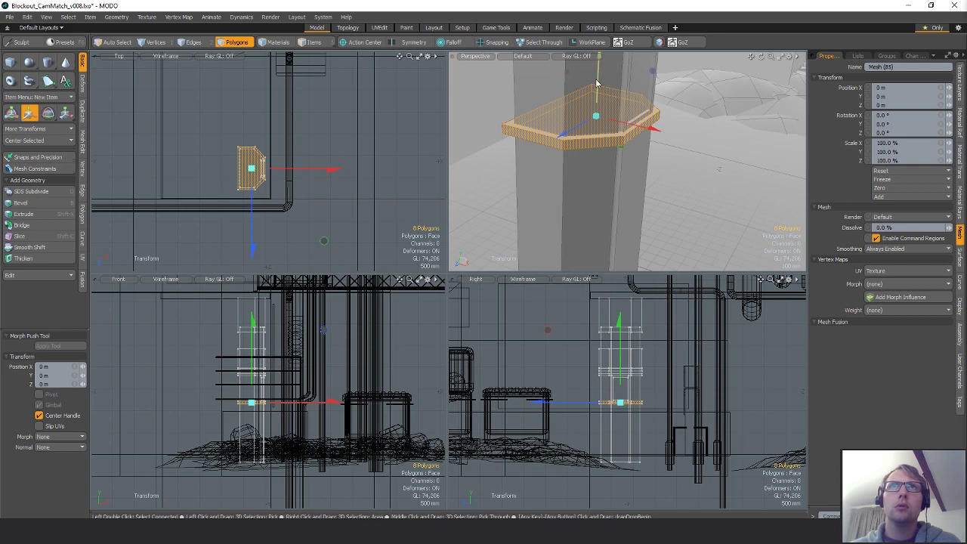
pyautogui.moveTo(602, 74); pyautogui.dragTo(603, 145)
pyautogui.press('q')
pyautogui.click(696, 170)
# - Move the whole pillar -140 mm in X and -2.26 m in Z, farther back beneath the overhang
pyautogui.keyDown('ctrl'); pyautogui.keyDown('alt'); pyautogui.moveTo(697, 169); pyautogui.dragTo(629, 192); pyautogui.keyUp('alt'); pyautogui.keyUp('ctrl')
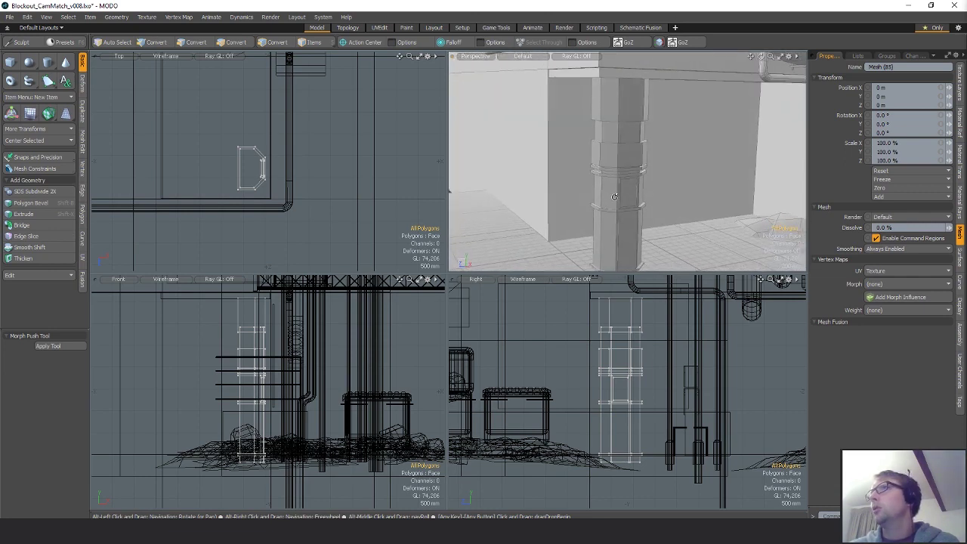
pyautogui.press('3')
pyautogui.keyDown('ctrl'); pyautogui.keyDown('alt'); pyautogui.moveTo(691, 189); pyautogui.dragTo(697, 201); pyautogui.keyUp('alt'); pyautogui.keyUp('ctrl')
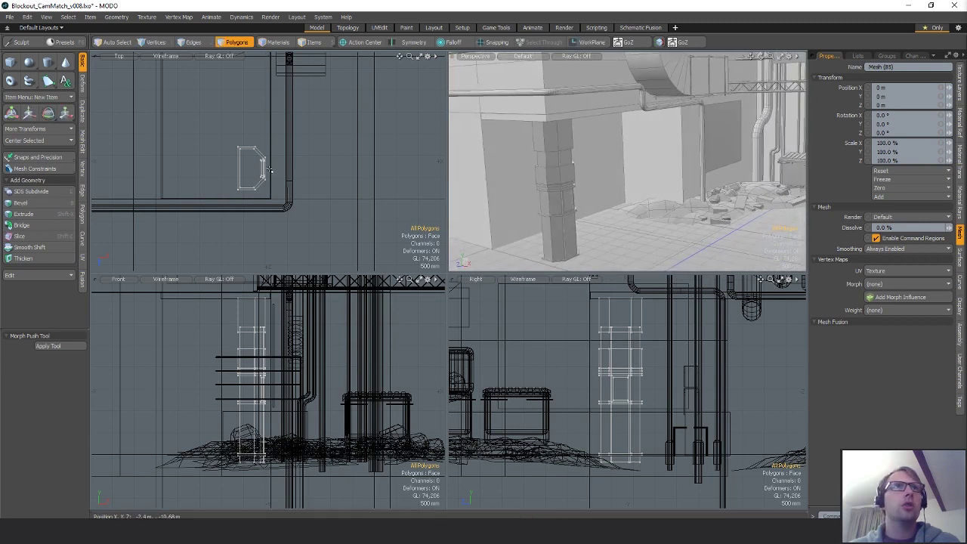
pyautogui.press('w')
pyautogui.keyDown('alt'); pyautogui.moveTo(295, 180); pyautogui.dragTo(310, 242); pyautogui.keyUp('alt')
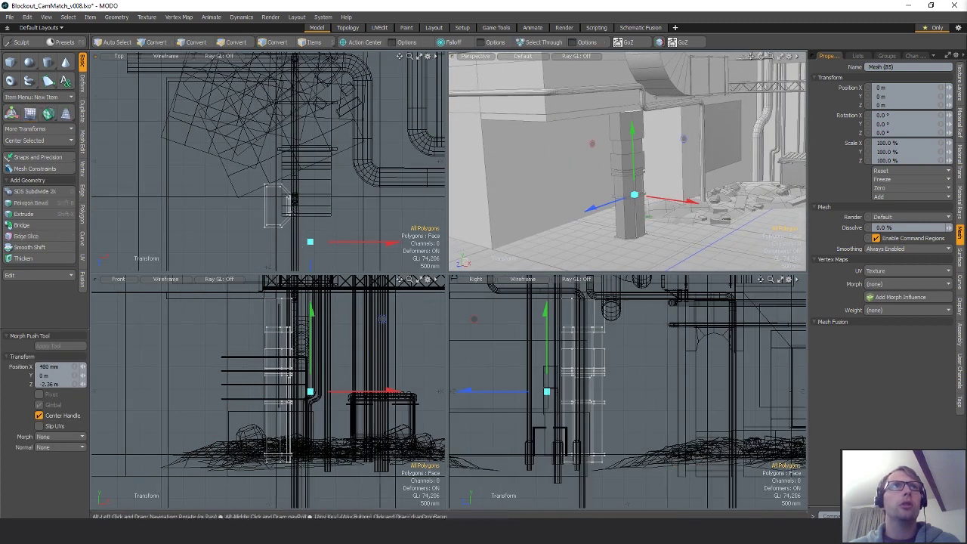
pyautogui.moveTo(294, 210); pyautogui.dragTo(293, 112)
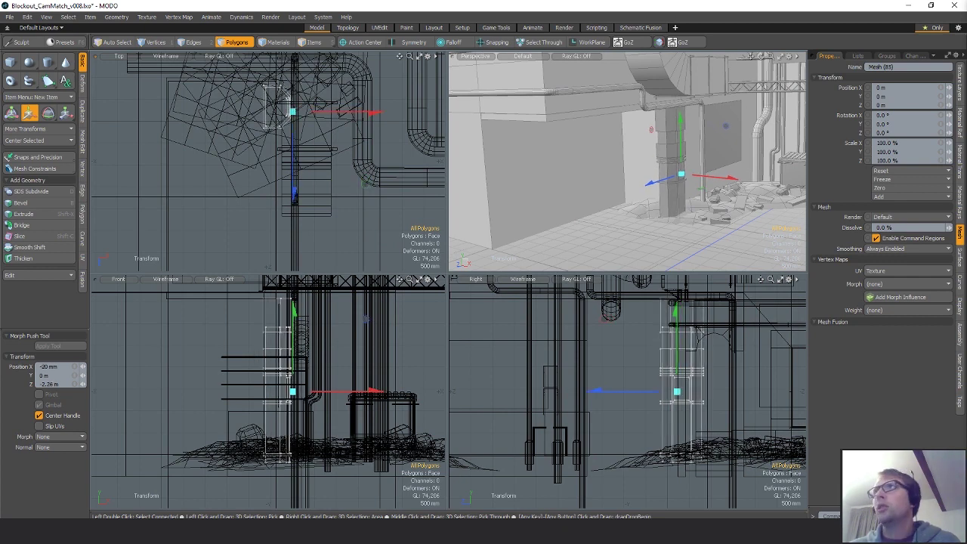
pyautogui.hotkey('shift', 'a')
pyautogui.keyDown('alt'); pyautogui.moveTo(565, 143); pyautogui.dragTo(638, 130); pyautogui.keyUp('alt')
pyautogui.moveTo(723, 202); pyautogui.dragTo(709, 202)
pyautogui.keyDown('alt'); pyautogui.moveTo(709, 201); pyautogui.dragTo(739, 240); pyautogui.keyUp('alt')
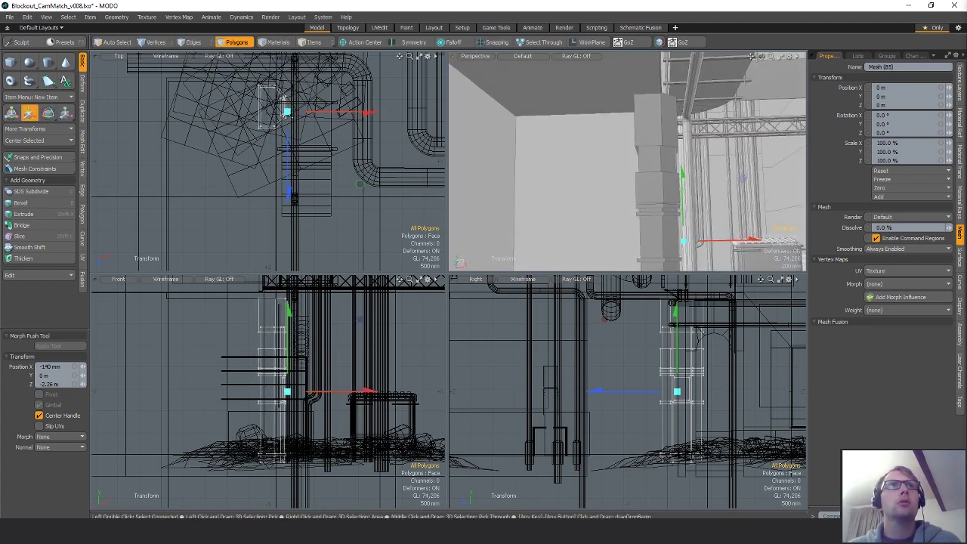
pyautogui.press('space')
# - Duplicate the whole pillar and move the copy along Z toward the overhang's front corner
pyautogui.press('[')
pyautogui.keyDown('ctrl'); pyautogui.keyDown('alt'); pyautogui.moveTo(333, 203); pyautogui.dragTo(299, 212); pyautogui.keyUp('alt'); pyautogui.keyUp('ctrl')
pyautogui.keyDown('alt'); pyautogui.keyDown('shift'); pyautogui.moveTo(298, 212); pyautogui.dragTo(334, 184); pyautogui.keyUp('shift'); pyautogui.keyUp('alt')
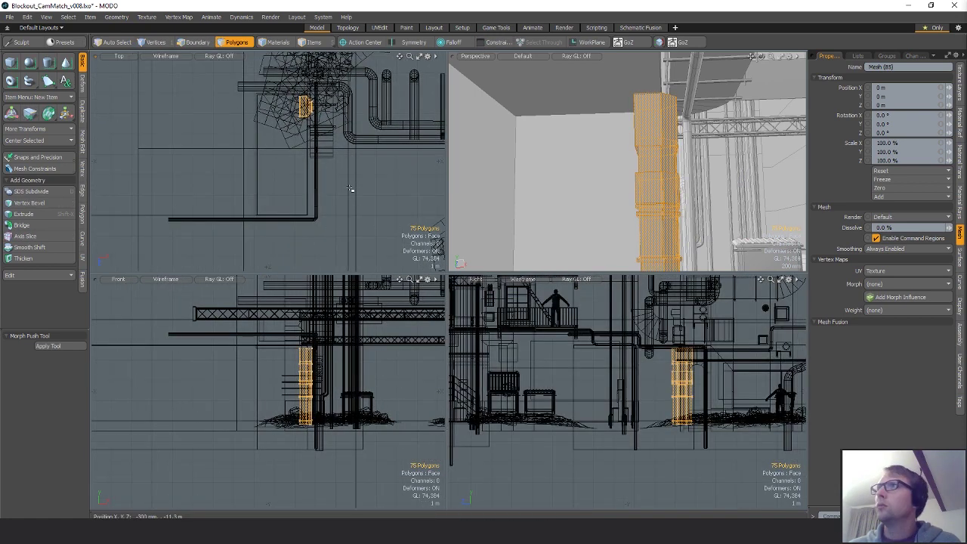
pyautogui.press('w')
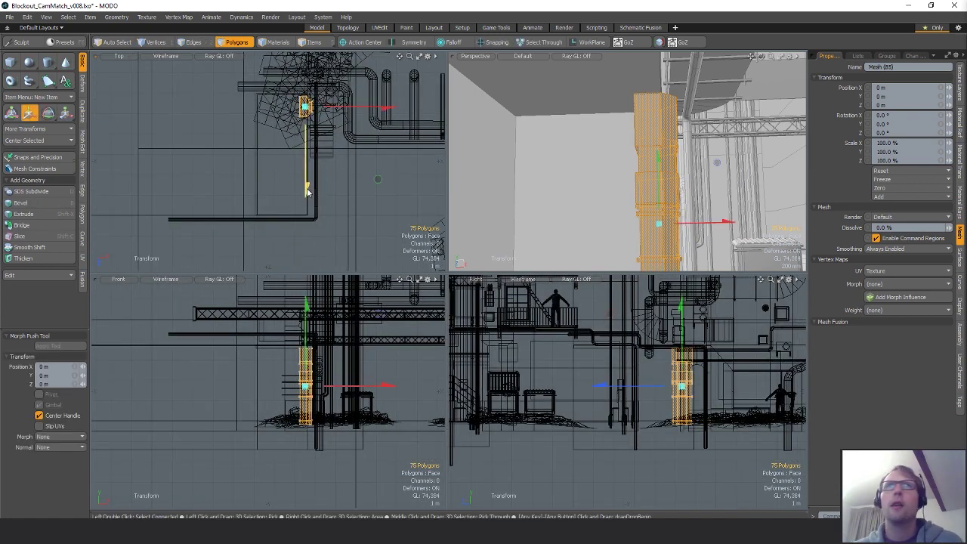
pyautogui.moveTo(306, 189); pyautogui.dragTo(306, 256)
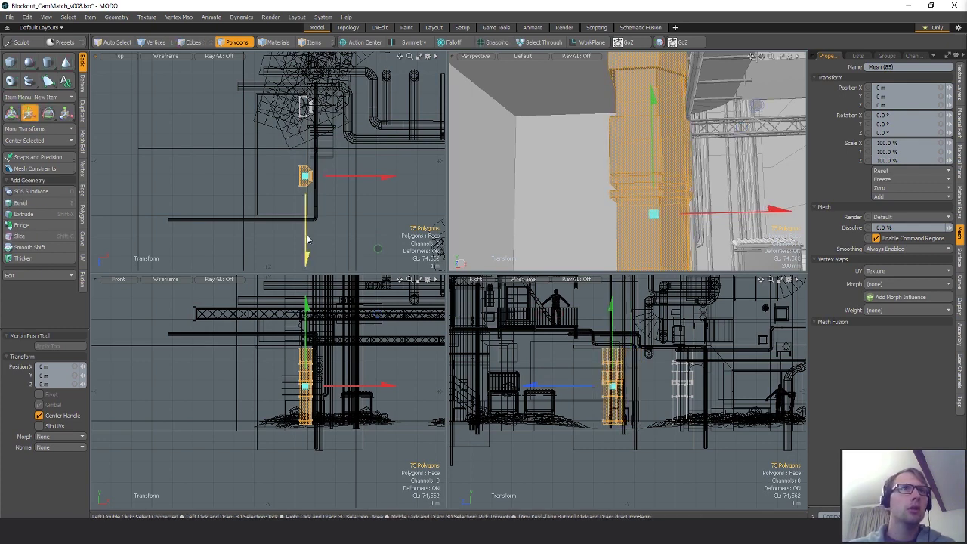
# - Create a third pillar at the overhang's front corner from another duplicate and rotate it -45° about Y
pyautogui.press('e')
pyautogui.moveTo(330, 125); pyautogui.dragTo(420, 177)
pyautogui.scroll(3, 379, 188)
pyautogui.scroll(3, 401, 204)
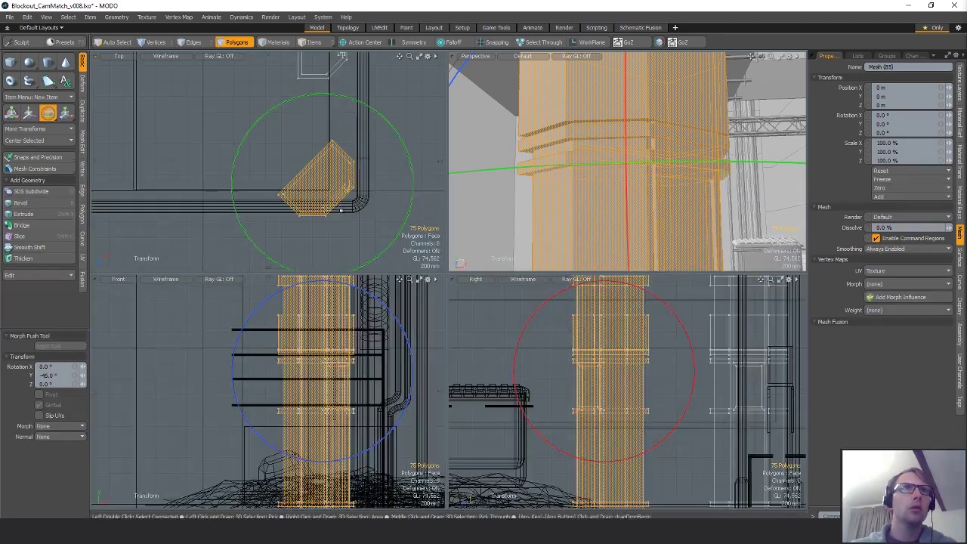
# - Nudge the rotated corner pillar along Z to fit it beneath the overhang's corner
pyautogui.press('w')
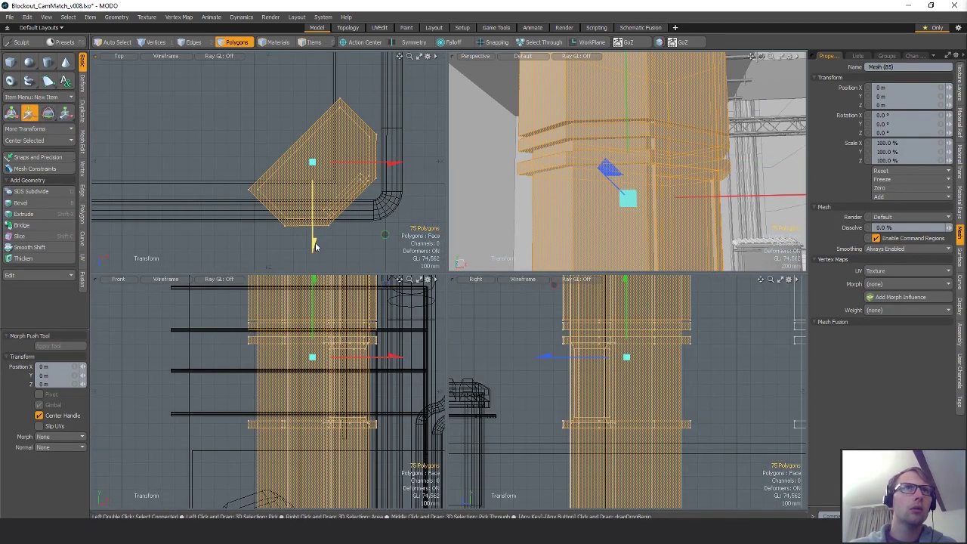
pyautogui.moveTo(313, 243); pyautogui.dragTo(313, 239)
pyautogui.press('q')
pyautogui.click(370, 232)
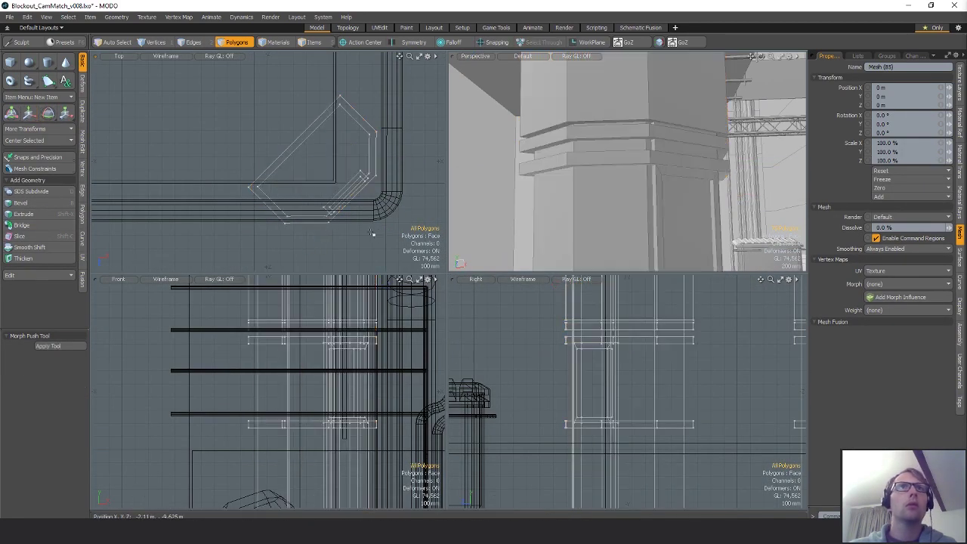
pyautogui.keyDown('ctrl'); pyautogui.keyDown('alt'); pyautogui.moveTo(673, 180); pyautogui.dragTo(597, 186); pyautogui.keyUp('alt'); pyautogui.keyUp('ctrl')
pyautogui.moveTo(597, 185)
pyautogui.keyDown('alt'); pyautogui.mouseDown()
pyautogui.moveTo(627, 190)
pyautogui.moveTo(590, 201)
pyautogui.mouseUp(); pyautogui.keyUp('alt')
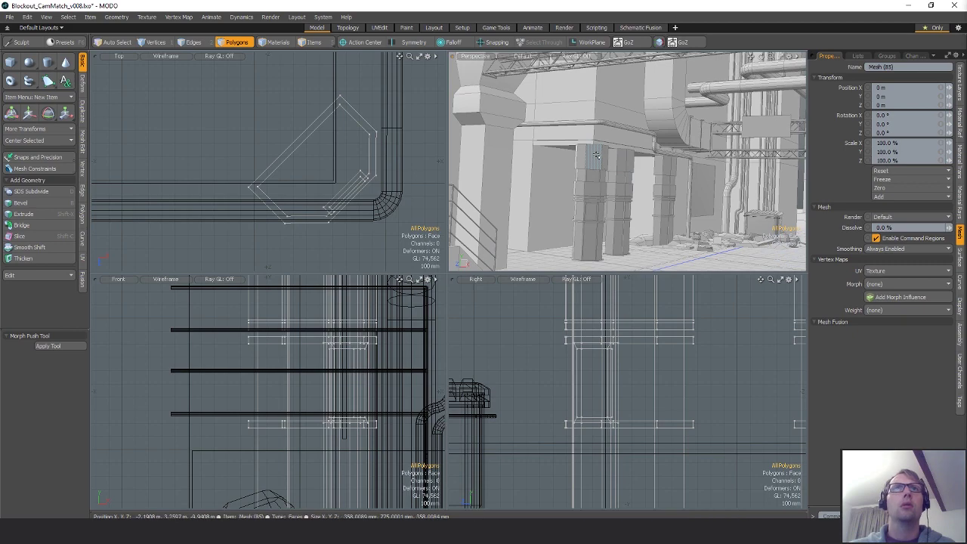
# - Select the whole rotated corner pillar and move it -235 mm in Z, farther back beneath the overhang
pyautogui.moveTo(601, 166)
pyautogui.keyDown('alt'); pyautogui.mouseDown()
pyautogui.moveTo(607, 180)
pyautogui.moveTo(625, 165)
pyautogui.moveTo(636, 199)
pyautogui.mouseUp(); pyautogui.keyUp('alt')
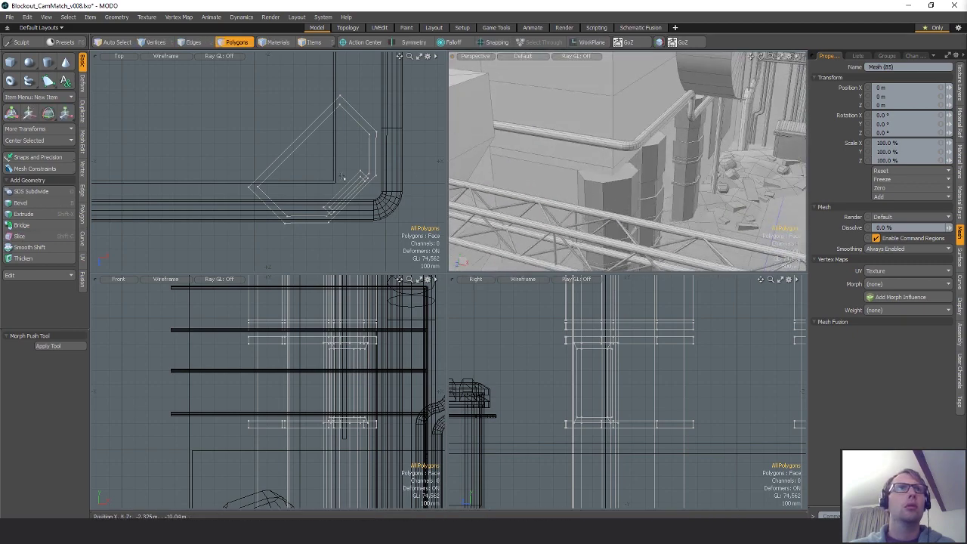
pyautogui.moveTo(360, 90)
pyautogui.mouseDown(button='right')
pyautogui.moveTo(330, 257)
pyautogui.moveTo(399, 158)
pyautogui.mouseUp(button='right')
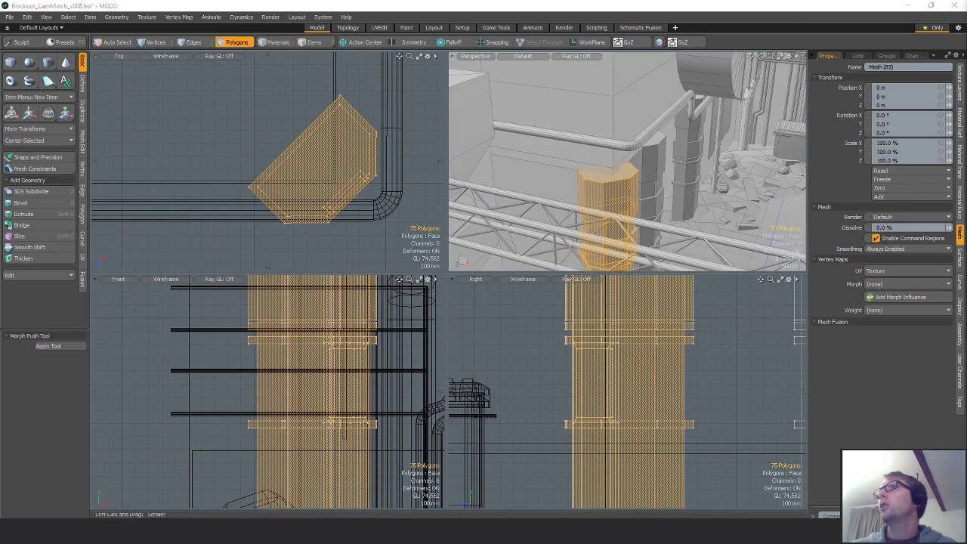
pyautogui.keyDown('alt'); pyautogui.keyDown('shift'); pyautogui.moveTo(364, 198); pyautogui.dragTo(365, 185); pyautogui.keyUp('shift'); pyautogui.keyUp('alt')
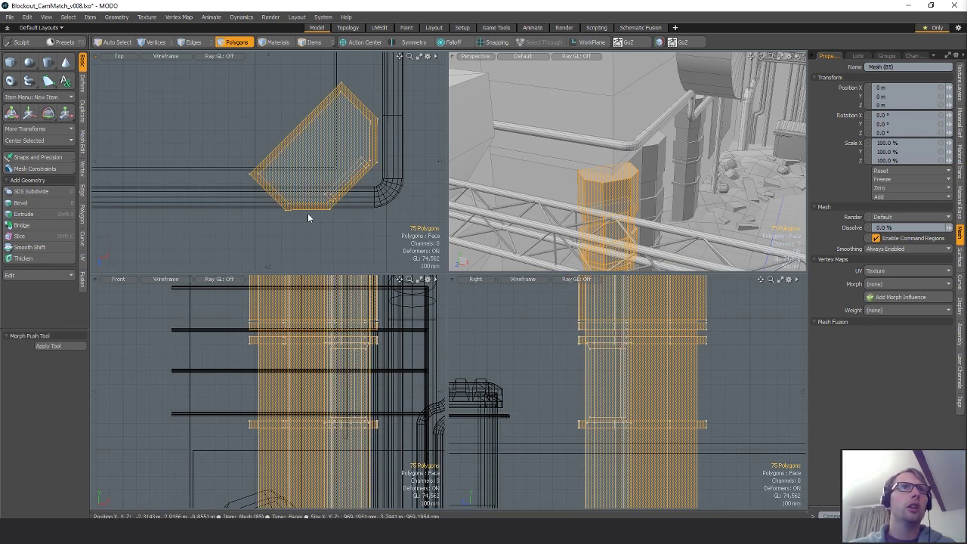
pyautogui.press('w')
pyautogui.moveTo(314, 229); pyautogui.dragTo(314, 199)
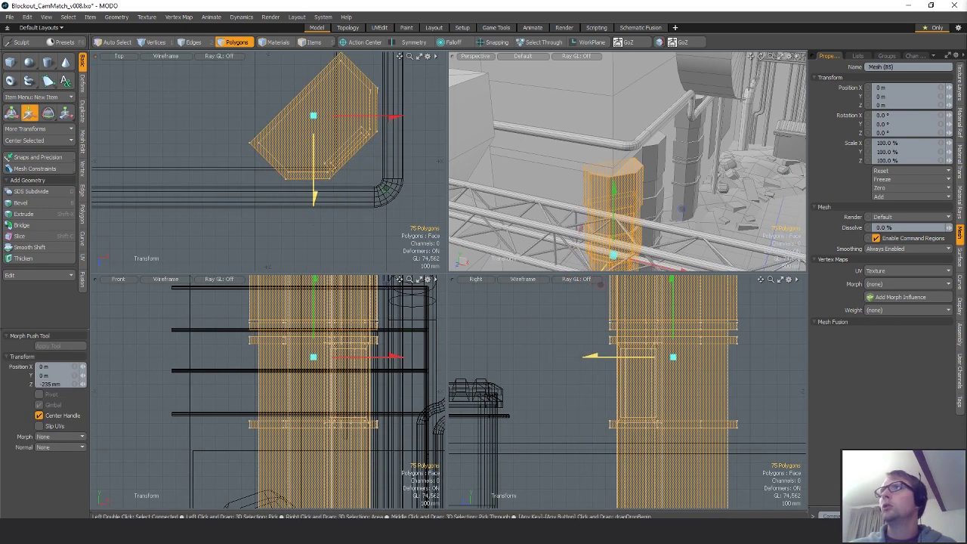
pyautogui.press('q')
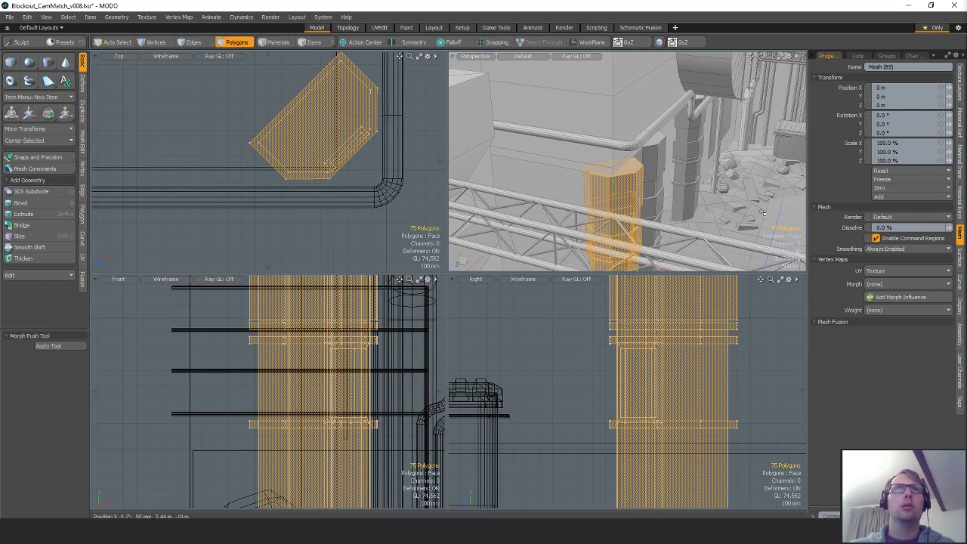
# - Set the action center to Selection and try narrowing the rotated corner pillar along its own width axis
pyautogui.click(762, 212)
pyautogui.scroll(-5, 375, 207)
pyautogui.hotkey('alt', 's')
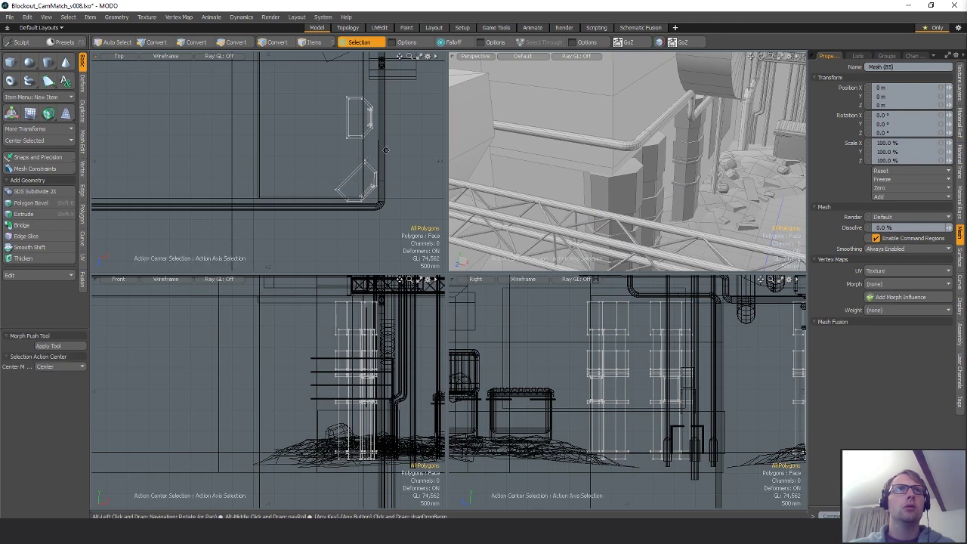
pyautogui.keyDown('alt'); pyautogui.keyDown('shift'); pyautogui.moveTo(386, 150); pyautogui.dragTo(376, 194); pyautogui.keyUp('shift'); pyautogui.keyUp('alt')
pyautogui.doubleClick(340, 226)
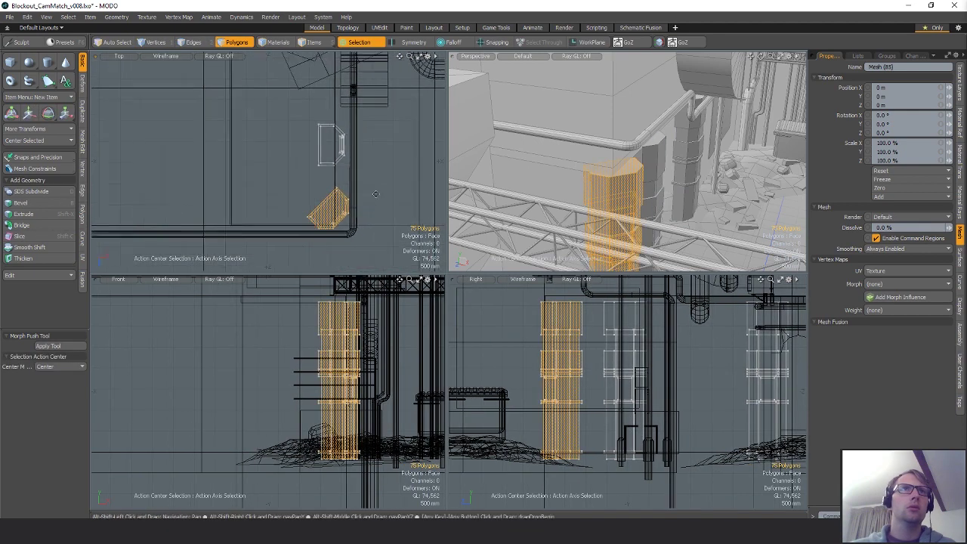
pyautogui.press('y')
pyautogui.hotkey('shift', 'a')
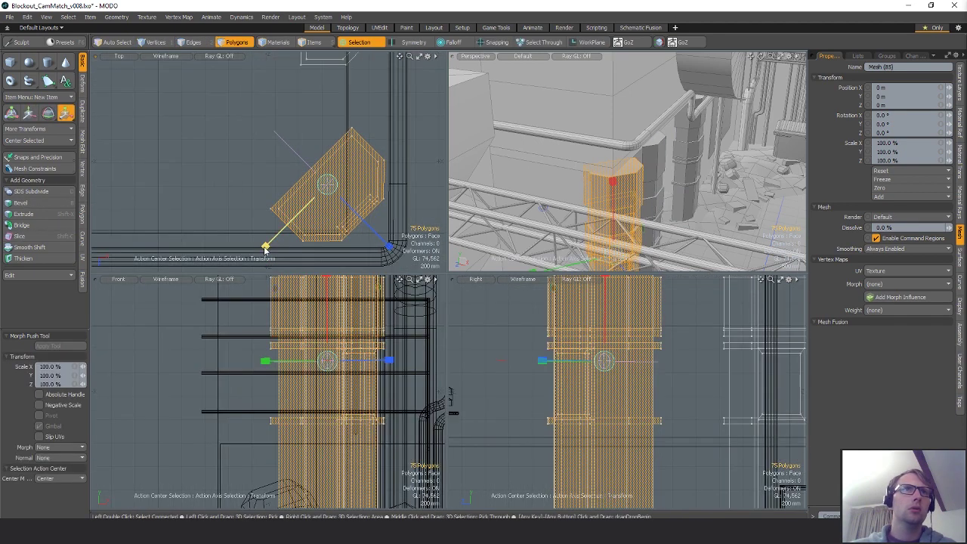
pyautogui.moveTo(264, 247); pyautogui.dragTo(271, 240)
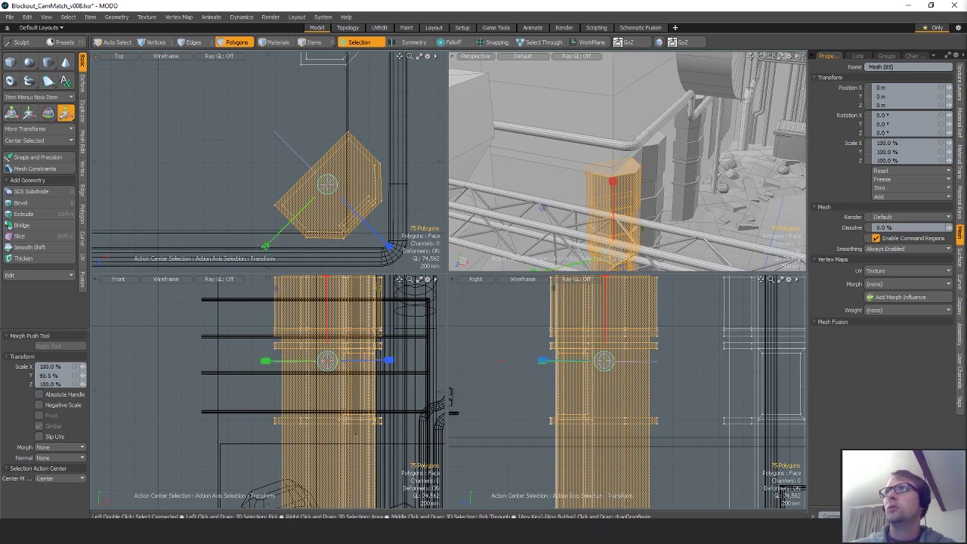
pyautogui.hotkey('ctrl', 'z')
pyautogui.press('space')
# - Try widening the entire middle pillar by scaling it along the overhang's edge
pyautogui.keyDown('alt'); pyautogui.moveTo(376, 127); pyautogui.dragTo(363, 220); pyautogui.keyUp('alt')
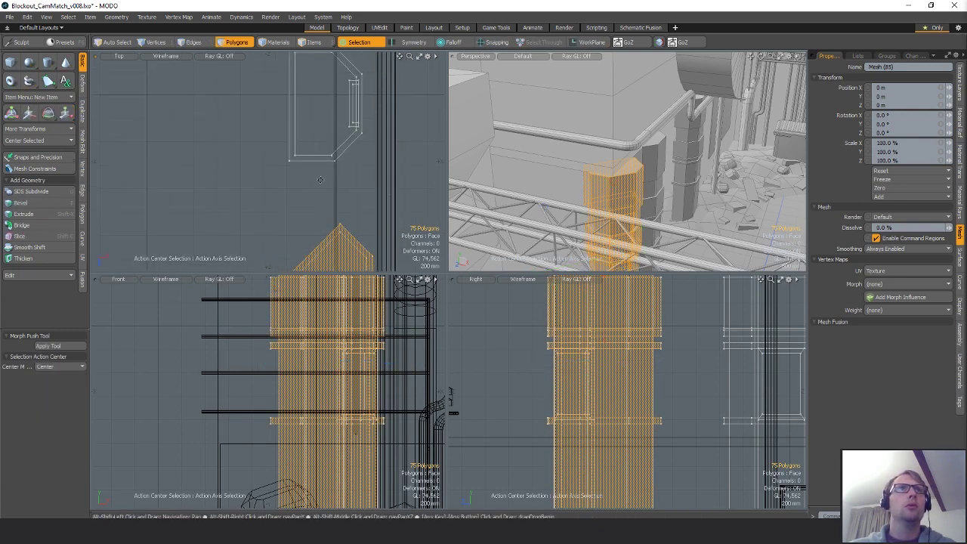
pyautogui.moveTo(397, 66)
pyautogui.mouseDown(button='right')
pyautogui.moveTo(282, 195)
pyautogui.moveTo(370, 163)
pyautogui.mouseUp(button='right')
pyautogui.keyDown('alt'); pyautogui.moveTo(370, 159); pyautogui.dragTo(356, 210); pyautogui.keyUp('alt')
pyautogui.press('r')
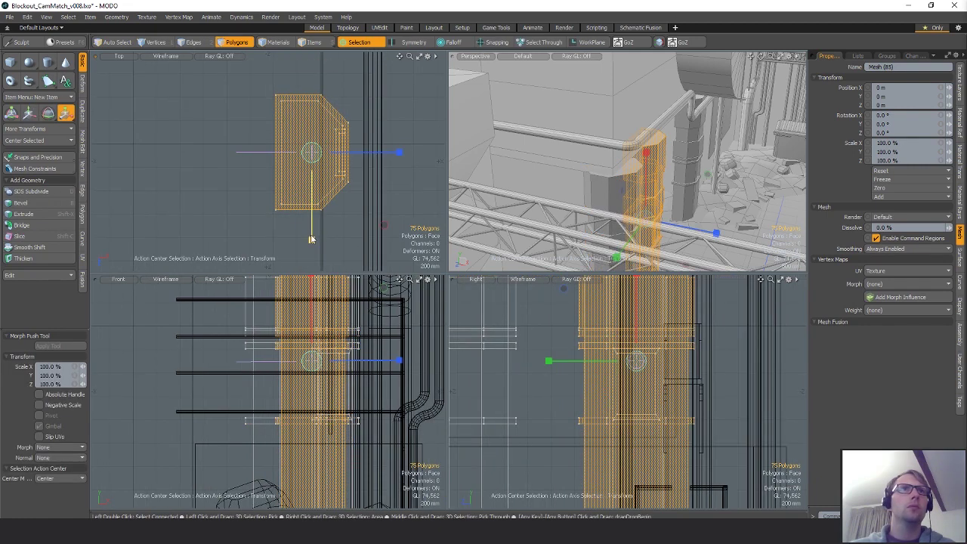
pyautogui.hotkey('ctrl', 'z')
pyautogui.hotkey('ctrl', 'z')
pyautogui.hotkey('ctrl', 'z')
pyautogui.hotkey('ctrl', 'z')
pyautogui.hotkey('ctrl', 'z')
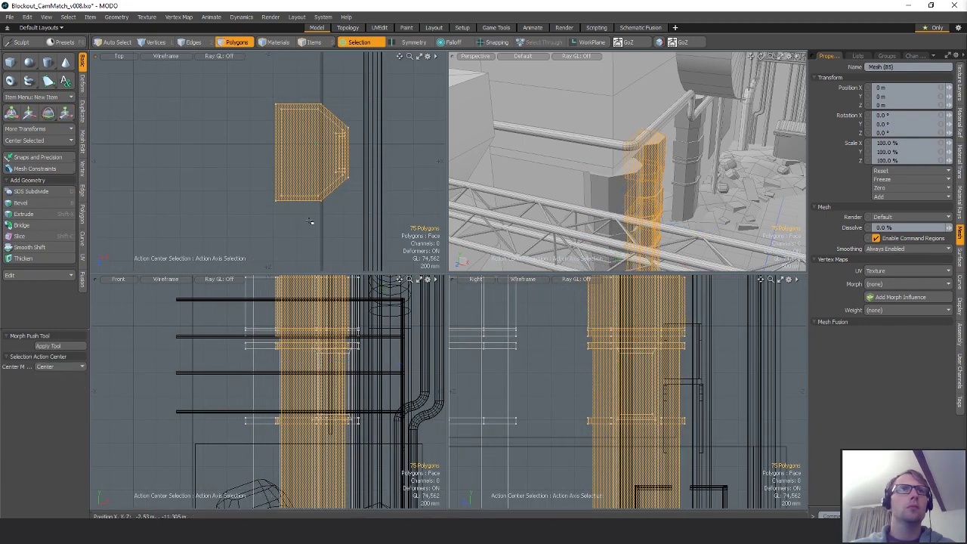
# - Scale the middle pillar's outer side vertices to 107.5% in Z, leaving out its front panel, with the default action center
pyautogui.press('1')
pyautogui.moveTo(240, 179); pyautogui.dragTo(324, 188, button='right')
pyautogui.keyDown('shift'); pyautogui.moveTo(264, 61); pyautogui.dragTo(326, 102, button='right'); pyautogui.keyUp('shift')
pyautogui.press('r')
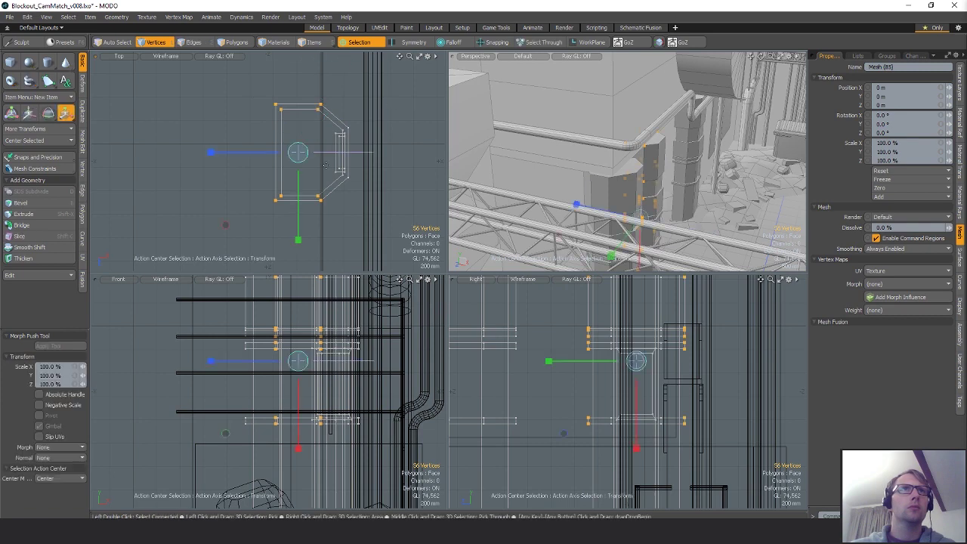
pyautogui.press('Escape')
pyautogui.press('r')
pyautogui.moveTo(300, 221); pyautogui.dragTo(298, 246)
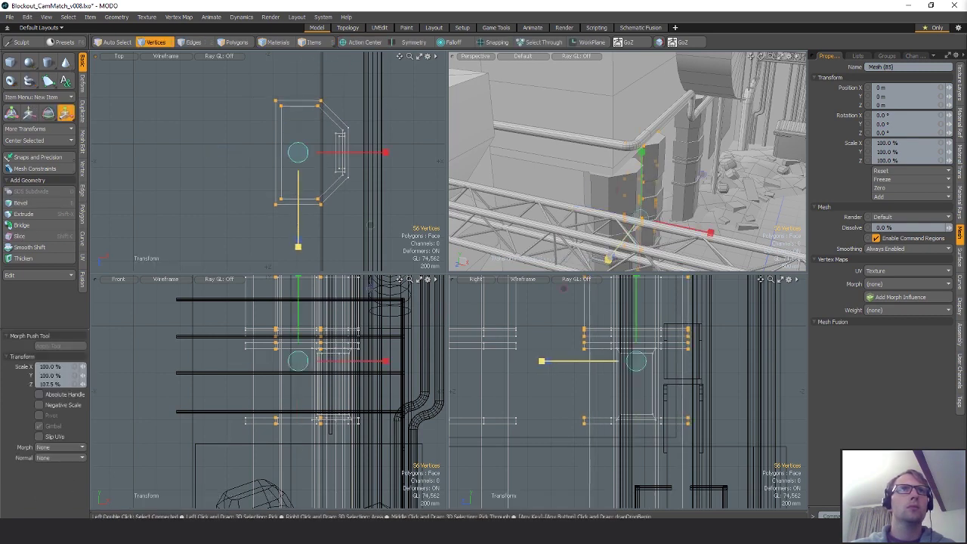
pyautogui.keyDown('alt'); pyautogui.moveTo(684, 246); pyautogui.dragTo(689, 182); pyautogui.keyUp('alt')
pyautogui.press('space')
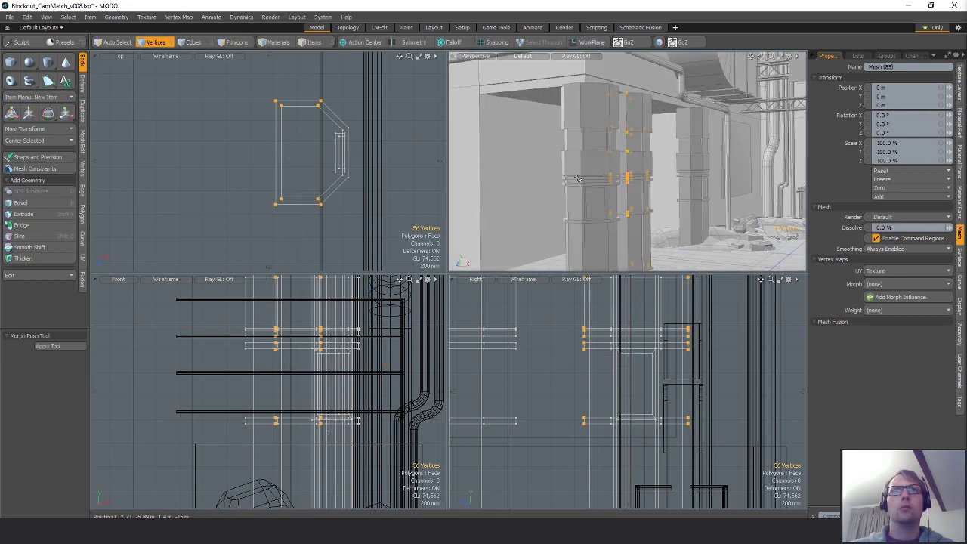
# - Delete the whole rotated pillar at the overhang's front corner
pyautogui.press('3')
pyautogui.scroll(-3, 348, 221)
pyautogui.keyDown('alt'); pyautogui.keyDown('shift'); pyautogui.moveTo(348, 220); pyautogui.dragTo(370, 152); pyautogui.keyUp('shift'); pyautogui.keyUp('alt')
pyautogui.moveTo(369, 151)
pyautogui.mouseDown(button='right')
pyautogui.moveTo(404, 255)
pyautogui.moveTo(419, 208)
pyautogui.mouseUp(button='right')
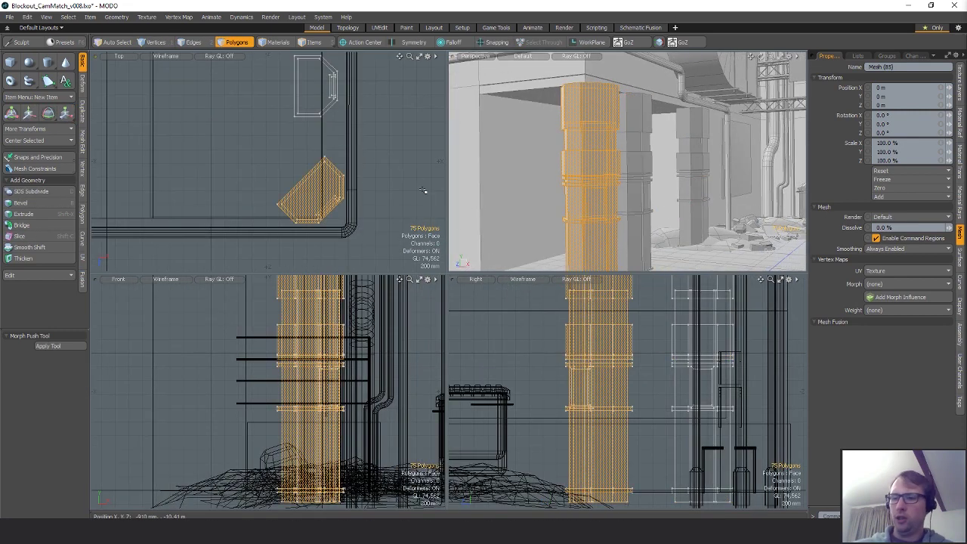
pyautogui.press('Delete')
# - Replace the back pillar with a copy of the widened pillar moved -3.52 m in Z
pyautogui.keyDown('alt'); pyautogui.keyDown('shift'); pyautogui.moveTo(349, 56); pyautogui.dragTo(383, 185); pyautogui.keyUp('shift'); pyautogui.keyUp('alt')
pyautogui.scroll(-5, 383, 183)
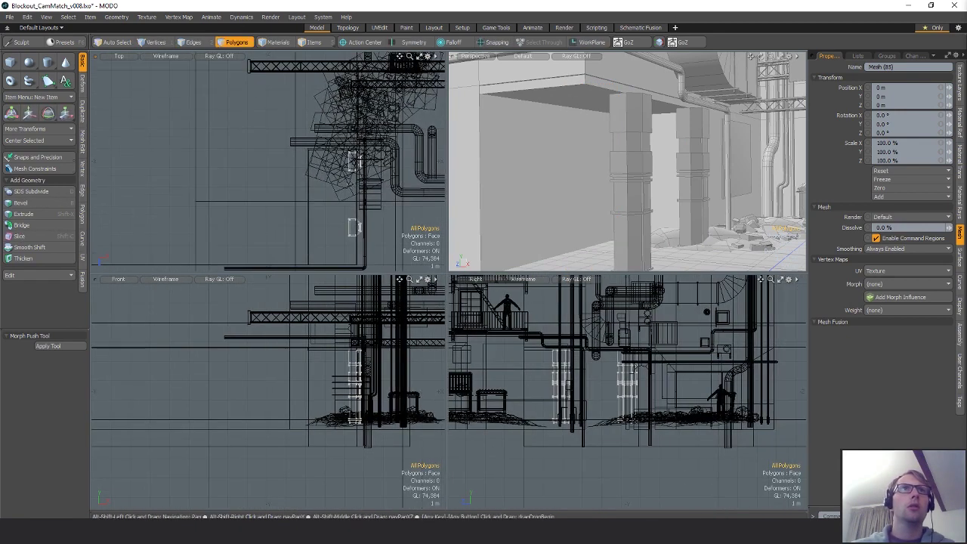
pyautogui.moveTo(370, 128)
pyautogui.mouseDown(button='right')
pyautogui.moveTo(409, 170)
pyautogui.moveTo(294, 239)
pyautogui.moveTo(373, 207)
pyautogui.mouseUp(button='right')
pyautogui.press('Delete')
pyautogui.press('w')
pyautogui.moveTo(357, 256); pyautogui.dragTo(357, 191)
pyautogui.scroll(5, 356, 190)
pyautogui.keyDown('alt'); pyautogui.keyDown('shift'); pyautogui.moveTo(394, 261); pyautogui.dragTo(337, 149); pyautogui.keyUp('shift'); pyautogui.keyUp('alt')
pyautogui.scroll(-5, 347, 228)
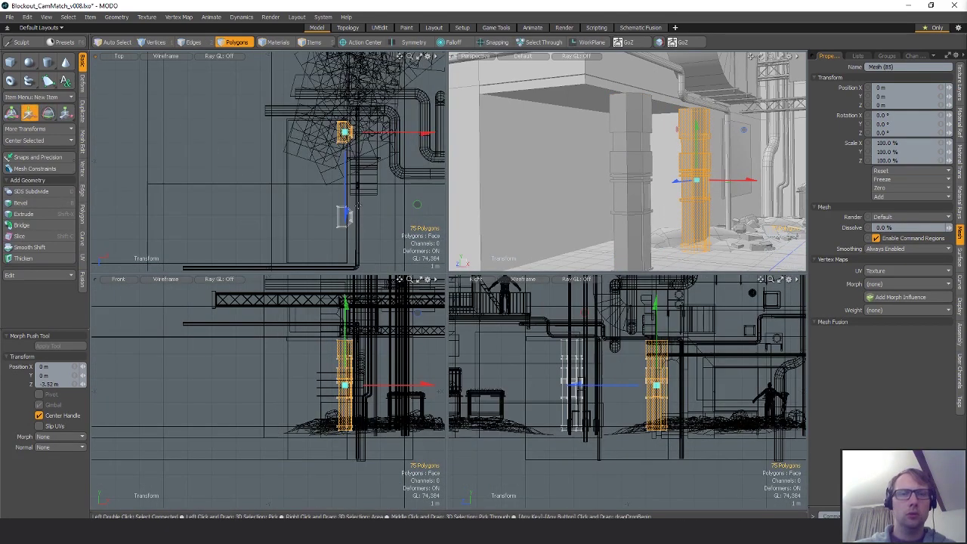
# - Duplicate the widened back pillar and move the copy 5.1 m in Z to the overhang's front corner
pyautogui.hotkey('ctrl', 'c')
pyautogui.hotkey('ctrl', 'v')
pyautogui.press('w')
pyautogui.moveTo(347, 199); pyautogui.dragTo(347, 323)
pyautogui.hotkey('shift', 'a')
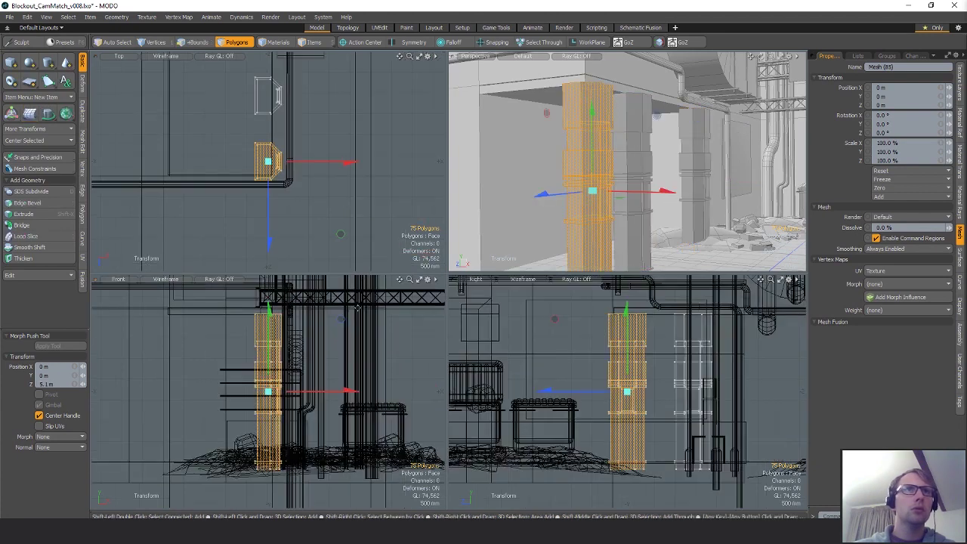
# - Rotate the new corner pillar about Y so its panelled face points diagonally out of the corner
pyautogui.keyDown('ctrl'); pyautogui.keyDown('alt'); pyautogui.moveTo(269, 135); pyautogui.dragTo(370, 150); pyautogui.keyUp('alt'); pyautogui.keyUp('ctrl')
pyautogui.press('e')
pyautogui.press('w')
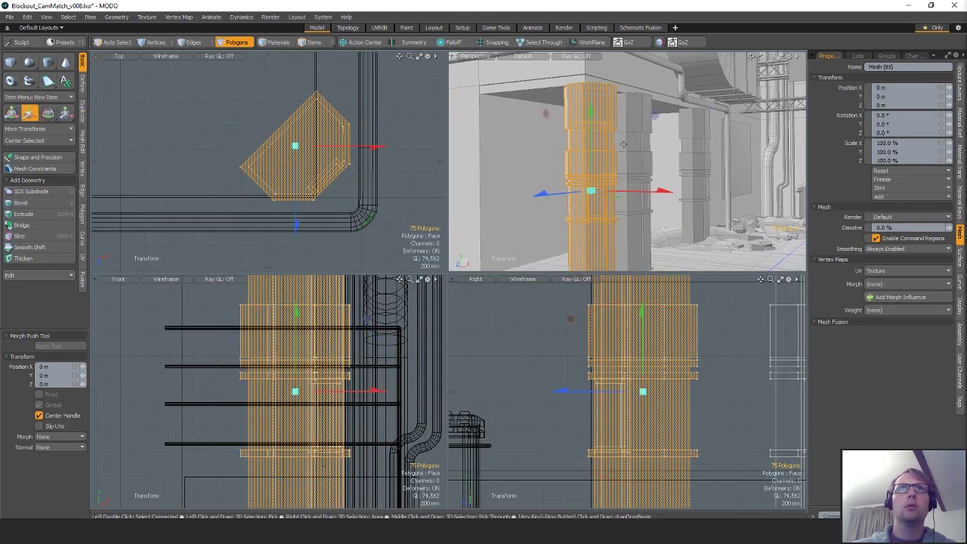
pyautogui.keyDown('alt'); pyautogui.moveTo(570, 143); pyautogui.dragTo(611, 172); pyautogui.keyUp('alt')
pyautogui.press('q')
# - Select the whole middle pillar and move it -640 mm in Z to space the three pillars more evenly
pyautogui.scroll(-5, 391, 131)
pyautogui.keyDown('alt'); pyautogui.keyDown('shift'); pyautogui.moveTo(391, 131); pyautogui.dragTo(365, 198); pyautogui.keyUp('shift'); pyautogui.keyUp('alt')
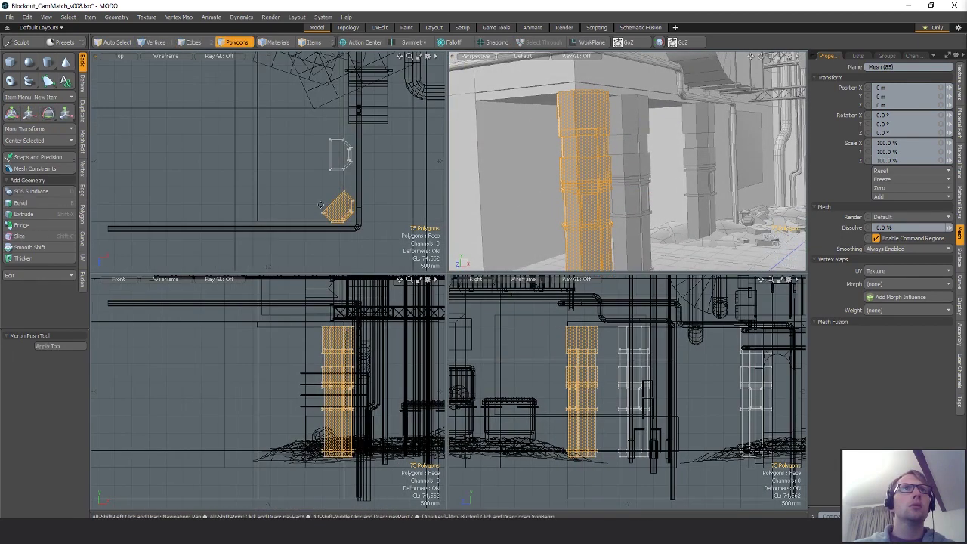
pyautogui.moveTo(363, 178); pyautogui.dragTo(397, 127, button='right')
pyautogui.press('w')
pyautogui.moveTo(342, 213); pyautogui.dragTo(342, 210)
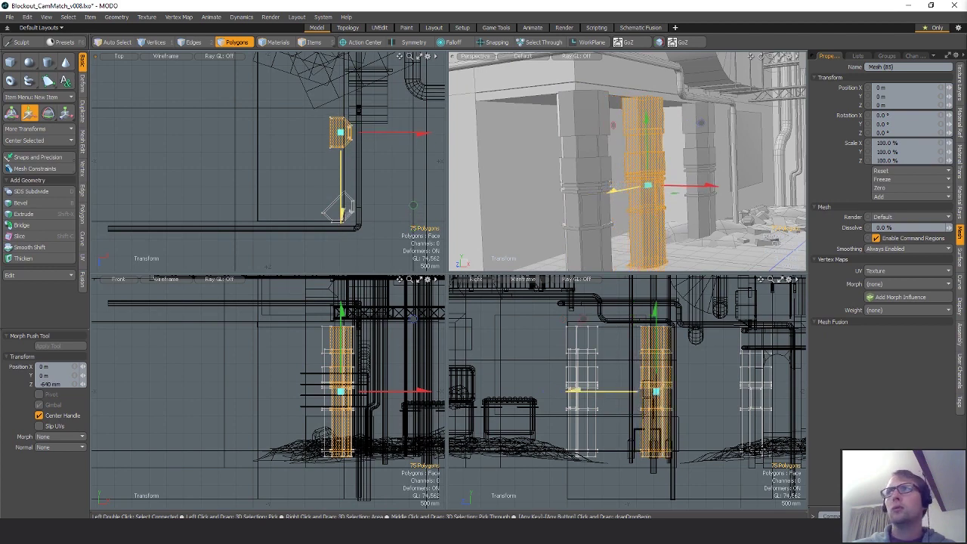
pyautogui.press('q')
pyautogui.click(378, 163)
pyautogui.keyDown('alt'); pyautogui.moveTo(377, 162); pyautogui.dragTo(356, 163); pyautogui.keyUp('alt')
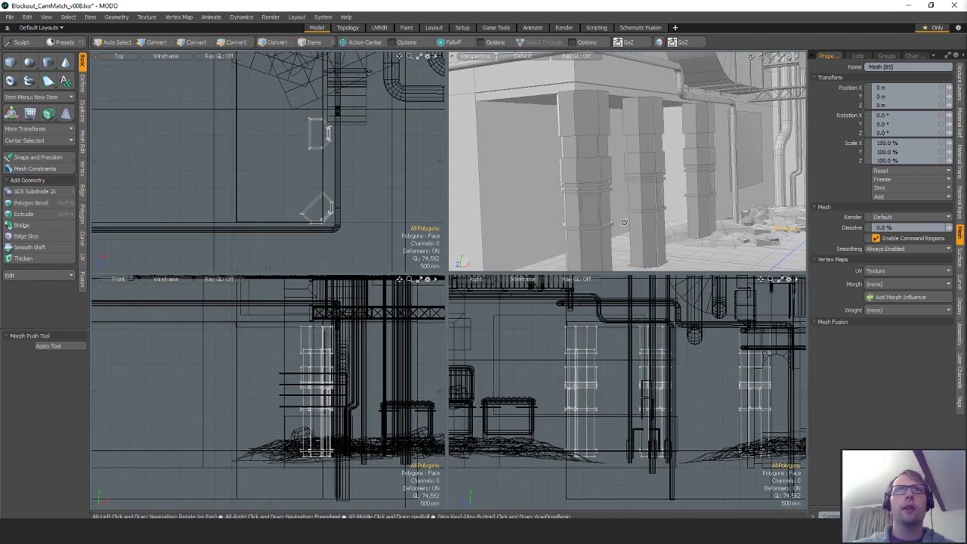
# - Copy the top block of the middle pillar into a new mesh item
pyautogui.keyDown('alt'); pyautogui.moveTo(624, 221); pyautogui.dragTo(670, 172); pyautogui.keyUp('alt')
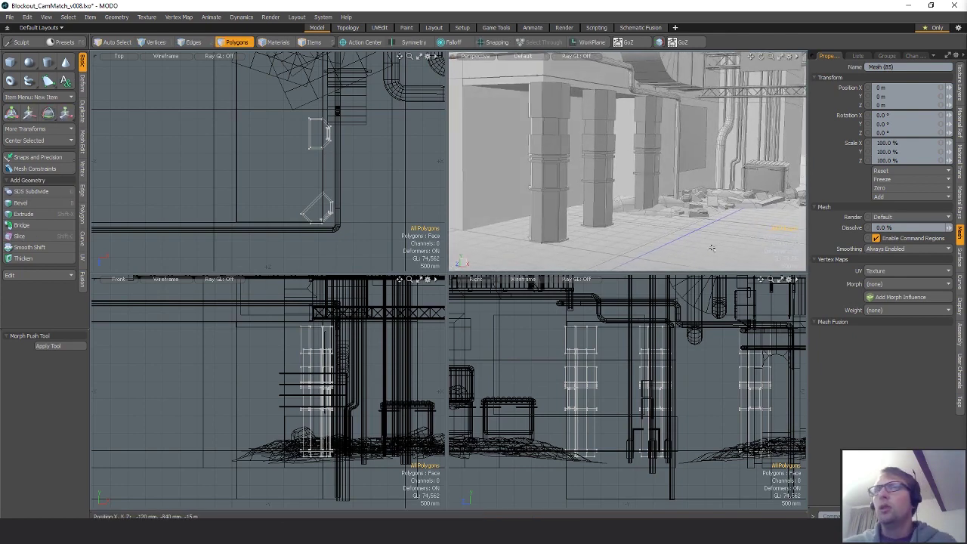
pyautogui.scroll(5, 609, 194)
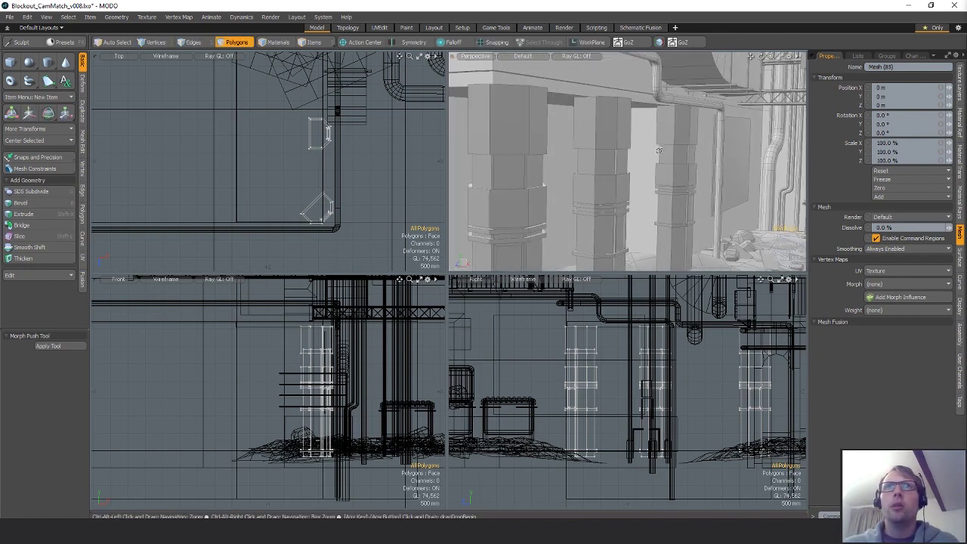
pyautogui.doubleClick(612, 126)
pyautogui.hotkey('ctrl', 'c')
pyautogui.press('n')
pyautogui.hotkey('ctrl', 'v')
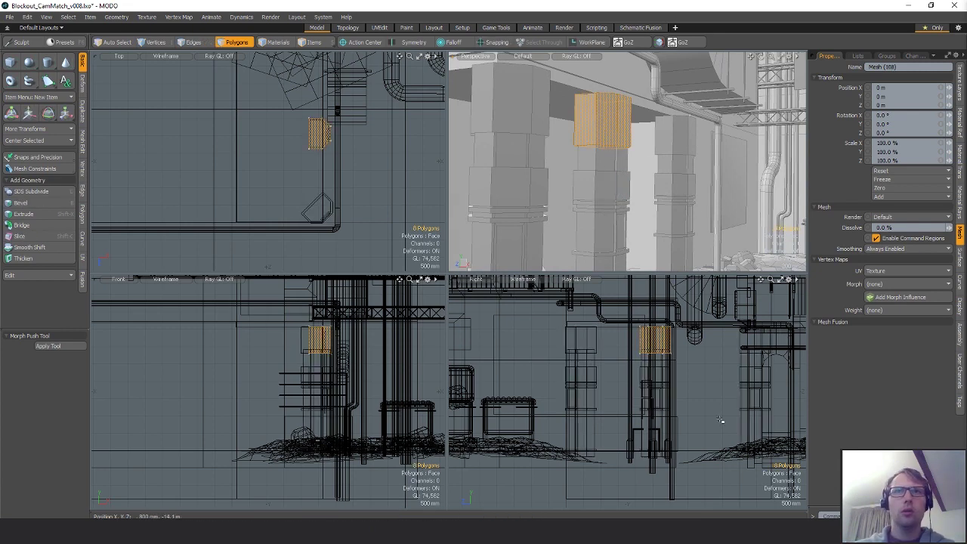
# - Rotate the copied block about X so its bevelled profile faces along Z, and move it -210 mm in Y
pyautogui.keyDown('alt'); pyautogui.moveTo(682, 363); pyautogui.dragTo(653, 387); pyautogui.keyUp('alt')
pyautogui.scroll(2, 647, 370)
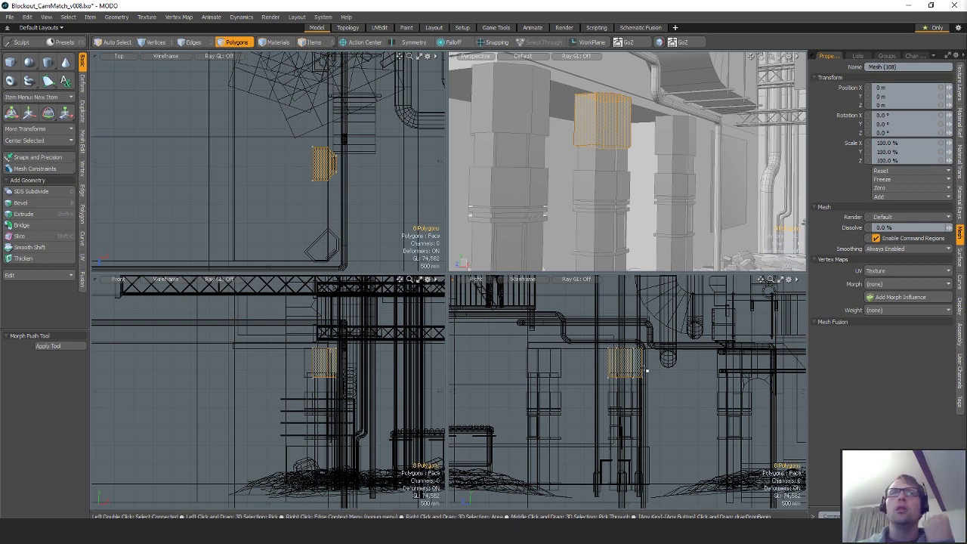
pyautogui.keyDown('alt'); pyautogui.moveTo(634, 361); pyautogui.dragTo(627, 381); pyautogui.keyUp('alt')
pyautogui.press('e')
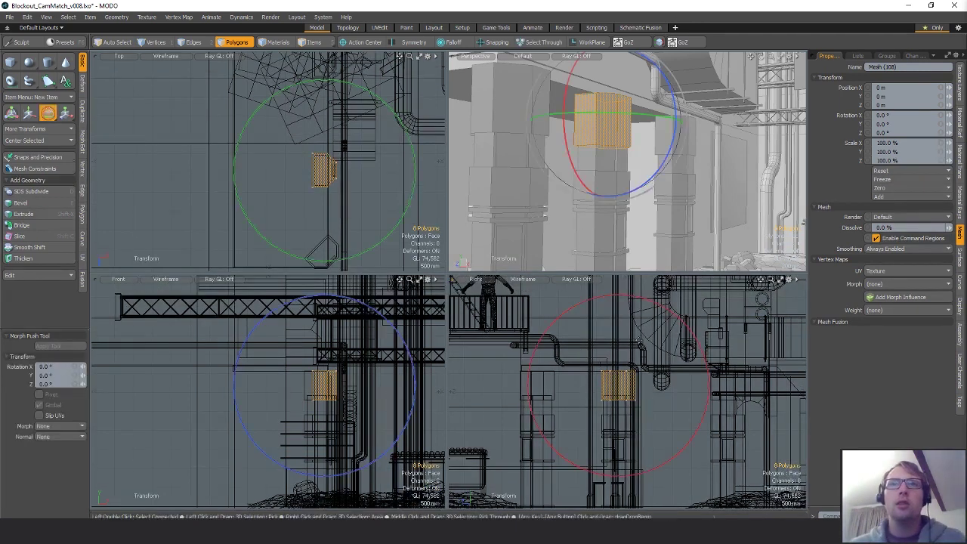
pyautogui.moveTo(654, 304); pyautogui.dragTo(647, 386)
pyautogui.press('w')
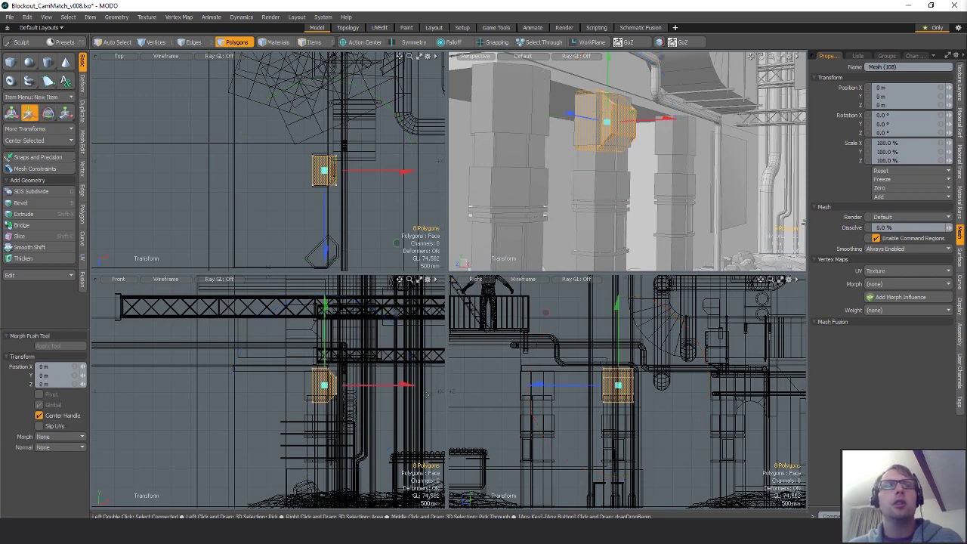
pyautogui.moveTo(608, 85); pyautogui.dragTo(608, 99)
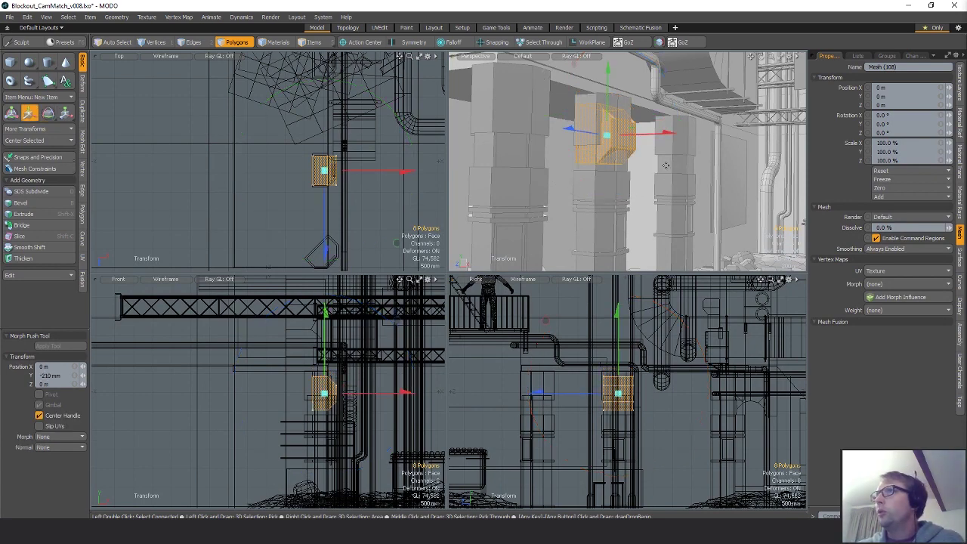
# - Scale the copied block to 48.5% in X and Y and move it along Z to just behind the middle pillar
pyautogui.press('r')
pyautogui.scroll(3, 304, 400)
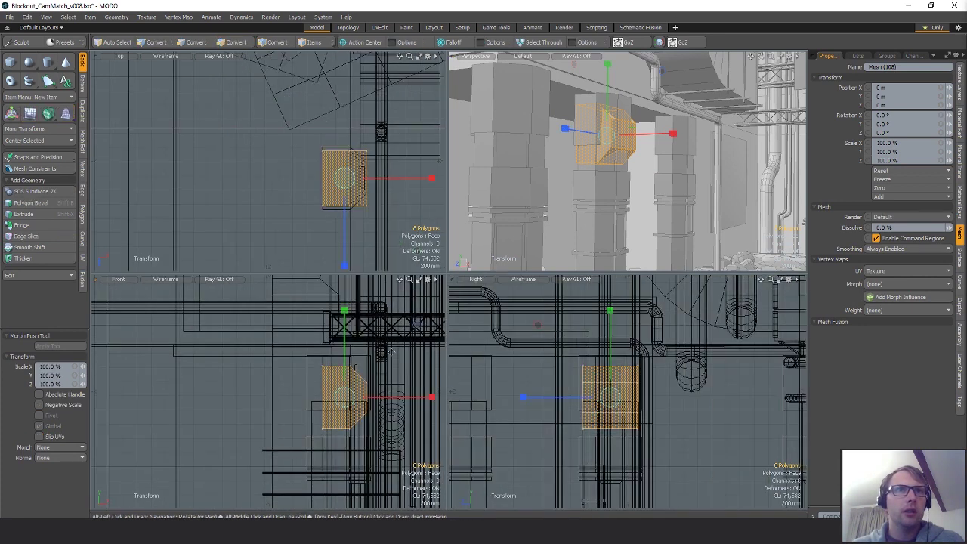
pyautogui.keyDown('alt'); pyautogui.moveTo(303, 400); pyautogui.dragTo(267, 414); pyautogui.keyUp('alt')
pyautogui.moveTo(380, 331); pyautogui.dragTo(325, 332)
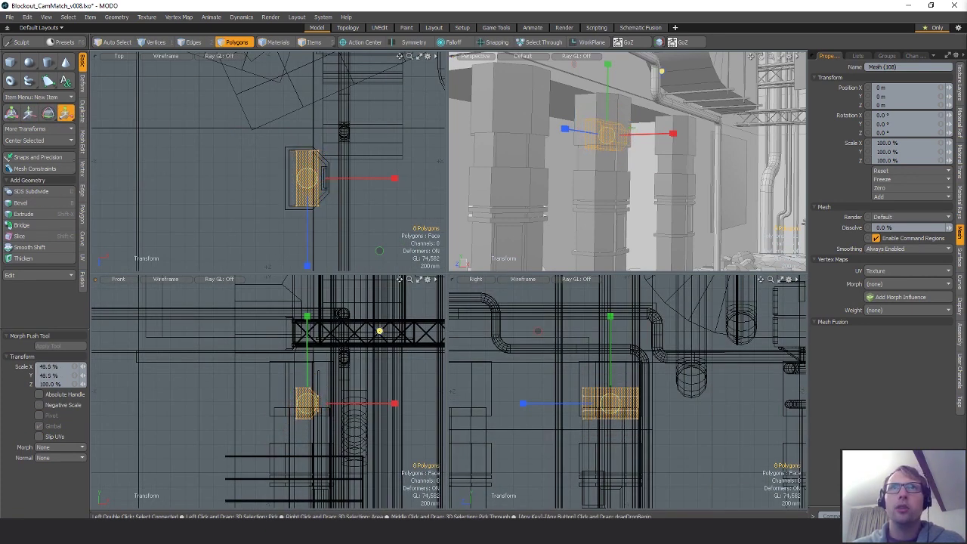
pyautogui.press('w')
pyautogui.keyDown('alt'); pyautogui.moveTo(337, 221); pyautogui.dragTo(299, 259); pyautogui.keyUp('alt')
pyautogui.press('q')
# - Extend the block into a beam reaching the back pillar by moving its far end vertices -1.34 m in Z
pyautogui.press('1')
pyautogui.moveTo(273, 183); pyautogui.dragTo(332, 189, button='right')
pyautogui.scroll(-3, 353, 174)
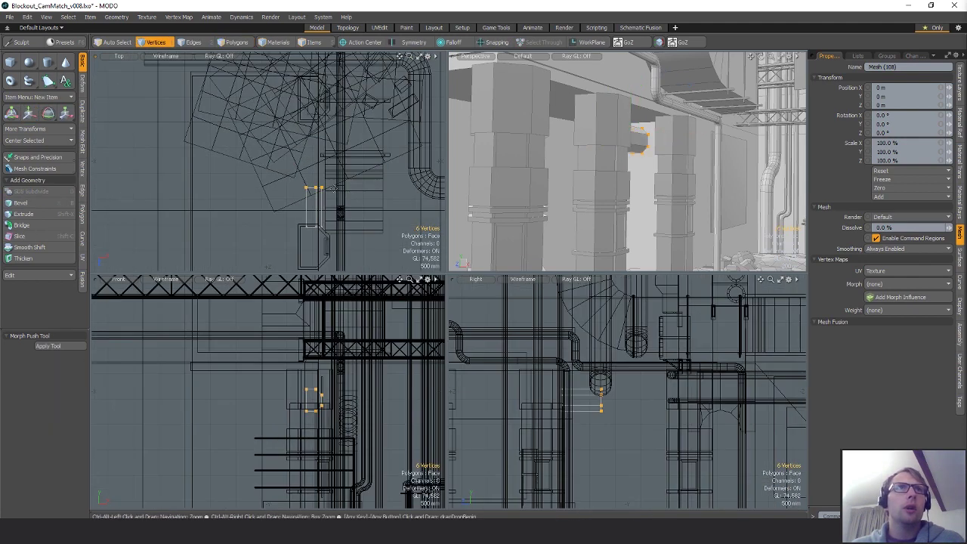
pyautogui.press('w')
pyautogui.moveTo(315, 233); pyautogui.dragTo(315, 134)
pyautogui.moveTo(648, 400); pyautogui.dragTo(618, 400)
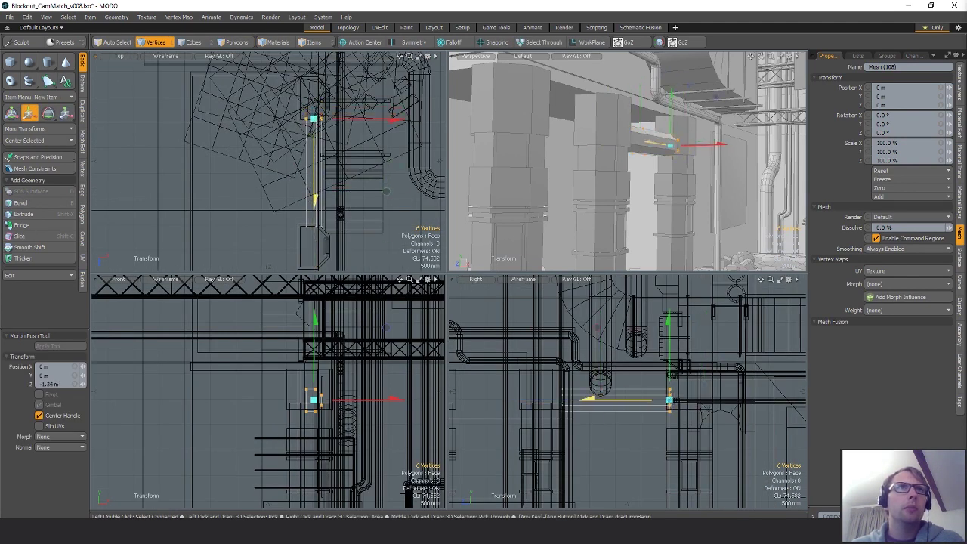
pyautogui.press('q')
pyautogui.click(429, 157)
pyautogui.moveTo(702, 164)
pyautogui.keyDown('alt'); pyautogui.mouseDown()
pyautogui.moveTo(691, 141)
pyautogui.moveTo(698, 156)
pyautogui.mouseUp(); pyautogui.keyUp('alt')
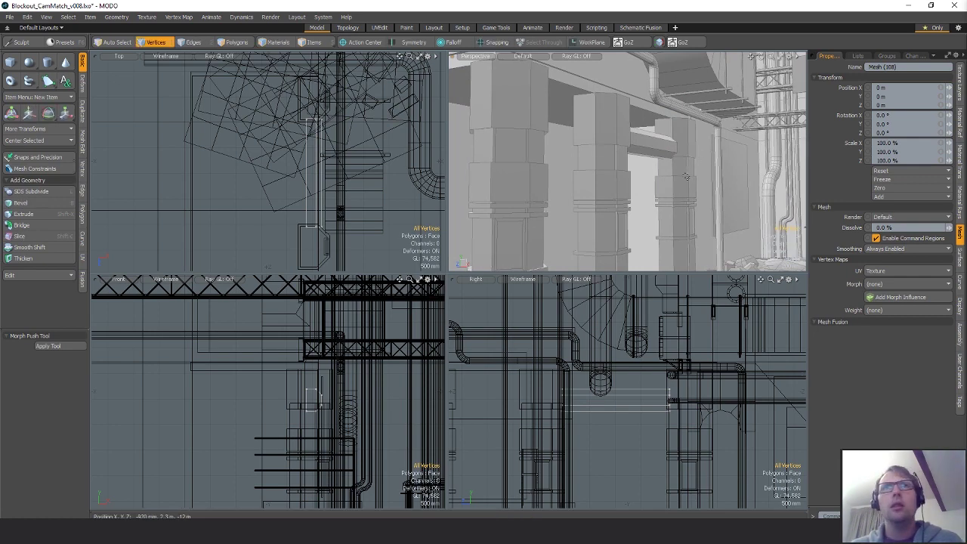
# - Raise the beam about 110 mm in Y and widen it by moving its four back-side vertices in -X
pyautogui.click(647, 142)
pyautogui.press('w')
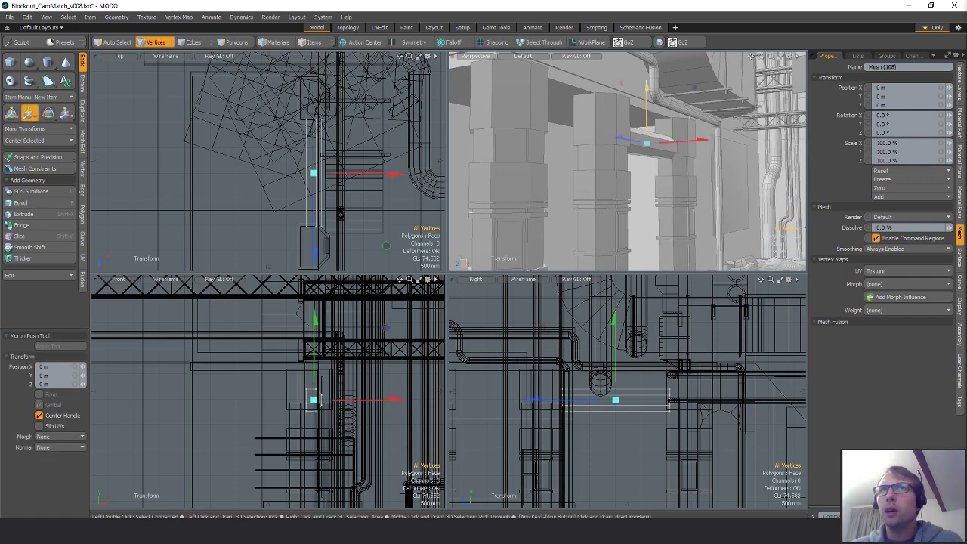
pyautogui.moveTo(647, 89); pyautogui.dragTo(646, 82)
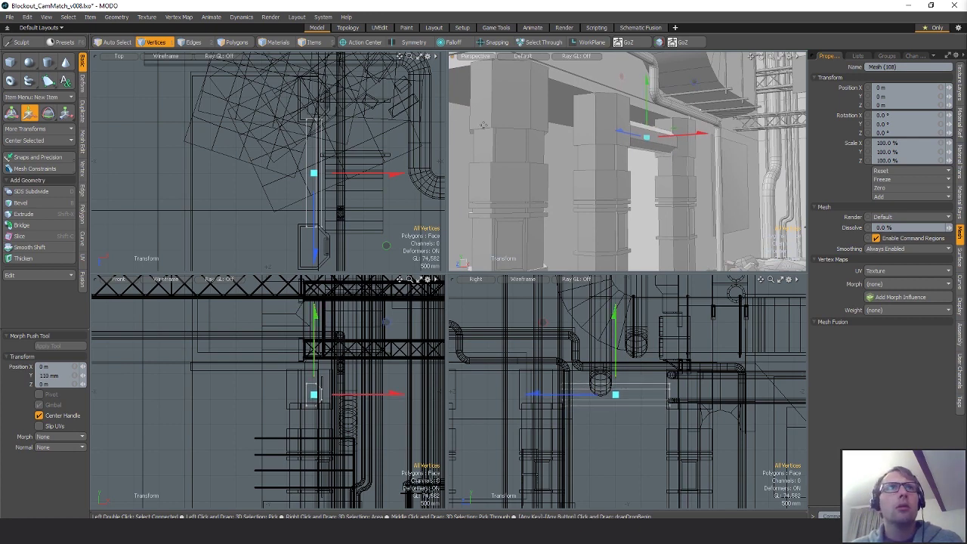
pyautogui.press('q')
pyautogui.click(306, 120)
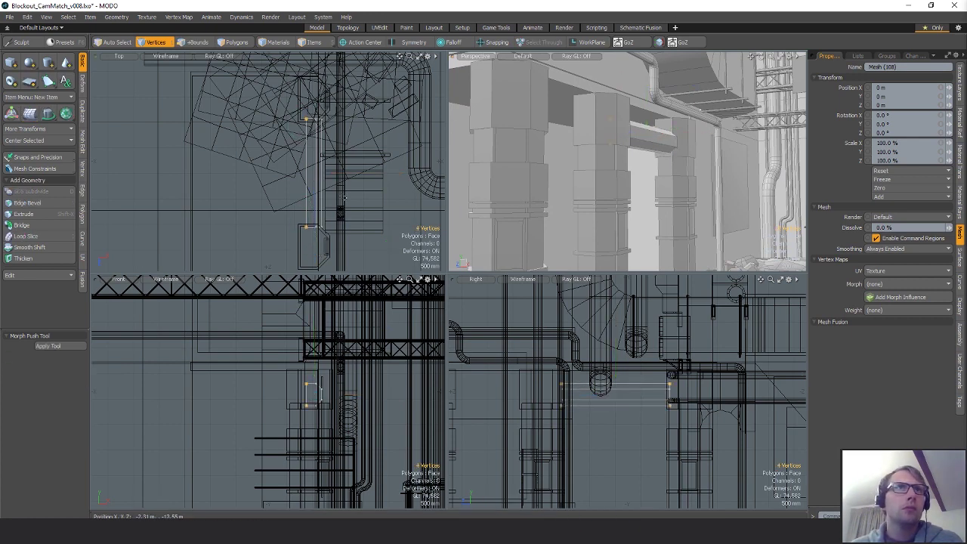
pyautogui.press('w')
pyautogui.moveTo(352, 178); pyautogui.dragTo(343, 177)
pyautogui.press('q')
# - Make the beam taller by moving its six upper vertices slightly up in Y
pyautogui.click(599, 135)
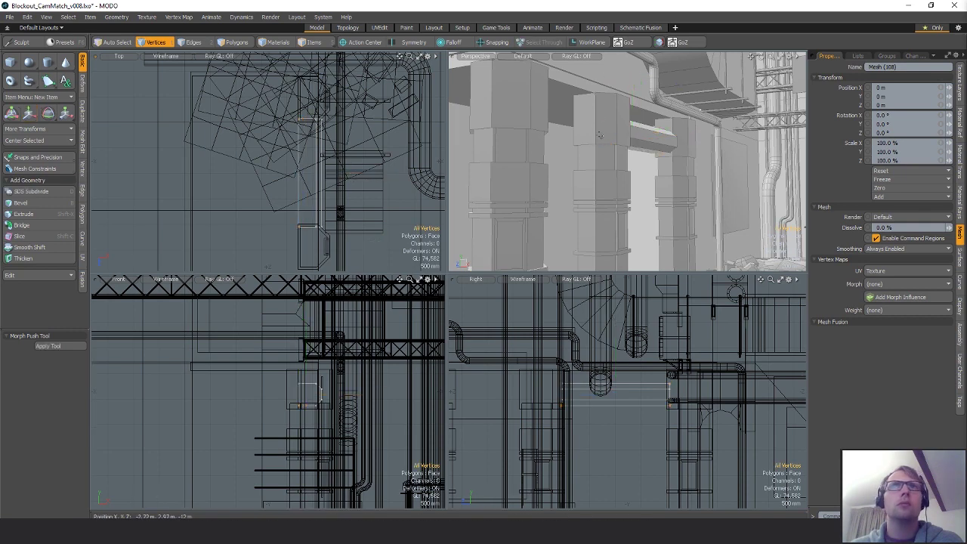
pyautogui.keyDown('alt'); pyautogui.moveTo(599, 135); pyautogui.dragTo(629, 129); pyautogui.keyUp('alt')
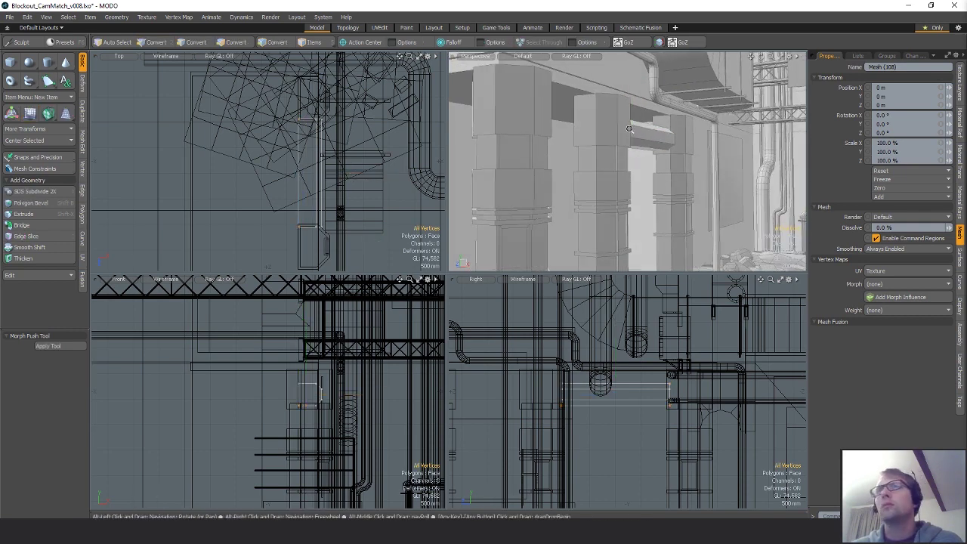
pyautogui.scroll(1, 629, 129)
pyautogui.scroll(2, 322, 385)
pyautogui.moveTo(242, 384)
pyautogui.mouseDown(button='right')
pyautogui.moveTo(328, 397)
pyautogui.moveTo(310, 382)
pyautogui.mouseUp(button='right')
pyautogui.press('w')
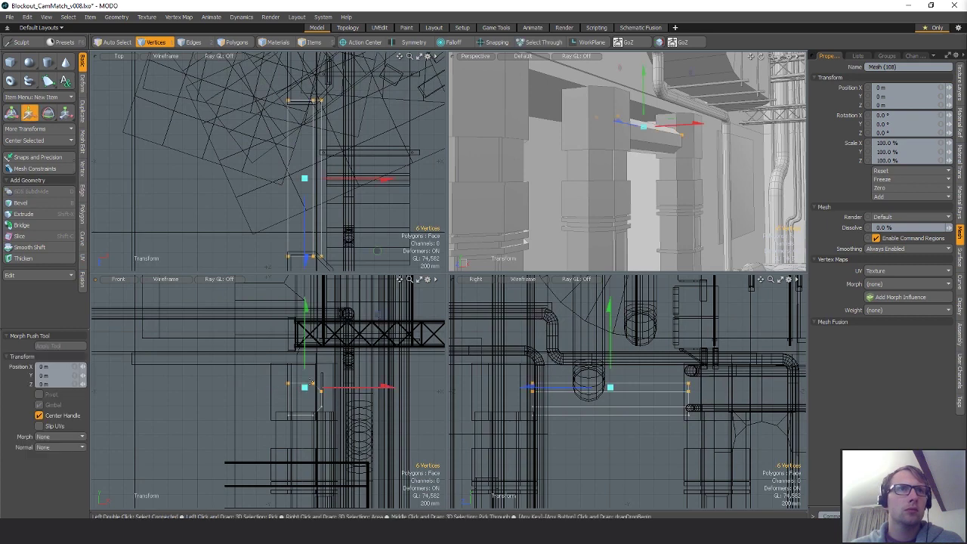
pyautogui.moveTo(306, 368); pyautogui.dragTo(306, 363)
pyautogui.press('q')
# - Extrude the beam's top polygon 280 mm in Y toward the overhang
pyautogui.keyDown('alt'); pyautogui.moveTo(724, 208); pyautogui.dragTo(766, 217); pyautogui.keyUp('alt')
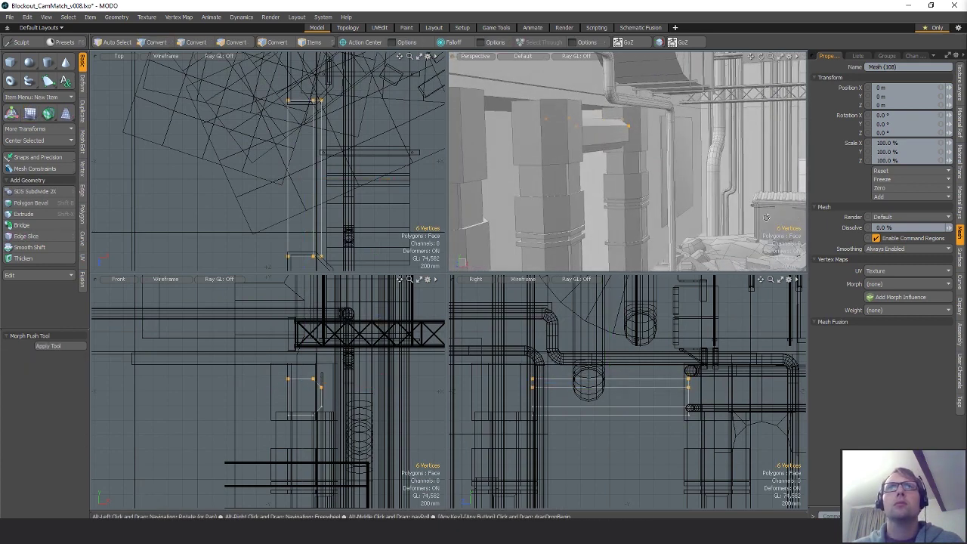
pyautogui.keyDown('alt'); pyautogui.moveTo(772, 179); pyautogui.dragTo(744, 189); pyautogui.keyUp('alt')
pyautogui.press('space')
pyautogui.press('space')
pyautogui.keyDown('alt'); pyautogui.moveTo(703, 152); pyautogui.dragTo(665, 163); pyautogui.keyUp('alt')
pyautogui.click(593, 98)
pyautogui.keyDown('alt'); pyautogui.moveTo(613, 135); pyautogui.dragTo(602, 78); pyautogui.keyUp('alt')
pyautogui.hotkey('ctrl', '1')
pyautogui.click(618, 64)
pyautogui.click(613, 82)
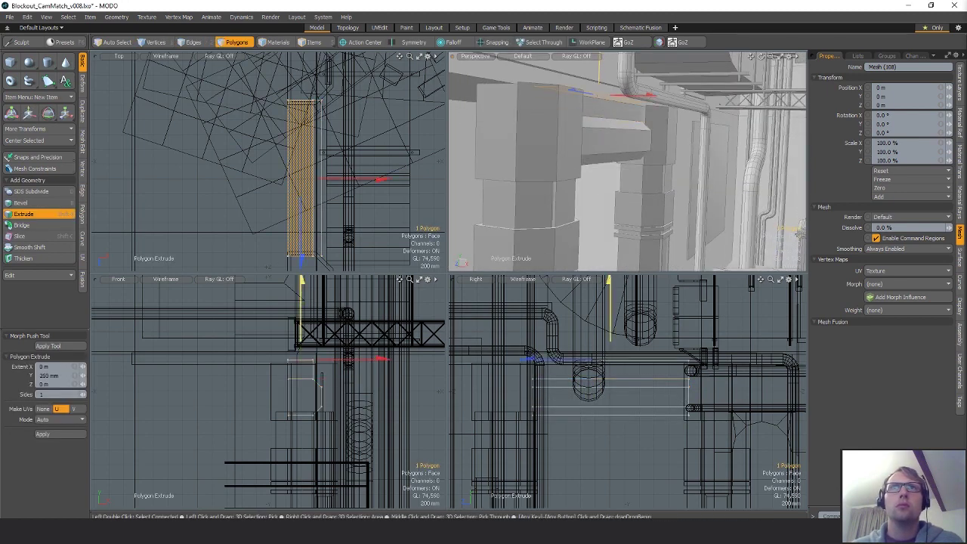
pyautogui.press('q')
pyautogui.click(657, 161)
# - Inspect the extended beam's faces and its fit between the middle and back pillars from several angles
pyautogui.keyDown('alt'); pyautogui.moveTo(657, 161); pyautogui.dragTo(603, 135); pyautogui.keyUp('alt')
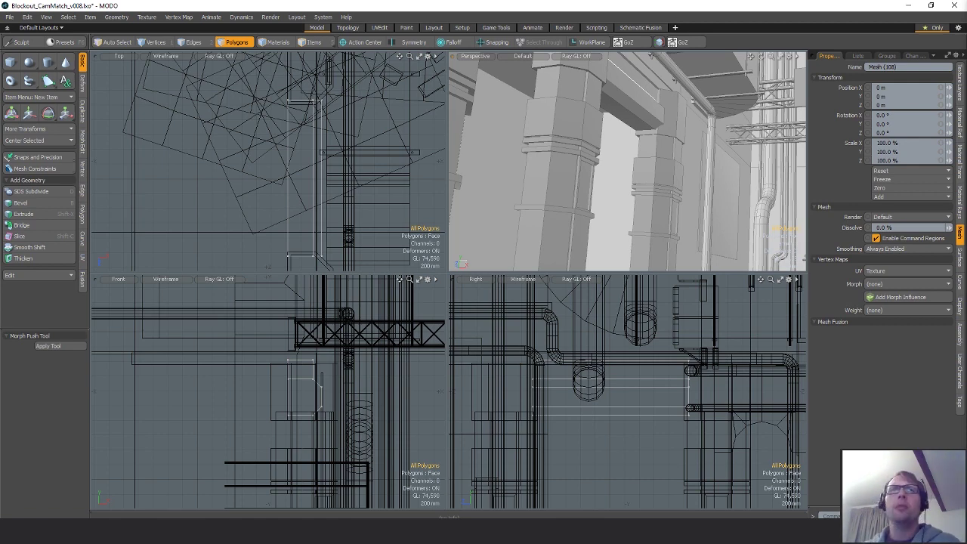
pyautogui.keyDown('alt'); pyautogui.moveTo(671, 178); pyautogui.dragTo(734, 177); pyautogui.keyUp('alt')
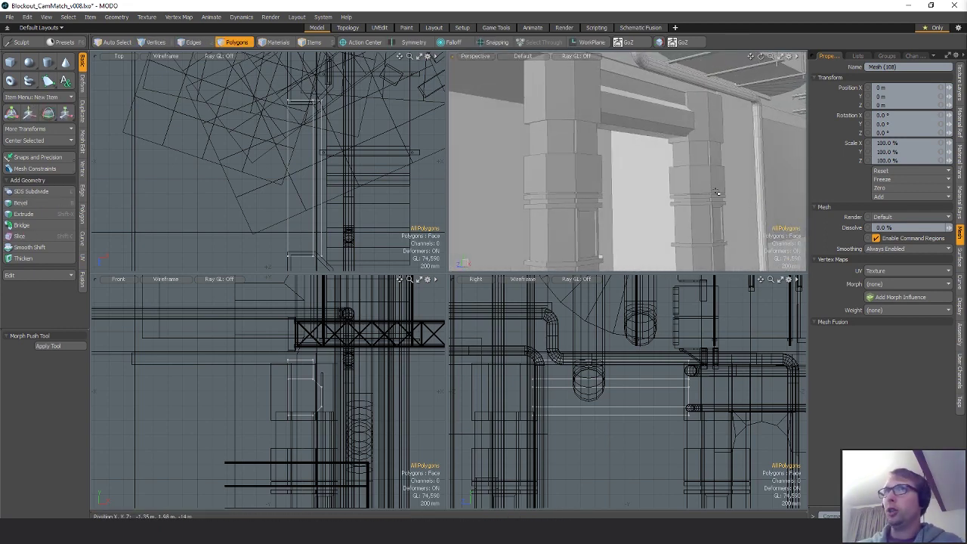
pyautogui.keyDown('alt'); pyautogui.moveTo(665, 170); pyautogui.dragTo(676, 157); pyautogui.keyUp('alt')
pyautogui.doubleClick(609, 104)
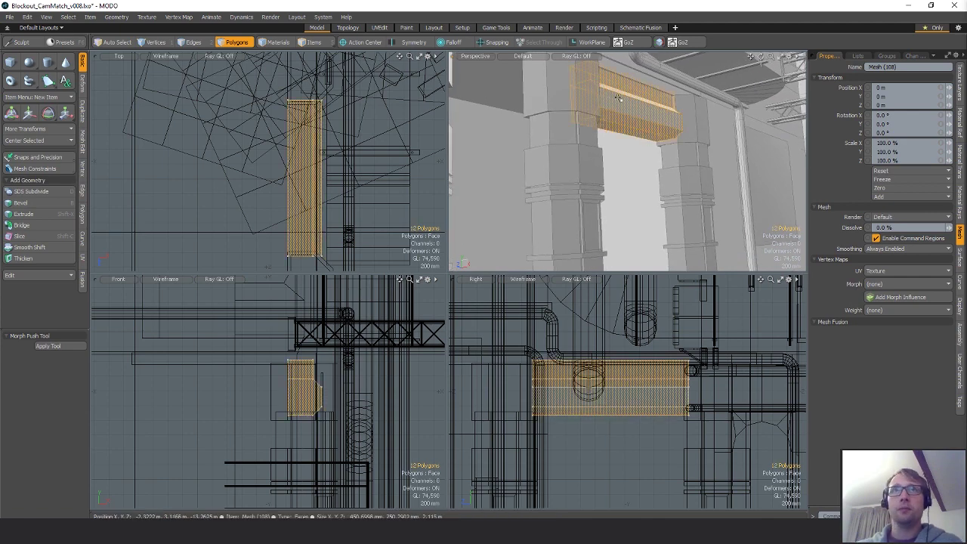
pyautogui.keyDown('alt'); pyautogui.moveTo(609, 103); pyautogui.dragTo(677, 119); pyautogui.keyUp('alt')
pyautogui.press('w')
pyautogui.press('q')
pyautogui.click(720, 191)
pyautogui.keyDown('alt'); pyautogui.moveTo(720, 191); pyautogui.dragTo(671, 176); pyautogui.keyUp('alt')
pyautogui.click(641, 89)
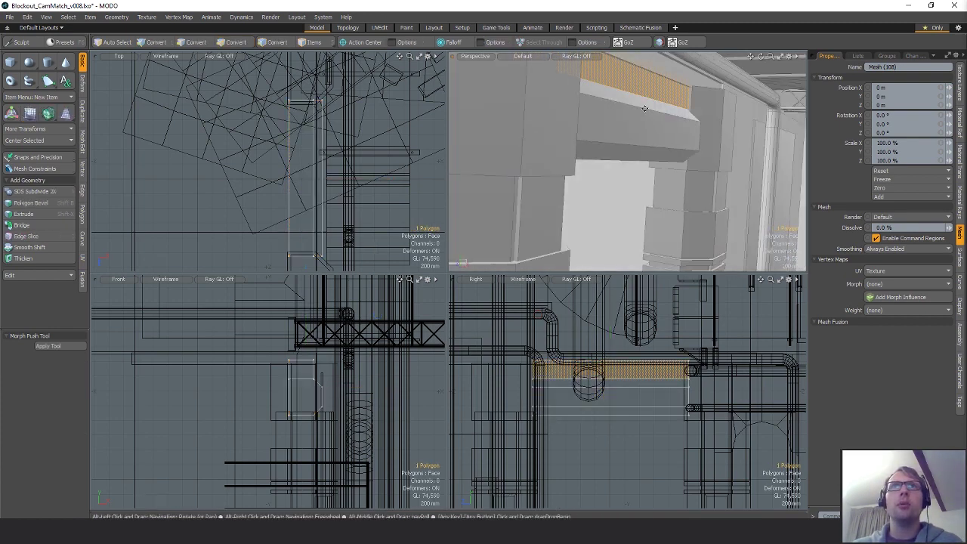
pyautogui.keyDown('alt'); pyautogui.moveTo(642, 90); pyautogui.dragTo(678, 101); pyautogui.keyUp('alt')
pyautogui.press(']')
pyautogui.press('w')
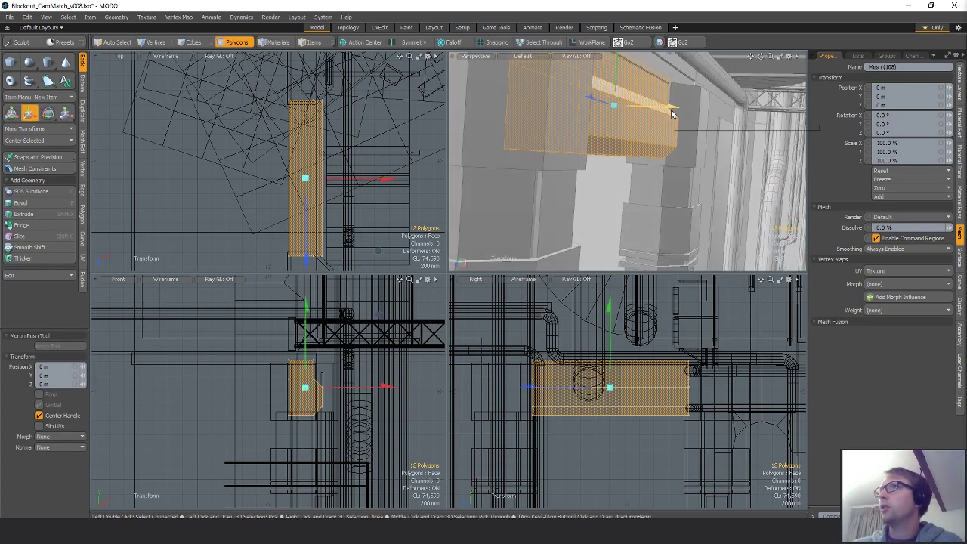
pyautogui.press('q')
pyautogui.click(680, 153)
pyautogui.click(645, 125)
pyautogui.press('w')
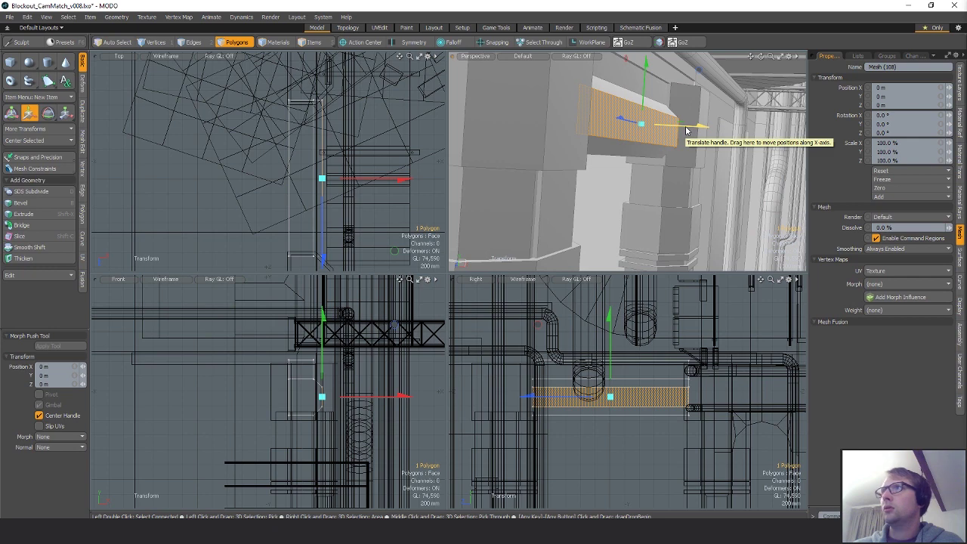
pyautogui.press('q')
pyautogui.click(704, 160)
# - Copy the thin rectangular panel beyond the back pillar into a new mesh item
pyautogui.keyDown('alt'); pyautogui.moveTo(704, 161); pyautogui.dragTo(704, 136); pyautogui.keyUp('alt')
pyautogui.scroll(-3, 633, 139)
pyautogui.press('1')
pyautogui.press('5')
pyautogui.click(695, 132)
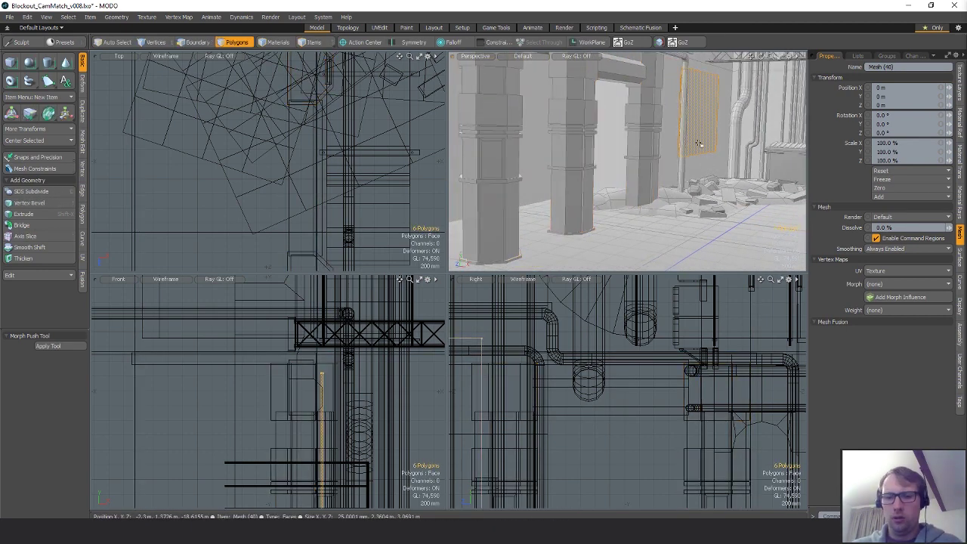
pyautogui.press('n')
pyautogui.hotkey('ctrl', 'v')
# - Move the copied panel -200 mm in X and 4.85 m in Z to between the pillars, and raise it to the beam's underside
pyautogui.scroll(-5, 361, 208)
pyautogui.keyDown('alt'); pyautogui.keyDown('shift'); pyautogui.moveTo(361, 207); pyautogui.dragTo(345, 166); pyautogui.keyUp('shift'); pyautogui.keyUp('alt')
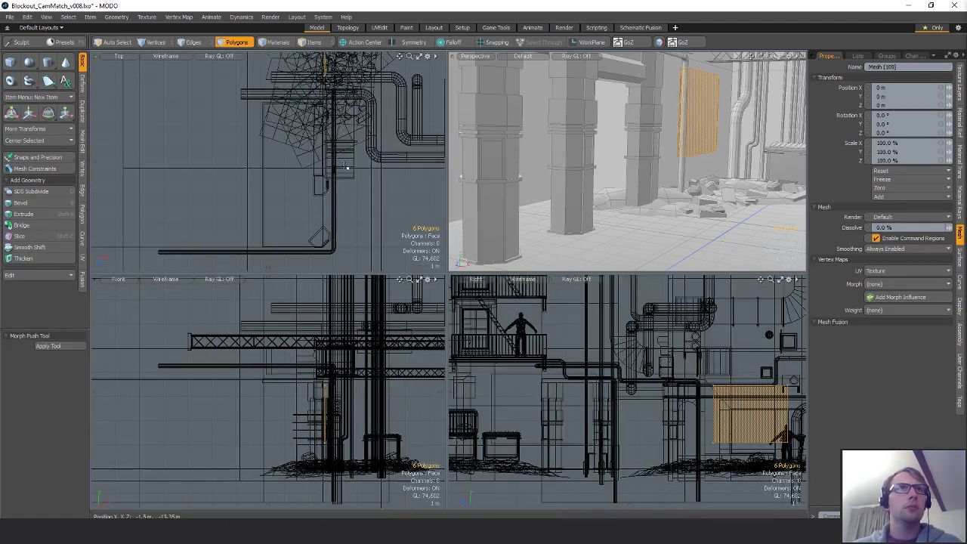
pyautogui.press('w')
pyautogui.moveTo(347, 88); pyautogui.dragTo(343, 205)
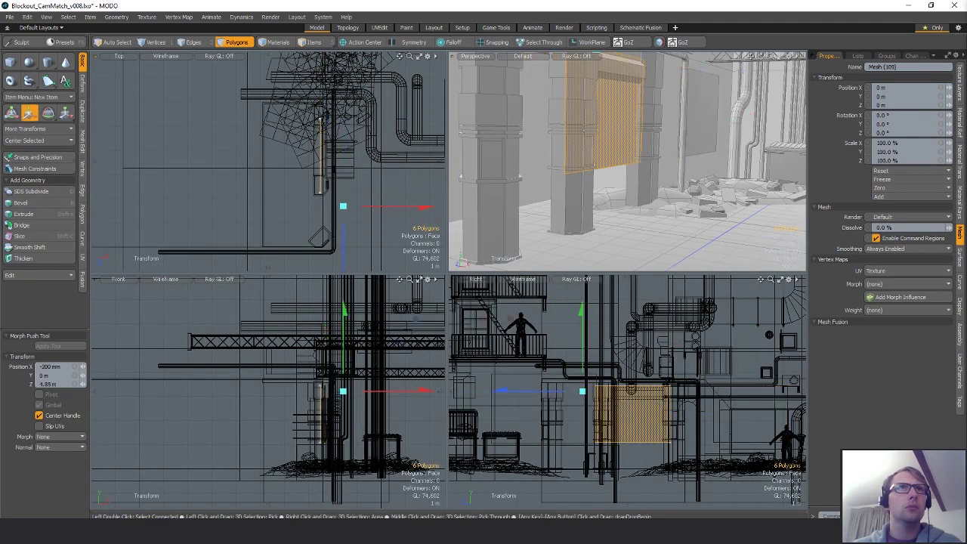
pyautogui.scroll(5, 321, 378)
pyautogui.keyDown('alt'); pyautogui.keyDown('shift'); pyautogui.moveTo(321, 379); pyautogui.dragTo(315, 260); pyautogui.keyUp('shift'); pyautogui.keyUp('alt')
pyautogui.keyDown('alt'); pyautogui.keyDown('shift'); pyautogui.moveTo(332, 299); pyautogui.dragTo(334, 399); pyautogui.keyUp('shift'); pyautogui.keyUp('alt')
pyautogui.scroll(-4, 340, 398)
pyautogui.press('q')
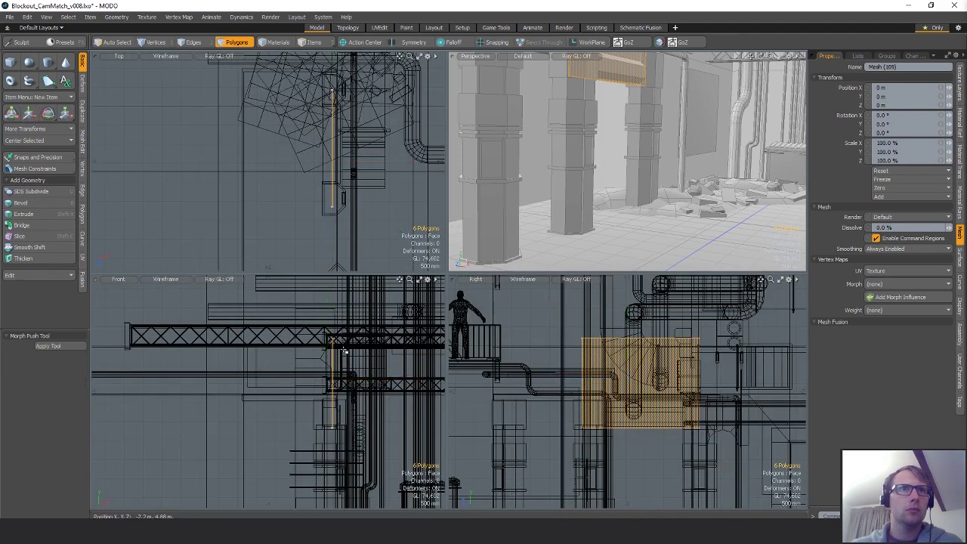
# - Lower the panel's top polygon -2.26 m in Y to leave a thin strip, and delete that polygon
pyautogui.moveTo(346, 352); pyautogui.dragTo(315, 303, button='right')
pyautogui.press('w')
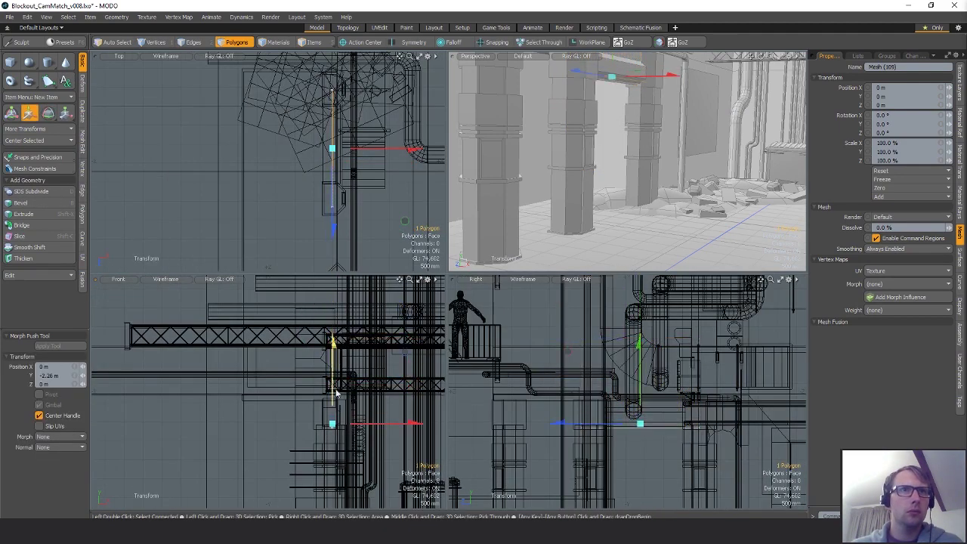
pyautogui.hotkey('shift', 'a')
pyautogui.press('Delete')
pyautogui.scroll(-8, 355, 378)
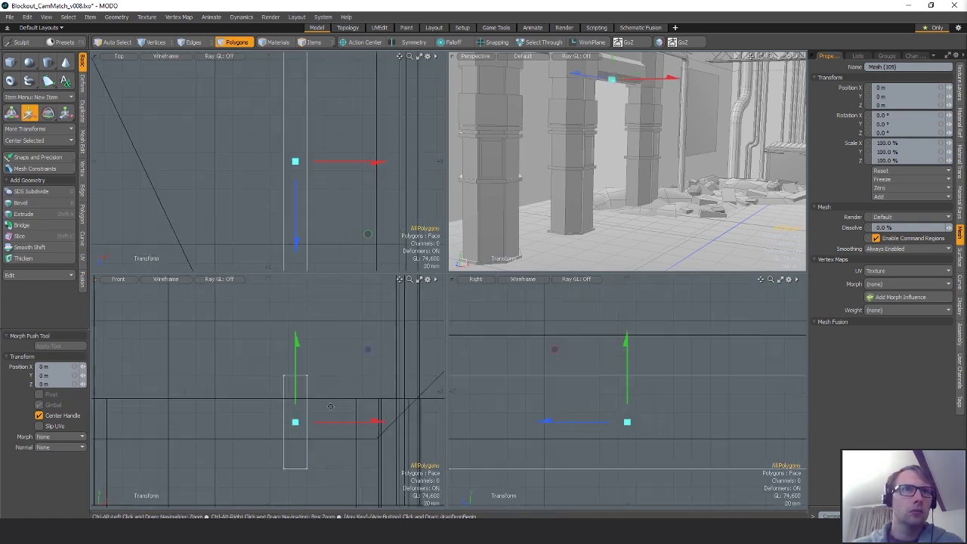
# - Select the strip's eight vertices and move them up and in +X to seat the strip partly inside the beam's underside
pyautogui.keyDown('alt'); pyautogui.keyDown('shift'); pyautogui.moveTo(332, 370); pyautogui.dragTo(319, 322); pyautogui.keyUp('shift'); pyautogui.keyUp('alt')
pyautogui.press('q')
pyautogui.moveTo(300, 304)
pyautogui.mouseDown(button='right')
pyautogui.moveTo(194, 414)
pyautogui.moveTo(378, 423)
pyautogui.mouseUp(button='right')
pyautogui.hotkey('shift', 'a')
pyautogui.moveTo(657, 179)
pyautogui.keyDown('alt'); pyautogui.mouseDown()
pyautogui.moveTo(635, 155)
pyautogui.moveTo(671, 179)
pyautogui.mouseUp(); pyautogui.keyUp('alt')
pyautogui.scroll(6, 652, 183)
pyautogui.hotkey('alt', '1')
pyautogui.press('w')
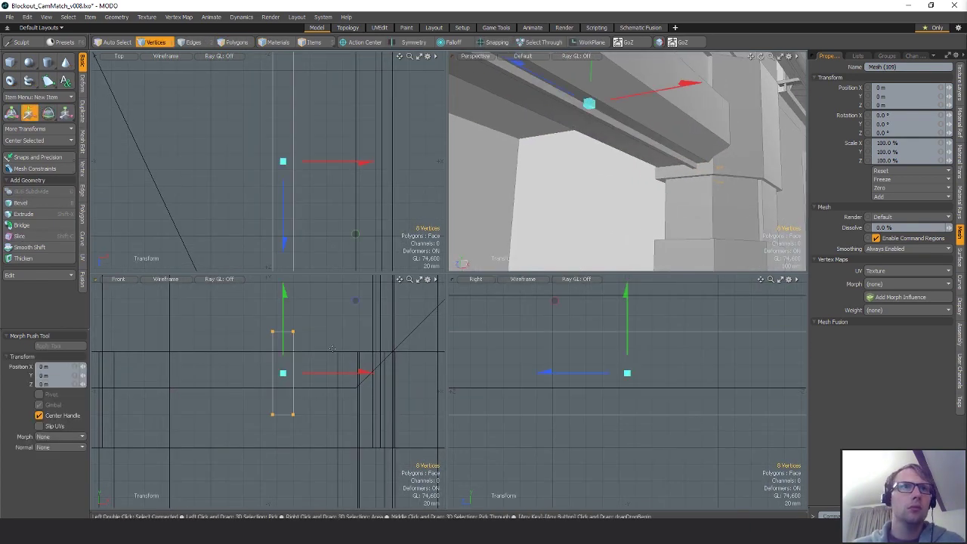
pyautogui.moveTo(337, 340)
pyautogui.mouseDown()
pyautogui.moveTo(390, 327)
pyautogui.moveTo(338, 344)
pyautogui.mouseUp()
# - Duplicate the strip's five polygons and move the copy -74 mm in X
pyautogui.press('3')
pyautogui.moveTo(342, 309); pyautogui.dragTo(390, 458, button='right')
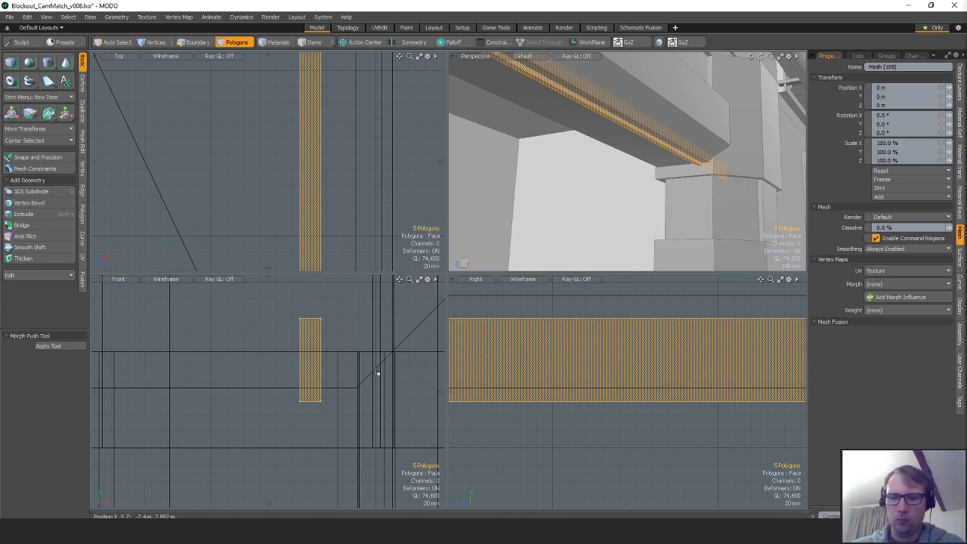
pyautogui.press('w')
pyautogui.moveTo(334, 355); pyautogui.dragTo(286, 355)
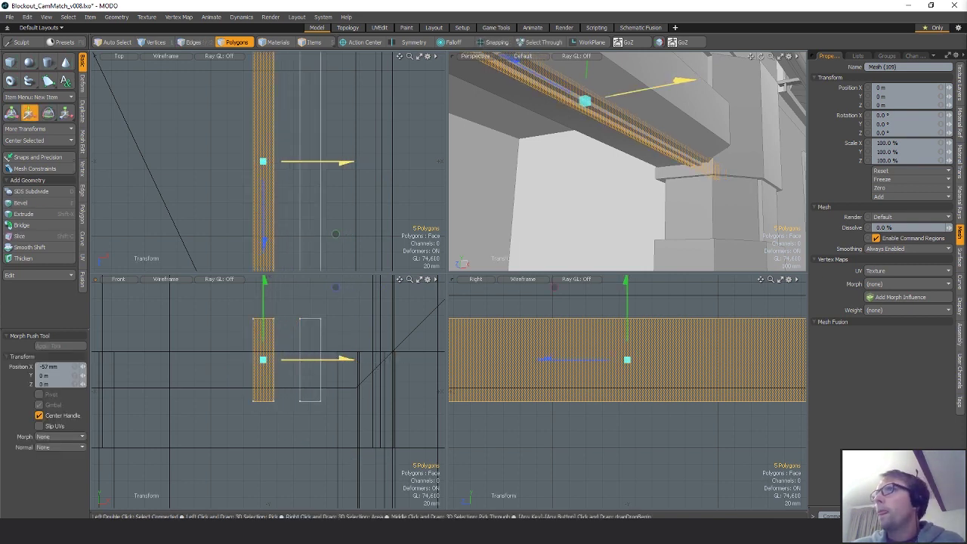
pyautogui.moveTo(284, 355); pyautogui.dragTo(273, 355)
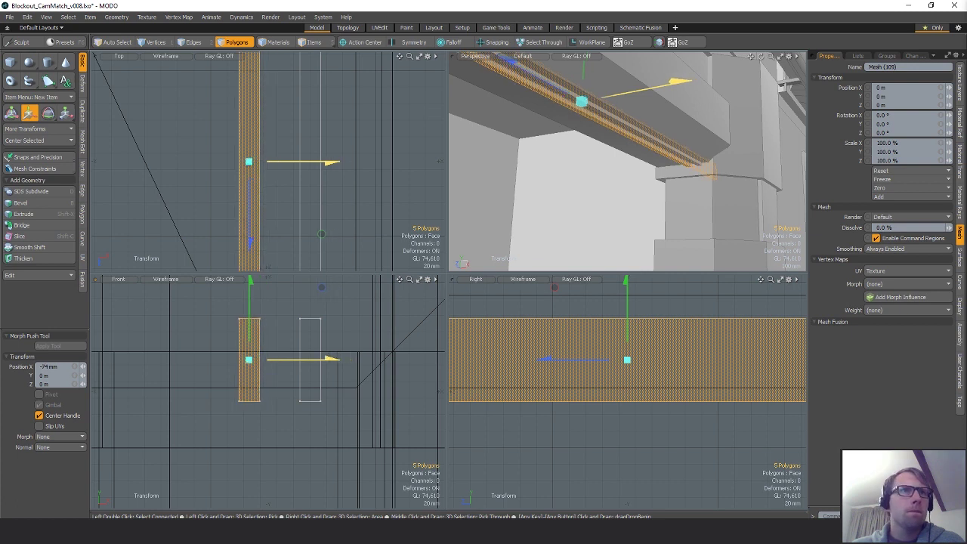
# - Duplicate both strips and move the copies -151 mm in X to make four strips under the beam
pyautogui.press('space')
pyautogui.moveTo(378, 330)
pyautogui.mouseDown(button='right')
pyautogui.moveTo(190, 315)
pyautogui.moveTo(362, 420)
pyautogui.mouseUp(button='right')
pyautogui.keyDown('alt'); pyautogui.keyDown('shift'); pyautogui.moveTo(358, 407); pyautogui.dragTo(394, 410); pyautogui.keyUp('shift'); pyautogui.keyUp('alt')
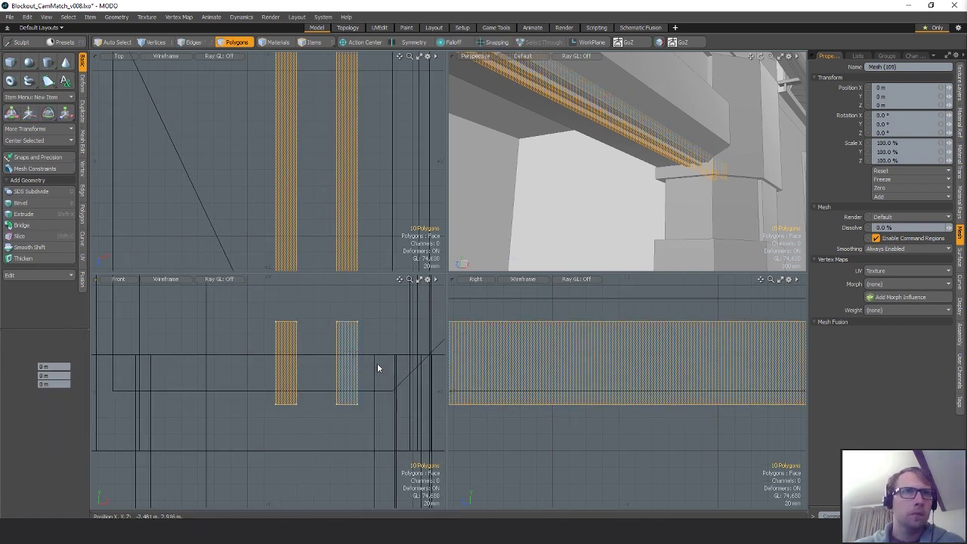
pyautogui.press('w')
pyautogui.moveTo(377, 363); pyautogui.dragTo(253, 362)
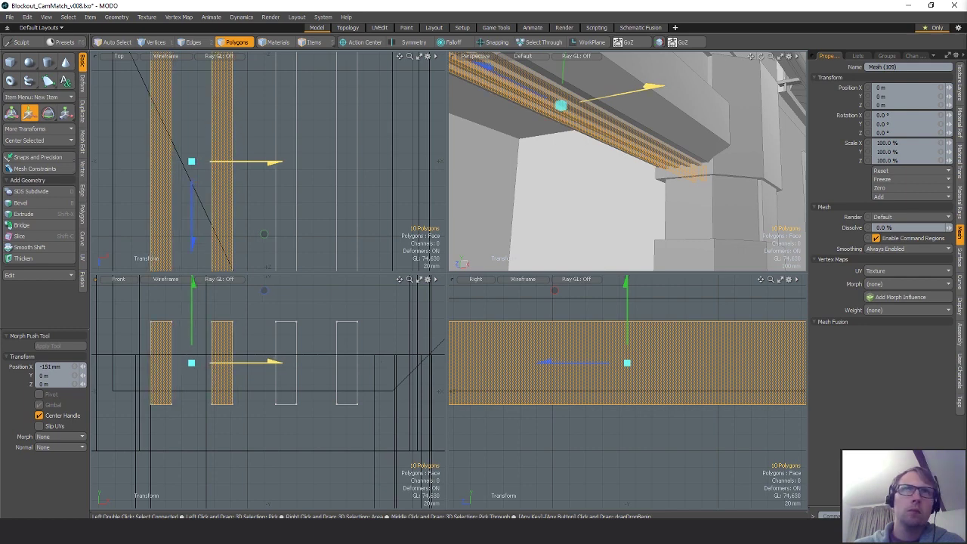
pyautogui.press('space')
pyautogui.press('Escape')
# - Nudge all four strips -1 mm in X and 3 mm in Y beneath the beam
pyautogui.keyDown('alt'); pyautogui.moveTo(664, 134); pyautogui.dragTo(643, 141); pyautogui.keyUp('alt')
pyautogui.scroll(-1, 308, 407)
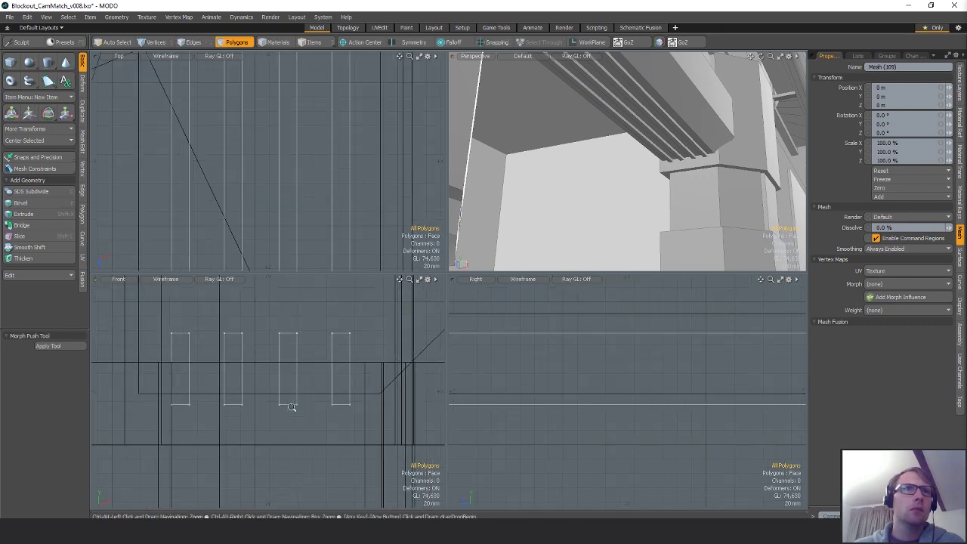
pyautogui.press('w')
pyautogui.moveTo(358, 353); pyautogui.dragTo(356, 350)
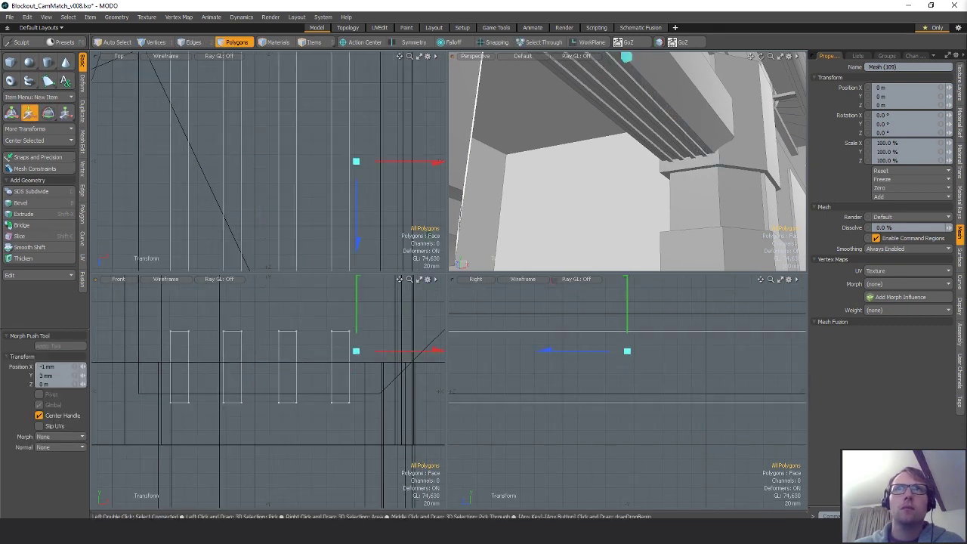
pyautogui.press('space')
# - Shorten the four strips by moving their front end vertices -380 mm in Z and pulling their back end vertices inward to the back pillar
pyautogui.scroll(-4, 690, 189)
pyautogui.keyDown('alt'); pyautogui.moveTo(690, 190); pyautogui.dragTo(469, 287); pyautogui.keyUp('alt')
pyautogui.scroll(-8, 306, 346)
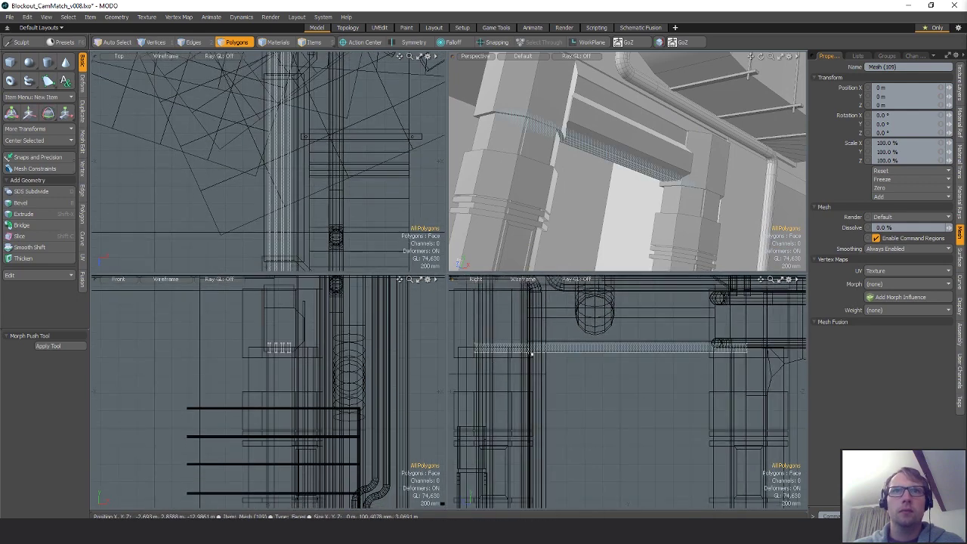
pyautogui.press('1')
pyautogui.moveTo(488, 315)
pyautogui.mouseDown(button='right')
pyautogui.moveTo(524, 377)
pyautogui.moveTo(468, 349)
pyautogui.mouseUp(button='right')
pyautogui.press('w')
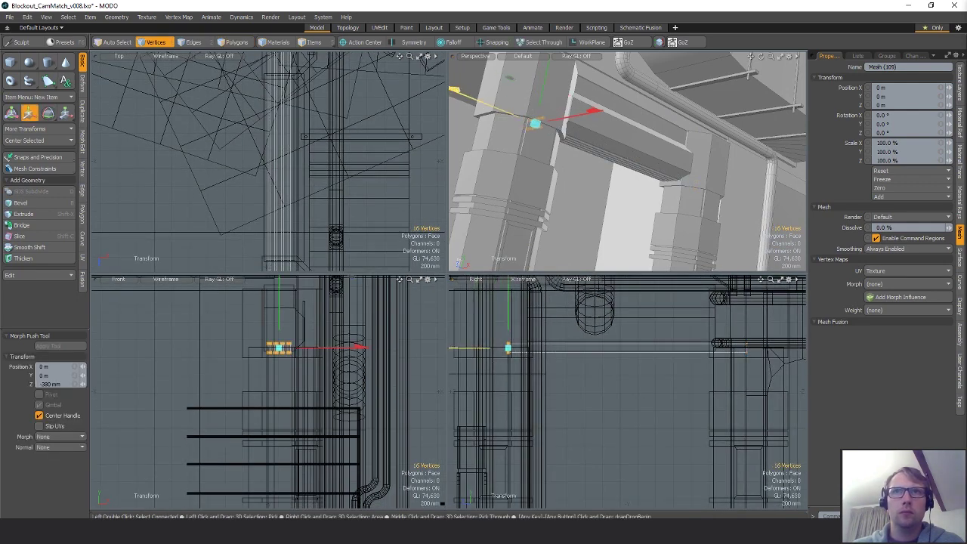
pyautogui.moveTo(458, 349); pyautogui.dragTo(671, 348)
pyautogui.press('q')
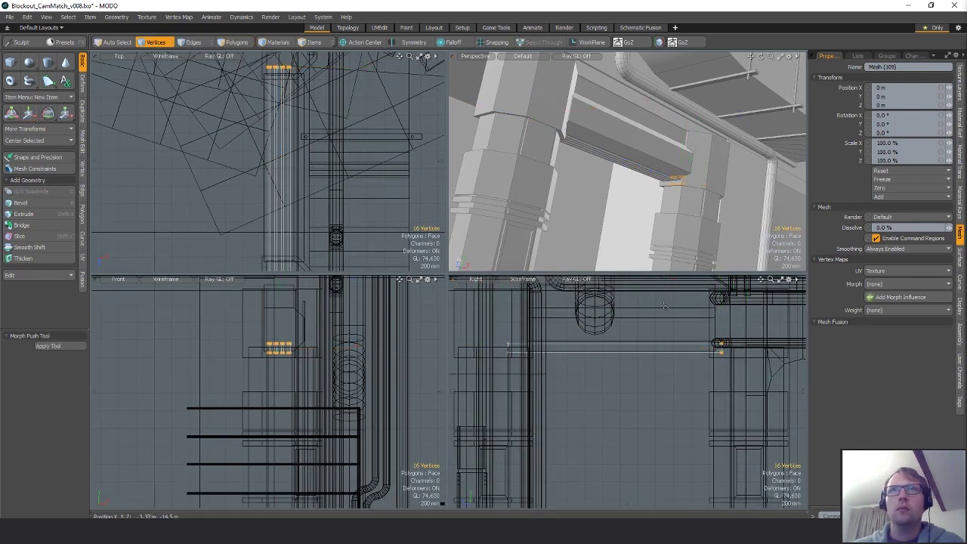
pyautogui.press('Escape')
# - Copy the bevelled beam's large side polygon into a new mesh item
pyautogui.keyDown('alt'); pyautogui.moveTo(651, 160); pyautogui.dragTo(688, 162); pyautogui.keyUp('alt')
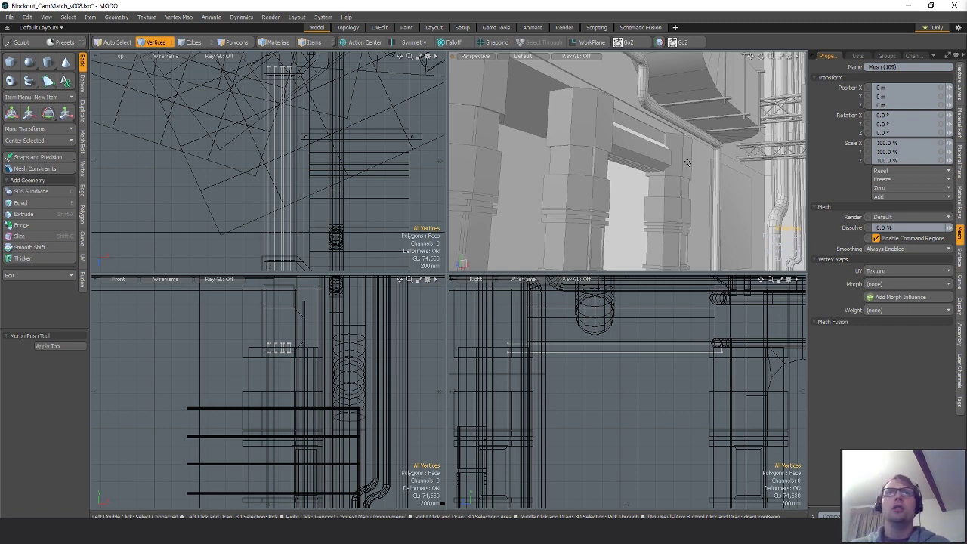
pyautogui.keyDown('alt'); pyautogui.moveTo(528, 212); pyautogui.dragTo(603, 173); pyautogui.keyUp('alt')
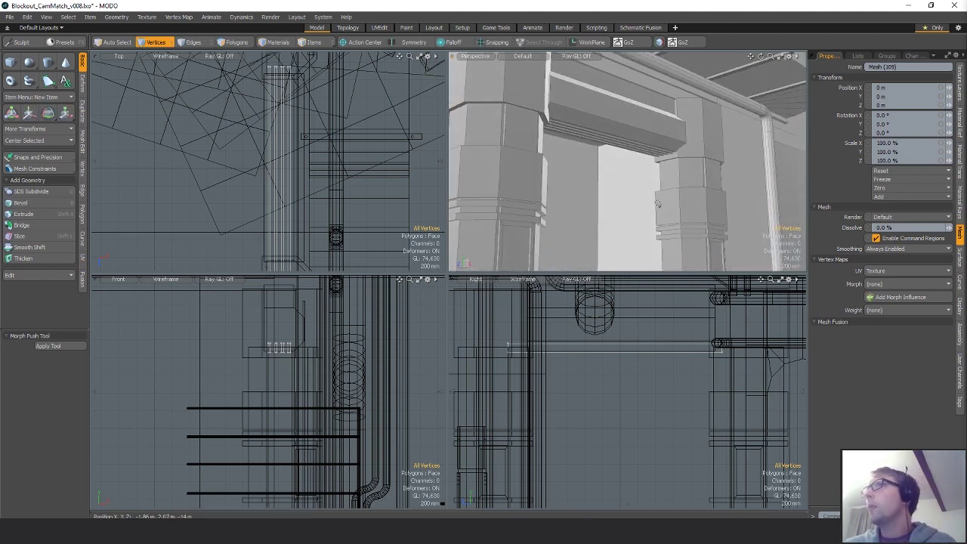
pyautogui.keyDown('alt'); pyautogui.moveTo(657, 204); pyautogui.dragTo(664, 96); pyautogui.keyUp('alt')
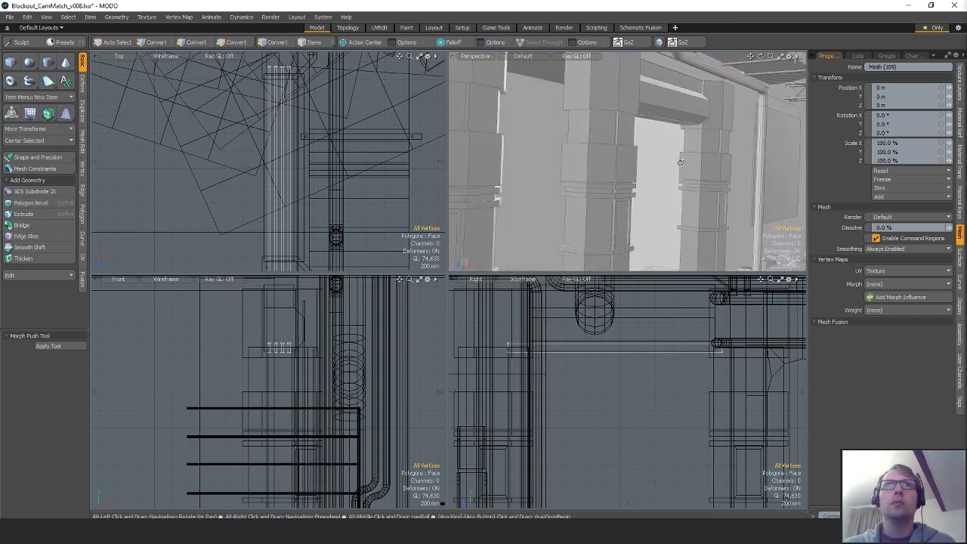
pyautogui.press('3')
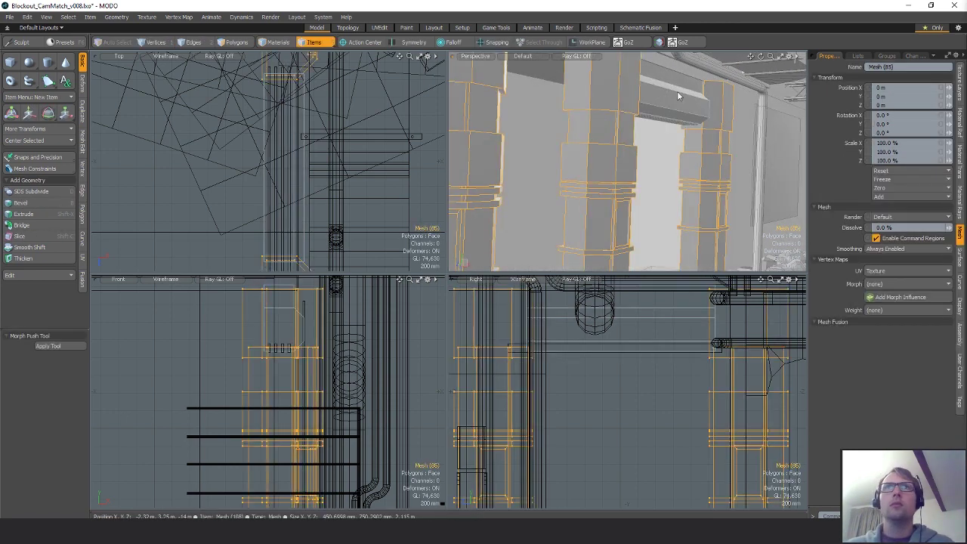
pyautogui.click(676, 99)
pyautogui.press('n')
pyautogui.hotkey('ctrl', 'v')
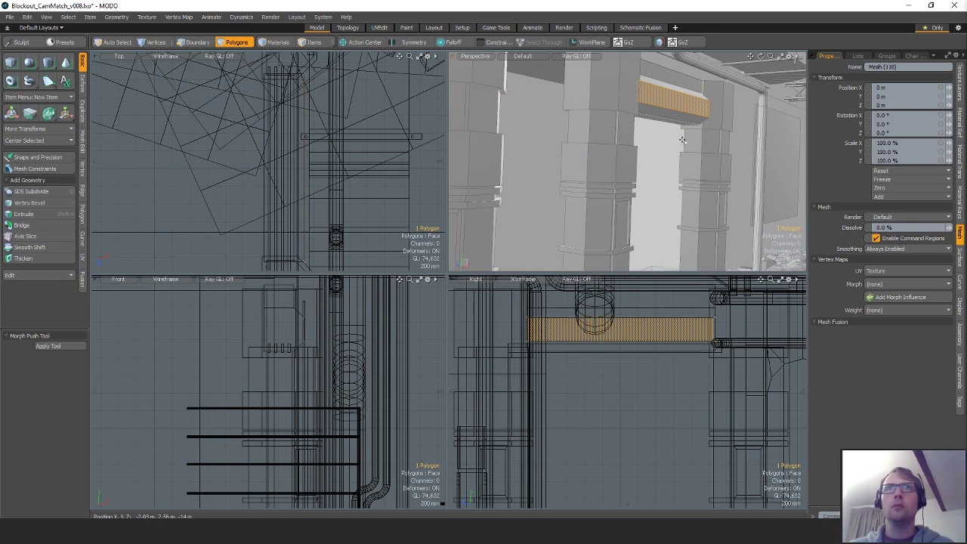
# - Move the copied polygon inward and down so it sits beneath the beam
pyautogui.keyDown('alt'); pyautogui.moveTo(729, 125); pyautogui.dragTo(764, 115); pyautogui.keyUp('alt')
pyautogui.keyDown('alt'); pyautogui.keyDown('shift'); pyautogui.moveTo(367, 381); pyautogui.dragTo(408, 380); pyautogui.keyUp('shift'); pyautogui.keyUp('alt')
pyautogui.press('w')
pyautogui.moveTo(365, 333); pyautogui.dragTo(335, 367)
pyautogui.press('q')
# - Extend the polygon into a wall panel between the pillars by moving its two lower vertices -2.04 m in Y
pyautogui.press('1')
pyautogui.moveTo(326, 361)
pyautogui.mouseDown(button='right')
pyautogui.moveTo(328, 408)
pyautogui.moveTo(332, 393)
pyautogui.mouseUp(button='right')
pyautogui.scroll(-3, 359, 345)
pyautogui.press('w')
pyautogui.moveTo(338, 327); pyautogui.dragTo(337, 455)
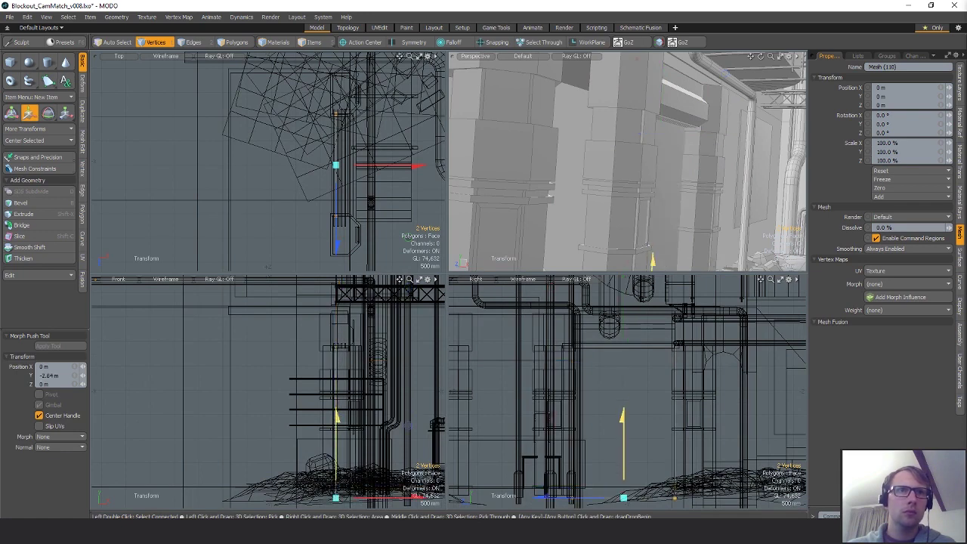
pyautogui.press('q')
pyautogui.keyDown('alt'); pyautogui.moveTo(659, 180); pyautogui.dragTo(666, 139); pyautogui.keyUp('alt')
pyautogui.press('3')
pyautogui.click(621, 150)
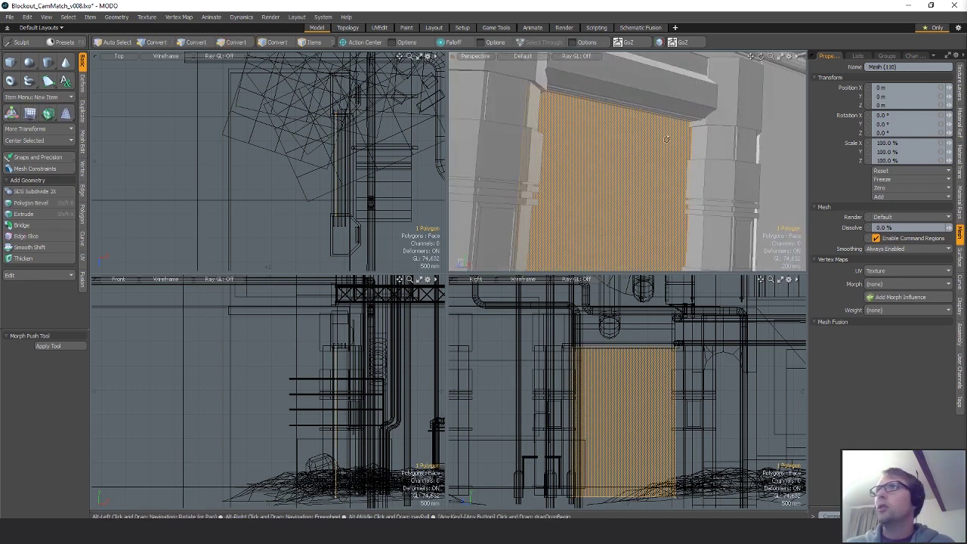
# - Copy the 12 polygons of the doorway's frame from the building_windows mesh into a new mesh item
pyautogui.scroll(-5, 660, 88)
pyautogui.keyDown('alt'); pyautogui.moveTo(660, 88); pyautogui.dragTo(659, 170); pyautogui.keyUp('alt')
pyautogui.scroll(3, 684, 159)
pyautogui.press('1')
pyautogui.press('5')
pyautogui.click(663, 134)
pyautogui.press('3')
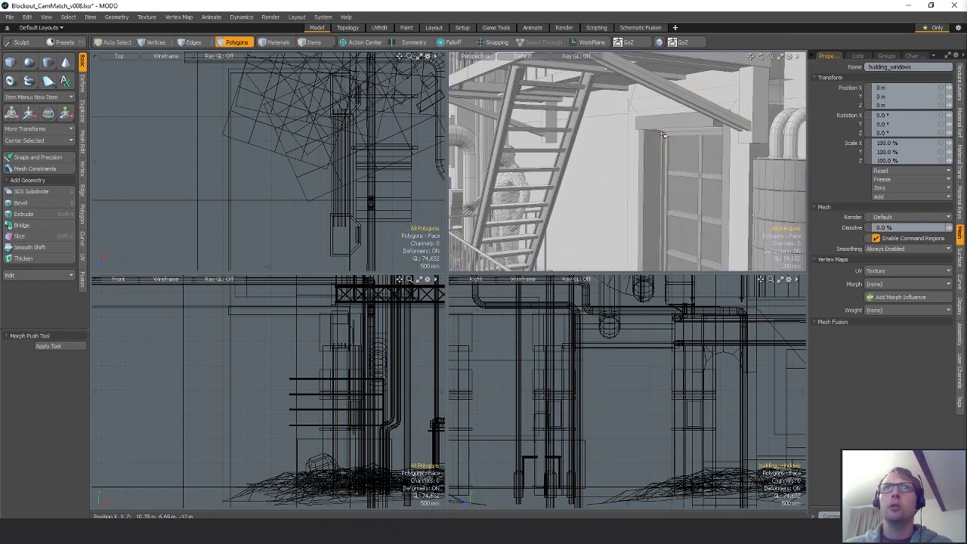
pyautogui.press('n')
pyautogui.hotkey('ctrl', 'v')
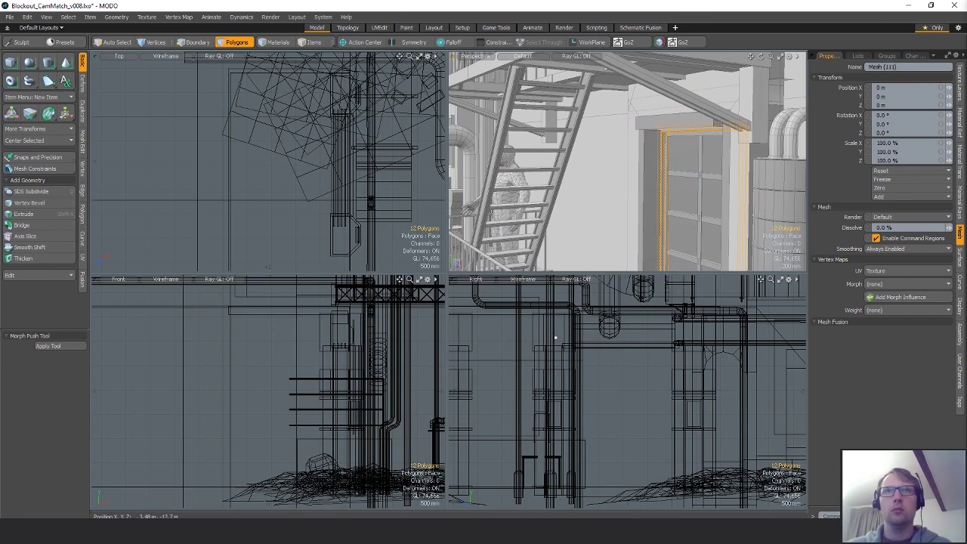
# - Move the copied frame -6.78 m in X and -440 mm in Y, and rotate it -180° about Y
pyautogui.keyDown('ctrl'); pyautogui.keyDown('alt'); pyautogui.moveTo(283, 429); pyautogui.dragTo(241, 425); pyautogui.keyUp('alt'); pyautogui.keyUp('ctrl')
pyautogui.keyDown('alt'); pyautogui.moveTo(242, 424); pyautogui.dragTo(194, 436); pyautogui.keyUp('alt')
pyautogui.press('w')
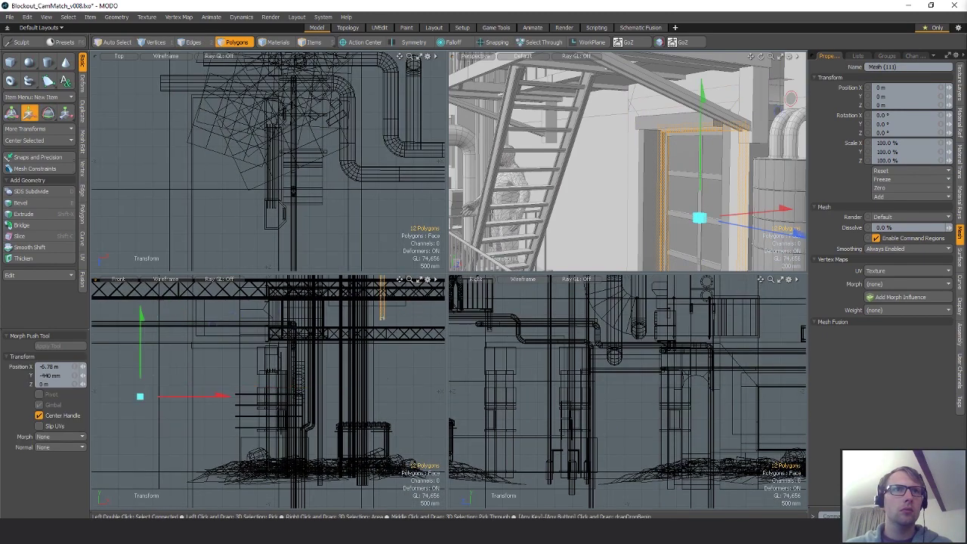
pyautogui.hotkey('shift', 'a')
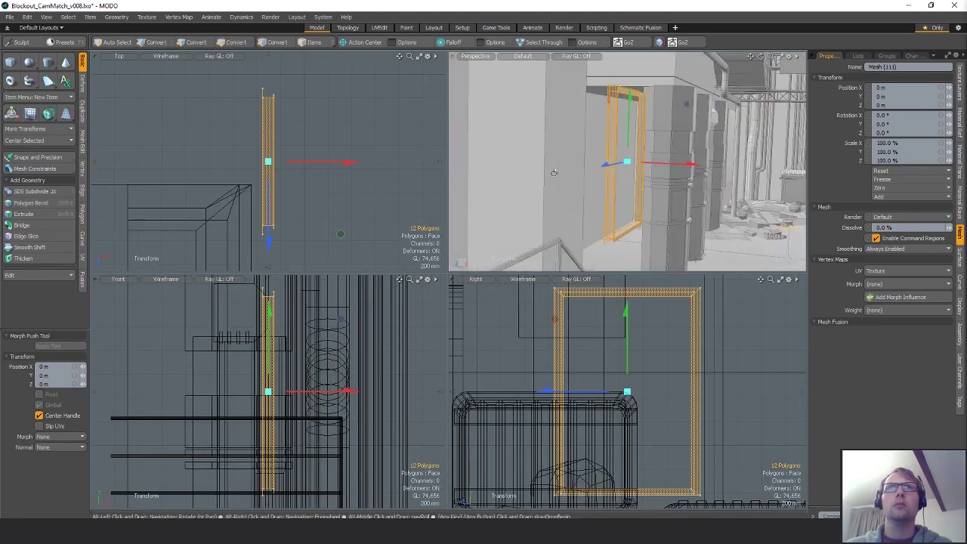
pyautogui.keyDown('alt'); pyautogui.moveTo(554, 172); pyautogui.dragTo(332, 183); pyautogui.keyUp('alt')
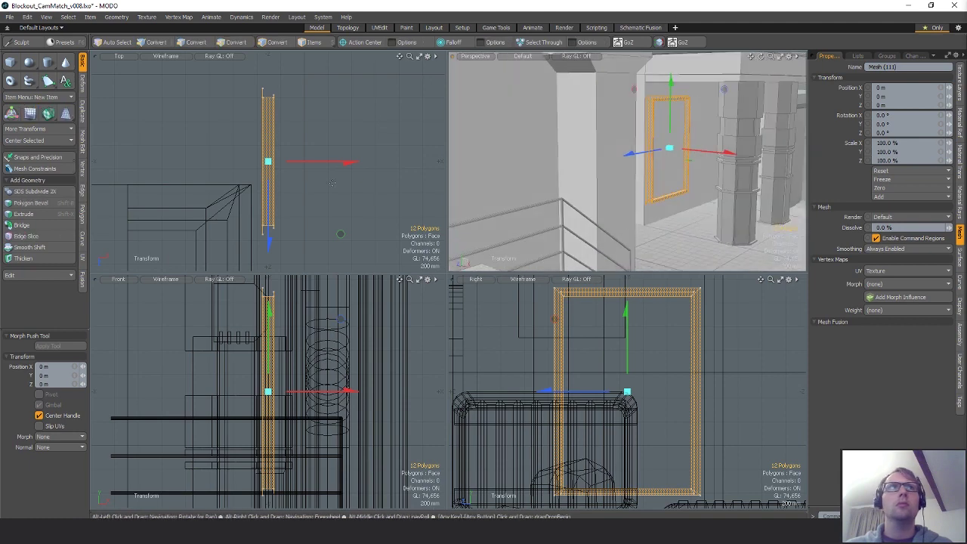
pyautogui.press('e')
pyautogui.keyDown('ctrl'); pyautogui.moveTo(290, 78); pyautogui.dragTo(246, 243); pyautogui.keyUp('ctrl')
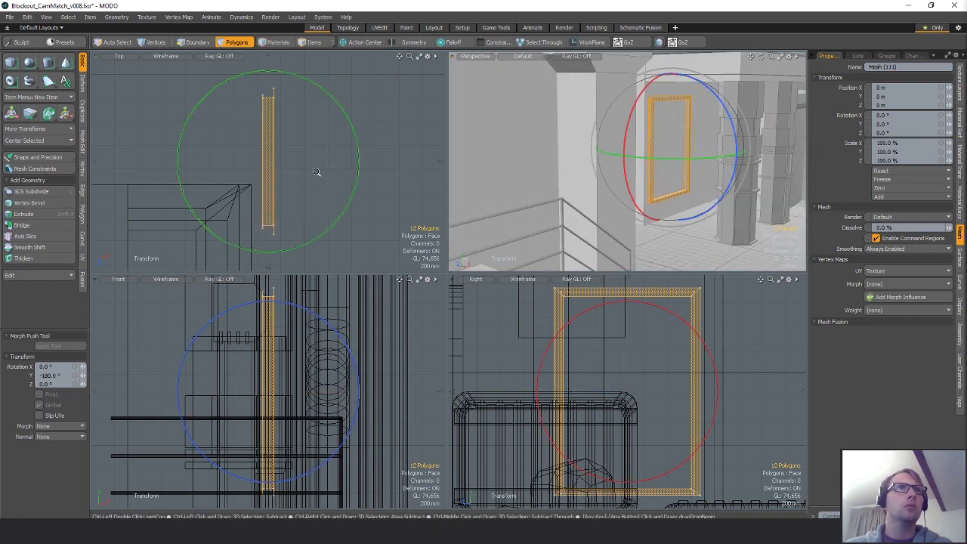
# - Move the frame along Z until it lies between the two pillars joined by the beam
pyautogui.keyDown('ctrl'); pyautogui.keyDown('alt'); pyautogui.moveTo(338, 190); pyautogui.dragTo(282, 187); pyautogui.keyUp('alt'); pyautogui.keyUp('ctrl')
pyautogui.keyDown('alt'); pyautogui.keyDown('shift'); pyautogui.moveTo(282, 187); pyautogui.dragTo(374, 174); pyautogui.keyUp('shift'); pyautogui.keyUp('alt')
pyautogui.keyDown('ctrl'); pyautogui.keyDown('alt'); pyautogui.moveTo(374, 174); pyautogui.dragTo(299, 243); pyautogui.keyUp('alt'); pyautogui.keyUp('ctrl')
pyautogui.press('w')
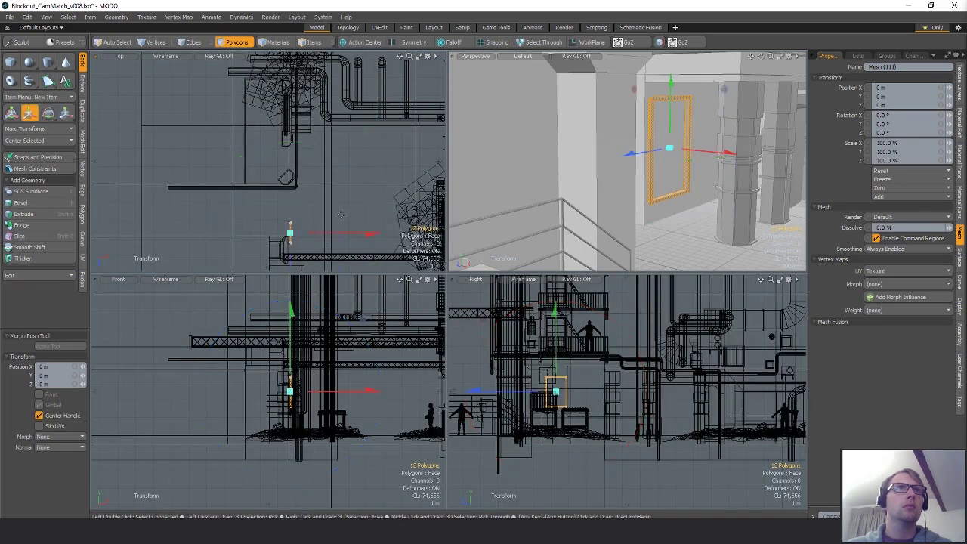
pyautogui.moveTo(340, 211); pyautogui.dragTo(338, 133)
pyautogui.keyDown('alt'); pyautogui.moveTo(307, 149); pyautogui.dragTo(332, 237); pyautogui.keyUp('alt')
pyautogui.moveTo(296, 237); pyautogui.dragTo(294, 149)
pyautogui.hotkey('shift', 'a')
pyautogui.scroll(-2, 594, 420)
pyautogui.press('1')
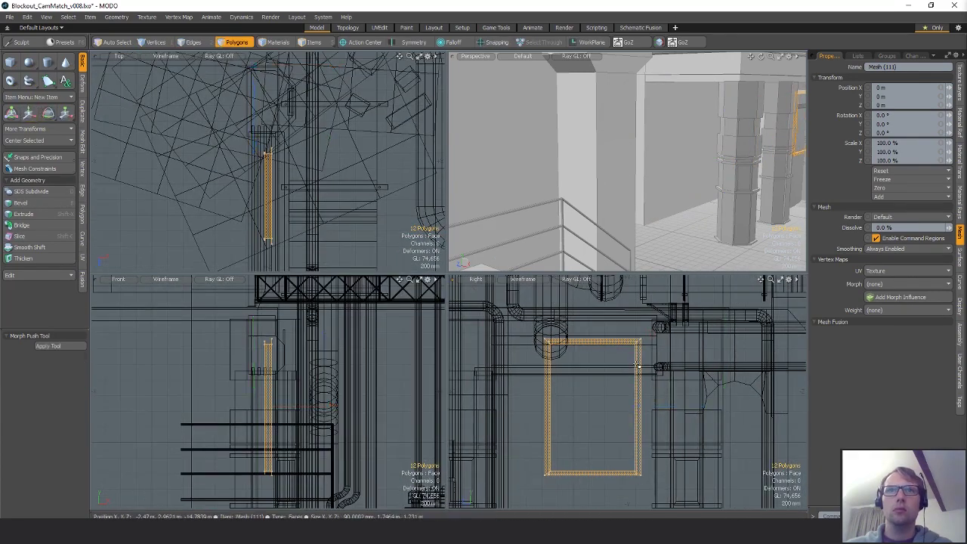
pyautogui.keyDown('alt'); pyautogui.keyDown('shift'); pyautogui.moveTo(693, 442); pyautogui.dragTo(670, 397); pyautogui.keyUp('shift'); pyautogui.keyUp('alt')
pyautogui.press('w')
pyautogui.keyDown('alt'); pyautogui.keyDown('shift'); pyautogui.moveTo(589, 337); pyautogui.dragTo(585, 375); pyautogui.keyUp('shift'); pyautogui.keyUp('alt')
pyautogui.hotkey('ctrl', 'z')
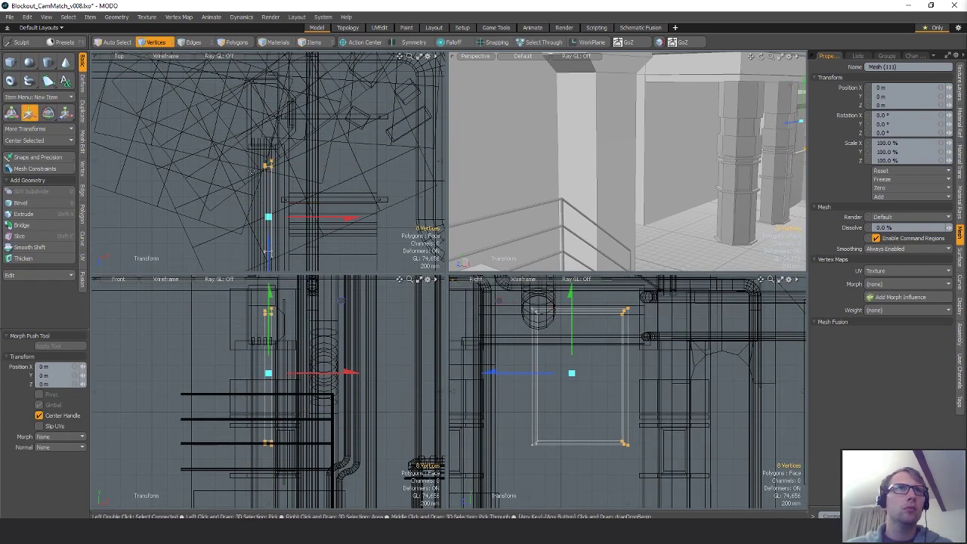
pyautogui.press('space')
pyautogui.press('space')
# - Delete the four flat polygons on one face of the frame and scale the remaining frame up uniformly
pyautogui.press('3')
pyautogui.moveTo(261, 301); pyautogui.dragTo(270, 295, button='right')
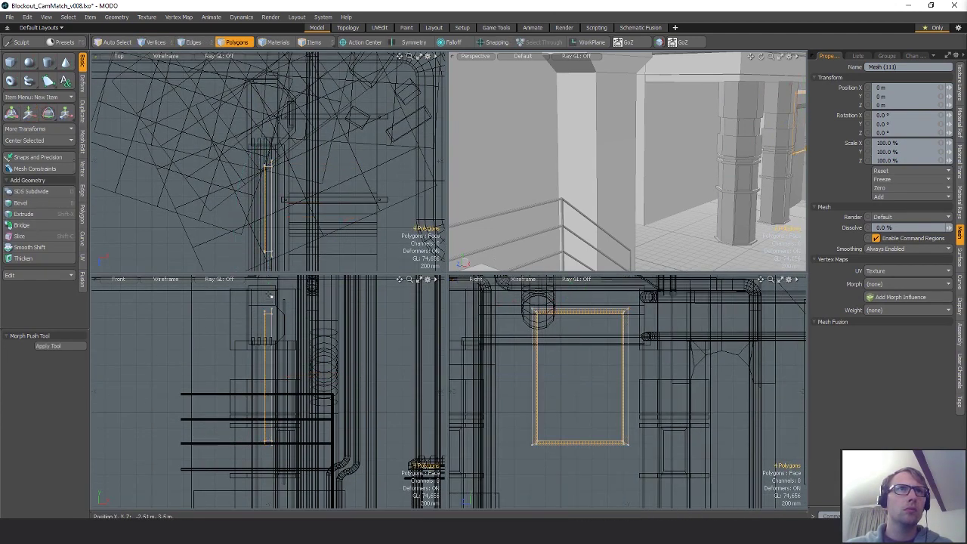
pyautogui.press('r')
pyautogui.moveTo(274, 209); pyautogui.dragTo(319, 205)
pyautogui.press('space')
pyautogui.keyDown('alt'); pyautogui.keyDown('shift'); pyautogui.moveTo(631, 373); pyautogui.dragTo(665, 398); pyautogui.keyUp('shift'); pyautogui.keyUp('alt')
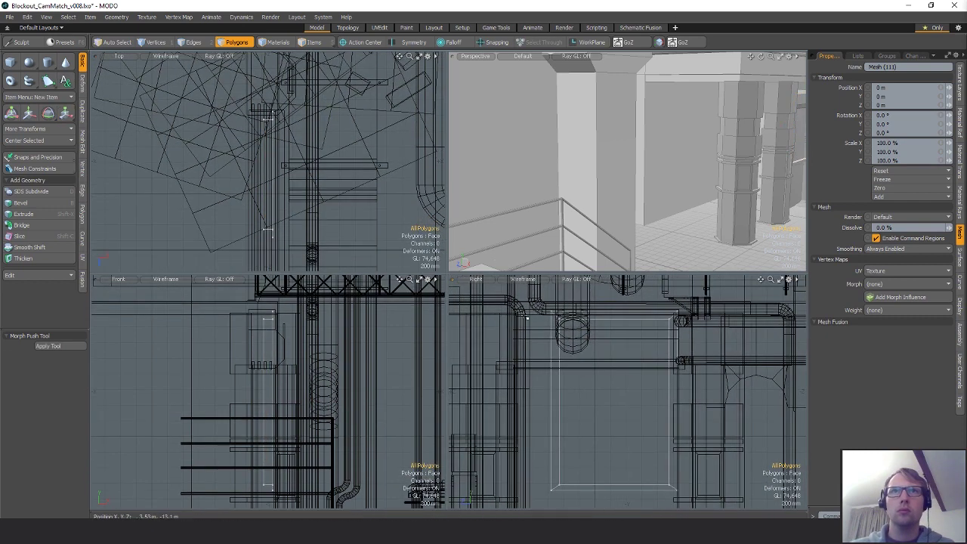
# - Widen the frame toward the front pillar by moving its six end vertices 495 mm in Z
pyautogui.moveTo(623, 518); pyautogui.dragTo(625, 506, button='right')
pyautogui.hotkey('shift', 'a')
pyautogui.keyDown('alt'); pyautogui.moveTo(697, 198); pyautogui.dragTo(648, 175); pyautogui.keyUp('alt')
pyautogui.scroll(3, 648, 175)
pyautogui.press('w')
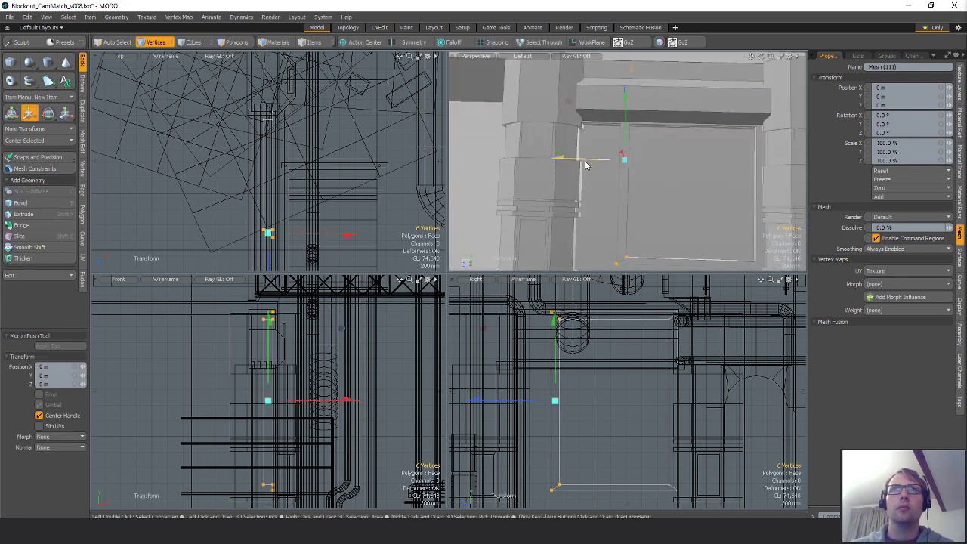
pyautogui.moveTo(585, 165); pyautogui.dragTo(543, 163)
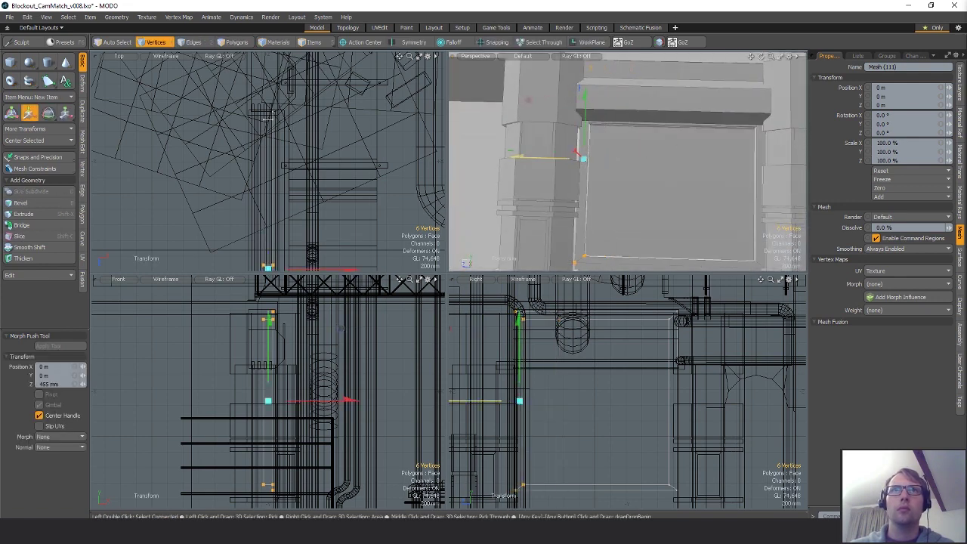
# - Scale the frame's four-edge outer loop up slightly
pyautogui.press('space')
pyautogui.doubleClick(607, 264)
pyautogui.press('r')
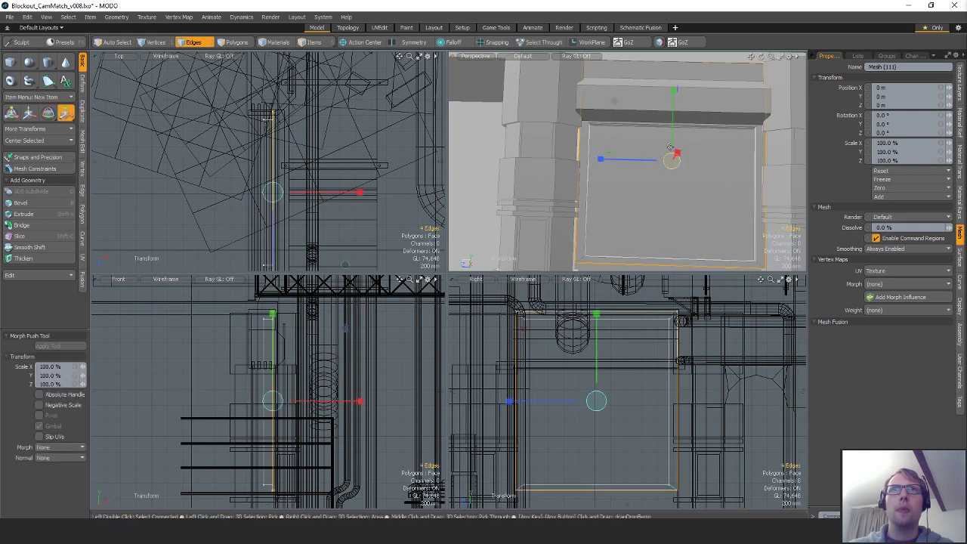
pyautogui.keyDown('alt'); pyautogui.moveTo(612, 97); pyautogui.dragTo(607, 101); pyautogui.keyUp('alt')
pyautogui.press('space')
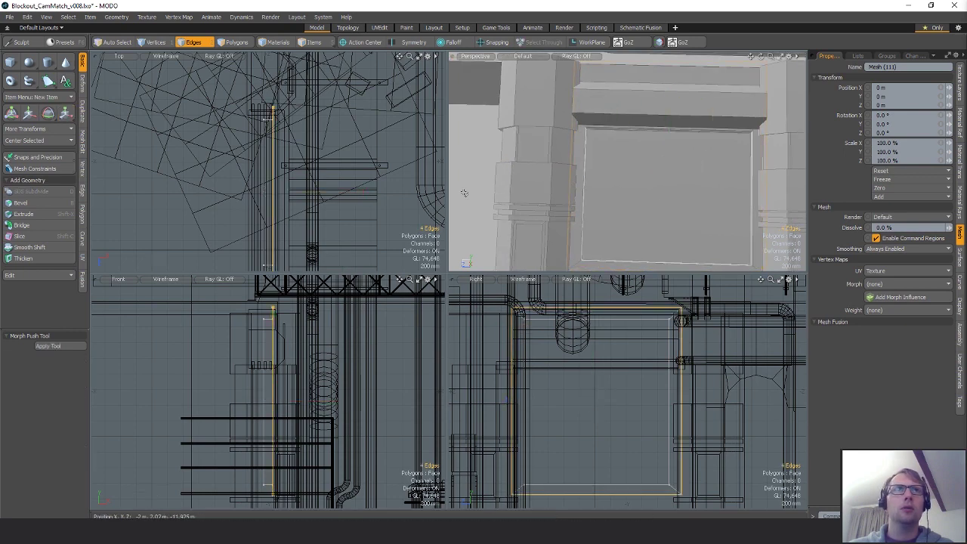
# - Move the six vertices of the frame's front side 25 mm in Z toward the pillar
pyautogui.keyDown('alt'); pyautogui.keyDown('shift'); pyautogui.moveTo(274, 244); pyautogui.dragTo(258, 172); pyautogui.keyUp('shift'); pyautogui.keyUp('alt')
pyautogui.press('1')
pyautogui.press('w')
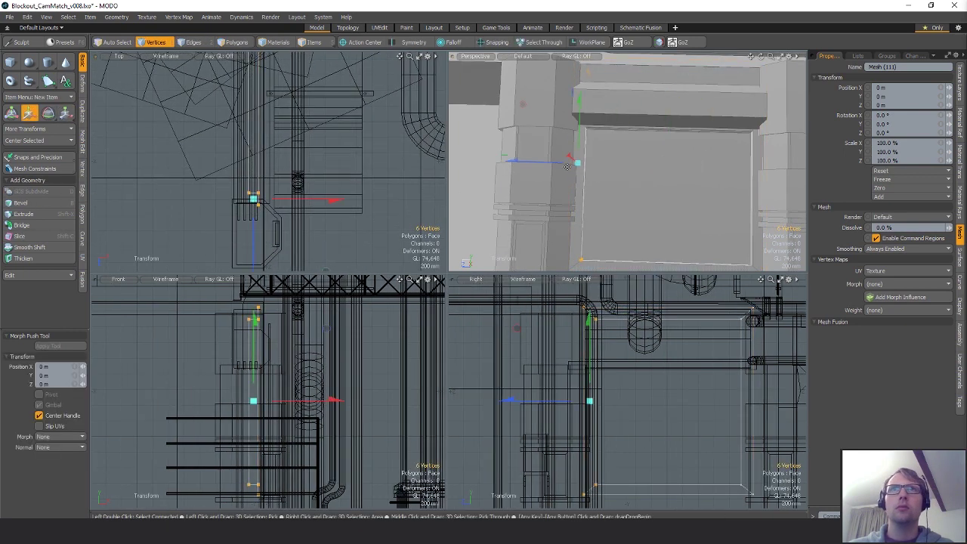
pyautogui.moveTo(548, 167); pyautogui.dragTo(546, 167)
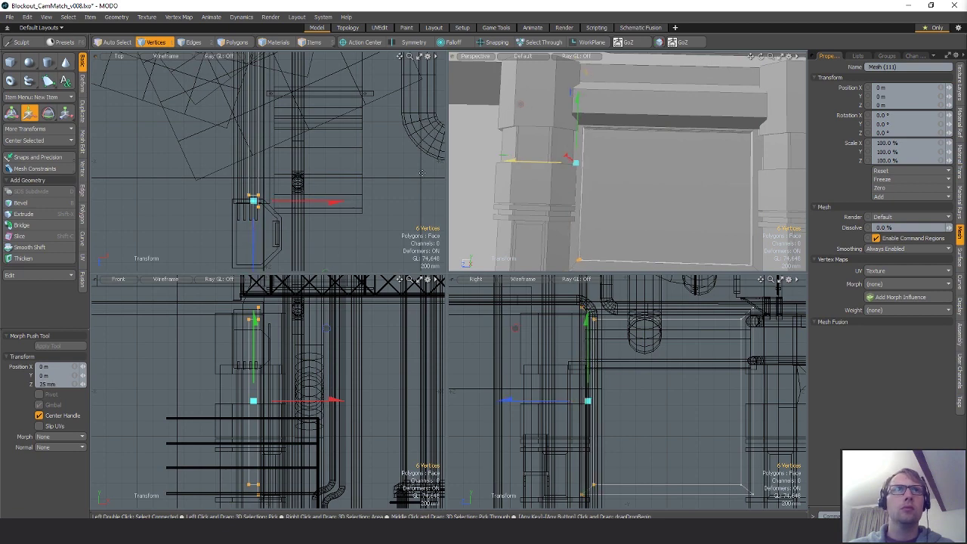
pyautogui.press('space')
# - Move the six vertices of the frame's opposite side -20 mm in Z toward the back pillar
pyautogui.keyDown('alt'); pyautogui.keyDown('shift'); pyautogui.moveTo(404, 90); pyautogui.dragTo(415, 187); pyautogui.keyUp('shift'); pyautogui.keyUp('alt')
pyautogui.moveTo(362, 114); pyautogui.dragTo(470, 146, button='right')
pyautogui.press('w')
pyautogui.moveTo(725, 162)
pyautogui.keyDown('alt'); pyautogui.keyDown('shift'); pyautogui.mouseDown()
pyautogui.moveTo(699, 146)
pyautogui.moveTo(682, 151)
pyautogui.mouseUp(); pyautogui.keyUp('shift'); pyautogui.keyUp('alt')
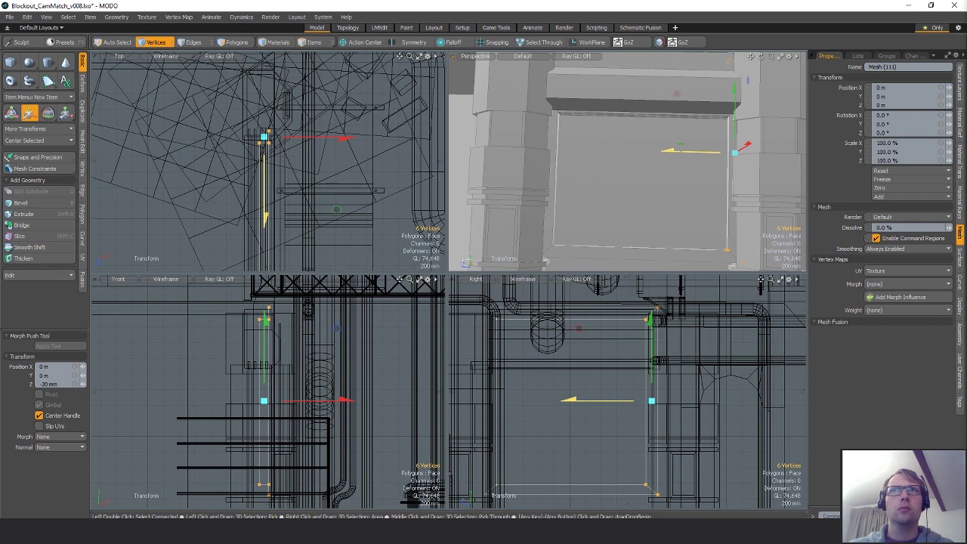
pyautogui.press('space')
# - Lower the frame's six top vertices -705 mm in Y to fit beneath the beam
pyautogui.press('w')
pyautogui.keyDown('alt'); pyautogui.keyDown('shift'); pyautogui.moveTo(664, 114); pyautogui.dragTo(665, 151); pyautogui.keyUp('shift'); pyautogui.keyUp('alt')
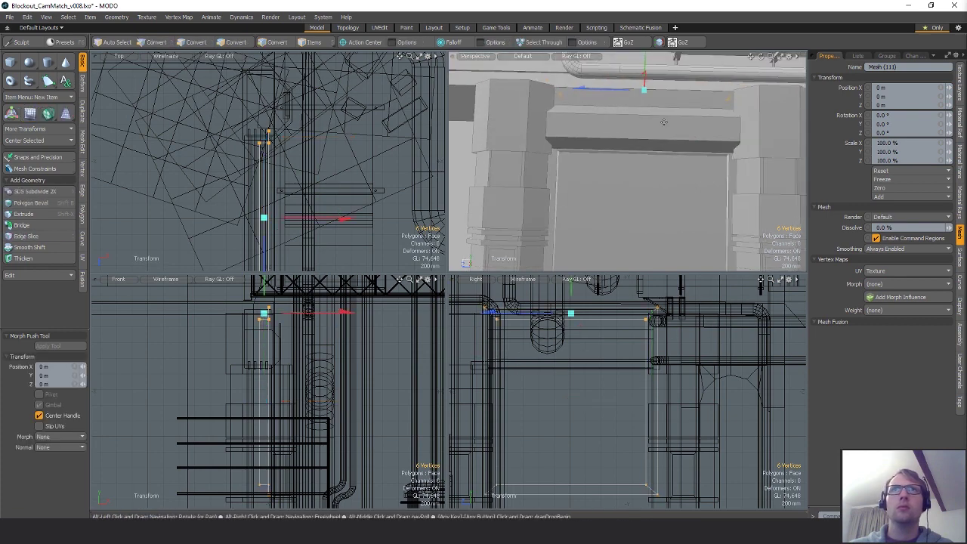
pyautogui.moveTo(644, 77); pyautogui.dragTo(643, 113)
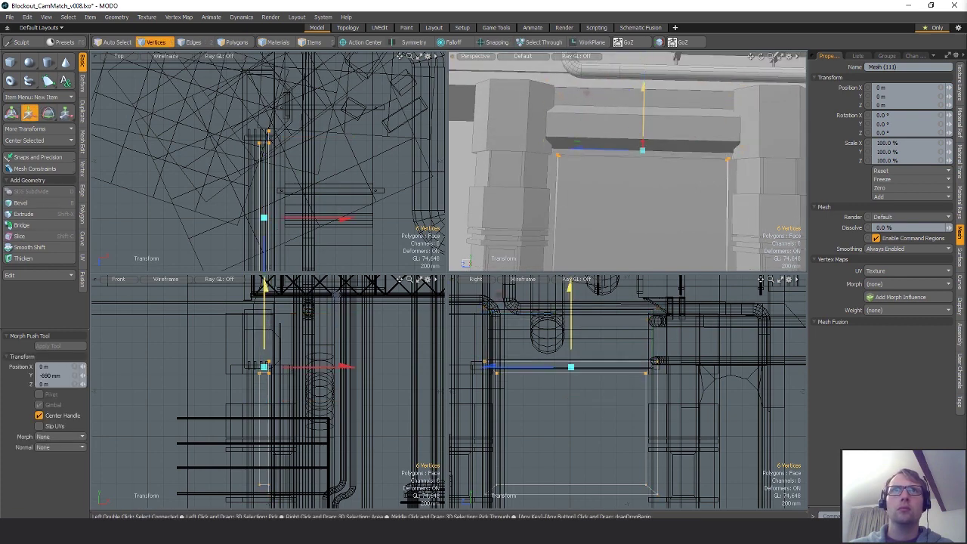
pyautogui.keyDown('alt'); pyautogui.keyDown('shift'); pyautogui.moveTo(644, 232); pyautogui.dragTo(646, 108); pyautogui.keyUp('shift'); pyautogui.keyUp('alt')
pyautogui.scroll(-3, 639, 167)
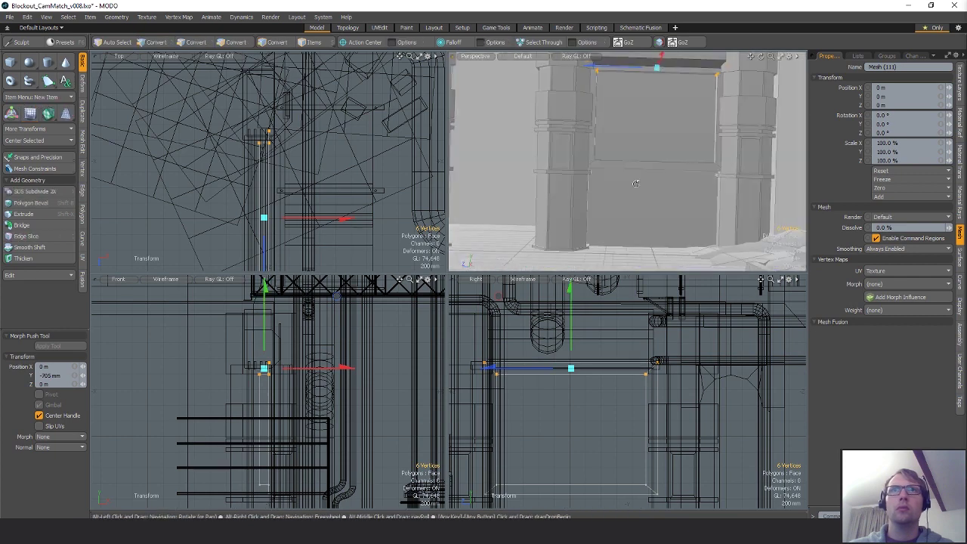
# - Lower the frame's six bottom vertices about -1.38 m in Y to reach the floor
pyautogui.press('space')
pyautogui.moveTo(616, 132); pyautogui.dragTo(652, 223, button='right')
pyautogui.keyDown('alt'); pyautogui.keyDown('shift'); pyautogui.moveTo(614, 460); pyautogui.dragTo(630, 419); pyautogui.keyUp('shift'); pyautogui.keyUp('alt')
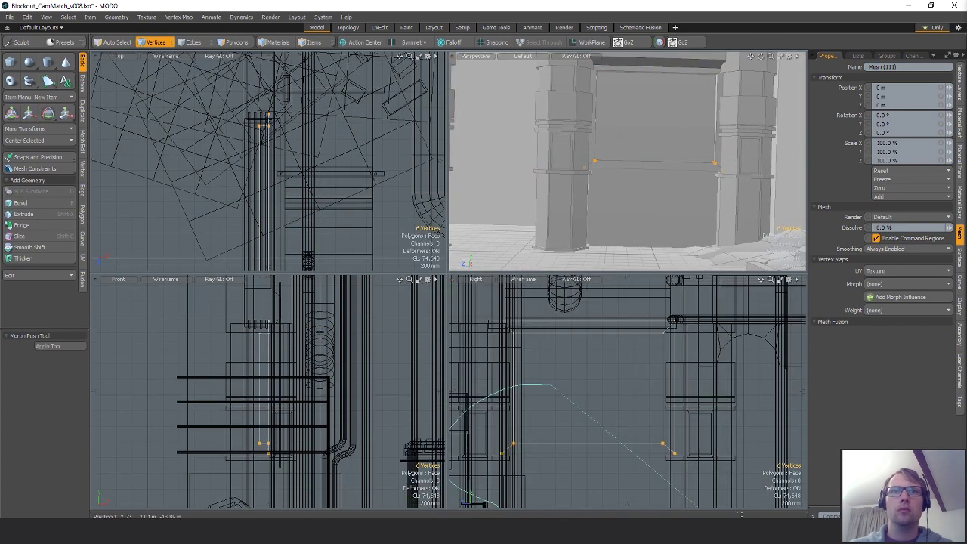
pyautogui.press('w')
pyautogui.moveTo(587, 368); pyautogui.dragTo(586, 295)
pyautogui.moveTo(584, 346); pyautogui.dragTo(585, 352)
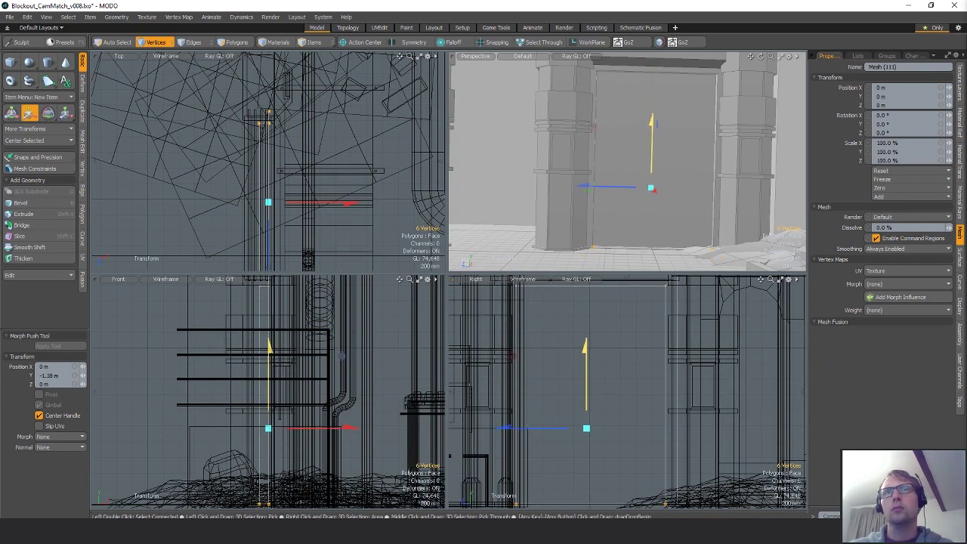
pyautogui.press('space')
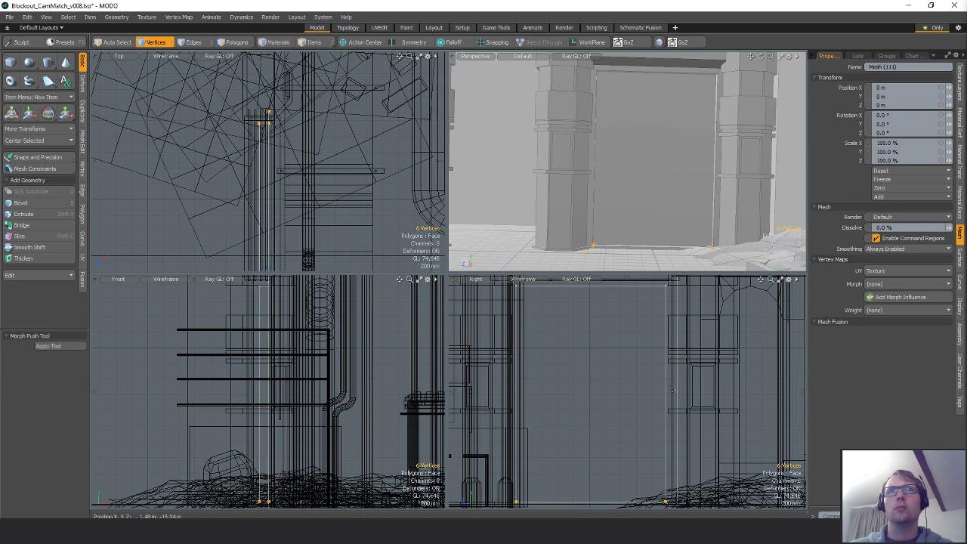
# - Move the whole frame -160 mm in X, back against the wall panel
pyautogui.keyDown('alt'); pyautogui.moveTo(612, 175); pyautogui.dragTo(698, 130); pyautogui.keyUp('alt')
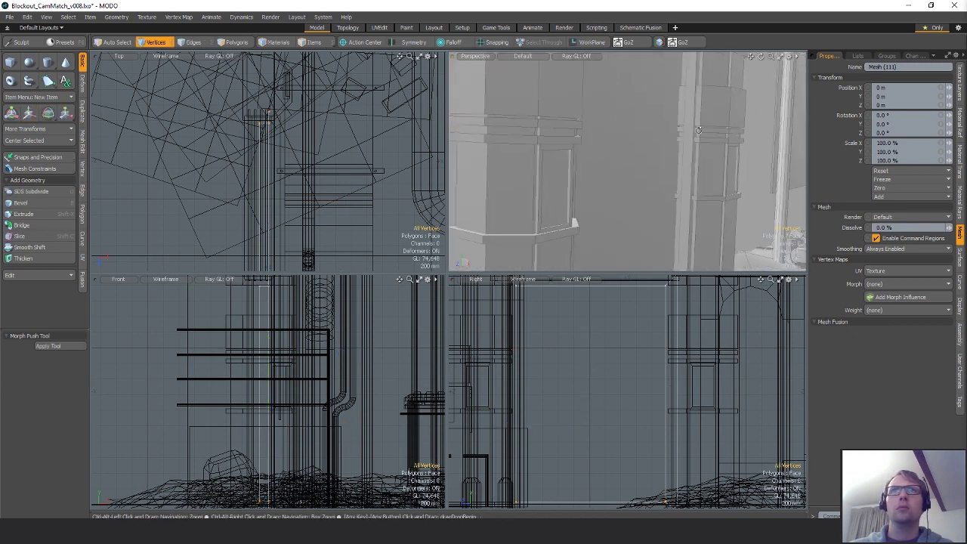
pyautogui.press('w')
pyautogui.moveTo(694, 186); pyautogui.dragTo(576, 171)
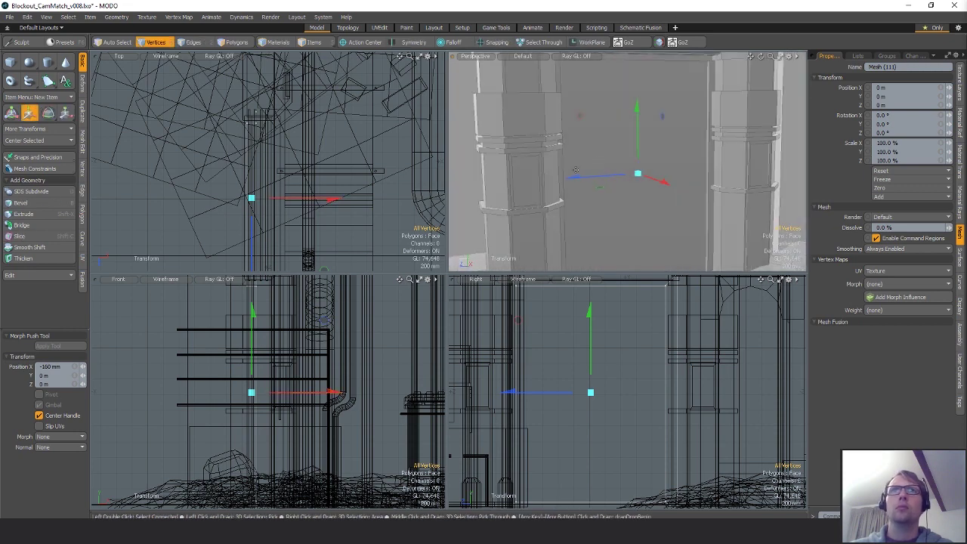
pyautogui.press('space')
# - Scale the frame's four selected inner polygons to 95% in Z
pyautogui.keyDown('alt'); pyautogui.moveTo(692, 193); pyautogui.dragTo(717, 227); pyautogui.keyUp('alt')
pyautogui.scroll(5, 674, 204)
pyautogui.press('space')
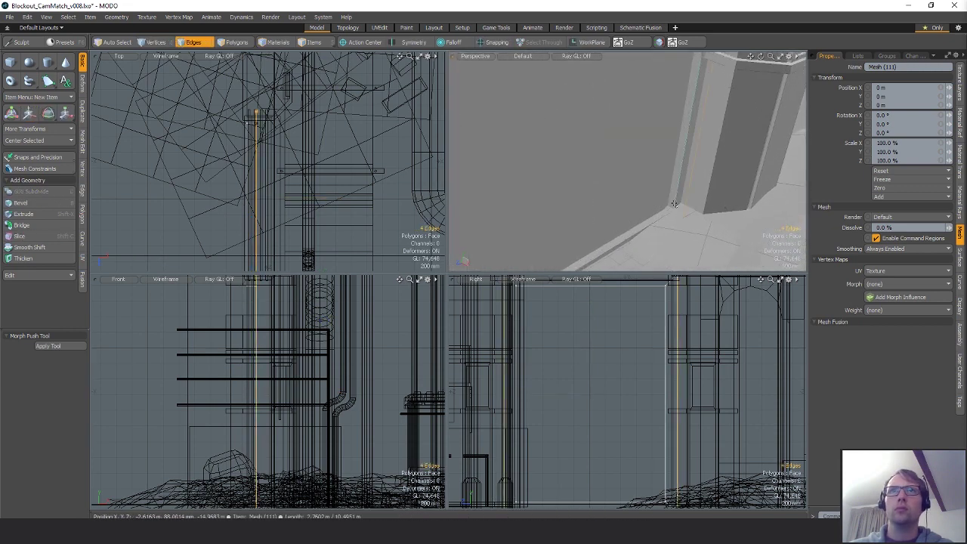
pyautogui.press('space')
pyautogui.keyDown('shift'); pyautogui.click(659, 218); pyautogui.keyUp('shift')
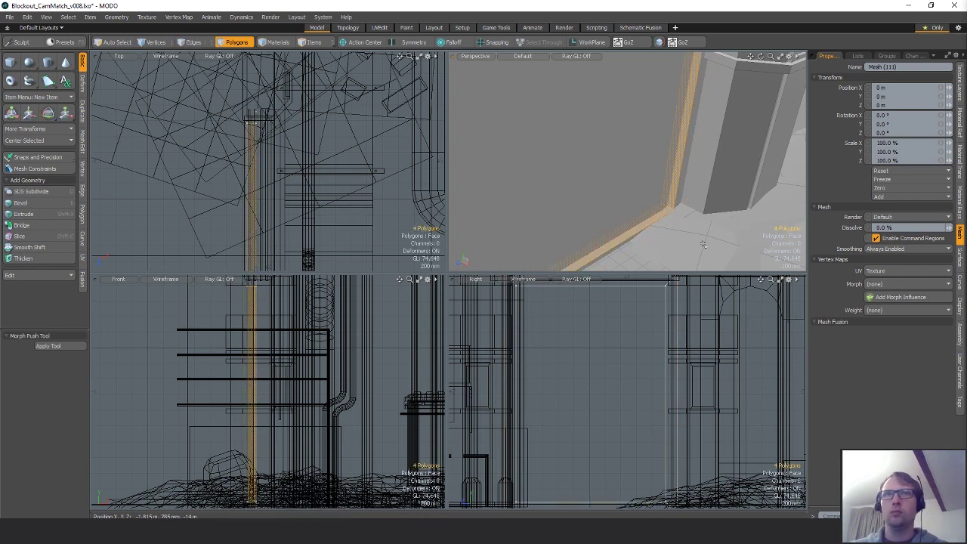
pyautogui.keyDown('ctrl'); pyautogui.keyDown('alt'); pyautogui.moveTo(688, 333); pyautogui.dragTo(660, 333); pyautogui.keyUp('alt'); pyautogui.keyUp('ctrl')
pyautogui.press('r')
pyautogui.keyDown('ctrl'); pyautogui.keyDown('alt'); pyautogui.moveTo(666, 184); pyautogui.dragTo(588, 154); pyautogui.keyUp('alt'); pyautogui.keyUp('ctrl')
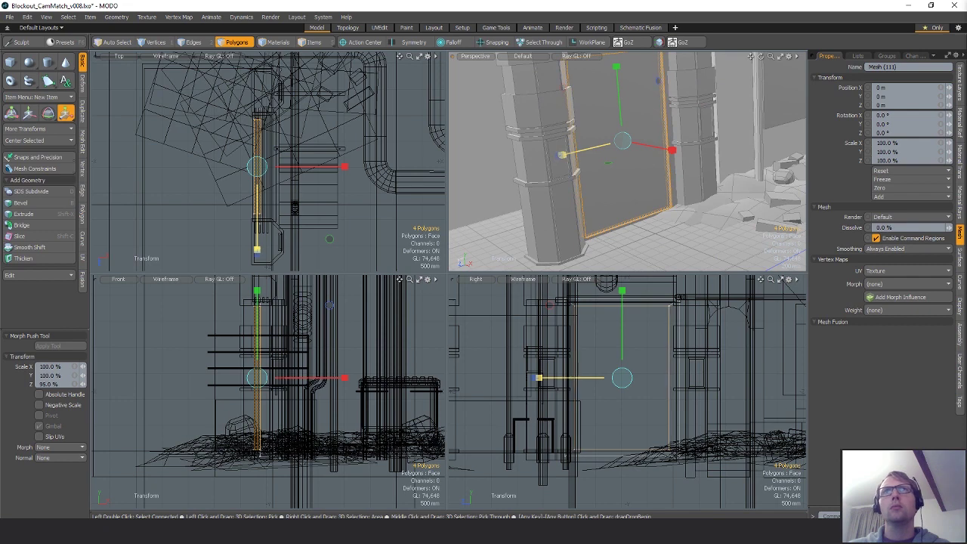
pyautogui.press('space')
pyautogui.press('Escape')
# - Move the polygons of the beam and the ledge beneath it into the frame's mesh
pyautogui.keyDown('alt'); pyautogui.moveTo(574, 168); pyautogui.dragTo(655, 159); pyautogui.keyUp('alt')
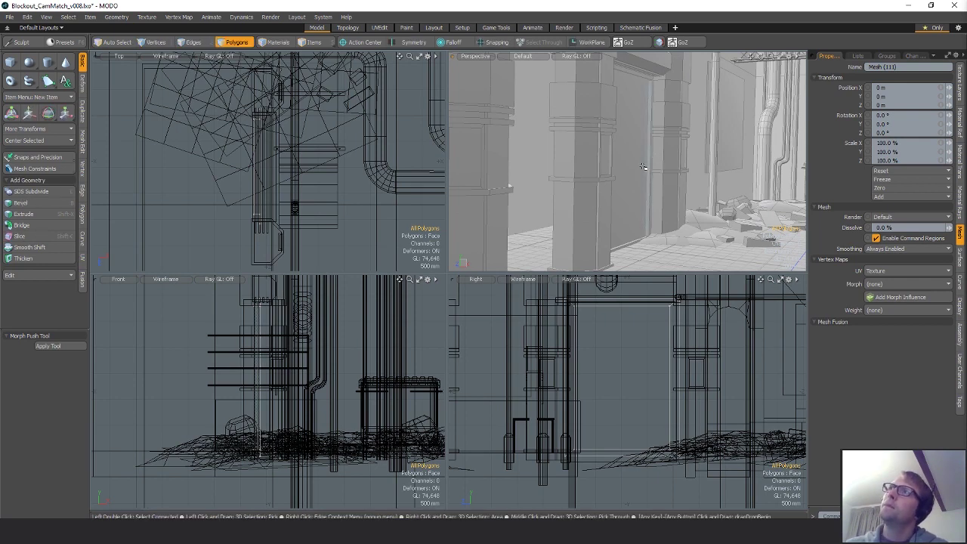
pyautogui.keyDown('alt'); pyautogui.moveTo(642, 167); pyautogui.dragTo(666, 110); pyautogui.keyUp('alt')
pyautogui.press('5')
pyautogui.click(646, 95)
pyautogui.press('3')
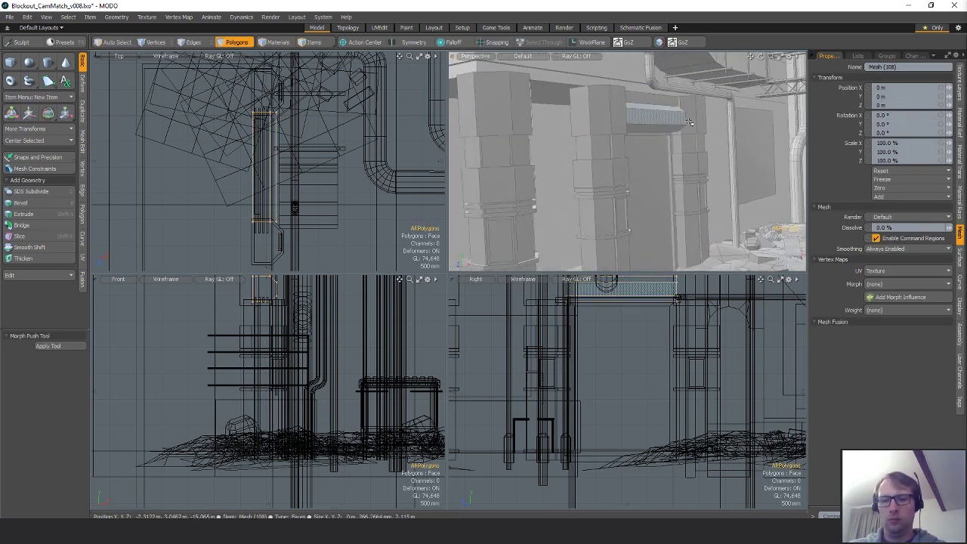
pyautogui.press('5')
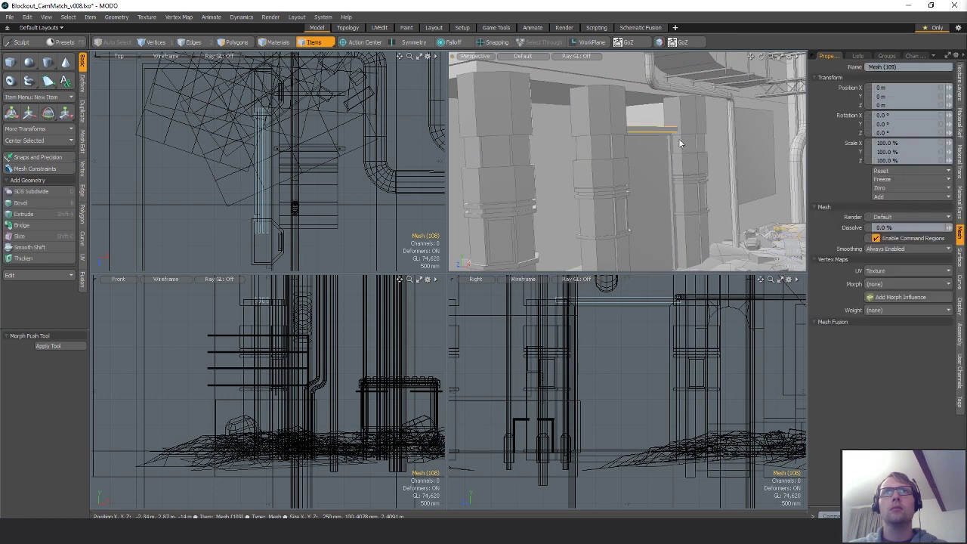
pyautogui.press('3')
pyautogui.hotkey('ctrl', 'v')
pyautogui.keyDown('alt'); pyautogui.moveTo(696, 159); pyautogui.dragTo(667, 144); pyautogui.keyUp('alt')
pyautogui.click(667, 144)
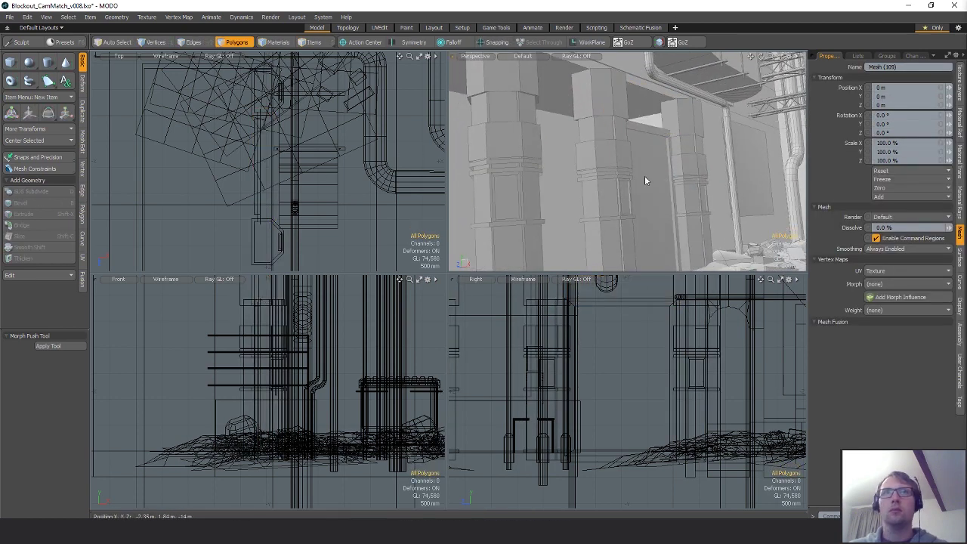
pyautogui.press('5')
pyautogui.click(649, 132)
pyautogui.press('3')
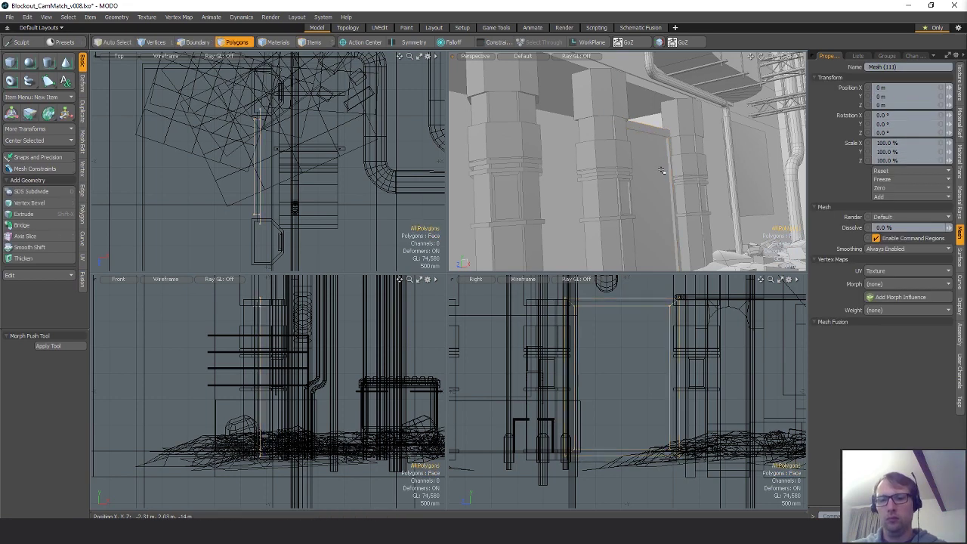
pyautogui.click(642, 161)
# - Cut the wall panel polygon from its own mesh and paste it into the frame's mesh
pyautogui.click(661, 200)
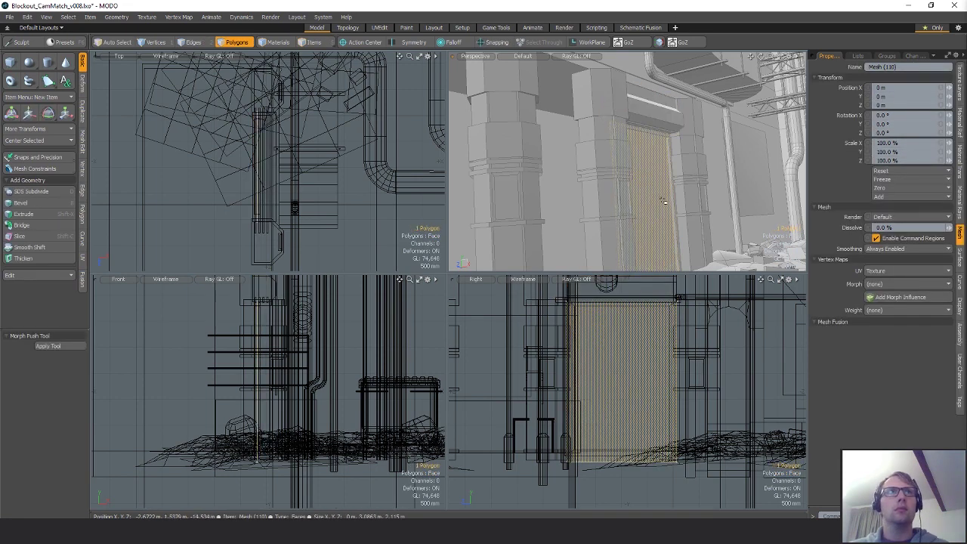
pyautogui.hotkey('ctrl', 'x')
pyautogui.press('5')
pyautogui.click(660, 146)
pyautogui.press('3')
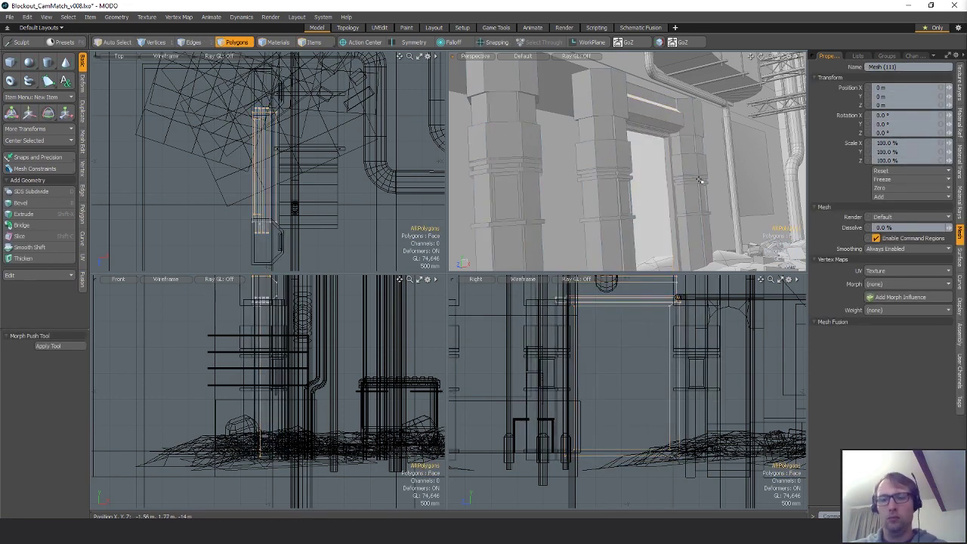
pyautogui.hotkey('ctrl', 'v')
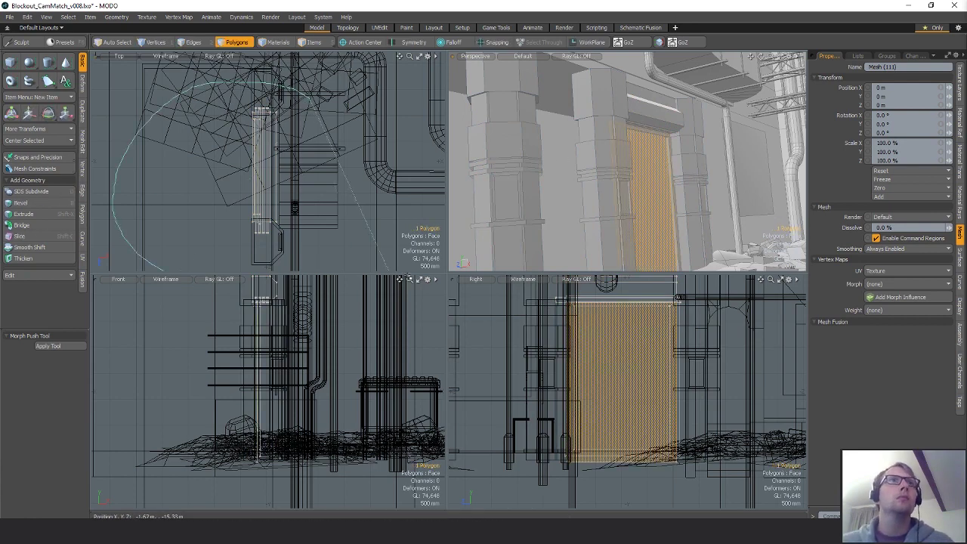
# - Flatten the 28 vertices at the beam and panel assembly's middle-pillar end by scaling them to 0% in Z
pyautogui.moveTo(408, 278); pyautogui.dragTo(371, 208, button='right')
pyautogui.keyDown('alt'); pyautogui.moveTo(355, 201); pyautogui.dragTo(354, 119); pyautogui.keyUp('alt')
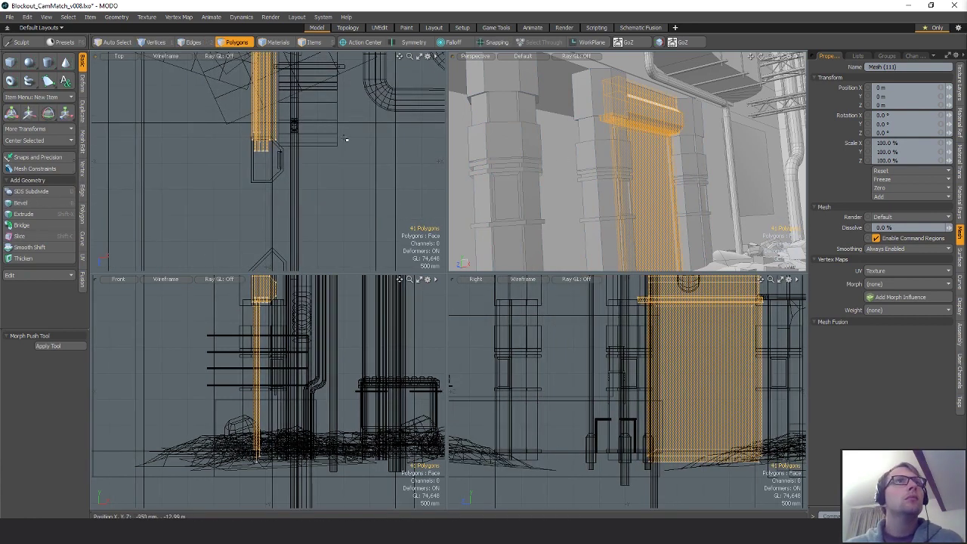
pyautogui.scroll(5, 273, 134)
pyautogui.press('1')
pyautogui.moveTo(281, 145); pyautogui.dragTo(200, 201, button='right')
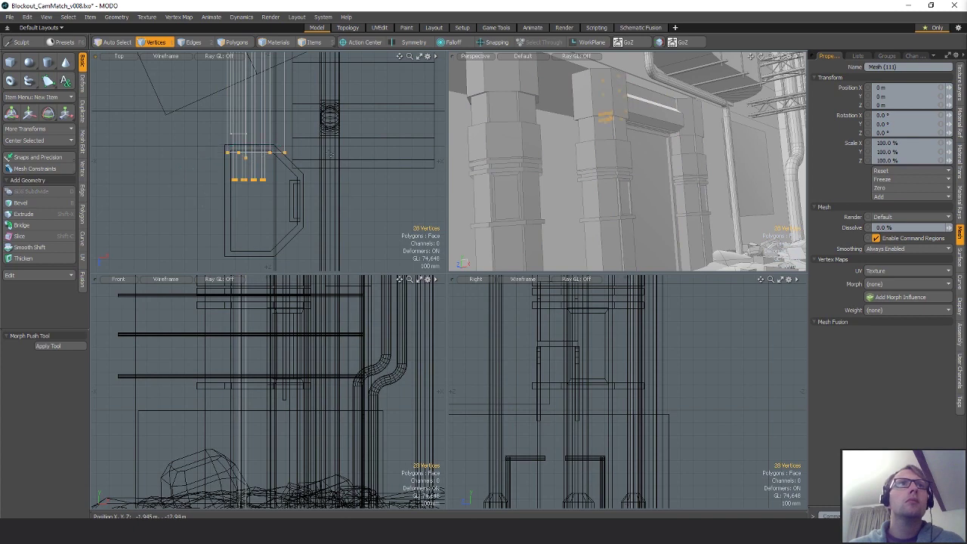
pyautogui.press('y')
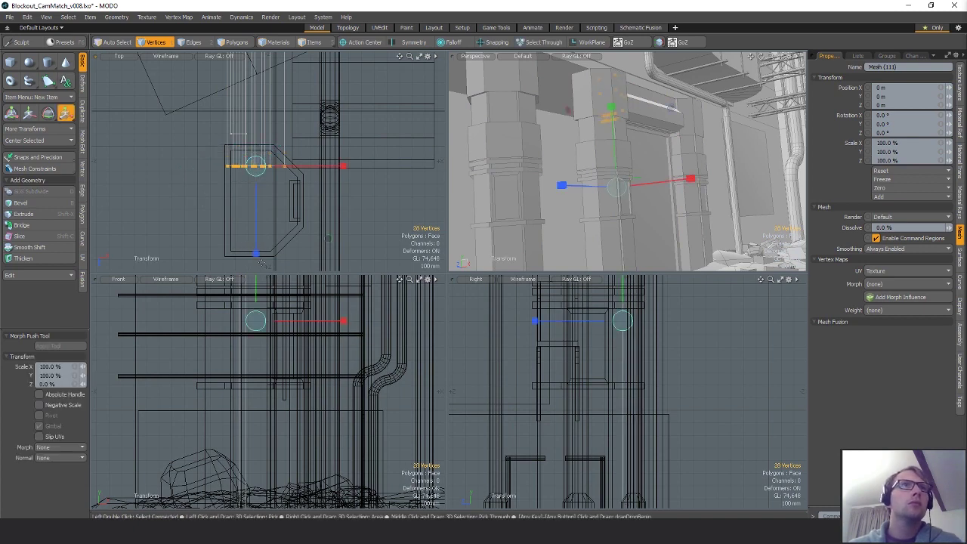
pyautogui.keyDown('ctrl'); pyautogui.keyDown('alt'); pyautogui.moveTo(298, 167); pyautogui.dragTo(253, 155); pyautogui.keyUp('alt'); pyautogui.keyUp('ctrl')
pyautogui.keyDown('alt'); pyautogui.moveTo(254, 113); pyautogui.dragTo(278, 267); pyautogui.keyUp('alt')
pyautogui.press('space')
# - Flatten the 28 vertices at the assembly's opposite end in Z and move them deeper into the back pillar
pyautogui.moveTo(235, 154); pyautogui.dragTo(303, 157, button='right')
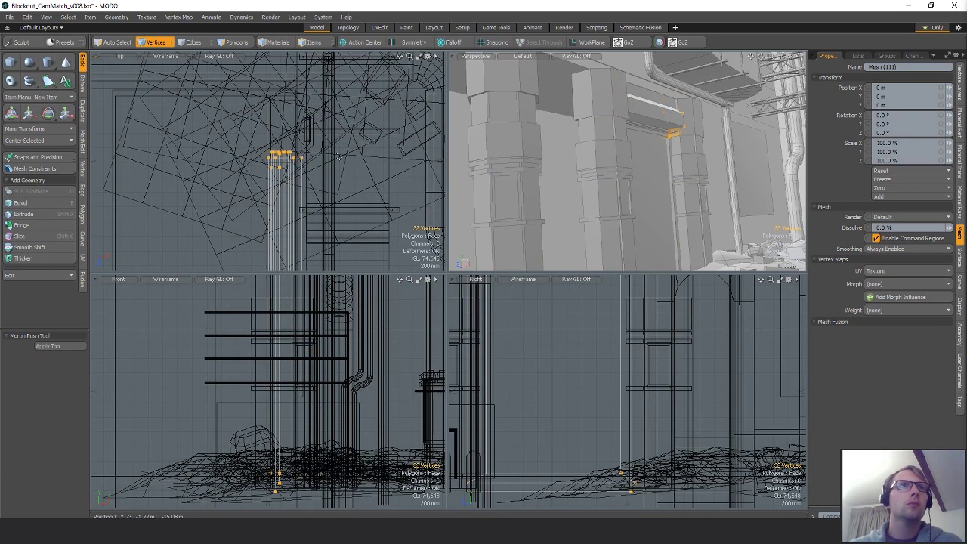
pyautogui.press('y')
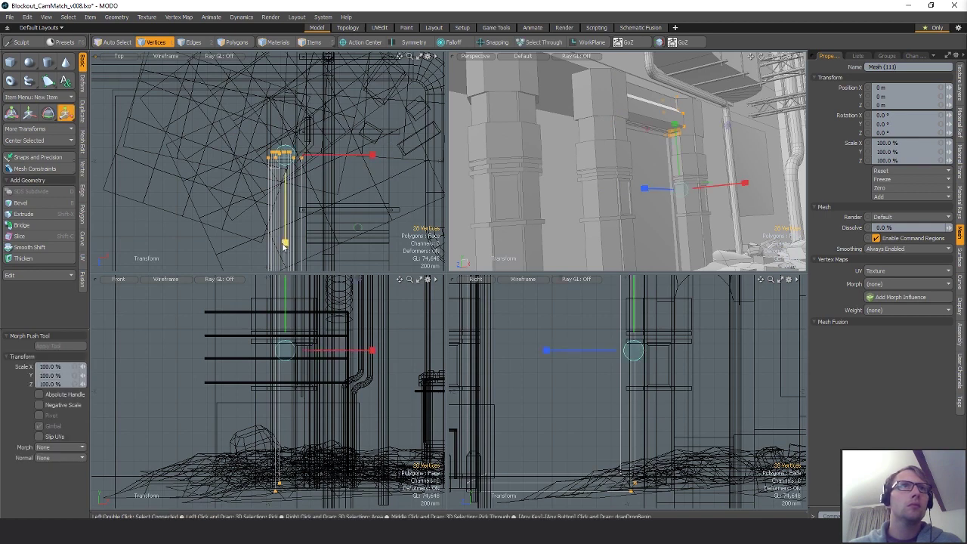
pyautogui.press('w')
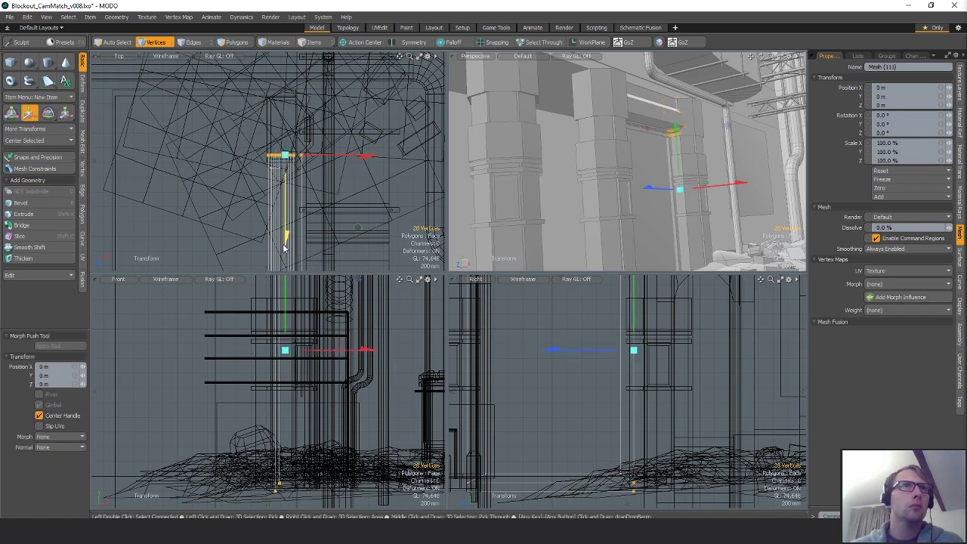
pyautogui.keyDown('ctrl'); pyautogui.keyDown('alt'); pyautogui.moveTo(357, 206); pyautogui.dragTo(321, 204); pyautogui.keyUp('alt'); pyautogui.keyUp('ctrl')
pyautogui.keyDown('alt'); pyautogui.keyDown('shift'); pyautogui.moveTo(321, 204); pyautogui.dragTo(306, 131); pyautogui.keyUp('shift'); pyautogui.keyUp('alt')
pyautogui.press('space')
# - Duplicate the beam, frame and panel assembly and move the copy 3.02 m in Z toward the corner pillar
pyautogui.press('space')
pyautogui.press('space')
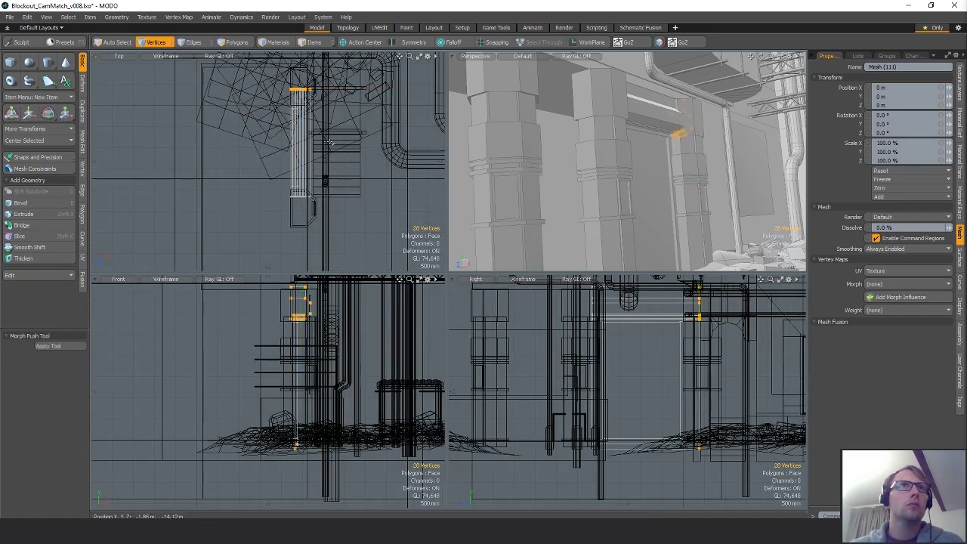
pyautogui.keyDown('alt'); pyautogui.keyDown('shift'); pyautogui.moveTo(387, 191); pyautogui.dragTo(368, 127); pyautogui.keyUp('shift'); pyautogui.keyUp('alt')
pyautogui.press('ctrl')
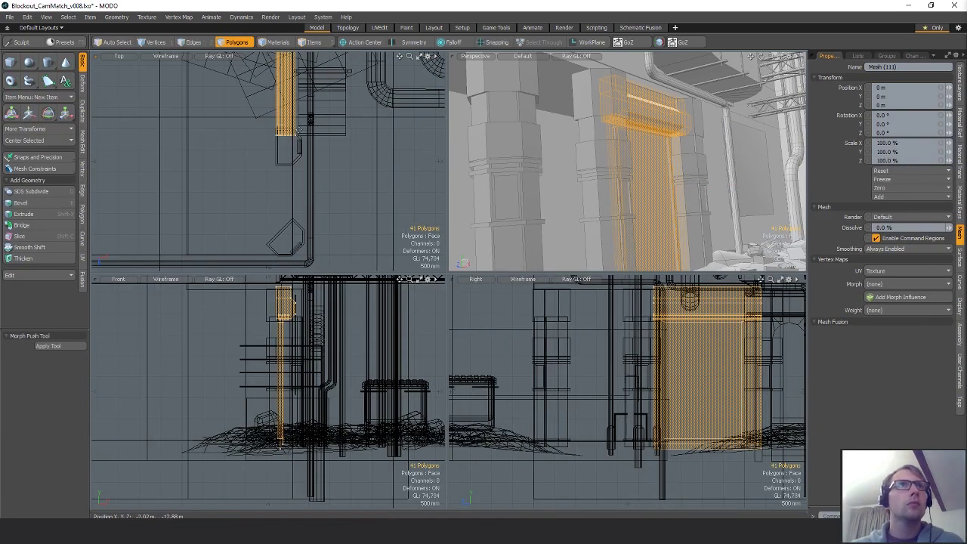
pyautogui.press('w')
pyautogui.moveTo(288, 182); pyautogui.dragTo(288, 291)
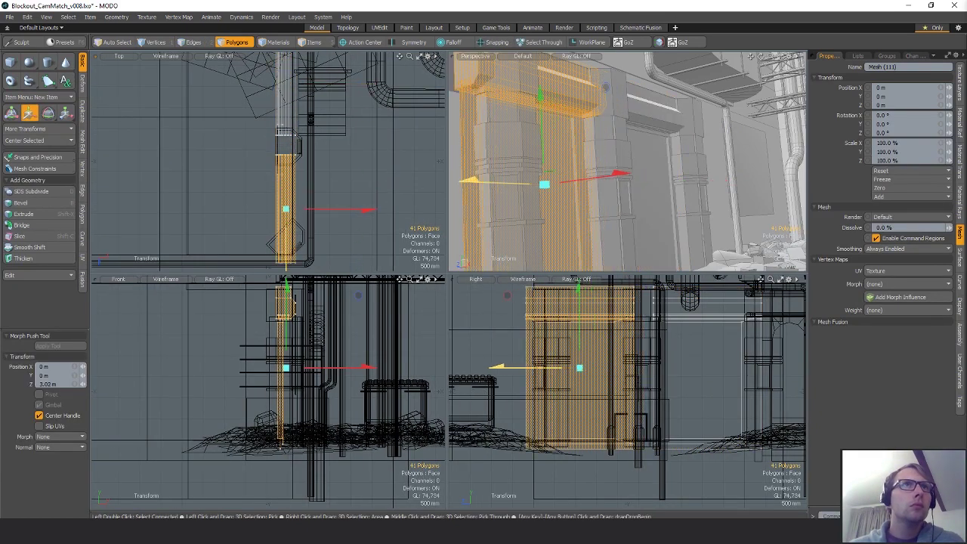
pyautogui.keyDown('alt'); pyautogui.keyDown('shift'); pyautogui.moveTo(298, 244); pyautogui.dragTo(300, 220); pyautogui.keyUp('shift'); pyautogui.keyUp('alt')
# - Shorten the copied assembly by moving its 32 end vertices -680 mm in Z, back to the corner pillar
pyautogui.press('space')
pyautogui.press('1')
pyautogui.press('w')
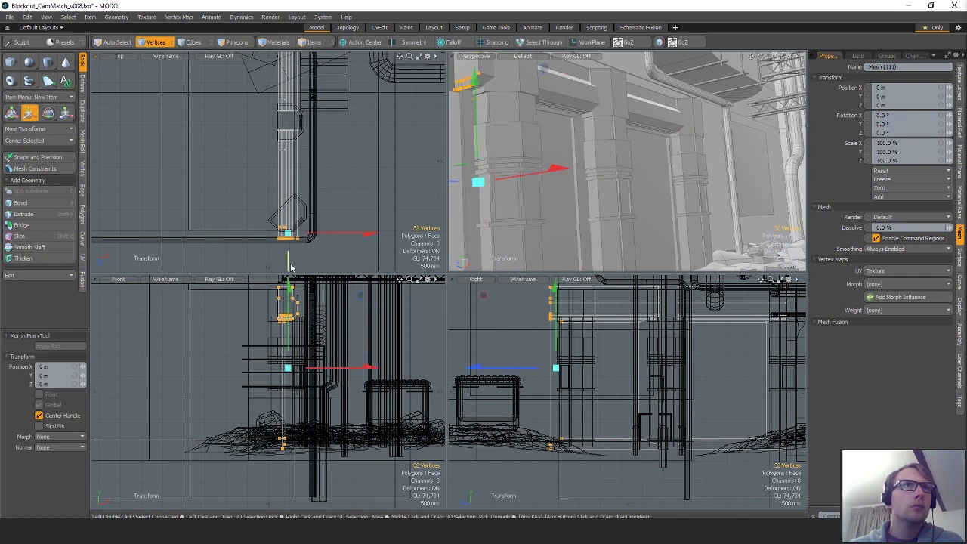
pyautogui.moveTo(287, 263); pyautogui.dragTo(287, 247)
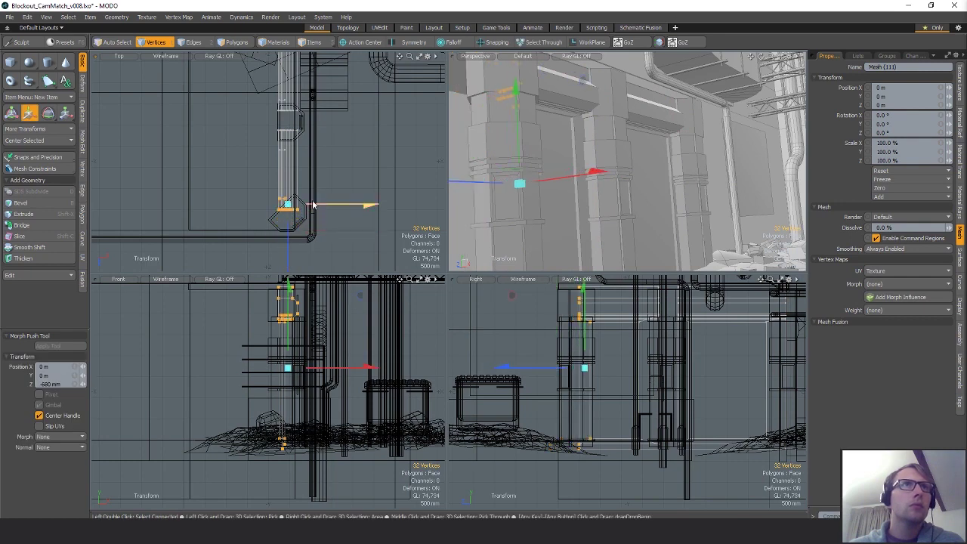
pyautogui.press('space')
pyautogui.click(317, 167)
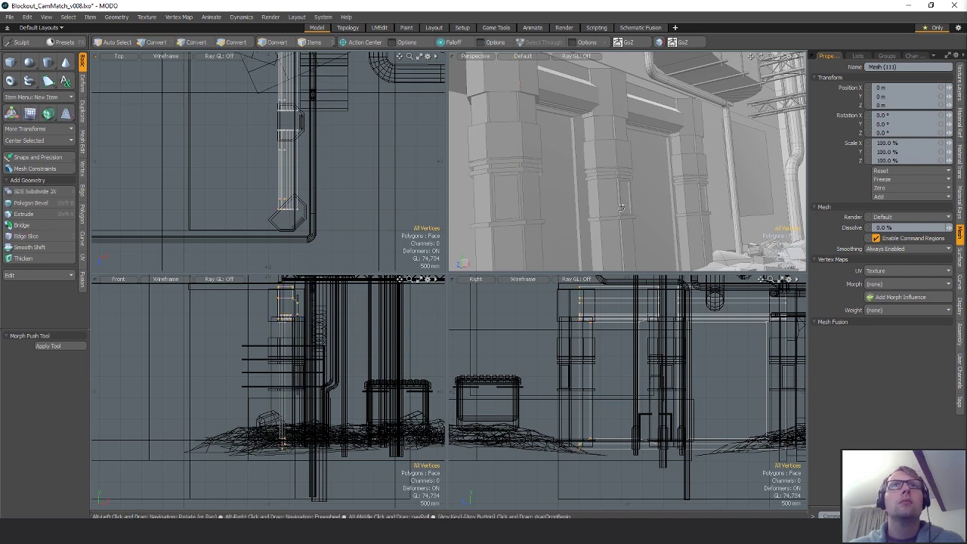
# - Move the copied frame's four inner vertices beside the middle pillar -130 mm in Z
pyautogui.keyDown('alt'); pyautogui.moveTo(578, 173); pyautogui.dragTo(539, 210); pyautogui.keyUp('alt')
pyautogui.scroll(5, 268, 152)
pyautogui.moveTo(269, 141)
pyautogui.mouseDown(button='right')
pyautogui.moveTo(317, 127)
pyautogui.moveTo(302, 168)
pyautogui.mouseUp(button='right')
pyautogui.press('w')
pyautogui.moveTo(530, 197); pyautogui.dragTo(538, 196)
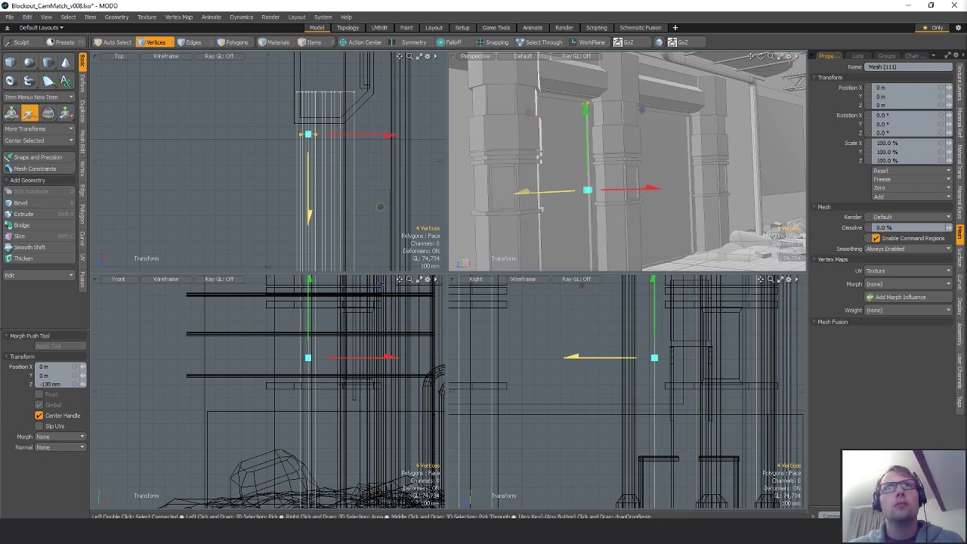
pyautogui.keyDown('alt'); pyautogui.moveTo(540, 197); pyautogui.dragTo(602, 132); pyautogui.keyUp('alt')
# - Move the copied frame's four inner vertices beside the corner pillar -180 mm in Z
pyautogui.keyDown('alt'); pyautogui.keyDown('shift'); pyautogui.moveTo(318, 243); pyautogui.dragTo(316, 122); pyautogui.keyUp('shift'); pyautogui.keyUp('alt')
pyautogui.press('q')
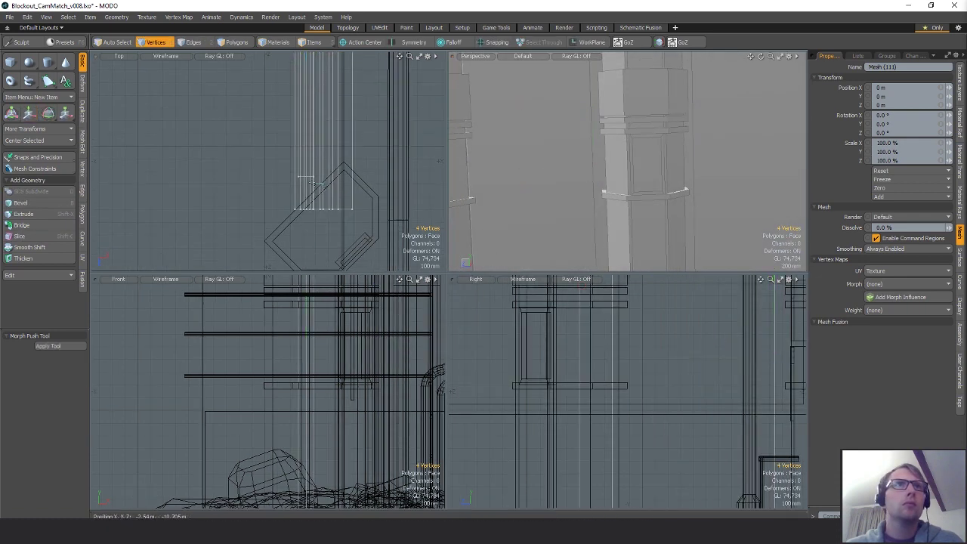
pyautogui.press('w')
pyautogui.keyDown('alt'); pyautogui.keyDown('shift'); pyautogui.moveTo(496, 164); pyautogui.dragTo(556, 170); pyautogui.keyUp('shift'); pyautogui.keyUp('alt')
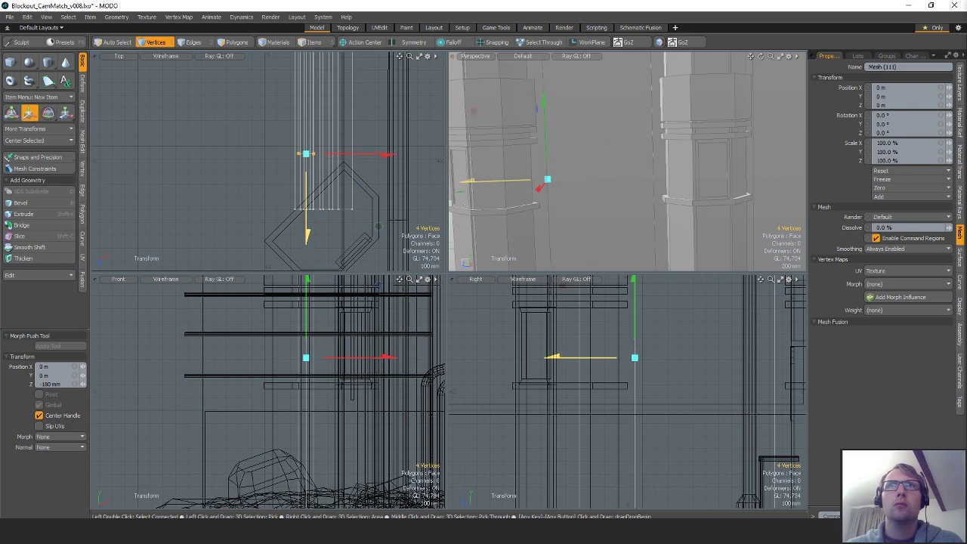
# - Extend the corner pillar backward by moving its seven diagonal rear polygons outward along their local axis
pyautogui.keyDown('alt'); pyautogui.moveTo(544, 181); pyautogui.dragTo(729, 172); pyautogui.keyUp('alt')
pyautogui.scroll(-3, 263, 211)
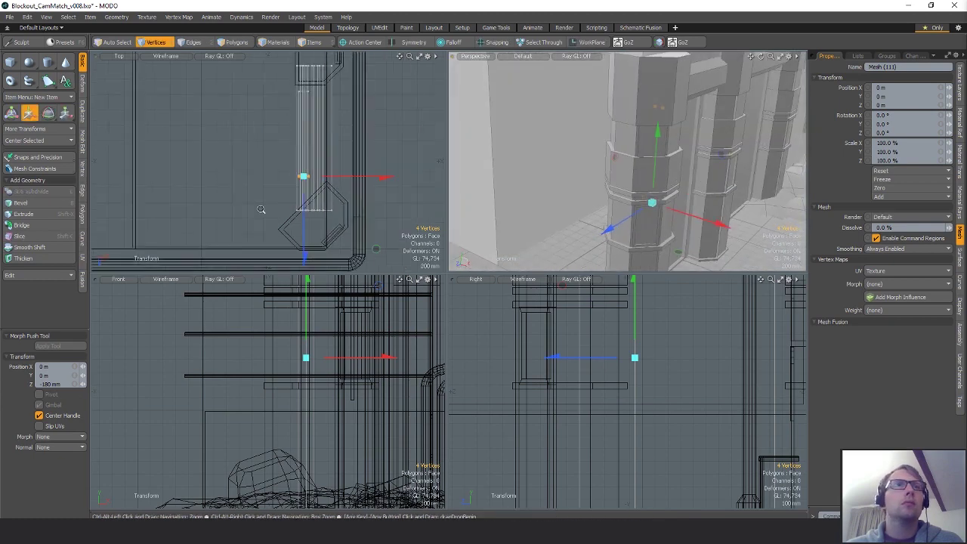
pyautogui.keyDown('alt'); pyautogui.moveTo(334, 222); pyautogui.dragTo(327, 204); pyautogui.keyUp('alt')
pyautogui.press('space')
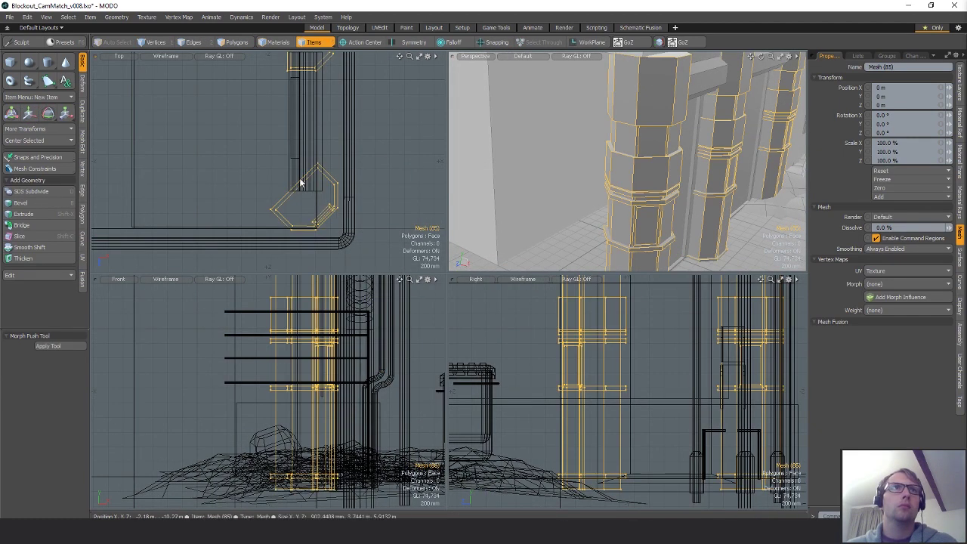
pyautogui.press('3')
pyautogui.moveTo(306, 192); pyautogui.dragTo(232, 220, button='right')
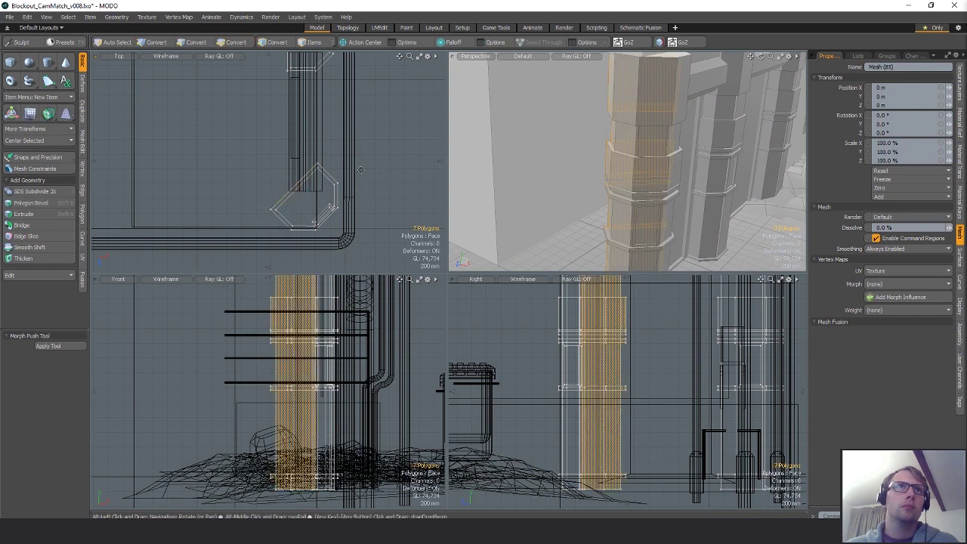
pyautogui.press('w')
pyautogui.moveTo(275, 171); pyautogui.dragTo(241, 136)
pyautogui.press('space')
pyautogui.click(377, 130)
pyautogui.keyDown('alt'); pyautogui.moveTo(604, 166); pyautogui.dragTo(672, 195); pyautogui.keyUp('alt')
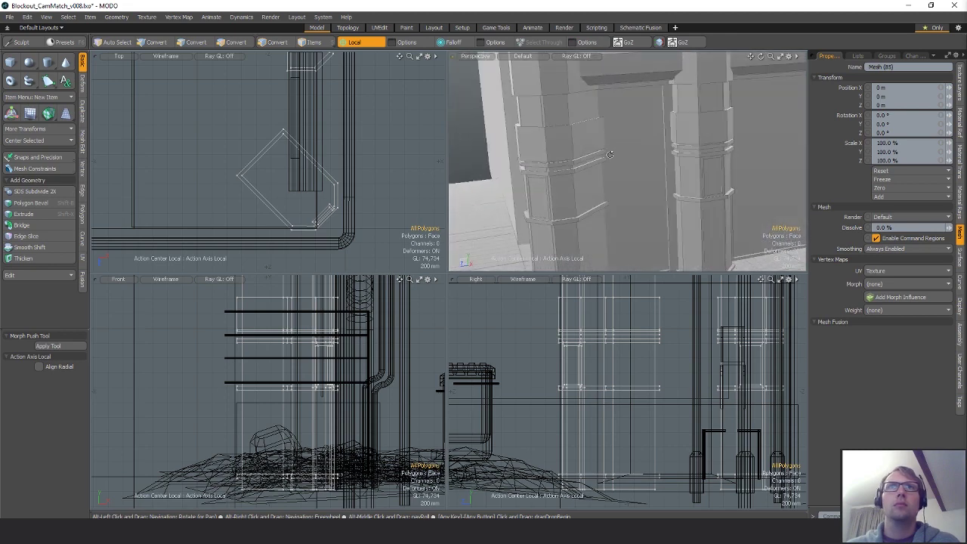
# - Move the copied frame's four inner edges beside the corner pillar -300 mm in Z to clear the thickened pillar
pyautogui.press('5')
pyautogui.click(660, 138)
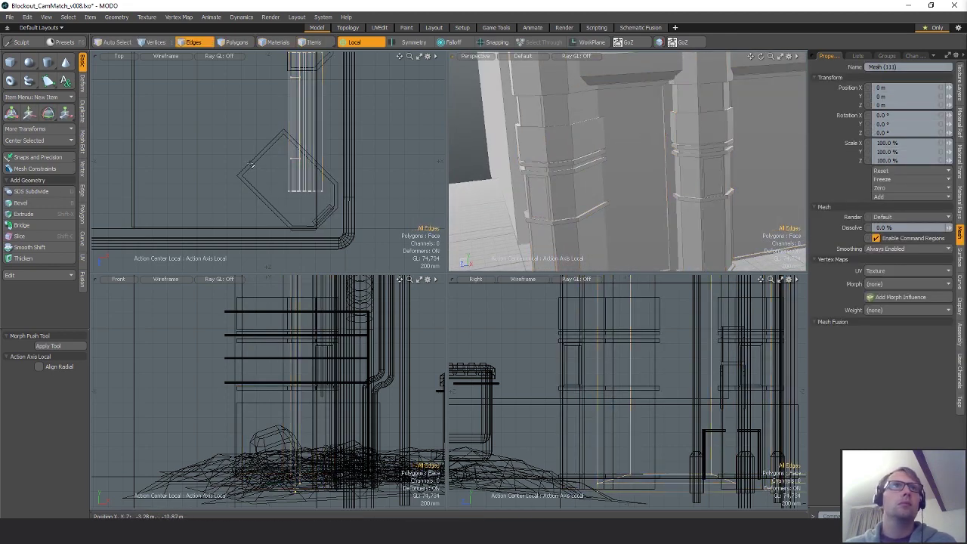
pyautogui.moveTo(316, 173); pyautogui.dragTo(323, 165, button='right')
pyautogui.scroll(3, 325, 164)
pyautogui.press('w')
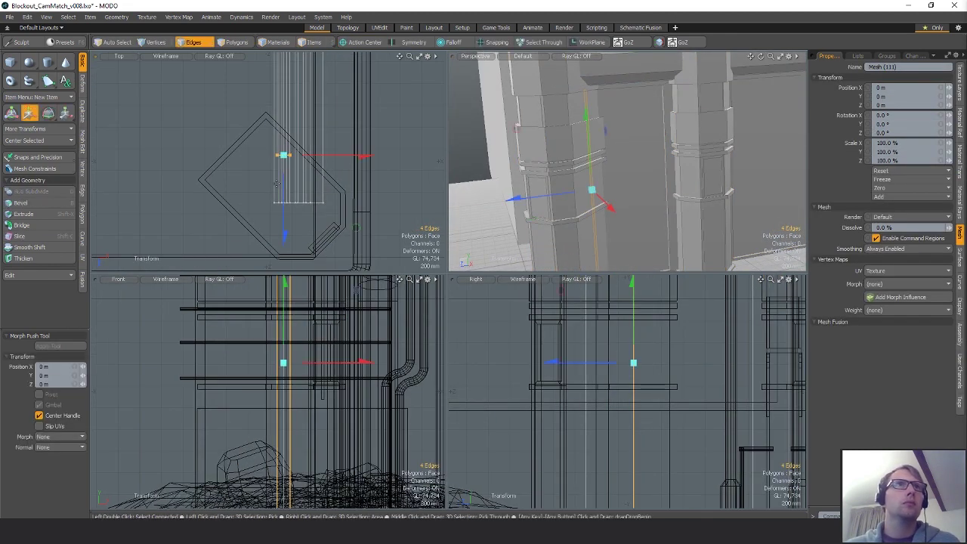
pyautogui.moveTo(283, 195); pyautogui.dragTo(284, 162)
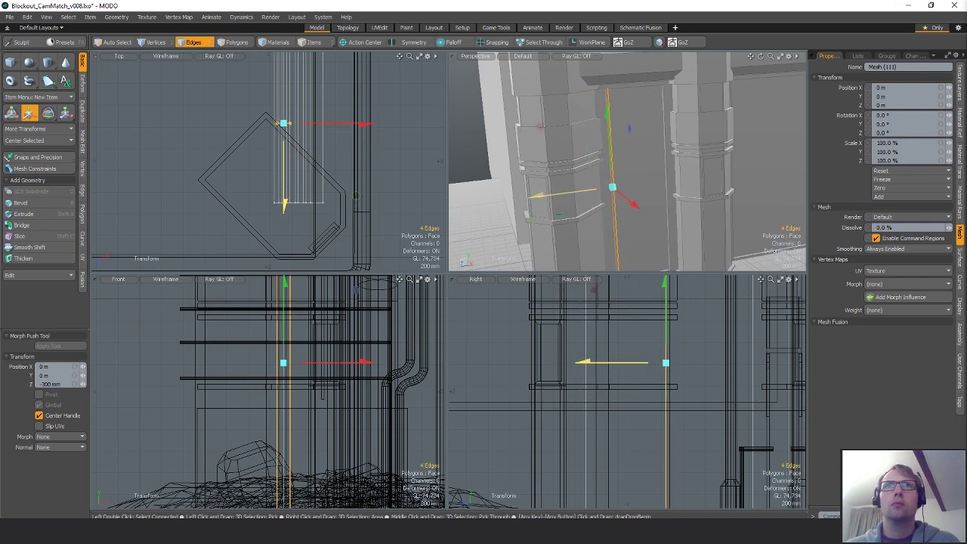
pyautogui.moveTo(641, 172)
pyautogui.keyDown('alt'); pyautogui.mouseDown()
pyautogui.moveTo(627, 173)
pyautogui.moveTo(651, 177)
pyautogui.mouseUp(); pyautogui.keyUp('alt')
pyautogui.press('q')
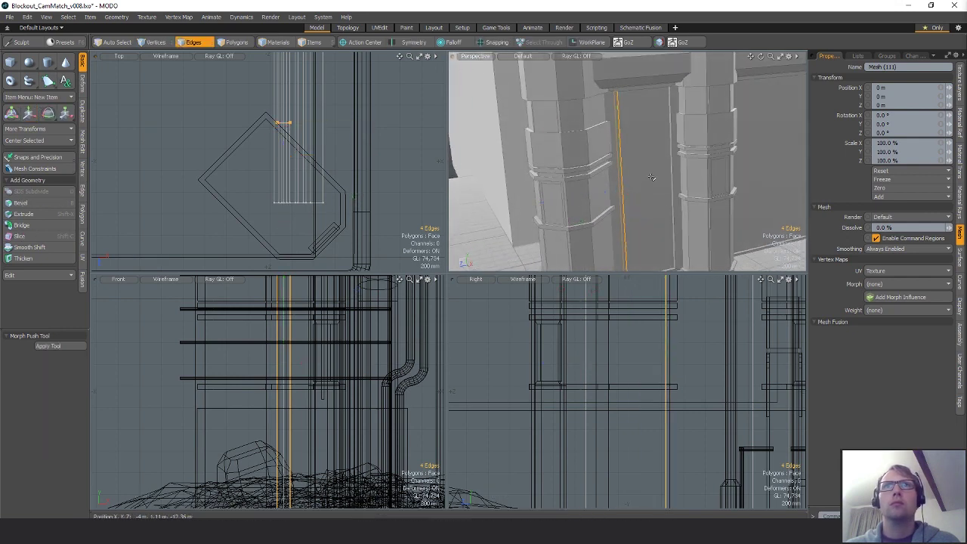
pyautogui.keyDown('alt'); pyautogui.moveTo(662, 218); pyautogui.dragTo(555, 180); pyautogui.keyUp('alt')
pyautogui.press('w')
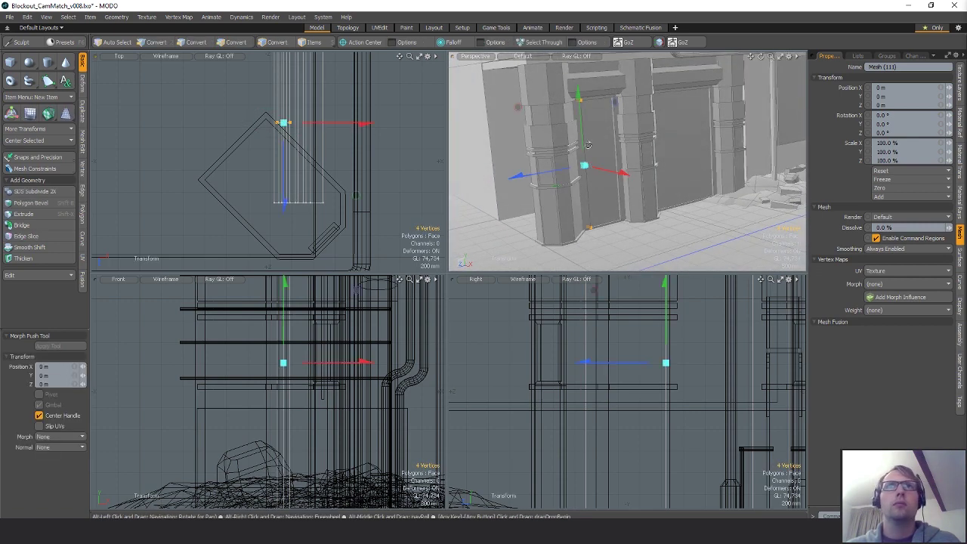
# - Shift the copied frame's four inner vertices along Z back toward the corner pillar and clear the selection
pyautogui.scroll(3, 561, 171)
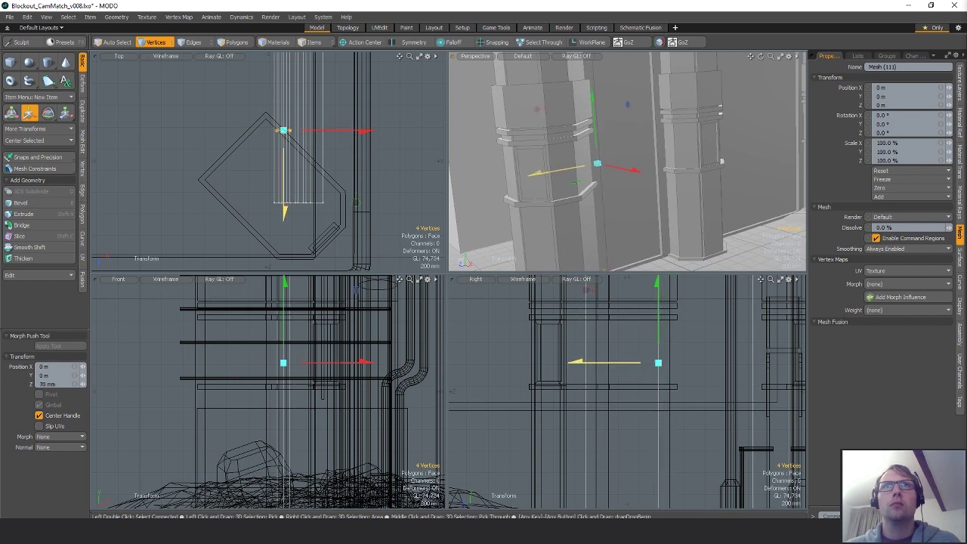
pyautogui.press('space')
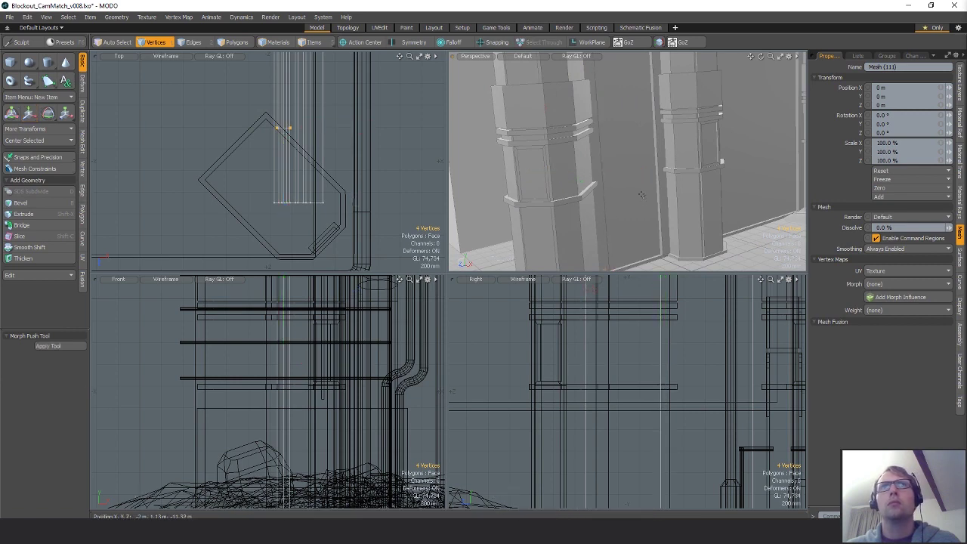
pyautogui.click(642, 195)
# - Make the pillar mesh and the beam-and-wall-panel mesh active together for polygon selection
pyautogui.moveTo(643, 195)
pyautogui.keyDown('alt'); pyautogui.mouseDown()
pyautogui.moveTo(630, 185)
pyautogui.moveTo(502, 173)
pyautogui.moveTo(630, 182)
pyautogui.mouseUp(); pyautogui.keyUp('alt')
pyautogui.scroll(-5, 346, 194)
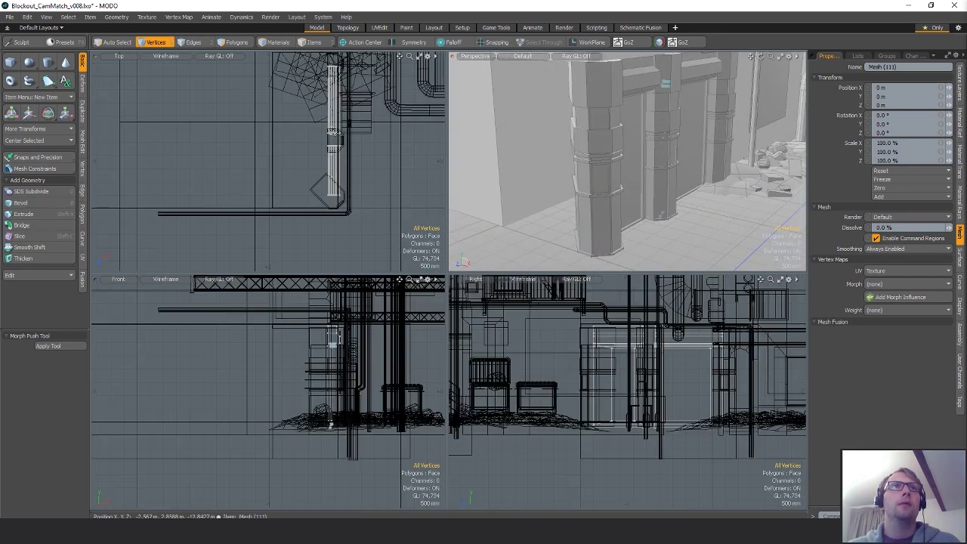
pyautogui.press('5')
pyautogui.click(347, 141)
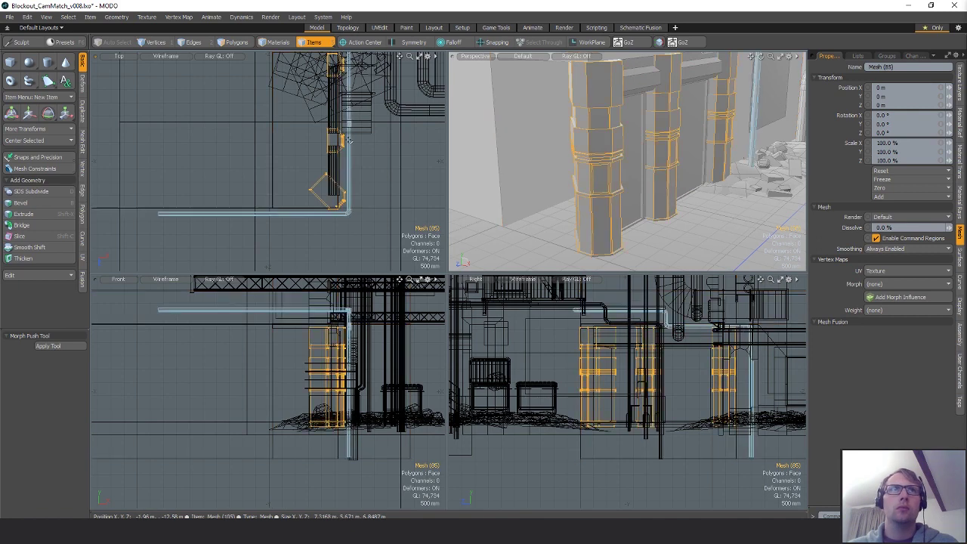
pyautogui.press('3')
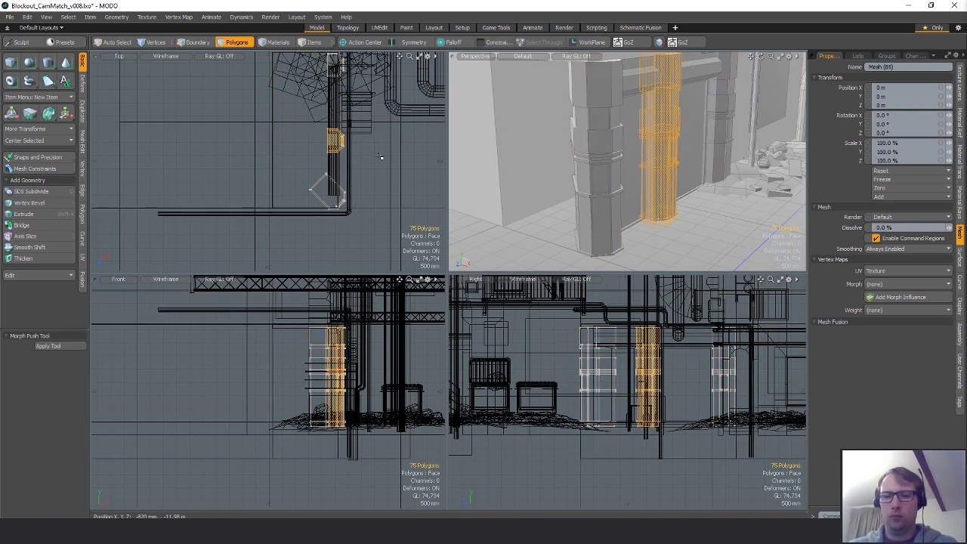
pyautogui.press('5')
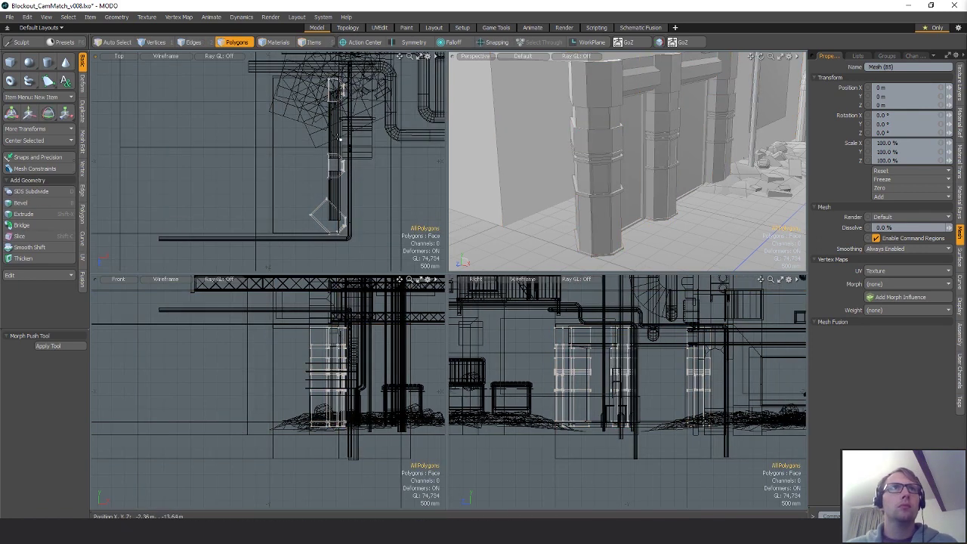
pyautogui.click(333, 145)
pyautogui.click(332, 145)
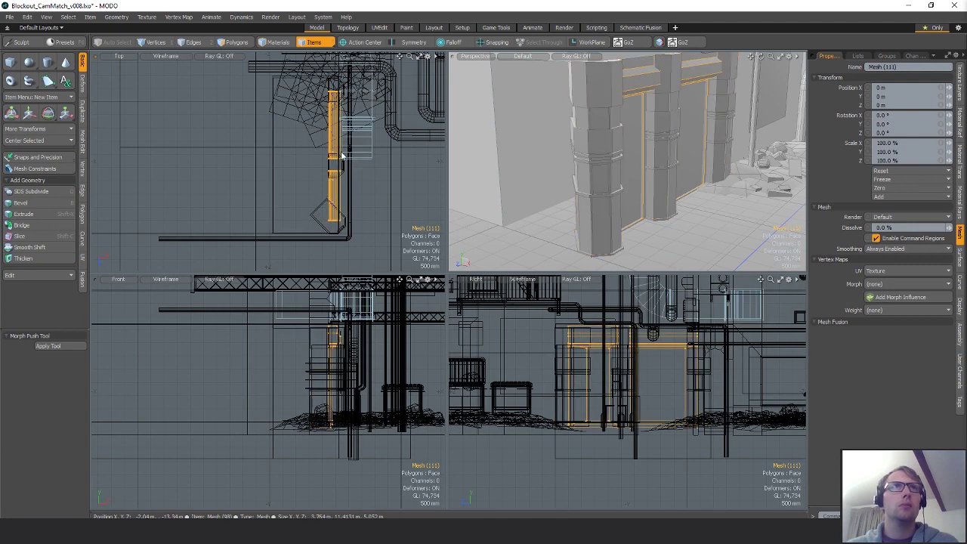
pyautogui.keyDown('shift'); pyautogui.click(344, 167); pyautogui.keyUp('shift')
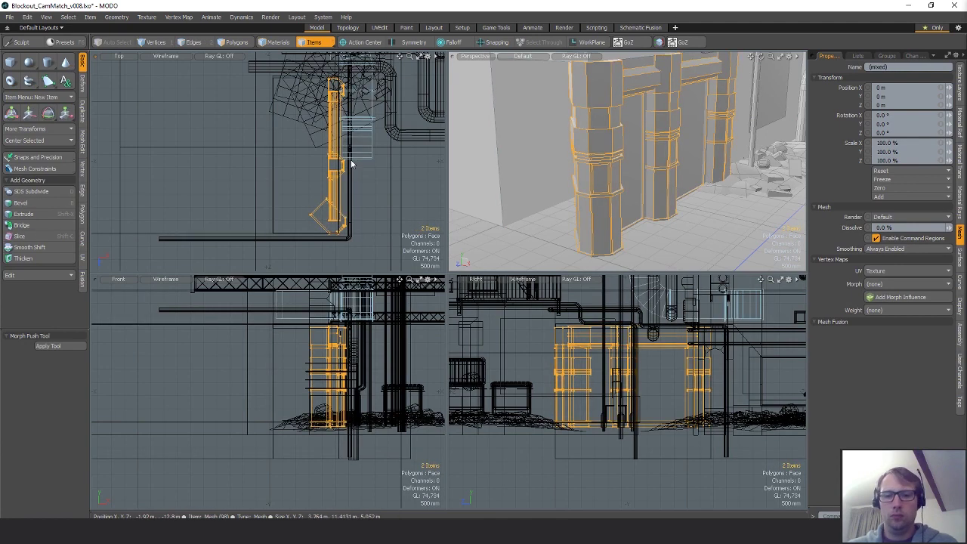
pyautogui.press('3')
# - Select all polygons of the middle pillar together with the beams and framed wall panels on both of its sides
pyautogui.scroll(2, 337, 159)
pyautogui.doubleClick(337, 151)
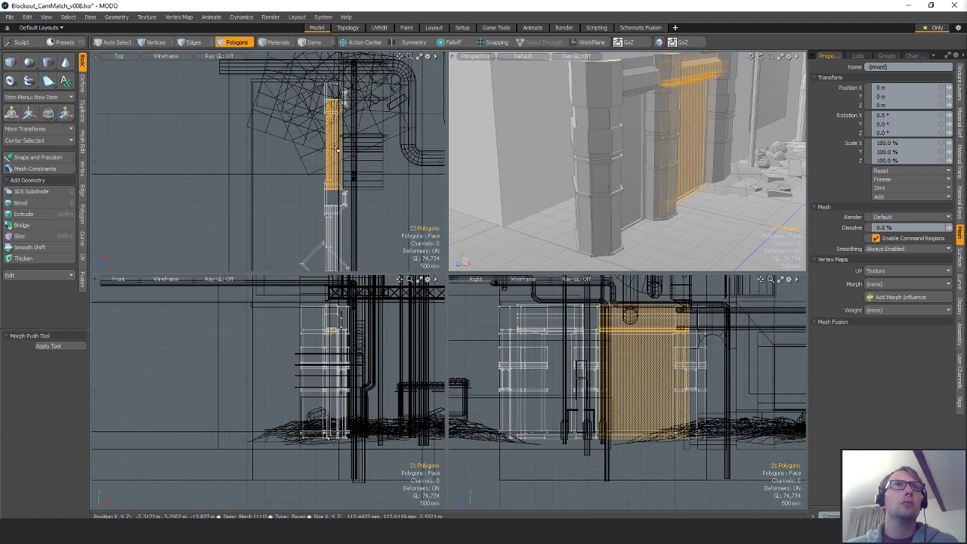
pyautogui.keyDown('shift'); pyautogui.doubleClick(346, 121); pyautogui.keyUp('shift')
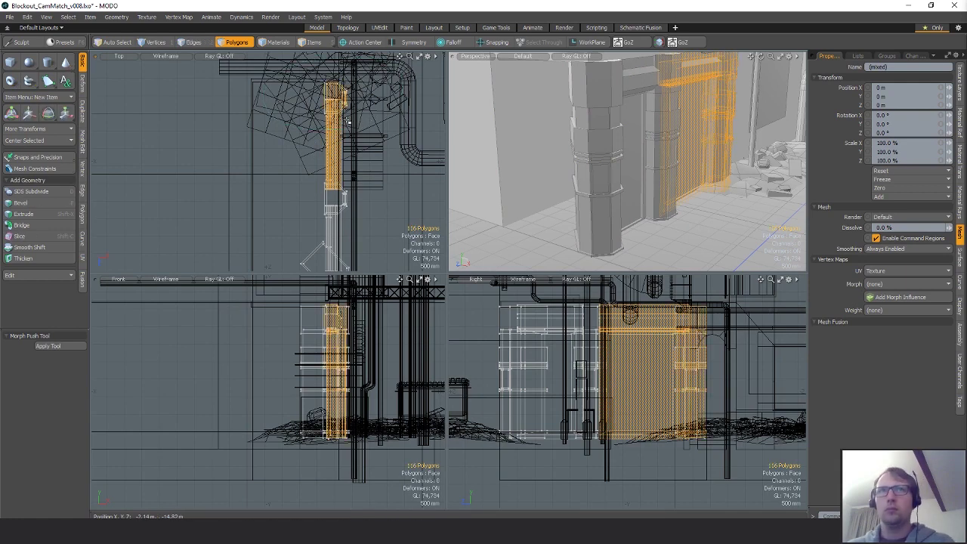
pyautogui.keyDown('alt'); pyautogui.keyDown('shift'); pyautogui.moveTo(345, 164); pyautogui.dragTo(351, 152); pyautogui.keyUp('shift'); pyautogui.keyUp('alt')
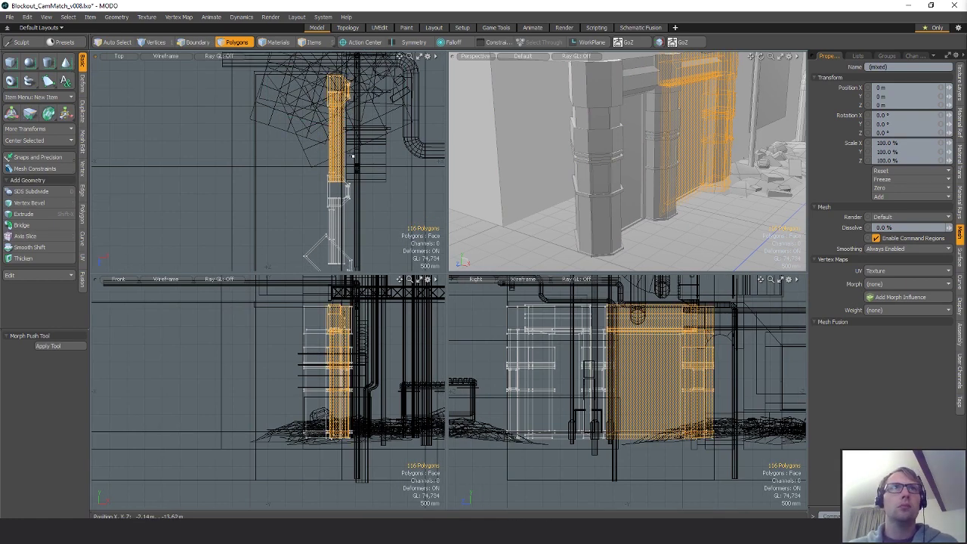
pyautogui.scroll(2, 361, 155)
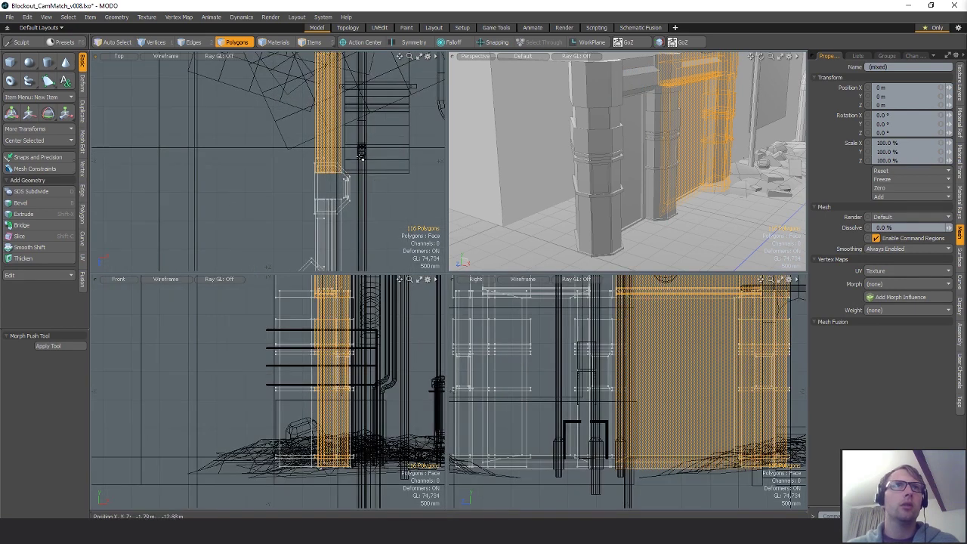
pyautogui.moveTo(356, 228); pyautogui.dragTo(370, 195, button='right')
pyautogui.keyDown('alt'); pyautogui.keyDown('shift'); pyautogui.moveTo(339, 144); pyautogui.dragTo(340, 160); pyautogui.keyUp('shift'); pyautogui.keyUp('alt')
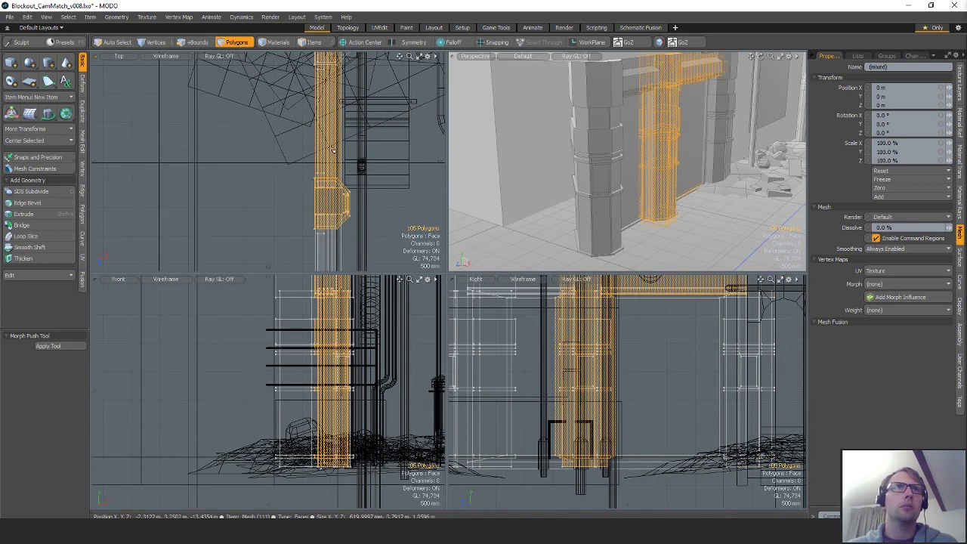
pyautogui.hotkey('shift', 'Up')
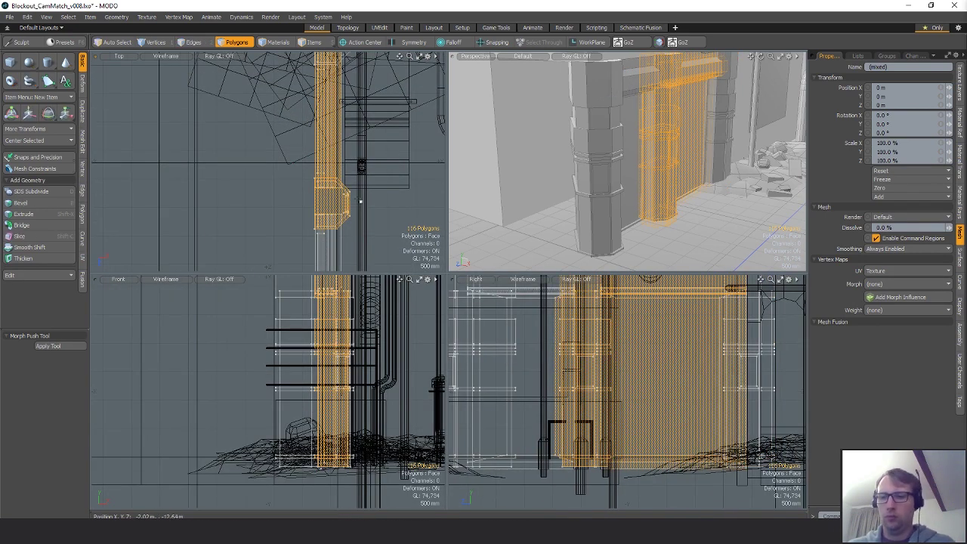
pyautogui.hotkey('shift', 'Up')
pyautogui.scroll(-4, 362, 218)
pyautogui.keyDown('alt'); pyautogui.keyDown('shift'); pyautogui.moveTo(397, 199); pyautogui.dragTo(381, 180); pyautogui.keyUp('shift'); pyautogui.keyUp('alt')
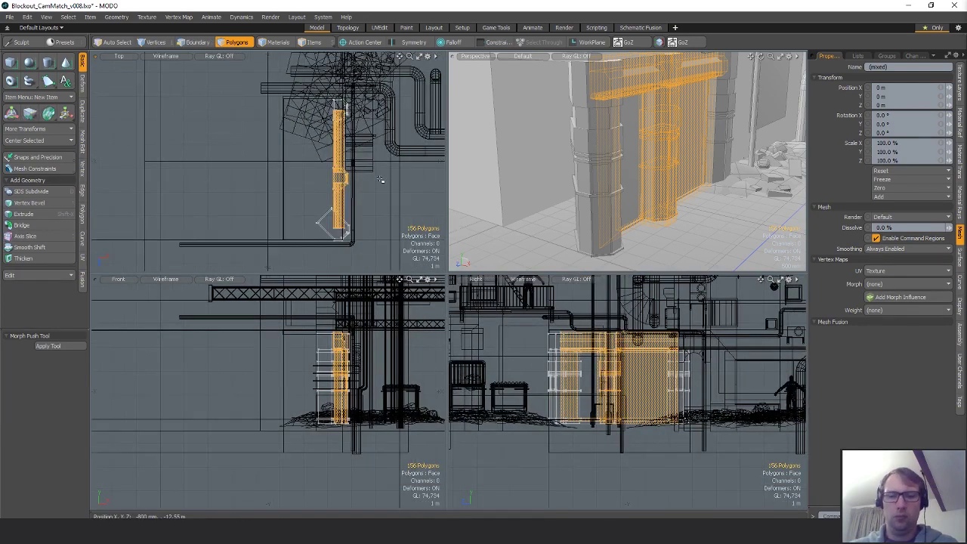
# - Copy the selected wall section into a new mesh, rotate it perpendicular to the original, and move it to the adjoining side of the corner pillar
pyautogui.press('e')
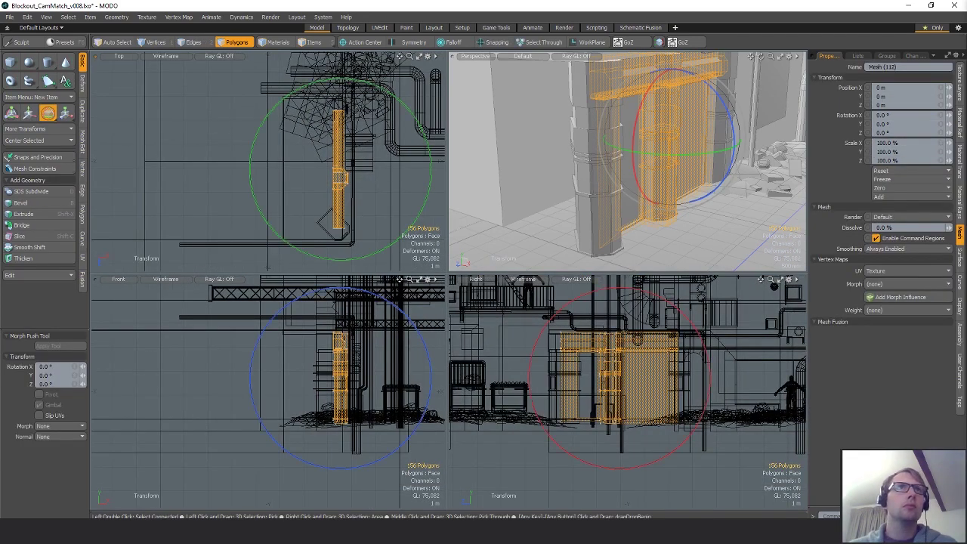
pyautogui.keyDown('ctrl'); pyautogui.moveTo(361, 82); pyautogui.dragTo(329, 253); pyautogui.keyUp('ctrl')
pyautogui.press('w')
pyautogui.keyDown('ctrl'); pyautogui.keyDown('alt'); pyautogui.moveTo(297, 191); pyautogui.dragTo(318, 314); pyautogui.keyUp('alt'); pyautogui.keyUp('ctrl')
pyautogui.keyDown('alt'); pyautogui.keyDown('shift'); pyautogui.moveTo(317, 314); pyautogui.dragTo(312, 161); pyautogui.keyUp('shift'); pyautogui.keyUp('alt')
pyautogui.keyDown('alt'); pyautogui.keyDown('shift'); pyautogui.moveTo(249, 183); pyautogui.dragTo(309, 227); pyautogui.keyUp('shift'); pyautogui.keyUp('alt')
pyautogui.keyDown('alt'); pyautogui.keyDown('shift'); pyautogui.moveTo(309, 228); pyautogui.dragTo(265, 158); pyautogui.keyUp('shift'); pyautogui.keyUp('alt')
pyautogui.press('space')
# - Delete the rotated copy's surplus beam and wall panel on the side away from the corner pillar
pyautogui.moveTo(266, 155); pyautogui.dragTo(258, 216, button='right')
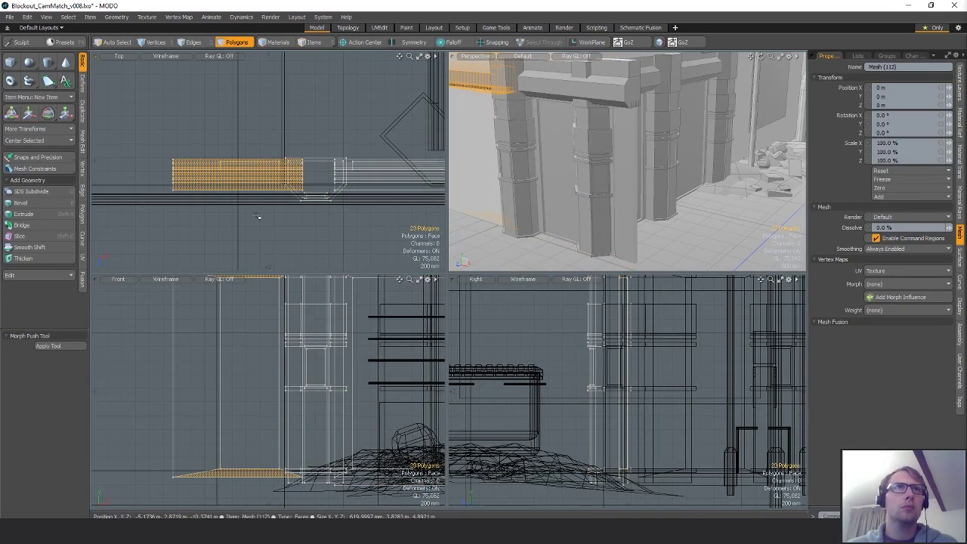
pyautogui.press(']')
pyautogui.press('Delete')
# - Shorten the remaining beam and panel by moving their 32 end vertices -1.07 m in X to meet the corner pillar
pyautogui.keyDown('alt'); pyautogui.keyDown('shift'); pyautogui.moveTo(347, 160); pyautogui.dragTo(192, 160); pyautogui.keyUp('shift'); pyautogui.keyUp('alt')
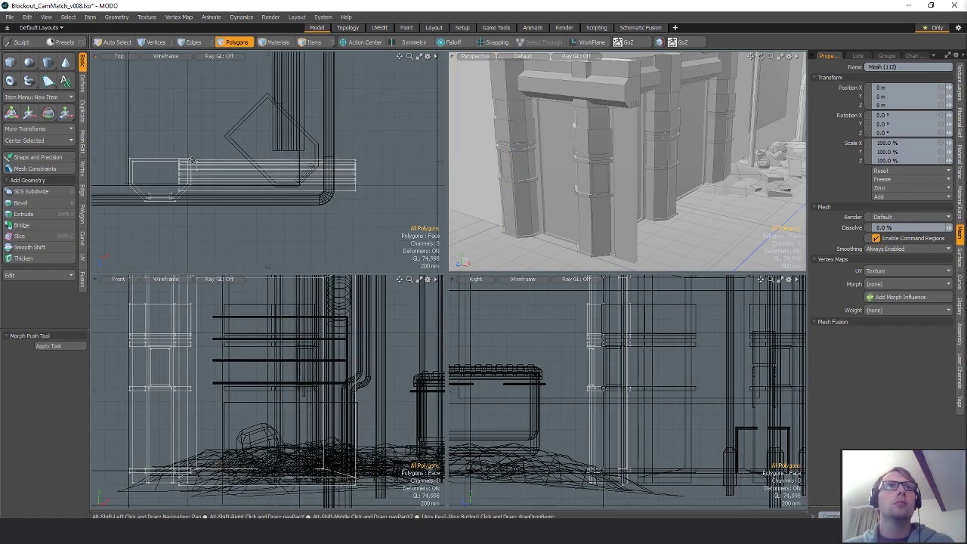
pyautogui.press('w')
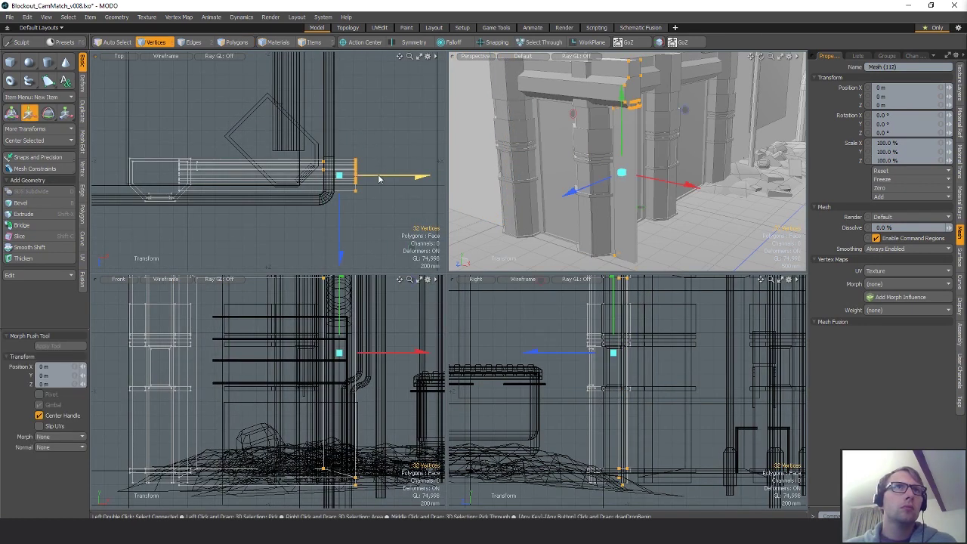
pyautogui.moveTo(379, 178); pyautogui.dragTo(306, 179)
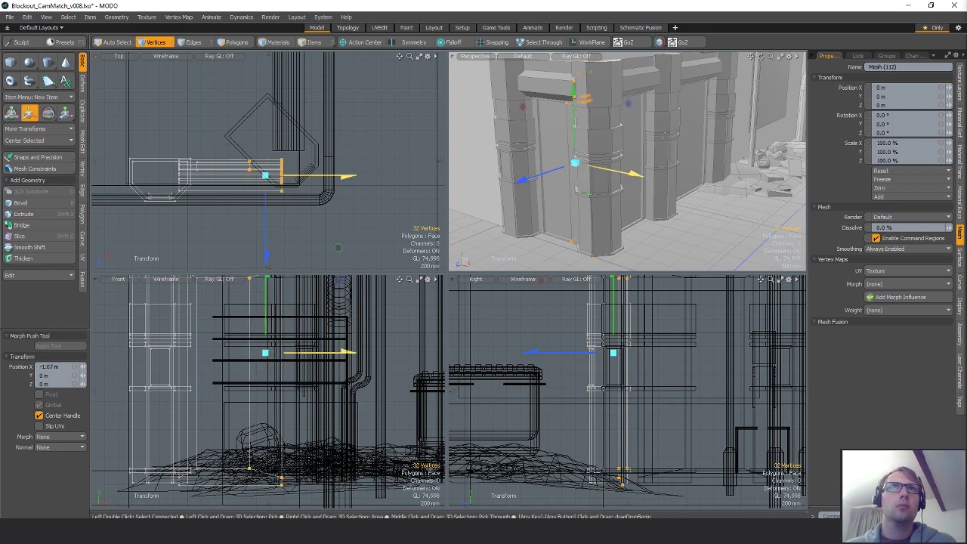
pyautogui.press('q')
# - Move the whole rotated wall section about -123 mm in X and -156 mm in Z beside the corner pillar
pyautogui.press('w')
pyautogui.moveTo(603, 129)
pyautogui.keyDown('alt'); pyautogui.mouseDown()
pyautogui.moveTo(627, 90)
pyautogui.moveTo(615, 189)
pyautogui.moveTo(589, 219)
pyautogui.moveTo(593, 241)
pyautogui.moveTo(579, 207)
pyautogui.moveTo(613, 222)
pyautogui.moveTo(606, 211)
pyautogui.moveTo(621, 230)
pyautogui.moveTo(706, 154)
pyautogui.moveTo(627, 189)
pyautogui.moveTo(701, 177)
pyautogui.moveTo(676, 187)
pyautogui.moveTo(597, 131)
pyautogui.mouseUp(); pyautogui.keyUp('alt')
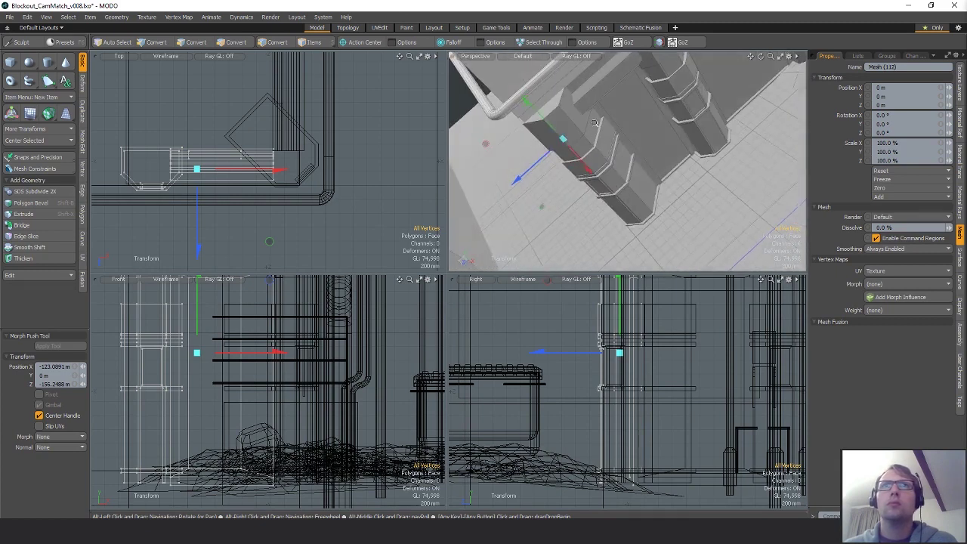
pyautogui.scroll(3, 597, 132)
pyautogui.press('q')
# - Loop slice the rear diagonal face of the corner pillar's upper block with a single cut at 30%
pyautogui.press('5')
pyautogui.click(604, 132)
pyautogui.press('3')
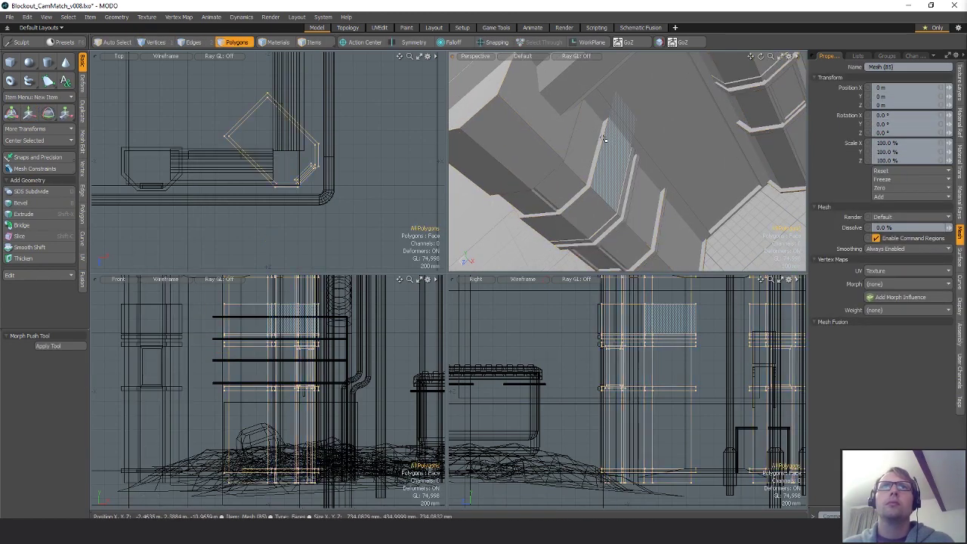
pyautogui.doubleClick(604, 141)
pyautogui.hotkey('alt', 'c')
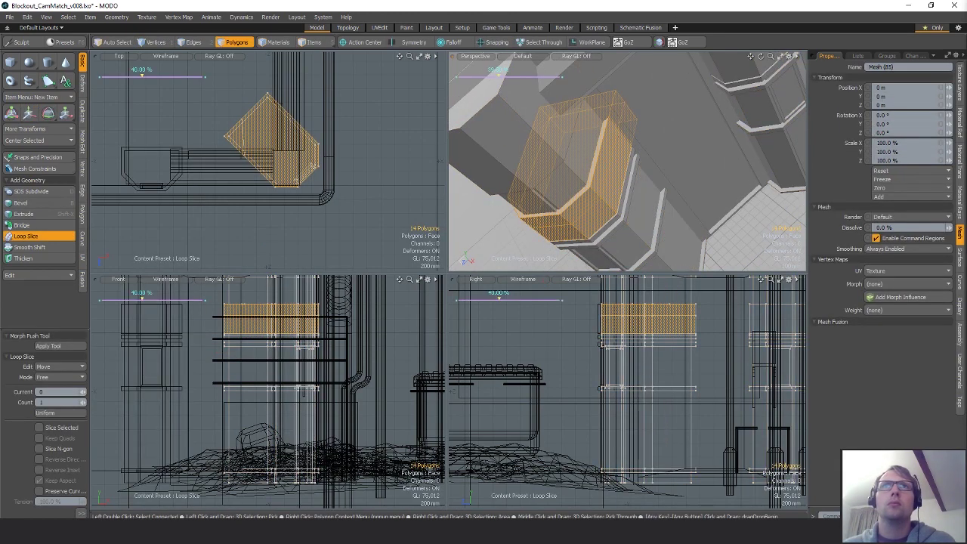
pyautogui.press('q')
pyautogui.hotkey('alt', 'c')
pyautogui.moveTo(609, 147); pyautogui.dragTo(618, 161)
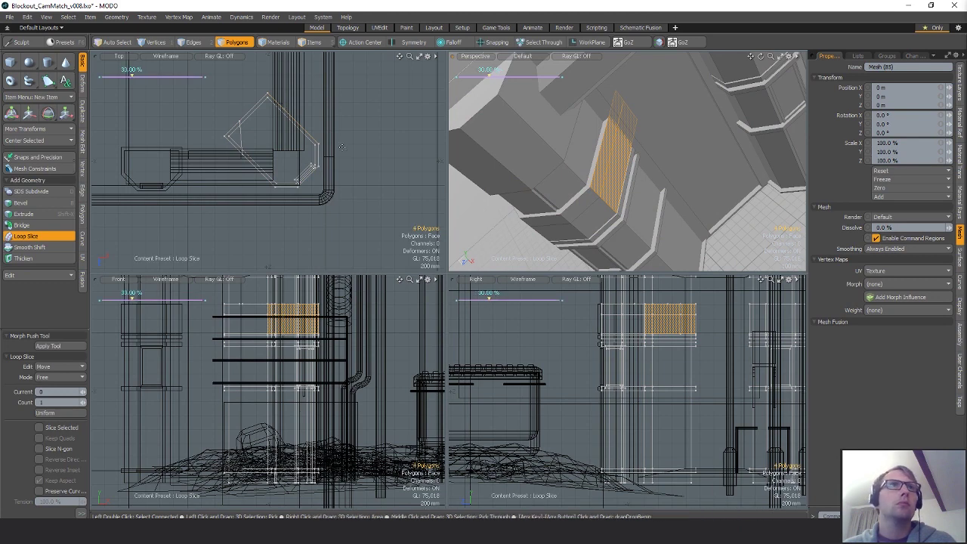
pyautogui.press('space')
pyautogui.press('space')
pyautogui.press('space')
pyautogui.click(242, 140)
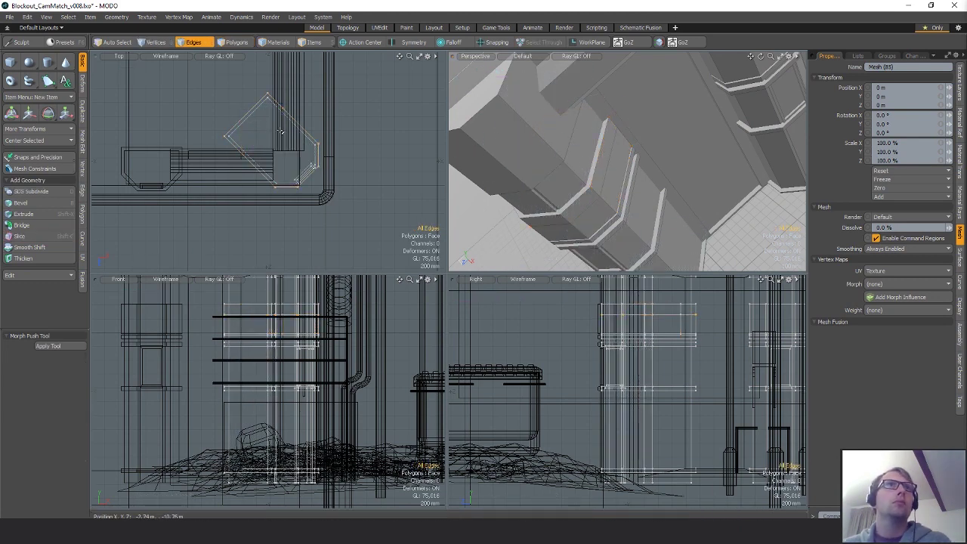
# - Slice through the corner pillar at a 45° angle with snapping on, starting from the new cut on its rear face
pyautogui.scroll(3, 286, 126)
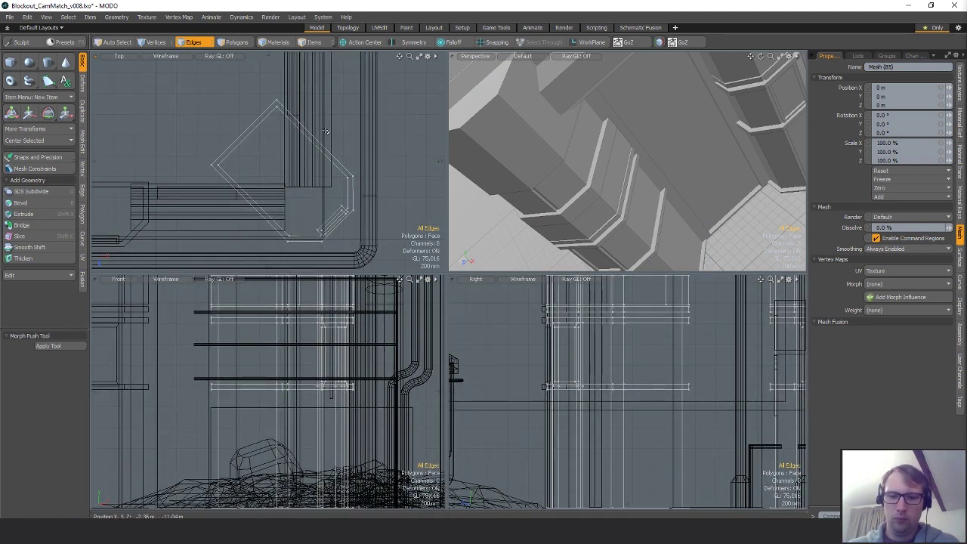
pyautogui.hotkey('shift', 'c')
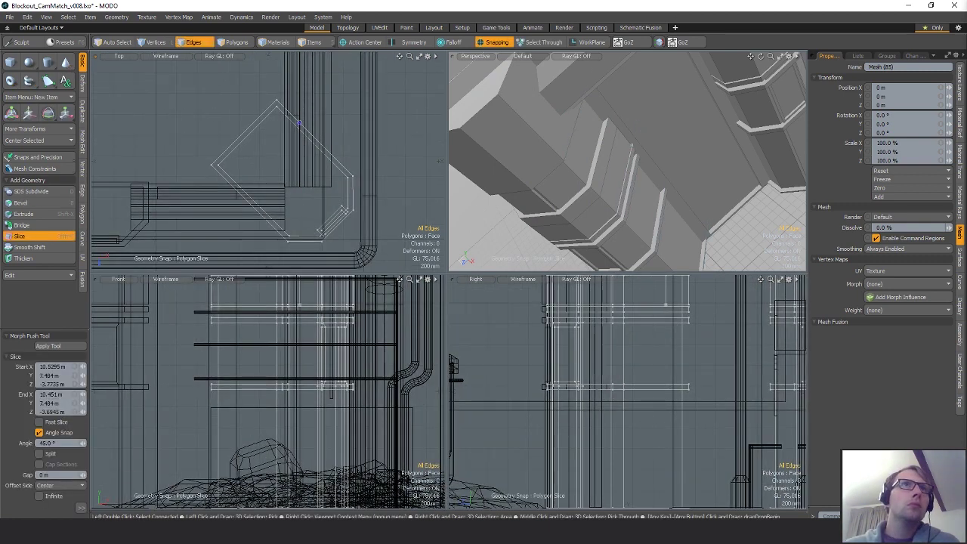
pyautogui.moveTo(206, 217); pyautogui.dragTo(203, 224)
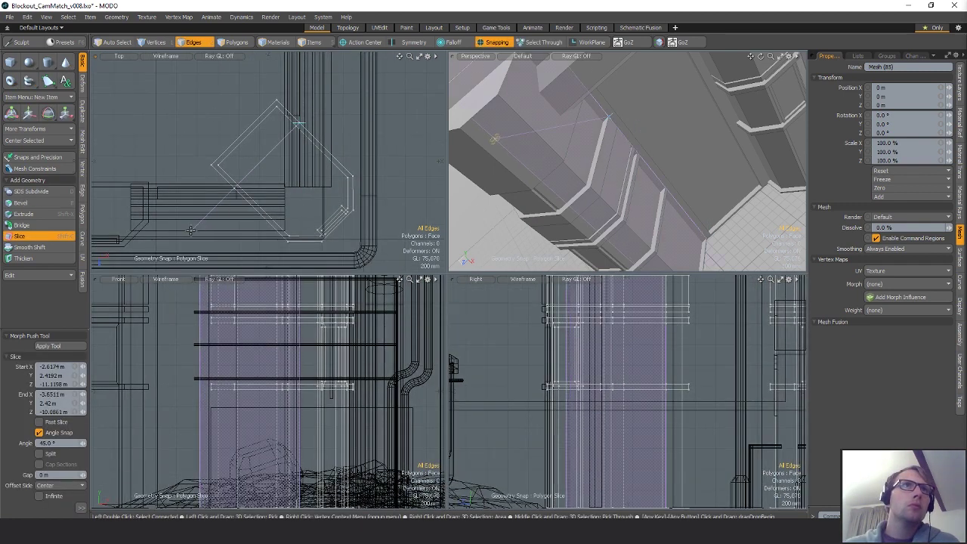
pyautogui.press('space')
# - Make the rotated wall section's mesh active for polygon editing
pyautogui.scroll(3, 315, 185)
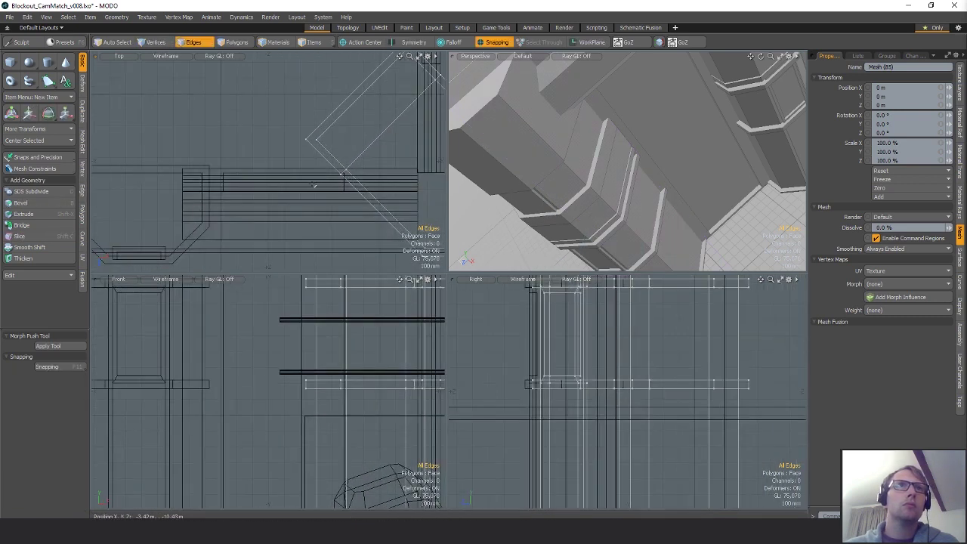
pyautogui.press('5')
pyautogui.click(327, 175)
pyautogui.press('3')
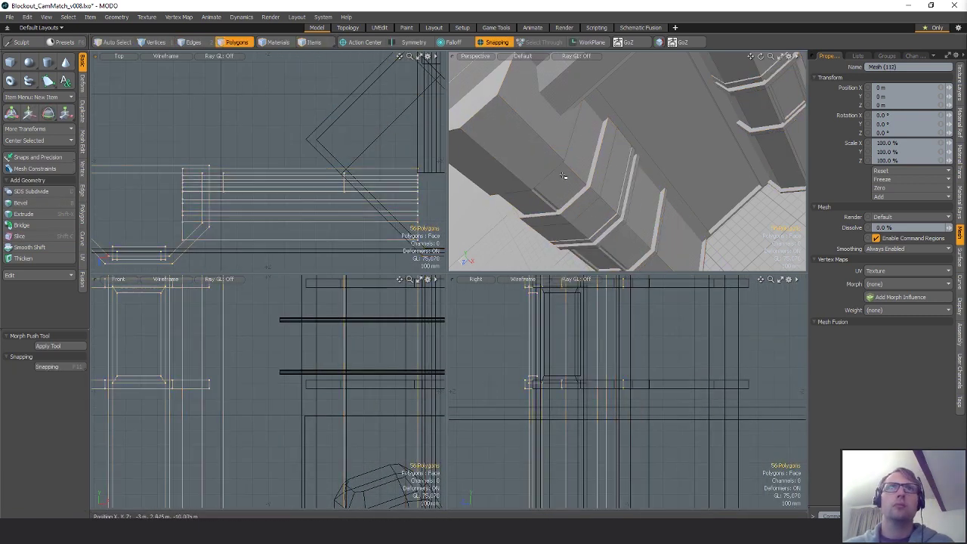
pyautogui.keyDown('alt'); pyautogui.moveTo(565, 177); pyautogui.dragTo(598, 184); pyautogui.keyUp('alt')
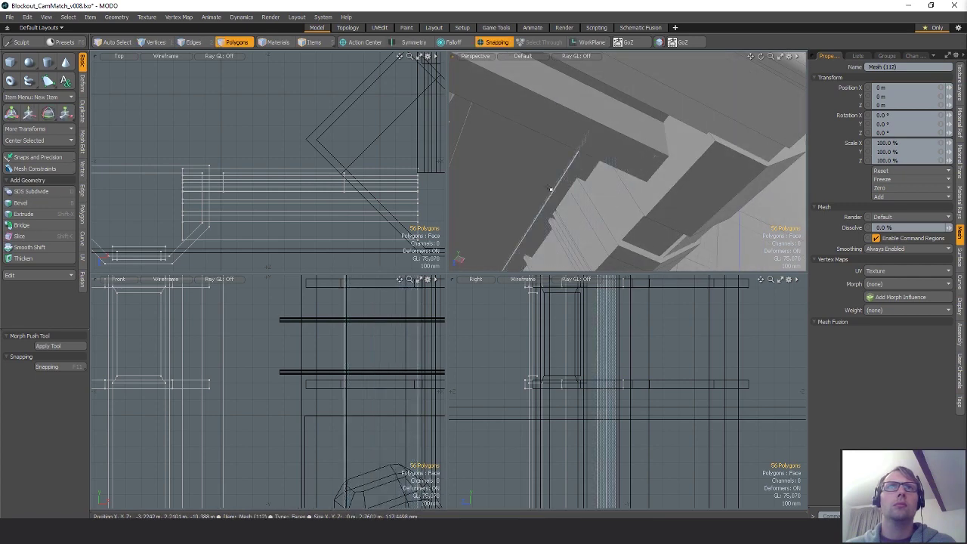
# - Try to move the rotated wall section's selected polygons against the corner pillar, with and without snapping
pyautogui.press('w')
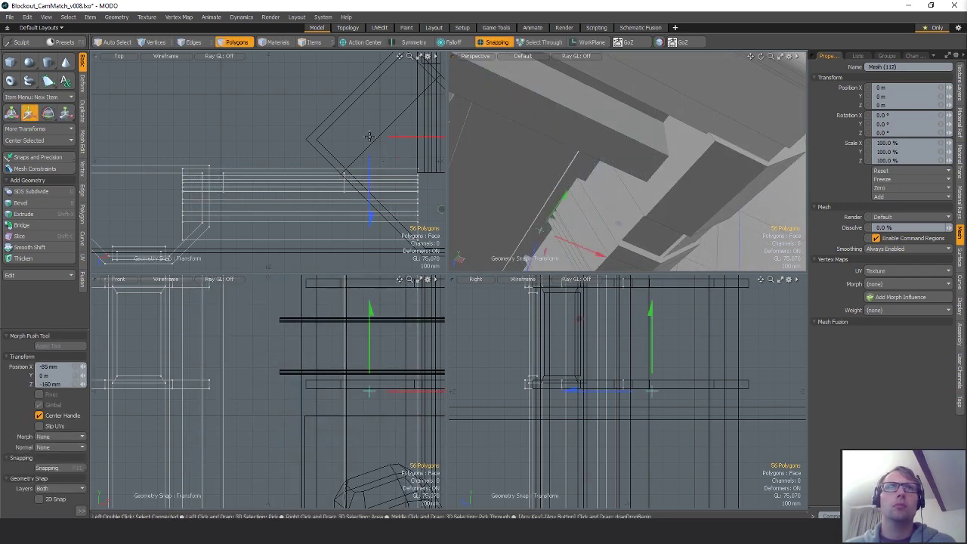
pyautogui.press('x')
pyautogui.press('q')
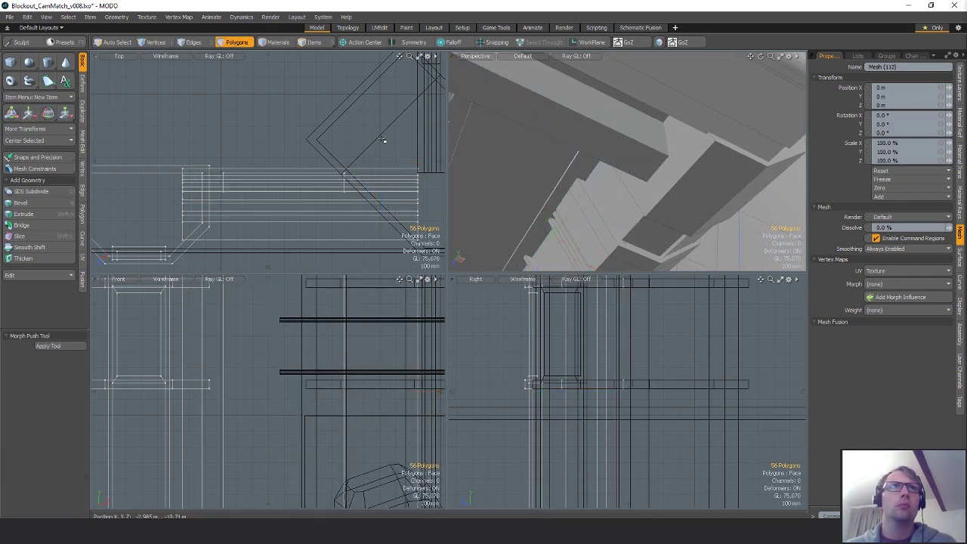
pyautogui.press('w')
pyautogui.moveTo(392, 151); pyautogui.dragTo(363, 129)
pyautogui.hotkey('ctrl', 'z')
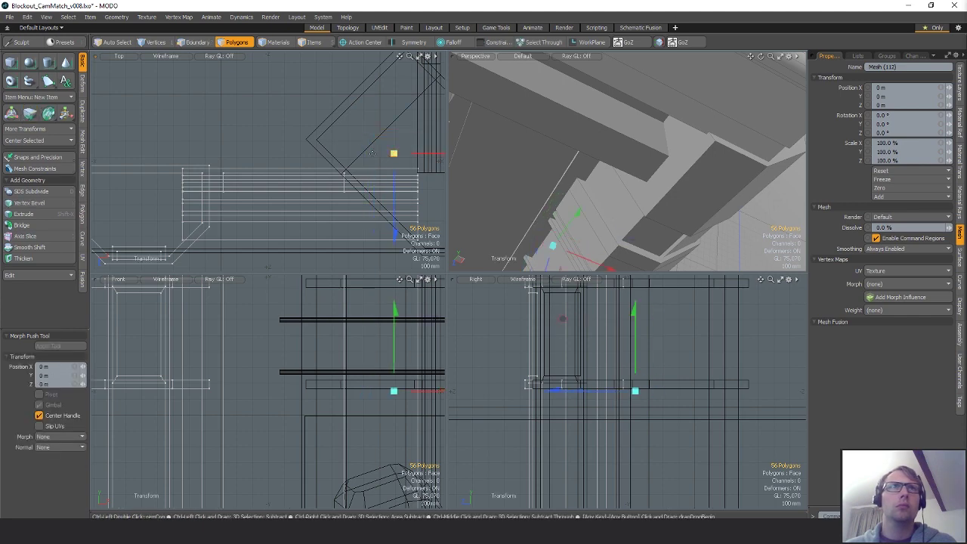
# - Clear the polygon selection and shift the entire rotated wall section 150 mm in X relative to the corner pillar
pyautogui.scroll(-4, 375, 145)
pyautogui.press('q')
pyautogui.click(380, 146)
pyautogui.press('w')
pyautogui.moveTo(402, 214); pyautogui.dragTo(402, 170)
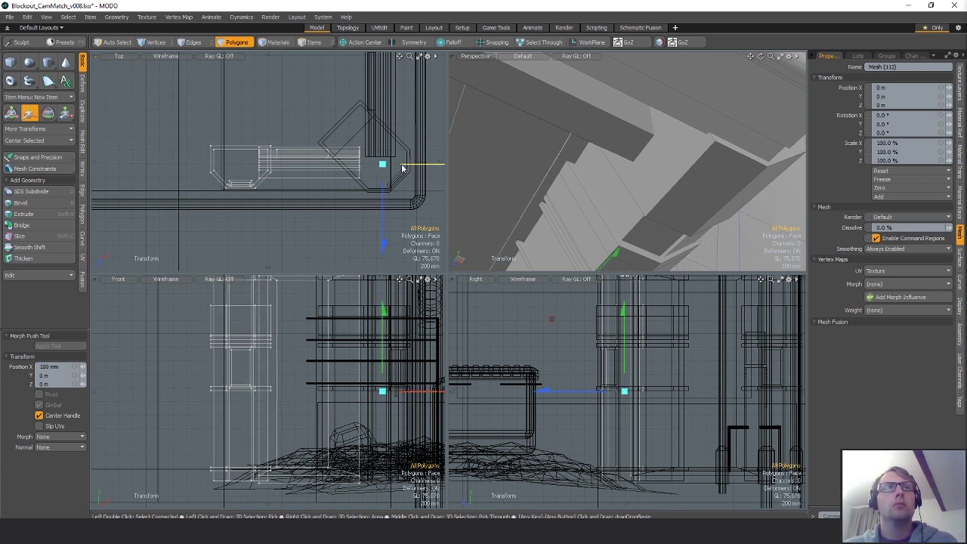
# - Select all vertices of the pillar at the wall section's outer end and shift them in X relative to the panel
pyautogui.press('space')
pyautogui.press('1')
pyautogui.moveTo(255, 108)
pyautogui.mouseDown(button='right')
pyautogui.moveTo(310, 207)
pyautogui.moveTo(305, 186)
pyautogui.mouseUp(button='right')
pyautogui.press('w')
pyautogui.moveTo(310, 169); pyautogui.dragTo(319, 169)
pyautogui.keyDown('alt'); pyautogui.moveTo(551, 181); pyautogui.dragTo(610, 250); pyautogui.keyUp('alt')
pyautogui.scroll(2, 609, 243)
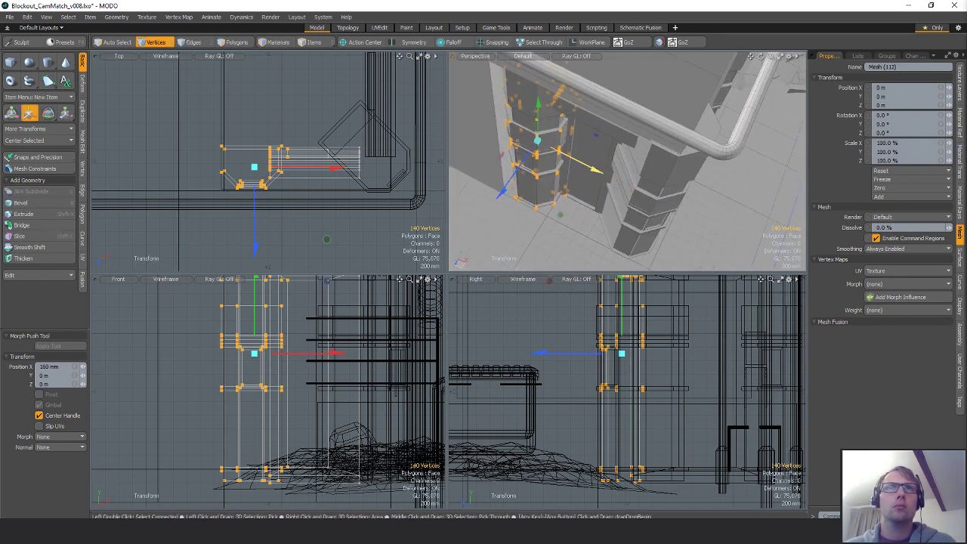
pyautogui.moveTo(602, 173); pyautogui.dragTo(574, 121)
pyautogui.moveTo(592, 167); pyautogui.dragTo(557, 175)
pyautogui.scroll(-2, 314, 228)
pyautogui.keyDown('alt'); pyautogui.moveTo(270, 137); pyautogui.dragTo(330, 227); pyautogui.keyUp('alt')
pyautogui.press('q')
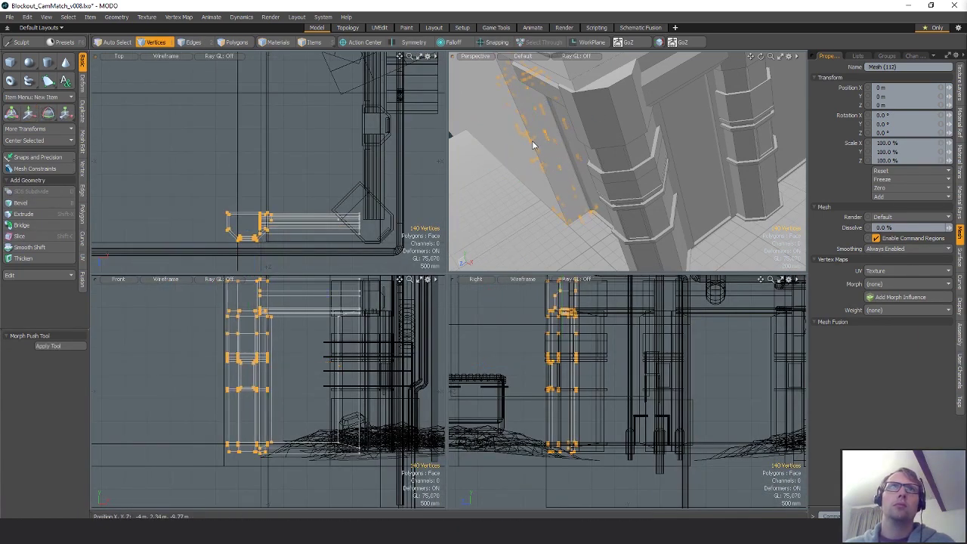
# - Select the side face of the building wall behind the new pillar and move it outward in X to the pillar's outer side
pyautogui.press('5')
pyautogui.click(539, 142)
pyautogui.press('2')
pyautogui.press('3')
pyautogui.click(542, 135)
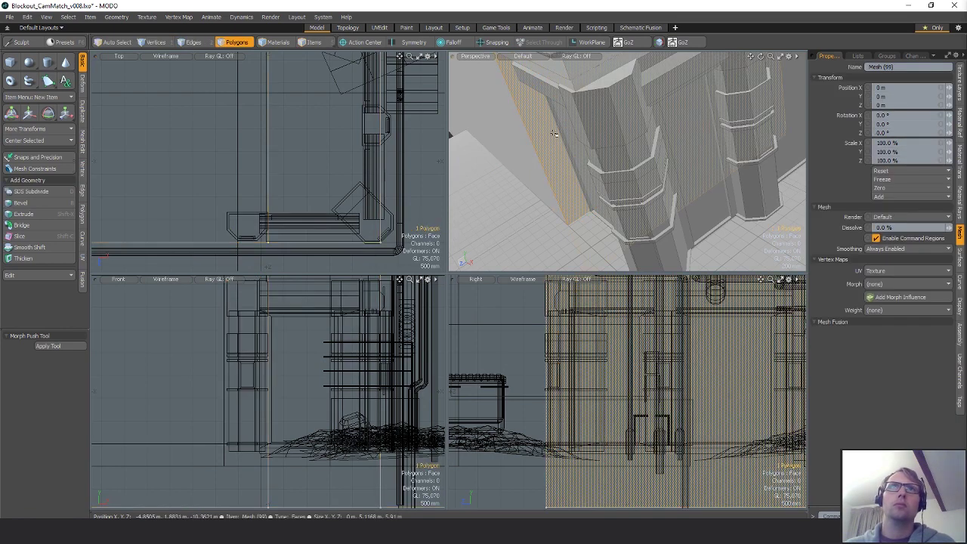
pyautogui.press('y')
pyautogui.moveTo(321, 110); pyautogui.dragTo(280, 111)
# - Snap the building wall's two leftover vertices in X to the new pillar's outer edge, and clear the selection
pyautogui.press('1')
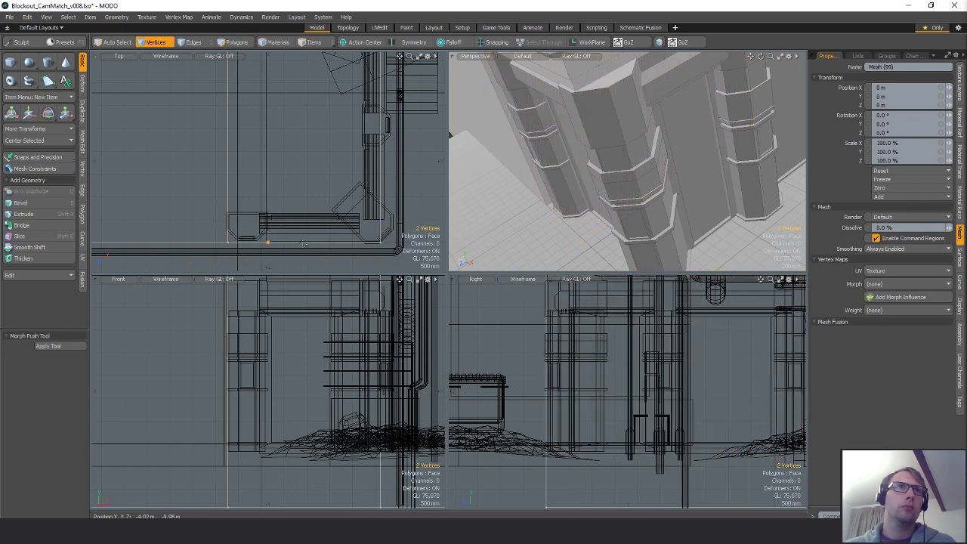
pyautogui.press('x')
pyautogui.moveTo(230, 243); pyautogui.dragTo(222, 243)
pyautogui.press('q')
pyautogui.click(275, 164)
pyautogui.scroll(-5, 274, 164)
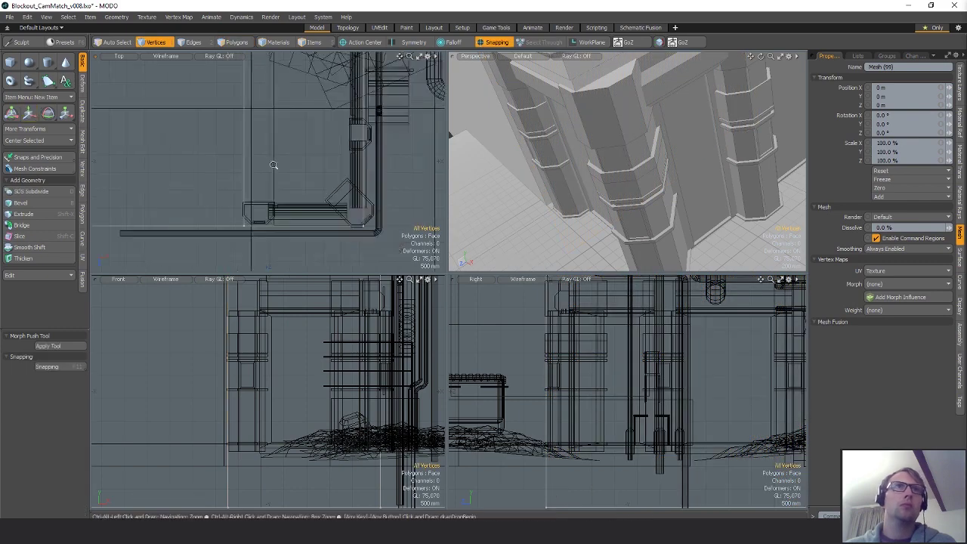
# - Select the side polygon of the overhang mesh above the pillars and move it -820 mm in X with snapping on
pyautogui.moveTo(650, 168)
pyautogui.keyDown('alt'); pyautogui.mouseDown()
pyautogui.moveTo(663, 173)
pyautogui.moveTo(640, 173)
pyautogui.mouseUp(); pyautogui.keyUp('alt')
pyautogui.moveTo(641, 173)
pyautogui.keyDown('alt'); pyautogui.mouseDown()
pyautogui.moveTo(651, 171)
pyautogui.moveTo(639, 171)
pyautogui.mouseUp(); pyautogui.keyUp('alt')
pyautogui.keyDown('alt'); pyautogui.moveTo(639, 170); pyautogui.dragTo(660, 168); pyautogui.keyUp('alt')
pyautogui.keyDown('alt'); pyautogui.moveTo(660, 167); pyautogui.dragTo(635, 175, button='right'); pyautogui.keyUp('alt')
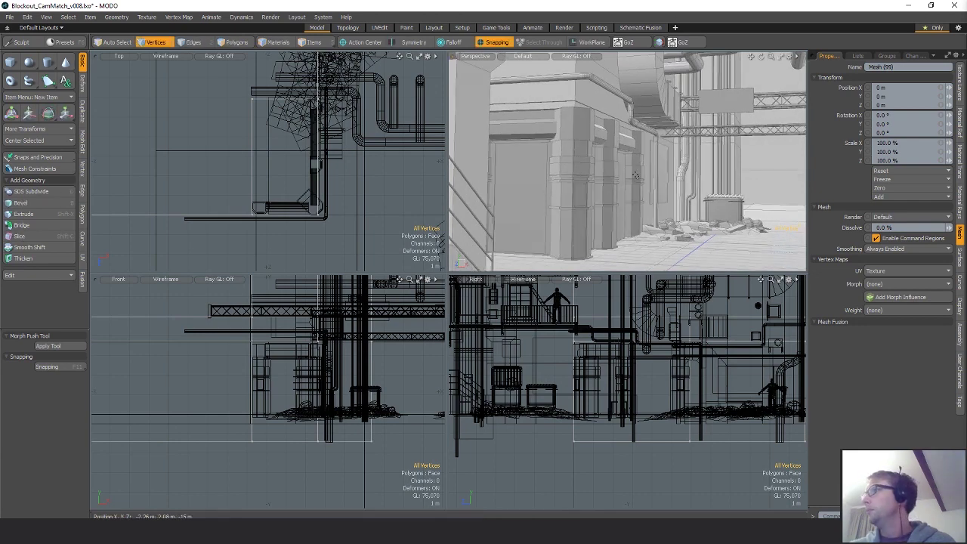
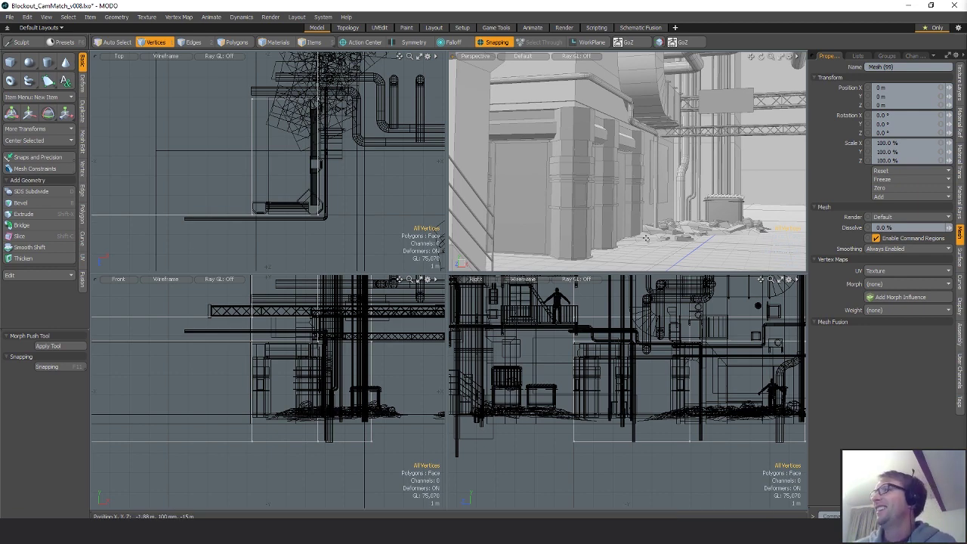
pyautogui.keyDown('alt'); pyautogui.moveTo(579, 212); pyautogui.dragTo(582, 148); pyautogui.keyUp('alt')
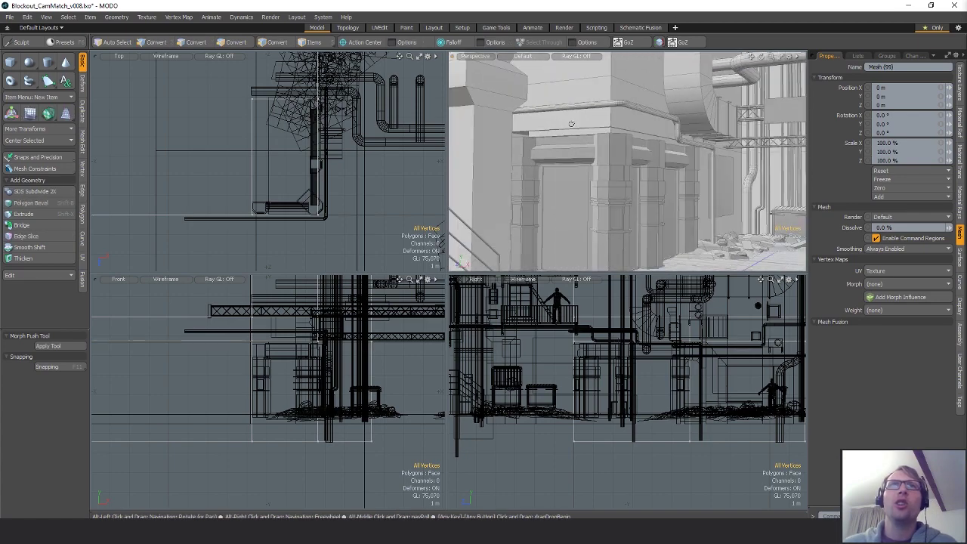
pyautogui.click(564, 134)
pyautogui.press('3')
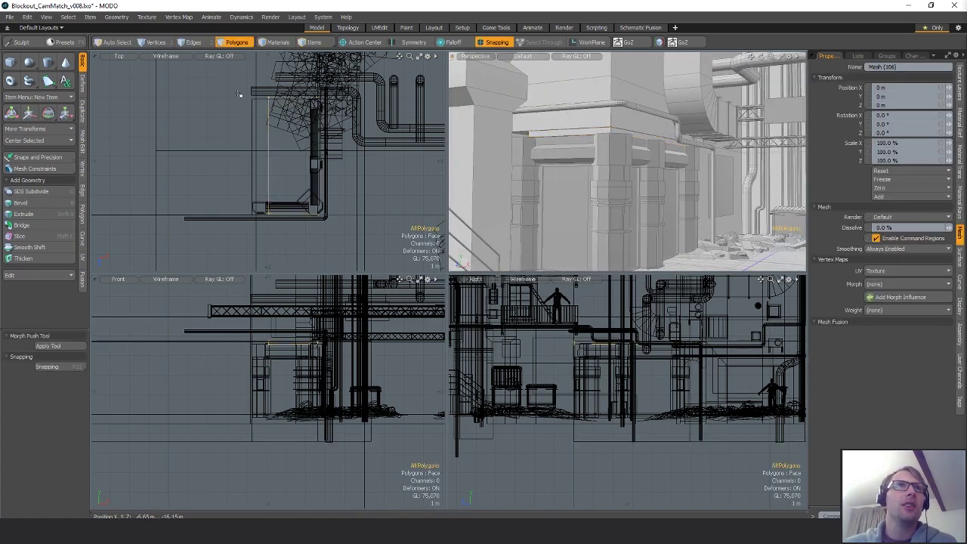
pyautogui.moveTo(283, 83)
pyautogui.mouseDown(button='right')
pyautogui.moveTo(259, 268)
pyautogui.moveTo(285, 105)
pyautogui.mouseUp(button='right')
pyautogui.press('w')
pyautogui.moveTo(271, 154)
pyautogui.keyDown('ctrl'); pyautogui.keyDown('alt'); pyautogui.mouseDown()
pyautogui.moveTo(332, 157)
pyautogui.moveTo(339, 119)
pyautogui.moveTo(314, 120)
pyautogui.mouseUp(); pyautogui.keyUp('alt'); pyautogui.keyUp('ctrl')
pyautogui.press('x')
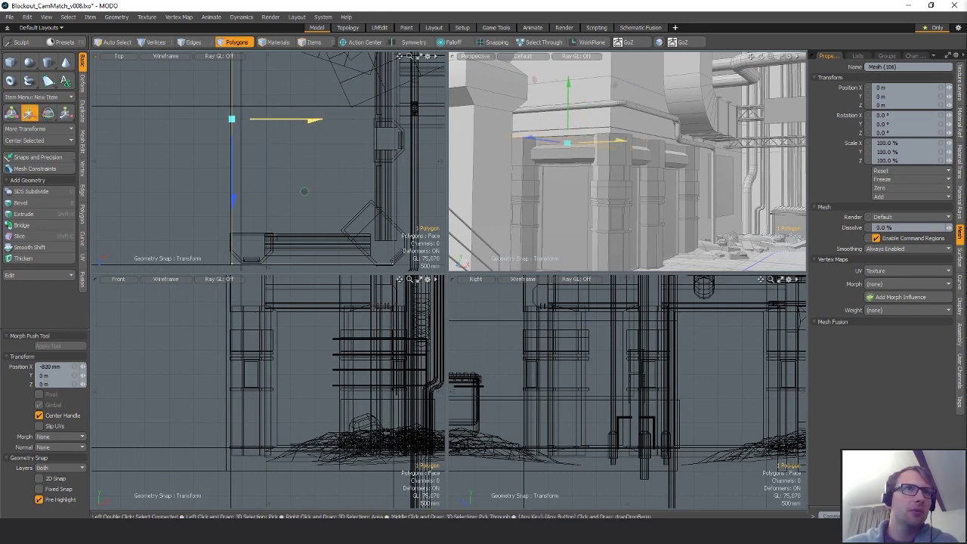
pyautogui.press('q')
pyautogui.click(287, 153)
# - Examine the extended pillar wall and the open ground along the alley from several viewpoints
pyautogui.moveTo(638, 161)
pyautogui.keyDown('alt'); pyautogui.mouseDown()
pyautogui.moveTo(594, 168)
pyautogui.moveTo(682, 137)
pyautogui.moveTo(665, 162)
pyautogui.moveTo(626, 153)
pyautogui.mouseUp(); pyautogui.keyUp('alt')
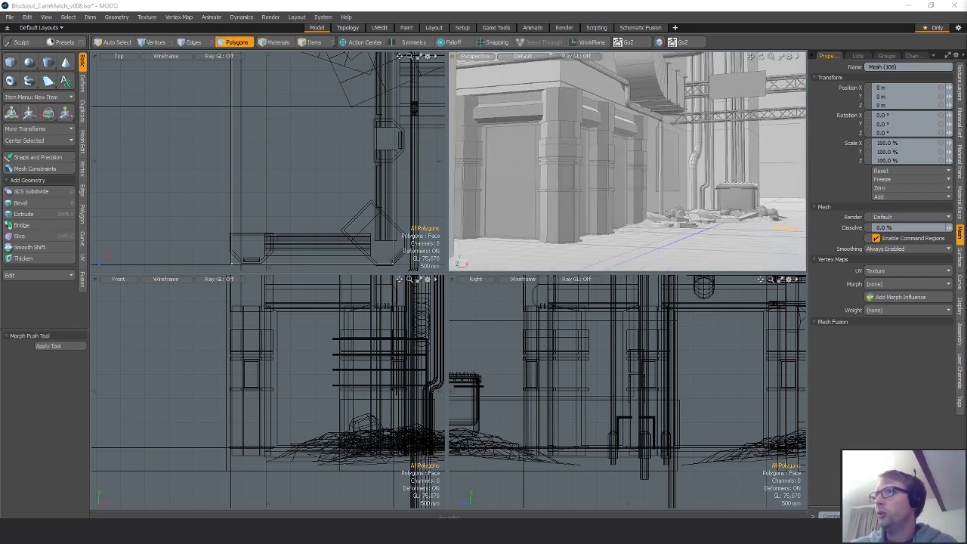
pyautogui.keyDown('alt'); pyautogui.moveTo(627, 162); pyautogui.dragTo(641, 167); pyautogui.keyUp('alt')
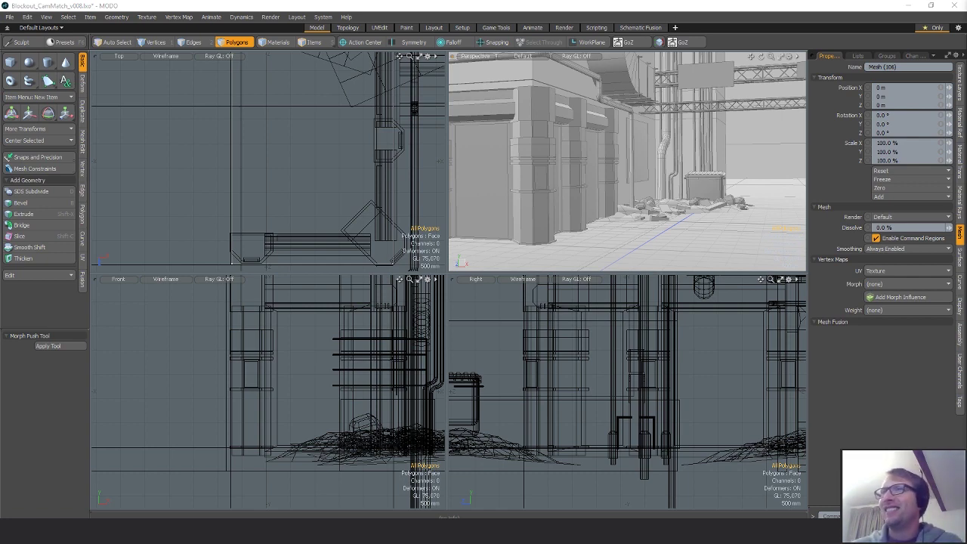
pyautogui.keyDown('alt'); pyautogui.moveTo(556, 134); pyautogui.dragTo(626, 163); pyautogui.keyUp('alt')
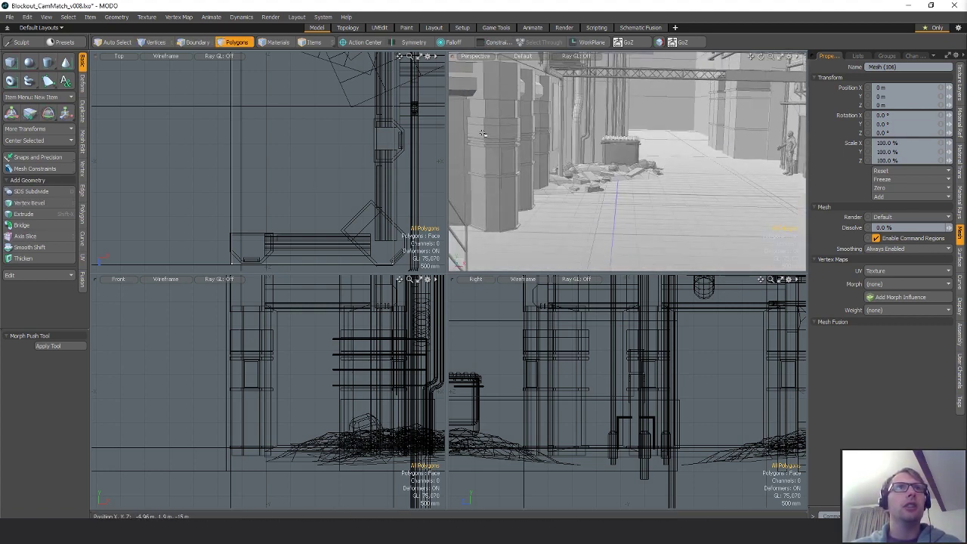
pyautogui.keyDown('alt'); pyautogui.moveTo(482, 133); pyautogui.dragTo(626, 176); pyautogui.keyUp('alt')
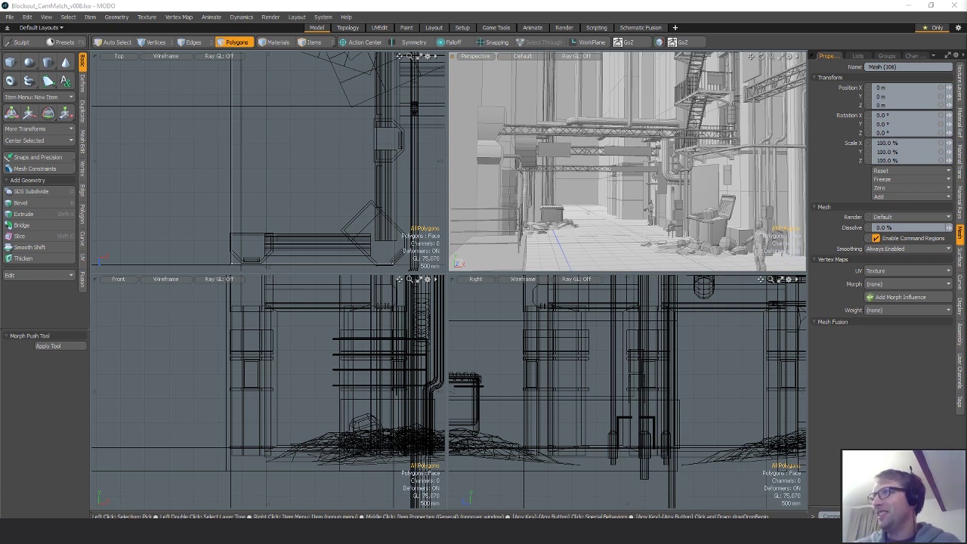
pyautogui.keyDown('alt'); pyautogui.moveTo(605, 155); pyautogui.dragTo(657, 165); pyautogui.keyUp('alt')
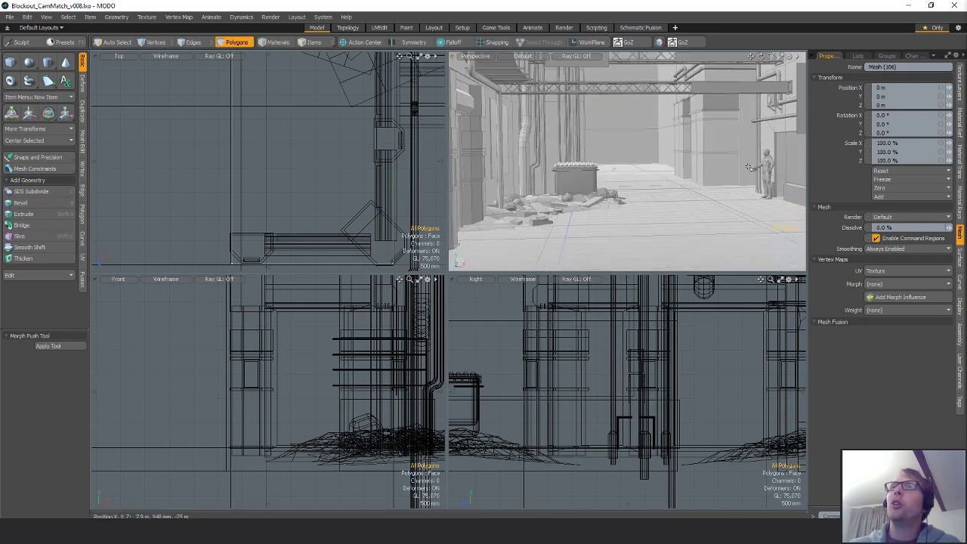
pyautogui.keyDown('alt'); pyautogui.moveTo(689, 194); pyautogui.dragTo(649, 189); pyautogui.keyUp('alt')
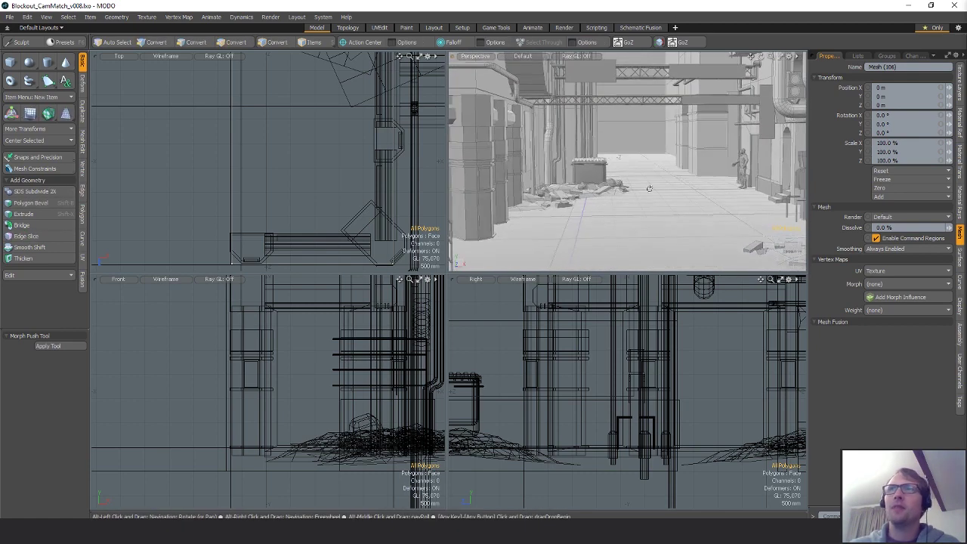
# - Add a unit cube to the ground mesh and move it 700 mm in X and about -11.13 m in Z into the alley
pyautogui.click(684, 195)
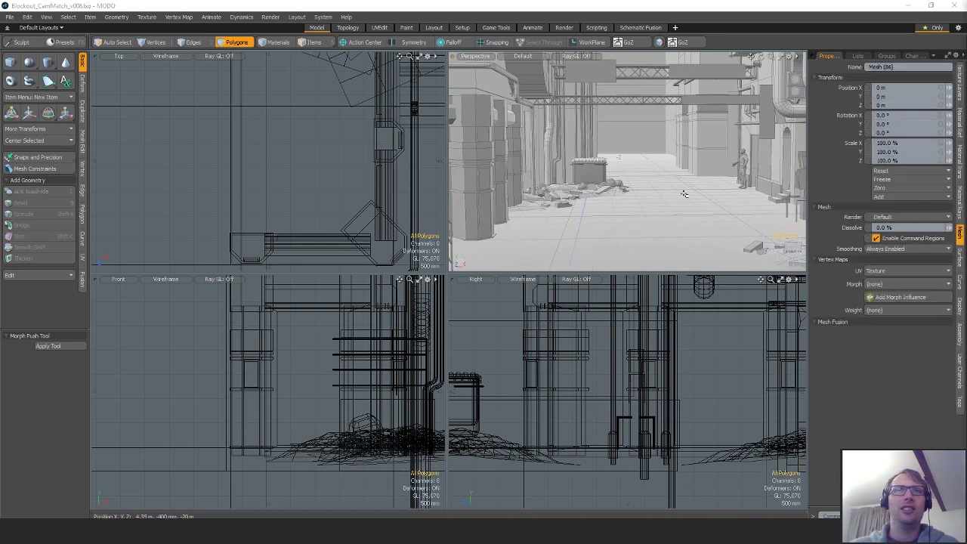
pyautogui.keyDown('shift'); pyautogui.click(9, 63); pyautogui.keyUp('shift')
pyautogui.scroll(-6, 222, 143)
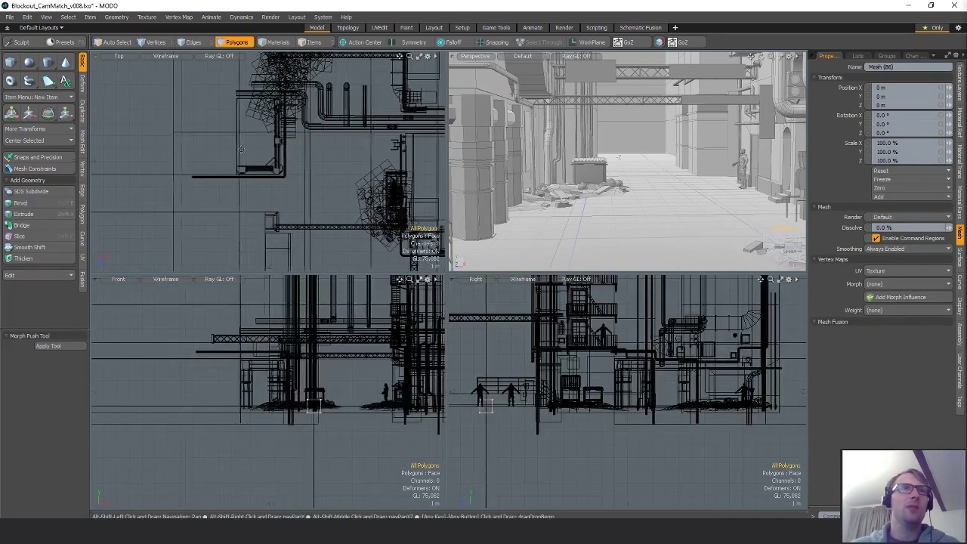
pyautogui.press('w')
pyautogui.moveTo(385, 195); pyautogui.dragTo(350, 82)
pyautogui.scroll(5, 358, 181)
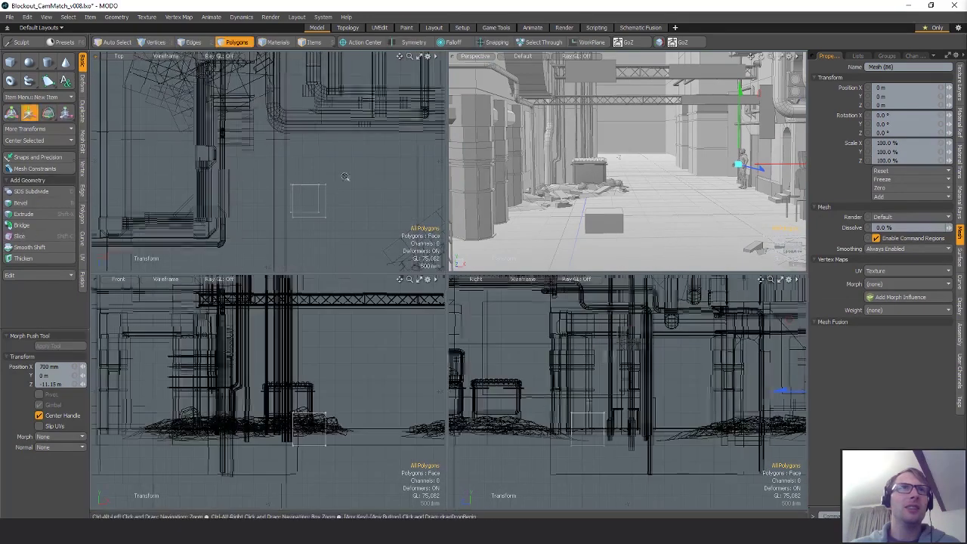
pyautogui.press('q')
# - Scale the cube into a long block about 2.41 m wide and 4.5 m long, with 195% height
pyautogui.press('r')
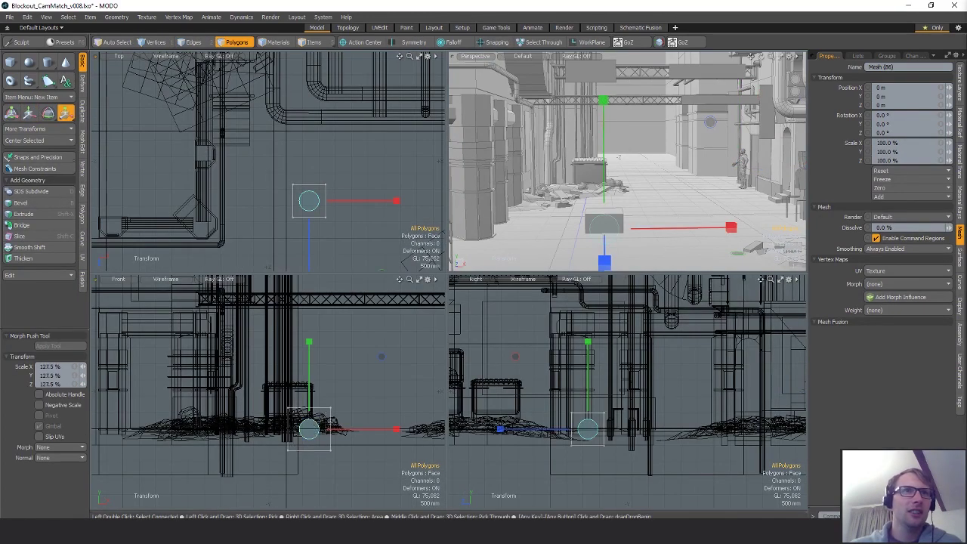
pyautogui.moveTo(330, 429); pyautogui.dragTo(380, 429)
pyautogui.moveTo(309, 264); pyautogui.dragTo(309, 420)
pyautogui.keyDown('alt'); pyautogui.keyDown('shift'); pyautogui.moveTo(332, 135); pyautogui.dragTo(313, 118); pyautogui.keyUp('shift'); pyautogui.keyUp('alt')
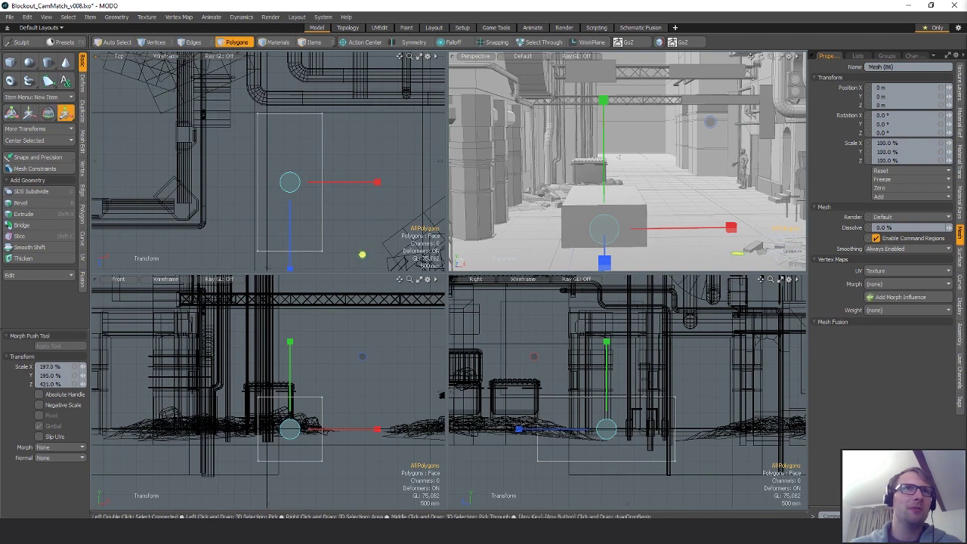
pyautogui.moveTo(361, 255); pyautogui.dragTo(339, 241)
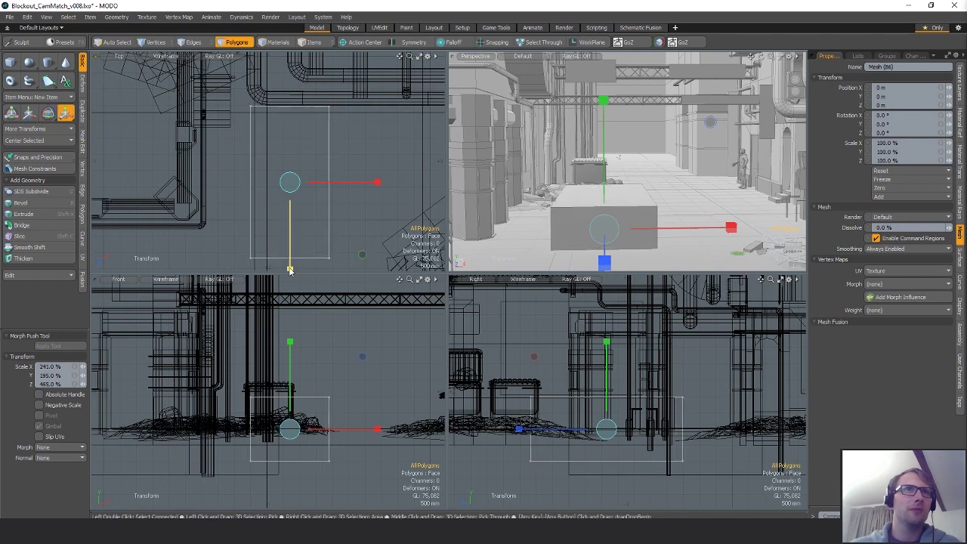
pyautogui.press('q')
# - Raise the block's bottom vertices to ground level and adjust its top vertices upward in Y
pyautogui.press('1')
pyautogui.press('w')
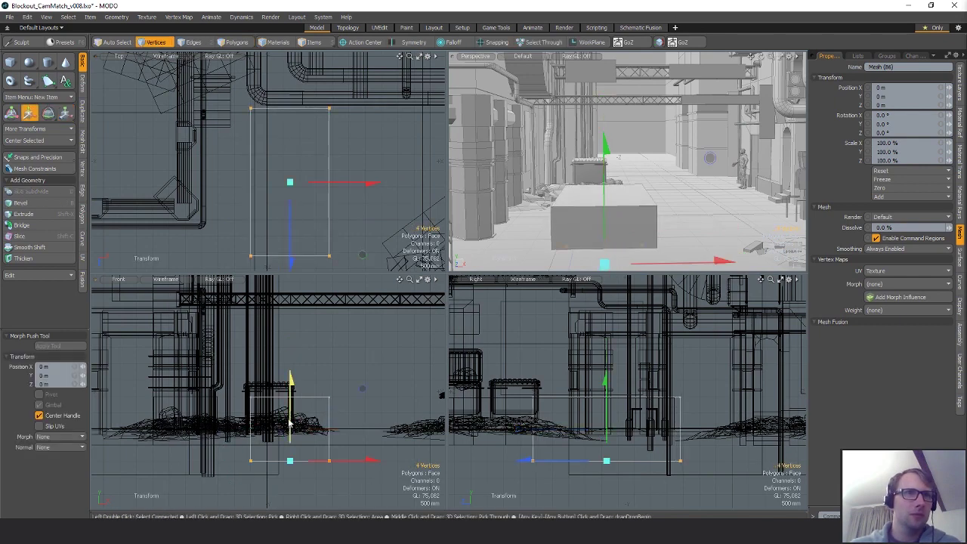
pyautogui.moveTo(292, 347); pyautogui.dragTo(292, 346)
pyautogui.press('q')
pyautogui.moveTo(272, 412)
pyautogui.mouseDown(button='right')
pyautogui.moveTo(373, 385)
pyautogui.moveTo(361, 402)
pyautogui.mouseUp(button='right')
pyautogui.press('w')
pyautogui.moveTo(292, 310); pyautogui.dragTo(292, 308)
pyautogui.press('q')
pyautogui.press('Escape')
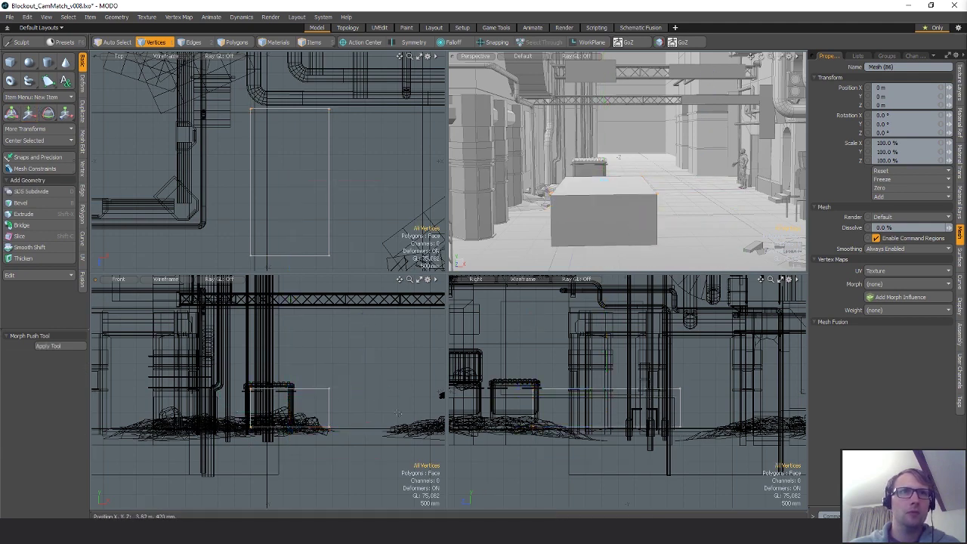
# - Add two loop slices across the block's width, using a uniform single-count slice for the first
pyautogui.keyDown('alt'); pyautogui.moveTo(594, 201); pyautogui.dragTo(576, 157); pyautogui.keyUp('alt')
pyautogui.press('space')
pyautogui.press('space')
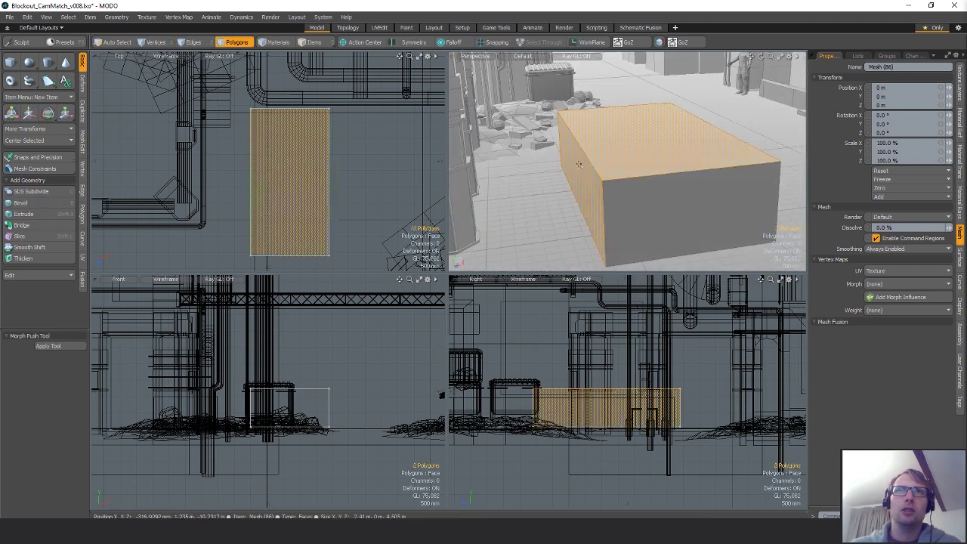
pyautogui.hotkey('alt', 'c')
pyautogui.click(57, 413)
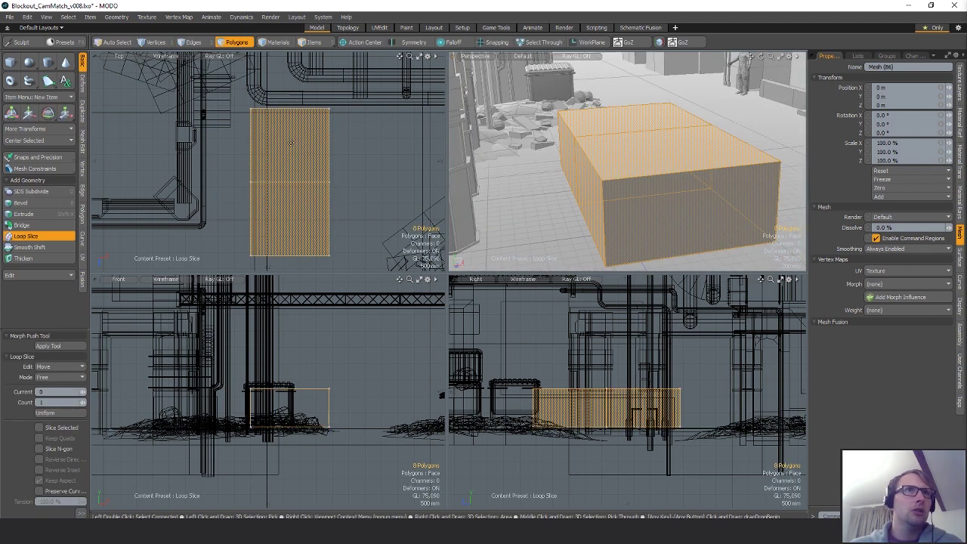
pyautogui.press('q')
pyautogui.moveTo(260, 157); pyautogui.dragTo(311, 154)
pyautogui.hotkey('alt', 'c')
pyautogui.click(287, 158)
pyautogui.press('q')
# - Move the vertex rows of both slices along Z to divide the block into three lengthwise segments
pyautogui.press('space')
pyautogui.moveTo(257, 163)
pyautogui.mouseDown(button='right')
pyautogui.moveTo(317, 162)
pyautogui.moveTo(303, 160)
pyautogui.mouseUp(button='right')
pyautogui.press('w')
pyautogui.moveTo(290, 234); pyautogui.dragTo(290, 257)
pyautogui.press('q')
pyautogui.moveTo(226, 135)
pyautogui.mouseDown(button='right')
pyautogui.moveTo(268, 132)
pyautogui.moveTo(340, 154)
pyautogui.mouseUp(button='right')
pyautogui.press('w')
pyautogui.moveTo(292, 200); pyautogui.dragTo(291, 205)
pyautogui.press('q')
pyautogui.moveTo(255, 188)
pyautogui.mouseDown(button='right')
pyautogui.moveTo(332, 216)
pyautogui.moveTo(334, 193)
pyautogui.mouseUp(button='right')
pyautogui.press('w')
pyautogui.moveTo(291, 240); pyautogui.dragTo(291, 252)
pyautogui.press('q')
pyautogui.click(363, 224)
# - Select the bottom edges at both ends of the block and raise them in Y to angle the underside
pyautogui.keyDown('alt'); pyautogui.moveTo(362, 223); pyautogui.dragTo(355, 201); pyautogui.keyUp('alt')
pyautogui.keyDown('alt'); pyautogui.moveTo(574, 182); pyautogui.dragTo(616, 171); pyautogui.keyUp('alt')
pyautogui.press('1')
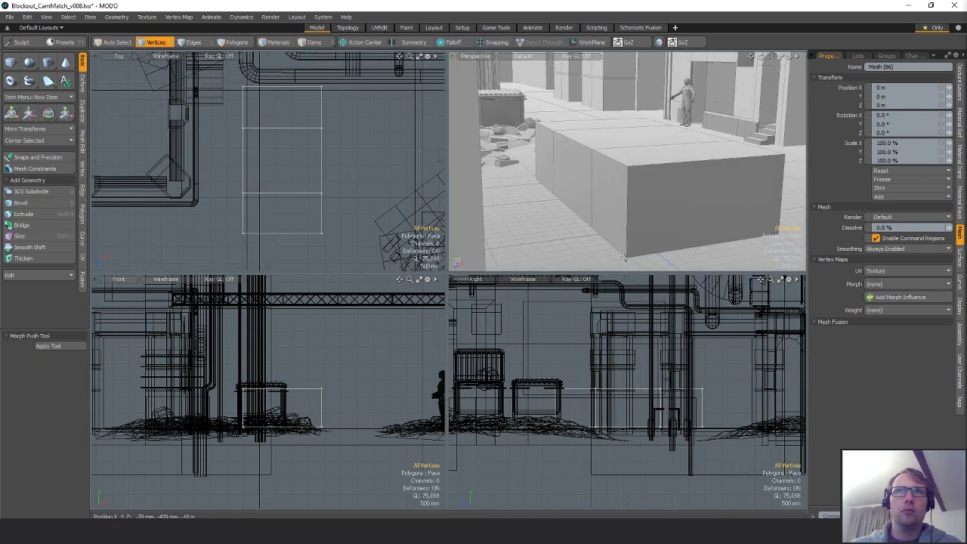
pyautogui.press('2')
pyautogui.keyDown('shift'); pyautogui.click(630, 217); pyautogui.keyUp('shift')
pyautogui.press('w')
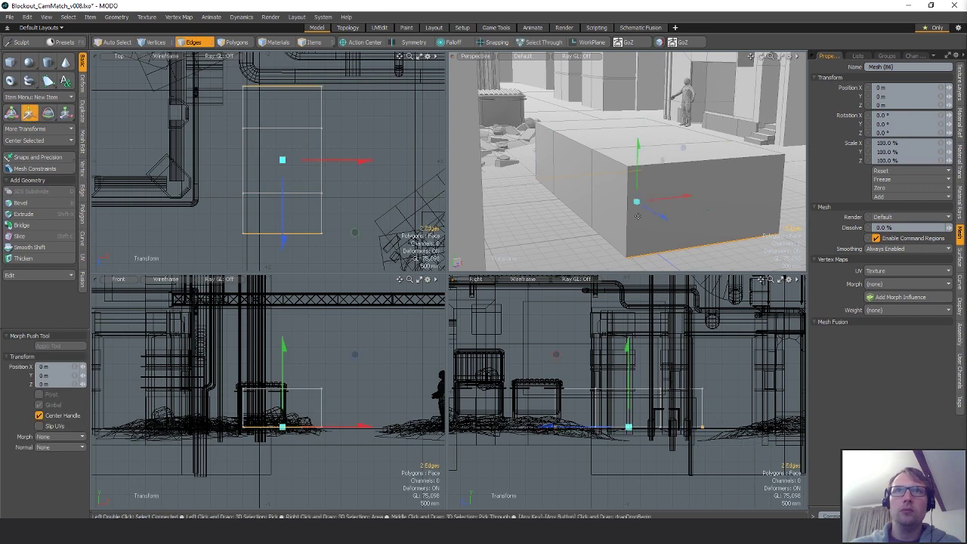
pyautogui.moveTo(639, 181); pyautogui.dragTo(639, 158)
pyautogui.press('q')
# - Select the block's two end faces and scale them to 91.5% in X to taper both ends
pyautogui.press('3')
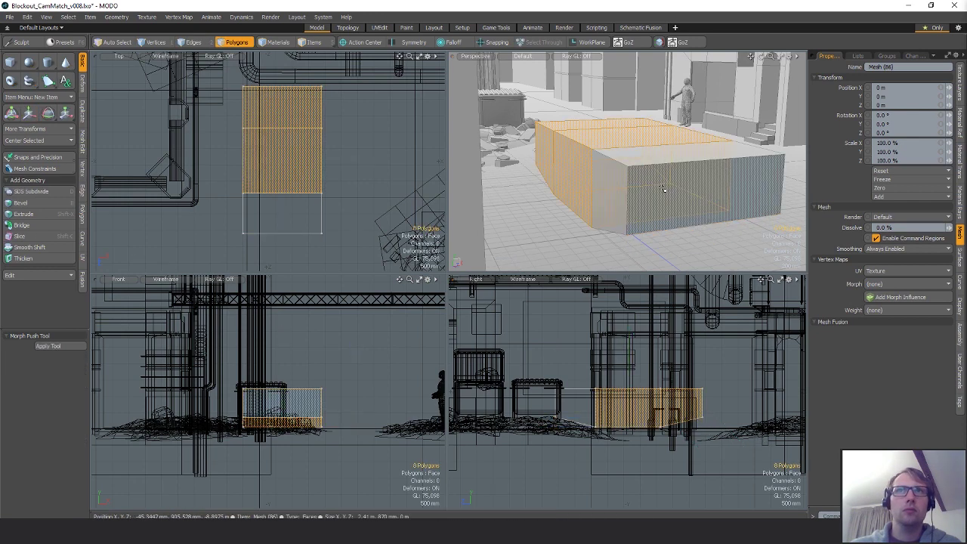
pyautogui.click(662, 189)
pyautogui.keyDown('shift'); pyautogui.click(261, 88); pyautogui.keyUp('shift')
pyautogui.press('r')
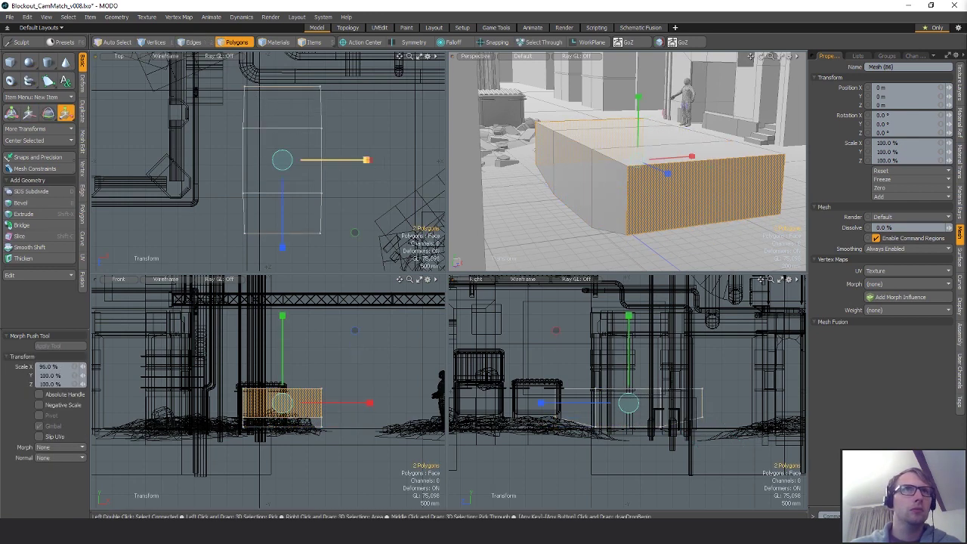
pyautogui.moveTo(366, 160); pyautogui.dragTo(358, 160)
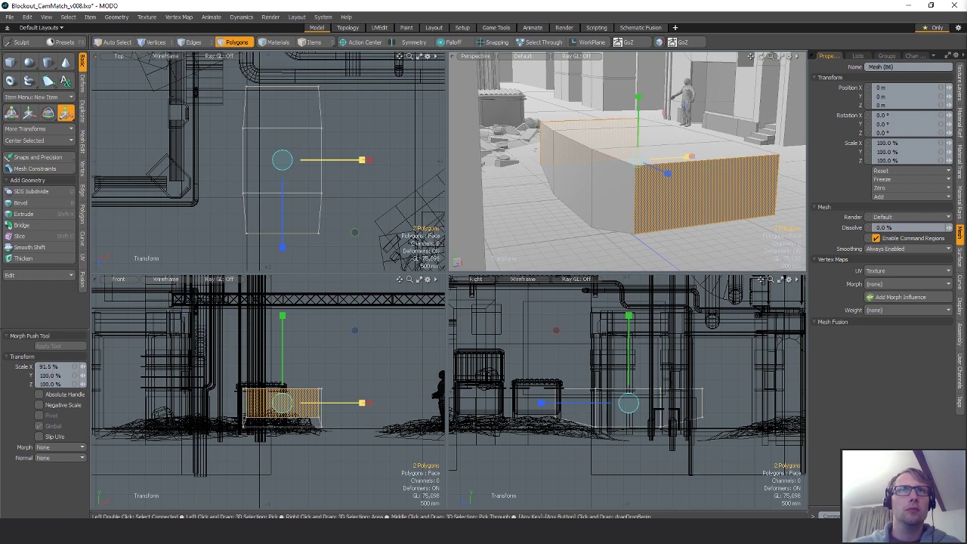
pyautogui.press('space')
pyautogui.press('2')
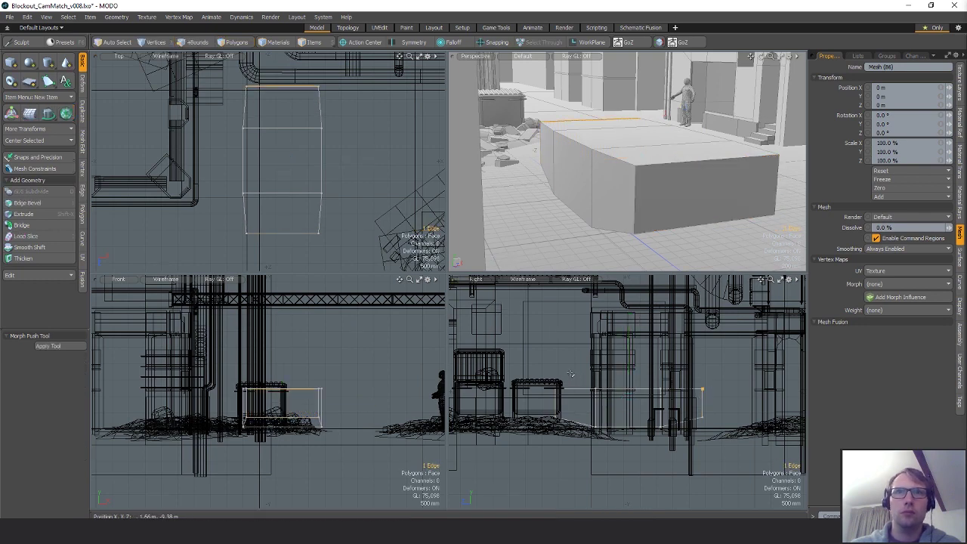
# - Lower the two end top edges of the block by about 540 mm in Y
pyautogui.keyDown('shift'); pyautogui.moveTo(532, 366); pyautogui.dragTo(602, 403, button='right'); pyautogui.keyUp('shift')
pyautogui.press('w')
pyautogui.press('space')
pyautogui.moveTo(531, 365); pyautogui.dragTo(593, 415, button='right')
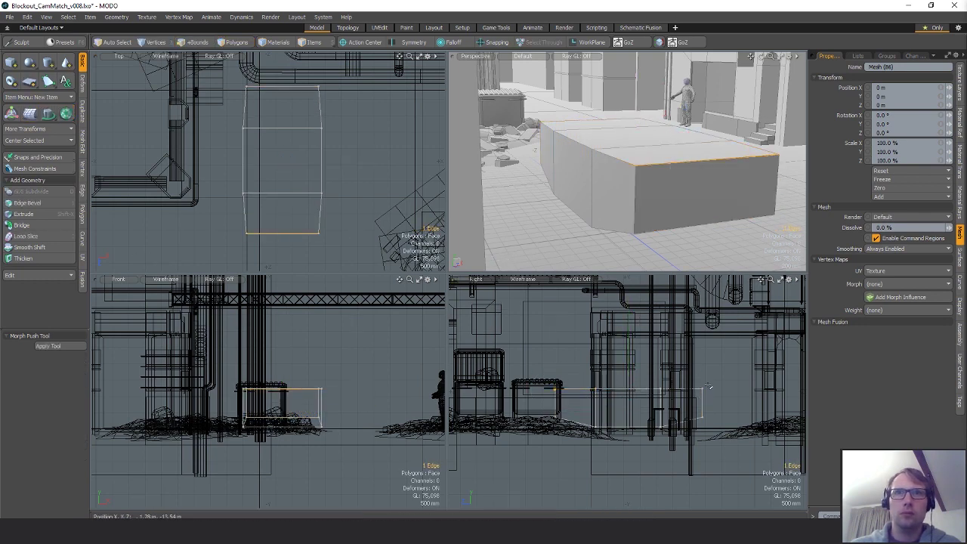
pyautogui.keyDown('shift'); pyautogui.click(709, 387); pyautogui.keyUp('shift')
pyautogui.press('w')
pyautogui.moveTo(627, 324); pyautogui.dragTo(628, 345)
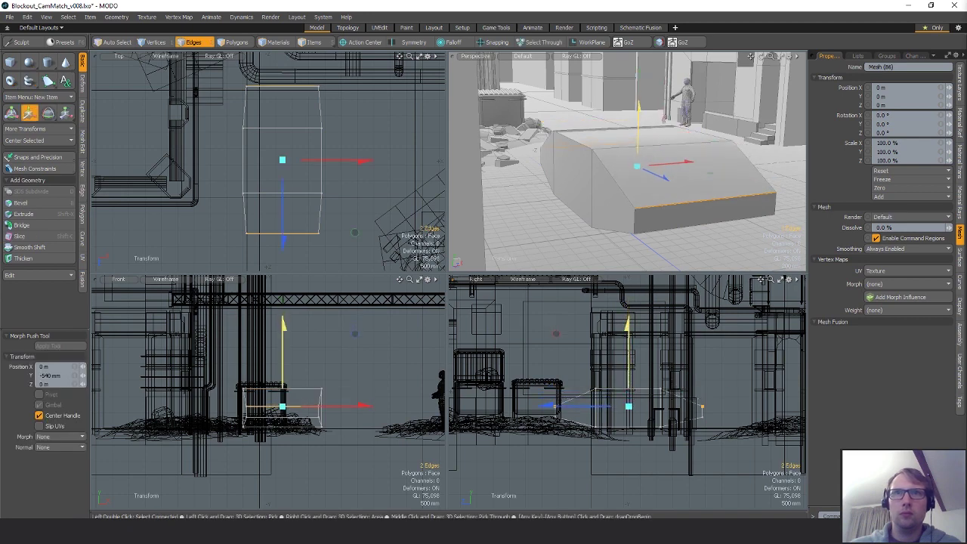
# - Lower the two middle top edges of the block by about 460 mm in Y
pyautogui.press('space')
pyautogui.moveTo(583, 386); pyautogui.dragTo(674, 399, button='right')
pyautogui.press('w')
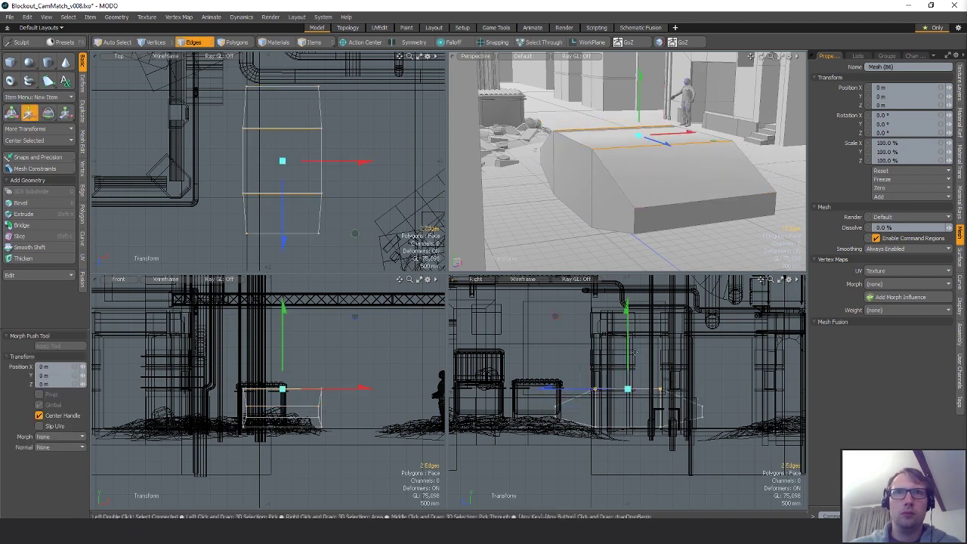
pyautogui.moveTo(627, 310); pyautogui.dragTo(626, 323)
pyautogui.moveTo(628, 364); pyautogui.dragTo(628, 367)
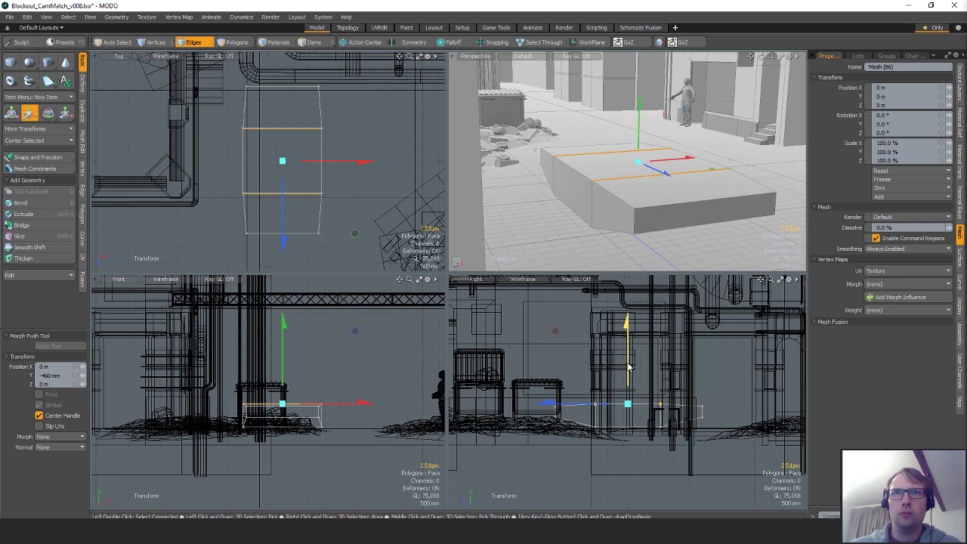
pyautogui.press('space')
pyautogui.click(626, 353)
# - Extrude the middle top polygon upward to form the car's cabin block
pyautogui.keyDown('alt'); pyautogui.moveTo(626, 165); pyautogui.dragTo(620, 194); pyautogui.keyUp('alt')
pyautogui.press('3')
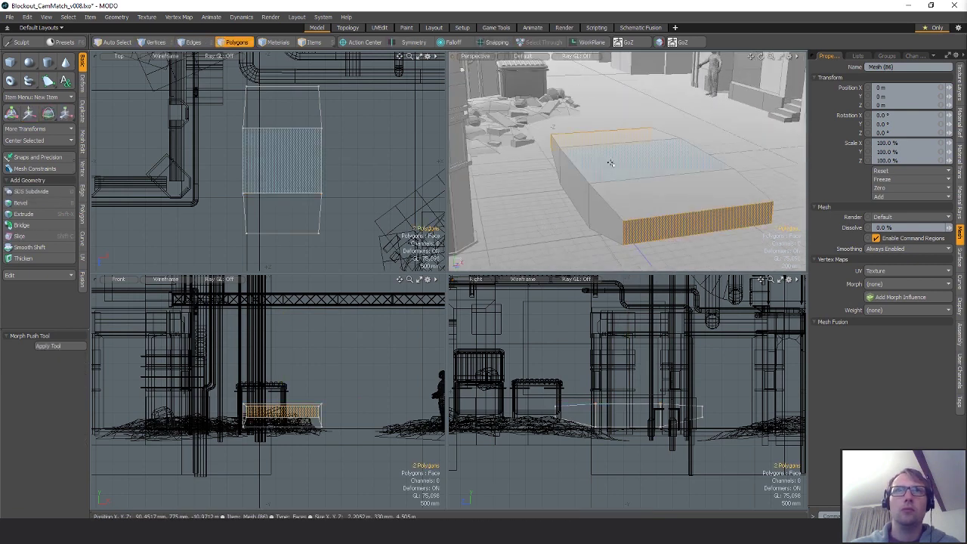
pyautogui.click(645, 156)
pyautogui.hotkey('shift', 'x')
pyautogui.moveTo(649, 153); pyautogui.dragTo(649, 127)
# - Scale the cabin's roof polygon to about 68% in X and raise it slightly
pyautogui.press('r')
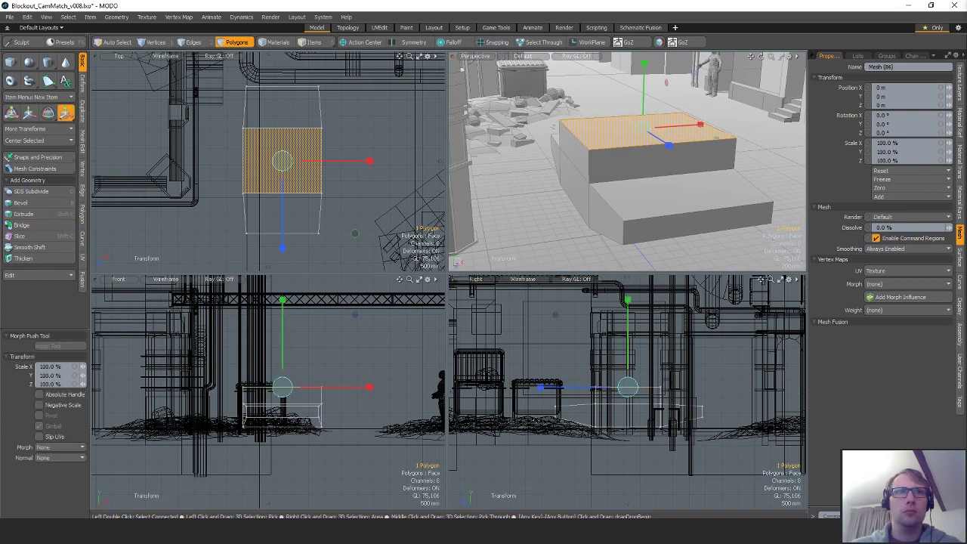
pyautogui.scroll(2, 321, 389)
pyautogui.moveTo(352, 386); pyautogui.dragTo(330, 386)
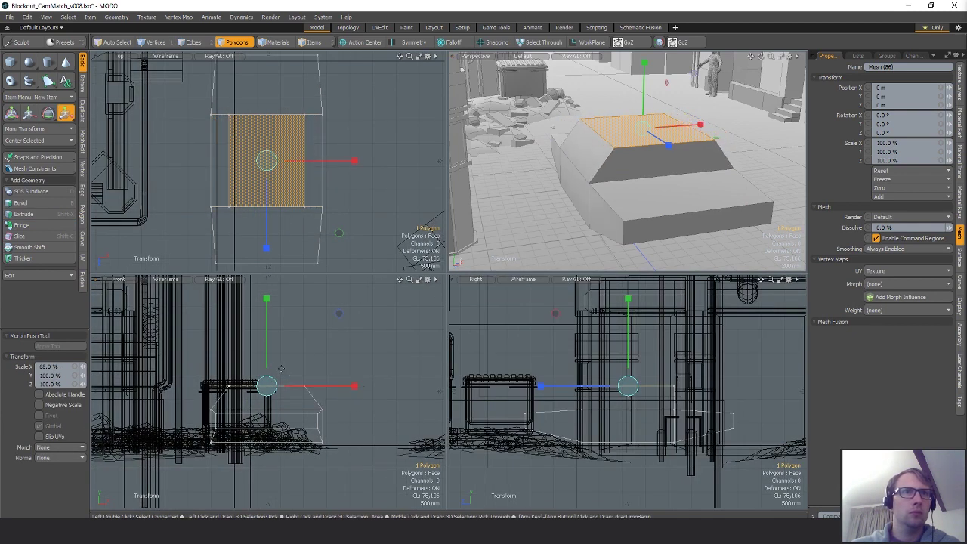
pyautogui.press('w')
pyautogui.moveTo(268, 366); pyautogui.dragTo(267, 357)
pyautogui.press('q')
pyautogui.click(352, 392)
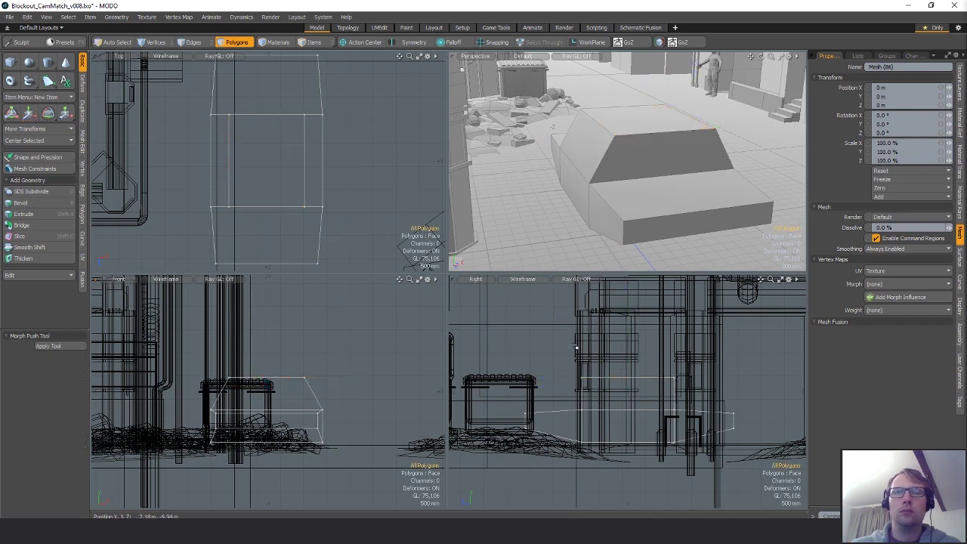
# - Shorten the roof polygon along Z so the windshield and rear window slope inward
pyautogui.keyDown('alt'); pyautogui.moveTo(655, 182); pyautogui.dragTo(666, 182); pyautogui.keyUp('alt')
pyautogui.click(649, 120)
pyautogui.press('r')
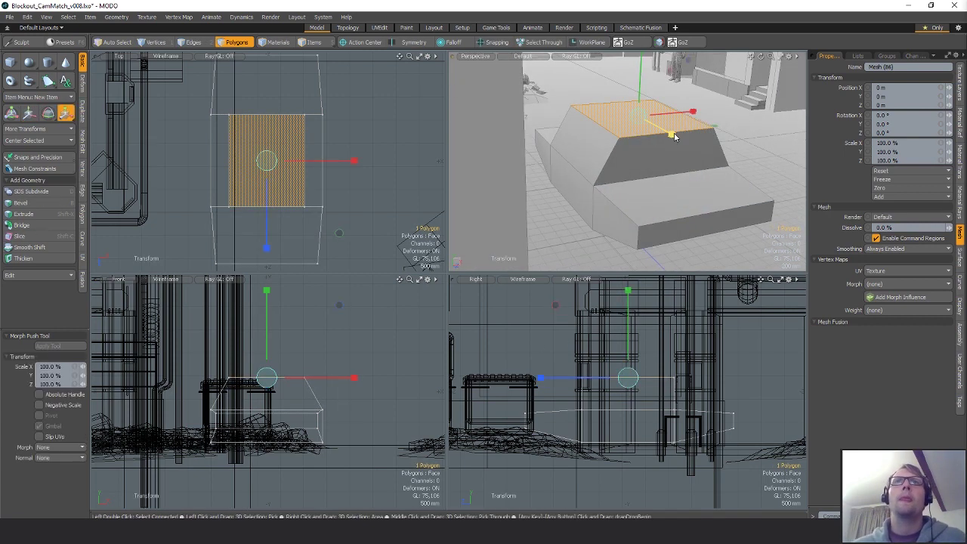
pyautogui.moveTo(671, 134); pyautogui.dragTo(662, 129)
pyautogui.press('space')
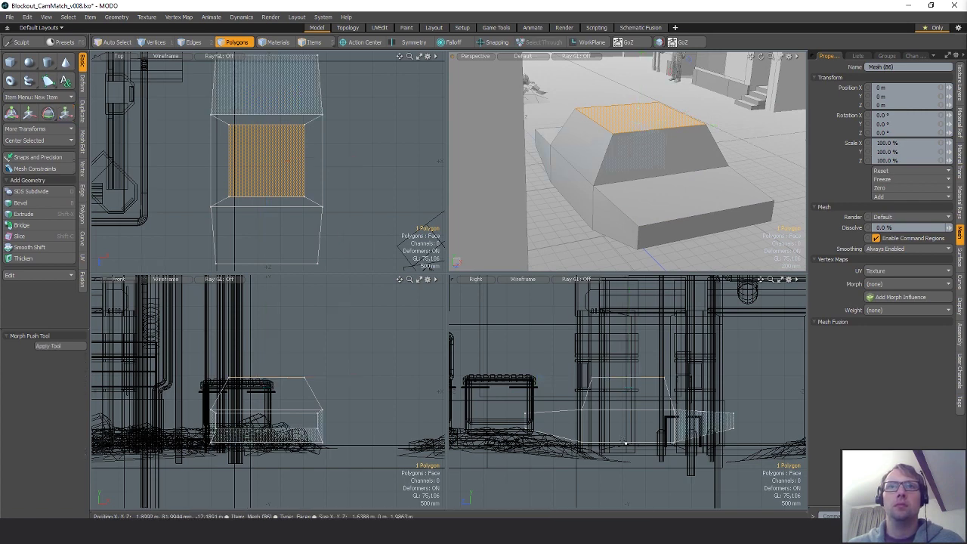
# - Narrow the whole car body in X and move it about 1.06 m in X and 200 mm in Y
pyautogui.press('1')
pyautogui.keyDown('alt'); pyautogui.moveTo(626, 218); pyautogui.dragTo(574, 181); pyautogui.keyUp('alt')
pyautogui.press('r')
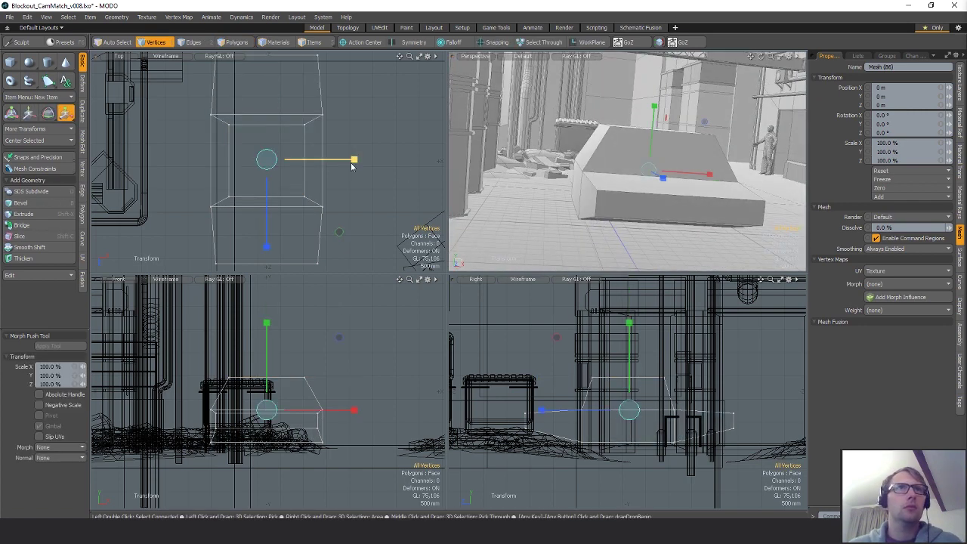
pyautogui.moveTo(350, 162); pyautogui.dragTo(336, 163)
pyautogui.press('w')
pyautogui.moveTo(324, 353); pyautogui.dragTo(373, 343)
pyautogui.keyDown('alt'); pyautogui.keyDown('shift'); pyautogui.moveTo(373, 344); pyautogui.dragTo(285, 331); pyautogui.keyUp('shift'); pyautogui.keyUp('alt')
pyautogui.scroll(-3, 529, 235)
pyautogui.keyDown('alt'); pyautogui.moveTo(529, 234); pyautogui.dragTo(666, 191); pyautogui.keyUp('alt')
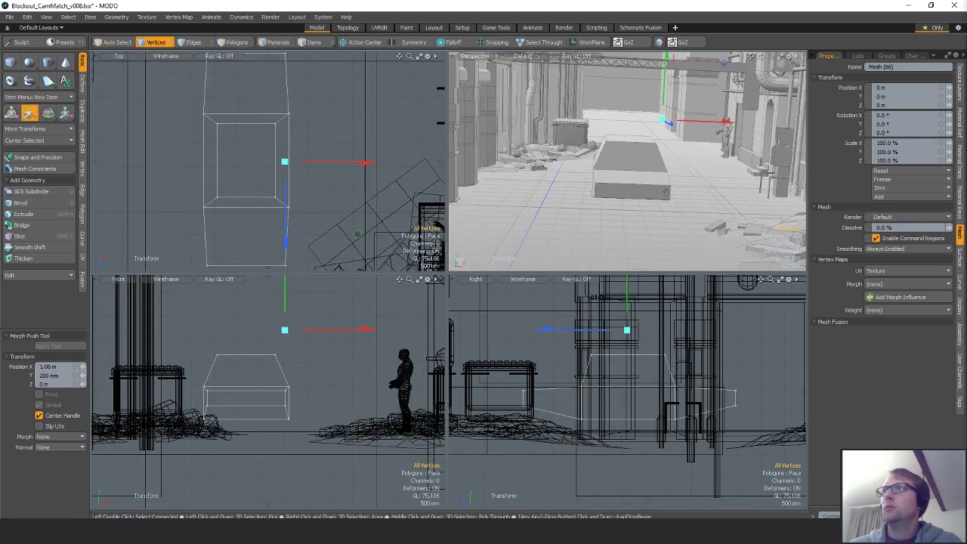
# - Lower the four roof edges by about 340 mm and widen them to about 115% in X
pyautogui.keyDown('alt'); pyautogui.moveTo(638, 158); pyautogui.dragTo(662, 171); pyautogui.keyUp('alt')
pyautogui.press('2')
pyautogui.moveTo(542, 340)
pyautogui.mouseDown(button='right')
pyautogui.moveTo(619, 377)
pyautogui.moveTo(635, 325)
pyautogui.mouseUp(button='right')
pyautogui.press('w')
pyautogui.moveTo(629, 310); pyautogui.dragTo(629, 325)
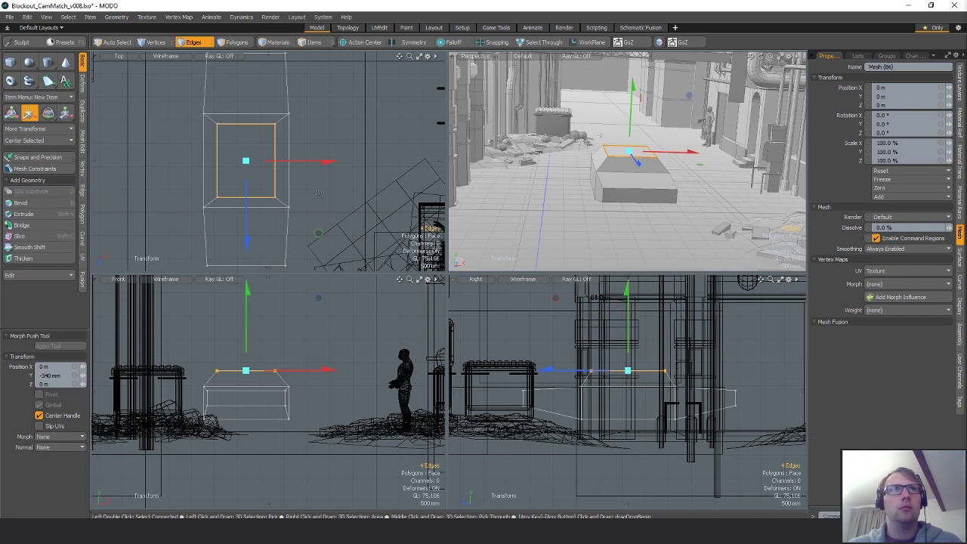
pyautogui.press('r')
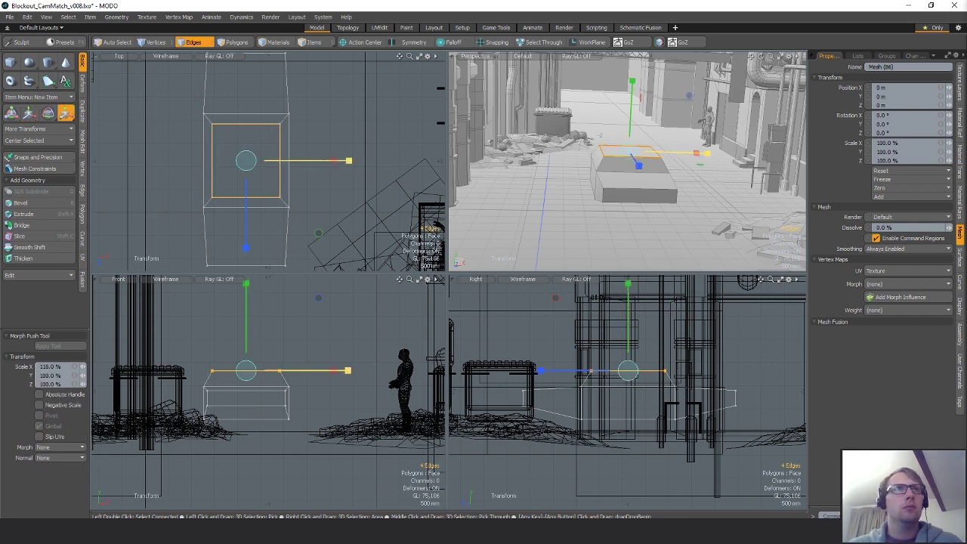
pyautogui.press('q')
# - Move the roof's rear edge about 320 mm in Z toward the front of the car
pyautogui.click(261, 123)
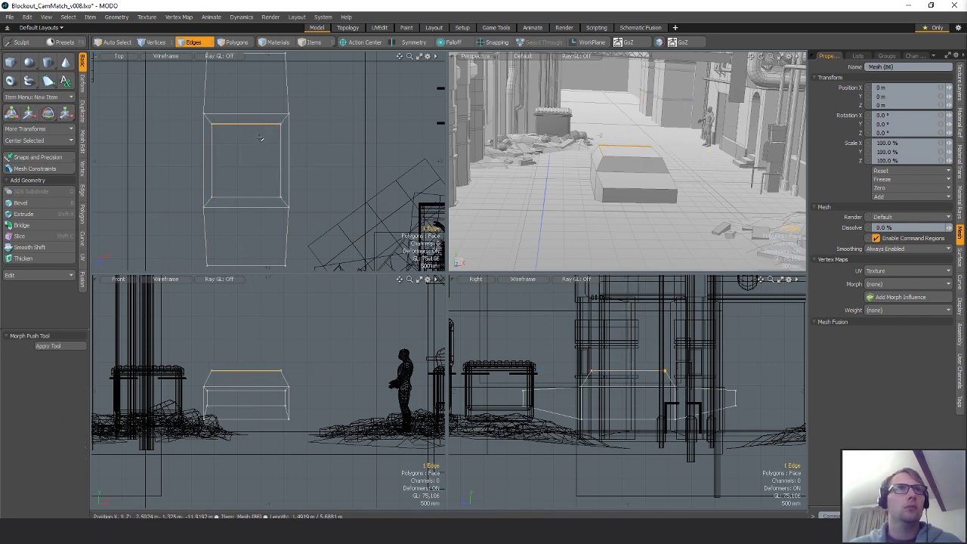
pyautogui.press('w')
pyautogui.moveTo(247, 171); pyautogui.dragTo(247, 183)
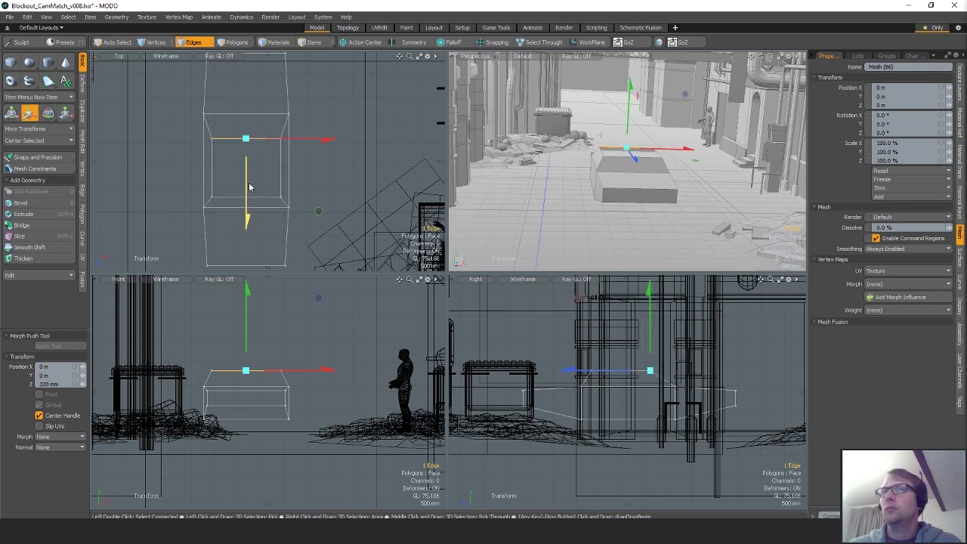
pyautogui.press('q')
pyautogui.press('Escape')
pyautogui.keyDown('alt'); pyautogui.moveTo(529, 163); pyautogui.dragTo(610, 192); pyautogui.keyUp('alt')
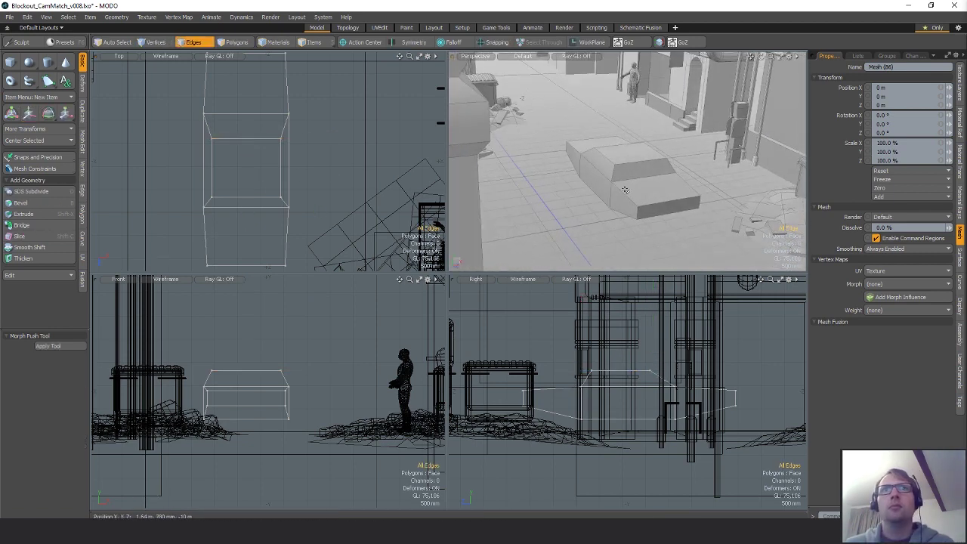
# - Bevel the long upper side edges of the car body with an inset value of about 145 mm
pyautogui.keyDown('alt'); pyautogui.moveTo(659, 194); pyautogui.dragTo(670, 195); pyautogui.keyUp('alt')
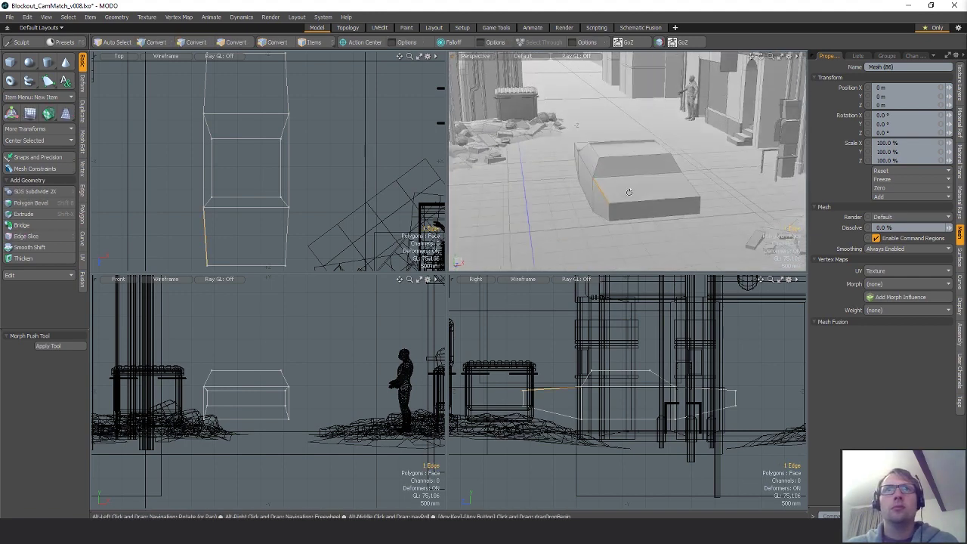
pyautogui.doubleClick(227, 387)
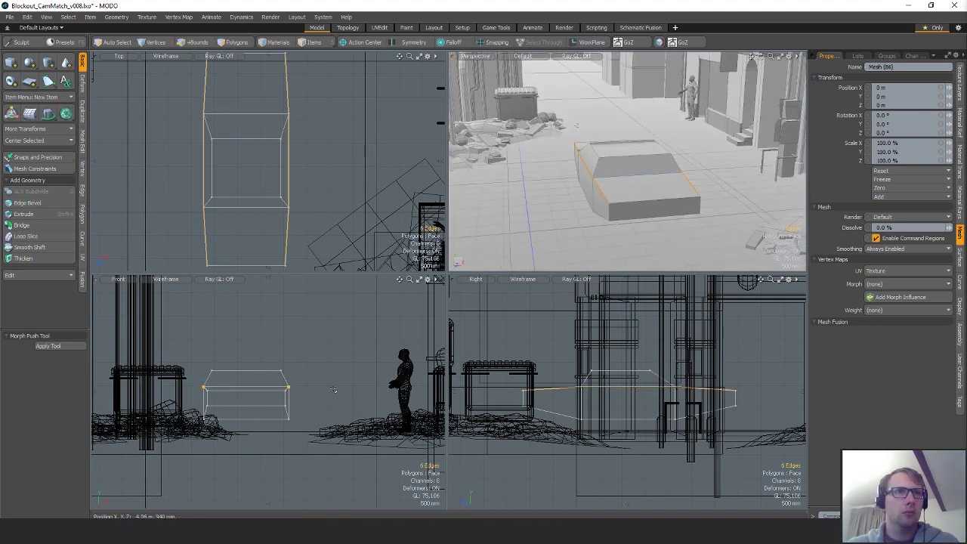
pyautogui.press('b')
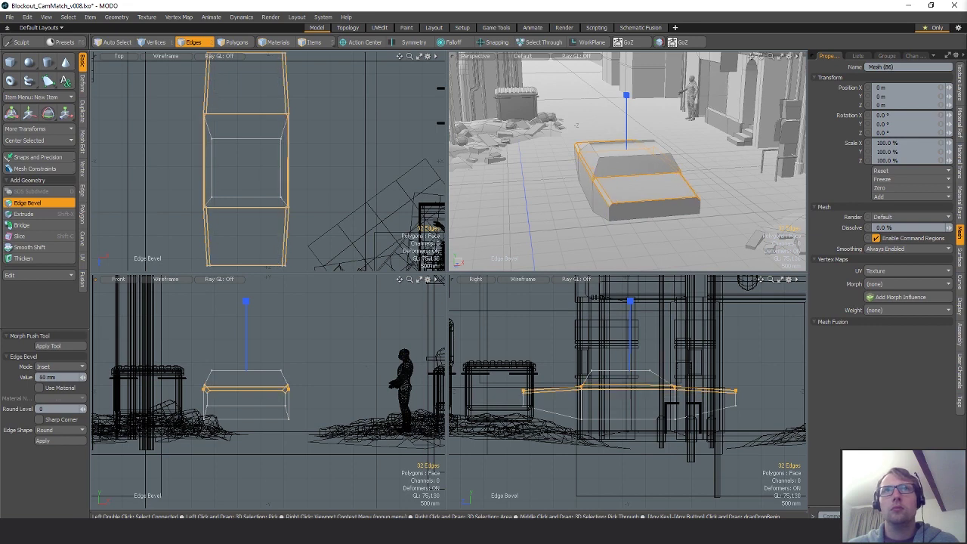
pyautogui.moveTo(367, 367); pyautogui.dragTo(369, 367)
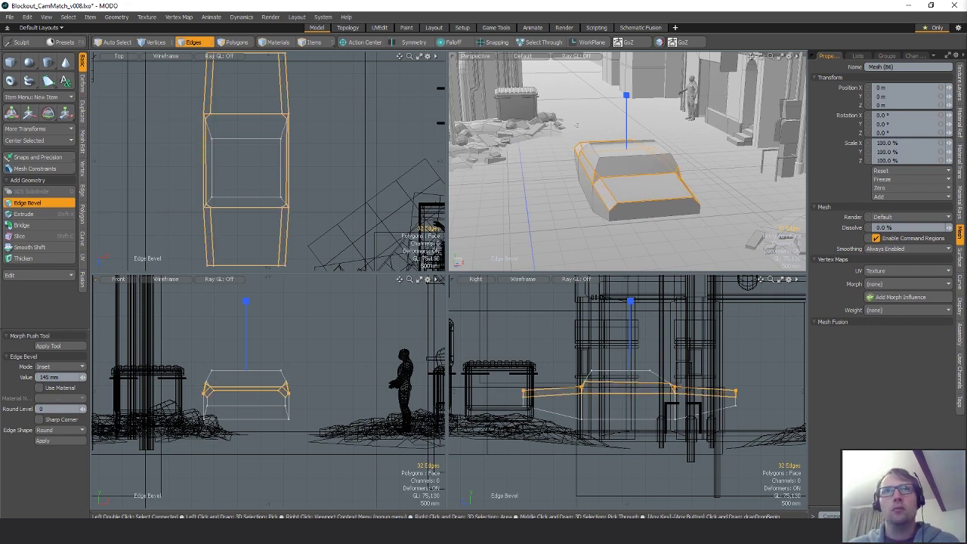
pyautogui.press('space')
# - Use Drag Weld to merge the extra bevel vertices around the base of the cabin
pyautogui.keyDown('alt'); pyautogui.moveTo(491, 219); pyautogui.dragTo(588, 186); pyautogui.keyUp('alt')
pyautogui.scroll(3, 527, 215)
pyautogui.click(528, 215)
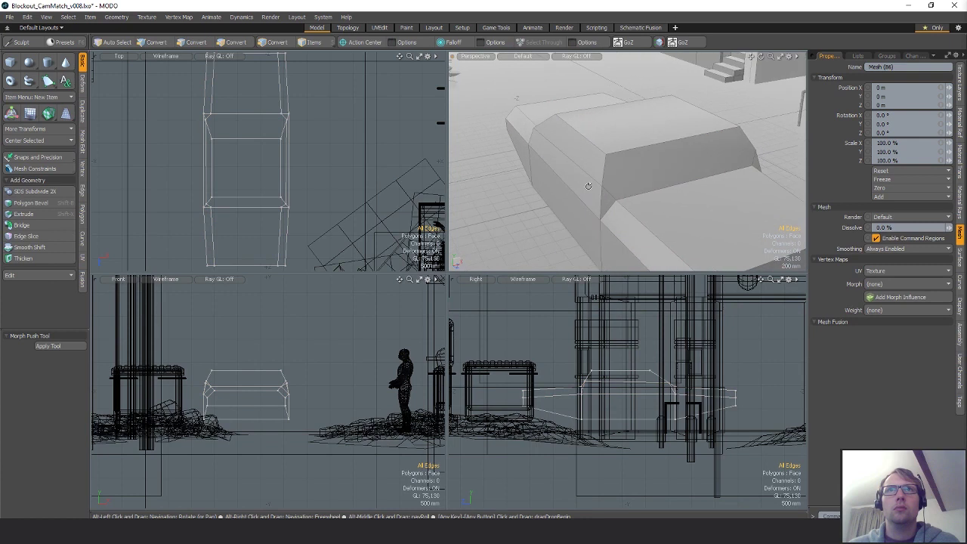
pyautogui.click(83, 168)
pyautogui.click(33, 130)
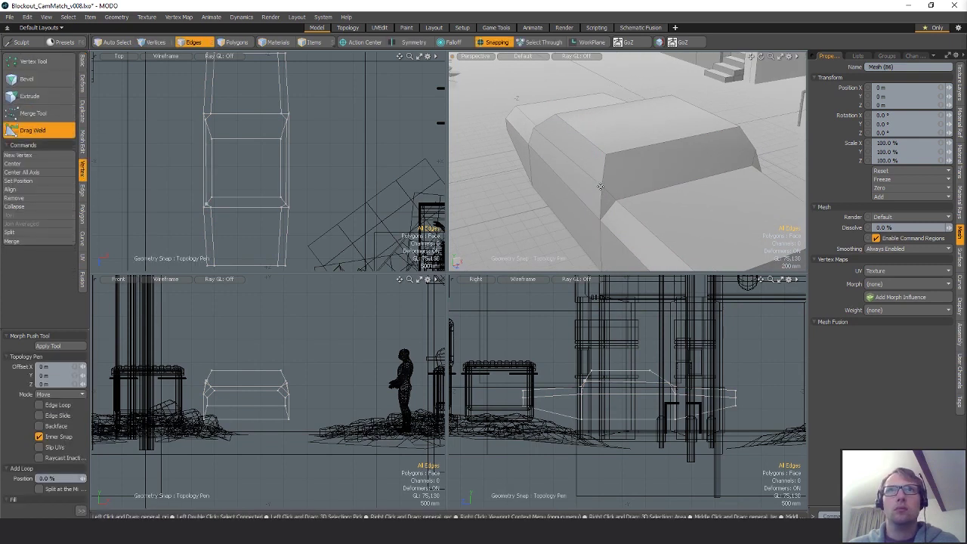
pyautogui.keyDown('alt'); pyautogui.moveTo(615, 195); pyautogui.dragTo(652, 195); pyautogui.keyUp('alt')
pyautogui.keyDown('alt'); pyautogui.moveTo(652, 194); pyautogui.dragTo(595, 155); pyautogui.keyUp('alt')
pyautogui.keyDown('alt'); pyautogui.moveTo(596, 156); pyautogui.dragTo(609, 136); pyautogui.keyUp('alt')
pyautogui.press('space')
# - Scale the roof polygon to about 84% in X and clear the selection
pyautogui.press('3')
pyautogui.click(607, 139)
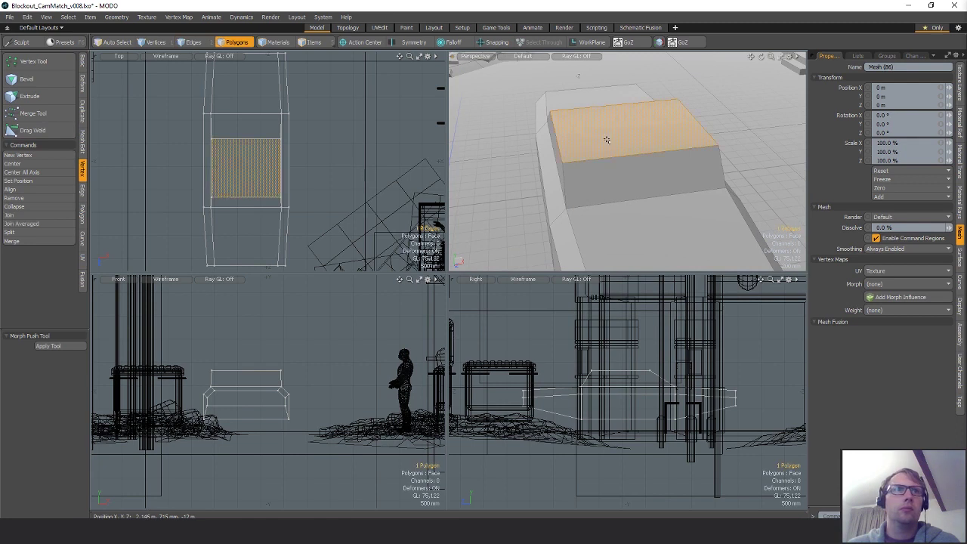
pyautogui.press('y')
pyautogui.moveTo(275, 374); pyautogui.dragTo(272, 375)
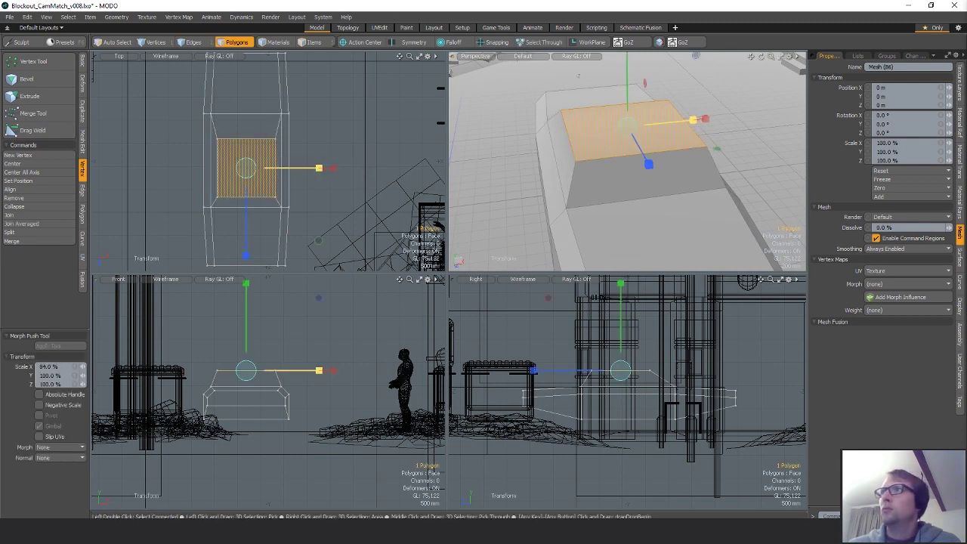
pyautogui.press('space')
pyautogui.click(308, 367)
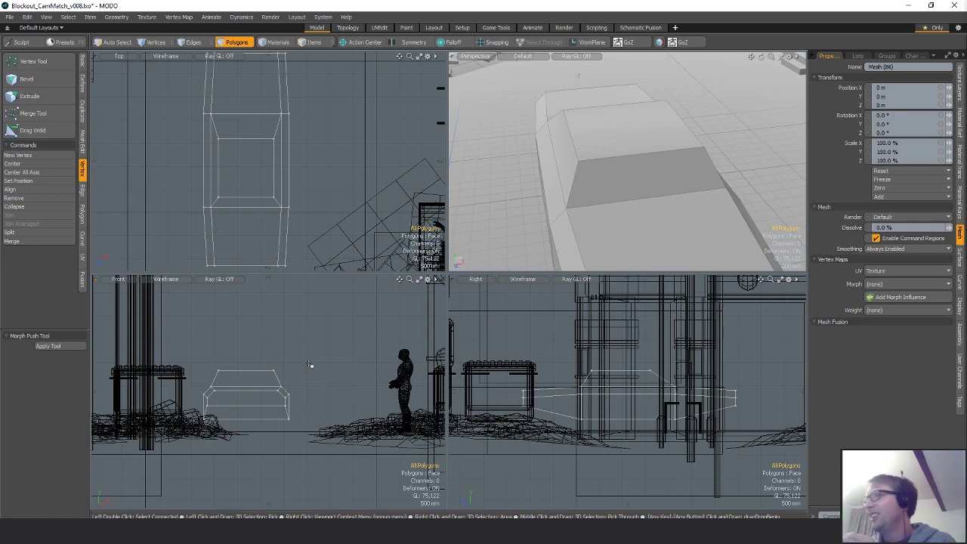
# - Edge-slice the front face horizontally between its left and right bevel corners
pyautogui.keyDown('alt'); pyautogui.moveTo(616, 208); pyautogui.dragTo(643, 227); pyautogui.keyUp('alt')
pyautogui.scroll(2, 693, 220)
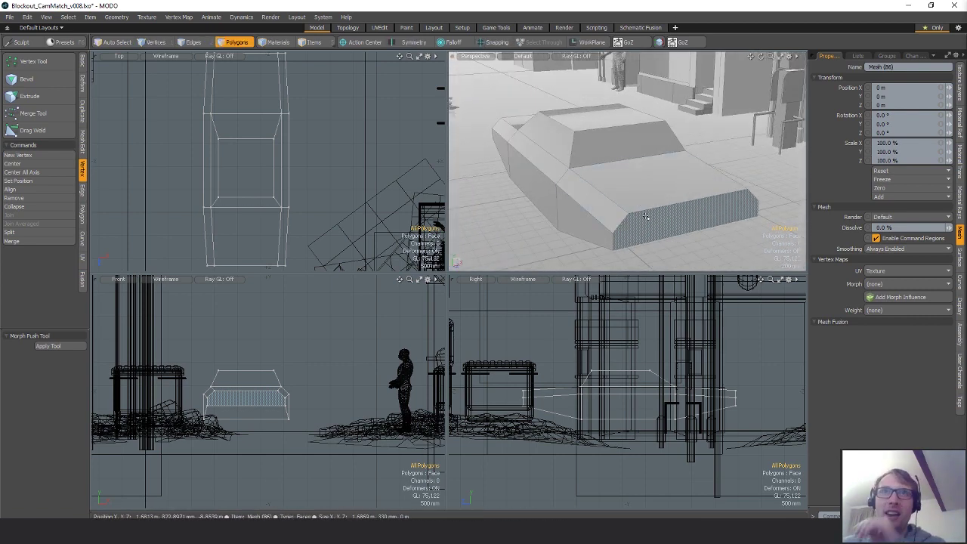
pyautogui.press('c')
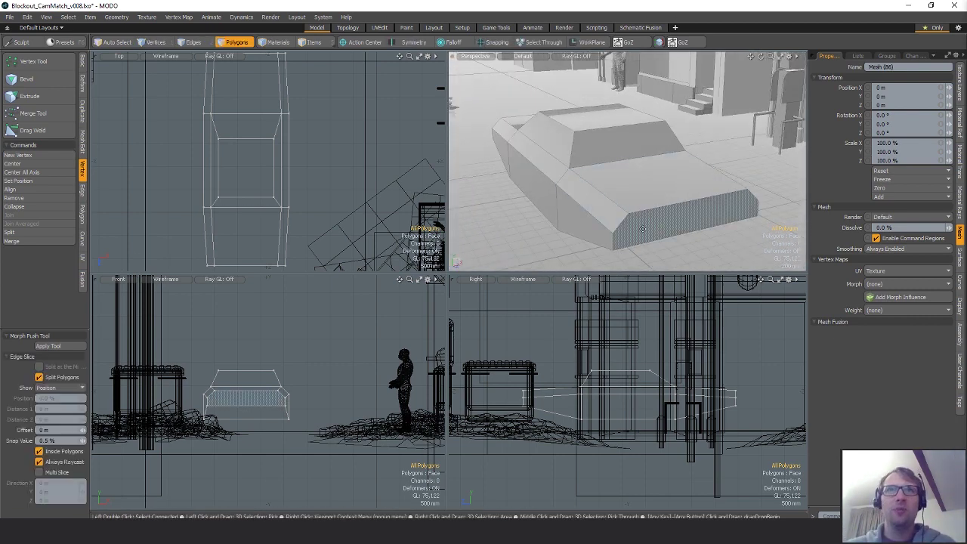
pyautogui.click(756, 201)
pyautogui.press('space')
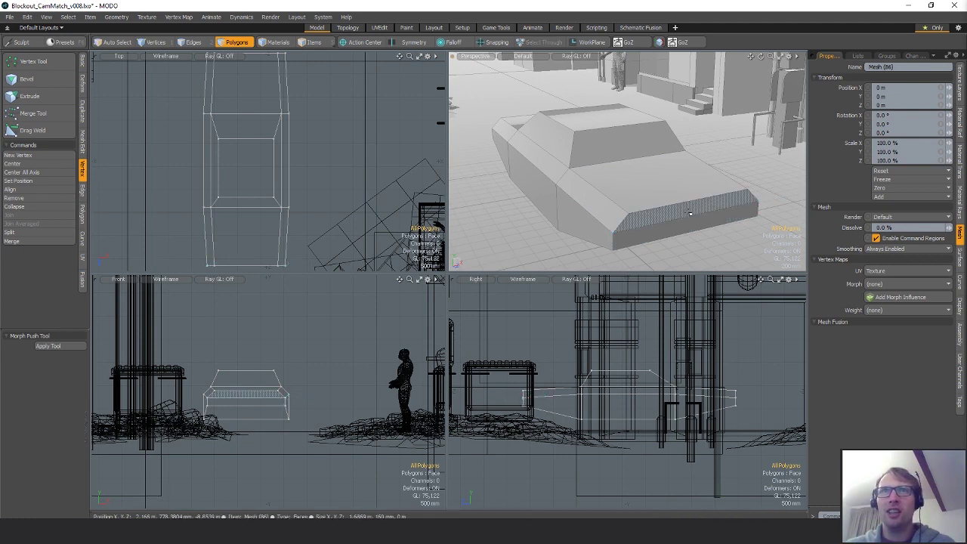
# - Add two lengthwise loop slices around the car through the hood polygons, at about 94% and 94.5%
pyautogui.keyDown('alt'); pyautogui.moveTo(691, 212); pyautogui.dragTo(624, 200); pyautogui.keyUp('alt')
pyautogui.click(621, 185)
pyautogui.keyDown('shift'); pyautogui.click(601, 210); pyautogui.keyUp('shift')
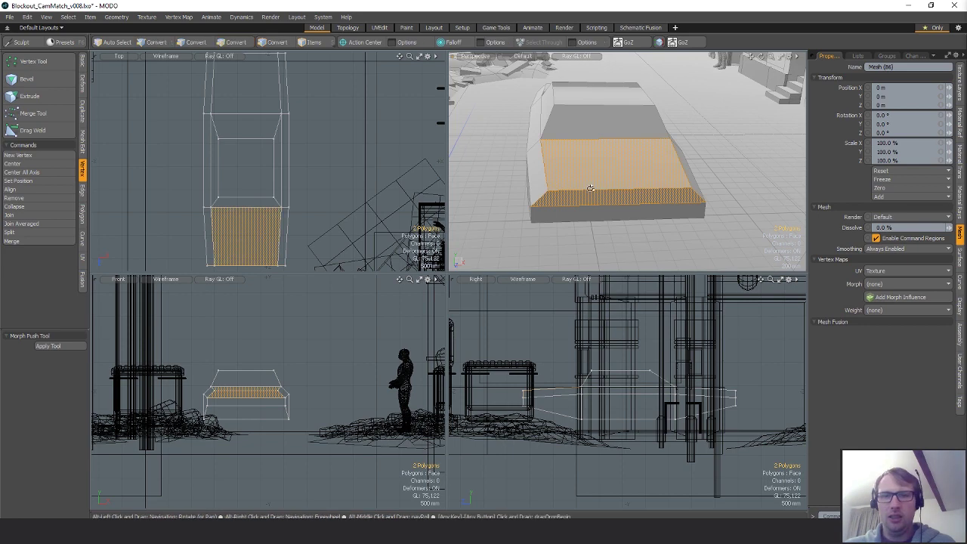
pyautogui.hotkey('alt', 'c')
pyautogui.moveTo(189, 75); pyautogui.dragTo(197, 76)
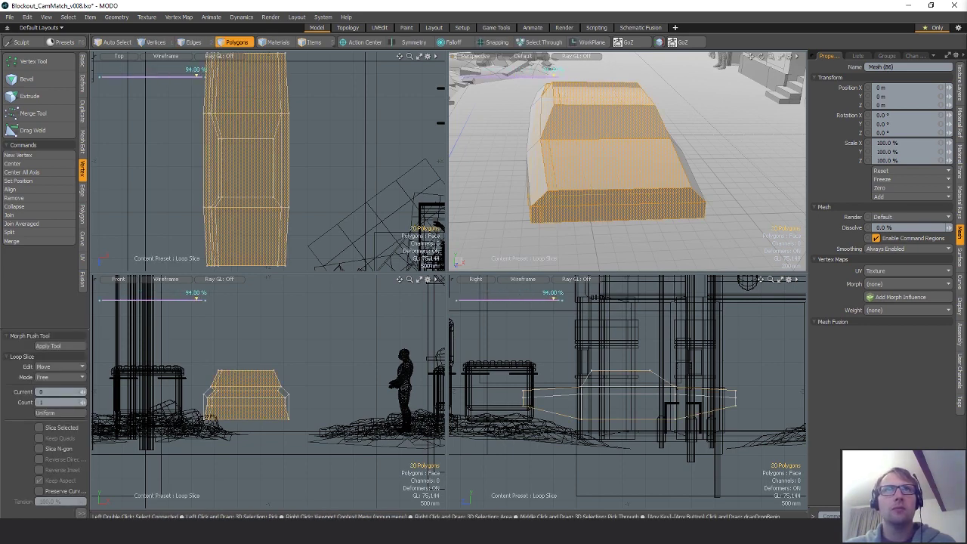
pyautogui.press('space')
pyautogui.hotkey('alt', 'c')
pyautogui.moveTo(617, 212); pyautogui.dragTo(633, 186)
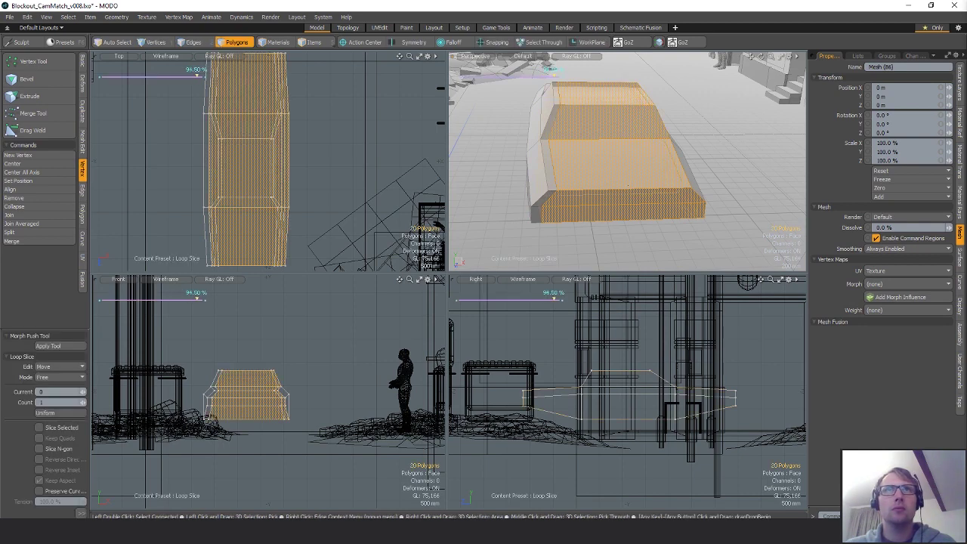
pyautogui.press('space')
# - Scale the middle lower front polygon to about 73% in X using the Local action center
pyautogui.moveTo(628, 186); pyautogui.dragTo(628, 197)
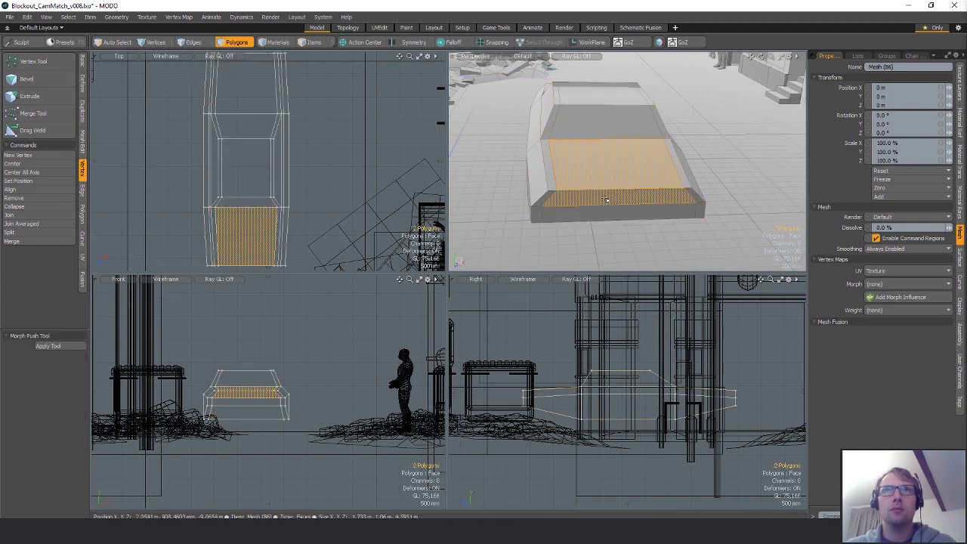
pyautogui.keyDown('alt'); pyautogui.keyDown('shift'); pyautogui.moveTo(570, 212); pyautogui.dragTo(552, 198); pyautogui.keyUp('shift'); pyautogui.keyUp('alt')
pyautogui.click(552, 199)
pyautogui.press('r')
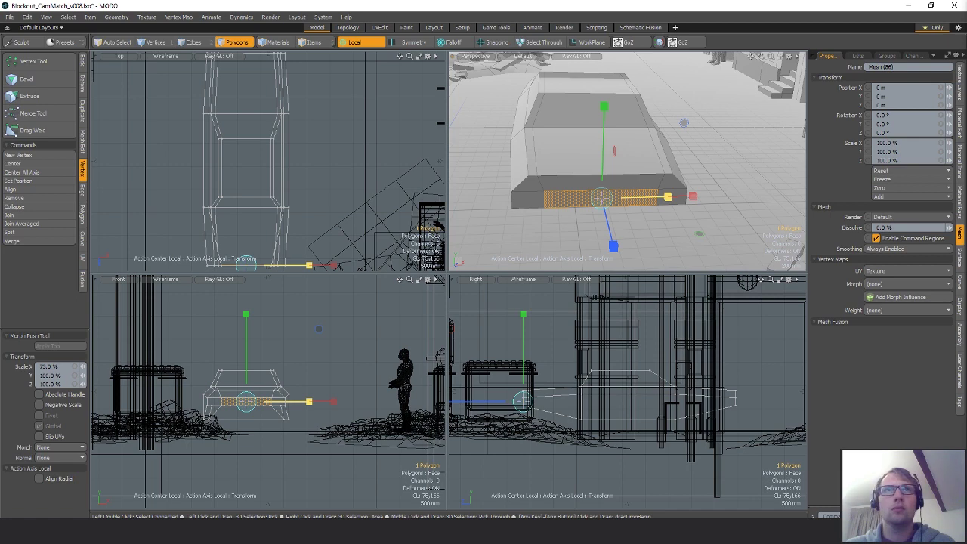
pyautogui.press('space')
# - Add a crosswise loop slice through the hood polygons, just in front of the windshield
pyautogui.moveTo(594, 156); pyautogui.dragTo(602, 183)
pyautogui.moveTo(602, 183)
pyautogui.keyDown('alt'); pyautogui.mouseDown()
pyautogui.moveTo(623, 198)
pyautogui.moveTo(597, 180)
pyautogui.mouseUp(); pyautogui.keyUp('alt')
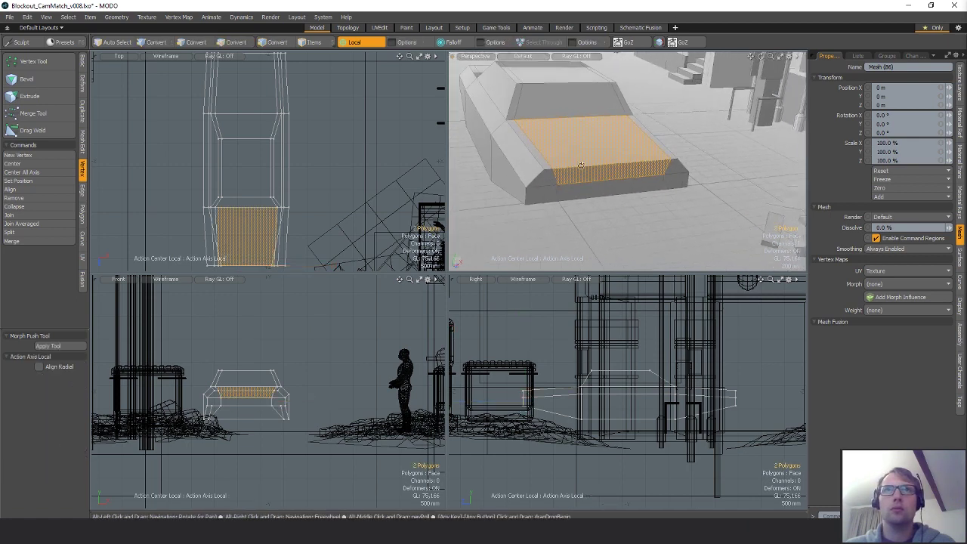
pyautogui.scroll(3, 585, 172)
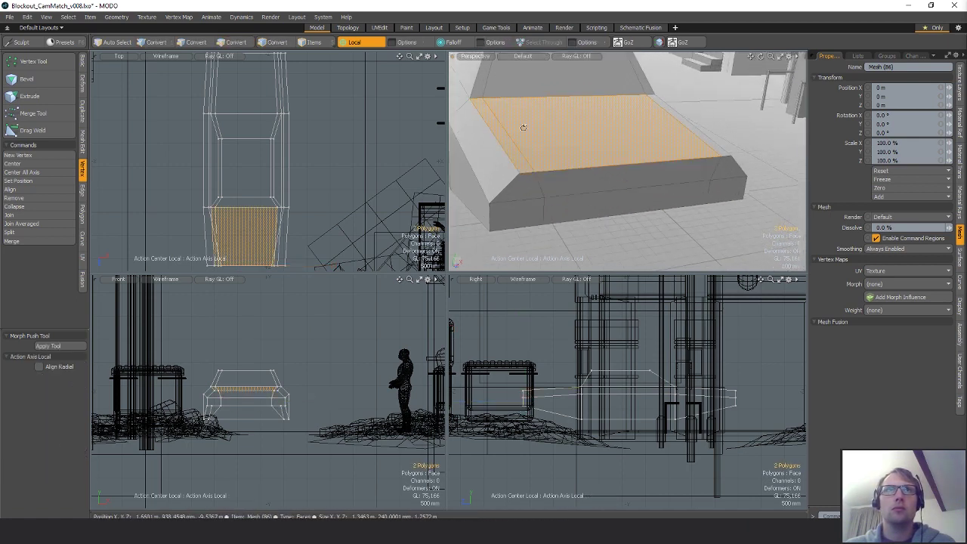
pyautogui.hotkey('alt', 'c')
pyautogui.moveTo(572, 126); pyautogui.dragTo(608, 179)
pyautogui.press('space')
# - Cut the front hood polygon and the upper front face polygon and paste them into a new mesh item
pyautogui.click(562, 138)
pyautogui.keyDown('shift'); pyautogui.click(608, 179); pyautogui.keyUp('shift')
pyautogui.hotkey('ctrl', 'x')
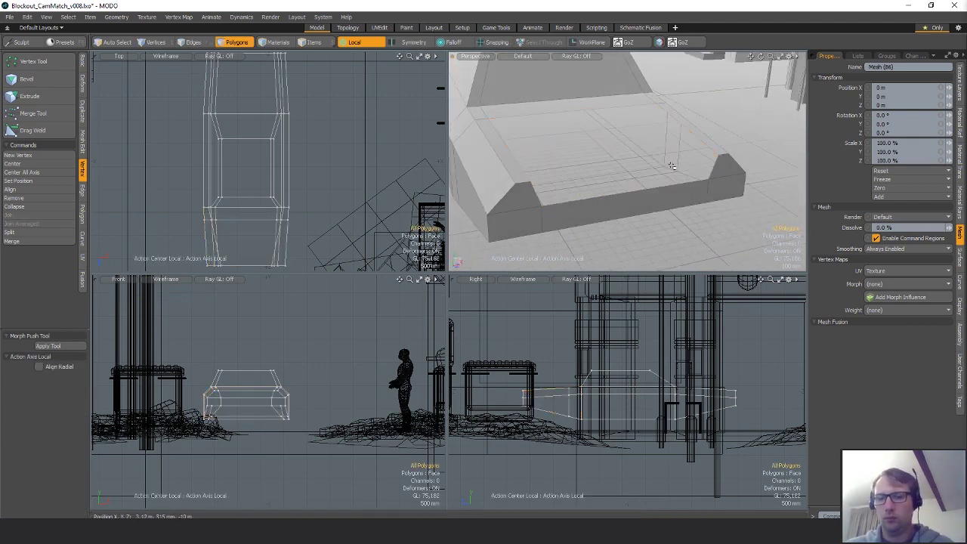
pyautogui.press('n')
pyautogui.hotkey('ctrl', 'v')
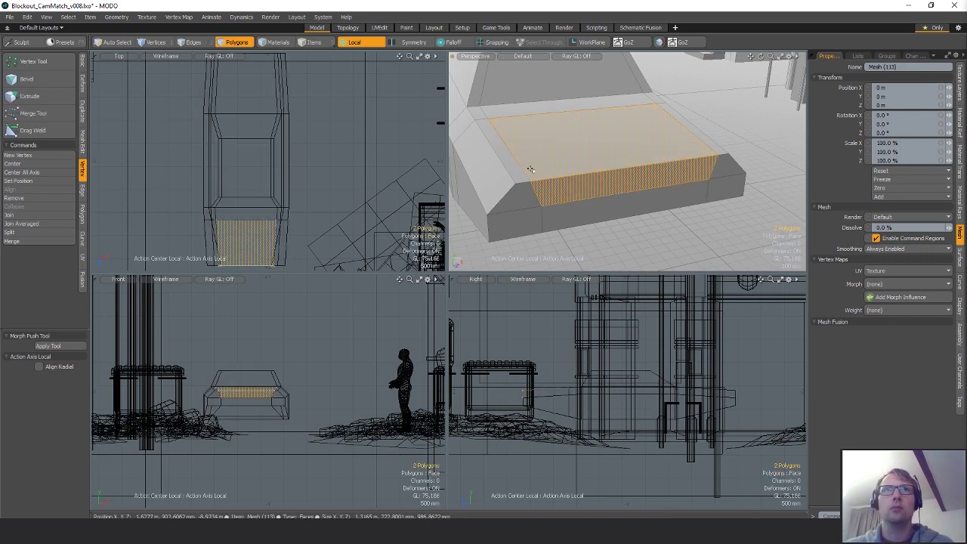
# - Rotate the detached hood slightly upward about its rear edge
pyautogui.hotkey('shift', 'a')
pyautogui.press('e')
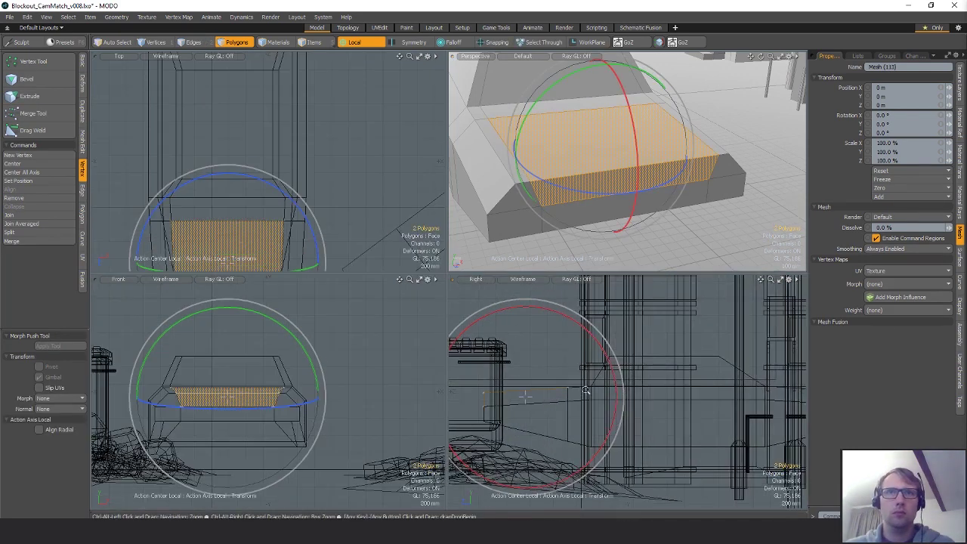
pyautogui.click(567, 387)
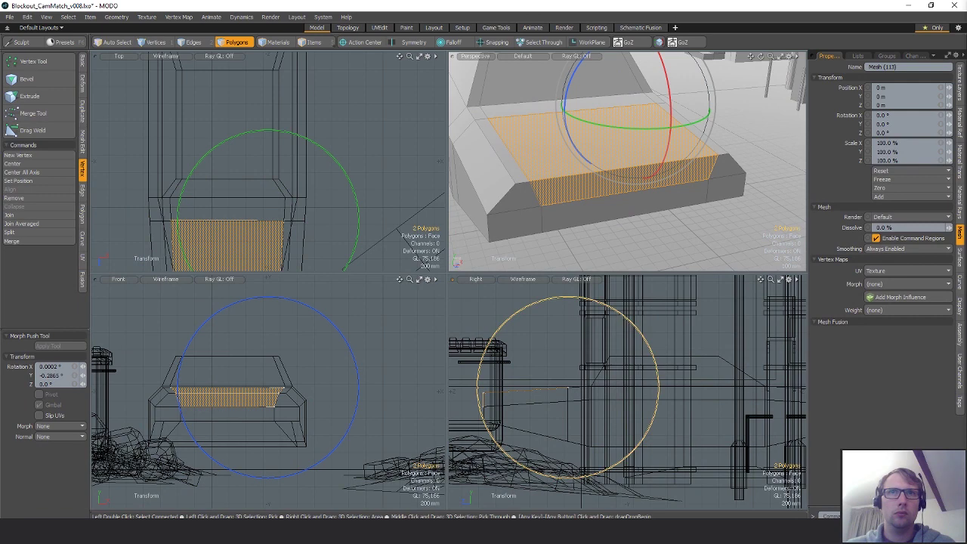
pyautogui.moveTo(621, 316); pyautogui.dragTo(627, 318)
pyautogui.press('q')
# - Rotate the hood slightly around the vertical axis so it sits askew on the car body
pyautogui.keyDown('alt'); pyautogui.moveTo(642, 166); pyautogui.dragTo(606, 161); pyautogui.keyUp('alt')
pyautogui.hotkey('shift', 'a')
pyautogui.press('e')
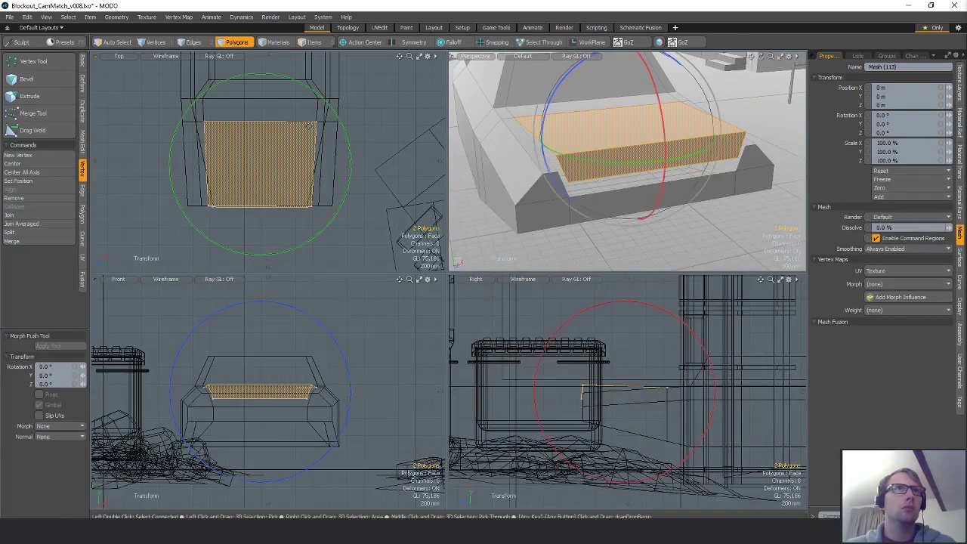
pyautogui.moveTo(335, 123); pyautogui.dragTo(319, 156)
pyautogui.press('w')
pyautogui.press('q')
# - Add two lengthwise loop slices to the detached hood, dividing its width into three sections
pyautogui.hotkey('alt', 'c')
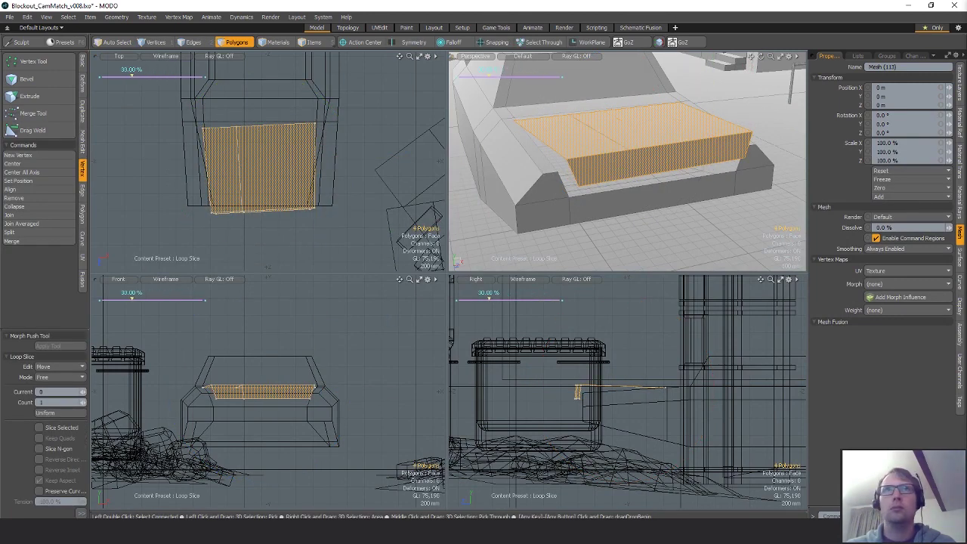
pyautogui.press('q')
pyautogui.moveTo(745, 138); pyautogui.dragTo(726, 129)
pyautogui.hotkey('alt', 'c')
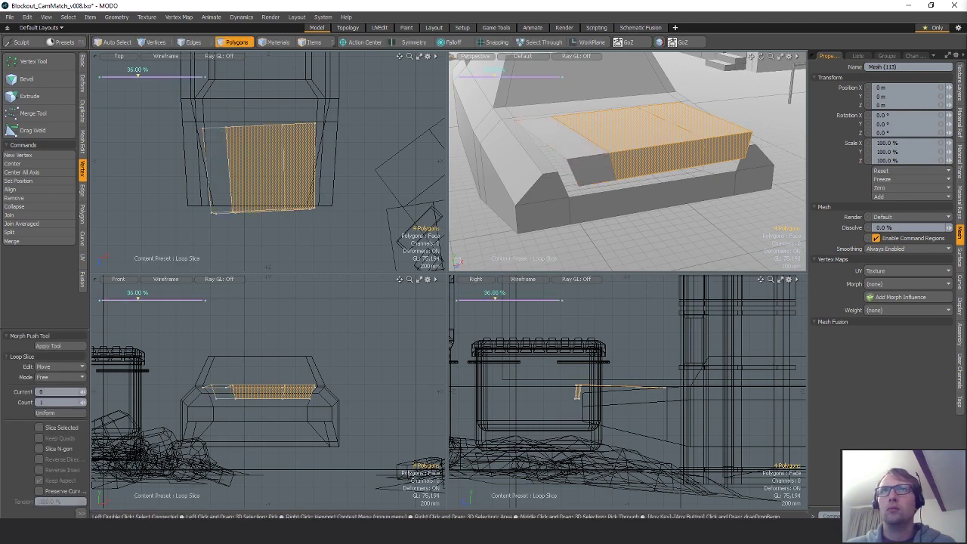
pyautogui.press('space')
pyautogui.press('1')
pyautogui.click(610, 153)
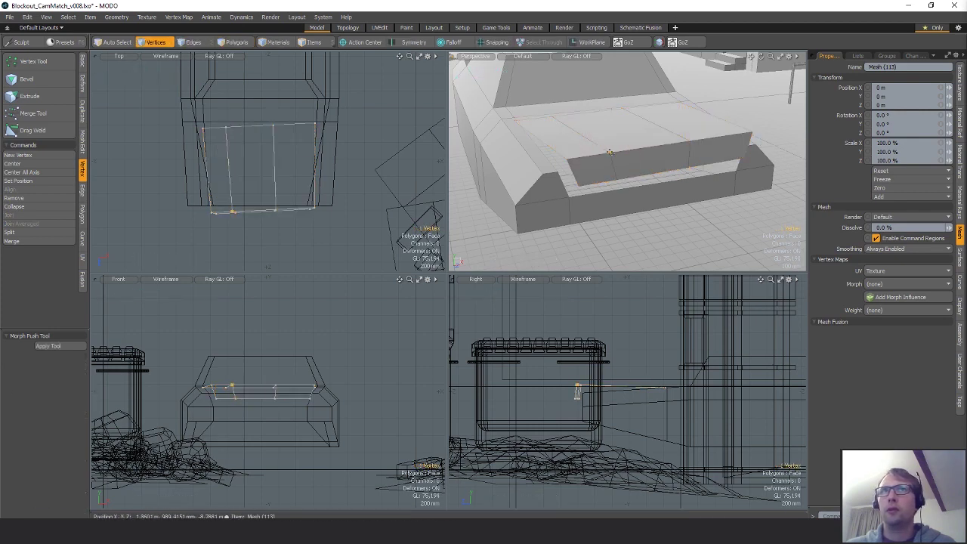
pyautogui.press('w')
pyautogui.moveTo(609, 153)
pyautogui.keyDown('alt'); pyautogui.mouseDown()
pyautogui.moveTo(637, 151)
pyautogui.moveTo(606, 154)
pyautogui.mouseUp(); pyautogui.keyUp('alt')
pyautogui.press('space')
# - Move the upper and lower edges of the hood's left front section -10 mm in X and 70 mm in Y
pyautogui.press('2')
pyautogui.click(584, 150)
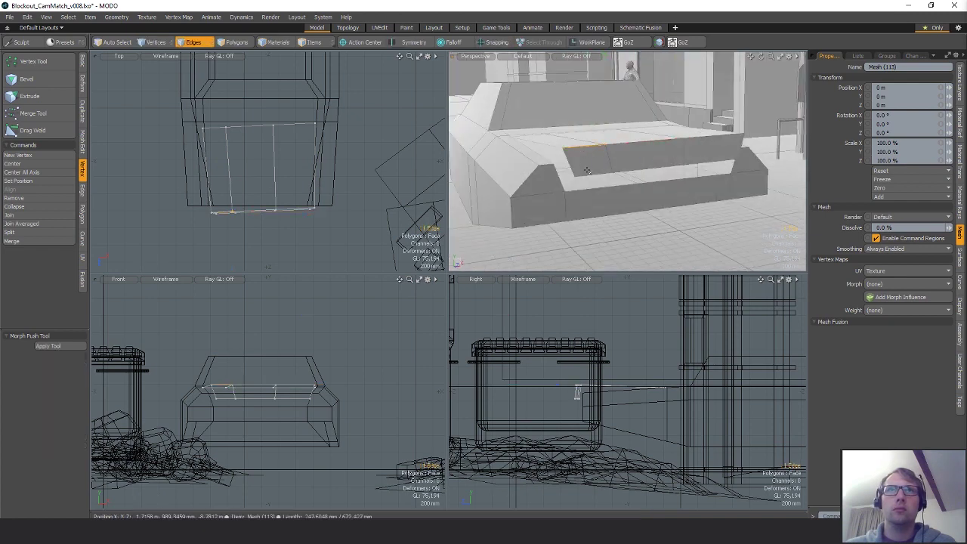
pyautogui.keyDown('shift'); pyautogui.click(594, 173); pyautogui.keyUp('shift')
pyautogui.press('w')
pyautogui.moveTo(655, 131); pyautogui.dragTo(654, 116)
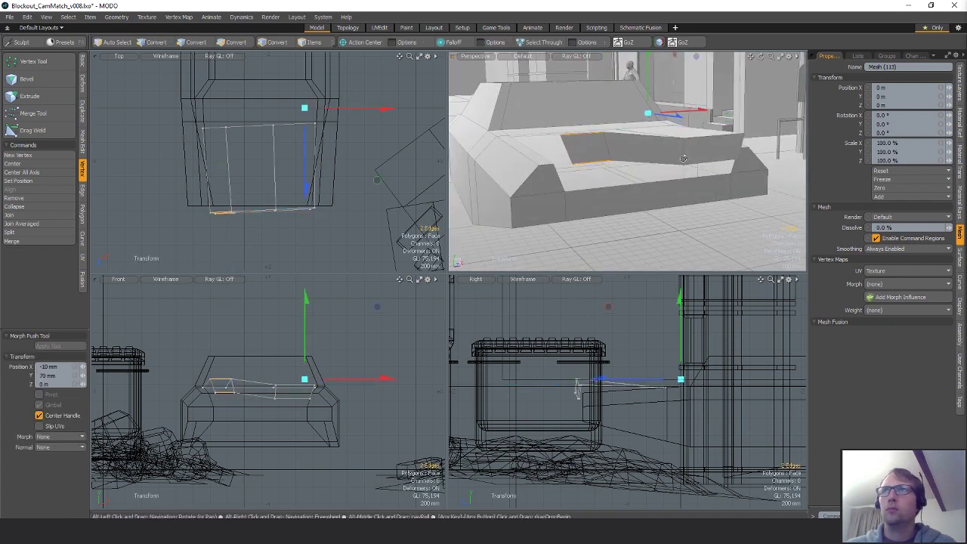
# - Pull the hood's front edges down slightly at the right-hand slice to dent the front
pyautogui.keyDown('alt'); pyautogui.moveTo(659, 162); pyautogui.dragTo(680, 158); pyautogui.keyUp('alt')
pyautogui.press('space')
pyautogui.click(658, 173)
pyautogui.press('w')
pyautogui.press('space')
pyautogui.click(655, 148)
pyautogui.press('w')
pyautogui.press('space')
pyautogui.press('space')
pyautogui.press('space')
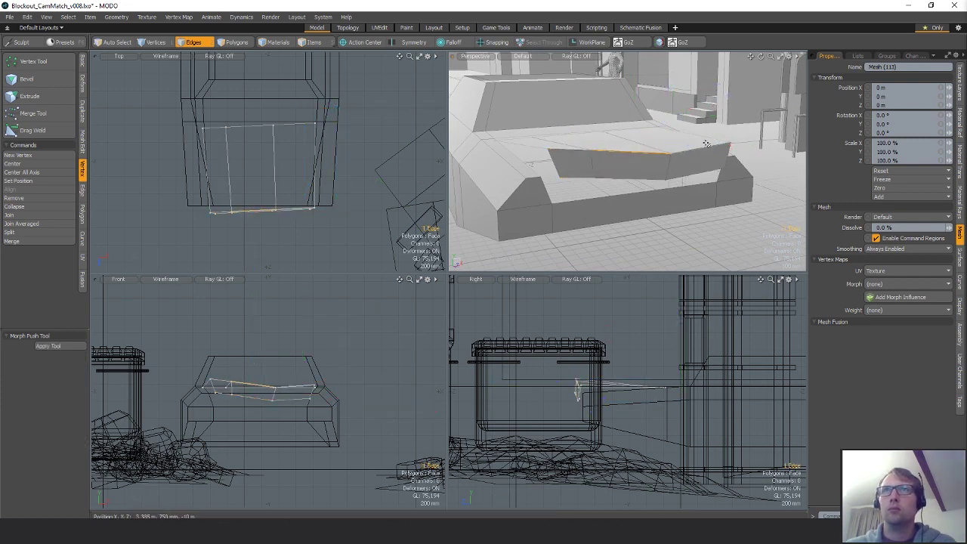
# - Move the hood's right front corner vertices inward, shifting the lower one -135 mm in X and -5 mm in Y
pyautogui.click(730, 143)
pyautogui.press('w')
pyautogui.moveTo(751, 132); pyautogui.dragTo(743, 128)
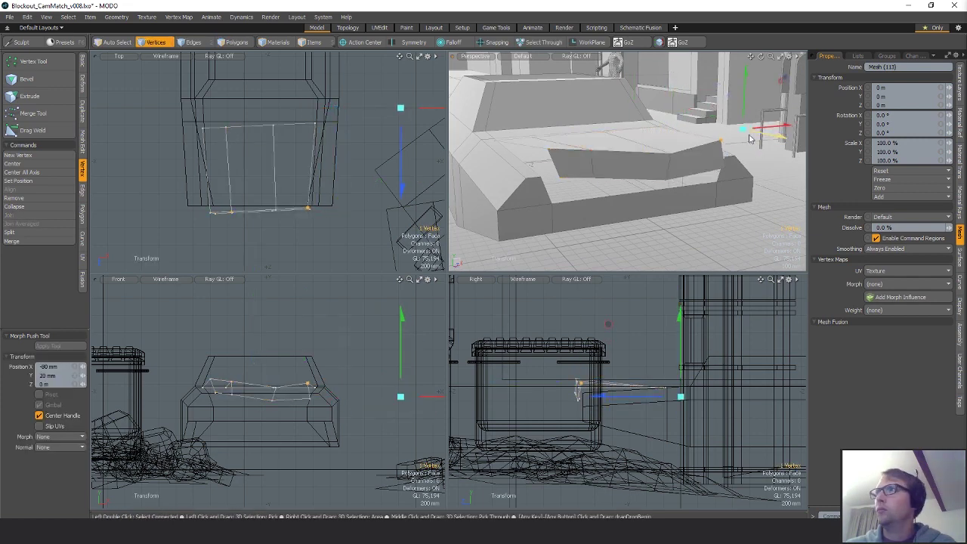
pyautogui.press('space')
pyautogui.press('w')
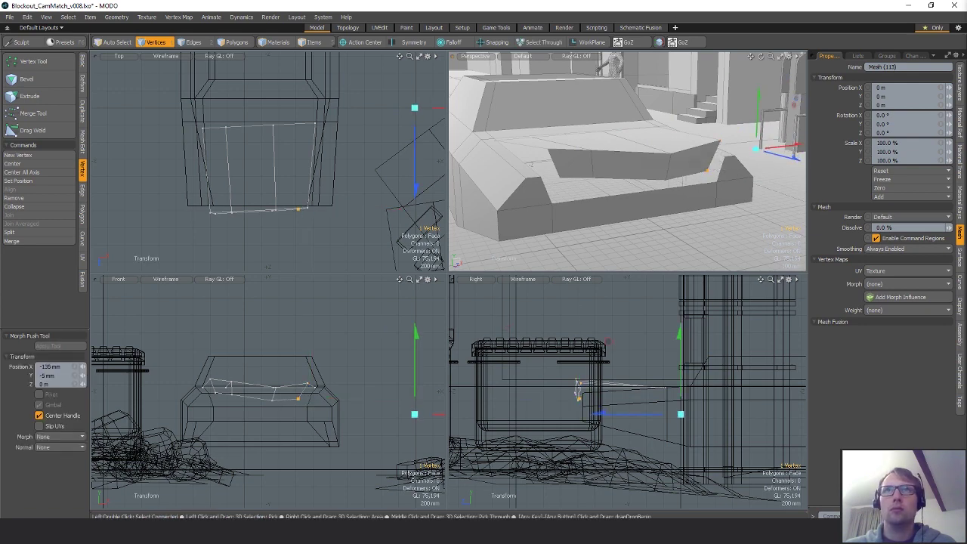
pyautogui.press('space')
# - Bevel the hood's upper front edges by 110 mm with round level 2 and clear the selection
pyautogui.click(765, 154)
pyautogui.keyDown('alt'); pyautogui.moveTo(604, 165); pyautogui.dragTo(639, 200); pyautogui.keyUp('alt')
pyautogui.press('space')
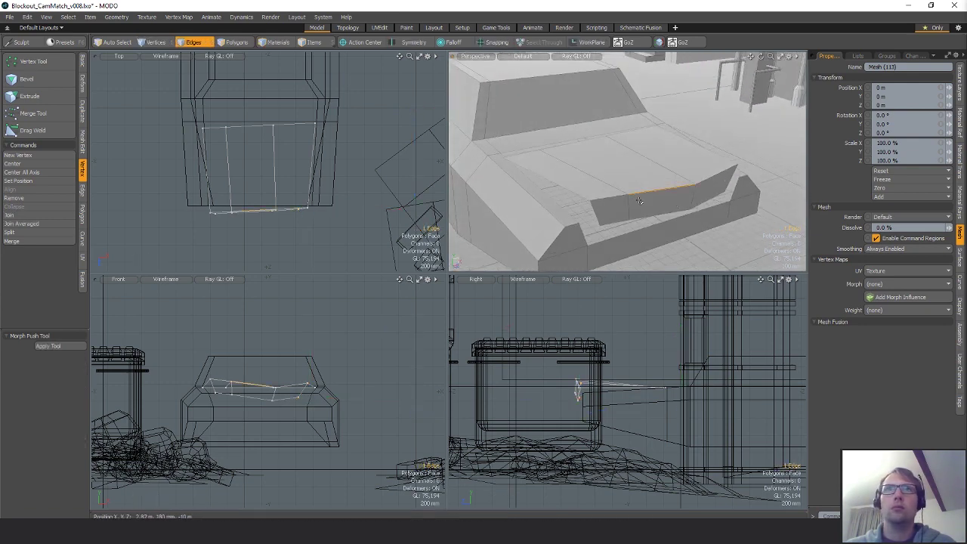
pyautogui.press('b')
pyautogui.moveTo(735, 174); pyautogui.dragTo(762, 176)
pyautogui.click(42, 409)
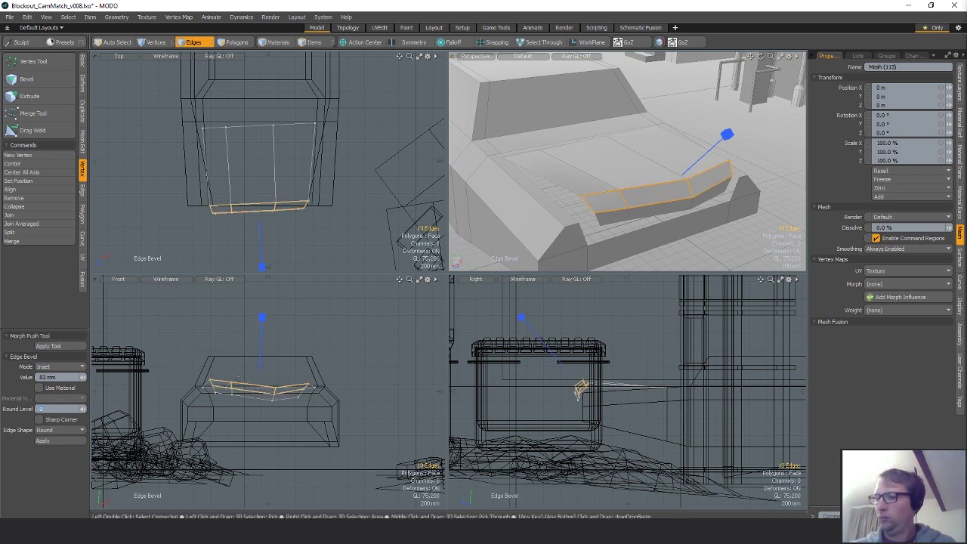
pyautogui.write('2')
pyautogui.press('Return')
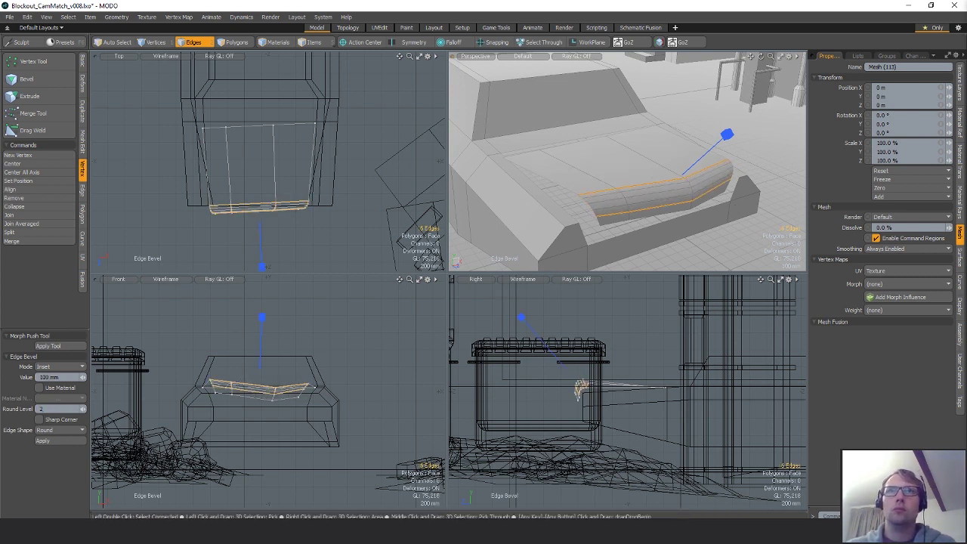
pyautogui.moveTo(699, 232); pyautogui.dragTo(544, 227)
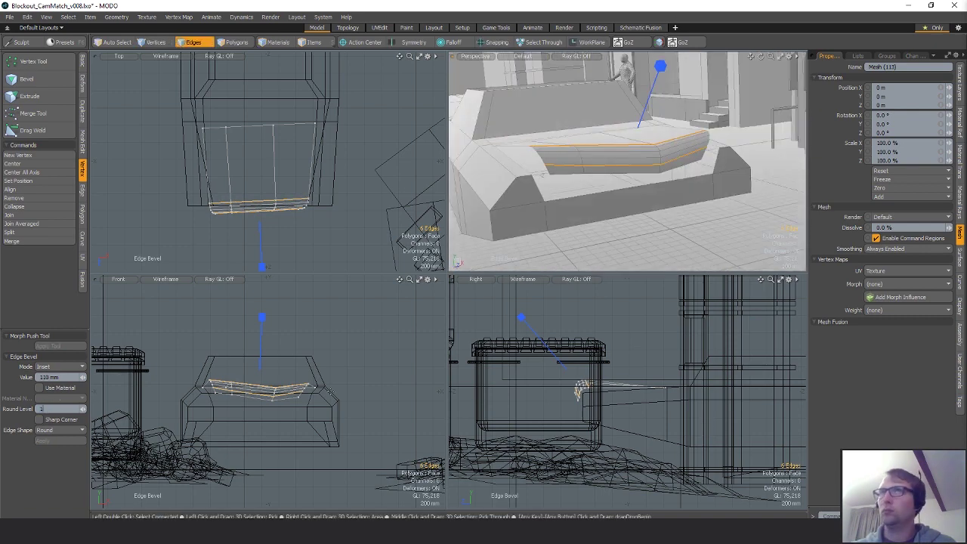
pyautogui.keyDown('alt'); pyautogui.moveTo(619, 184); pyautogui.dragTo(697, 239); pyautogui.keyUp('alt')
pyautogui.press('space')
pyautogui.click(699, 241)
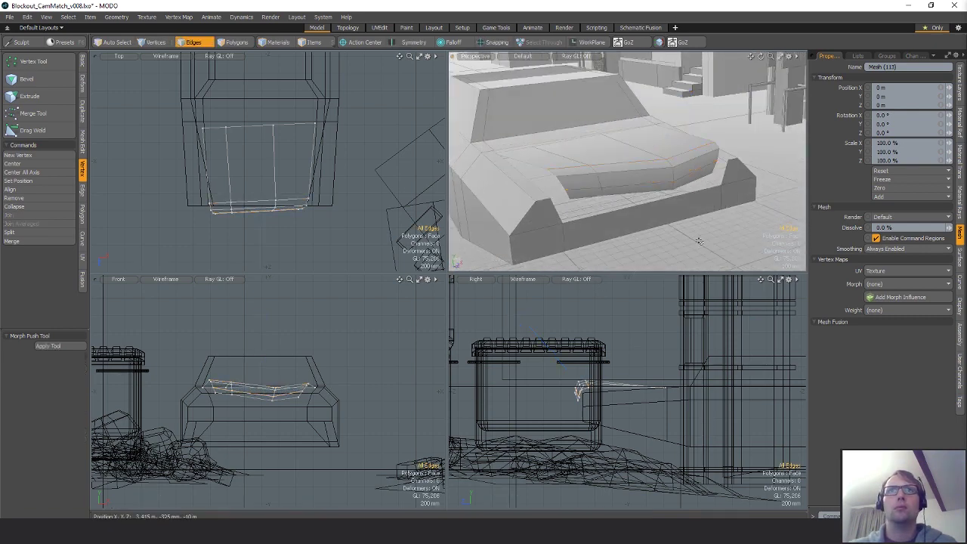
# - Extrude all hood polygons by 25 mm in Y and 25 mm in Z to thicken the hood
pyautogui.doubleClick(553, 172)
pyautogui.keyDown('alt'); pyautogui.moveTo(554, 173); pyautogui.dragTo(591, 176); pyautogui.keyUp('alt')
pyautogui.press('3')
pyautogui.moveTo(565, 160)
pyautogui.mouseDown()
pyautogui.moveTo(605, 181)
pyautogui.moveTo(684, 184)
pyautogui.moveTo(649, 167)
pyautogui.mouseUp()
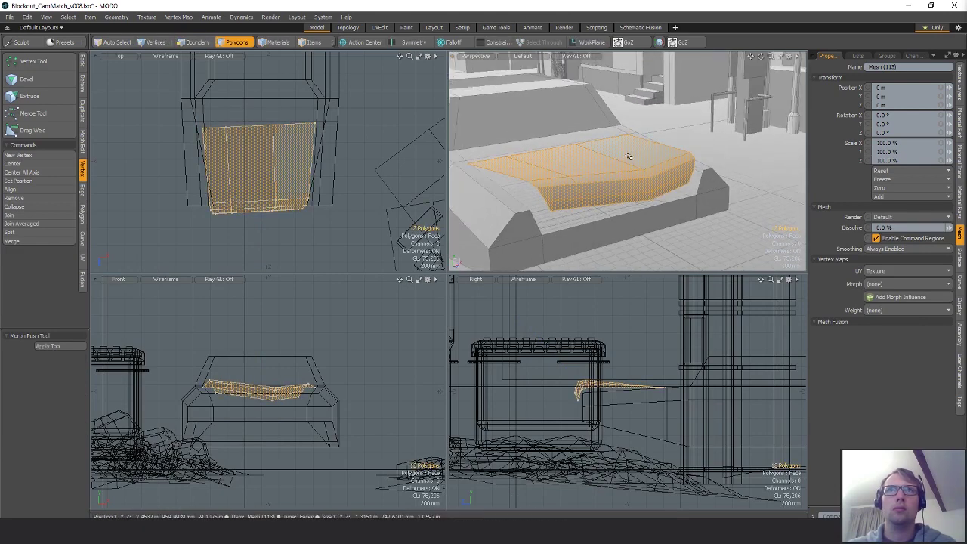
pyautogui.hotkey('ctrl', '1')
pyautogui.click(626, 96)
pyautogui.scroll(4, 601, 391)
pyautogui.moveTo(601, 391); pyautogui.dragTo(596, 384)
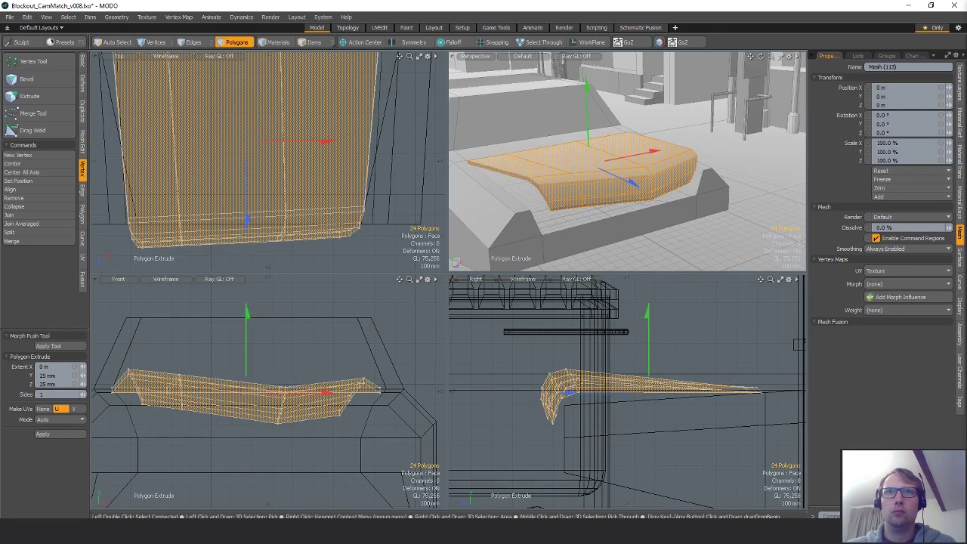
pyautogui.press('Escape')
pyautogui.press('Escape')
# - Extend the two inner side edges of the car body's hood opening downward
pyautogui.keyDown('alt'); pyautogui.moveTo(609, 184); pyautogui.dragTo(528, 212); pyautogui.keyUp('alt')
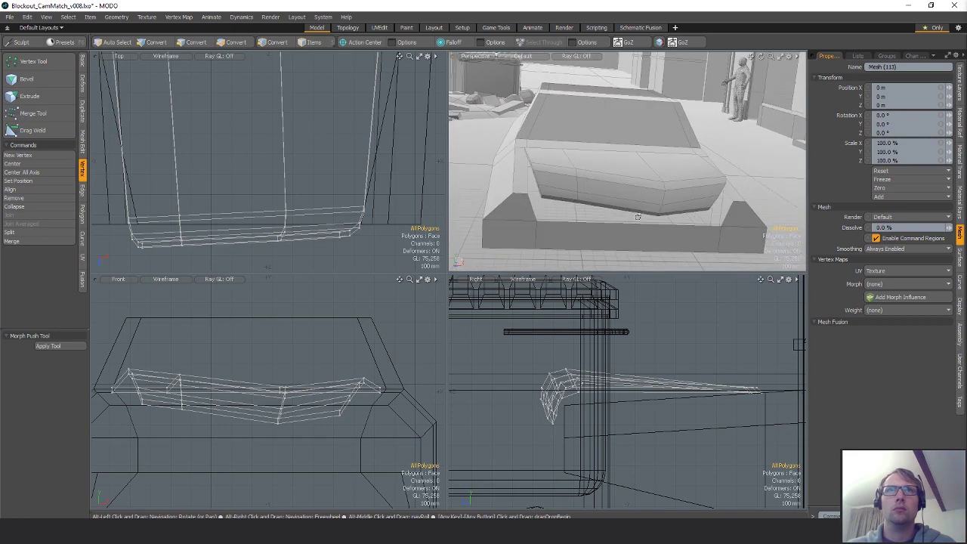
pyautogui.click(519, 200)
pyautogui.press('2')
pyautogui.click(526, 181)
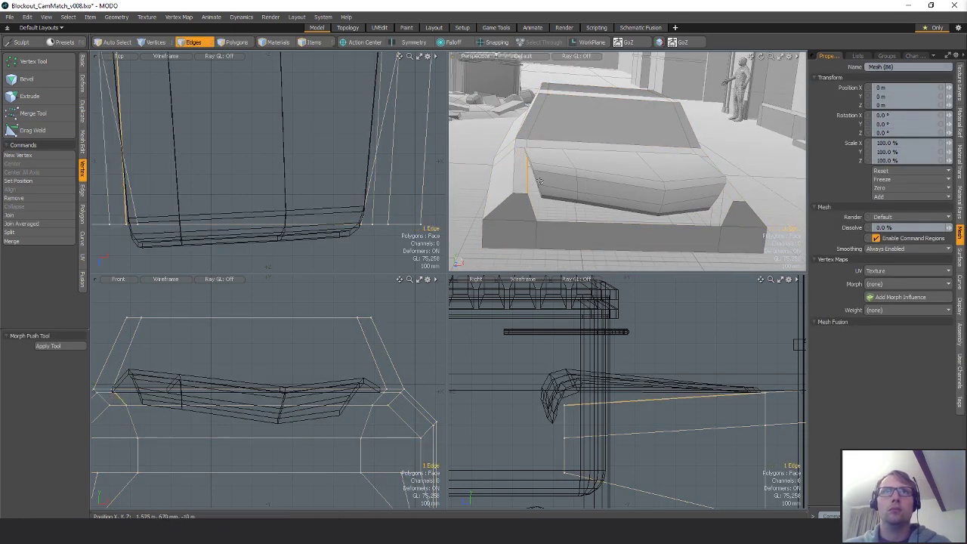
pyautogui.hotkey('ctrl', '2')
pyautogui.click(810, 195)
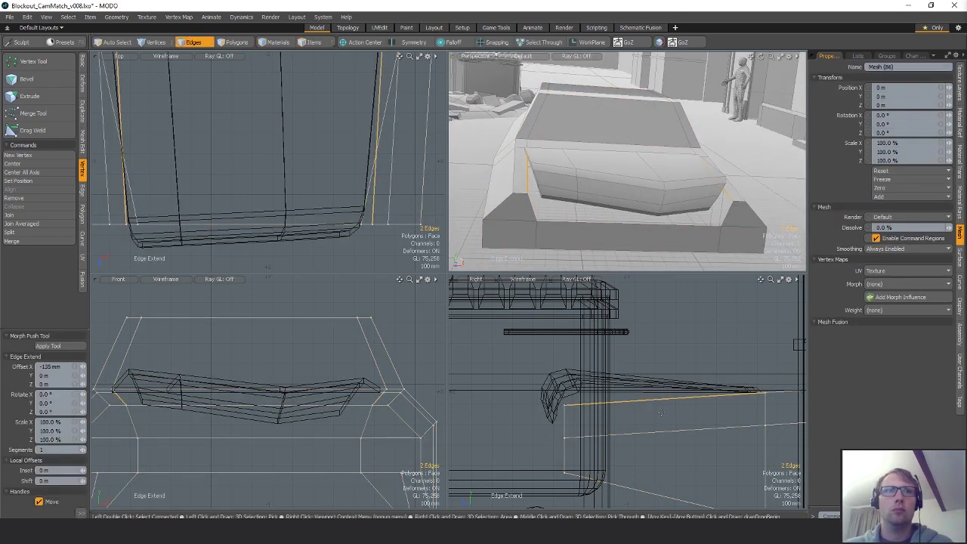
pyautogui.press('g')
pyautogui.click(302, 397)
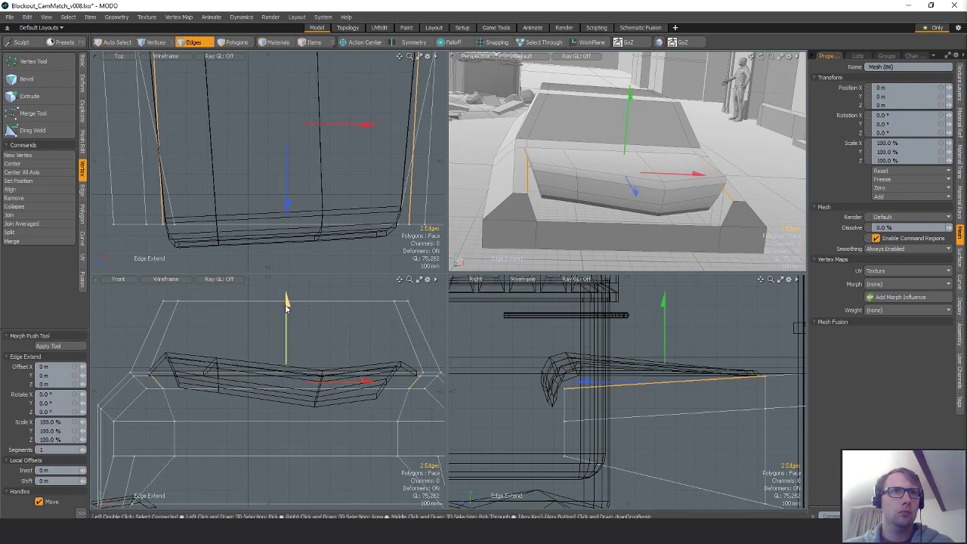
pyautogui.moveTo(285, 306); pyautogui.dragTo(287, 347)
# - Scale the extended side edges flat in height and closer together in X
pyautogui.press('r')
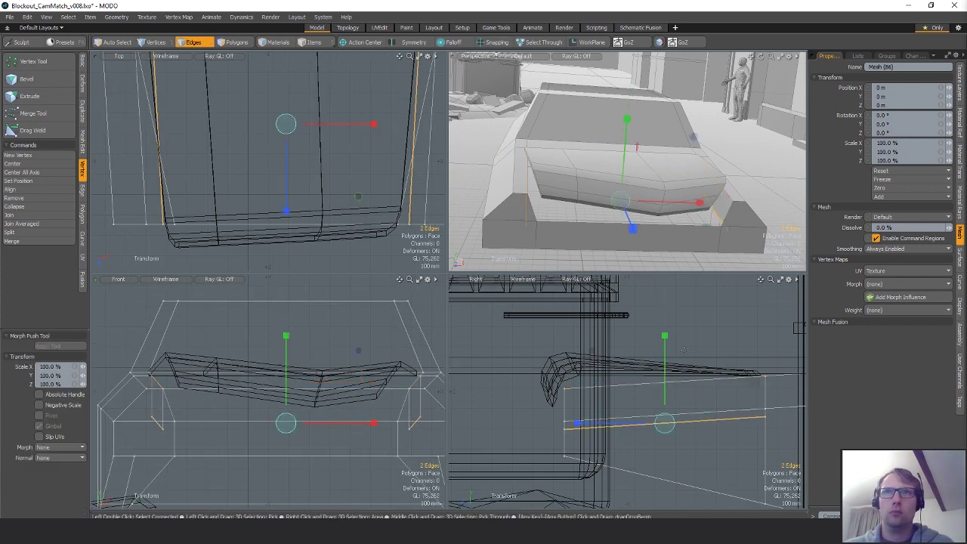
pyautogui.press('w')
pyautogui.keyDown('alt'); pyautogui.moveTo(683, 213); pyautogui.dragTo(684, 193); pyautogui.keyUp('alt')
pyautogui.press('r')
pyautogui.press('w')
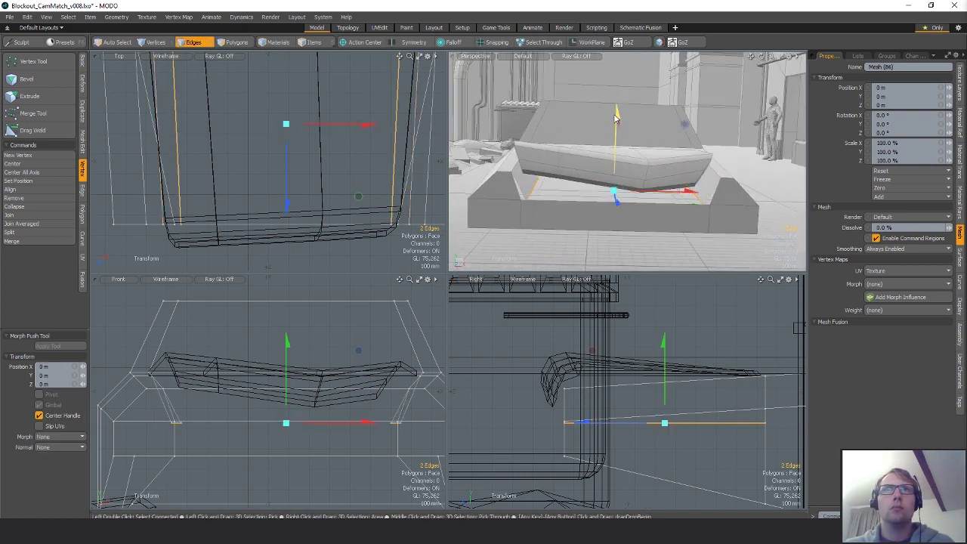
# - Lower the extended side edges by 75 mm and shorten them along the car's length
pyautogui.moveTo(617, 114); pyautogui.dragTo(617, 126)
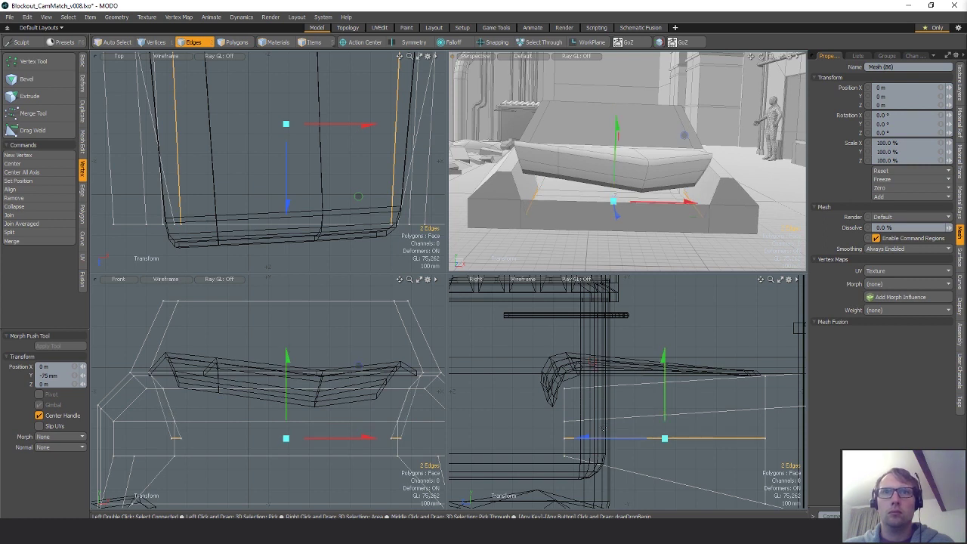
pyautogui.press('r')
pyautogui.moveTo(586, 442); pyautogui.dragTo(592, 435)
pyautogui.press('w')
pyautogui.press('q')
# - Bridge the rear edges of the two inner side walls to form the back wall of the engine bay
pyautogui.keyDown('alt'); pyautogui.moveTo(605, 162); pyautogui.dragTo(642, 204); pyautogui.keyUp('alt')
pyautogui.keyDown('alt'); pyautogui.moveTo(568, 164); pyautogui.dragTo(589, 160); pyautogui.keyUp('alt')
pyautogui.press('3')
pyautogui.click(557, 151)
pyautogui.press('2')
pyautogui.click(554, 140)
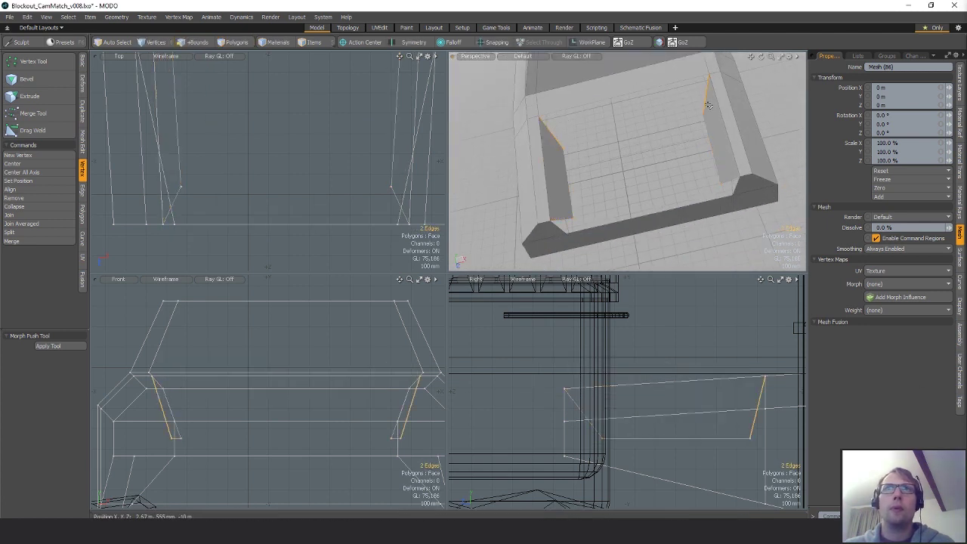
pyautogui.click(83, 213)
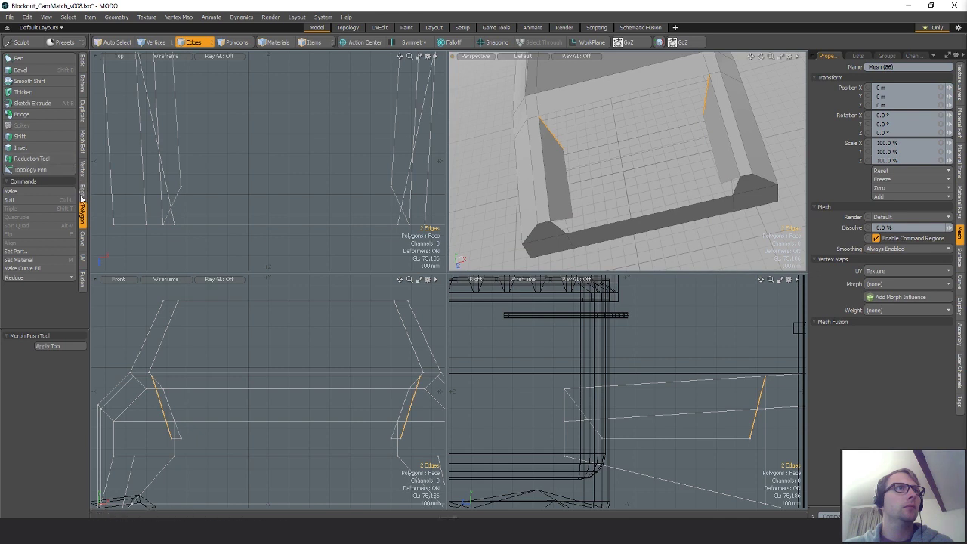
pyautogui.click(82, 193)
pyautogui.click(33, 114)
pyautogui.keyDown('alt'); pyautogui.moveTo(691, 178); pyautogui.dragTo(716, 159); pyautogui.keyUp('alt')
pyautogui.press('space')
# - Extend the top edge of the lower front panel -175 mm in Z, narrow it in X, and clear the selection
pyautogui.click(705, 212)
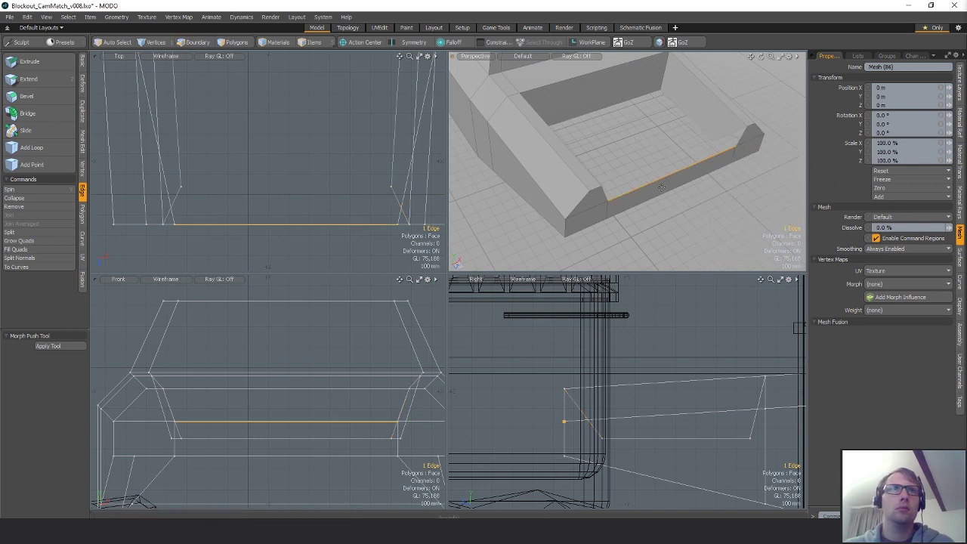
pyautogui.hotkey('shift', 'x')
pyautogui.moveTo(286, 248); pyautogui.dragTo(286, 229)
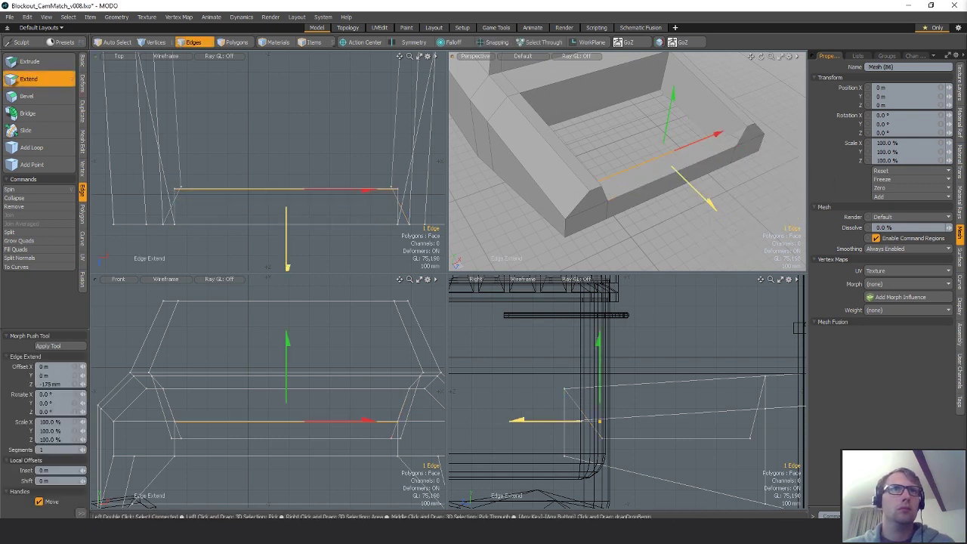
pyautogui.press('r')
pyautogui.press('q')
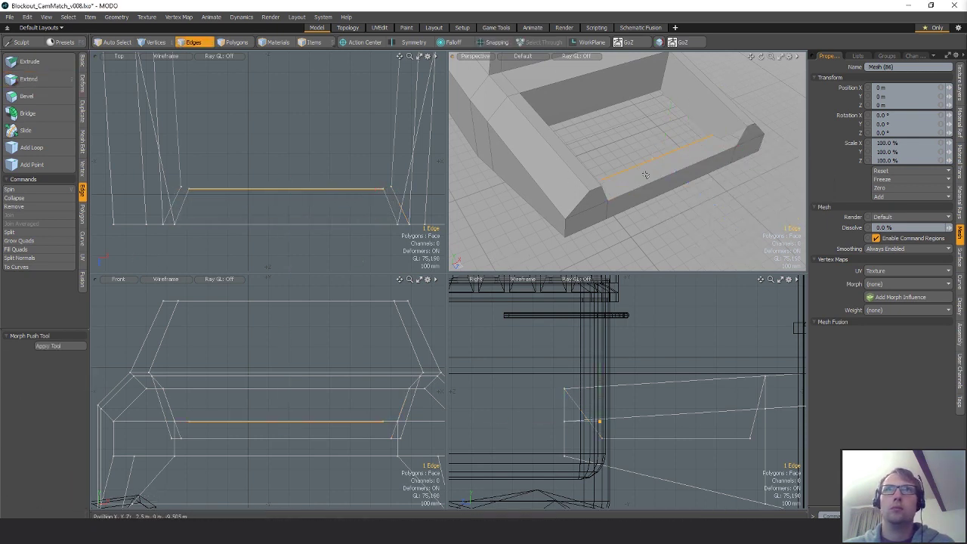
pyautogui.keyDown('alt'); pyautogui.moveTo(725, 137); pyautogui.dragTo(720, 155); pyautogui.keyUp('alt')
pyautogui.click(675, 153)
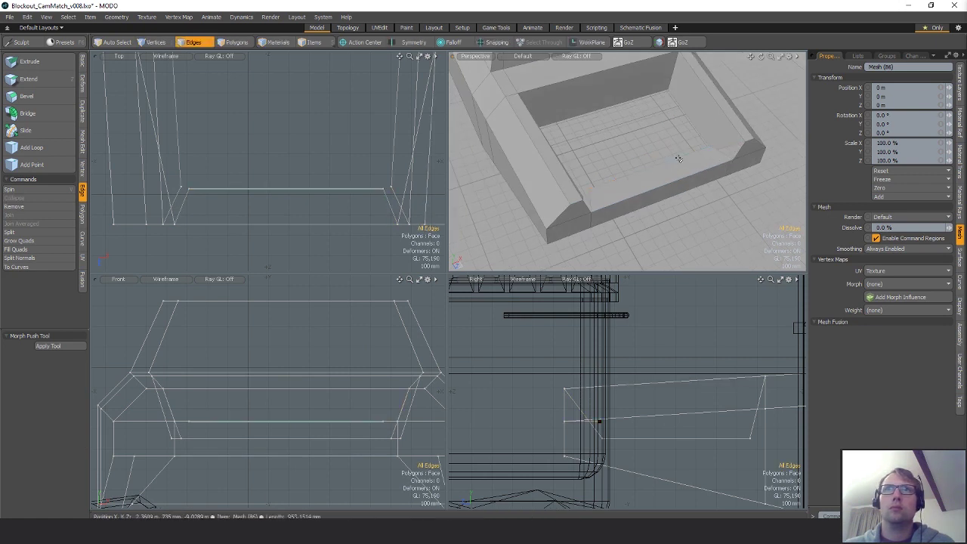
# - Lower the extended front edge and raise the bottom edges of the two inner side walls slightly to about the same level
pyautogui.press('w')
pyautogui.moveTo(626, 407); pyautogui.dragTo(623, 418)
pyautogui.press('q')
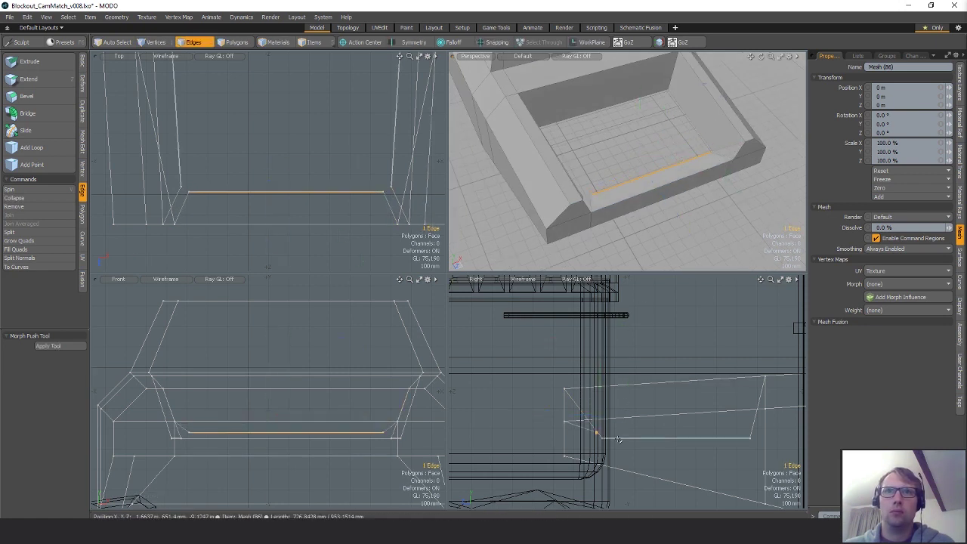
pyautogui.click(679, 438)
pyautogui.press('w')
pyautogui.moveTo(683, 419); pyautogui.dragTo(685, 413)
pyautogui.press('space')
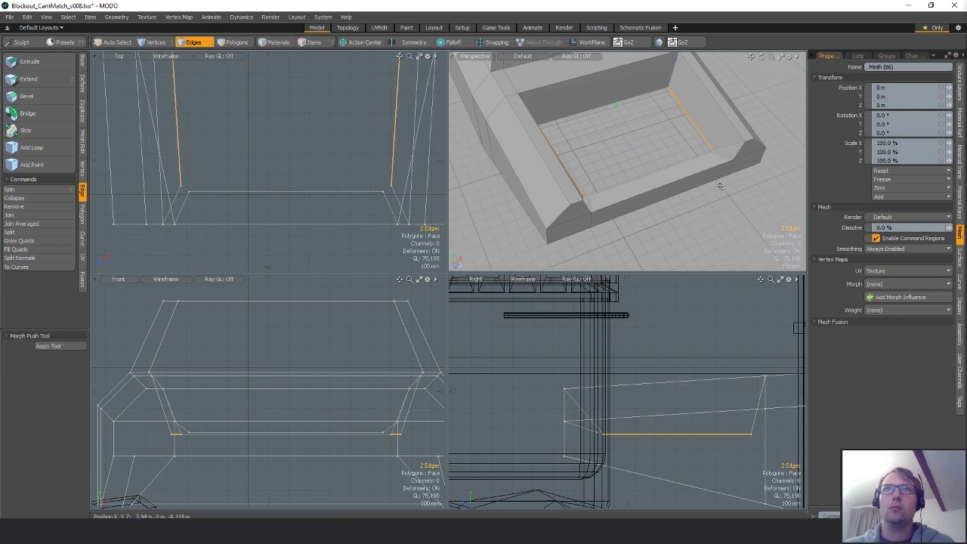
# - Bridge the gaps between the front wall and the side walls at both front corners of the engine bay
pyautogui.click(30, 113)
pyautogui.click(648, 164)
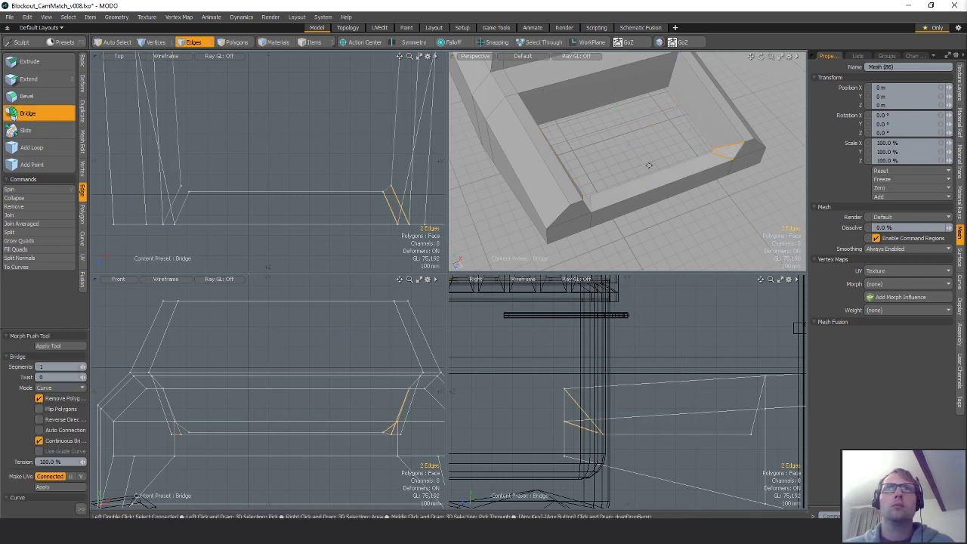
pyautogui.press('q')
pyautogui.keyDown('alt'); pyautogui.moveTo(648, 164); pyautogui.dragTo(552, 214); pyautogui.keyUp('alt')
pyautogui.click(545, 211)
pyautogui.click(30, 113)
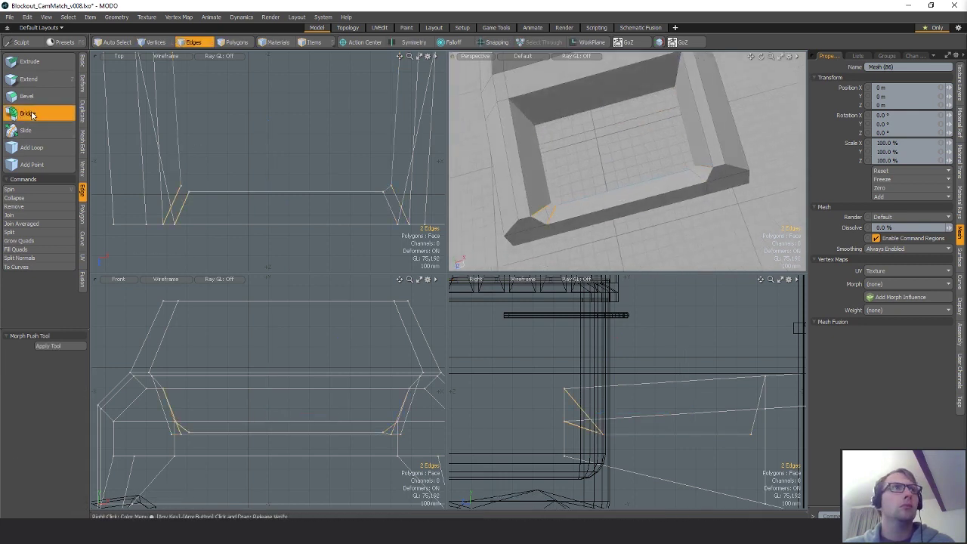
pyautogui.click(593, 174)
pyautogui.press('q')
# - Select the loop of edges around the bottom opening of the engine bay and fill it with a floor polygon
pyautogui.press('l')
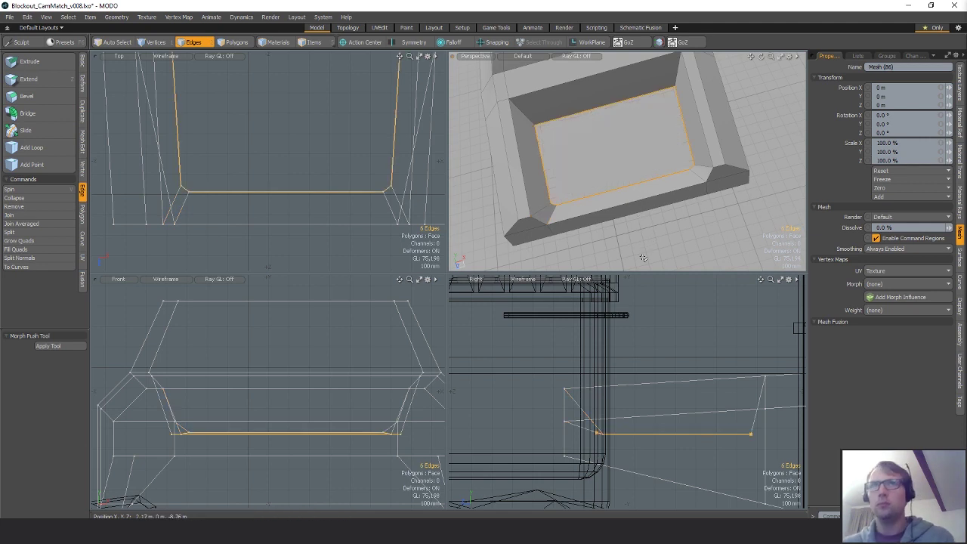
pyautogui.press('3')
pyautogui.press('2')
# - Move the front edge of the engine bay floor forward 115 mm in Z
pyautogui.click(596, 193)
pyautogui.press('w')
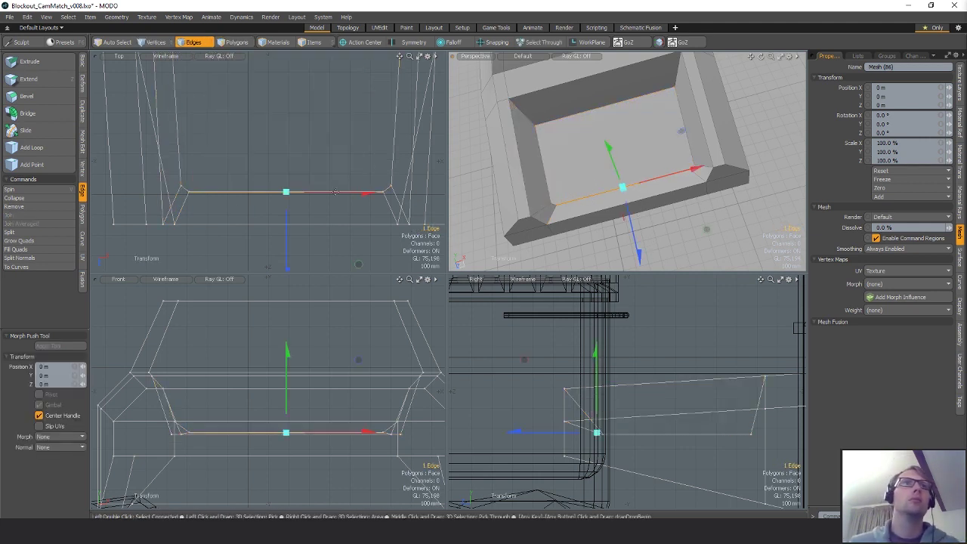
pyautogui.moveTo(286, 241); pyautogui.dragTo(286, 262)
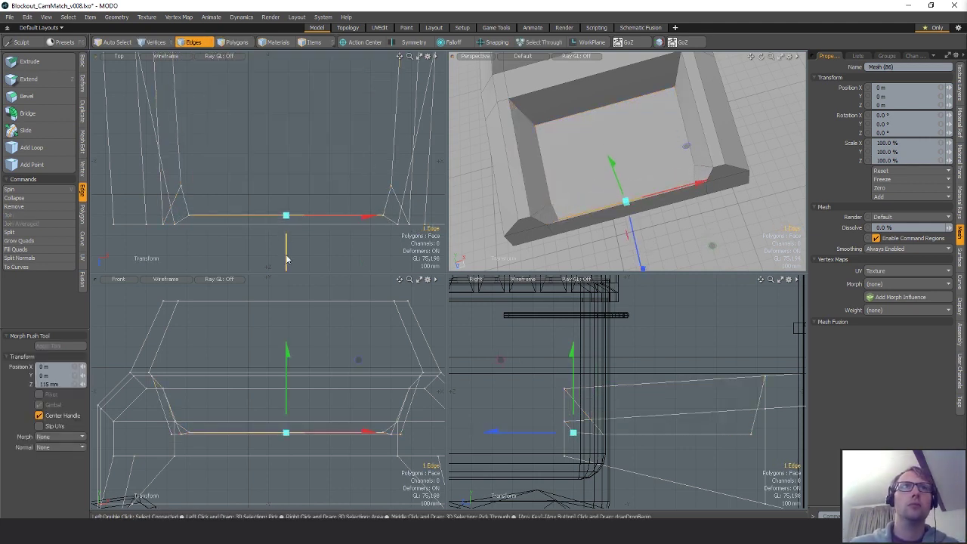
pyautogui.press('q')
# - Move the two outer front corner vertices of the floor forward in Z and clear the selection
pyautogui.press('1')
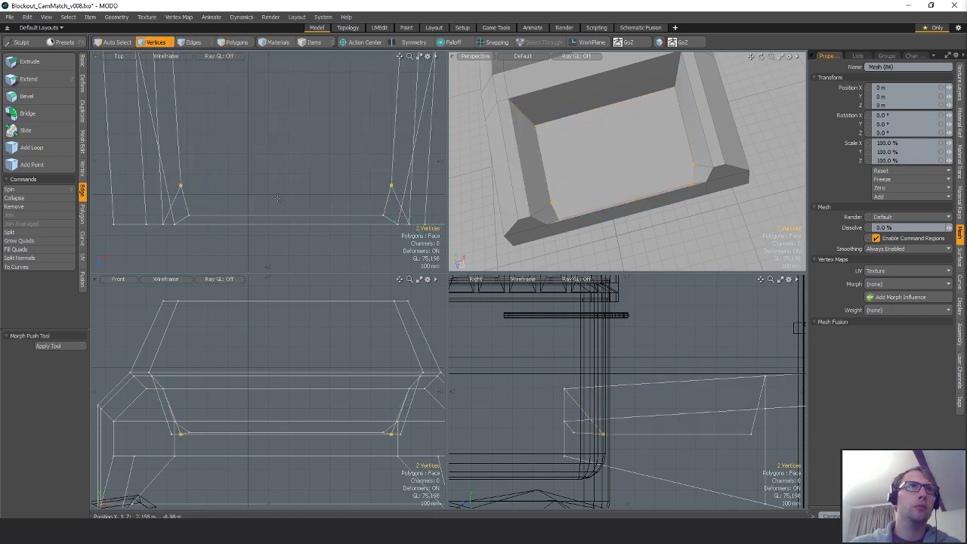
pyautogui.press('w')
pyautogui.moveTo(286, 218); pyautogui.dragTo(286, 241)
pyautogui.press('q')
pyautogui.click(699, 224)
pyautogui.keyDown('alt'); pyautogui.moveTo(699, 223); pyautogui.dragTo(583, 226); pyautogui.keyUp('alt')
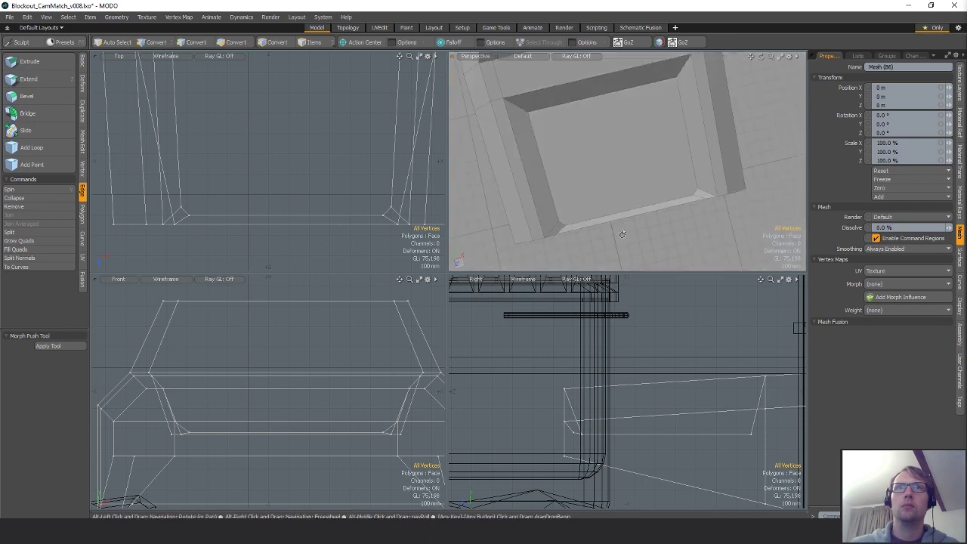
# - Try to extrude the three front wall polygons of the engine bay -40 mm in Z, and undo the extrusion
pyautogui.press('3')
pyautogui.click(583, 224)
pyautogui.click(558, 227)
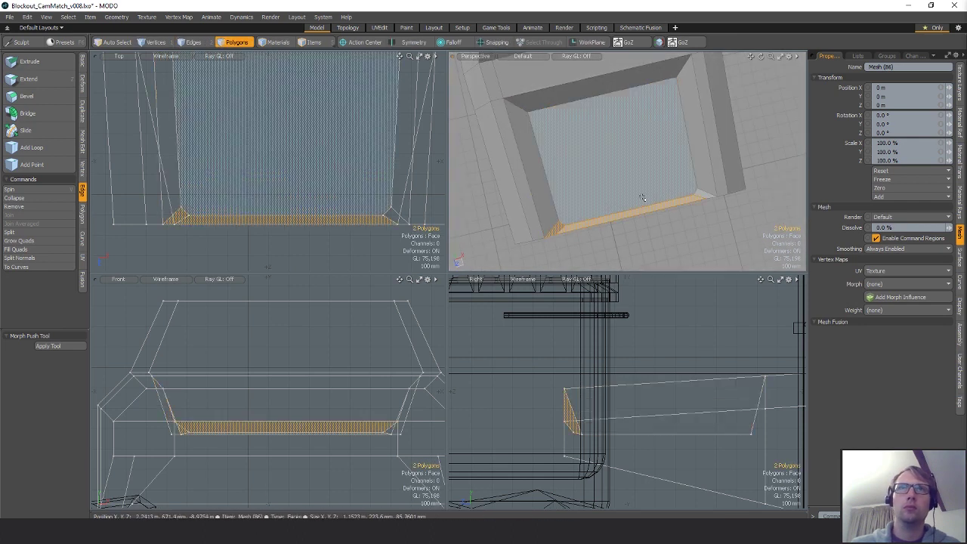
pyautogui.hotkey('ctrl', '2')
pyautogui.click(710, 135)
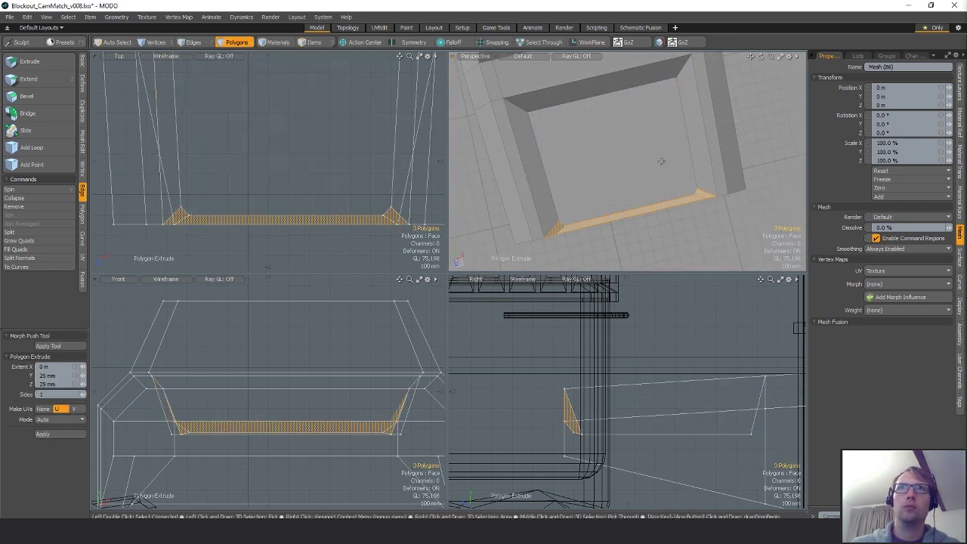
pyautogui.click(649, 198)
pyautogui.moveTo(638, 248); pyautogui.dragTo(637, 243)
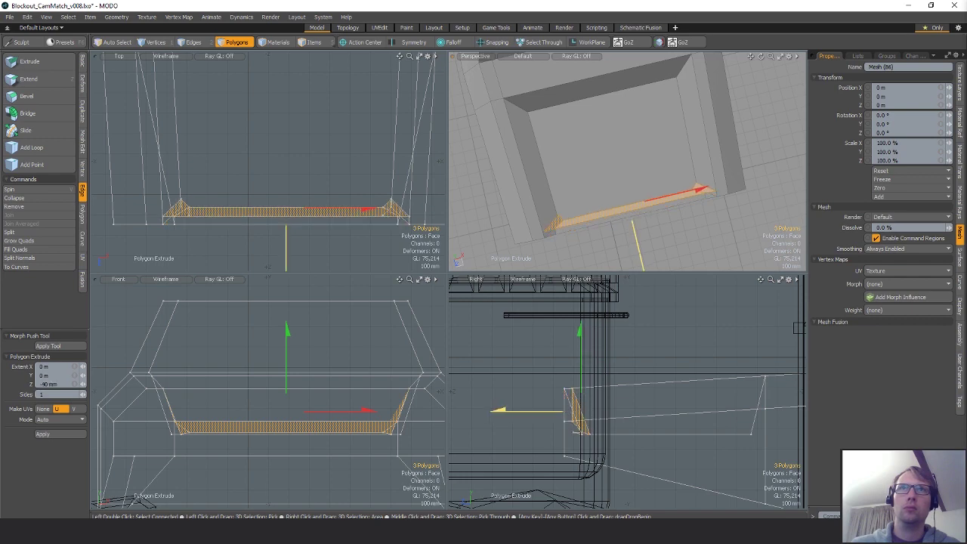
pyautogui.press('q')
pyautogui.hotkey('ctrl', 'z')
pyautogui.hotkey('ctrl', 'z')
pyautogui.hotkey('ctrl', 'z')
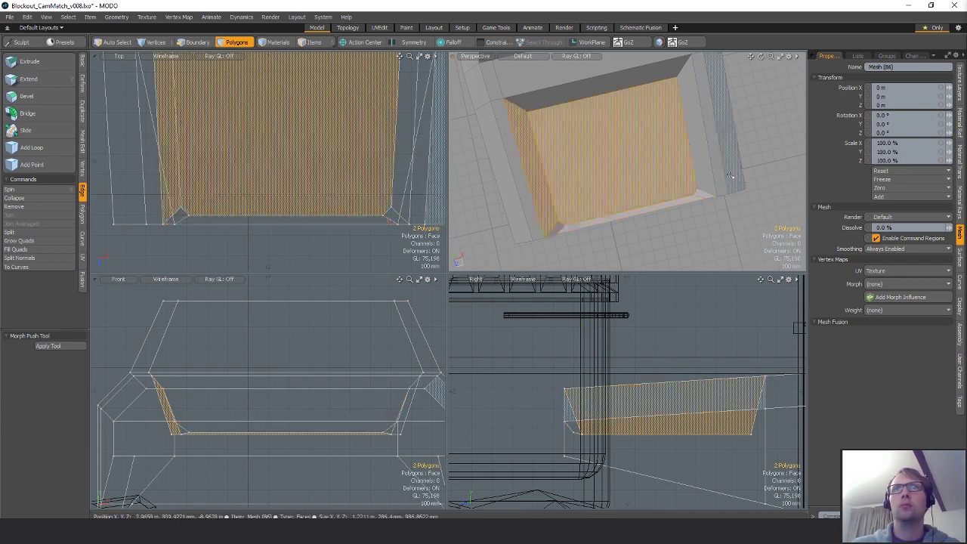
# - Cut the front wall polygon and its two corner polygons out of the engine bay, leaving the floor in place
pyautogui.press('1')
pyautogui.press('3')
pyautogui.moveTo(703, 195); pyautogui.dragTo(563, 223)
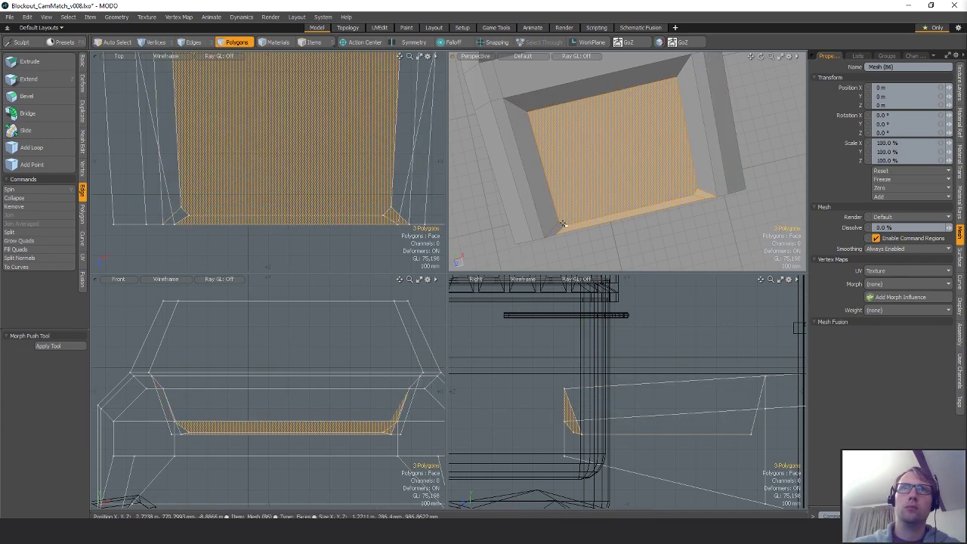
pyautogui.keyDown('ctrl'); pyautogui.click(593, 188); pyautogui.keyUp('ctrl')
pyautogui.press('Delete')
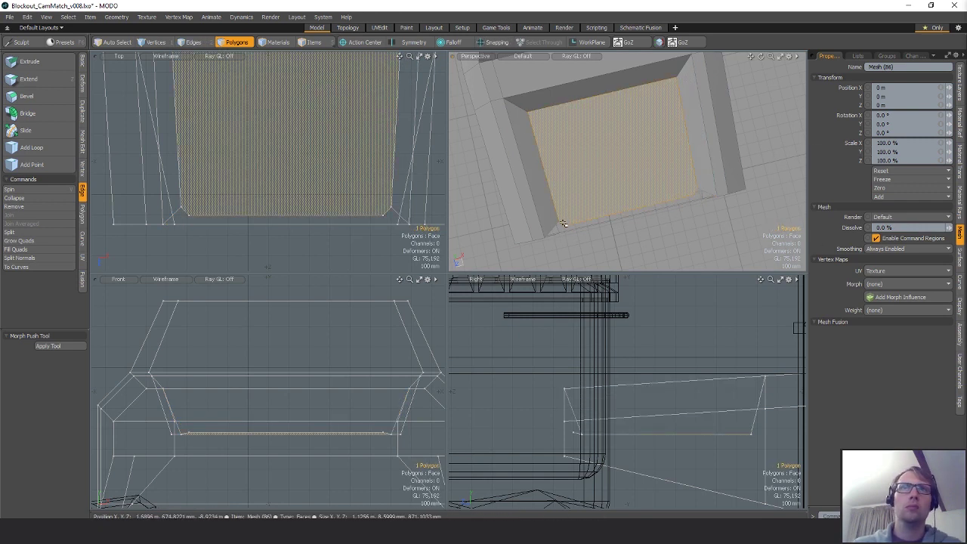
# - Move the four front vertices of the engine bay floor back in Z and clear the selection
pyautogui.press('1')
pyautogui.click(561, 223)
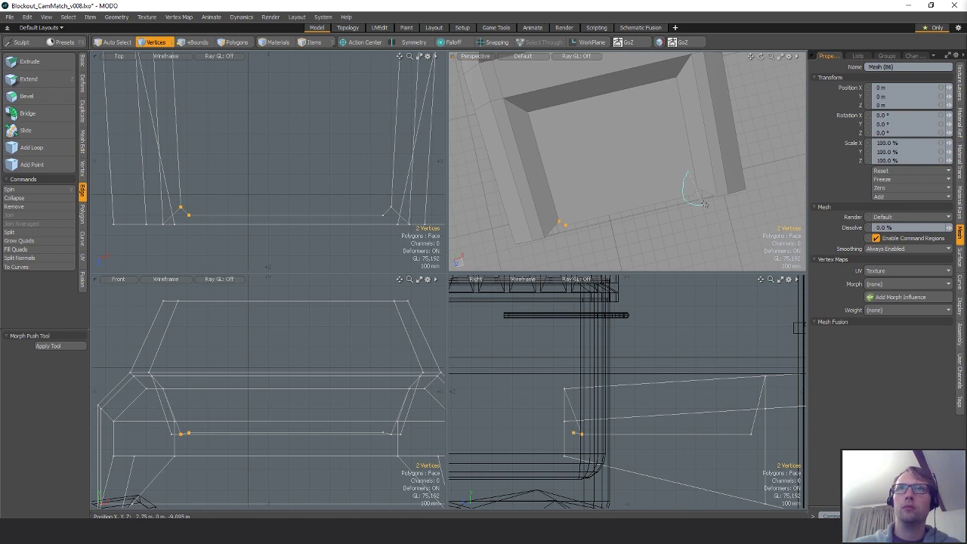
pyautogui.press('w')
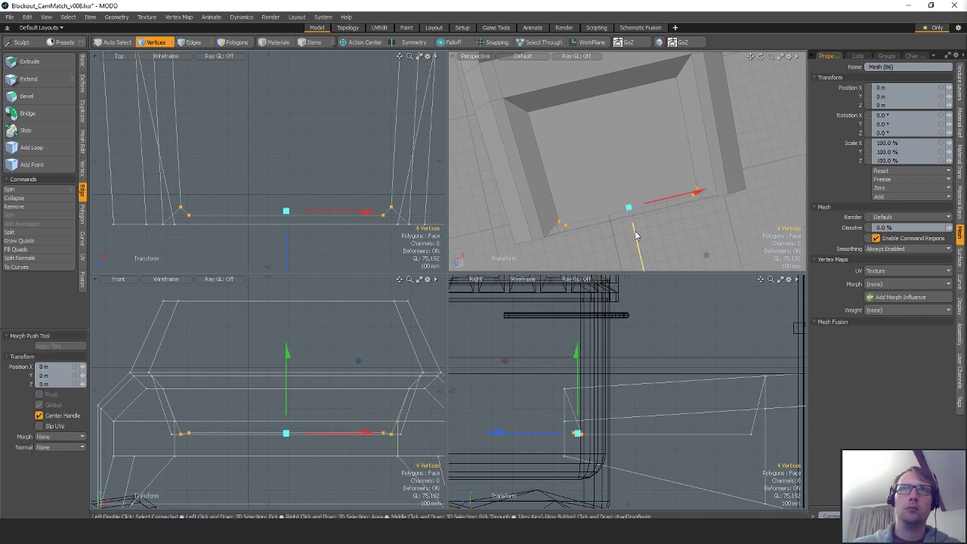
pyautogui.moveTo(635, 235); pyautogui.dragTo(631, 224)
pyautogui.press('q')
pyautogui.click(682, 232)
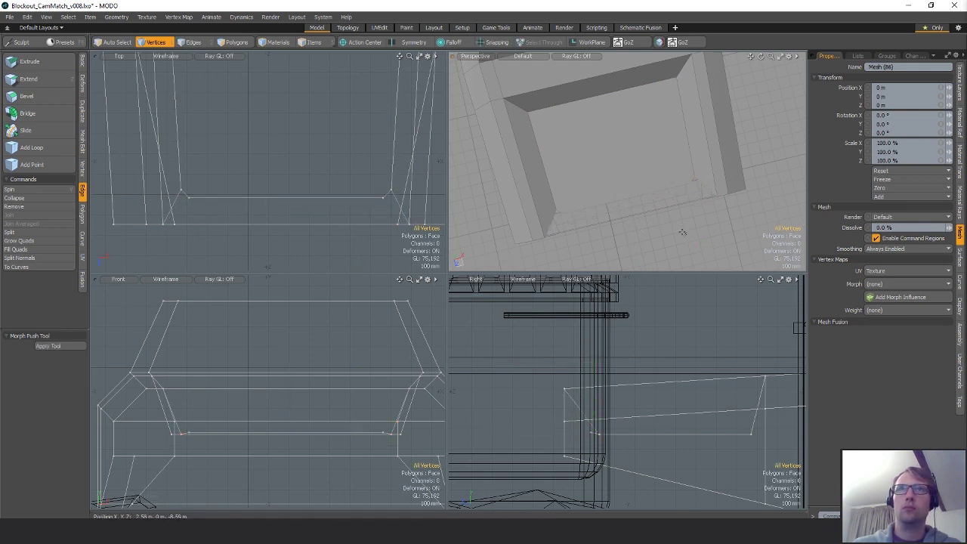
# - Paste the three cut front wall polygons and move them back in Z to meet the floor's front edge
pyautogui.hotkey('ctrl', 'v')
pyautogui.press('space')
pyautogui.press('space')
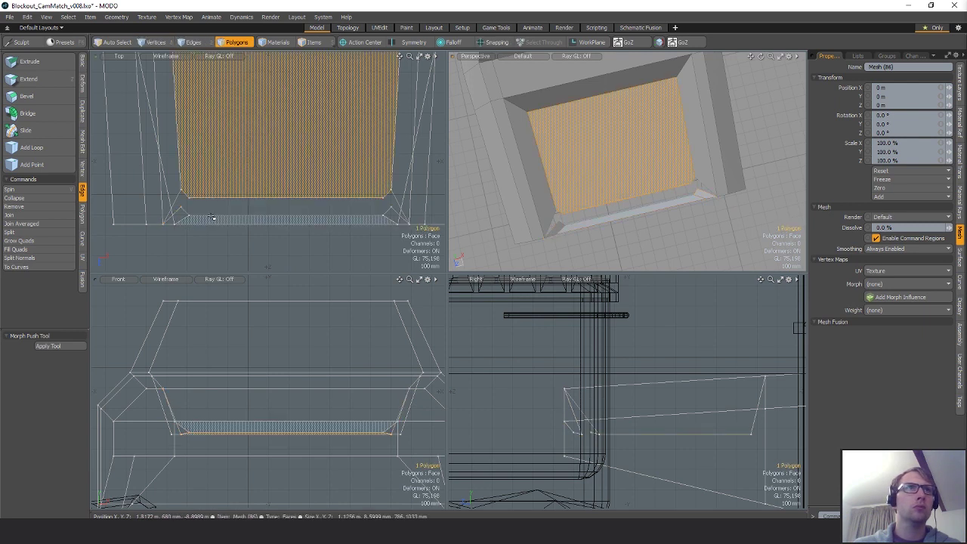
pyautogui.doubleClick(213, 217)
pyautogui.press('w')
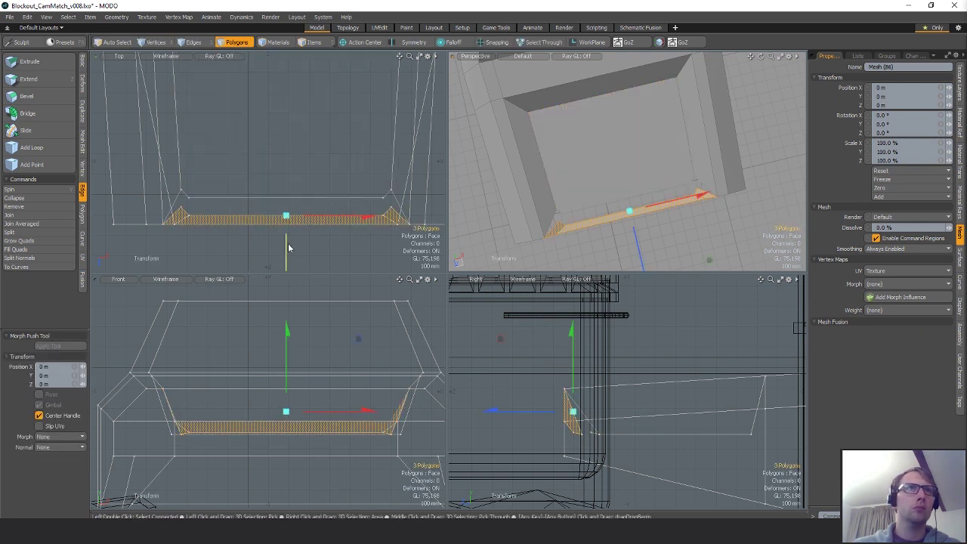
pyautogui.moveTo(288, 247); pyautogui.dragTo(288, 228)
pyautogui.press('space')
# - Merge the overlapping vertices of the pasted front wall and the floor with a 1 mm distance
pyautogui.press('1')
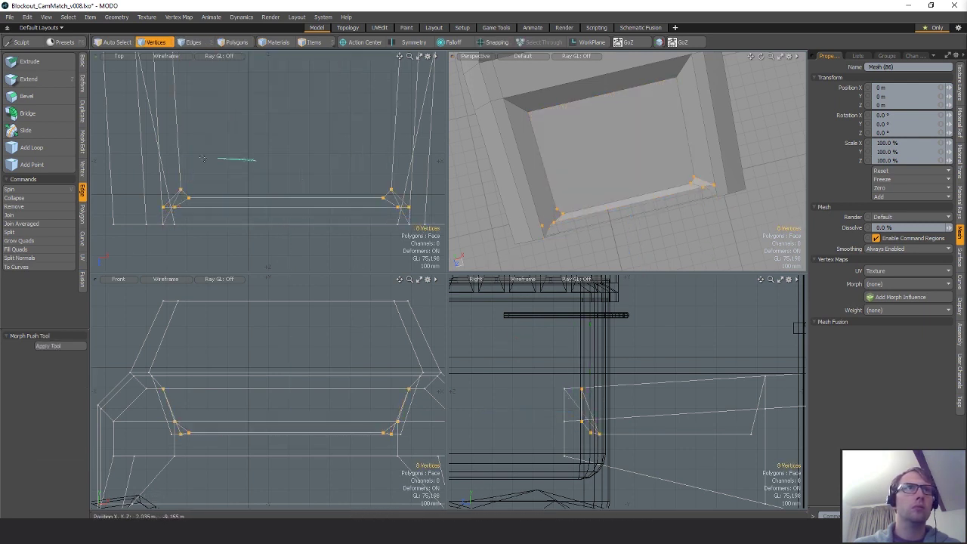
pyautogui.click(83, 167)
pyautogui.click(33, 113)
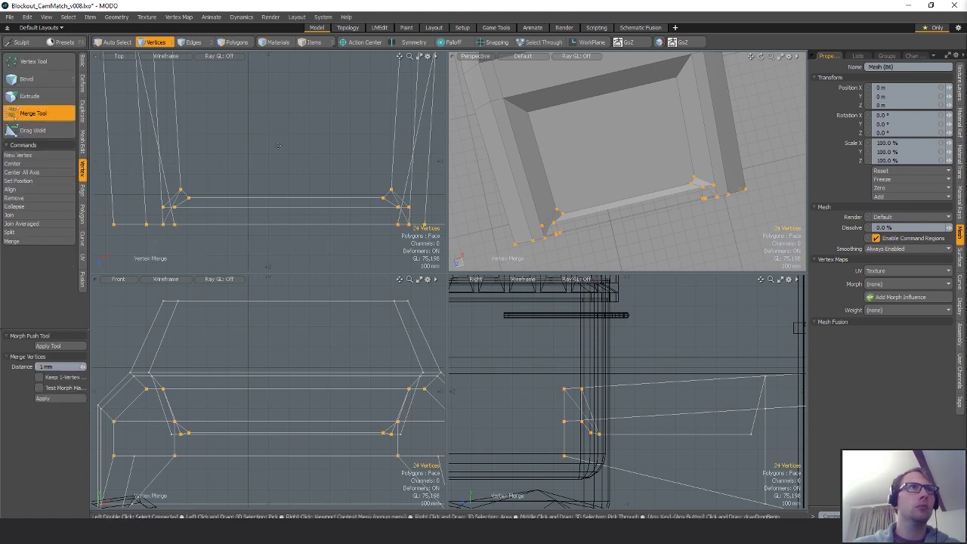
pyautogui.press('space')
# - Select the two sloped inner side wall polygons of the engine bay and delete them
pyautogui.scroll(5, 549, 191)
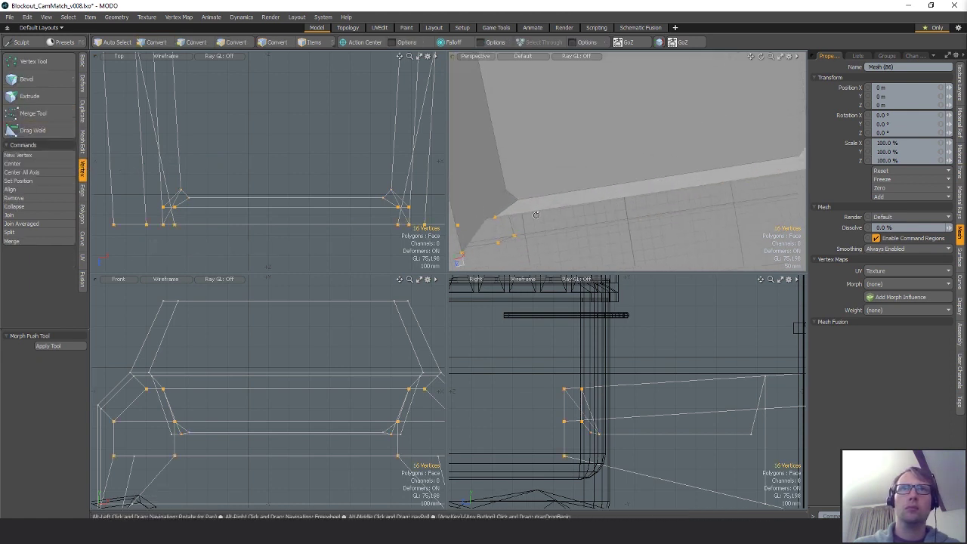
pyautogui.press('space')
pyautogui.press('space')
pyautogui.click(526, 194)
pyautogui.keyDown('alt'); pyautogui.keyDown('shift'); pyautogui.moveTo(526, 194); pyautogui.dragTo(579, 192); pyautogui.keyUp('shift'); pyautogui.keyUp('alt')
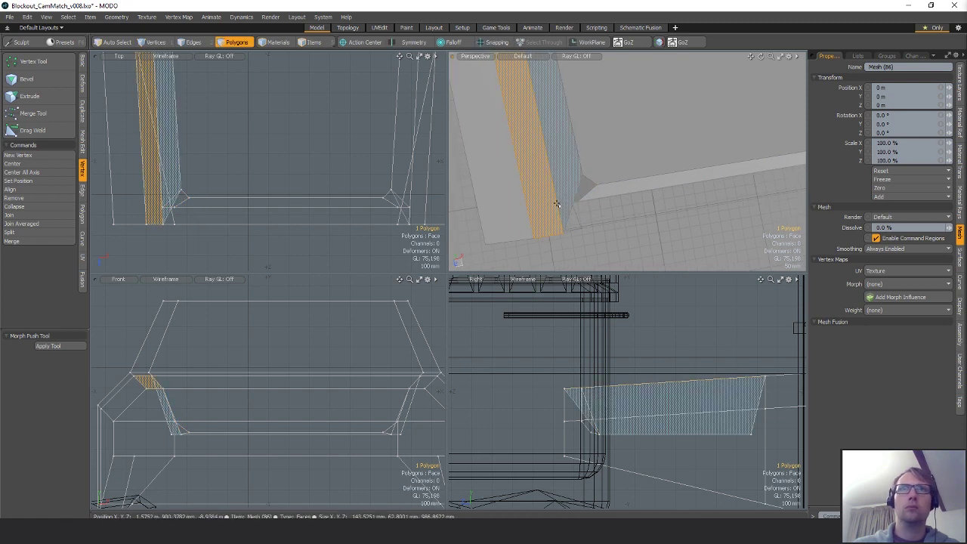
pyautogui.keyDown('shift'); pyautogui.click(568, 209); pyautogui.keyUp('shift')
pyautogui.click(585, 244)
pyautogui.keyDown('alt'); pyautogui.moveTo(569, 209); pyautogui.dragTo(691, 191); pyautogui.keyUp('alt')
pyautogui.click(550, 205)
pyautogui.keyDown('shift'); pyautogui.click(535, 209); pyautogui.keyUp('shift')
pyautogui.click(552, 205)
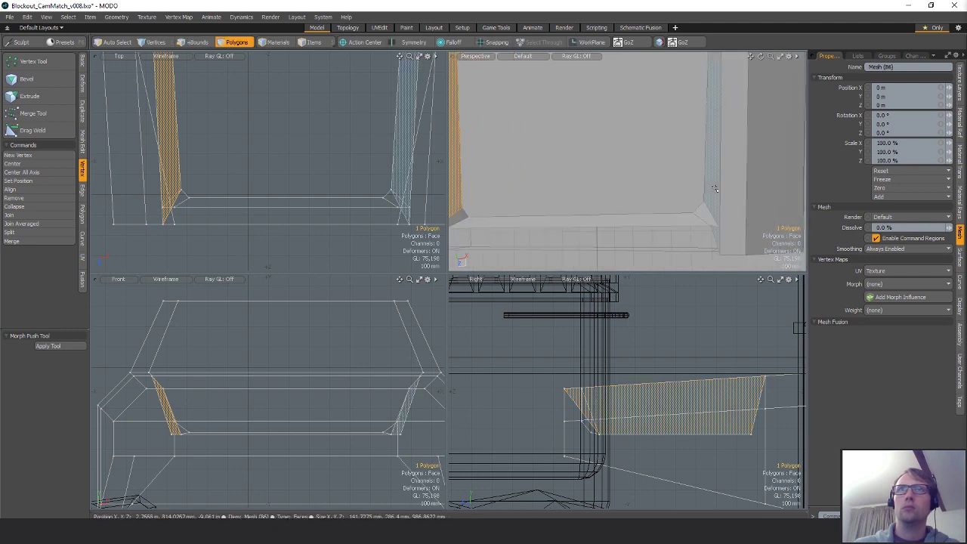
pyautogui.press('Delete')
# - Bridge the front corner edges to the back wall's side edges to rebuild both inner side walls
pyautogui.press('space')
pyautogui.press('space')
pyautogui.click(716, 212)
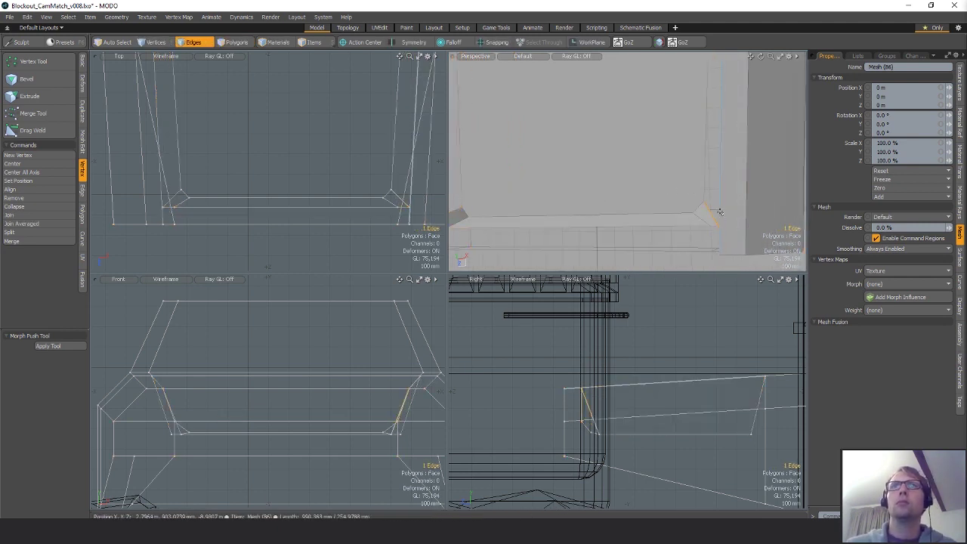
pyautogui.keyDown('alt'); pyautogui.moveTo(718, 212); pyautogui.dragTo(713, 170); pyautogui.keyUp('alt')
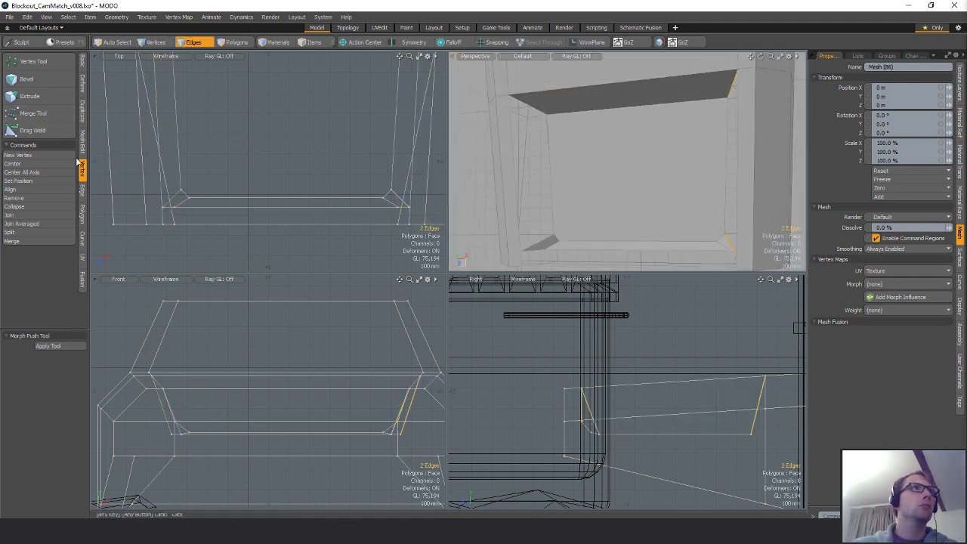
pyautogui.click(83, 192)
pyautogui.click(42, 118)
pyautogui.click(615, 121)
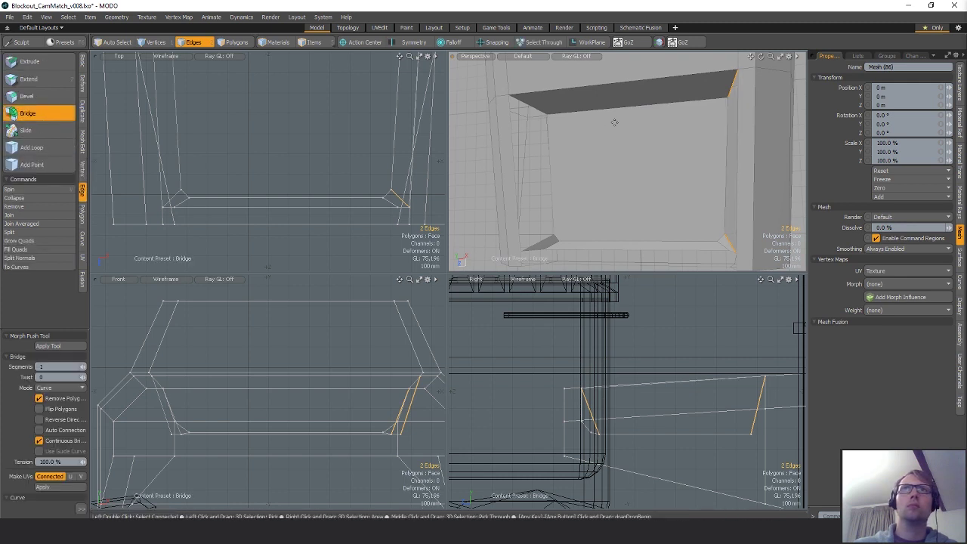
pyautogui.press('space')
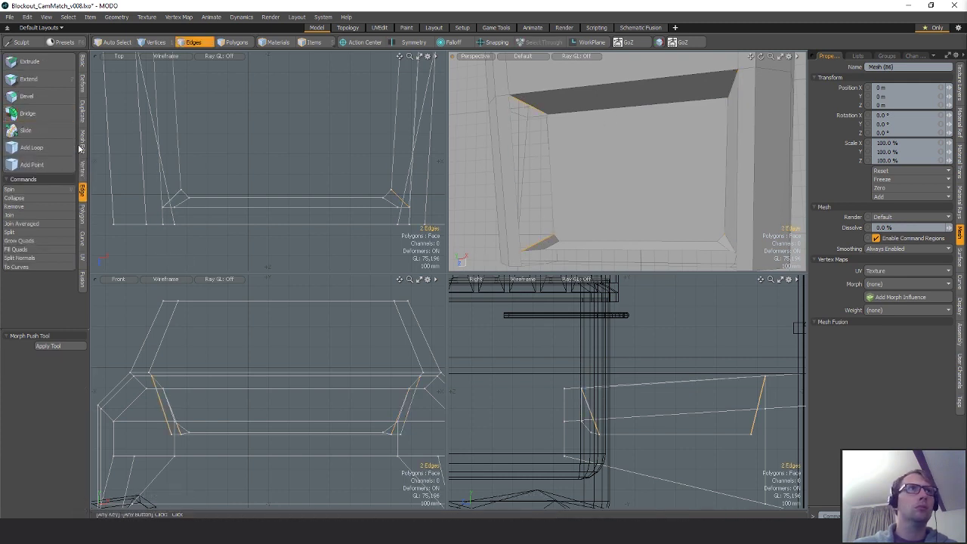
pyautogui.click(565, 124)
pyautogui.keyDown('alt'); pyautogui.moveTo(565, 124); pyautogui.dragTo(589, 231); pyautogui.keyUp('alt')
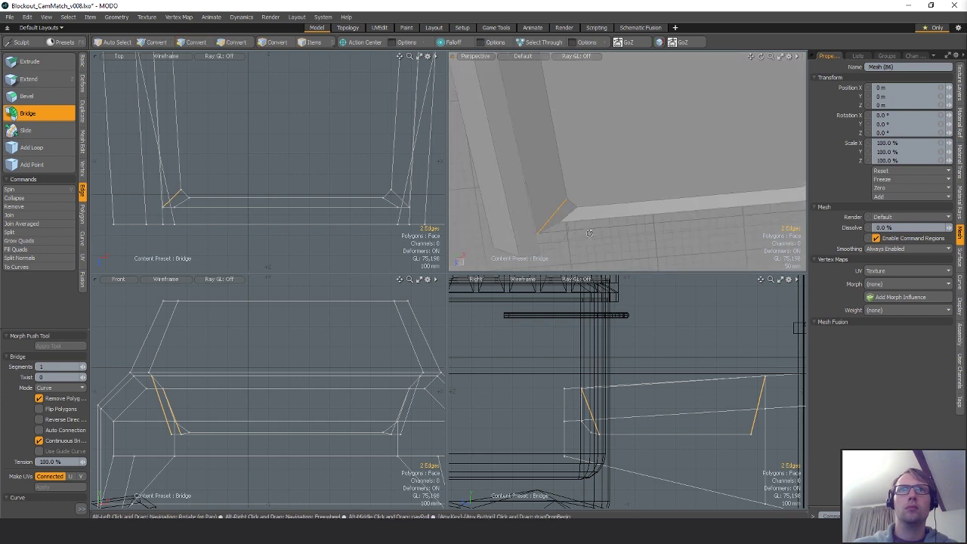
pyautogui.press('space')
# - Move the two top outer corner vertices of the front wall back in Z
pyautogui.press('1')
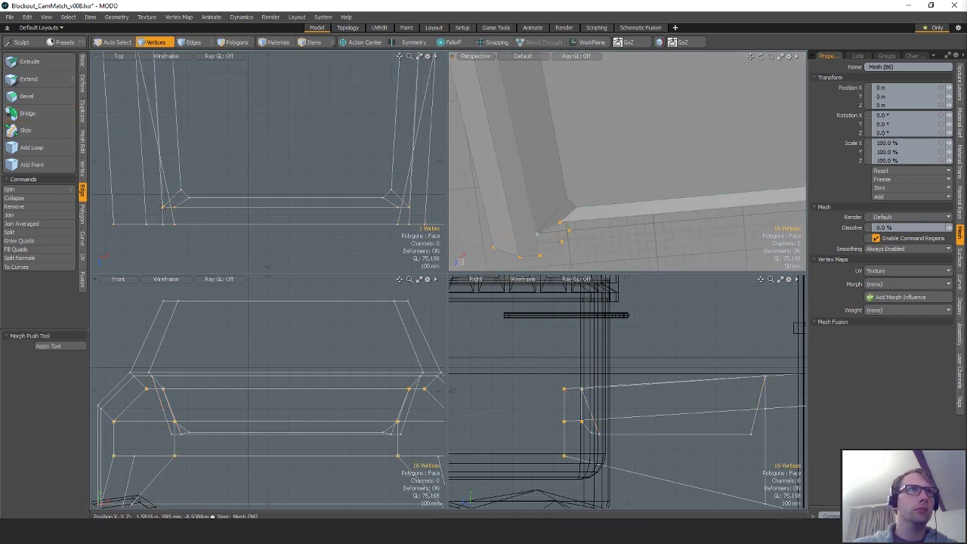
pyautogui.press('w')
pyautogui.moveTo(288, 245); pyautogui.dragTo(288, 234)
pyautogui.press('space')
# - Select the eight vertices of the engine bay's front wall, move them forward in Z, and clear the selection
pyautogui.press('2')
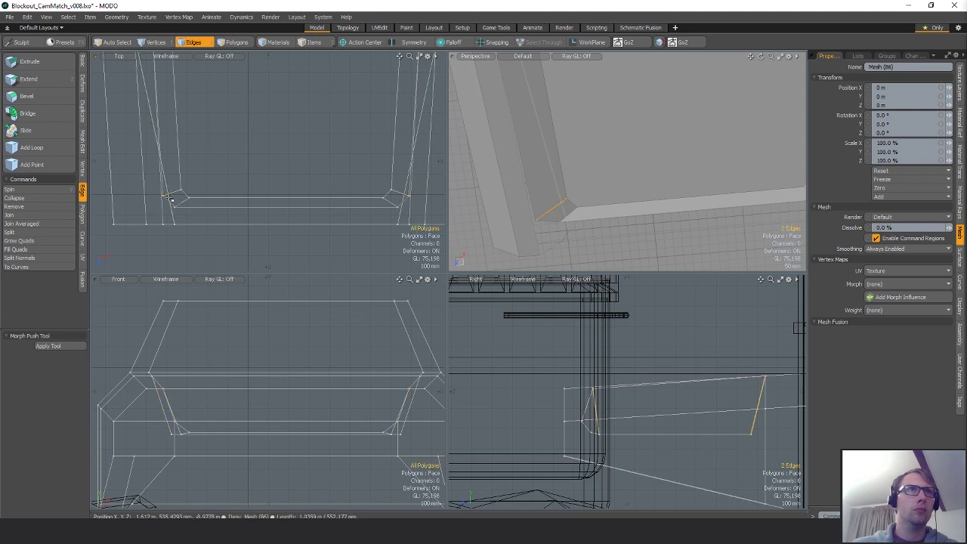
pyautogui.press('1')
pyautogui.press('2')
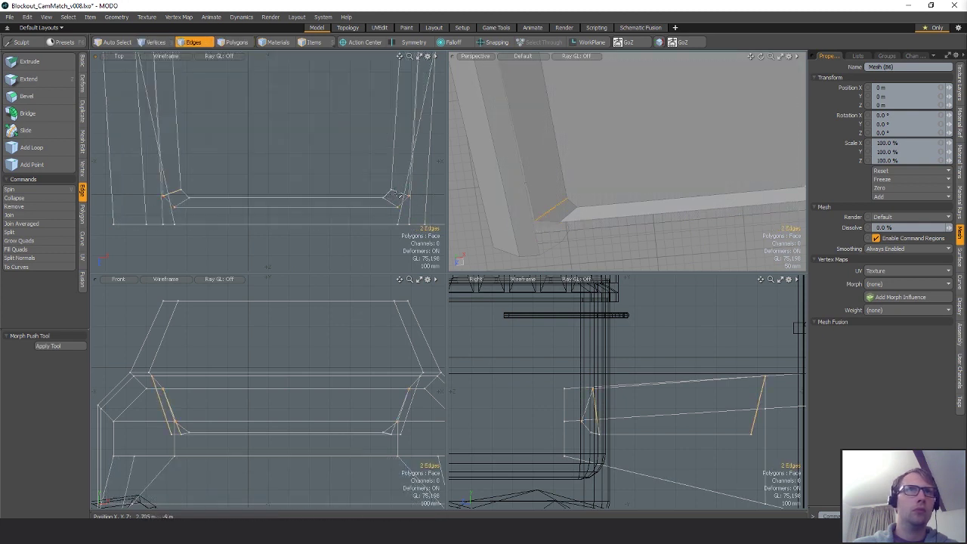
pyautogui.press('1')
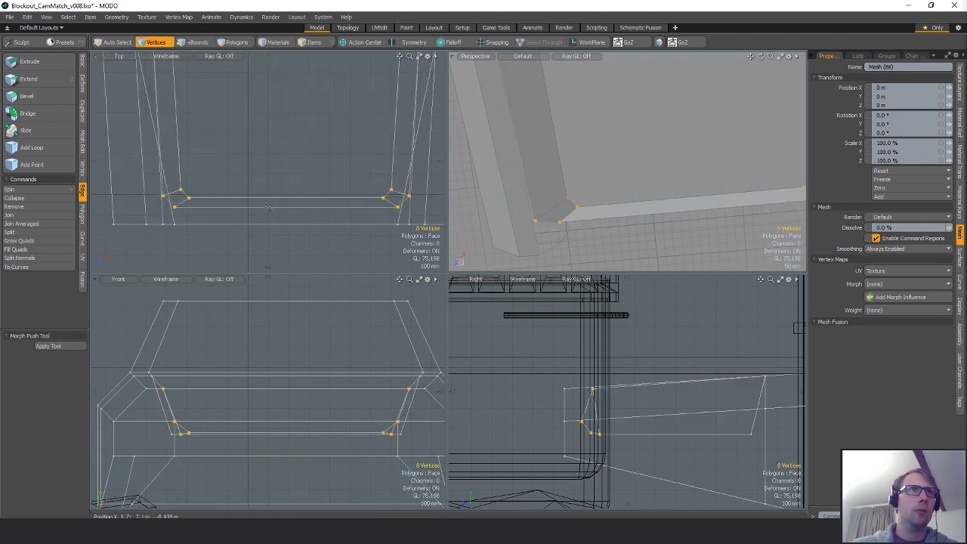
pyautogui.press('w')
pyautogui.moveTo(286, 240); pyautogui.dragTo(286, 249)
pyautogui.press('Escape')
pyautogui.press('Escape')
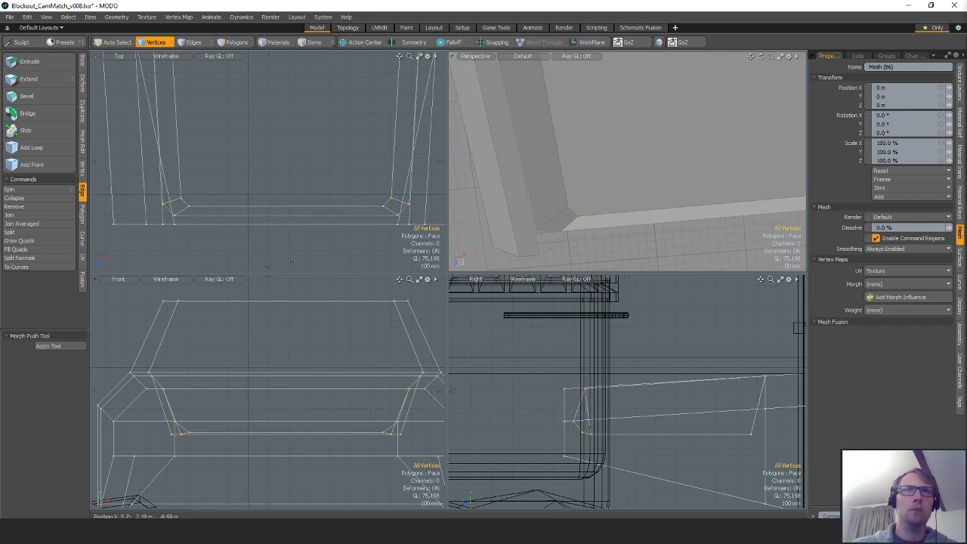
# - Bridge the front wall's long upper edge to the matching front edge of the car body
pyautogui.keyDown('alt'); pyautogui.moveTo(604, 170); pyautogui.dragTo(623, 134); pyautogui.keyUp('alt')
pyautogui.press('2')
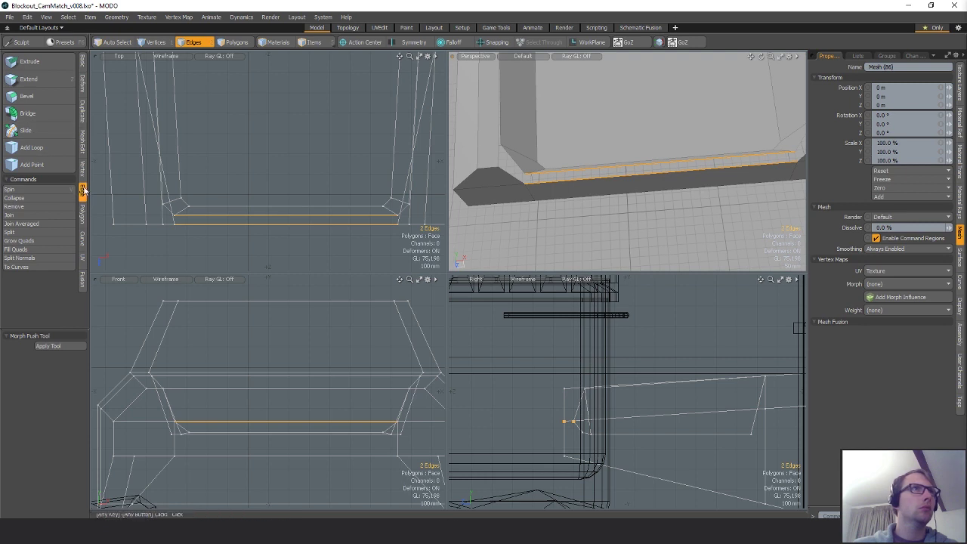
pyautogui.click(13, 113)
pyautogui.press('space')
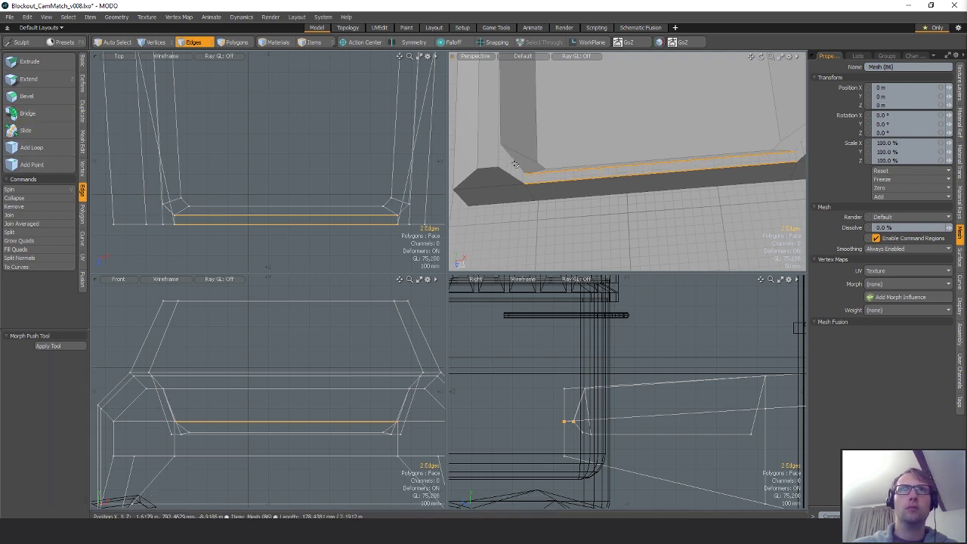
# - Bridge the open edges at both front corners and along the sides of the engine bay to close the remaining gaps
pyautogui.click(507, 171)
pyautogui.click(55, 113)
pyautogui.keyDown('alt'); pyautogui.moveTo(605, 173); pyautogui.dragTo(670, 151); pyautogui.keyUp('alt')
pyautogui.press('space')
pyautogui.click(46, 115)
pyautogui.press('space')
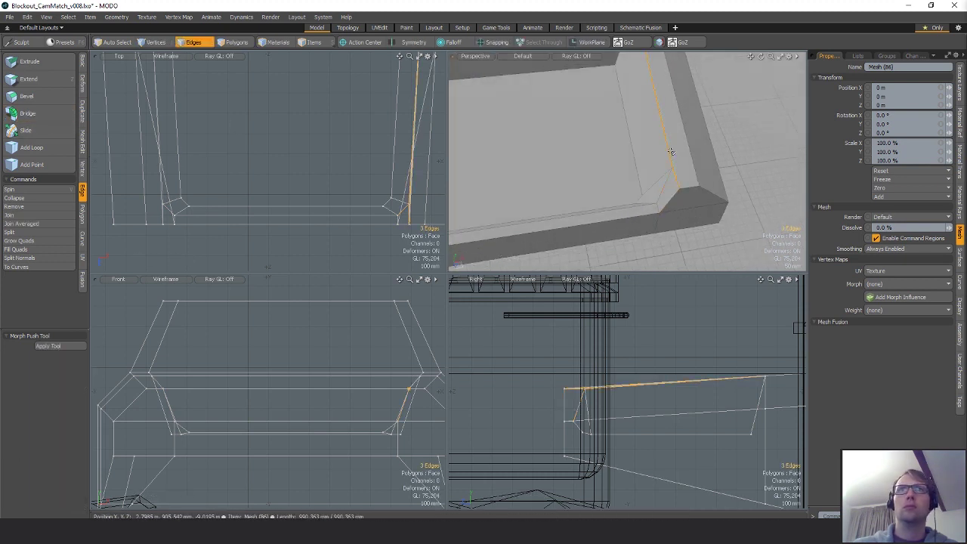
pyautogui.keyDown('alt'); pyautogui.moveTo(654, 211); pyautogui.dragTo(506, 196); pyautogui.keyUp('alt')
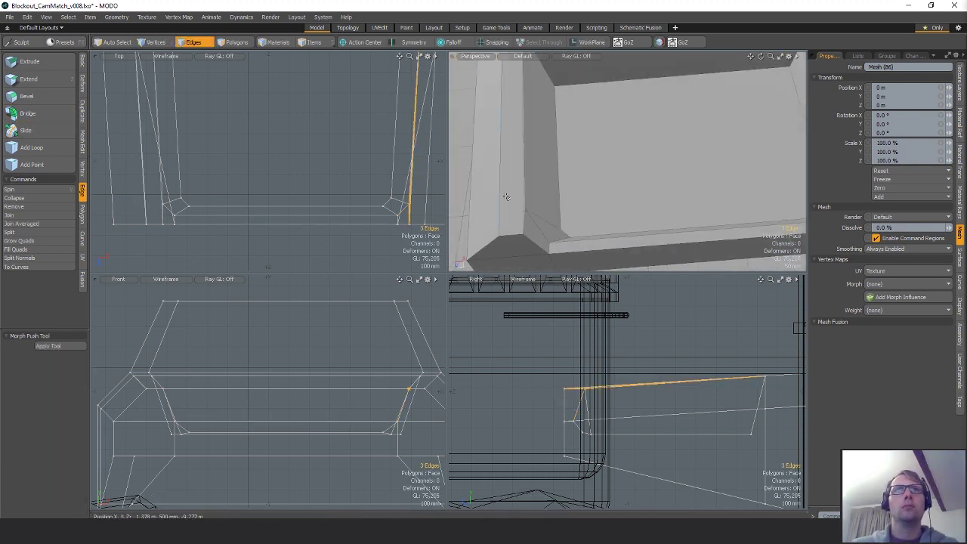
pyautogui.click(636, 177)
pyautogui.keyDown('alt'); pyautogui.keyDown('shift'); pyautogui.moveTo(636, 178); pyautogui.dragTo(506, 204); pyautogui.keyUp('shift'); pyautogui.keyUp('alt')
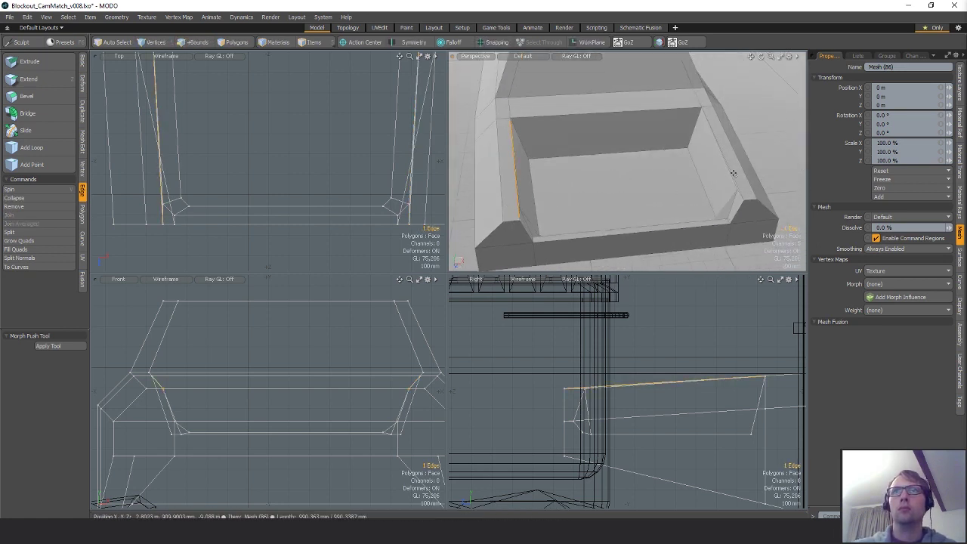
# - Undo the latest edge edits beside the engine bay opening and clear the edge selection
pyautogui.press('2')
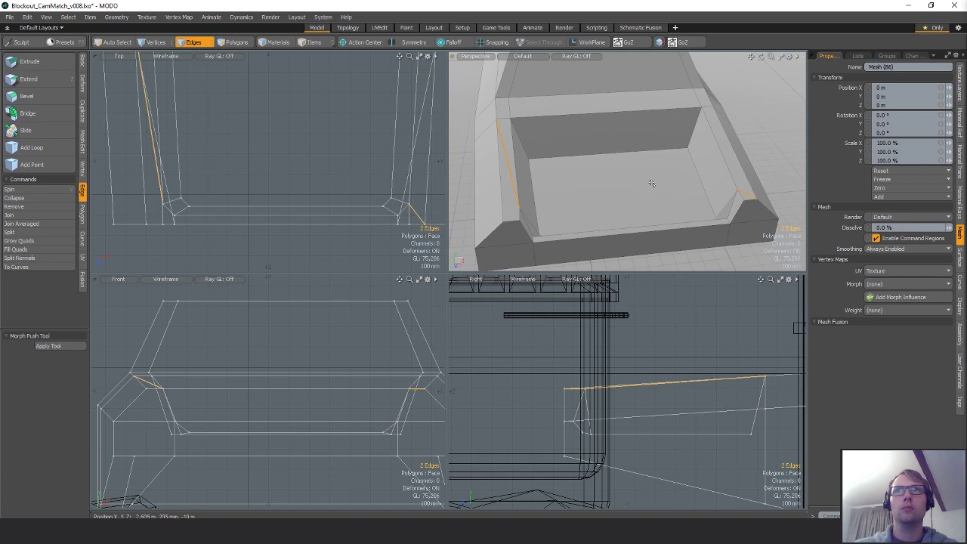
pyautogui.hotkey('ctrl', 'z')
pyautogui.hotkey('ctrl', 'z')
pyautogui.hotkey('ctrl', 'z')
pyautogui.hotkey('ctrl', 'z')
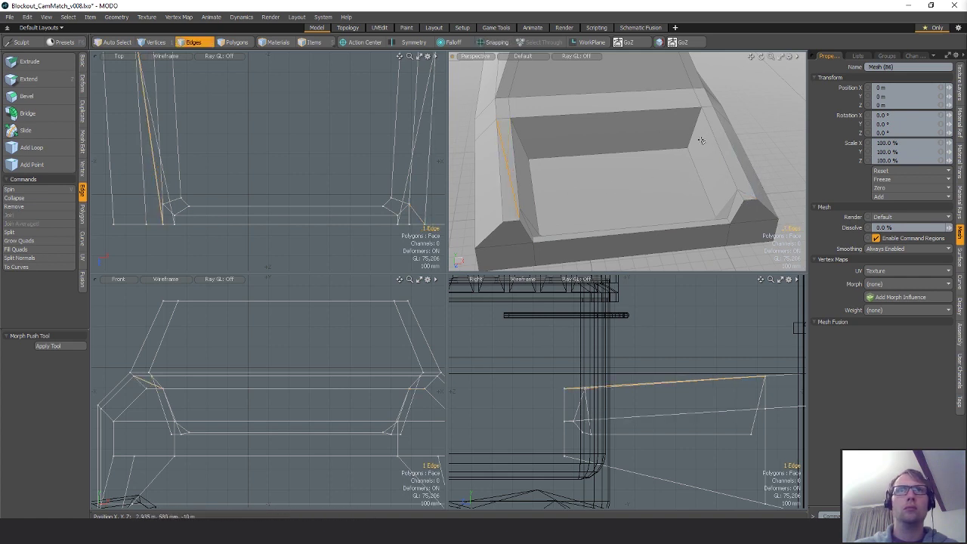
pyautogui.press('Escape')
# - Select the edge where the engine bay floor meets the back wall and move it slightly down and backward
pyautogui.moveTo(657, 158)
pyautogui.keyDown('alt'); pyautogui.mouseDown()
pyautogui.moveTo(561, 175)
pyautogui.moveTo(658, 177)
pyautogui.moveTo(711, 161)
pyautogui.moveTo(659, 164)
pyautogui.mouseUp(); pyautogui.keyUp('alt')
pyautogui.click(618, 158)
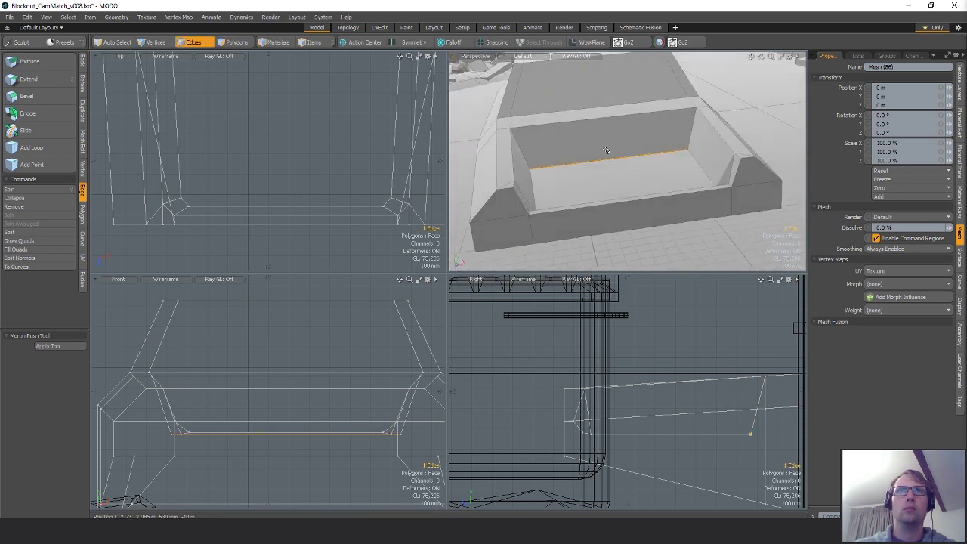
pyautogui.press('w')
pyautogui.moveTo(609, 128); pyautogui.dragTo(661, 132)
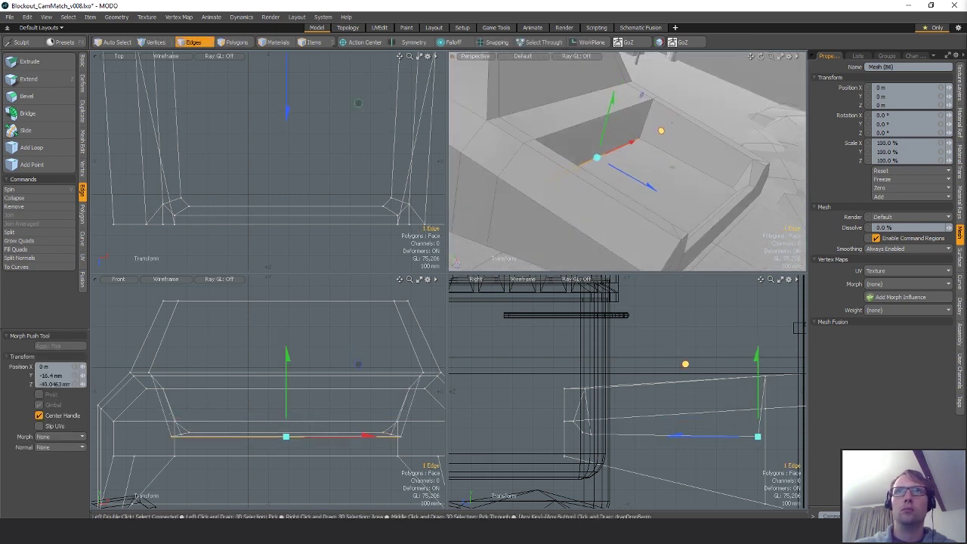
pyautogui.keyDown('alt'); pyautogui.moveTo(716, 260); pyautogui.dragTo(707, 231); pyautogui.keyUp('alt')
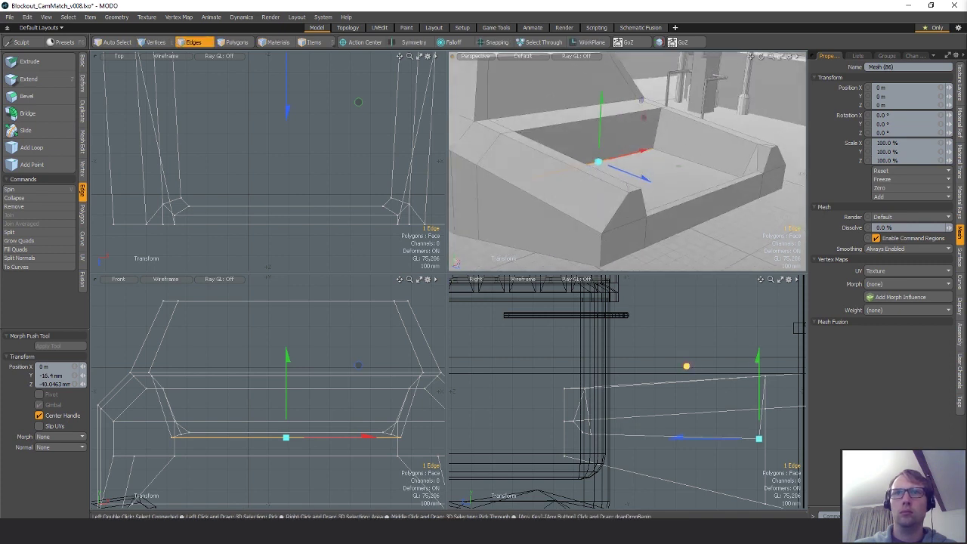
pyautogui.press('space')
pyautogui.press('space')
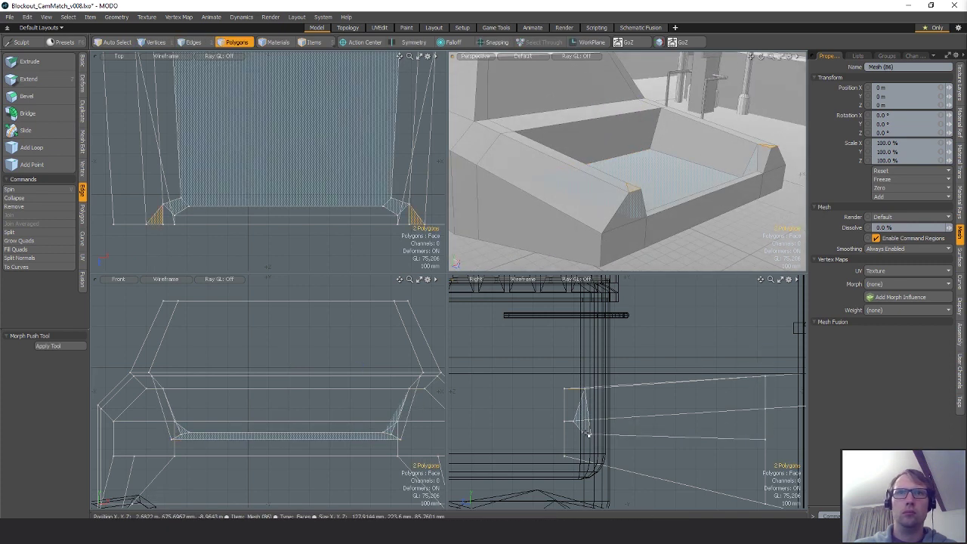
# - Select the two front corner vertices of the engine bay floor and move them down and back in Z
pyautogui.press('1')
pyautogui.press('w')
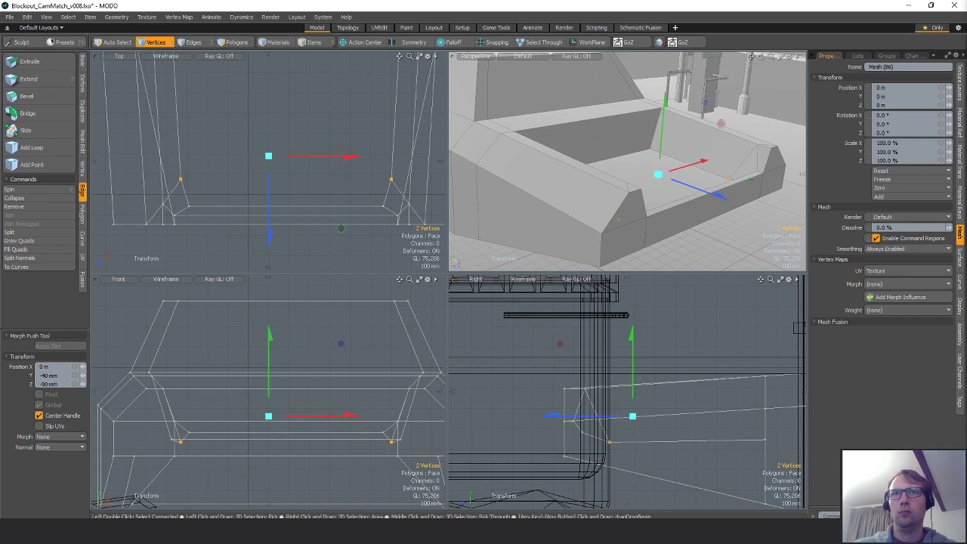
pyautogui.press('Escape')
# - Unhide the detached hood above the engine bay
pyautogui.keyDown('alt'); pyautogui.moveTo(665, 228); pyautogui.dragTo(627, 229); pyautogui.keyUp('alt')
pyautogui.press('u')
pyautogui.keyDown('alt'); pyautogui.moveTo(711, 240); pyautogui.dragTo(604, 155); pyautogui.keyUp('alt')
# - Select the detached bent hood mesh and lower it slightly over the engine bay
pyautogui.press('3')
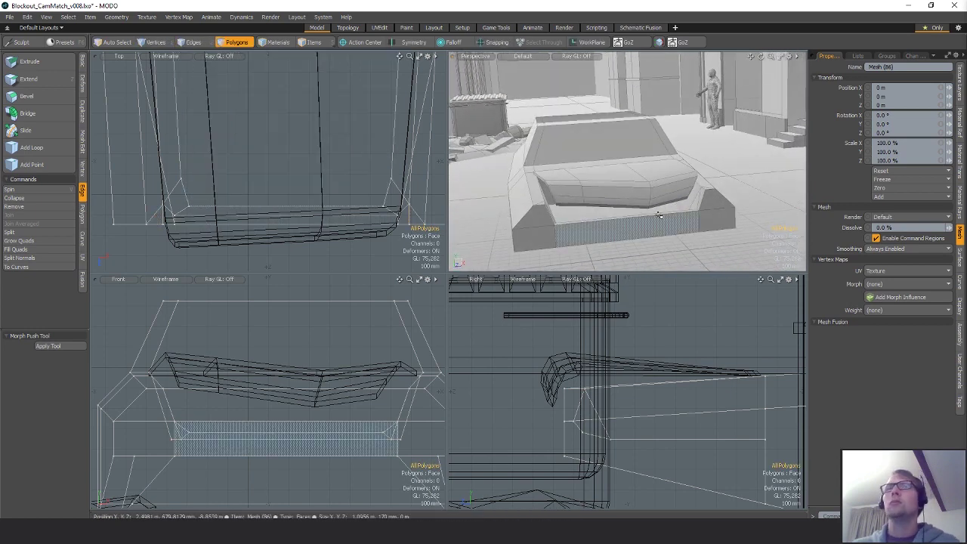
pyautogui.click(616, 188)
pyautogui.press('w')
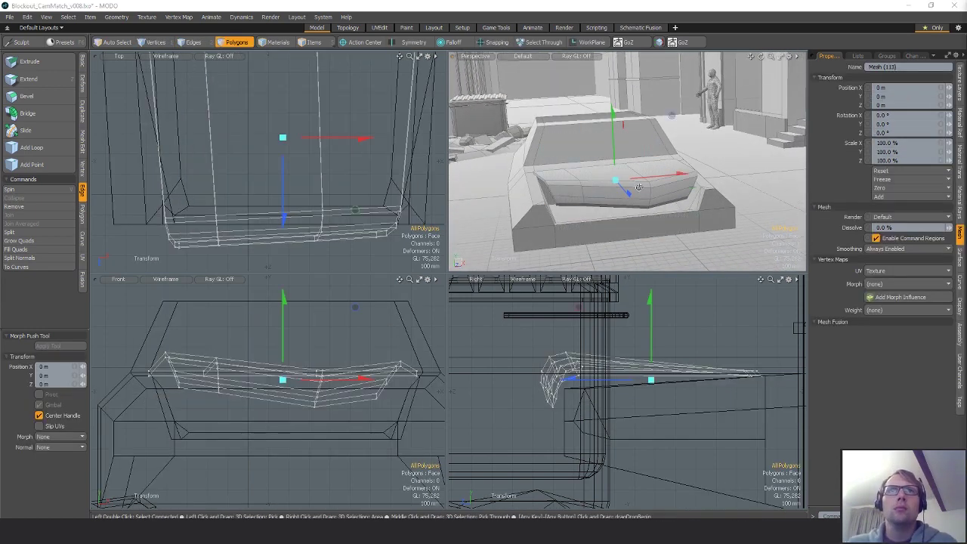
pyautogui.keyDown('alt'); pyautogui.moveTo(624, 227); pyautogui.dragTo(695, 173); pyautogui.keyUp('alt')
pyautogui.keyDown('alt'); pyautogui.moveTo(661, 157); pyautogui.dragTo(666, 143); pyautogui.keyUp('alt')
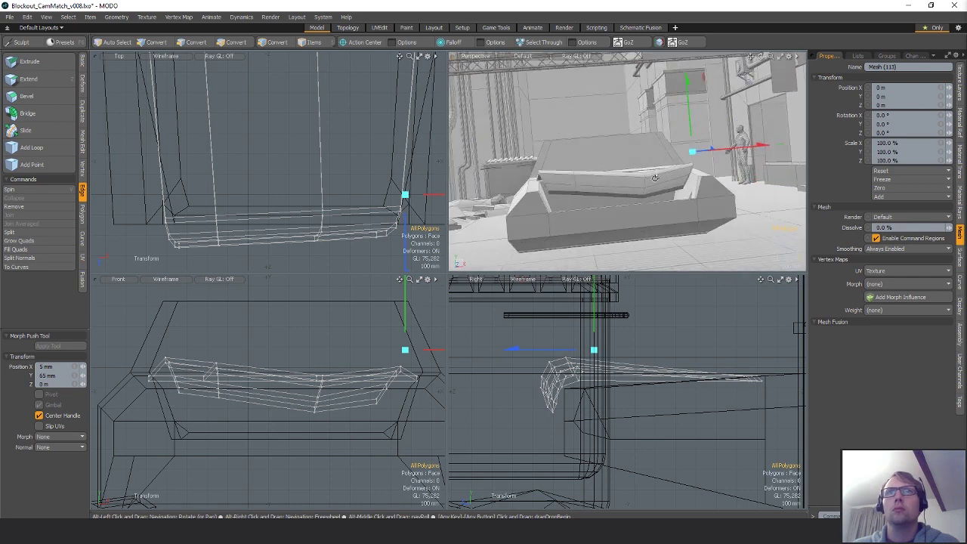
pyautogui.keyDown('alt'); pyautogui.moveTo(654, 178); pyautogui.dragTo(702, 157); pyautogui.keyUp('alt')
pyautogui.press('space')
# - Select the polygon loop across the car body's front panel and add one uniform loop slice through its middle
pyautogui.press('5')
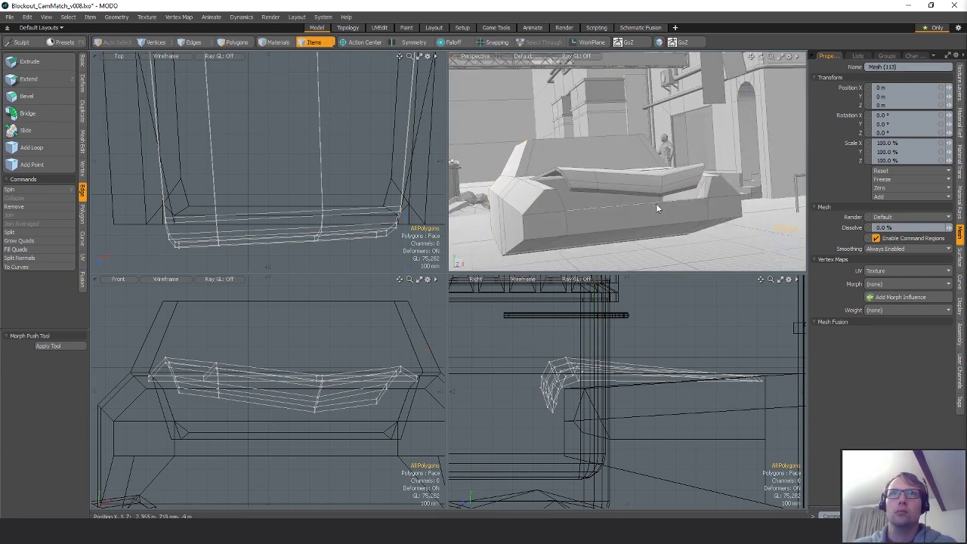
pyautogui.click(656, 203)
pyautogui.press('3')
pyautogui.keyDown('alt'); pyautogui.moveTo(655, 203); pyautogui.dragTo(660, 210); pyautogui.keyUp('alt')
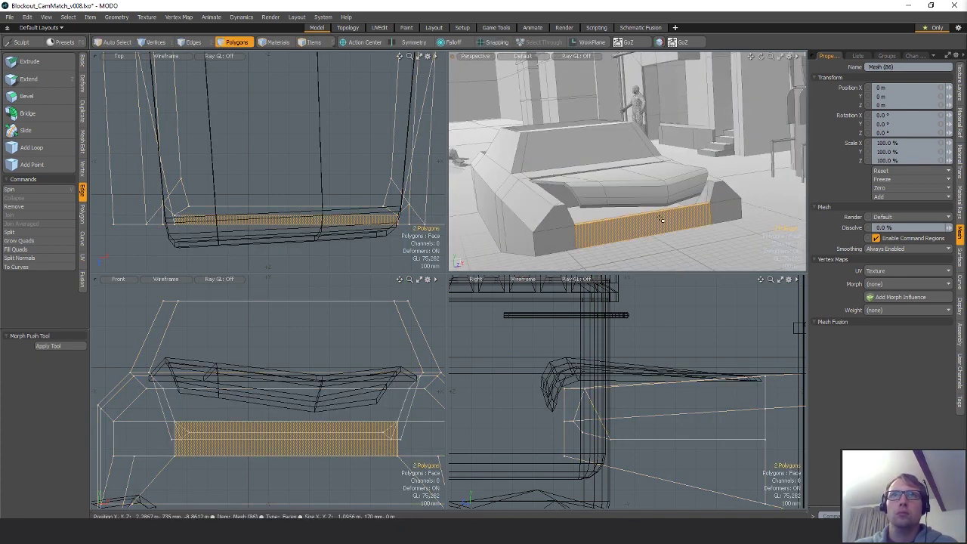
pyautogui.press('l')
pyautogui.hotkey('alt', 'c')
pyautogui.click(661, 214)
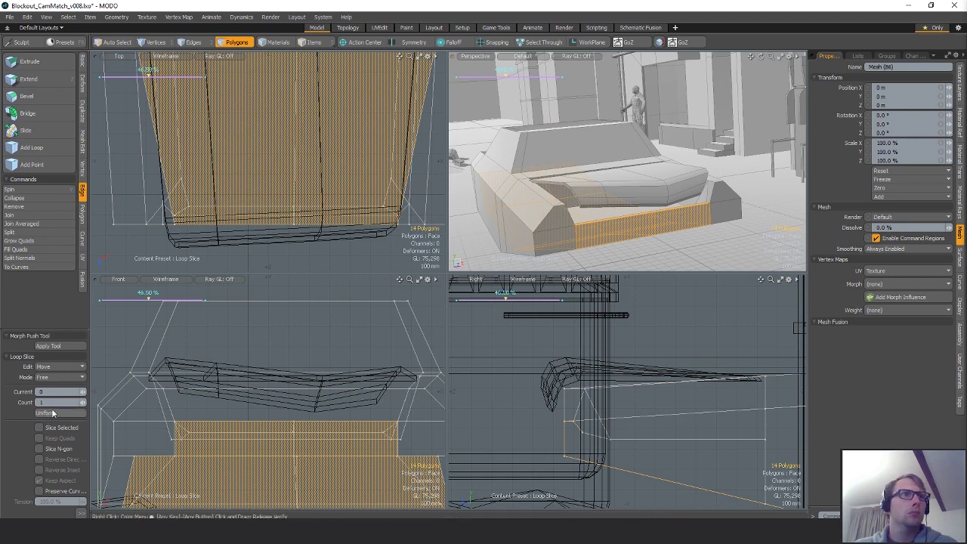
pyautogui.click(53, 413)
pyautogui.press('q')
# - Loop slice each half of the front panel at 50% to divide it into four sections
pyautogui.keyDown('alt'); pyautogui.moveTo(647, 204); pyautogui.dragTo(656, 232); pyautogui.keyUp('alt')
pyautogui.click(591, 225)
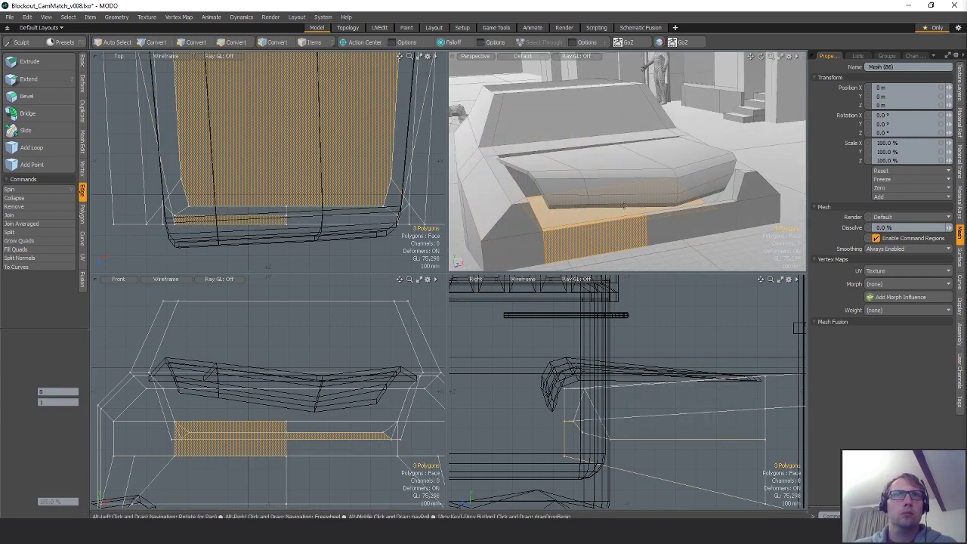
pyautogui.press('l')
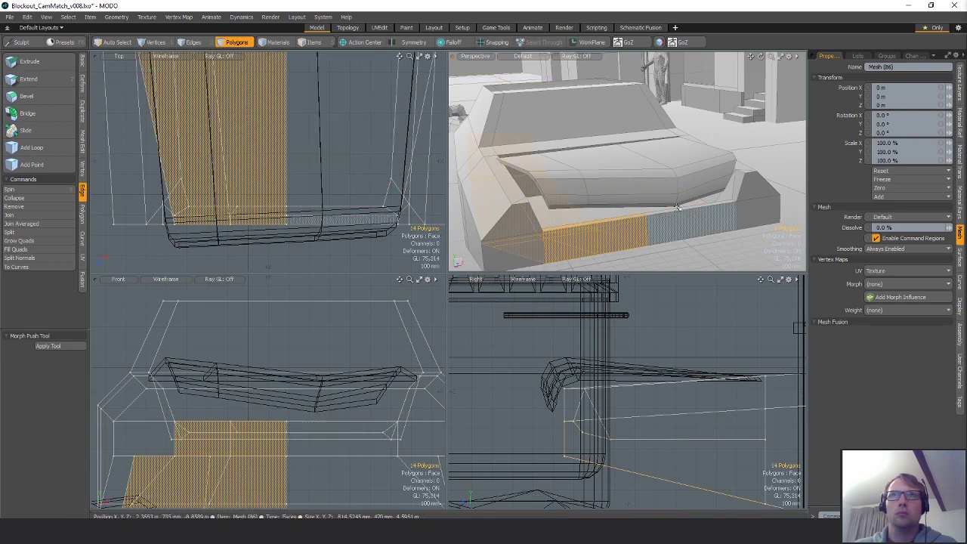
pyautogui.hotkey('alt', 'c')
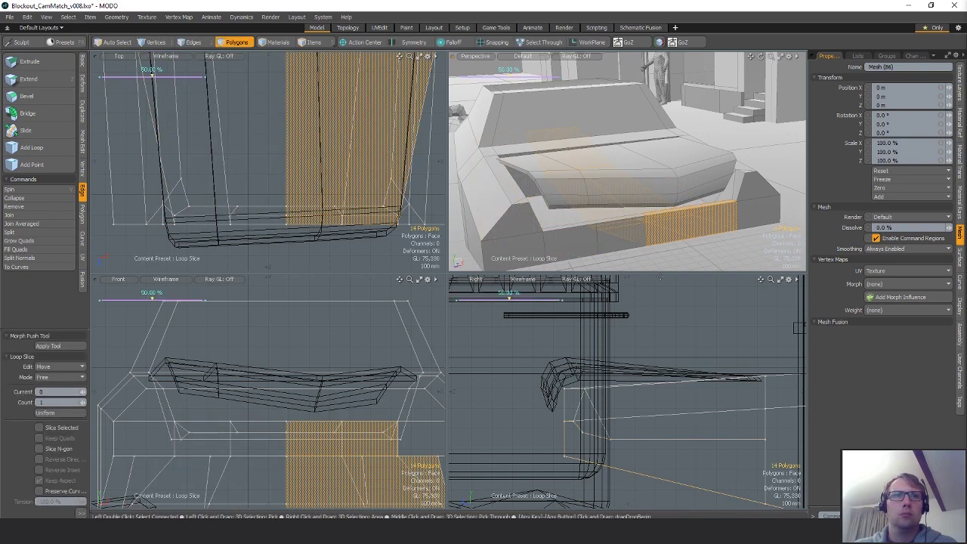
pyautogui.keyDown('alt'); pyautogui.moveTo(243, 447); pyautogui.dragTo(306, 400); pyautogui.keyUp('alt')
pyautogui.press('space')
# - Select the two rim vertices at the front panel's first quarter cut and move them slightly up and outward
pyautogui.press('1')
pyautogui.click(274, 409)
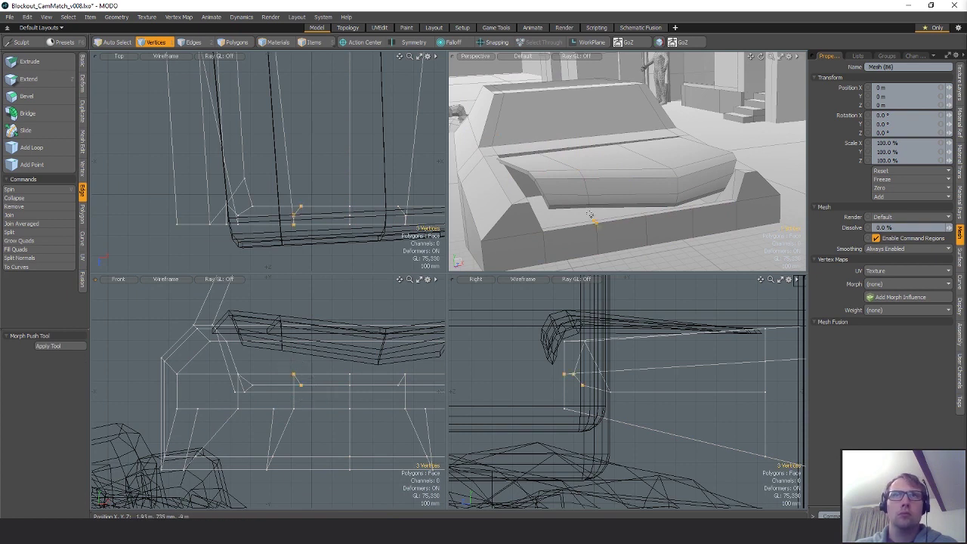
pyautogui.press('w')
pyautogui.moveTo(341, 362)
pyautogui.mouseDown()
pyautogui.moveTo(337, 371)
pyautogui.moveTo(334, 358)
pyautogui.mouseUp()
pyautogui.press('space')
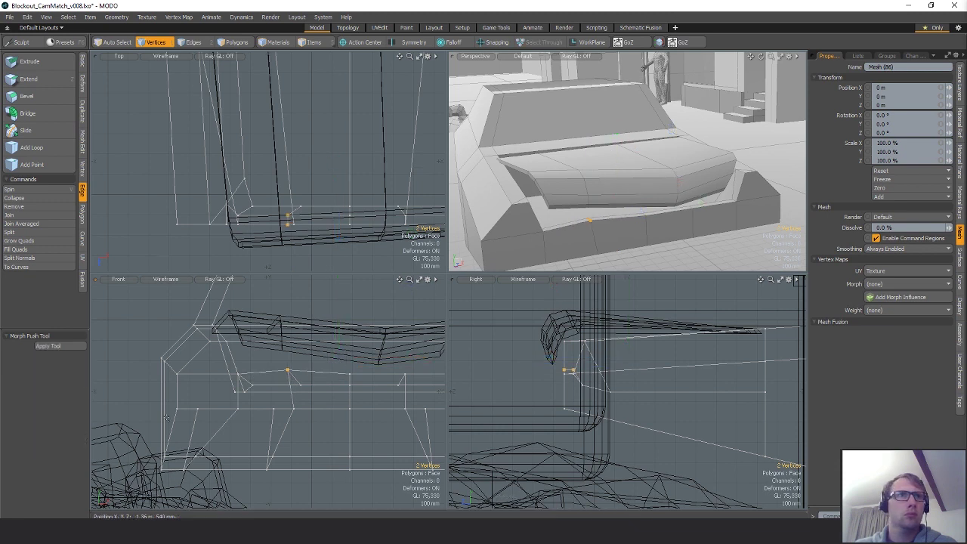
# - Select the two rim vertices at the front panel's near corner and move them -15 mm in X and -15 mm in Y
pyautogui.keyDown('alt'); pyautogui.moveTo(565, 222); pyautogui.dragTo(531, 215); pyautogui.keyUp('alt')
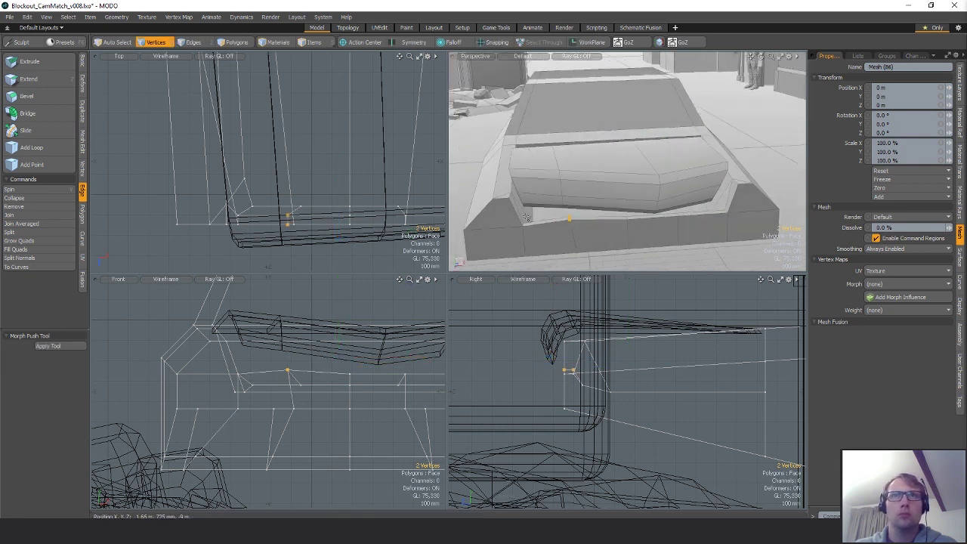
pyautogui.moveTo(516, 195); pyautogui.dragTo(522, 208, button='right')
pyautogui.keyDown('alt'); pyautogui.moveTo(533, 215); pyautogui.dragTo(574, 179); pyautogui.keyUp('alt')
pyautogui.press('w')
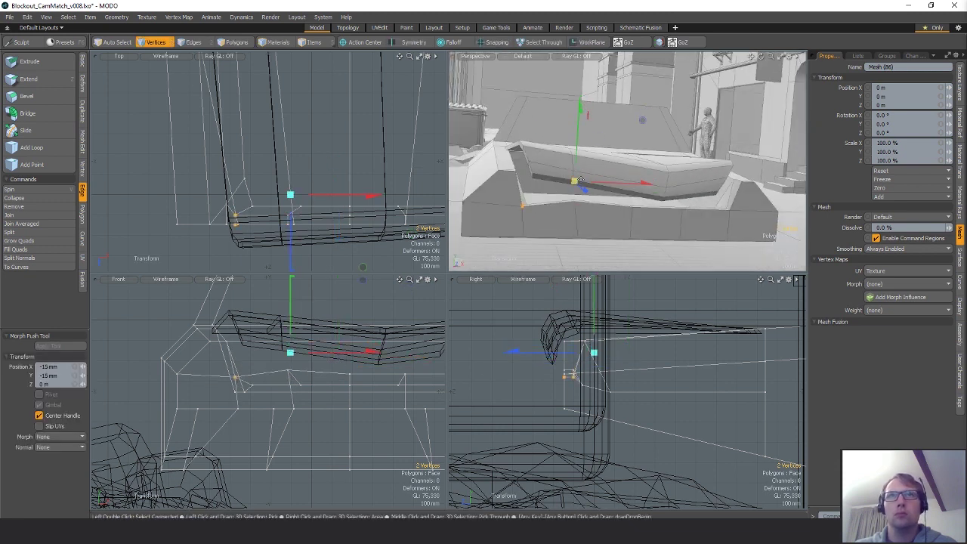
pyautogui.press('space')
# - Move the rim's centre vertex pair -5 mm in X and 5 mm in Y, and raise the pair near the opposite fender
pyautogui.press('w')
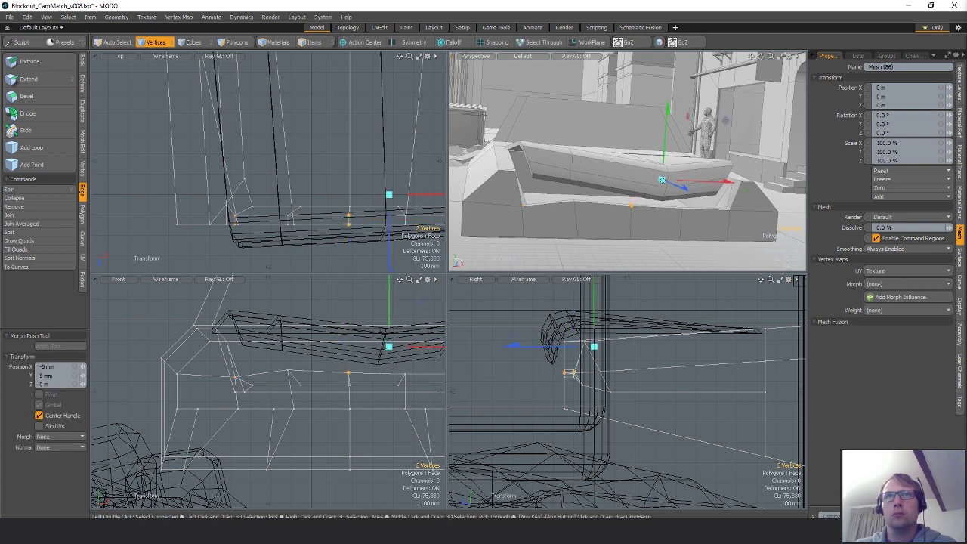
pyautogui.press('space')
pyautogui.press('w')
pyautogui.moveTo(708, 200); pyautogui.dragTo(760, 195)
pyautogui.press('space')
pyautogui.press('w')
pyautogui.press('space')
# - Reselect the rim's corner vertices beside the near fender and adjust their position
pyautogui.keyDown('alt'); pyautogui.moveTo(529, 201); pyautogui.dragTo(526, 209); pyautogui.keyUp('alt')
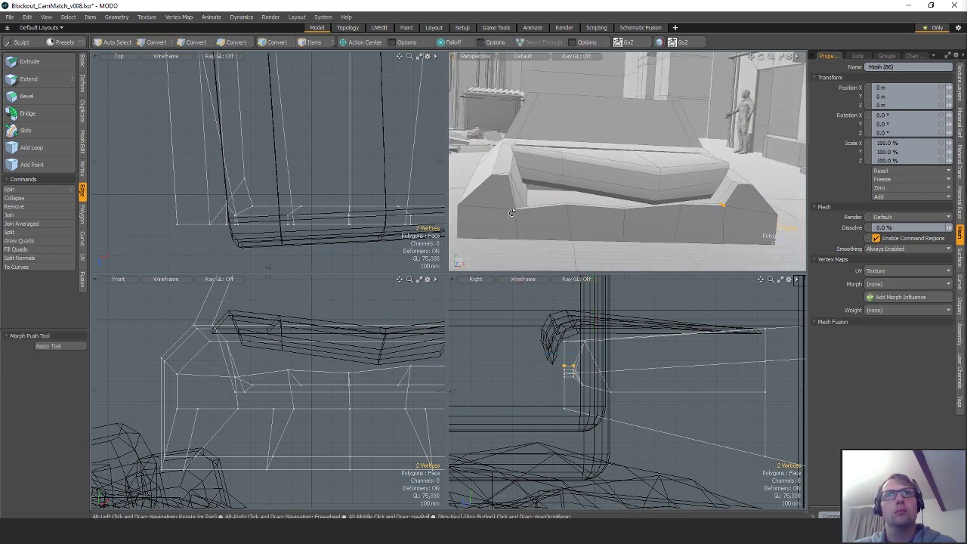
pyautogui.moveTo(528, 199); pyautogui.dragTo(506, 220, button='right')
pyautogui.keyDown('alt'); pyautogui.moveTo(523, 214); pyautogui.dragTo(693, 251); pyautogui.keyUp('alt')
pyautogui.press('w')
pyautogui.press('space')
# - Select a middle section of the front panel's lower edge and raise it slightly
pyautogui.click(636, 212)
pyautogui.scroll(-5, 641, 202)
pyautogui.press('2')
pyautogui.click(629, 219)
pyautogui.press('w')
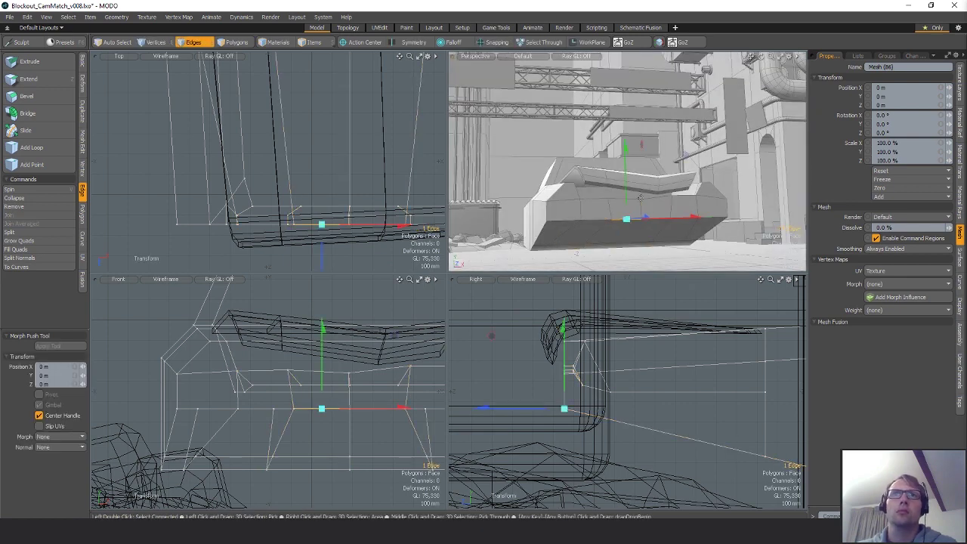
pyautogui.moveTo(682, 204); pyautogui.dragTo(684, 200)
pyautogui.press('space')
# - Move the outer section of the front panel's lower edge -5 mm in X and 10 mm in Y
pyautogui.click(715, 217)
pyautogui.press('w')
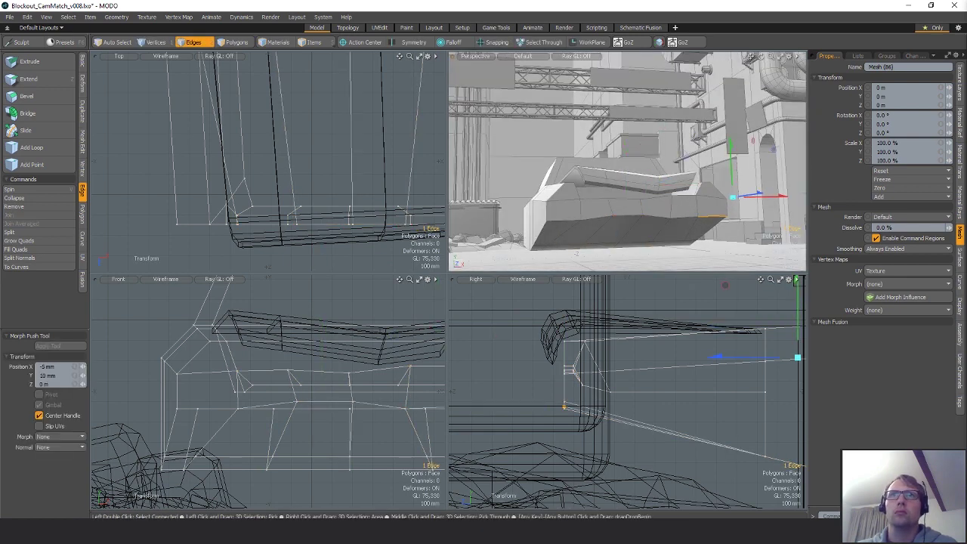
pyautogui.press('1')
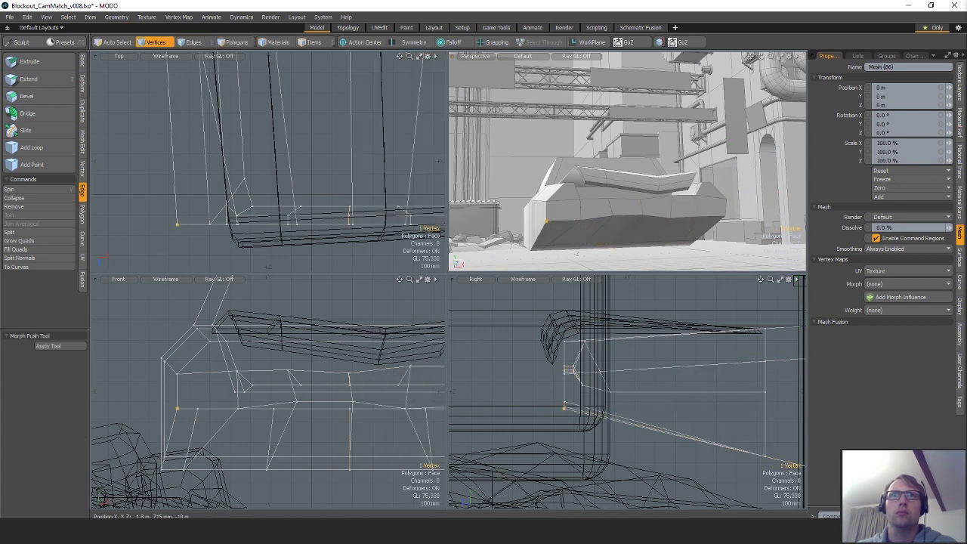
pyautogui.click(582, 209)
pyautogui.press('space')
# - Select the seven vertices along the front panel's lower edge and move them down in Y
pyautogui.keyDown('alt'); pyautogui.moveTo(583, 208); pyautogui.dragTo(633, 396); pyautogui.keyUp('alt')
pyautogui.scroll(-4, 586, 421)
pyautogui.moveTo(542, 407); pyautogui.dragTo(586, 418, button='right')
pyautogui.press('w')
pyautogui.press('space')
pyautogui.press('w')
pyautogui.moveTo(564, 183); pyautogui.dragTo(564, 197)
pyautogui.moveTo(625, 397); pyautogui.dragTo(625, 398)
pyautogui.press('space')
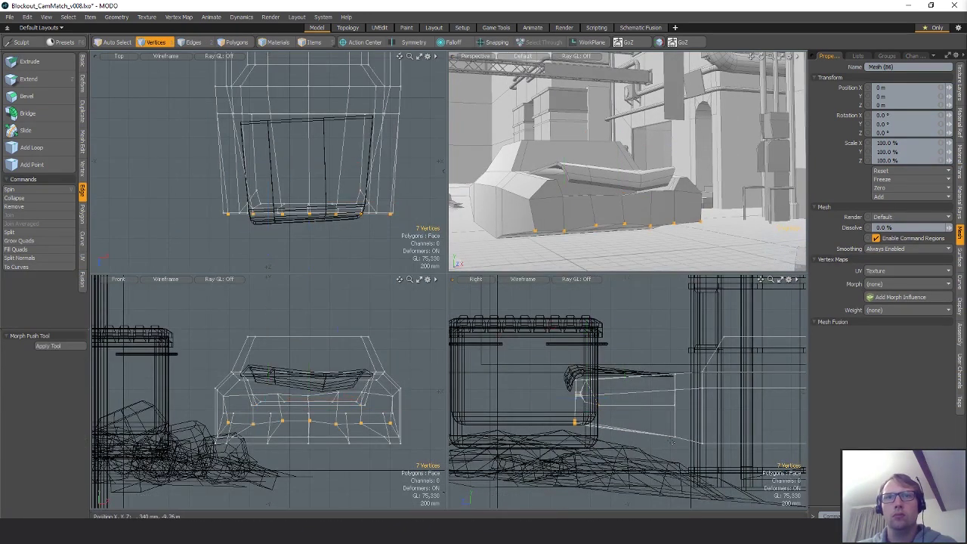
# - Select the seven underside vertices behind the front panel and move them -40 mm in Y and slightly back
pyautogui.press('w')
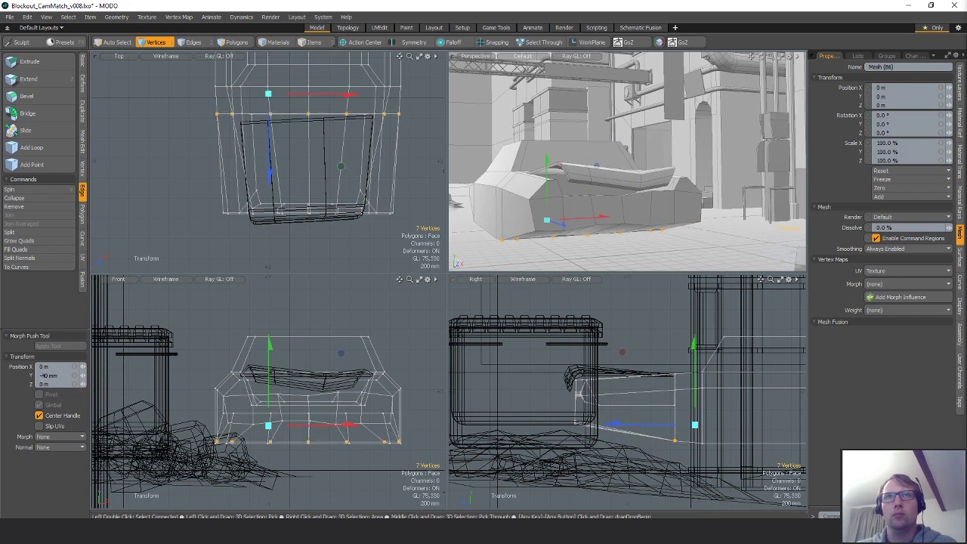
pyautogui.moveTo(610, 433); pyautogui.dragTo(610, 434)
pyautogui.press('space')
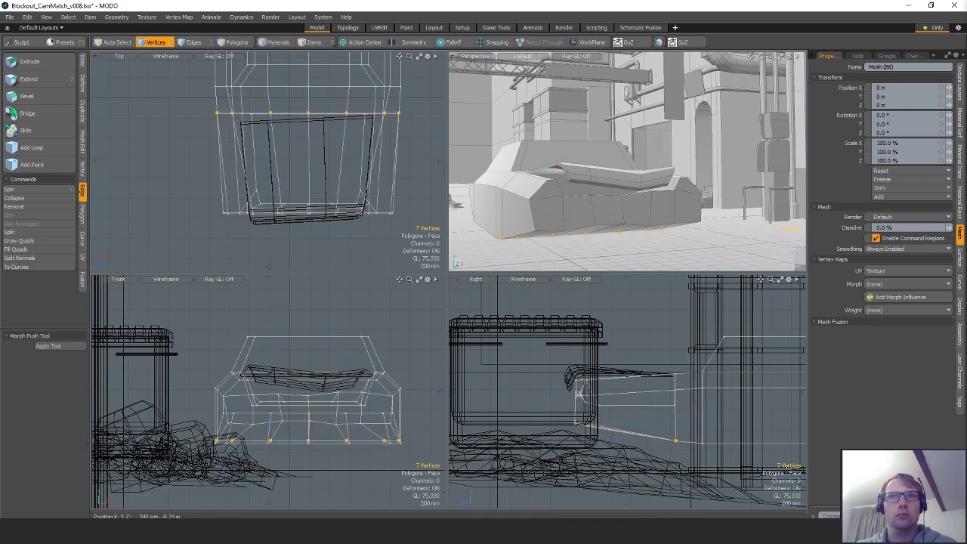
# - Move the seven vertices of the front panel's lower edge further down and back in Z
pyautogui.press('w')
pyautogui.moveTo(634, 397); pyautogui.dragTo(639, 408)
pyautogui.press('space')
# - Bevel the six edges along the front panel's lower edge into a narrow strip
pyautogui.press('space')
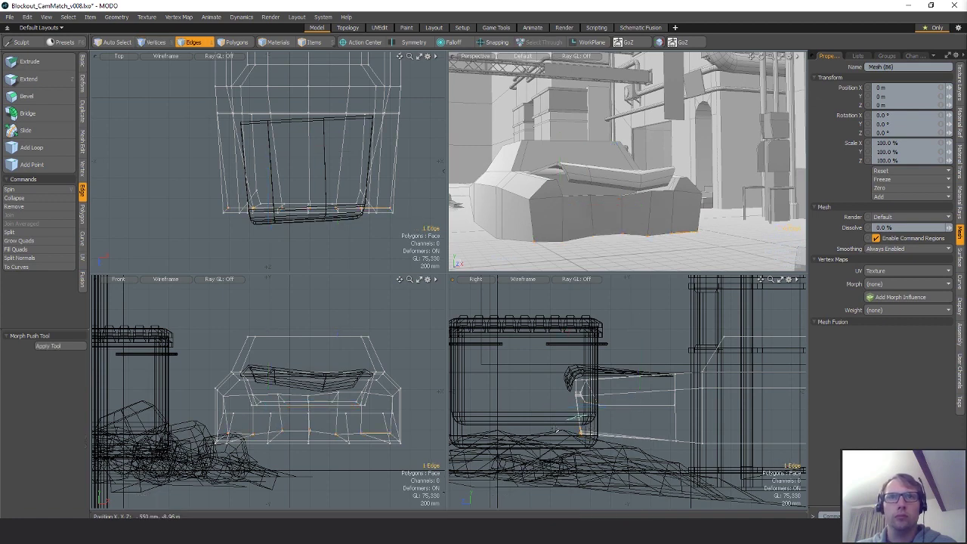
pyautogui.press('b')
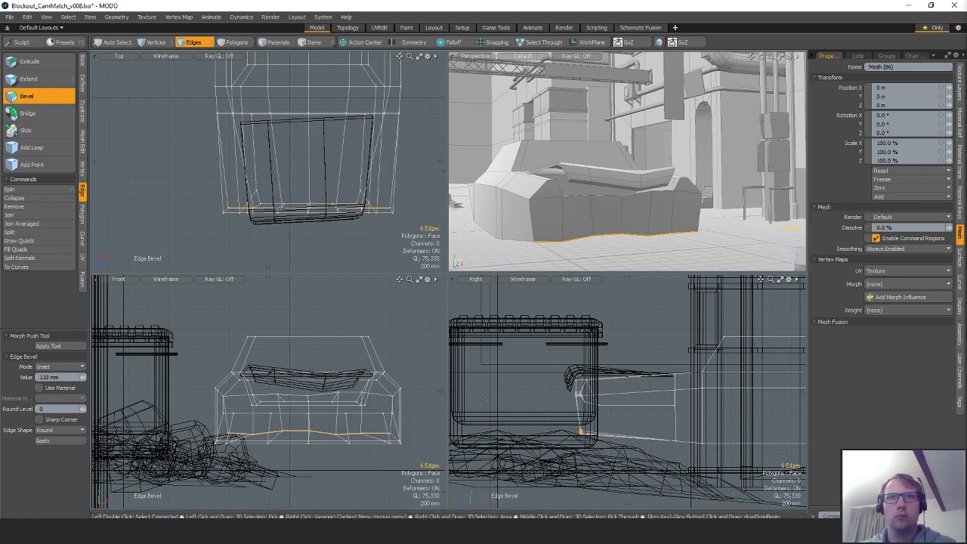
pyautogui.moveTo(521, 377); pyautogui.dragTo(547, 377)
pyautogui.press('space')
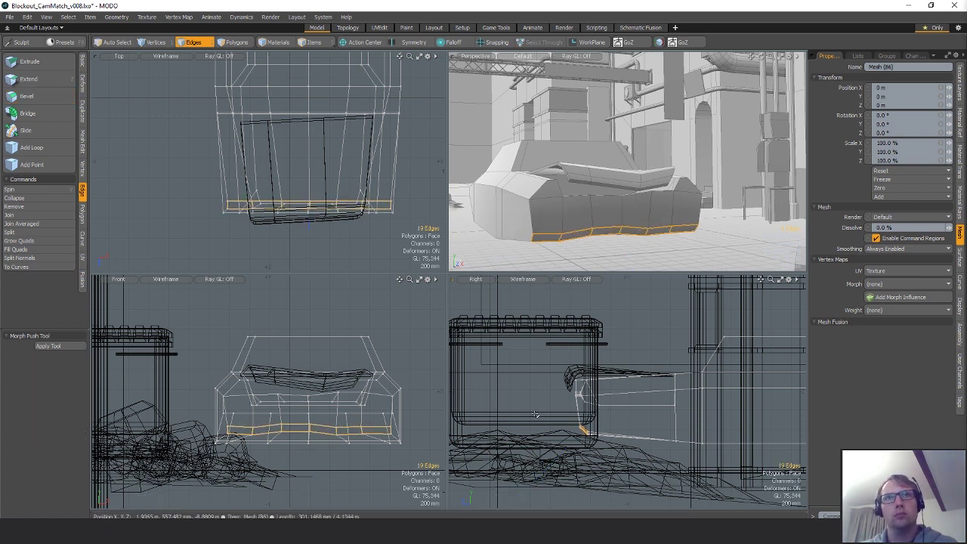
pyautogui.click(556, 386)
# - Select the four vertical edges at both ends of the front panel
pyautogui.moveTo(243, 192); pyautogui.dragTo(241, 251, button='right')
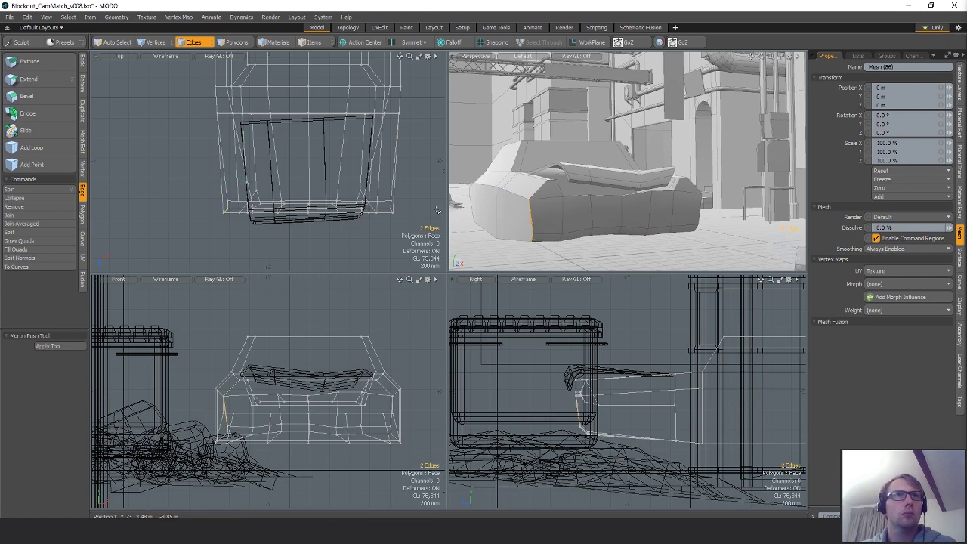
pyautogui.moveTo(401, 182)
pyautogui.keyDown('shift'); pyautogui.mouseDown(button='right')
pyautogui.moveTo(408, 236)
pyautogui.moveTo(414, 212)
pyautogui.mouseUp(button='right'); pyautogui.keyUp('shift')
pyautogui.keyDown('alt'); pyautogui.moveTo(613, 192); pyautogui.dragTo(676, 222); pyautogui.keyUp('alt')
pyautogui.press('b')
pyautogui.press('space')
pyautogui.click(587, 246)
pyautogui.keyDown('alt'); pyautogui.moveTo(597, 198); pyautogui.dragTo(625, 196); pyautogui.keyUp('alt')
pyautogui.hotkey('ctrl', 'z')
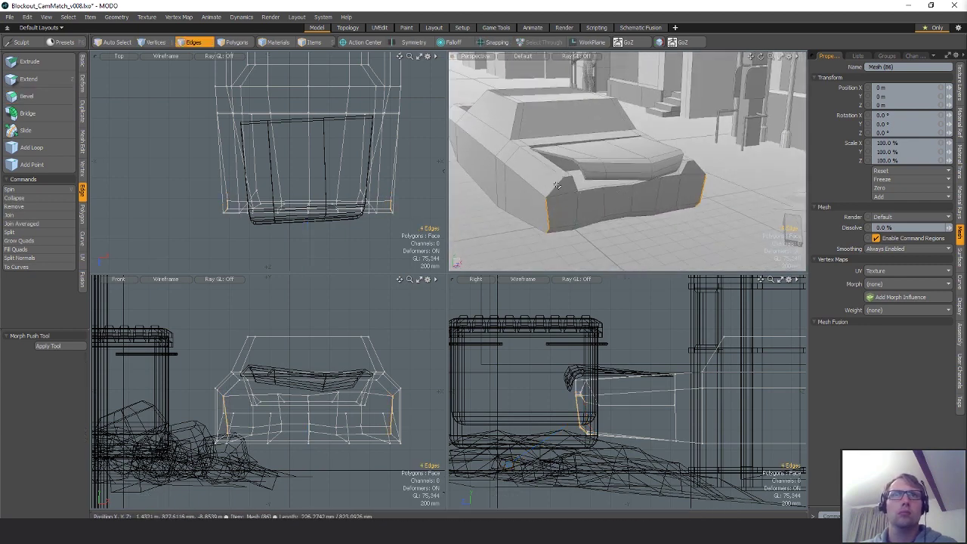
# - Add the slanted upper corner edge on each side to the selection and bevel all six edges by about 46 mm
pyautogui.press('2')
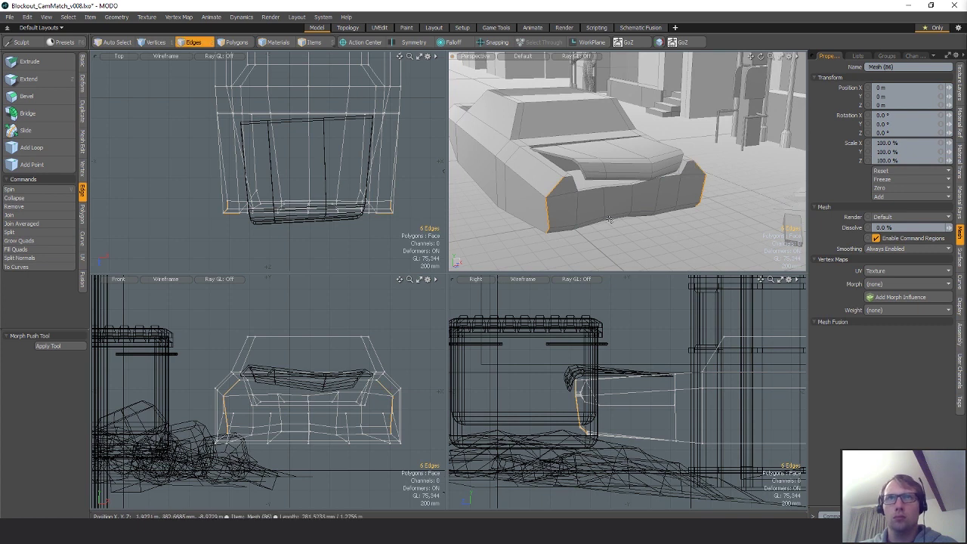
pyautogui.press('b')
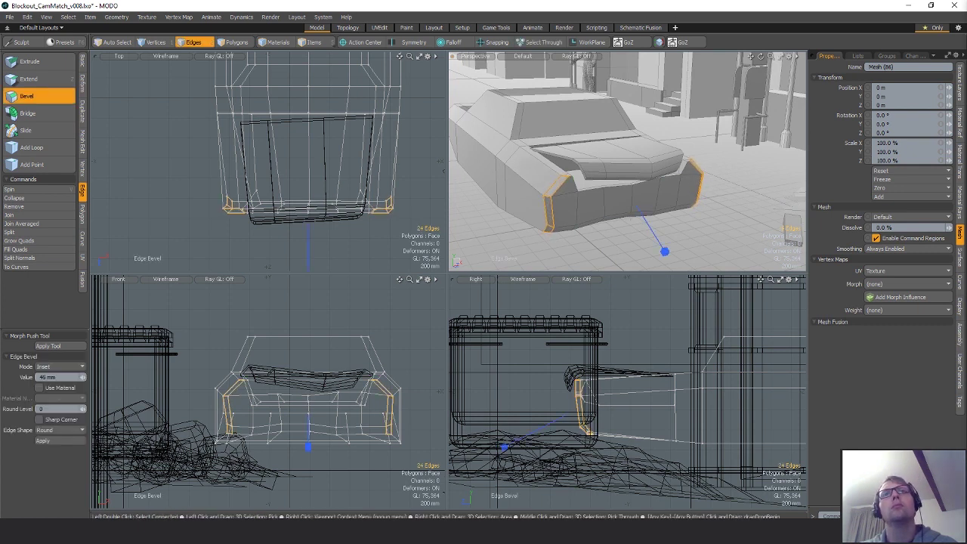
pyautogui.press('space')
pyautogui.click(660, 239)
# - Clean up the surplus small edges at the lower corner where the front panel's bevels meet
pyautogui.keyDown('alt'); pyautogui.moveTo(660, 238); pyautogui.dragTo(637, 228); pyautogui.keyUp('alt')
pyautogui.scroll(6, 627, 212)
pyautogui.click(570, 229)
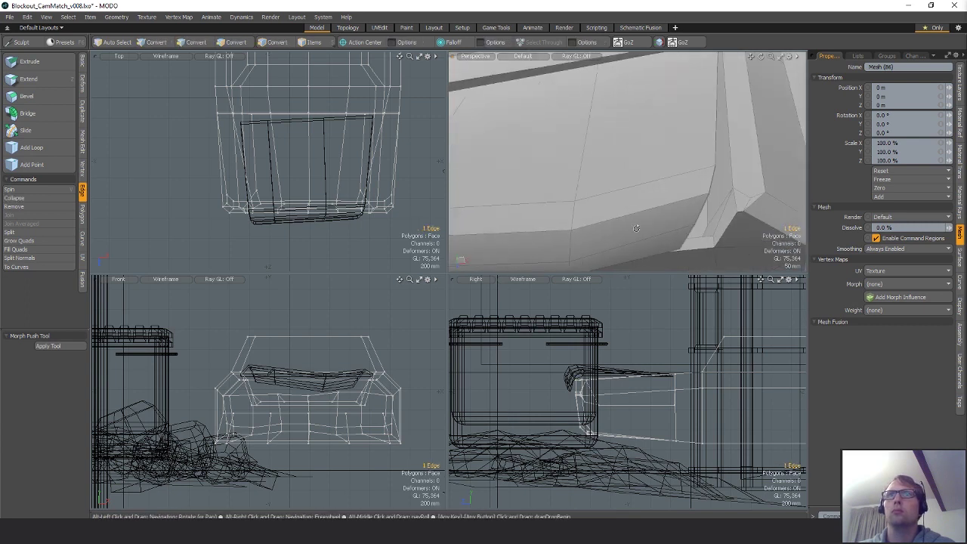
pyautogui.keyDown('shift'); pyautogui.click(748, 202); pyautogui.keyUp('shift')
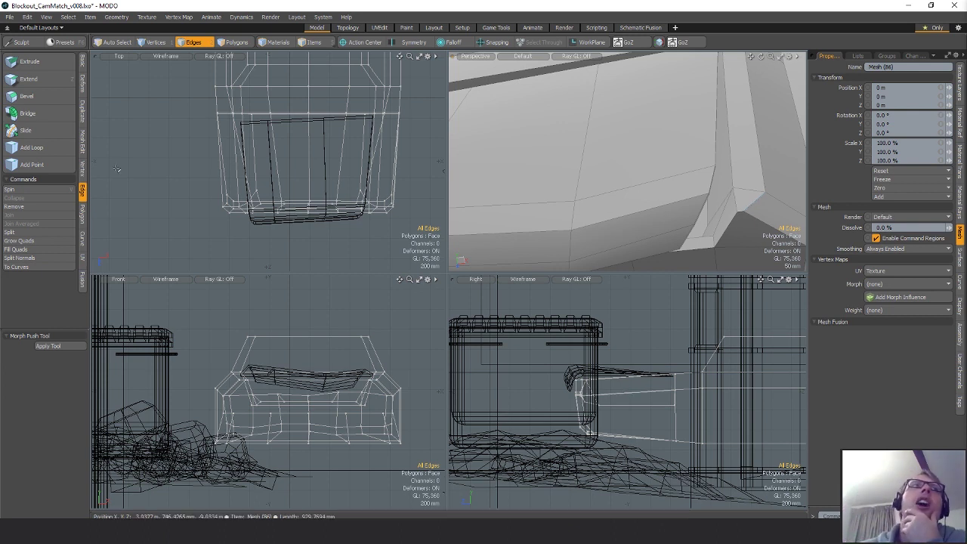
# - Check which file formats the scene import supports, without importing a file
pyautogui.click(9, 16)
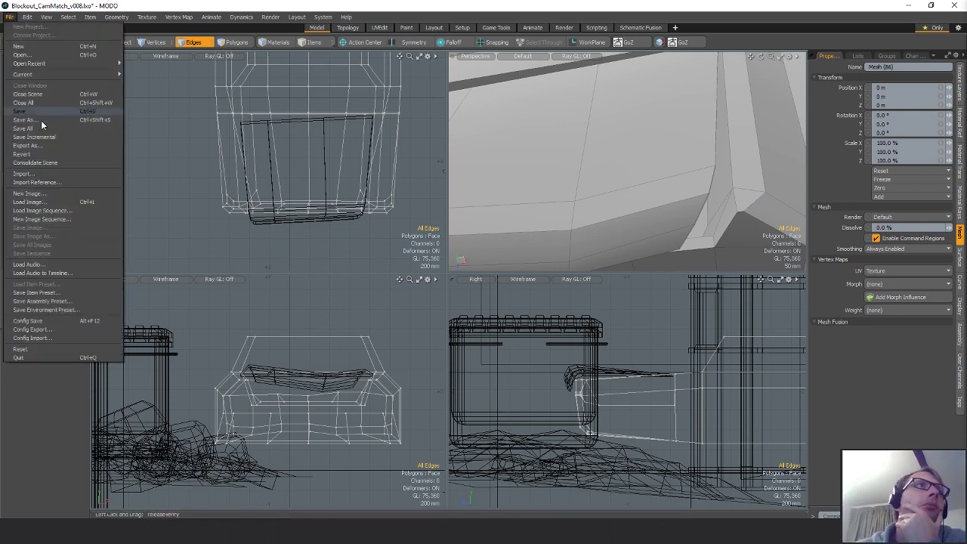
pyautogui.click(24, 174)
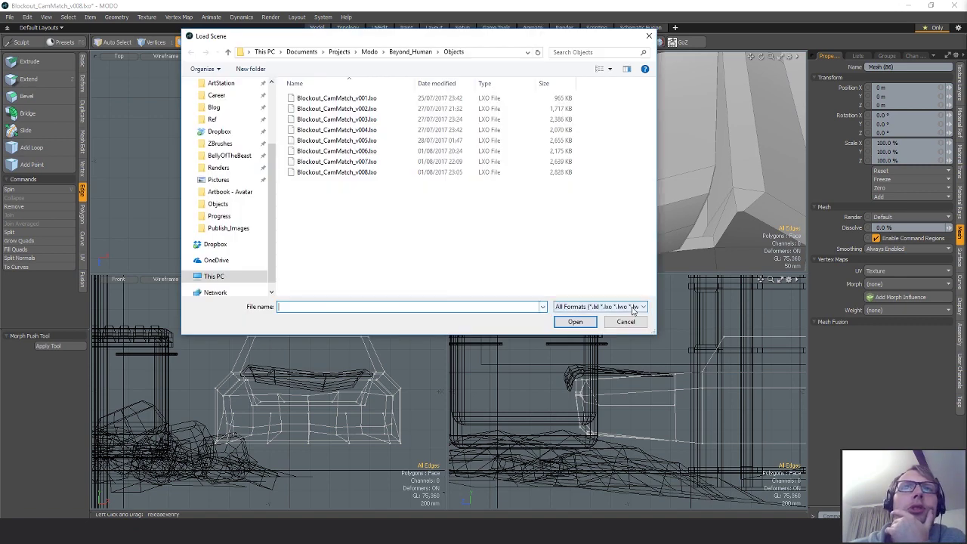
pyautogui.click(635, 307)
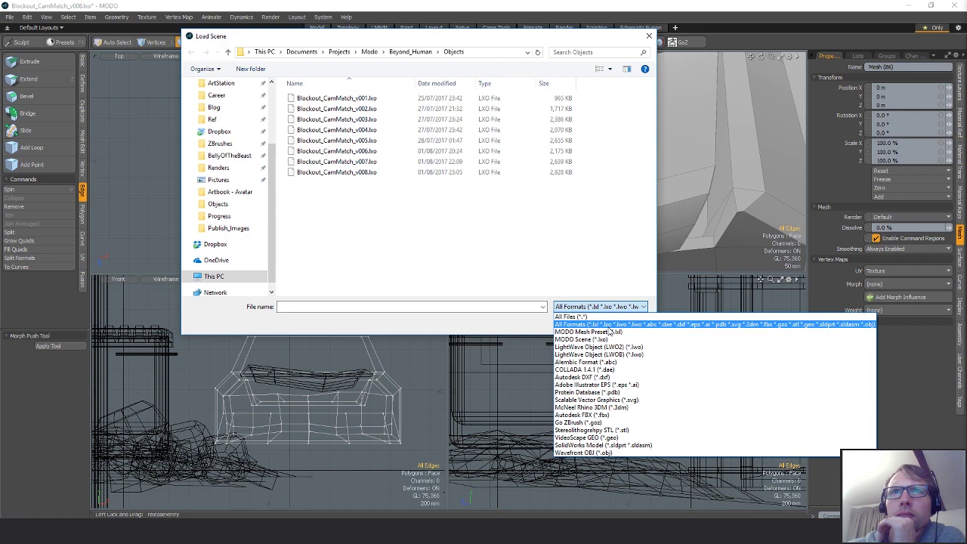
pyautogui.click(476, 328)
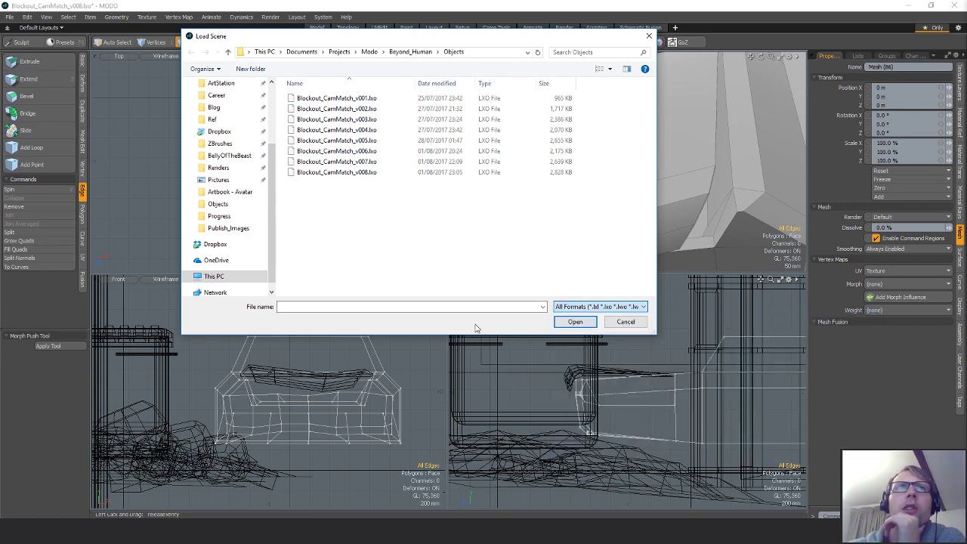
pyautogui.click(625, 323)
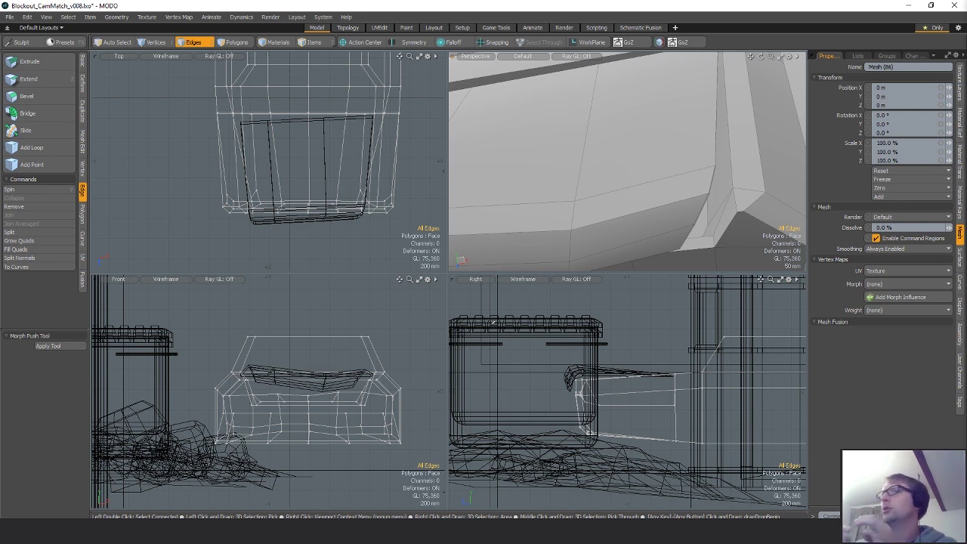
# - Select only the 11 polygons of the car's cabin, cut them from the body and paste them into a new mesh
pyautogui.keyDown('alt'); pyautogui.moveTo(182, 195); pyautogui.dragTo(141, 194); pyautogui.keyUp('alt')
pyautogui.scroll(-8, 667, 181)
pyautogui.keyDown('alt'); pyautogui.moveTo(667, 181); pyautogui.dragTo(583, 110); pyautogui.keyUp('alt')
pyautogui.press('space')
pyautogui.press('space')
pyautogui.press('space')
pyautogui.press('space')
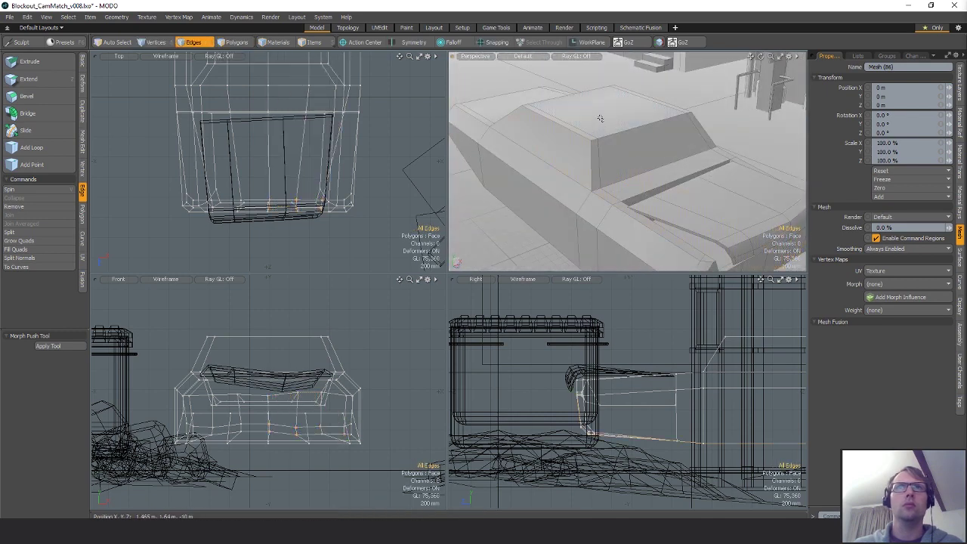
pyautogui.doubleClick(639, 123)
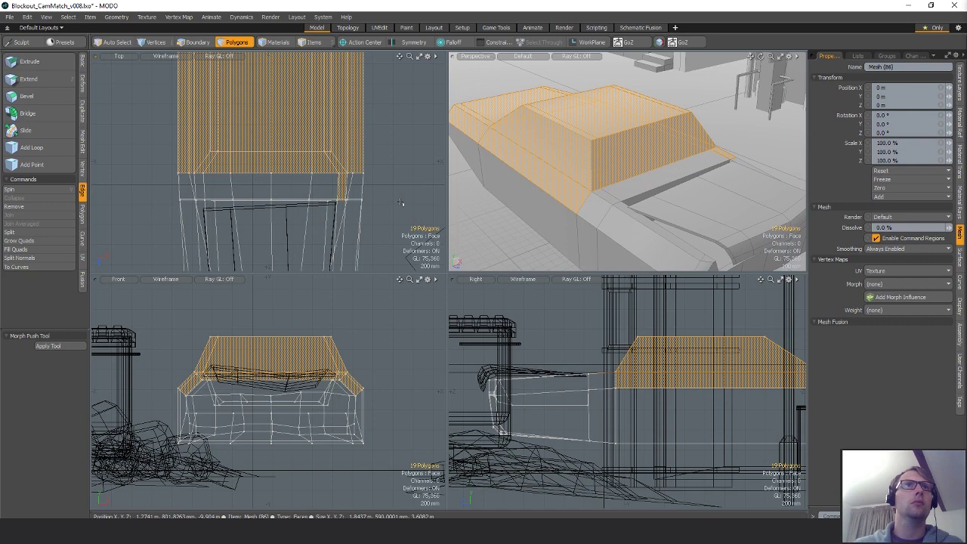
pyautogui.keyDown('ctrl'); pyautogui.click(343, 186); pyautogui.keyUp('ctrl')
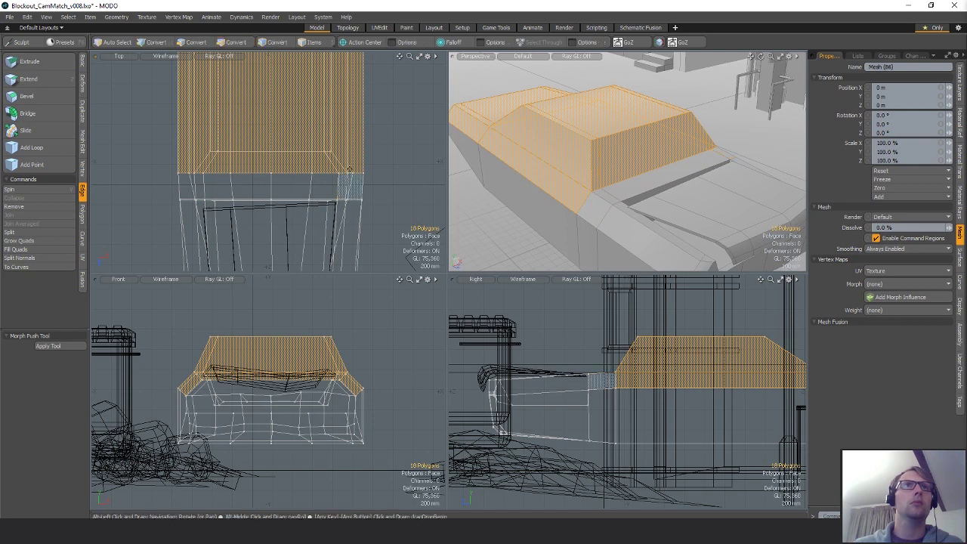
pyautogui.keyDown('alt'); pyautogui.moveTo(360, 168); pyautogui.dragTo(361, 252); pyautogui.keyUp('alt')
pyautogui.scroll(-2, 361, 251)
pyautogui.keyDown('ctrl'); pyautogui.moveTo(249, 104); pyautogui.dragTo(334, 100); pyautogui.keyUp('ctrl')
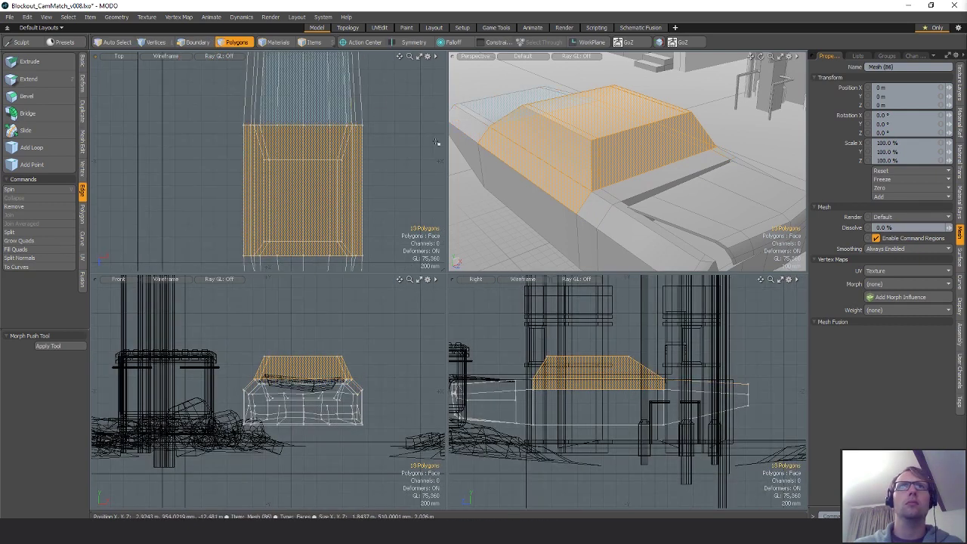
pyautogui.keyDown('ctrl'); pyautogui.click(248, 189); pyautogui.keyUp('ctrl')
pyautogui.keyDown('ctrl'); pyautogui.click(363, 189); pyautogui.keyUp('ctrl')
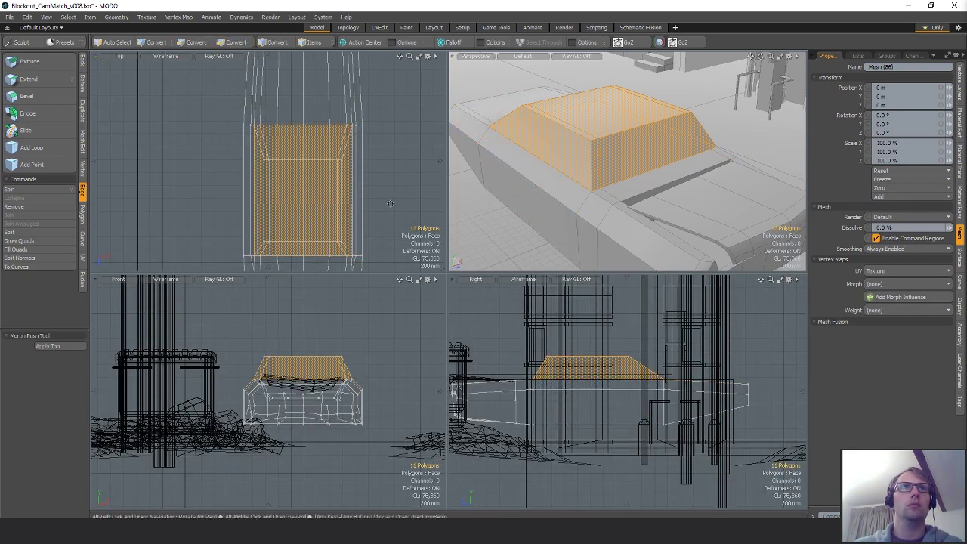
pyautogui.keyDown('alt'); pyautogui.moveTo(392, 216); pyautogui.dragTo(374, 187); pyautogui.keyUp('alt')
pyautogui.hotkey('ctrl', 'x')
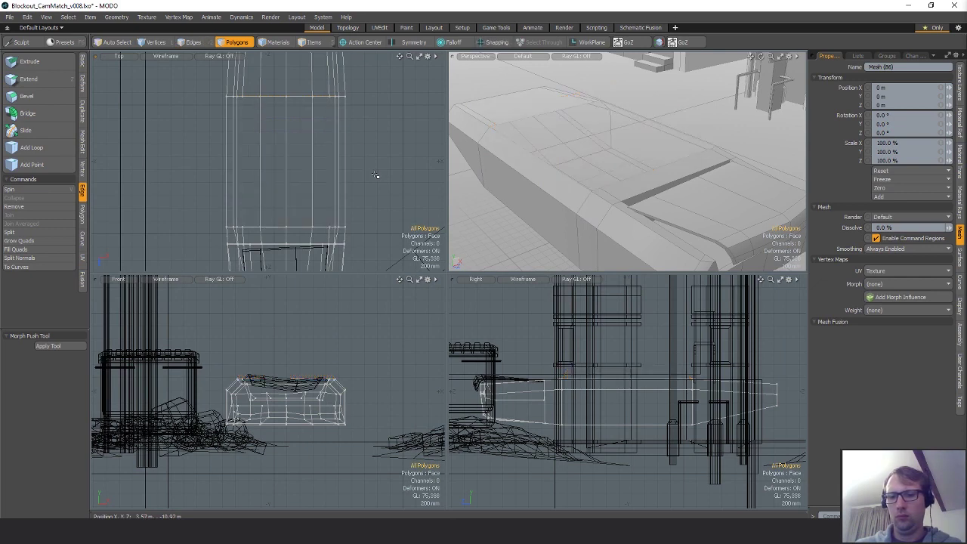
pyautogui.press('n')
pyautogui.hotkey('ctrl', 'v')
# - Loop-slice the cabin close to its edges at 6.5% and 93.5% to outline the window frames
pyautogui.keyDown('alt'); pyautogui.moveTo(594, 169); pyautogui.dragTo(621, 181); pyautogui.keyUp('alt')
pyautogui.moveTo(582, 127); pyautogui.dragTo(589, 155)
pyautogui.hotkey('alt', 'c')
pyautogui.click(593, 154)
pyautogui.click(598, 153)
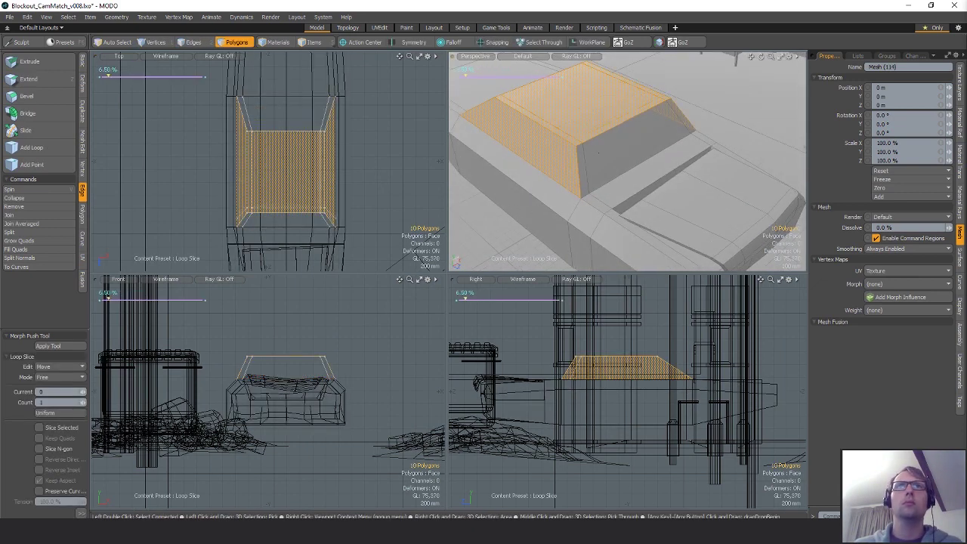
pyautogui.moveTo(598, 153); pyautogui.dragTo(569, 116)
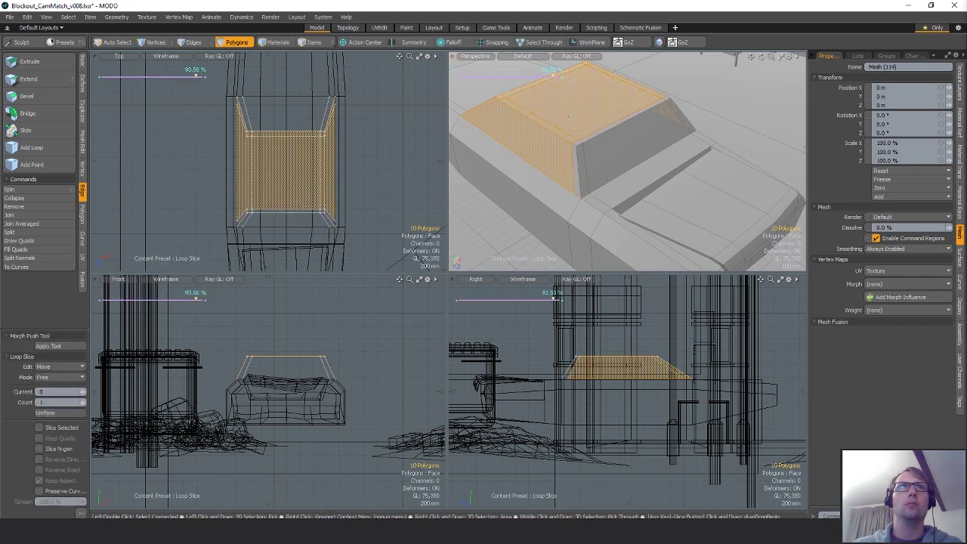
pyautogui.press('space')
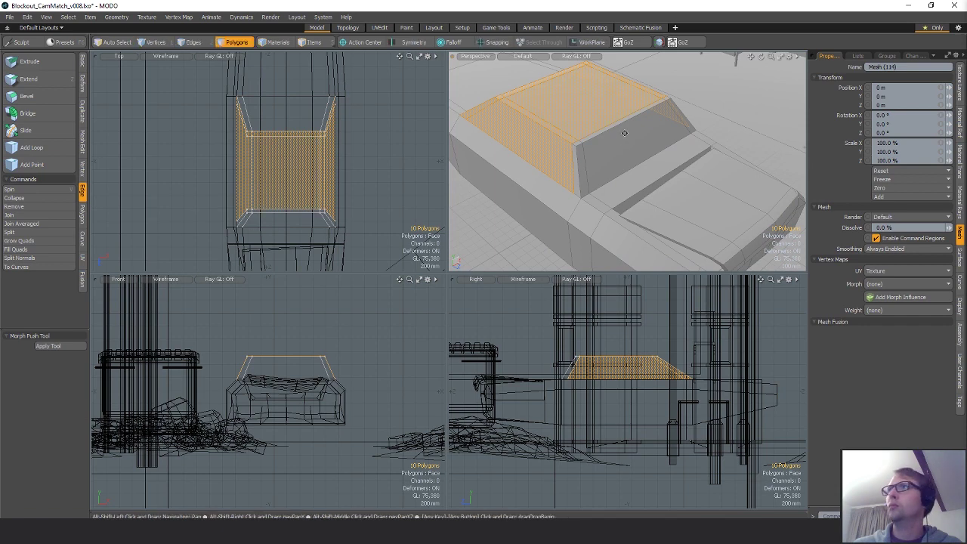
# - Select the cabin's four window polygons, set the action center to Local and extrude them
pyautogui.keyDown('alt'); pyautogui.moveTo(627, 132); pyautogui.dragTo(549, 149); pyautogui.keyUp('alt')
pyautogui.click(549, 177)
pyautogui.keyDown('shift'); pyautogui.click(639, 172); pyautogui.keyUp('shift')
pyautogui.keyDown('shift'); pyautogui.click(548, 149); pyautogui.keyUp('shift')
pyautogui.keyDown('alt'); pyautogui.moveTo(624, 170); pyautogui.dragTo(644, 192); pyautogui.keyUp('alt')
pyautogui.keyDown('shift'); pyautogui.click(662, 169); pyautogui.keyUp('shift')
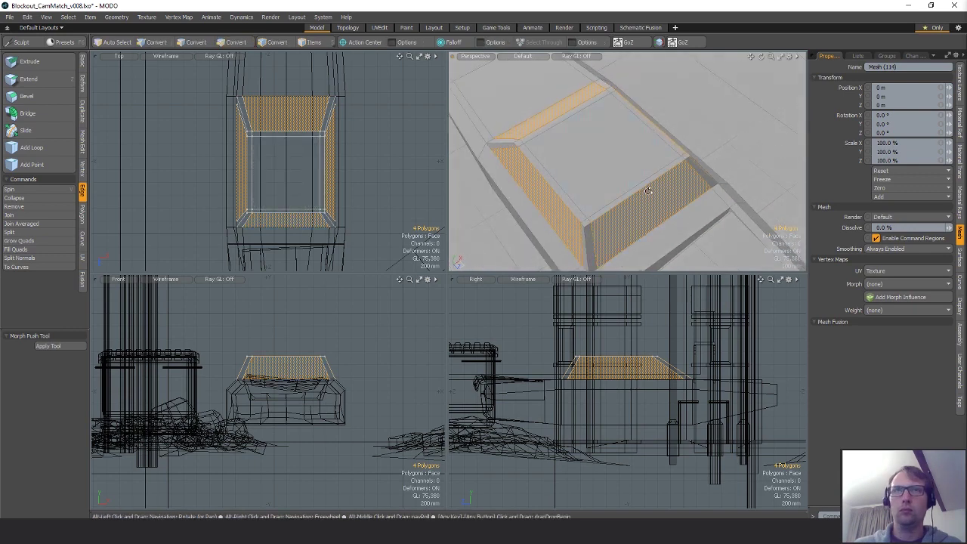
pyautogui.press('F8')
pyautogui.hotkey('ctrl', '1')
pyautogui.click(628, 122)
pyautogui.click(655, 168)
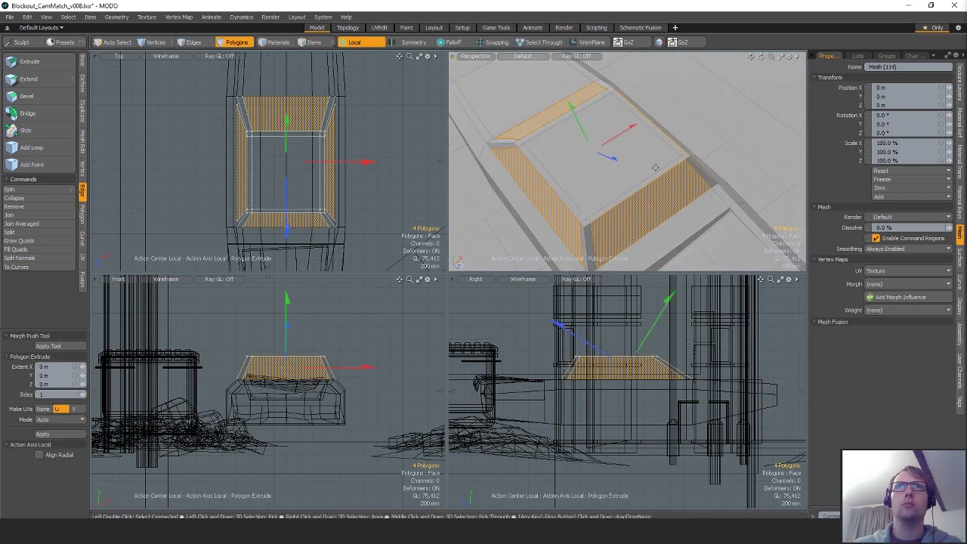
# - Push the four extruded window faces slightly inward to recess them into the cabin
pyautogui.press('y')
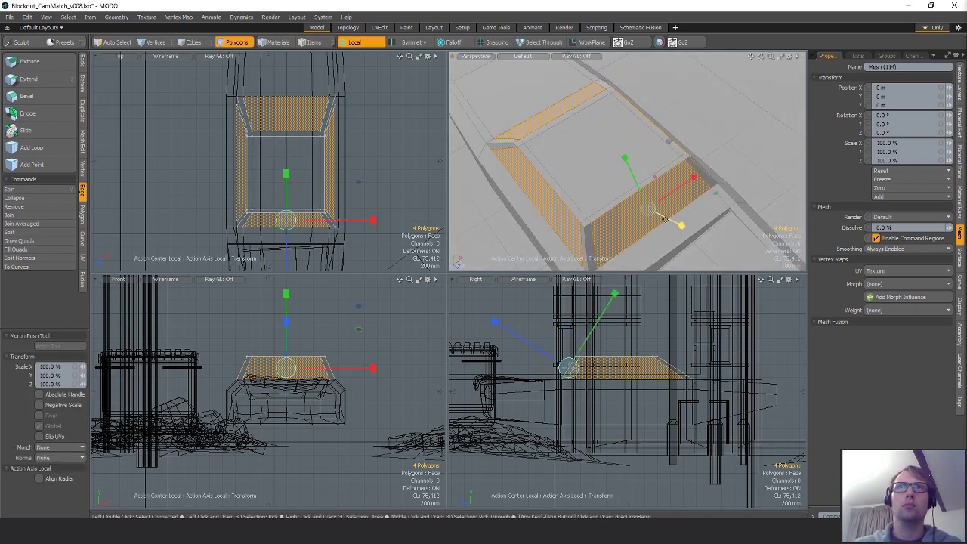
pyautogui.press('w')
pyautogui.moveTo(666, 219); pyautogui.dragTo(600, 190)
pyautogui.hotkey('ctrl', 'z')
pyautogui.press('space')
pyautogui.click(599, 190)
# - Bridge the cabin's two side window faces, and bridge the windscreen face to the rear window face
pyautogui.keyDown('alt'); pyautogui.moveTo(607, 189); pyautogui.dragTo(536, 212); pyautogui.keyUp('alt')
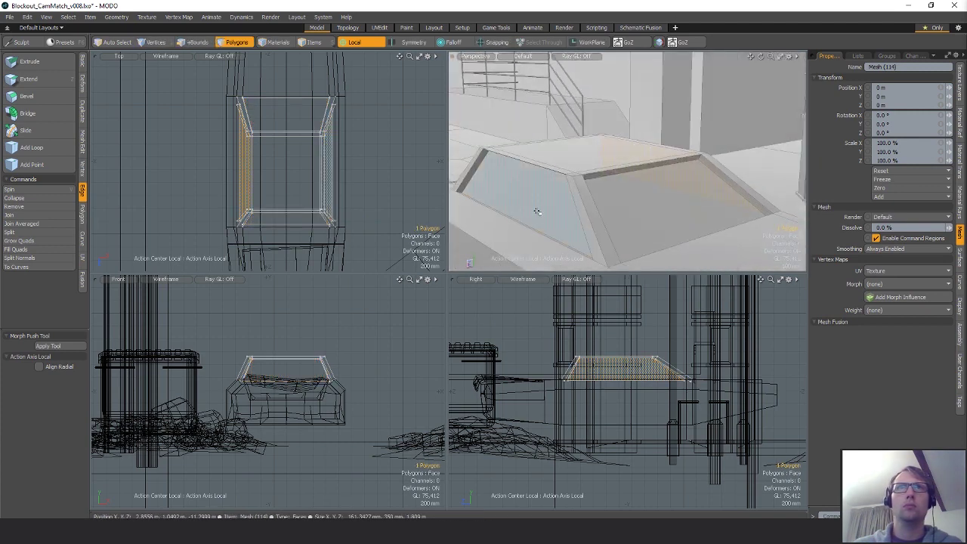
pyautogui.click(180, 132)
pyautogui.press('space')
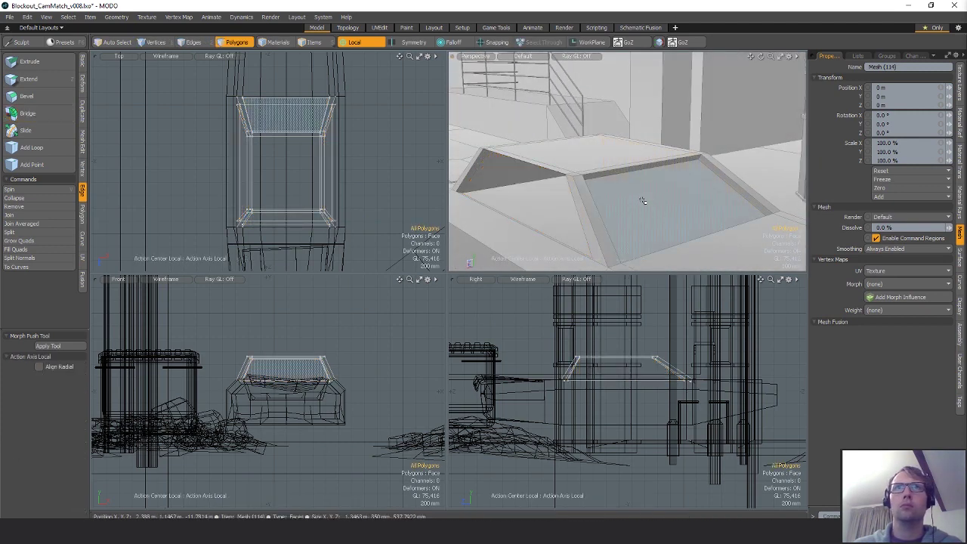
pyautogui.click(641, 201)
pyautogui.keyDown('alt'); pyautogui.moveTo(641, 201); pyautogui.dragTo(570, 200); pyautogui.keyUp('alt')
pyautogui.click(28, 113)
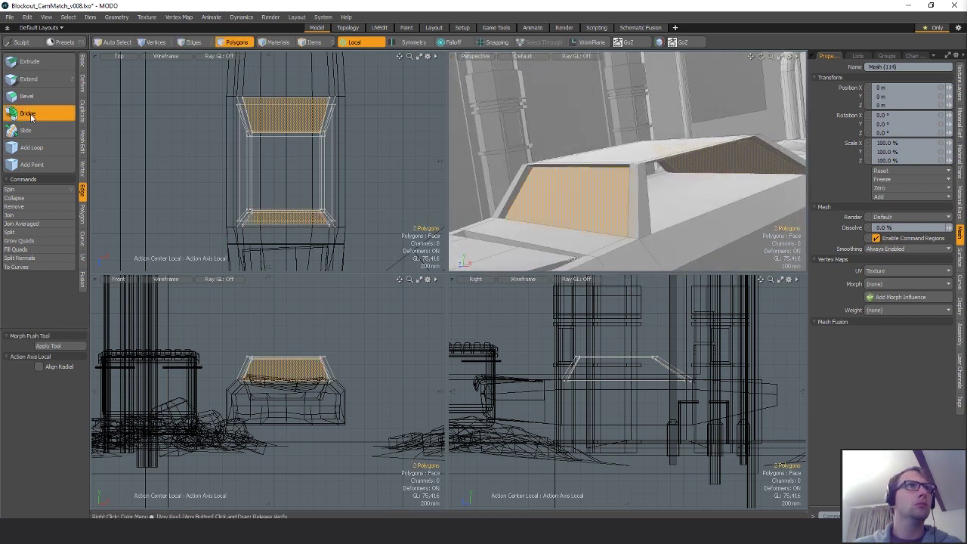
pyautogui.moveTo(658, 162)
pyautogui.keyDown('alt'); pyautogui.mouseDown()
pyautogui.moveTo(675, 148)
pyautogui.moveTo(660, 153)
pyautogui.mouseUp(); pyautogui.keyUp('alt')
pyautogui.press('space')
# - Delete the four internal polygons spanning the inside of the cabin between the window openings
pyautogui.click(657, 157)
pyautogui.keyDown('shift'); pyautogui.click(600, 180); pyautogui.keyUp('shift')
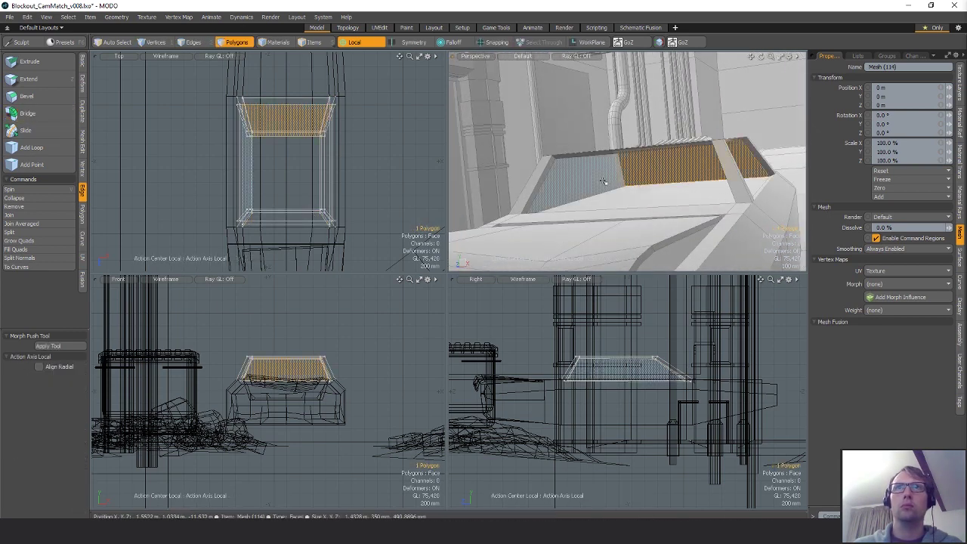
pyautogui.keyDown('alt'); pyautogui.moveTo(600, 179); pyautogui.dragTo(704, 166); pyautogui.keyUp('alt')
pyautogui.keyDown('shift'); pyautogui.click(722, 173); pyautogui.keyUp('shift')
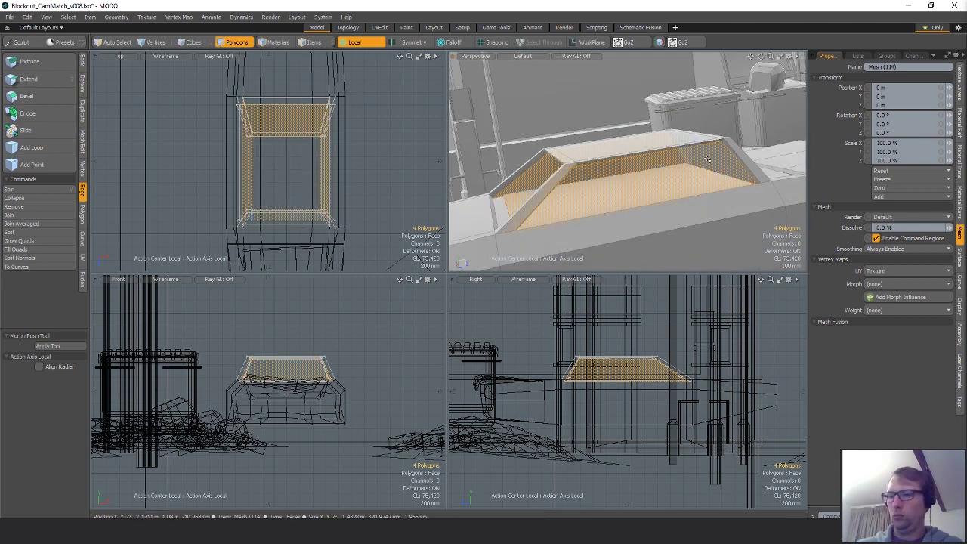
pyautogui.press('Delete')
# - Select all connected polygons of the cabin frame and hide everything unselected to isolate it
pyautogui.keyDown('alt'); pyautogui.moveTo(707, 159); pyautogui.dragTo(644, 160); pyautogui.keyUp('alt')
pyautogui.press('2')
pyautogui.hotkey('shift', 'a')
pyautogui.press('3')
pyautogui.hotkey('shift', 'a')
pyautogui.click(644, 159)
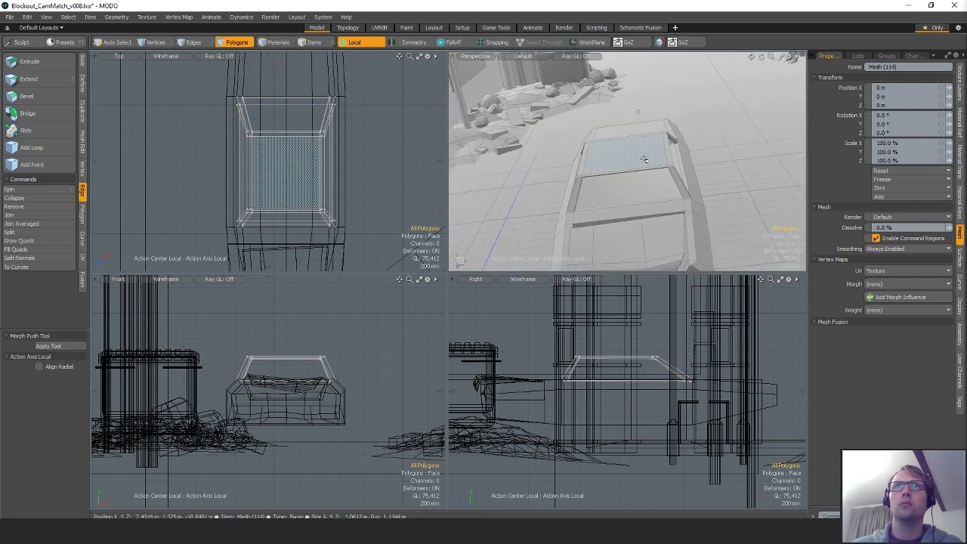
pyautogui.doubleClick(643, 159)
pyautogui.hotkey('shift', 'h')
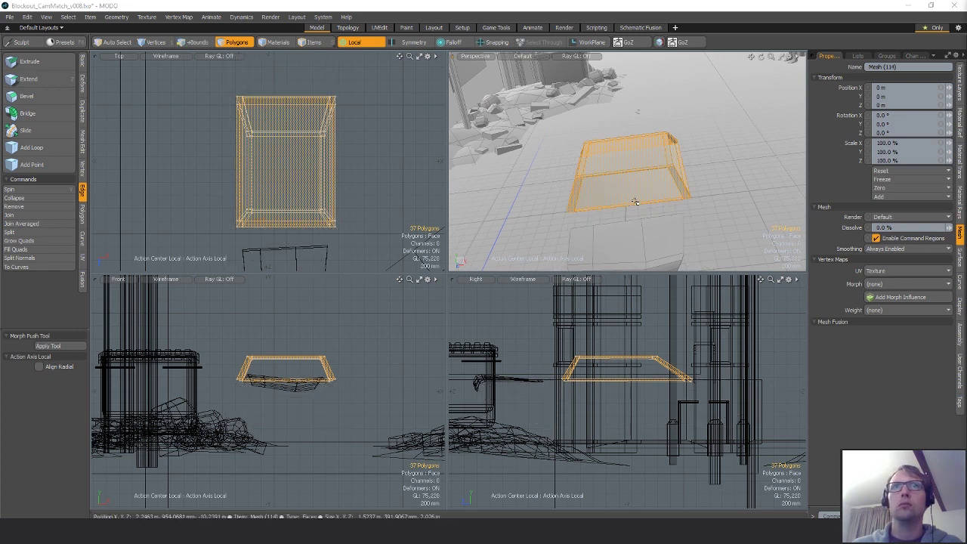
# - Delete the polygons along the cabin frame's base, keeping only the roof and its four pillars
pyautogui.moveTo(636, 203)
pyautogui.keyDown('alt'); pyautogui.mouseDown()
pyautogui.moveTo(652, 193)
pyautogui.moveTo(642, 211)
pyautogui.mouseUp(); pyautogui.keyUp('alt')
pyautogui.hotkey('shift', 'a')
pyautogui.click(644, 213)
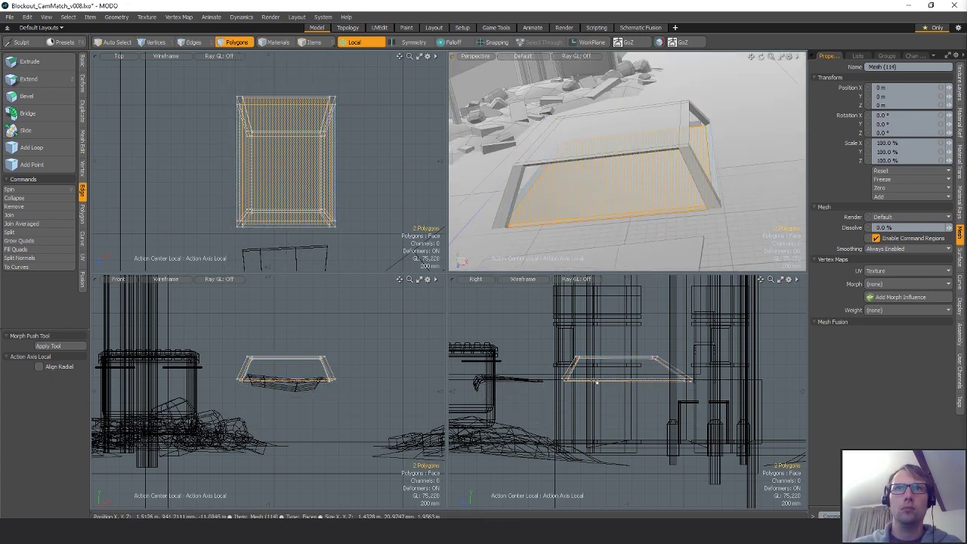
pyautogui.press('Delete')
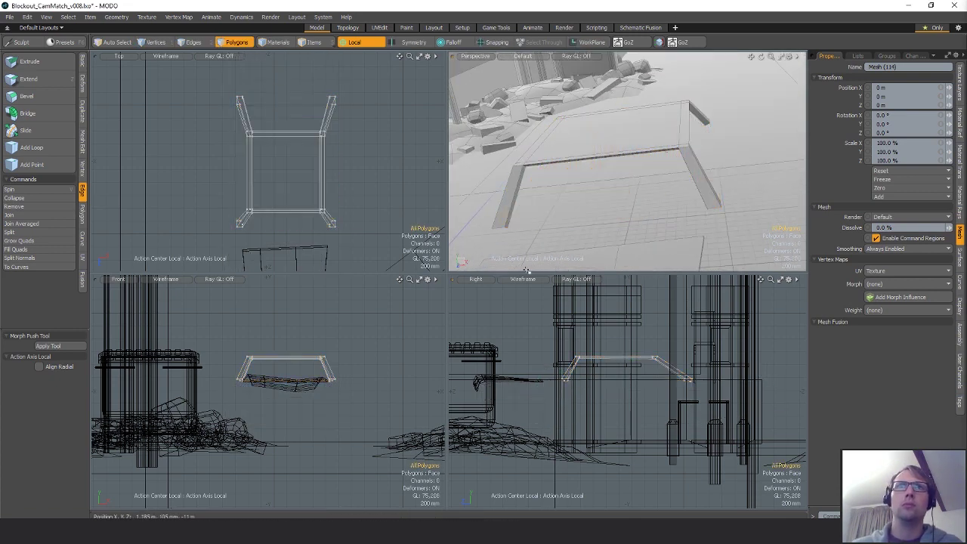
# - Scale the two inner base vertices of one short cabin pillar to 0% on all axes and merge them into one
pyautogui.press('1')
pyautogui.keyDown('alt'); pyautogui.moveTo(605, 219); pyautogui.dragTo(638, 152); pyautogui.keyUp('alt')
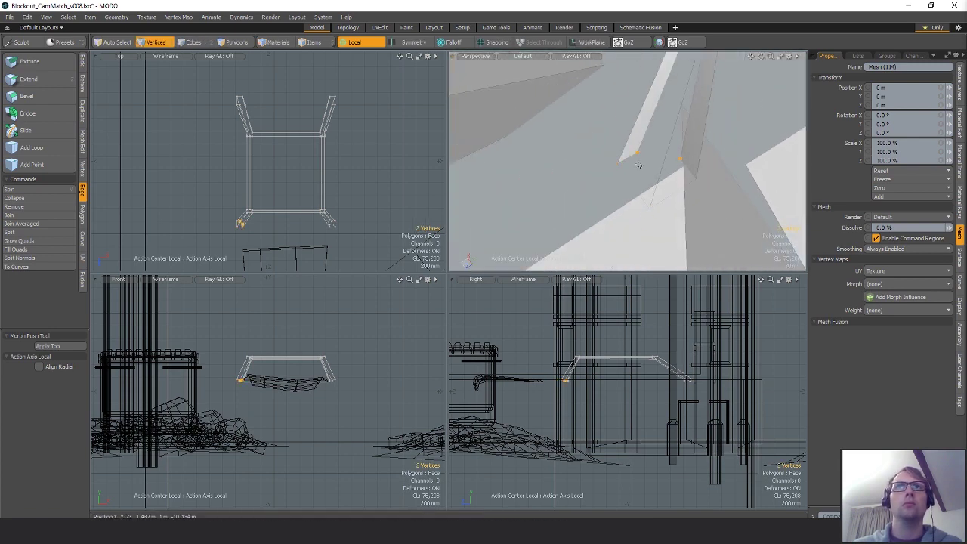
pyautogui.press('r')
pyautogui.hotkey('alt', 'a')
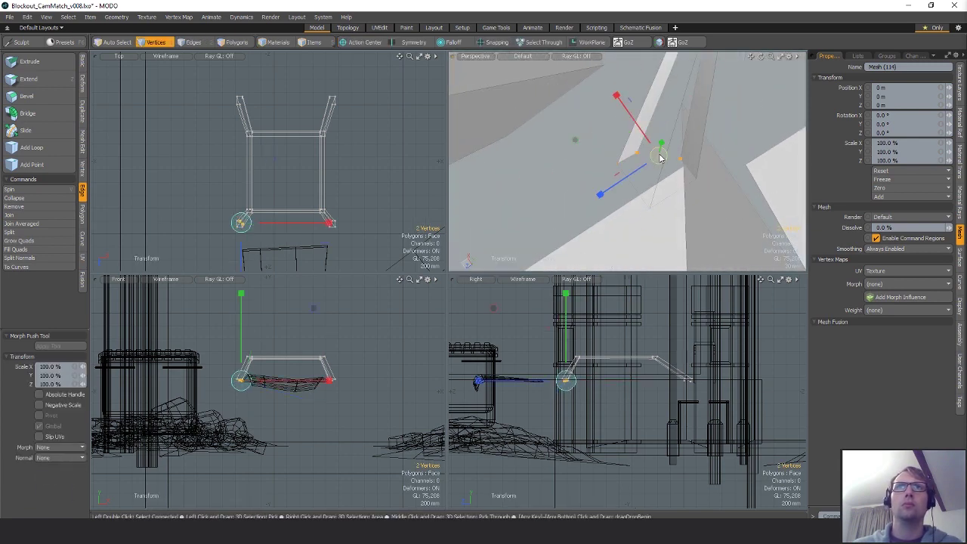
pyautogui.scroll(6, 242, 220)
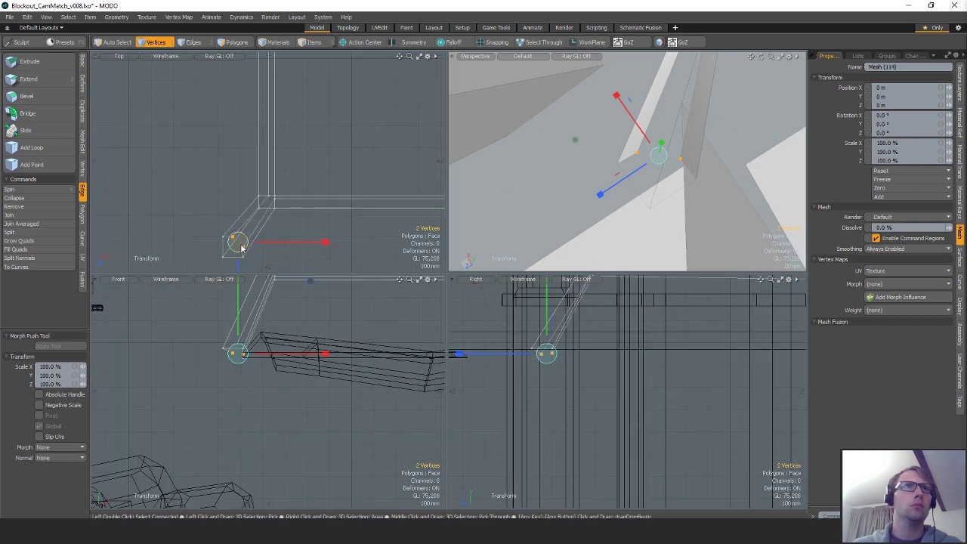
pyautogui.moveTo(240, 243); pyautogui.dragTo(11, 235)
pyautogui.click(81, 171)
pyautogui.click(42, 113)
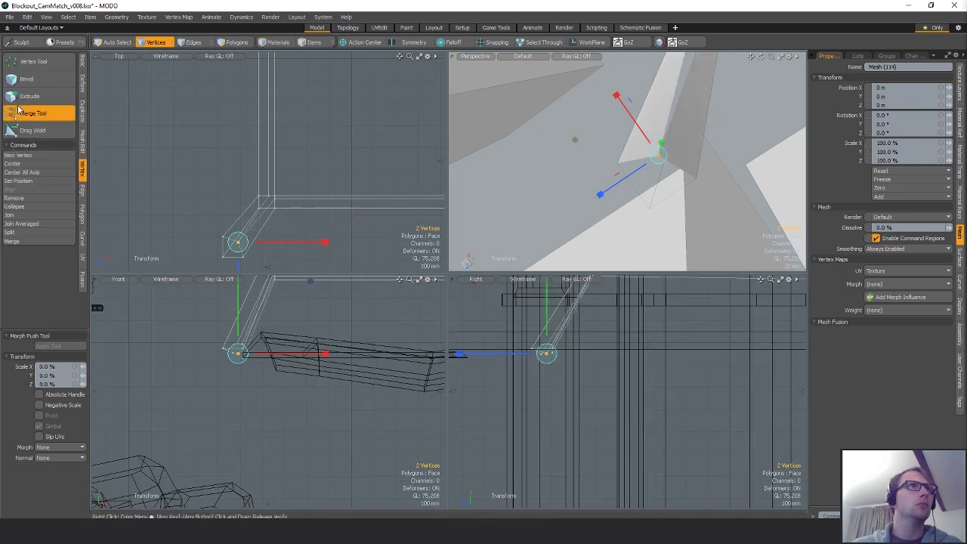
pyautogui.press('space')
# - Collapse and merge the two inner roof-corner vertices above that same short pillar into one
pyautogui.press('r')
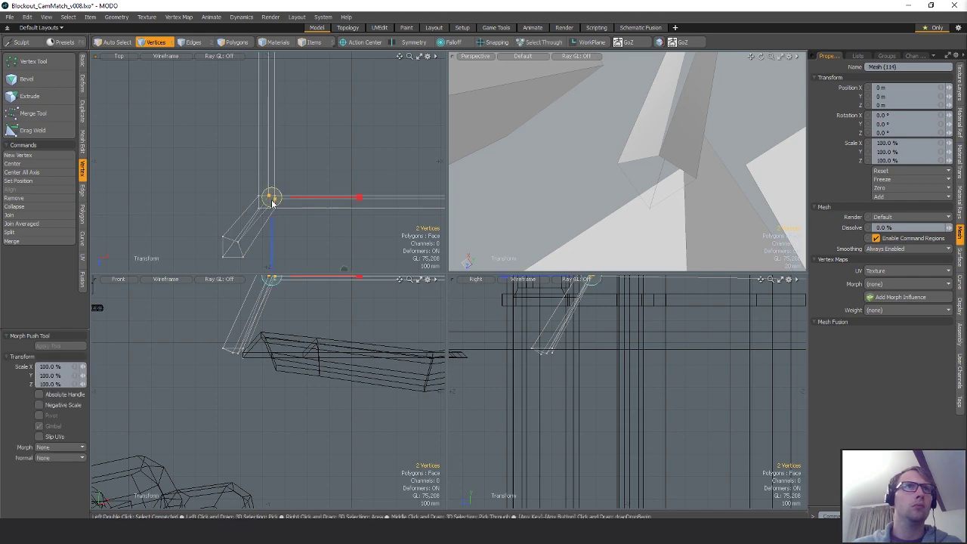
pyautogui.click(38, 113)
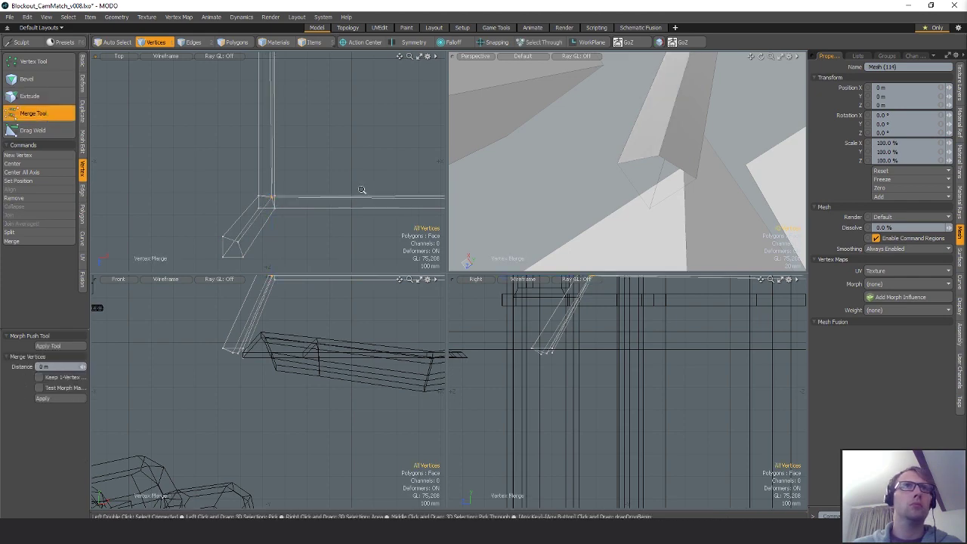
pyautogui.scroll(-5, 362, 190)
pyautogui.press('space')
# - Scale the inner vertex pairs at the base and roof corner of the opposite short pillar to 0% and merge each pair
pyautogui.keyDown('alt'); pyautogui.keyDown('shift'); pyautogui.moveTo(397, 207); pyautogui.dragTo(371, 205); pyautogui.keyUp('shift'); pyautogui.keyUp('alt')
pyautogui.scroll(5, 371, 205)
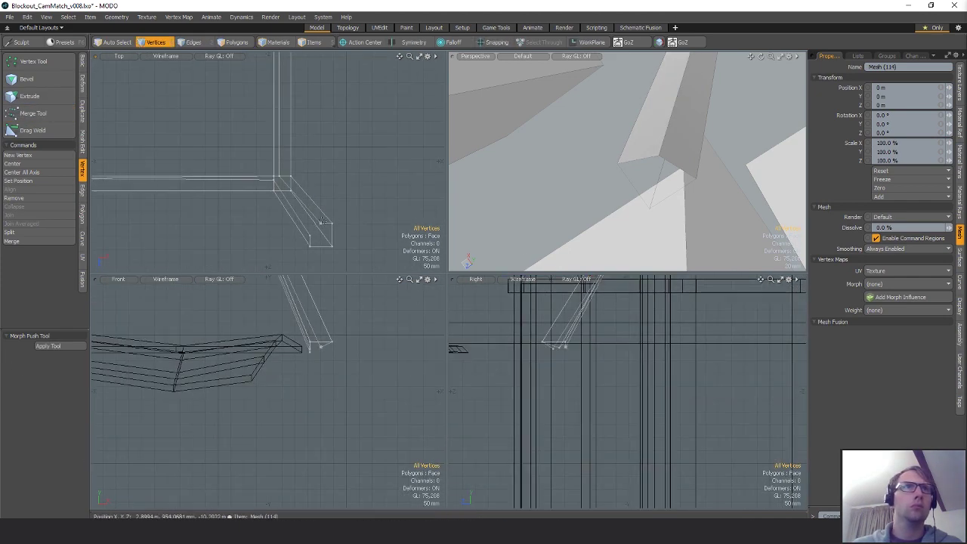
pyautogui.press('r')
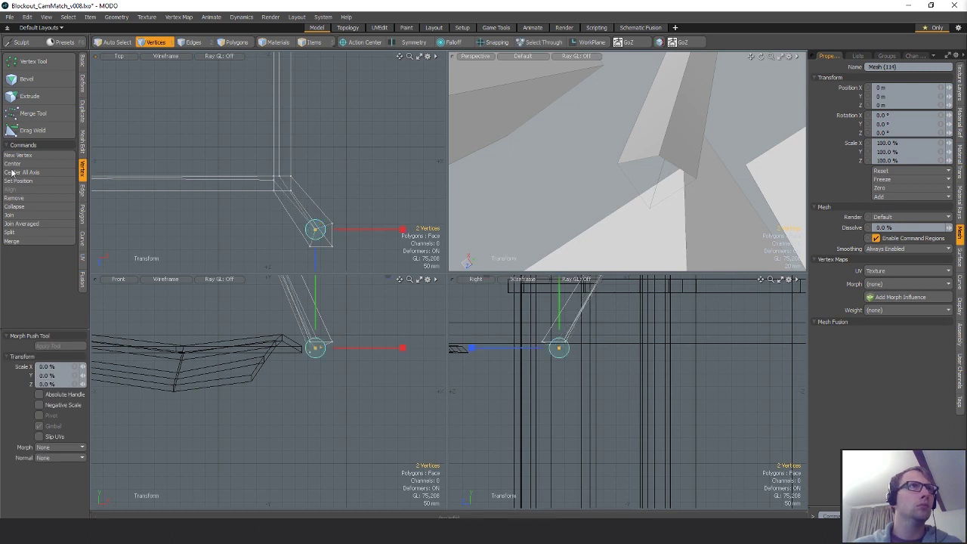
pyautogui.click(33, 113)
pyautogui.press('space')
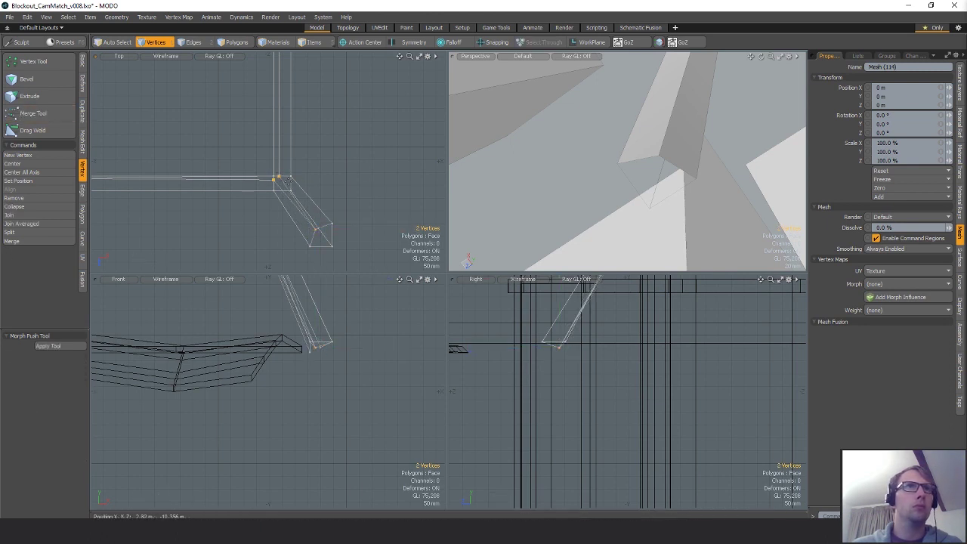
pyautogui.press('r')
pyautogui.click(32, 113)
# - Collapse and merge the inner vertex pairs at the roof corner and base of the long pillar on the same side
pyautogui.keyDown('alt'); pyautogui.keyDown('shift'); pyautogui.moveTo(298, 61); pyautogui.dragTo(306, 268); pyautogui.keyUp('shift'); pyautogui.keyUp('alt')
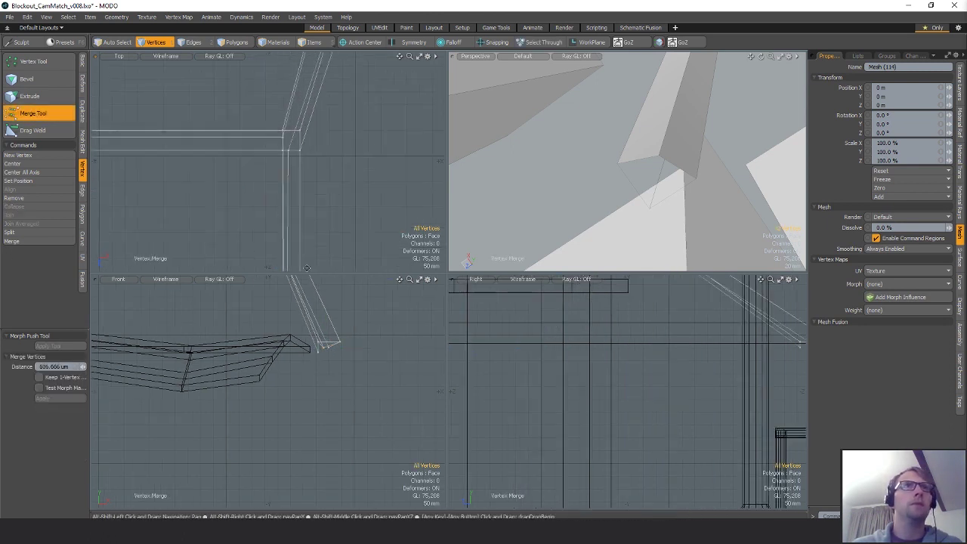
pyautogui.press('space')
pyautogui.press('r')
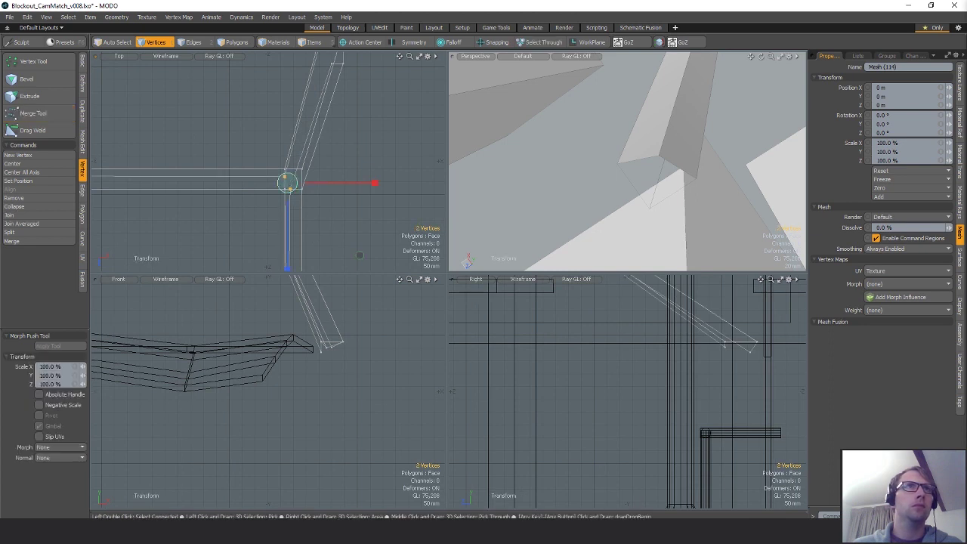
pyautogui.click(32, 113)
pyautogui.press('space')
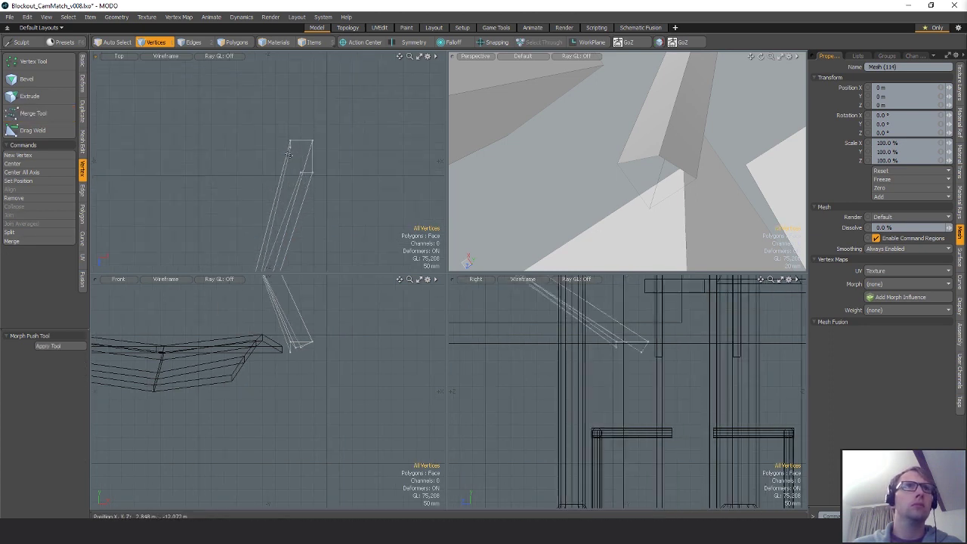
pyautogui.press('r')
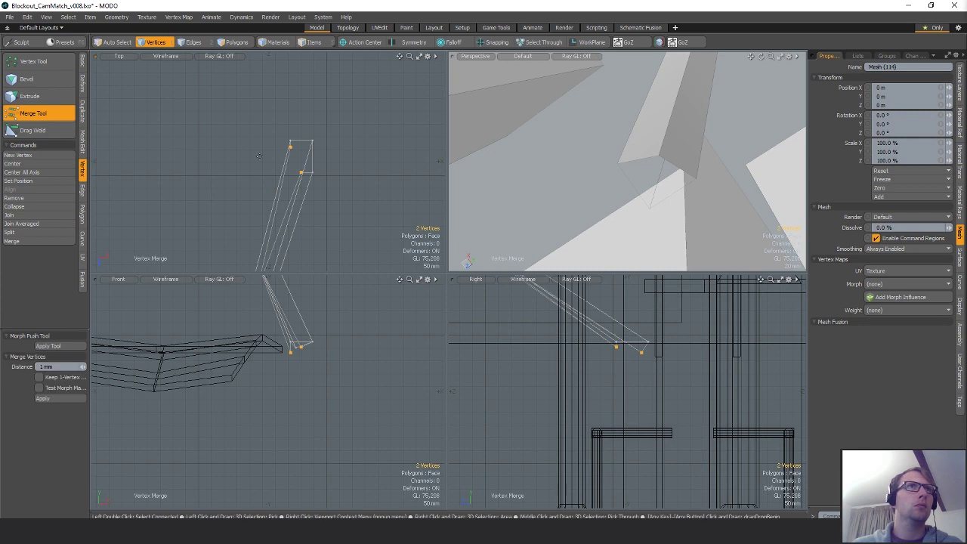
pyautogui.click(33, 113)
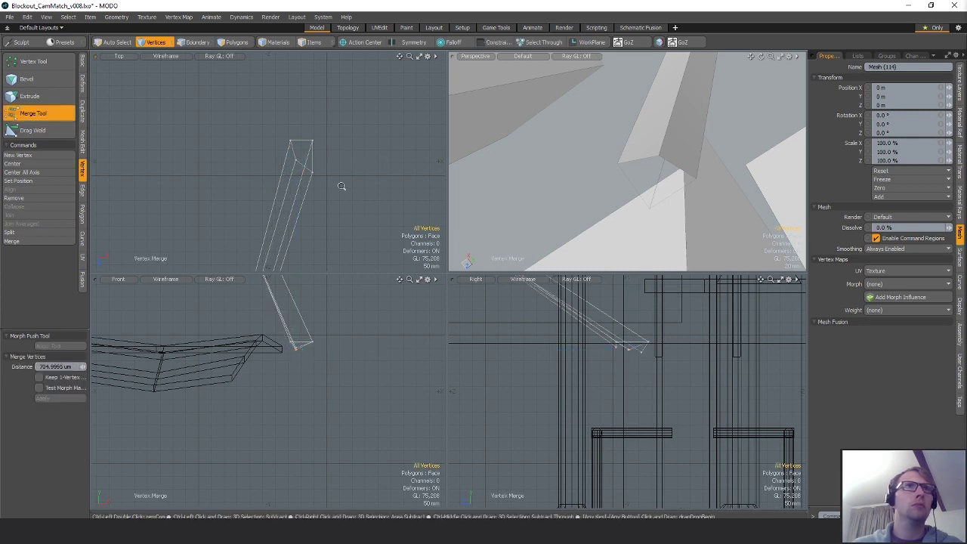
pyautogui.press('space')
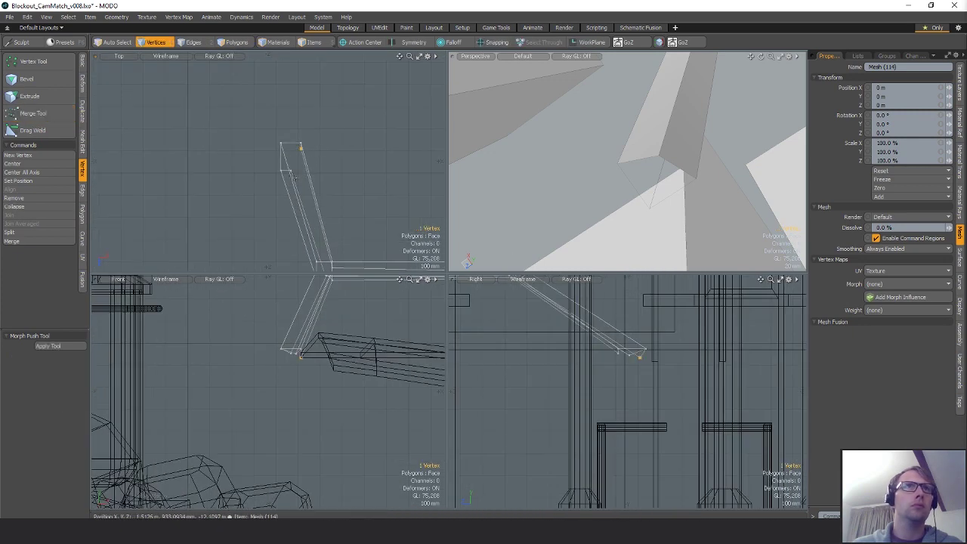
# - Scale the inner vertex pairs at the base and roof corner of the remaining long pillar to 0% and merge each pair
pyautogui.press('r')
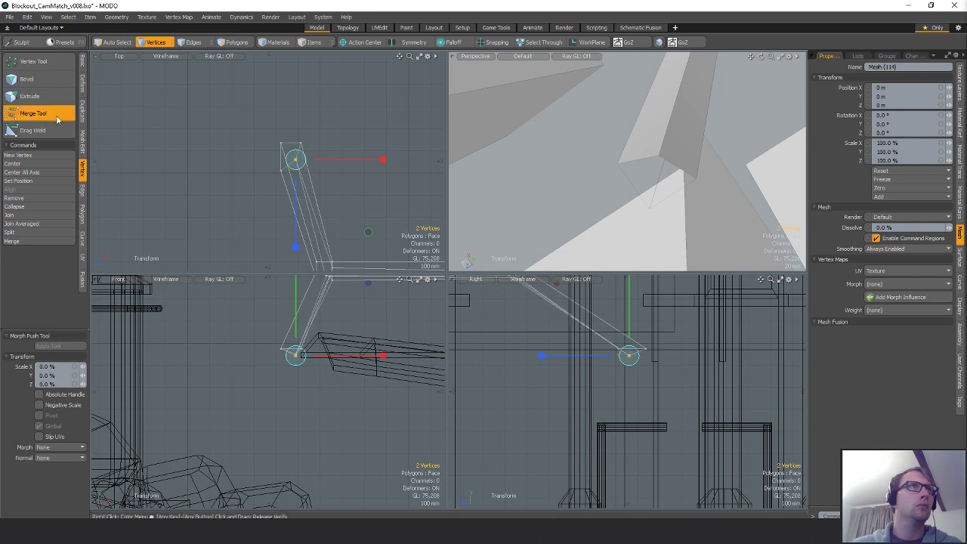
pyautogui.click(58, 119)
pyautogui.press('space')
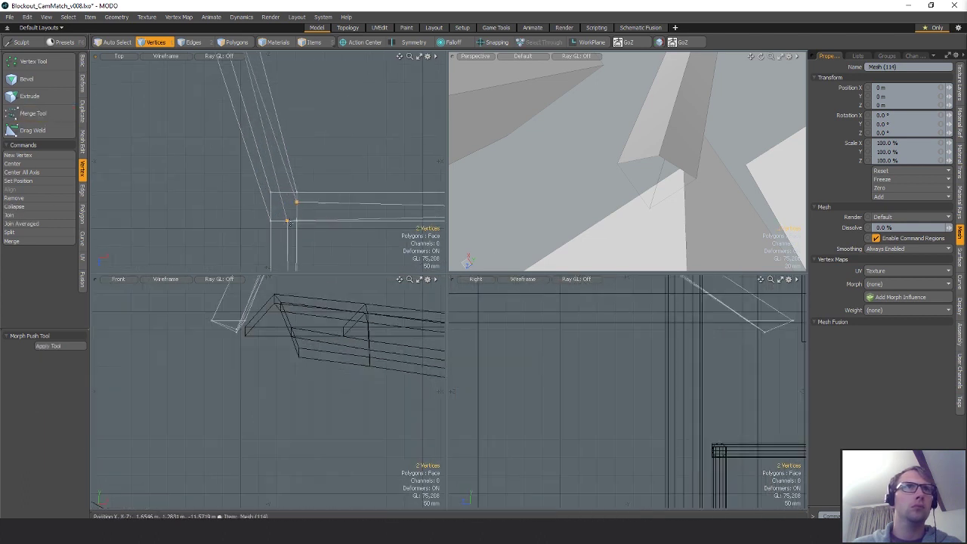
pyautogui.press('r')
pyautogui.click(53, 115)
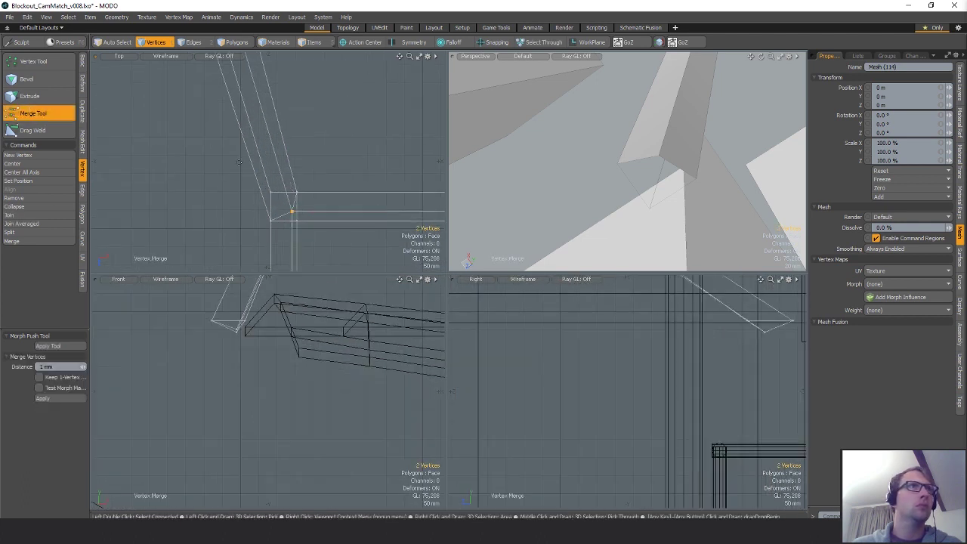
pyautogui.press('space')
# - Move the inner edges of both long pillars 45 mm along Z and scale them to 96.5% in X to thicken the pillars
pyautogui.press('2')
pyautogui.click(275, 155)
pyautogui.press('a')
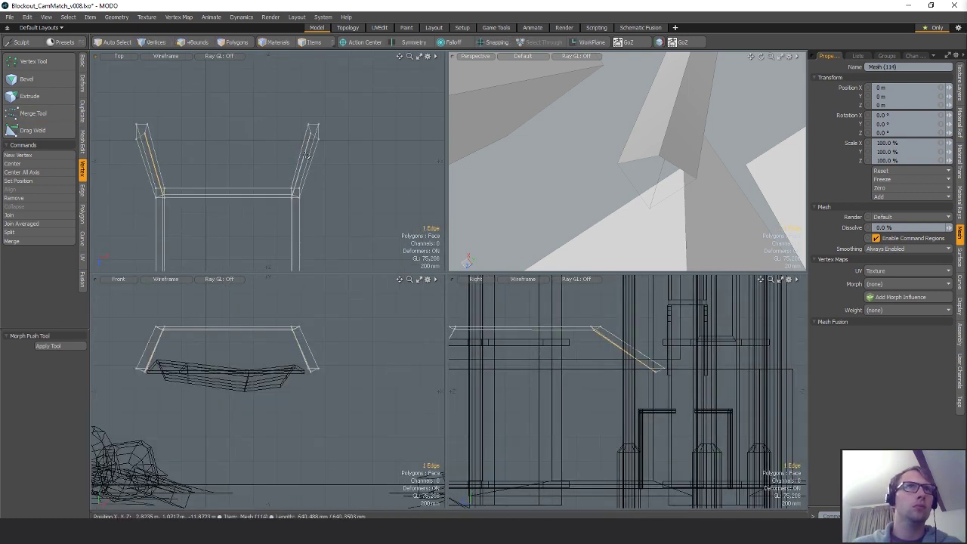
pyautogui.press('w')
pyautogui.moveTo(230, 199); pyautogui.dragTo(231, 204)
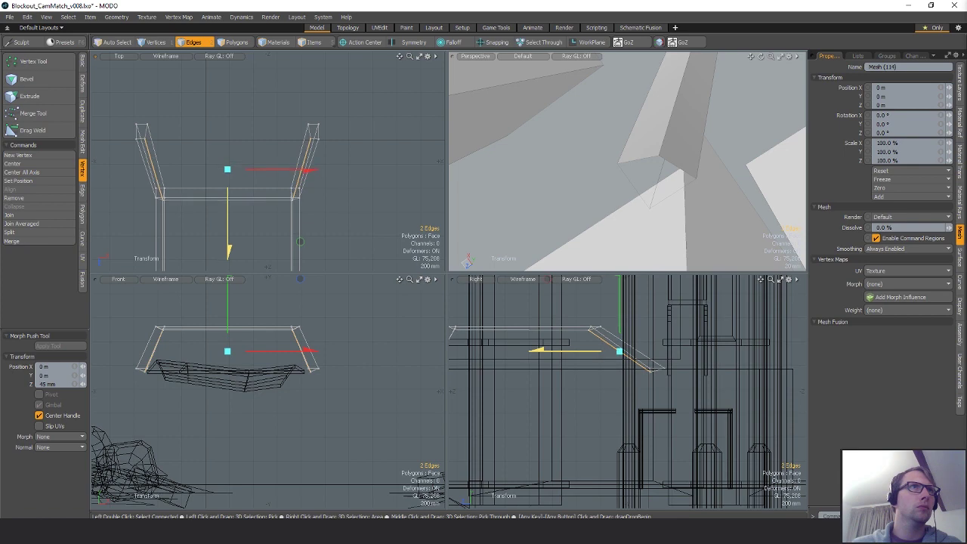
pyautogui.press('r')
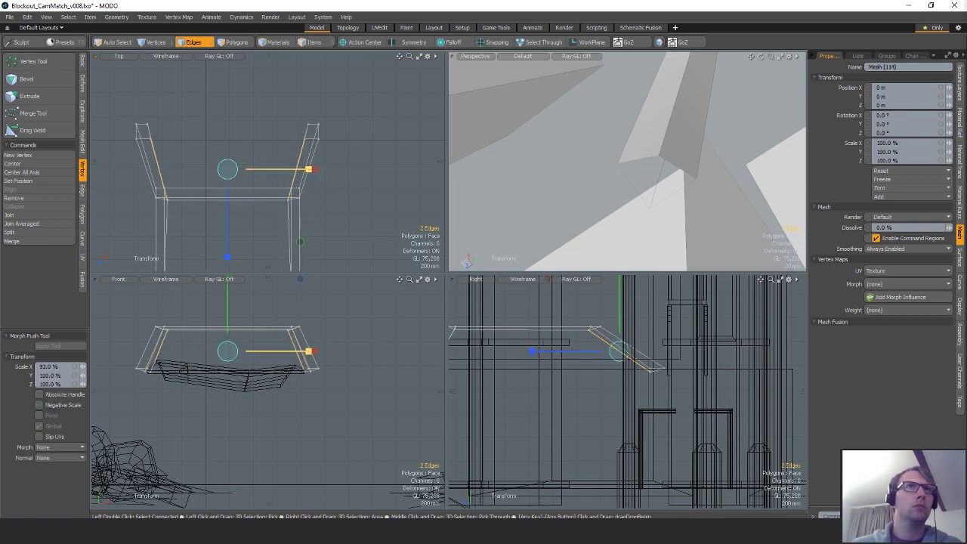
# - Shift the inner edges of both short pillars slightly toward the cabin's interior and scale them to about 97% in X
pyautogui.scroll(-4, 308, 172)
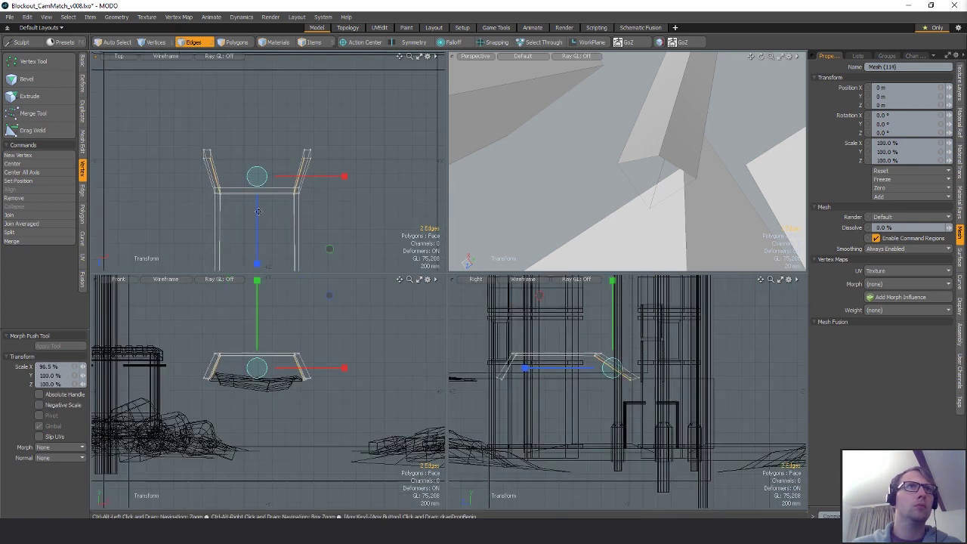
pyautogui.keyDown('alt'); pyautogui.moveTo(253, 256); pyautogui.dragTo(243, 184); pyautogui.keyUp('alt')
pyautogui.scroll(5, 227, 201)
pyautogui.press('q')
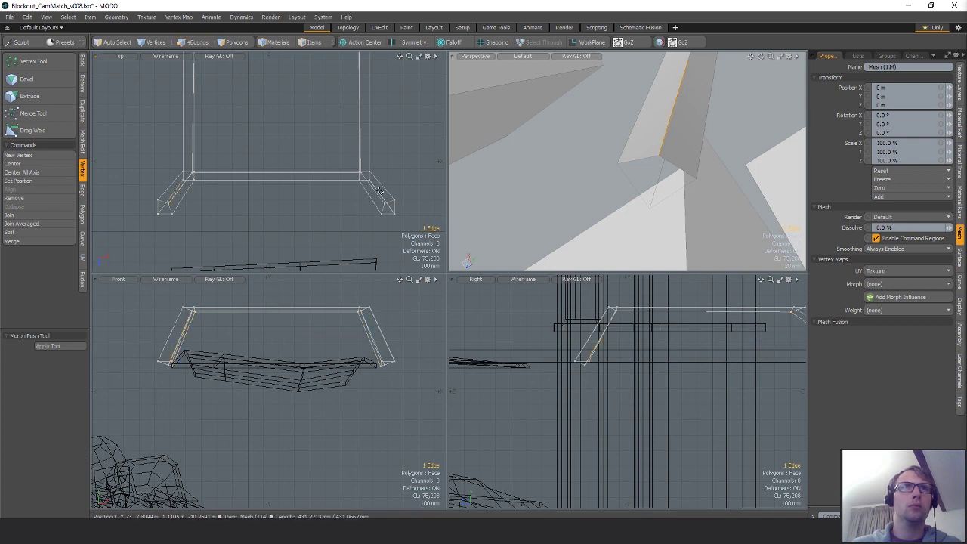
pyautogui.press('w')
pyautogui.moveTo(278, 216); pyautogui.dragTo(277, 211)
pyautogui.press('r')
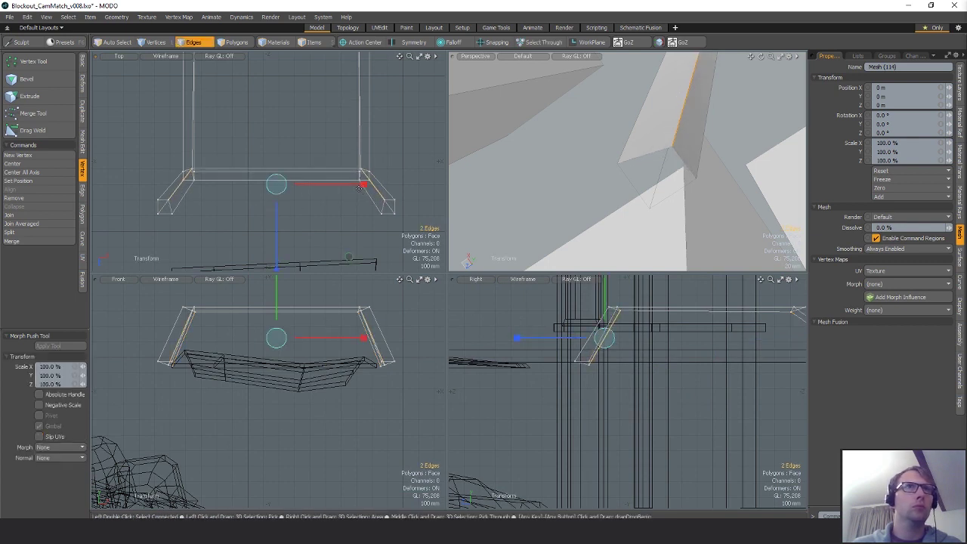
pyautogui.moveTo(356, 184); pyautogui.dragTo(362, 184)
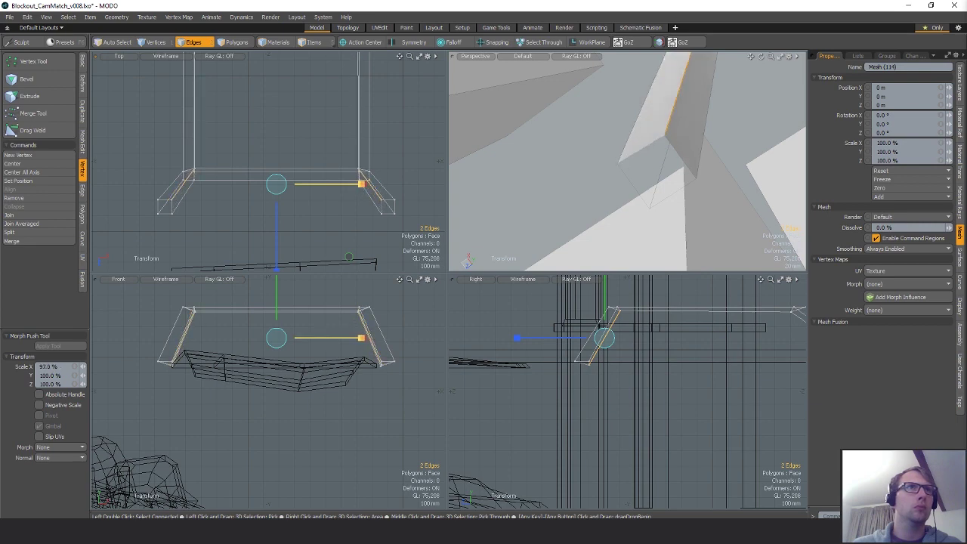
pyautogui.press('space')
# - Lower the underside polygon of the cabin roof by 30 mm to thicken the roof
pyautogui.moveTo(666, 172)
pyautogui.keyDown('alt'); pyautogui.mouseDown()
pyautogui.moveTo(731, 207)
pyautogui.moveTo(657, 121)
pyautogui.mouseUp(); pyautogui.keyUp('alt')
pyautogui.press('3')
pyautogui.click(645, 101)
pyautogui.press('w')
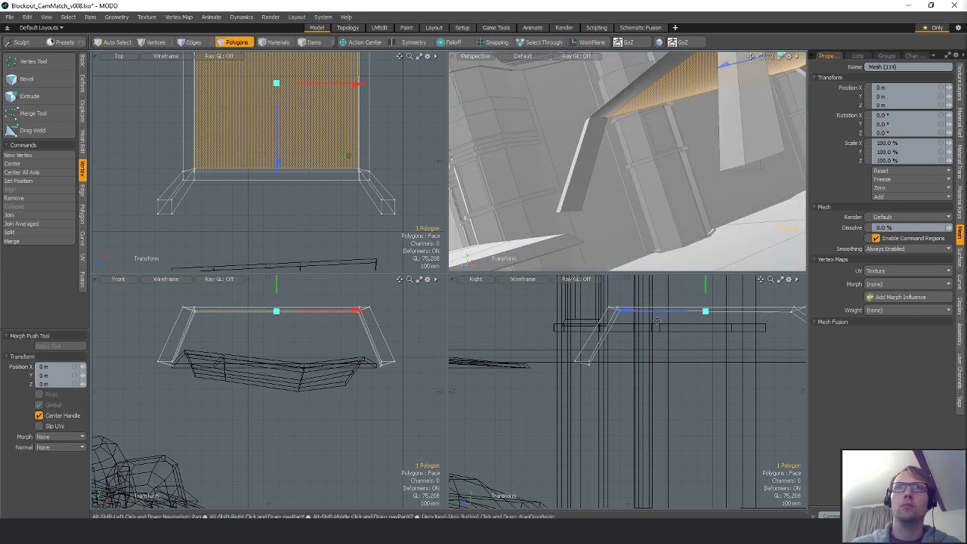
pyautogui.keyDown('alt'); pyautogui.keyDown('shift'); pyautogui.moveTo(657, 321); pyautogui.dragTo(618, 334); pyautogui.keyUp('shift'); pyautogui.keyUp('alt')
pyautogui.moveTo(666, 300); pyautogui.dragTo(666, 305)
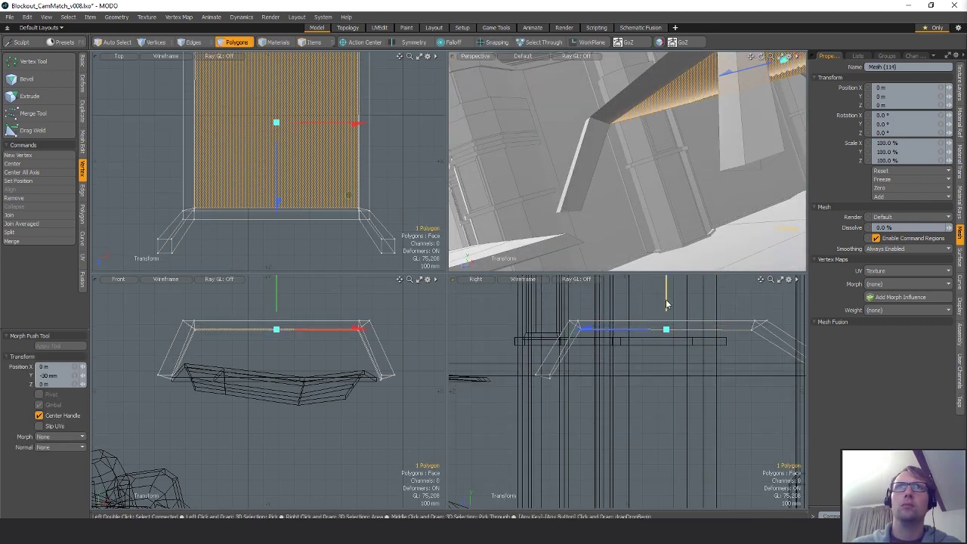
pyautogui.keyDown('alt'); pyautogui.moveTo(673, 165); pyautogui.dragTo(639, 141); pyautogui.keyUp('alt')
pyautogui.press('space')
# - Scale the roof's underside polygon to 101.5% in X and 103.5% in Z
pyautogui.press('3')
pyautogui.press('r')
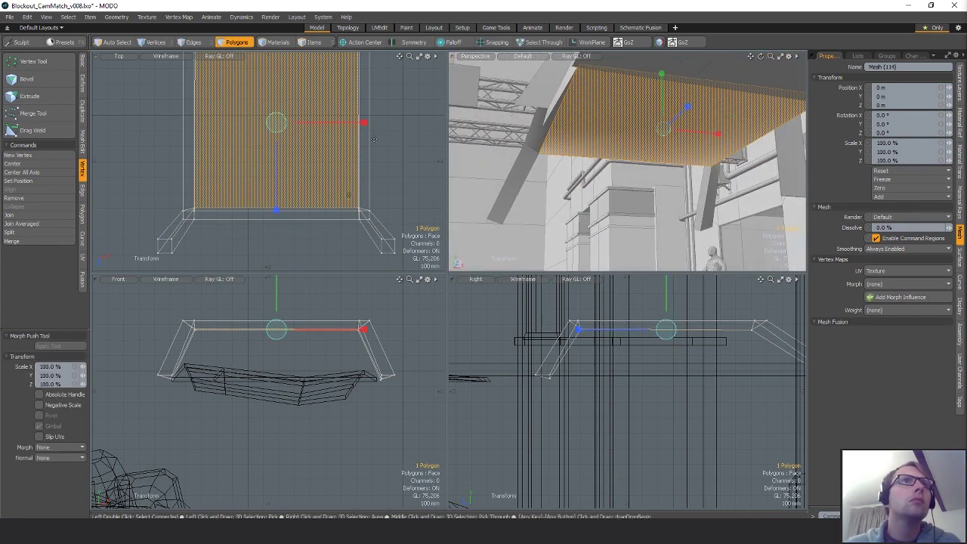
pyautogui.moveTo(361, 138)
pyautogui.keyDown('alt'); pyautogui.mouseDown()
pyautogui.moveTo(361, 153)
pyautogui.moveTo(366, 137)
pyautogui.mouseUp(); pyautogui.keyUp('alt')
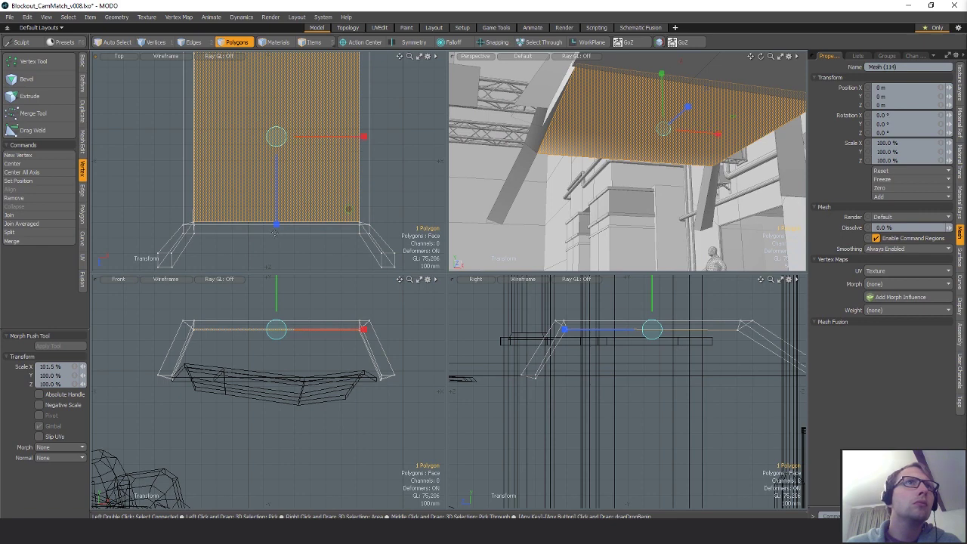
pyautogui.moveTo(276, 225); pyautogui.dragTo(277, 226)
pyautogui.keyDown('alt'); pyautogui.moveTo(301, 162); pyautogui.dragTo(306, 273); pyautogui.keyUp('alt')
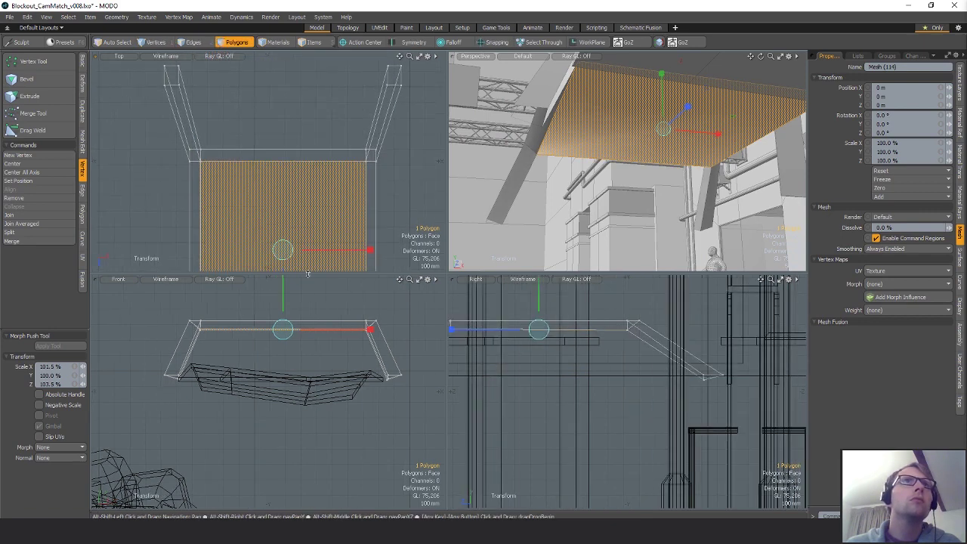
pyautogui.scroll(-3, 309, 226)
pyautogui.press('q')
# - Select the large top polygon of the cabin roof and raise it slightly to give the roof a shallow crown
pyautogui.click(456, 206)
pyautogui.keyDown('alt'); pyautogui.moveTo(455, 206); pyautogui.dragTo(639, 145); pyautogui.keyUp('alt')
pyautogui.click(635, 132)
pyautogui.click(634, 132)
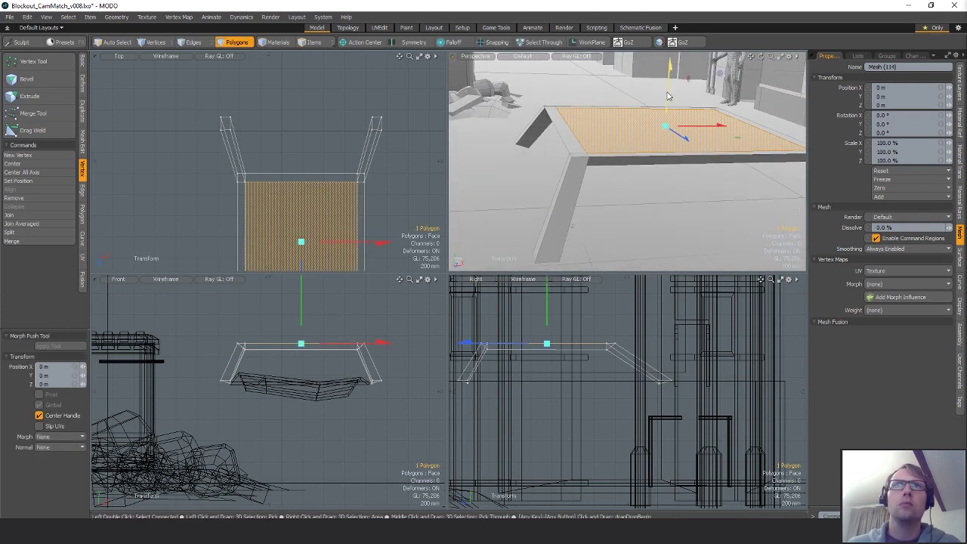
pyautogui.moveTo(668, 96); pyautogui.dragTo(647, 147)
pyautogui.press('space')
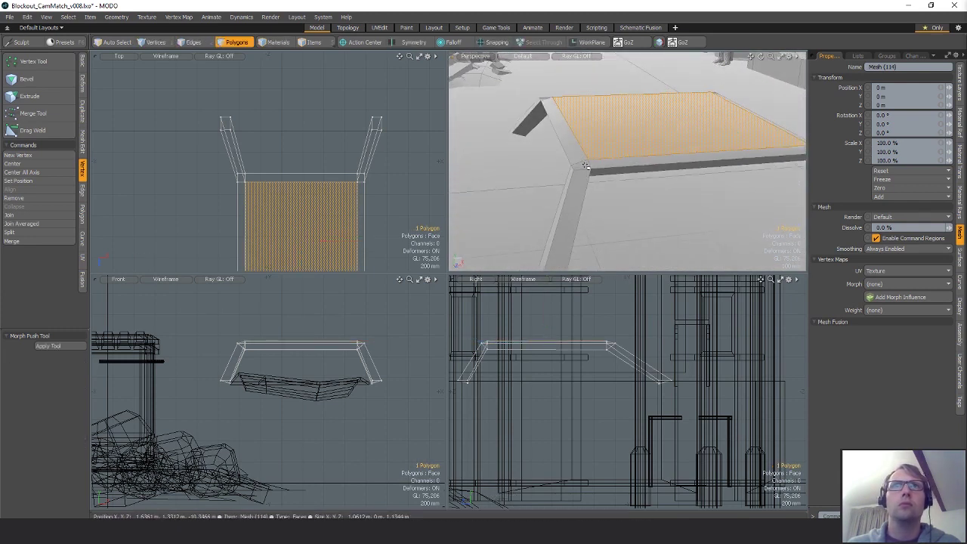
# - Split the small corner polygons on top of the cabin roof diagonally and adjust the direction of their diagonal edges
pyautogui.click(583, 164)
pyautogui.keyDown('alt'); pyautogui.moveTo(585, 162); pyautogui.dragTo(616, 161); pyautogui.keyUp('alt')
pyautogui.keyDown('alt'); pyautogui.moveTo(502, 68); pyautogui.dragTo(576, 151); pyautogui.keyUp('alt')
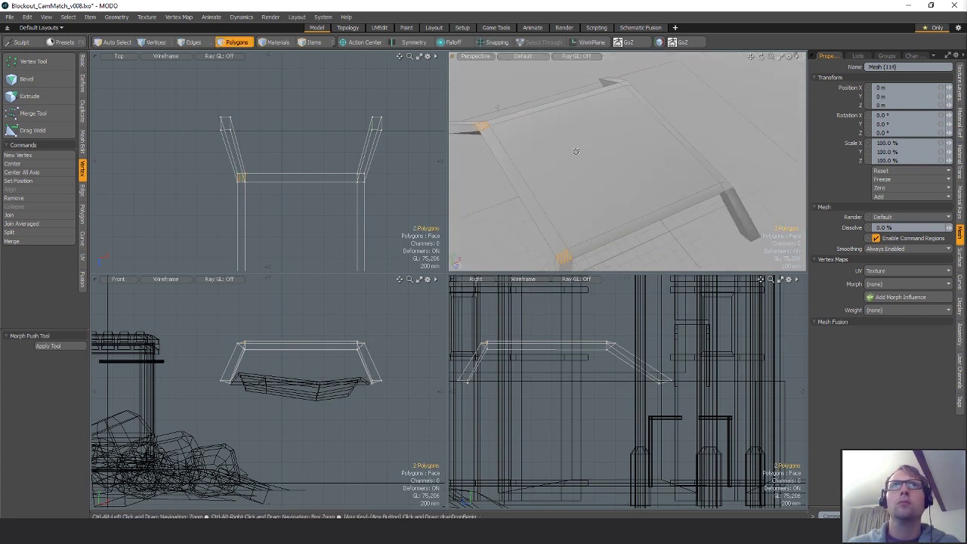
pyautogui.keyDown('shift'); pyautogui.click(621, 85); pyautogui.keyUp('shift')
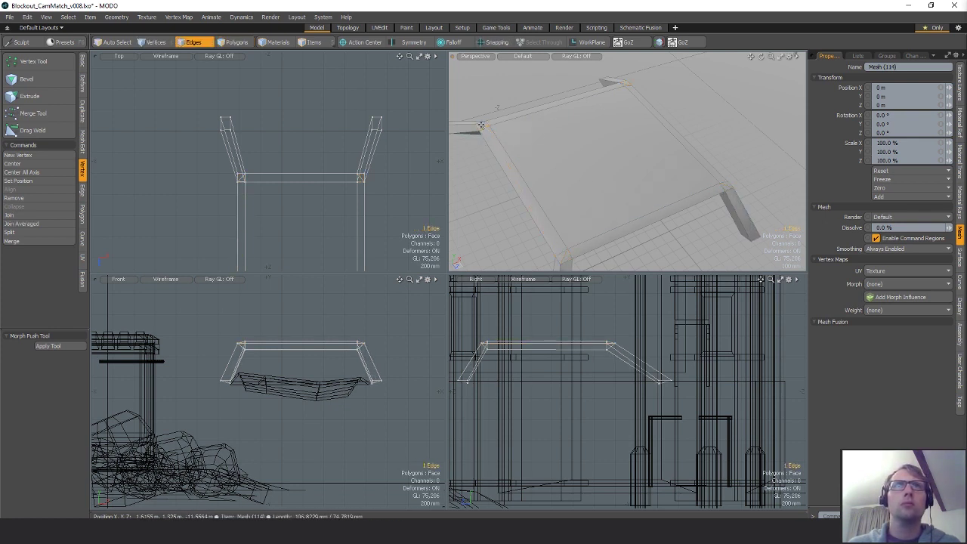
pyautogui.keyDown('alt'); pyautogui.moveTo(628, 102); pyautogui.dragTo(620, 150); pyautogui.keyUp('alt')
pyautogui.keyDown('alt'); pyautogui.moveTo(647, 75); pyautogui.dragTo(634, 108); pyautogui.keyUp('alt')
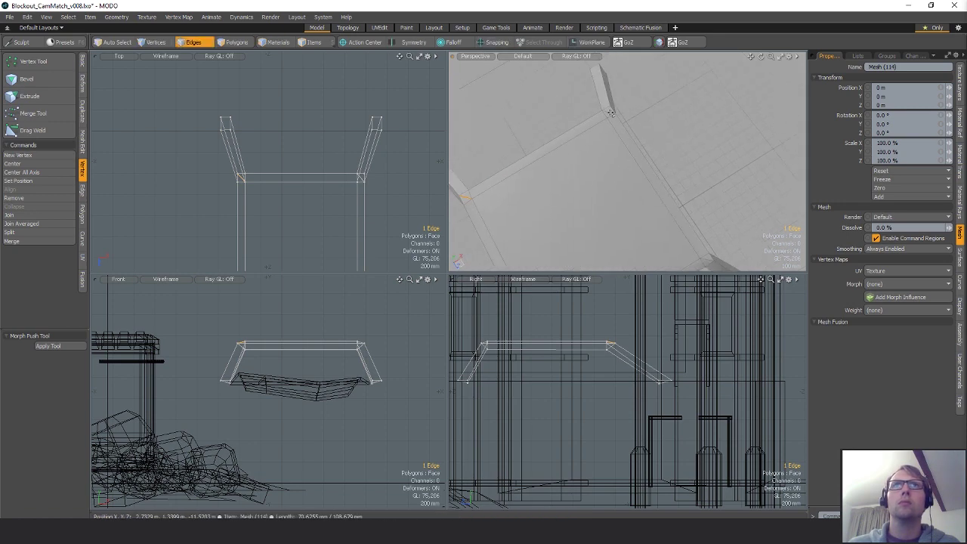
pyautogui.keyDown('alt'); pyautogui.moveTo(677, 191); pyautogui.dragTo(604, 95); pyautogui.keyUp('alt')
pyautogui.scroll(-5, 589, 144)
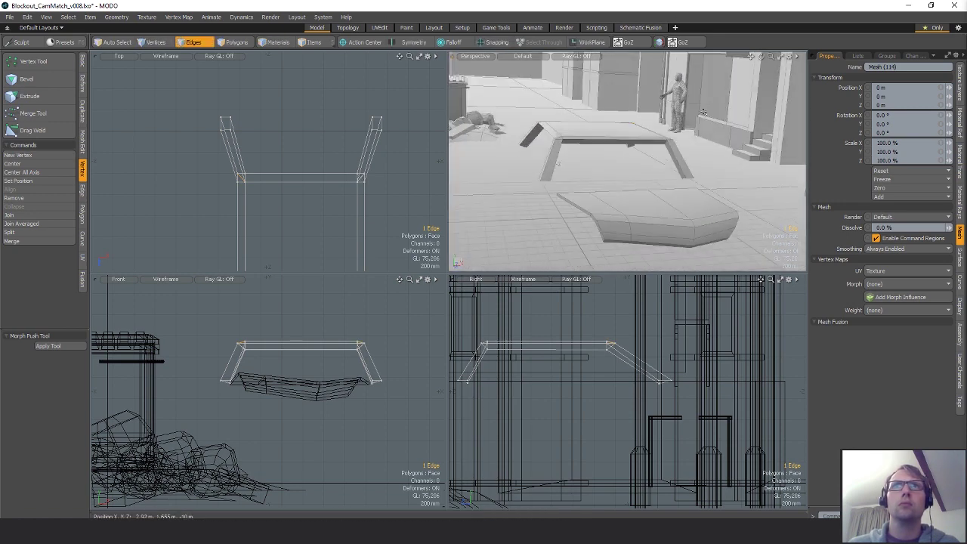
# - Clear the edge selection and unhide the car body around the cabin frame
pyautogui.click(654, 168)
pyautogui.keyDown('alt'); pyautogui.moveTo(654, 168); pyautogui.dragTo(663, 148); pyautogui.keyUp('alt')
pyautogui.press('u')
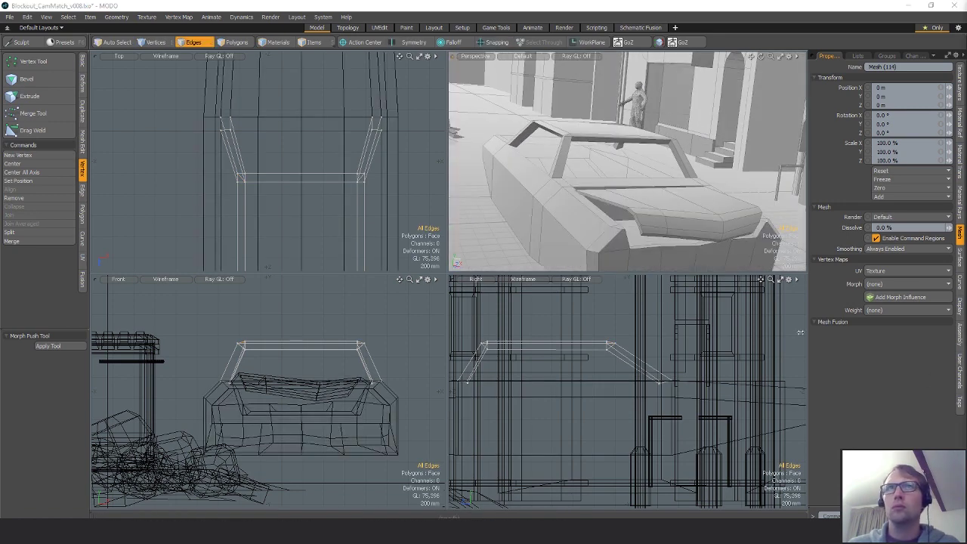
pyautogui.keyDown('alt'); pyautogui.moveTo(531, 168); pyautogui.dragTo(550, 167); pyautogui.keyUp('alt')
# - Select the eight bottom vertices of both windscreen pillars and lower them slightly into the car body
pyautogui.press('3')
pyautogui.press('1')
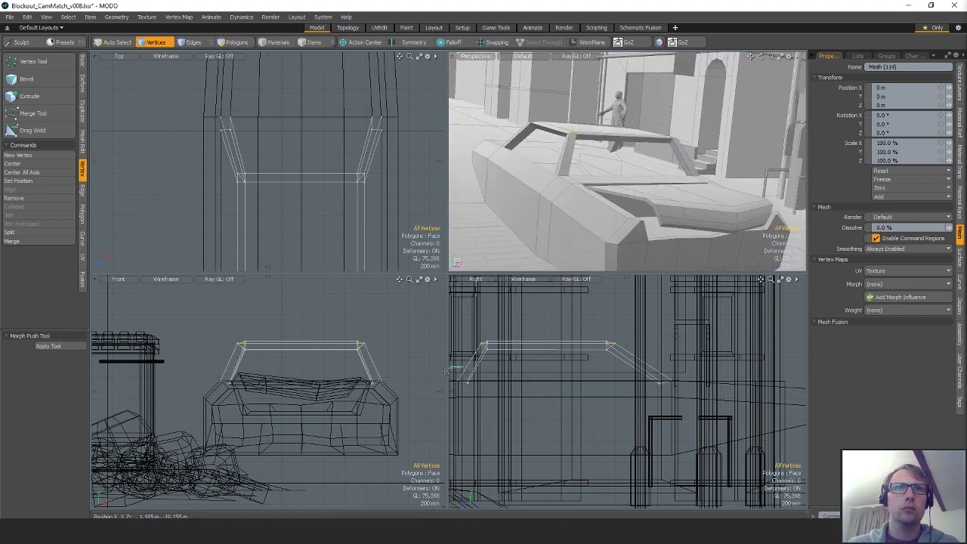
pyautogui.moveTo(452, 372); pyautogui.dragTo(477, 390, button='right')
pyautogui.keyDown('alt'); pyautogui.keyDown('shift'); pyautogui.moveTo(478, 388); pyautogui.dragTo(516, 378); pyautogui.keyUp('shift'); pyautogui.keyUp('alt')
pyautogui.press('w')
pyautogui.moveTo(573, 344); pyautogui.dragTo(574, 346)
pyautogui.press('q')
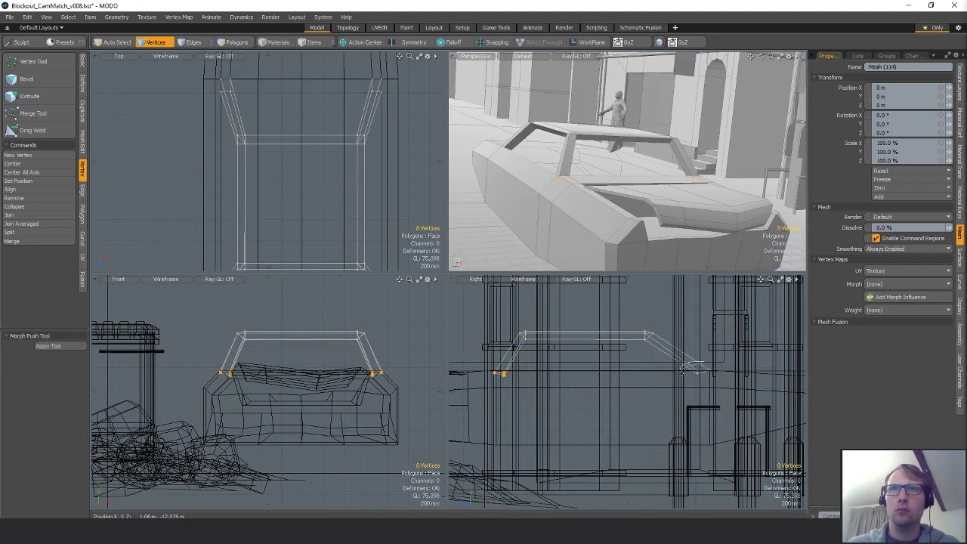
# - Select the bottom vertices of both rear pillars and lower them slightly toward the car body
pyautogui.moveTo(680, 360); pyautogui.dragTo(720, 383, button='right')
pyautogui.press('w')
pyautogui.moveTo(752, 364); pyautogui.dragTo(758, 368)
pyautogui.press('q')
pyautogui.click(526, 259)
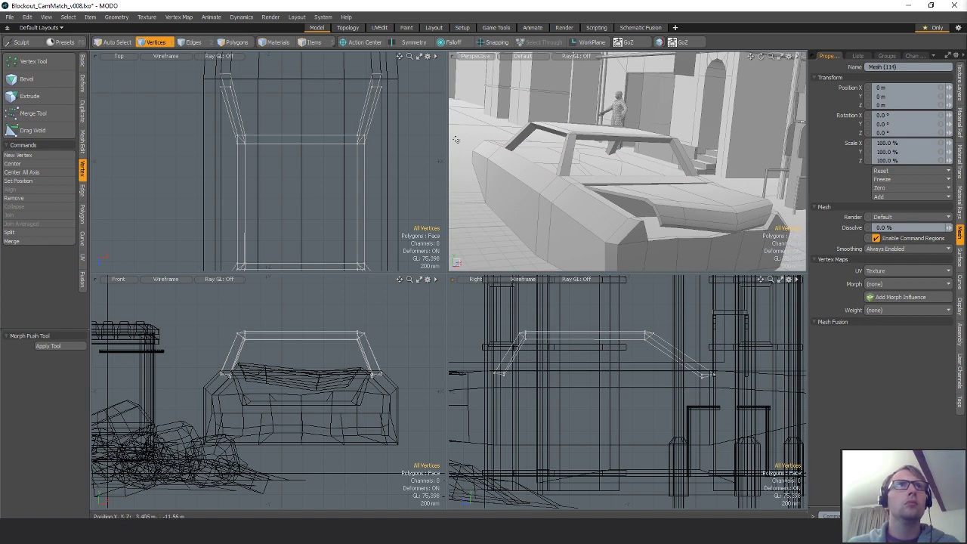
# - Select the entire connected cabin frame and cut it out of its mesh
pyautogui.keyDown('alt'); pyautogui.moveTo(684, 155); pyautogui.dragTo(636, 158); pyautogui.keyUp('alt')
pyautogui.press('space')
pyautogui.press('space')
pyautogui.doubleClick(576, 133)
pyautogui.keyDown('alt'); pyautogui.moveTo(576, 134); pyautogui.dragTo(604, 166); pyautogui.keyUp('alt')
pyautogui.press('Delete')
pyautogui.press('5')
# - Select the border edges of the car body's top opening, extend them, and scale the new loop to 93% in X and Z
pyautogui.click(584, 186)
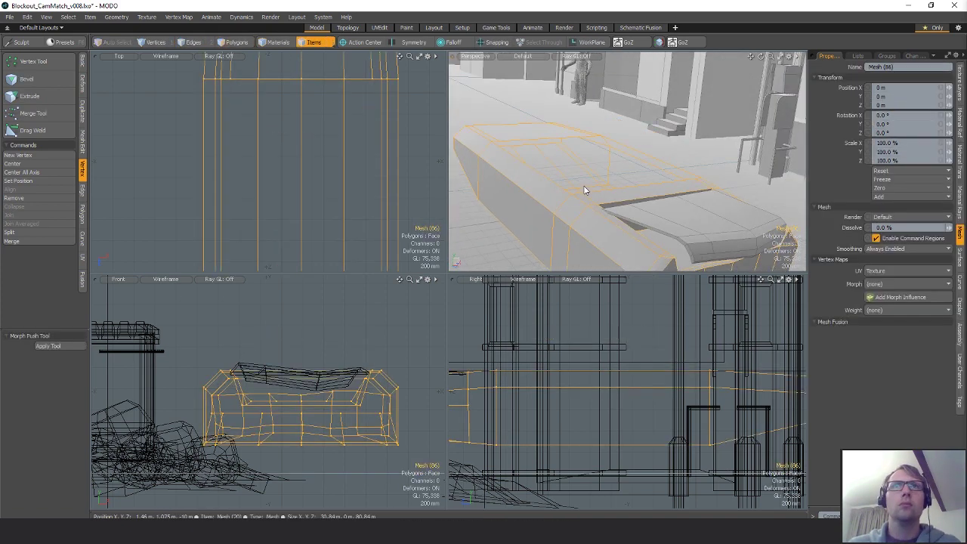
pyautogui.press('space')
pyautogui.keyDown('alt'); pyautogui.moveTo(545, 147); pyautogui.dragTo(541, 171); pyautogui.keyUp('alt')
pyautogui.press('space')
pyautogui.press('2')
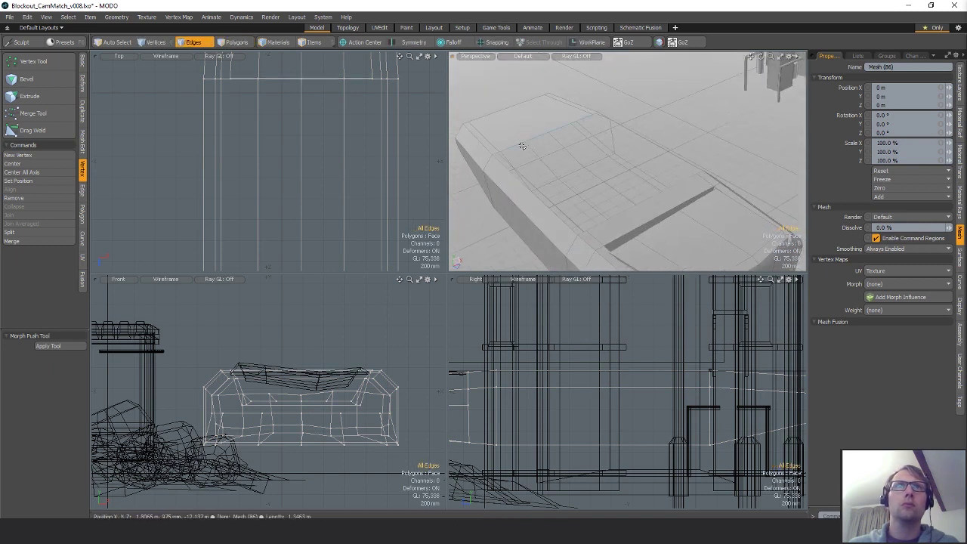
pyautogui.hotkey('ctrl', '3')
pyautogui.click(658, 165)
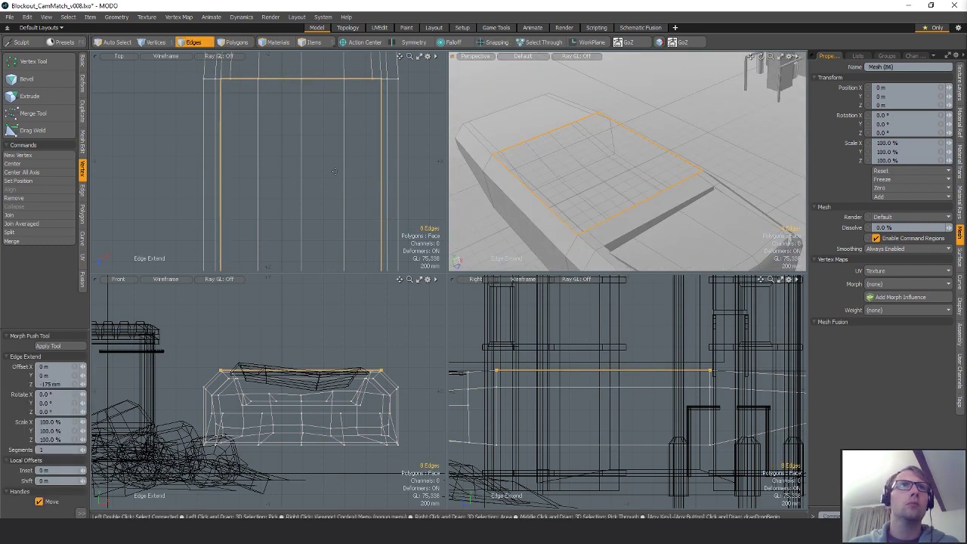
pyautogui.press('r')
pyautogui.keyDown('alt'); pyautogui.keyDown('shift'); pyautogui.moveTo(374, 263); pyautogui.dragTo(368, 231); pyautogui.keyUp('shift'); pyautogui.keyUp('alt')
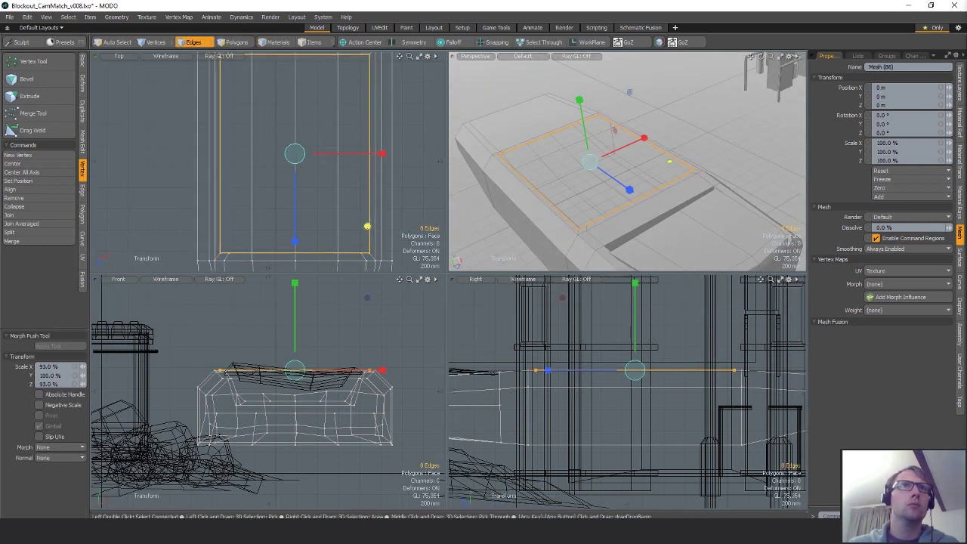
# - Extend the opening's inner edge loop straight down into the body to form the interior side walls
pyautogui.press('space')
pyautogui.hotkey('ctrl', 'space')
pyautogui.click(568, 202)
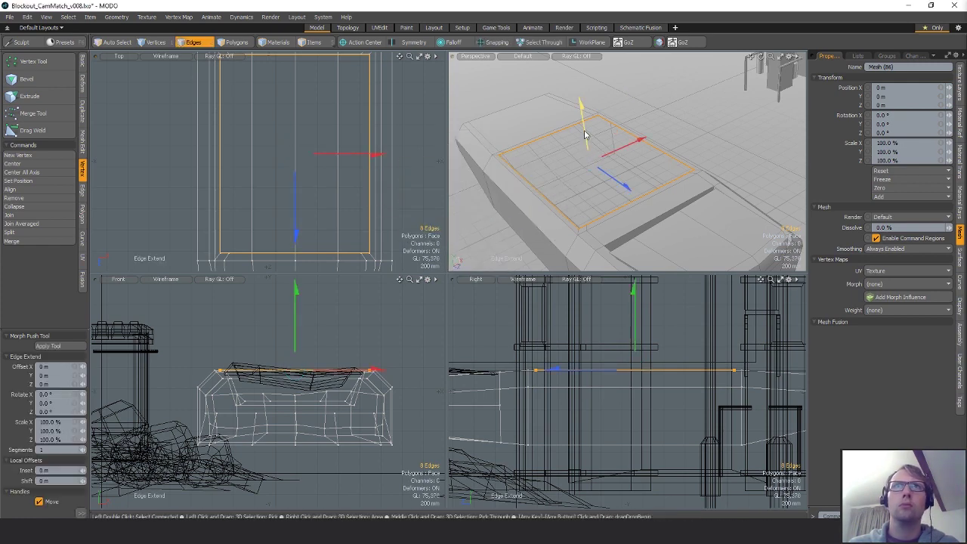
pyautogui.moveTo(586, 136)
pyautogui.mouseDown()
pyautogui.moveTo(587, 151)
pyautogui.moveTo(588, 142)
pyautogui.mouseUp()
# - Extend the lower interior loop again, scale it to 75% in X and Z, and close the floor with a polygon
pyautogui.press('space')
pyautogui.hotkey('ctrl', 'space')
pyautogui.click(672, 134)
pyautogui.press('r')
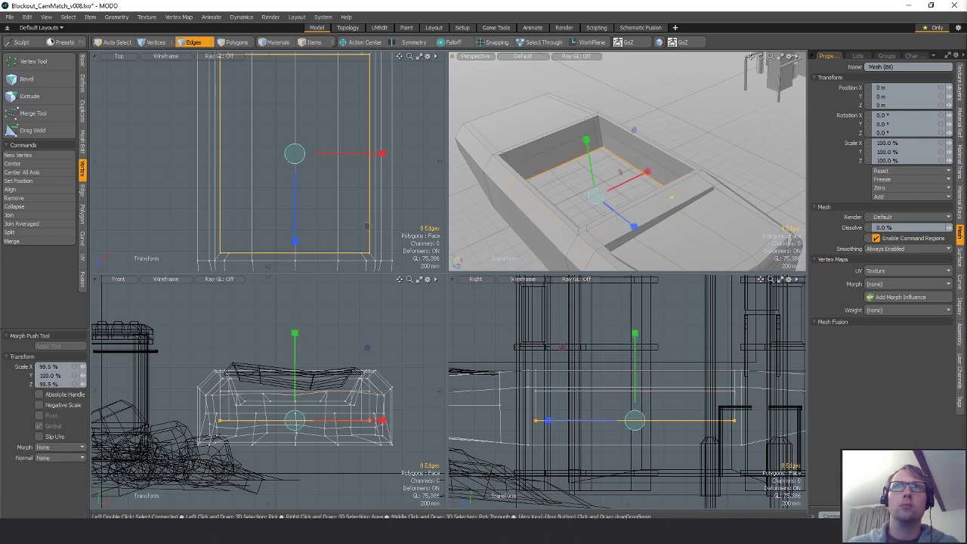
pyautogui.moveTo(366, 225); pyautogui.dragTo(367, 226)
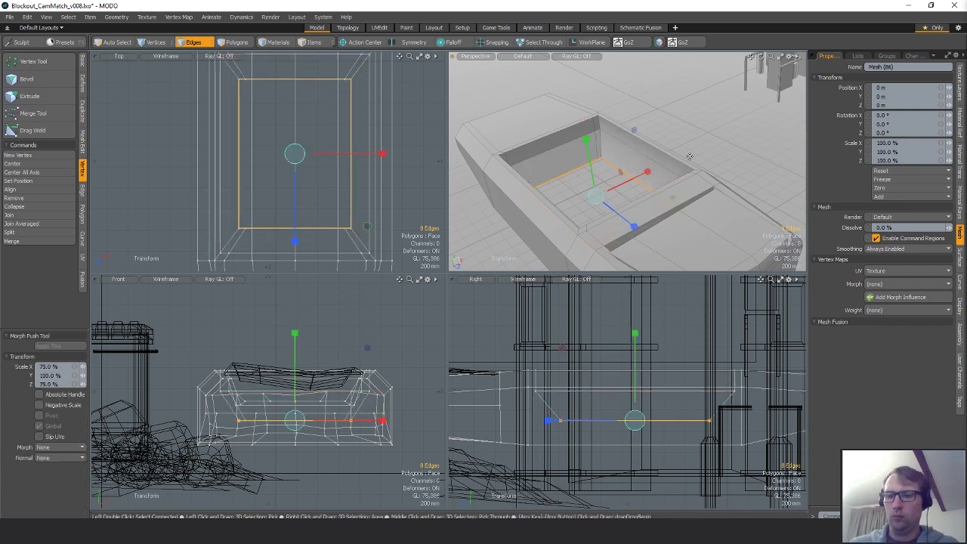
pyautogui.press('space')
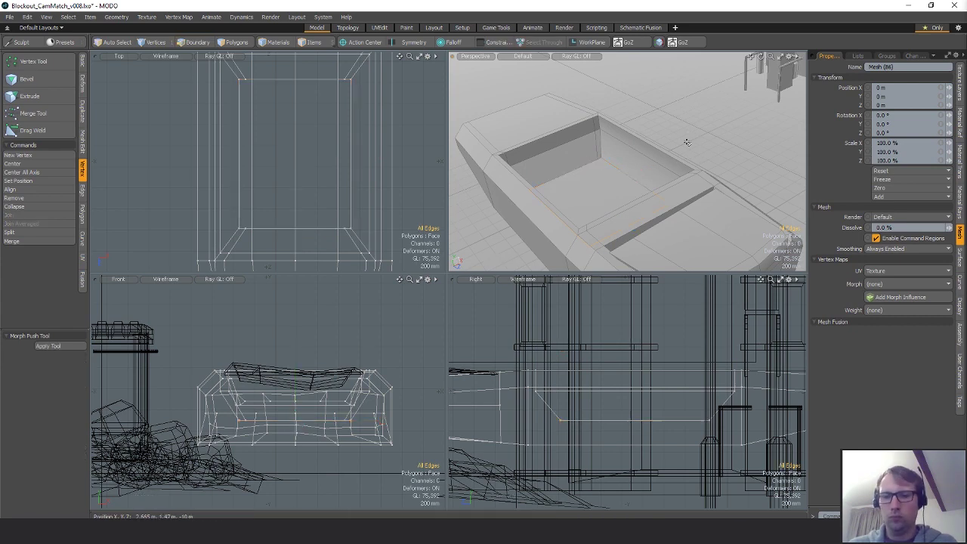
# - Paste the cut cabin frame into the car body mesh
pyautogui.hotkey('ctrl', 'v')
pyautogui.keyDown('alt'); pyautogui.moveTo(687, 143); pyautogui.dragTo(668, 89); pyautogui.keyUp('alt')
pyautogui.click(669, 90)
pyautogui.keyDown('alt'); pyautogui.moveTo(669, 151); pyautogui.dragTo(663, 204); pyautogui.keyUp('alt')
# - Select the edges of the cabin roof and lower the roof by about 115 mm
pyautogui.doubleClick(553, 347)
pyautogui.press('w')
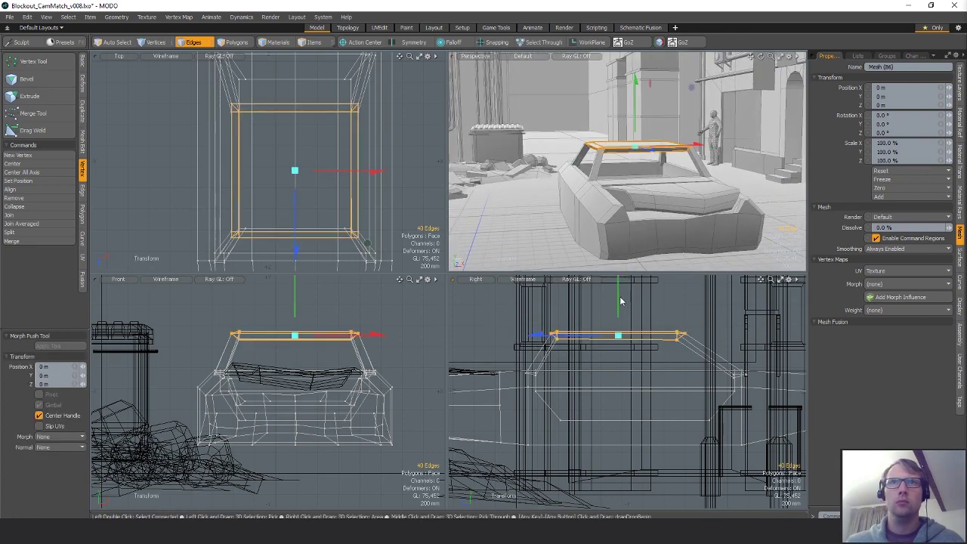
pyautogui.moveTo(621, 301); pyautogui.dragTo(619, 320)
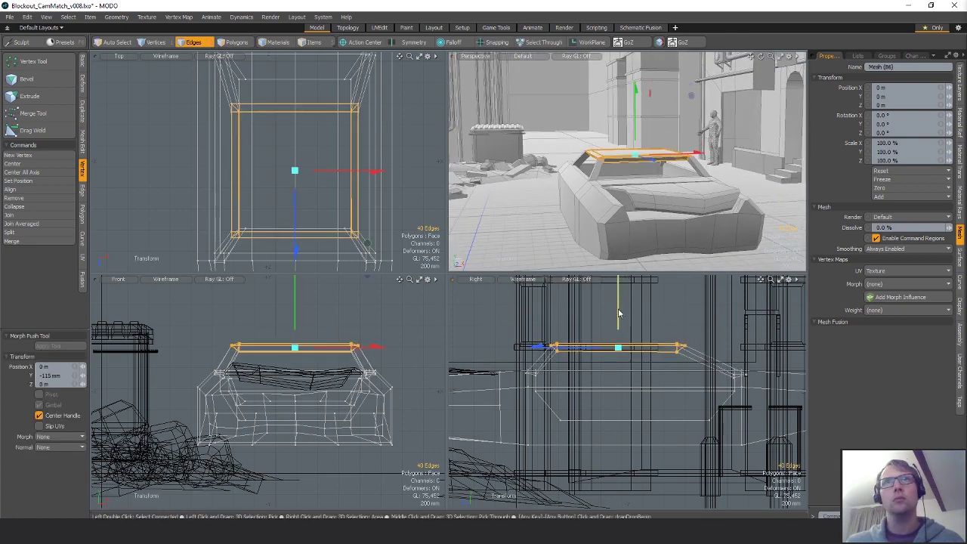
pyautogui.press('Escape')
pyautogui.press('Escape')
pyautogui.scroll(-5, 635, 193)
pyautogui.keyDown('alt'); pyautogui.moveTo(619, 192); pyautogui.dragTo(645, 198); pyautogui.keyUp('alt')
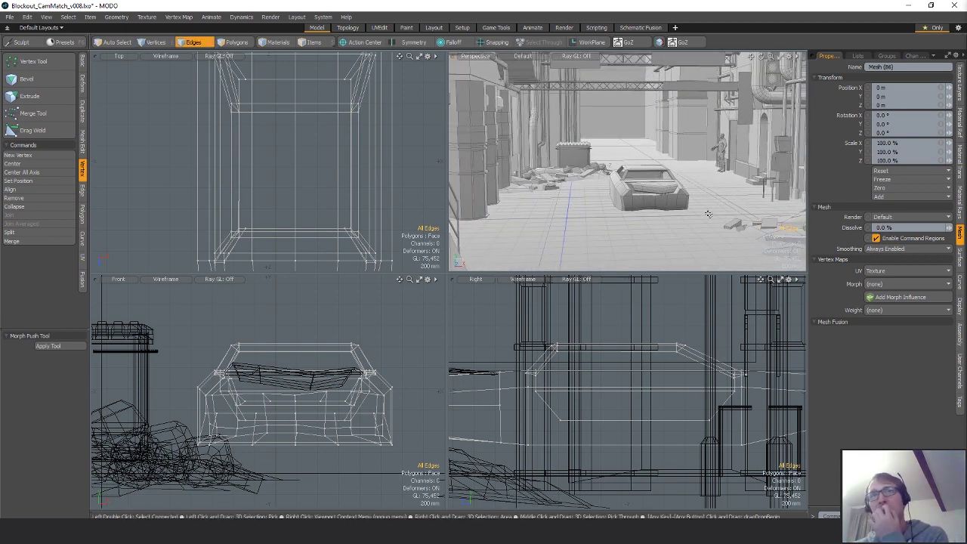
# - Switch to the separate bent hood mesh and scale it slightly wider in X
pyautogui.press('3')
pyautogui.click(645, 189)
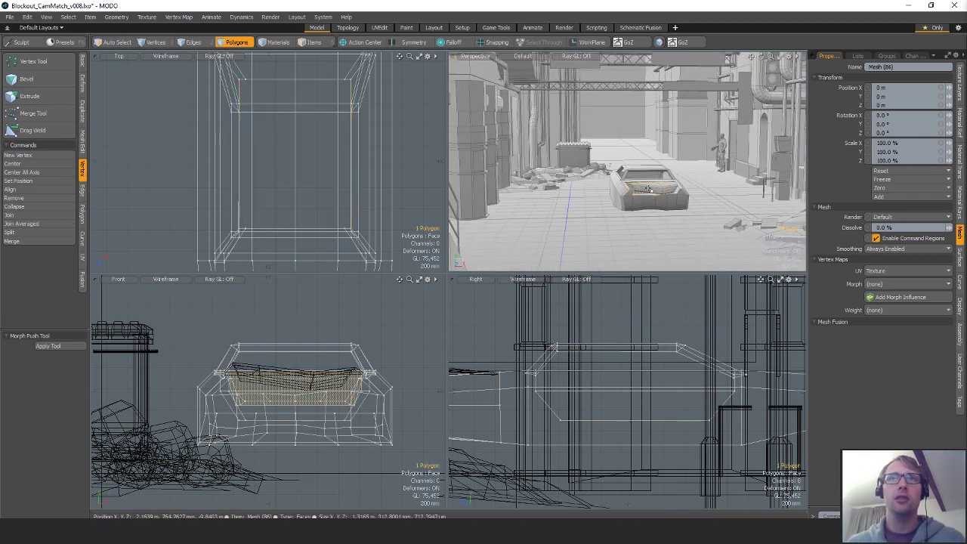
pyautogui.click(648, 189)
pyautogui.keyDown('alt'); pyautogui.moveTo(638, 177); pyautogui.dragTo(642, 208); pyautogui.keyUp('alt')
pyautogui.scroll(4, 642, 200)
pyautogui.hotkey('shift', 'a')
pyautogui.hotkey('alt', 'a')
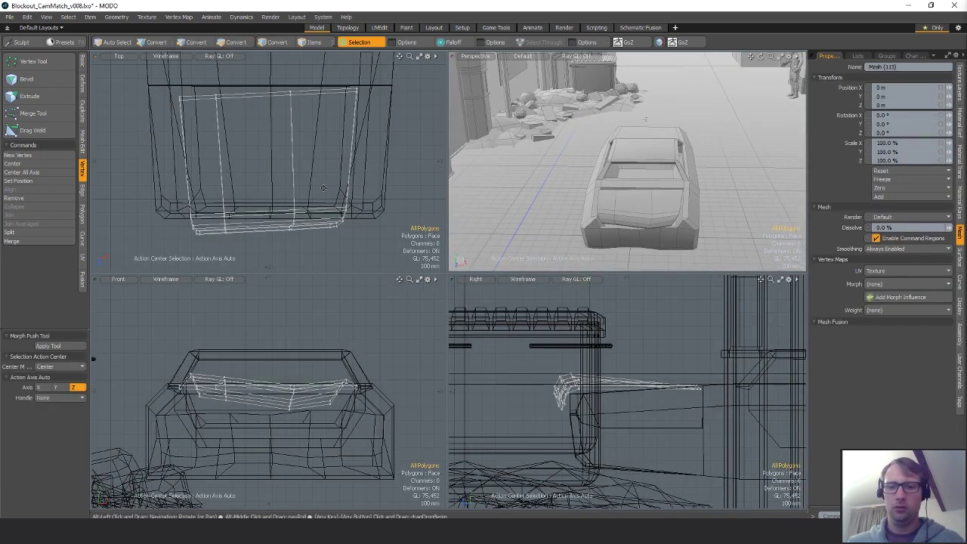
pyautogui.press('r')
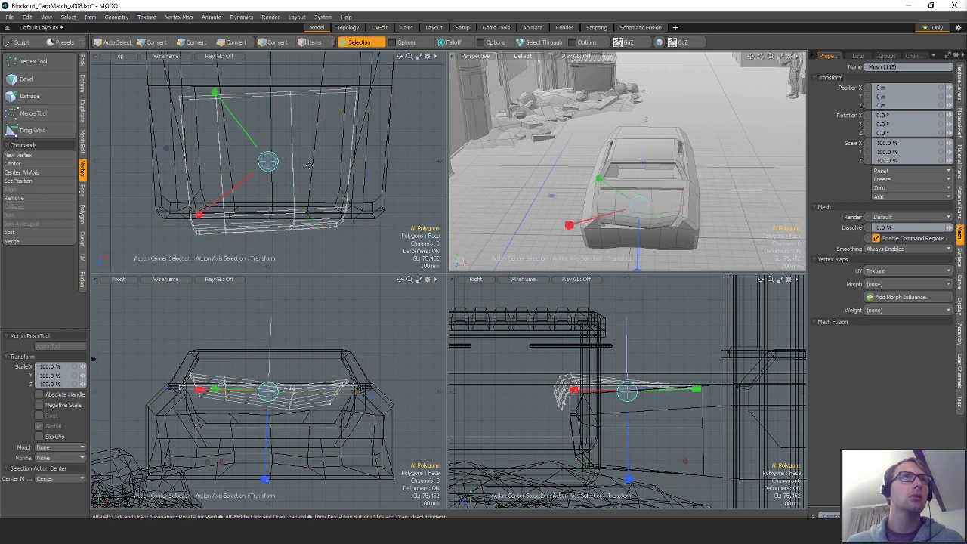
pyautogui.hotkey('alt', 'l')
pyautogui.hotkey('alt', 'n')
pyautogui.moveTo(357, 162); pyautogui.dragTo(362, 162)
pyautogui.keyDown('alt'); pyautogui.moveTo(683, 245); pyautogui.dragTo(661, 219); pyautogui.keyUp('alt')
# - Move the two vertices at the hood's rear corner on the negative X side by 65 mm in X and -40 mm in Z
pyautogui.press('w')
pyautogui.hotkey('ctrl', 'z')
pyautogui.press('q')
pyautogui.press('1')
pyautogui.press('w')
pyautogui.click(230, 110)
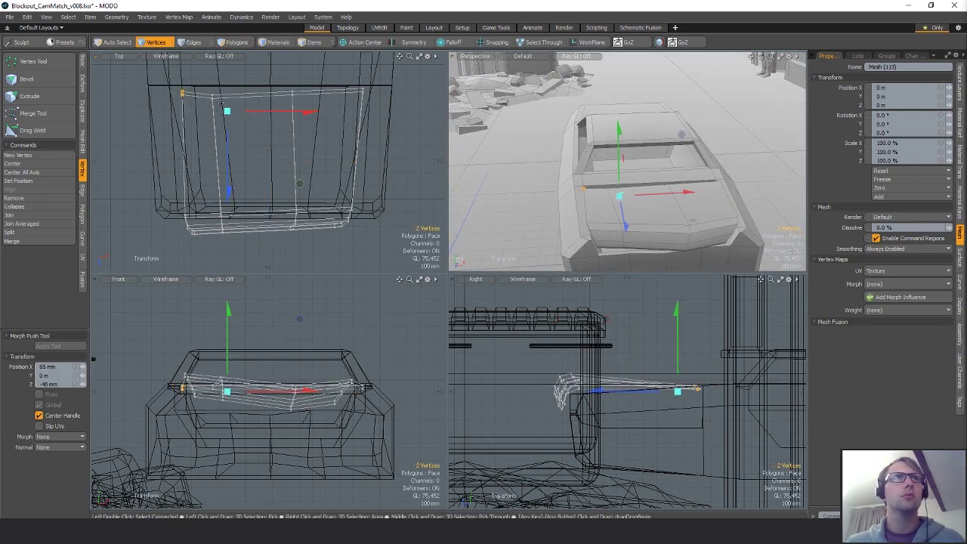
# - Nudge the two middle vertex pairs along the hood's rear edge to even out its line against the body
pyautogui.press('q')
pyautogui.moveTo(220, 103); pyautogui.dragTo(209, 92, button='right')
pyautogui.press('w')
pyautogui.moveTo(238, 114); pyautogui.dragTo(244, 108)
pyautogui.press('q')
pyautogui.moveTo(287, 87); pyautogui.dragTo(298, 99, button='right')
pyautogui.press('w')
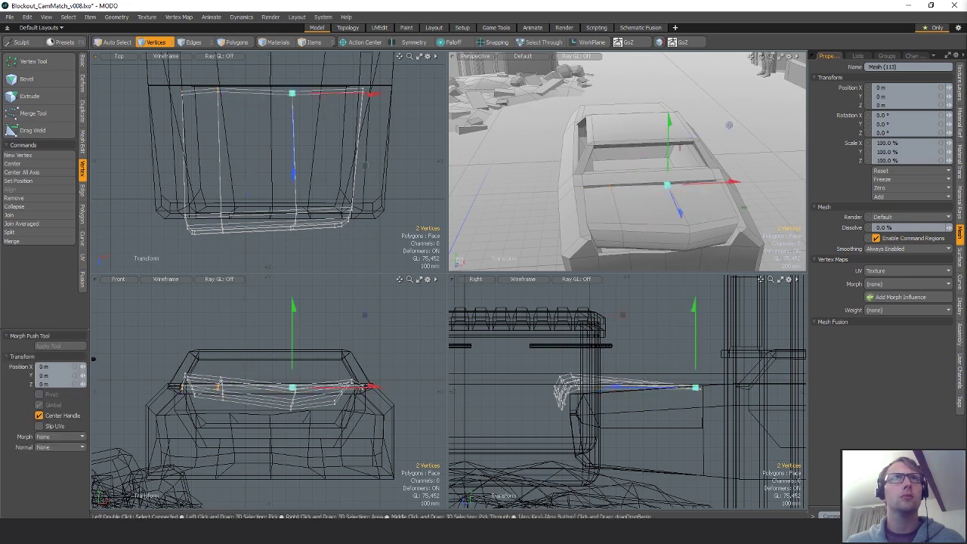
pyautogui.moveTo(319, 114); pyautogui.dragTo(319, 116)
# - Raise the two vertices at the hood's opposite rear corner by about 35 mm and shift them -10 mm in X
pyautogui.press('q')
pyautogui.moveTo(345, 81); pyautogui.dragTo(405, 116, button='right')
pyautogui.click(388, 331)
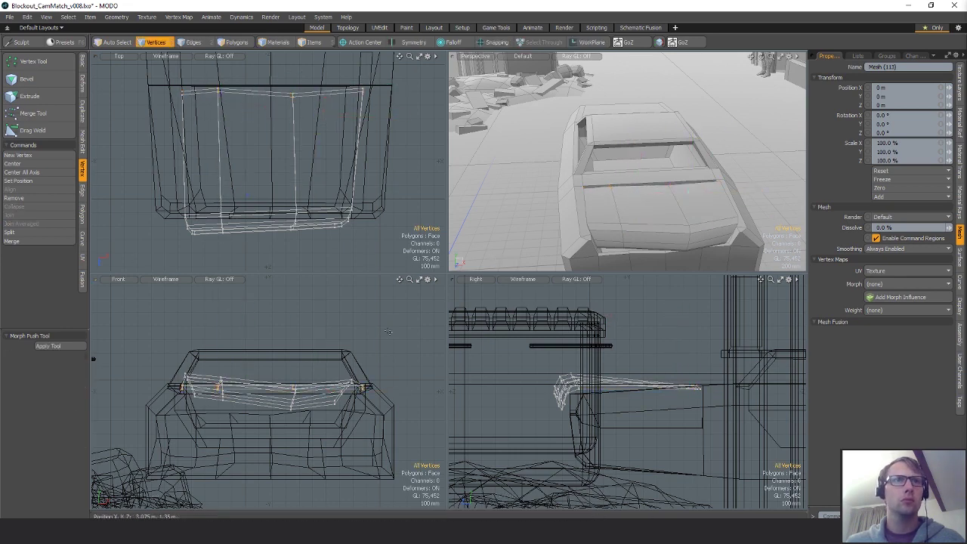
pyautogui.press('w')
pyautogui.moveTo(388, 342); pyautogui.dragTo(385, 334)
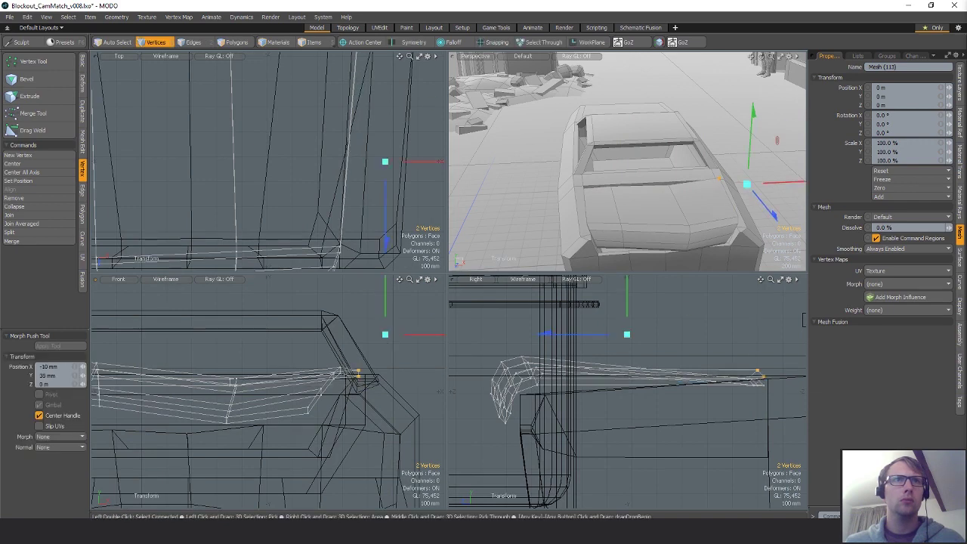
# - Select the four middle vertices along the hood's rear edge and lower them slightly
pyautogui.keyDown('alt'); pyautogui.moveTo(306, 164); pyautogui.dragTo(315, 217); pyautogui.keyUp('alt')
pyautogui.scroll(-4, 315, 217)
pyautogui.press('space')
pyautogui.moveTo(288, 125); pyautogui.dragTo(282, 199, button='right')
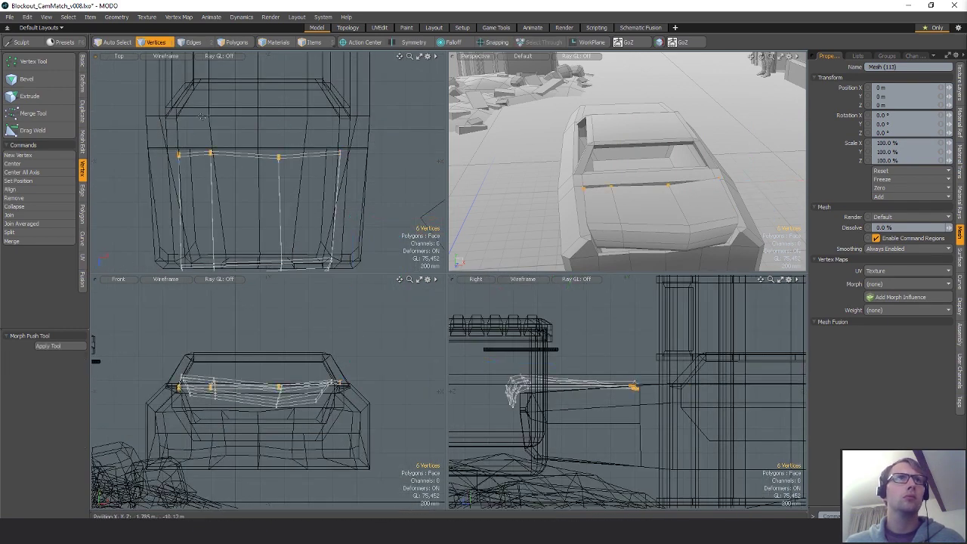
pyautogui.keyDown('ctrl'); pyautogui.moveTo(202, 116); pyautogui.dragTo(306, 143, button='right'); pyautogui.keyUp('ctrl')
pyautogui.press('w')
pyautogui.press('space')
pyautogui.moveTo(241, 194)
pyautogui.mouseDown(button='right')
pyautogui.moveTo(288, 142)
pyautogui.moveTo(298, 187)
pyautogui.mouseUp(button='right')
pyautogui.press('w')
pyautogui.moveTo(318, 375); pyautogui.dragTo(319, 380)
# - Rotate the four middle rear vertices of the hood slightly and clear the selection
pyautogui.press('e')
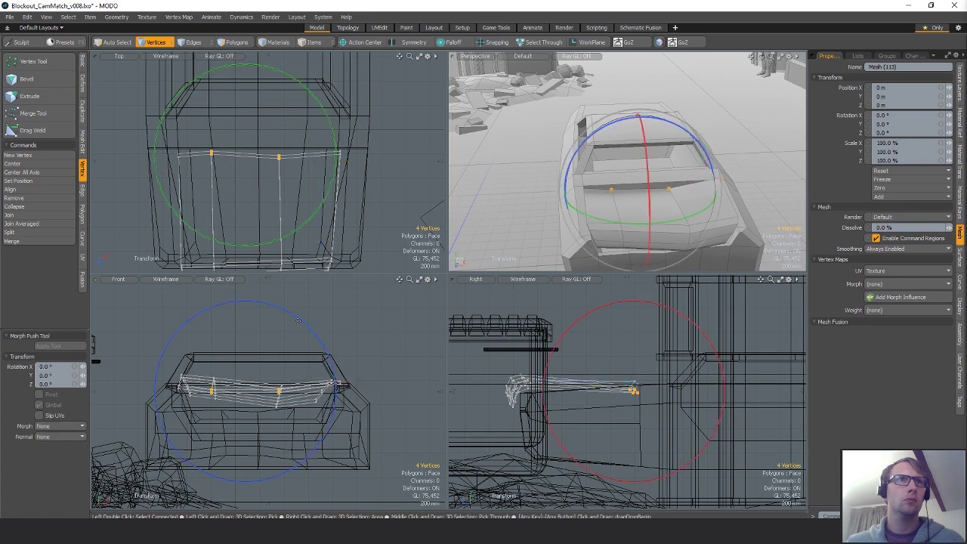
pyautogui.moveTo(299, 320); pyautogui.dragTo(305, 326)
pyautogui.press('Escape')
pyautogui.moveTo(582, 154)
pyautogui.keyDown('alt'); pyautogui.mouseDown()
pyautogui.moveTo(584, 121)
pyautogui.moveTo(611, 113)
pyautogui.moveTo(564, 154)
pyautogui.mouseUp(); pyautogui.keyUp('alt')
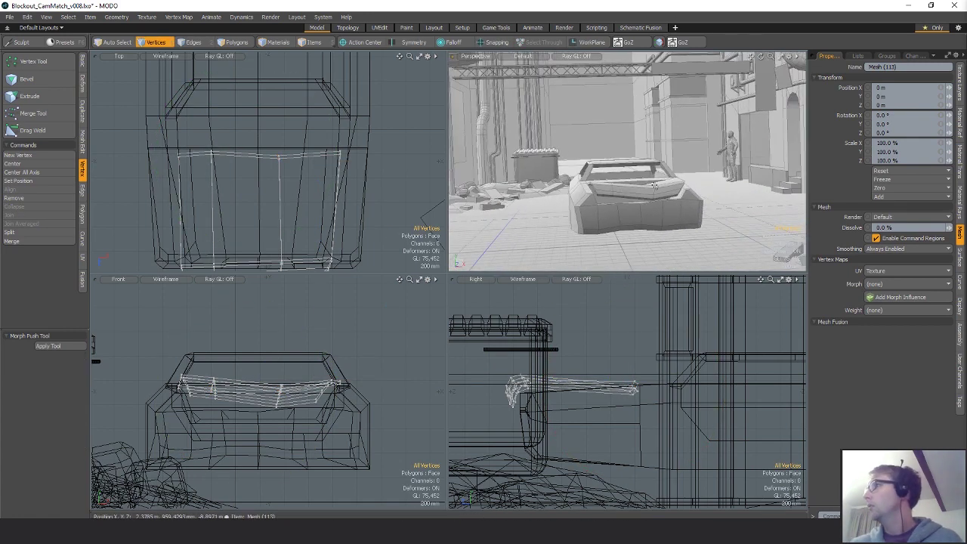
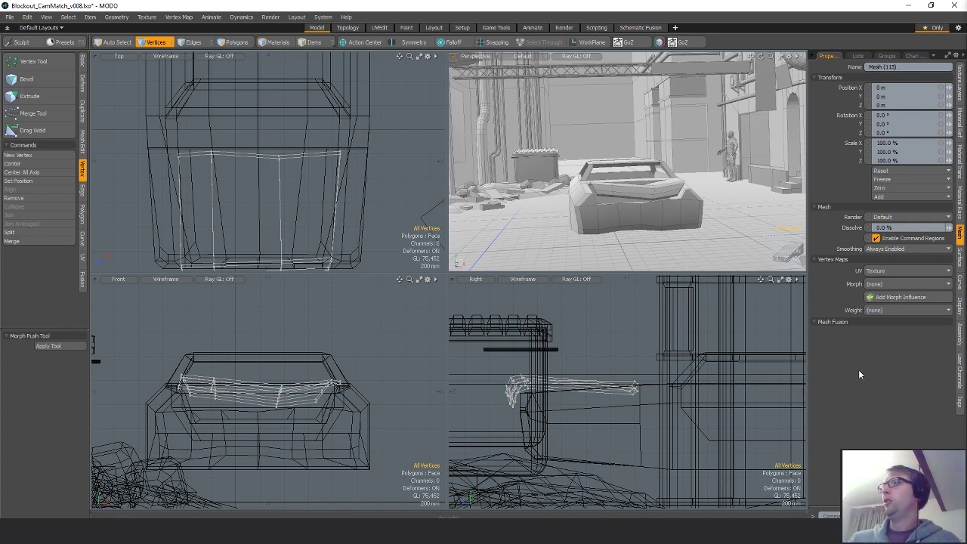
# - Create a new mesh item and add a unit cube to it
pyautogui.moveTo(639, 192)
pyautogui.keyDown('alt'); pyautogui.mouseDown()
pyautogui.moveTo(664, 178)
pyautogui.moveTo(571, 180)
pyautogui.moveTo(632, 192)
pyautogui.moveTo(598, 204)
pyautogui.moveTo(641, 207)
pyautogui.mouseUp(); pyautogui.keyUp('alt')
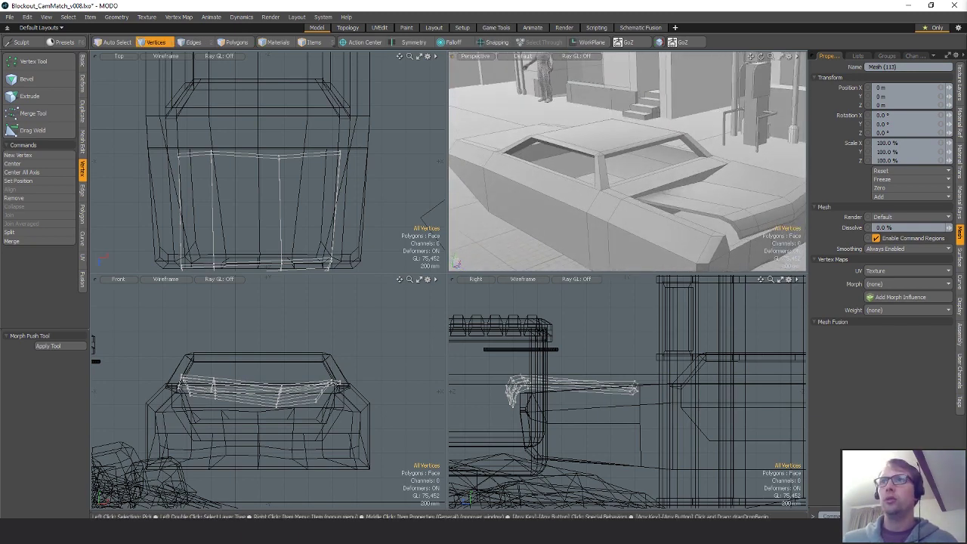
pyautogui.press('n')
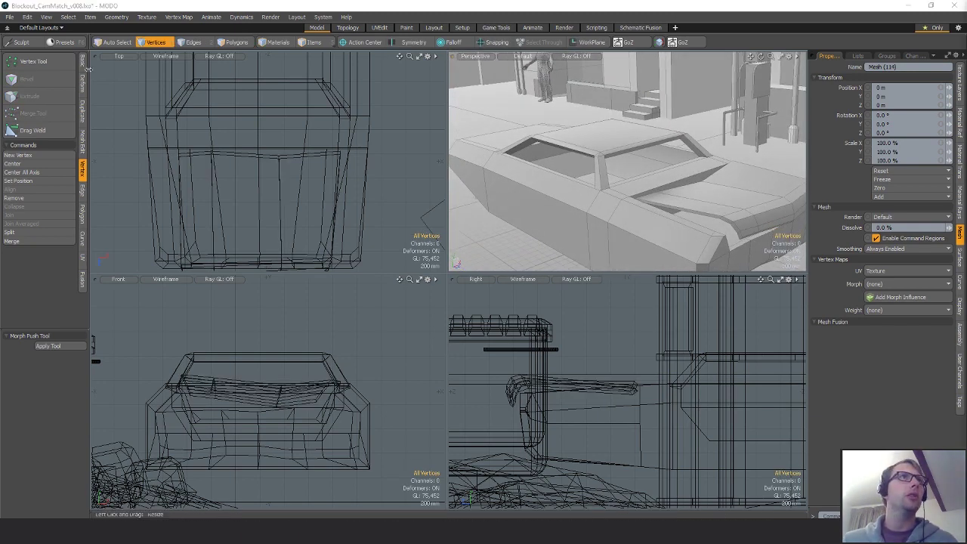
pyautogui.click(82, 62)
pyautogui.keyDown('shift'); pyautogui.click(10, 63); pyautogui.keyUp('shift')
pyautogui.scroll(-8, 343, 211)
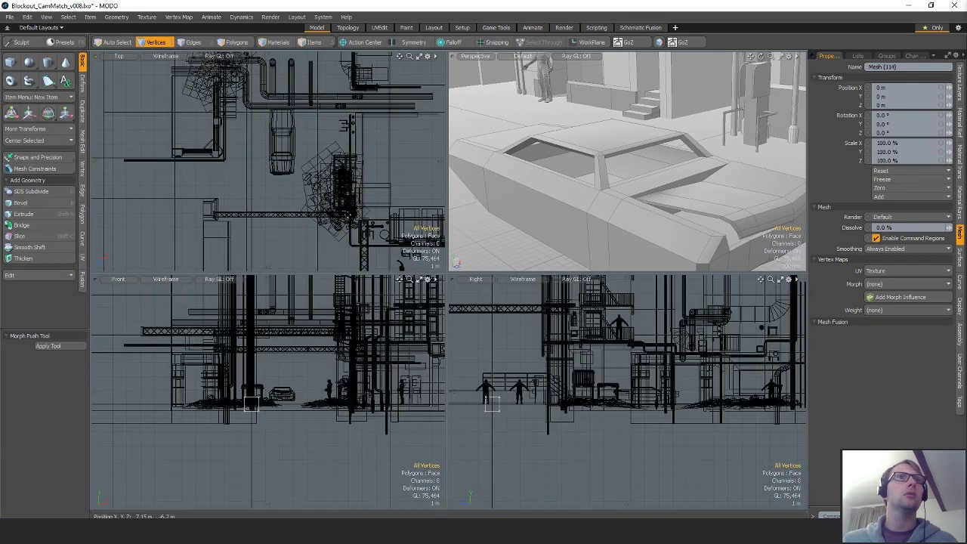
# - Move the new cube onto the car's footprint, about 2.1 m in X and -10.45 m in Z
pyautogui.press('w')
pyautogui.moveTo(346, 235); pyautogui.dragTo(376, 88)
pyautogui.press('a')
pyautogui.scroll(-3, 314, 168)
pyautogui.keyDown('alt'); pyautogui.keyDown('shift'); pyautogui.moveTo(314, 167); pyautogui.dragTo(341, 210); pyautogui.keyUp('shift'); pyautogui.keyUp('alt')
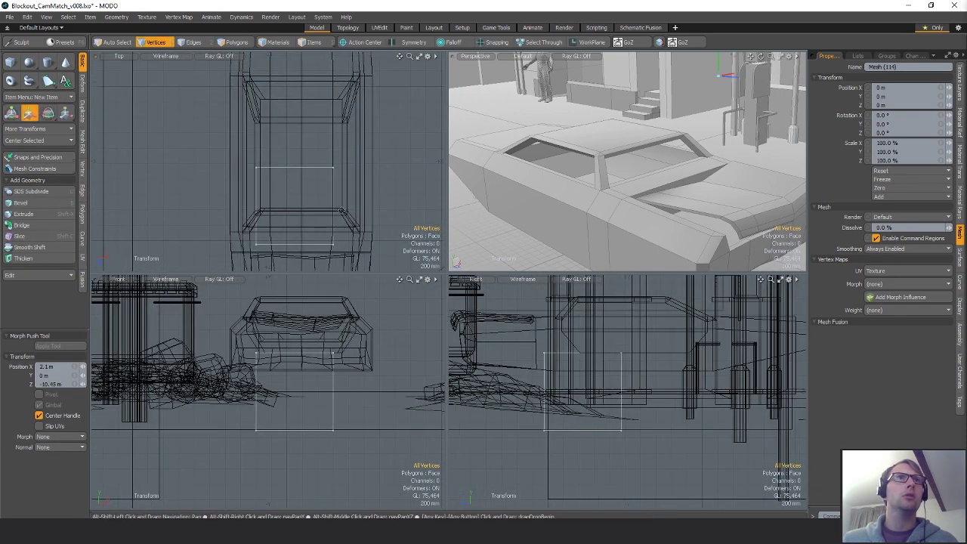
# - Scale the cube uniformly to 42% and move it into the cabin, raising it about 930 mm and shifting it about -635 mm in Z
pyautogui.press('r')
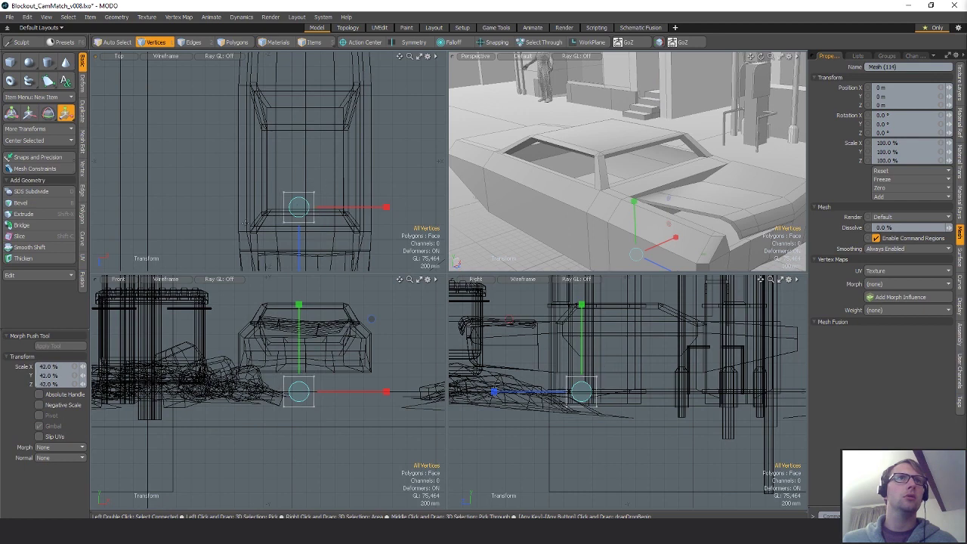
pyautogui.press('w')
pyautogui.moveTo(355, 305); pyautogui.dragTo(361, 296)
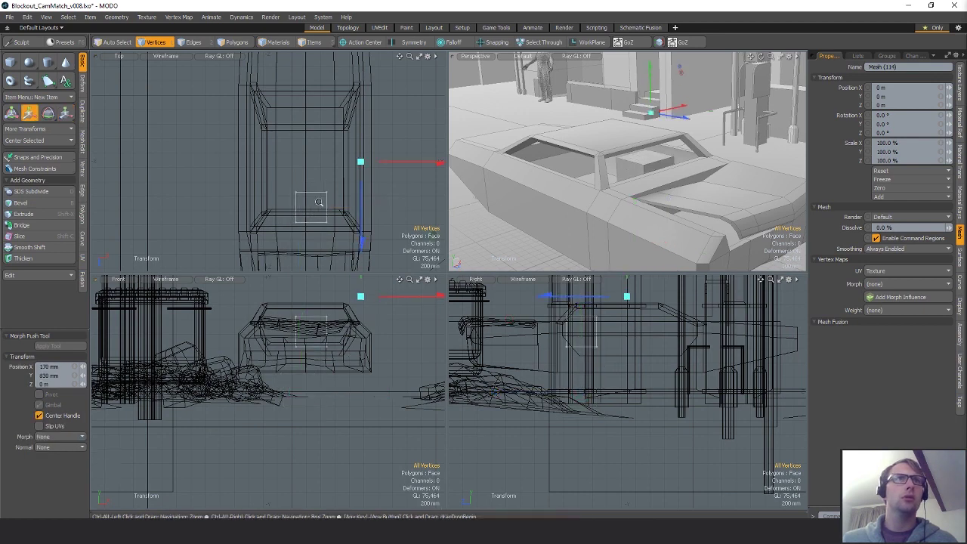
pyautogui.keyDown('ctrl'); pyautogui.keyDown('alt'); pyautogui.moveTo(319, 203); pyautogui.dragTo(336, 205); pyautogui.keyUp('alt'); pyautogui.keyUp('ctrl')
pyautogui.moveTo(332, 250); pyautogui.dragTo(344, 216)
# - Flatten the cube along Z into a seat back and tilt it 10° about X
pyautogui.keyDown('alt'); pyautogui.moveTo(572, 190); pyautogui.dragTo(614, 155); pyautogui.keyUp('alt')
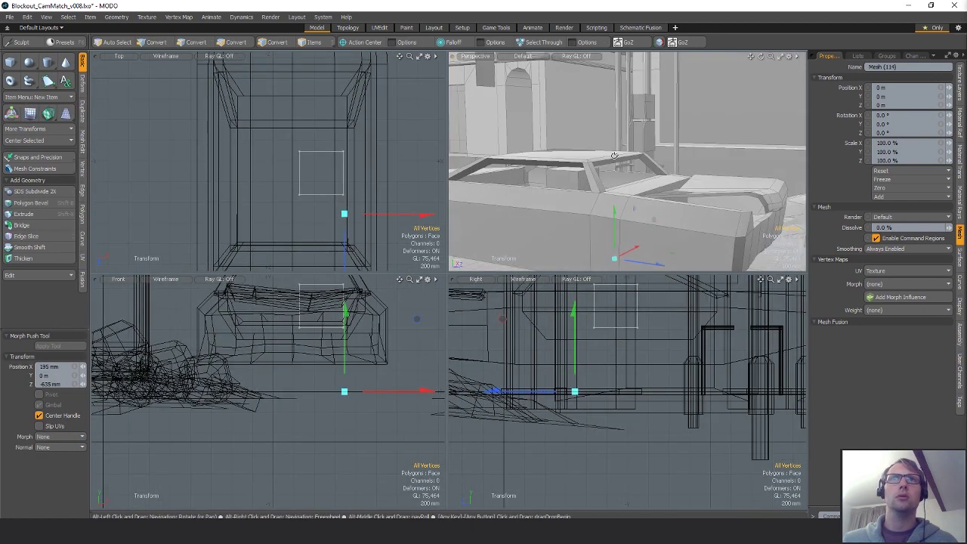
pyautogui.hotkey('shift', 'a')
pyautogui.keyDown('alt'); pyautogui.moveTo(613, 218); pyautogui.dragTo(643, 240); pyautogui.keyUp('alt')
pyautogui.press('r')
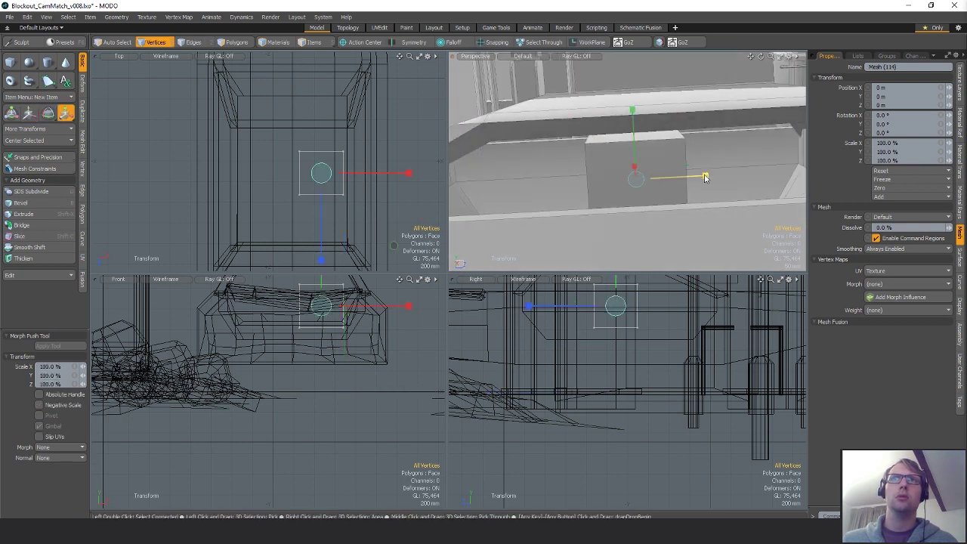
pyautogui.moveTo(705, 177)
pyautogui.mouseDown()
pyautogui.moveTo(663, 178)
pyautogui.moveTo(639, 150)
pyautogui.moveTo(672, 125)
pyautogui.mouseUp()
pyautogui.press('e')
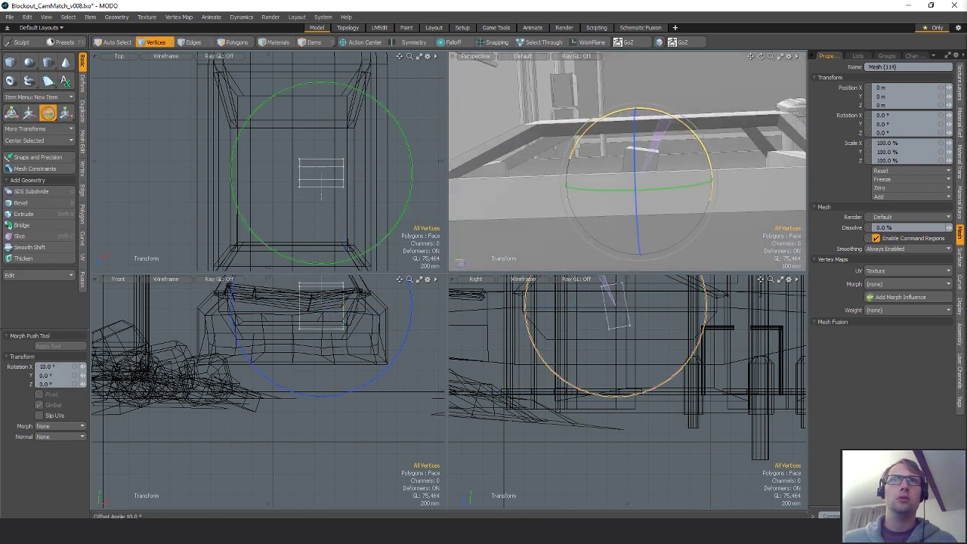
# - Select all edges of the seat block and bevel them about 29 mm with a round level of 2
pyautogui.press('space')
pyautogui.press('space')
pyautogui.press('space')
pyautogui.moveTo(303, 133)
pyautogui.mouseDown(button='right')
pyautogui.moveTo(267, 144)
pyautogui.moveTo(358, 159)
pyautogui.mouseUp(button='right')
pyautogui.press('space')
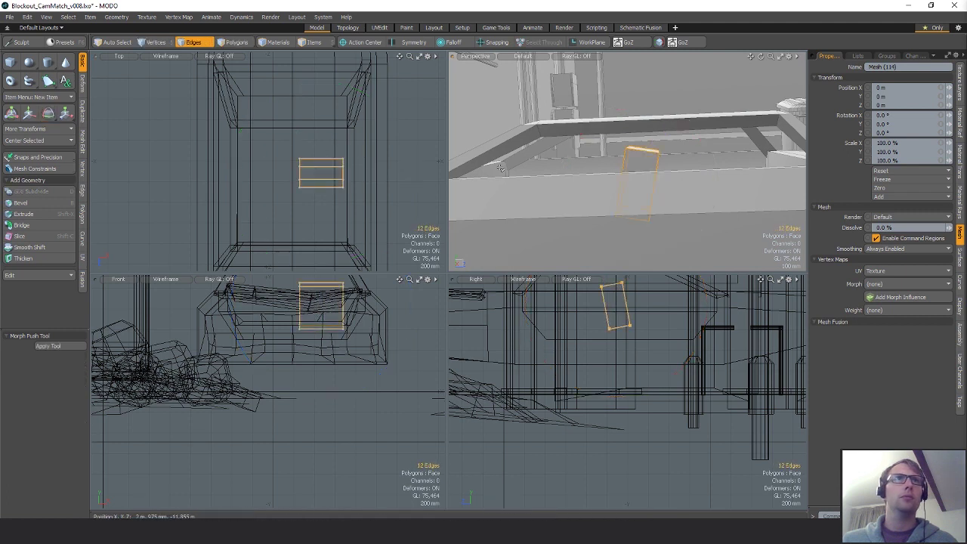
pyautogui.hotkey('shift', 'a')
pyautogui.press('b')
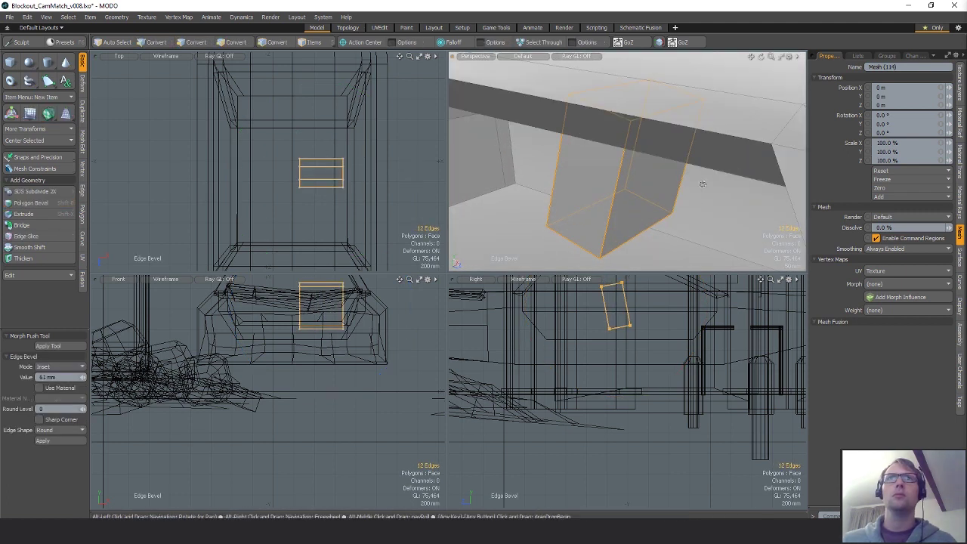
pyautogui.keyDown('alt'); pyautogui.moveTo(703, 184); pyautogui.dragTo(502, 184); pyautogui.keyUp('alt')
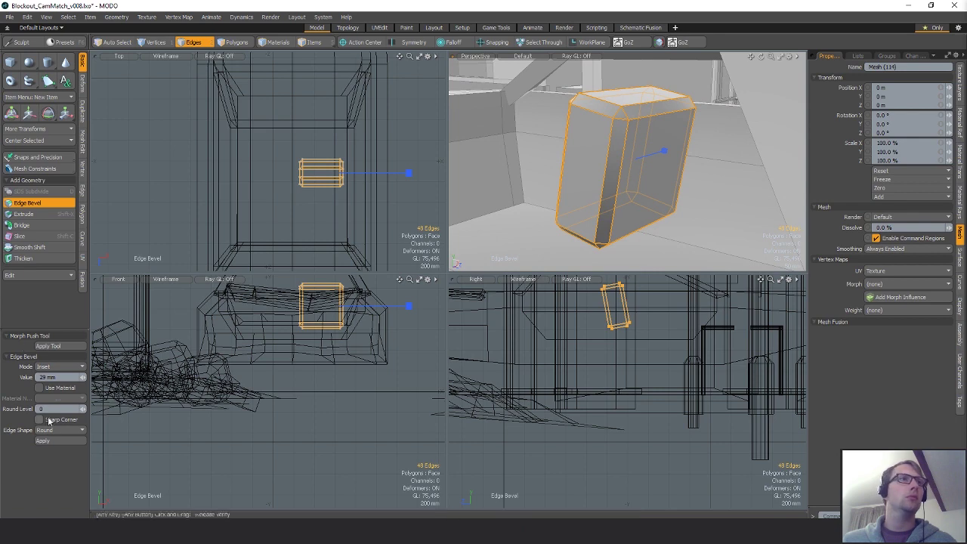
pyautogui.write('2')
pyautogui.press('Return')
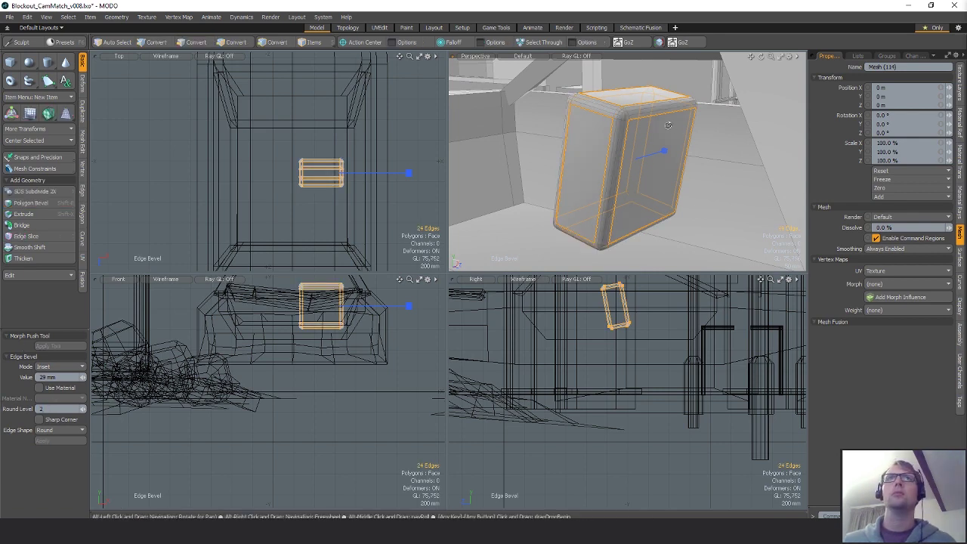
# - Increase the seat block's edge bevel to about 70 mm for softer corners
pyautogui.keyDown('alt'); pyautogui.moveTo(721, 217); pyautogui.dragTo(711, 182); pyautogui.keyUp('alt')
pyautogui.moveTo(632, 184); pyautogui.dragTo(620, 184)
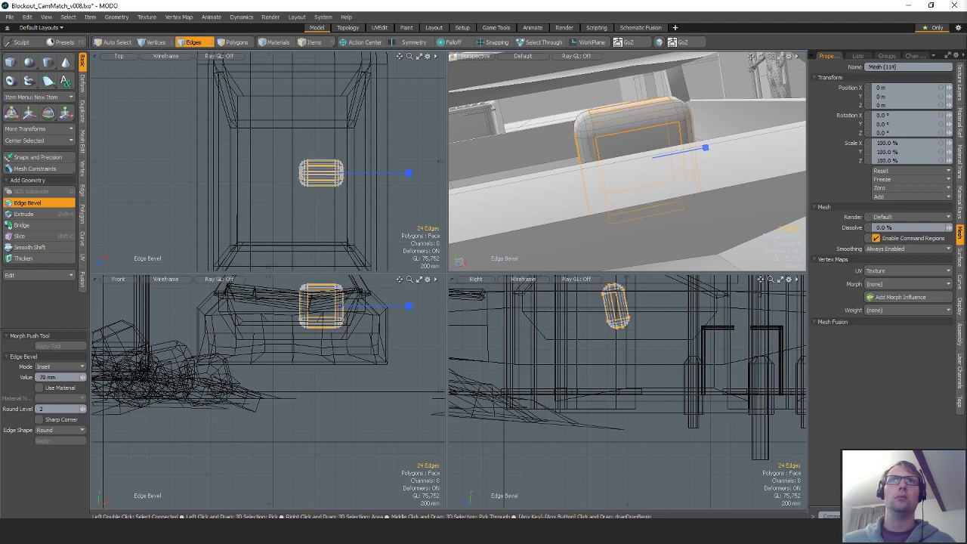
pyautogui.moveTo(532, 185); pyautogui.dragTo(523, 186)
pyautogui.press('q')
# - Widen the seat back by scaling its lower vertices, and shift the whole seat 10 mm in X and -30 mm in Y
pyautogui.keyDown('alt'); pyautogui.moveTo(576, 142); pyautogui.dragTo(609, 359); pyautogui.keyUp('alt')
pyautogui.press('1')
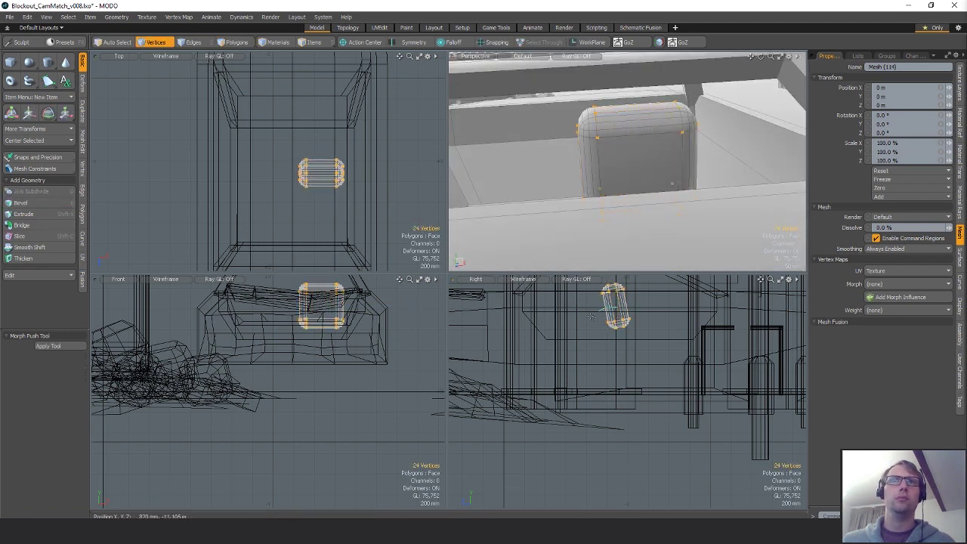
pyautogui.press('r')
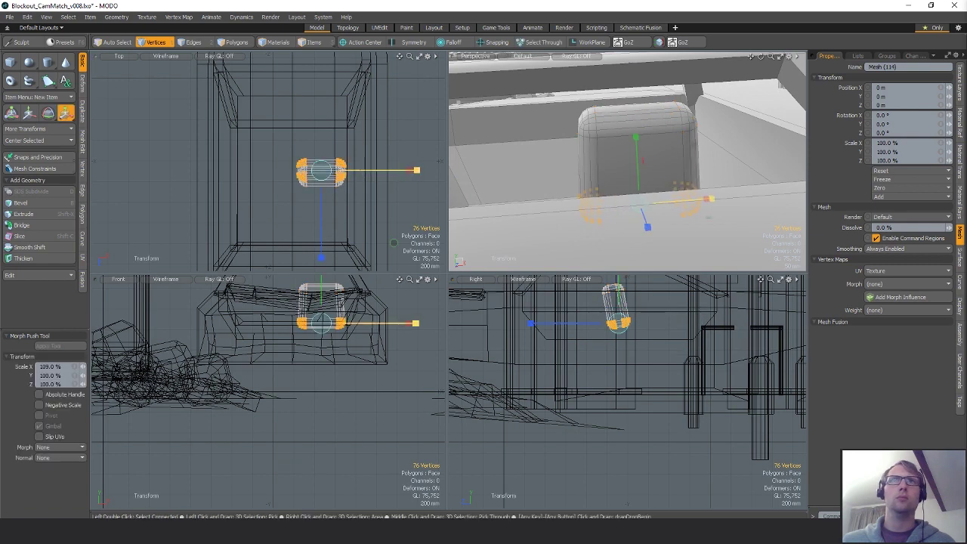
pyautogui.press('space')
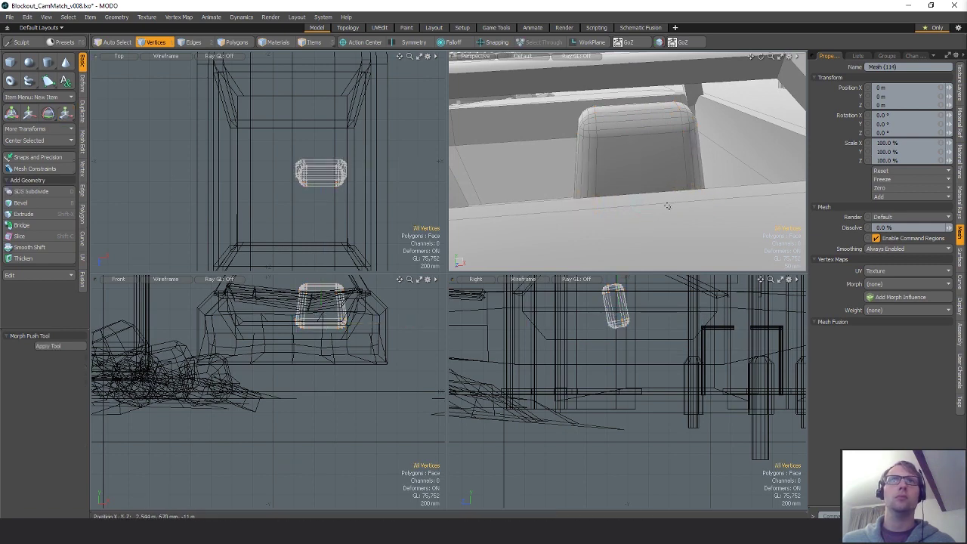
pyautogui.keyDown('alt'); pyautogui.moveTo(667, 205); pyautogui.dragTo(667, 134); pyautogui.keyUp('alt')
pyautogui.press('w')
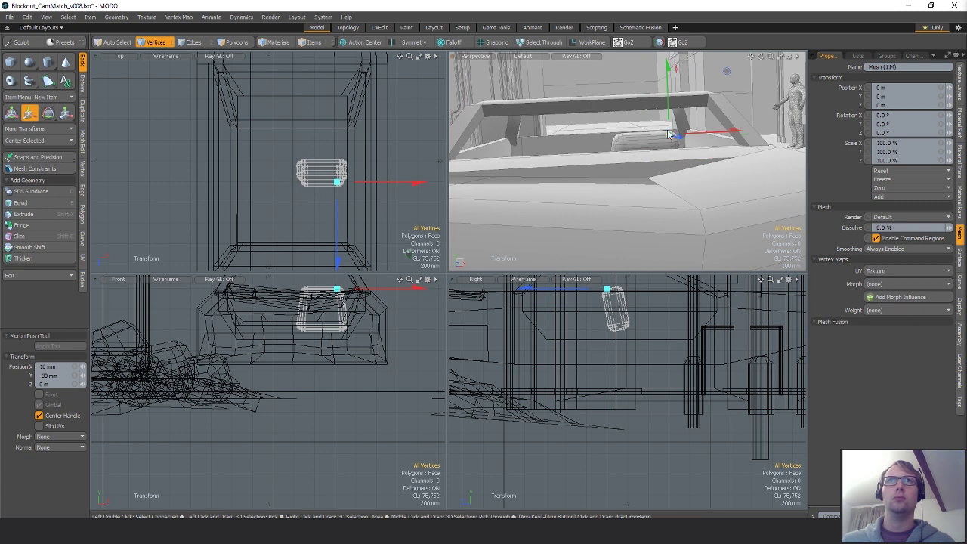
pyautogui.press('space')
# - Duplicate the seat back and place the copy beside it on the other side of the cabin
pyautogui.press('space')
pyautogui.press('space')
pyautogui.doubleClick(657, 144)
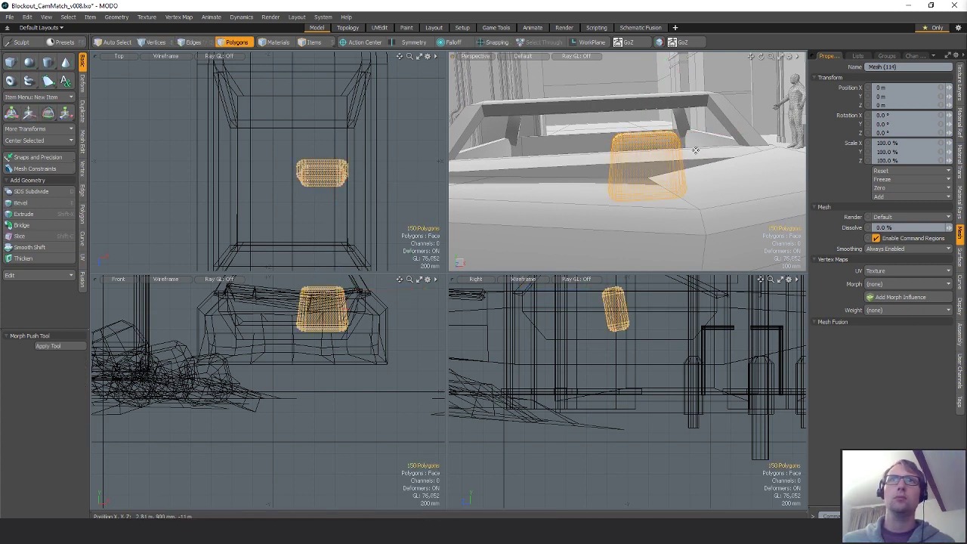
pyautogui.press('w')
pyautogui.moveTo(631, 166); pyautogui.dragTo(615, 168)
pyautogui.press('space')
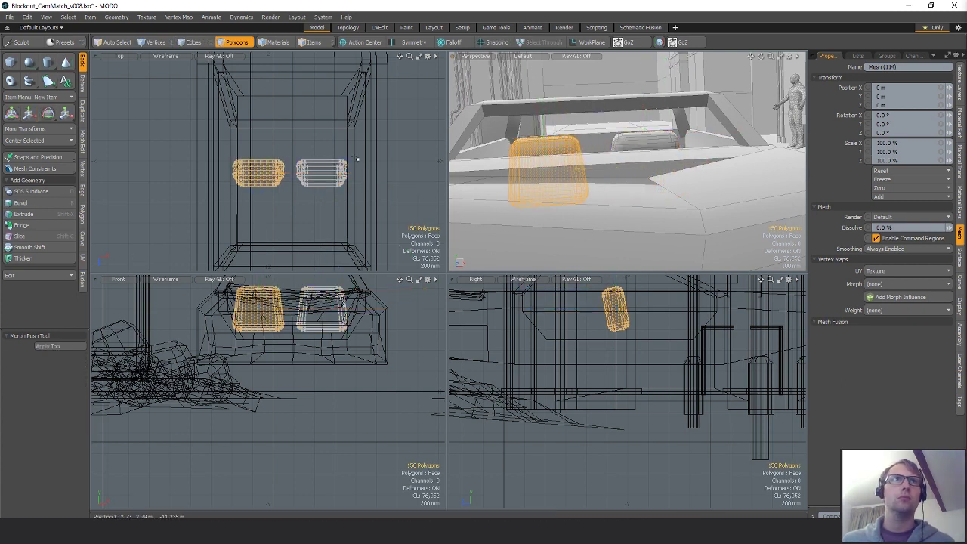
# - Scale both seat backs together to 111.5% and adjust their position inside the cabin
pyautogui.click(358, 159)
pyautogui.press('r')
pyautogui.moveTo(290, 173); pyautogui.dragTo(305, 173)
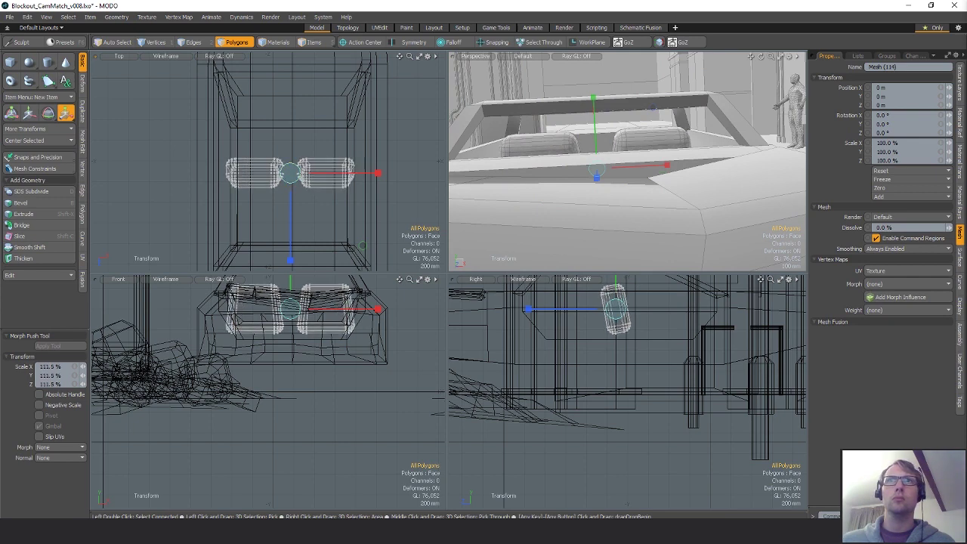
pyautogui.press('w')
pyautogui.keyDown('alt'); pyautogui.moveTo(684, 149); pyautogui.dragTo(718, 140); pyautogui.keyUp('alt')
pyautogui.keyDown('ctrl'); pyautogui.keyDown('alt'); pyautogui.moveTo(717, 140); pyautogui.dragTo(689, 130); pyautogui.keyUp('alt'); pyautogui.keyUp('ctrl')
pyautogui.moveTo(679, 118); pyautogui.dragTo(635, 157)
pyautogui.press('q')
# - Tilt the copied seat back further about X and shift it slightly along Z so the two seats differ
pyautogui.doubleClick(636, 143)
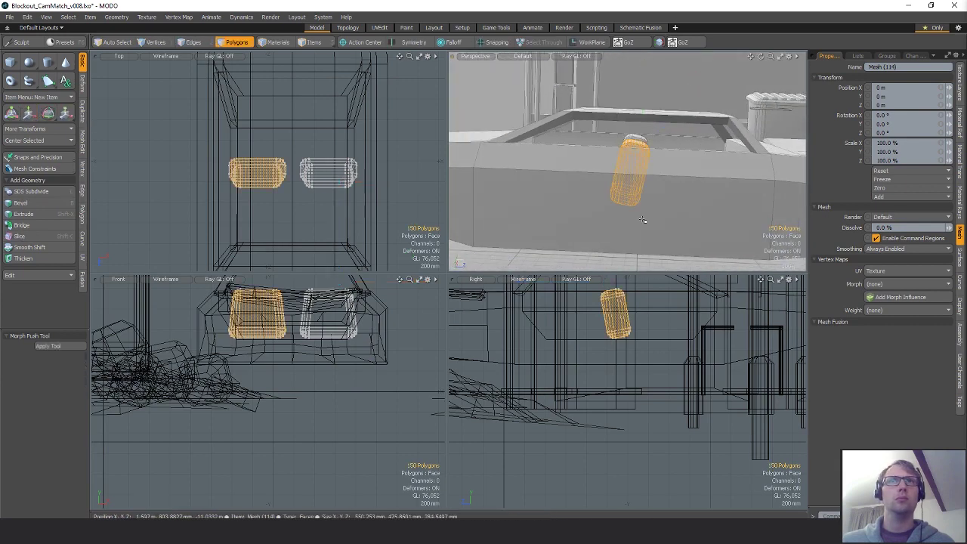
pyautogui.press('e')
pyautogui.moveTo(708, 326); pyautogui.dragTo(707, 312)
pyautogui.press('w')
pyautogui.moveTo(673, 302); pyautogui.dragTo(666, 305)
pyautogui.press('q')
# - Duplicate the unshifted seat back and move the copy -295 mm in X and 555 mm in Z
pyautogui.click(658, 154)
pyautogui.keyDown('alt'); pyautogui.moveTo(658, 153); pyautogui.dragTo(722, 173); pyautogui.keyUp('alt')
pyautogui.doubleClick(594, 163)
pyautogui.keyDown('shift'); pyautogui.doubleClick(655, 156); pyautogui.keyUp('shift')
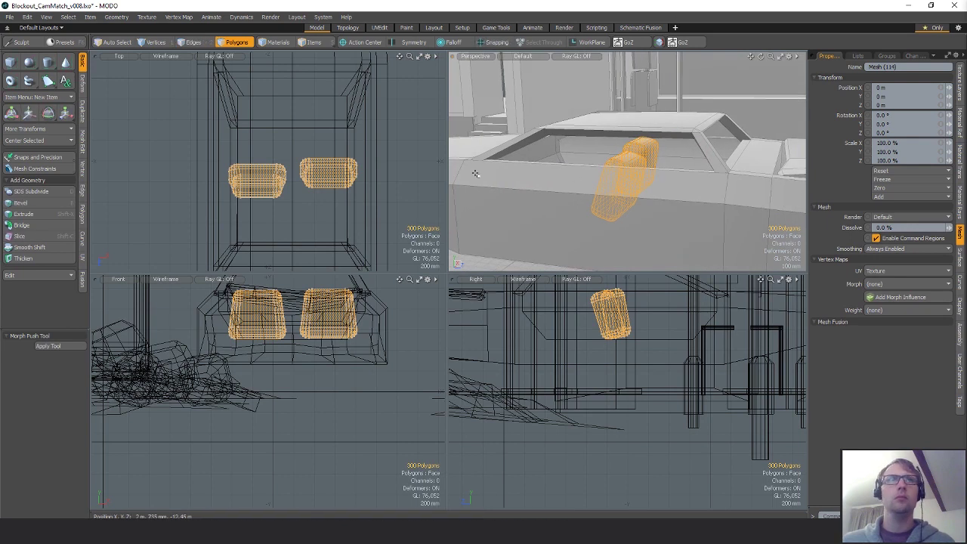
pyautogui.doubleClick(330, 174)
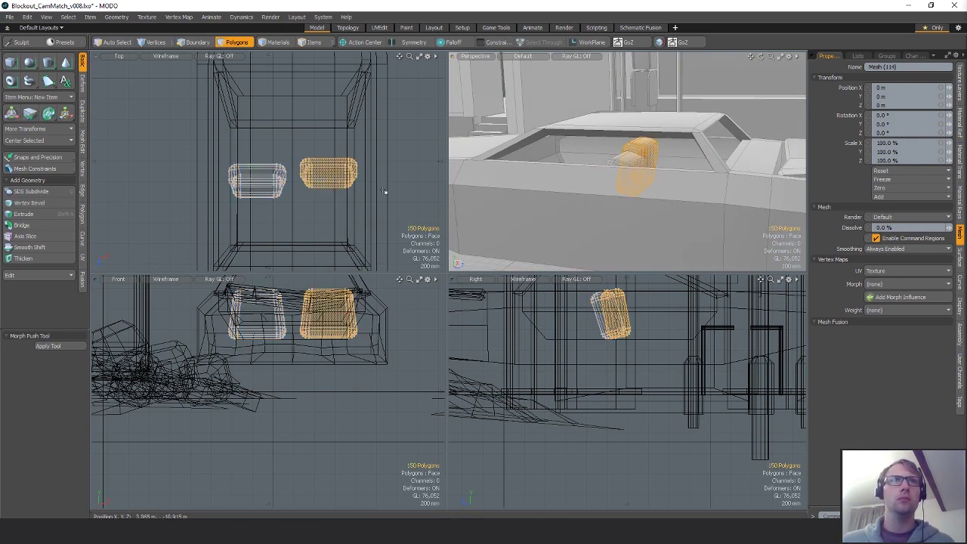
pyautogui.press('w')
pyautogui.moveTo(361, 206); pyautogui.dragTo(331, 263)
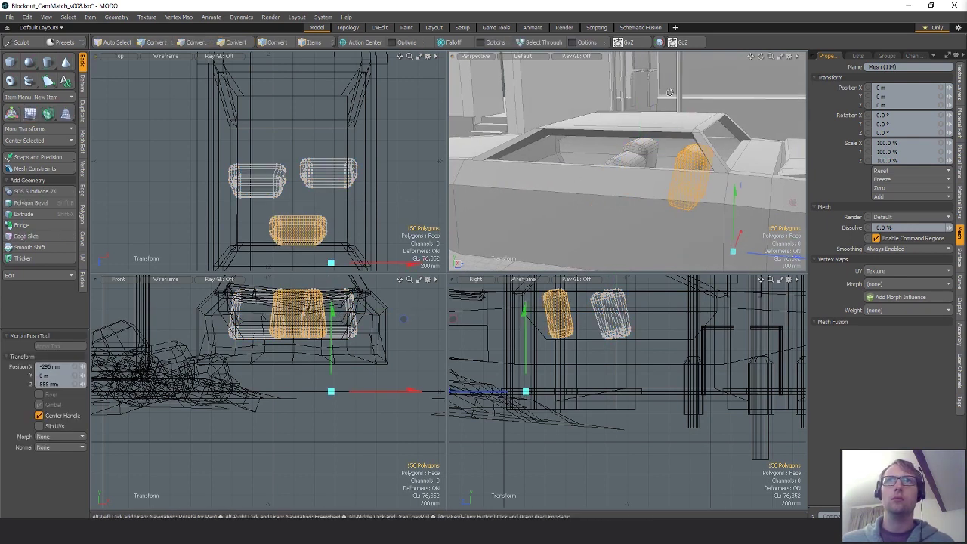
# - Move the third seat back further toward the bent hood and lower it slightly
pyautogui.keyDown('alt'); pyautogui.moveTo(695, 145); pyautogui.dragTo(648, 129); pyautogui.keyUp('alt')
pyautogui.moveTo(693, 174); pyautogui.dragTo(725, 183)
pyautogui.moveTo(725, 183)
pyautogui.keyDown('alt'); pyautogui.mouseDown()
pyautogui.moveTo(697, 170)
pyautogui.moveTo(715, 172)
pyautogui.mouseUp(); pyautogui.keyUp('alt')
pyautogui.moveTo(674, 152); pyautogui.dragTo(677, 157)
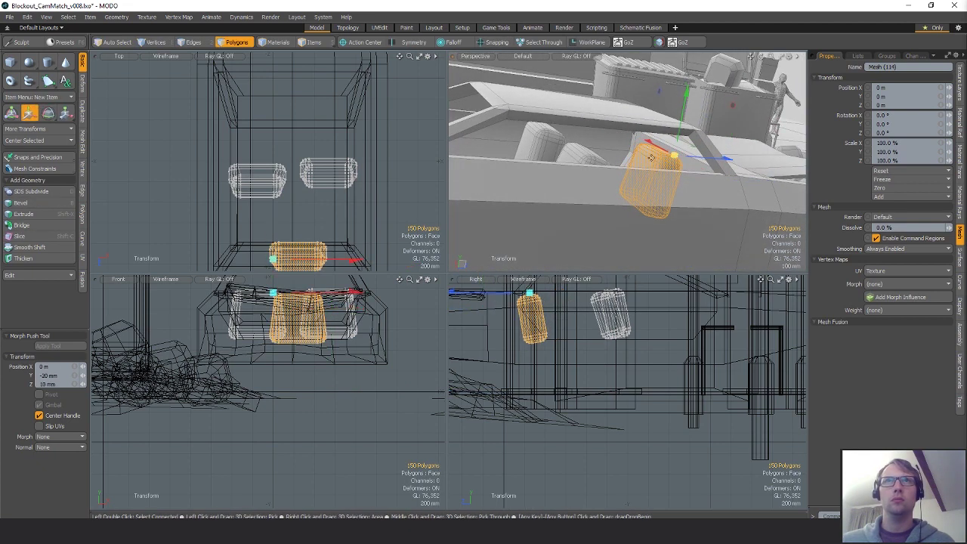
pyautogui.press('space')
# - Stretch the third seat into a wide bench by moving the vertices at both ends outward in X
pyautogui.keyDown('alt'); pyautogui.keyDown('shift'); pyautogui.moveTo(309, 220); pyautogui.dragTo(327, 152); pyautogui.keyUp('shift'); pyautogui.keyUp('alt')
pyautogui.press('1')
pyautogui.moveTo(328, 149); pyautogui.dragTo(333, 217, button='right')
pyautogui.press('w')
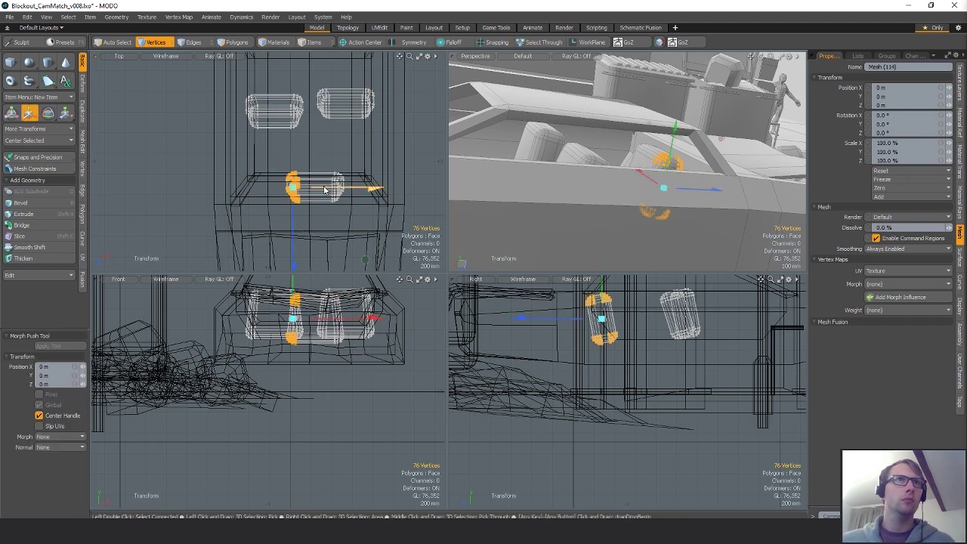
pyautogui.moveTo(326, 190); pyautogui.dragTo(293, 189)
pyautogui.press('space')
pyautogui.press('w')
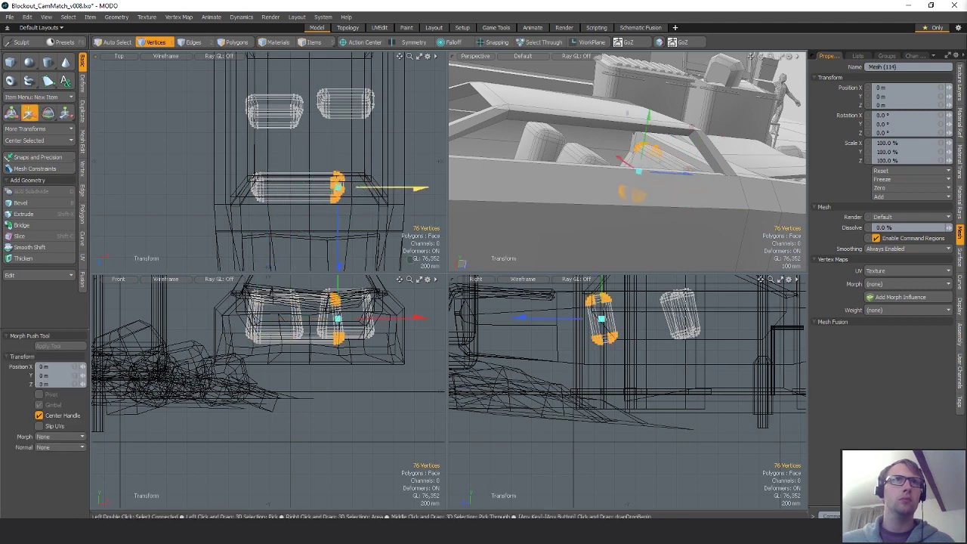
pyautogui.moveTo(362, 188); pyautogui.dragTo(391, 188)
pyautogui.press('space')
pyautogui.press('Escape')
# - Select the car body's deck panel between the window opening and the bent hood, and loop slice it uniformly at 50%
pyautogui.keyDown('alt'); pyautogui.moveTo(744, 195); pyautogui.dragTo(691, 193); pyautogui.keyUp('alt')
pyautogui.press('5')
pyautogui.click(699, 199)
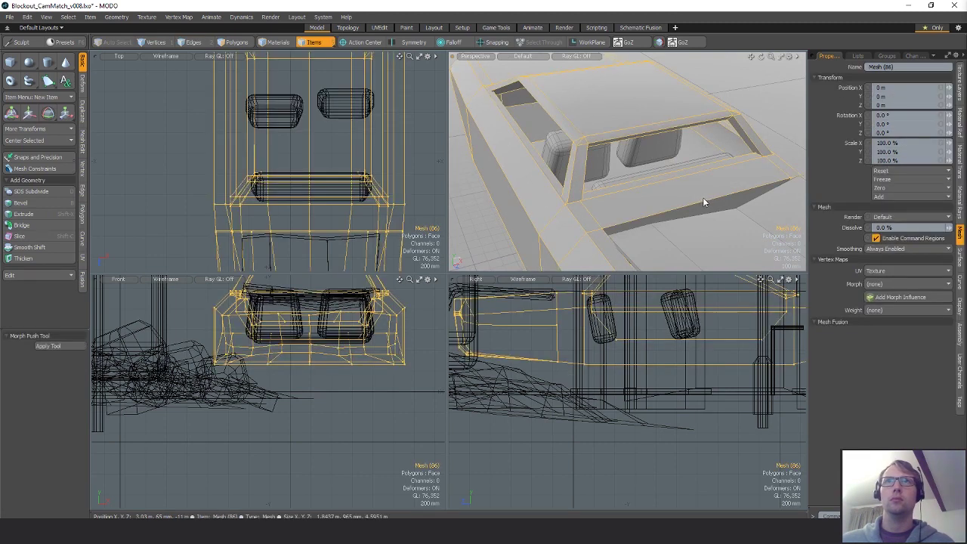
pyautogui.press('3')
pyautogui.doubleClick(689, 172)
pyautogui.hotkey('alt', 'c')
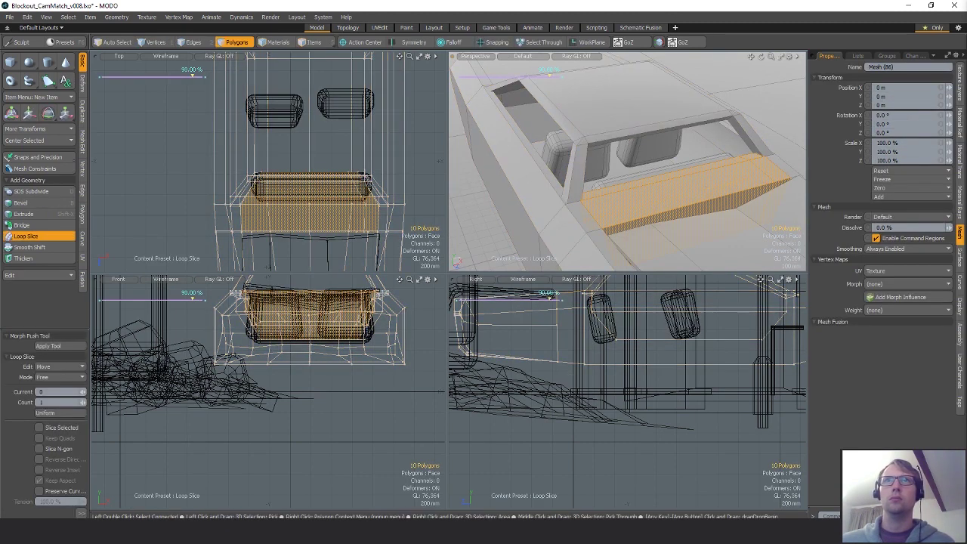
pyautogui.click(49, 414)
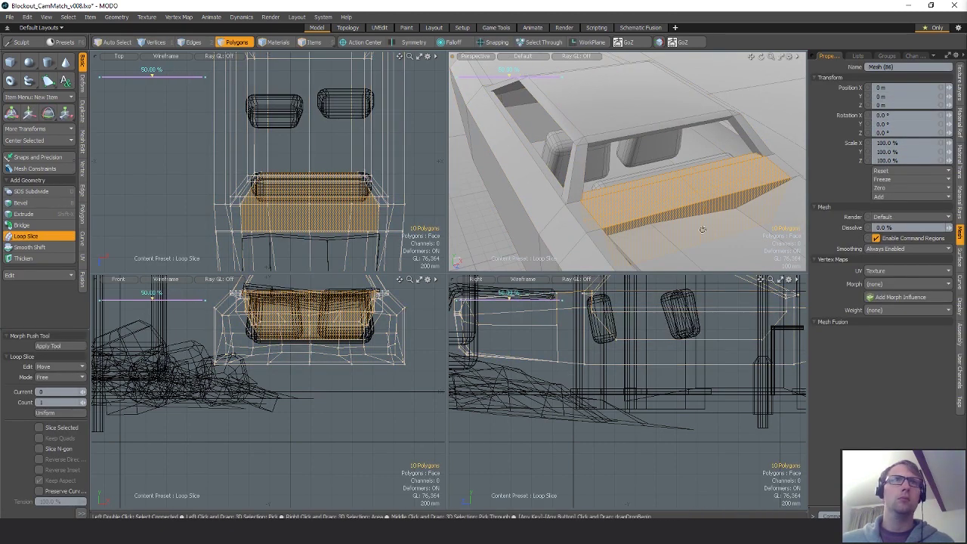
# - Loop slice each half of the deck panel once more through its middle
pyautogui.keyDown('alt'); pyautogui.moveTo(702, 184); pyautogui.dragTo(652, 187); pyautogui.keyUp('alt')
pyautogui.press('q')
pyautogui.doubleClick(643, 195)
pyautogui.hotkey('alt', 'c')
pyautogui.press('q')
pyautogui.doubleClick(713, 184)
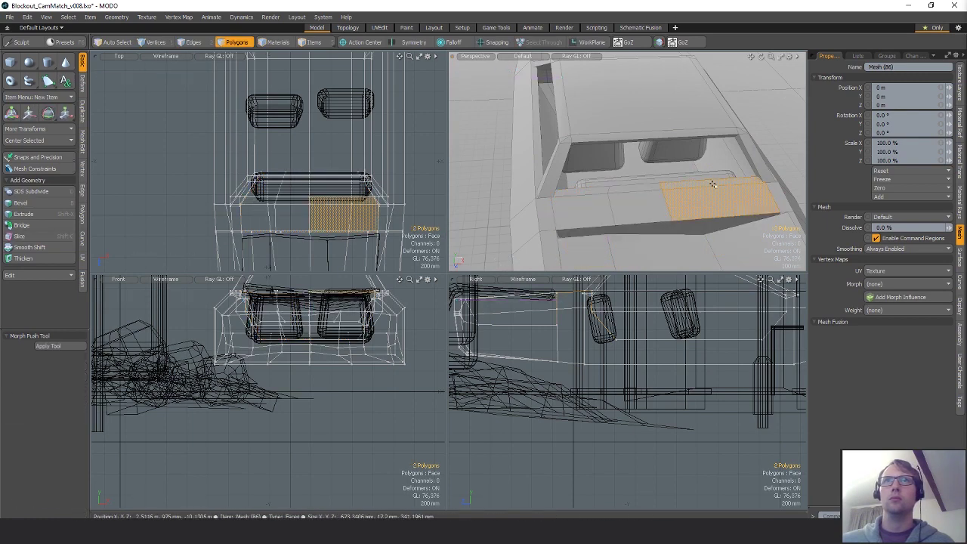
pyautogui.hotkey('alt', 'c')
pyautogui.keyDown('alt'); pyautogui.moveTo(734, 183); pyautogui.dragTo(665, 181); pyautogui.keyUp('alt')
pyautogui.press('q')
# - Lower the selected deck panel section next to the centre slice slightly
pyautogui.keyDown('alt'); pyautogui.moveTo(664, 181); pyautogui.dragTo(685, 142); pyautogui.keyUp('alt')
pyautogui.press('w')
pyautogui.moveTo(706, 111); pyautogui.dragTo(706, 116)
pyautogui.press('q')
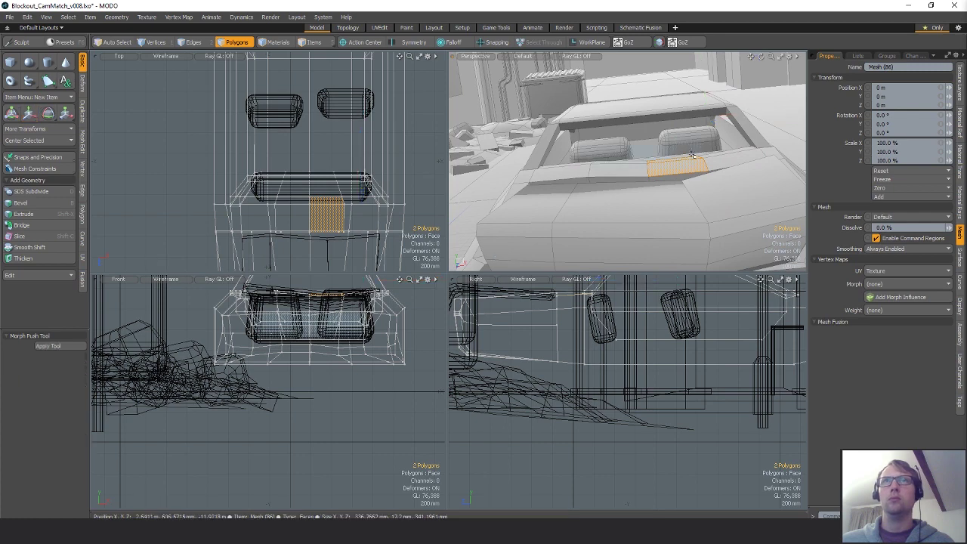
# - Select the sliced edge loops running across the deck panel for moving
pyautogui.keyDown('alt'); pyautogui.moveTo(664, 178); pyautogui.dragTo(651, 136); pyautogui.keyUp('alt')
pyautogui.press('space')
pyautogui.press('space')
pyautogui.click(595, 156)
pyautogui.press('l')
pyautogui.press('w')
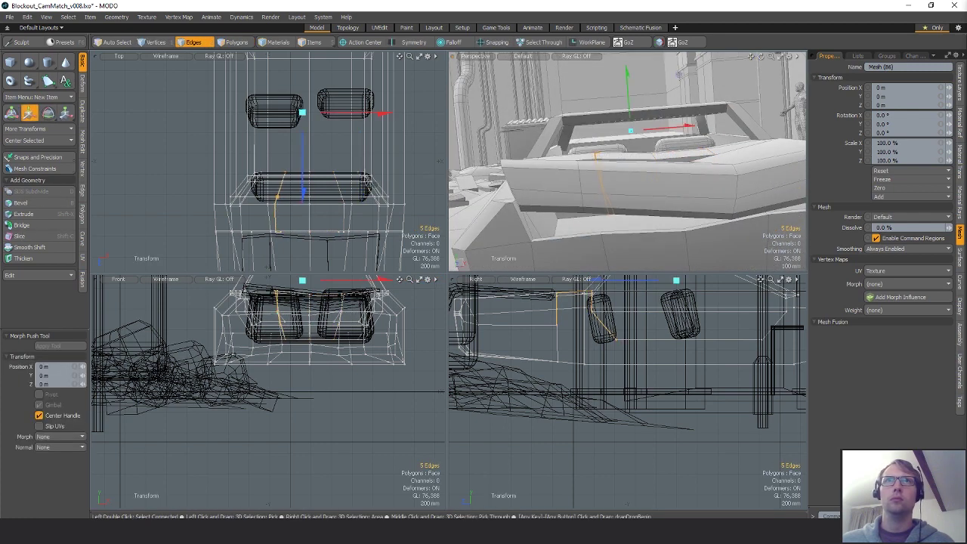
pyautogui.keyDown('alt'); pyautogui.moveTo(701, 165); pyautogui.dragTo(578, 182); pyautogui.keyUp('alt')
pyautogui.press('q')
pyautogui.click(721, 204)
# - Select the car's roof vertices, move them about 30 mm up and -15 mm in Z, and clear the selection
pyautogui.keyDown('alt'); pyautogui.moveTo(578, 182); pyautogui.dragTo(651, 186); pyautogui.keyUp('alt')
pyautogui.scroll(-5, 644, 391)
pyautogui.keyDown('alt'); pyautogui.moveTo(643, 320); pyautogui.dragTo(557, 361); pyautogui.keyUp('alt')
pyautogui.press('5')
pyautogui.scroll(6, 643, 360)
pyautogui.press('1')
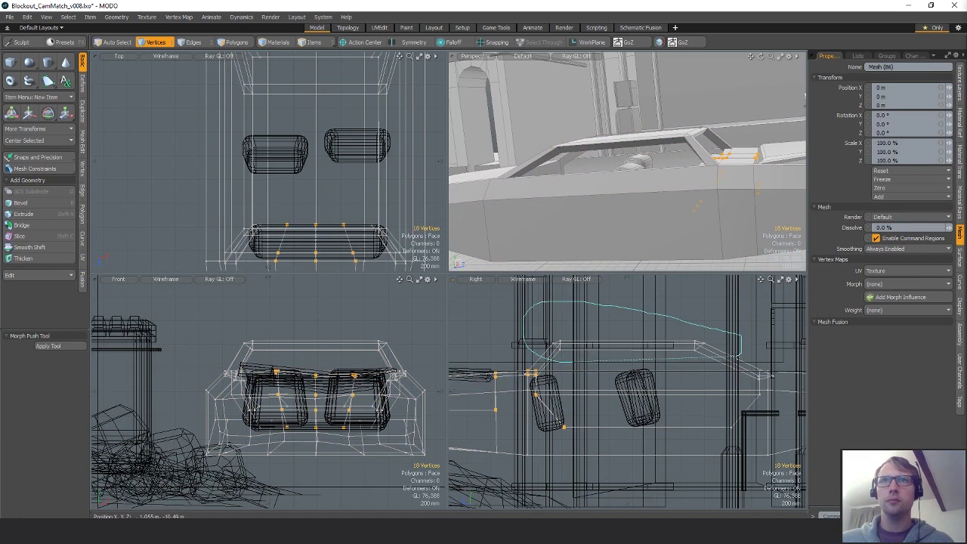
pyautogui.moveTo(528, 352); pyautogui.dragTo(532, 354, button='right')
pyautogui.press('w')
pyautogui.moveTo(628, 323); pyautogui.dragTo(628, 319)
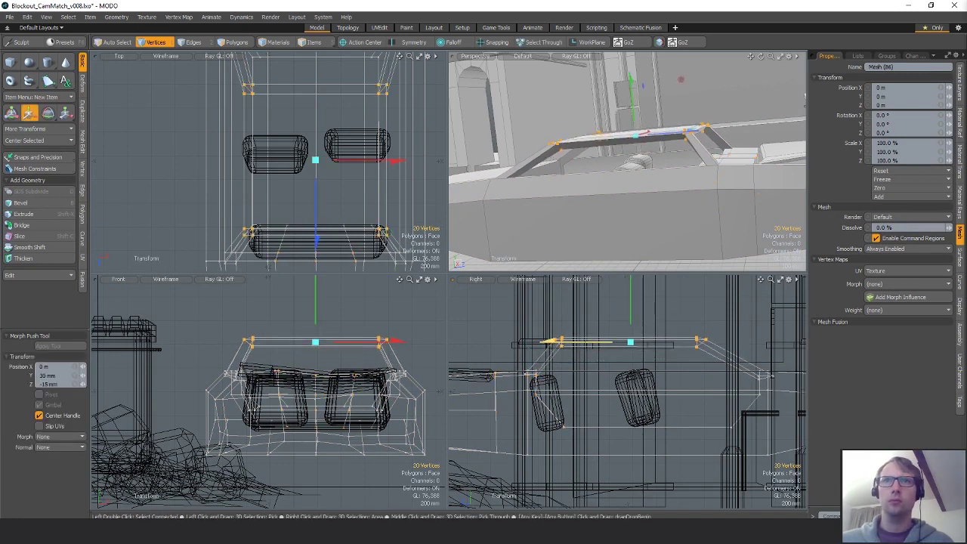
pyautogui.press('space')
pyautogui.click(623, 318)
# - Copy the polygon at the front of the cabin interior into a new mesh layer and move the copy 145 mm in Z
pyautogui.keyDown('alt'); pyautogui.moveTo(778, 157); pyautogui.dragTo(658, 183); pyautogui.keyUp('alt')
pyautogui.scroll(5, 658, 183)
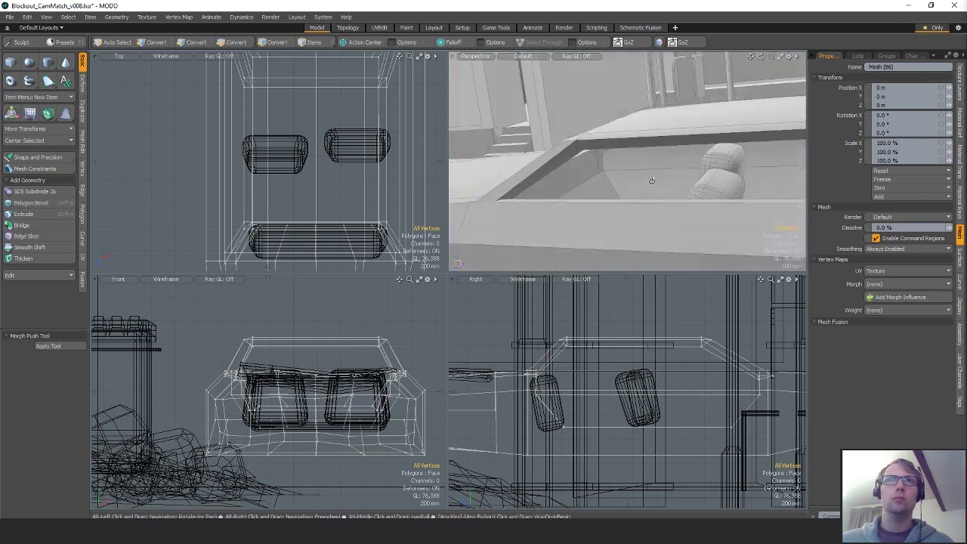
pyautogui.press('5')
pyautogui.click(572, 175)
pyautogui.press('3')
pyautogui.click(571, 176)
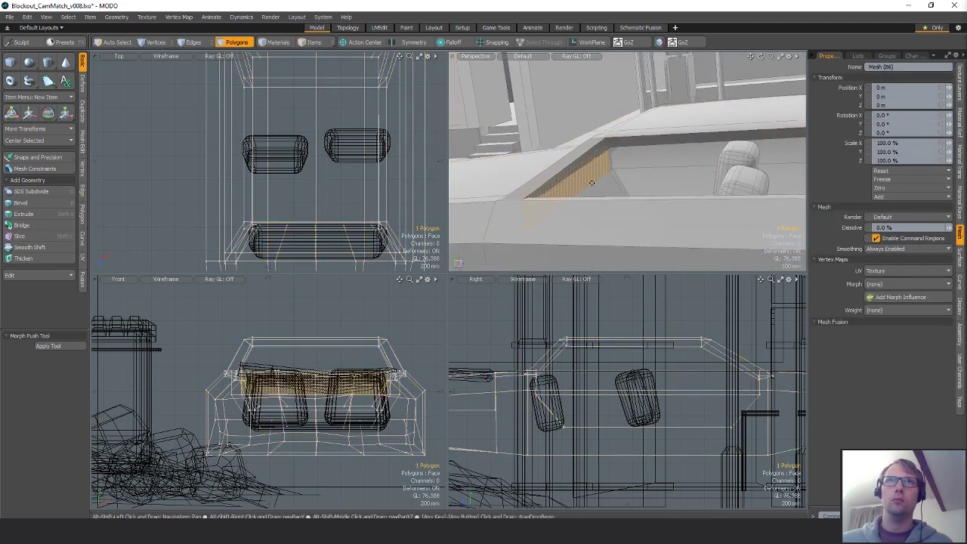
pyautogui.keyDown('alt'); pyautogui.keyDown('shift'); pyautogui.moveTo(593, 180); pyautogui.dragTo(648, 182); pyautogui.keyUp('shift'); pyautogui.keyUp('alt')
pyautogui.hotkey('ctrl', 'c')
pyautogui.press('n')
pyautogui.hotkey('ctrl', 'v')
pyautogui.press('w')
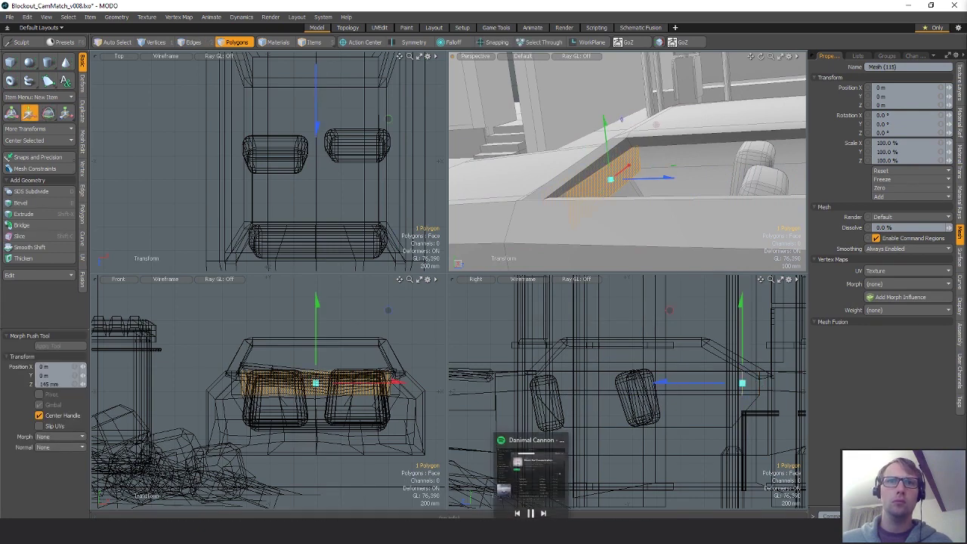
# - Extend the copied panel's four border edges about 165 mm toward the car's front with Edge Extend to form a dashboard block
pyautogui.keyDown('alt'); pyautogui.moveTo(634, 181); pyautogui.dragTo(679, 185); pyautogui.keyUp('alt')
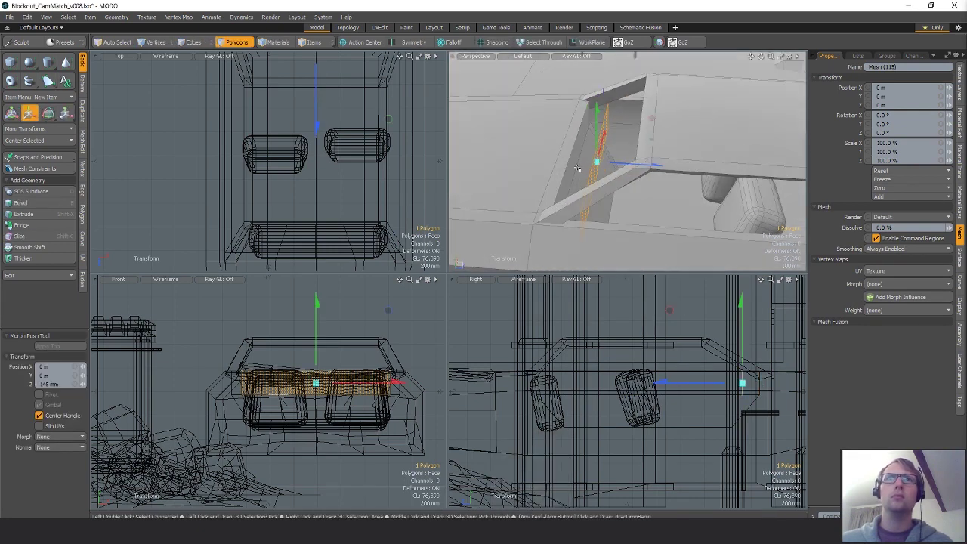
pyautogui.press('q')
pyautogui.press('1')
pyautogui.press('2')
pyautogui.doubleClick(591, 170)
pyautogui.hotkey('ctrl', '3')
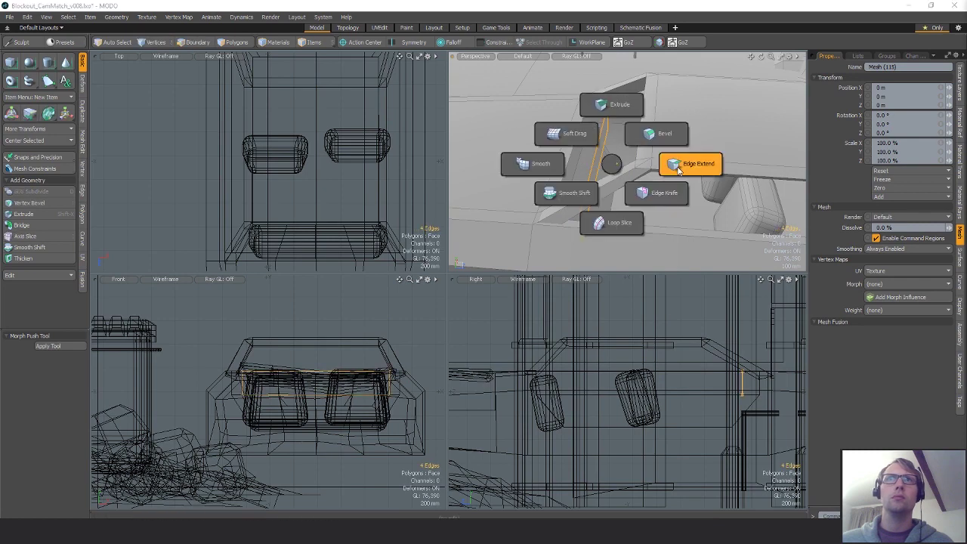
pyautogui.click(674, 168)
pyautogui.click(624, 169)
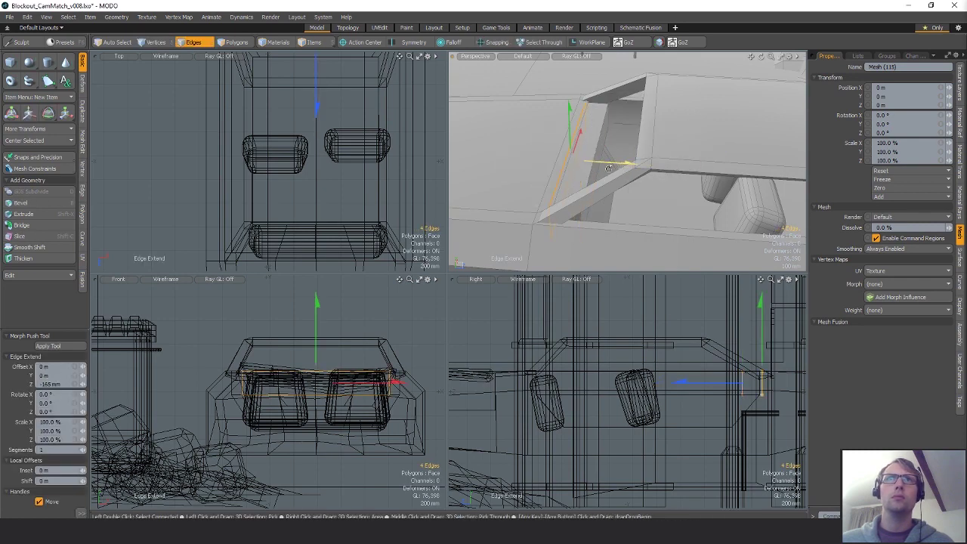
pyautogui.moveTo(609, 169)
pyautogui.keyDown('alt'); pyautogui.mouseDown()
pyautogui.moveTo(631, 148)
pyautogui.moveTo(608, 157)
pyautogui.mouseUp(); pyautogui.keyUp('alt')
# - Select all polygons of the dashboard block and move them -10 mm in Y
pyautogui.press('q')
pyautogui.press('3')
pyautogui.click(623, 175)
pyautogui.doubleClick(623, 175)
pyautogui.press('w')
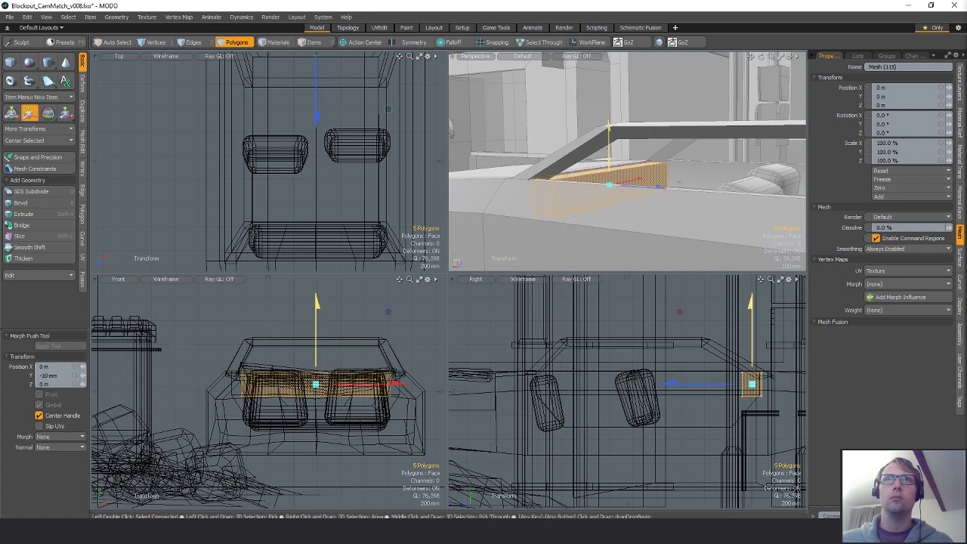
# - Shift the dashboard's seat-side top edge toward the seats and raise its seat-side bottom edge by 45 mm
pyautogui.press('2')
pyautogui.click(673, 176)
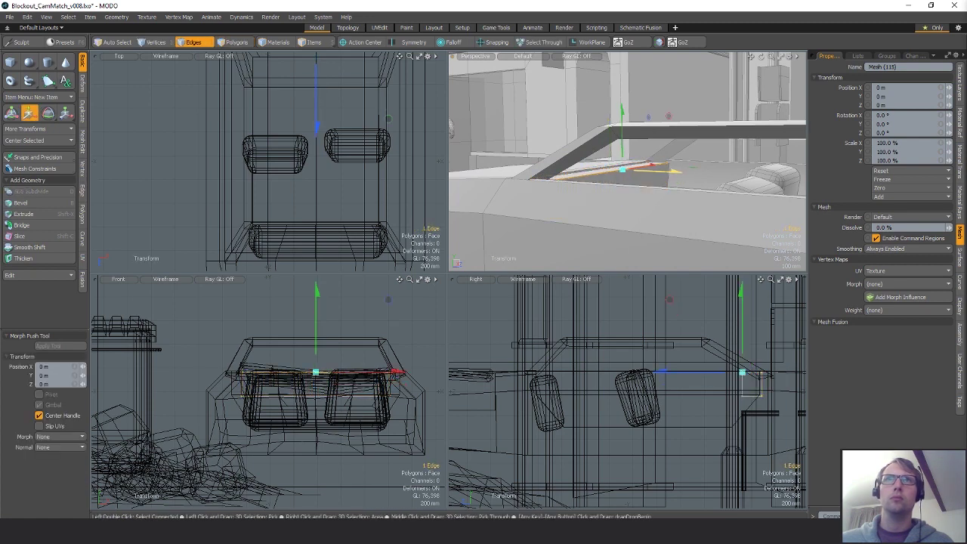
pyautogui.moveTo(666, 171); pyautogui.dragTo(645, 187)
pyautogui.press('space')
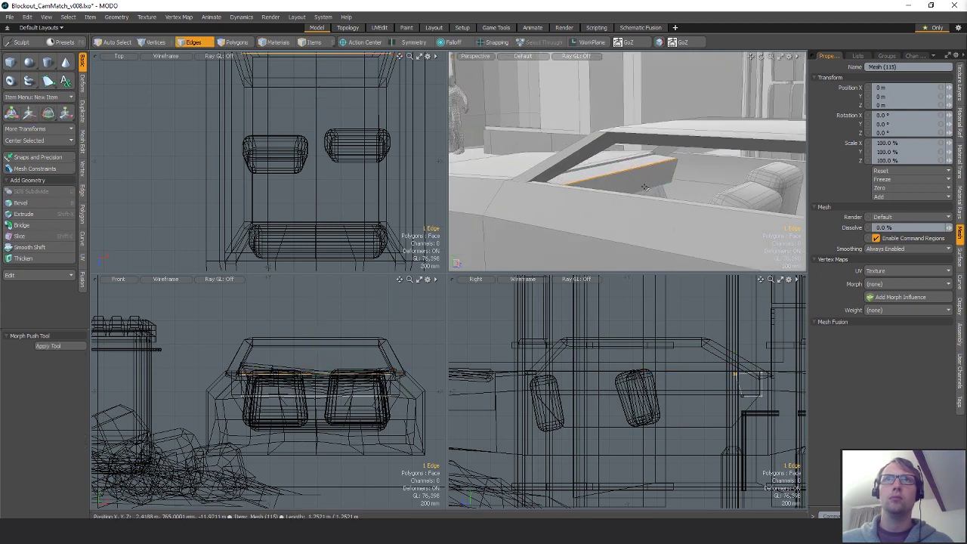
pyautogui.press('w')
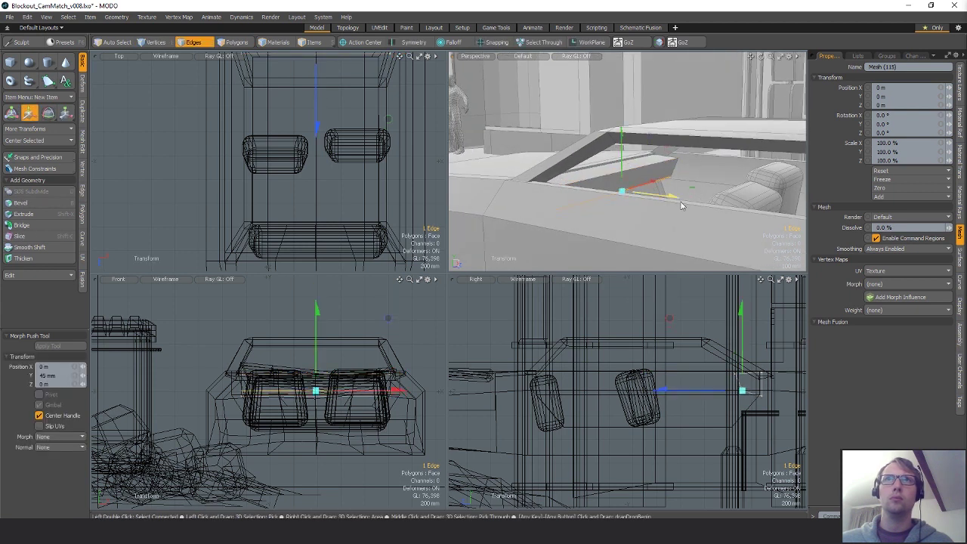
pyautogui.press('space')
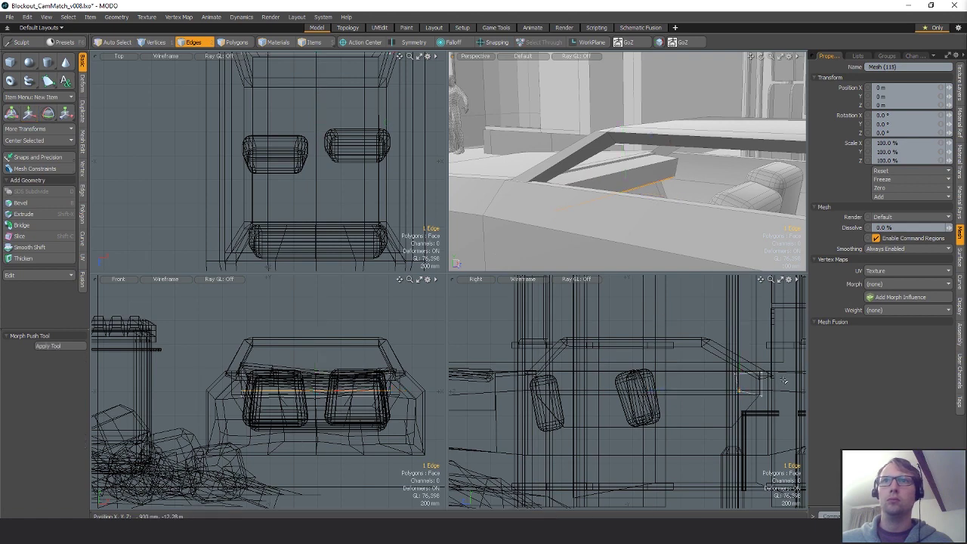
# - Lower the dashboard's bottom edge on the side facing the car's front, then clear the selection
pyautogui.click(648, 186)
pyautogui.press('w')
pyautogui.moveTo(538, 158); pyautogui.dragTo(542, 176)
pyautogui.press('q')
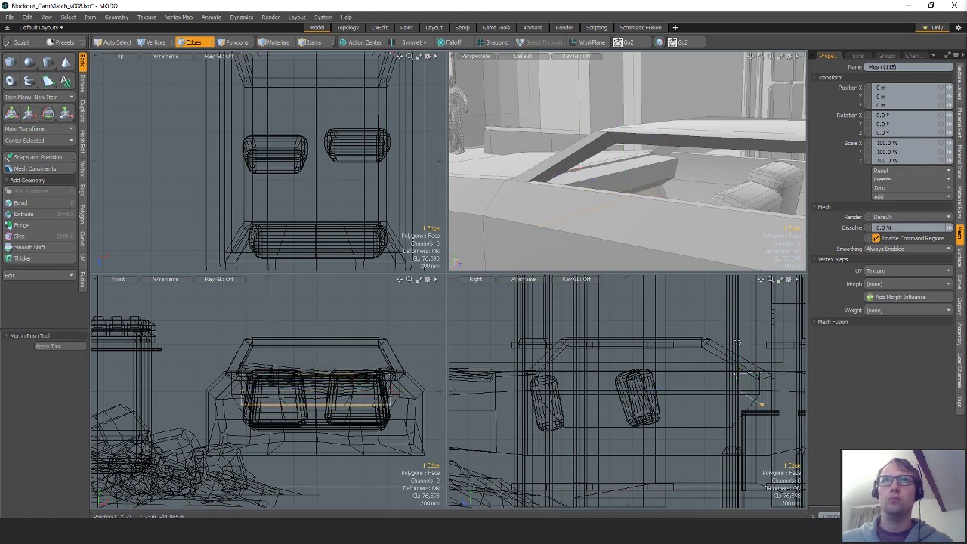
pyautogui.press('Escape')
# - Widen the dashboard block by scaling it to about 116.5% in X
pyautogui.keyDown('alt'); pyautogui.moveTo(502, 175); pyautogui.dragTo(642, 193); pyautogui.keyUp('alt')
pyautogui.press('2')
pyautogui.keyDown('alt'); pyautogui.keyDown('shift'); pyautogui.moveTo(341, 167); pyautogui.dragTo(327, 236); pyautogui.keyUp('shift'); pyautogui.keyUp('alt')
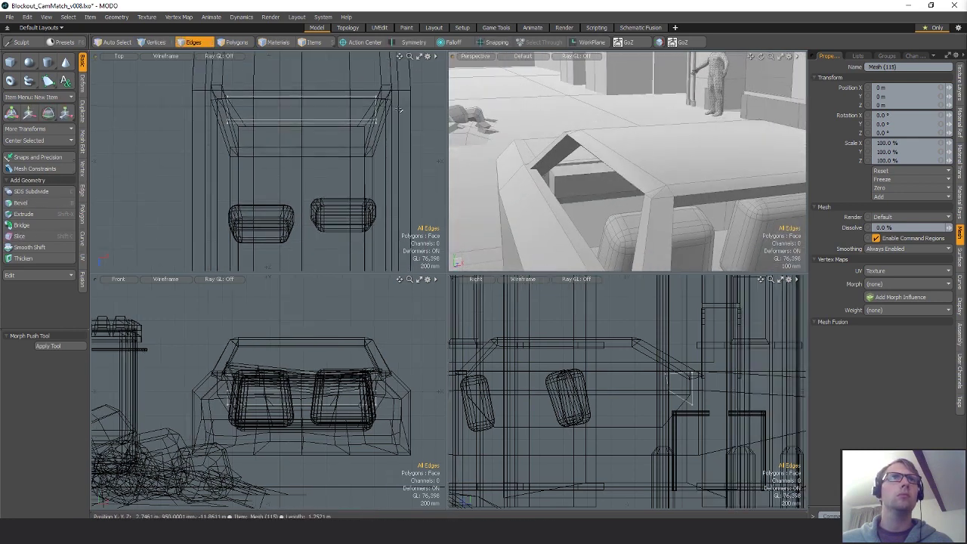
pyautogui.press('r')
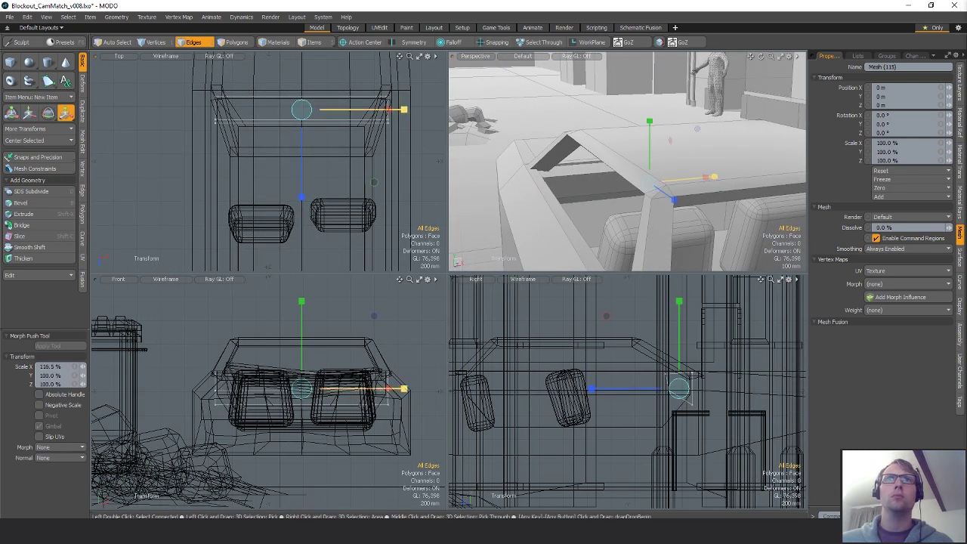
pyautogui.press('q')
# - Select the car body mesh and loop slice its roof four times, lengthwise through the centre and each half and once across the middle
pyautogui.moveTo(665, 173)
pyautogui.keyDown('alt'); pyautogui.mouseDown()
pyautogui.moveTo(687, 160)
pyautogui.moveTo(677, 192)
pyautogui.moveTo(633, 187)
pyautogui.moveTo(636, 220)
pyautogui.moveTo(580, 209)
pyautogui.moveTo(604, 213)
pyautogui.moveTo(594, 228)
pyautogui.moveTo(595, 212)
pyautogui.moveTo(636, 211)
pyautogui.moveTo(640, 183)
pyautogui.moveTo(682, 198)
pyautogui.moveTo(659, 160)
pyautogui.moveTo(675, 181)
pyautogui.moveTo(684, 175)
pyautogui.moveTo(666, 145)
pyautogui.mouseUp(); pyautogui.keyUp('alt')
pyautogui.press('3')
pyautogui.press('5')
pyautogui.click(600, 220)
pyautogui.press('3')
pyautogui.hotkey('alt', 'c')
pyautogui.click(631, 190)
pyautogui.press('space')
pyautogui.hotkey('alt', 'c')
pyautogui.click(610, 201)
pyautogui.press('space')
pyautogui.hotkey('alt', 'c')
pyautogui.click(650, 201)
pyautogui.press('space')
pyautogui.hotkey('alt', 'c')
pyautogui.click(643, 190)
pyautogui.press('space')
# - Move groups of vertices along the roof's middle cross slice to deform the roof unevenly
pyautogui.press('1')
pyautogui.keyDown('alt'); pyautogui.moveTo(672, 155); pyautogui.dragTo(703, 147); pyautogui.keyUp('alt')
pyautogui.press('w')
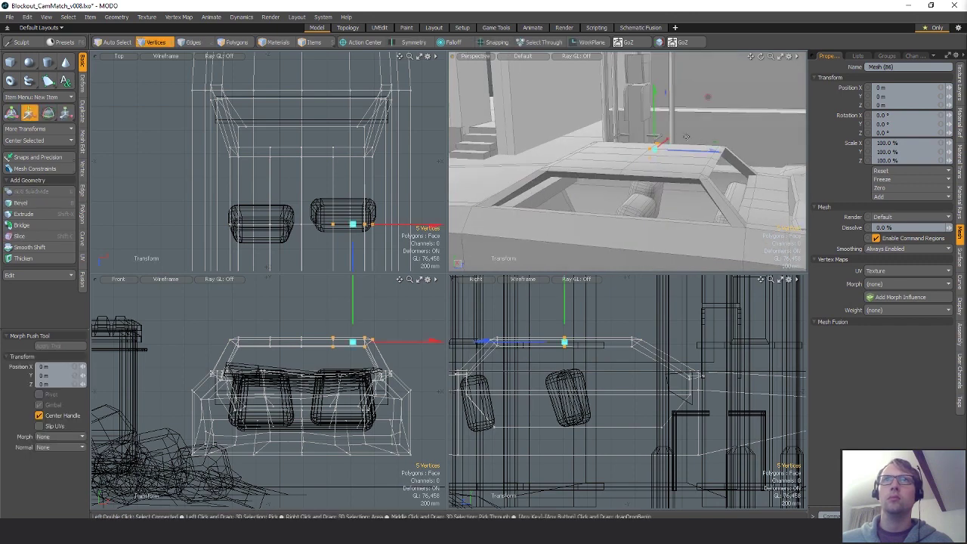
pyautogui.press('space')
pyautogui.press('w')
pyautogui.moveTo(625, 168); pyautogui.dragTo(559, 173)
pyautogui.moveTo(647, 144); pyautogui.dragTo(613, 175)
pyautogui.press('space')
# - Move three vertices on one half of the roof's rear edge slightly up and -5 mm in X
pyautogui.keyDown('alt'); pyautogui.keyDown('shift'); pyautogui.moveTo(321, 229); pyautogui.dragTo(338, 149); pyautogui.keyUp('shift'); pyautogui.keyUp('alt')
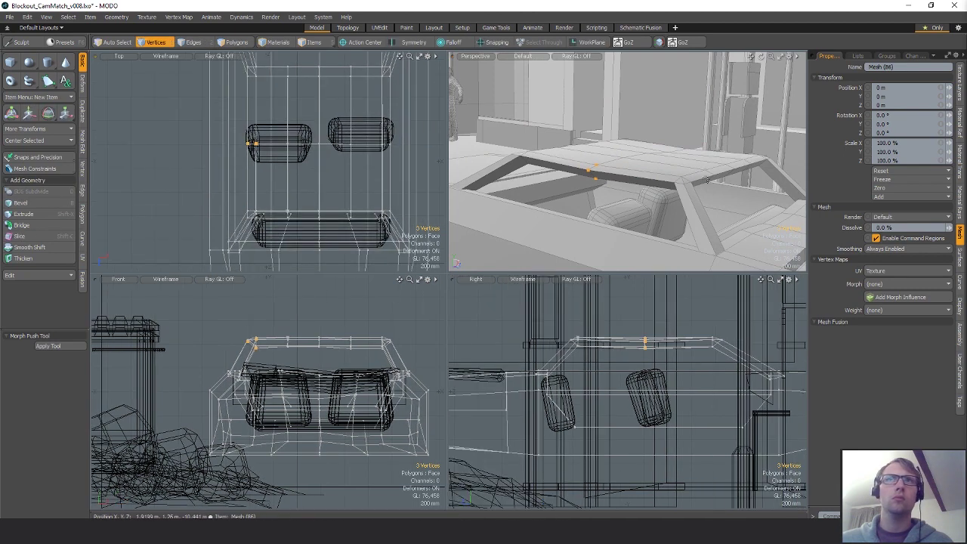
pyautogui.keyDown('alt'); pyautogui.moveTo(706, 179); pyautogui.dragTo(650, 136); pyautogui.keyUp('alt')
pyautogui.press('w')
pyautogui.click(650, 136)
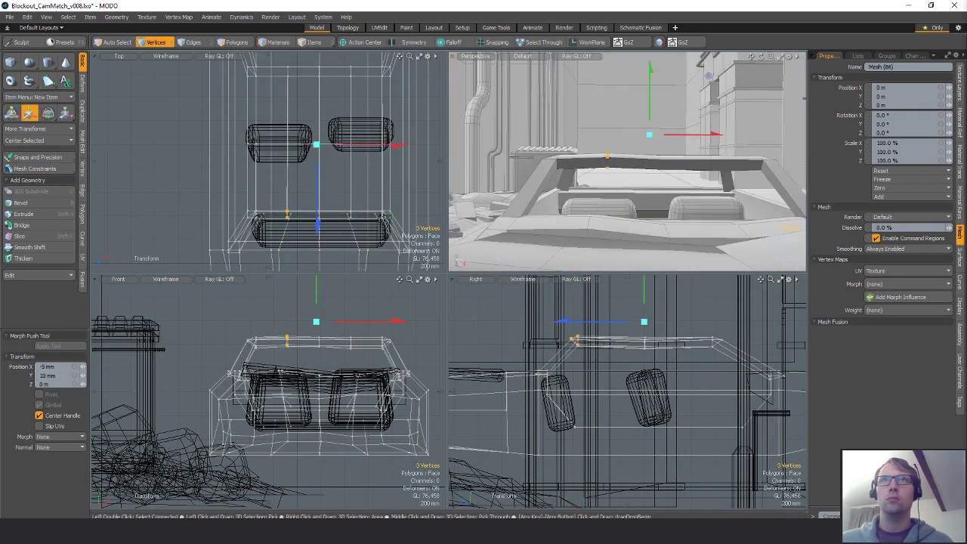
pyautogui.keyDown('alt'); pyautogui.moveTo(649, 136); pyautogui.dragTo(659, 203); pyautogui.keyUp('alt')
pyautogui.press('space')
# - Adjust the three matching vertices on the other half of the roof's rear edge
pyautogui.keyDown('alt'); pyautogui.moveTo(669, 181); pyautogui.dragTo(586, 157); pyautogui.keyUp('alt')
pyautogui.press('w')
pyautogui.press('space')
pyautogui.click(689, 161)
pyautogui.press('1')
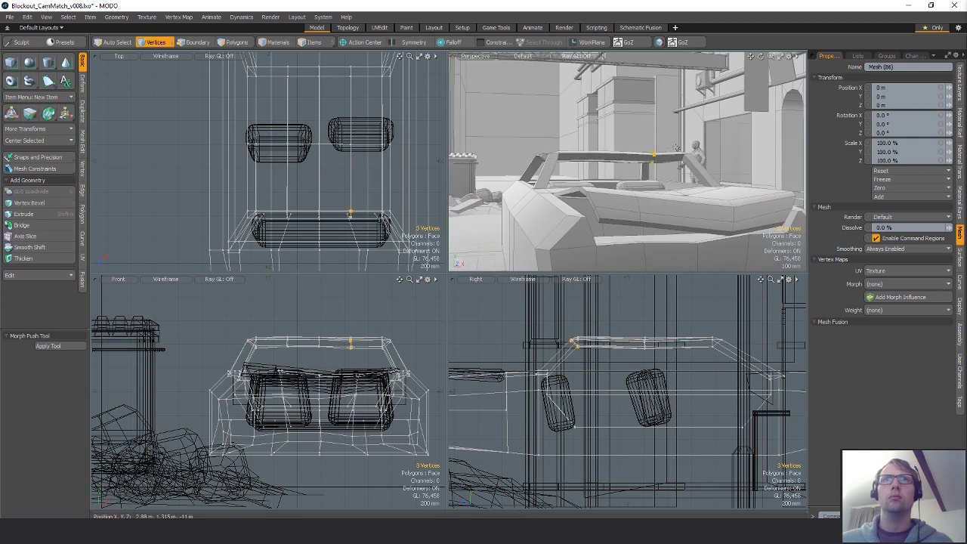
pyautogui.press('w')
pyautogui.scroll(3, 655, 139)
pyautogui.hotkey('shift', 'a')
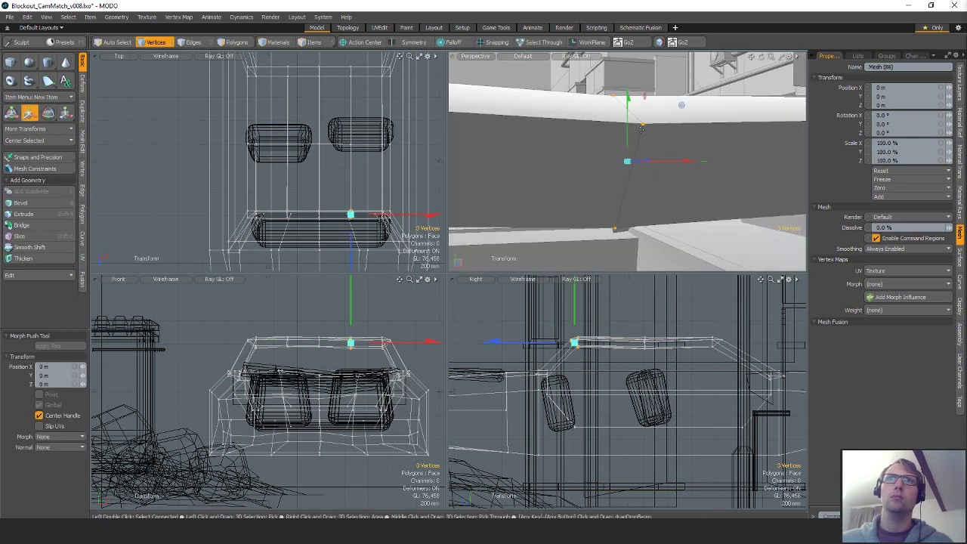
pyautogui.scroll(-5, 579, 215)
pyautogui.press('space')
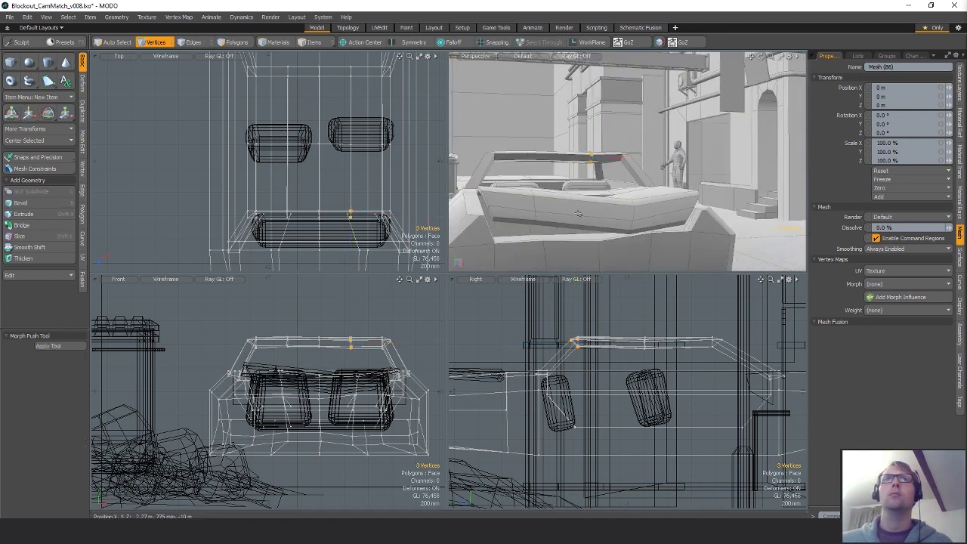
# - Select the two inner top edges of the roof's middle cross slice and adjust their position
pyautogui.moveTo(668, 177)
pyautogui.keyDown('alt'); pyautogui.mouseDown()
pyautogui.moveTo(701, 178)
pyautogui.moveTo(653, 188)
pyautogui.mouseUp(); pyautogui.keyUp('alt')
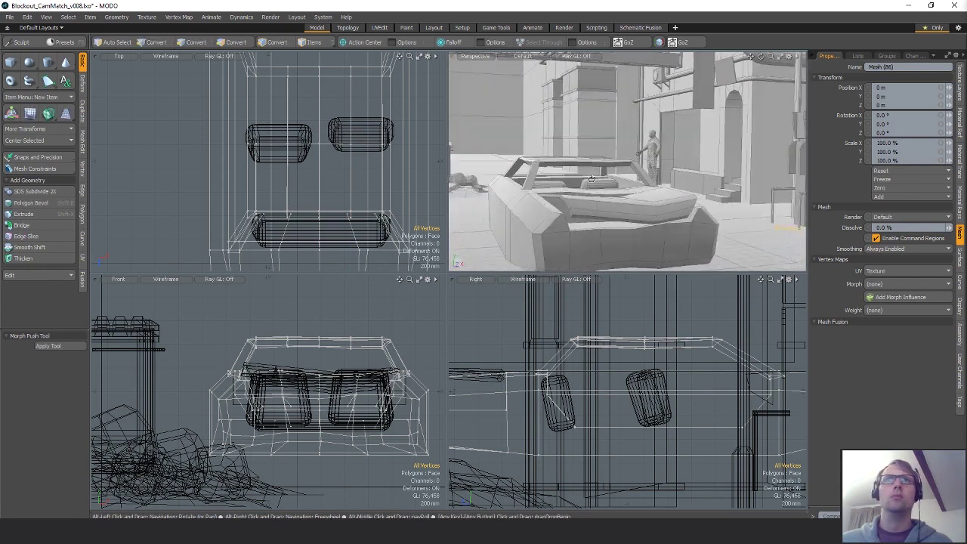
pyautogui.keyDown('alt'); pyautogui.moveTo(593, 191); pyautogui.dragTo(489, 205); pyautogui.keyUp('alt')
pyautogui.press('2')
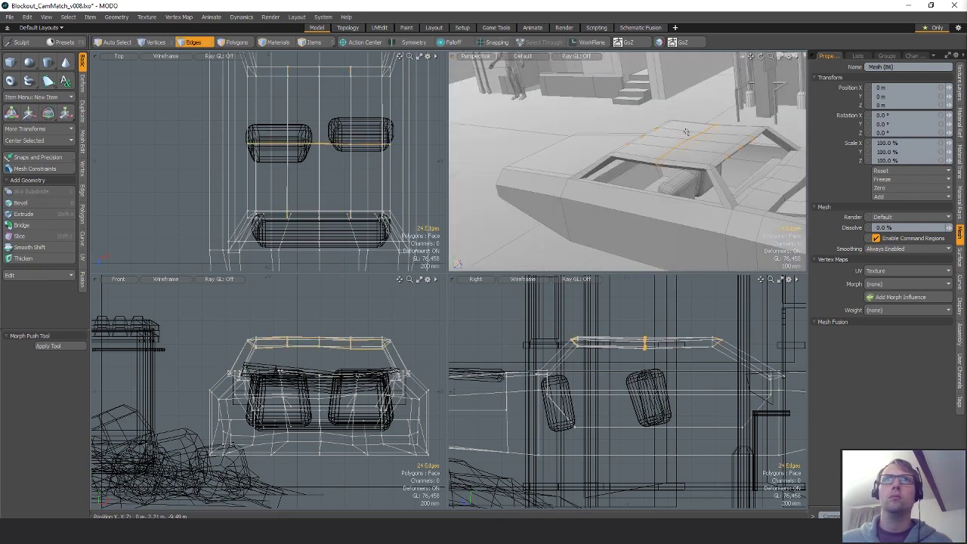
pyautogui.click(680, 142)
pyautogui.keyDown('ctrl'); pyautogui.click(662, 161); pyautogui.keyUp('ctrl')
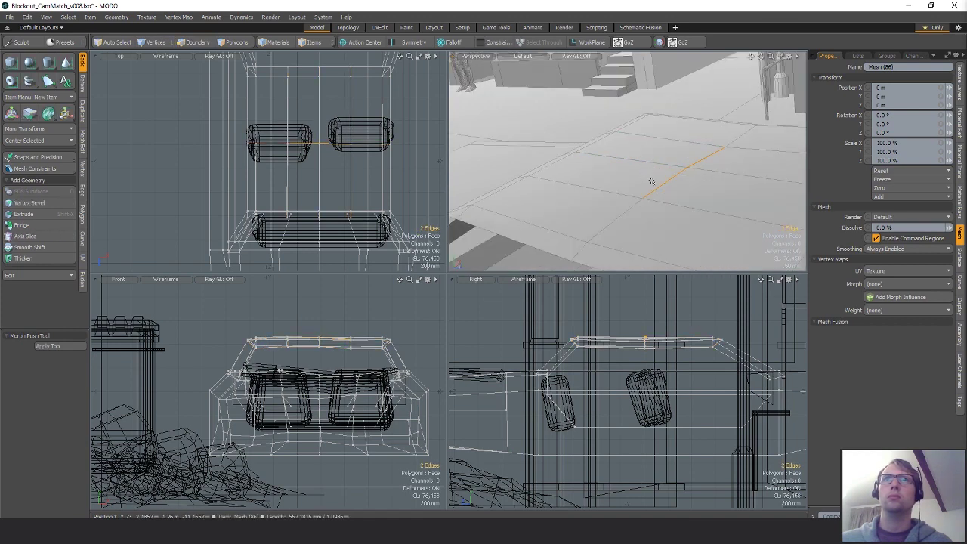
pyautogui.press('w')
pyautogui.keyDown('alt'); pyautogui.moveTo(652, 181); pyautogui.dragTo(477, 212); pyautogui.keyUp('alt')
pyautogui.press('q')
pyautogui.click(679, 128)
# - Create a 24-sided cylinder at the origin with a radius of 500 mm in X and Z and 750 mm in Y
pyautogui.scroll(-4, 604, 198)
pyautogui.scroll(-3, 545, 184)
pyautogui.press('2')
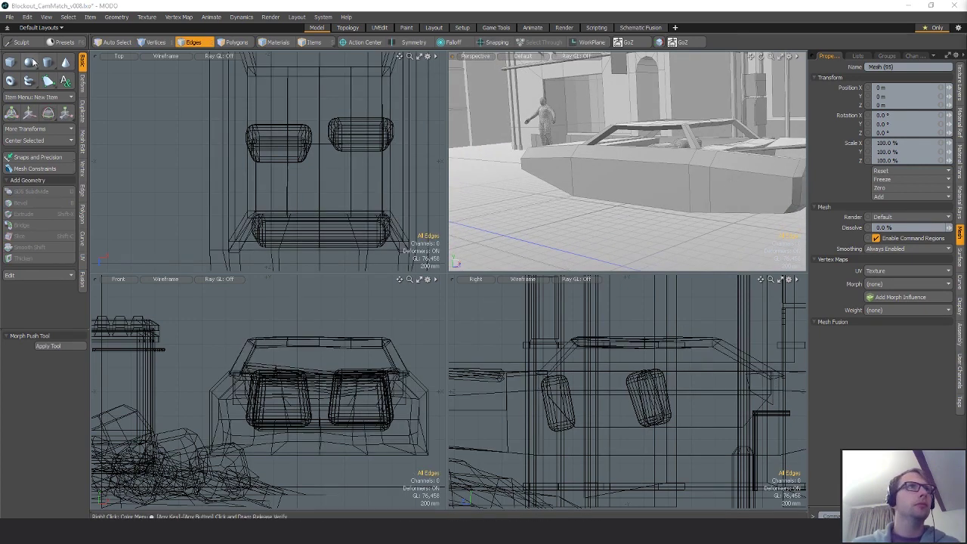
pyautogui.press('ctrl')
pyautogui.click(48, 63)
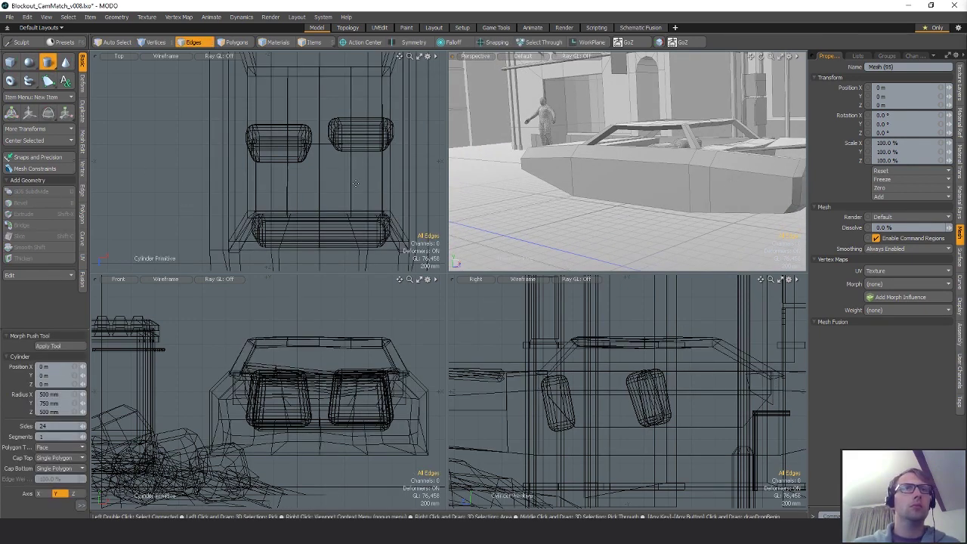
pyautogui.scroll(-6, 620, 389)
pyautogui.keyDown('alt'); pyautogui.keyDown('shift'); pyautogui.moveTo(632, 395); pyautogui.dragTo(735, 385); pyautogui.keyUp('shift'); pyautogui.keyUp('alt')
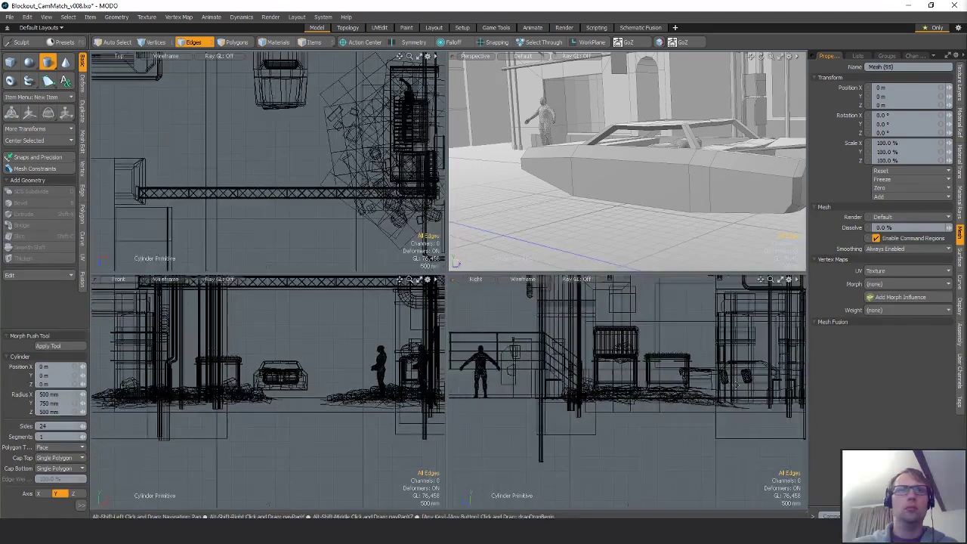
pyautogui.scroll(-3, 284, 442)
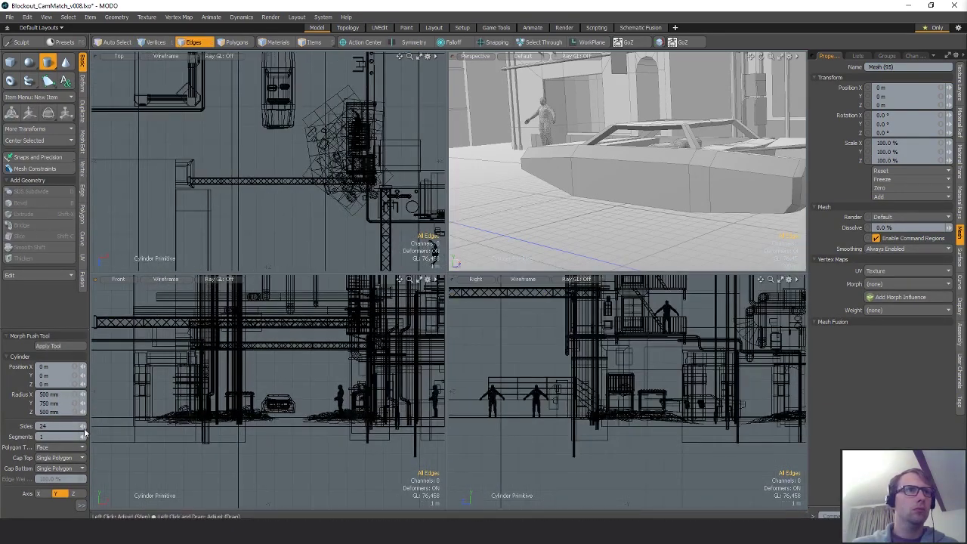
pyautogui.click(57, 348)
# - Rotate the cylinder so its axis runs along X and narrow it in X to a wheel shape
pyautogui.scroll(3, 302, 421)
pyautogui.press('e')
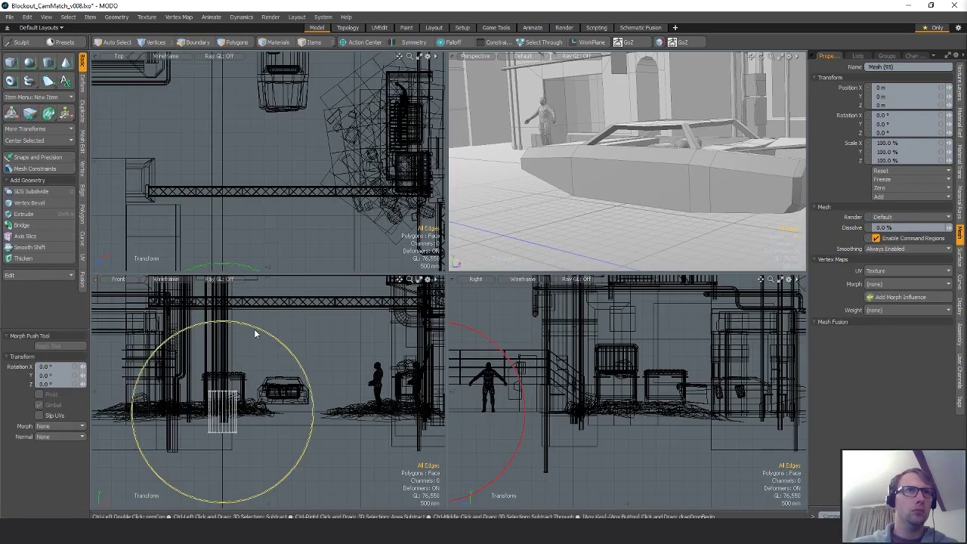
pyautogui.keyDown('ctrl'); pyautogui.moveTo(255, 332); pyautogui.dragTo(303, 437); pyautogui.keyUp('ctrl')
pyautogui.press('r')
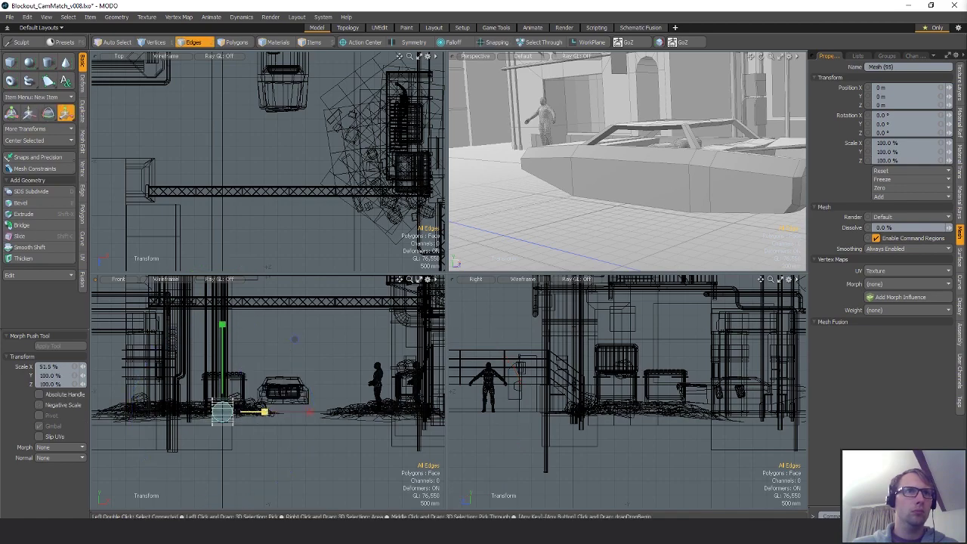
# - Move the wheel 1.12 m in X, 300 mm in Y and about -9.6 m in Z to the rear of the car
pyautogui.press('w')
pyautogui.hotkey('shift', 'a')
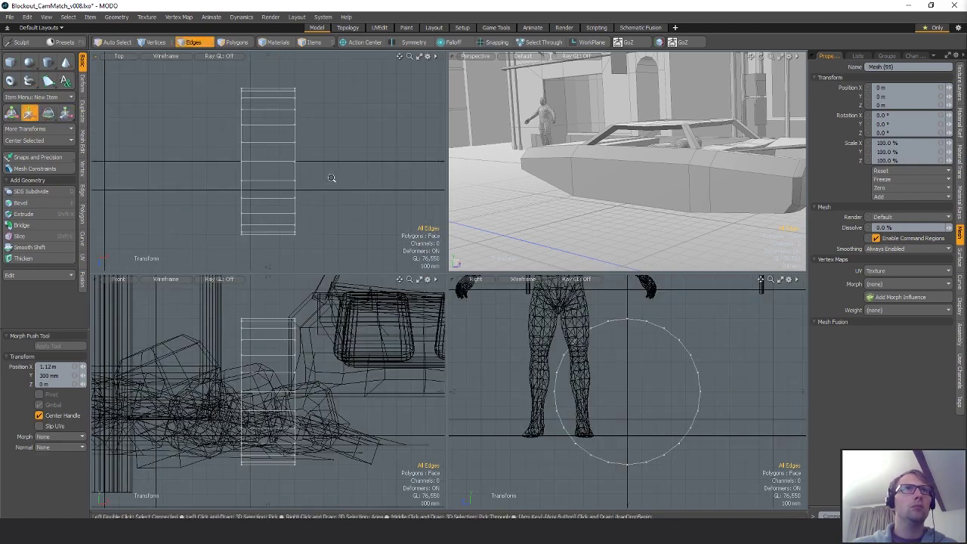
pyautogui.scroll(-8, 335, 185)
pyautogui.moveTo(342, 216); pyautogui.dragTo(341, 143)
pyautogui.hotkey('shift', 'a')
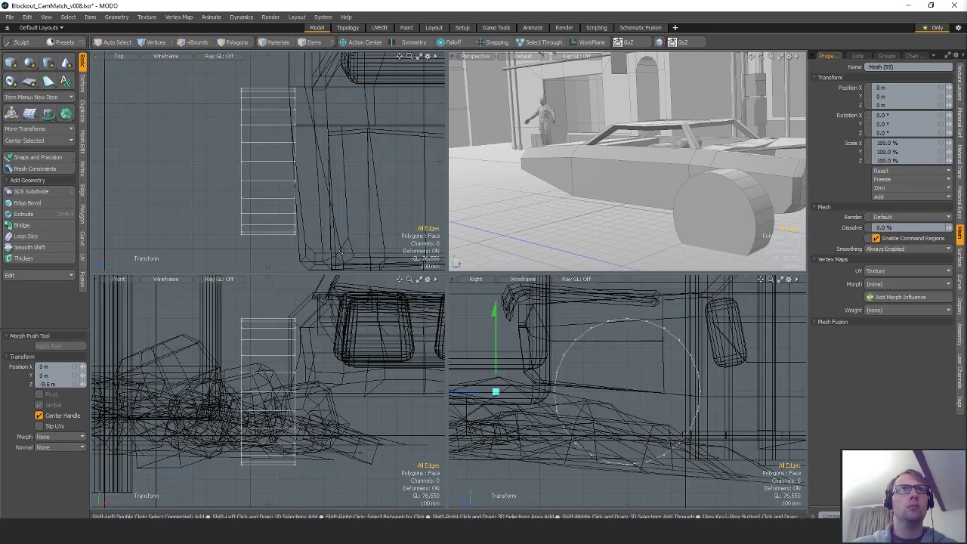
# - Scale the wheel uniformly to 62% and move it into the car's side near the rear seat
pyautogui.scroll(-3, 343, 184)
pyautogui.press('r')
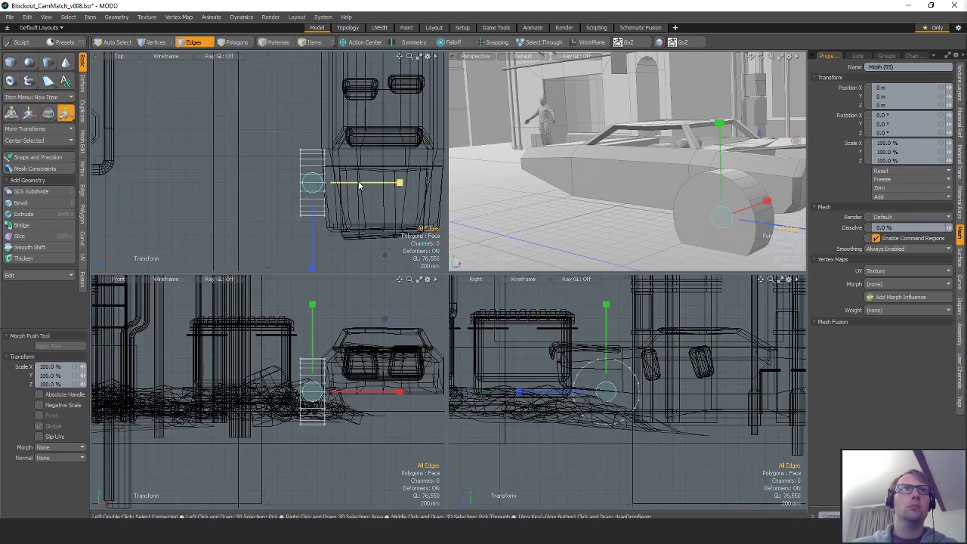
pyautogui.moveTo(312, 183); pyautogui.dragTo(288, 183)
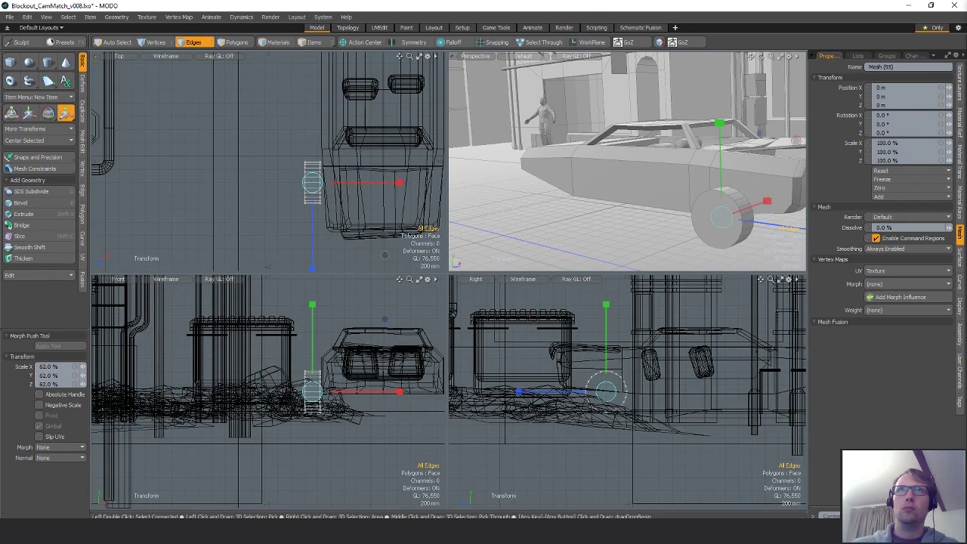
pyautogui.press('w')
pyautogui.moveTo(353, 216); pyautogui.dragTo(295, 225)
pyautogui.press('q')
# - Duplicate the wheel's polygons and move the copy to the opposite side of the car
pyautogui.press('space')
pyautogui.press('space')
pyautogui.moveTo(269, 141)
pyautogui.mouseDown(button='right')
pyautogui.moveTo(227, 225)
pyautogui.moveTo(302, 179)
pyautogui.mouseUp(button='right')
pyautogui.keyDown('alt'); pyautogui.keyDown('shift'); pyautogui.moveTo(304, 176); pyautogui.dragTo(275, 194); pyautogui.keyUp('shift'); pyautogui.keyUp('alt')
pyautogui.press('space')
pyautogui.press('space')
pyautogui.moveTo(256, 166)
pyautogui.mouseDown(button='right')
pyautogui.moveTo(201, 250)
pyautogui.moveTo(305, 193)
pyautogui.mouseUp(button='right')
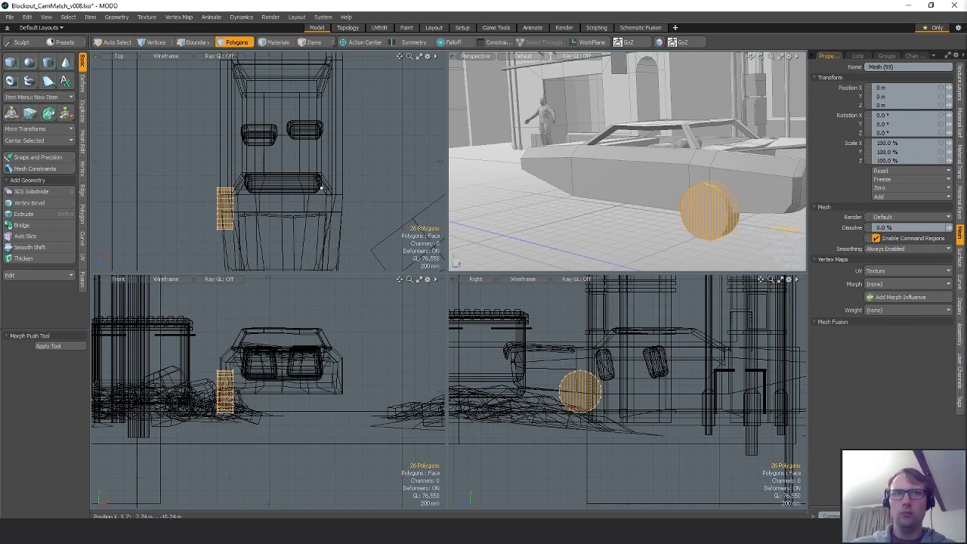
pyautogui.press('y')
pyautogui.moveTo(253, 214)
pyautogui.mouseDown()
pyautogui.moveTo(366, 213)
pyautogui.moveTo(359, 230)
pyautogui.mouseUp()
# - Duplicate both rear wheels and move the copies about -2.64 m in Z to the front of the car
pyautogui.scroll(-3, 366, 210)
pyautogui.press('space')
pyautogui.moveTo(343, 166); pyautogui.dragTo(388, 198, button='right')
pyautogui.keyDown('alt'); pyautogui.keyDown('shift'); pyautogui.moveTo(385, 198); pyautogui.dragTo(360, 214); pyautogui.keyUp('shift'); pyautogui.keyUp('alt')
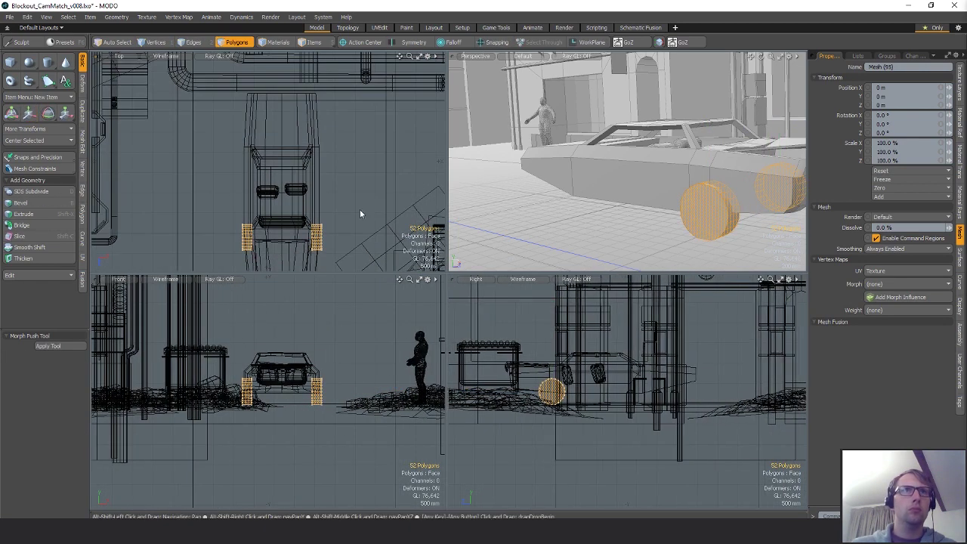
pyautogui.press('y')
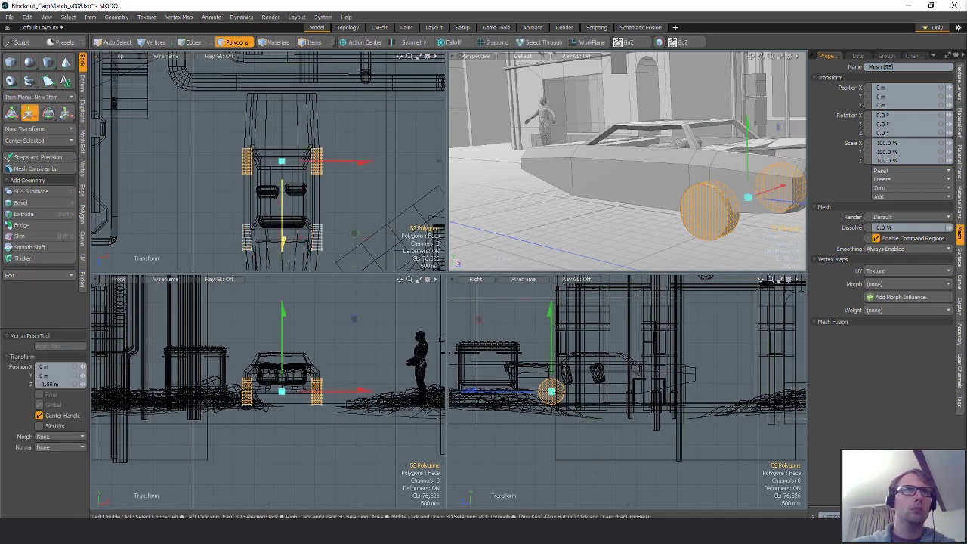
pyautogui.moveTo(552, 391); pyautogui.dragTo(659, 391)
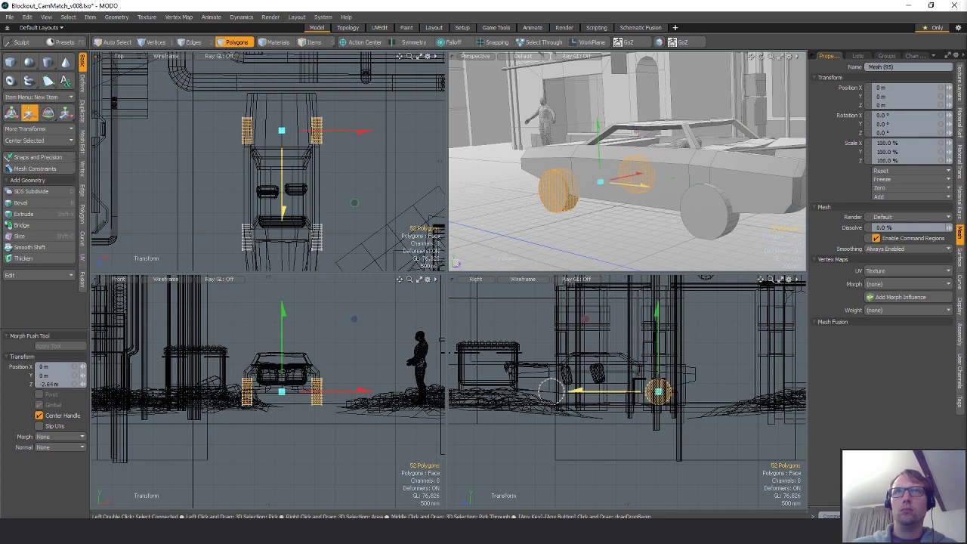
pyautogui.keyDown('alt'); pyautogui.moveTo(502, 185); pyautogui.dragTo(659, 192); pyautogui.keyUp('alt')
pyautogui.press('q')
pyautogui.click(581, 227)
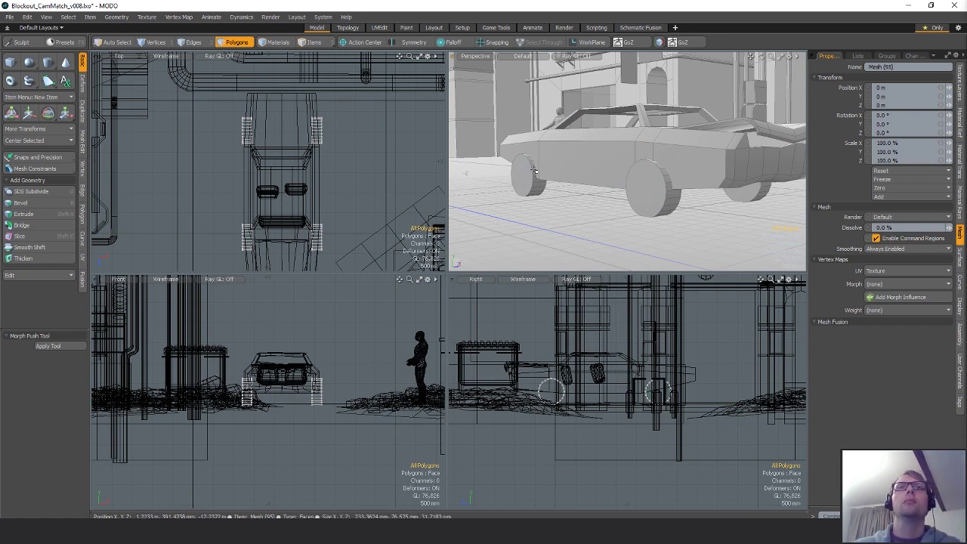
# - Bevel the outer rim edges of all four wheels by 44 mm with round level 2
pyautogui.press('2')
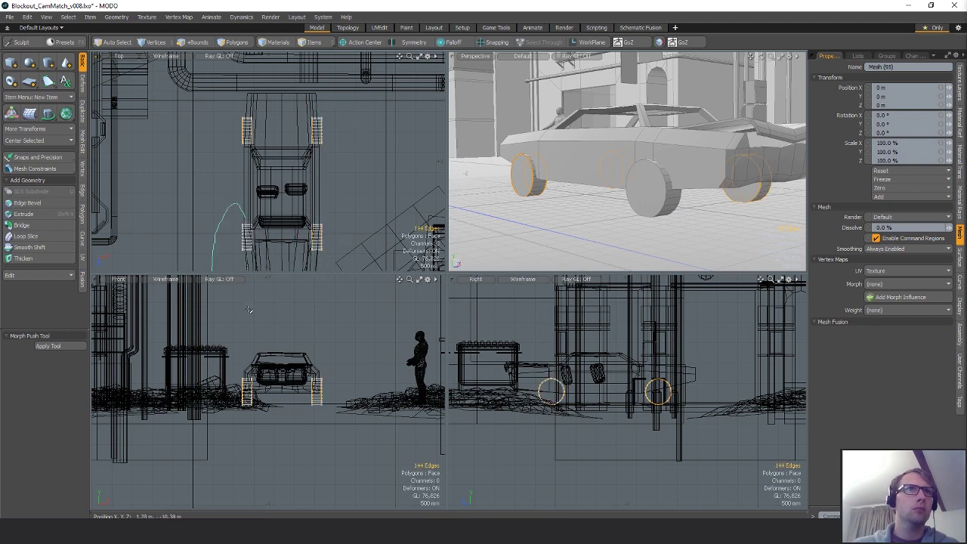
pyautogui.press('2')
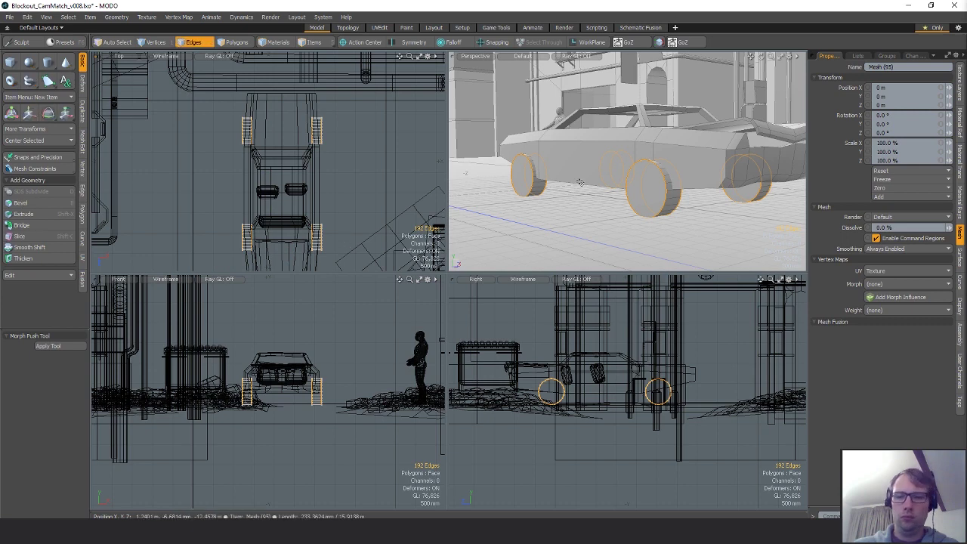
pyautogui.press('b')
pyautogui.moveTo(671, 179); pyautogui.dragTo(673, 179)
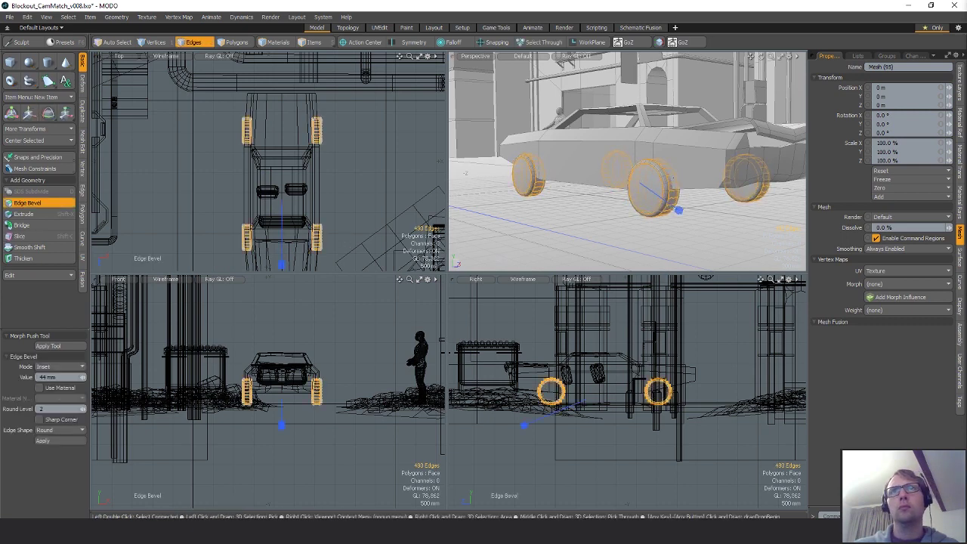
pyautogui.press('space')
pyautogui.click(594, 198)
pyautogui.keyDown('alt'); pyautogui.moveTo(594, 198); pyautogui.dragTo(618, 169); pyautogui.keyUp('alt')
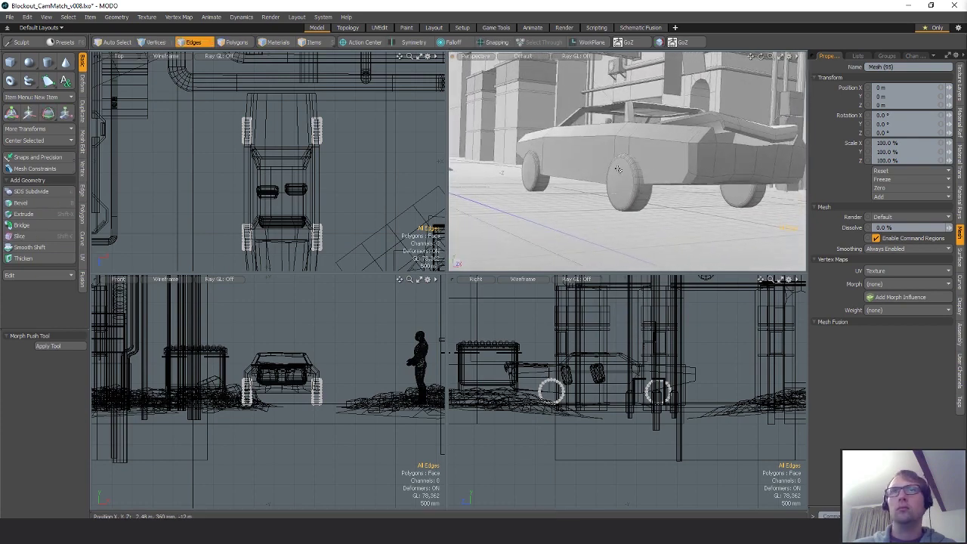
# - Raise all four wheels 140 mm in Y
pyautogui.press('w')
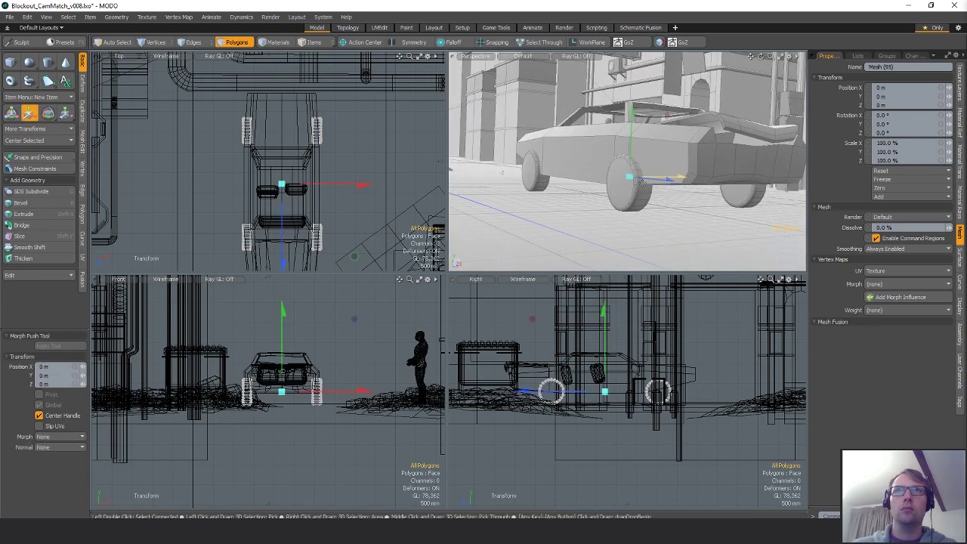
pyautogui.moveTo(634, 127); pyautogui.dragTo(635, 112)
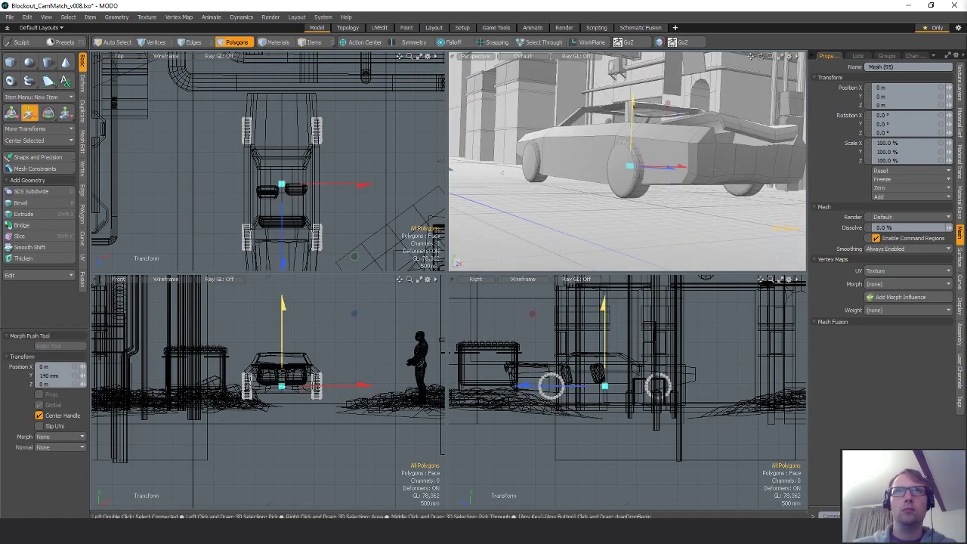
pyautogui.press('space')
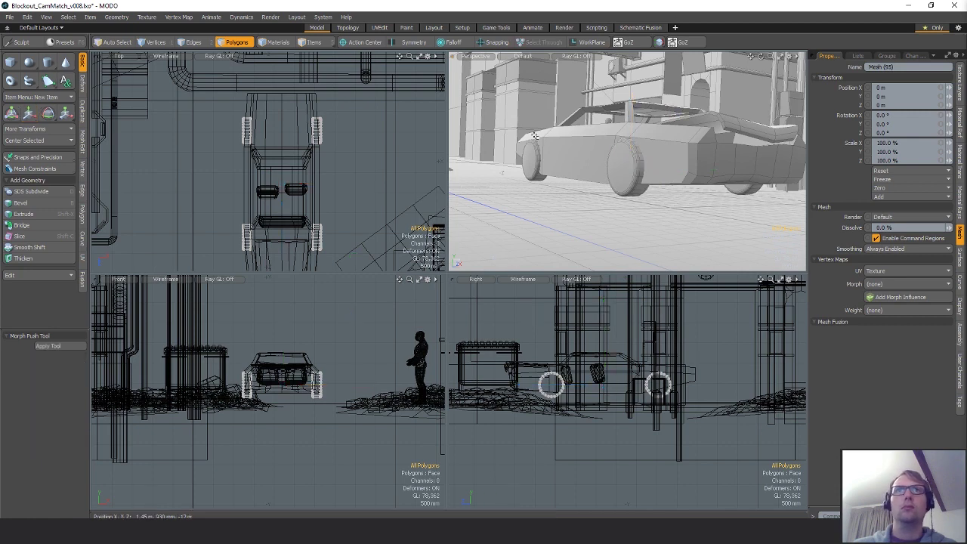
# - Cut the four wheels out of their own mesh and paste them into the car body mesh
pyautogui.press('1')
pyautogui.press('Delete')
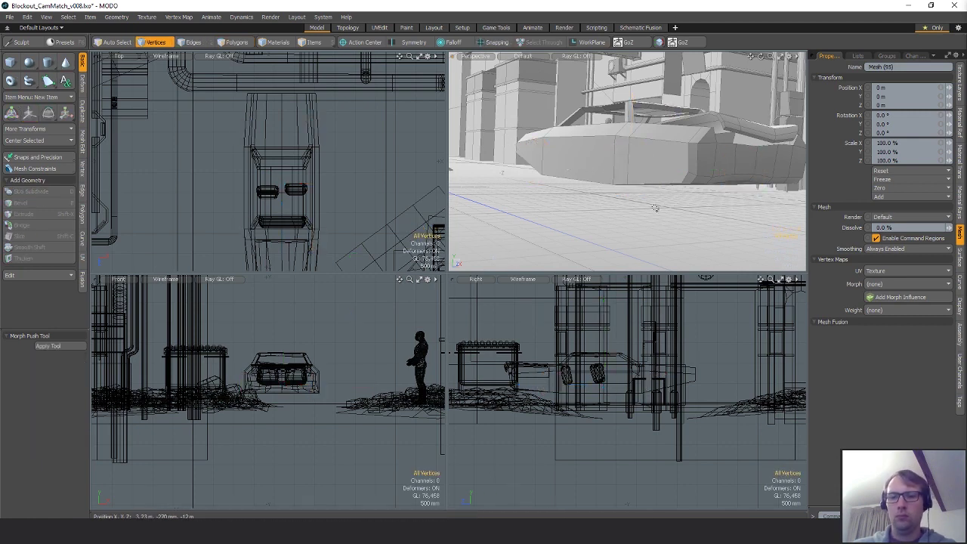
pyautogui.click(635, 155)
pyautogui.press('3')
pyautogui.hotkey('ctrl', 'v')
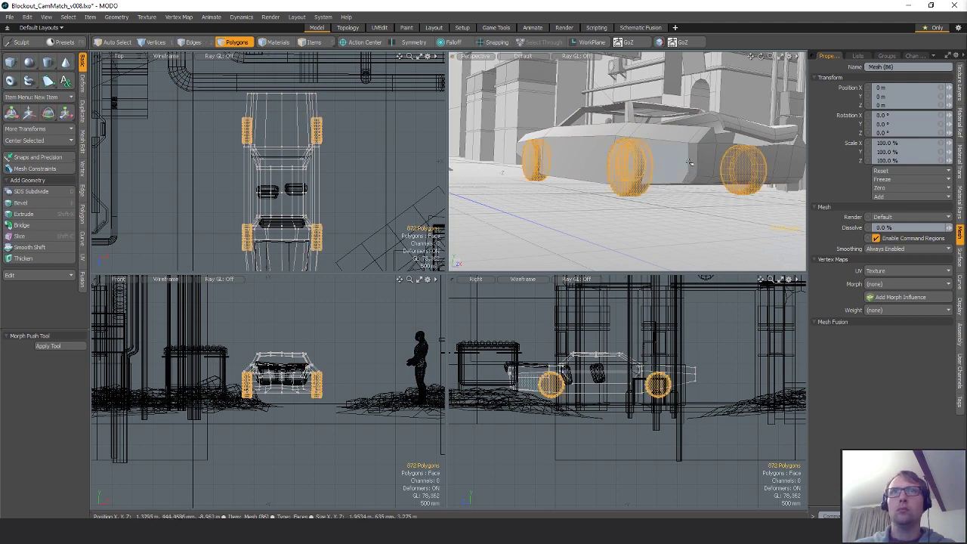
pyautogui.keyDown('alt'); pyautogui.moveTo(635, 155); pyautogui.dragTo(694, 173); pyautogui.keyUp('alt')
# - Cut the bent lid from its separate mesh and paste it into the car body mesh
pyautogui.press('5')
pyautogui.click(676, 189)
pyautogui.press('3')
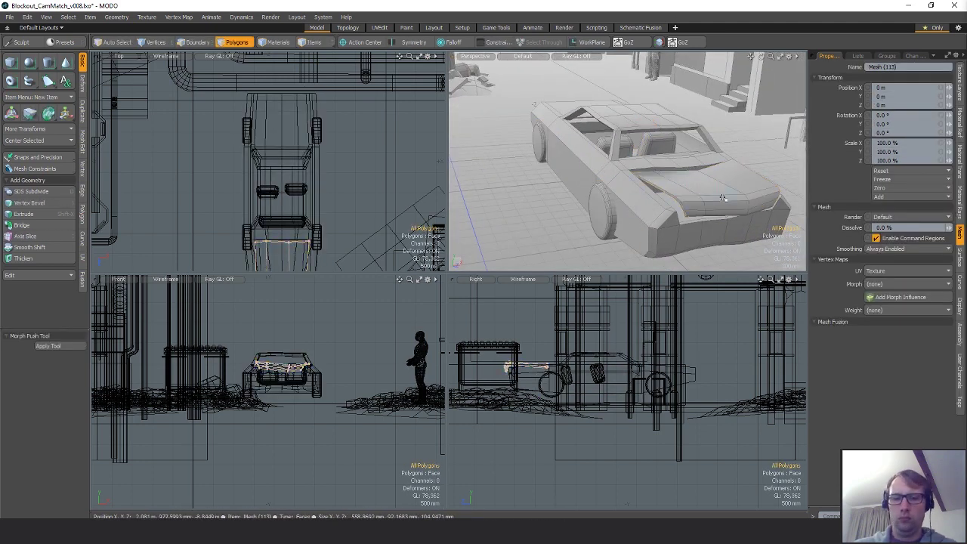
pyautogui.hotkey('ctrl', 'x')
pyautogui.click(668, 194)
pyautogui.press('3')
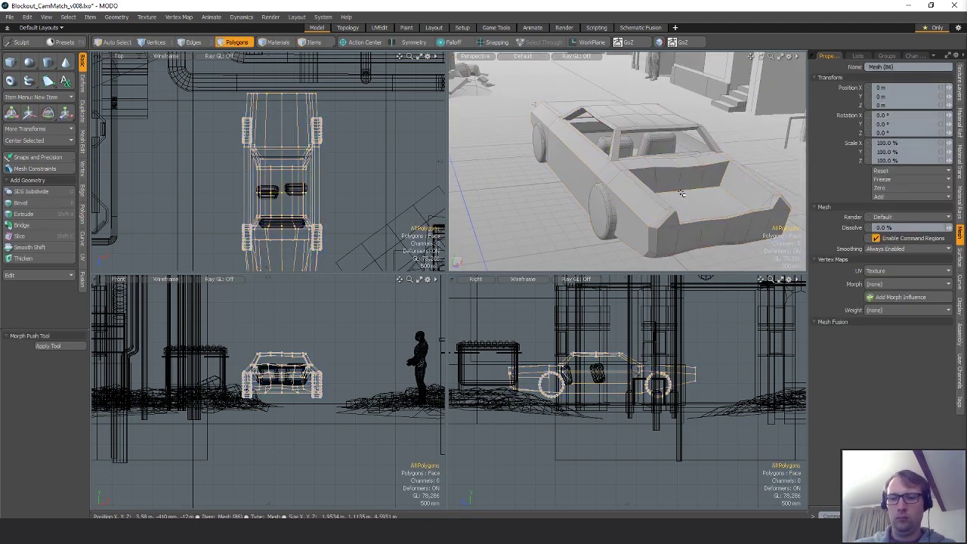
pyautogui.hotkey('ctrl', 'v')
# - Cut the seats from their separate mesh and paste them into the car body mesh
pyautogui.keyDown('alt'); pyautogui.moveTo(679, 240); pyautogui.dragTo(594, 225); pyautogui.keyUp('alt')
pyautogui.click(595, 225)
pyautogui.press('5')
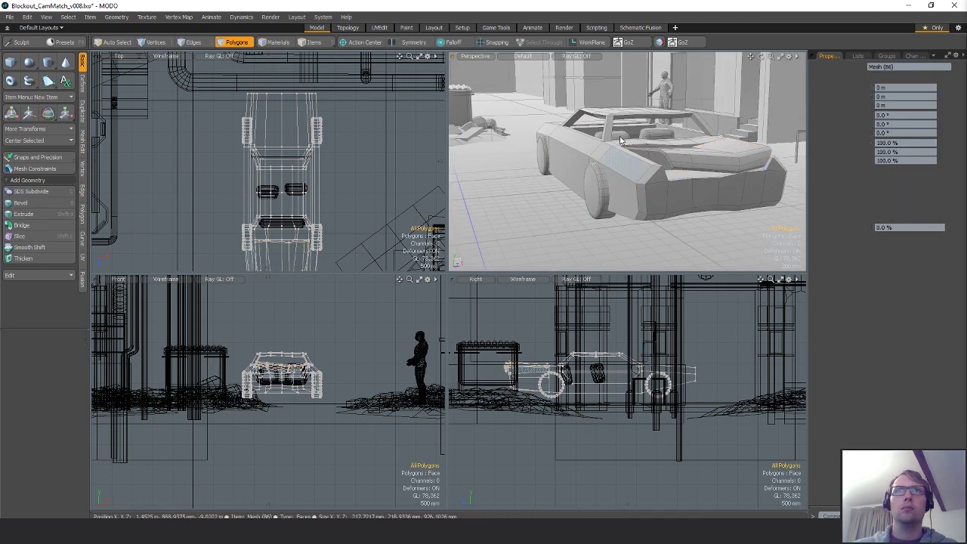
pyautogui.click(655, 136)
pyautogui.press('3')
pyautogui.press('5')
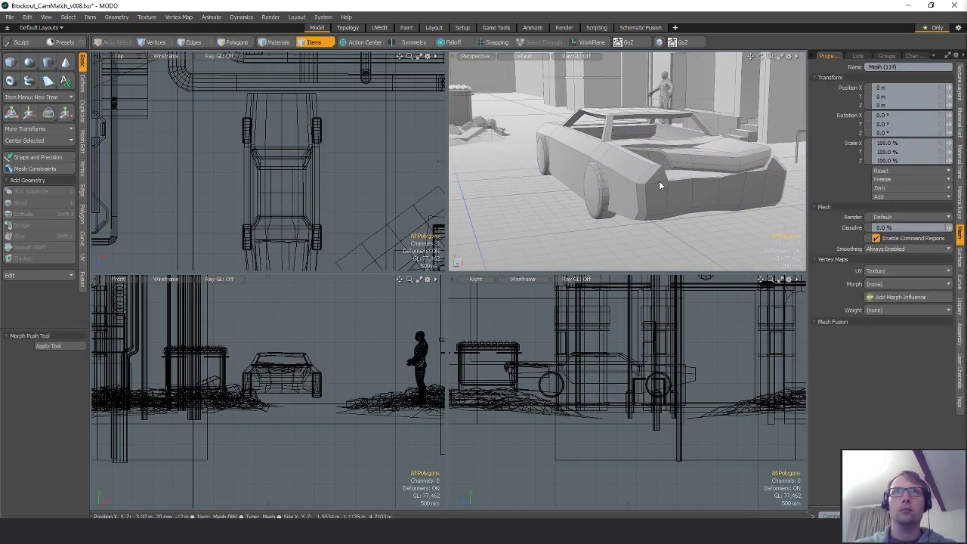
pyautogui.click(659, 180)
pyautogui.press('3')
pyautogui.hotkey('ctrl', 'v')
# - Cut the dashboard from its separate mesh and paste it into the car body mesh
pyautogui.click(679, 231)
pyautogui.keyDown('alt'); pyautogui.moveTo(679, 232); pyautogui.dragTo(590, 167); pyautogui.keyUp('alt')
pyautogui.scroll(-5, 595, 163)
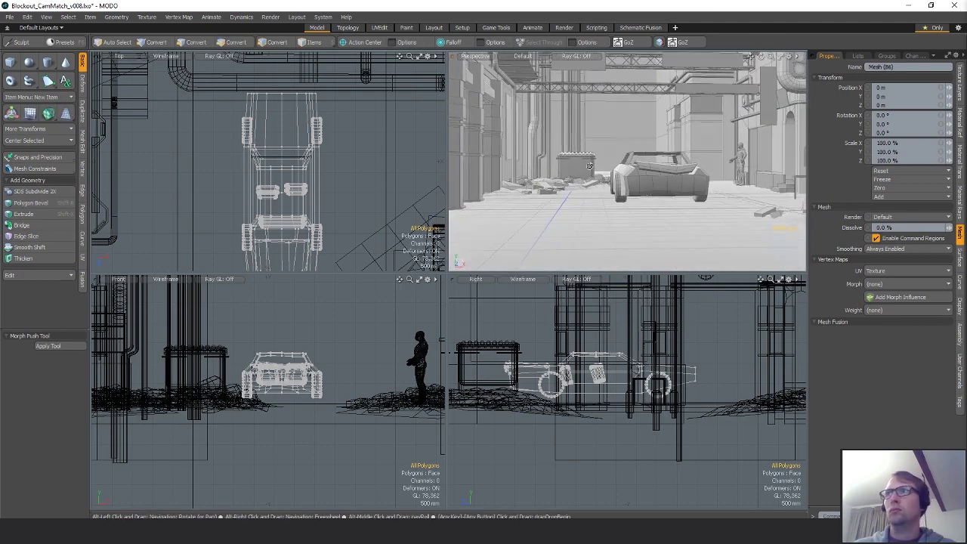
pyautogui.keyDown('alt'); pyautogui.moveTo(651, 182); pyautogui.dragTo(638, 213); pyautogui.keyUp('alt')
pyautogui.keyDown('ctrl'); pyautogui.keyDown('alt'); pyautogui.moveTo(331, 192); pyautogui.dragTo(290, 191); pyautogui.keyUp('alt'); pyautogui.keyUp('ctrl')
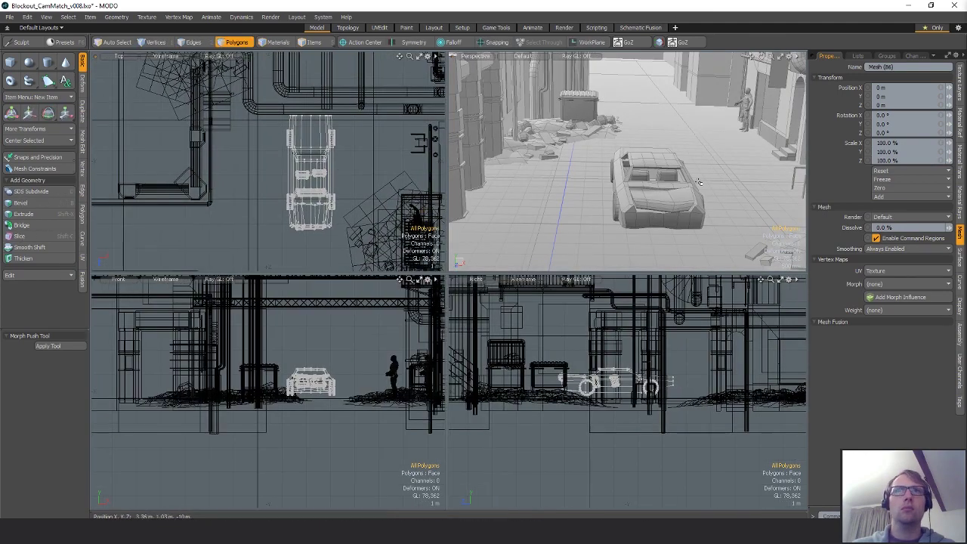
pyautogui.keyDown('alt'); pyautogui.moveTo(563, 151); pyautogui.dragTo(622, 156); pyautogui.keyUp('alt')
pyautogui.scroll(4, 623, 157)
pyautogui.click(621, 155)
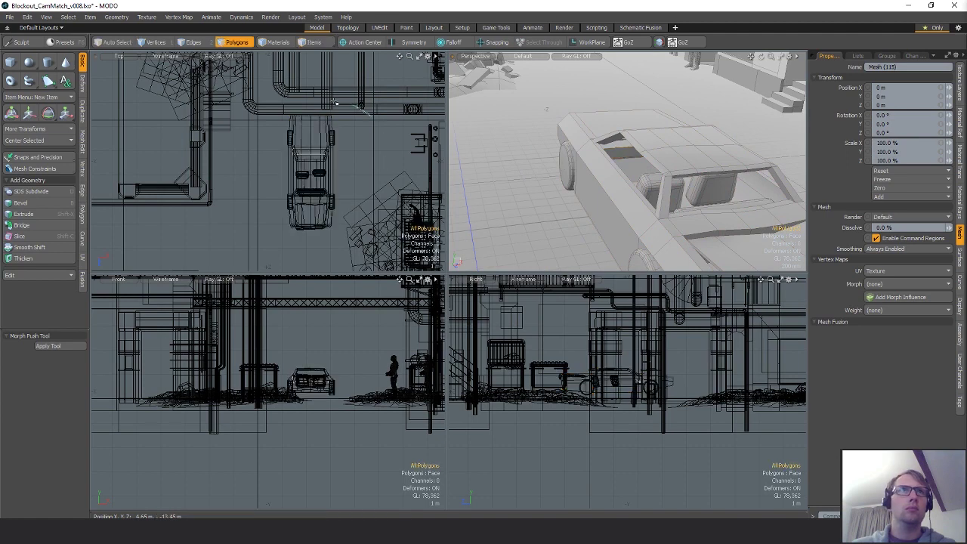
pyautogui.hotkey('ctrl', 'x')
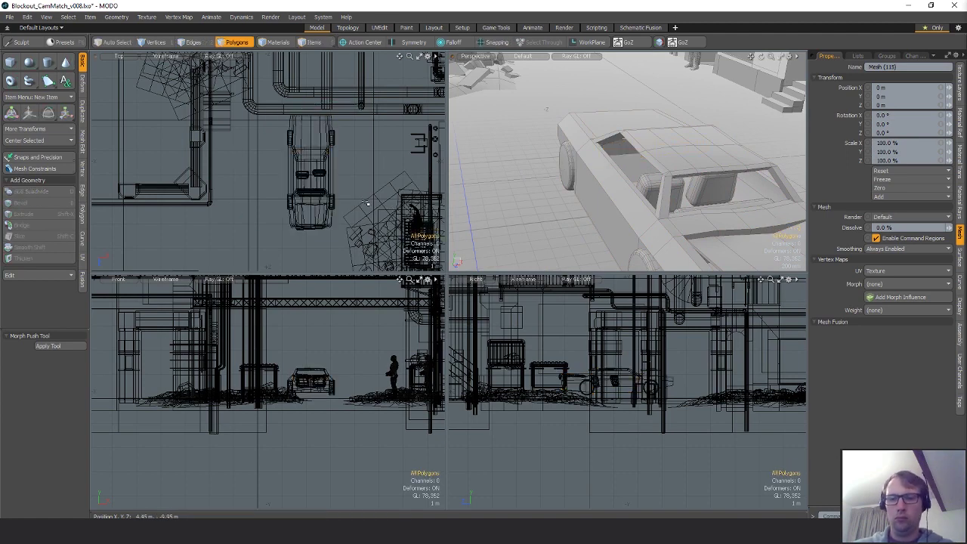
pyautogui.click(325, 179)
pyautogui.press('3')
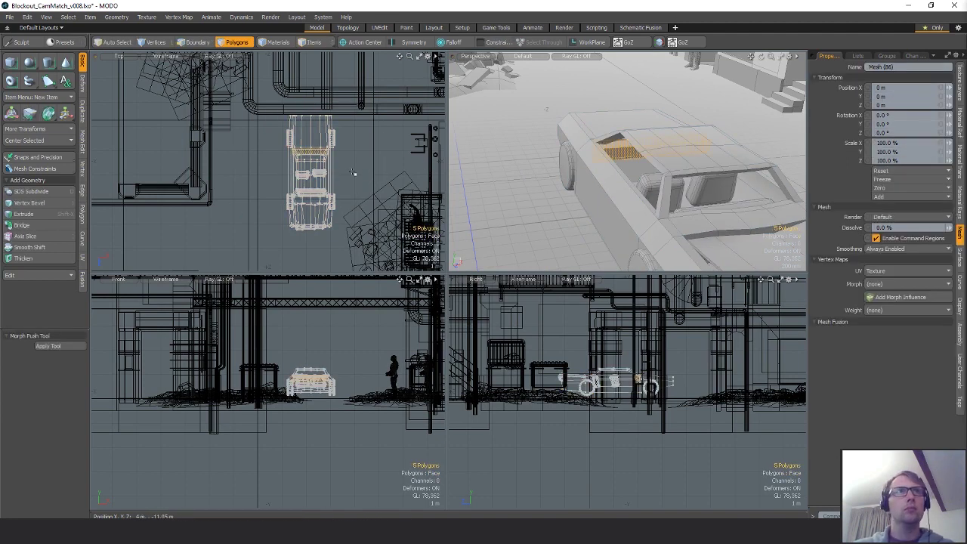
pyautogui.click(354, 173)
# - Bevel the four vertical and slanted corner edges at the car's front end by 100 mm with round level 0
pyautogui.keyDown('alt'); pyautogui.keyDown('shift'); pyautogui.moveTo(353, 106); pyautogui.dragTo(317, 160); pyautogui.keyUp('shift'); pyautogui.keyUp('alt')
pyautogui.keyDown('ctrl'); pyautogui.keyDown('alt'); pyautogui.moveTo(317, 160); pyautogui.dragTo(333, 160); pyautogui.keyUp('alt'); pyautogui.keyUp('ctrl')
pyautogui.moveTo(286, 189); pyautogui.dragTo(278, 179, button='right')
pyautogui.keyDown('ctrl'); pyautogui.keyDown('alt'); pyautogui.moveTo(254, 171); pyautogui.dragTo(281, 165); pyautogui.keyUp('alt'); pyautogui.keyUp('ctrl')
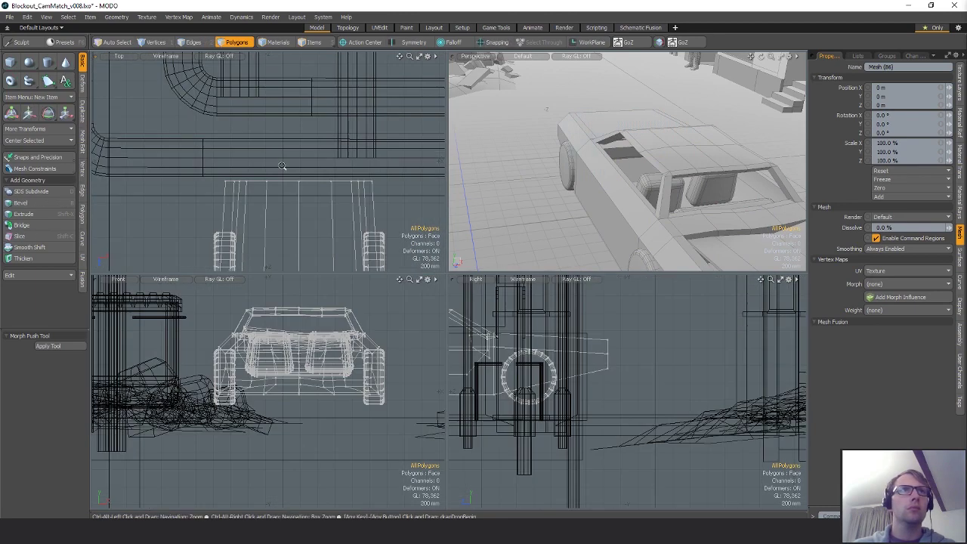
pyautogui.moveTo(165, 189); pyautogui.dragTo(404, 175, button='right')
pyautogui.hotkey('shift', 'a')
pyautogui.moveTo(521, 162)
pyautogui.keyDown('alt'); pyautogui.mouseDown()
pyautogui.moveTo(633, 219)
pyautogui.moveTo(576, 113)
pyautogui.moveTo(578, 152)
pyautogui.moveTo(523, 140)
pyautogui.mouseUp(); pyautogui.keyUp('alt')
pyautogui.press('2')
pyautogui.click(631, 231)
pyautogui.keyDown('shift'); pyautogui.click(574, 112); pyautogui.keyUp('shift')
pyautogui.keyDown('shift'); pyautogui.click(578, 152); pyautogui.keyUp('shift')
pyautogui.keyDown('shift'); pyautogui.click(693, 181); pyautogui.keyUp('shift')
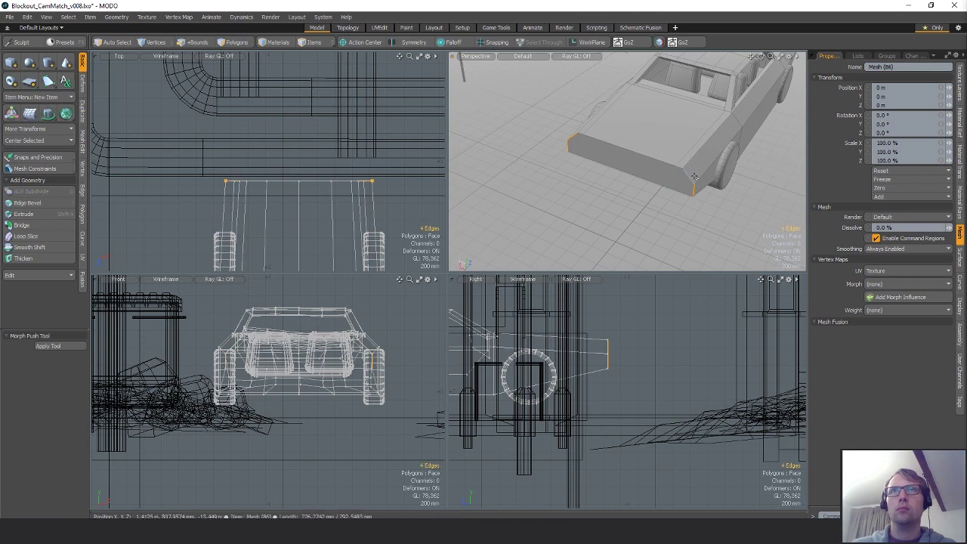
pyautogui.keyDown('alt'); pyautogui.moveTo(693, 181); pyautogui.dragTo(706, 196); pyautogui.keyUp('alt')
pyautogui.press('b')
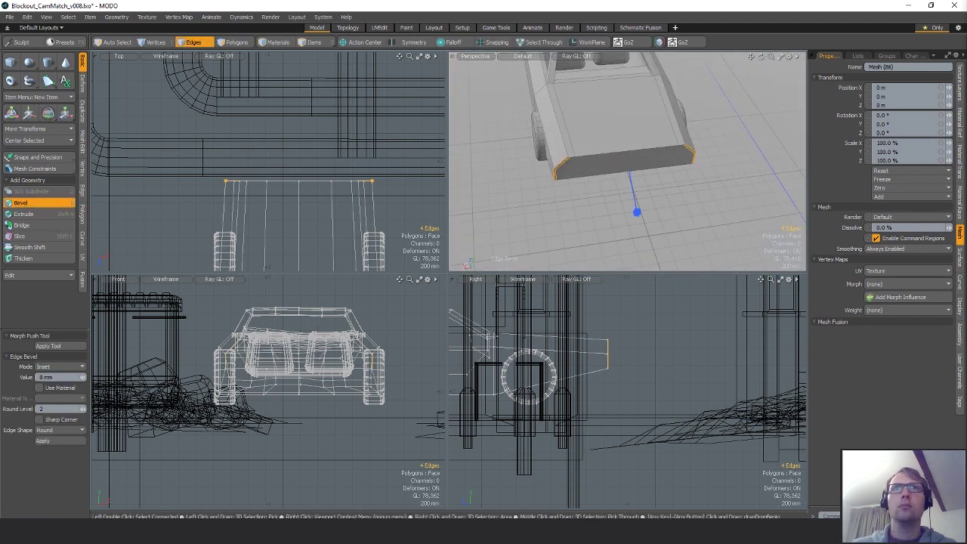
pyautogui.moveTo(637, 212); pyautogui.dragTo(651, 213)
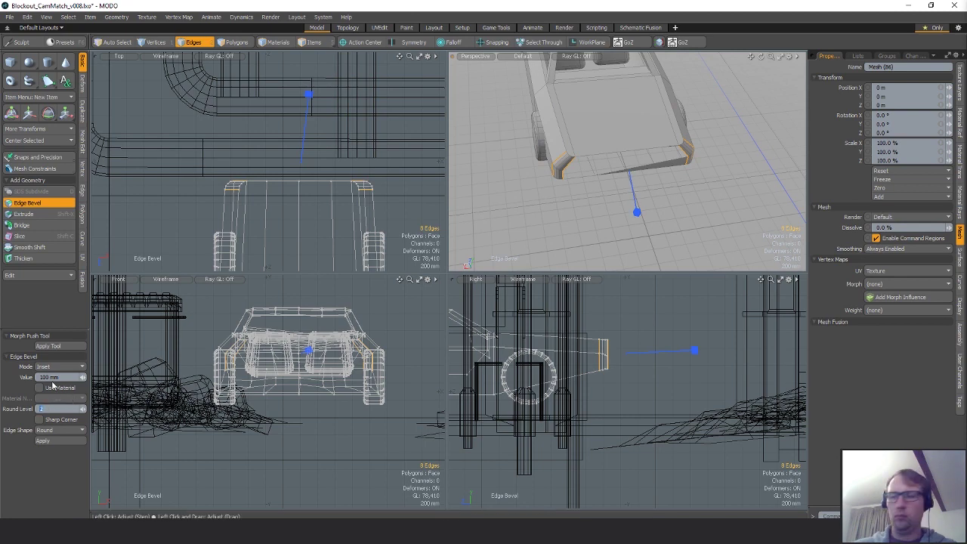
pyautogui.press('Return')
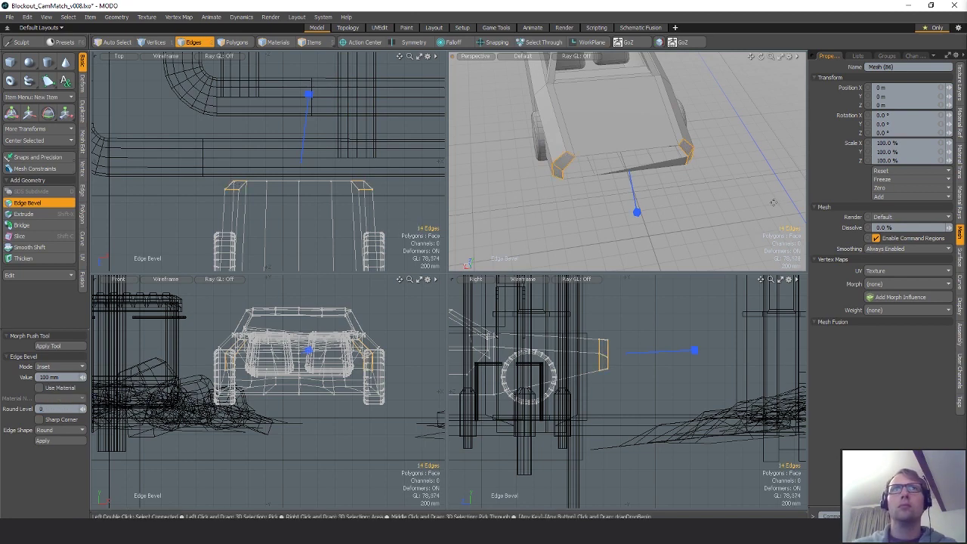
pyautogui.press('q')
# - Delete the face across the car's front end and bridge the upper inner edges of the two beveled corners
pyautogui.keyDown('alt'); pyautogui.moveTo(655, 203); pyautogui.dragTo(665, 168); pyautogui.keyUp('alt')
pyautogui.press('3')
pyautogui.click(663, 167)
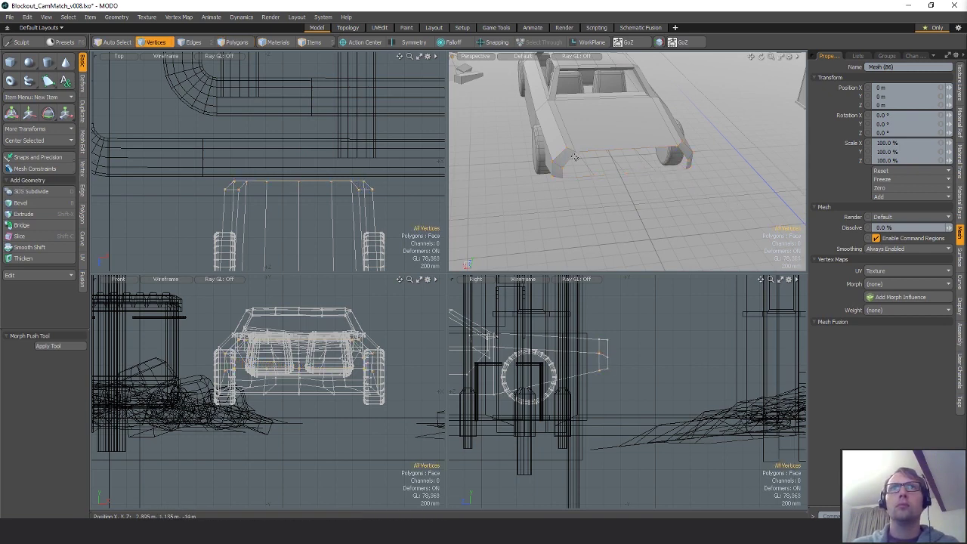
pyautogui.press('space')
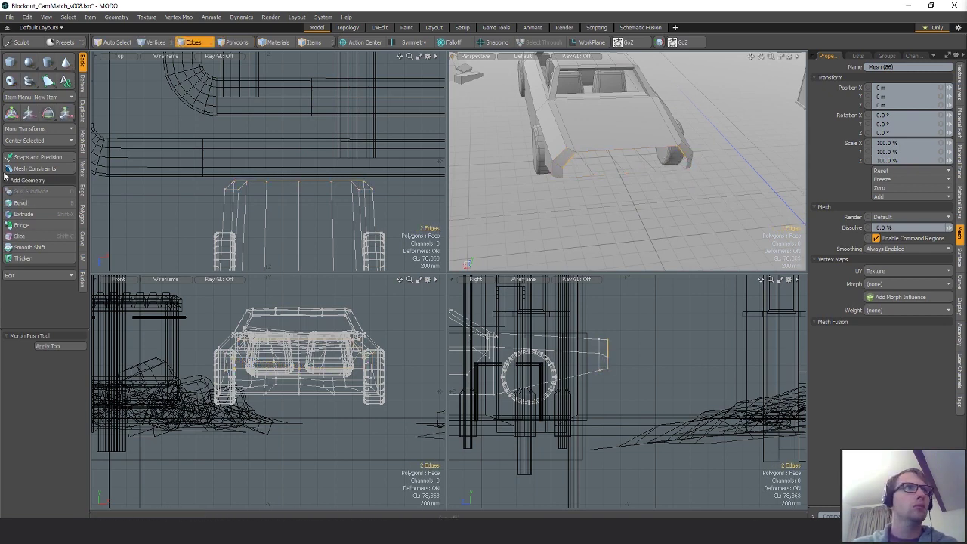
pyautogui.click(21, 225)
pyautogui.press('space')
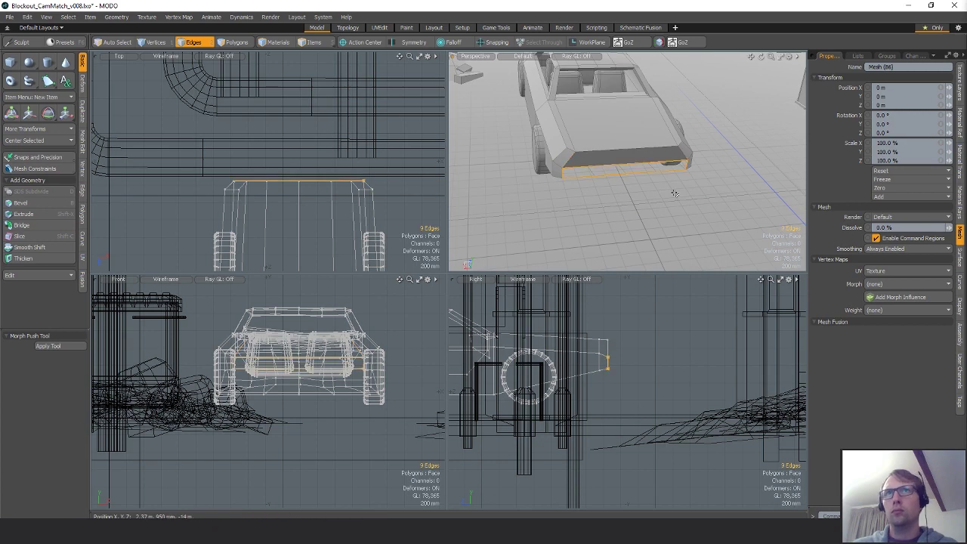
# - Fill the remaining lower opening at the car's front end with a single polygon
pyautogui.press('space')
pyautogui.click(596, 169)
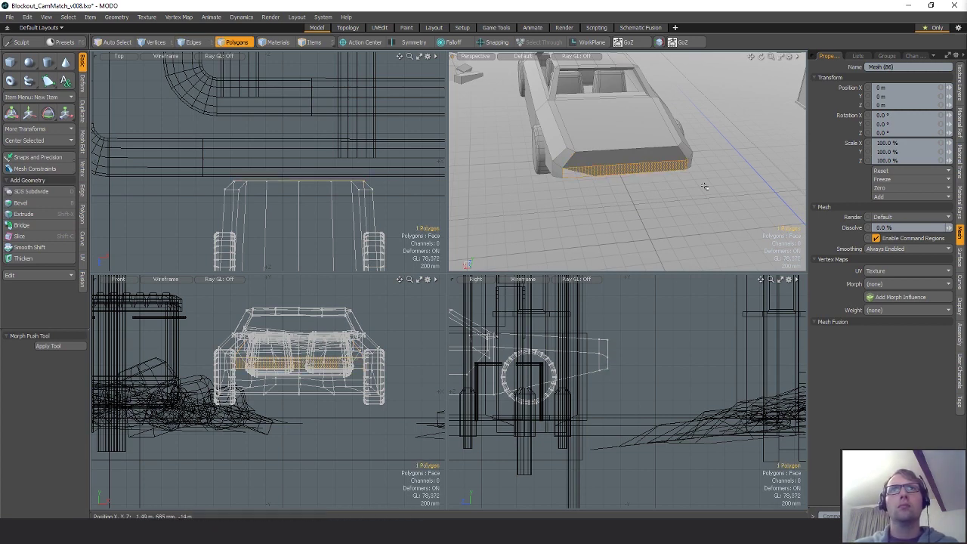
pyautogui.keyDown('alt'); pyautogui.moveTo(703, 185); pyautogui.dragTo(680, 125); pyautogui.keyUp('alt')
pyautogui.scroll(3, 669, 219)
pyautogui.keyDown('alt'); pyautogui.moveTo(673, 246); pyautogui.dragTo(664, 235); pyautogui.keyUp('alt')
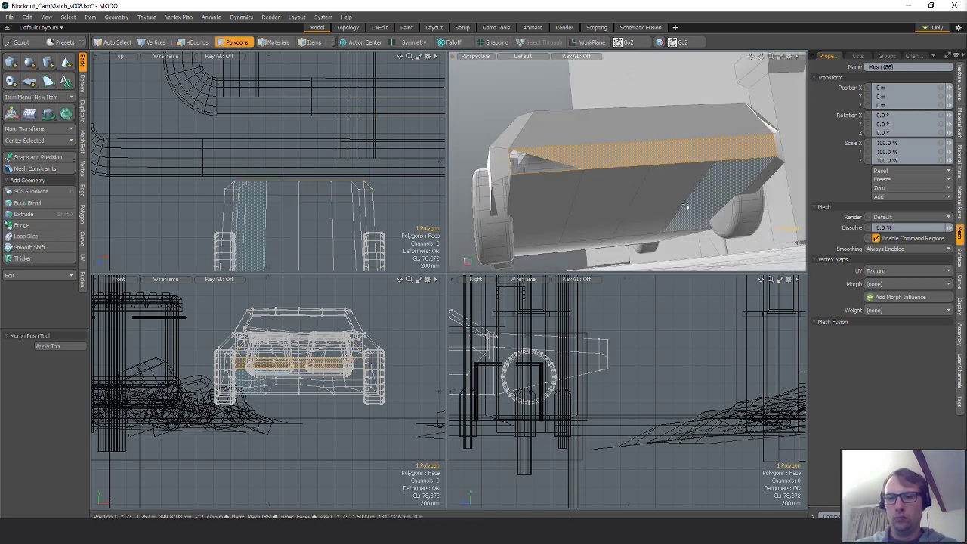
# - Triangulate the lower front polygon and select the resulting faces
pyautogui.hotkey('shift', 't')
pyautogui.hotkey('ctrl', 'z')
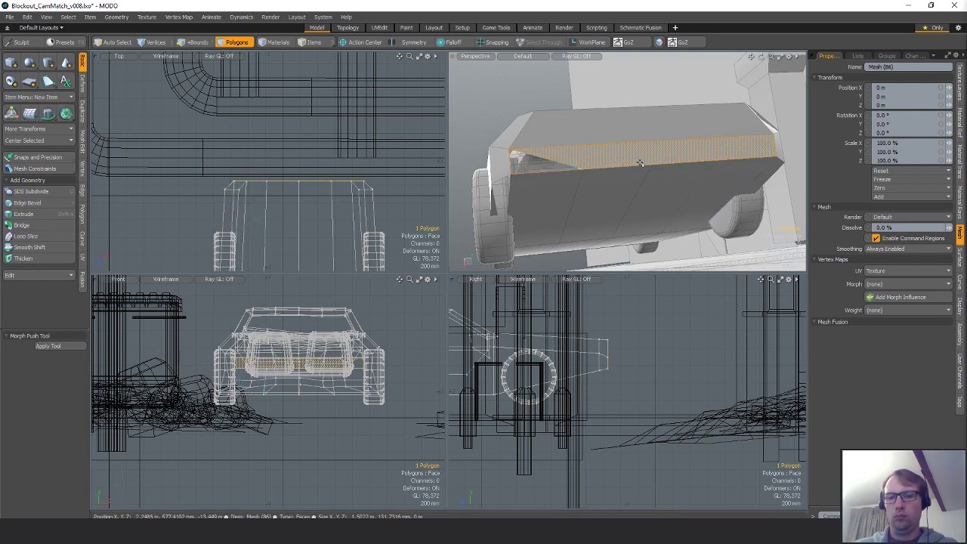
pyautogui.hotkey('shift', 't')
pyautogui.keyDown('alt'); pyautogui.moveTo(636, 161); pyautogui.dragTo(692, 154); pyautogui.keyUp('alt')
pyautogui.press('1')
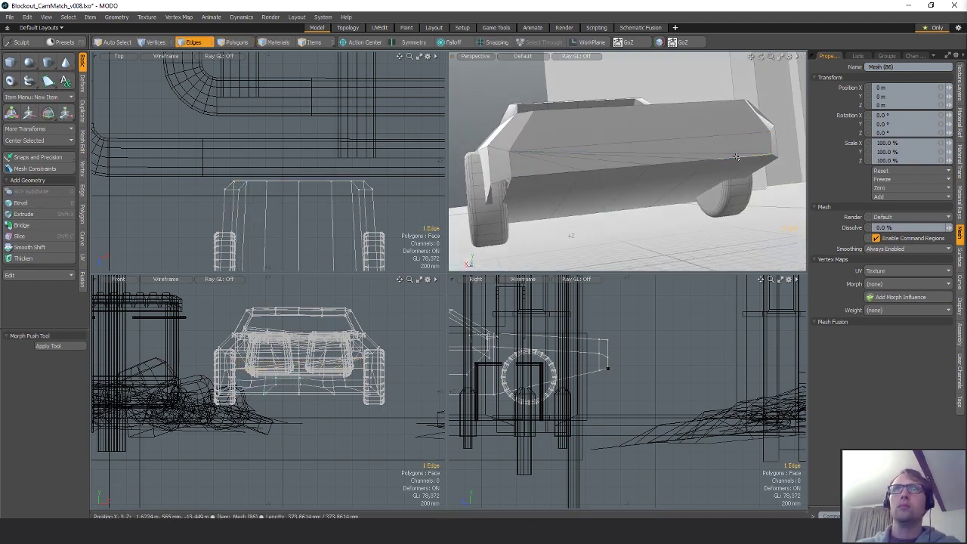
pyautogui.press('3')
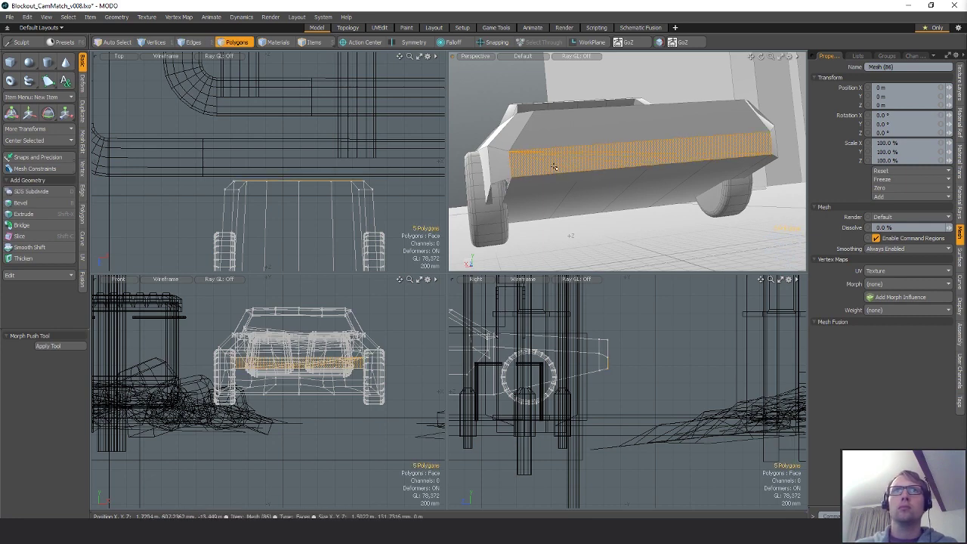
# - Delete the triangulated faces across the car's lower front opening and select the opening's border edges
pyautogui.press('Delete')
pyautogui.press('2')
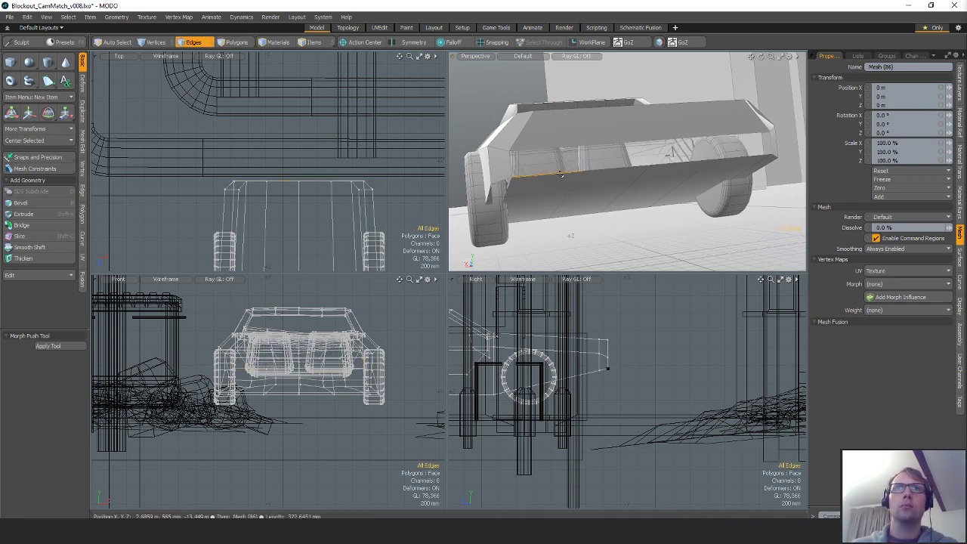
pyautogui.doubleClick(550, 175)
pyautogui.keyDown('alt'); pyautogui.moveTo(549, 176); pyautogui.dragTo(560, 176); pyautogui.keyUp('alt')
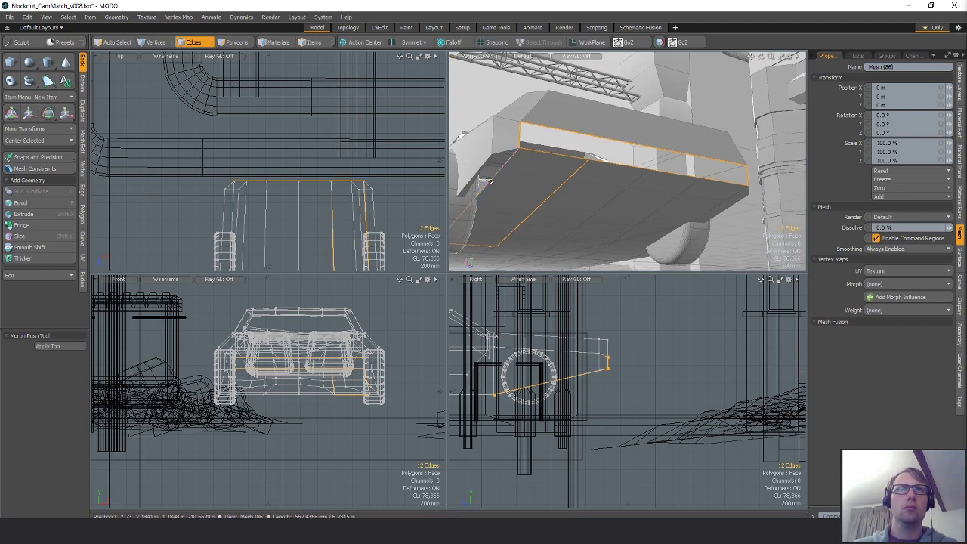
# - Select the car body's connected polygons and apply the Merge Tool to their vertices
pyautogui.press('3')
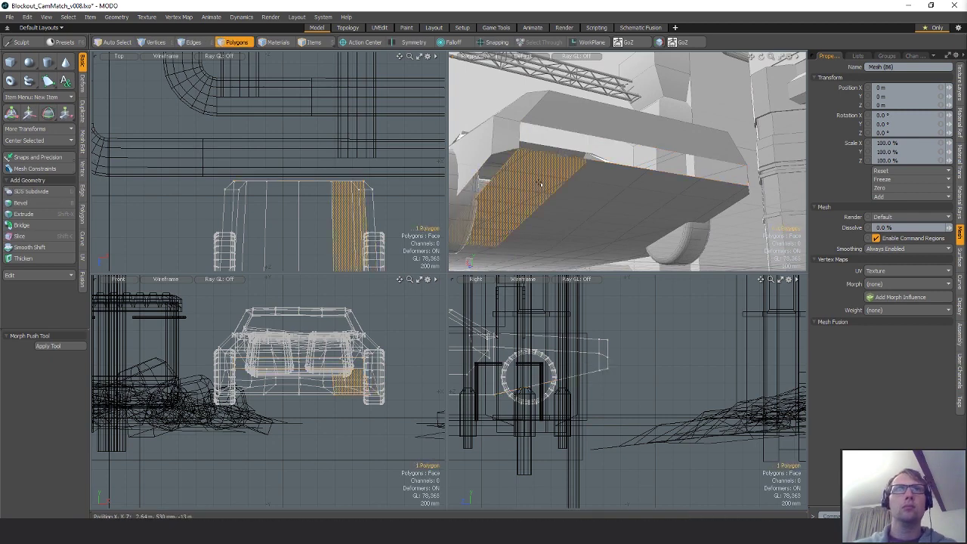
pyautogui.doubleClick(539, 183)
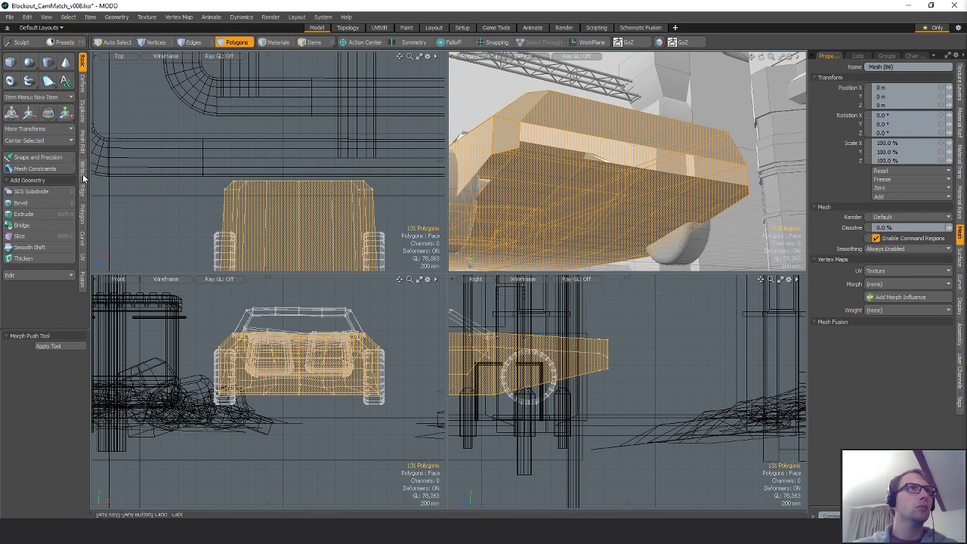
pyautogui.click(84, 174)
pyautogui.click(22, 114)
pyautogui.click(503, 159)
pyautogui.press('space')
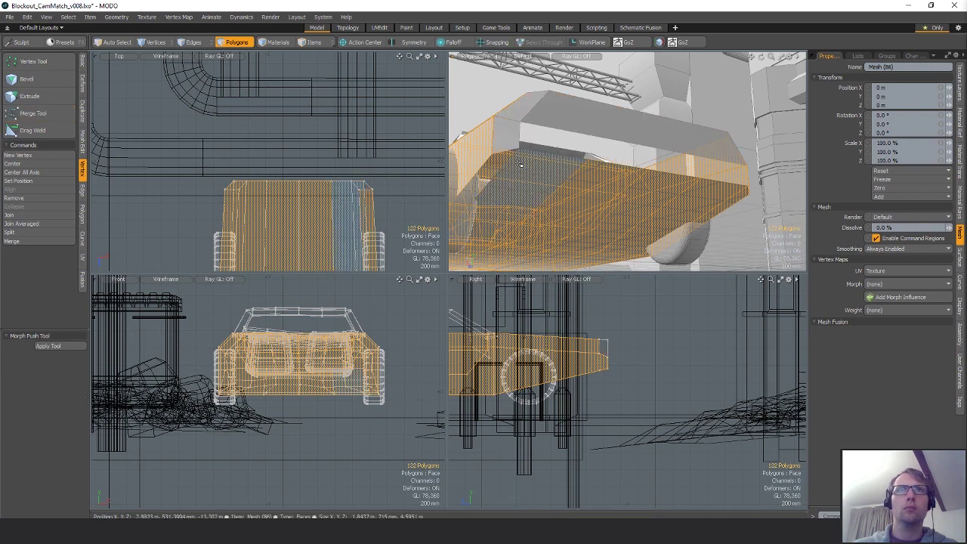
# - Select the border edges of the car's lower front opening and fill it with a single polygon
pyautogui.press('2')
pyautogui.click(512, 161)
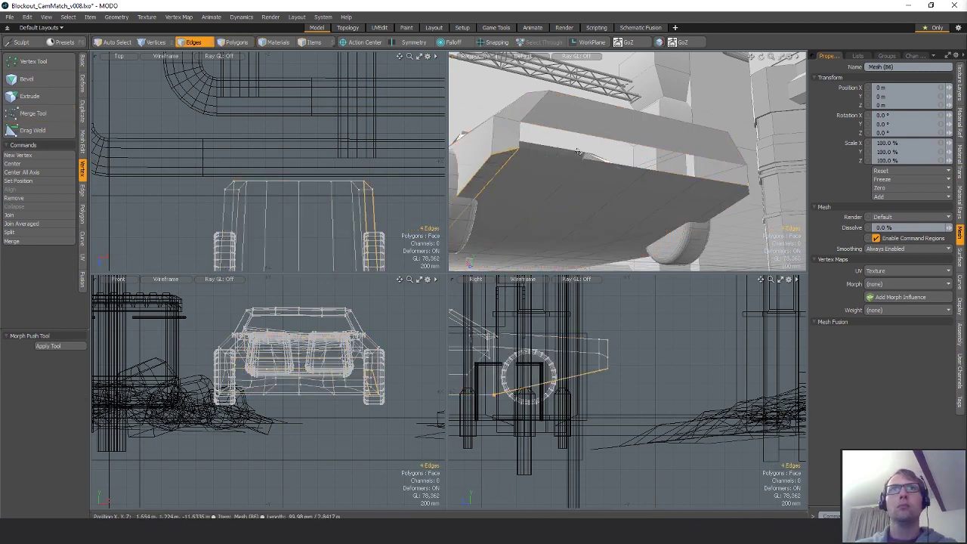
pyautogui.press('p')
pyautogui.keyDown('alt'); pyautogui.moveTo(699, 208); pyautogui.dragTo(642, 218); pyautogui.keyUp('alt')
pyautogui.click(668, 240)
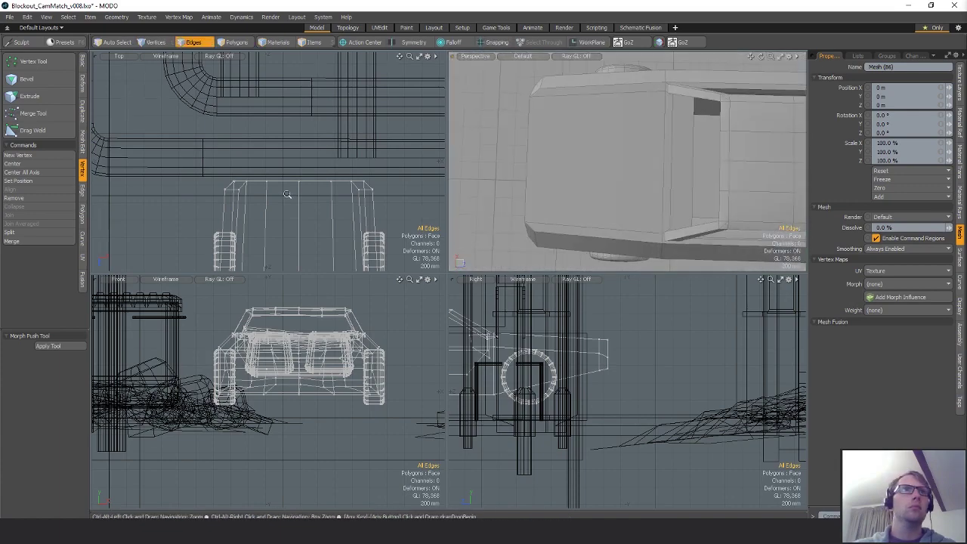
# - Select the vertices at the car's crumpled lid end in the side view and move them slightly downward
pyautogui.scroll(-1, 286, 195)
pyautogui.press('3')
pyautogui.scroll(-4, 363, 211)
pyautogui.keyDown('alt'); pyautogui.moveTo(365, 213); pyautogui.dragTo(349, 155); pyautogui.keyUp('alt')
pyautogui.click(350, 155)
pyautogui.scroll(2, 325, 145)
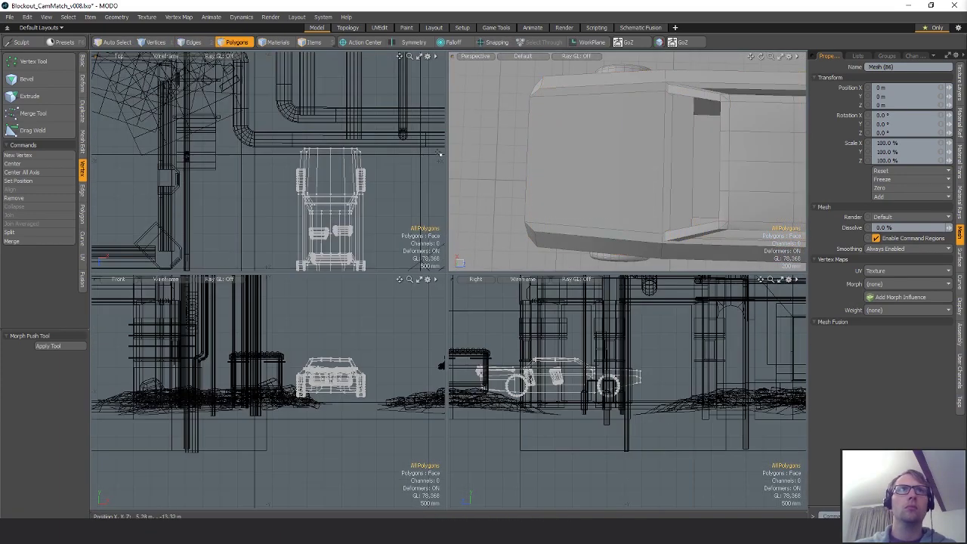
pyautogui.press('1')
pyautogui.keyDown('alt'); pyautogui.moveTo(651, 166); pyautogui.dragTo(595, 154); pyautogui.keyUp('alt')
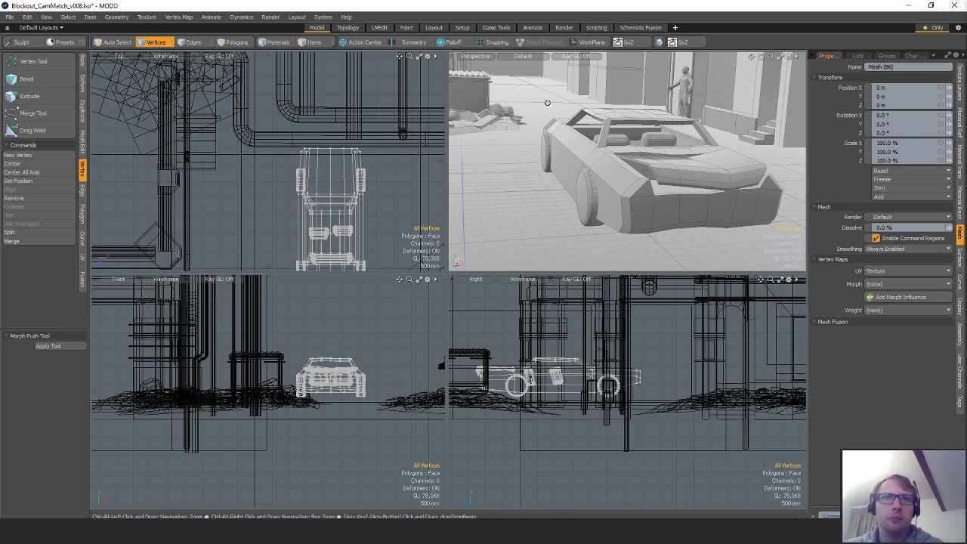
pyautogui.scroll(5, 513, 367)
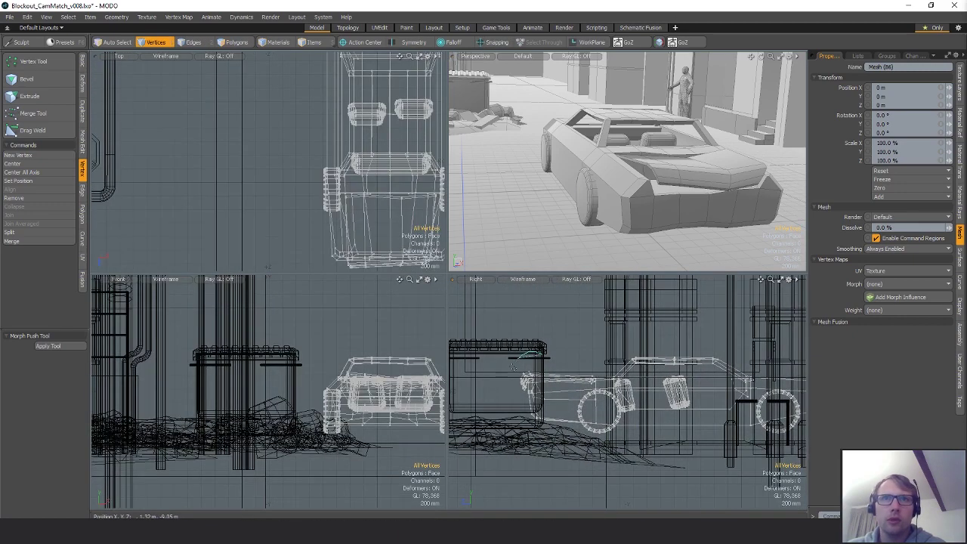
pyautogui.moveTo(541, 412); pyautogui.dragTo(538, 408, button='right')
pyautogui.press('w')
pyautogui.moveTo(578, 340); pyautogui.dragTo(580, 343)
pyautogui.keyDown('alt'); pyautogui.moveTo(657, 370); pyautogui.dragTo(586, 372); pyautogui.keyUp('alt')
pyautogui.press('space')
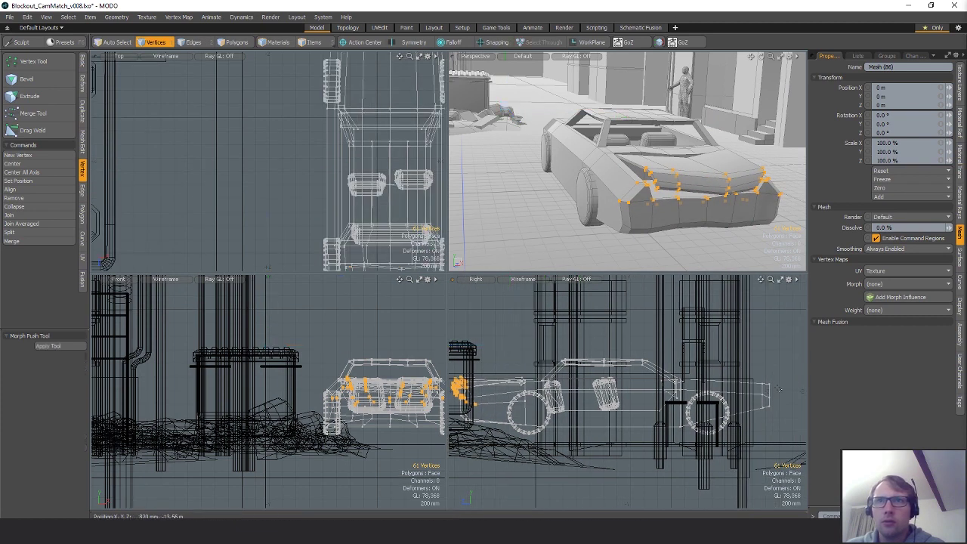
# - Lower the four top vertices at the car's beveled end by 60 mm and a pair of them by another 40 mm
pyautogui.moveTo(769, 390); pyautogui.dragTo(793, 361, button='right')
pyautogui.press('w')
pyautogui.moveTo(791, 353); pyautogui.dragTo(791, 358)
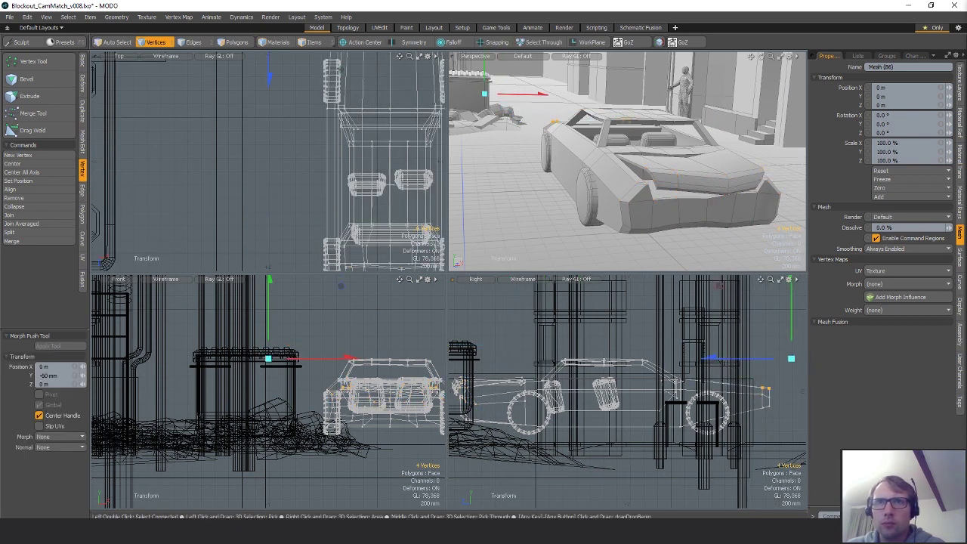
pyautogui.press('space')
pyautogui.moveTo(765, 383); pyautogui.dragTo(776, 393, button='right')
pyautogui.press('w')
pyautogui.moveTo(776, 380); pyautogui.dragTo(776, 383)
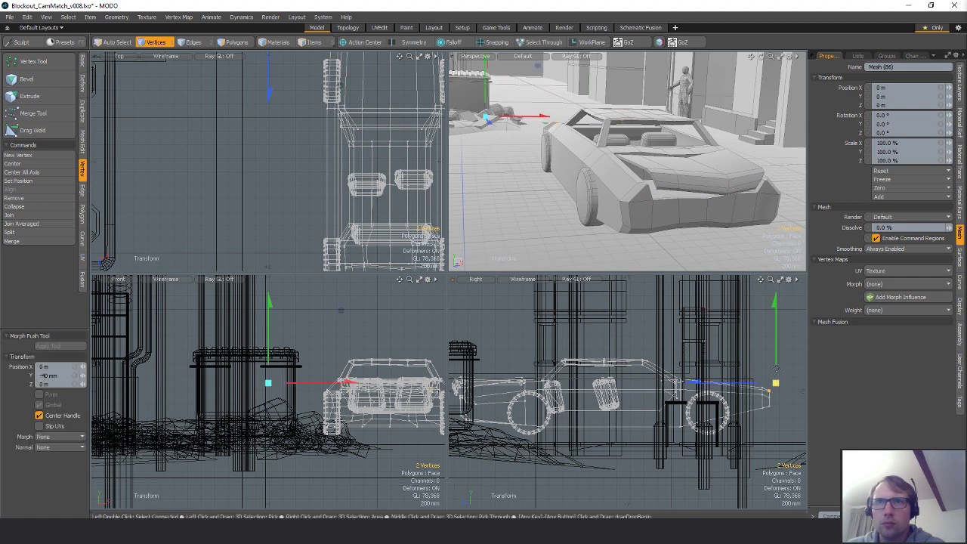
# - Select the six vertices along the lower edge of the beveled end and shift them slightly
pyautogui.press('space')
pyautogui.click(779, 372)
pyautogui.press('y')
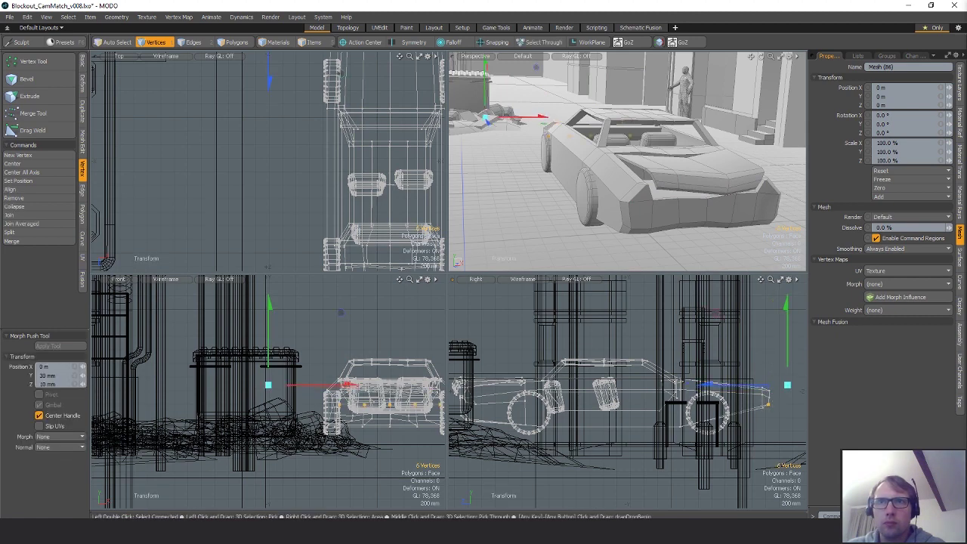
pyautogui.press('q')
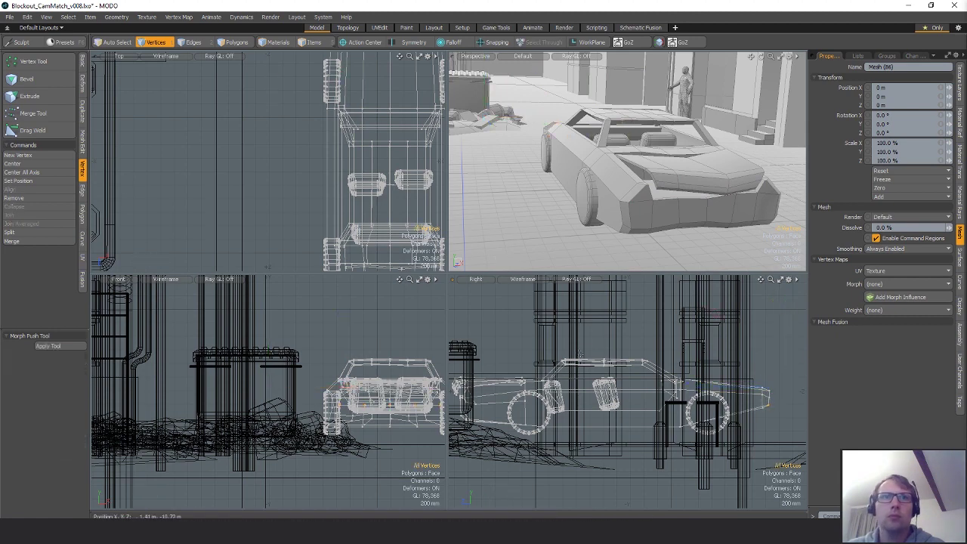
# - Select the two narrow underside strips between the wheels and scale them inward to 91% in X
pyautogui.keyDown('alt'); pyautogui.keyDown('shift'); pyautogui.moveTo(580, 354); pyautogui.dragTo(521, 346); pyautogui.keyUp('shift'); pyautogui.keyUp('alt')
pyautogui.keyDown('alt'); pyautogui.moveTo(521, 198); pyautogui.dragTo(660, 94); pyautogui.keyUp('alt')
pyautogui.press('2')
pyautogui.click(575, 180)
pyautogui.press('3')
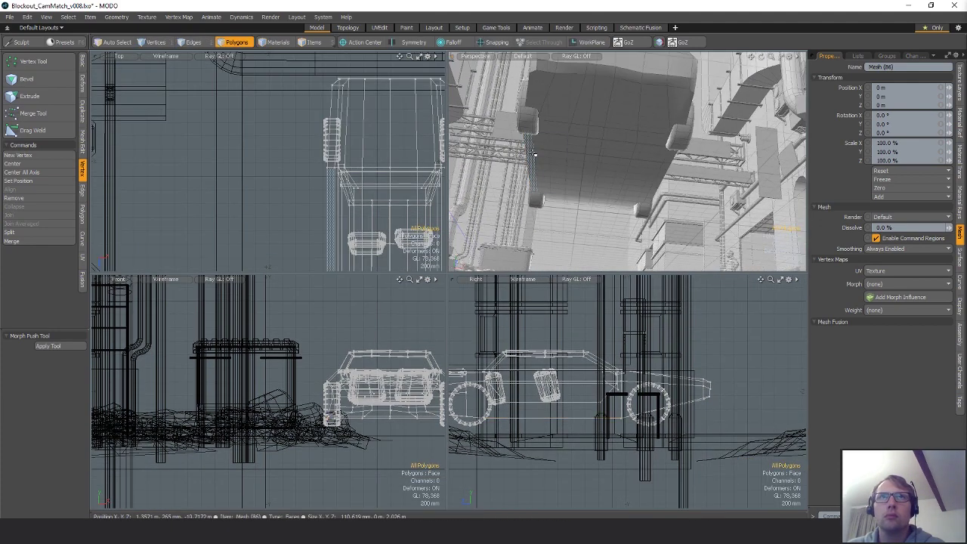
pyautogui.press('r')
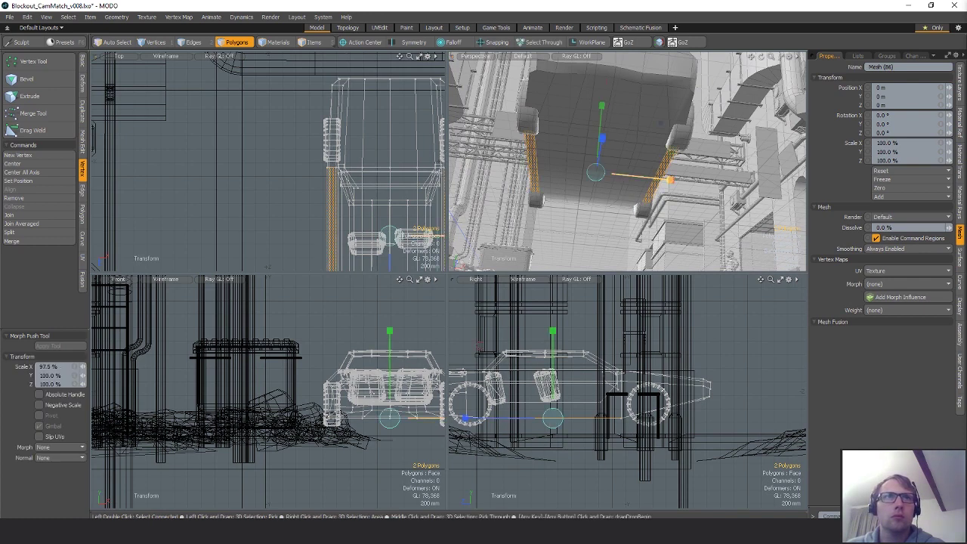
pyautogui.keyDown('alt'); pyautogui.moveTo(670, 180); pyautogui.dragTo(656, 189); pyautogui.keyUp('alt')
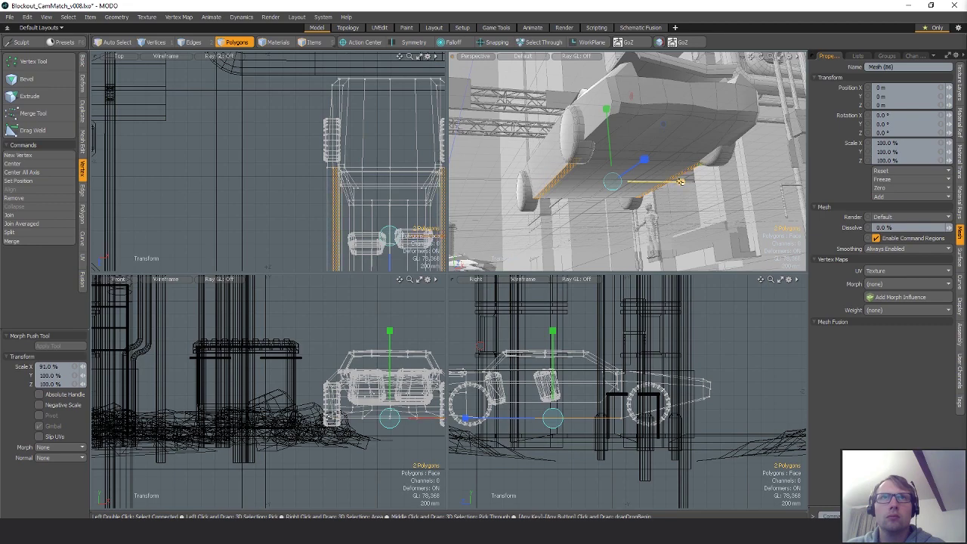
pyautogui.press('space')
# - Select the whole car mesh and move it toward the rubble pile beside the alley pipes
pyautogui.keyDown('alt'); pyautogui.moveTo(679, 181); pyautogui.dragTo(643, 230); pyautogui.keyUp('alt')
pyautogui.scroll(-5, 294, 167)
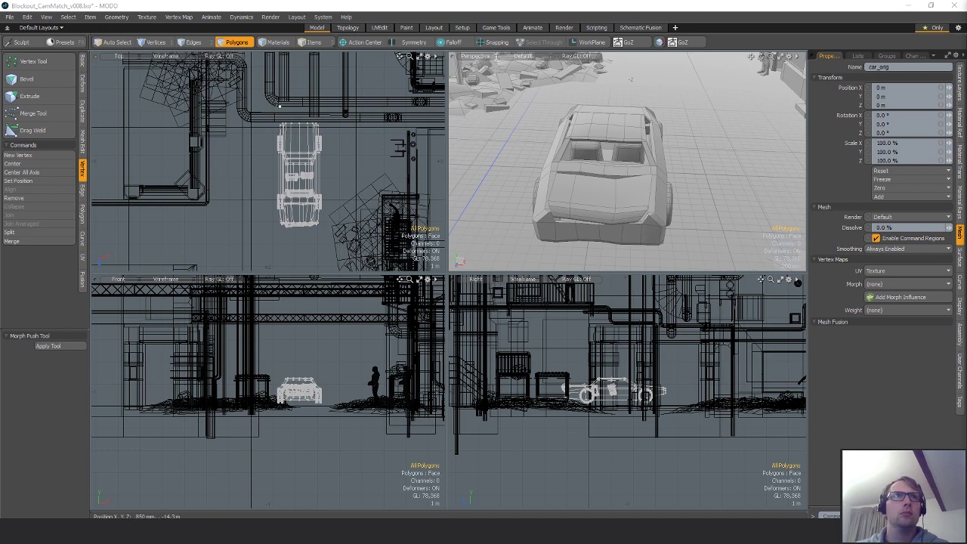
pyautogui.moveTo(441, 253); pyautogui.dragTo(422, 160, button='right')
pyautogui.keyDown('alt'); pyautogui.moveTo(422, 160); pyautogui.dragTo(405, 168); pyautogui.keyUp('alt')
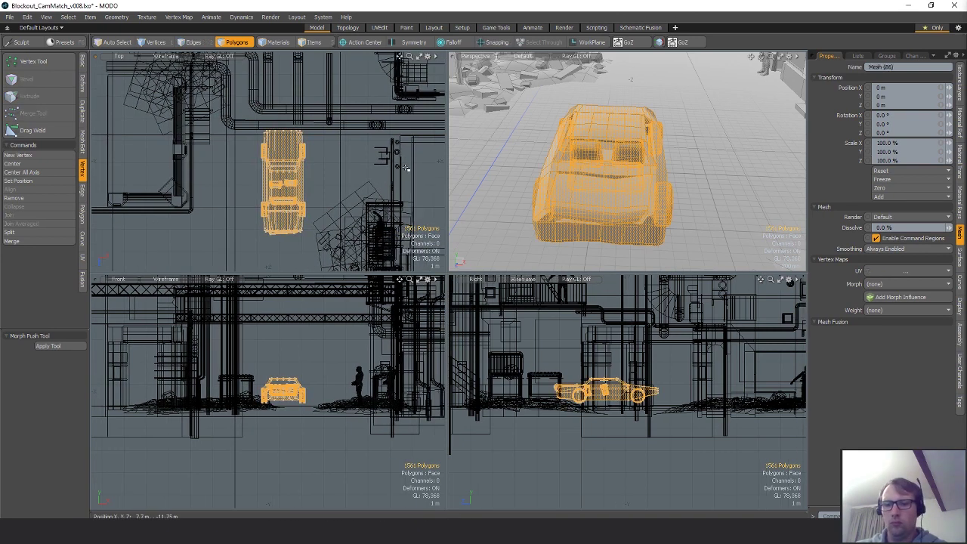
pyautogui.hotkey('ctrl', 'v')
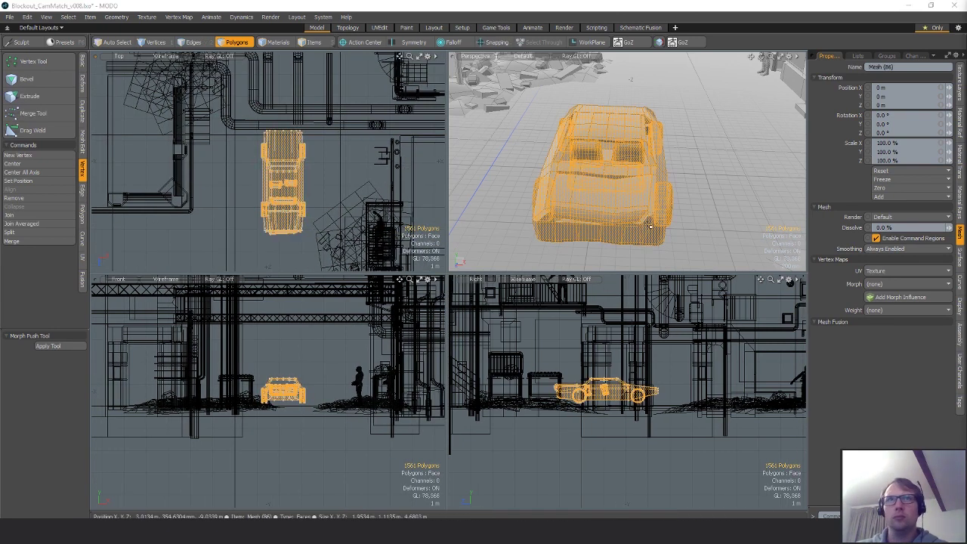
pyautogui.press('Escape')
pyautogui.scroll(-1, 318, 182)
pyautogui.keyDown('alt'); pyautogui.moveTo(340, 162); pyautogui.dragTo(379, 188); pyautogui.keyUp('alt')
pyautogui.press('w')
pyautogui.moveTo(379, 188); pyautogui.dragTo(327, 141)
# - Set the action center to Selection, rotate the car to sit at an angle by the rubble, and undo the last adjustment
pyautogui.moveTo(680, 188)
pyautogui.keyDown('alt'); pyautogui.mouseDown()
pyautogui.moveTo(658, 158)
pyautogui.moveTo(642, 180)
pyautogui.moveTo(648, 192)
pyautogui.moveTo(663, 186)
pyautogui.mouseUp(); pyautogui.keyUp('alt')
pyautogui.press('e')
pyautogui.hotkey('alt', 'a')
pyautogui.keyDown('alt'); pyautogui.moveTo(640, 153); pyautogui.dragTo(605, 94); pyautogui.keyUp('alt')
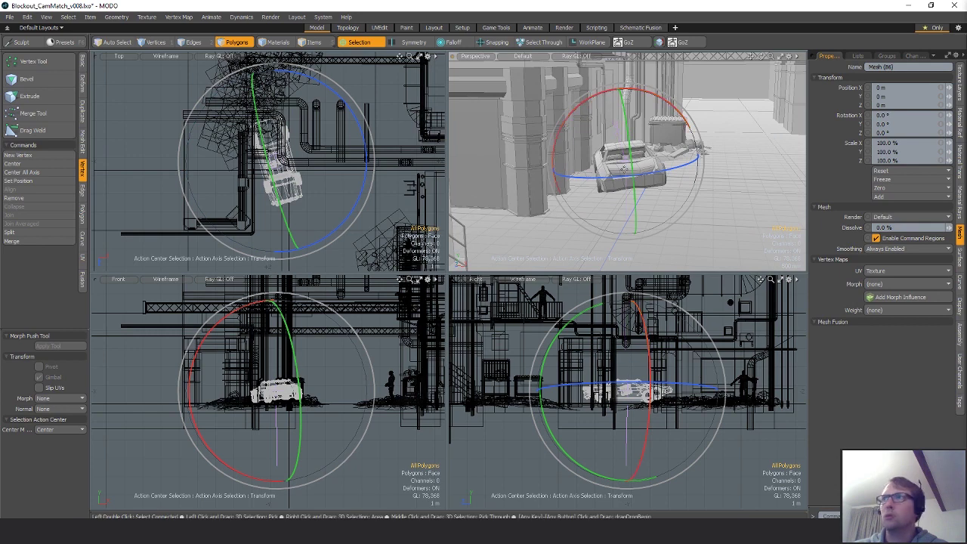
pyautogui.keyDown('alt'); pyautogui.moveTo(646, 202); pyautogui.dragTo(629, 219); pyautogui.keyUp('alt')
pyautogui.hotkey('ctrl', 'z')
# - Move the angled car -1.4 m in X onto the rubble pile beside the pipes
pyautogui.press('w')
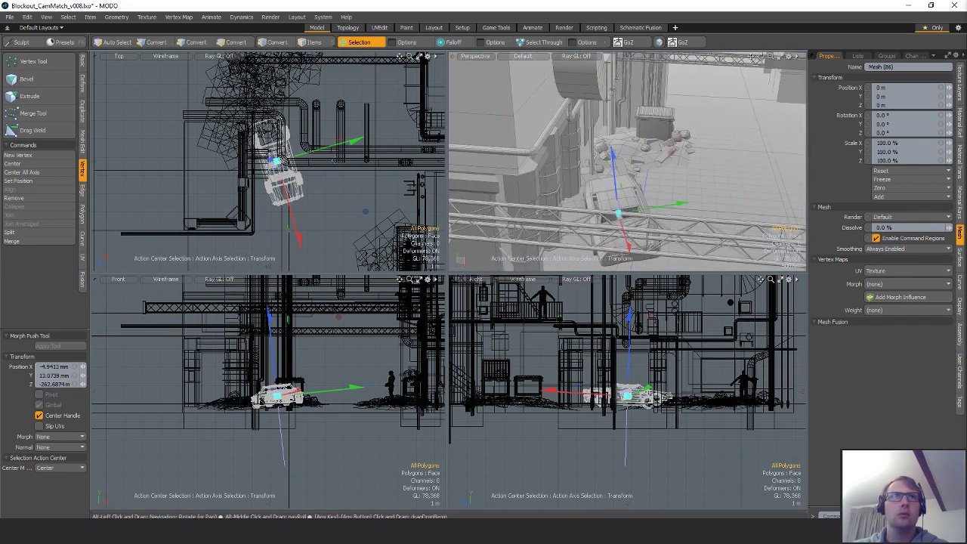
pyautogui.scroll(2, 312, 188)
pyautogui.moveTo(313, 188); pyautogui.dragTo(282, 148)
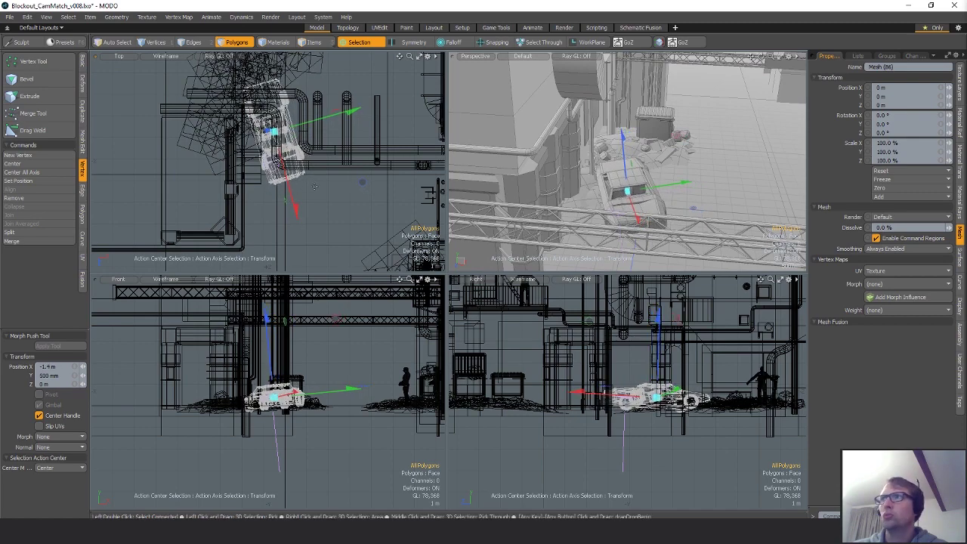
pyautogui.keyDown('alt'); pyautogui.moveTo(600, 175); pyautogui.dragTo(621, 219); pyautogui.keyUp('alt')
pyautogui.press('q')
pyautogui.press('w')
pyautogui.press('e')
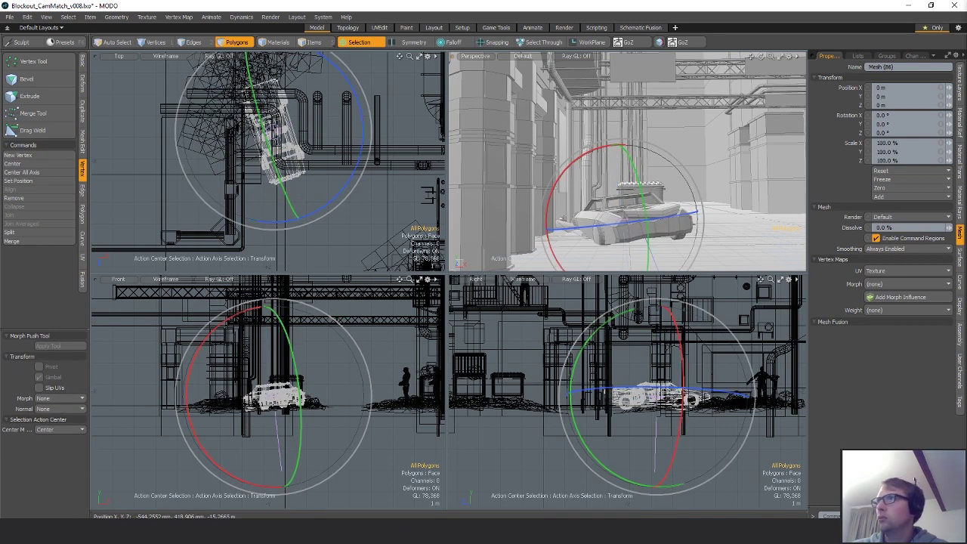
pyautogui.press('q')
pyautogui.keyDown('alt'); pyautogui.moveTo(704, 227); pyautogui.dragTo(663, 200); pyautogui.keyUp('alt')
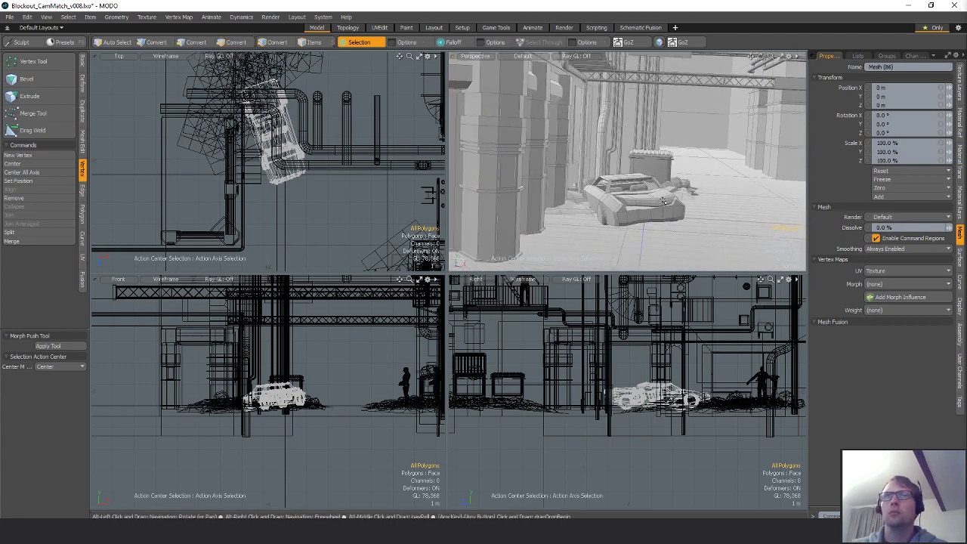
# - Select the rubble pile behind the car and paste a copy of all its polygons into a new mesh
pyautogui.press('1')
pyautogui.press('5')
pyautogui.click(684, 188)
pyautogui.press('3')
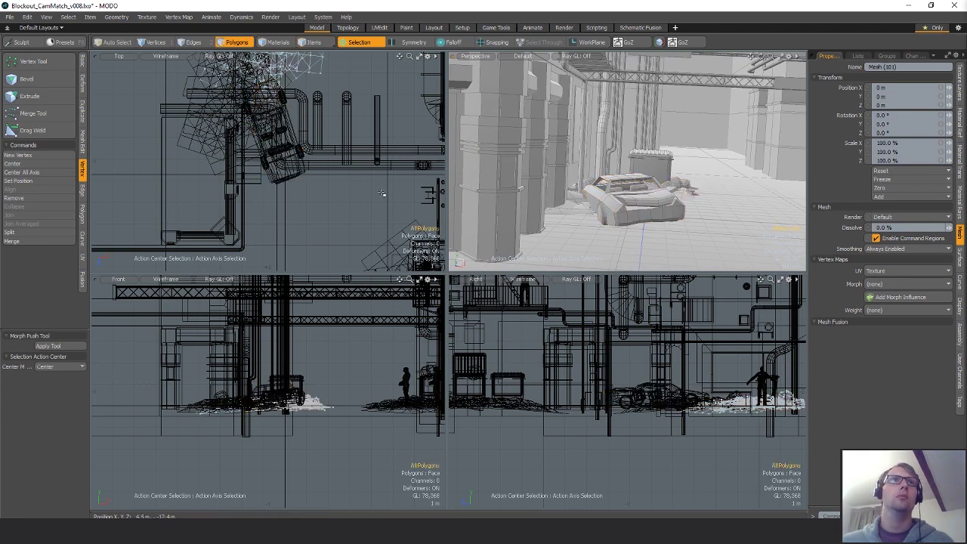
pyautogui.keyDown('ctrl'); pyautogui.keyDown('alt'); pyautogui.moveTo(384, 194); pyautogui.dragTo(353, 176); pyautogui.keyUp('alt'); pyautogui.keyUp('ctrl')
pyautogui.moveTo(195, 145); pyautogui.dragTo(365, 182, button='right')
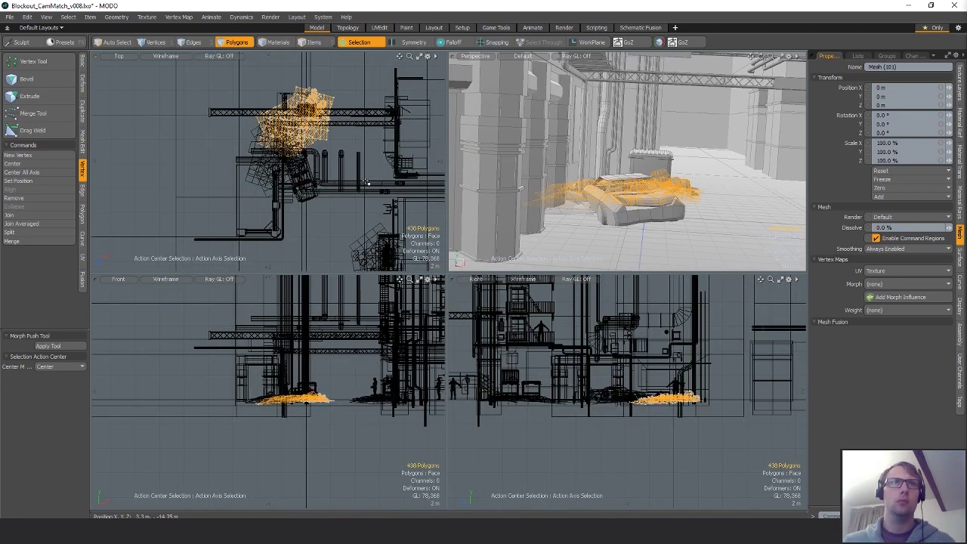
pyautogui.hotkey('ctrl', 'v')
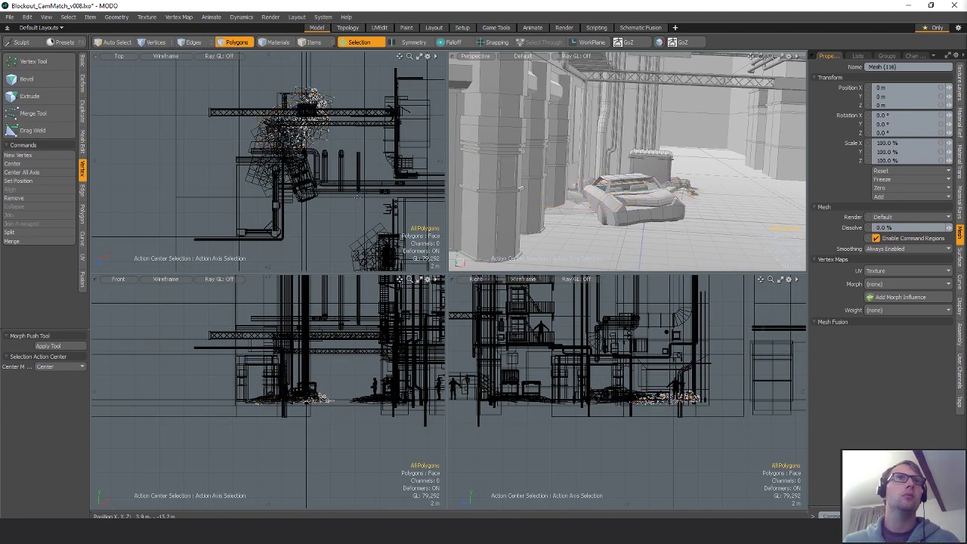
# - Move the copied rubble pile in front of the original, beside the car, and rotate it about the vertical axis
pyautogui.press('w')
pyautogui.hotkey('alt', 'a')
pyautogui.keyDown('alt'); pyautogui.moveTo(335, 153); pyautogui.dragTo(334, 126); pyautogui.keyUp('alt')
pyautogui.moveTo(334, 125); pyautogui.dragTo(335, 190)
pyautogui.keyDown('alt'); pyautogui.moveTo(334, 190); pyautogui.dragTo(332, 161); pyautogui.keyUp('alt')
pyautogui.press('e')
pyautogui.moveTo(335, 87); pyautogui.dragTo(227, 112)
# - Reposition the rotated rubble copy against the wall columns at the car's side
pyautogui.press('w')
pyautogui.moveTo(325, 176); pyautogui.dragTo(314, 140)
pyautogui.keyDown('alt'); pyautogui.moveTo(689, 229); pyautogui.dragTo(675, 211); pyautogui.keyUp('alt')
pyautogui.press('e')
pyautogui.keyDown('alt'); pyautogui.moveTo(572, 212); pyautogui.dragTo(646, 257); pyautogui.keyUp('alt')
pyautogui.press('w')
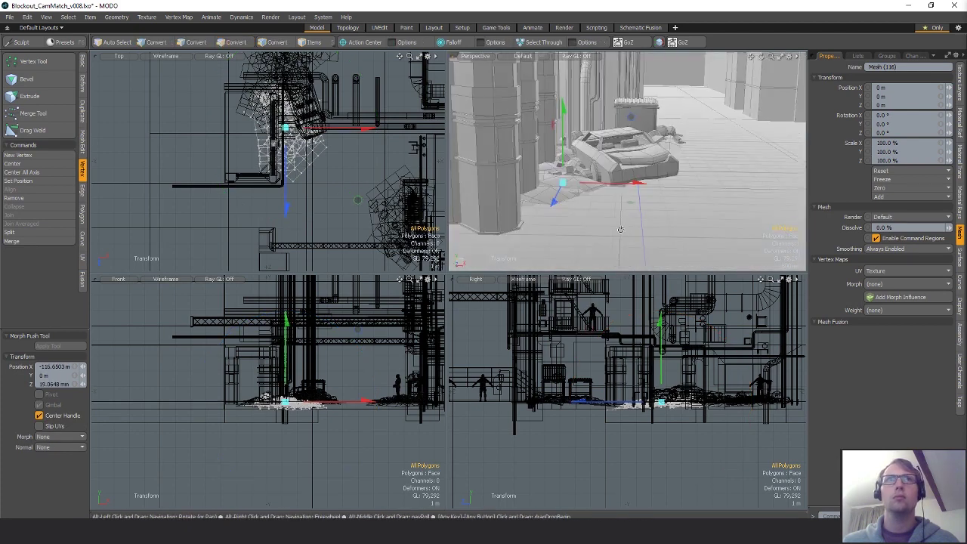
pyautogui.press('space')
# - Copy all polygons of the repositioned rubble pile and paste them into another new mesh
pyautogui.moveTo(368, 161); pyautogui.dragTo(355, 170, button='right')
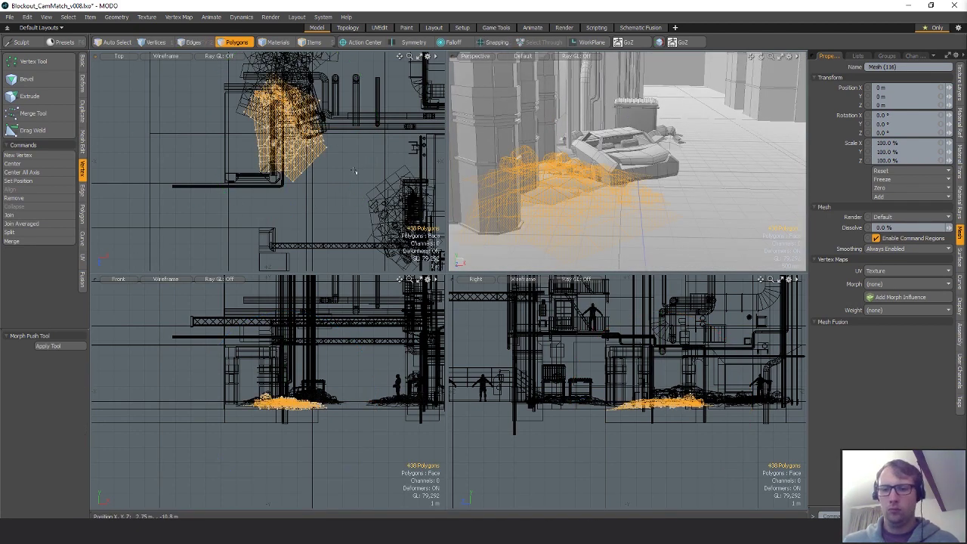
pyautogui.hotkey('ctrl', 'c')
pyautogui.press('n')
pyautogui.hotkey('ctrl', 'v')
# - Move the second rubble copy into the alley's open foreground near the railing
pyautogui.keyDown('alt'); pyautogui.moveTo(354, 176); pyautogui.dragTo(376, 265); pyautogui.keyUp('alt')
pyautogui.click(345, 196)
pyautogui.press('w')
pyautogui.scroll(-3, 660, 160)
pyautogui.keyDown('alt'); pyautogui.moveTo(671, 128); pyautogui.dragTo(608, 160); pyautogui.keyUp('alt')
pyautogui.press('space')
# - Delete some of the loose rubble chunks from the foreground copy
pyautogui.hotkey('shift', 'a')
pyautogui.scroll(-4, 582, 140)
pyautogui.keyDown('shift'); pyautogui.click(660, 152); pyautogui.keyUp('shift')
pyautogui.press('Delete')
pyautogui.scroll(-4, 642, 154)
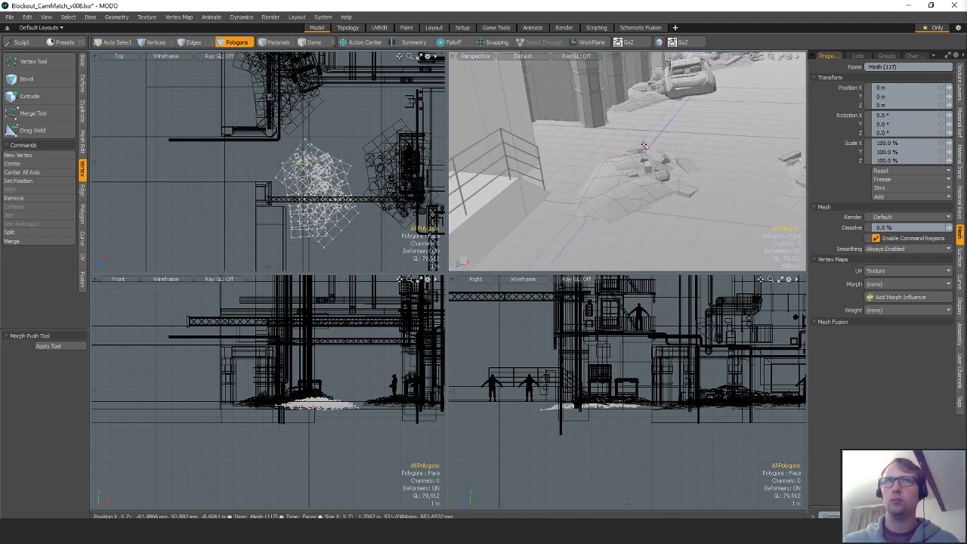
# - Select all the loose debris chunks on and around one side of the rubble mound
pyautogui.press('w')
pyautogui.keyDown('alt'); pyautogui.moveTo(651, 169); pyautogui.dragTo(678, 166); pyautogui.keyUp('alt')
pyautogui.scroll(4, 656, 170)
pyautogui.press('q')
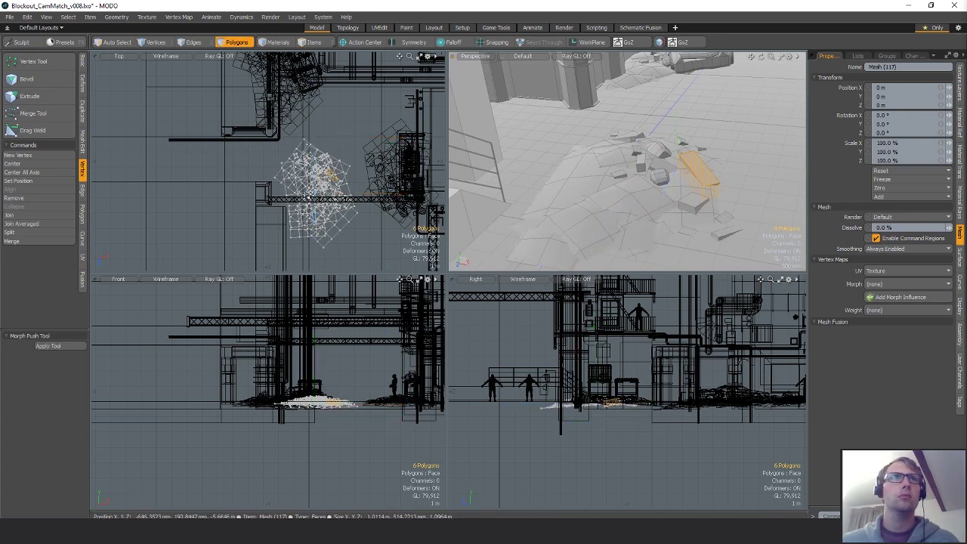
pyautogui.hotkey('shift', 'a')
pyautogui.keyDown('alt'); pyautogui.moveTo(707, 198); pyautogui.dragTo(694, 215); pyautogui.keyUp('alt')
pyautogui.scroll(-4, 679, 212)
pyautogui.keyDown('shift'); pyautogui.click(649, 202); pyautogui.keyUp('shift')
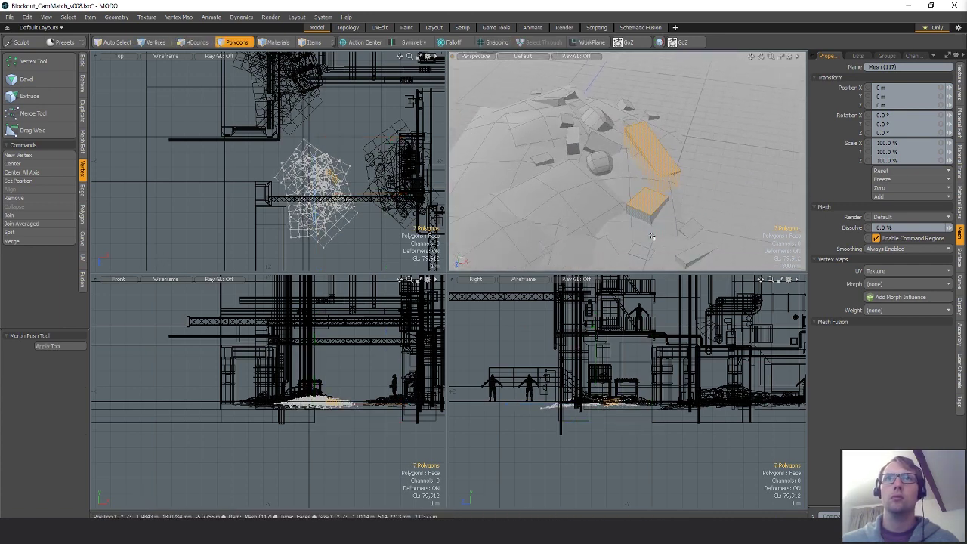
pyautogui.keyDown('alt'); pyautogui.keyDown('shift'); pyautogui.moveTo(587, 175); pyautogui.dragTo(609, 216); pyautogui.keyUp('shift'); pyautogui.keyUp('alt')
pyautogui.keyDown('ctrl'); pyautogui.keyDown('alt'); pyautogui.moveTo(608, 216); pyautogui.dragTo(578, 212); pyautogui.keyUp('alt'); pyautogui.keyUp('ctrl')
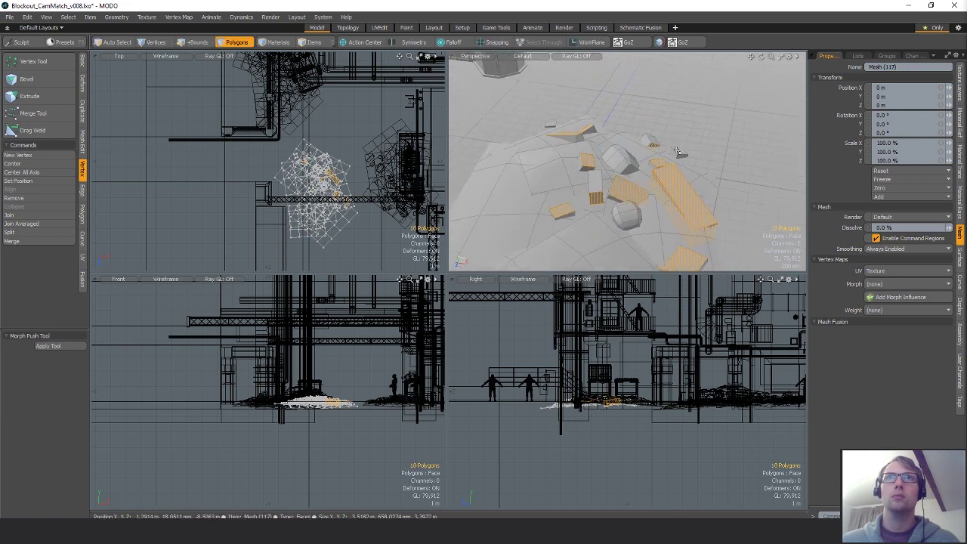
pyautogui.keyDown('alt'); pyautogui.keyDown('shift'); pyautogui.moveTo(678, 217); pyautogui.dragTo(710, 145); pyautogui.keyUp('shift'); pyautogui.keyUp('alt')
pyautogui.keyDown('ctrl'); pyautogui.keyDown('alt'); pyautogui.moveTo(710, 145); pyautogui.dragTo(612, 163); pyautogui.keyUp('alt'); pyautogui.keyUp('ctrl')
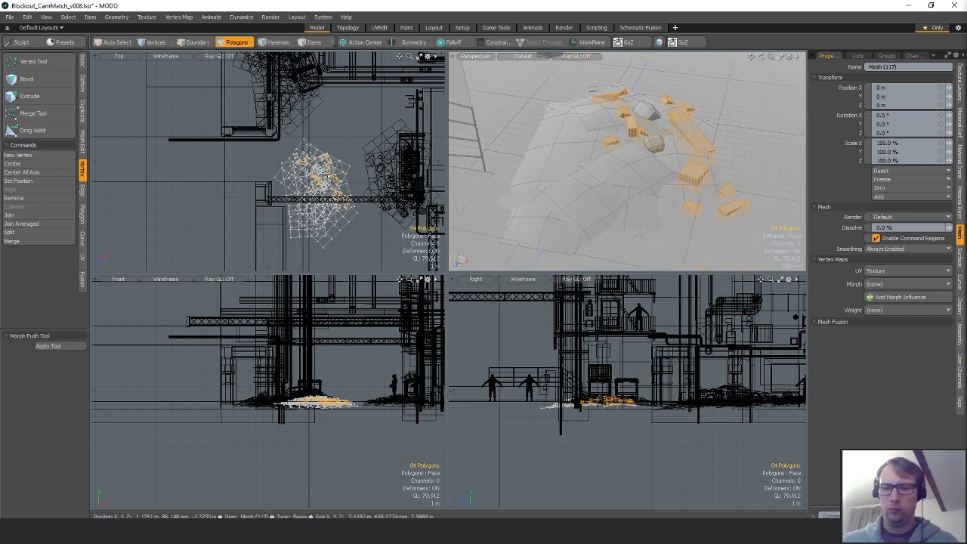
# - Duplicate the selected debris chunks, rotating and moving the copy onto the bare near side of the mound
pyautogui.press('e')
pyautogui.moveTo(371, 105); pyautogui.dragTo(245, 222)
pyautogui.press('w')
pyautogui.moveTo(388, 147); pyautogui.dragTo(380, 169)
# - Paste another copy of the debris chunks, rotate it and shift it -750 mm in X across the mound
pyautogui.hotkey('ctrl', 'c')
pyautogui.hotkey('ctrl', 'v')
pyautogui.press('e')
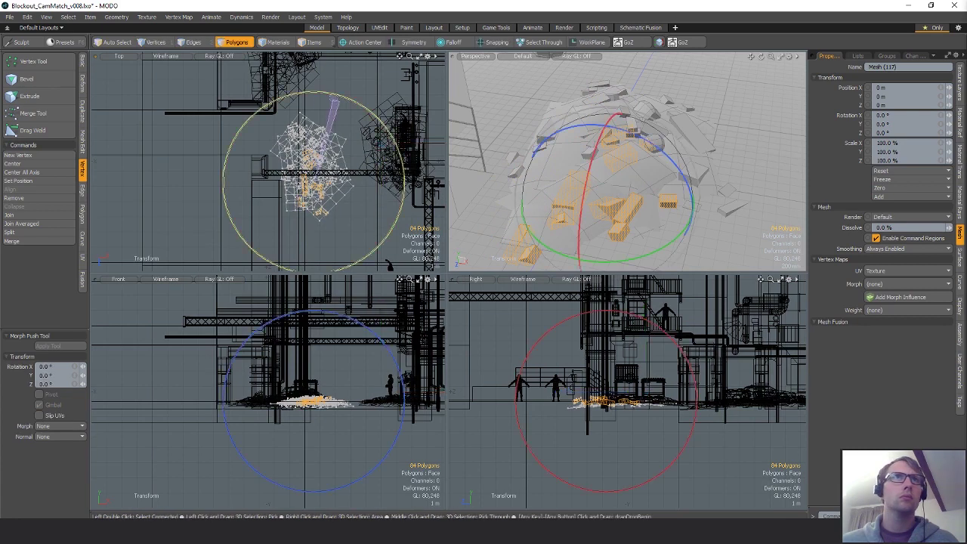
pyautogui.press('w')
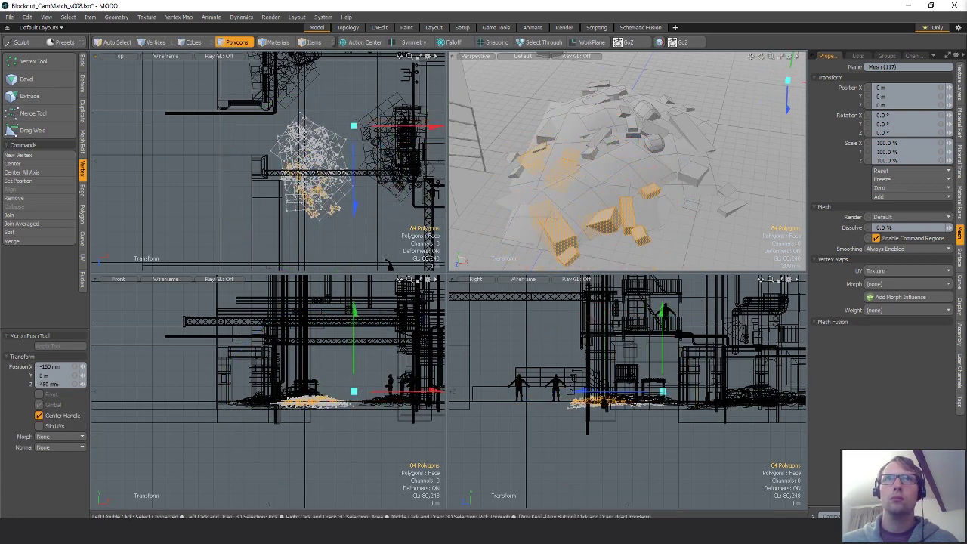
pyautogui.moveTo(353, 126)
pyautogui.mouseDown()
pyautogui.moveTo(358, 118)
pyautogui.moveTo(345, 119)
pyautogui.mouseUp()
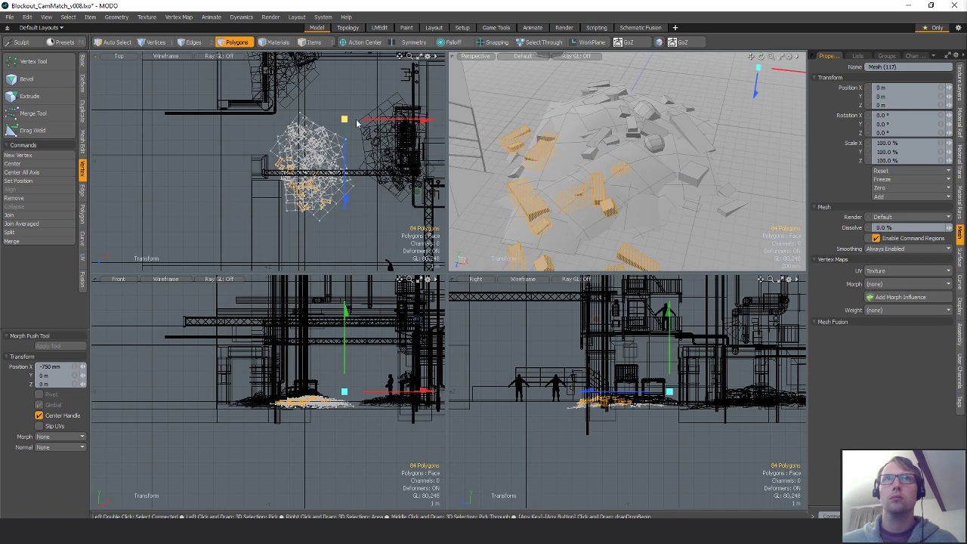
pyautogui.press('space')
# - Paste a further copy of the chunks, rotate it about the vertical axis and move it -550 mm in X and -1.1 m in Z
pyautogui.keyDown('alt'); pyautogui.moveTo(718, 198); pyautogui.dragTo(684, 106); pyautogui.keyUp('alt')
pyautogui.click(753, 164)
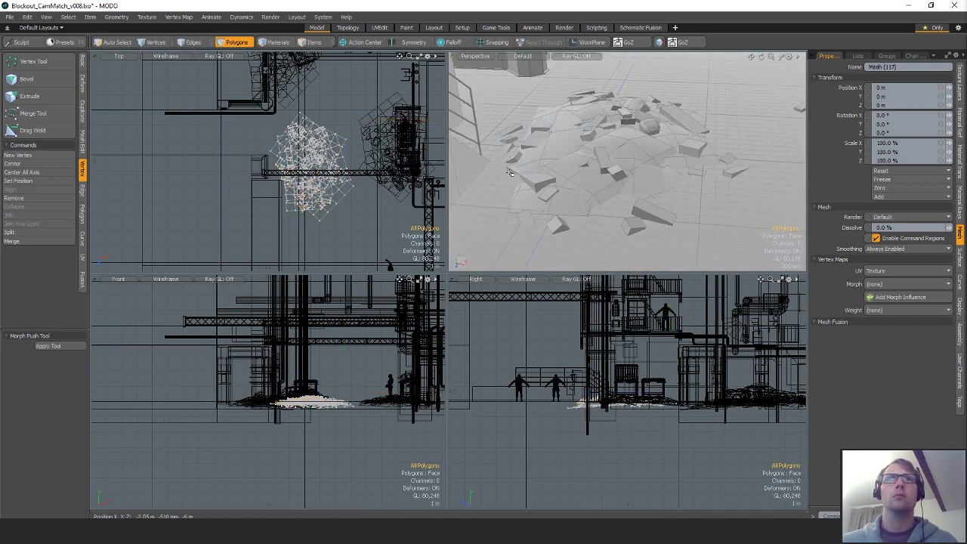
pyautogui.hotkey('ctrl', 'z')
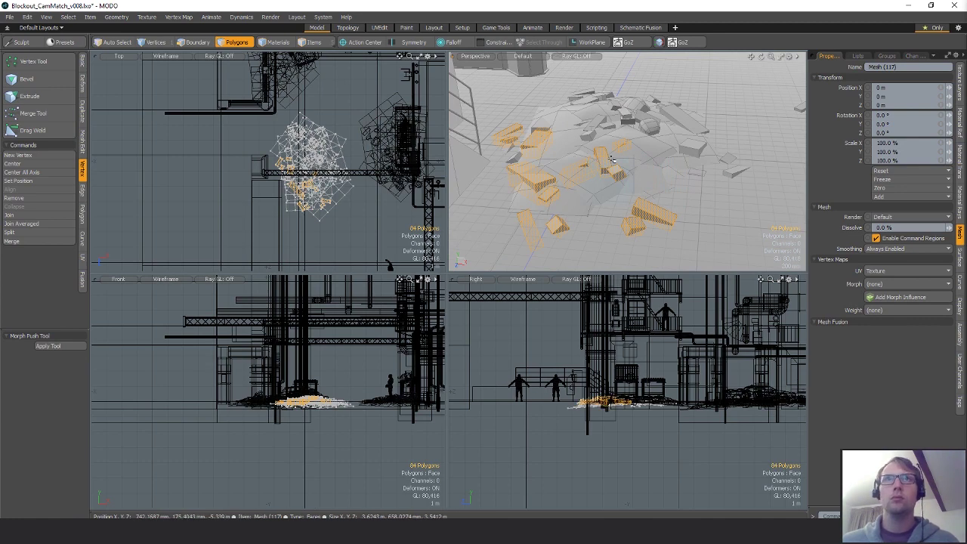
pyautogui.press('w')
pyautogui.moveTo(610, 155); pyautogui.dragTo(619, 150)
pyautogui.press('e')
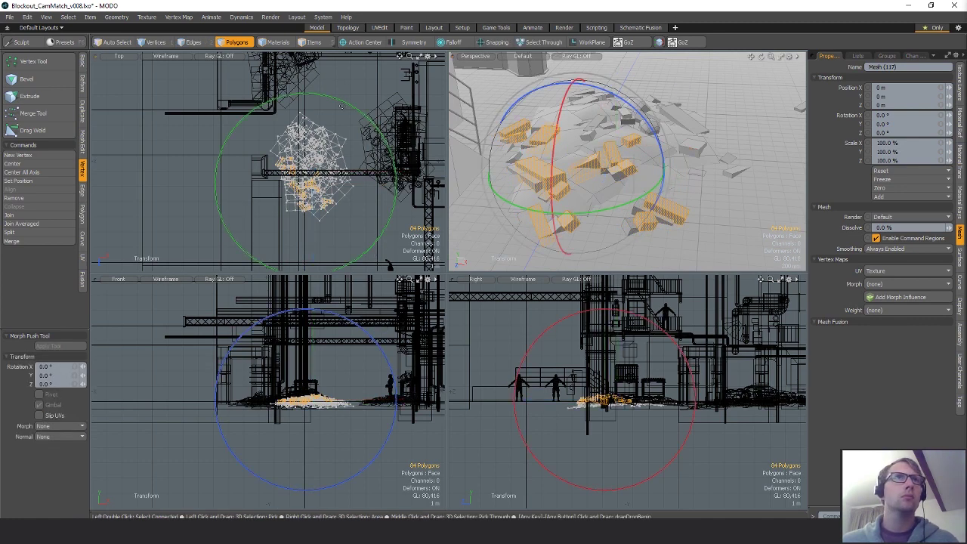
pyautogui.moveTo(342, 105); pyautogui.dragTo(260, 103)
pyautogui.press('w')
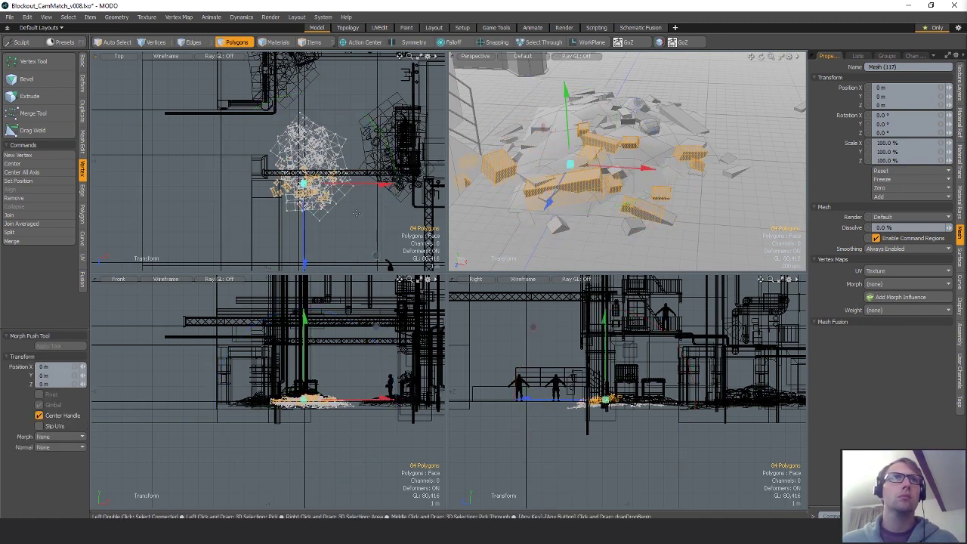
pyautogui.moveTo(355, 212); pyautogui.dragTo(346, 195)
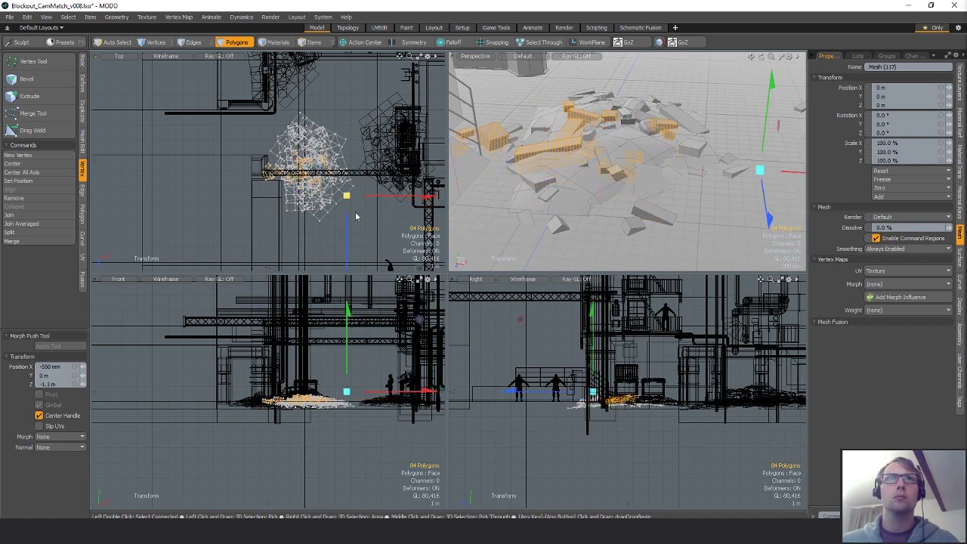
# - Narrow the selection to the copied chunks straying beyond the mound's edge by the railing and delete them
pyautogui.press('space')
pyautogui.hotkey('shift', 'a')
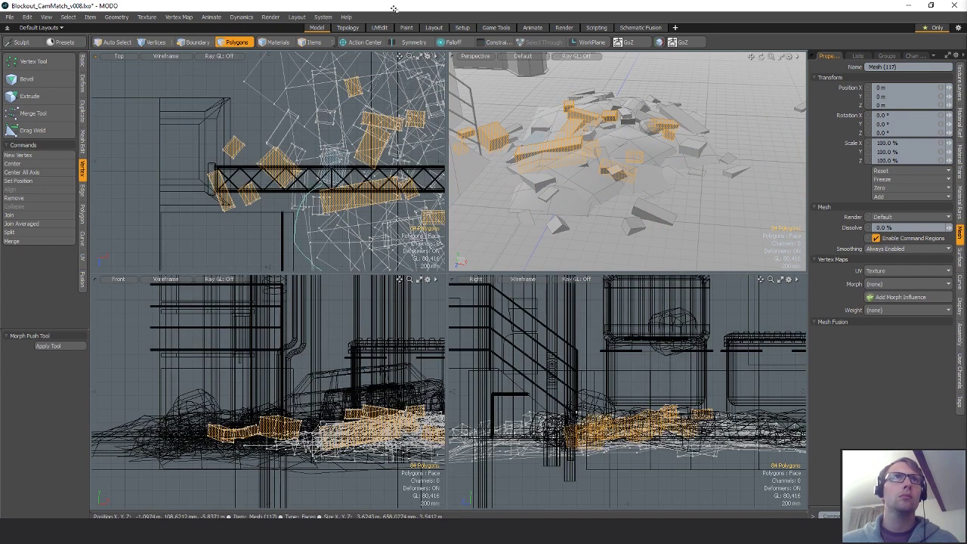
pyautogui.keyDown('ctrl'); pyautogui.moveTo(394, 8); pyautogui.dragTo(333, 24, button='right'); pyautogui.keyUp('ctrl')
pyautogui.press('Delete')
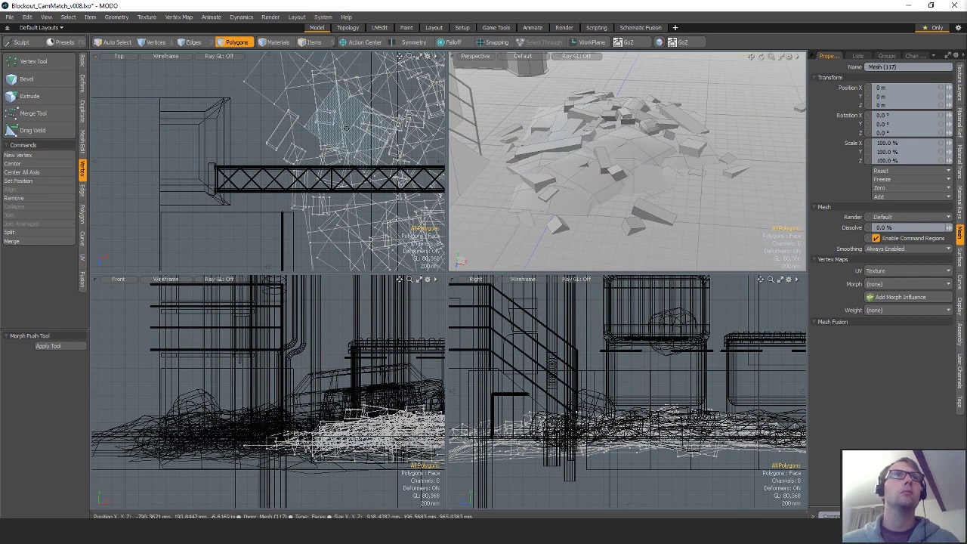
# - Move the whole rubble pile -1.65 m in X and -2.6 m in Z
pyautogui.scroll(-6, 355, 219)
pyautogui.press('w')
pyautogui.moveTo(364, 229); pyautogui.dragTo(344, 198)
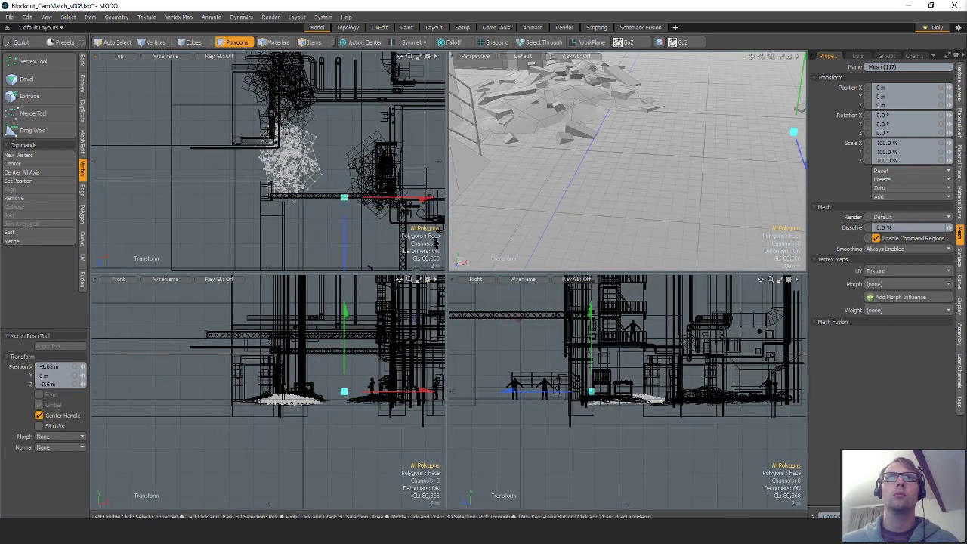
# - Select the mound's front surface patches and raise them 35 mm
pyautogui.keyDown('alt'); pyautogui.moveTo(545, 155); pyautogui.dragTo(629, 173); pyautogui.keyUp('alt')
pyautogui.scroll(5, 552, 179)
pyautogui.press('q')
pyautogui.press('w')
pyautogui.press('q')
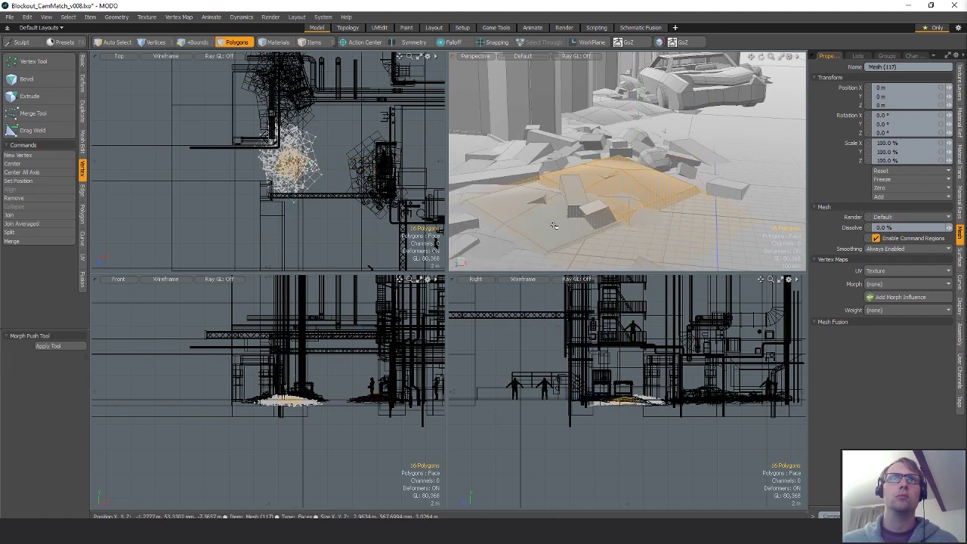
pyautogui.press('w')
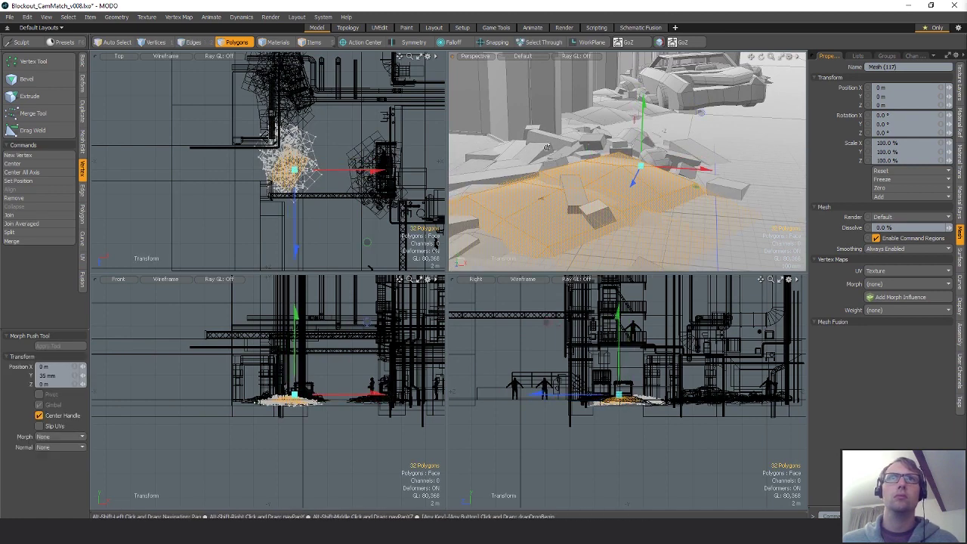
# - Select the mound's rear surface patch and raise it 15 mm
pyautogui.press('q')
pyautogui.doubleClick(513, 152)
pyautogui.press('w')
pyautogui.press('q')
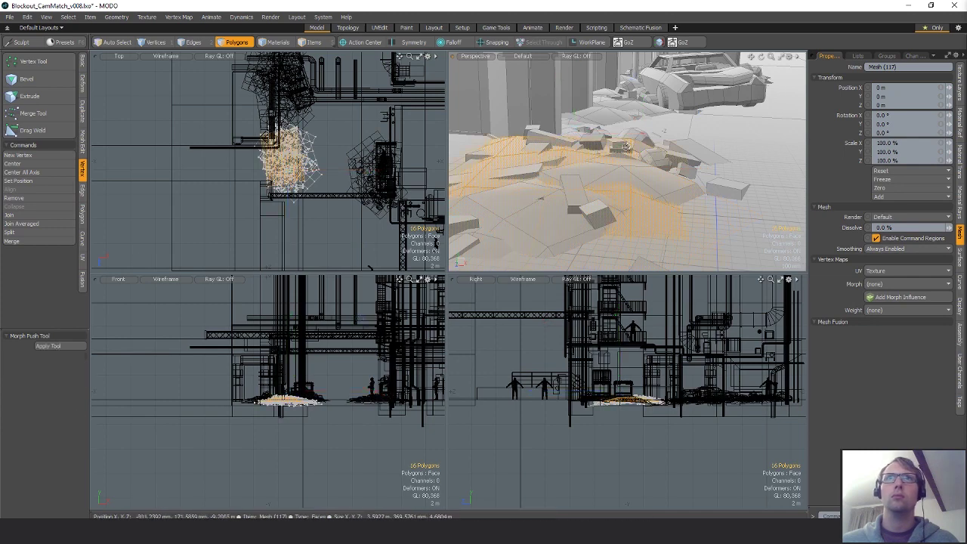
pyautogui.keyDown('alt'); pyautogui.moveTo(626, 155); pyautogui.dragTo(632, 239); pyautogui.keyUp('alt')
pyautogui.keyDown('alt'); pyautogui.moveTo(569, 132); pyautogui.dragTo(572, 66); pyautogui.keyUp('alt')
pyautogui.press('w')
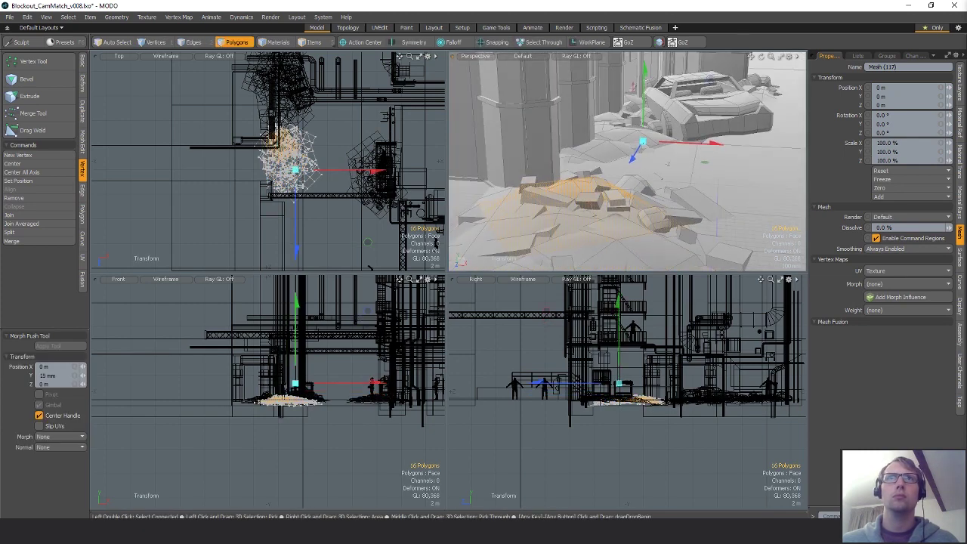
# - Reposition the mound's front and rear surface patches individually beneath the debris chunks
pyautogui.press('q')
pyautogui.keyDown('alt'); pyautogui.moveTo(562, 235); pyautogui.dragTo(523, 195); pyautogui.keyUp('alt')
pyautogui.press('1')
pyautogui.press('w')
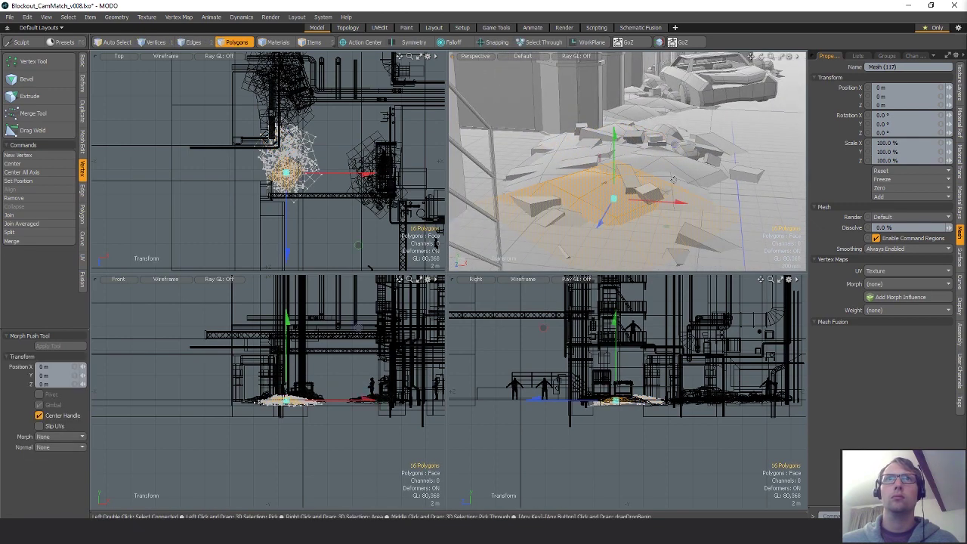
pyautogui.moveTo(680, 179); pyautogui.dragTo(670, 184)
pyautogui.press('q')
pyautogui.click(697, 200)
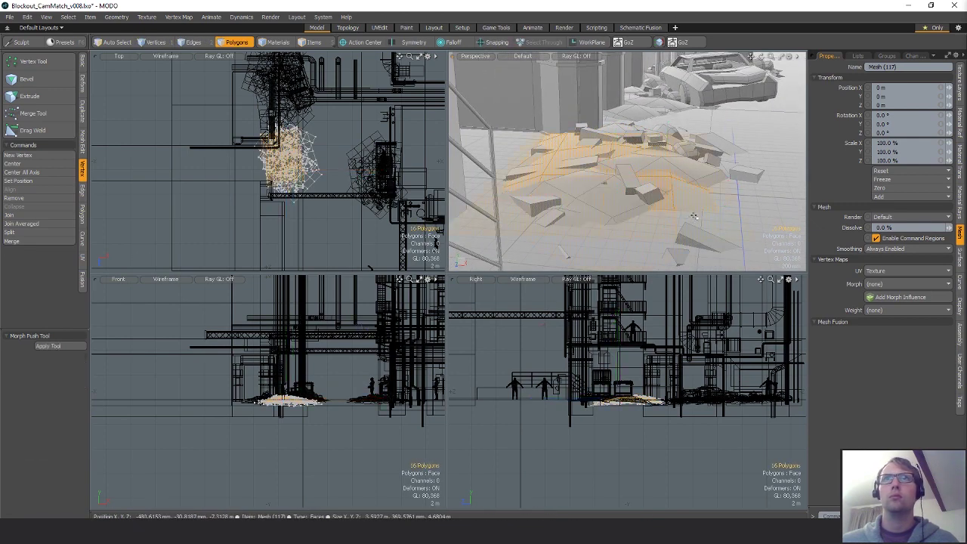
pyautogui.press('w')
pyautogui.press('q')
# - Clear the patch selection and move the whole rubble pile farther back along the street toward the columns
pyautogui.click(507, 254)
pyautogui.press('w')
pyautogui.moveTo(506, 250); pyautogui.dragTo(507, 256)
pyautogui.keyDown('alt'); pyautogui.moveTo(589, 203); pyautogui.dragTo(653, 162); pyautogui.keyUp('alt')
pyautogui.press('q')
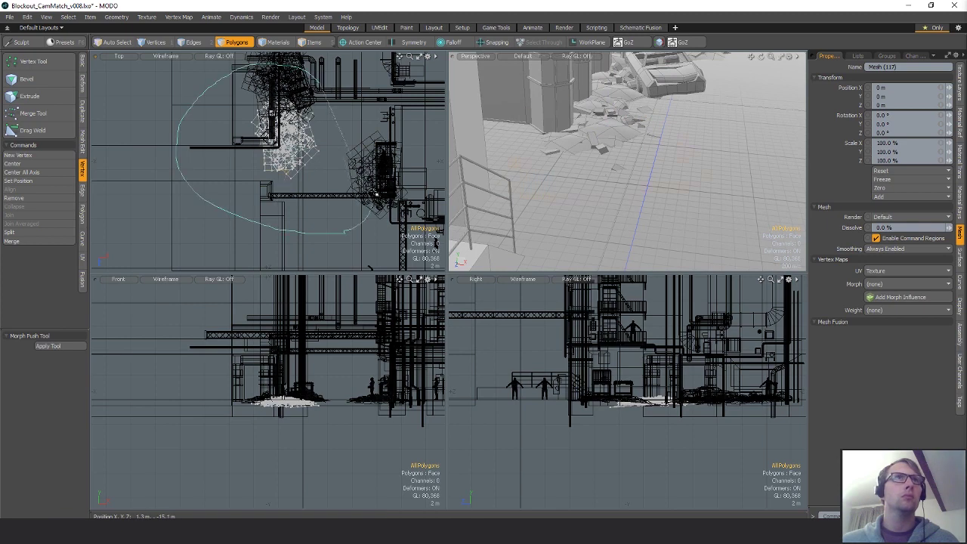
# - Copy the rubble pile into a new mesh layer and move the copy 2.85 m in X and -550 mm in Z
pyautogui.moveTo(376, 194); pyautogui.dragTo(353, 184, button='right')
pyautogui.moveTo(353, 184)
pyautogui.keyDown('alt'); pyautogui.keyDown('shift'); pyautogui.mouseDown()
pyautogui.moveTo(319, 220)
pyautogui.moveTo(320, 207)
pyautogui.moveTo(333, 209)
pyautogui.mouseUp(); pyautogui.keyUp('shift'); pyautogui.keyUp('alt')
pyautogui.hotkey('ctrl', 'c')
pyautogui.press('n')
pyautogui.hotkey('ctrl', 'v')
pyautogui.click(298, 188)
pyautogui.press('w')
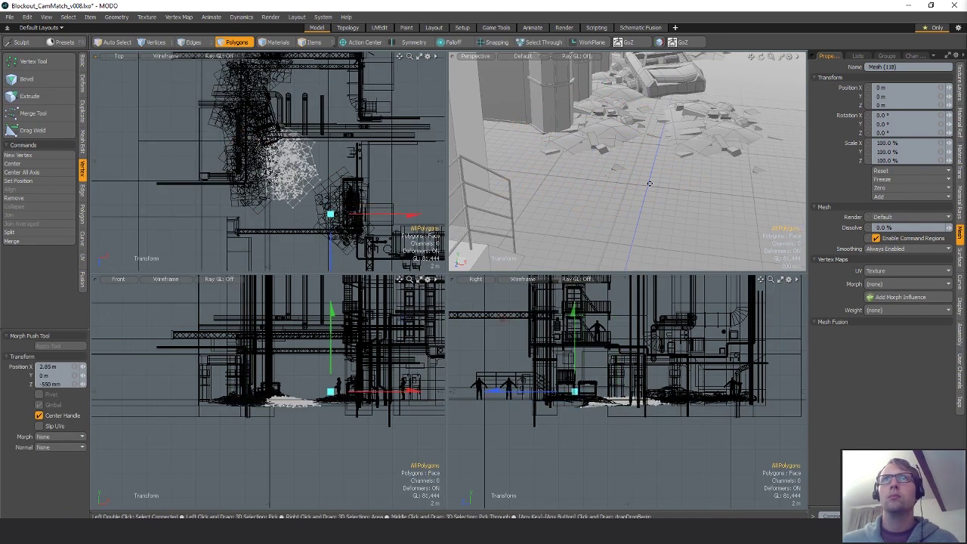
# - Scale the copied rubble pile to 129.5% in X and Z, keeping its height at 100%
pyautogui.keyDown('alt'); pyautogui.moveTo(650, 184); pyautogui.dragTo(611, 116); pyautogui.keyUp('alt')
pyautogui.press('r')
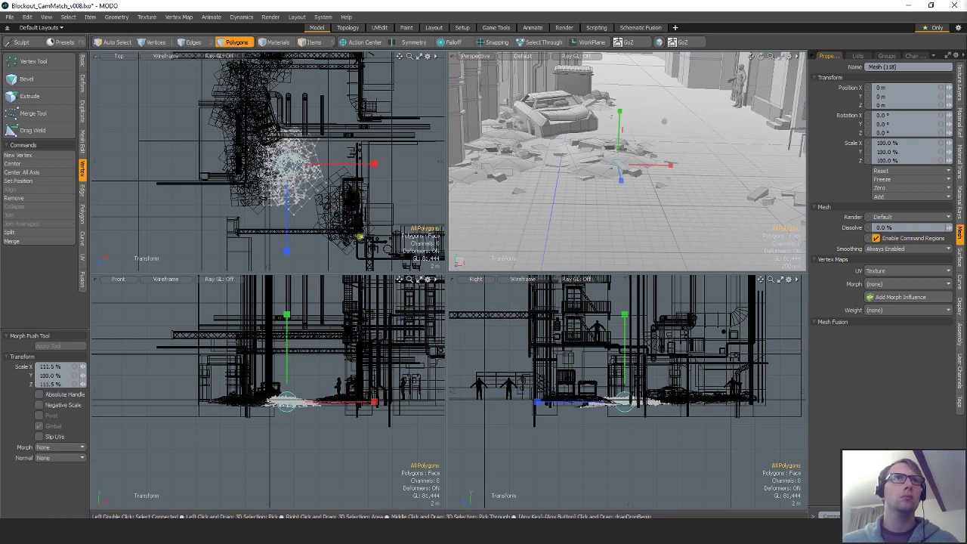
pyautogui.moveTo(360, 237); pyautogui.dragTo(373, 236)
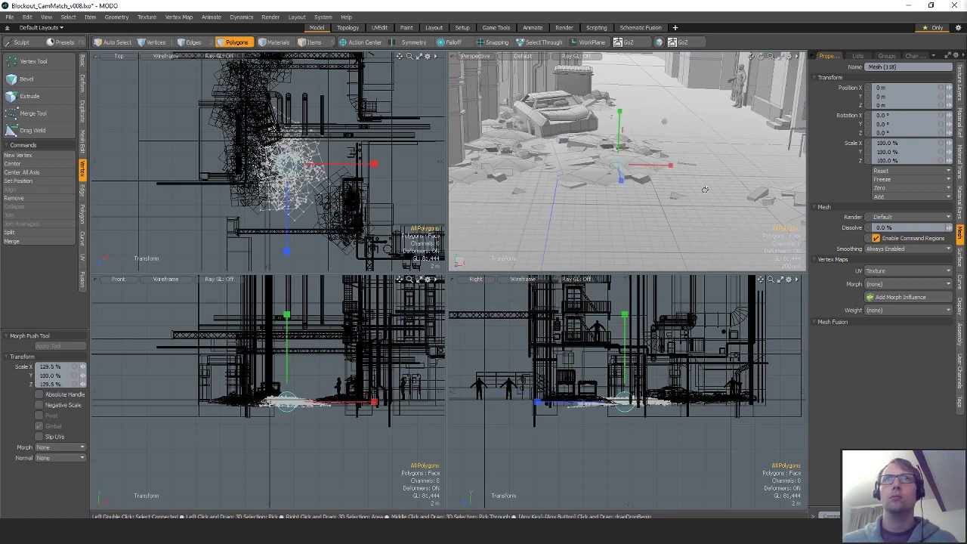
# - Lower the copied pile 90 mm and move it -610 mm in X and -1.53 m in Z
pyautogui.keyDown('alt'); pyautogui.moveTo(705, 190); pyautogui.dragTo(684, 140); pyautogui.keyUp('alt')
pyautogui.press('w')
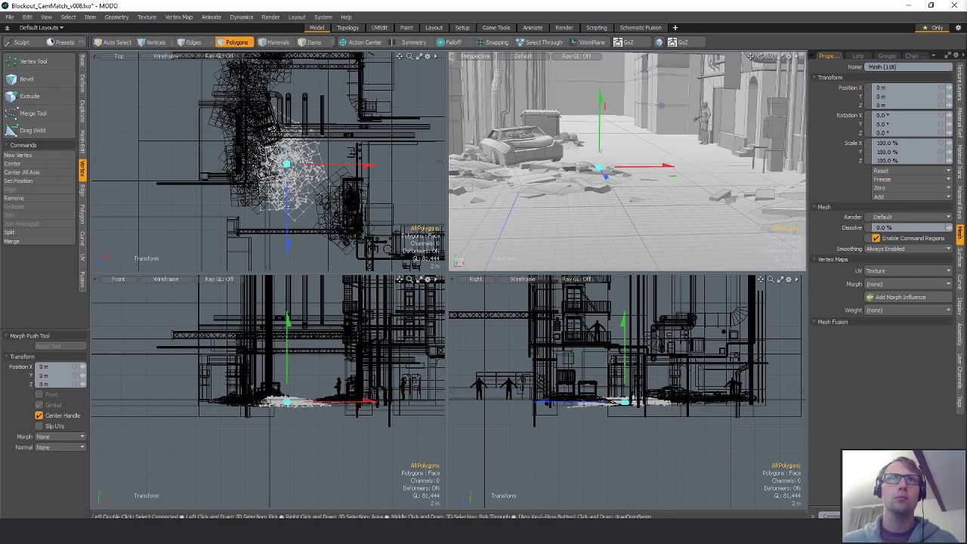
pyautogui.moveTo(287, 164); pyautogui.dragTo(288, 205)
pyautogui.moveTo(596, 169); pyautogui.dragTo(595, 173)
pyautogui.keyDown('alt'); pyautogui.moveTo(669, 171); pyautogui.dragTo(624, 165); pyautogui.keyUp('alt')
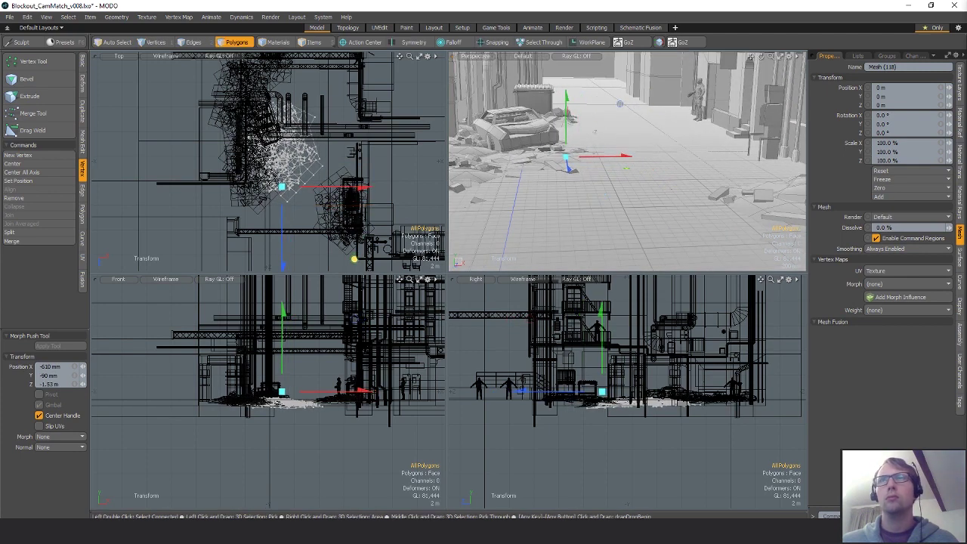
# - Rotate the copied pile about its vertical axis and shift it about 300 mm in X and 350 mm in Z
pyautogui.press('e')
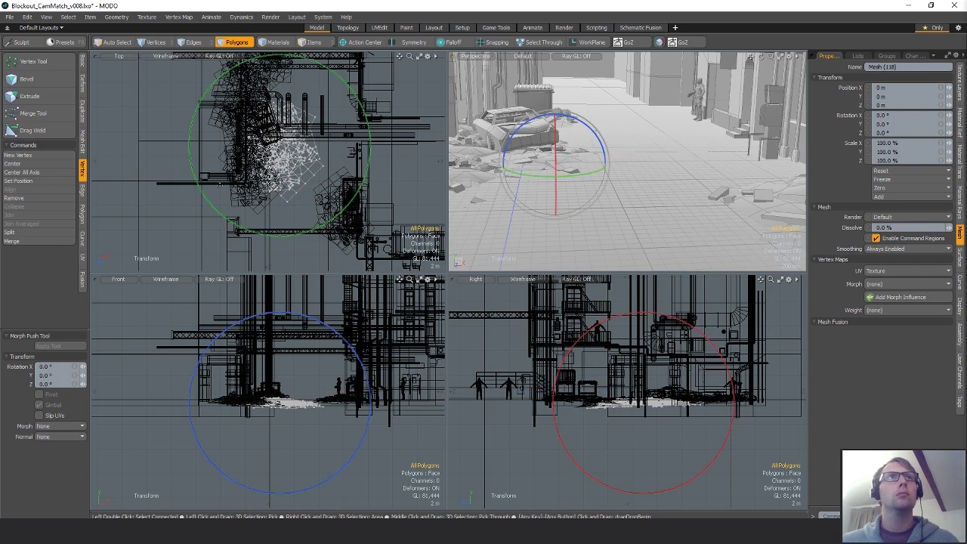
pyautogui.moveTo(355, 112); pyautogui.dragTo(313, 69)
pyautogui.press('w')
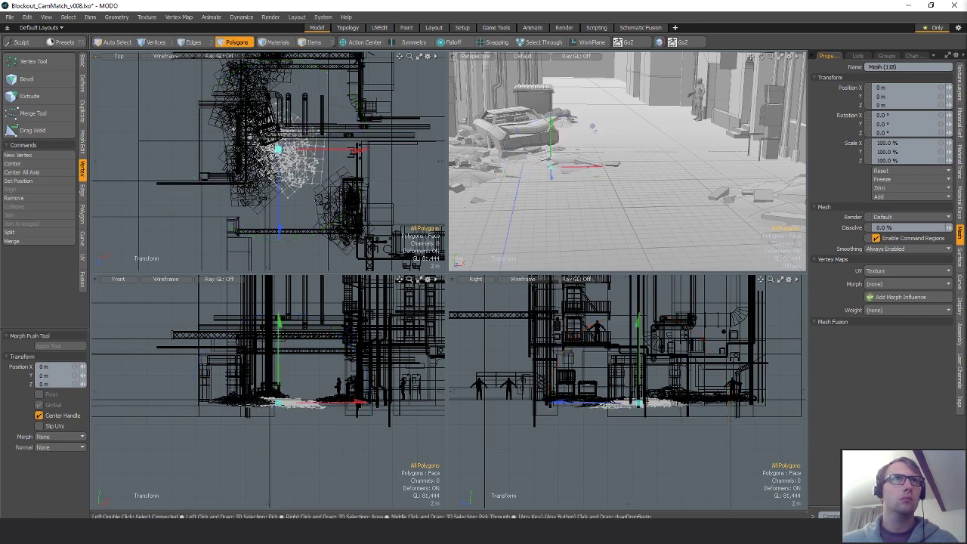
pyautogui.moveTo(323, 200); pyautogui.dragTo(321, 205)
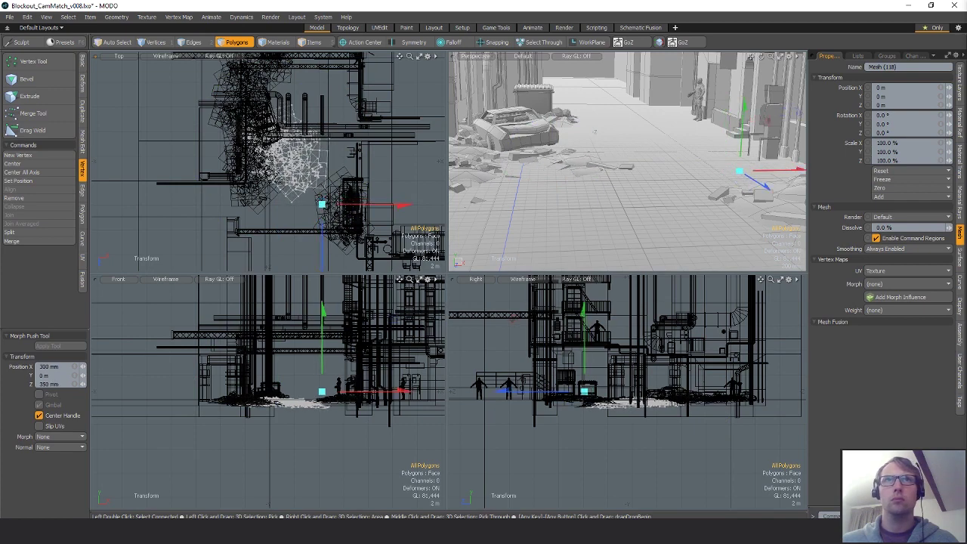
pyautogui.keyDown('alt'); pyautogui.moveTo(619, 187); pyautogui.dragTo(569, 182); pyautogui.keyUp('alt')
pyautogui.press('space')
# - Duplicate the rubble pile into another new mesh layer and move the copy up the street beside the opposite building
pyautogui.keyDown('alt'); pyautogui.moveTo(166, 112); pyautogui.dragTo(148, 156); pyautogui.keyUp('alt')
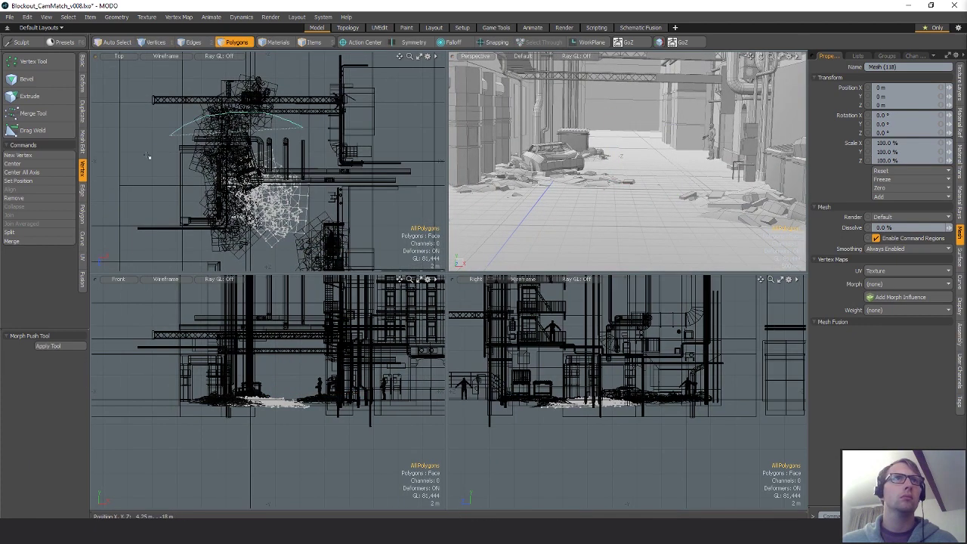
pyautogui.moveTo(147, 156); pyautogui.dragTo(338, 155, button='right')
pyautogui.keyDown('alt'); pyautogui.keyDown('shift'); pyautogui.moveTo(340, 152); pyautogui.dragTo(306, 176); pyautogui.keyUp('shift'); pyautogui.keyUp('alt')
pyautogui.press('n')
pyautogui.hotkey('ctrl', 'v')
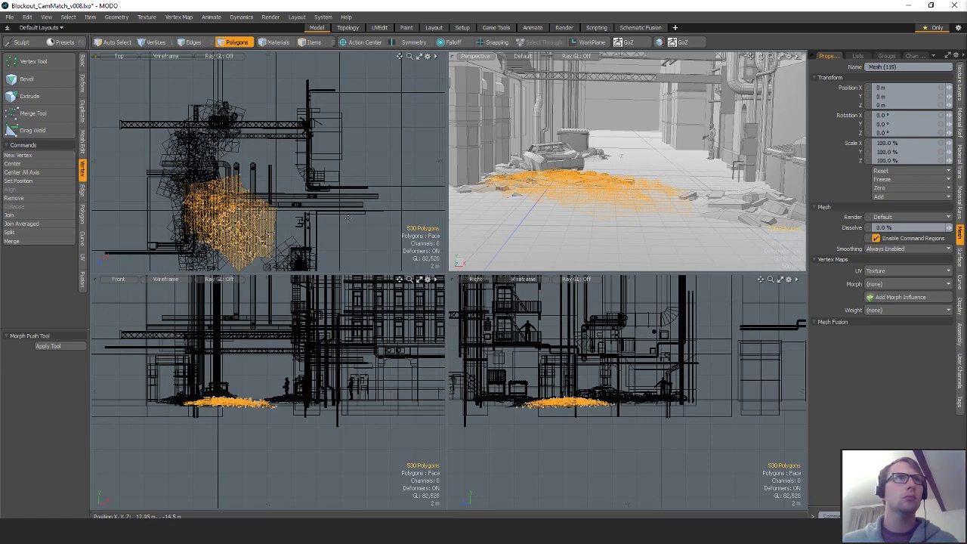
pyautogui.press('w')
pyautogui.moveTo(323, 240); pyautogui.dragTo(369, 178)
pyautogui.press('space')
pyautogui.click(326, 232)
# - Rotate the new pile just over half a turn about its vertical axis and move it farther against the building wall
pyautogui.press('e')
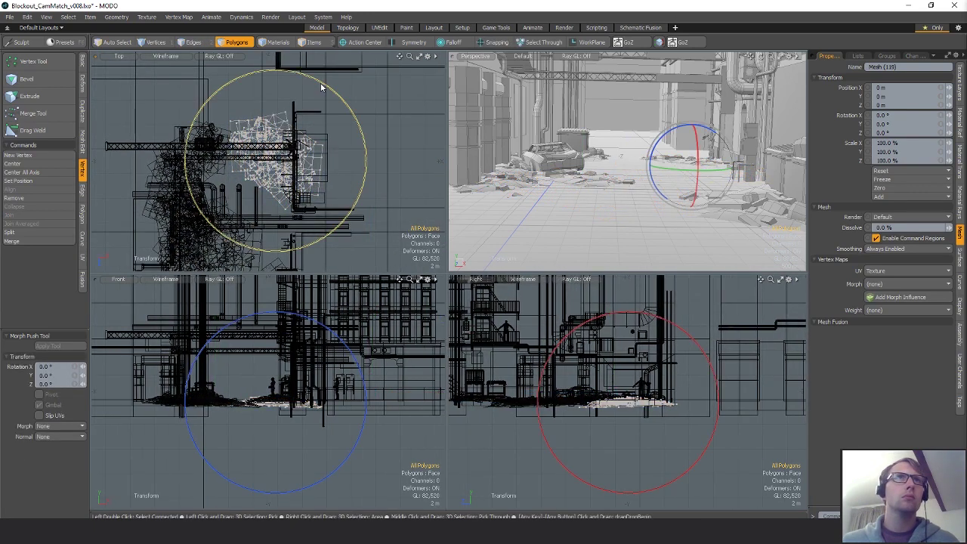
pyautogui.moveTo(322, 88); pyautogui.dragTo(138, 245)
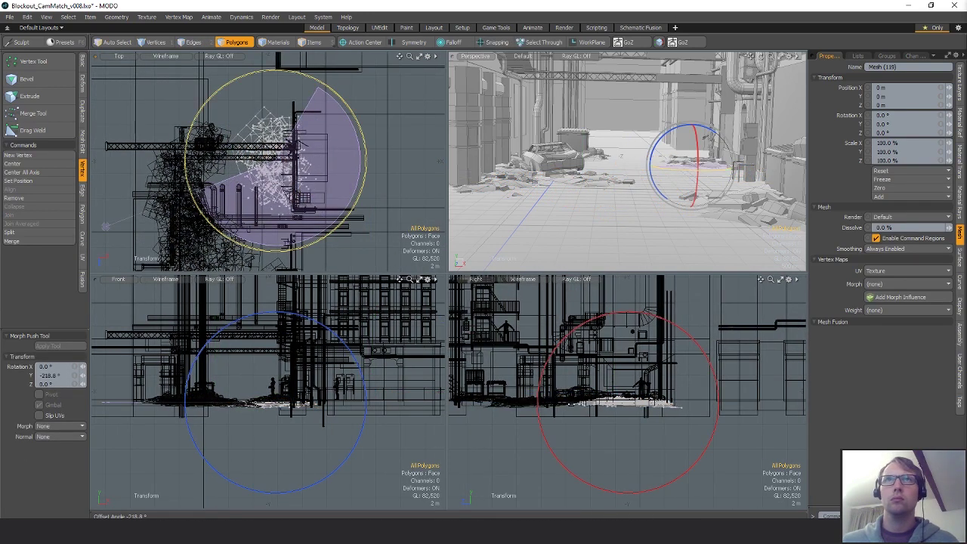
pyautogui.press('w')
pyautogui.moveTo(321, 203); pyautogui.dragTo(348, 184)
# - Move the rubble pile farther up the street along the building wall and rotate it about its vertical axis
pyautogui.keyDown('alt'); pyautogui.moveTo(554, 211); pyautogui.dragTo(574, 174); pyautogui.keyUp('alt')
pyautogui.keyDown('ctrl'); pyautogui.keyDown('alt'); pyautogui.moveTo(597, 142); pyautogui.dragTo(727, 201); pyautogui.keyUp('alt'); pyautogui.keyUp('ctrl')
pyautogui.moveTo(785, 151); pyautogui.dragTo(740, 150)
pyautogui.press('e')
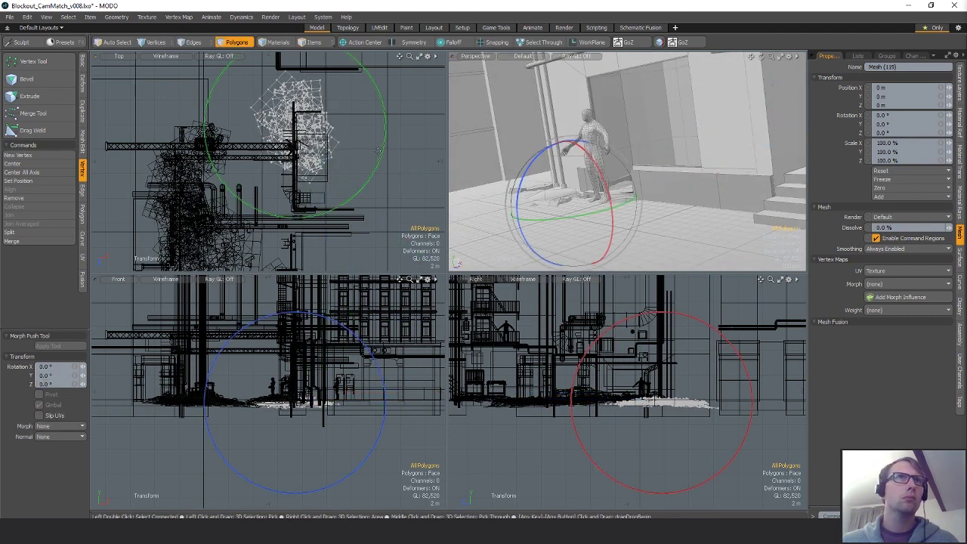
pyautogui.moveTo(381, 158); pyautogui.dragTo(347, 56)
# - Shift the rotated pile 60 mm in X and lower it 40 mm beside the building
pyautogui.press('w')
pyautogui.moveTo(346, 164)
pyautogui.mouseDown()
pyautogui.moveTo(349, 155)
pyautogui.moveTo(349, 180)
pyautogui.mouseUp()
pyautogui.scroll(-5, 627, 205)
pyautogui.keyDown('alt'); pyautogui.moveTo(627, 205); pyautogui.dragTo(609, 217); pyautogui.keyUp('alt')
pyautogui.moveTo(403, 225); pyautogui.dragTo(339, 213)
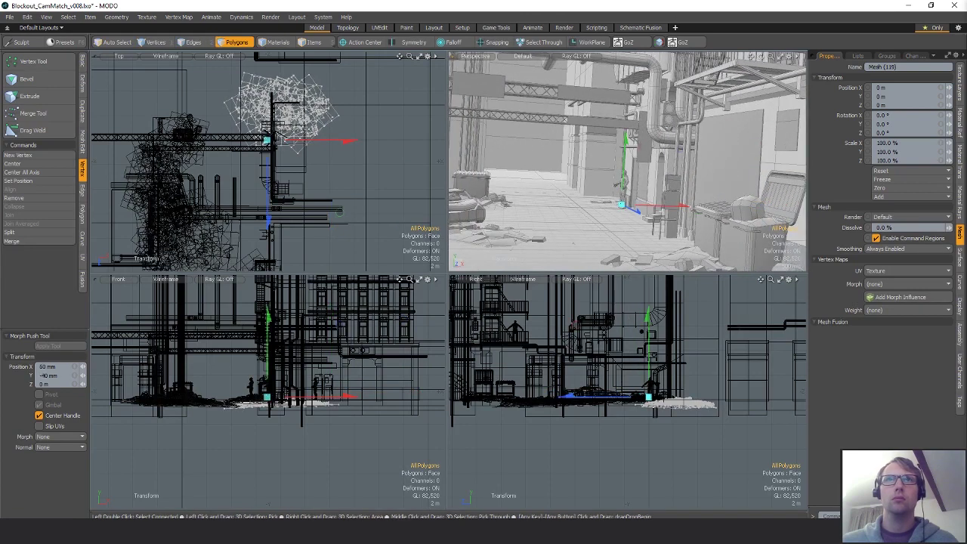
pyautogui.press('e')
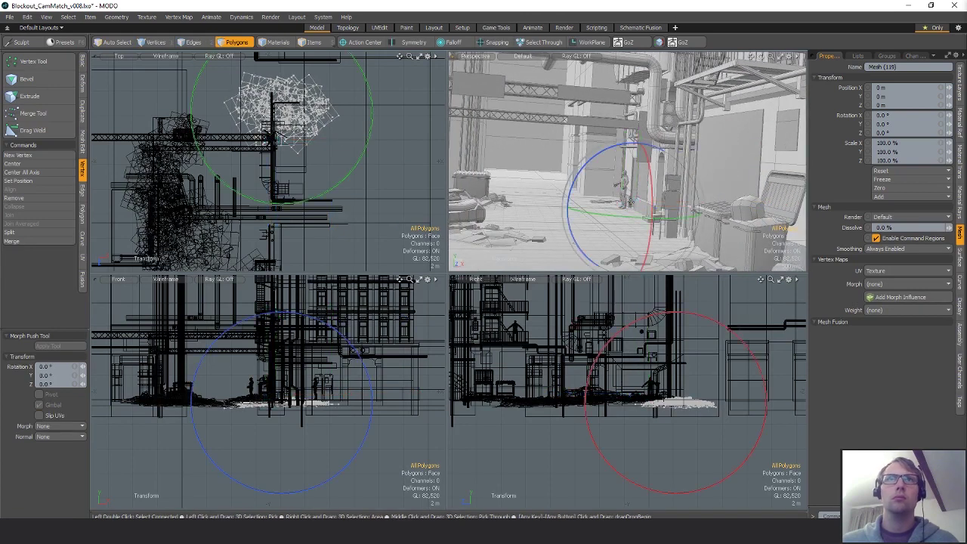
pyautogui.press('w')
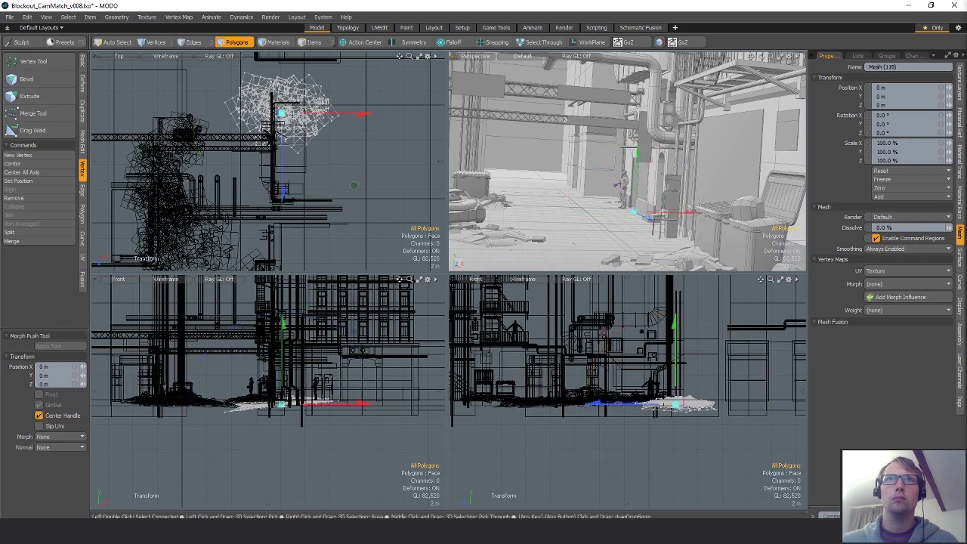
pyautogui.moveTo(666, 176); pyautogui.dragTo(644, 198)
pyautogui.press('q')
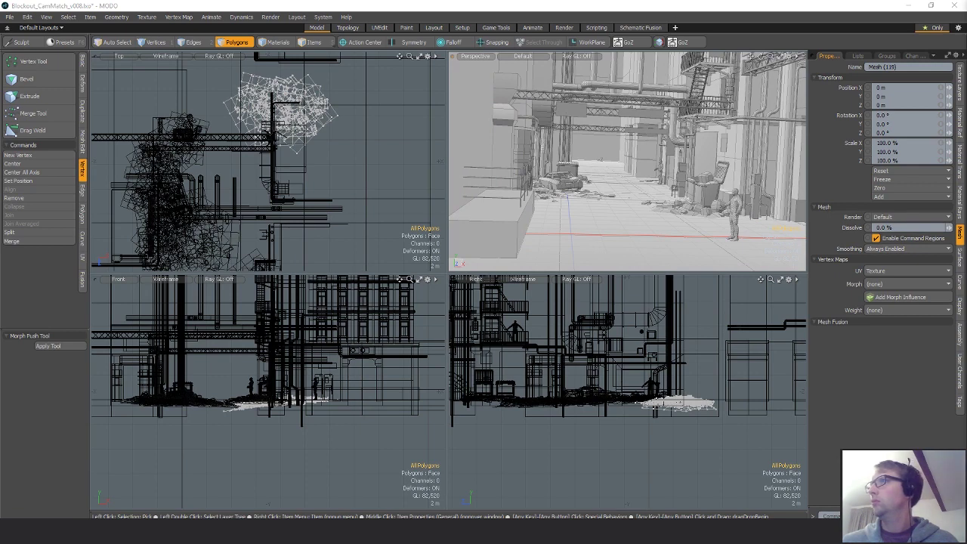
# - Duplicate the rubble pile into another new mesh layer and move the copy 4.55 m in X and 4.15 m in Z
pyautogui.keyDown('alt'); pyautogui.moveTo(648, 203); pyautogui.dragTo(538, 170); pyautogui.keyUp('alt')
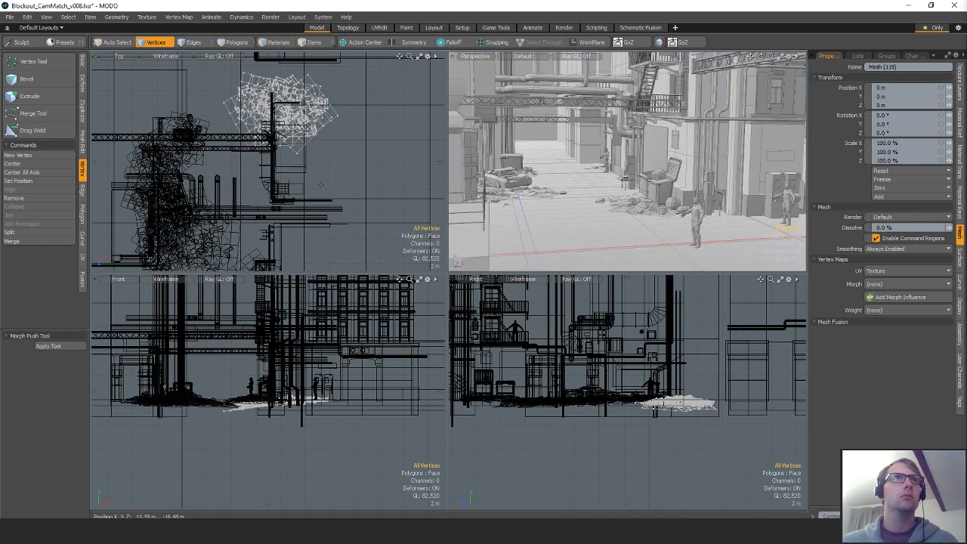
pyautogui.moveTo(322, 186); pyautogui.dragTo(319, 194, button='right')
pyautogui.press('space')
pyautogui.press('space')
pyautogui.moveTo(319, 194)
pyautogui.keyDown('alt'); pyautogui.keyDown('shift'); pyautogui.mouseDown()
pyautogui.moveTo(324, 155)
pyautogui.moveTo(333, 173)
pyautogui.mouseUp(); pyautogui.keyUp('shift'); pyautogui.keyUp('alt')
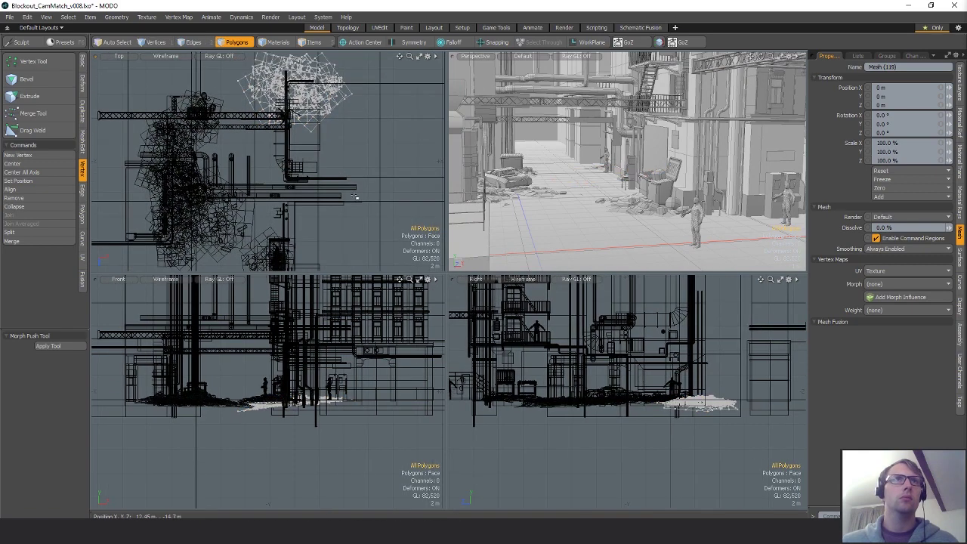
pyautogui.press('n')
pyautogui.hotkey('ctrl', 'v')
pyautogui.keyDown('alt'); pyautogui.keyDown('shift'); pyautogui.moveTo(306, 215); pyautogui.dragTo(388, 192); pyautogui.keyUp('shift'); pyautogui.keyUp('alt')
pyautogui.press('w')
pyautogui.click(333, 143)
pyautogui.keyDown('alt'); pyautogui.keyDown('shift'); pyautogui.moveTo(388, 191); pyautogui.dragTo(371, 115); pyautogui.keyUp('shift'); pyautogui.keyUp('alt')
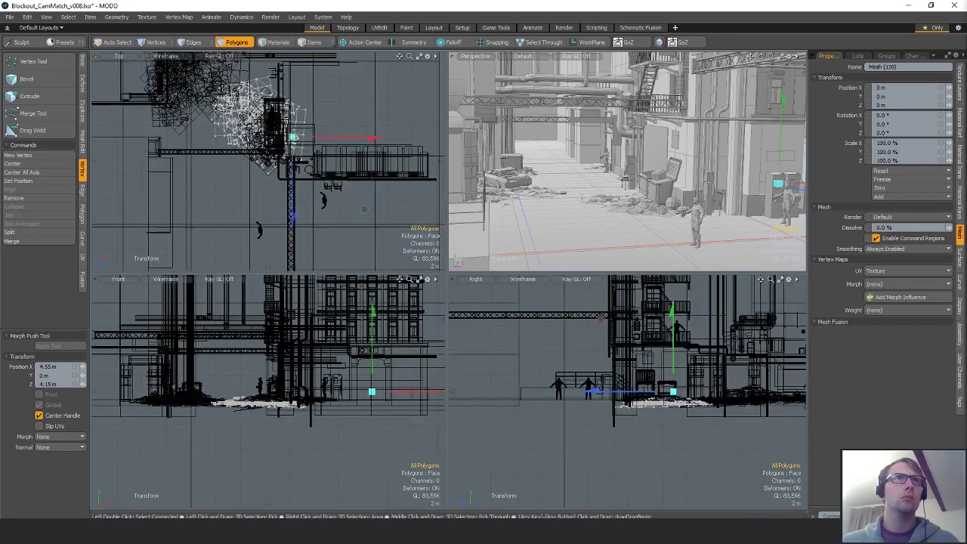
# - Rotate the copied pile about its vertical axis, raise it 250 mm, and move it 500 mm in X and 800 mm in Z at the building corner
pyautogui.moveTo(294, 136); pyautogui.dragTo(325, 167)
pyautogui.press('e')
pyautogui.moveTo(350, 86); pyautogui.dragTo(352, 213)
pyautogui.press('w')
pyautogui.keyDown('alt'); pyautogui.moveTo(680, 189); pyautogui.dragTo(733, 225); pyautogui.keyUp('alt')
pyautogui.keyDown('alt'); pyautogui.moveTo(649, 166); pyautogui.dragTo(680, 220); pyautogui.keyUp('alt')
pyautogui.keyDown('ctrl'); pyautogui.keyDown('alt'); pyautogui.moveTo(650, 189); pyautogui.dragTo(665, 150); pyautogui.keyUp('alt'); pyautogui.keyUp('ctrl')
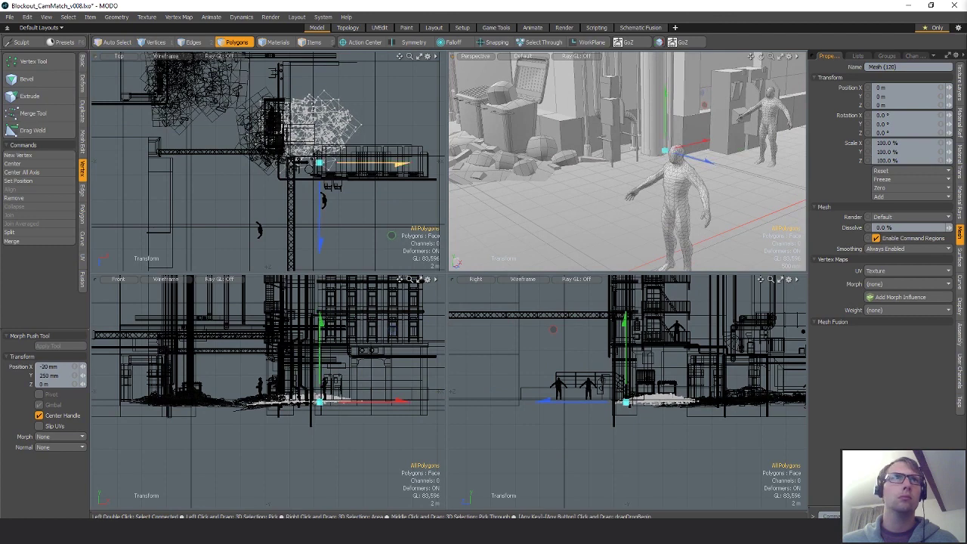
pyautogui.click(388, 199)
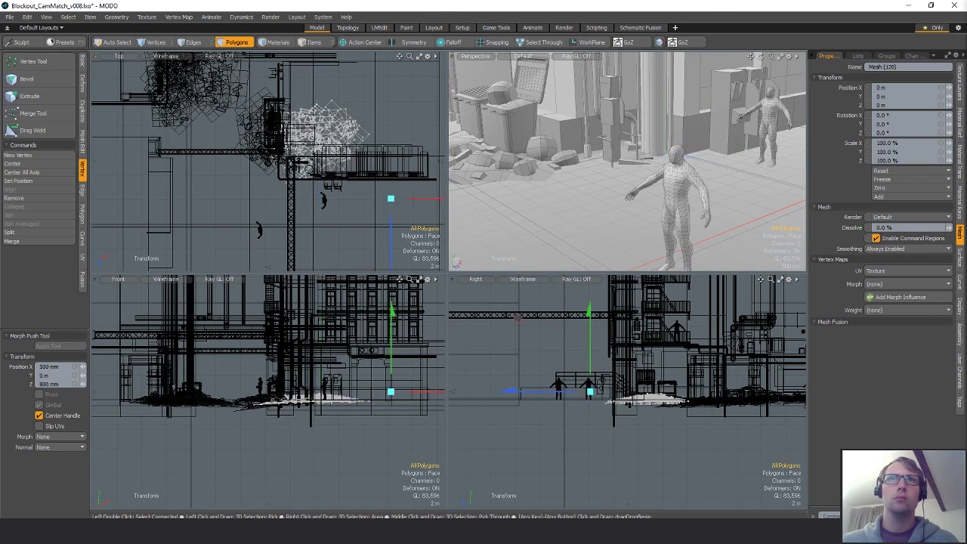
pyautogui.keyDown('ctrl'); pyautogui.keyDown('alt'); pyautogui.moveTo(294, 143); pyautogui.dragTo(348, 132); pyautogui.keyUp('alt'); pyautogui.keyUp('ctrl')
# - Rotate the copied pile 10.5° about its vertical axis and shift it 50 mm in X and -300 mm in Z
pyautogui.press('e')
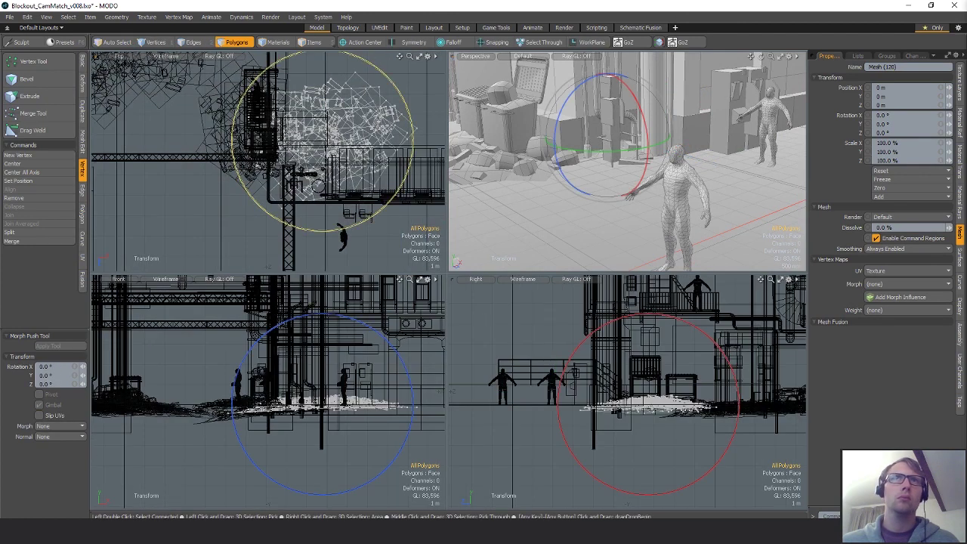
pyautogui.moveTo(371, 65); pyautogui.dragTo(353, 60)
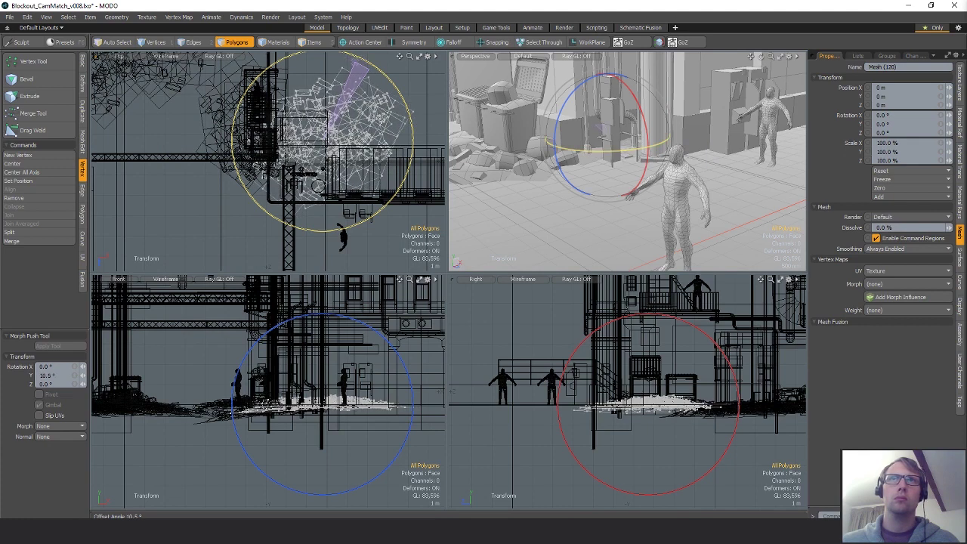
pyautogui.press('w')
pyautogui.moveTo(354, 180); pyautogui.dragTo(356, 174)
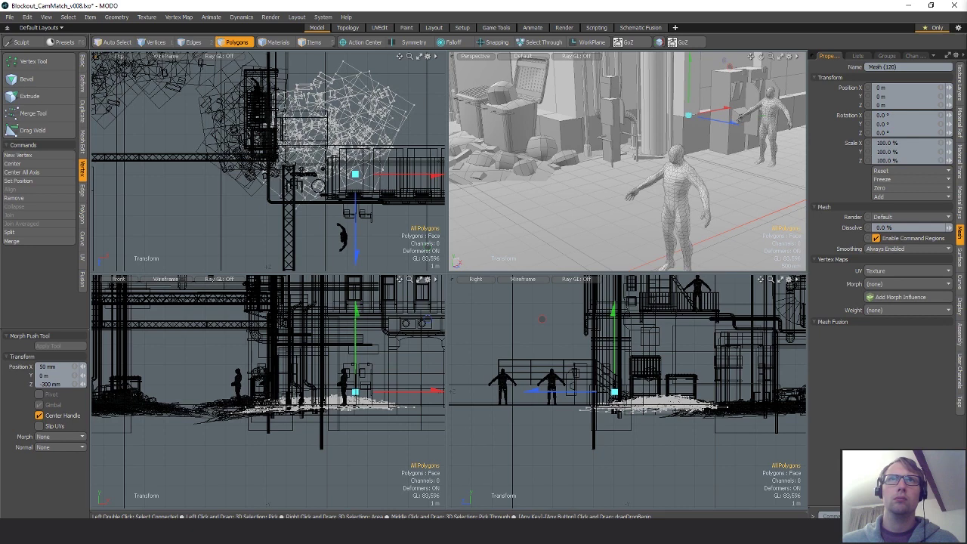
pyautogui.press('space')
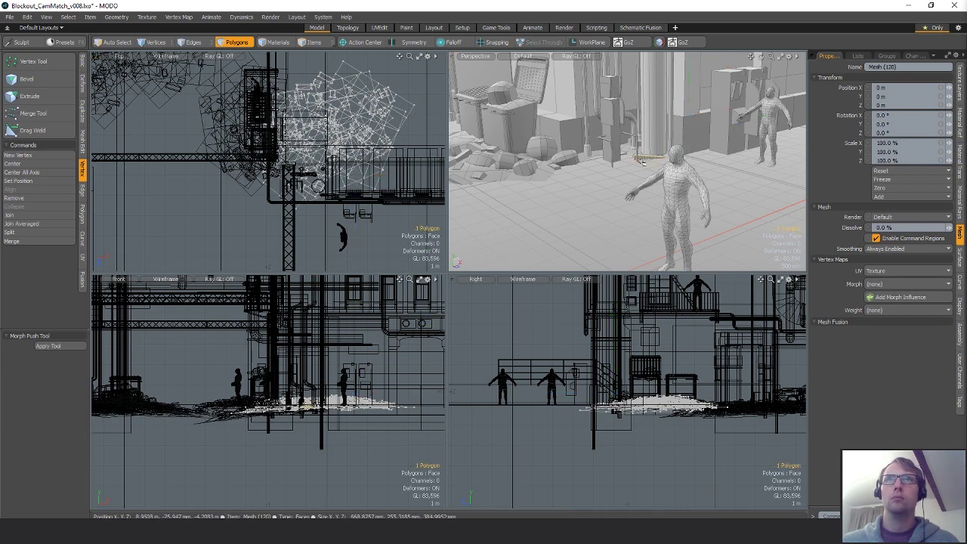
# - Delete the small loose chunk beside the pipe base and pick further pieces at the edge of the copied pile
pyautogui.keyDown('alt'); pyautogui.keyDown('shift'); pyautogui.moveTo(419, 118); pyautogui.dragTo(409, 148); pyautogui.keyUp('shift'); pyautogui.keyUp('alt')
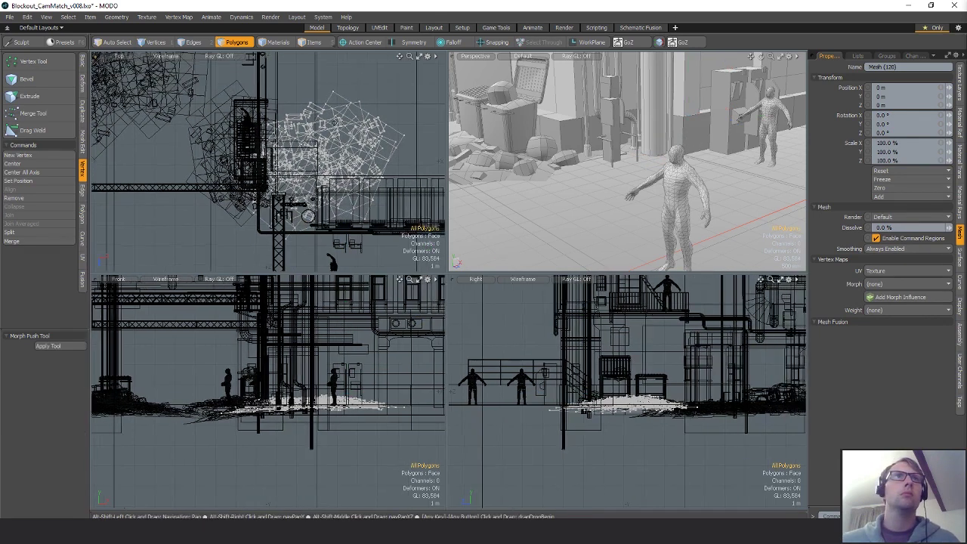
pyautogui.click(354, 133)
pyautogui.keyDown('shift'); pyautogui.click(369, 135); pyautogui.keyUp('shift')
pyautogui.keyDown('shift'); pyautogui.click(357, 113); pyautogui.keyUp('shift')
pyautogui.hotkey('shift', 'Up')
pyautogui.hotkey('shift', 'Up')
pyautogui.hotkey('shift', 'Up')
pyautogui.click(376, 202)
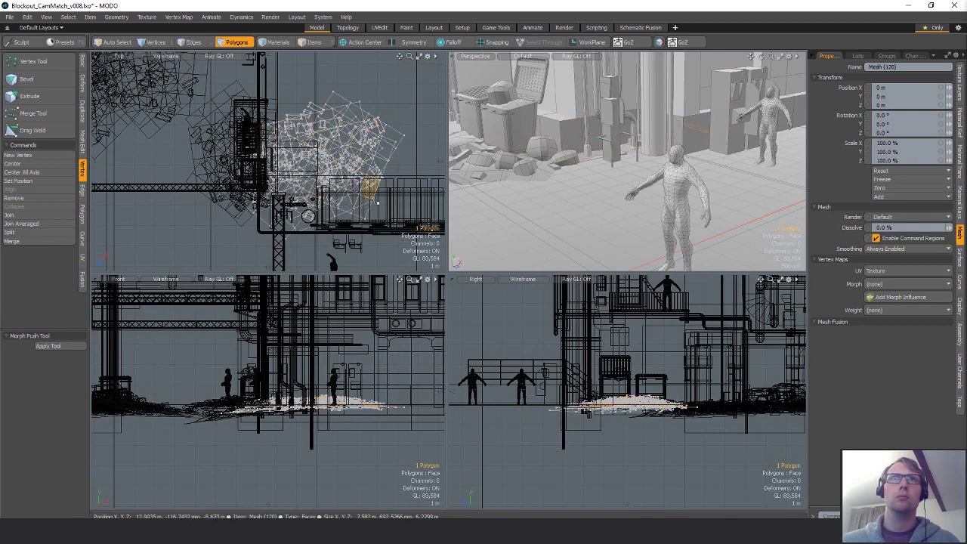
# - Select the small flat piece on the ground near the railings and move it 200 mm in X and 250 mm in Z
pyautogui.keyDown('alt'); pyautogui.moveTo(604, 212); pyautogui.dragTo(723, 217); pyautogui.keyUp('alt')
pyautogui.click(638, 219)
pyautogui.doubleClick(665, 206)
pyautogui.press('w')
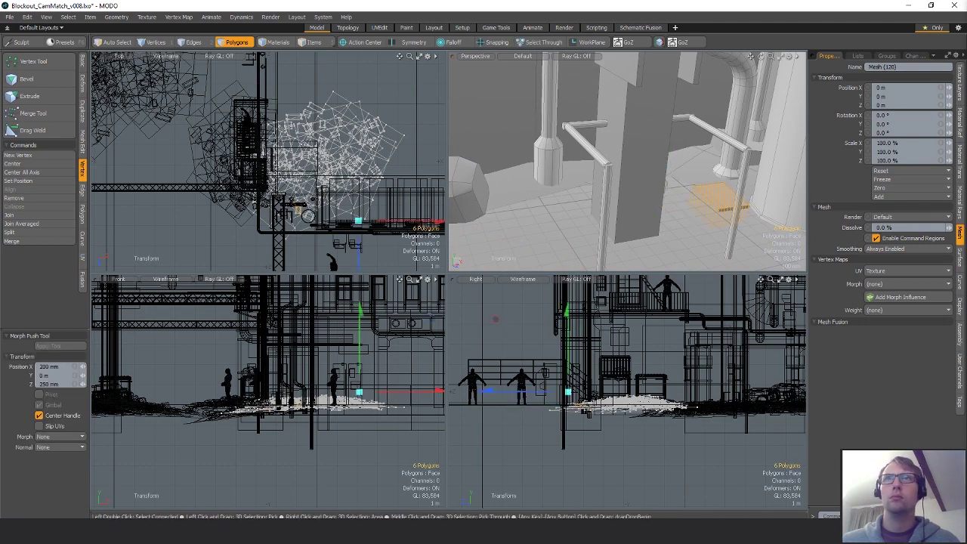
# - Select the large flat ground slab by the thick pipe and move it about -229 mm in X and 133 mm in Z
pyautogui.press('space')
pyautogui.doubleClick(700, 167)
pyautogui.keyDown('ctrl'); pyautogui.keyDown('alt'); pyautogui.moveTo(700, 167); pyautogui.dragTo(760, 152); pyautogui.keyUp('alt'); pyautogui.keyUp('ctrl')
pyautogui.press('w')
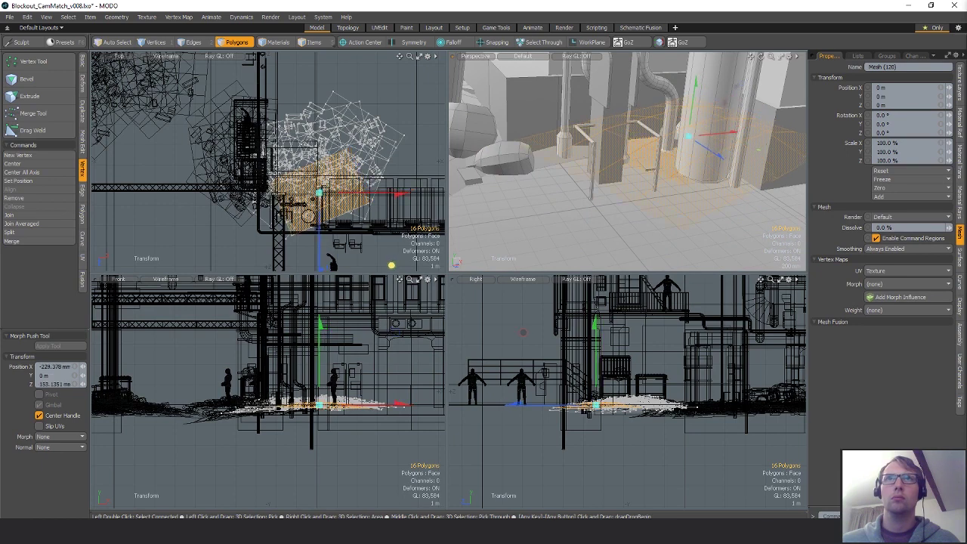
# - Move the second large slab about -232 mm in X and 466 mm in Z and lower it 75 mm
pyautogui.press('space')
pyautogui.doubleClick(571, 155)
pyautogui.press('w')
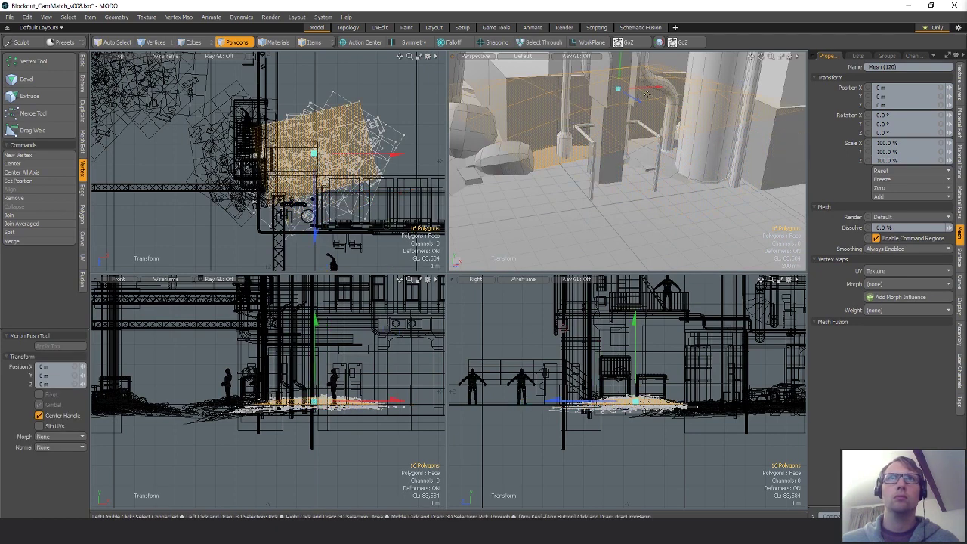
pyautogui.moveTo(674, 102); pyautogui.dragTo(631, 66)
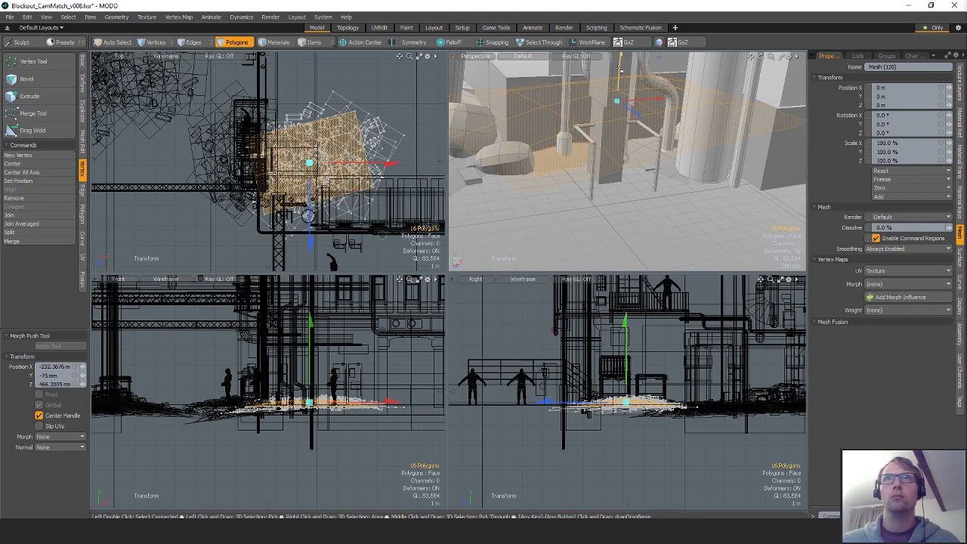
pyautogui.press('space')
# - Select the two large slabs and the small flat piece, invert the selection, and delete the rest of the copied pile's debris
pyautogui.click(734, 185)
pyautogui.keyDown('alt'); pyautogui.moveTo(735, 186); pyautogui.dragTo(688, 184); pyautogui.keyUp('alt')
pyautogui.doubleClick(695, 195)
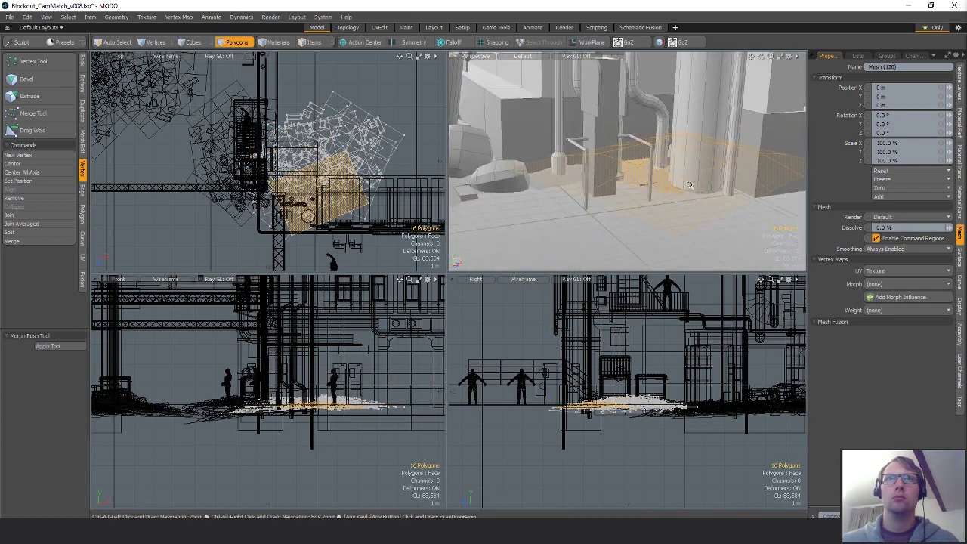
pyautogui.keyDown('shift'); pyautogui.doubleClick(579, 179); pyautogui.keyUp('shift')
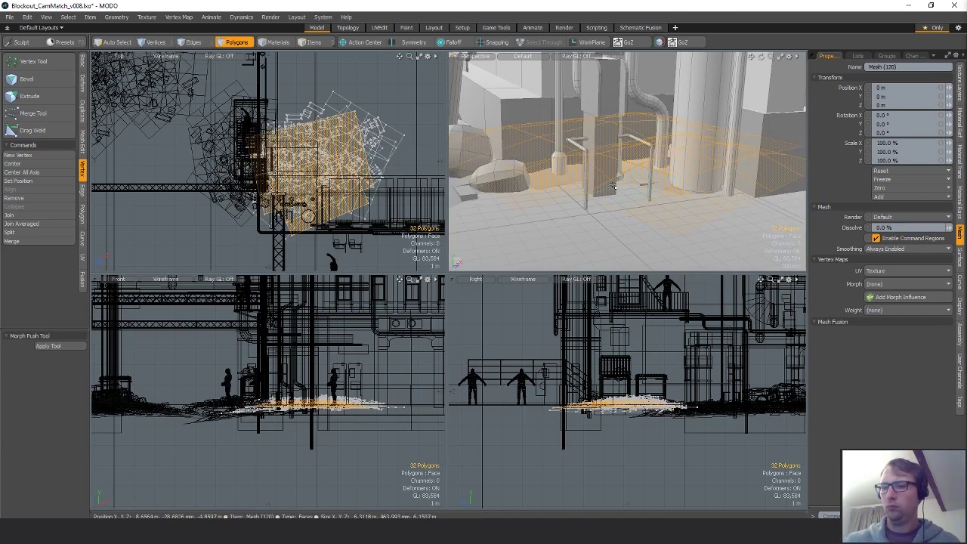
pyautogui.press('Escape')
pyautogui.hotkey('ctrl', 'z')
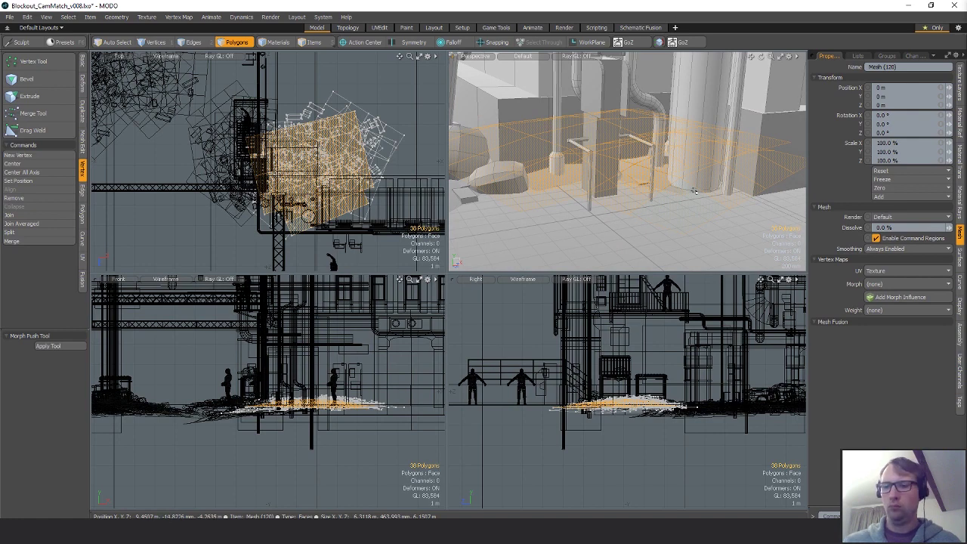
pyautogui.keyDown('alt'); pyautogui.moveTo(671, 185); pyautogui.dragTo(627, 182); pyautogui.keyUp('alt')
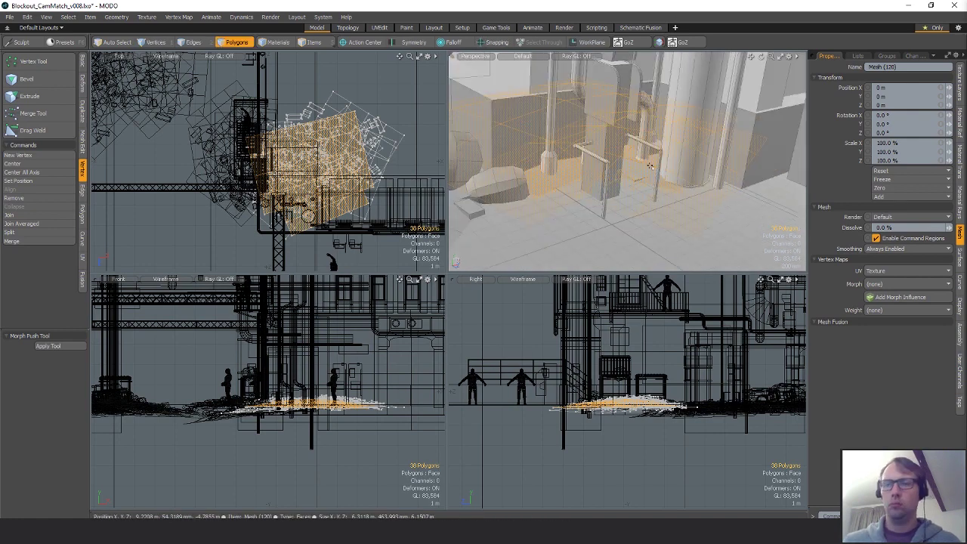
pyautogui.press('[')
pyautogui.press('Escape')
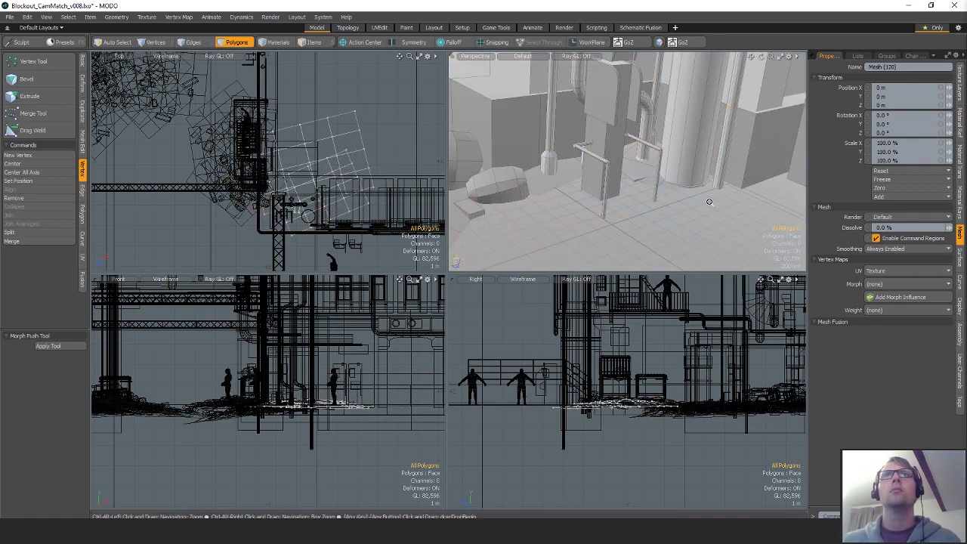
# - Duplicate the remaining slab pieces within the same mesh and move the copy 1.36 m in X and 1.02 m in Z
pyautogui.keyDown('ctrl'); pyautogui.keyDown('alt'); pyautogui.moveTo(709, 201); pyautogui.dragTo(653, 209); pyautogui.keyUp('alt'); pyautogui.keyUp('ctrl')
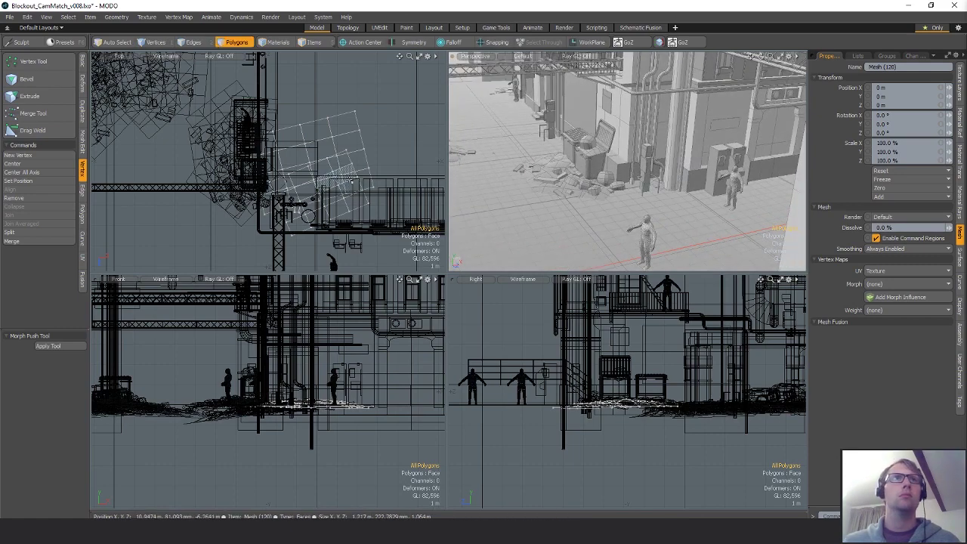
pyautogui.moveTo(256, 88); pyautogui.dragTo(438, 224, button='right')
pyautogui.keyDown('alt'); pyautogui.keyDown('shift'); pyautogui.moveTo(439, 222); pyautogui.dragTo(380, 199); pyautogui.keyUp('shift'); pyautogui.keyUp('alt')
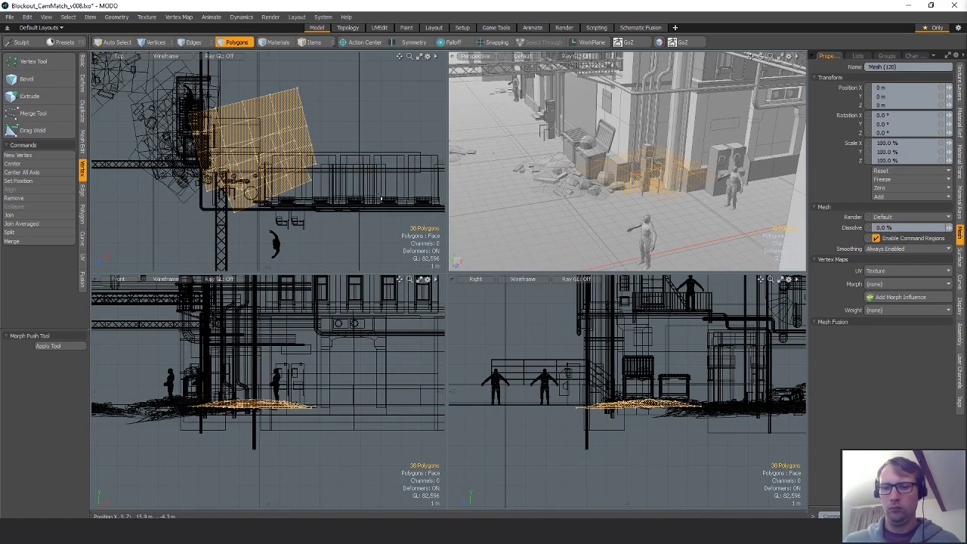
pyautogui.press('y')
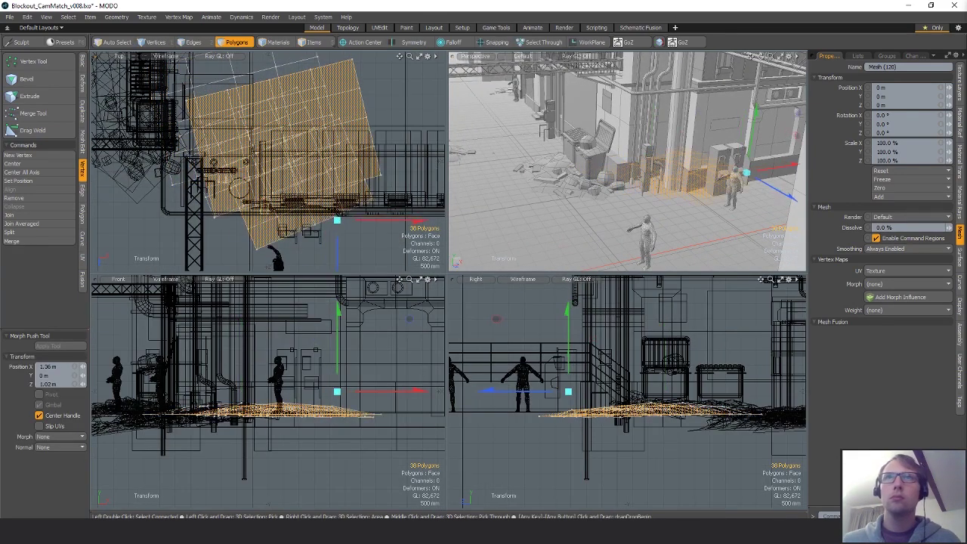
# - Convert the duplicated slabs to a vertex selection and move them about 280 mm in X and 367 mm in Z
pyautogui.hotkey('alt', '1')
pyautogui.keyDown('ctrl'); pyautogui.keyDown('alt'); pyautogui.moveTo(677, 195); pyautogui.dragTo(708, 169); pyautogui.keyUp('alt'); pyautogui.keyUp('ctrl')
pyautogui.press('y')
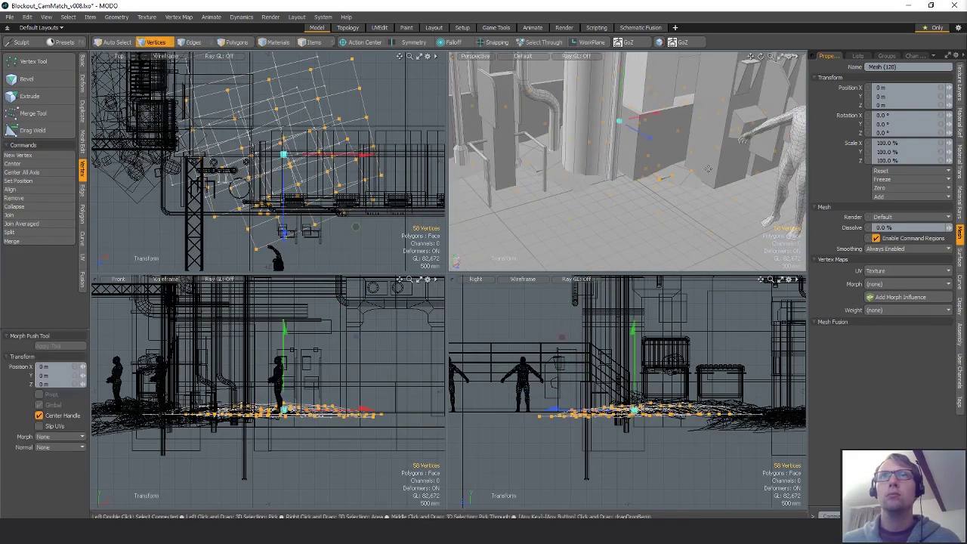
pyautogui.moveTo(355, 226); pyautogui.dragTo(364, 238)
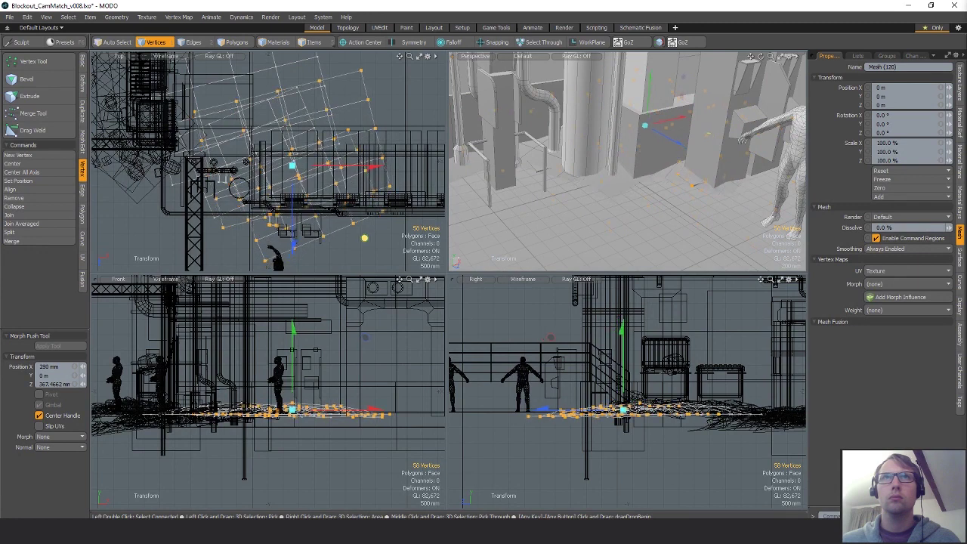
pyautogui.keyDown('alt'); pyautogui.moveTo(697, 203); pyautogui.dragTo(717, 198); pyautogui.keyUp('alt')
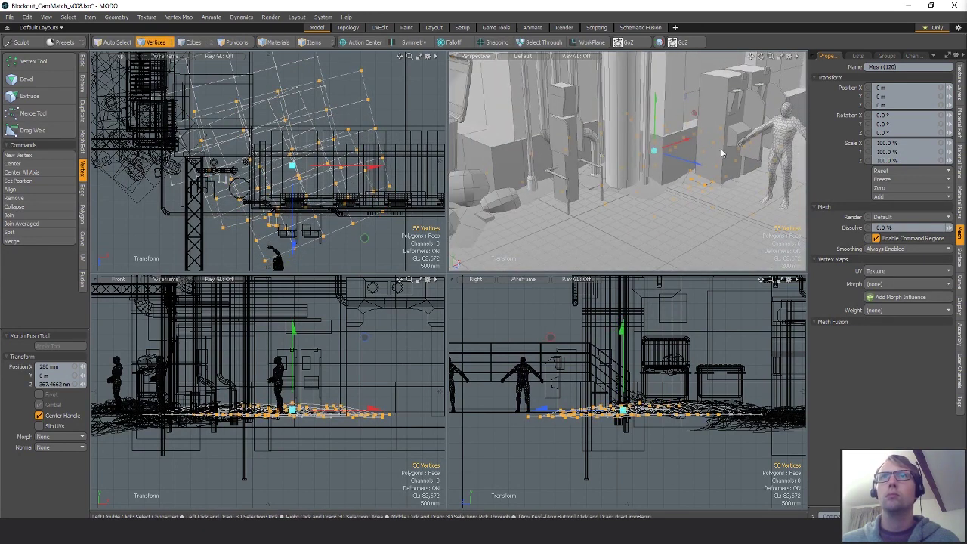
pyautogui.moveTo(364, 237); pyautogui.dragTo(362, 238)
pyautogui.press('q')
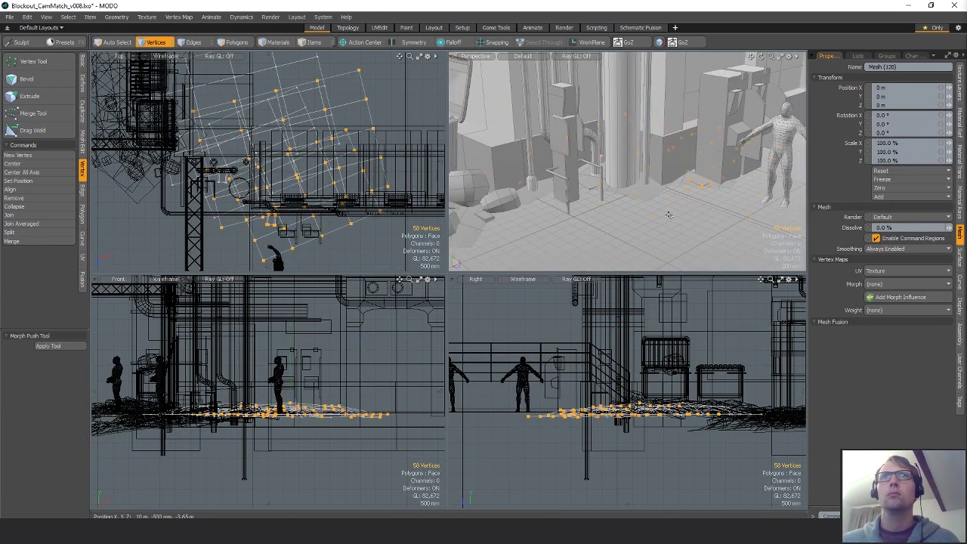
# - Select only the large duplicated slab, move it about 270 mm in X and 162 mm in Z, and deselect it
pyautogui.press('1')
pyautogui.press('3')
pyautogui.doubleClick(648, 189)
pyautogui.press('w')
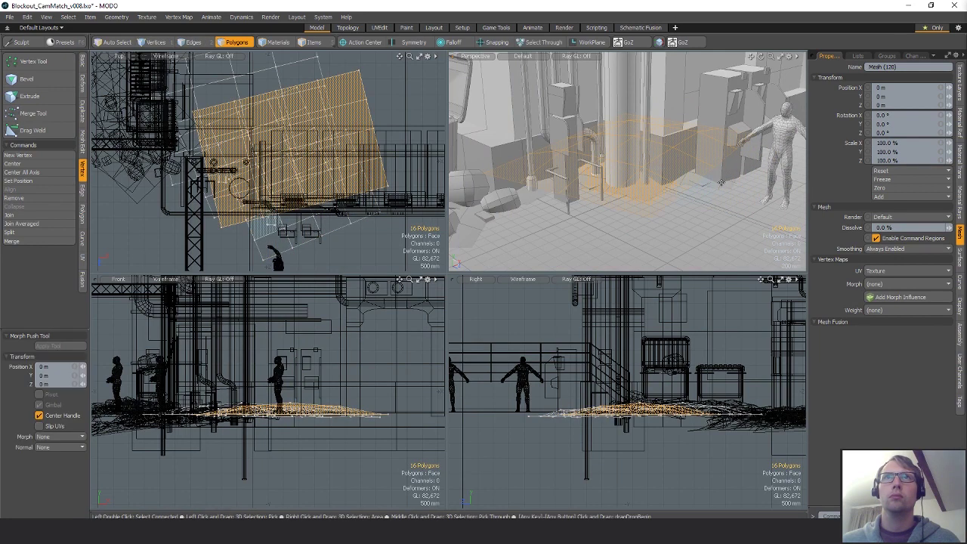
pyautogui.moveTo(700, 150)
pyautogui.mouseDown()
pyautogui.moveTo(722, 150)
pyautogui.moveTo(708, 149)
pyautogui.mouseUp()
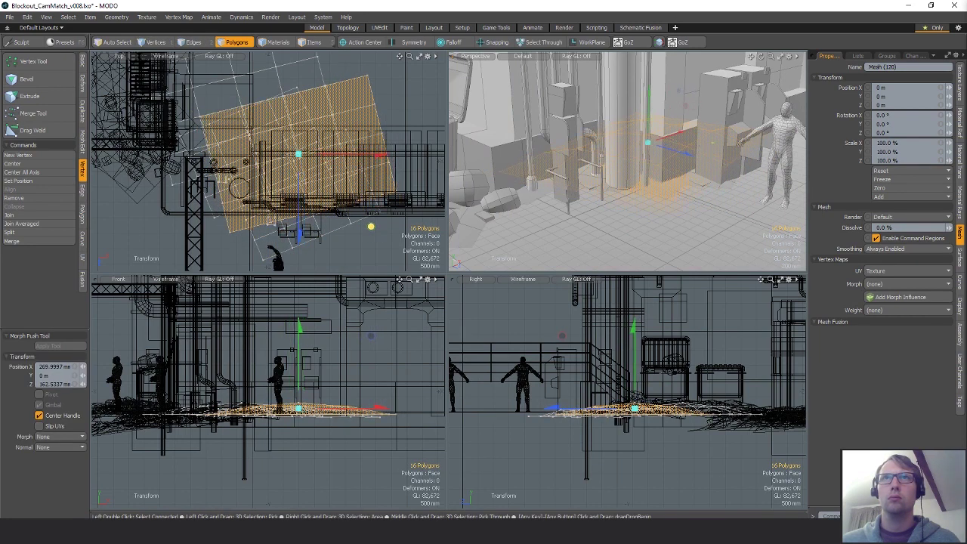
pyautogui.press('q')
pyautogui.click(645, 229)
pyautogui.moveTo(644, 228)
pyautogui.keyDown('alt'); pyautogui.mouseDown()
pyautogui.moveTo(640, 216)
pyautogui.moveTo(629, 231)
pyautogui.mouseUp(); pyautogui.keyUp('alt')
pyautogui.scroll(-1, 641, 216)
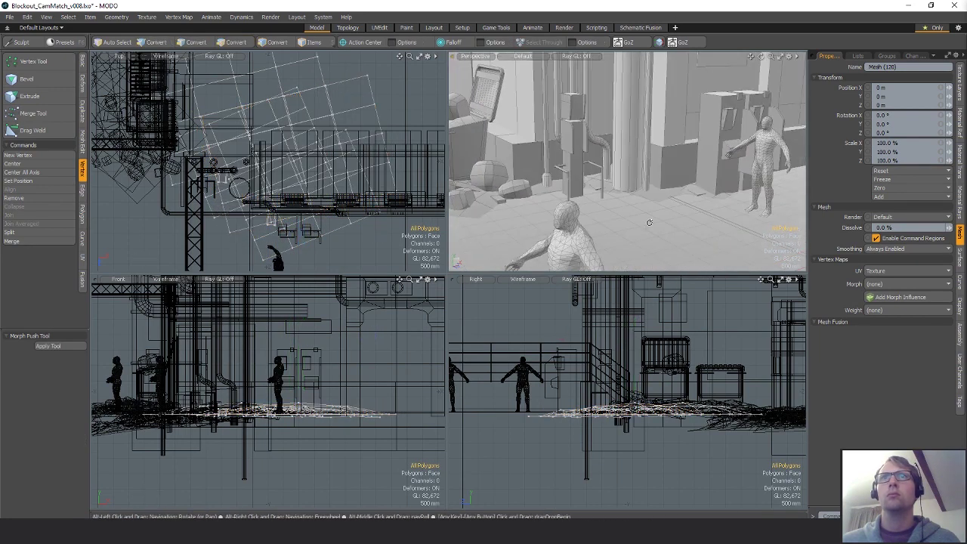
# - Select the large duplicated ground slab near the mannequin, tilt it about its local axis, move it 80 mm in local Z, and deselect it
pyautogui.doubleClick(698, 195)
pyautogui.press('w')
pyautogui.press('e')
pyautogui.hotkey('alt', 'a')
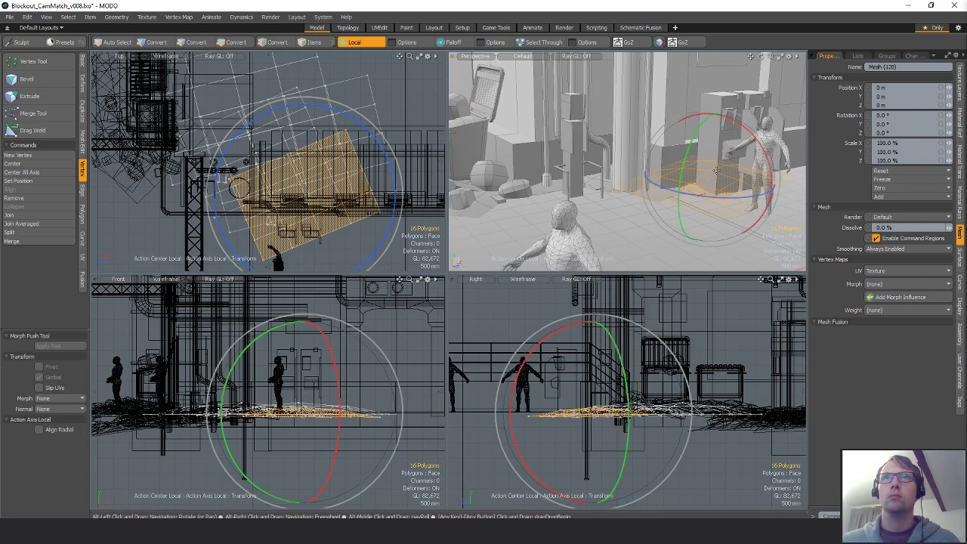
pyautogui.moveTo(769, 165); pyautogui.dragTo(771, 179)
pyautogui.press('w')
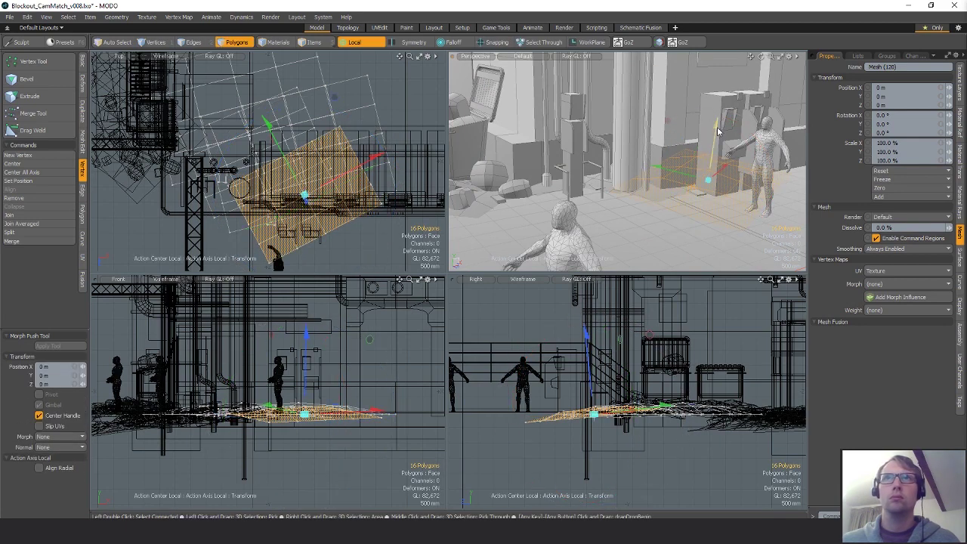
pyautogui.moveTo(718, 132); pyautogui.dragTo(717, 124)
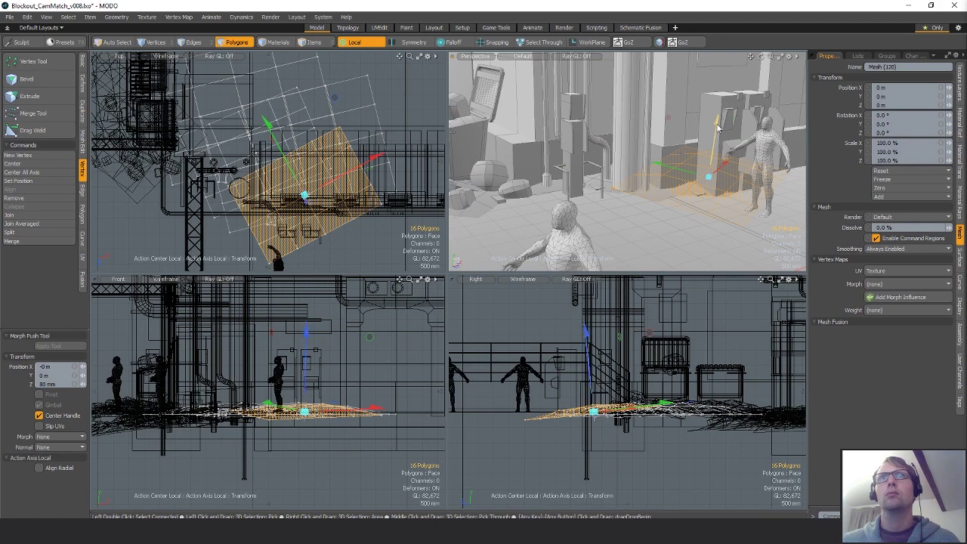
pyautogui.press('space')
pyautogui.click(671, 136)
pyautogui.keyDown('alt'); pyautogui.moveTo(668, 139); pyautogui.dragTo(627, 155); pyautogui.keyUp('alt')
pyautogui.click(672, 171)
pyautogui.click(671, 168)
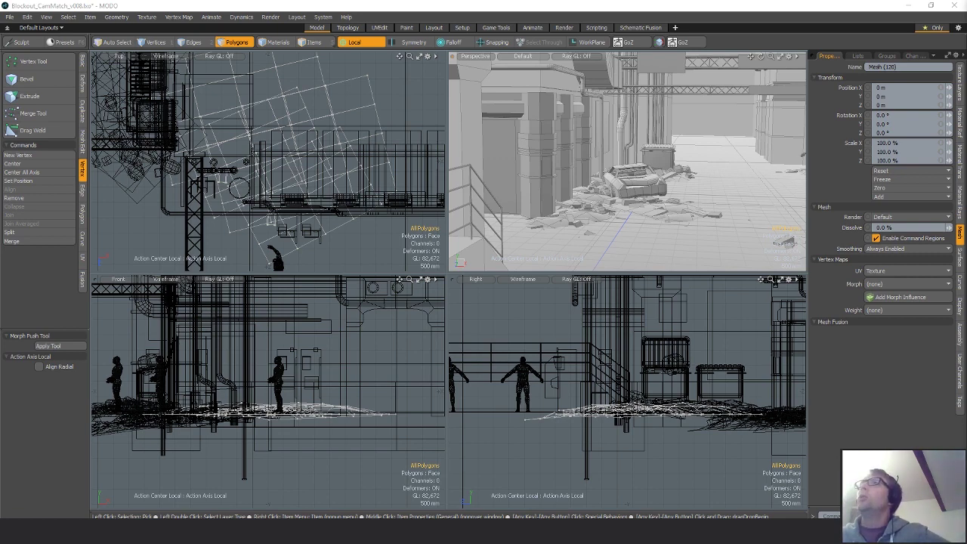
# - Switch to the browser with the artist's ArtStation portfolio, open the Sea Gods Altar artwork, and examine its renders
pyautogui.moveTo(966, 47); pyautogui.dragTo(193, 54)
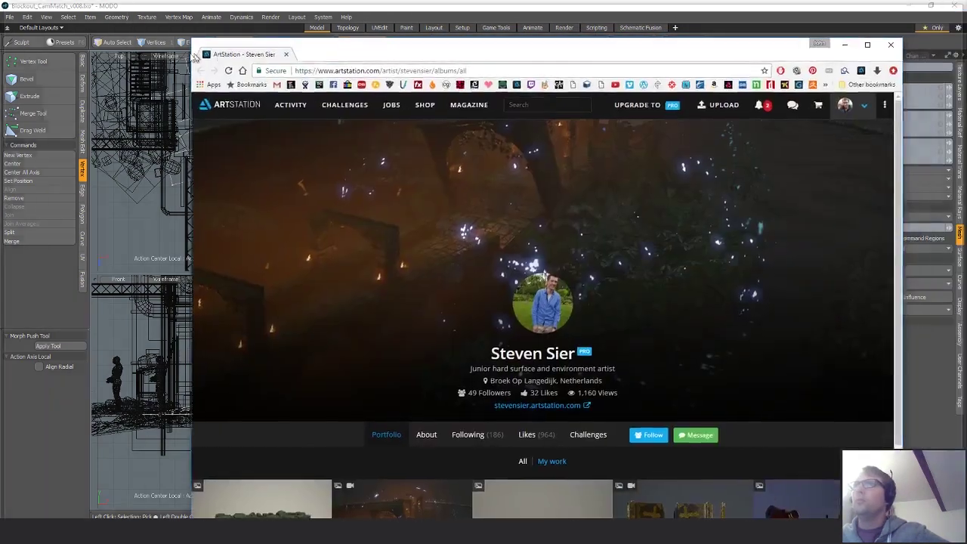
pyautogui.scroll(-2, 646, 250)
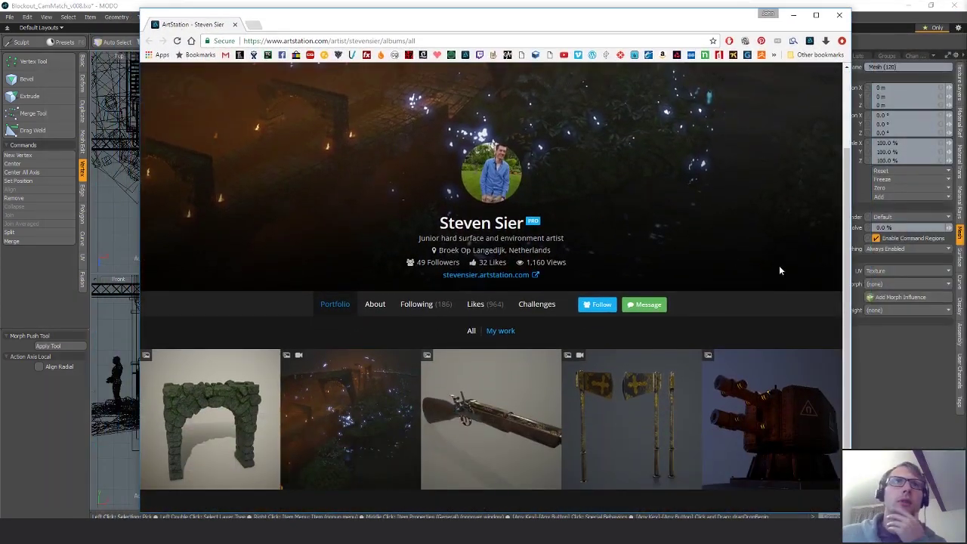
pyautogui.scroll(-1, 779, 266)
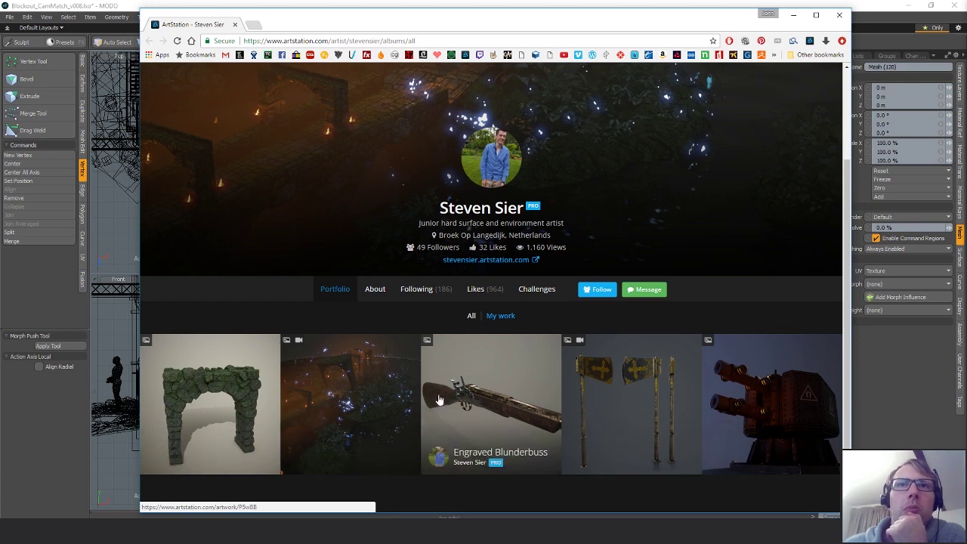
pyautogui.click(322, 388)
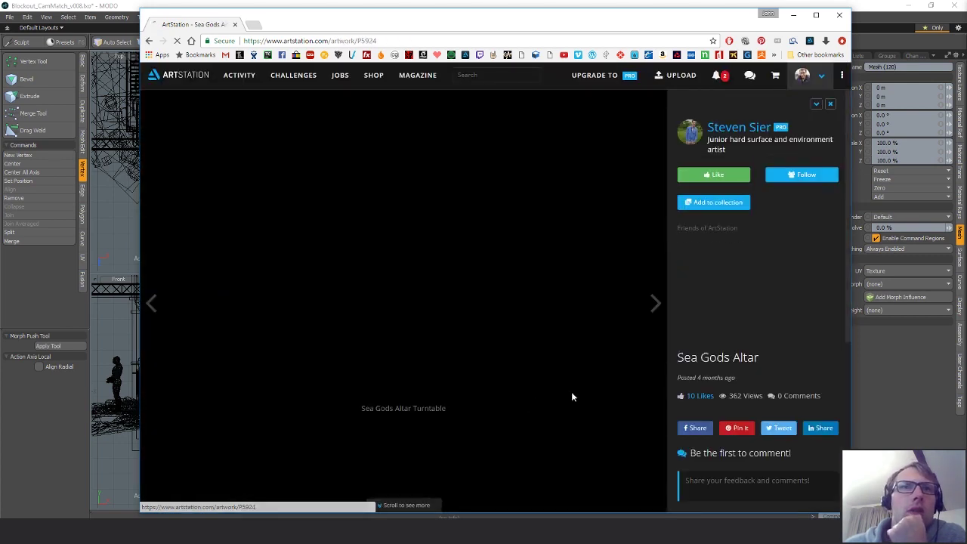
pyautogui.scroll(-3, 572, 399)
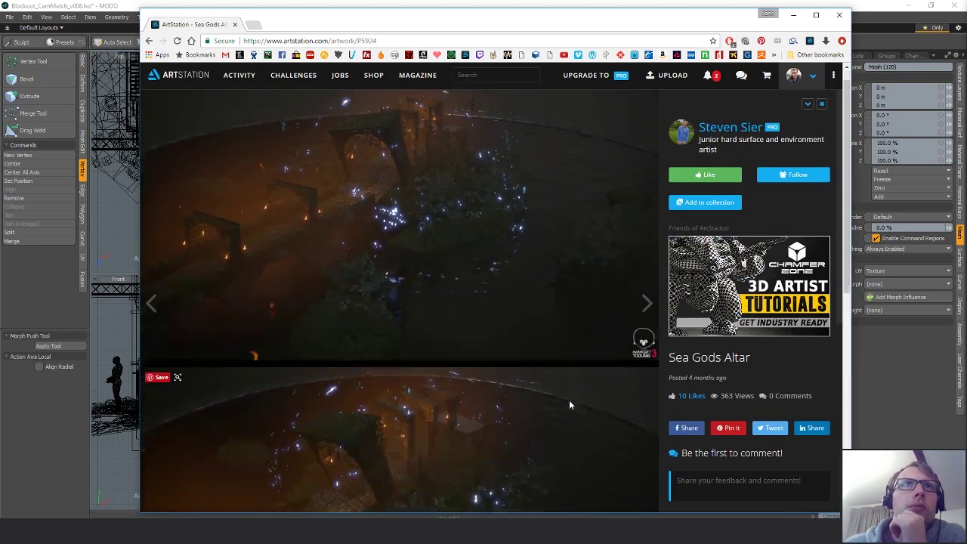
pyautogui.scroll(3, 569, 406)
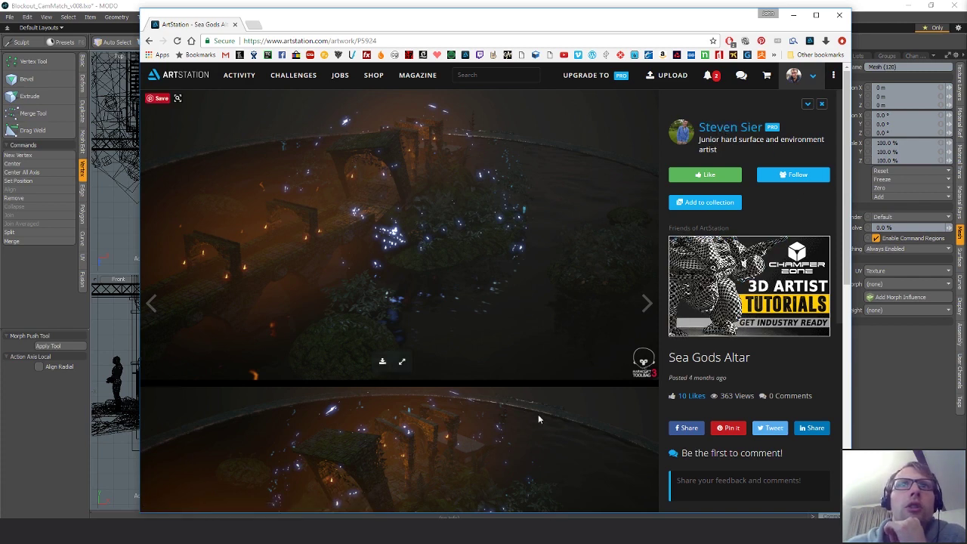
pyautogui.scroll(-2, 552, 430)
pyautogui.scroll(2, 543, 377)
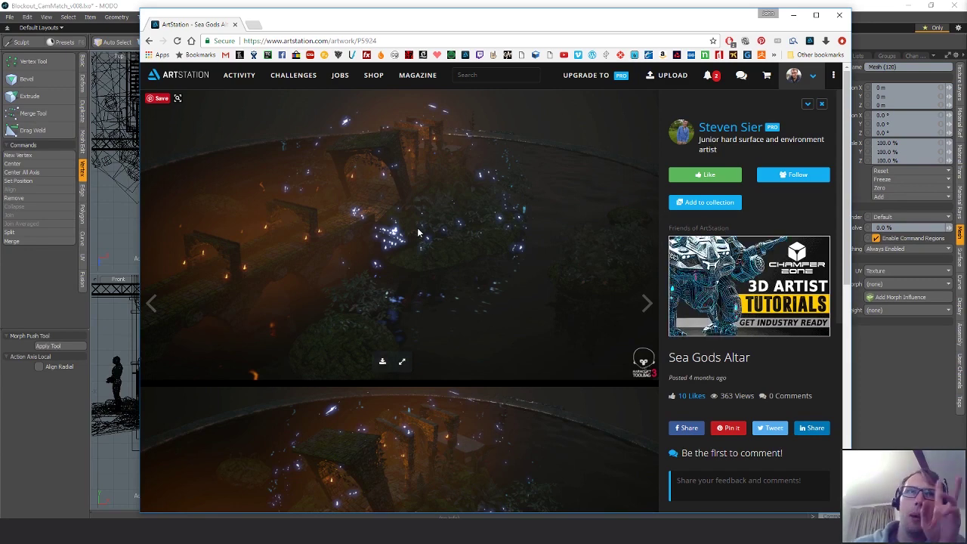
# - Return to the artist's portfolio, open the Engraved Blunderbuss artwork, and examine the renders of its barrel and stock
pyautogui.click(714, 129)
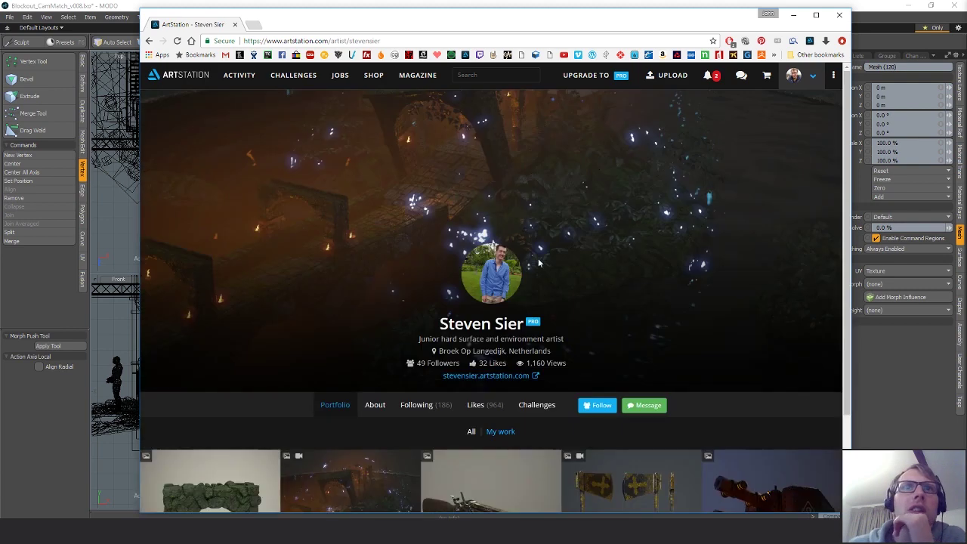
pyautogui.scroll(-2, 539, 262)
pyautogui.click(474, 386)
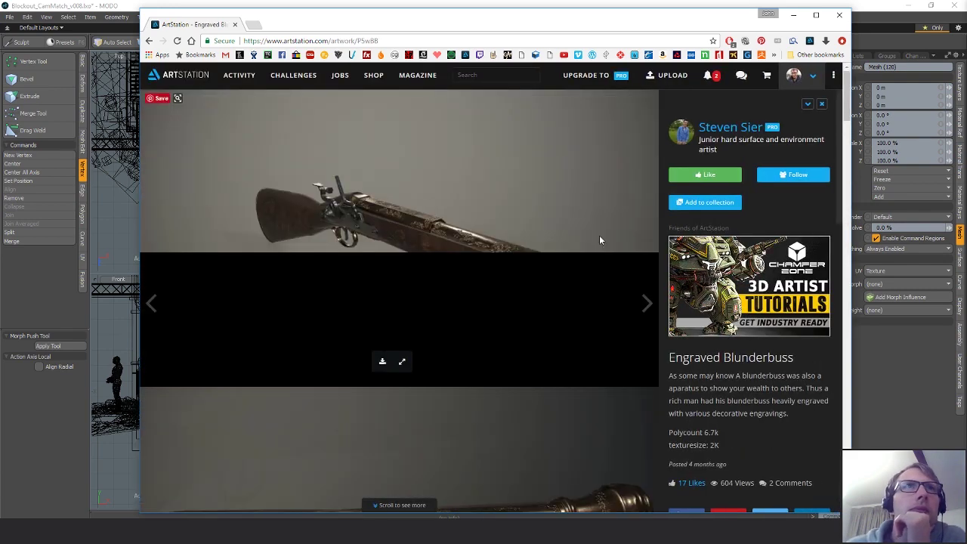
pyautogui.scroll(-3, 599, 240)
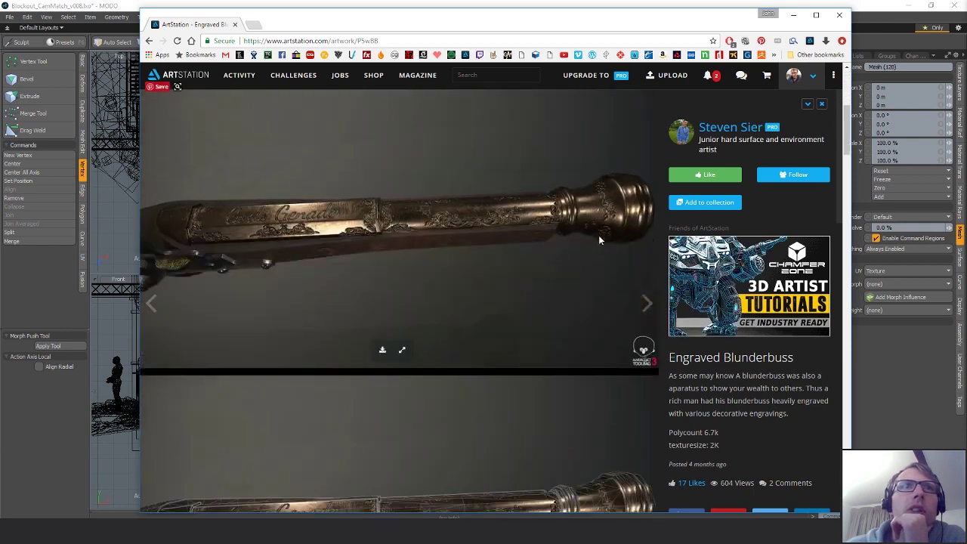
pyautogui.scroll(-3, 599, 240)
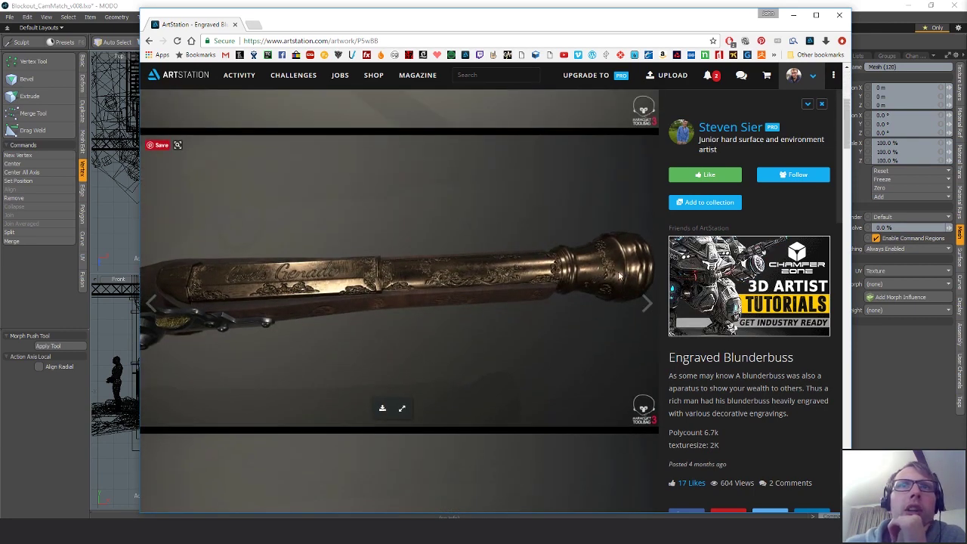
pyautogui.scroll(-5, 508, 301)
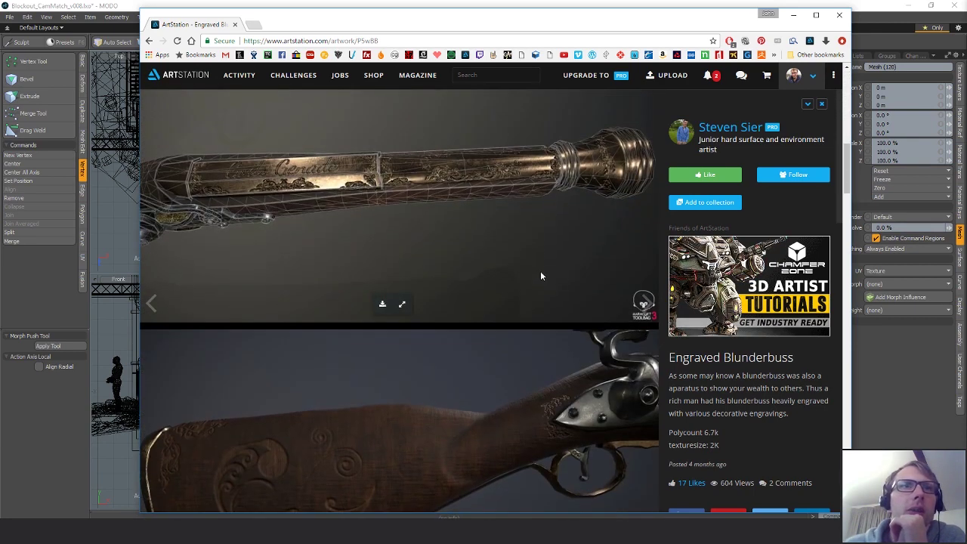
pyautogui.scroll(-3, 541, 279)
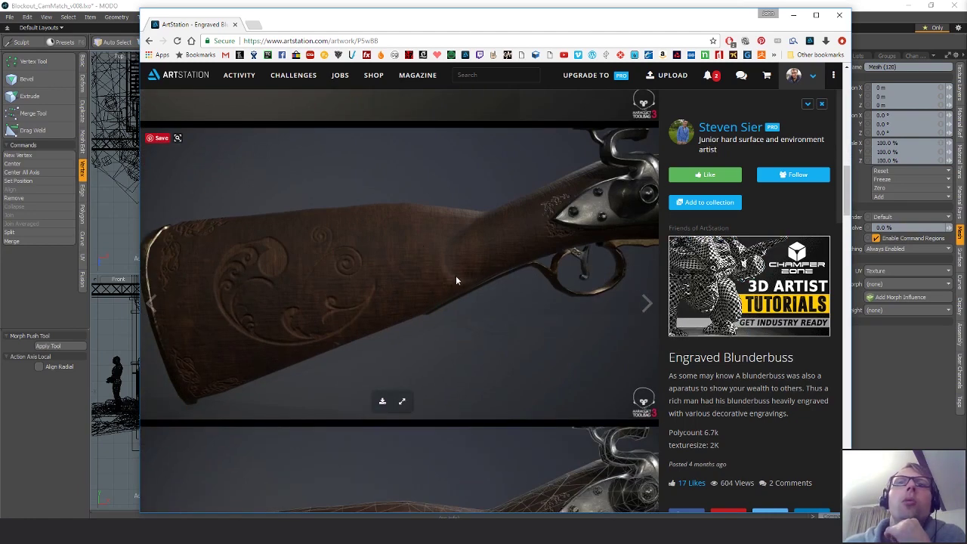
# - Check the blunderbuss's texture size in the description and examine the wireframe, butt plate and full side renders
pyautogui.moveTo(732, 447); pyautogui.dragTo(686, 446)
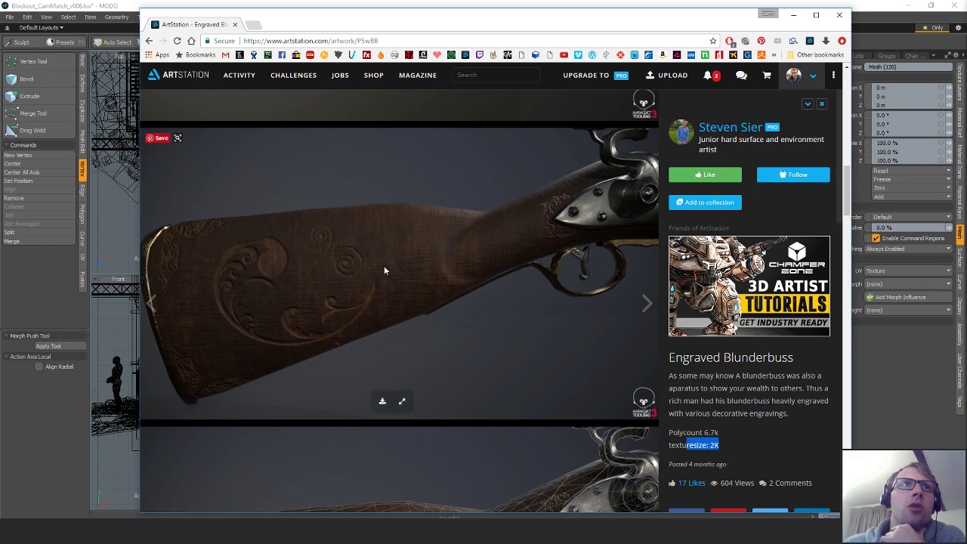
pyautogui.scroll(-5, 391, 268)
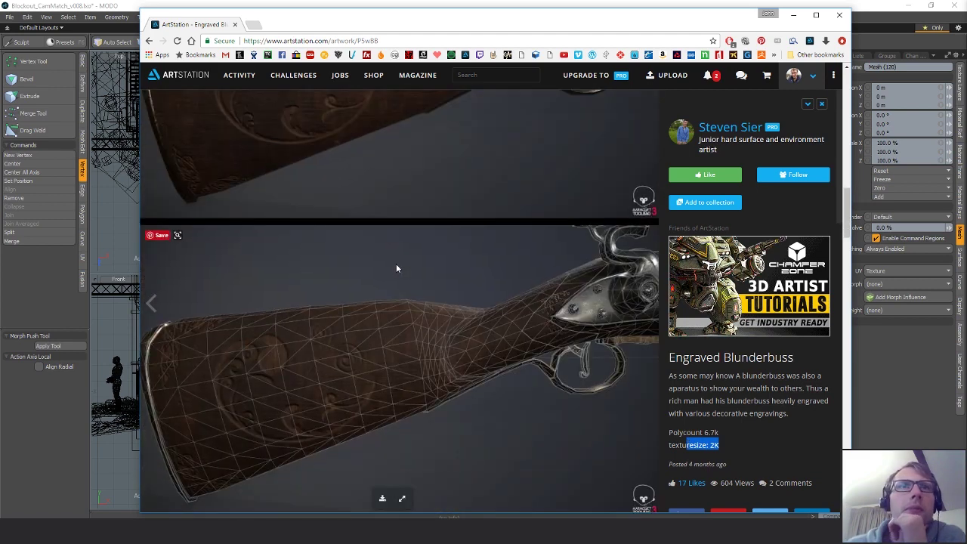
pyautogui.scroll(-8, 401, 274)
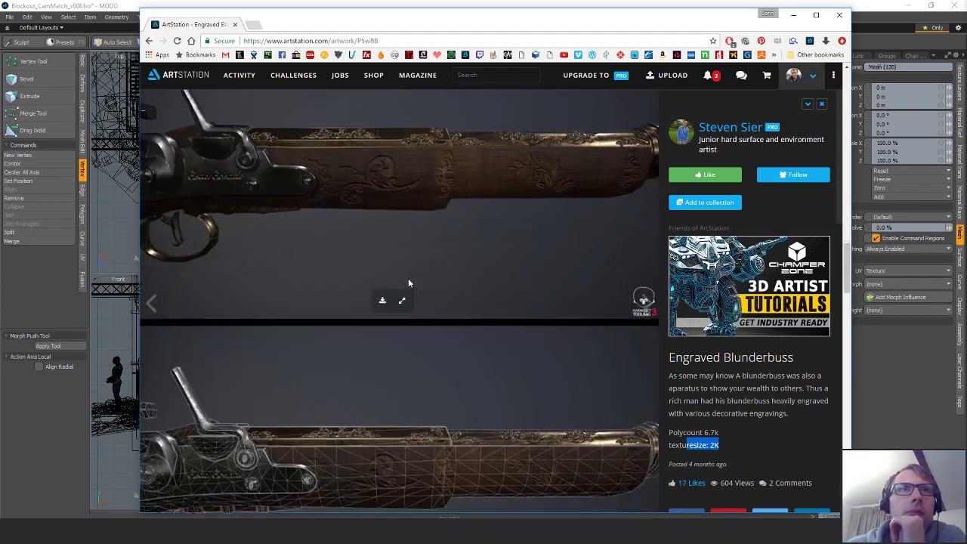
pyautogui.scroll(-3, 512, 306)
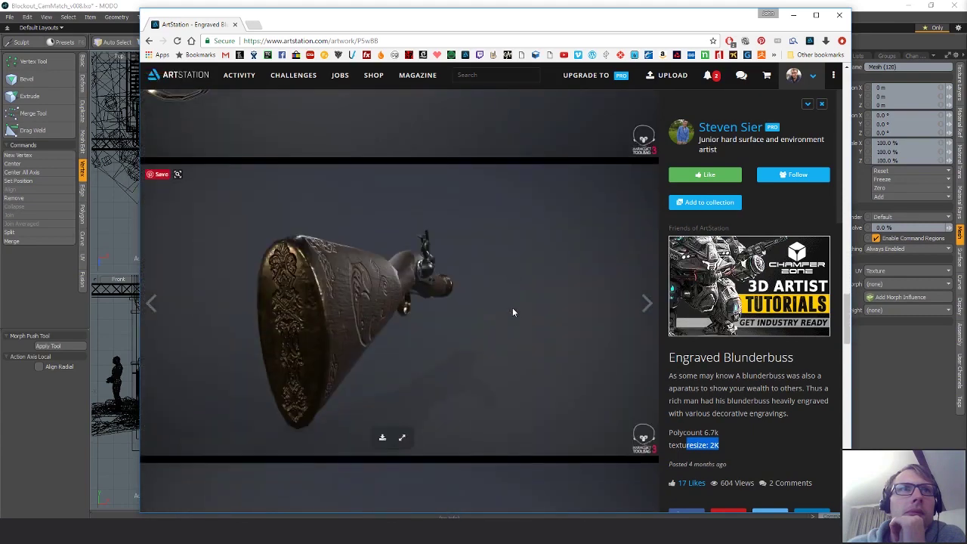
pyautogui.scroll(-3, 428, 290)
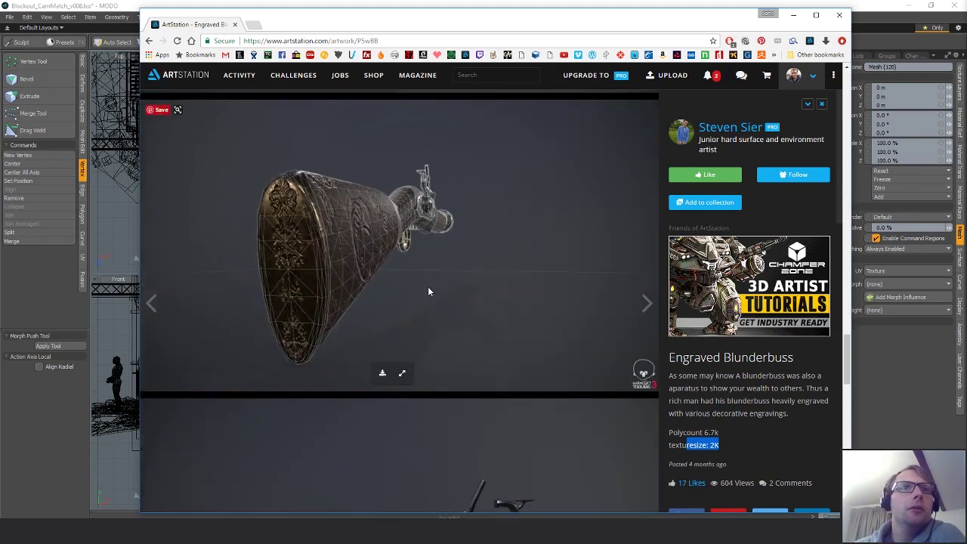
pyautogui.scroll(-5, 431, 294)
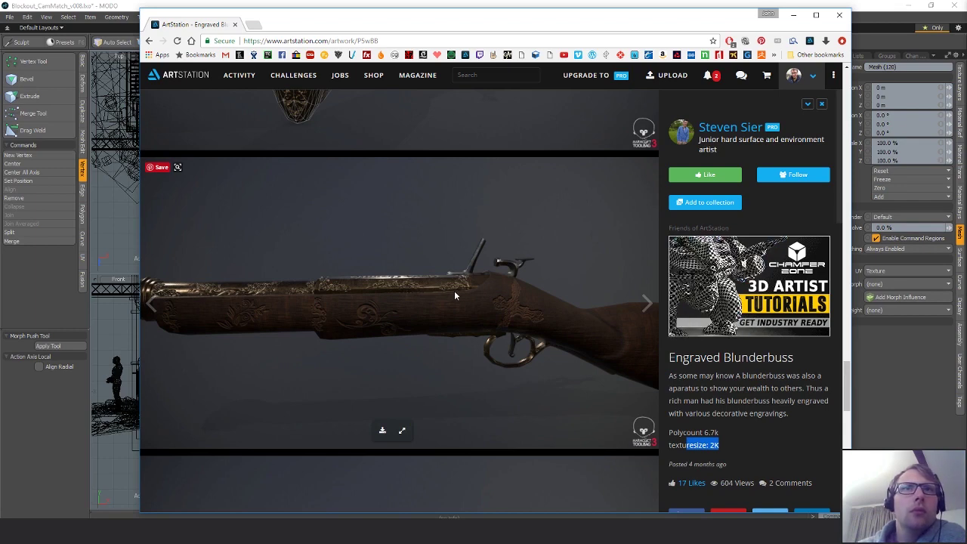
pyautogui.scroll(1, 526, 321)
pyautogui.scroll(-1, 526, 321)
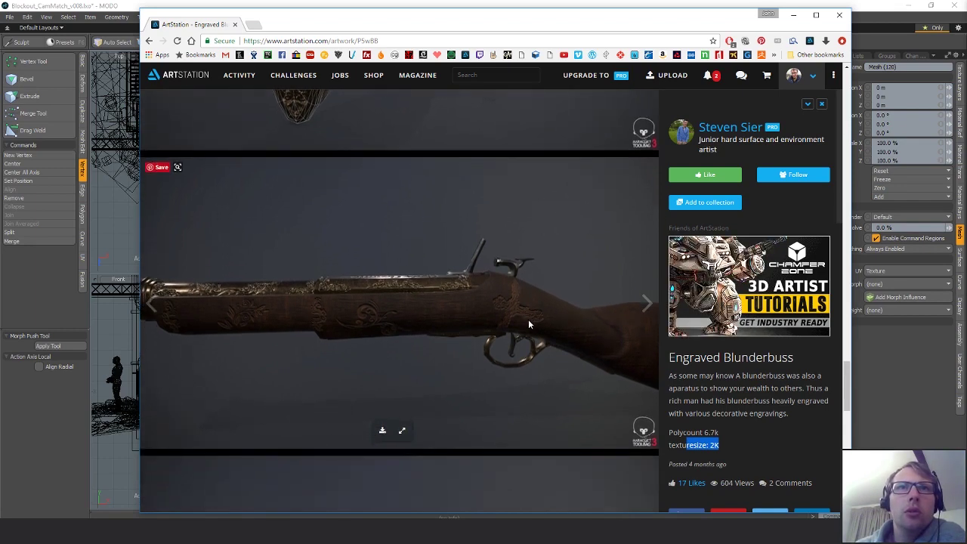
# - Compare the blunderbuss's textured and wireframe renders, focusing on the carved wood, lock, butt plate and barrel engravings
pyautogui.scroll(6, 572, 328)
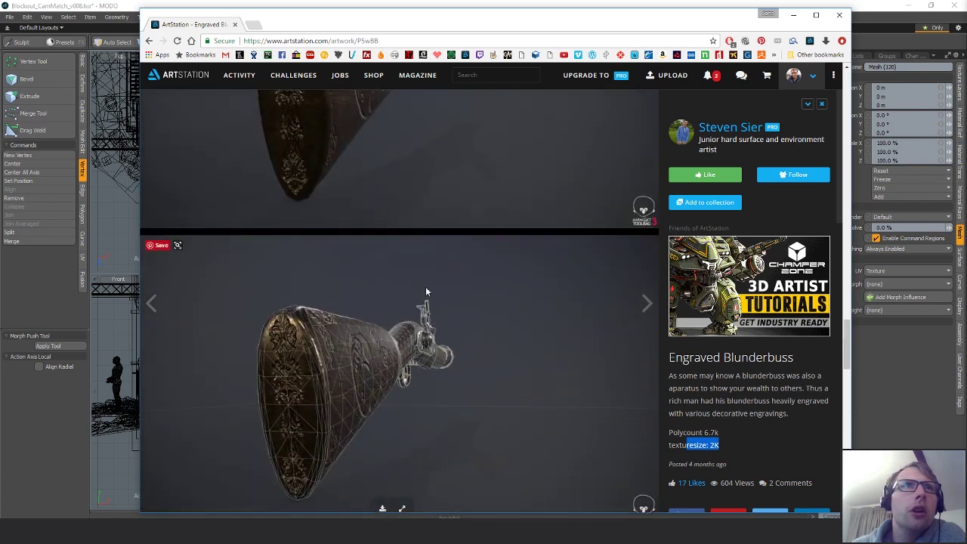
pyautogui.scroll(5, 385, 280)
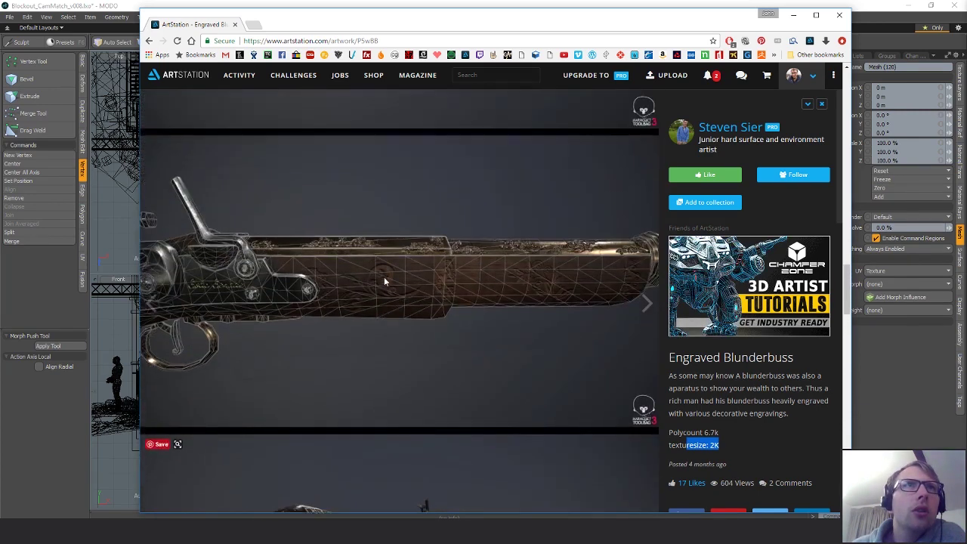
pyautogui.scroll(5, 390, 279)
pyautogui.scroll(-4, 390, 283)
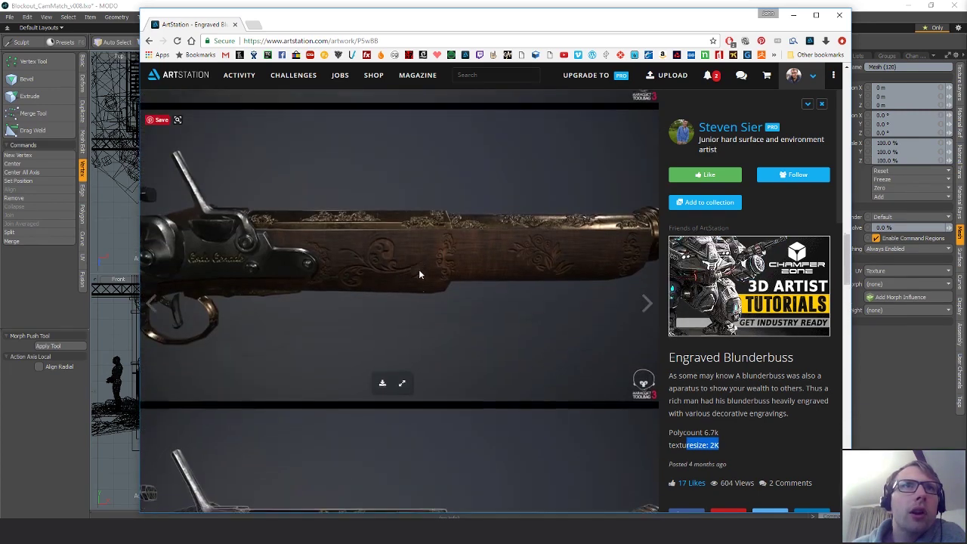
pyautogui.scroll(-3, 438, 344)
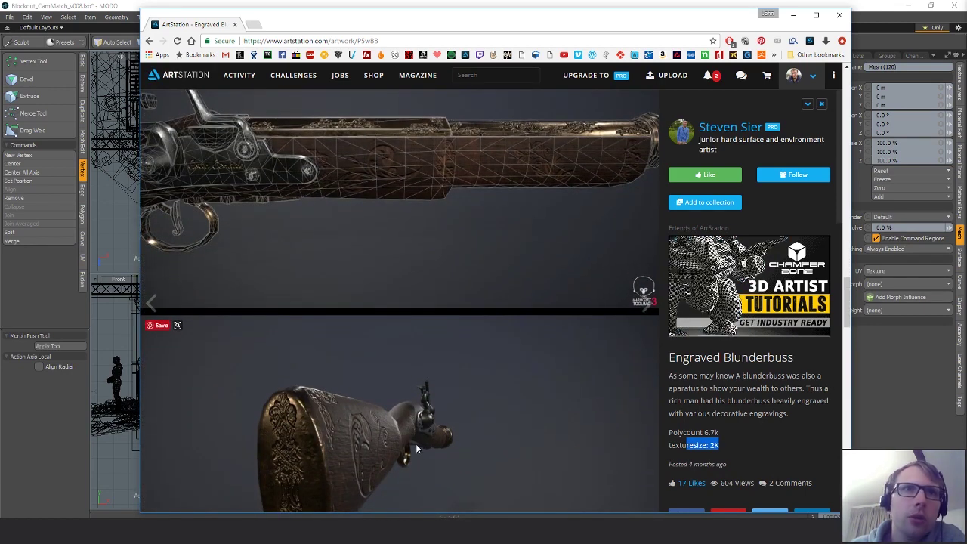
pyautogui.scroll(-2, 396, 438)
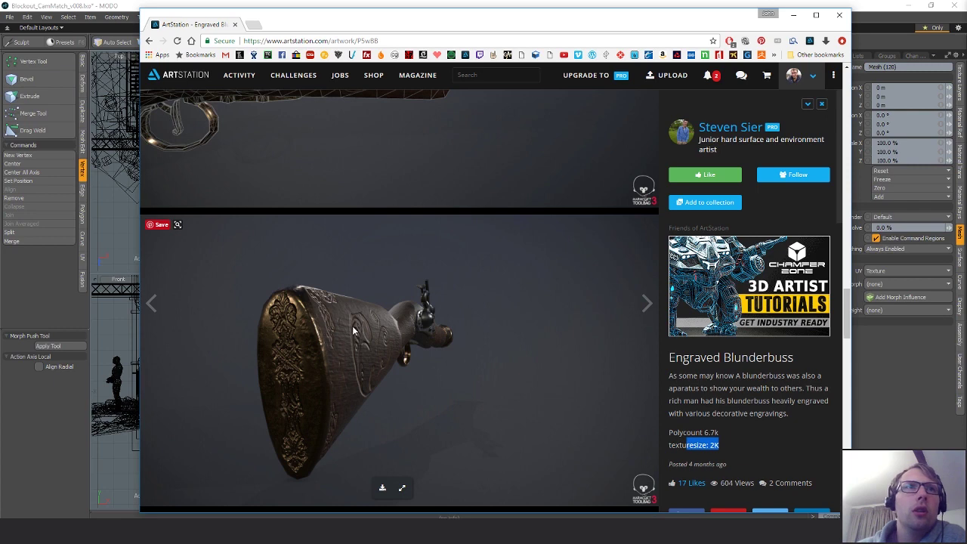
pyautogui.scroll(-4, 351, 325)
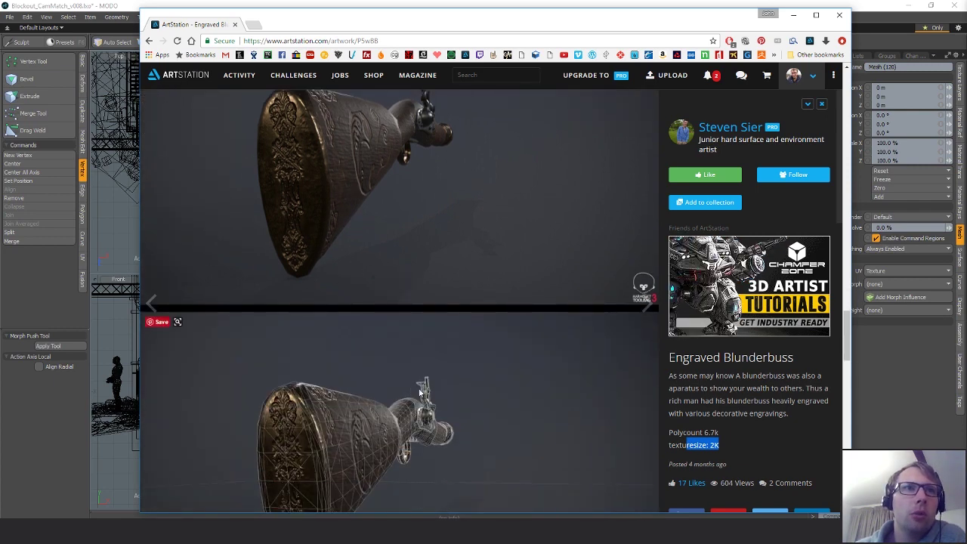
pyautogui.scroll(-8, 417, 389)
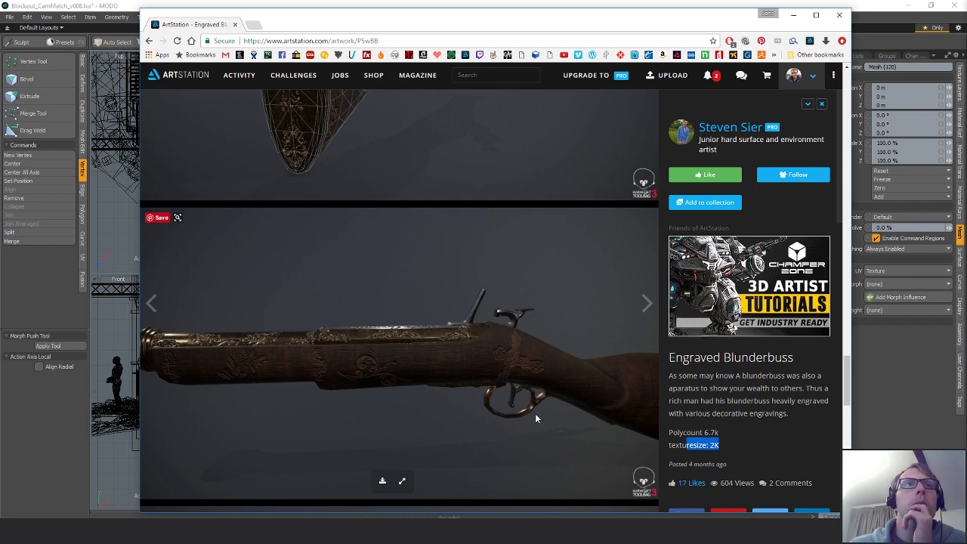
pyautogui.scroll(1, 534, 418)
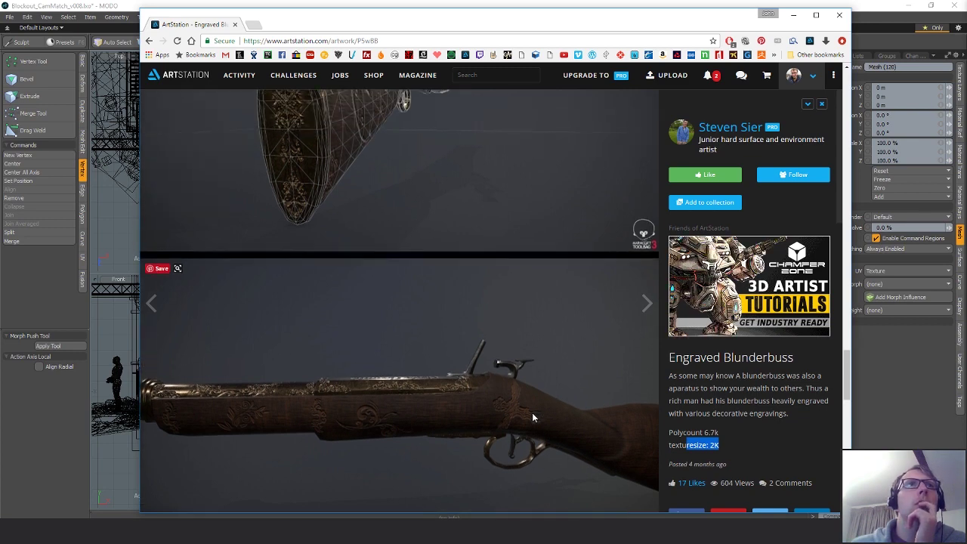
pyautogui.scroll(3, 531, 413)
pyautogui.scroll(-3, 496, 400)
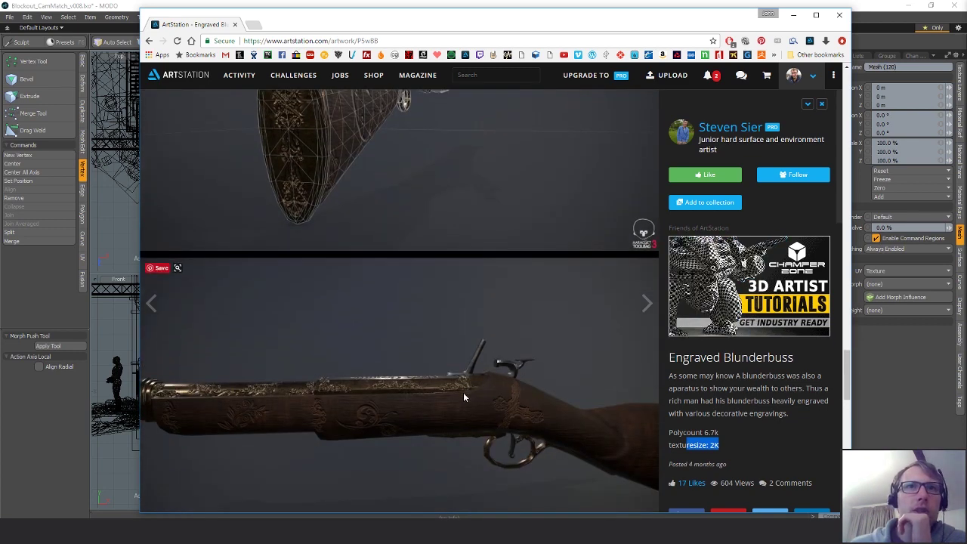
pyautogui.scroll(-10, 544, 424)
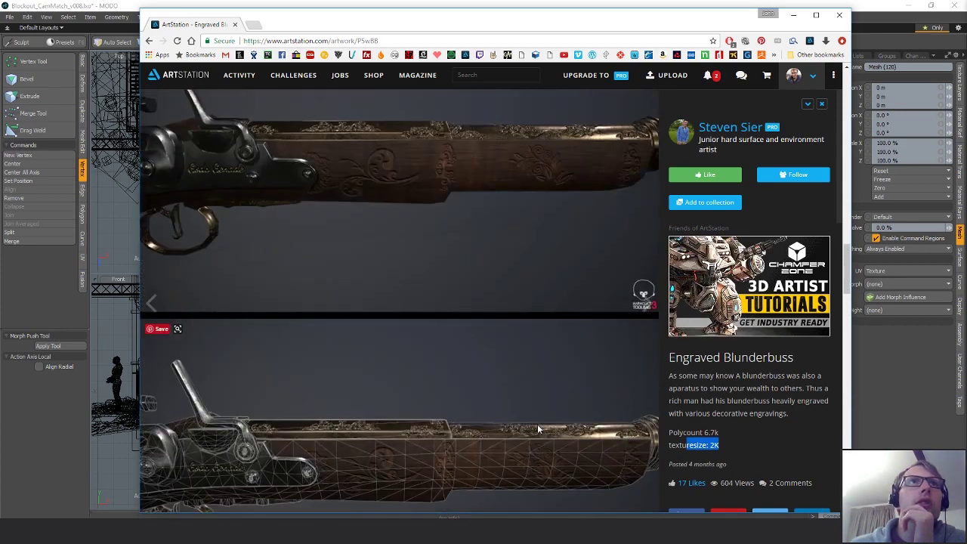
pyautogui.scroll(-15, 537, 423)
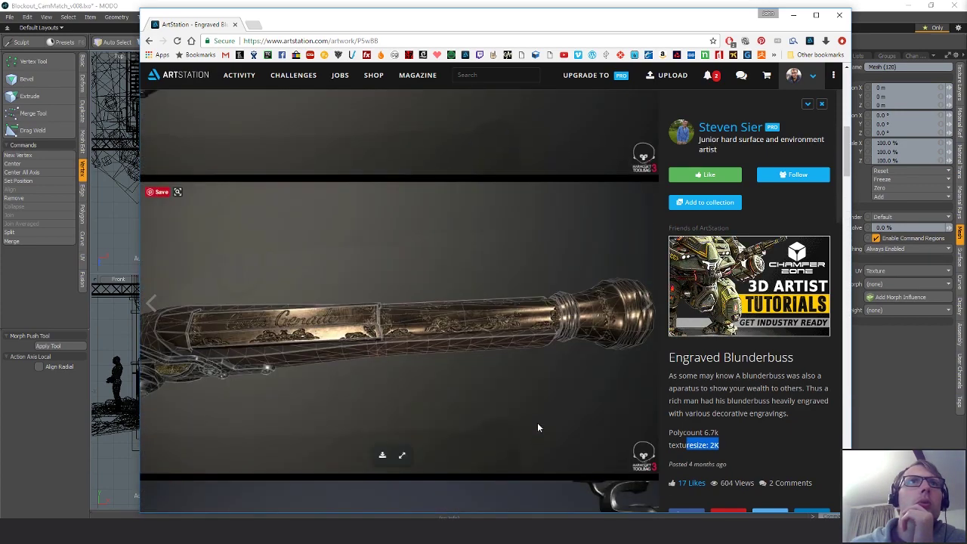
# - Examine the blunderbuss's barrel engraving close-up and its full angled render once more
pyautogui.scroll(-1, 538, 427)
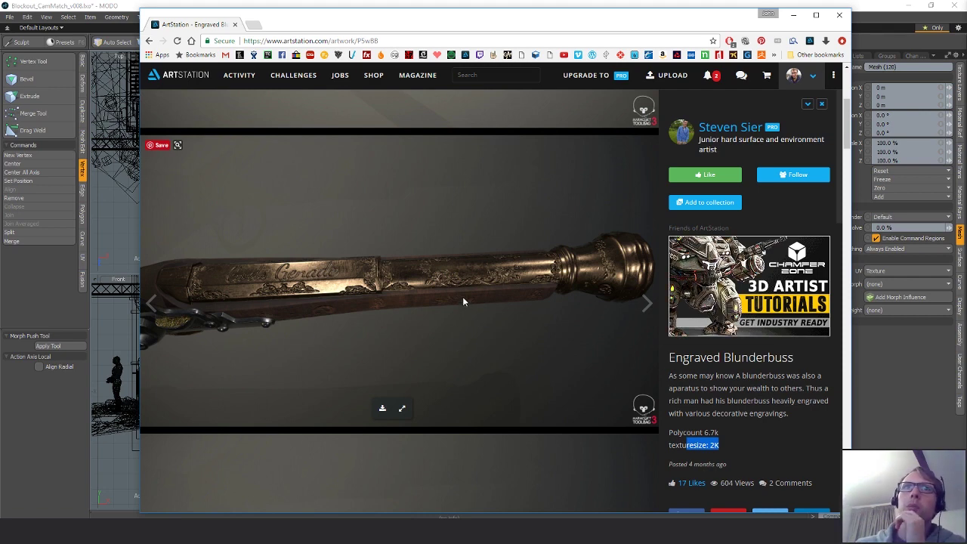
pyautogui.scroll(4, 460, 310)
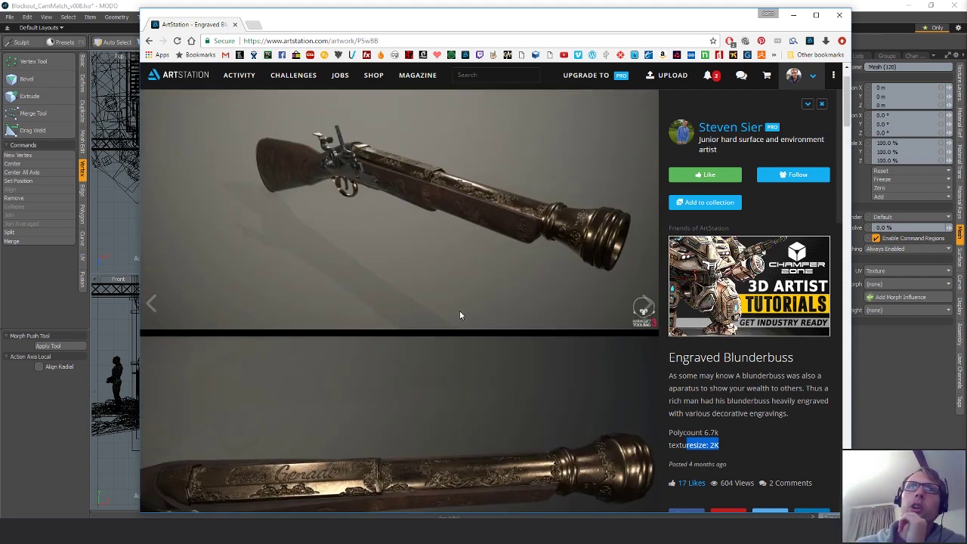
pyautogui.scroll(-2, 461, 306)
pyautogui.scroll(1, 498, 329)
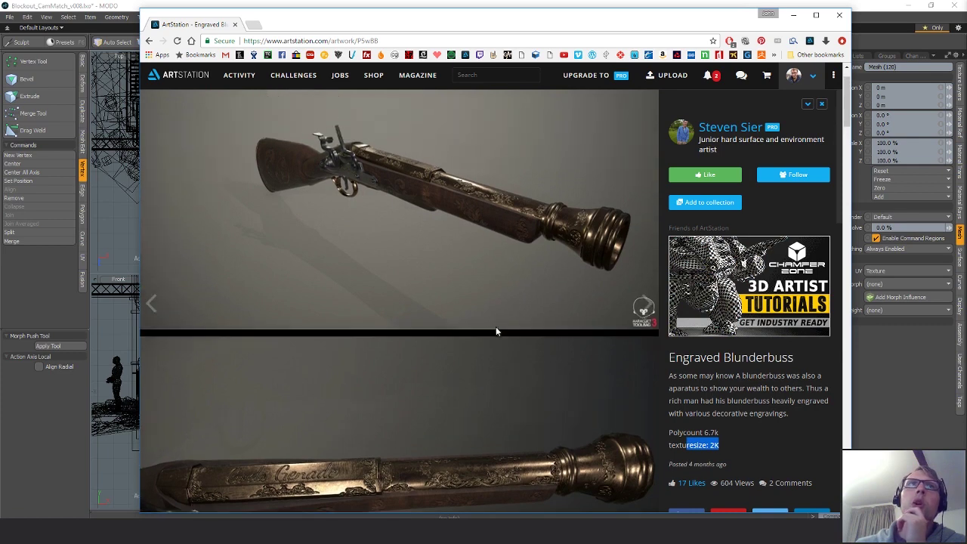
# - Return to the artist's portfolio, open the gilded battleaxe artwork, and examine its handle and ornamented axe head renders
pyautogui.click(718, 128)
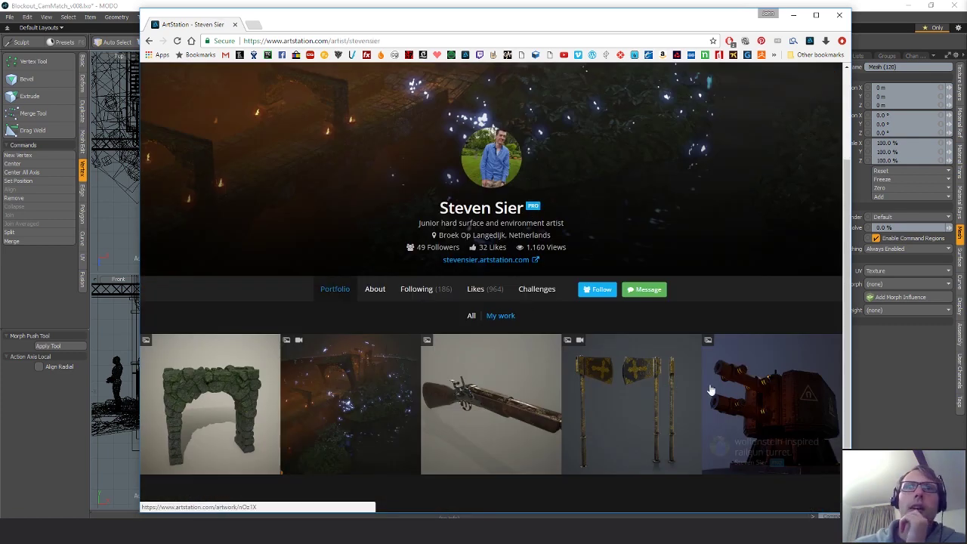
pyautogui.click(631, 408)
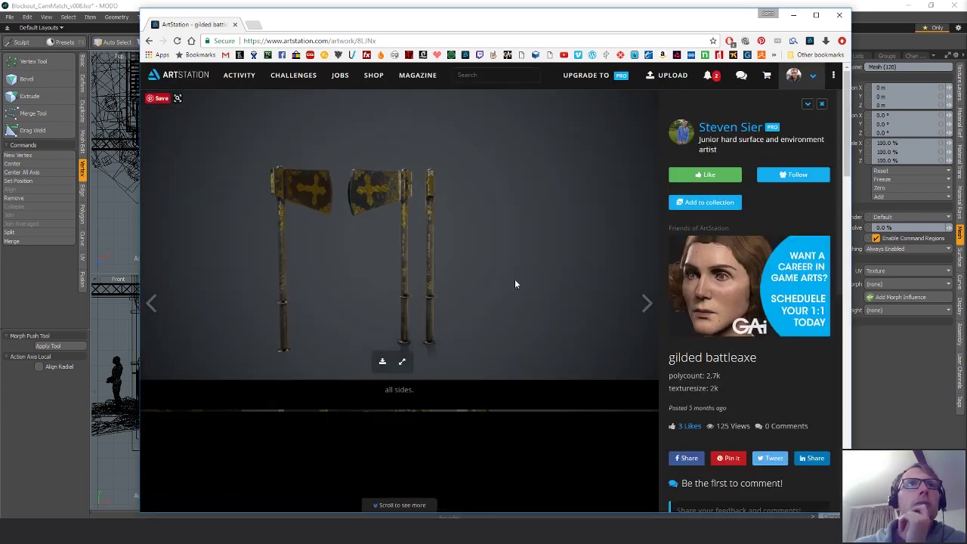
pyautogui.scroll(-3, 515, 284)
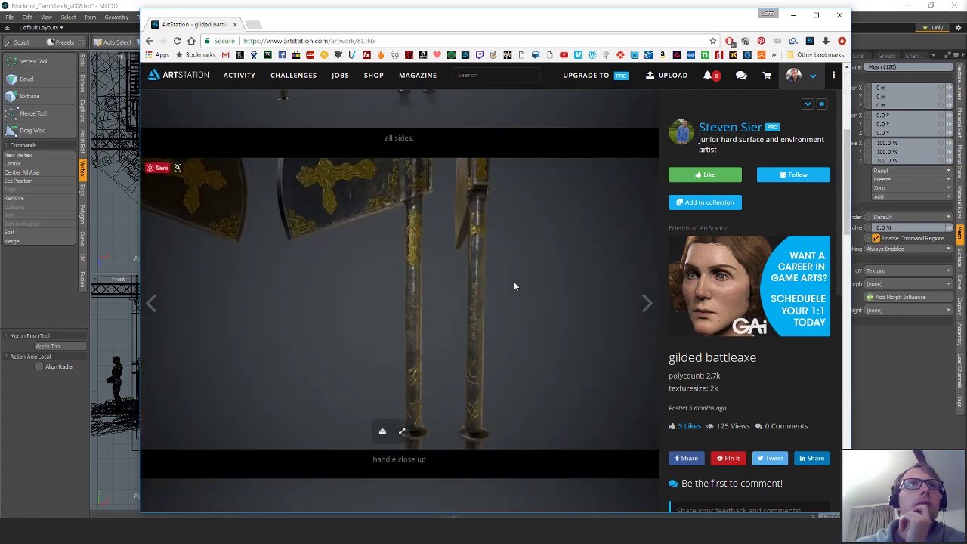
pyautogui.scroll(-3, 514, 284)
pyautogui.scroll(-3, 514, 286)
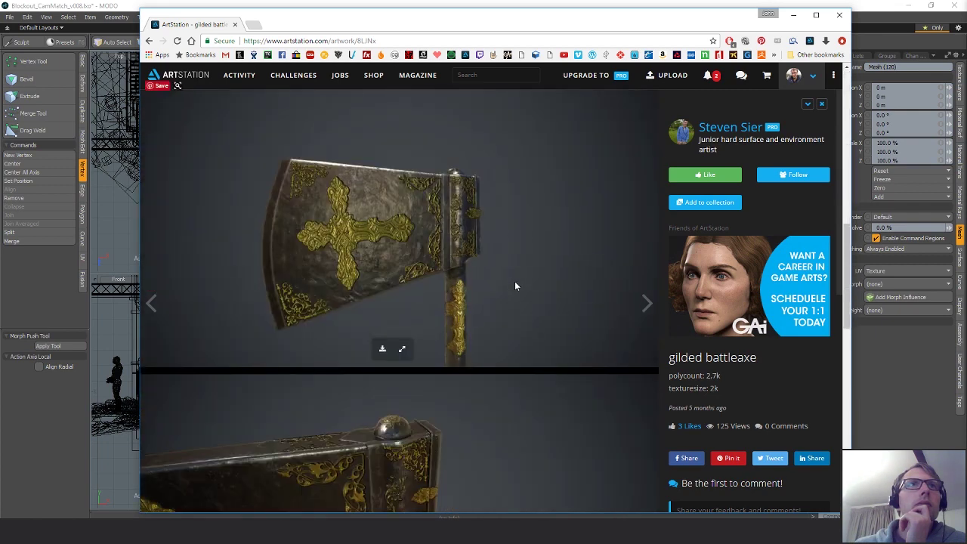
pyautogui.scroll(-3, 515, 286)
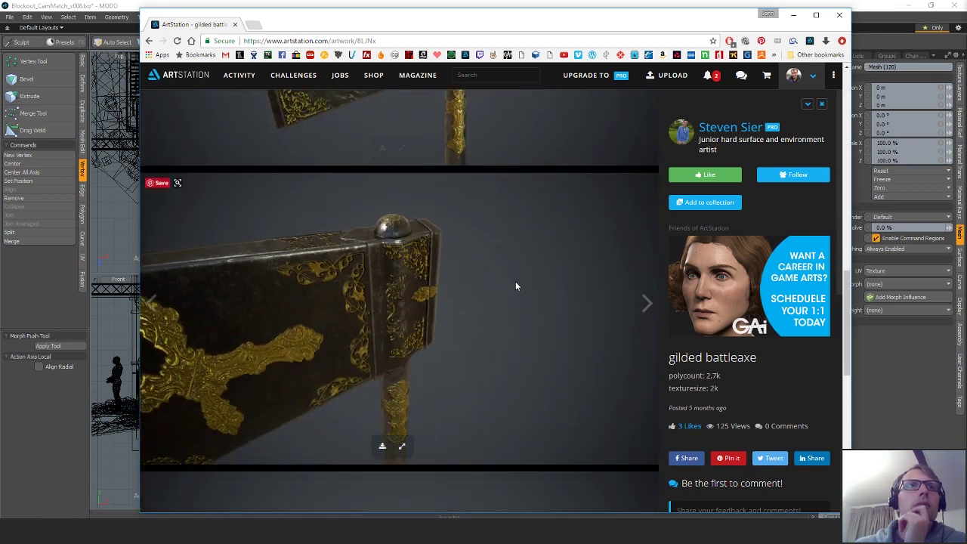
pyautogui.scroll(2, 515, 286)
pyautogui.scroll(-1, 363, 234)
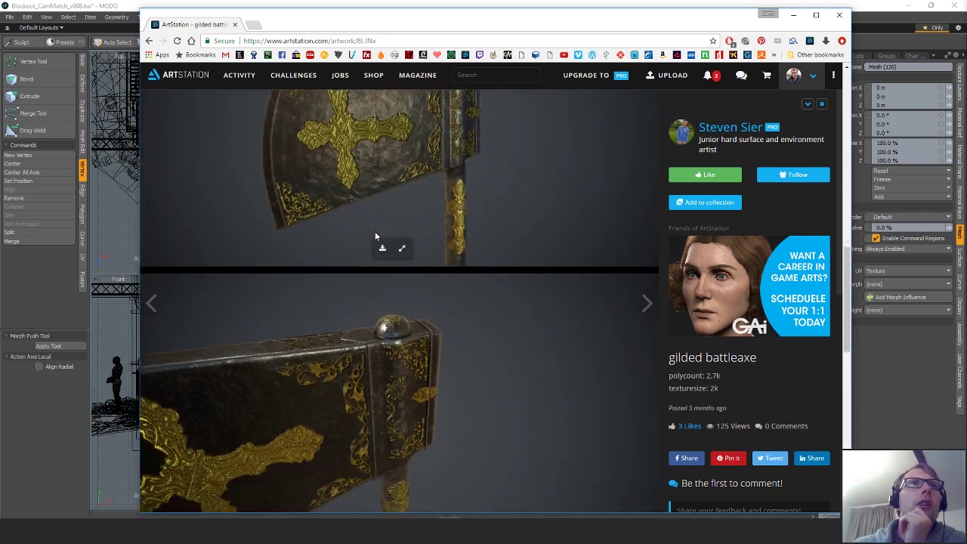
pyautogui.scroll(1, 351, 256)
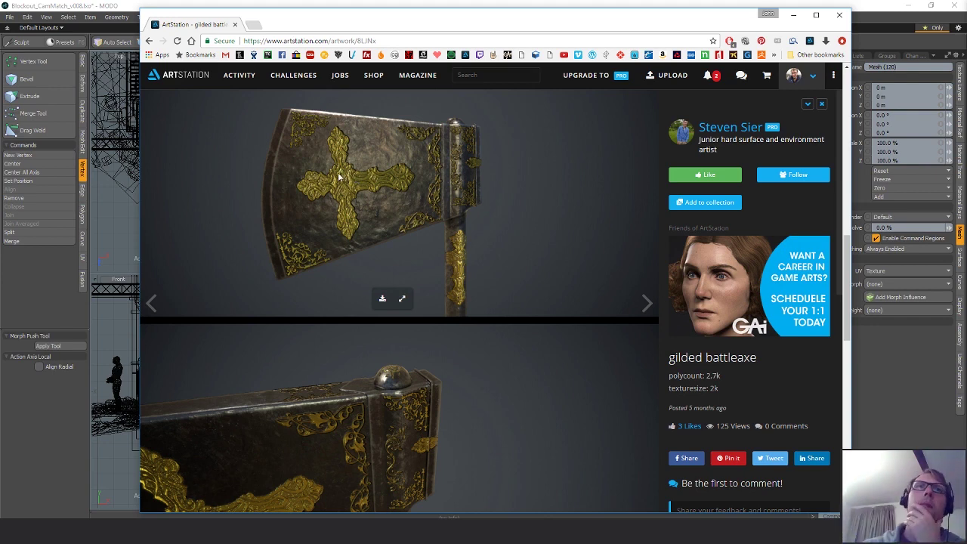
# - Examine the battleaxe's octagonal end-cap render and compare its gold ornament with the axe head close-ups
pyautogui.scroll(-10, 483, 243)
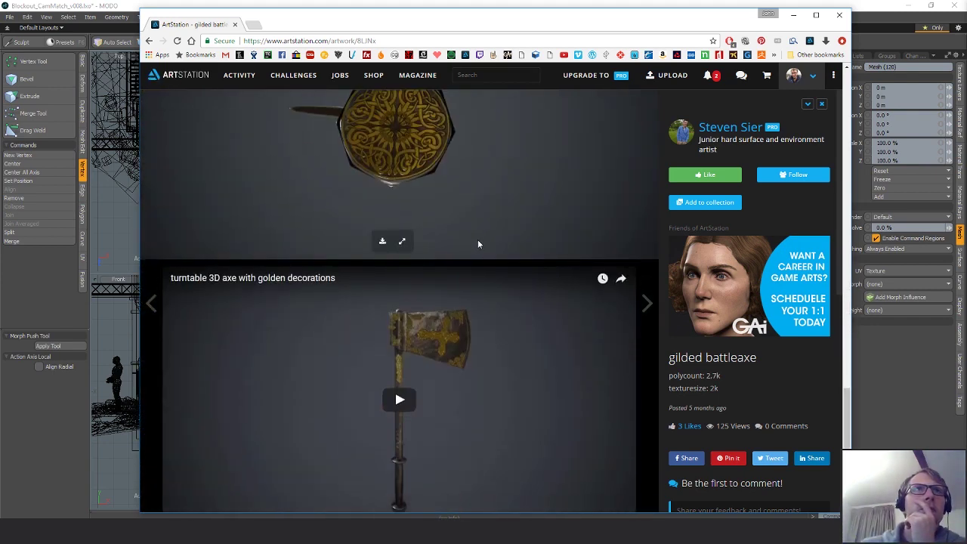
pyautogui.scroll(2, 469, 246)
pyautogui.scroll(-1, 461, 277)
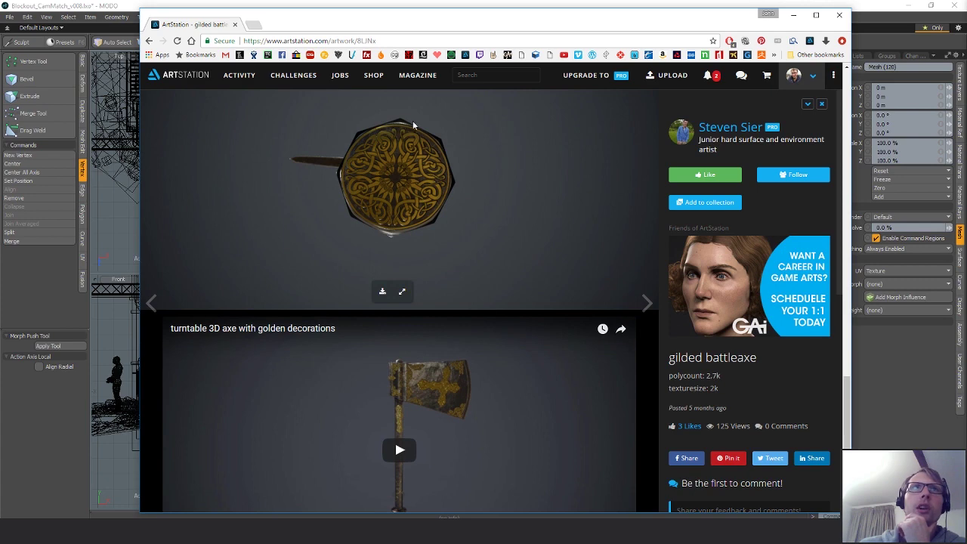
pyautogui.scroll(-1, 414, 239)
pyautogui.scroll(2, 453, 276)
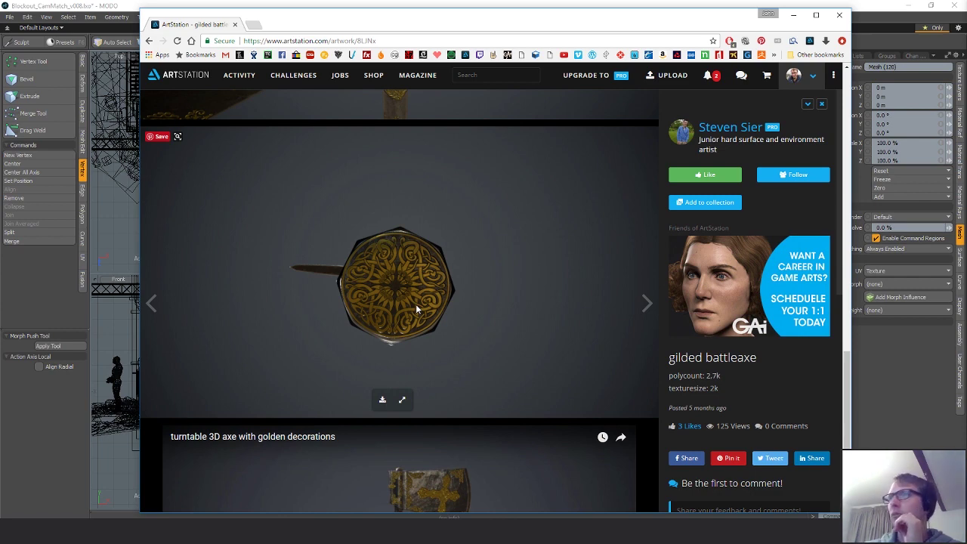
pyautogui.scroll(-5, 457, 371)
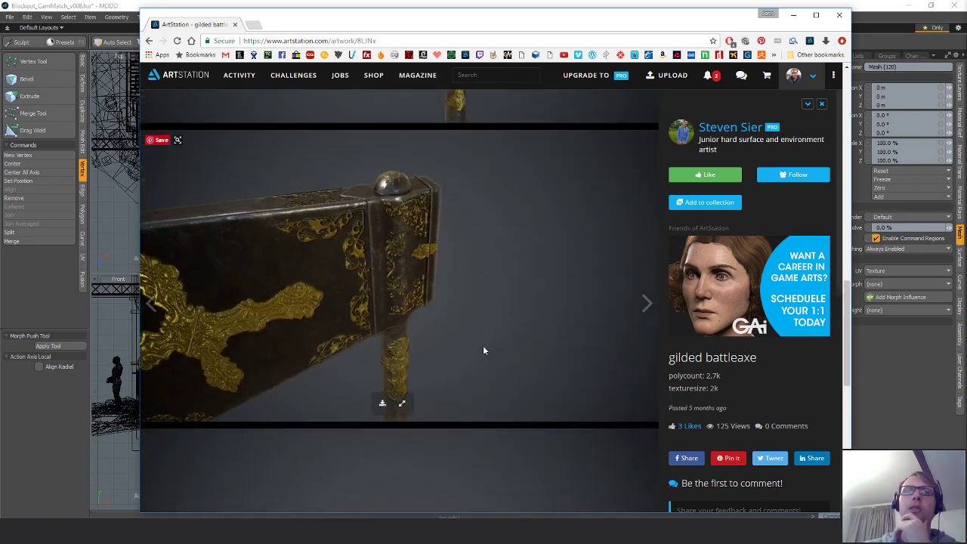
pyautogui.scroll(-3, 483, 347)
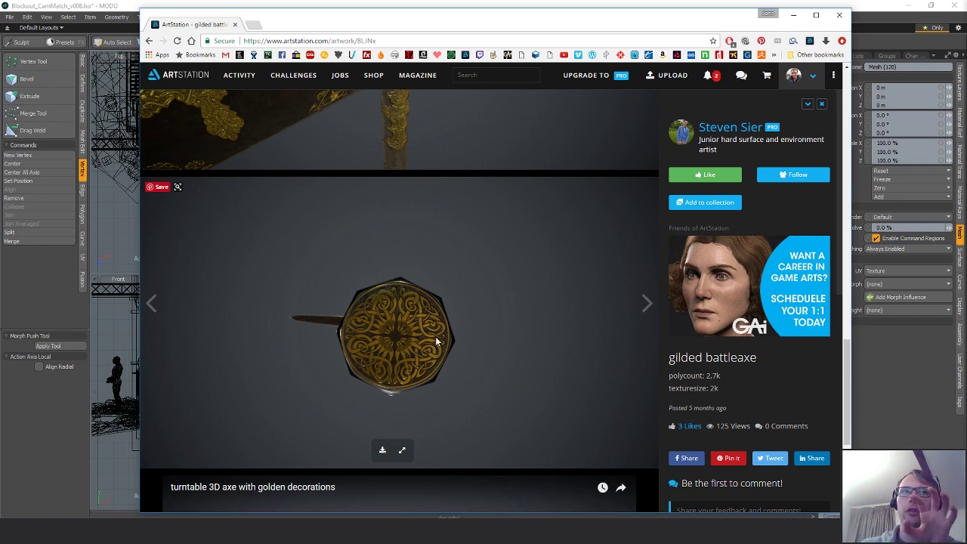
pyautogui.scroll(-15, 487, 390)
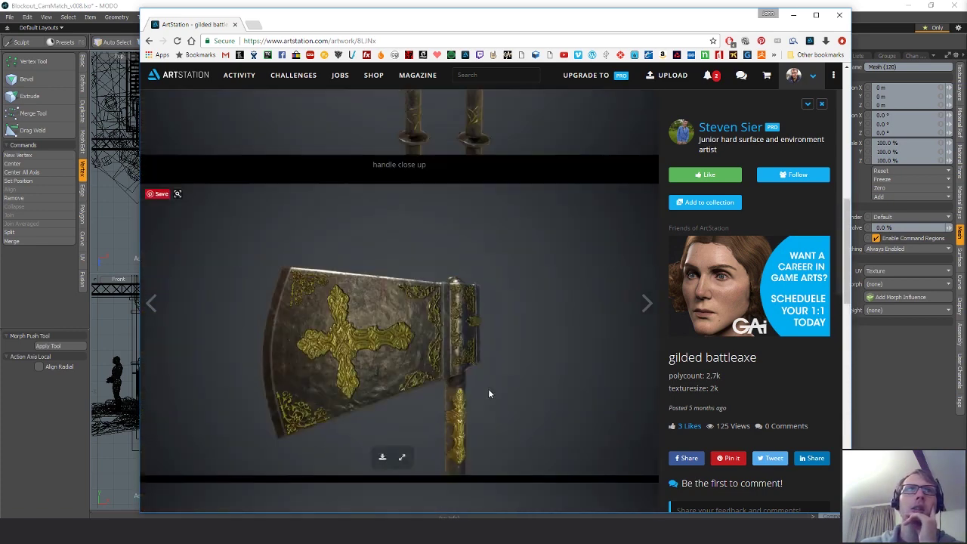
# - Return to the artist's portfolio, open the wolfenstein inspired railgun turret artwork, and look through its renders
pyautogui.click(738, 127)
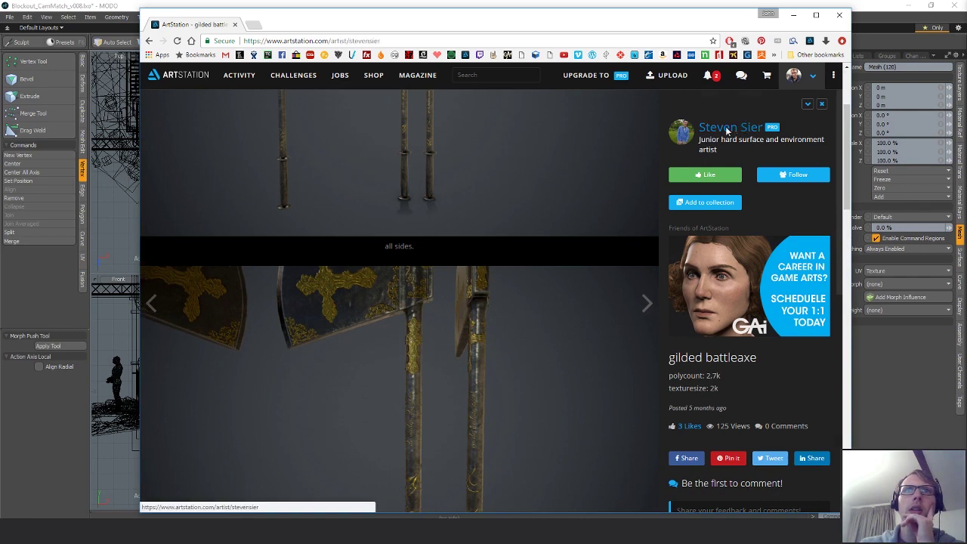
pyautogui.click(770, 408)
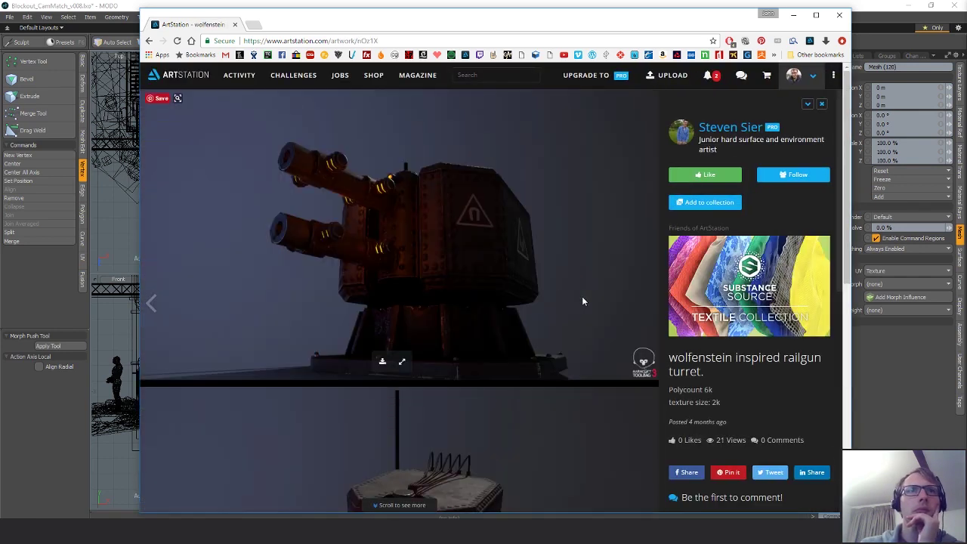
pyautogui.scroll(-3, 597, 321)
pyautogui.scroll(-4, 597, 326)
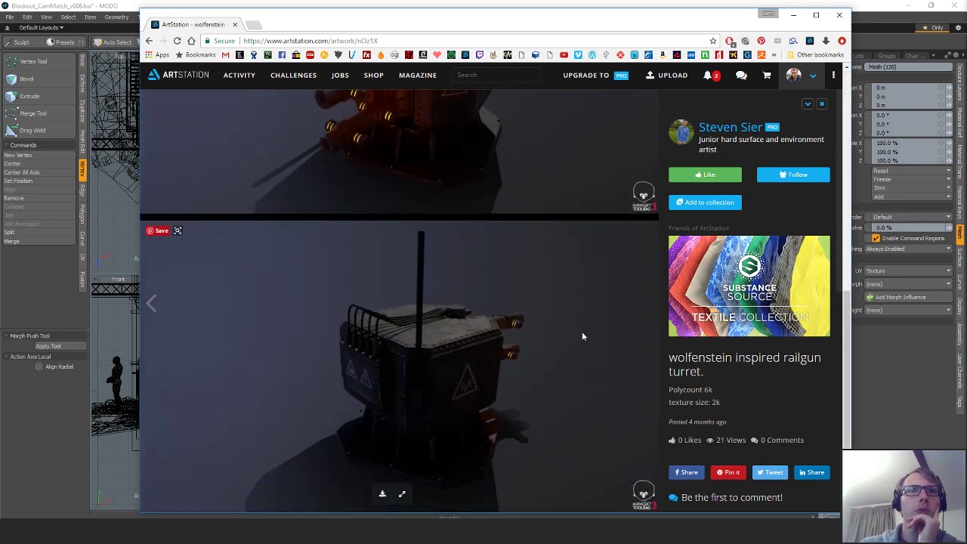
pyautogui.scroll(-1, 582, 334)
pyautogui.scroll(3, 582, 334)
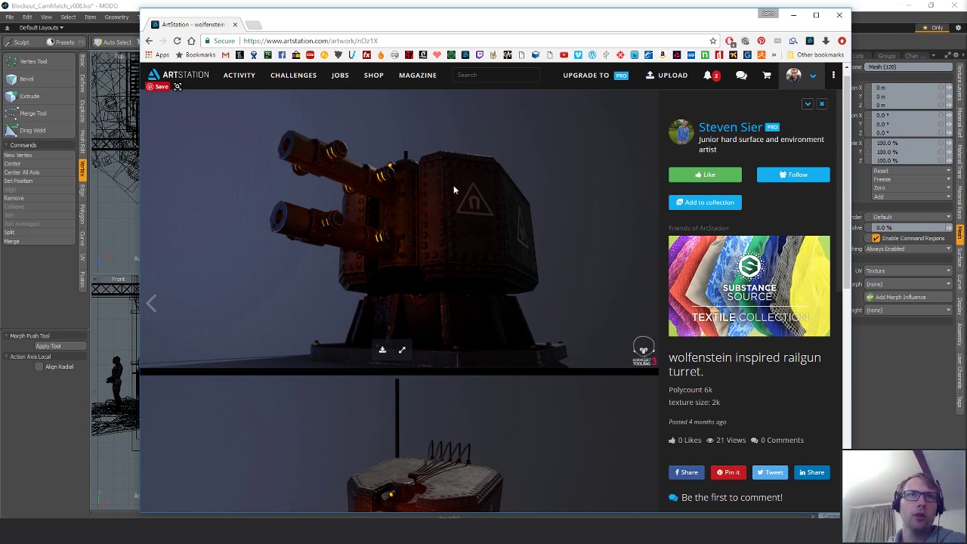
pyautogui.scroll(1, 514, 333)
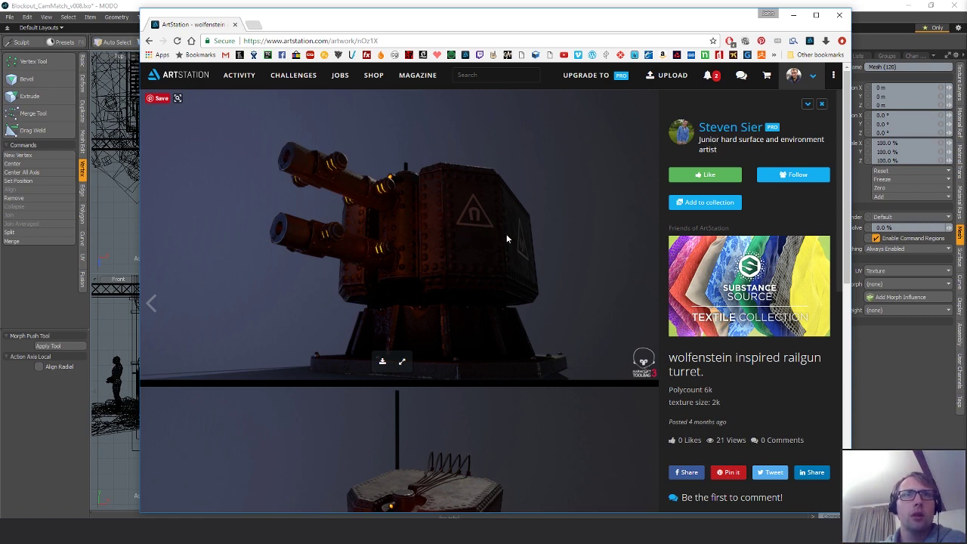
# - Examine the railgun turret's front, raised and rear views, focusing on its lighting, barrels and base
pyautogui.scroll(-3, 515, 265)
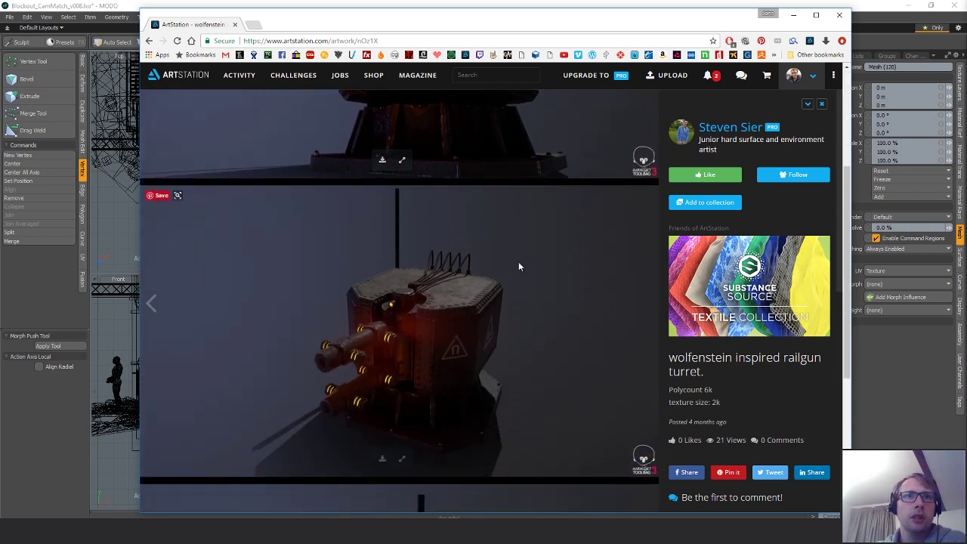
pyautogui.scroll(-2, 517, 265)
pyautogui.scroll(-3, 514, 259)
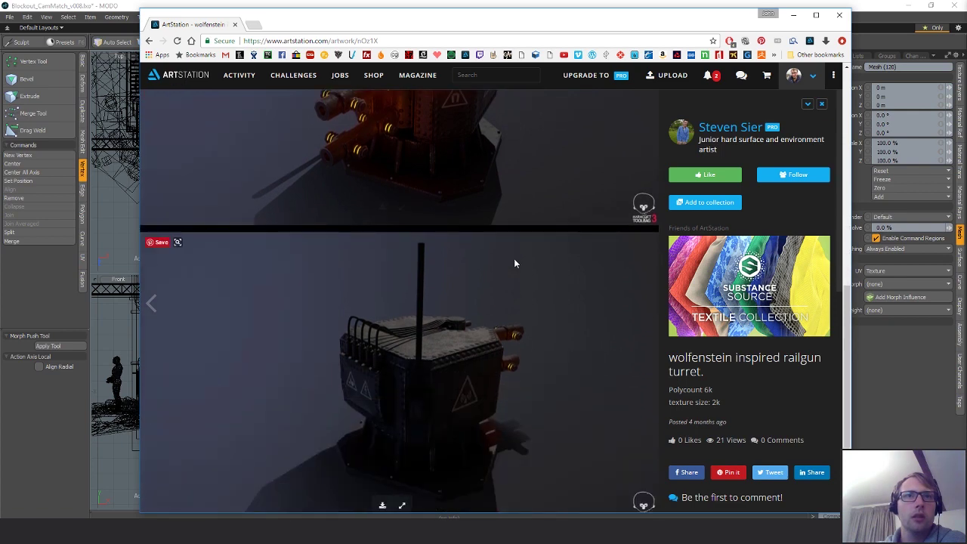
pyautogui.scroll(3, 535, 277)
pyautogui.scroll(1, 534, 280)
pyautogui.scroll(-2, 534, 280)
pyautogui.scroll(2, 534, 280)
pyautogui.scroll(3, 534, 281)
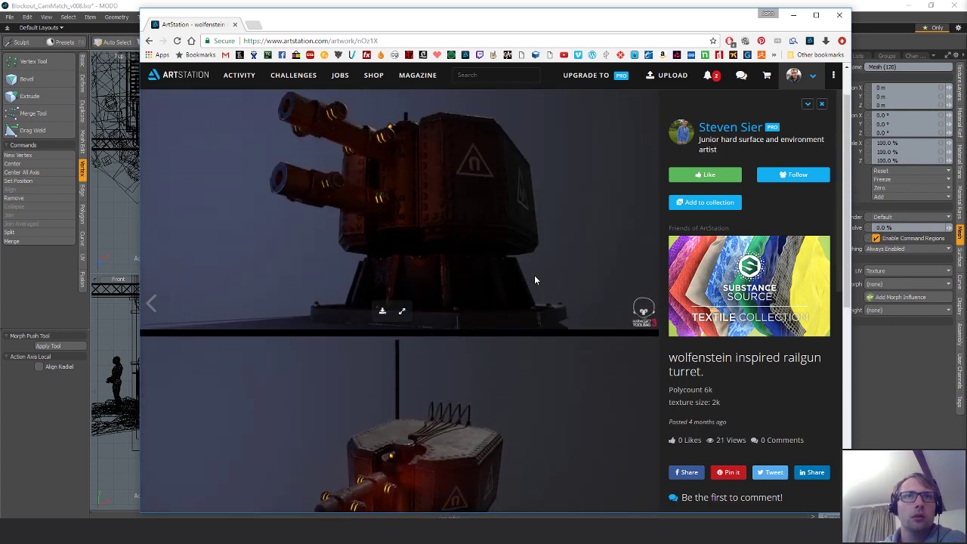
pyautogui.scroll(-1, 534, 280)
pyautogui.scroll(1, 534, 277)
pyautogui.scroll(-1, 454, 293)
pyautogui.scroll(2, 454, 294)
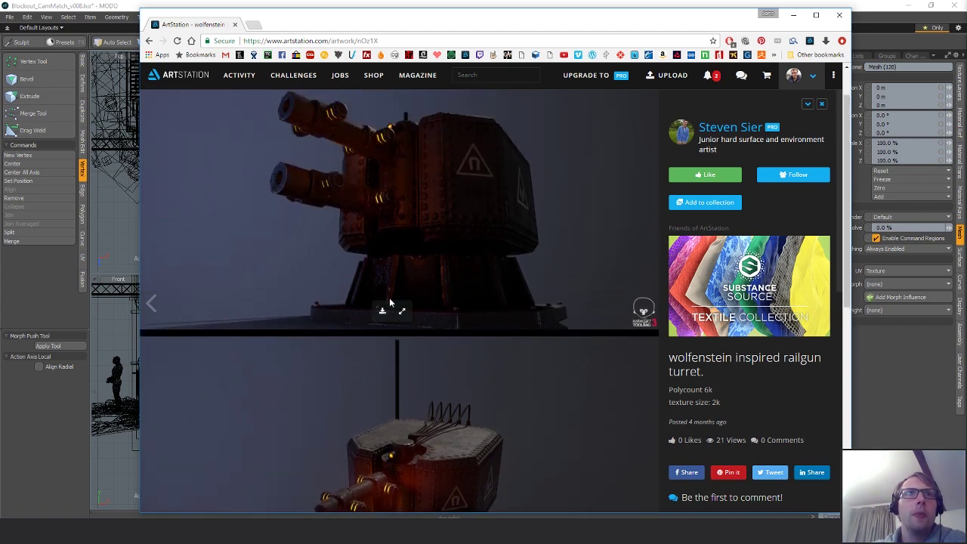
# - Compare the turret's low-angle render with its views from above, checking the armour plates, roof cables and antenna
pyautogui.scroll(-3, 561, 393)
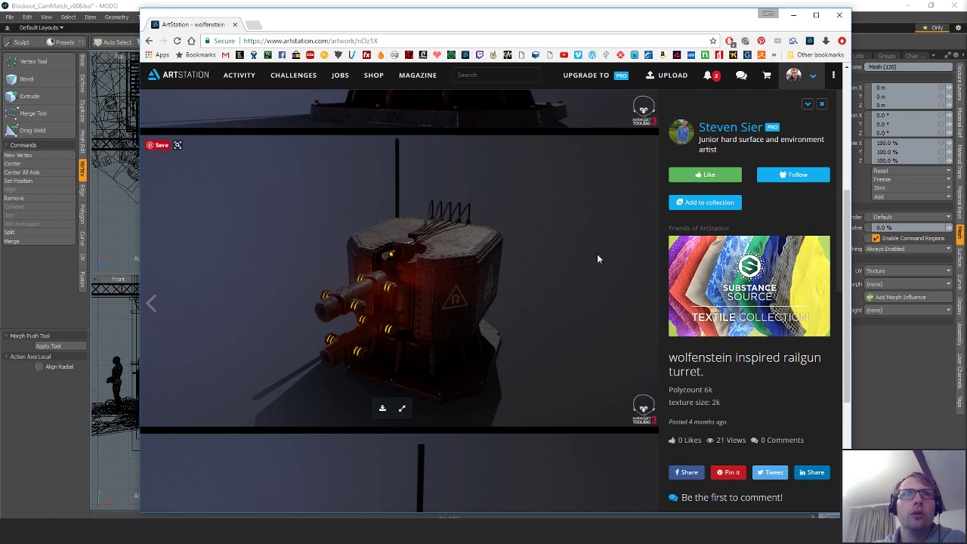
pyautogui.scroll(3, 556, 295)
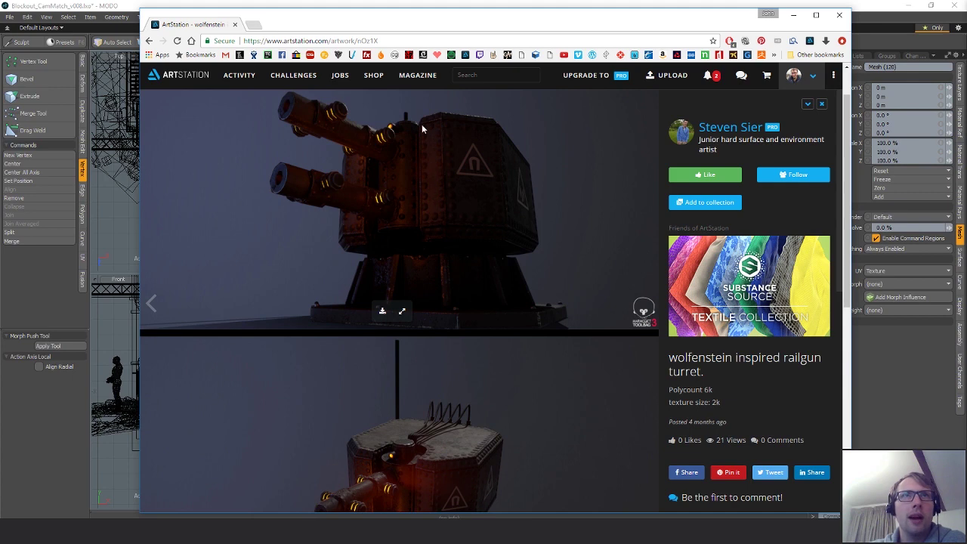
pyautogui.scroll(-2, 510, 420)
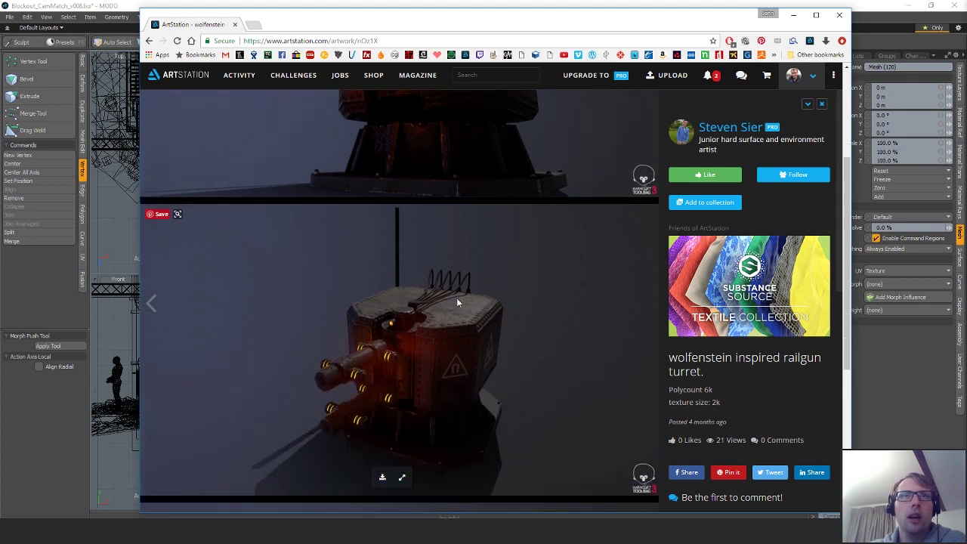
pyautogui.scroll(2, 488, 408)
pyautogui.scroll(-2, 510, 392)
pyautogui.scroll(2, 514, 404)
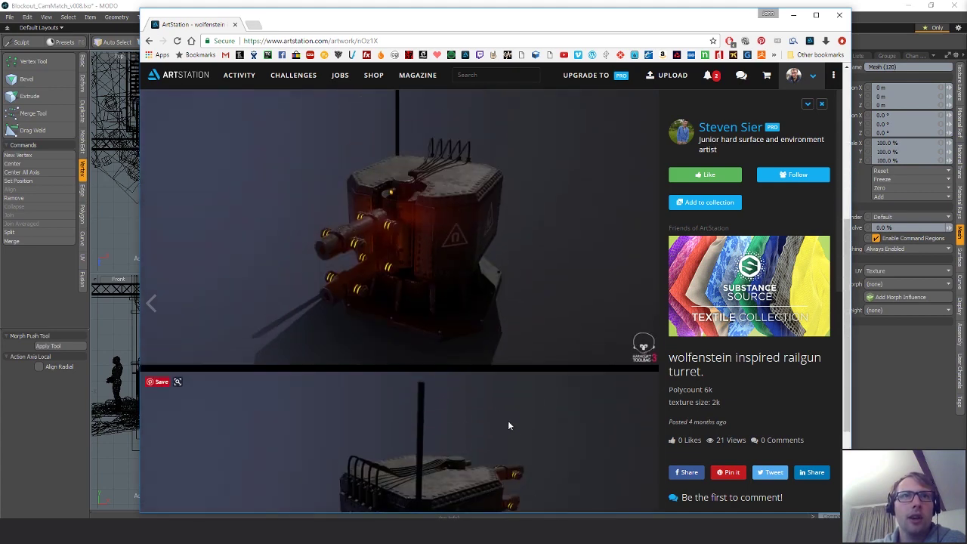
pyautogui.scroll(-2, 508, 421)
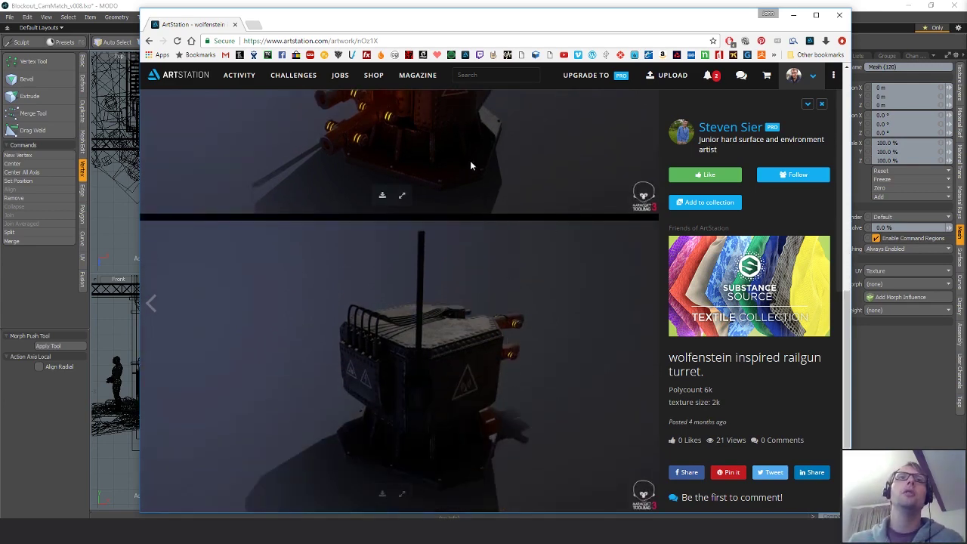
pyautogui.scroll(2, 491, 295)
pyautogui.scroll(4, 488, 323)
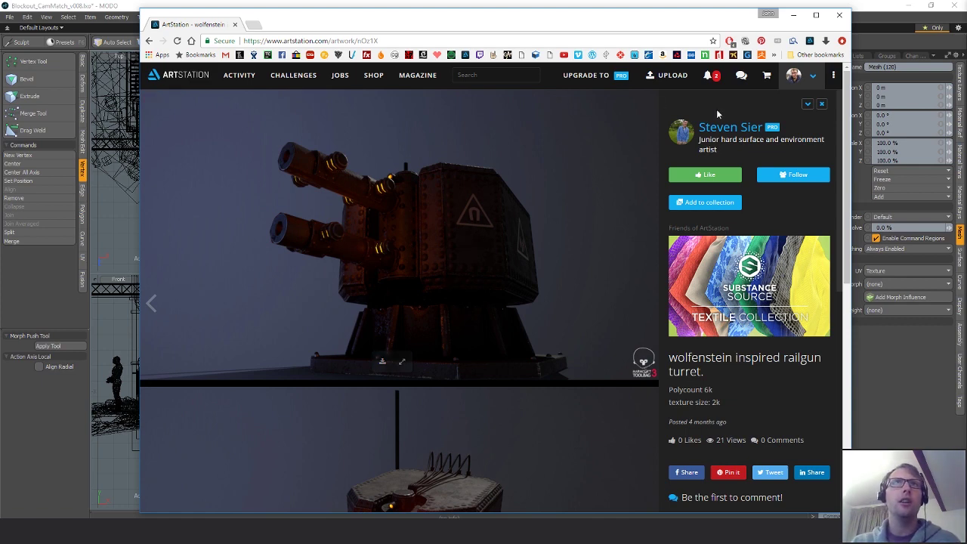
# - Return to the artist's portfolio, open the Ancient stone Gate artwork, and examine its textured and wireframe renders
pyautogui.click(739, 129)
pyautogui.click(242, 381)
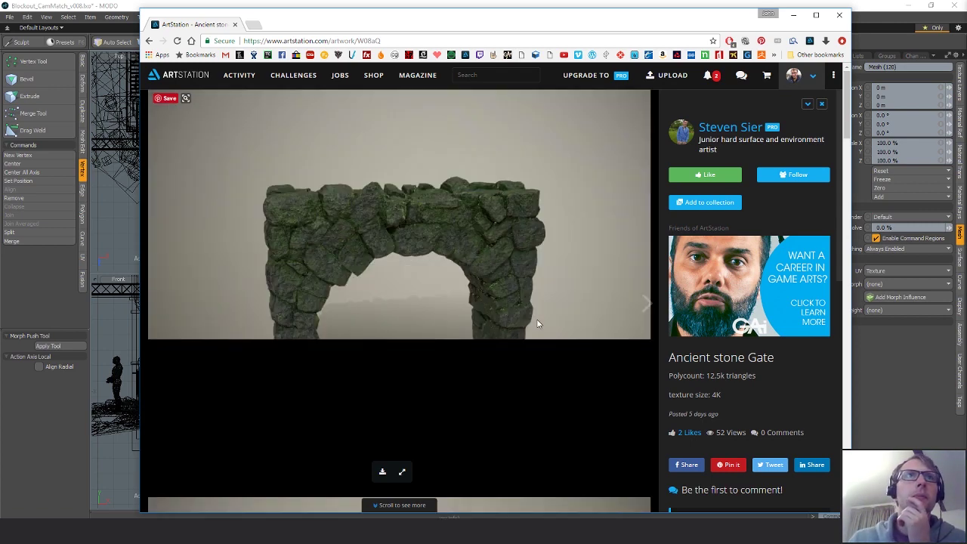
pyautogui.scroll(-3, 539, 325)
pyautogui.scroll(1, 541, 322)
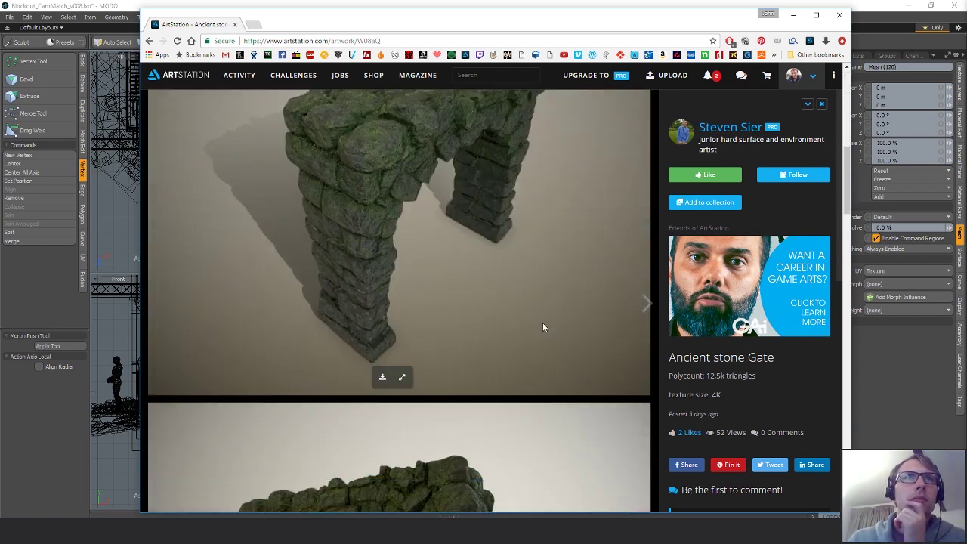
pyautogui.scroll(2, 542, 327)
pyautogui.scroll(-6, 541, 324)
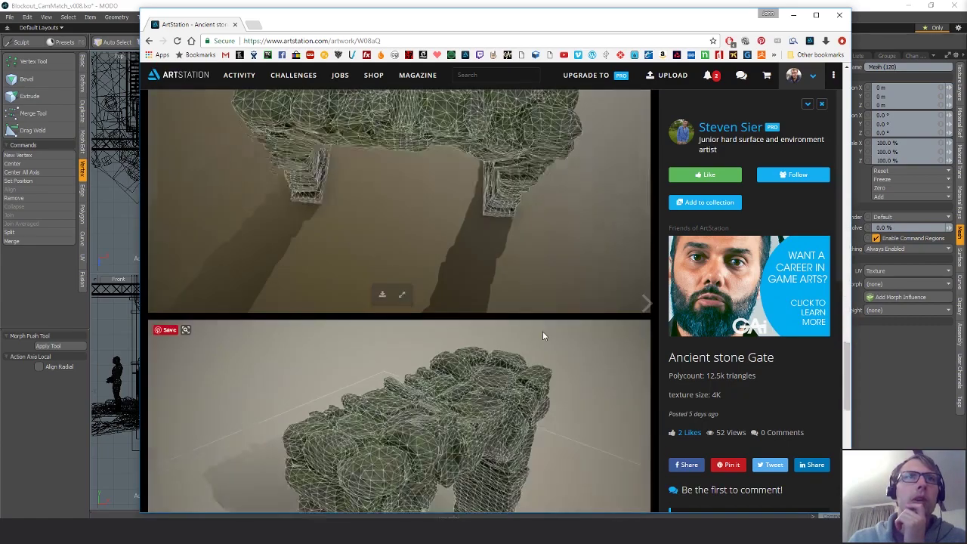
pyautogui.scroll(2, 542, 335)
pyautogui.scroll(-7, 542, 332)
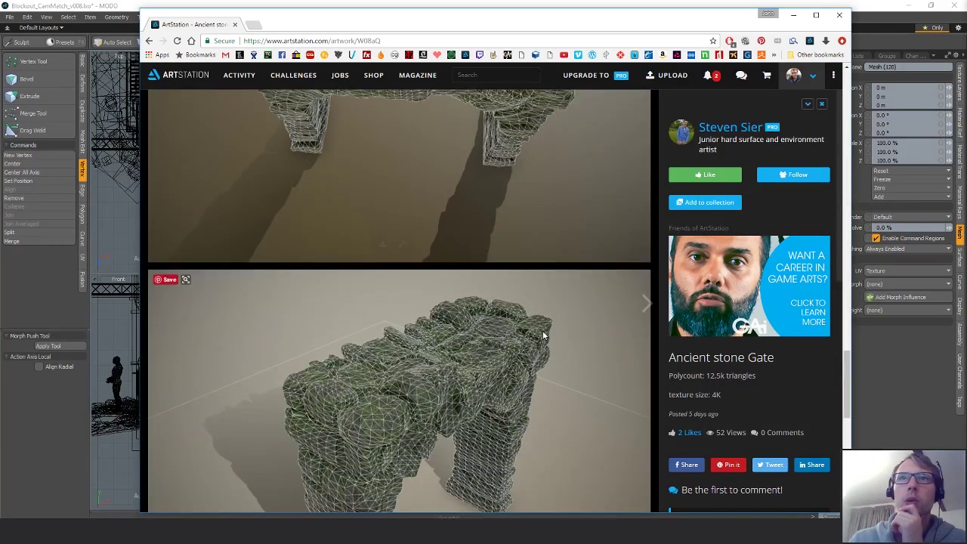
# - Examine the stone gate's wireframe renders against its textured top and low-angle views, focusing on the stone shapes and arch
pyautogui.scroll(1, 541, 332)
pyautogui.scroll(-4, 541, 330)
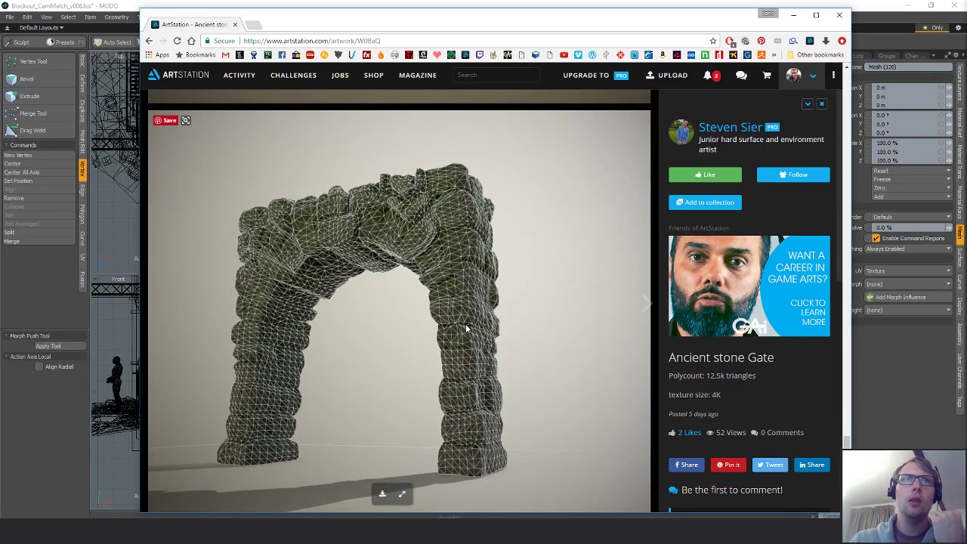
pyautogui.scroll(15, 465, 323)
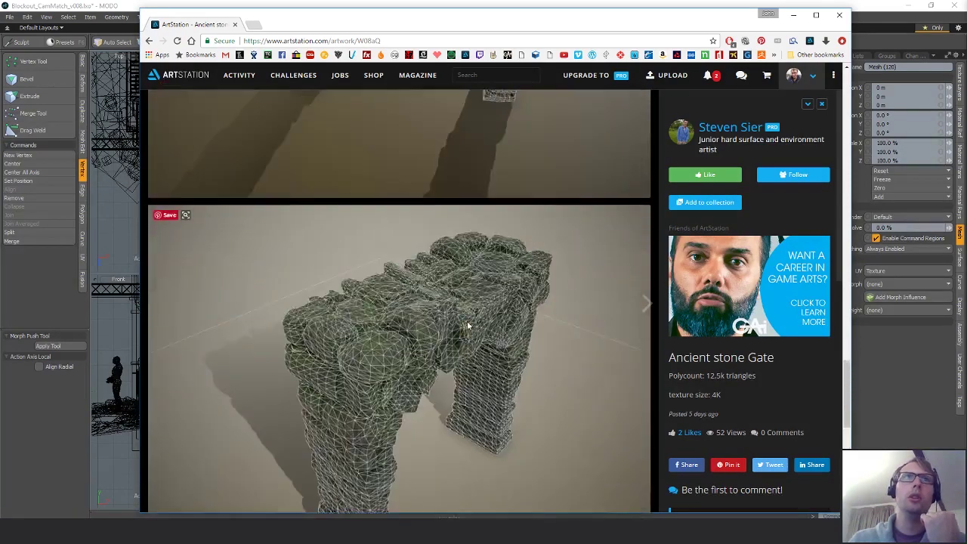
pyautogui.scroll(1, 512, 375)
pyautogui.scroll(-2, 510, 370)
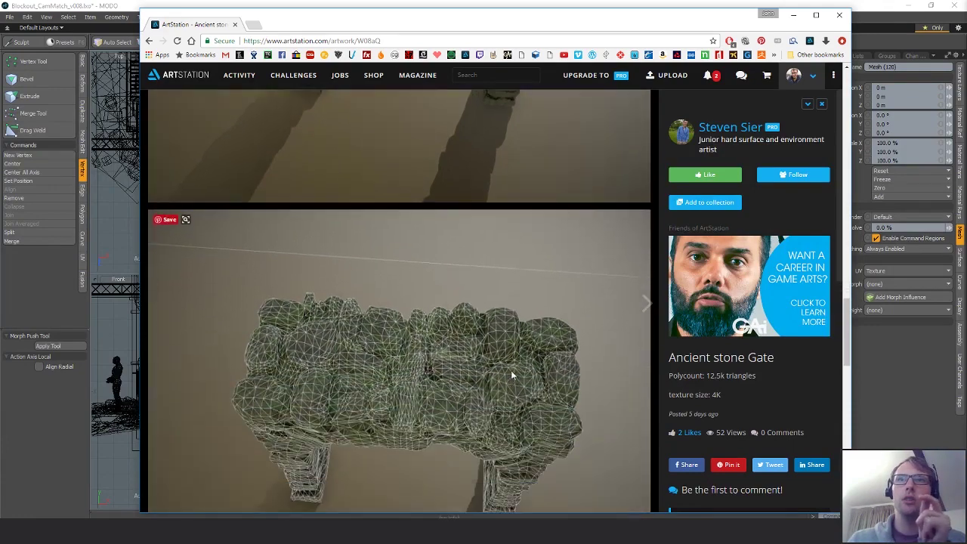
pyautogui.scroll(12, 512, 367)
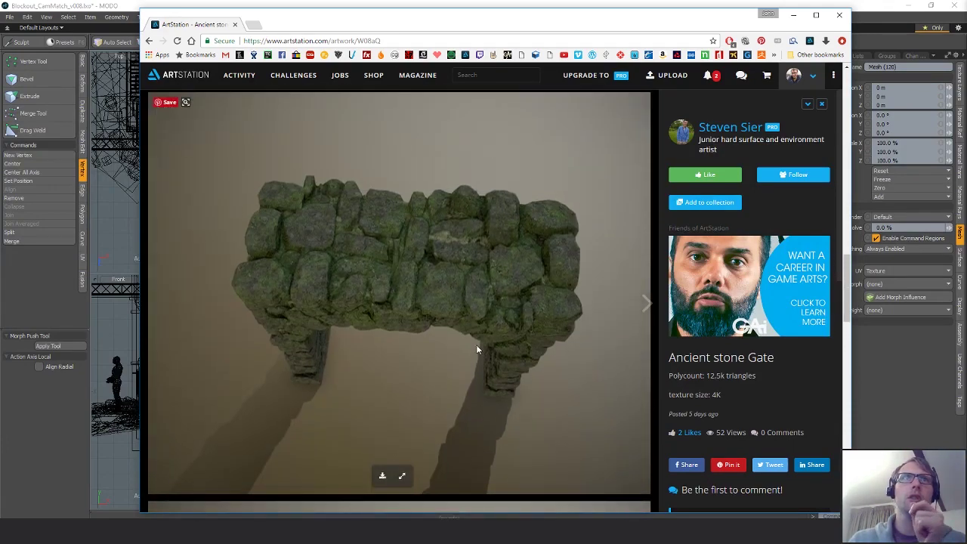
pyautogui.scroll(-4, 474, 342)
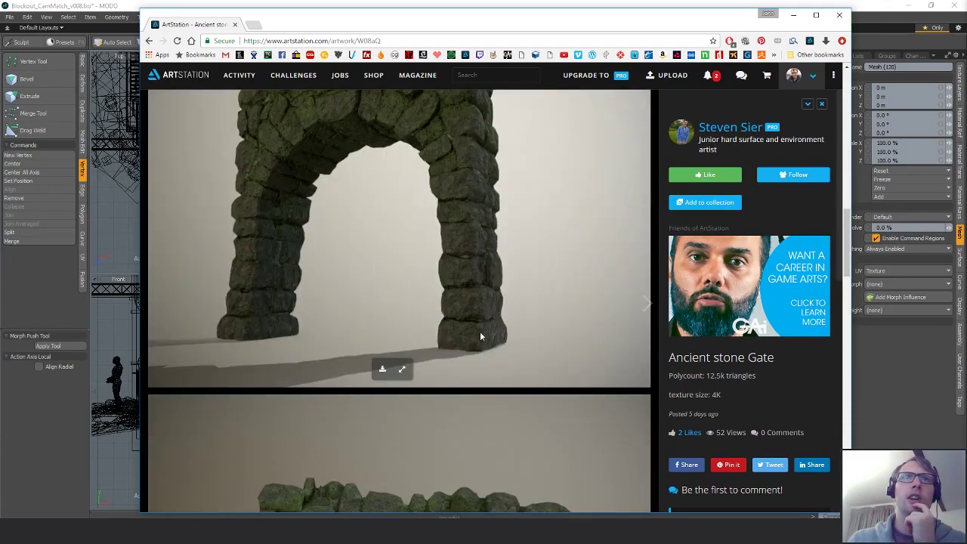
pyautogui.scroll(4, 480, 331)
pyautogui.scroll(-1, 485, 325)
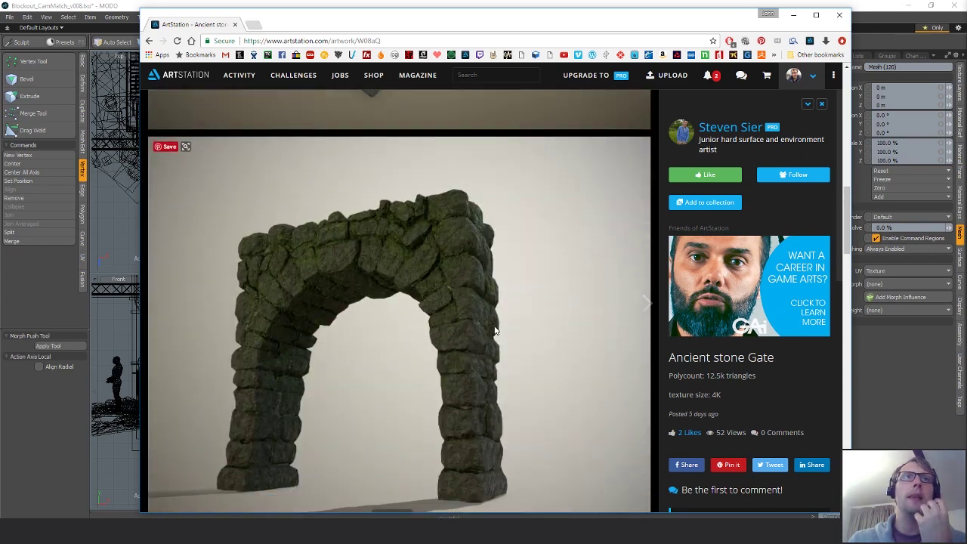
pyautogui.scroll(-2, 495, 330)
pyautogui.scroll(1, 489, 322)
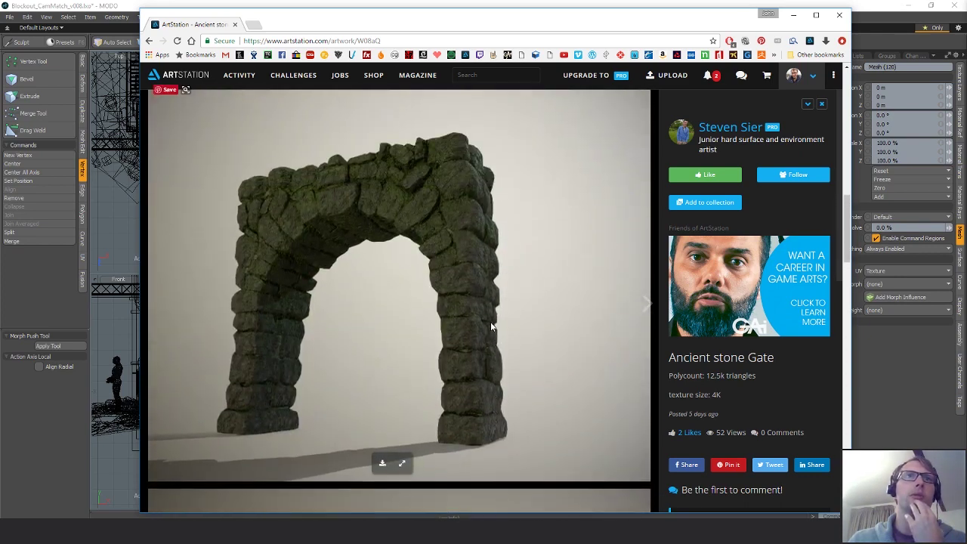
# - Inspect the gate's wireframe renders from above, from the raised angle and from below for how the triangles are distributed
pyautogui.scroll(-7, 484, 325)
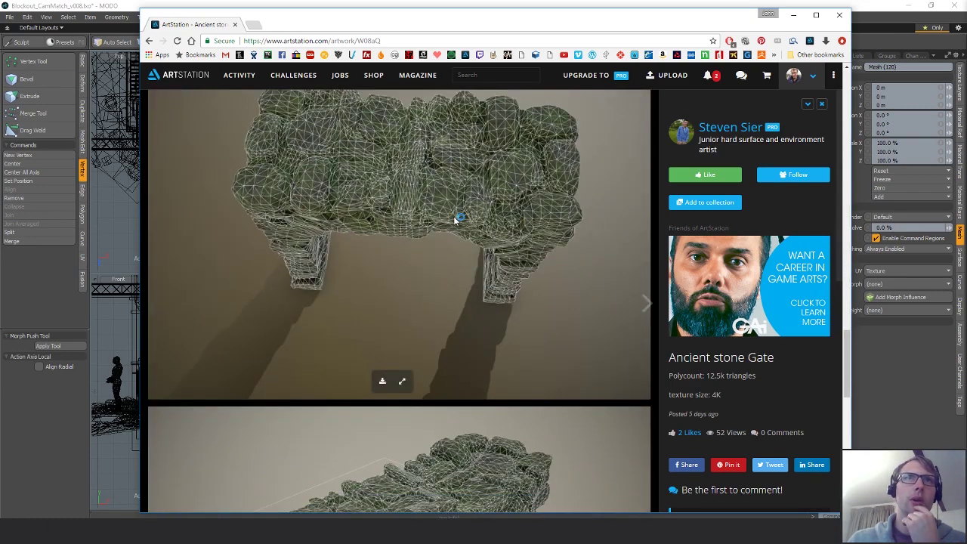
pyautogui.scroll(-5, 455, 282)
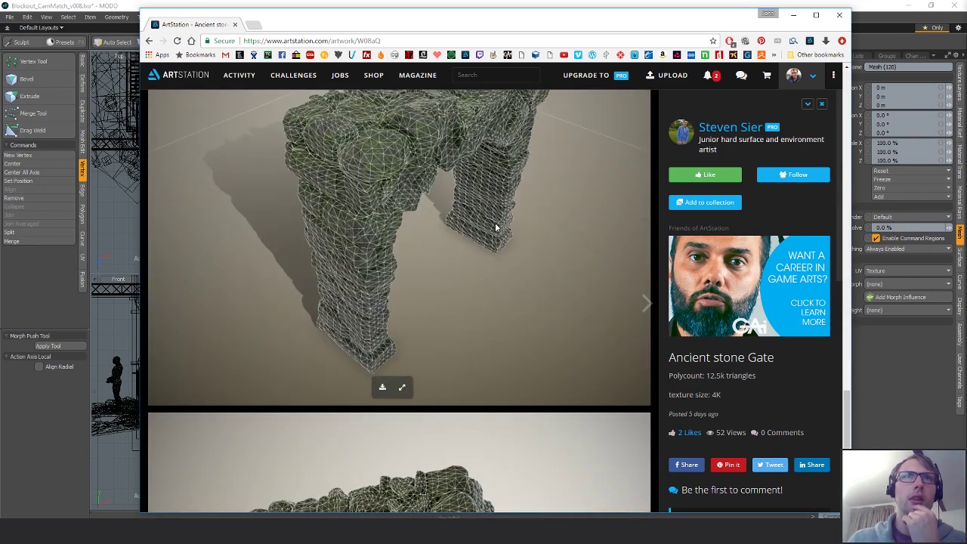
pyautogui.scroll(-4, 459, 324)
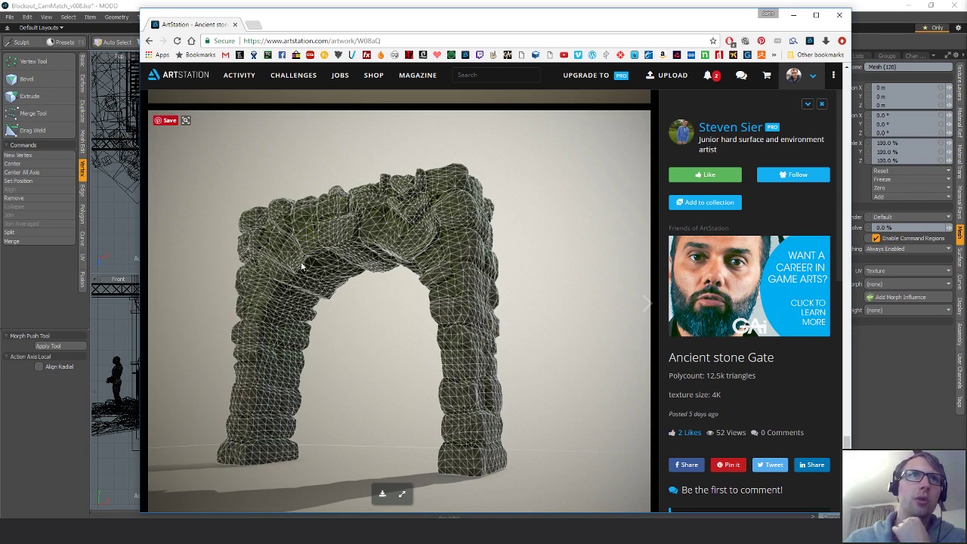
pyautogui.scroll(-15, 517, 294)
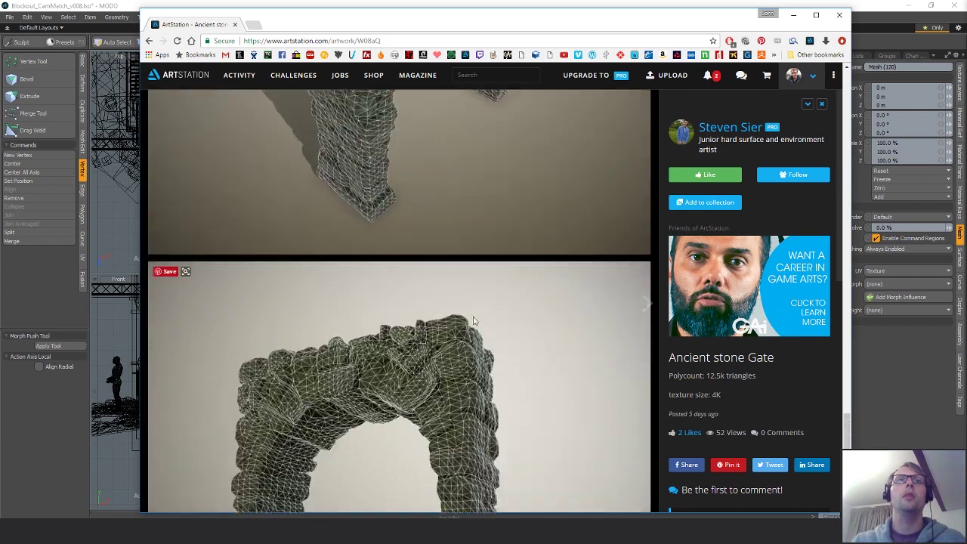
pyautogui.scroll(12, 499, 349)
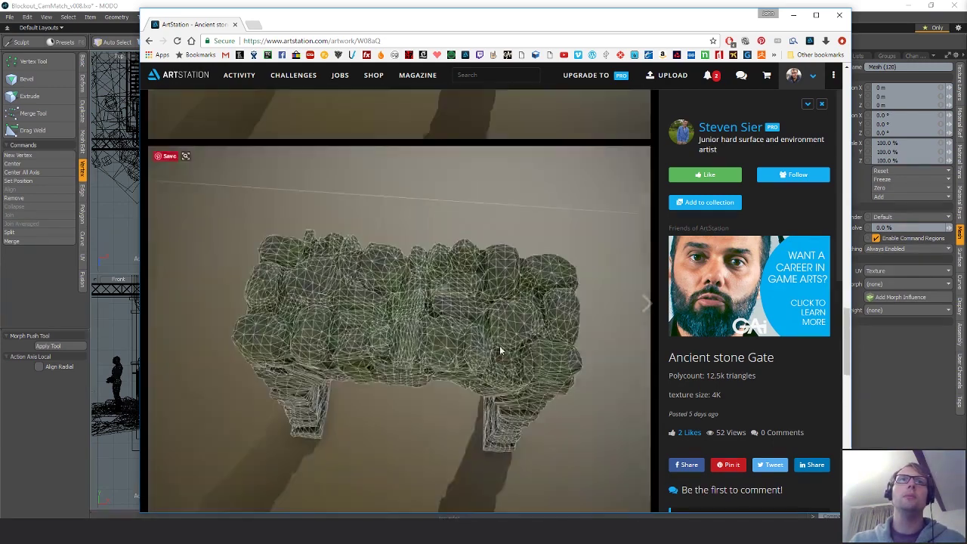
pyautogui.scroll(-3, 508, 349)
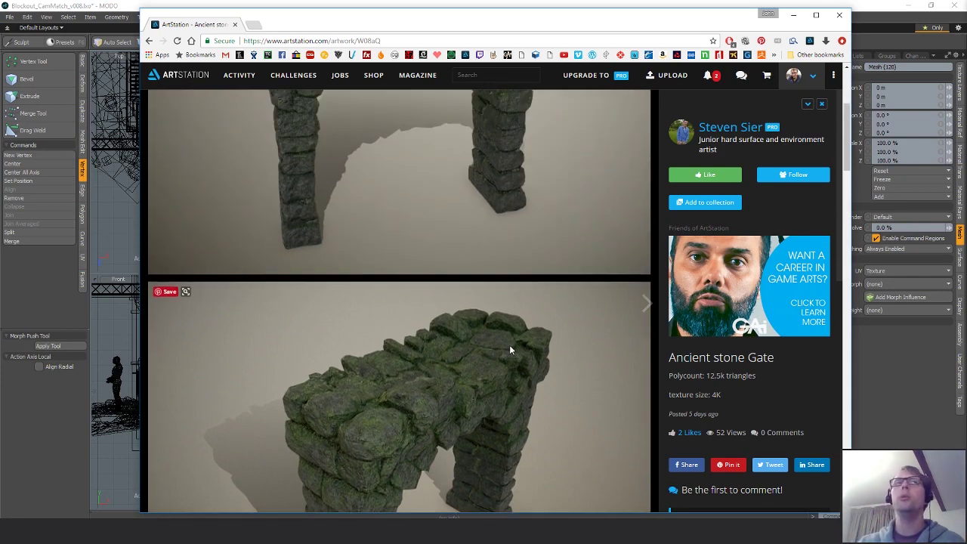
# - Compare the gate's textured front, raised and low-angle renders with the matching wireframes, checking the pillars and top stones
pyautogui.scroll(3, 476, 375)
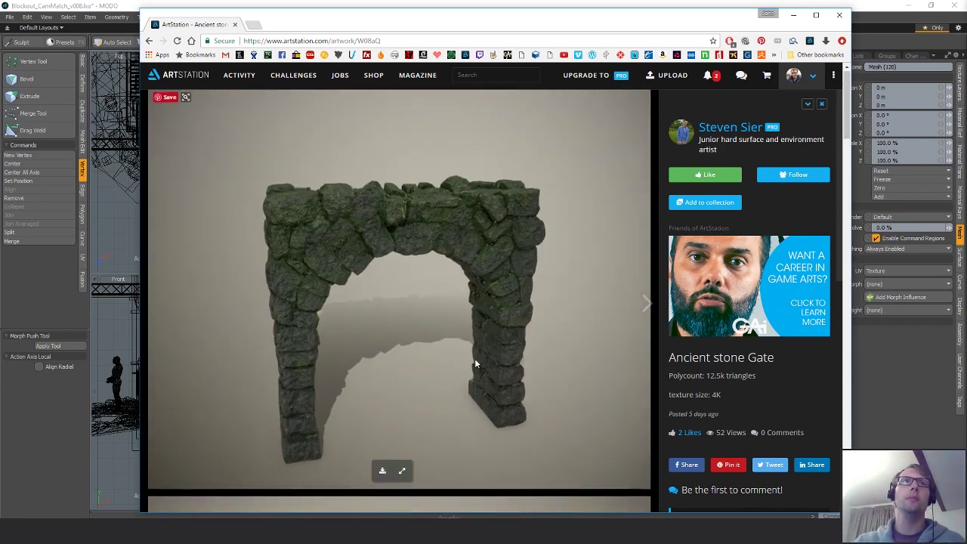
pyautogui.scroll(-5, 474, 360)
pyautogui.scroll(3, 474, 359)
pyautogui.scroll(2, 475, 363)
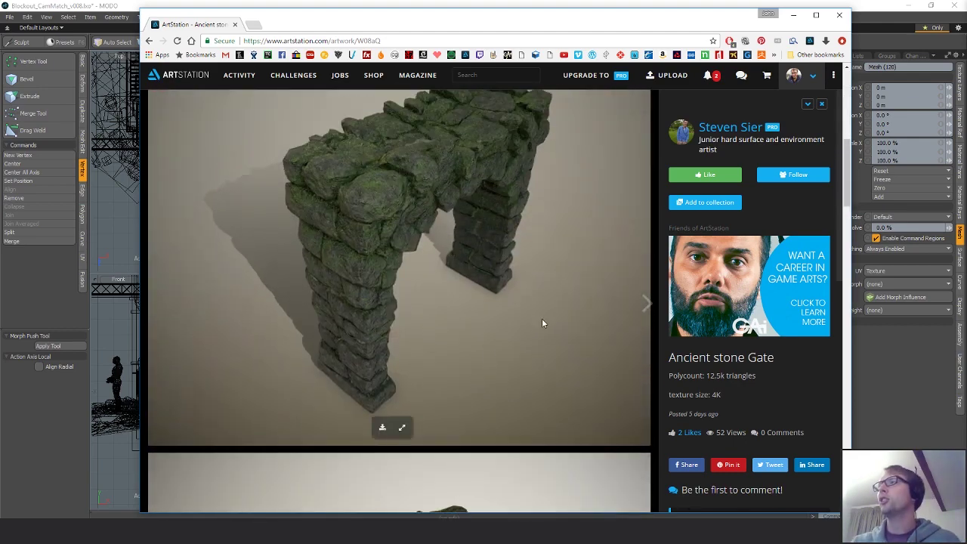
pyautogui.scroll(1, 537, 320)
pyautogui.scroll(-10, 524, 322)
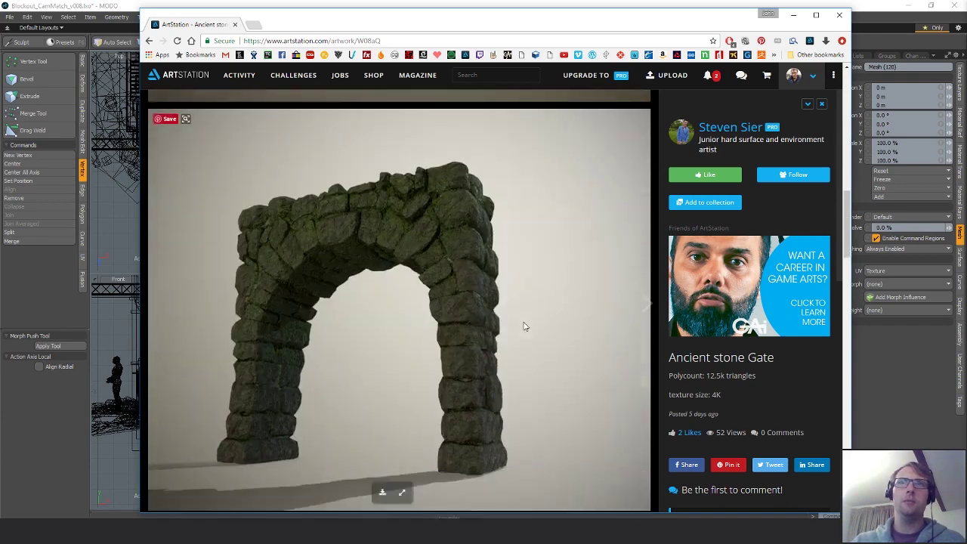
pyautogui.scroll(-10, 521, 322)
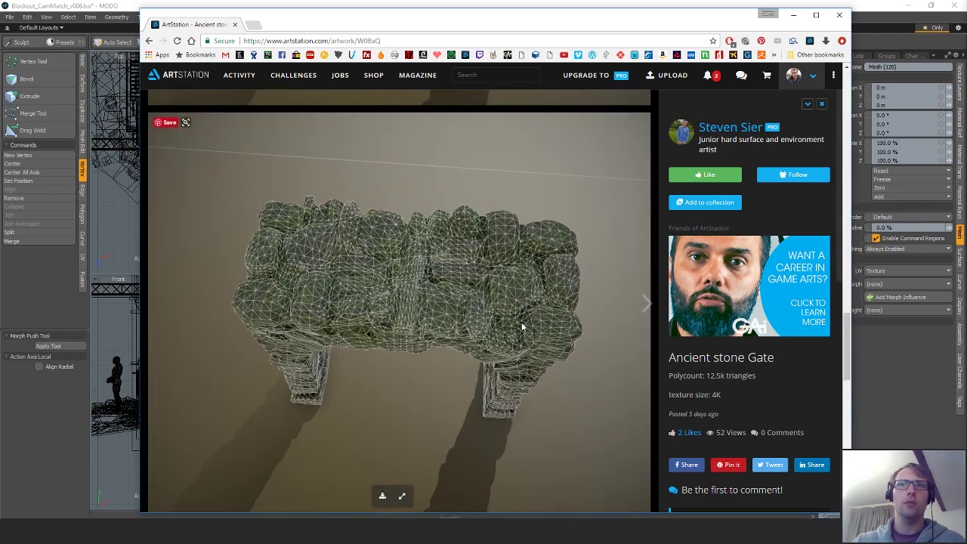
pyautogui.scroll(-3, 511, 323)
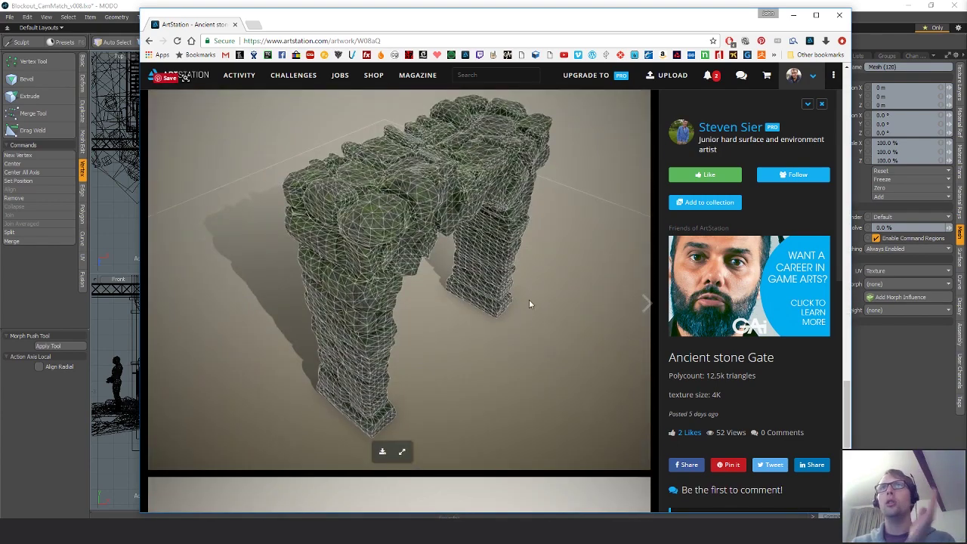
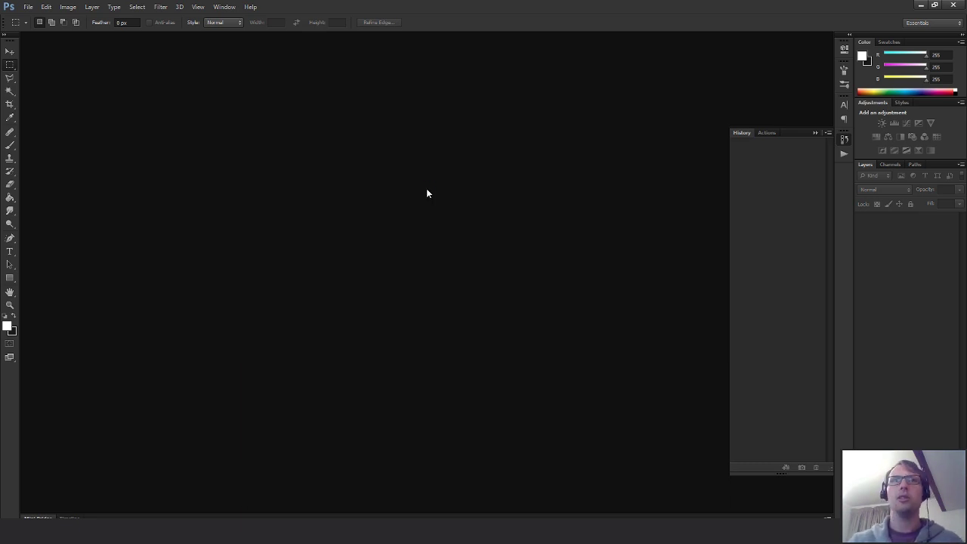
pyautogui.hotkey('ctrl', 'o')
pyautogui.click(450, 172)
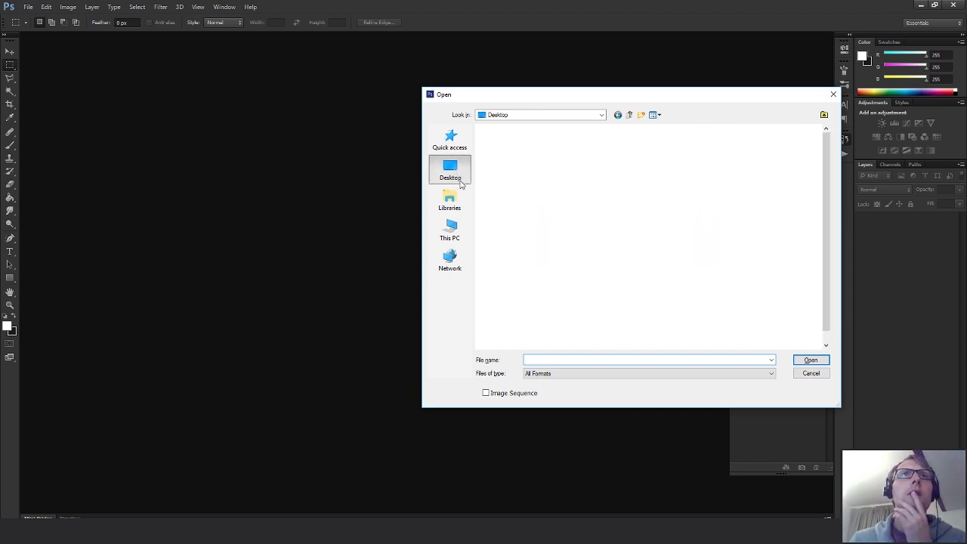
pyautogui.doubleClick(736, 136)
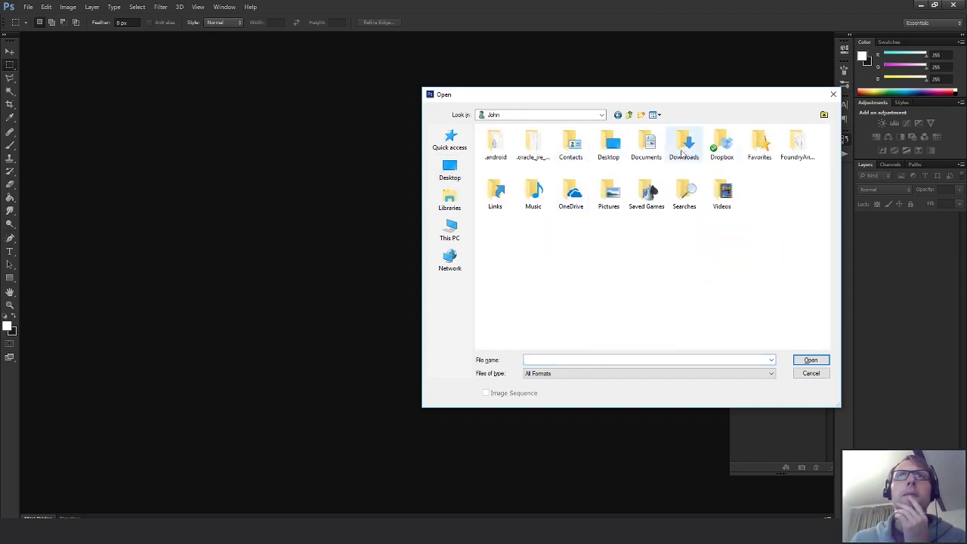
pyautogui.doubleClick(645, 144)
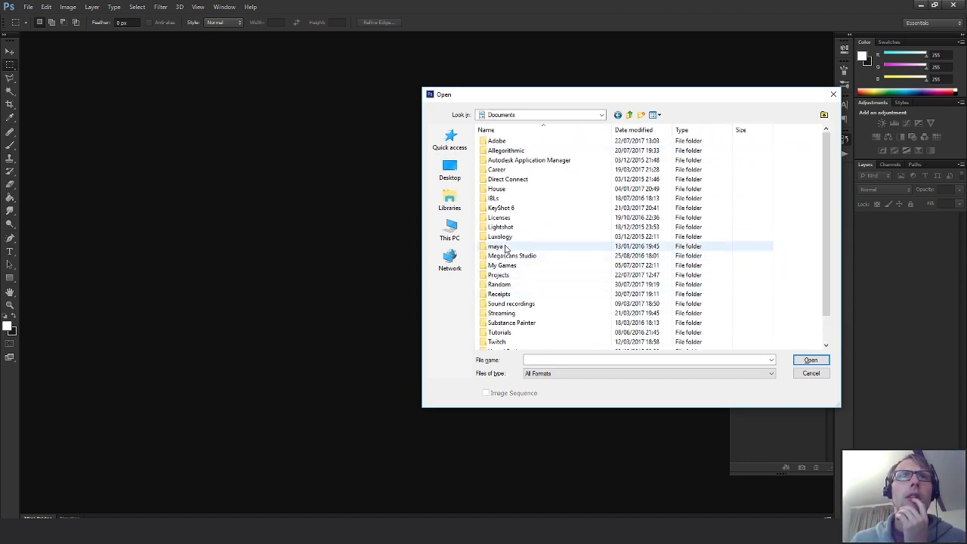
pyautogui.doubleClick(497, 275)
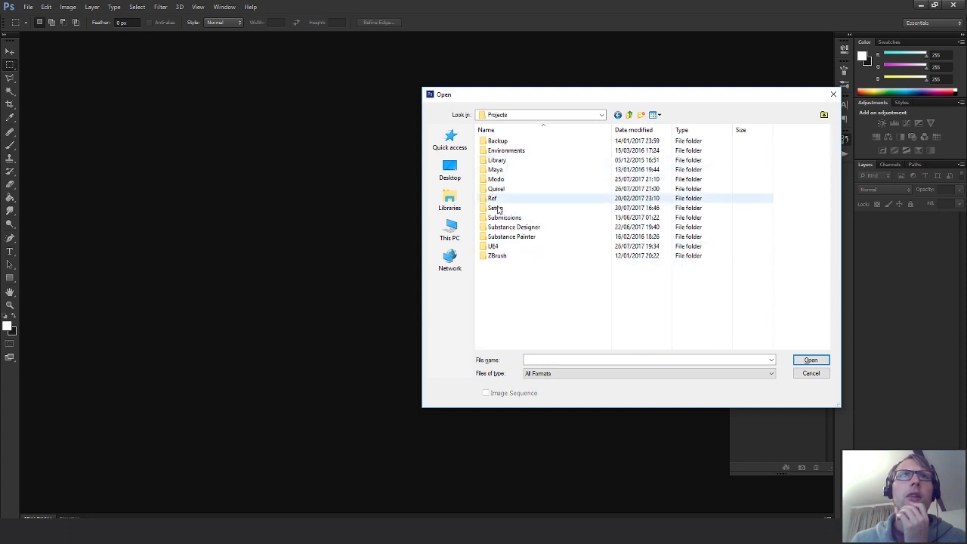
pyautogui.doubleClick(495, 208)
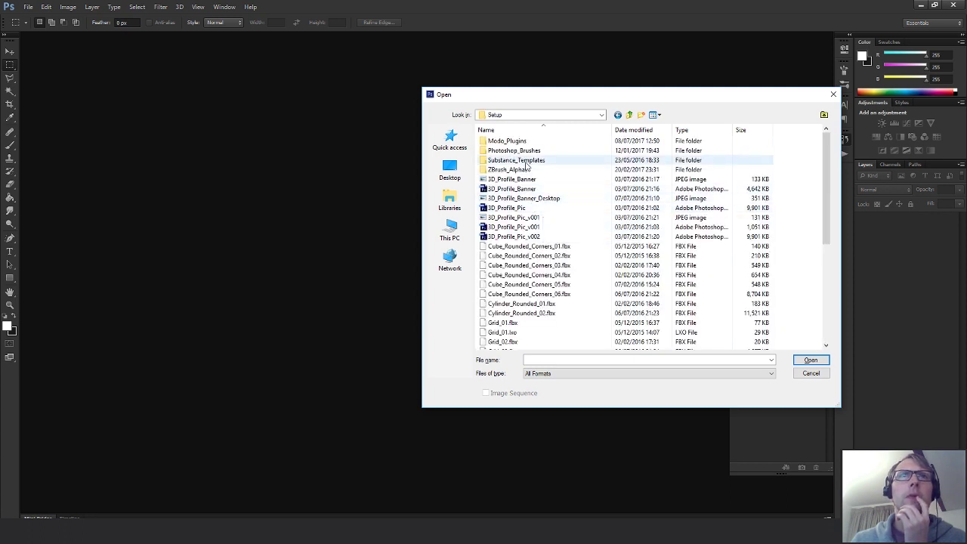
pyautogui.click(563, 237)
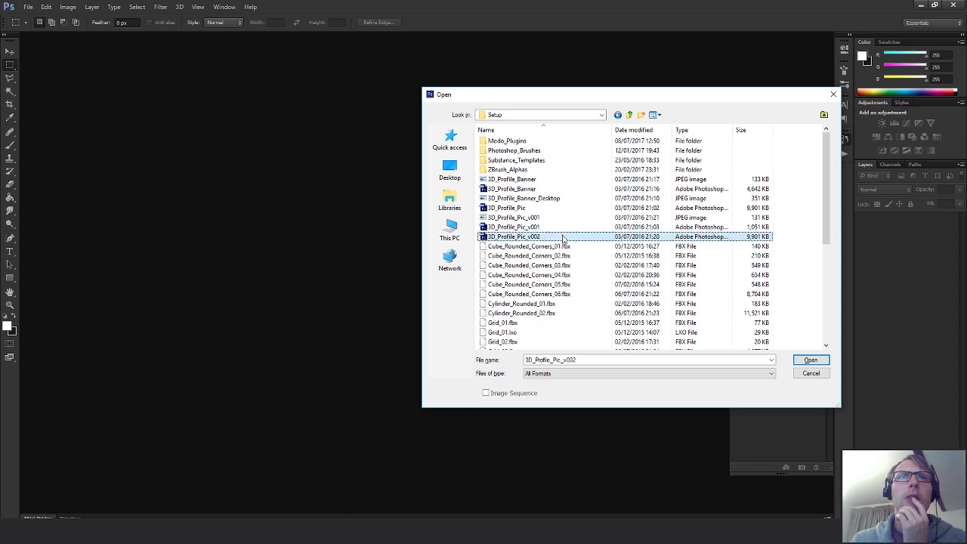
pyautogui.scroll(-6, 563, 250)
pyautogui.click(536, 296)
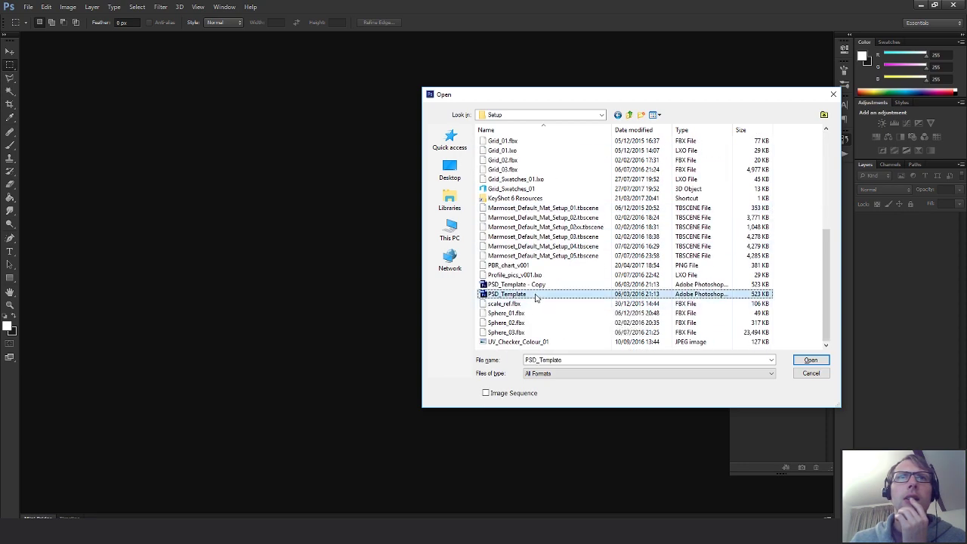
pyautogui.click(811, 361)
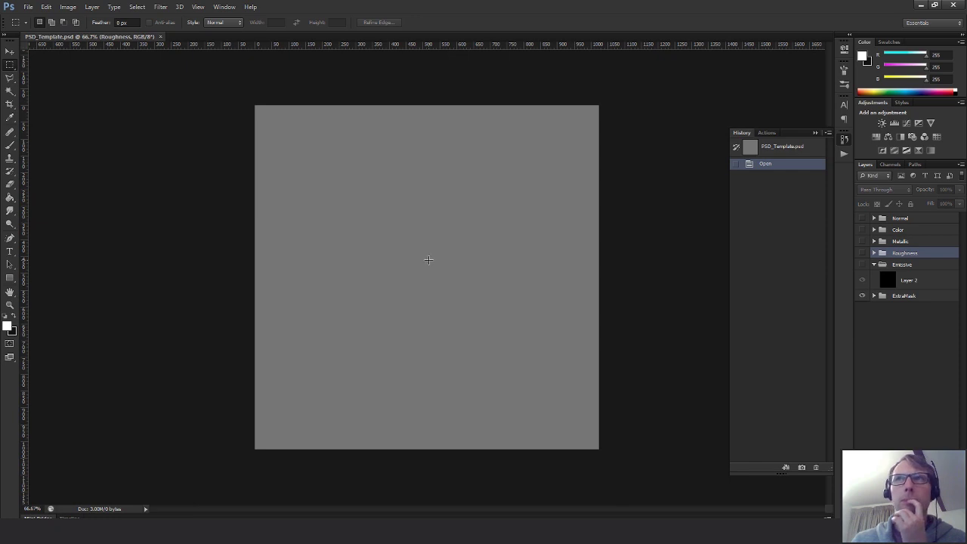
pyautogui.click(160, 36)
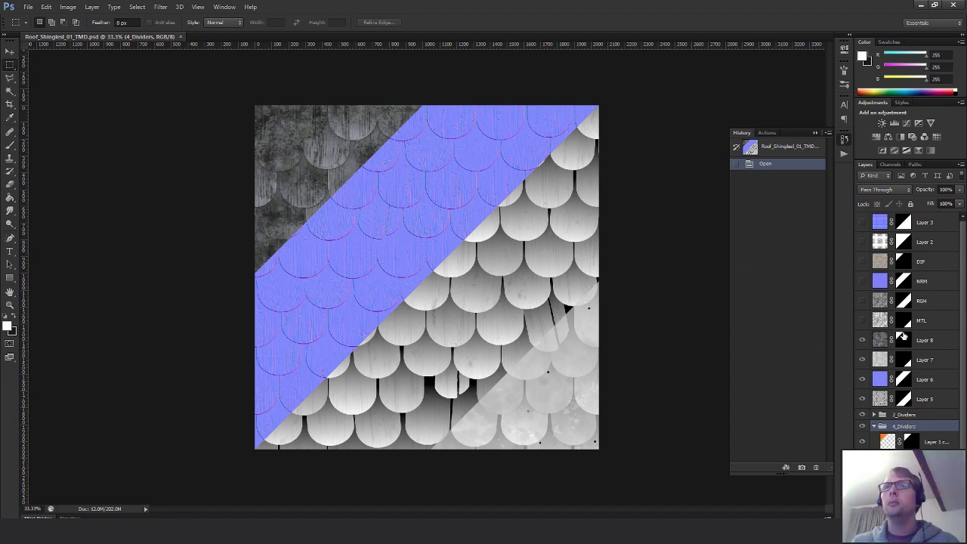
# - Hide Layers 5 to 8, the 2_Dividers group and the first layer inside 4_Dividers to expose the diagonal divider bands
pyautogui.scroll(-1, 905, 336)
pyautogui.click(862, 381)
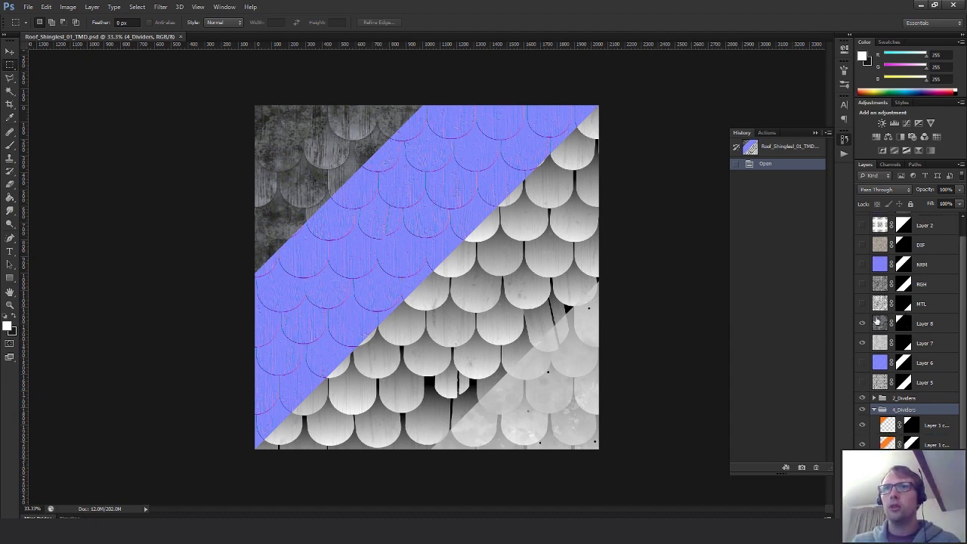
pyautogui.click(861, 322)
pyautogui.click(862, 362)
pyautogui.click(862, 342)
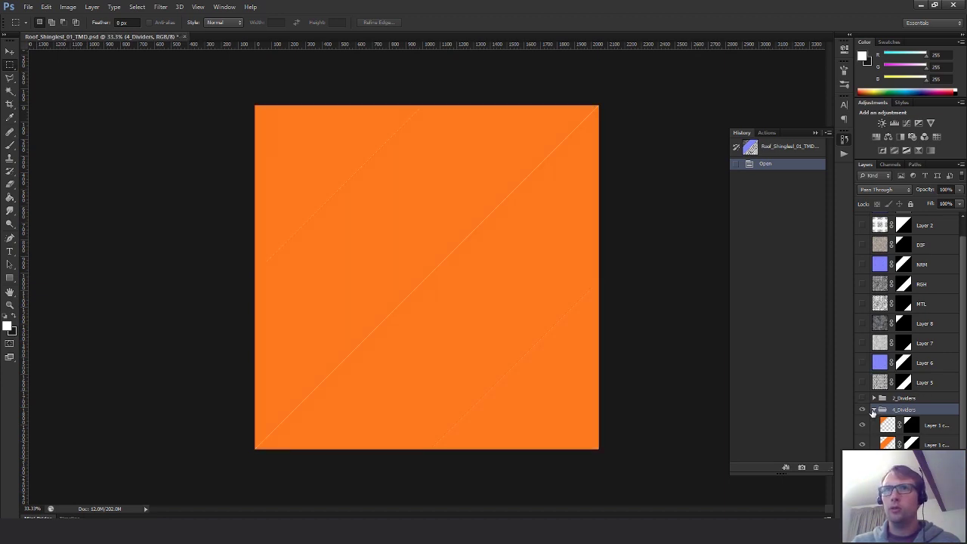
pyautogui.click(862, 425)
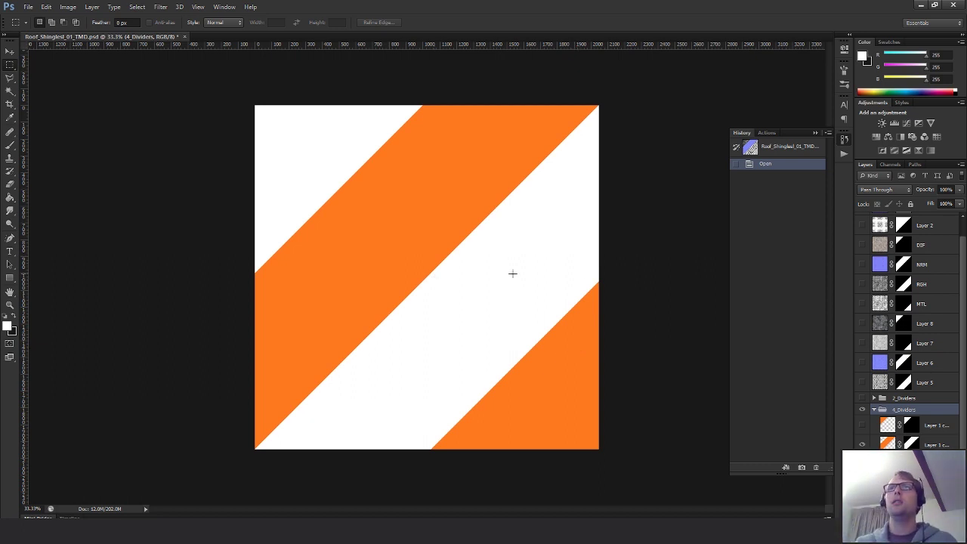
# - Preview the half-canvas Layer 3 and Layer 2, hide them again, and show the DIF, NRM, RGH and MTL layers
pyautogui.scroll(1, 920, 276)
pyautogui.click(863, 222)
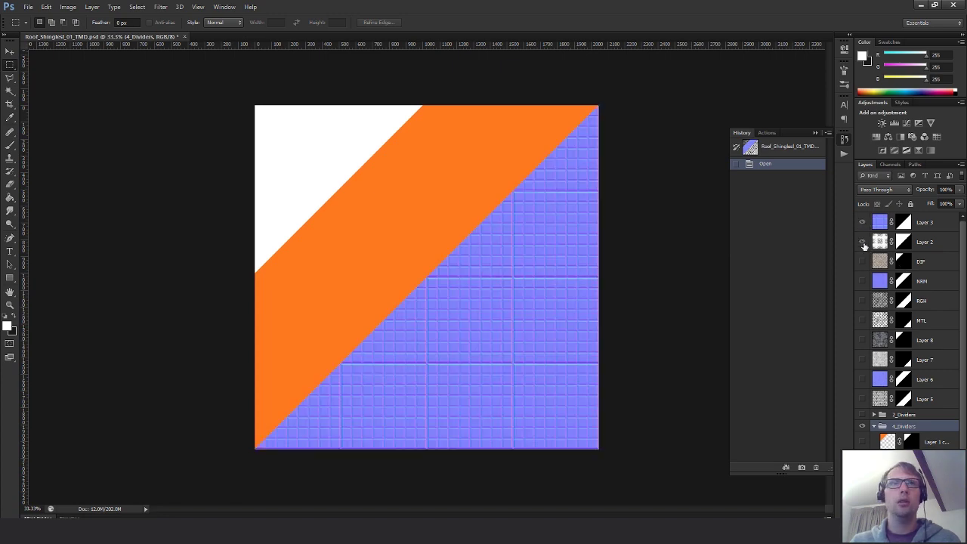
pyautogui.click(862, 241)
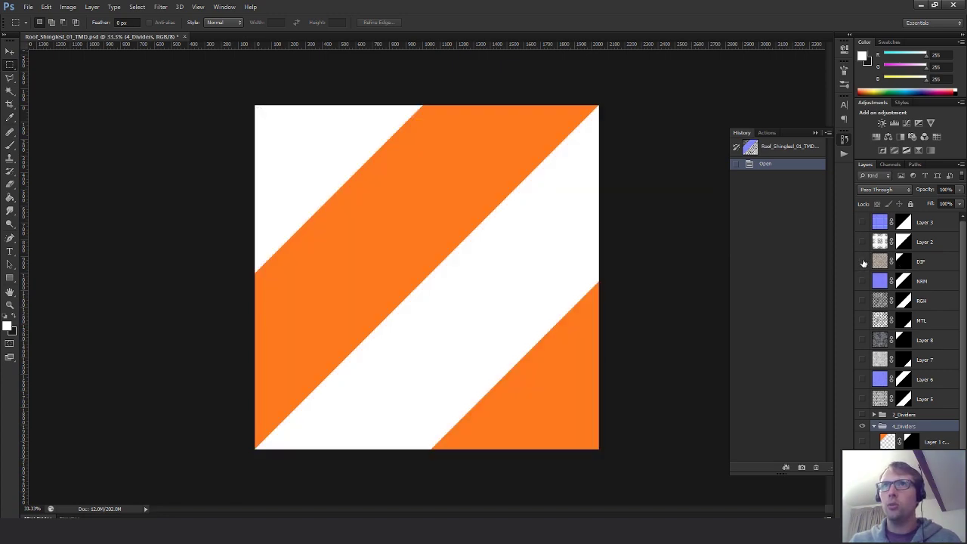
pyautogui.moveTo(862, 263); pyautogui.dragTo(859, 322)
pyautogui.click(860, 320)
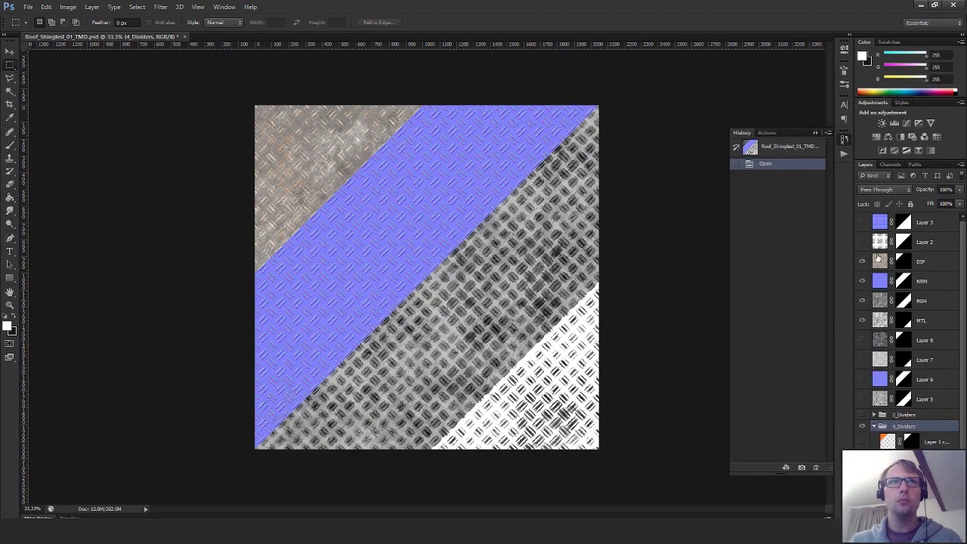
# - Disable the layer masks on the DIF, NRM, RGH and MTL layers
pyautogui.keyDown('shift'); pyautogui.click(904, 261); pyautogui.keyUp('shift')
pyautogui.keyDown('shift'); pyautogui.click(905, 281); pyautogui.keyUp('shift')
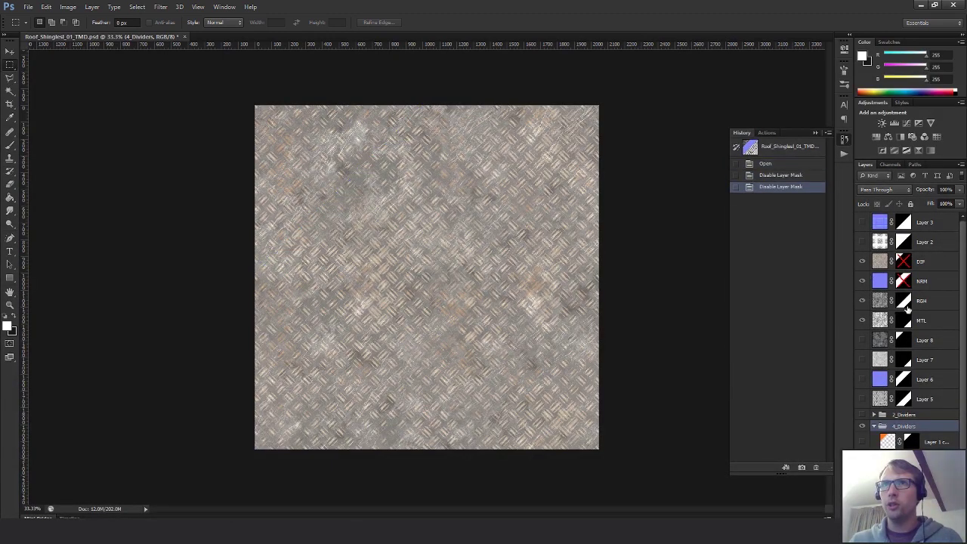
pyautogui.keyDown('shift'); pyautogui.click(904, 300); pyautogui.keyUp('shift')
pyautogui.keyDown('shift'); pyautogui.click(904, 320); pyautogui.keyUp('shift')
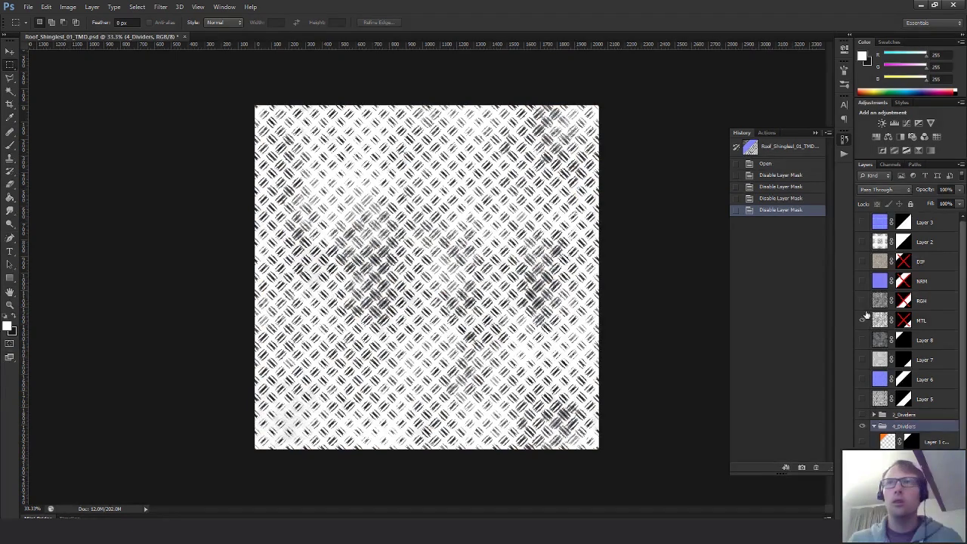
# - Starting from MTL alone, show the RGH, NRM and DIF layers one by one to preview each full texture map
pyautogui.click(863, 303)
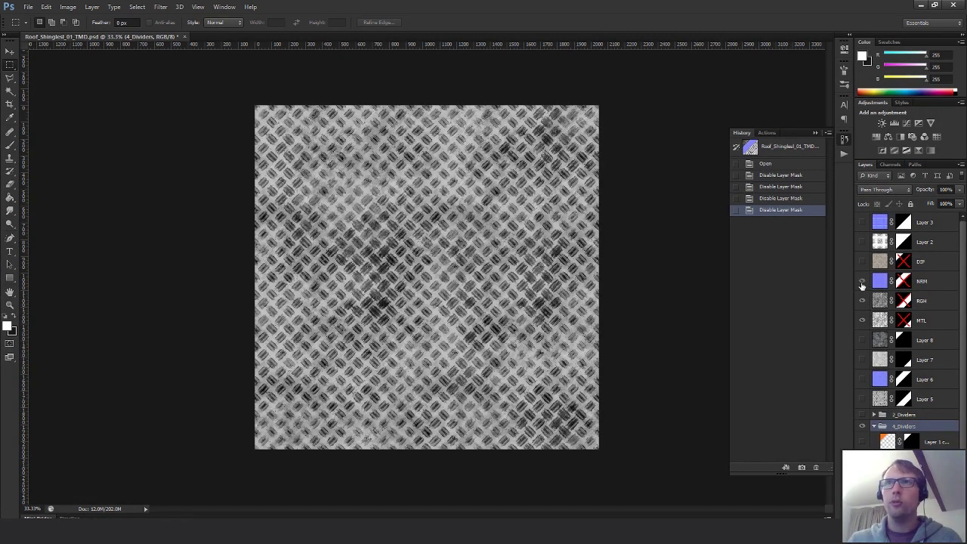
pyautogui.click(862, 281)
pyautogui.click(861, 261)
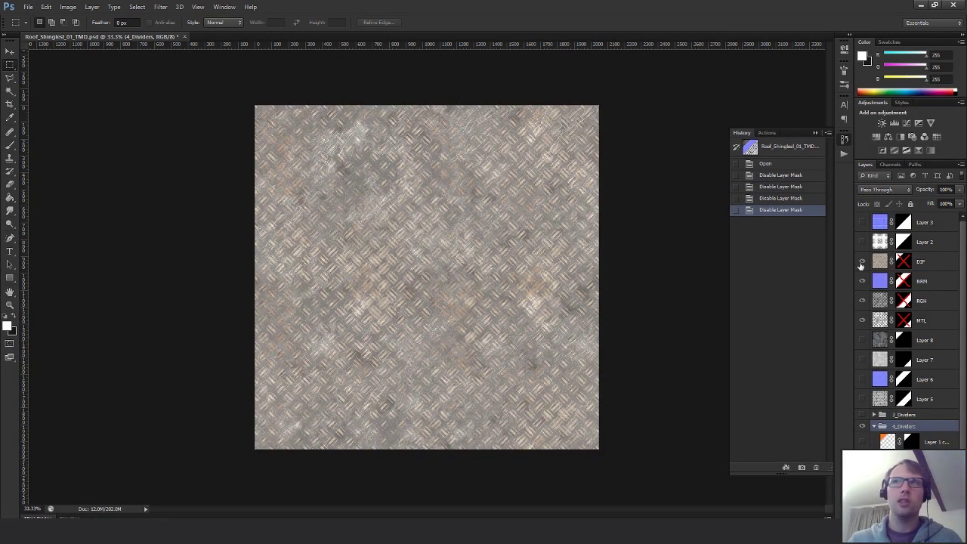
# - Re-enable the masks on the DIF, NRM, RGH and MTL layers, and quit Photoshop without saving the document
pyautogui.keyDown('shift'); pyautogui.click(905, 261); pyautogui.keyUp('shift')
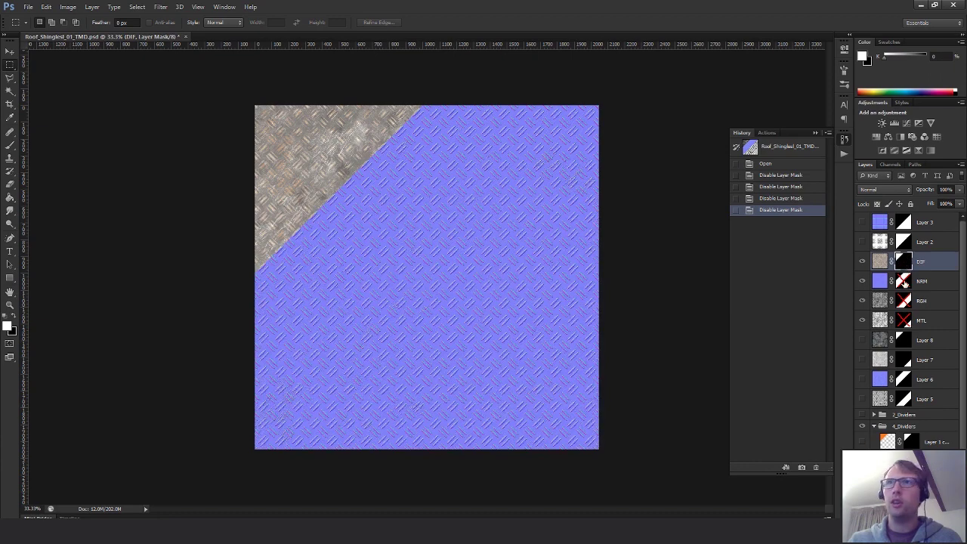
pyautogui.keyDown('shift'); pyautogui.click(905, 281); pyautogui.keyUp('shift')
pyautogui.keyDown('shift'); pyautogui.click(904, 301); pyautogui.keyUp('shift')
pyautogui.keyDown('shift'); pyautogui.click(904, 320); pyautogui.keyUp('shift')
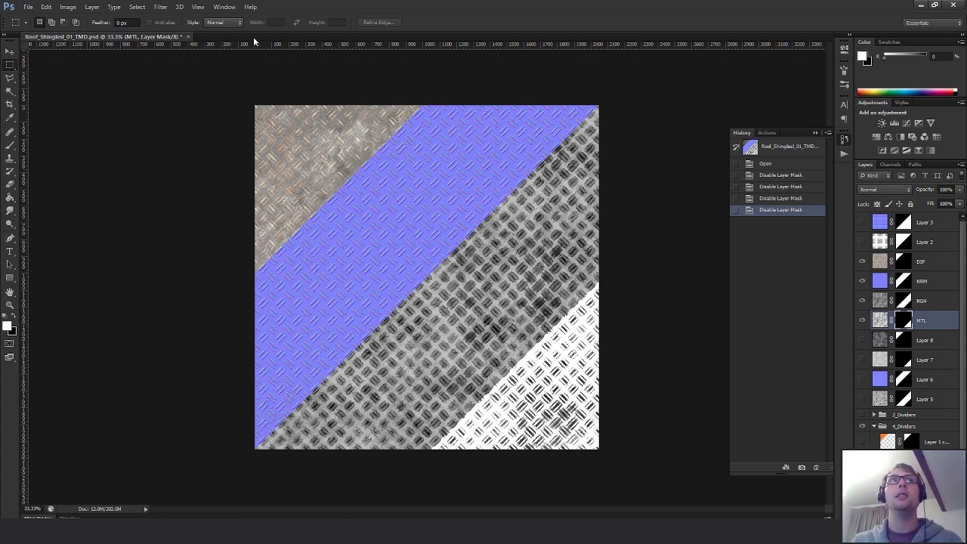
pyautogui.hotkey('ctrl', 'q')
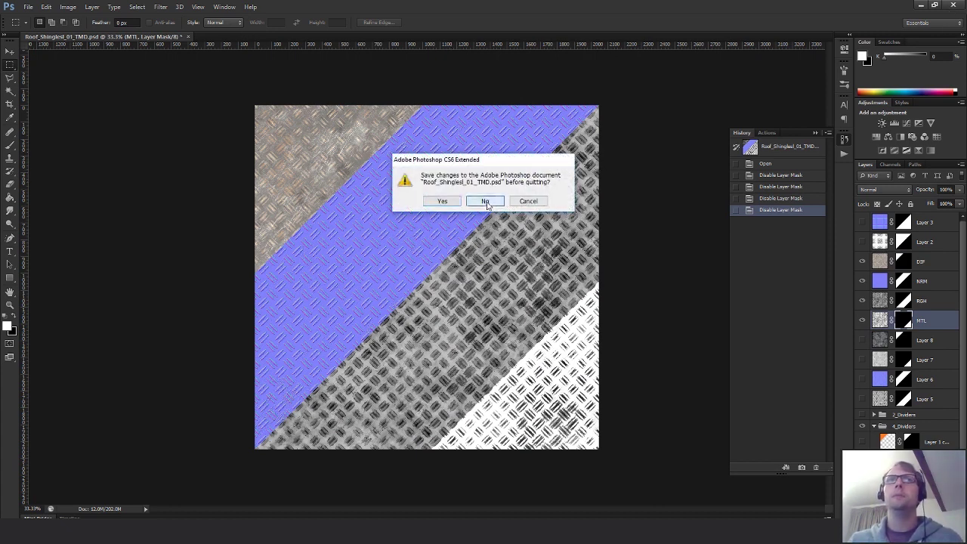
pyautogui.click(485, 201)
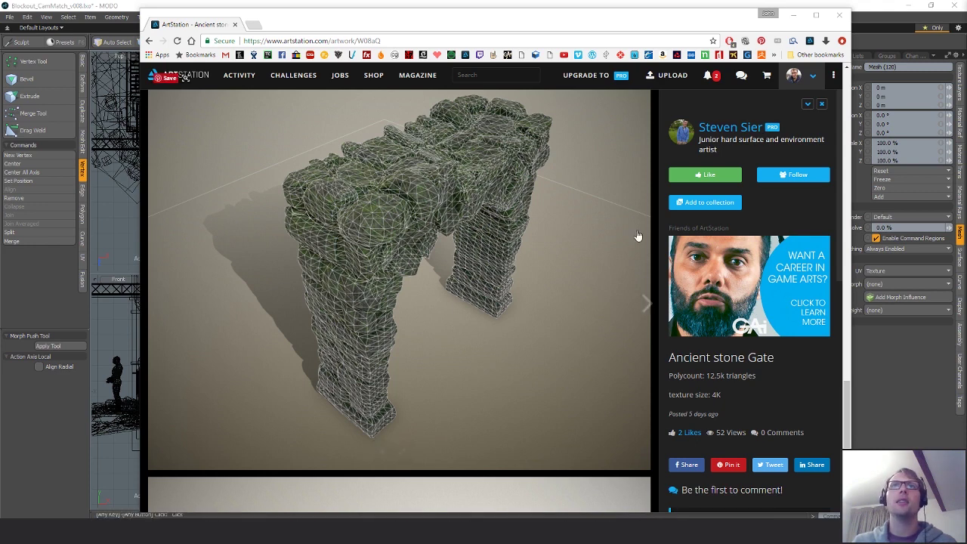
# - Advance through the ArtStation portfolio from the Ancient stone Gate past the Engraved Blunderbuss to the gilded battleaxe
pyautogui.click(646, 303)
pyautogui.click(646, 304)
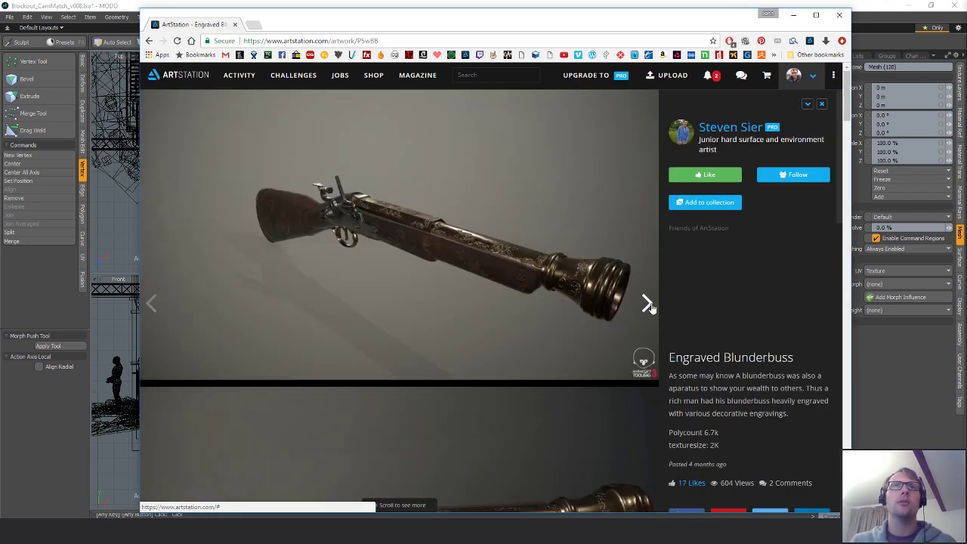
pyautogui.click(646, 304)
pyautogui.scroll(-5, 395, 393)
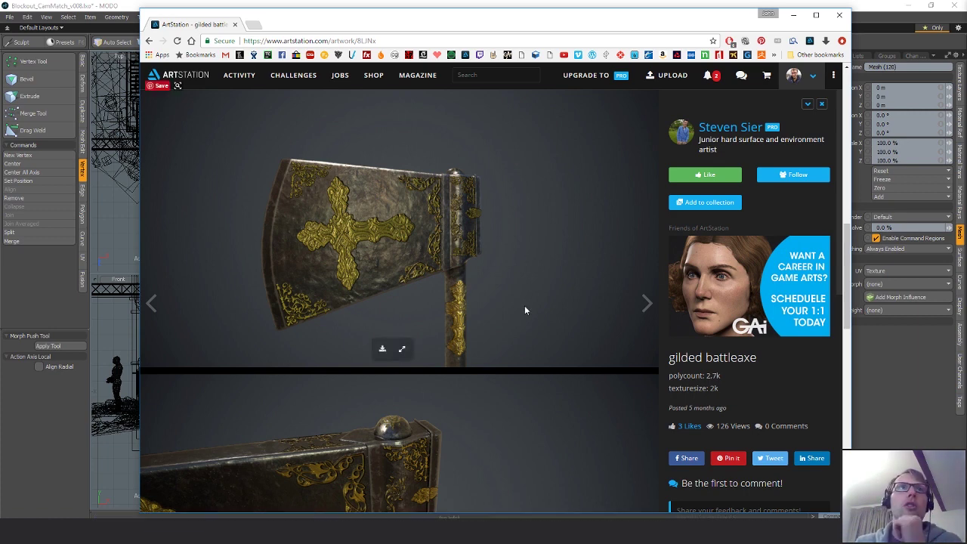
# - Inspect the gilded battleaxe's blade render and close-up for the gold cross, corner ornaments and metal surface
pyautogui.scroll(-3, 493, 314)
pyautogui.scroll(3, 489, 310)
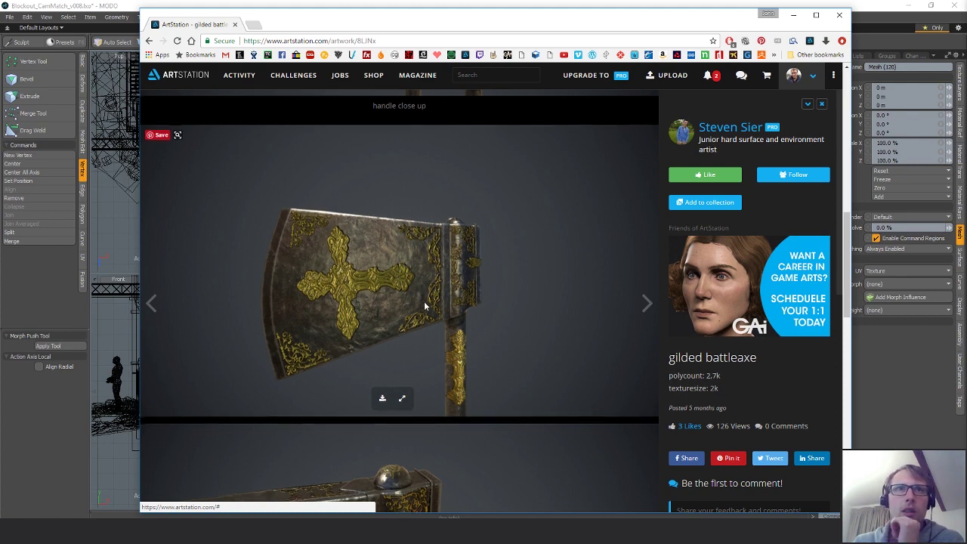
pyautogui.scroll(-3, 473, 362)
pyautogui.scroll(-2, 482, 385)
pyautogui.scroll(5, 484, 383)
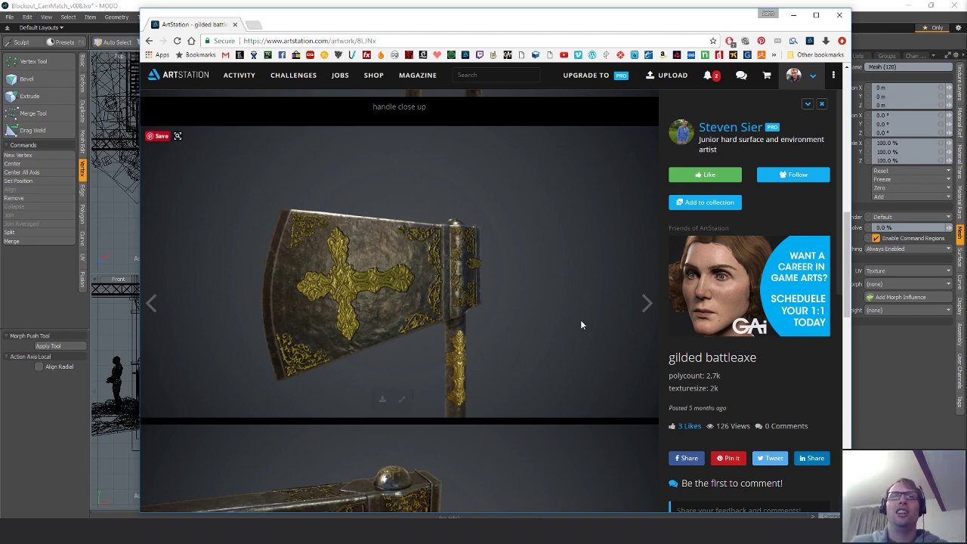
pyautogui.scroll(-3, 520, 333)
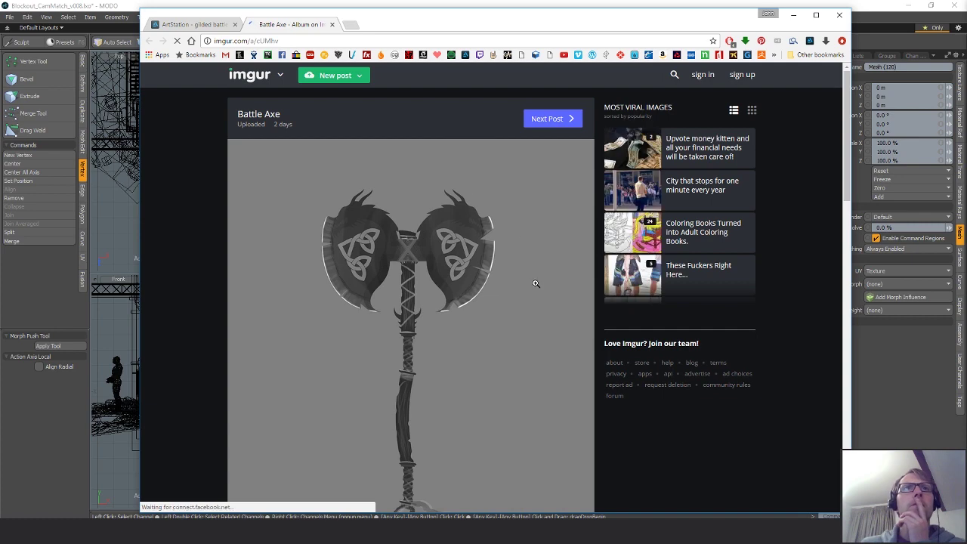
# - Look through the Imgur Battle Axe album, covering the grey concept painting and the dark sculpt renders
pyautogui.scroll(-2, 535, 281)
pyautogui.scroll(-3, 574, 303)
pyautogui.scroll(-4, 608, 305)
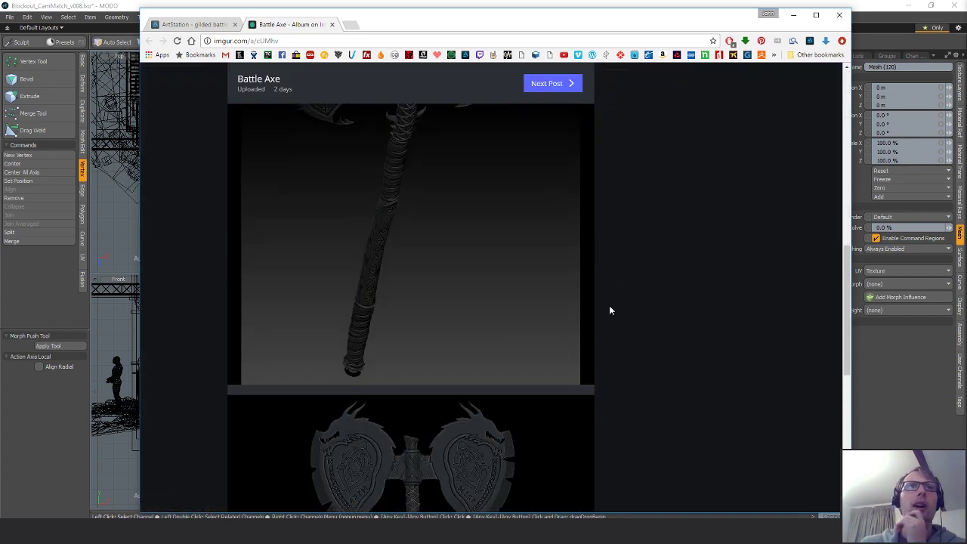
pyautogui.scroll(3, 609, 306)
pyautogui.scroll(3, 453, 257)
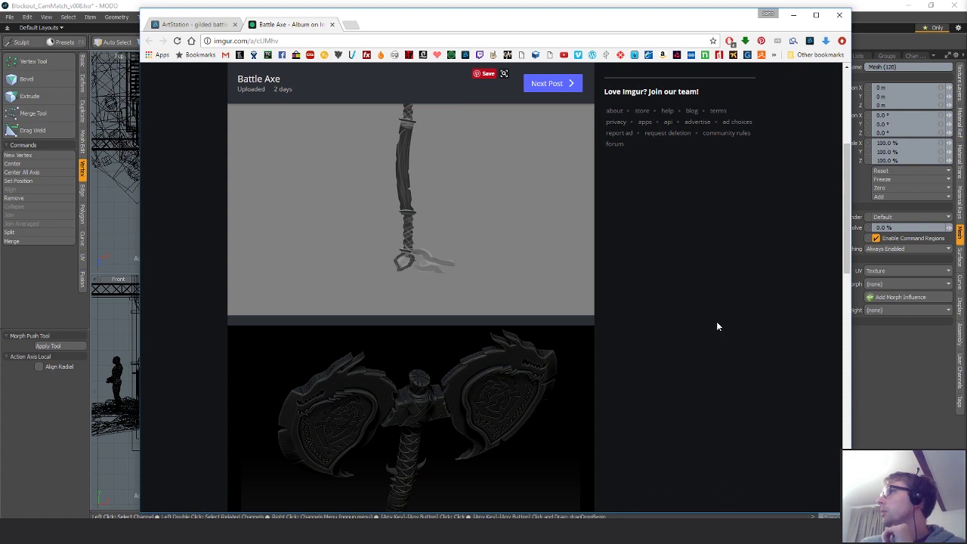
pyautogui.scroll(3, 718, 326)
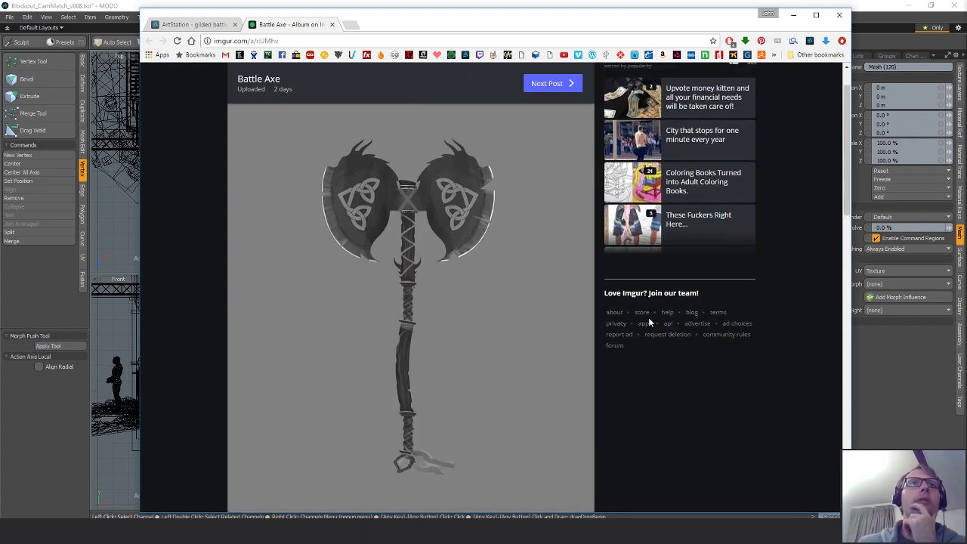
# - Compare the concept's handle and pommel with the angled and front sculpt renders of the battle axe
pyautogui.scroll(-2, 749, 380)
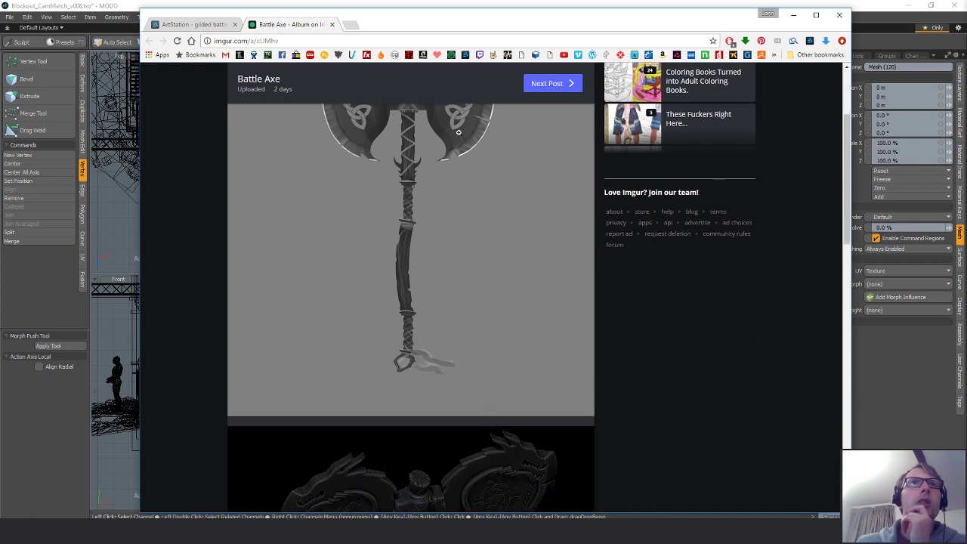
pyautogui.scroll(-3, 631, 380)
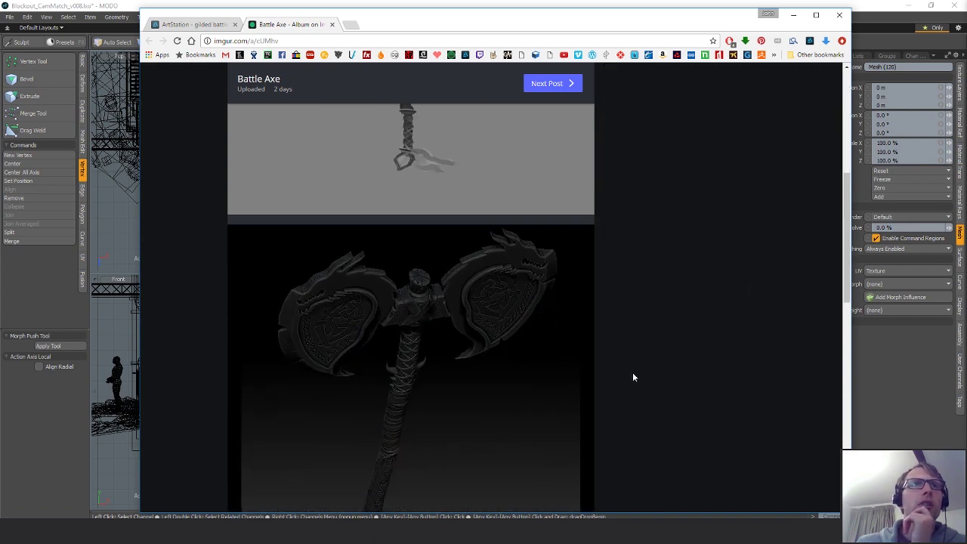
pyautogui.scroll(-6, 632, 376)
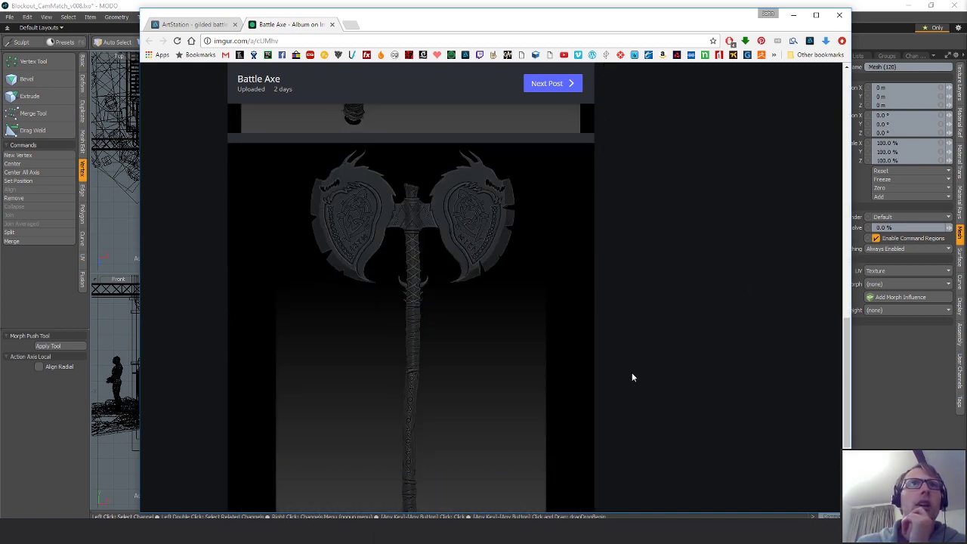
pyautogui.scroll(10, 632, 371)
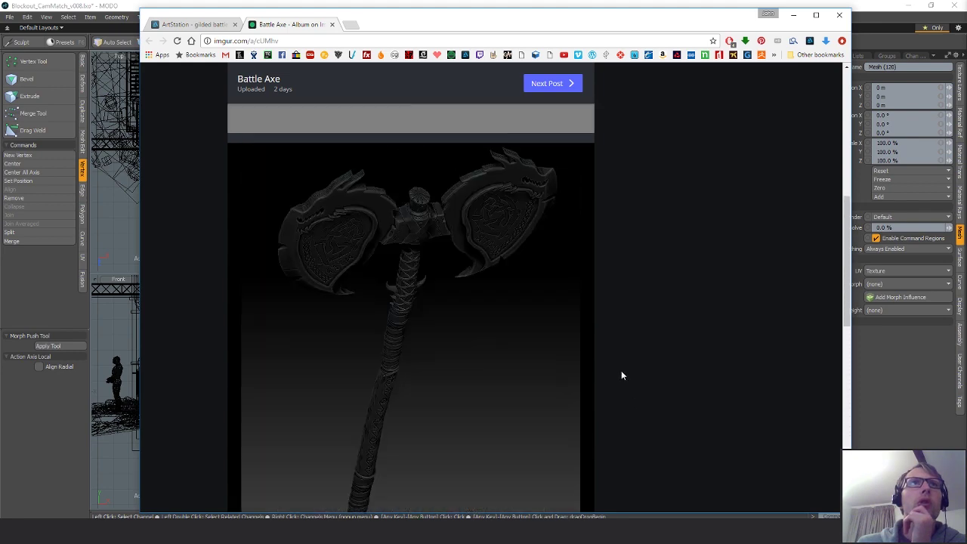
pyautogui.scroll(3, 617, 374)
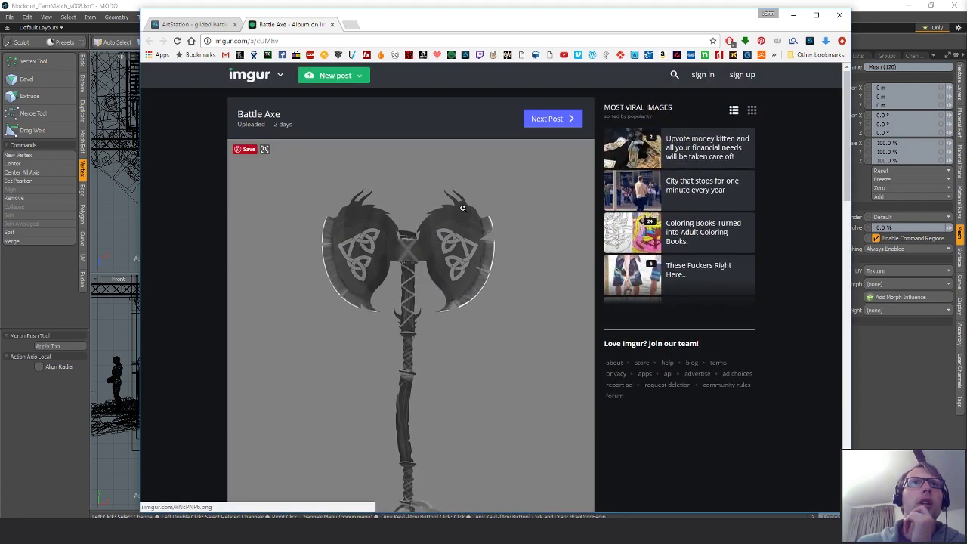
# - Compare the horns and blade shapes in the concept with the dragon-shaped blades of both sculpt renders
pyautogui.moveTo(488, 229)
pyautogui.scroll(-5, 677, 404)
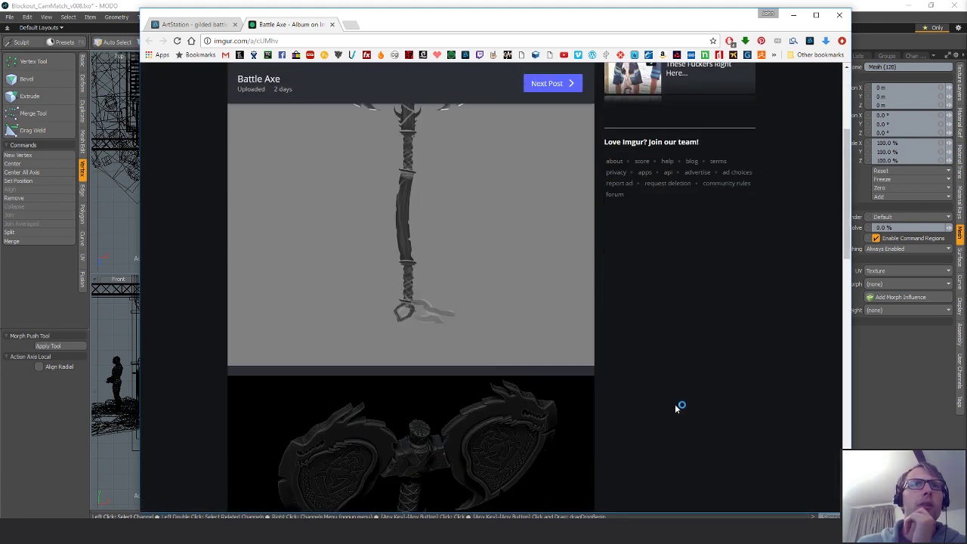
pyautogui.scroll(-5, 670, 401)
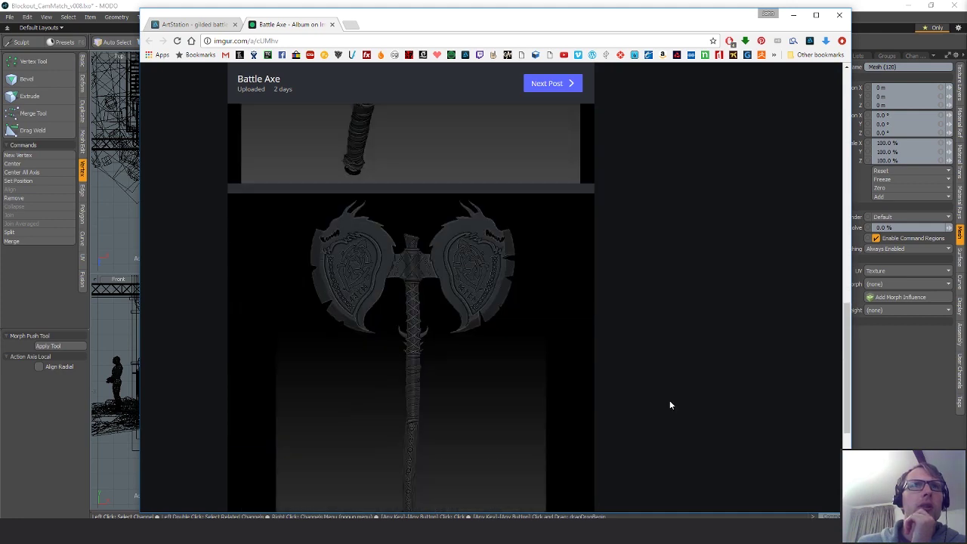
pyautogui.scroll(-5, 460, 291)
pyautogui.scroll(5, 431, 210)
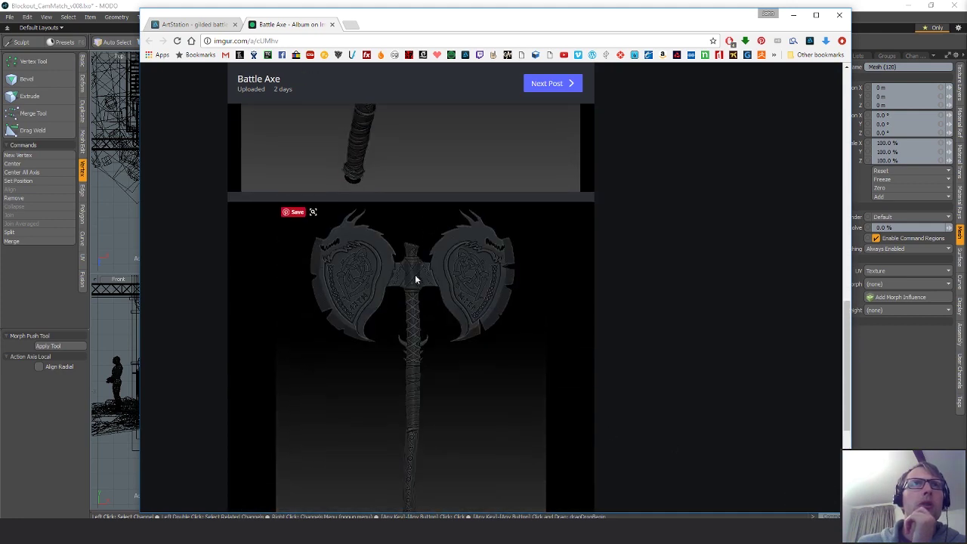
pyautogui.scroll(-3, 382, 197)
pyautogui.scroll(6, 514, 283)
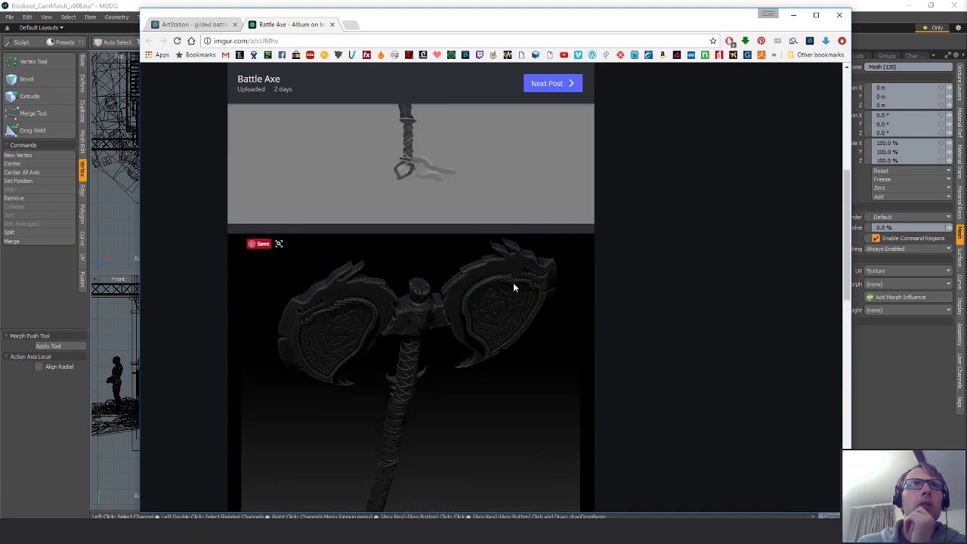
# - View the battle axe concept enlarged and check the sculpt renders against it down to the pommel
pyautogui.moveTo(443, 191)
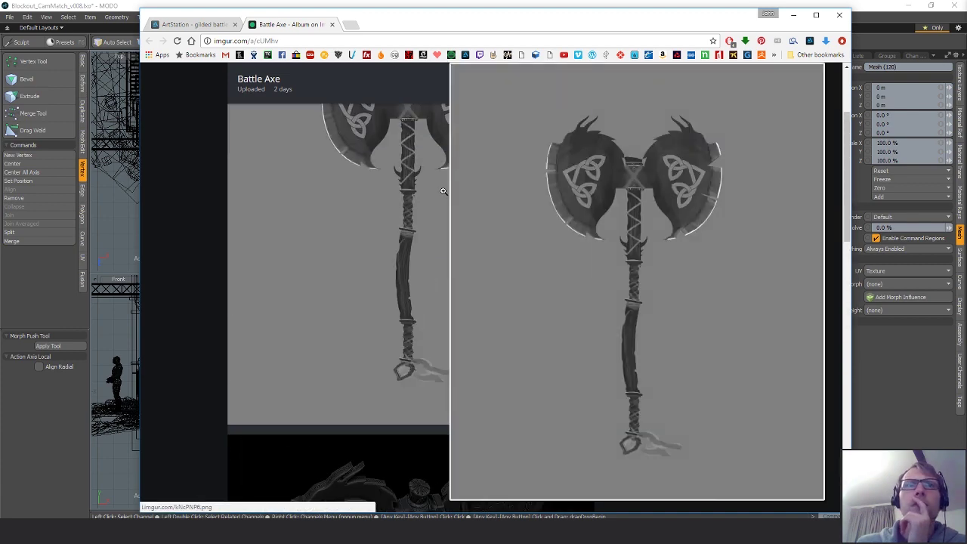
pyautogui.scroll(-10, 638, 305)
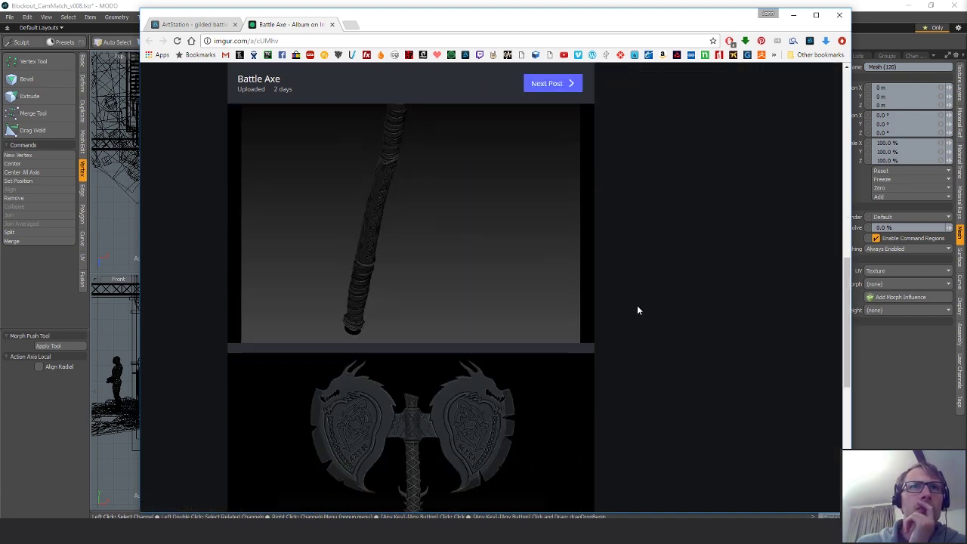
pyautogui.scroll(10, 470, 274)
pyautogui.moveTo(438, 136)
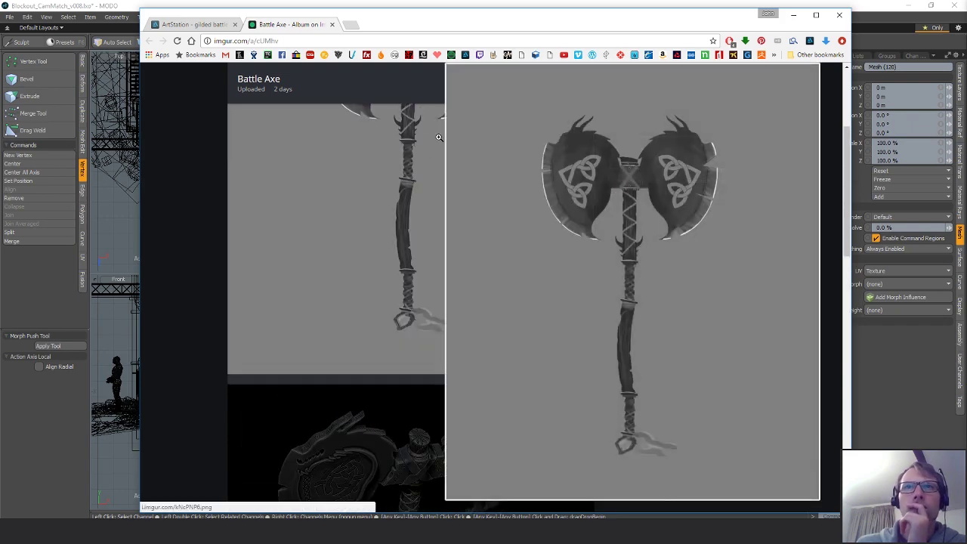
pyautogui.click(600, 329)
pyautogui.scroll(-5, 600, 329)
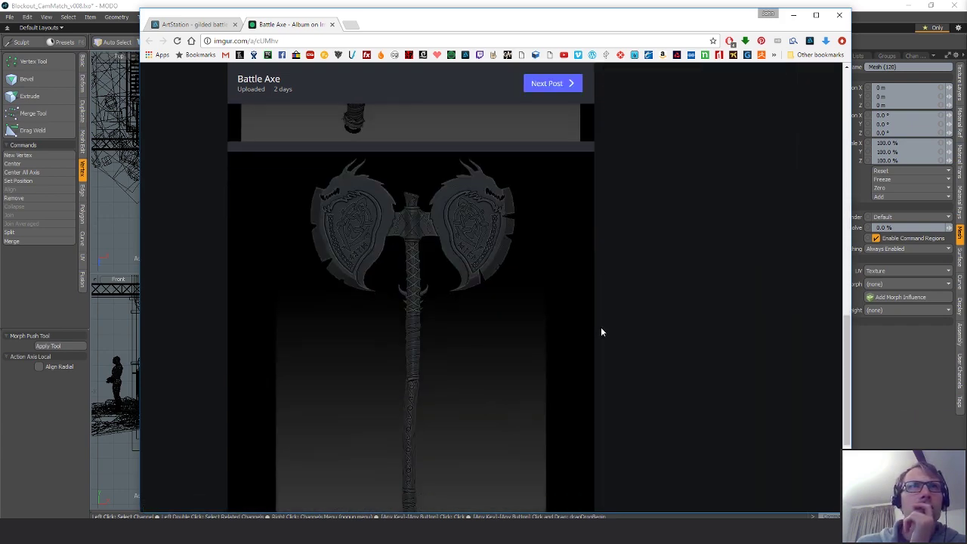
pyautogui.scroll(-2, 601, 332)
pyautogui.scroll(1, 601, 332)
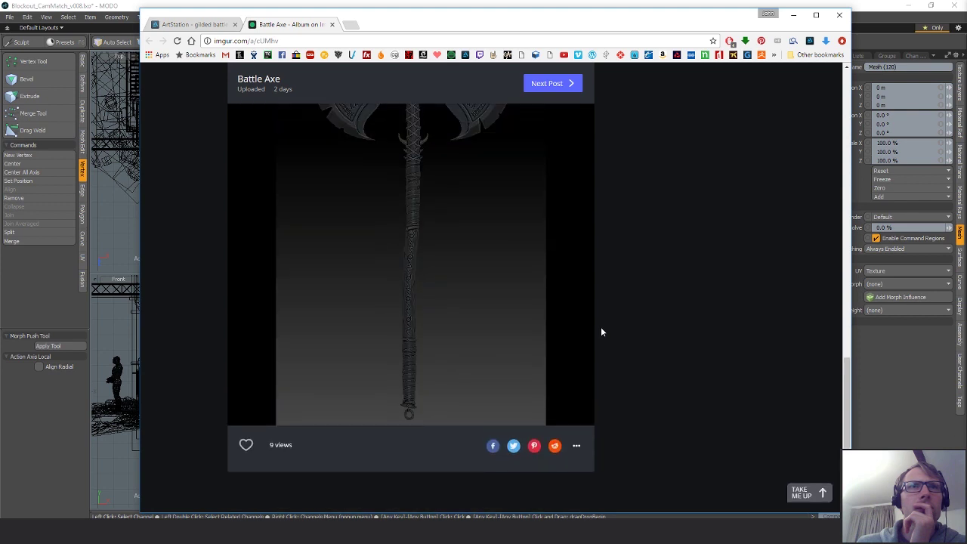
# - Examine the front sculpt's engraved blades and wrapped handle, and enlarge the concept painting again for comparison
pyautogui.scroll(3, 602, 332)
pyautogui.scroll(-3, 600, 332)
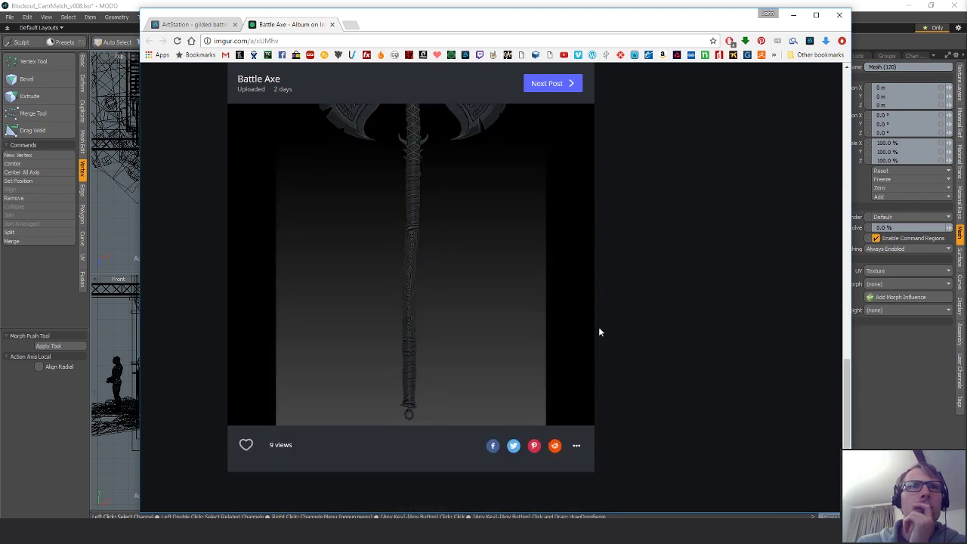
pyautogui.scroll(3, 598, 332)
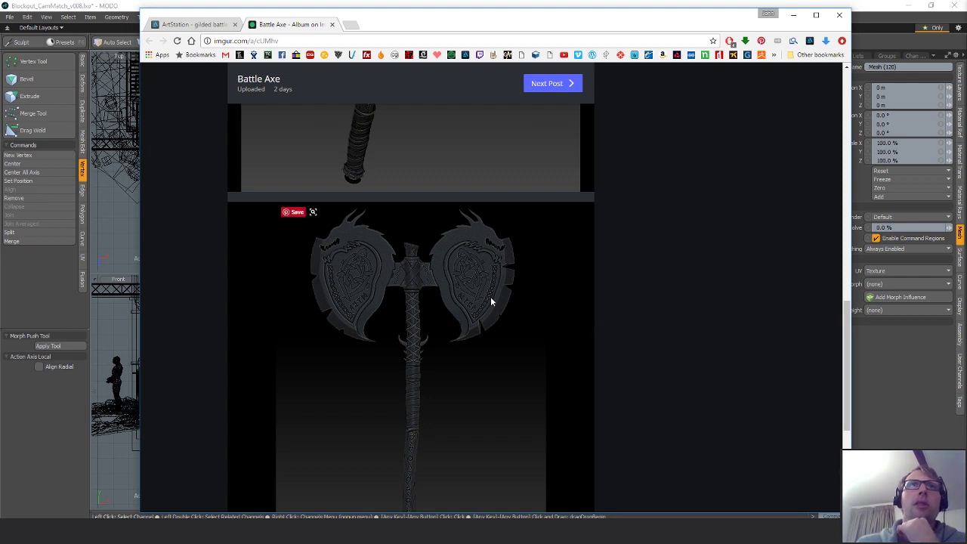
pyautogui.scroll(2, 489, 299)
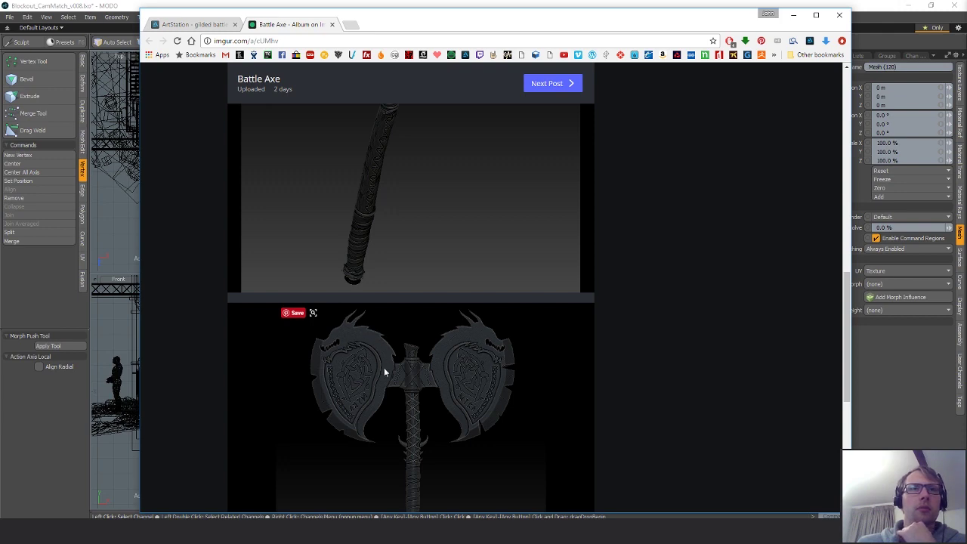
pyautogui.scroll(-5, 575, 425)
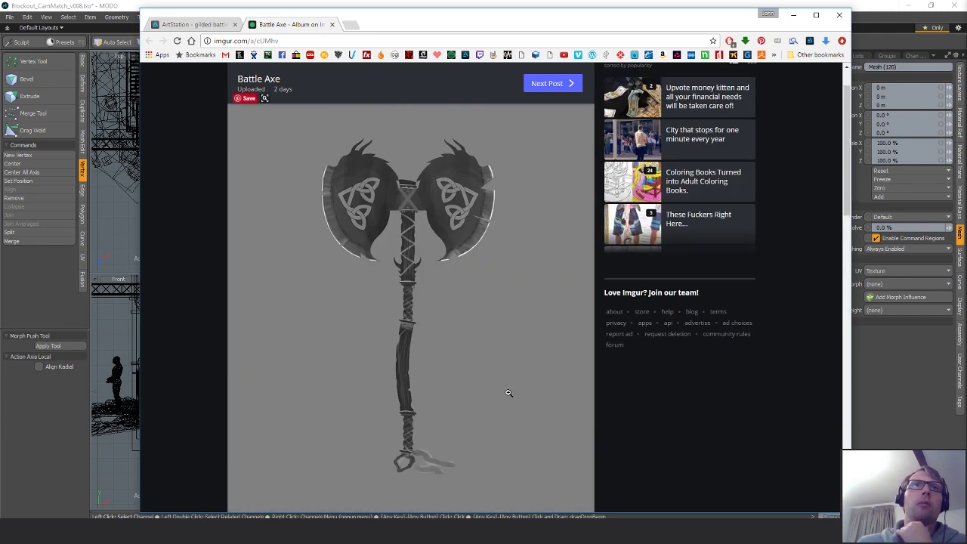
pyautogui.moveTo(422, 214)
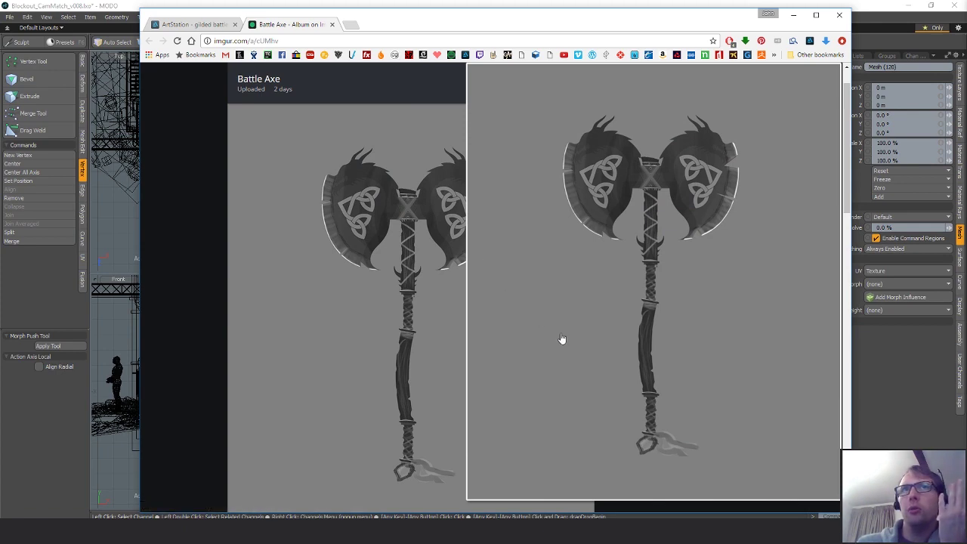
# - Look over the battle axe's angled and front sculpt renders from blades to pommel, checking them against the concept painting
pyautogui.scroll(-3, 650, 395)
pyautogui.scroll(-5, 611, 384)
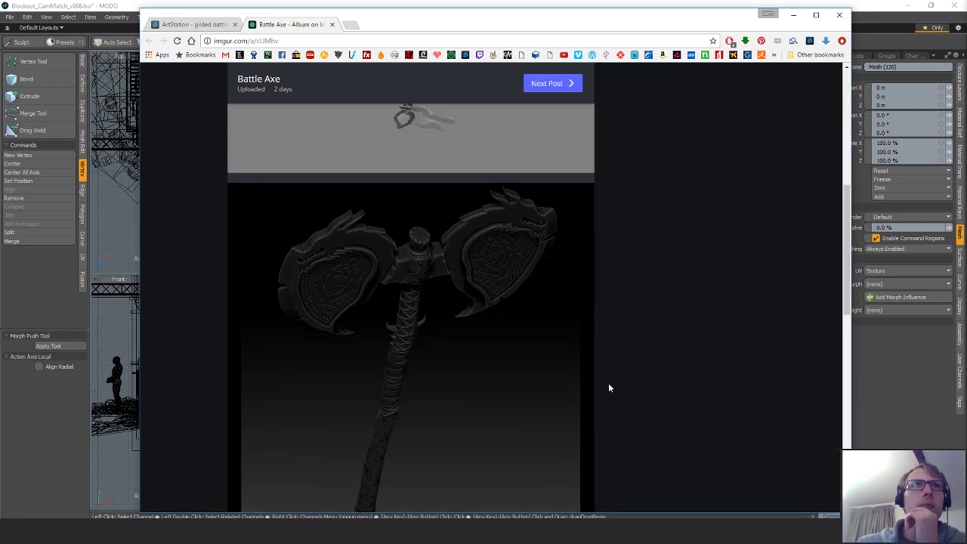
pyautogui.scroll(-5, 606, 389)
pyautogui.scroll(5, 606, 389)
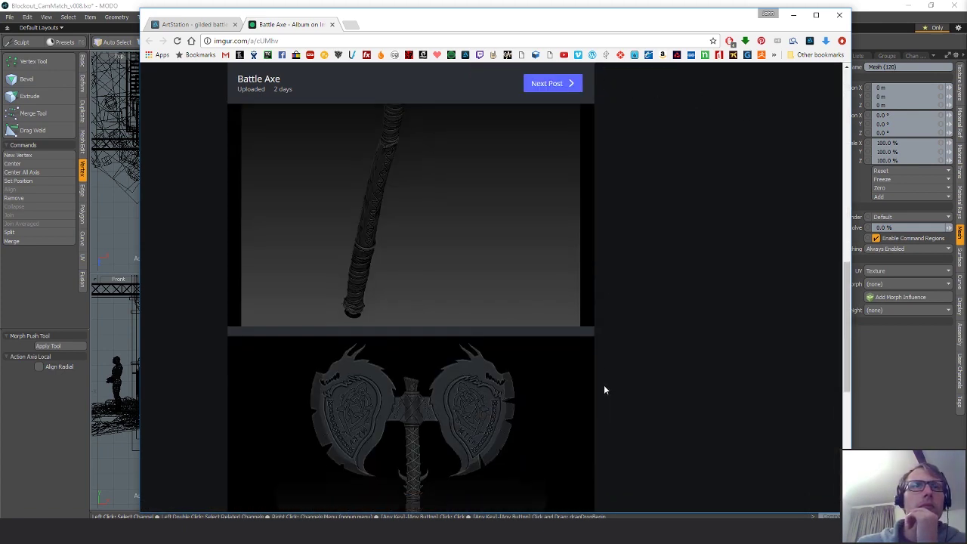
pyautogui.scroll(-4, 604, 389)
pyautogui.scroll(1, 603, 390)
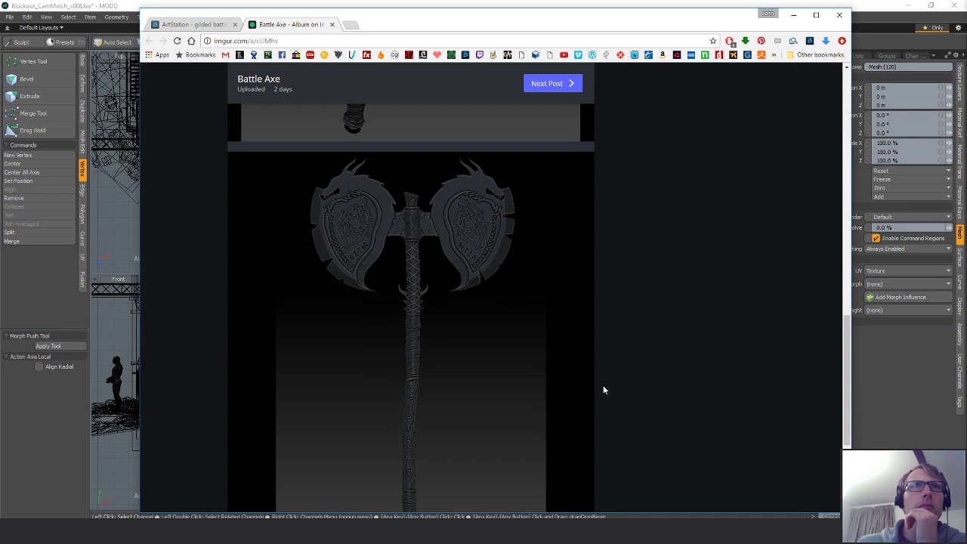
pyautogui.scroll(6, 603, 389)
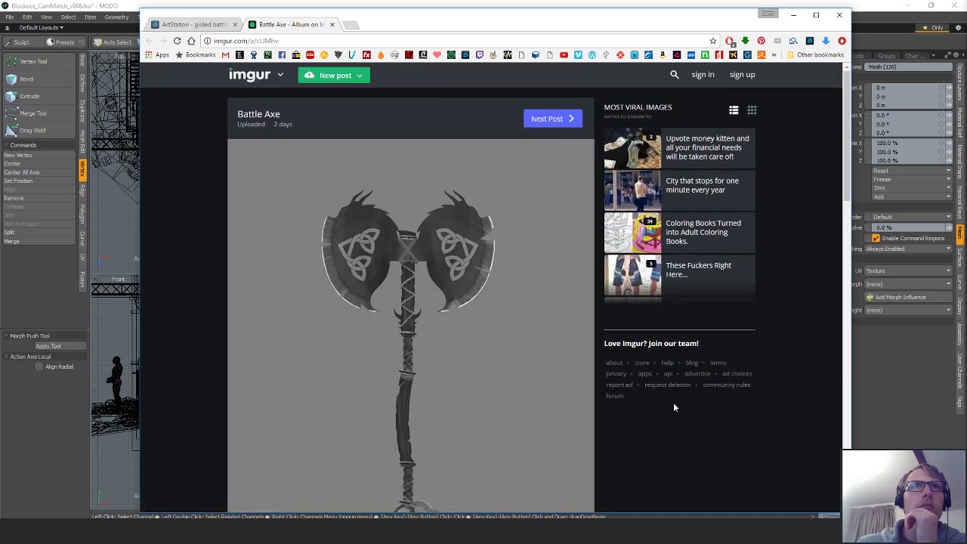
pyautogui.scroll(-10, 674, 407)
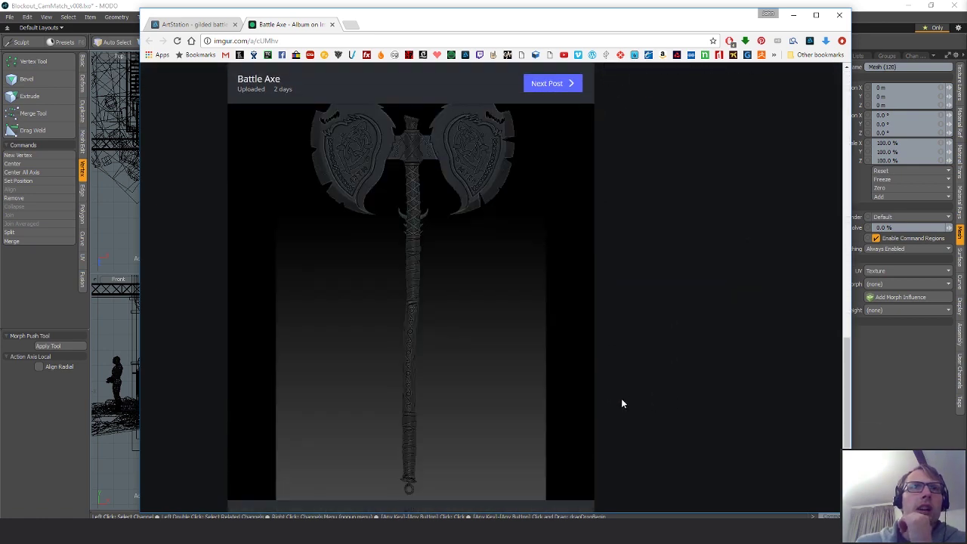
pyautogui.scroll(-5, 612, 389)
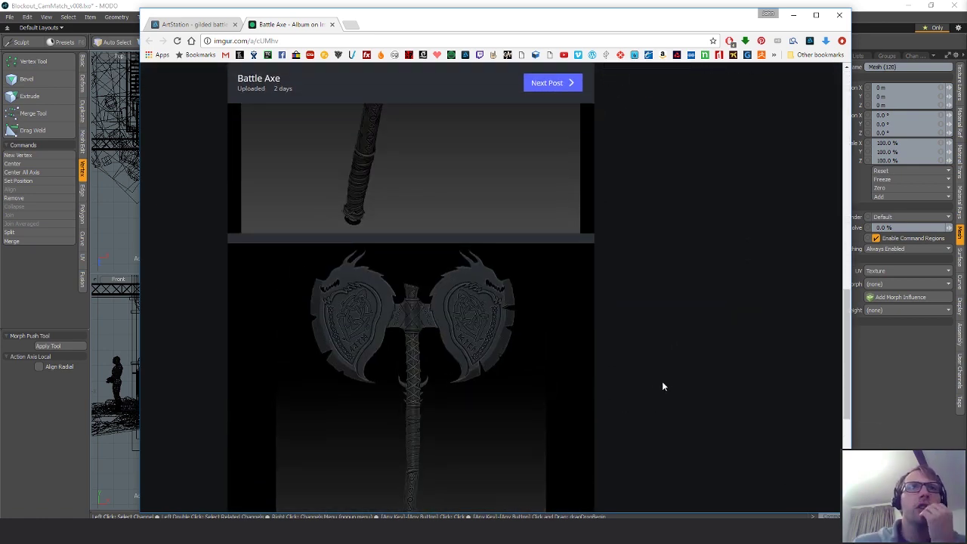
pyautogui.scroll(-3, 597, 401)
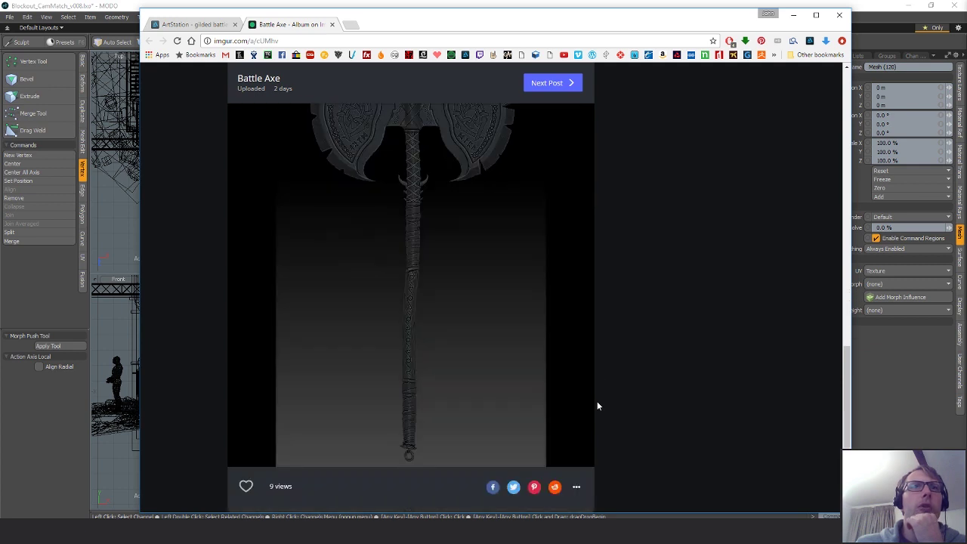
pyautogui.scroll(3, 581, 401)
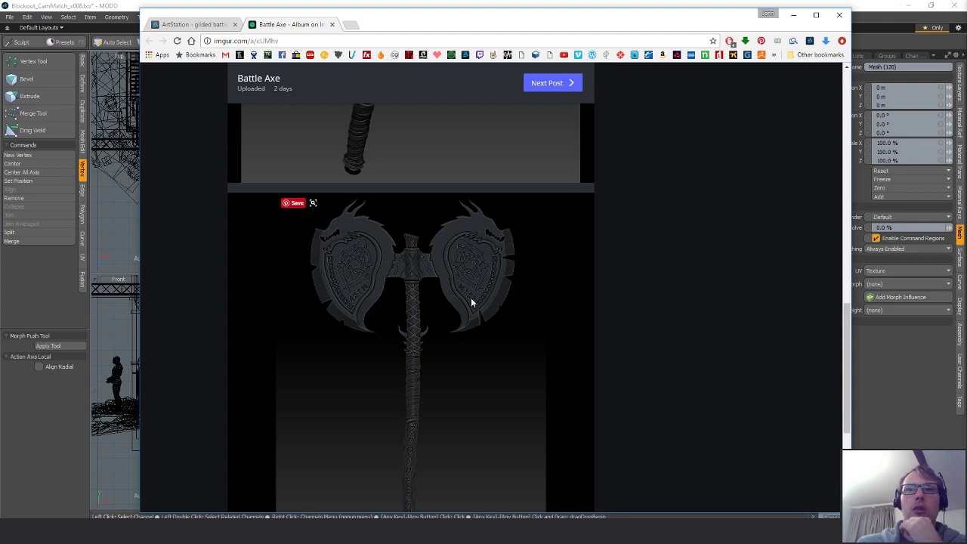
# - Search the computer for "epic pen" and return to the battle axe album
pyautogui.click(150, 517)
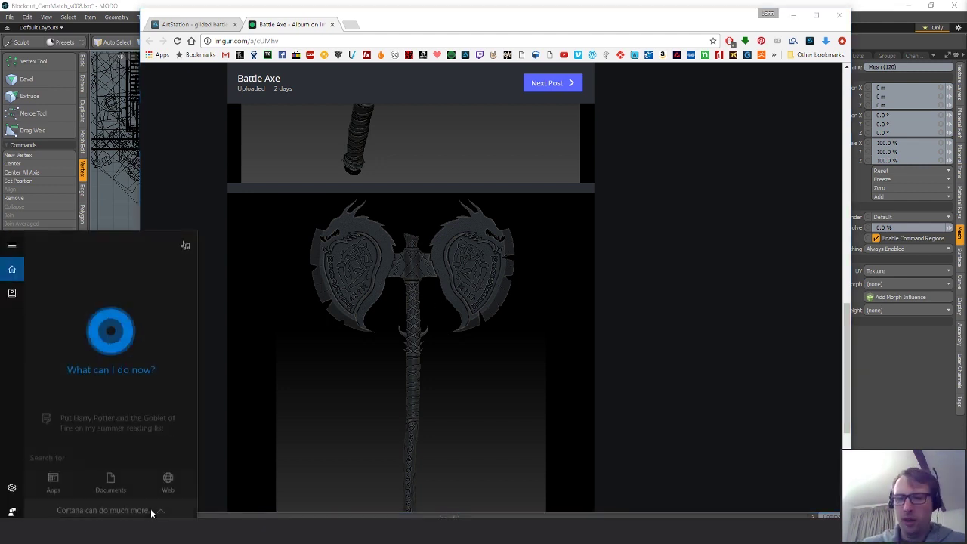
pyautogui.write('epic')
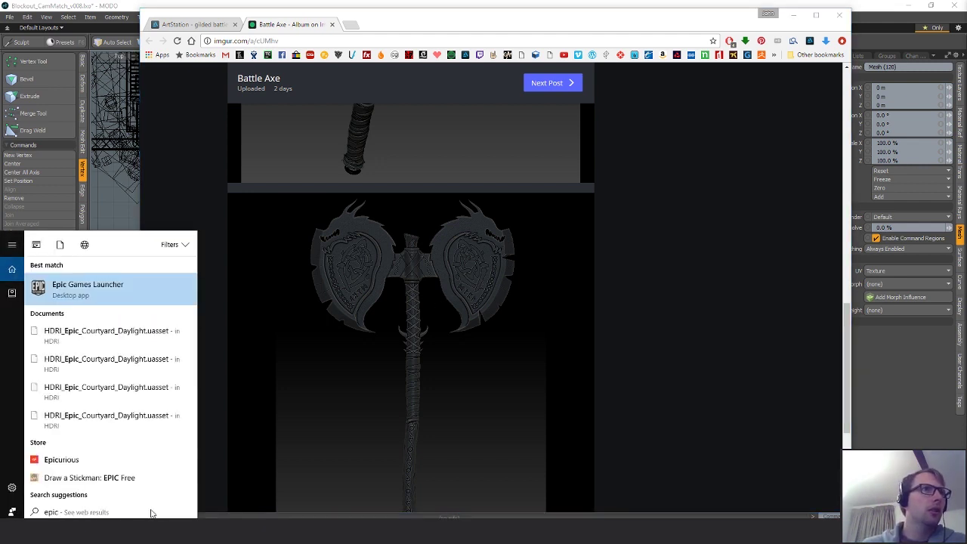
pyautogui.write(' pen')
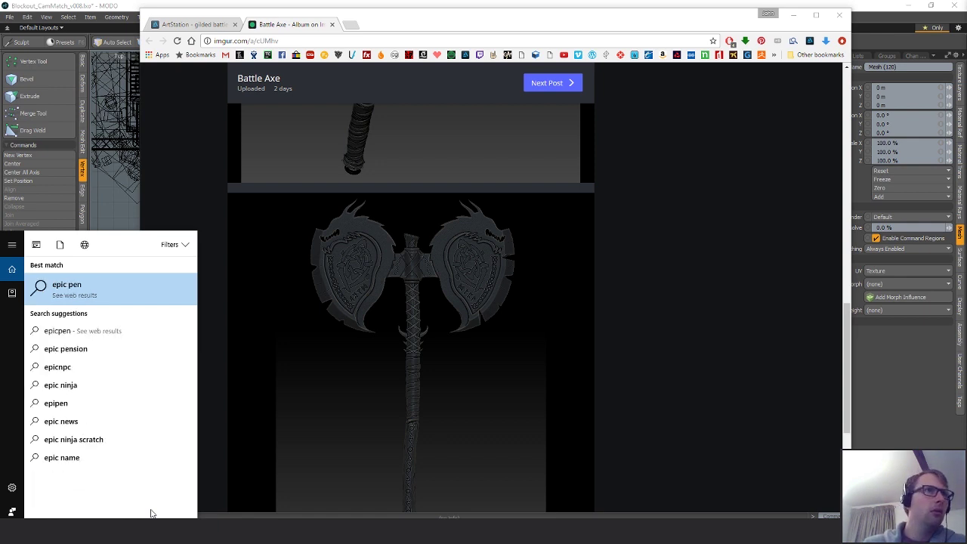
pyautogui.click(396, 409)
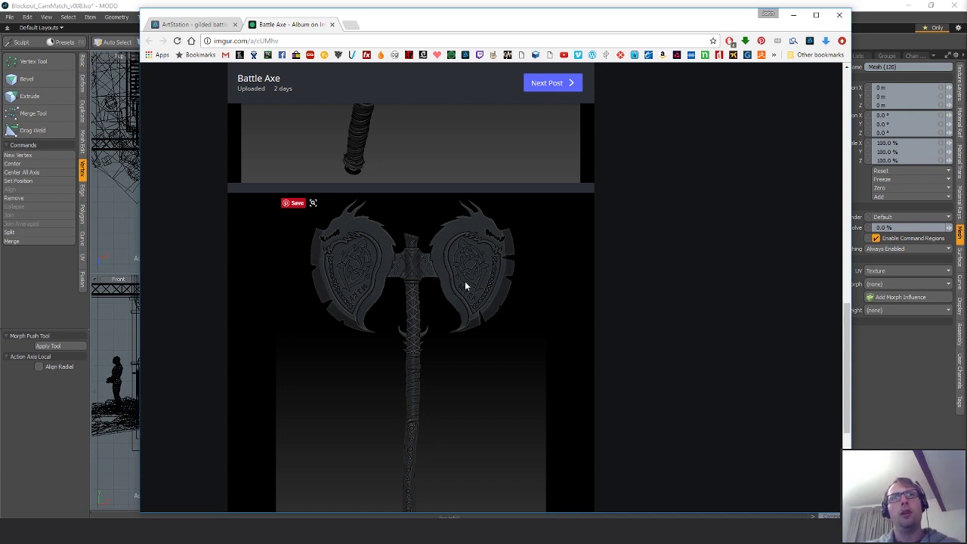
# - Compare the enlarged battle axe concept with both sculpt renders again, examining the wrapped handle and blade silhouettes
pyautogui.scroll(-4, 553, 343)
pyautogui.scroll(6, 529, 347)
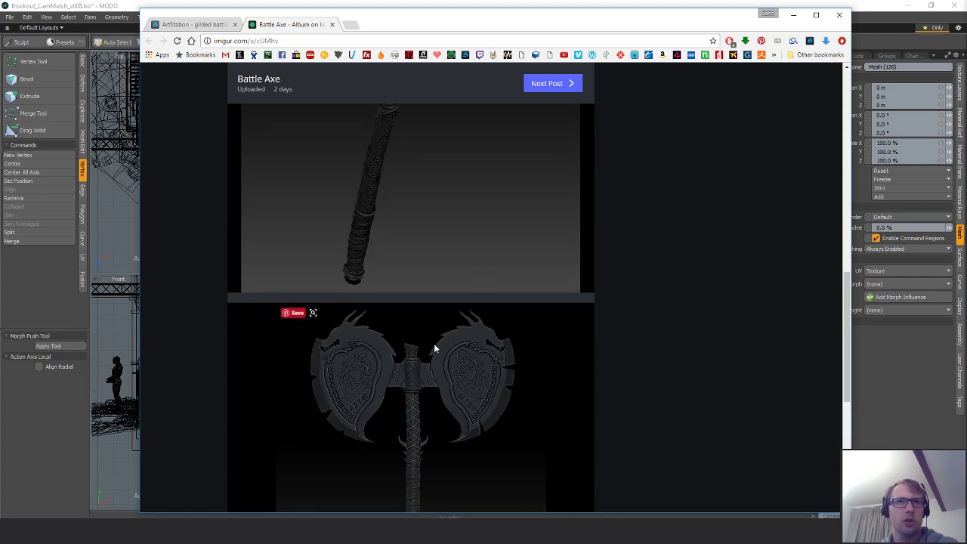
pyautogui.scroll(-5, 444, 427)
pyautogui.scroll(5, 439, 425)
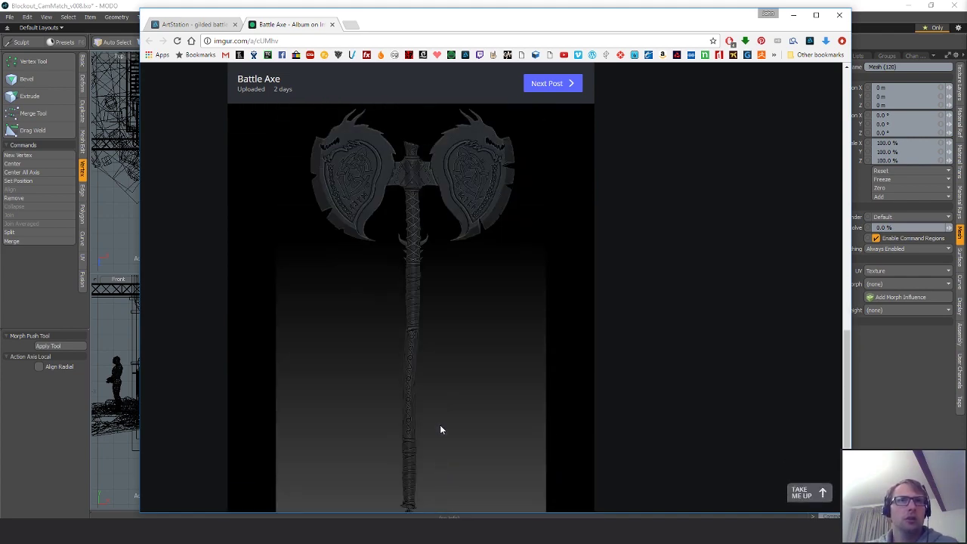
pyautogui.scroll(-2, 440, 424)
pyautogui.scroll(7, 441, 423)
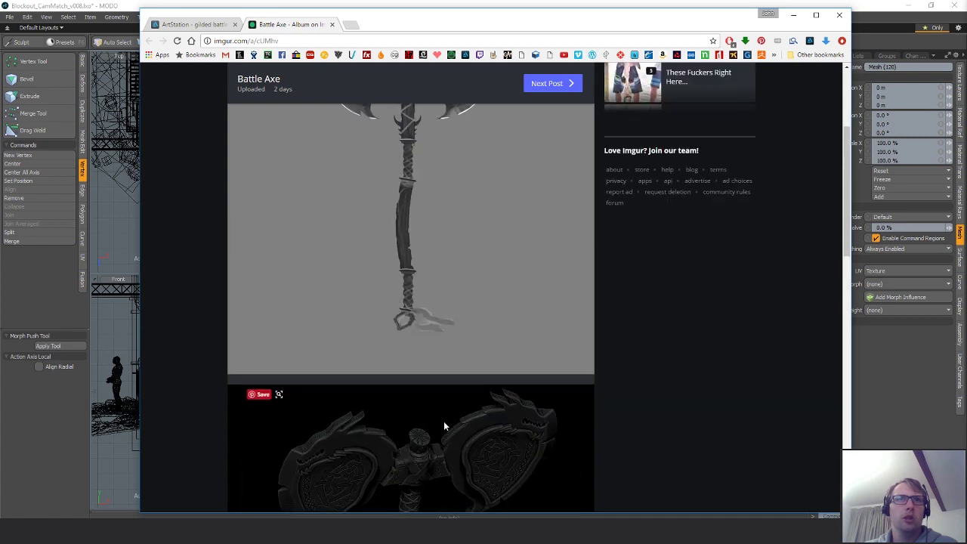
pyautogui.moveTo(444, 420)
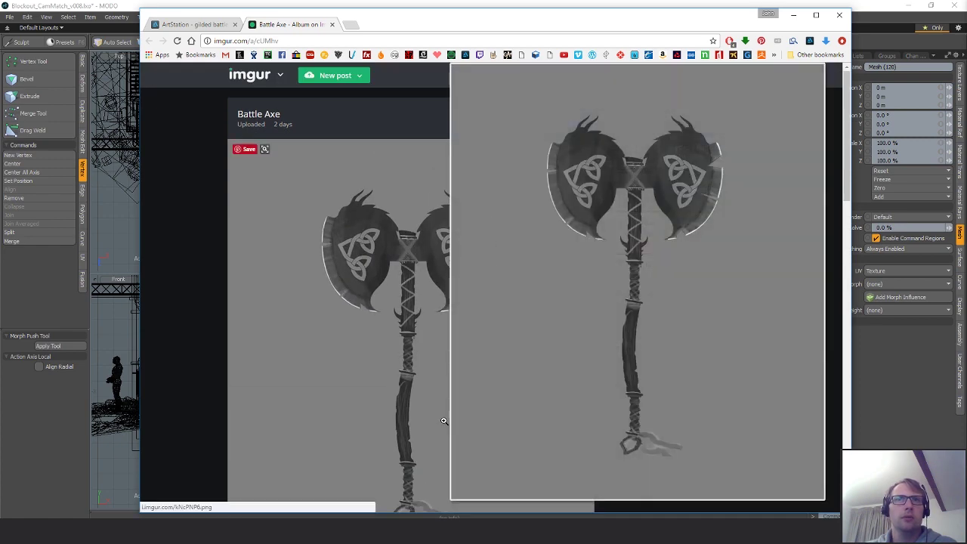
pyautogui.scroll(-8, 443, 420)
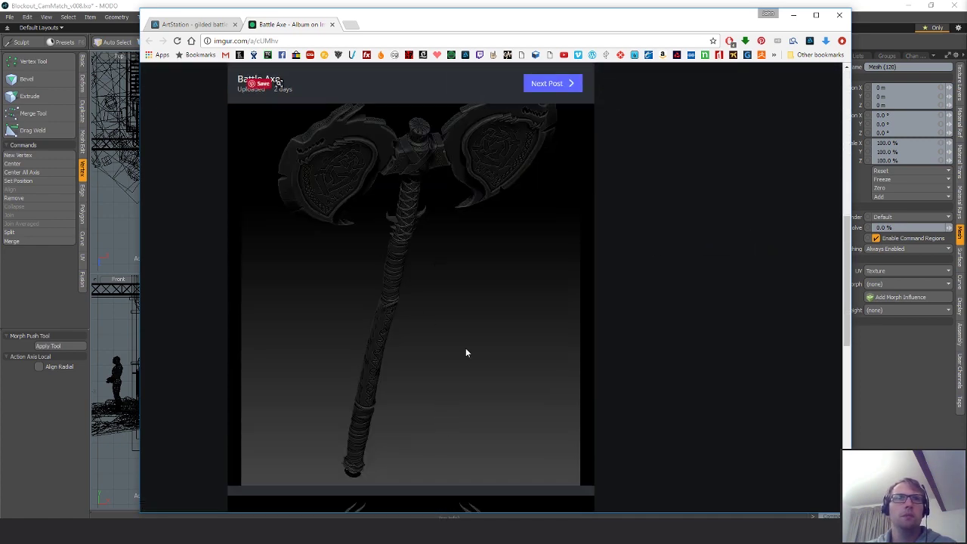
pyautogui.scroll(-10, 465, 348)
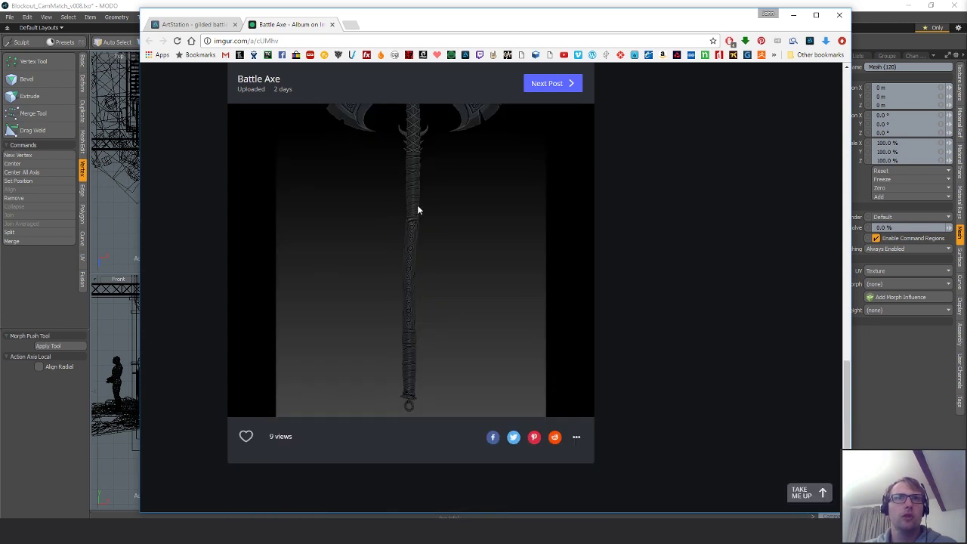
pyautogui.scroll(10, 427, 293)
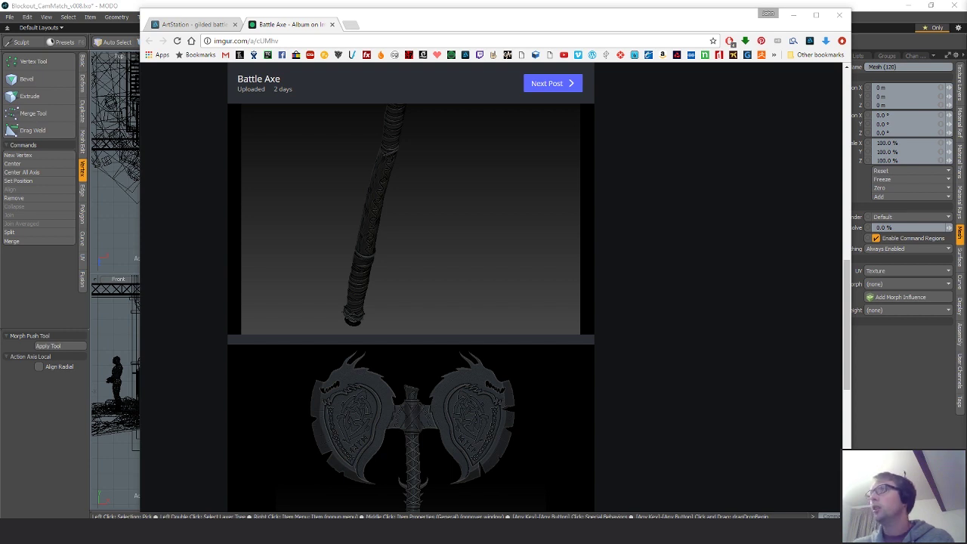
# - Close the Battle Axe album and the gilded battleaxe page to return to the street scene in MODO
pyautogui.click(331, 24)
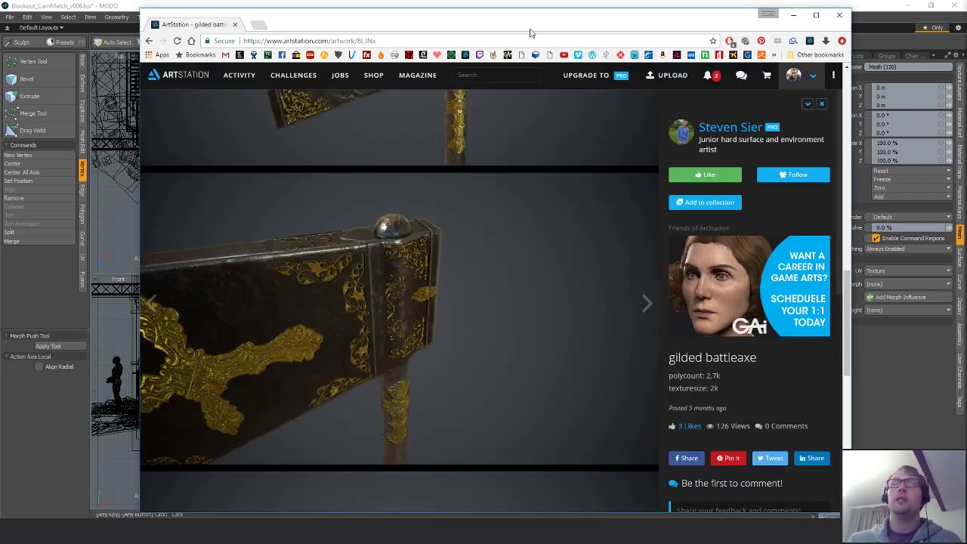
pyautogui.click(838, 17)
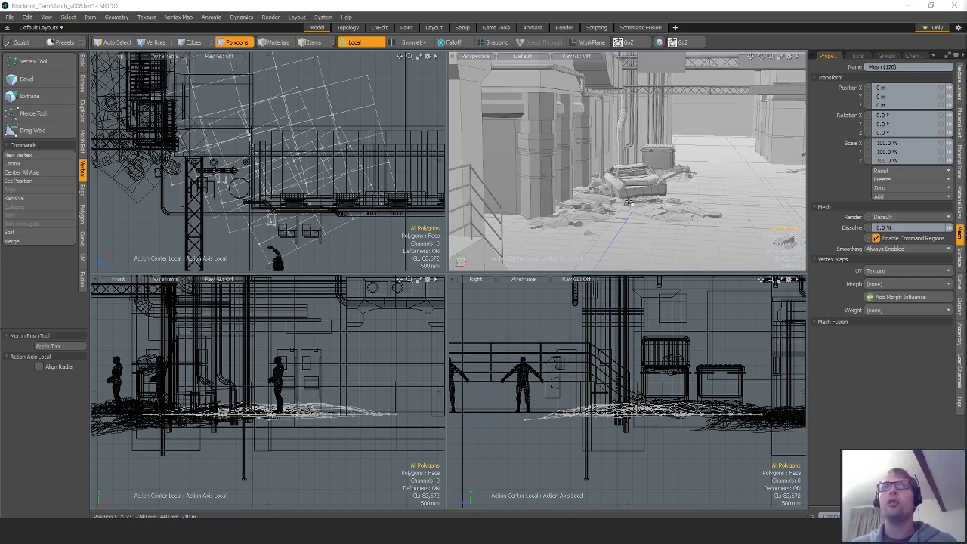
# - Copy the rubble patch's polygons and paste them into a new mesh
pyautogui.keyDown('alt'); pyautogui.moveTo(679, 216); pyautogui.dragTo(602, 196); pyautogui.keyUp('alt')
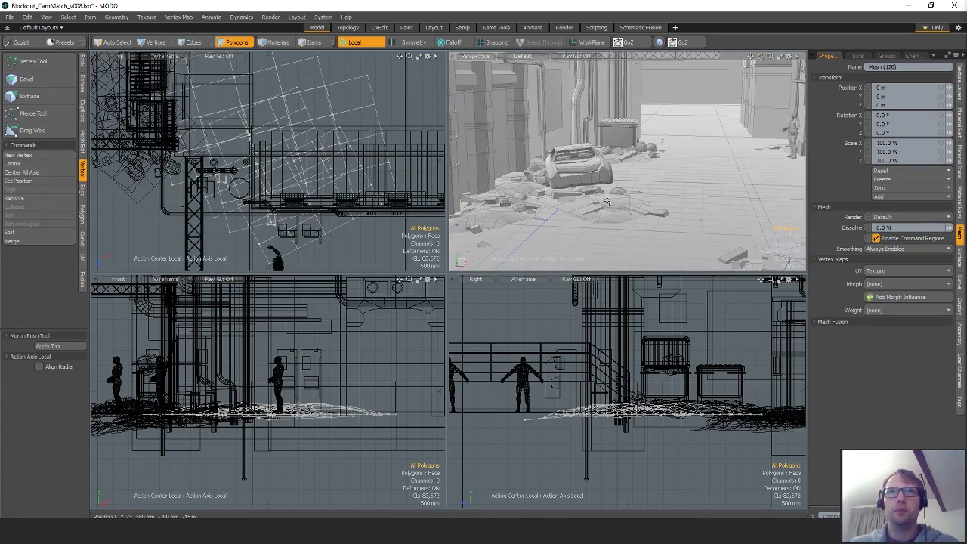
pyautogui.scroll(-4, 371, 167)
pyautogui.keyDown('alt'); pyautogui.moveTo(371, 167); pyautogui.dragTo(363, 196); pyautogui.keyUp('alt')
pyautogui.moveTo(358, 136)
pyautogui.mouseDown(button='right')
pyautogui.moveTo(332, 269)
pyautogui.moveTo(403, 143)
pyautogui.mouseUp(button='right')
pyautogui.keyDown('alt'); pyautogui.moveTo(404, 143); pyautogui.dragTo(394, 161); pyautogui.keyUp('alt')
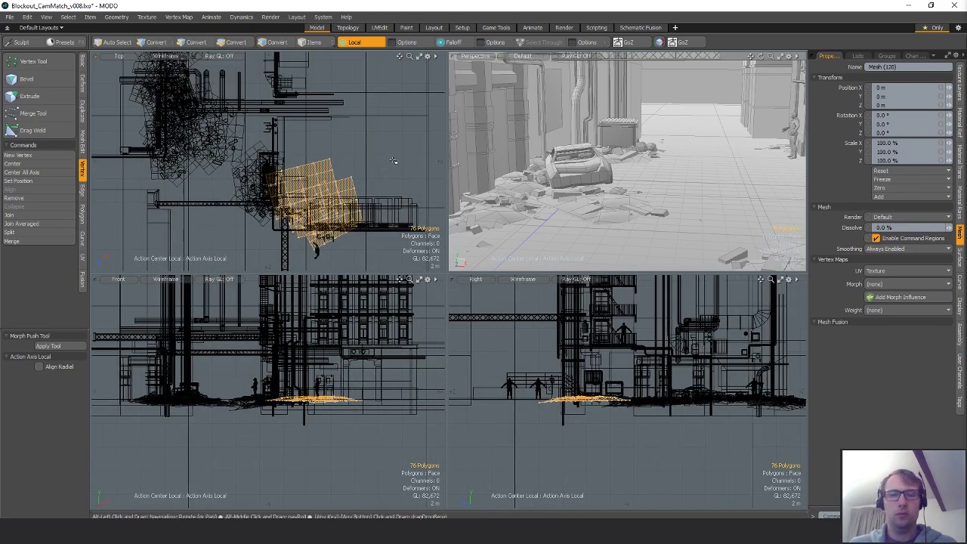
pyautogui.hotkey('ctrl', 'c')
pyautogui.press('n')
pyautogui.hotkey('ctrl', 'v')
pyautogui.press('w')
pyautogui.click(368, 164)
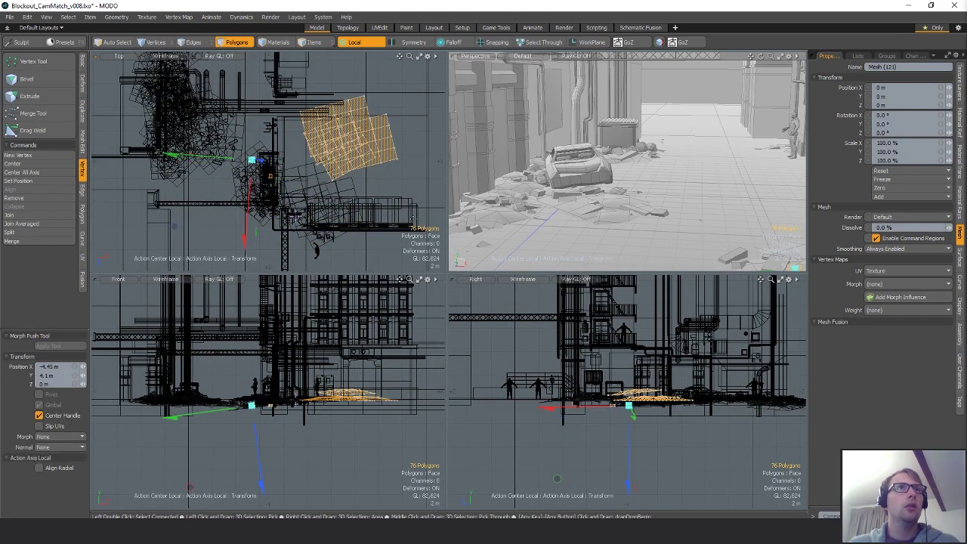
pyautogui.hotkey('ctrl', 'z')
# - Reset the action center and place the rubble copy on the open ground beside the wrecked car
pyautogui.hotkey('alt', 'a')
pyautogui.hotkey('alt', 'a')
pyautogui.keyDown('alt'); pyautogui.keyDown('shift'); pyautogui.moveTo(370, 165); pyautogui.dragTo(392, 212); pyautogui.keyUp('shift'); pyautogui.keyUp('alt')
pyautogui.click(392, 212)
# - Rotate the rubble copy about 139° around the vertical axis
pyautogui.press('e')
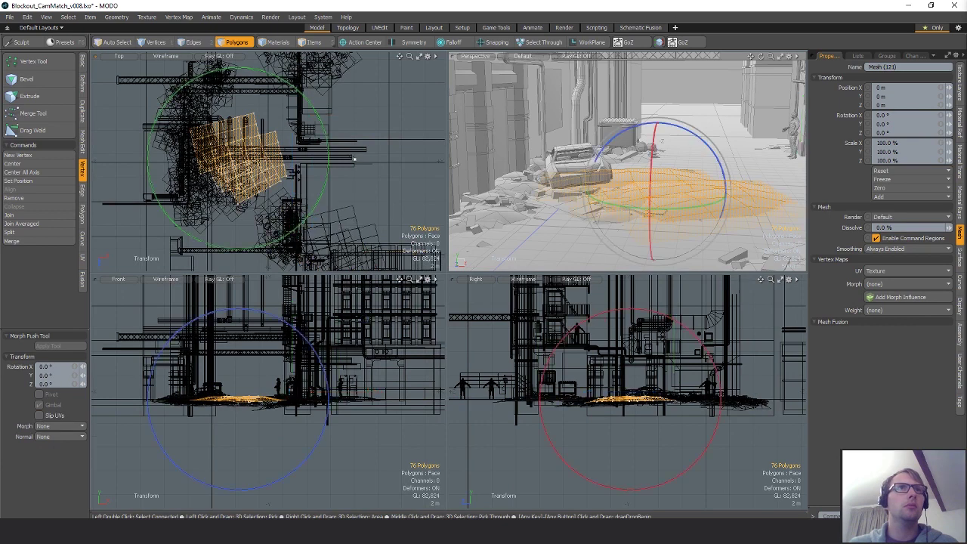
pyautogui.press('q')
pyautogui.click(353, 157)
pyautogui.press('e')
pyautogui.moveTo(305, 95); pyautogui.dragTo(146, 157)
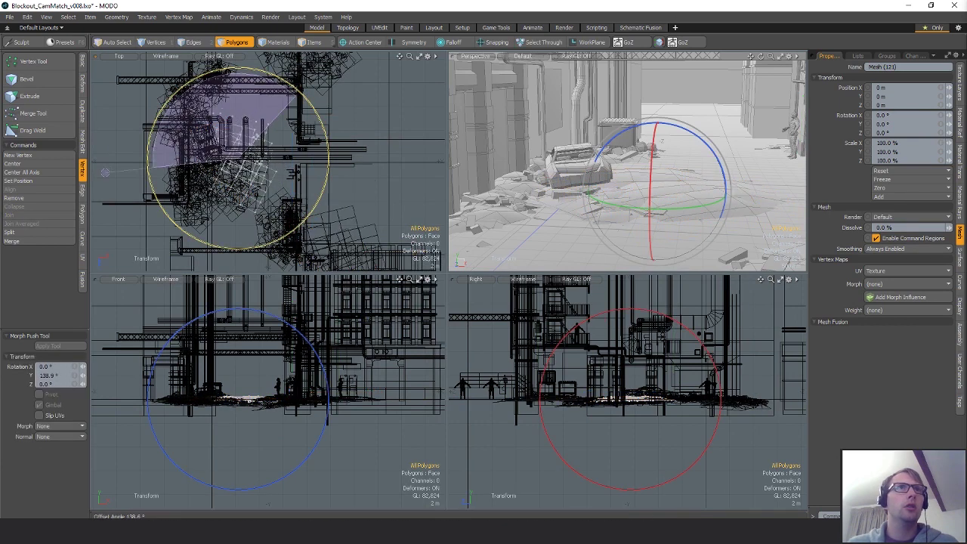
# - Move the rubble copy up against the wrecked car and lower it about 130 mm into the ground
pyautogui.press('w')
pyautogui.moveTo(286, 188); pyautogui.dragTo(252, 159)
pyautogui.keyDown('alt'); pyautogui.moveTo(655, 169); pyautogui.dragTo(675, 180); pyautogui.keyUp('alt')
pyautogui.moveTo(683, 187)
pyautogui.mouseDown()
pyautogui.moveTo(685, 198)
pyautogui.moveTo(681, 191)
pyautogui.mouseUp()
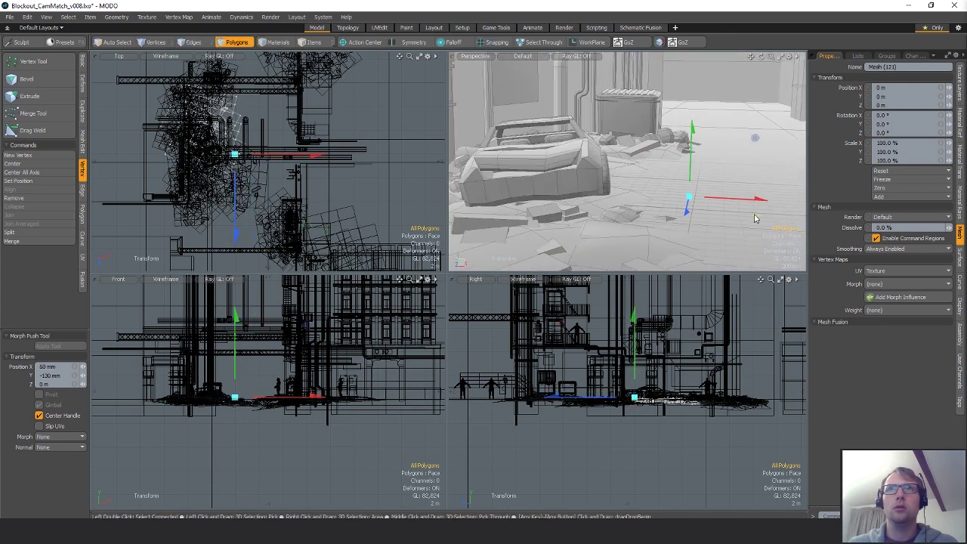
pyautogui.moveTo(757, 219); pyautogui.dragTo(793, 220)
# - Set the action center to Selection and try to fit the rubble copy around the car by rotating and moving it
pyautogui.press('e')
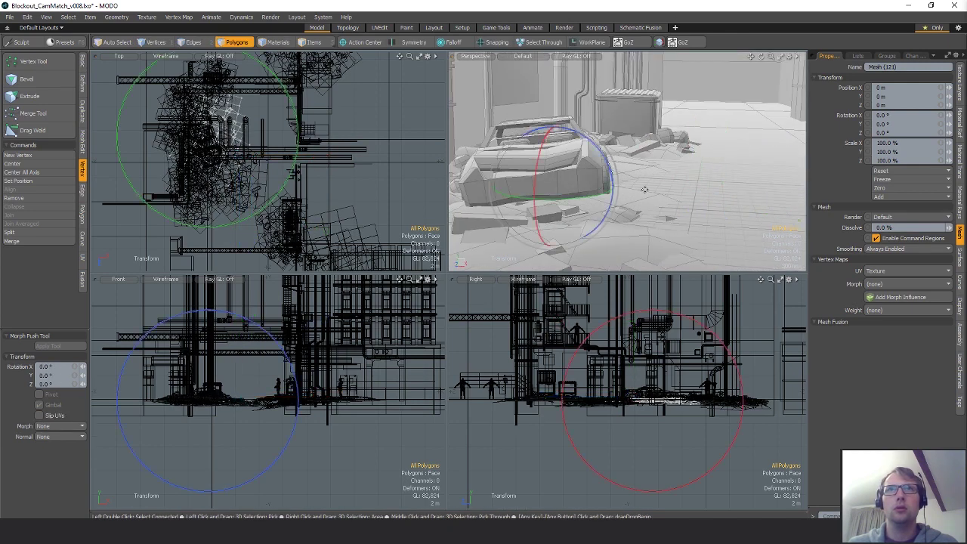
pyautogui.hotkey('alt', 's')
pyautogui.moveTo(580, 197); pyautogui.dragTo(563, 185)
pyautogui.press('w')
pyautogui.moveTo(601, 142); pyautogui.dragTo(531, 188)
pyautogui.press('e')
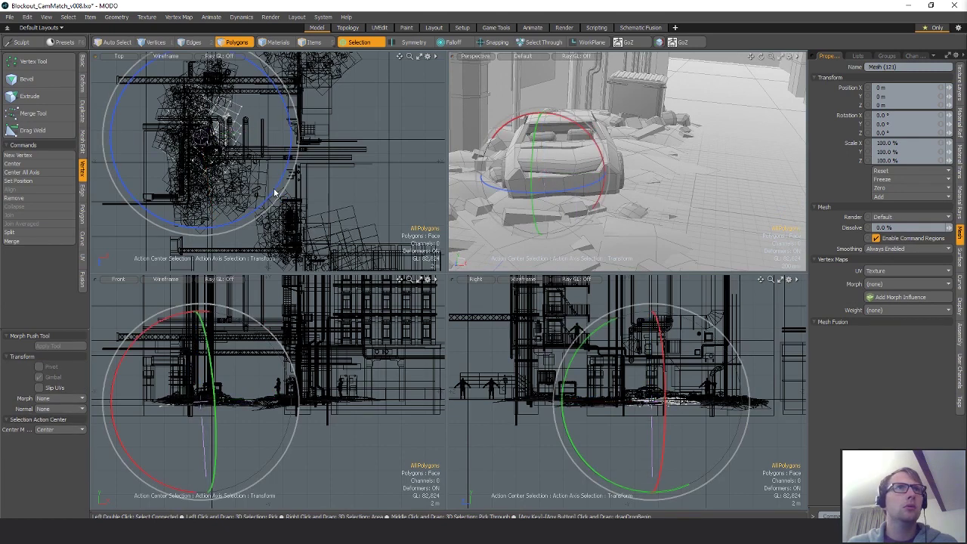
pyautogui.moveTo(274, 189)
pyautogui.mouseDown()
pyautogui.moveTo(278, 176)
pyautogui.moveTo(264, 202)
pyautogui.mouseUp()
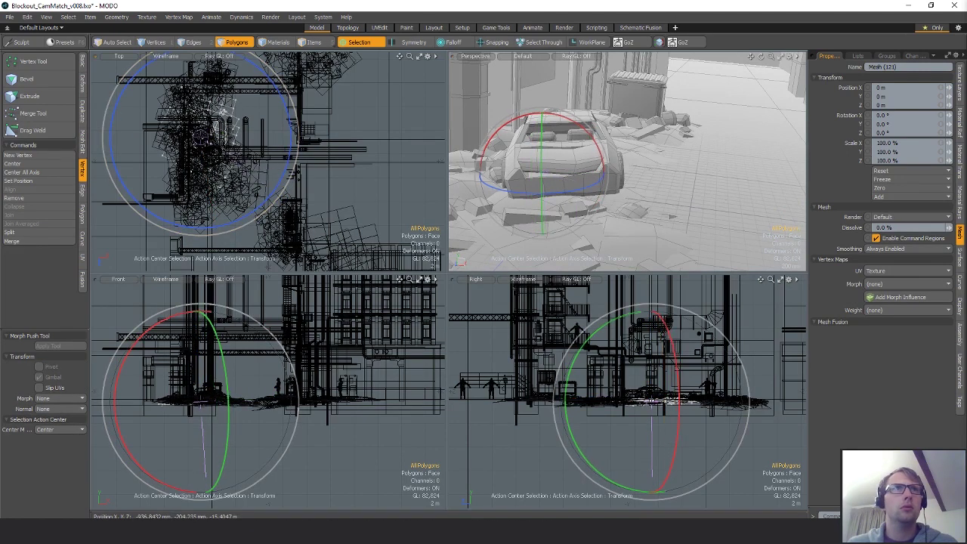
# - Undo the last rotation and move of the rubble copy
pyautogui.hotkey('ctrl', 'z')
pyautogui.hotkey('ctrl', 'z')
pyautogui.hotkey('ctrl', 'z')
pyautogui.hotkey('ctrl', 'z')
pyautogui.hotkey('ctrl', 'z')
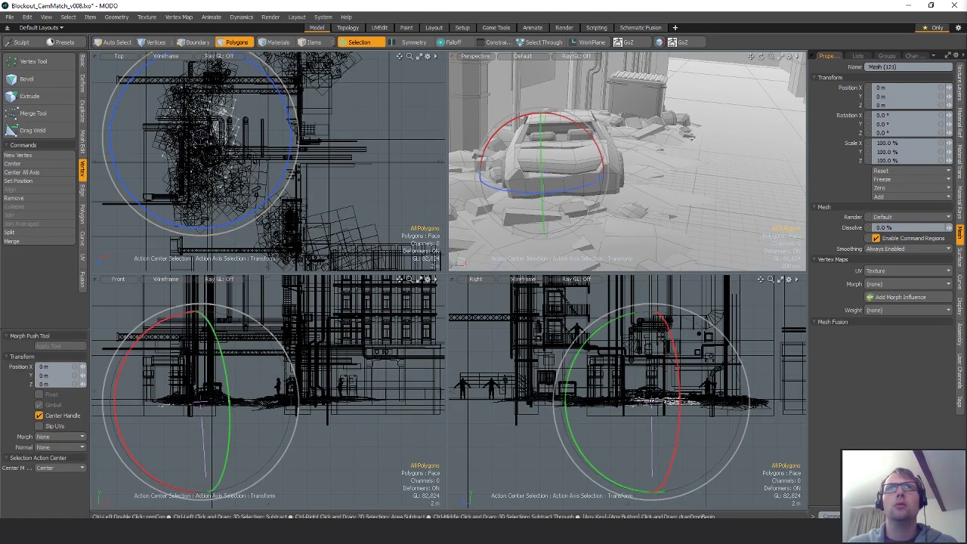
pyautogui.hotkey('ctrl', 'z')
# - Select the wrecked car mesh and scale its height to 94.5% with the action center set to Selection
pyautogui.scroll(-3, 704, 144)
pyautogui.keyDown('alt'); pyautogui.moveTo(703, 143); pyautogui.dragTo(651, 206); pyautogui.keyUp('alt')
pyautogui.scroll(-3, 654, 207)
pyautogui.keyDown('alt'); pyautogui.moveTo(656, 205); pyautogui.dragTo(559, 217); pyautogui.keyUp('alt')
pyautogui.press('5')
pyautogui.click(558, 216)
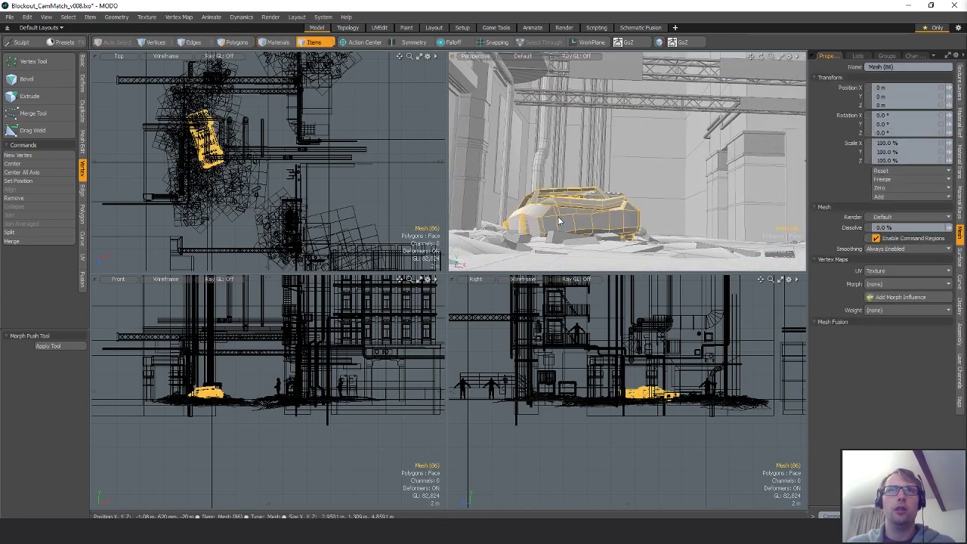
pyautogui.press('3')
pyautogui.hotkey('shift', 'a')
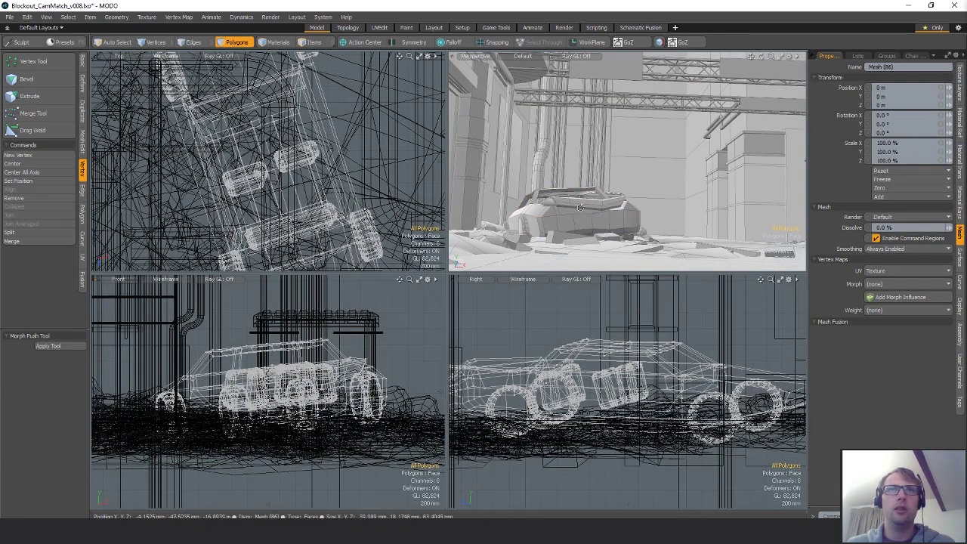
pyautogui.keyDown('alt'); pyautogui.moveTo(567, 177); pyautogui.dragTo(573, 187); pyautogui.keyUp('alt')
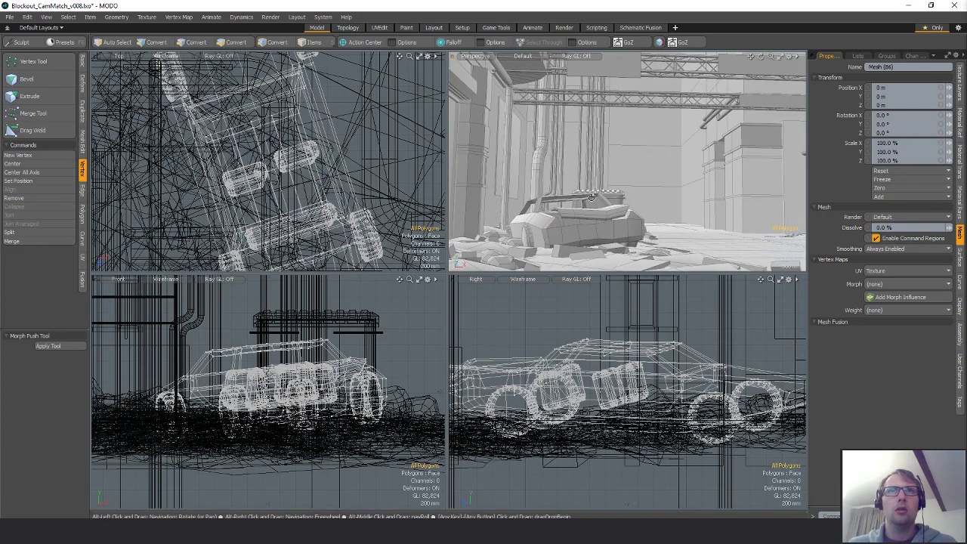
pyautogui.hotkey('alt', 's')
pyautogui.press('r')
pyautogui.moveTo(556, 148); pyautogui.dragTo(556, 158)
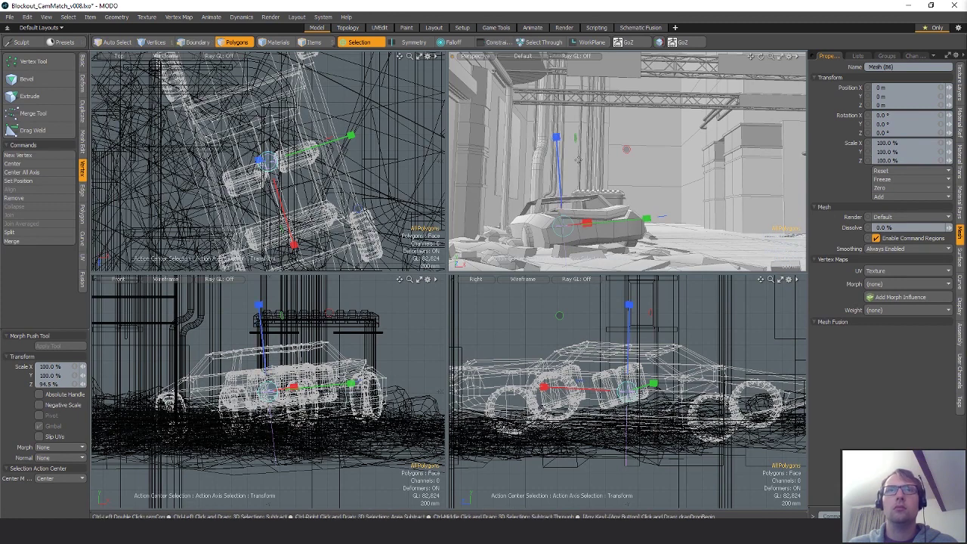
# - Select the wrecked car's wheels as connected geometry, invert the selection to the car body, and slightly scale the body
pyautogui.press('space')
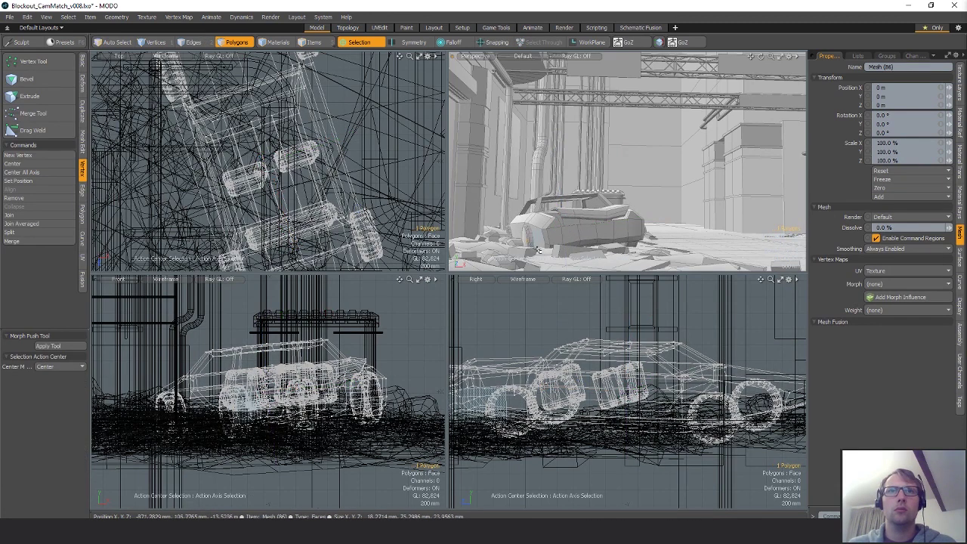
pyautogui.click(505, 229)
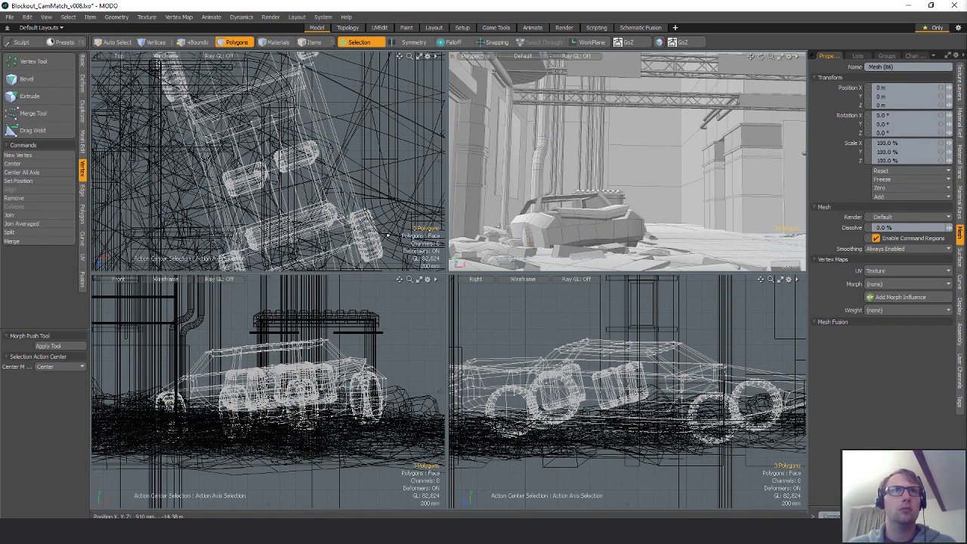
pyautogui.press(']')
pyautogui.keyDown('alt'); pyautogui.keyDown('shift'); pyautogui.moveTo(331, 79); pyautogui.dragTo(333, 130); pyautogui.keyUp('shift'); pyautogui.keyUp('alt')
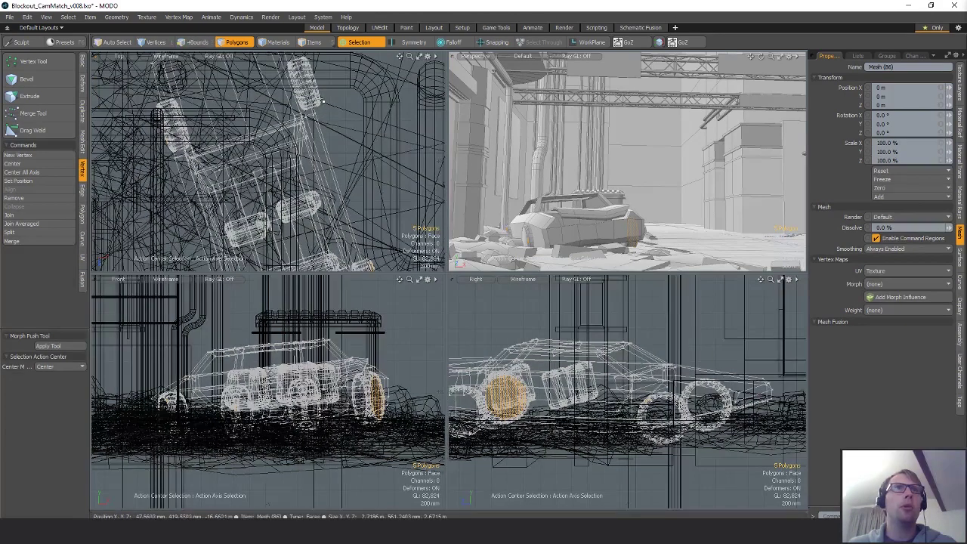
pyautogui.keyDown('shift'); pyautogui.click(312, 82); pyautogui.keyUp('shift')
pyautogui.press(']')
pyautogui.moveTo(654, 177)
pyautogui.keyDown('alt'); pyautogui.mouseDown()
pyautogui.moveTo(644, 155)
pyautogui.moveTo(652, 178)
pyautogui.mouseUp(); pyautogui.keyUp('alt')
pyautogui.press('[')
pyautogui.press('r')
pyautogui.moveTo(548, 124); pyautogui.dragTo(625, 140)
pyautogui.press('q')
pyautogui.click(628, 144)
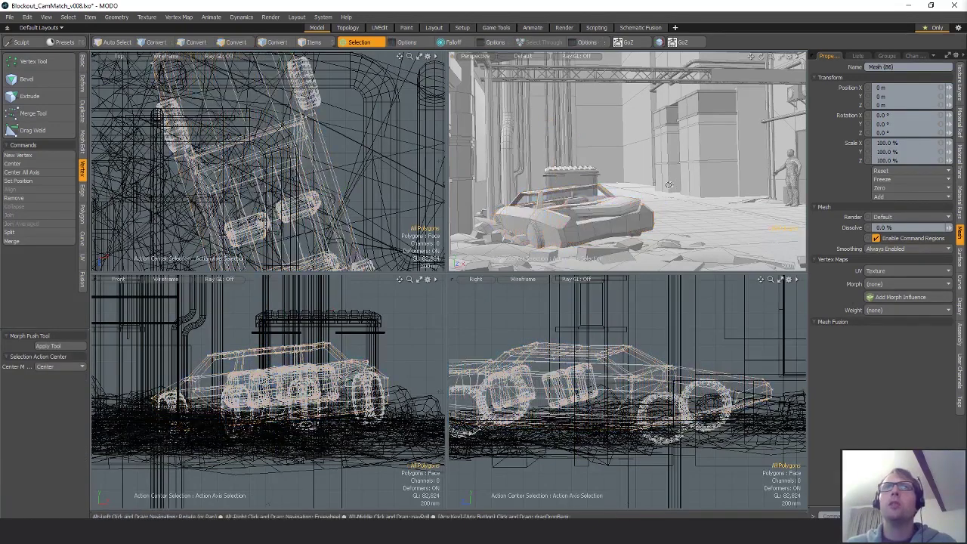
pyautogui.keyDown('alt'); pyautogui.moveTo(651, 182); pyautogui.dragTo(630, 186); pyautogui.keyUp('alt')
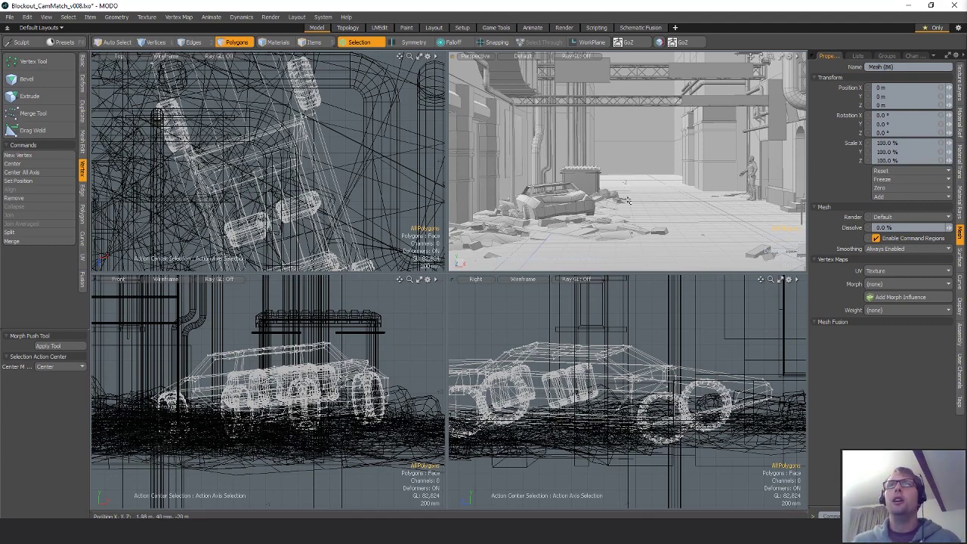
pyautogui.keyDown('alt'); pyautogui.moveTo(625, 189); pyautogui.dragTo(661, 204); pyautogui.keyUp('alt')
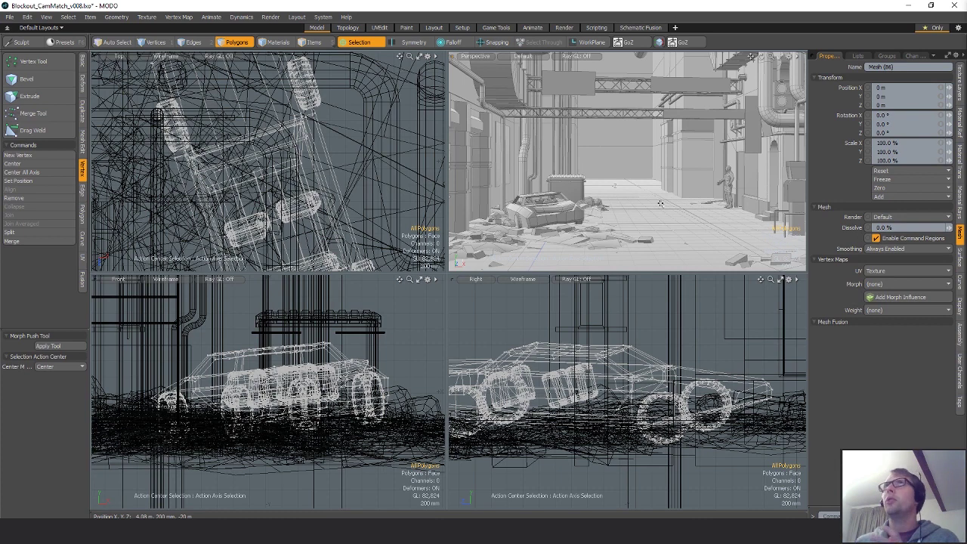
pyautogui.keyDown('alt'); pyautogui.moveTo(660, 203); pyautogui.dragTo(635, 185); pyautogui.keyUp('alt')
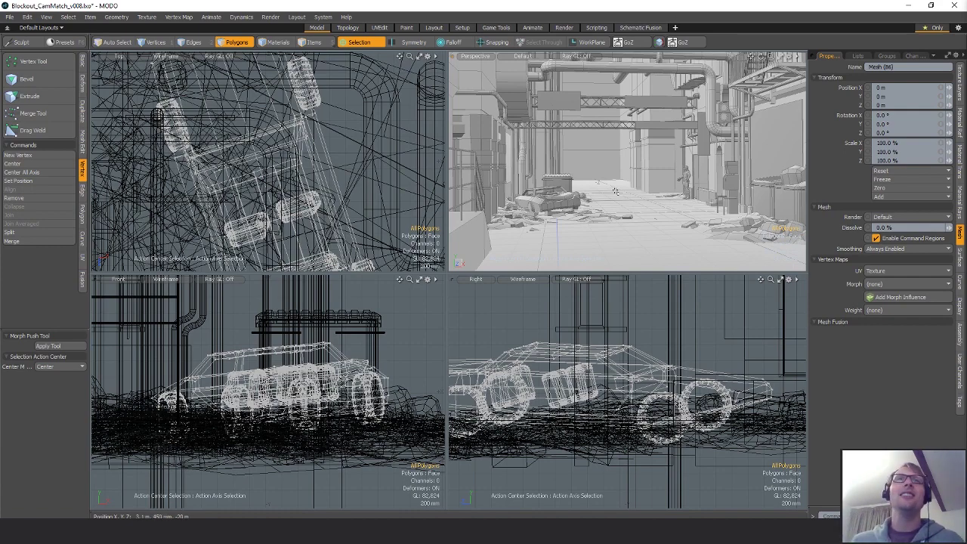
pyautogui.keyDown('alt'); pyautogui.moveTo(628, 115); pyautogui.dragTo(660, 195); pyautogui.keyUp('alt')
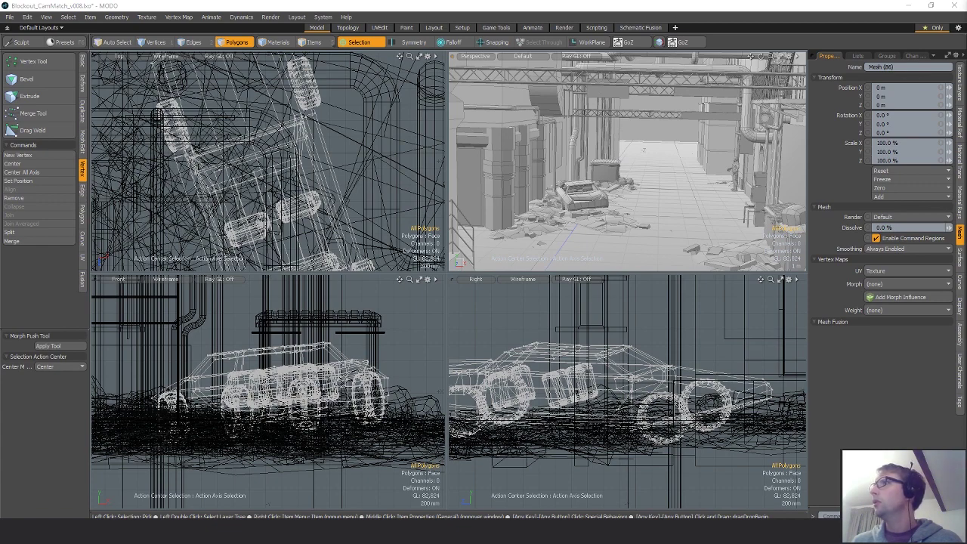
# - Switch to the browser's ArtStation bridge wireframe, examine its carts, sandbags and ground debris at full size, and close the image
pyautogui.moveTo(966, 68); pyautogui.dragTo(483, 35)
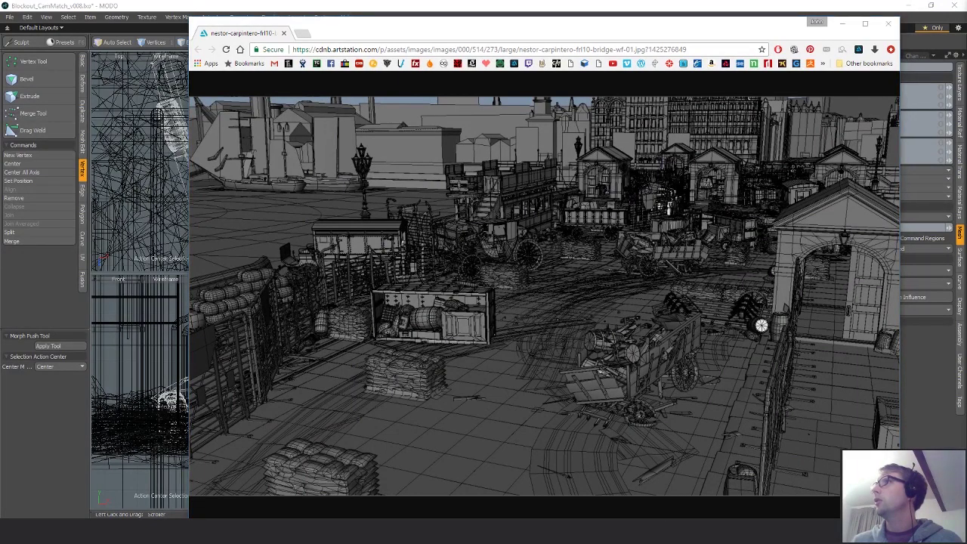
pyautogui.click(626, 375)
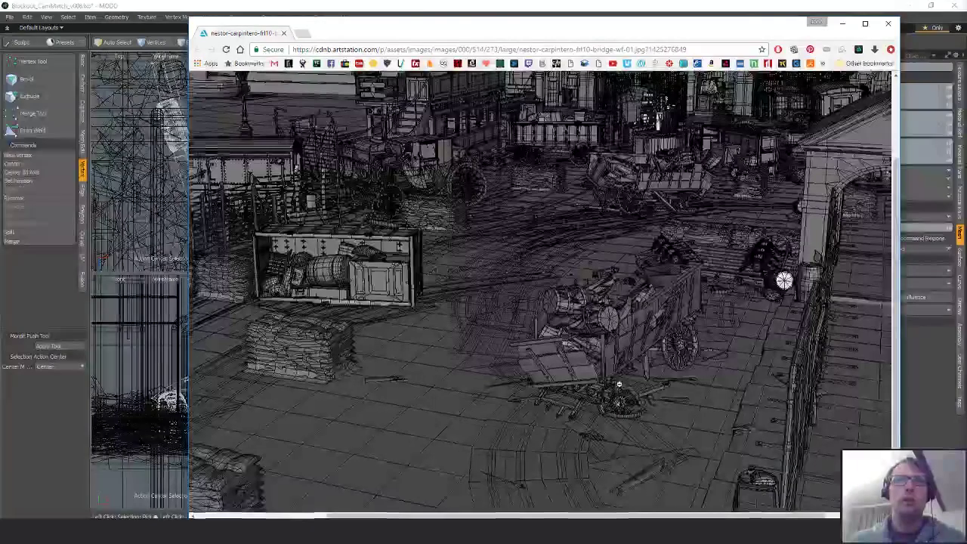
pyautogui.scroll(2, 626, 376)
pyautogui.scroll(-2, 625, 375)
pyautogui.moveTo(648, 515); pyautogui.dragTo(481, 506)
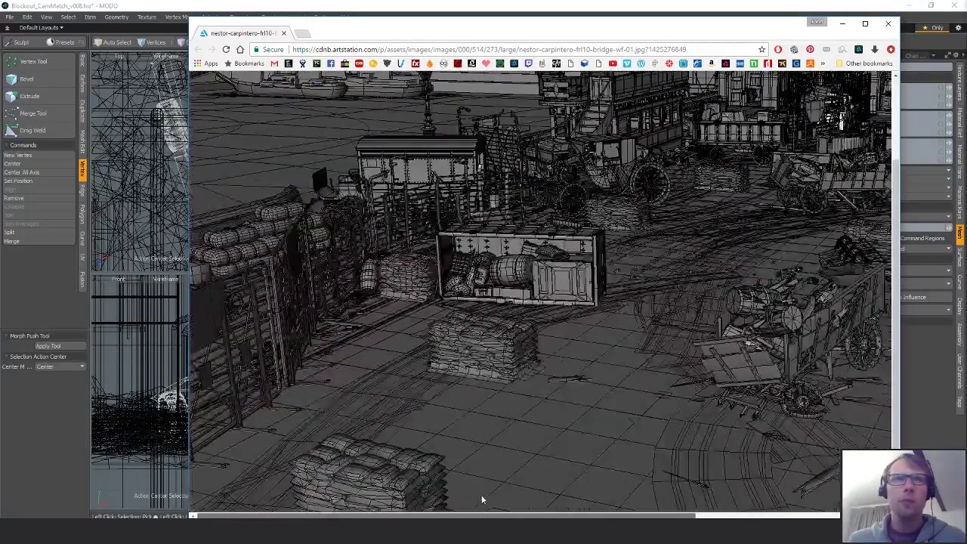
pyautogui.scroll(-1, 531, 421)
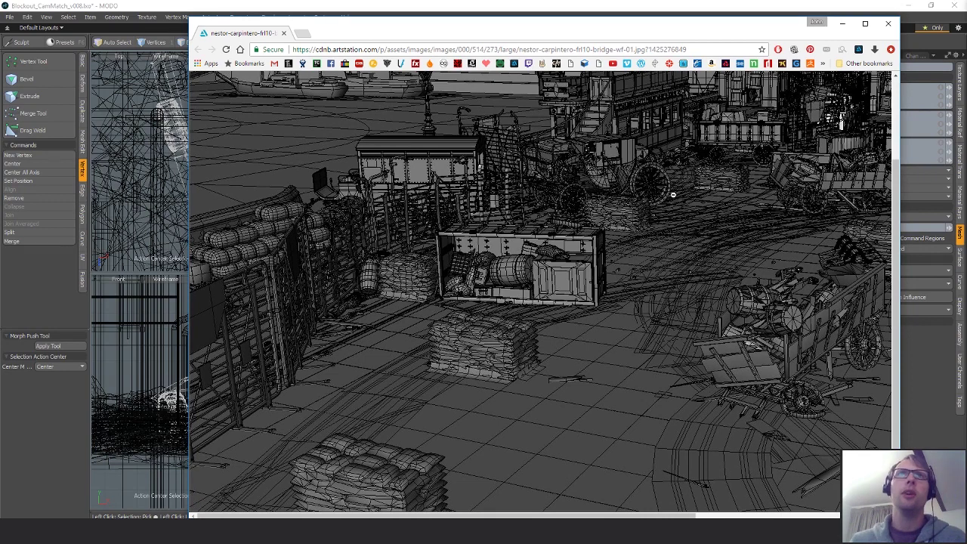
pyautogui.scroll(2, 608, 250)
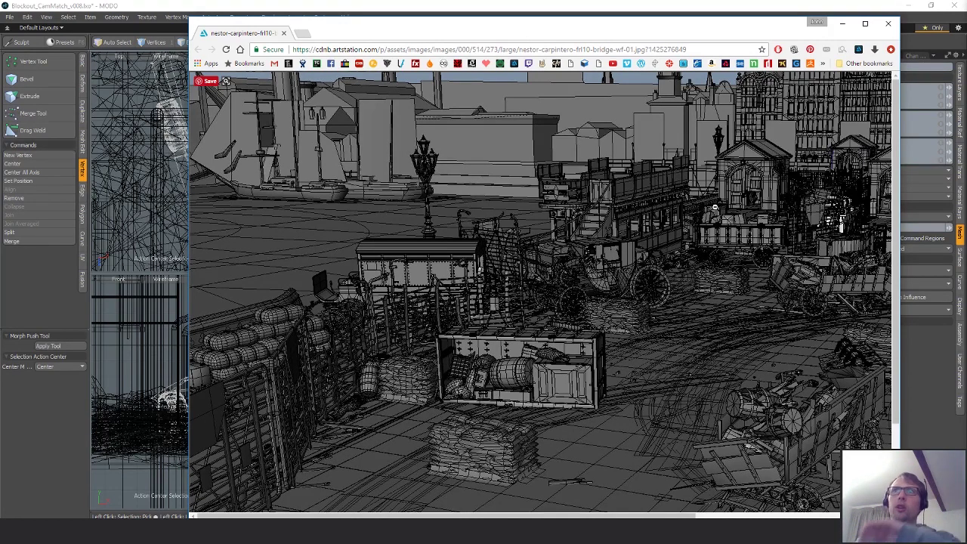
pyautogui.scroll(-2, 704, 214)
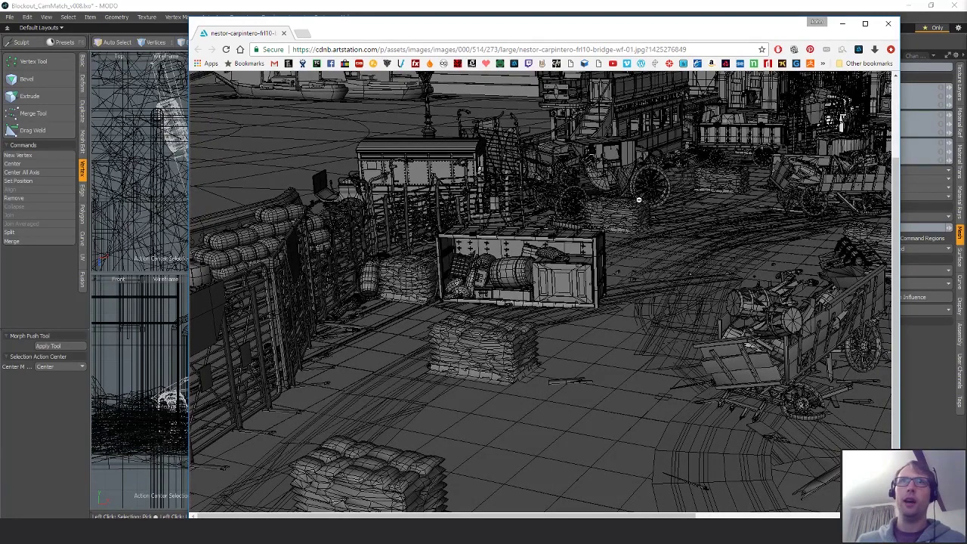
pyautogui.scroll(2, 639, 199)
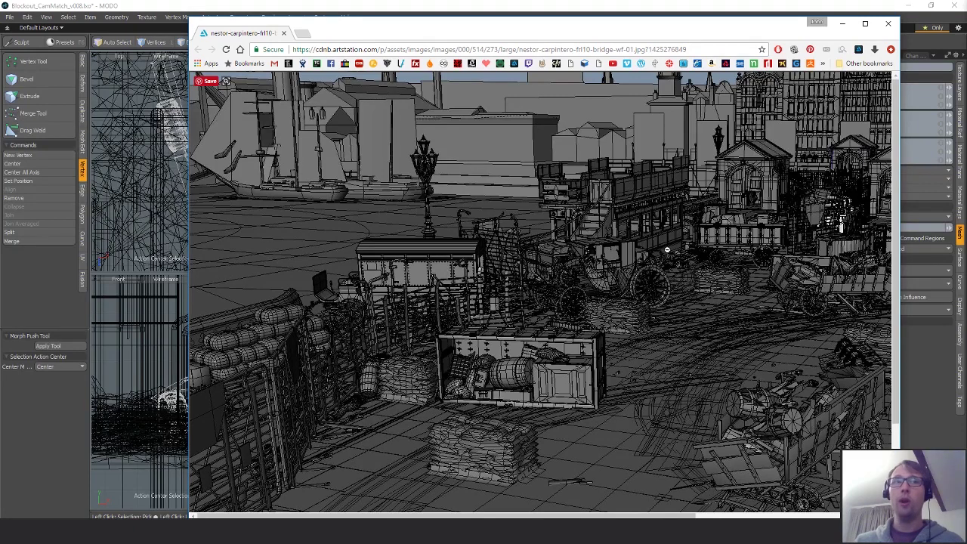
pyautogui.click(888, 23)
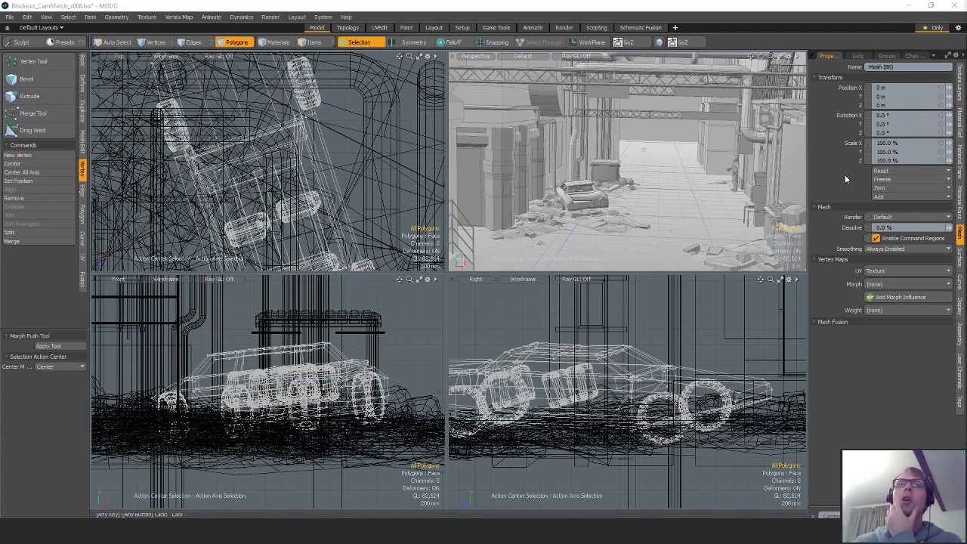
pyautogui.keyDown('alt'); pyautogui.moveTo(676, 189); pyautogui.dragTo(657, 195); pyautogui.keyUp('alt')
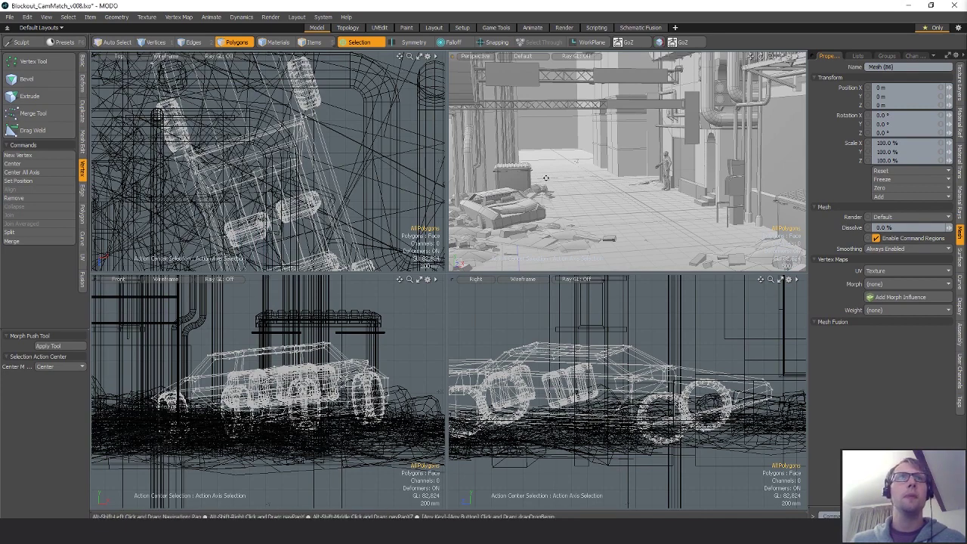
pyautogui.keyDown('alt'); pyautogui.moveTo(582, 189); pyautogui.dragTo(586, 211); pyautogui.keyUp('alt')
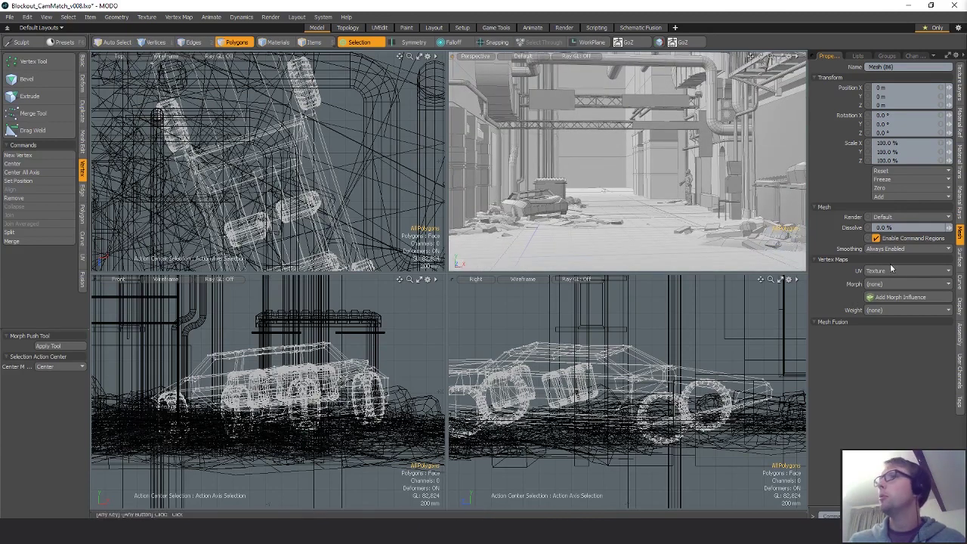
pyautogui.hotkey('alt', 'Tab')
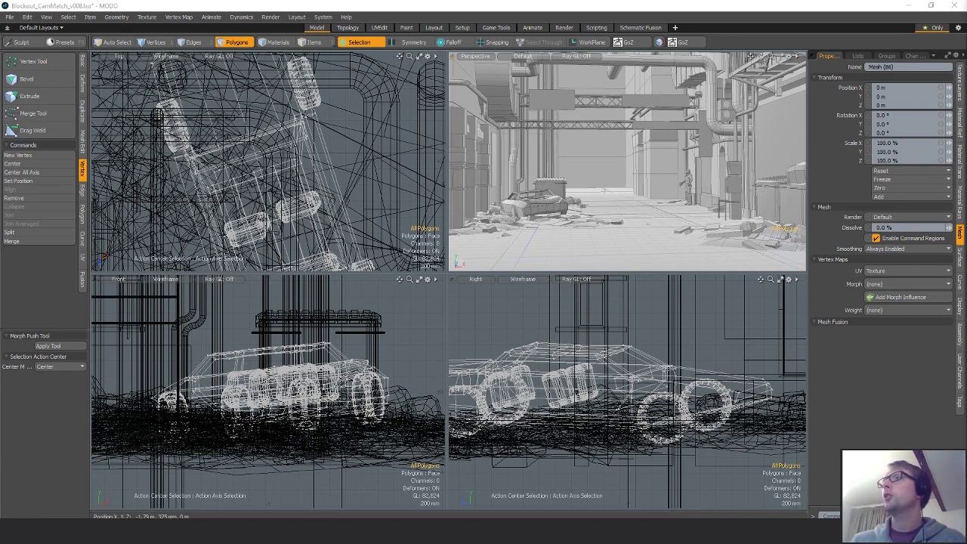
# - Select two overhead pipes in their mesh and move them 250 mm along X with the action center set to None
pyautogui.keyDown('alt'); pyautogui.moveTo(565, 164); pyautogui.dragTo(625, 180); pyautogui.keyUp('alt')
pyautogui.press('5')
pyautogui.click(627, 180)
pyautogui.press('3')
pyautogui.moveTo(393, 173)
pyautogui.keyDown('ctrl'); pyautogui.keyDown('alt'); pyautogui.mouseDown()
pyautogui.moveTo(143, 153)
pyautogui.moveTo(200, 147)
pyautogui.mouseUp(); pyautogui.keyUp('alt'); pyautogui.keyUp('ctrl')
pyautogui.moveTo(278, 122)
pyautogui.mouseDown(button='right')
pyautogui.moveTo(284, 227)
pyautogui.moveTo(289, 177)
pyautogui.mouseUp(button='right')
pyautogui.press('w')
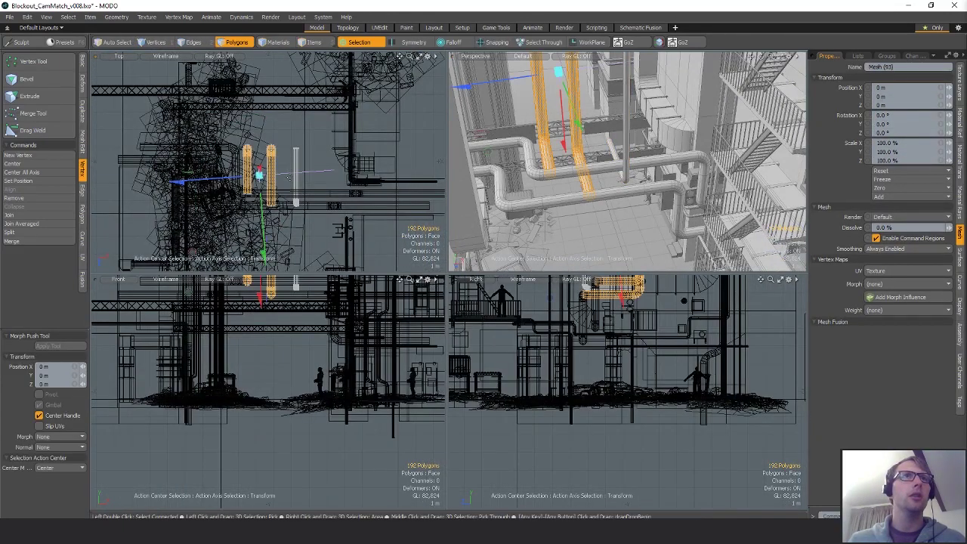
pyautogui.hotkey('alt', 'a')
pyautogui.moveTo(297, 178); pyautogui.dragTo(303, 179)
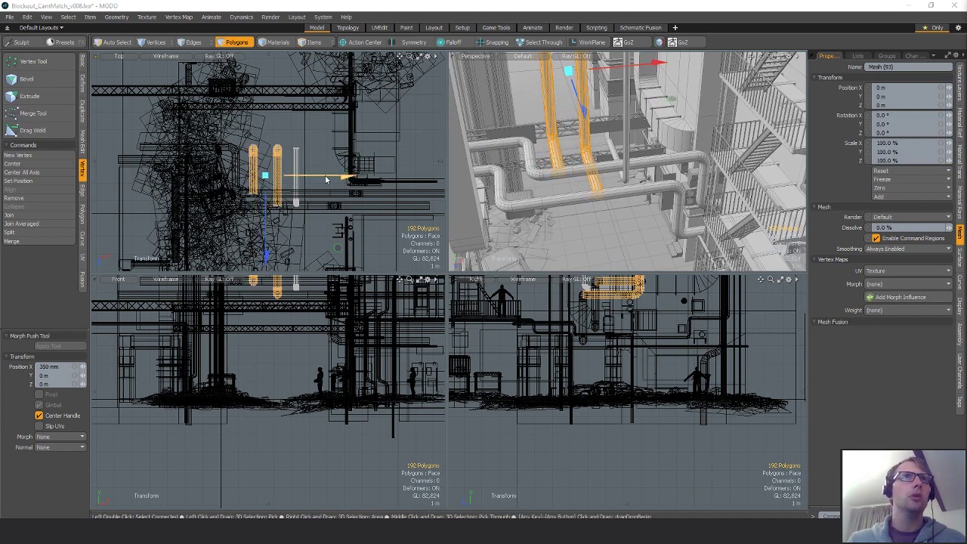
pyautogui.moveTo(325, 178); pyautogui.dragTo(322, 178)
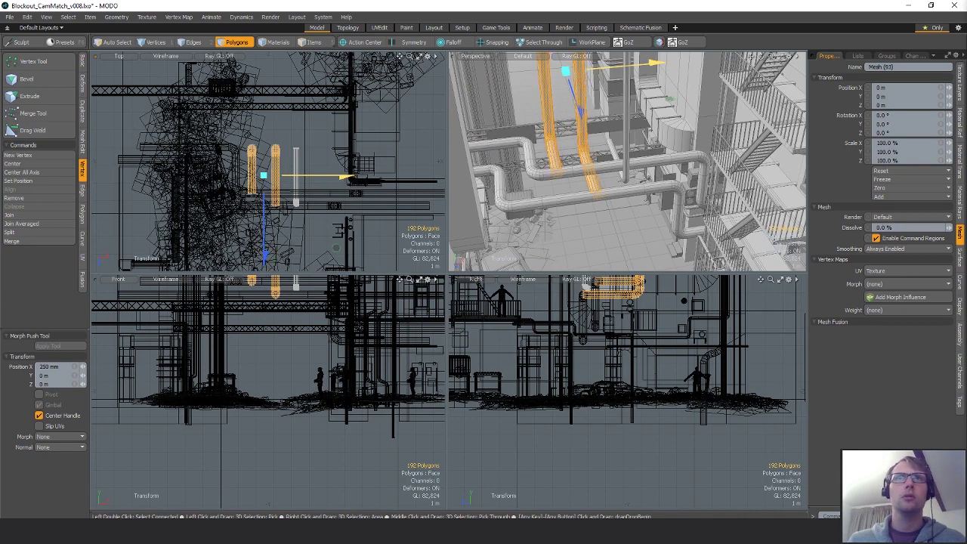
# - Deselect the pipe nearer the street's middle and nudge the remaining selected pipe slightly toward it
pyautogui.press('q')
pyautogui.keyDown('ctrl'); pyautogui.doubleClick(278, 189); pyautogui.keyUp('ctrl')
pyautogui.press('w')
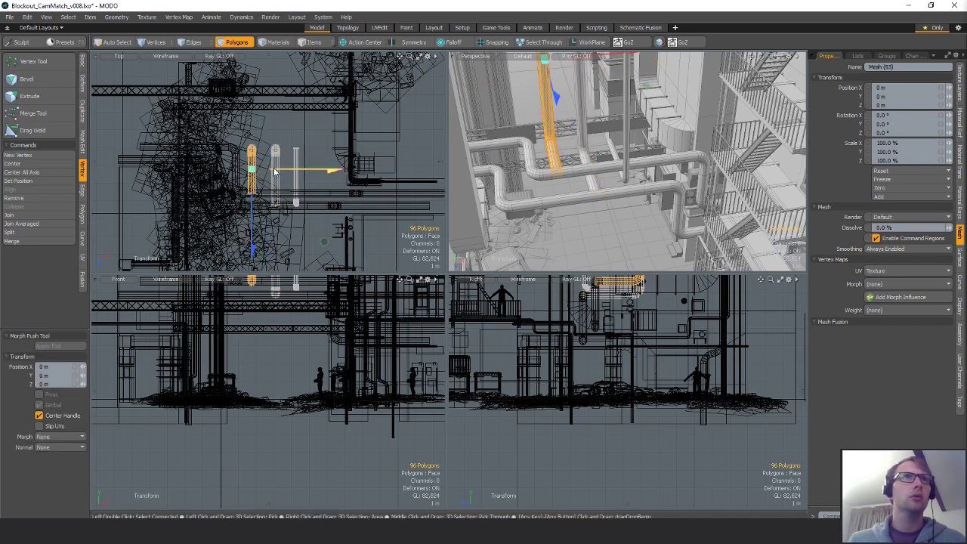
pyautogui.press('space')
# - Pick the long horizontal pipe pair crossing the street and move the vertices of its car-side bends 350 mm along X
pyautogui.press('5')
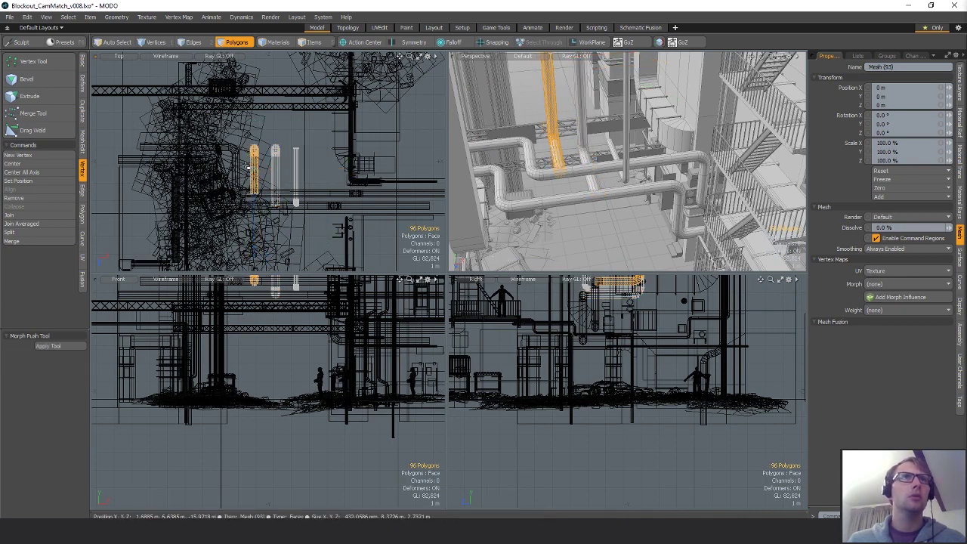
pyautogui.click(338, 190)
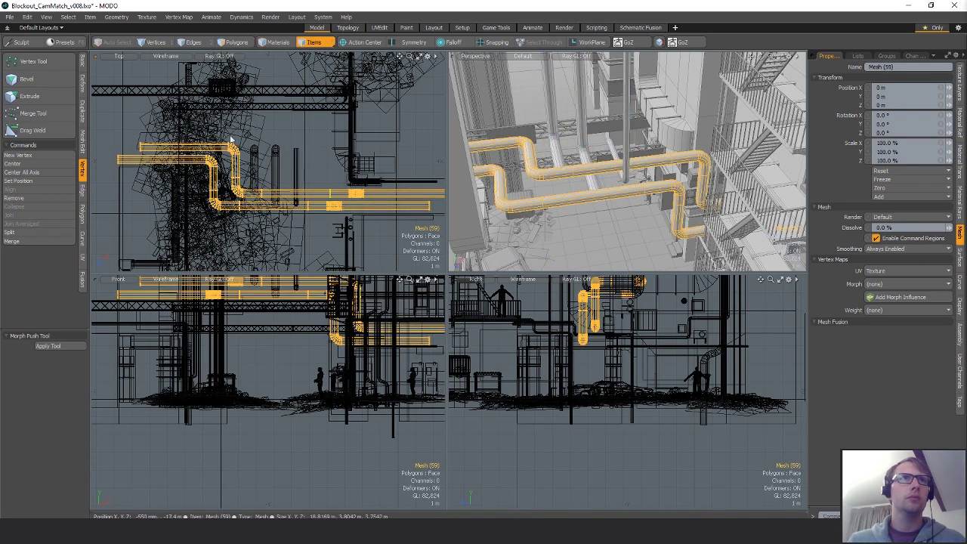
pyautogui.press('1')
pyautogui.press('w')
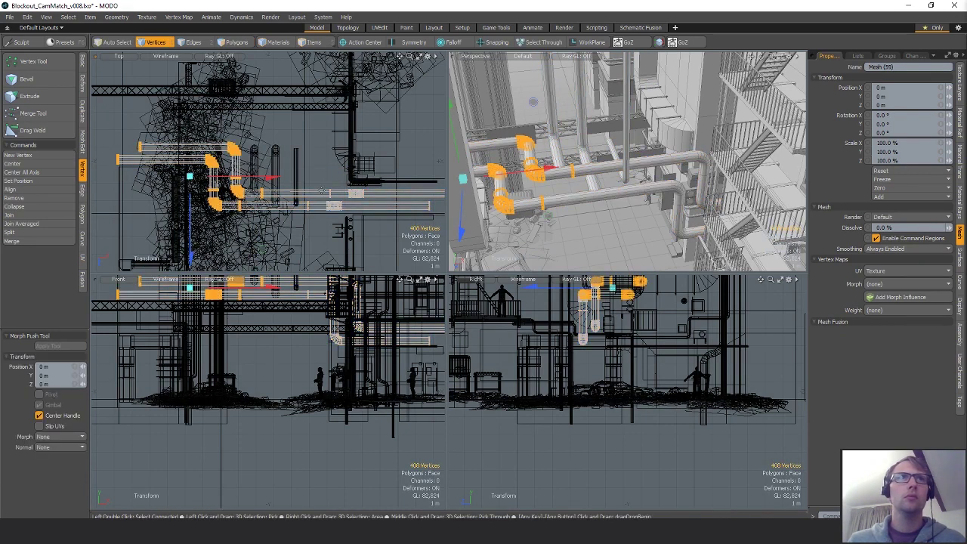
pyautogui.moveTo(266, 178); pyautogui.dragTo(275, 178)
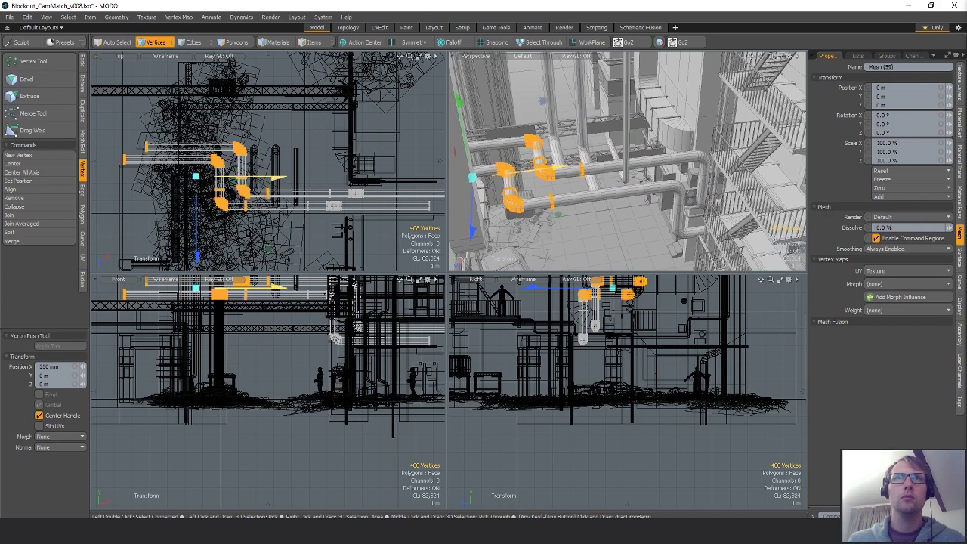
pyautogui.press('q')
# - Lasso-select the mesh items on the wrecked car's side of the street in the top view
pyautogui.keyDown('alt'); pyautogui.moveTo(223, 233); pyautogui.dragTo(261, 184); pyautogui.keyUp('alt')
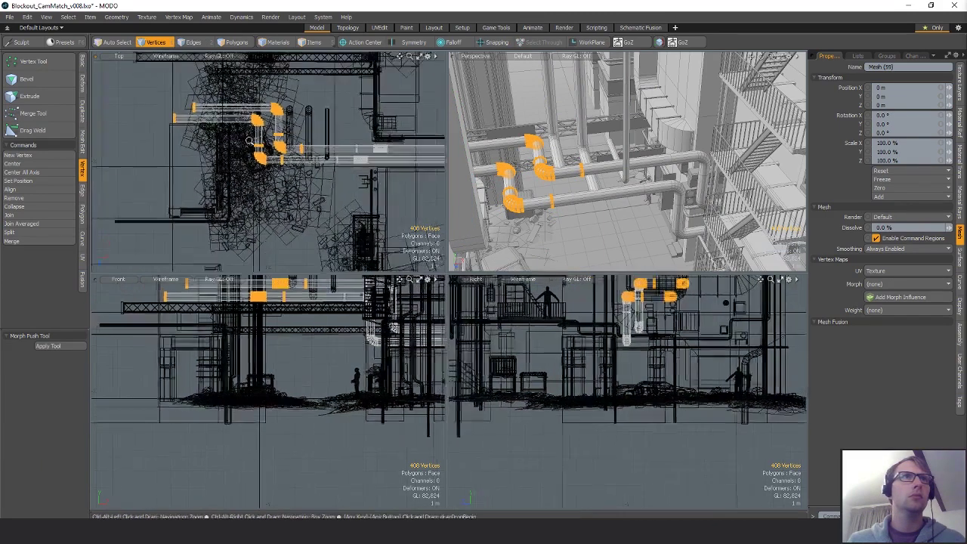
pyautogui.scroll(-2, 261, 183)
pyautogui.press('5')
pyautogui.scroll(-4, 288, 170)
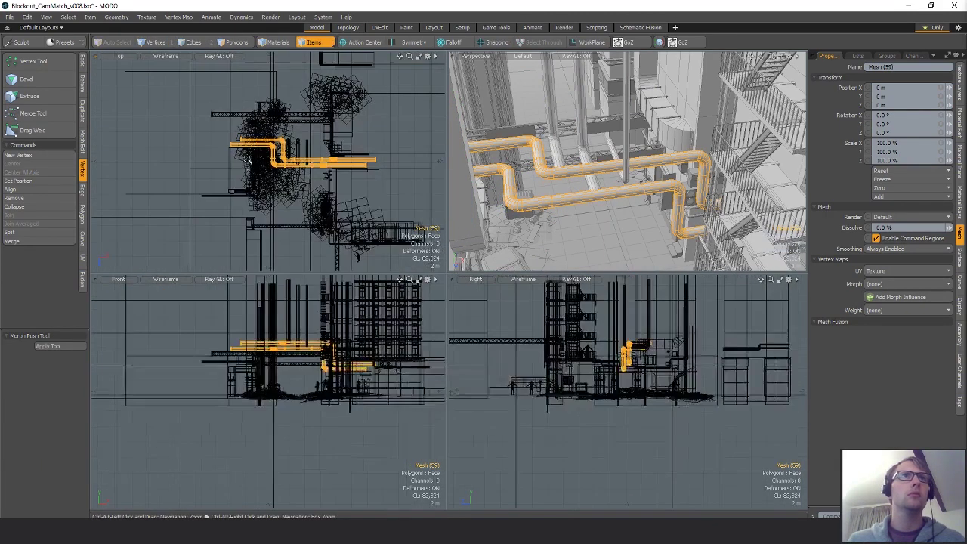
pyautogui.scroll(-3, 287, 141)
pyautogui.moveTo(285, 80)
pyautogui.mouseDown(button='right')
pyautogui.moveTo(247, 331)
pyautogui.moveTo(278, 273)
pyautogui.mouseUp(button='right')
pyautogui.scroll(4, 273, 164)
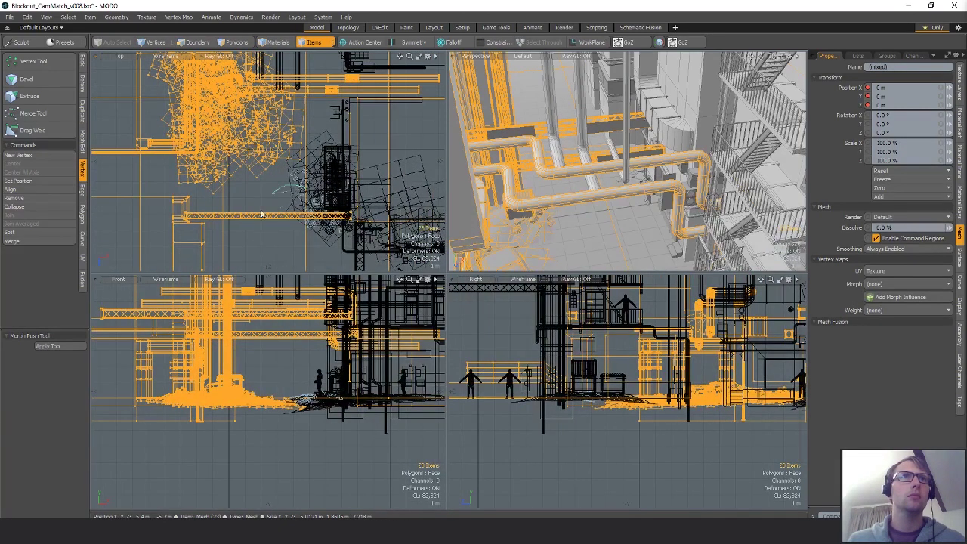
# - Remove the nearest truss girder spanning the street from the item selection
pyautogui.moveTo(298, 184)
pyautogui.mouseDown(button='right')
pyautogui.moveTo(402, 197)
pyautogui.moveTo(389, 198)
pyautogui.mouseUp(button='right')
pyautogui.moveTo(380, 218)
pyautogui.keyDown('alt'); pyautogui.mouseDown()
pyautogui.moveTo(419, 166)
pyautogui.moveTo(411, 166)
pyautogui.mouseUp(); pyautogui.keyUp('alt')
pyautogui.moveTo(352, 204)
pyautogui.keyDown('ctrl'); pyautogui.mouseDown(button='right')
pyautogui.moveTo(328, 206)
pyautogui.moveTo(353, 218)
pyautogui.mouseUp(button='right'); pyautogui.keyUp('ctrl')
pyautogui.keyDown('alt'); pyautogui.keyDown('shift'); pyautogui.moveTo(346, 162); pyautogui.dragTo(342, 233); pyautogui.keyUp('shift'); pyautogui.keyUp('alt')
pyautogui.scroll(3, 332, 193)
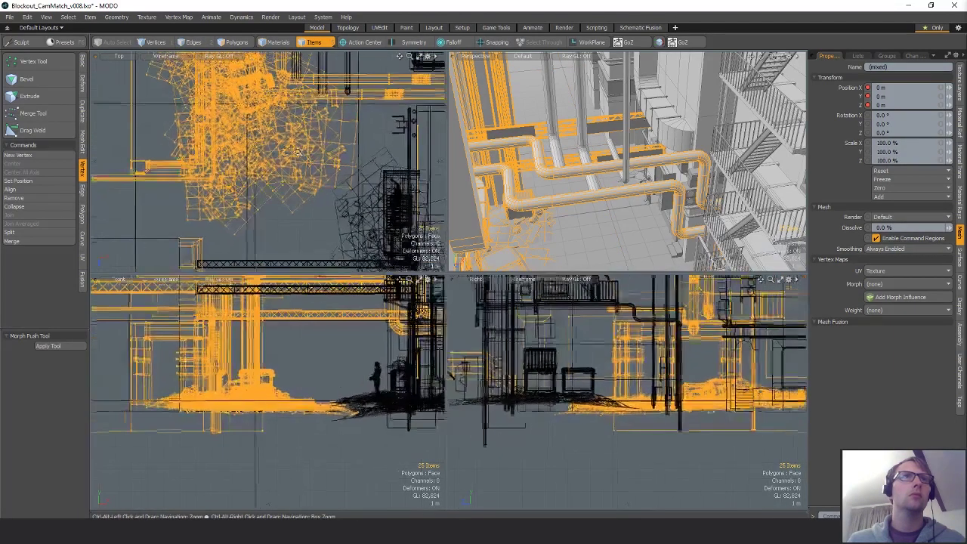
# - Remove the remaining truss girders and the overhead pipes crossing the street from the item selection
pyautogui.keyDown('alt'); pyautogui.keyDown('shift'); pyautogui.moveTo(320, 150); pyautogui.dragTo(314, 252); pyautogui.keyUp('shift'); pyautogui.keyUp('alt')
pyautogui.moveTo(331, 166)
pyautogui.keyDown('alt'); pyautogui.keyDown('shift'); pyautogui.mouseDown()
pyautogui.moveTo(287, 180)
pyautogui.moveTo(342, 257)
pyautogui.mouseUp(); pyautogui.keyUp('shift'); pyautogui.keyUp('alt')
pyautogui.keyDown('ctrl'); pyautogui.click(340, 206); pyautogui.keyUp('ctrl')
pyautogui.moveTo(311, 130)
pyautogui.keyDown('ctrl'); pyautogui.mouseDown(button='right')
pyautogui.moveTo(393, 203)
pyautogui.moveTo(397, 155)
pyautogui.mouseUp(button='right'); pyautogui.keyUp('ctrl')
pyautogui.keyDown('alt'); pyautogui.keyDown('shift'); pyautogui.moveTo(333, 161); pyautogui.dragTo(400, 176); pyautogui.keyUp('shift'); pyautogui.keyUp('alt')
# - Try to move all geometry of the selected car-side buildings and rubble 300 mm along X
pyautogui.keyDown('alt'); pyautogui.moveTo(655, 220); pyautogui.dragTo(605, 160); pyautogui.keyUp('alt')
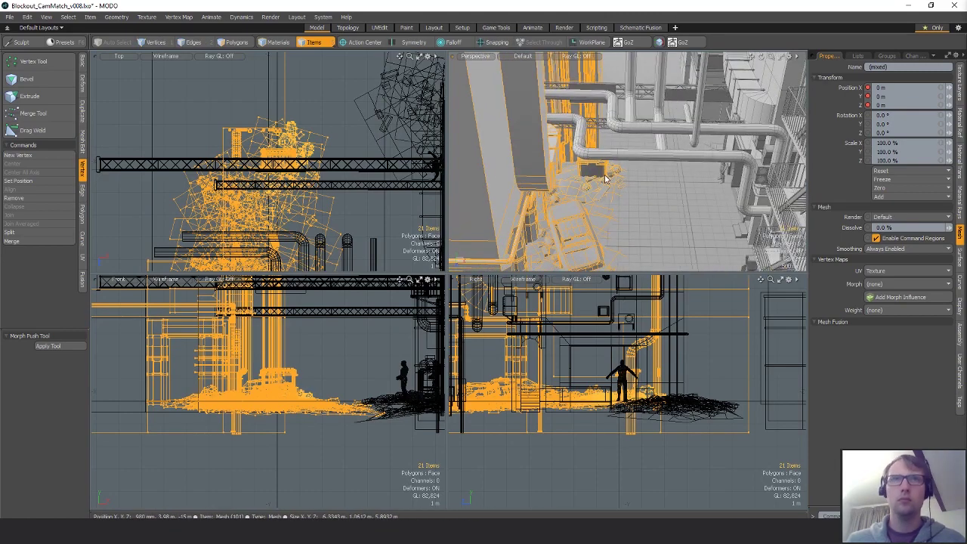
pyautogui.press('3')
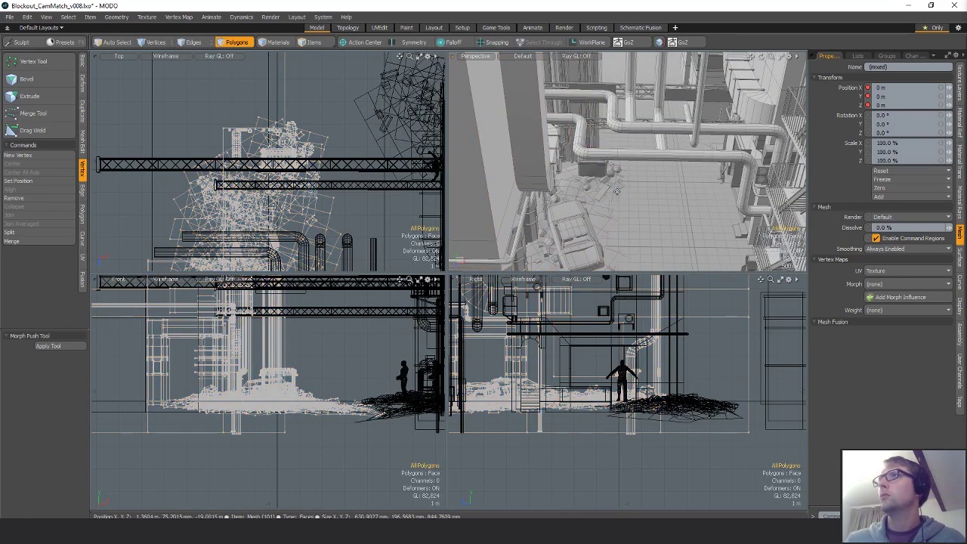
pyautogui.press('w')
pyautogui.keyDown('alt'); pyautogui.moveTo(651, 206); pyautogui.dragTo(610, 183); pyautogui.keyUp('alt')
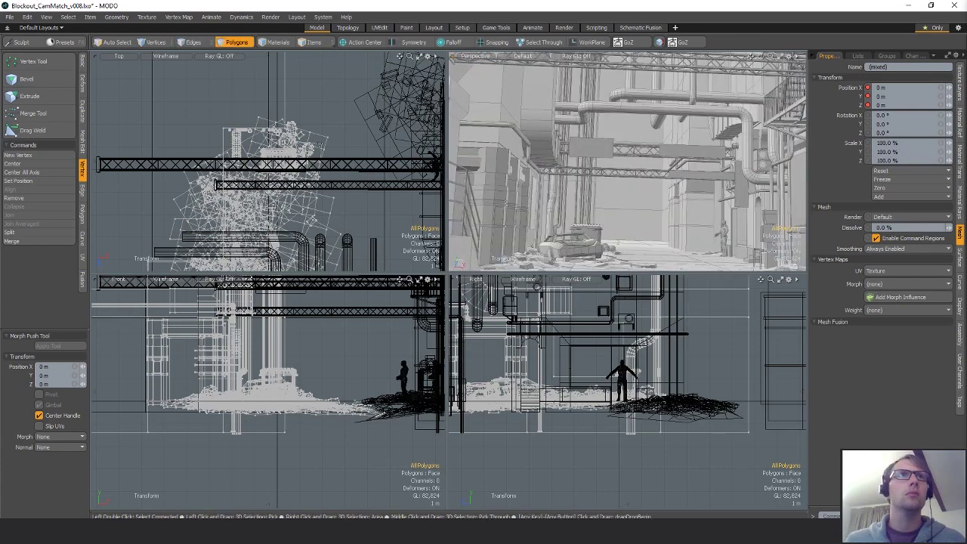
pyautogui.keyDown('alt'); pyautogui.keyDown('shift'); pyautogui.moveTo(325, 133); pyautogui.dragTo(278, 97); pyautogui.keyUp('shift'); pyautogui.keyUp('alt')
pyautogui.click(308, 189)
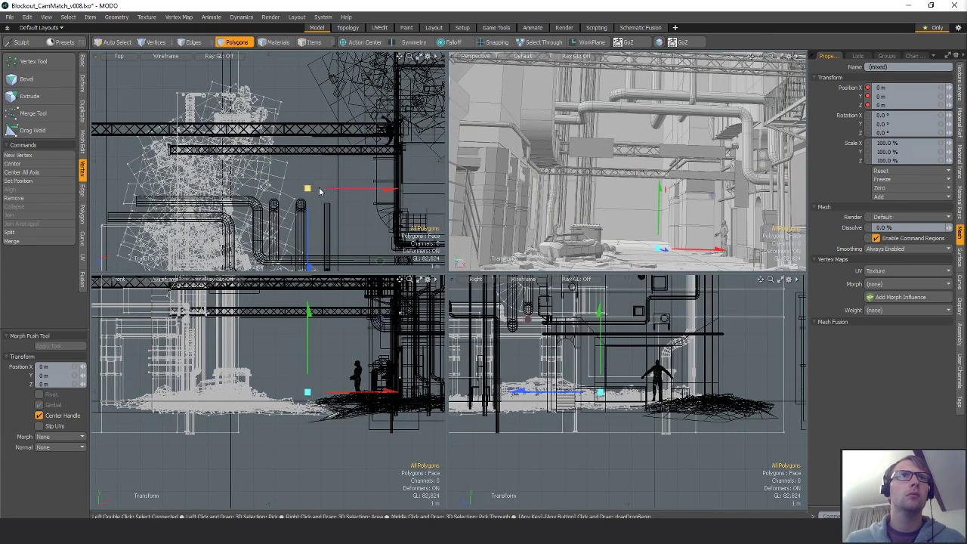
pyautogui.moveTo(386, 189); pyautogui.dragTo(394, 189)
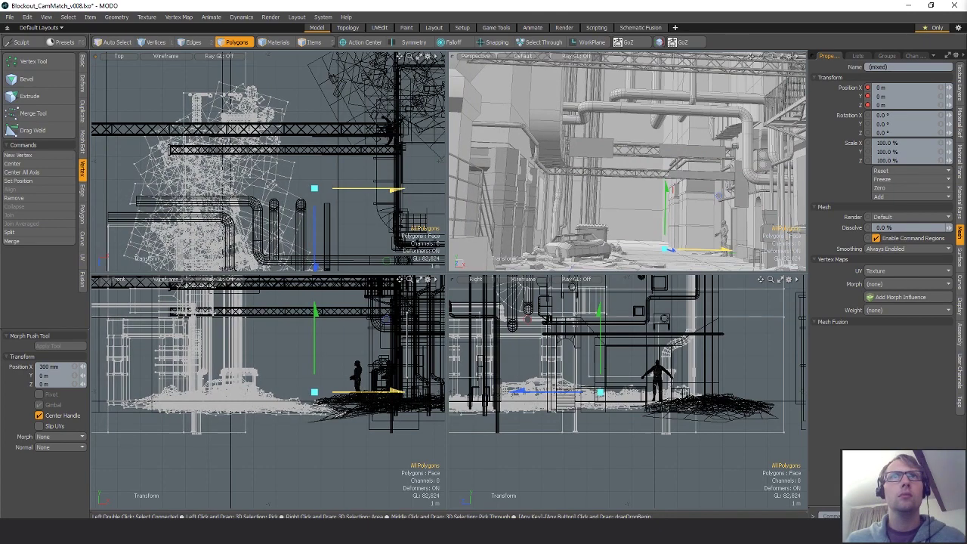
# - Try offsetting the car-side geometry -400 mm along X, and undo the trial moves
pyautogui.keyDown('alt'); pyautogui.moveTo(650, 215); pyautogui.dragTo(668, 182); pyautogui.keyUp('alt')
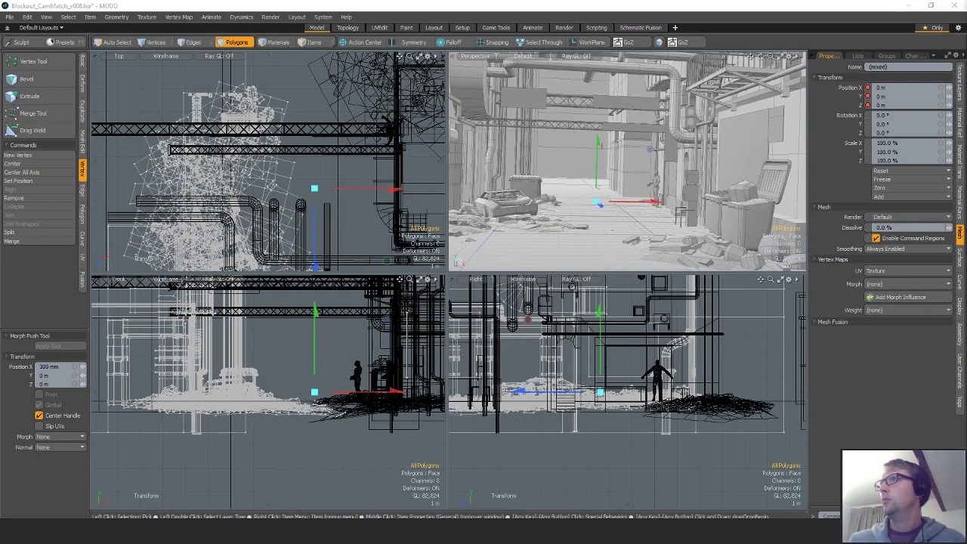
pyautogui.keyDown('alt'); pyautogui.moveTo(680, 195); pyautogui.dragTo(703, 185); pyautogui.keyUp('alt')
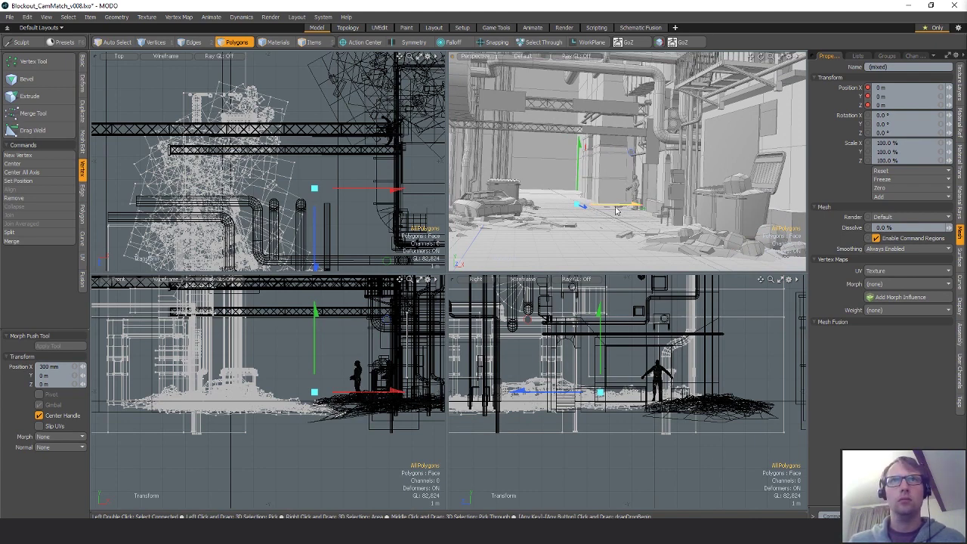
pyautogui.moveTo(393, 189); pyautogui.dragTo(403, 190)
pyautogui.moveTo(645, 203); pyautogui.dragTo(630, 204)
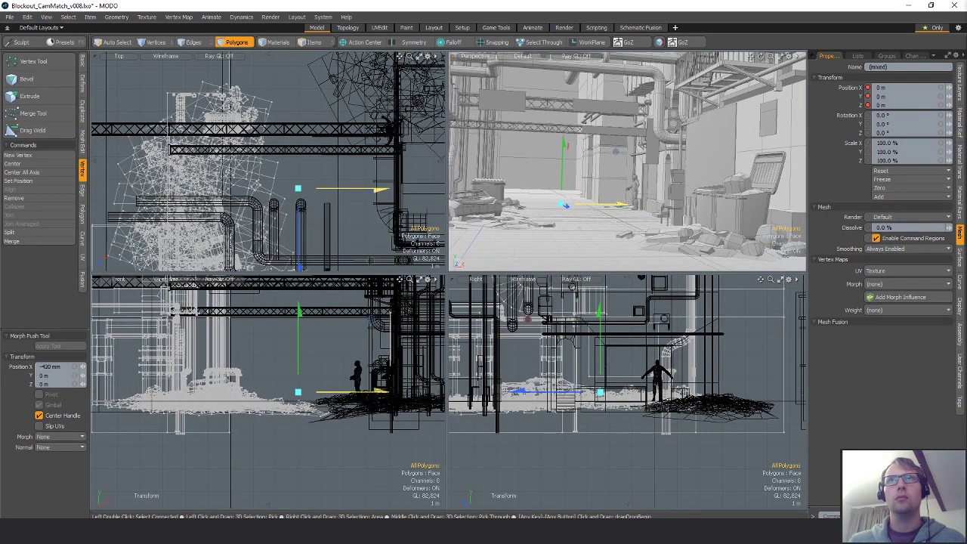
pyautogui.hotkey('ctrl', 'z')
pyautogui.hotkey('ctrl', 'z')
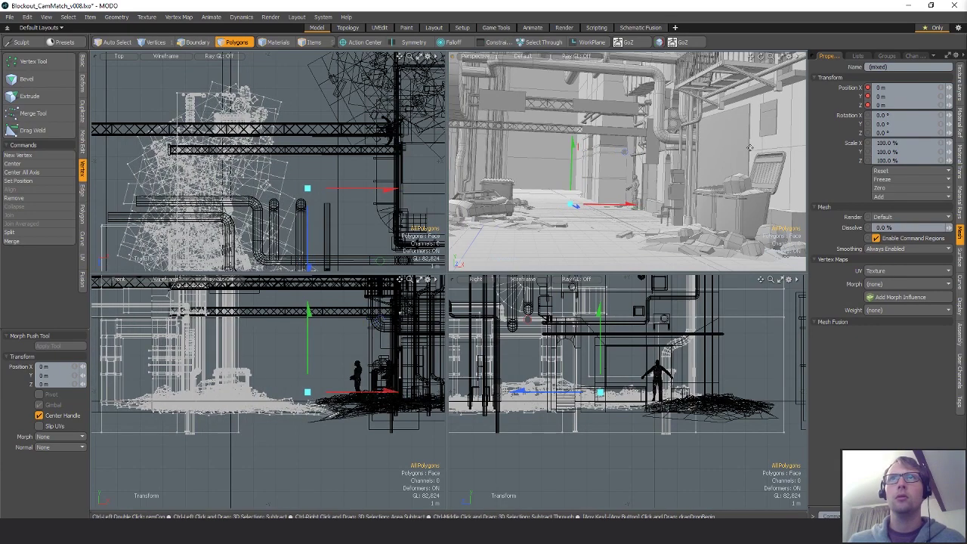
# - Cut the five polygons of the large wall panel above the open dumpster and paste them into a new mesh item
pyautogui.keyDown('alt'); pyautogui.moveTo(718, 147); pyautogui.dragTo(661, 173); pyautogui.keyUp('alt')
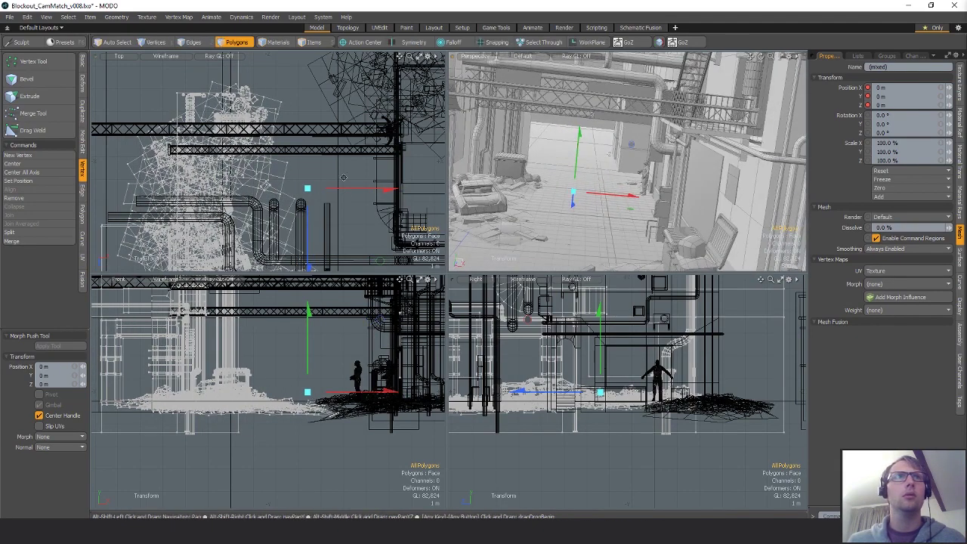
pyautogui.scroll(-3, 351, 230)
pyautogui.keyDown('alt'); pyautogui.moveTo(351, 233); pyautogui.dragTo(347, 167); pyautogui.keyUp('alt')
pyautogui.press('space')
pyautogui.moveTo(347, 167)
pyautogui.mouseDown(button='right')
pyautogui.moveTo(398, 246)
pyautogui.moveTo(393, 170)
pyautogui.mouseUp(button='right')
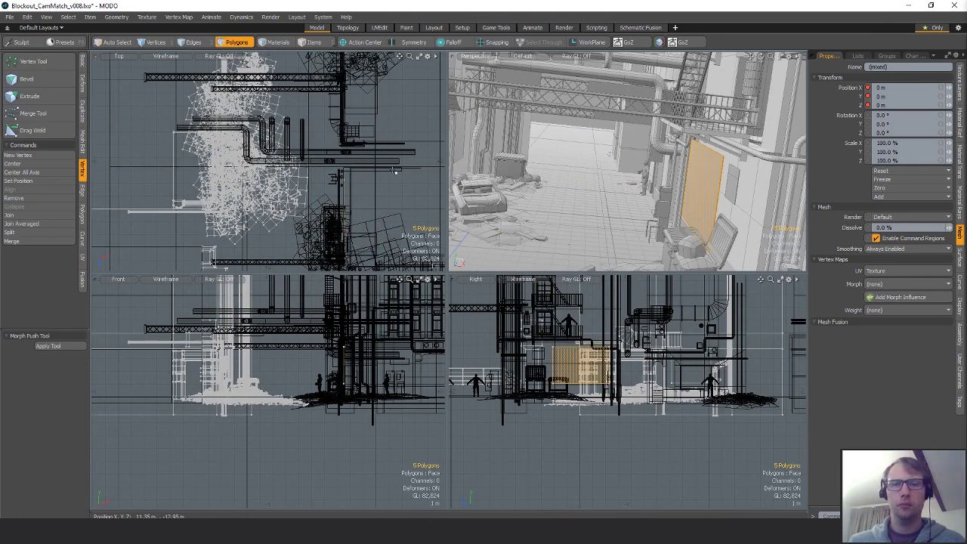
pyautogui.hotkey('ctrl', 'x')
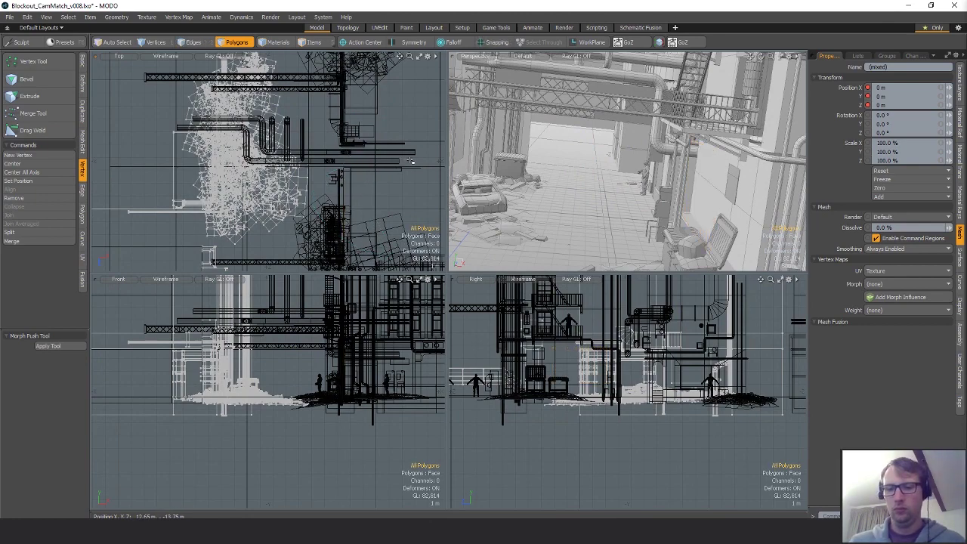
pyautogui.press('n')
pyautogui.hotkey('ctrl', 'v')
pyautogui.keyDown('alt'); pyautogui.keyDown('shift'); pyautogui.moveTo(395, 117); pyautogui.dragTo(411, 158); pyautogui.keyUp('shift'); pyautogui.keyUp('alt')
pyautogui.click(415, 161)
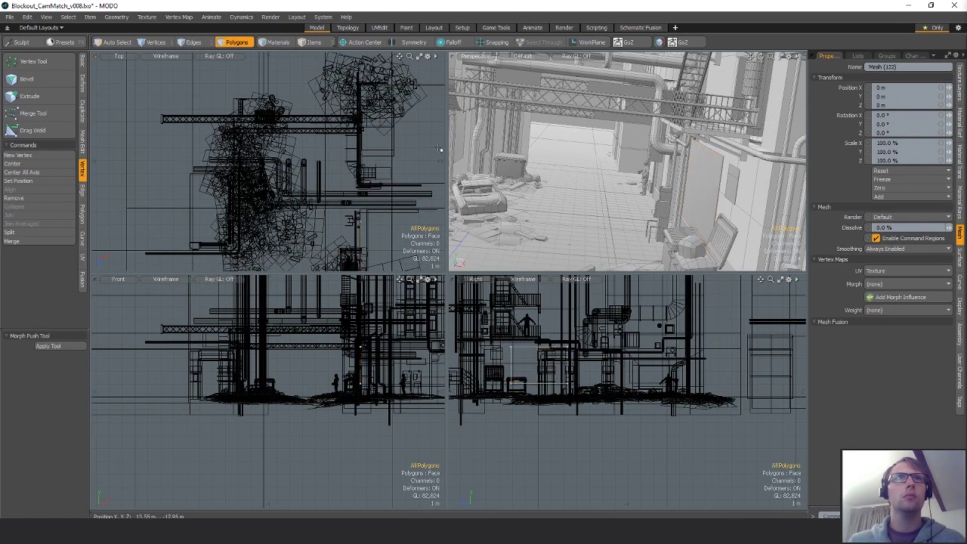
# - Select the whole sign panel on the car-side end of the overhead truss girder and move it 1 m along X
pyautogui.keyDown('alt'); pyautogui.keyDown('shift'); pyautogui.moveTo(626, 151); pyautogui.dragTo(538, 89); pyautogui.keyUp('shift'); pyautogui.keyUp('alt')
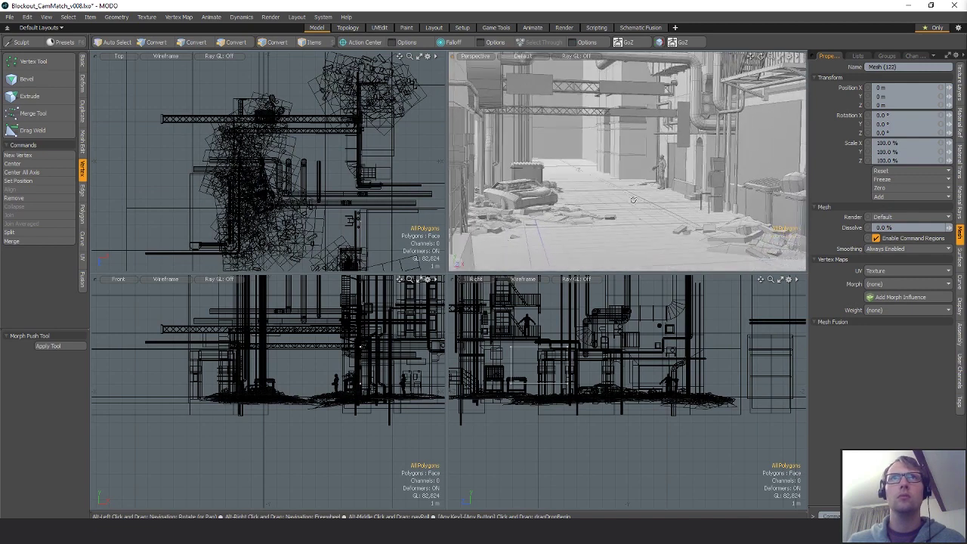
pyautogui.doubleClick(542, 82)
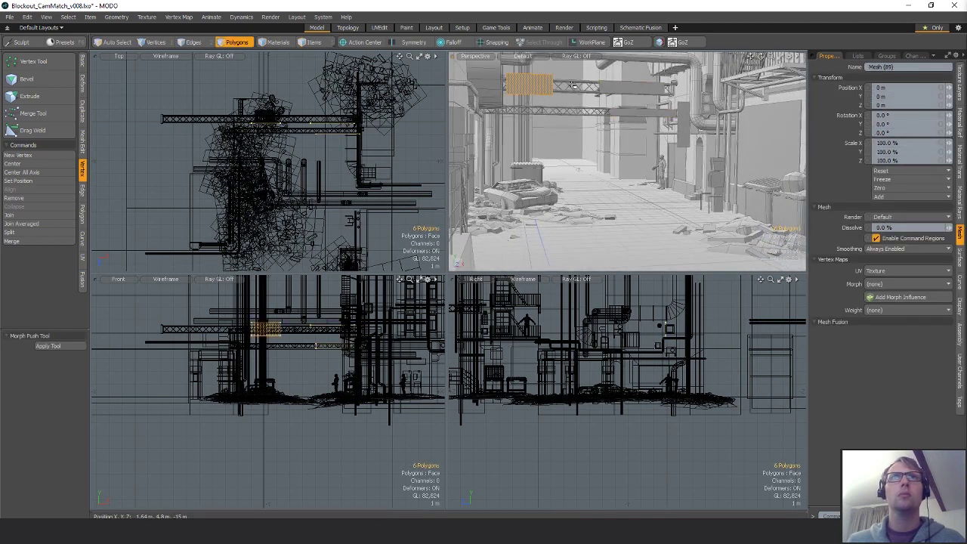
pyautogui.press('w')
pyautogui.moveTo(561, 91); pyautogui.dragTo(588, 88)
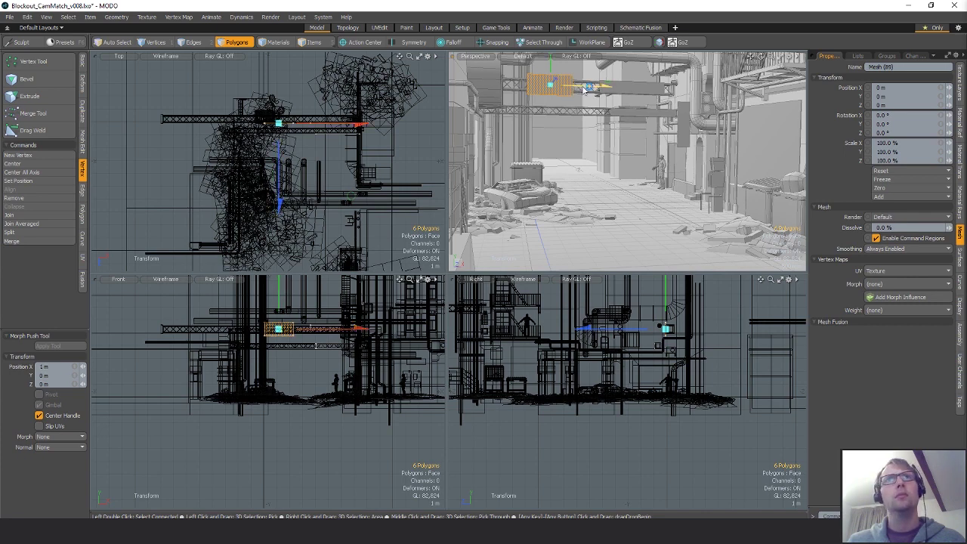
pyautogui.press('space')
# - Switch to item selection and lasso-select the meshes on the wrecked car's side of the street in the top view
pyautogui.click(580, 168)
pyautogui.press('5')
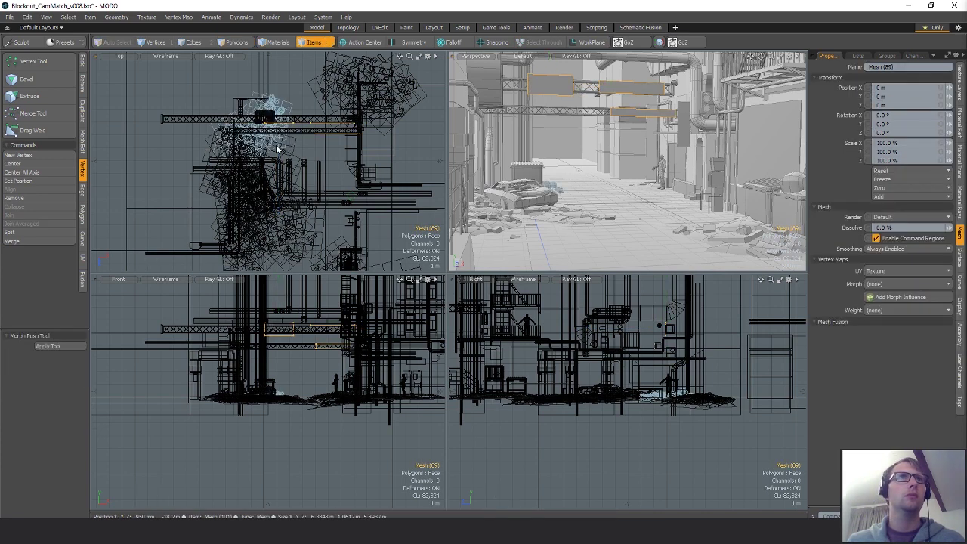
pyautogui.click(296, 142)
pyautogui.moveTo(228, 79)
pyautogui.mouseDown(button='right')
pyautogui.moveTo(295, 262)
pyautogui.moveTo(284, 157)
pyautogui.mouseUp(button='right')
pyautogui.keyDown('alt'); pyautogui.keyDown('shift'); pyautogui.moveTo(264, 253); pyautogui.dragTo(265, 139); pyautogui.keyUp('shift'); pyautogui.keyUp('alt')
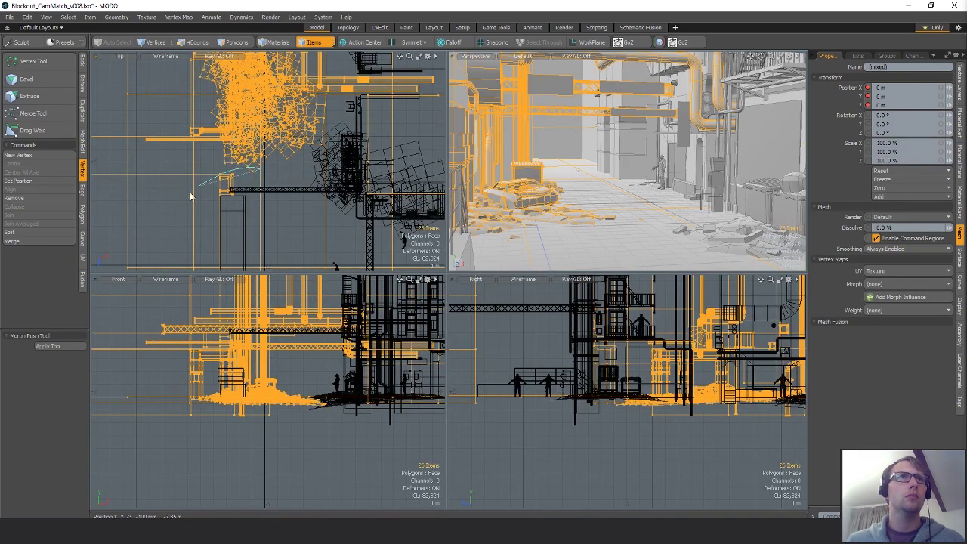
# - Extend the item selection to the car-side fence and structures nearer the camera, excluding stray items across the street
pyautogui.keyDown('shift'); pyautogui.moveTo(189, 196); pyautogui.dragTo(288, 260, button='right'); pyautogui.keyUp('shift')
pyautogui.keyDown('alt'); pyautogui.keyDown('shift'); pyautogui.moveTo(299, 228); pyautogui.dragTo(284, 197); pyautogui.keyUp('shift'); pyautogui.keyUp('alt')
pyautogui.moveTo(291, 141)
pyautogui.keyDown('shift'); pyautogui.mouseDown(button='right')
pyautogui.moveTo(292, 183)
pyautogui.moveTo(360, 266)
pyautogui.mouseUp(button='right'); pyautogui.keyUp('shift')
pyautogui.keyDown('alt'); pyautogui.keyDown('shift'); pyautogui.moveTo(363, 110); pyautogui.dragTo(350, 163); pyautogui.keyUp('shift'); pyautogui.keyUp('alt')
pyautogui.moveTo(342, 159)
pyautogui.keyDown('ctrl'); pyautogui.mouseDown(button='right')
pyautogui.moveTo(398, 167)
pyautogui.moveTo(372, 142)
pyautogui.mouseUp(button='right'); pyautogui.keyUp('ctrl')
pyautogui.keyDown('alt'); pyautogui.keyDown('shift'); pyautogui.moveTo(370, 107); pyautogui.dragTo(369, 168); pyautogui.keyUp('shift'); pyautogui.keyUp('alt')
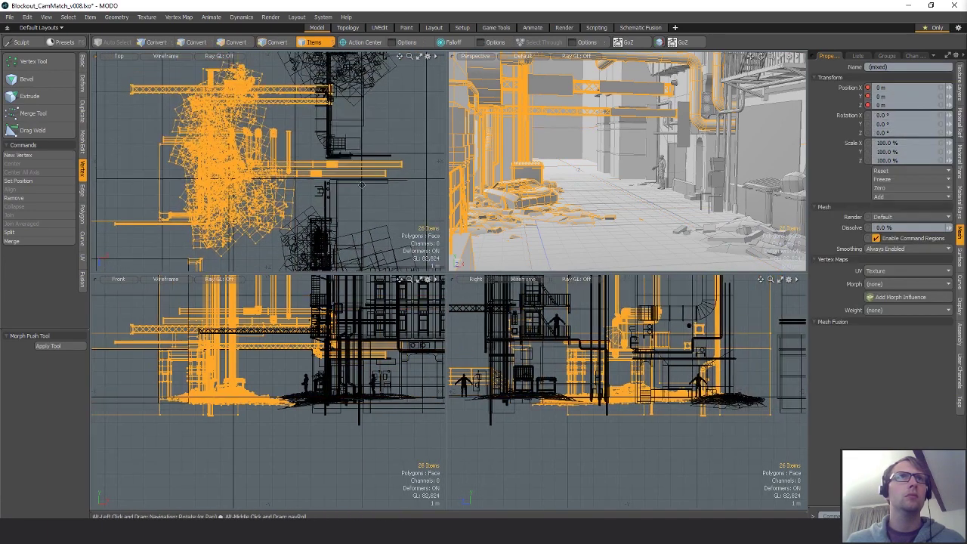
# - Remove the overhead pipes and the truss girders crossing the street from the item selection
pyautogui.moveTo(360, 73)
pyautogui.keyDown('ctrl'); pyautogui.mouseDown(button='right')
pyautogui.moveTo(385, 186)
pyautogui.moveTo(386, 132)
pyautogui.mouseUp(button='right'); pyautogui.keyUp('ctrl')
pyautogui.keyDown('alt'); pyautogui.keyDown('shift'); pyautogui.moveTo(363, 138); pyautogui.dragTo(371, 171); pyautogui.keyUp('shift'); pyautogui.keyUp('alt')
pyautogui.keyDown('ctrl'); pyautogui.keyDown('alt'); pyautogui.moveTo(310, 175); pyautogui.dragTo(344, 176); pyautogui.keyUp('alt'); pyautogui.keyUp('ctrl')
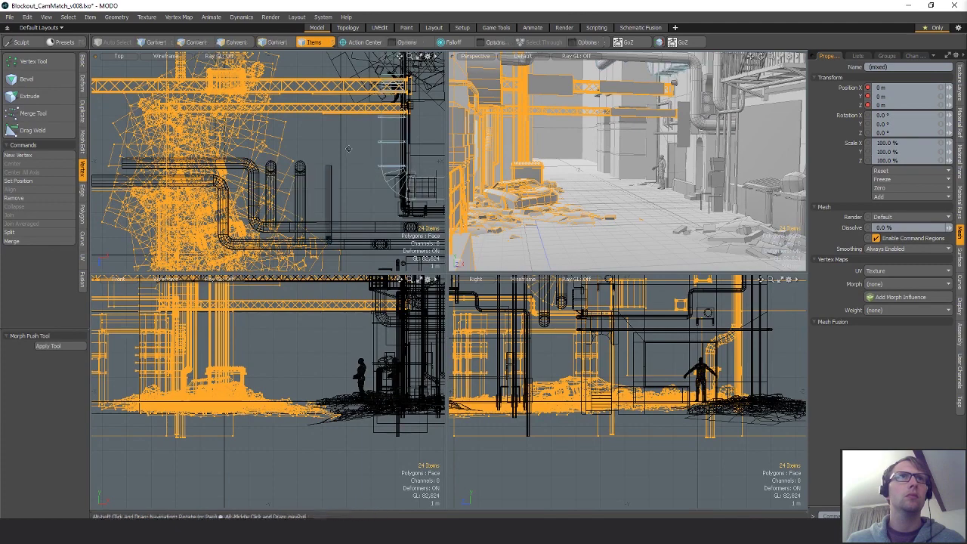
pyautogui.keyDown('alt'); pyautogui.keyDown('shift'); pyautogui.moveTo(378, 112); pyautogui.dragTo(378, 149); pyautogui.keyUp('shift'); pyautogui.keyUp('alt')
pyautogui.keyDown('ctrl'); pyautogui.moveTo(294, 116); pyautogui.dragTo(364, 157, button='right'); pyautogui.keyUp('ctrl')
pyautogui.moveTo(362, 160)
pyautogui.keyDown('alt'); pyautogui.keyDown('shift'); pyautogui.mouseDown()
pyautogui.moveTo(347, 155)
pyautogui.moveTo(358, 115)
pyautogui.mouseUp(); pyautogui.keyUp('shift'); pyautogui.keyUp('alt')
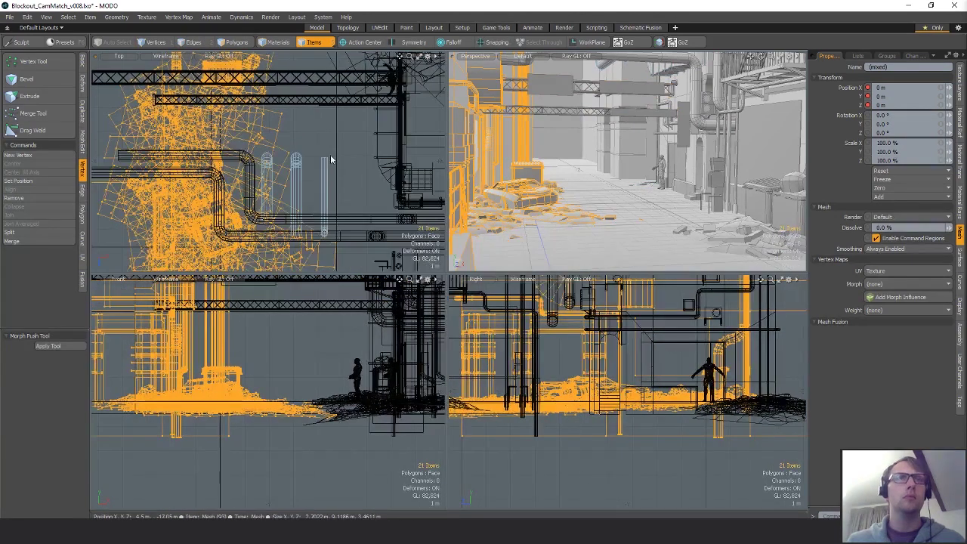
# - Move all polygons of the selected car-side buildings, wrecked car and rubble 1.14 m along X
pyautogui.press('3')
pyautogui.press('w')
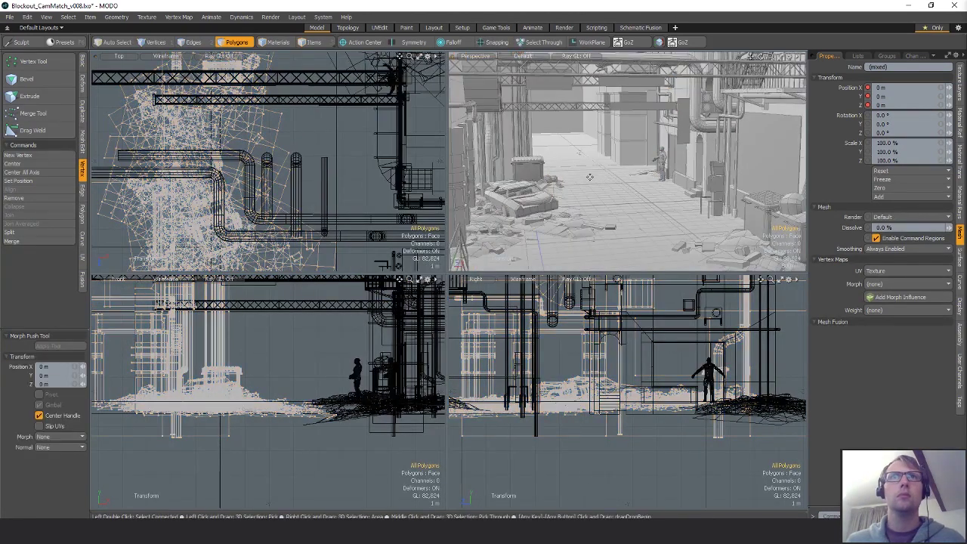
pyautogui.moveTo(653, 174); pyautogui.dragTo(670, 174)
pyautogui.moveTo(372, 205); pyautogui.dragTo(376, 204)
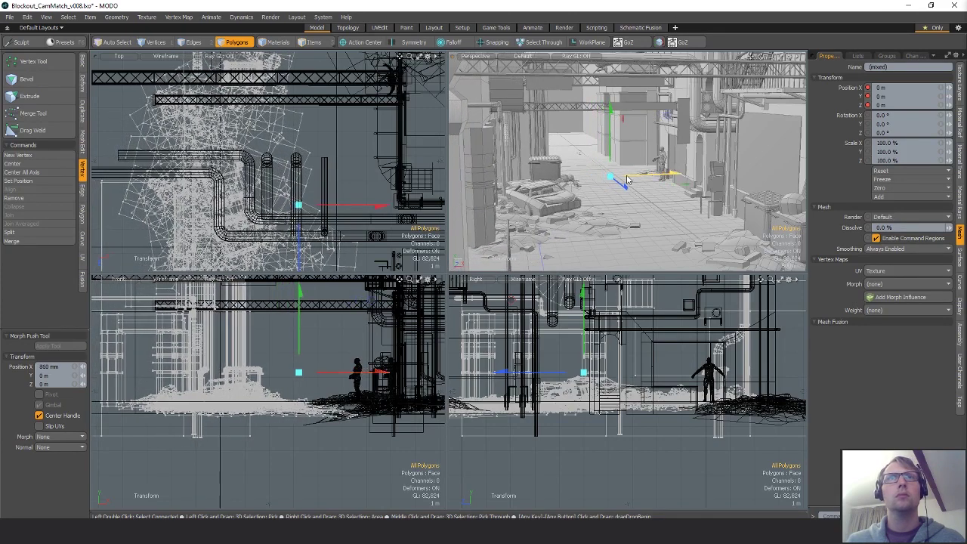
pyautogui.keyDown('alt'); pyautogui.moveTo(626, 180); pyautogui.dragTo(604, 218); pyautogui.keyUp('alt')
pyautogui.keyDown('alt'); pyautogui.moveTo(606, 183); pyautogui.dragTo(610, 198); pyautogui.keyUp('alt')
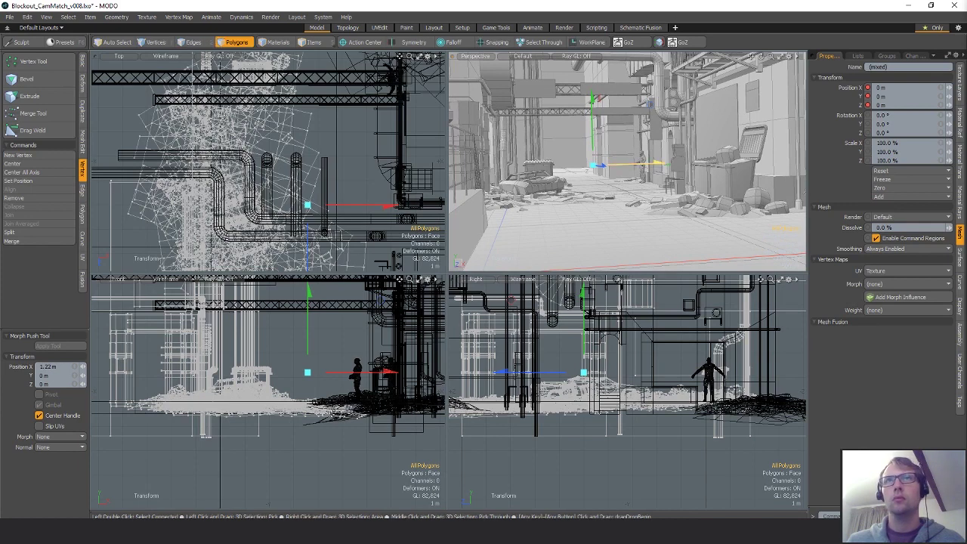
pyautogui.moveTo(658, 163); pyautogui.dragTo(657, 164)
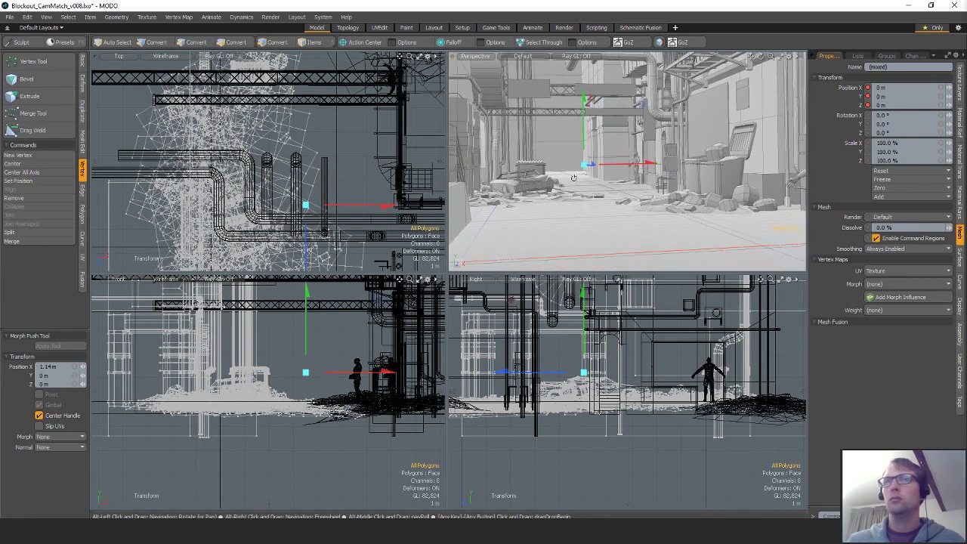
pyautogui.keyDown('alt'); pyautogui.moveTo(576, 181); pyautogui.dragTo(642, 206); pyautogui.keyUp('alt')
pyautogui.press('space')
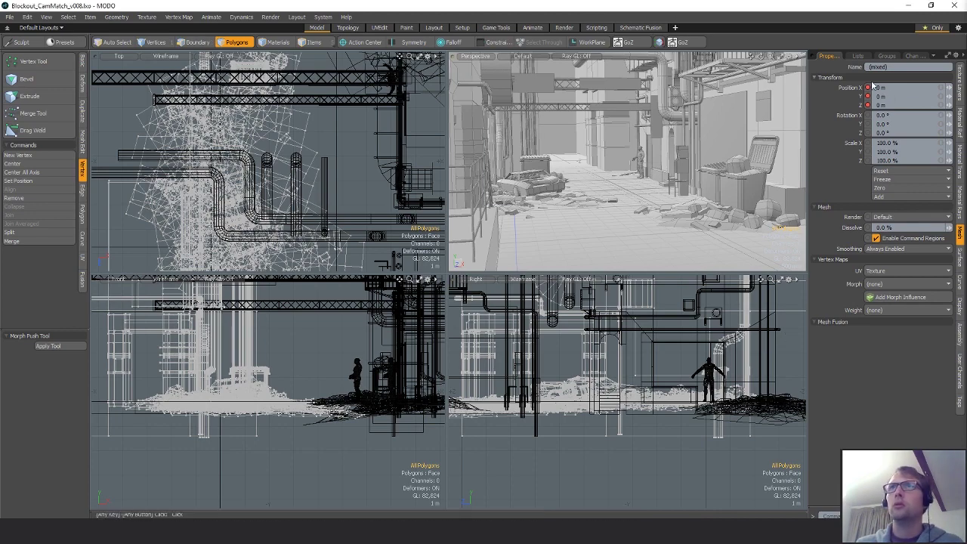
# - Delete the loose rubble block lying on the street beside the wrecked car's debris
pyautogui.keyDown('alt'); pyautogui.moveTo(627, 163); pyautogui.dragTo(624, 225); pyautogui.keyUp('alt')
pyautogui.click(744, 340)
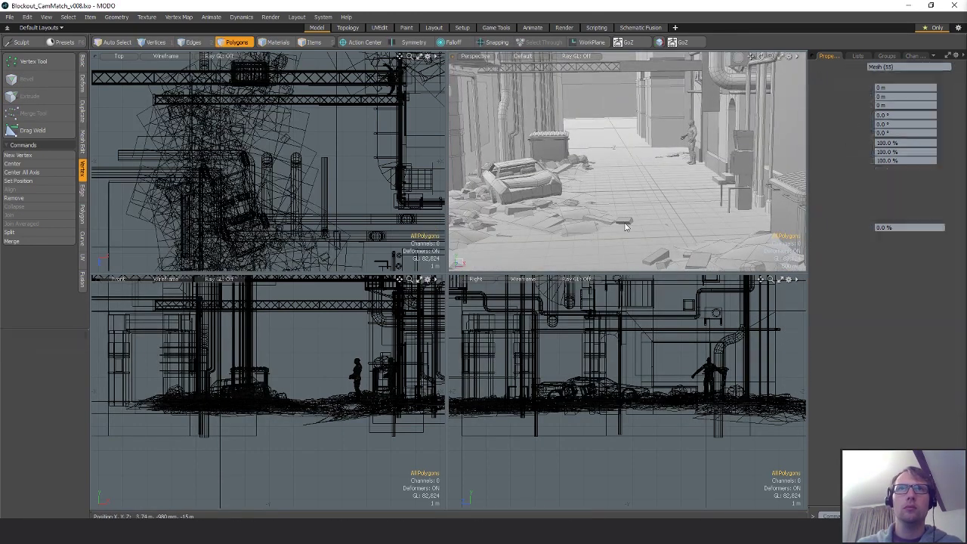
pyautogui.click(625, 225)
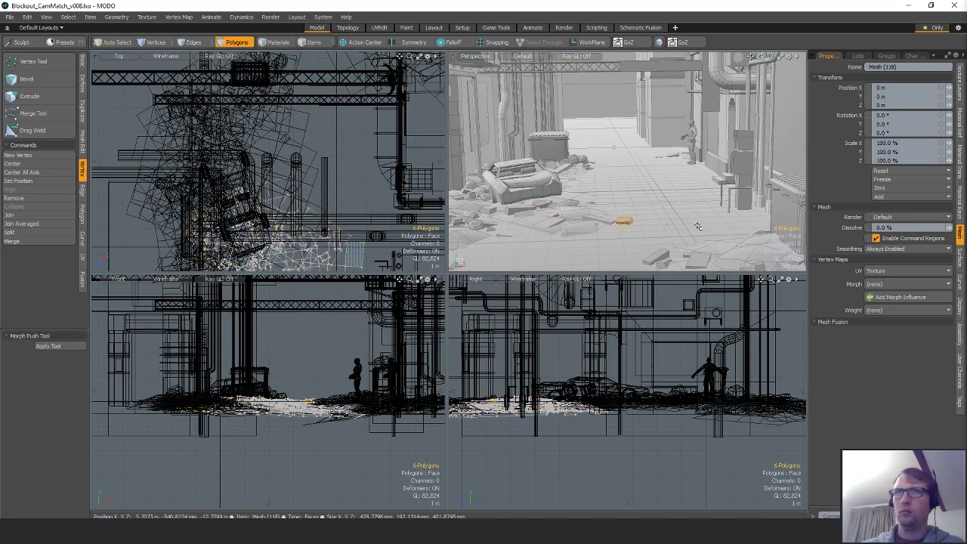
pyautogui.press('Delete')
# - Select the whole flat slab at the street edge of the car-side rubble and move it -740 mm along X
pyautogui.keyDown('alt'); pyautogui.moveTo(698, 227); pyautogui.dragTo(687, 199); pyautogui.keyUp('alt')
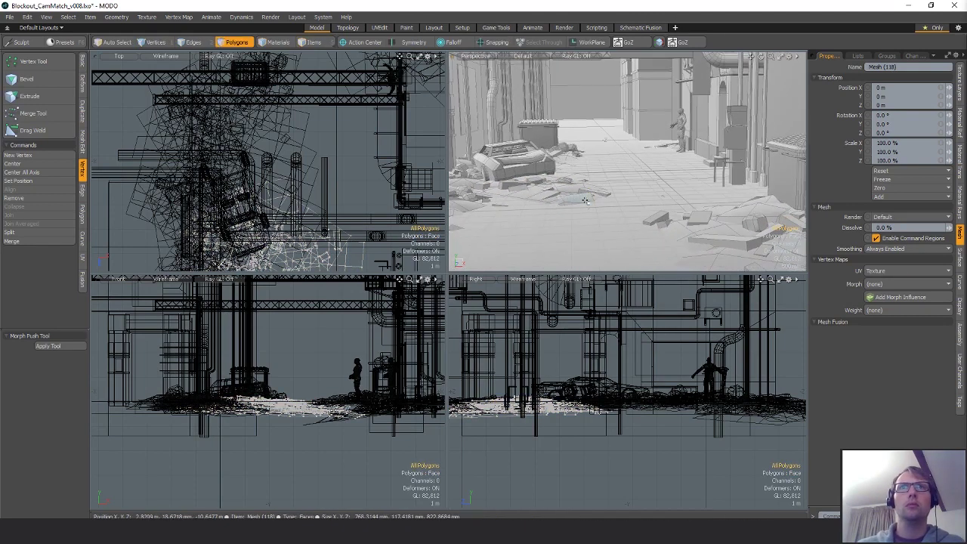
pyautogui.click(585, 200)
pyautogui.press('w')
pyautogui.press('q')
pyautogui.doubleClick(585, 198)
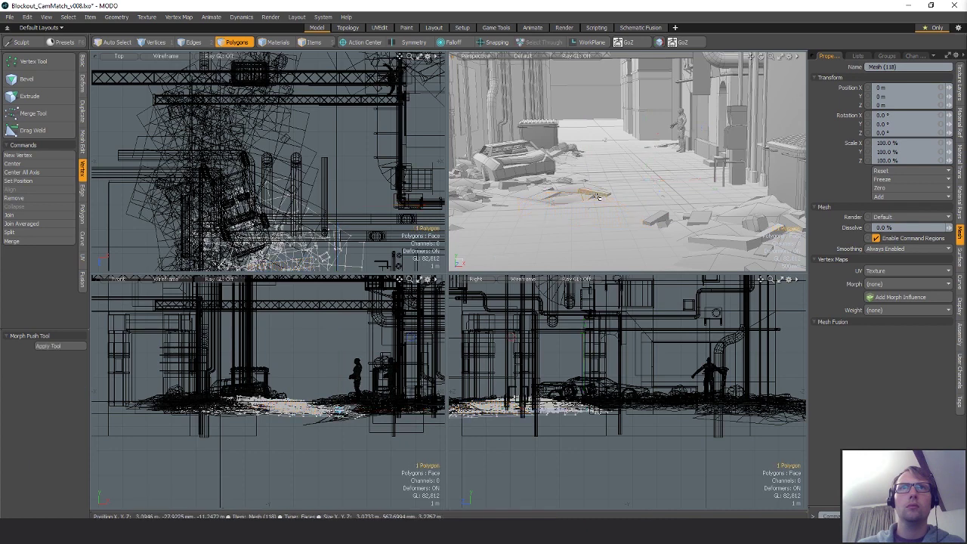
pyautogui.press('w')
pyautogui.moveTo(649, 183); pyautogui.dragTo(621, 186)
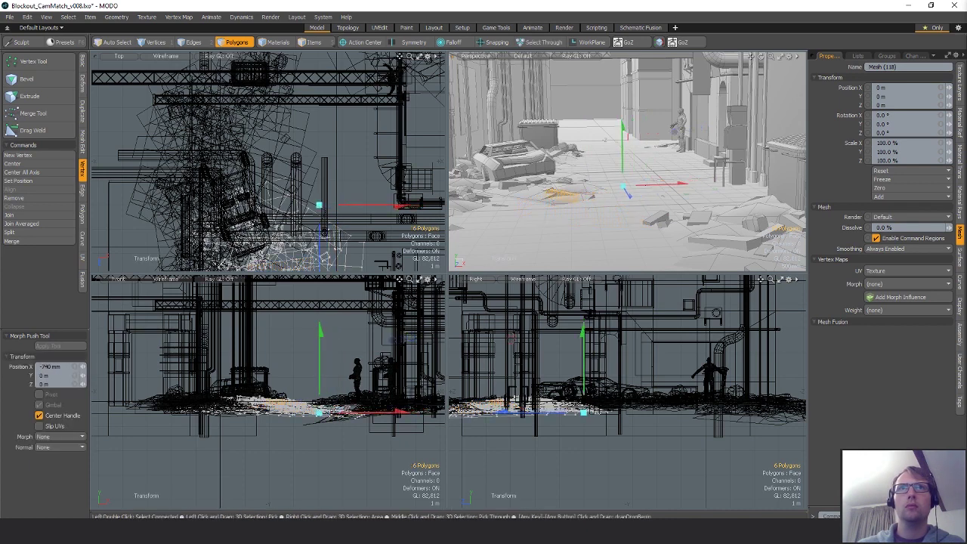
pyautogui.press('space')
# - Select the loose block at the street edge of the dumpster-side rubble and move it in toward the pile
pyautogui.click(662, 218)
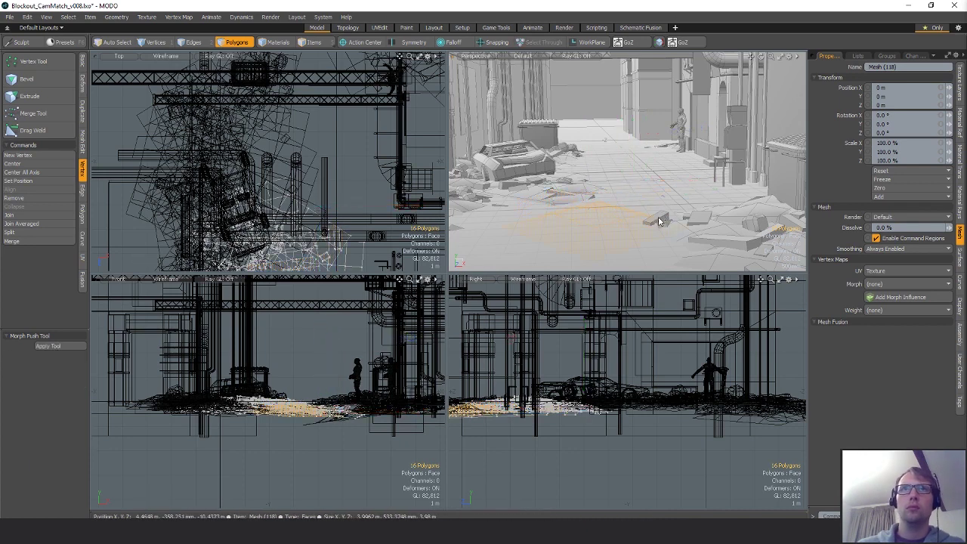
pyautogui.press('5')
pyautogui.click(663, 220)
pyautogui.press('3')
pyautogui.click(654, 216)
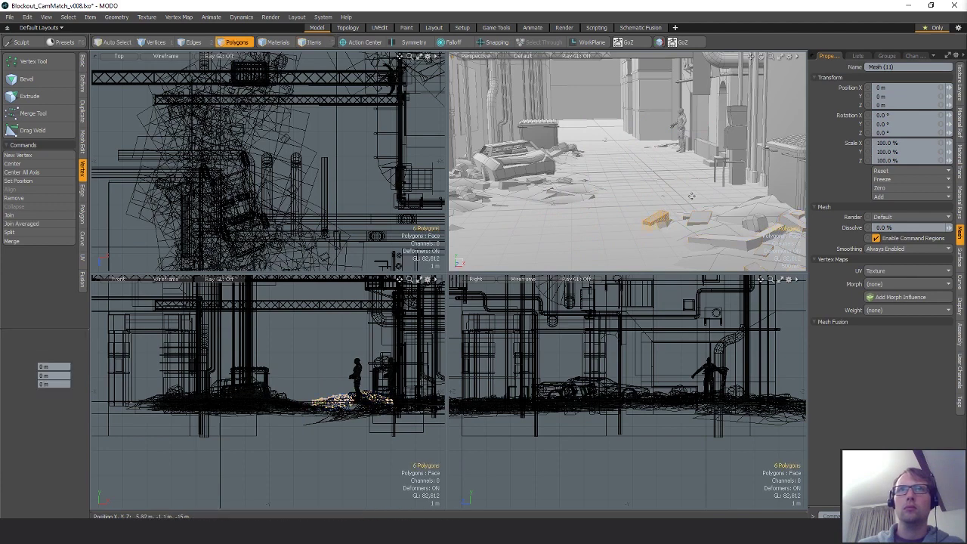
pyautogui.press('w')
pyautogui.press('space')
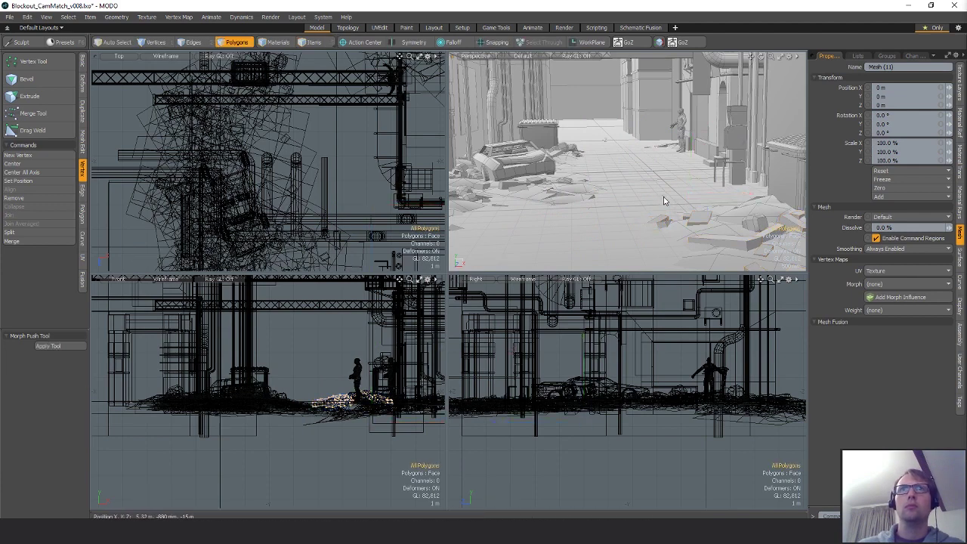
# - Delete the loose flat slab lying on the street in front of the wrecked car's rubble
pyautogui.press('5')
pyautogui.click(664, 200)
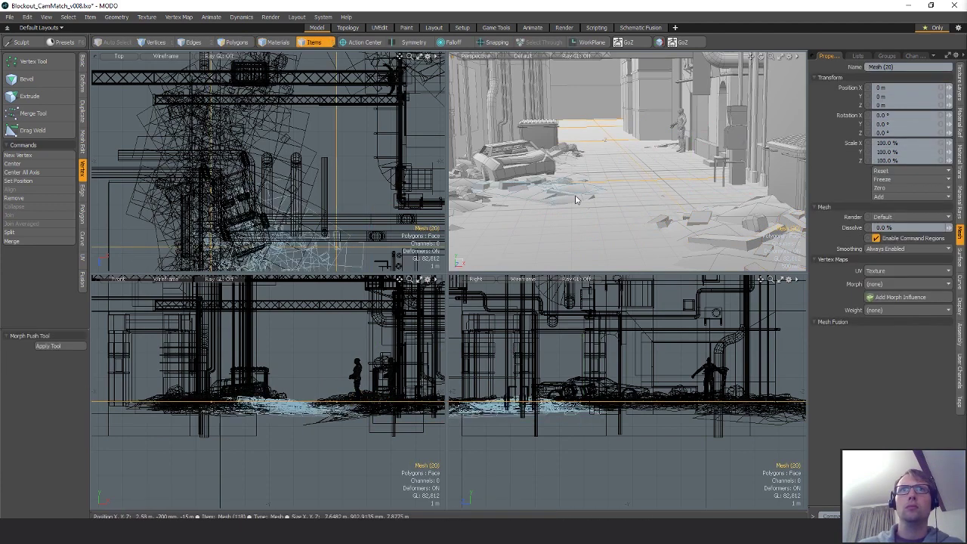
pyautogui.click(577, 198)
pyautogui.press('3')
pyautogui.click(663, 199)
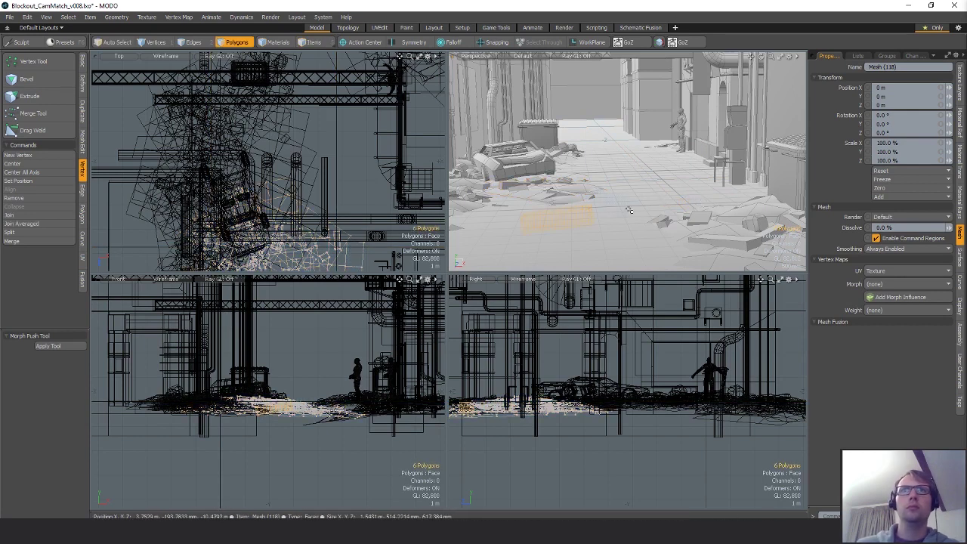
pyautogui.press('Delete')
# - Save the scene as a new version named Blockout_CamMatch_v009
pyautogui.keyDown('ctrl'); pyautogui.keyDown('alt'); pyautogui.moveTo(628, 210); pyautogui.dragTo(629, 167); pyautogui.keyUp('alt'); pyautogui.keyUp('ctrl')
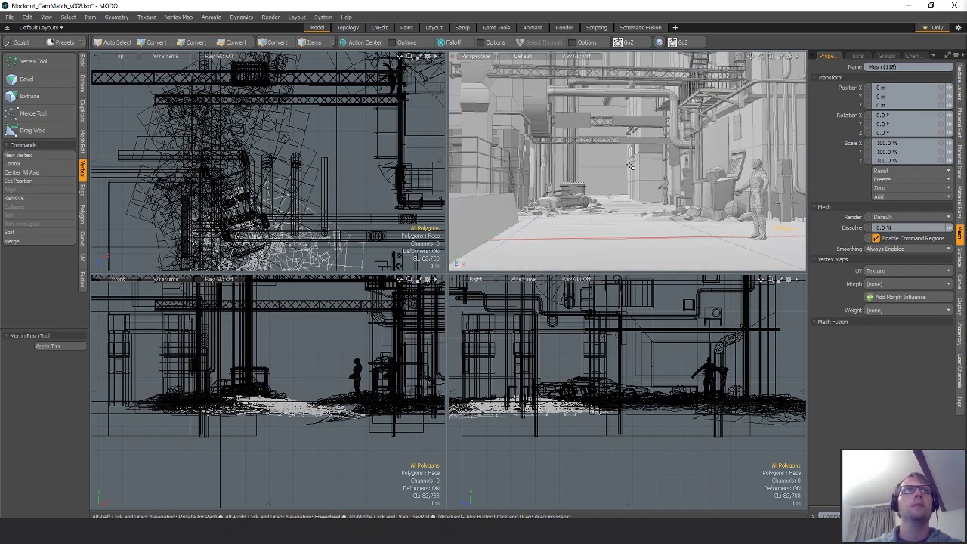
pyautogui.hotkey('ctrl', 'shift', 's')
pyautogui.press('Right')
pyautogui.press('BackSpace')
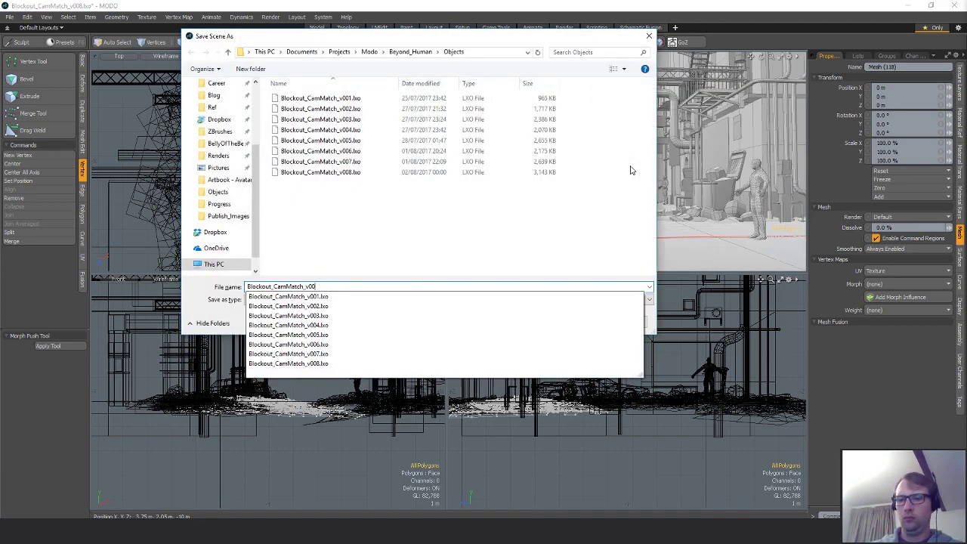
pyautogui.write('9')
pyautogui.press('Return')
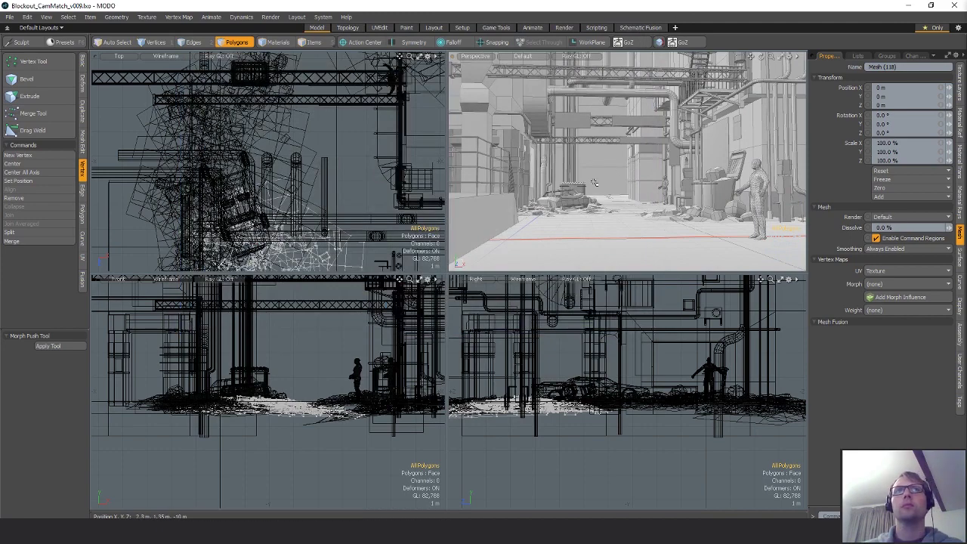
# - Select the whole foreground building block beside the railed platform and cut and paste it into a new mesh
pyautogui.keyDown('alt'); pyautogui.moveTo(595, 183); pyautogui.dragTo(608, 208); pyautogui.keyUp('alt')
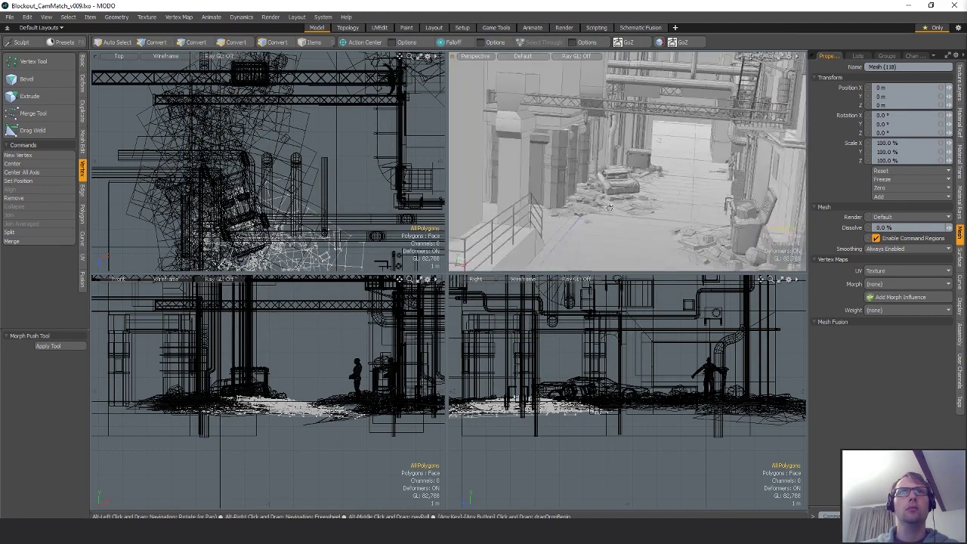
pyautogui.press('5')
pyautogui.click(473, 188)
pyautogui.press('3')
pyautogui.click(473, 188)
pyautogui.keyDown('alt'); pyautogui.moveTo(237, 176); pyautogui.dragTo(283, 104); pyautogui.keyUp('alt')
pyautogui.scroll(-4, 238, 165)
pyautogui.scroll(-4, 283, 103)
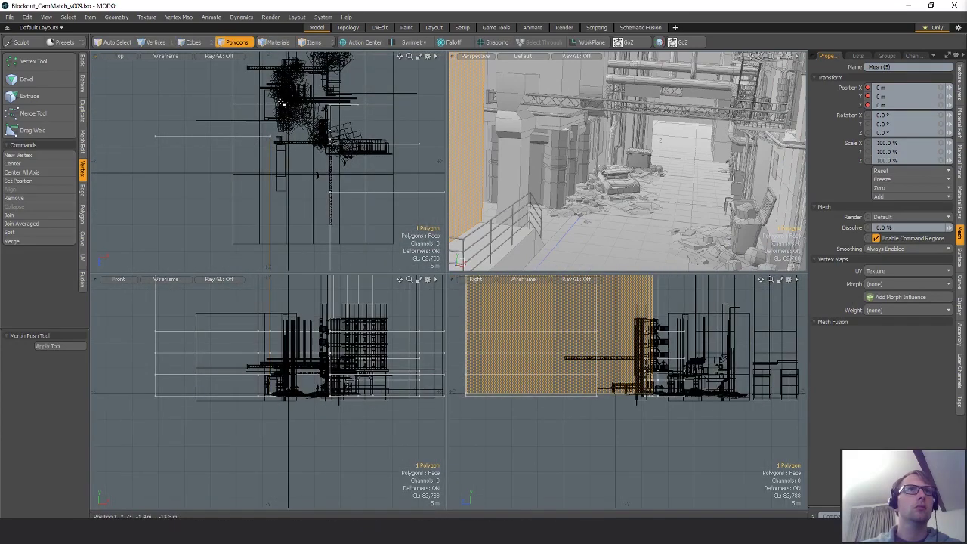
pyautogui.press(']')
pyautogui.keyDown('alt'); pyautogui.moveTo(300, 169); pyautogui.dragTo(279, 141); pyautogui.keyUp('alt')
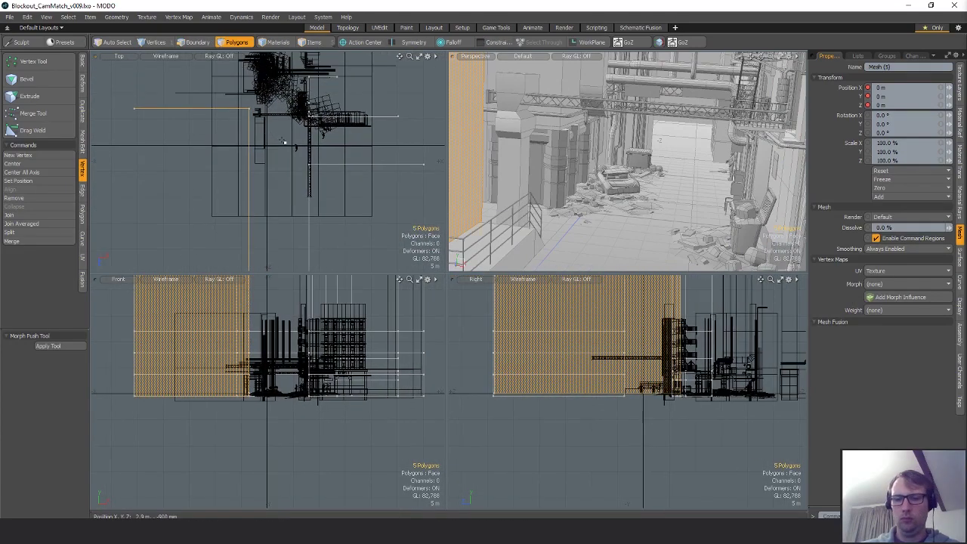
pyautogui.hotkey('ctrl', 'x')
pyautogui.press('n')
pyautogui.hotkey('ctrl', 'v')
pyautogui.scroll(4, 252, 109)
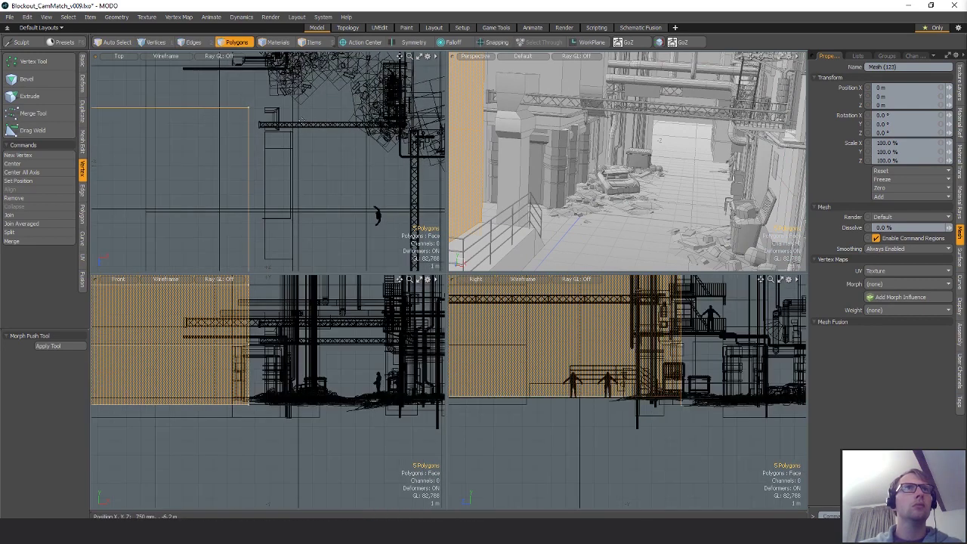
# - Move the separated foreground building block along X toward the street and clear the selection
pyautogui.press('w')
pyautogui.keyDown('alt'); pyautogui.keyDown('shift'); pyautogui.moveTo(282, 130); pyautogui.dragTo(305, 158); pyautogui.keyUp('shift'); pyautogui.keyUp('alt')
pyautogui.press('q')
pyautogui.click(360, 166)
# - Select the whole bent pipe crossing above the street and paste a copy of it into a new mesh
pyautogui.keyDown('alt'); pyautogui.moveTo(586, 178); pyautogui.dragTo(625, 204); pyautogui.keyUp('alt')
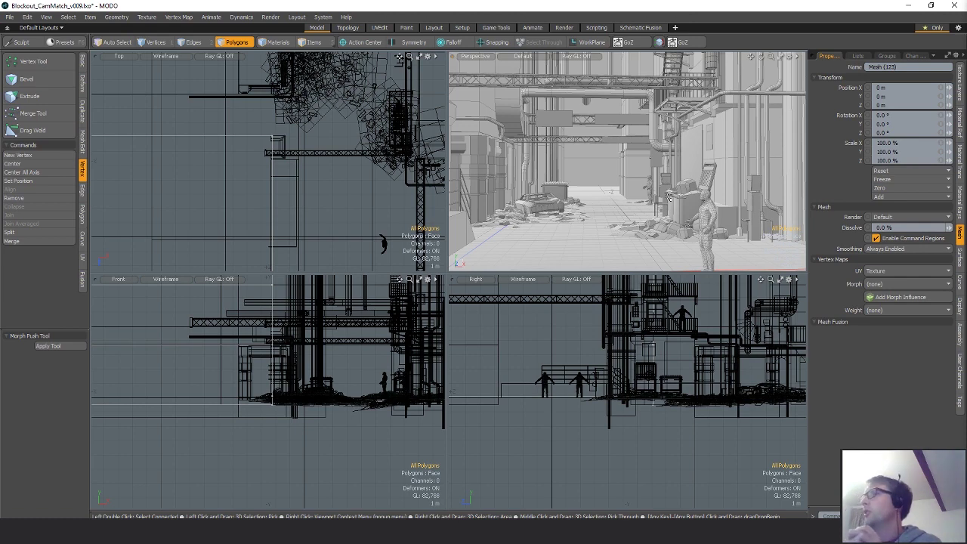
pyautogui.keyDown('alt'); pyautogui.moveTo(580, 205); pyautogui.dragTo(679, 221); pyautogui.keyUp('alt')
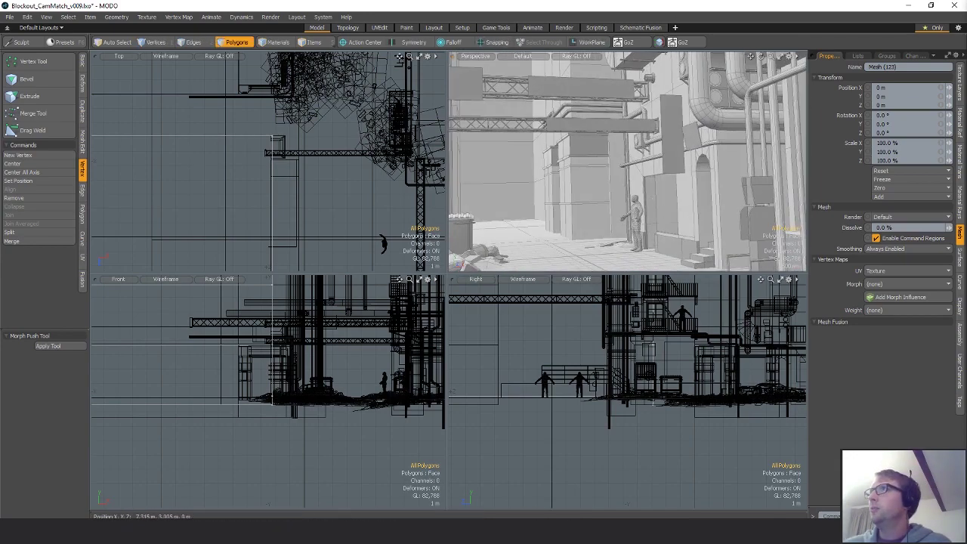
pyautogui.keyDown('alt'); pyautogui.moveTo(679, 249); pyautogui.dragTo(655, 213); pyautogui.keyUp('alt')
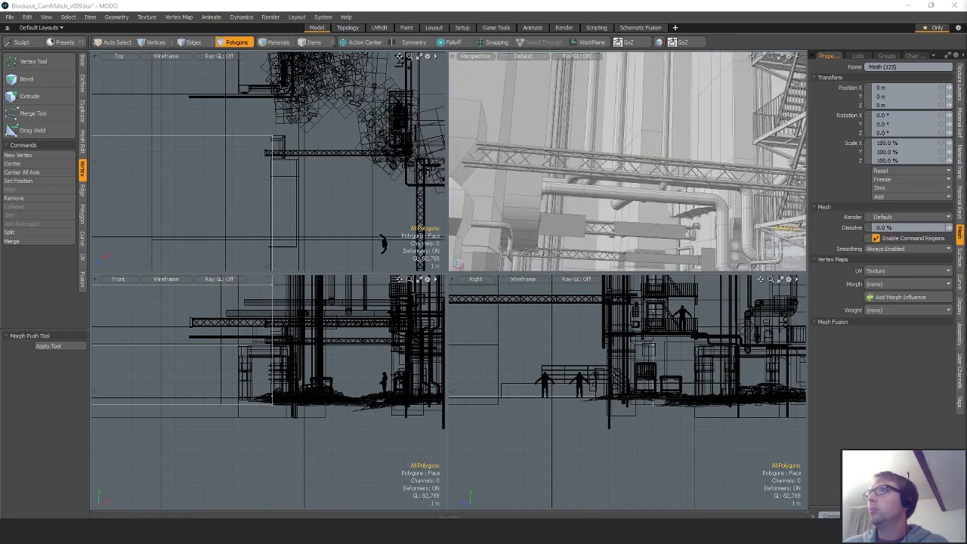
pyautogui.keyDown('alt'); pyautogui.moveTo(591, 202); pyautogui.dragTo(611, 200); pyautogui.keyUp('alt')
pyautogui.press('5')
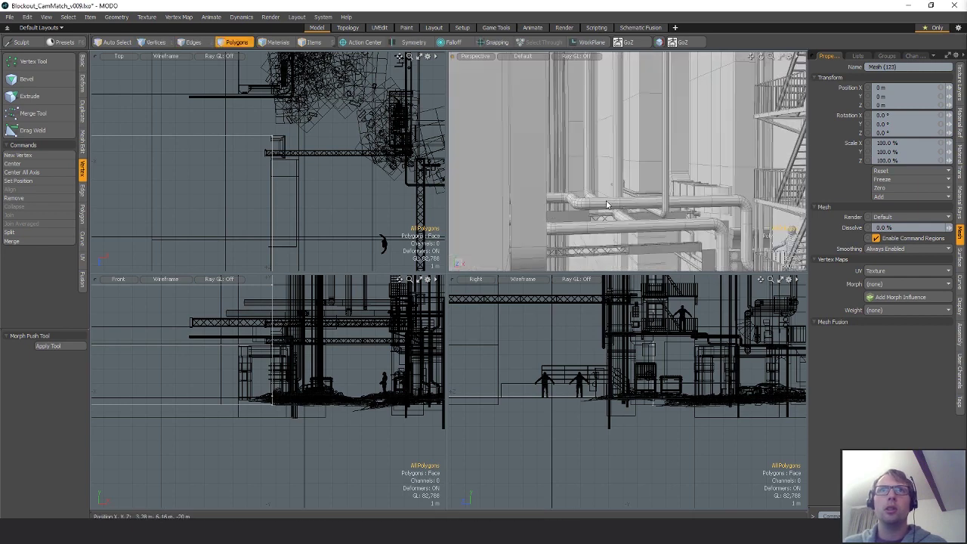
pyautogui.click(610, 200)
pyautogui.press('3')
pyautogui.doubleClick(610, 200)
pyautogui.keyDown('alt'); pyautogui.keyDown('shift'); pyautogui.moveTo(624, 371); pyautogui.dragTo(586, 430); pyautogui.keyUp('shift'); pyautogui.keyUp('alt')
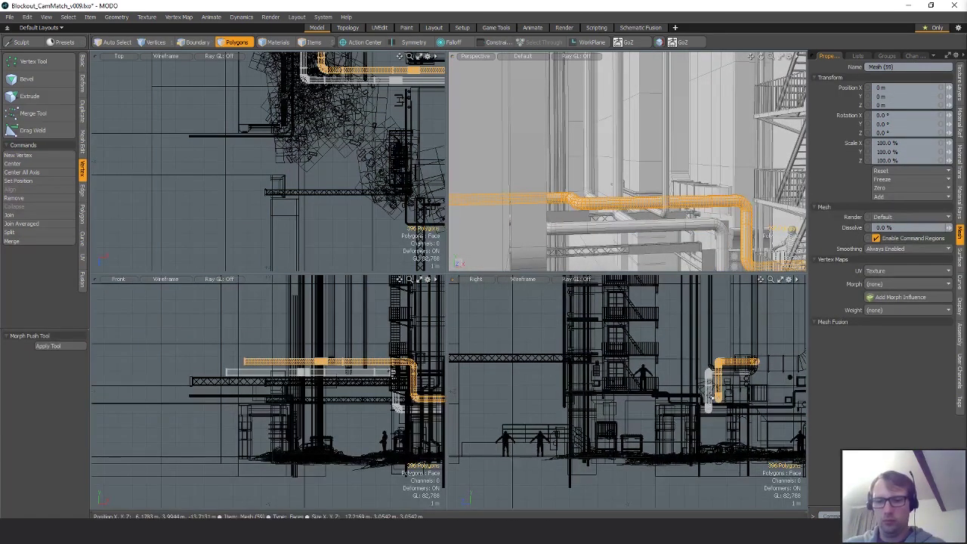
pyautogui.press('n')
pyautogui.hotkey('ctrl', 'v')
# - Raise the copied pipe along Y so it crosses the street at a higher storey beside the fire escape
pyautogui.keyDown('alt'); pyautogui.keyDown('shift'); pyautogui.moveTo(745, 344); pyautogui.dragTo(723, 410); pyautogui.keyUp('shift'); pyautogui.keyUp('alt')
pyautogui.press('w')
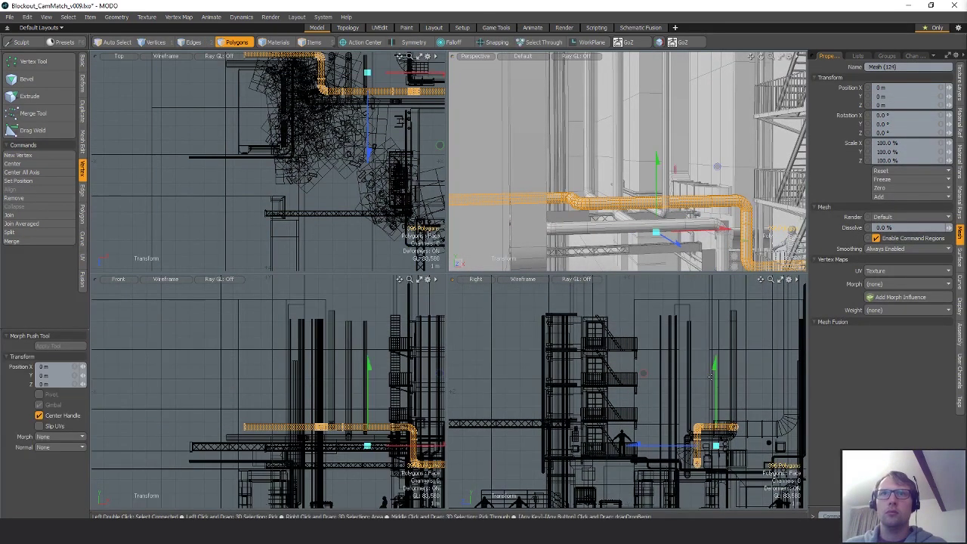
pyautogui.moveTo(715, 364); pyautogui.dragTo(715, 290)
pyautogui.press('q')
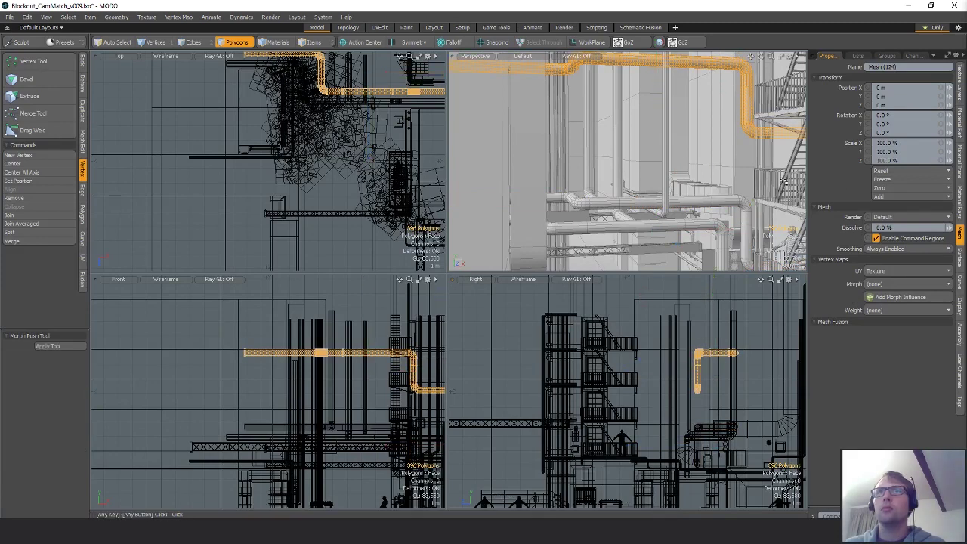
pyautogui.keyDown('alt'); pyautogui.moveTo(674, 159); pyautogui.dragTo(637, 75); pyautogui.keyUp('alt')
pyautogui.press('w')
pyautogui.press('q')
pyautogui.keyDown('alt'); pyautogui.keyDown('shift'); pyautogui.moveTo(647, 145); pyautogui.dragTo(627, 170); pyautogui.keyUp('shift'); pyautogui.keyUp('alt')
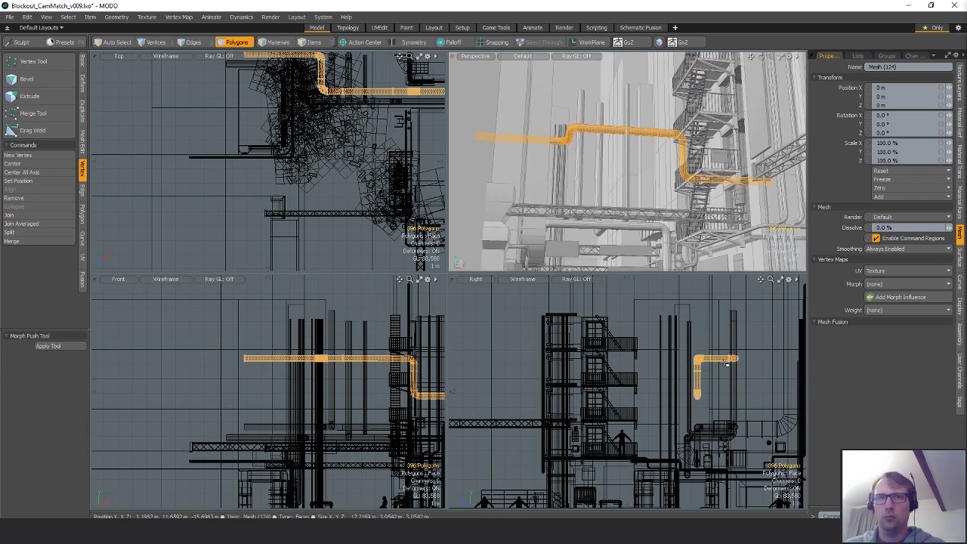
# - Duplicate the raised pipe and move the duplicate about 5 m further up along Y
pyautogui.keyDown('alt'); pyautogui.keyDown('shift'); pyautogui.moveTo(754, 383); pyautogui.dragTo(730, 412); pyautogui.keyUp('shift'); pyautogui.keyUp('alt')
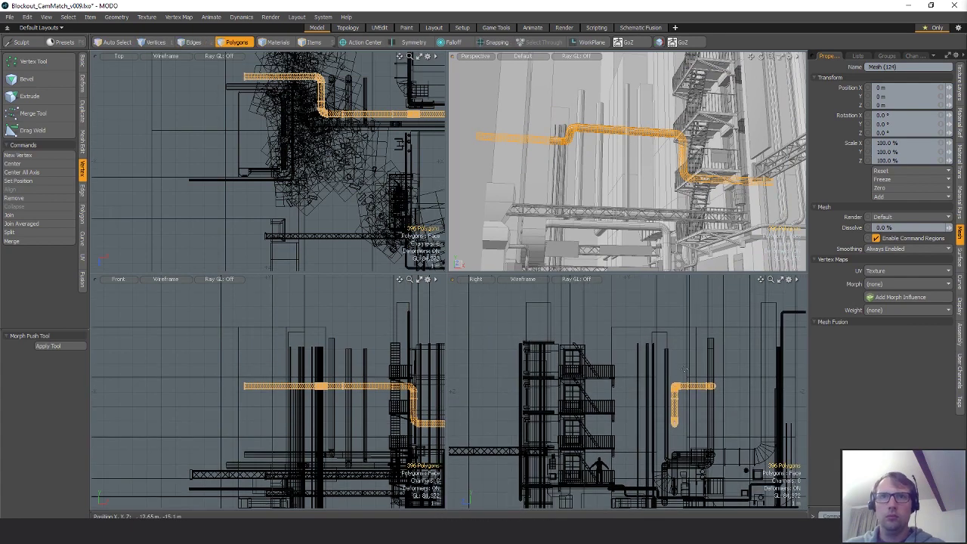
pyautogui.press('w')
pyautogui.moveTo(696, 350); pyautogui.dragTo(695, 278)
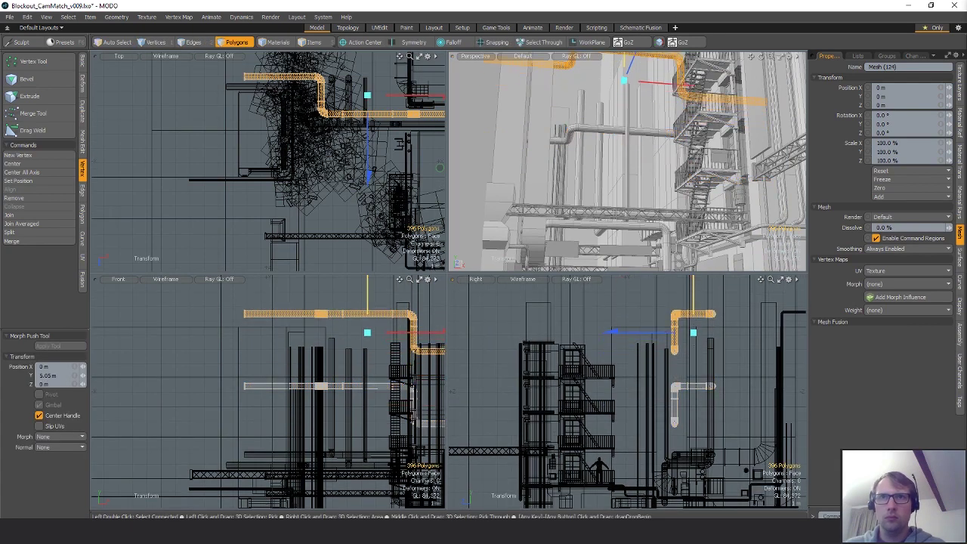
pyautogui.press('space')
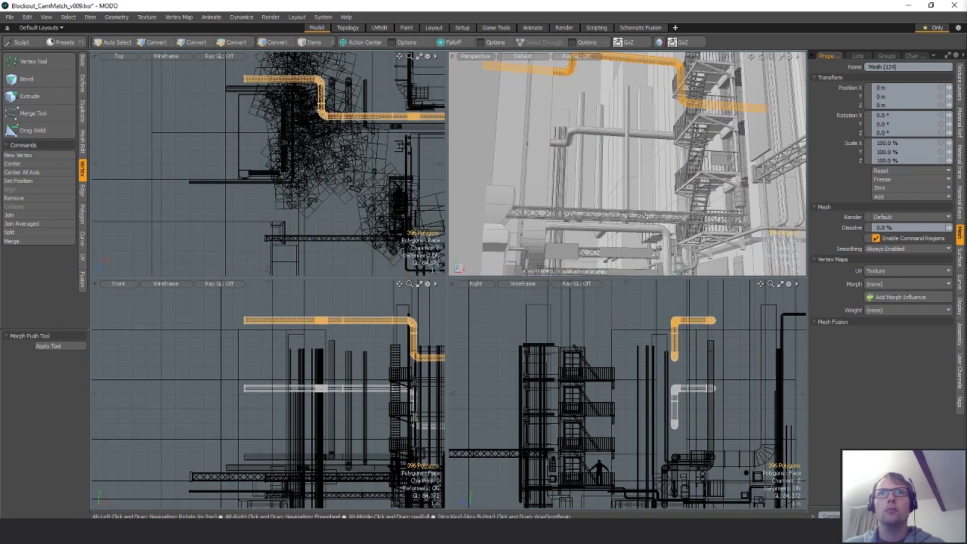
pyautogui.moveTo(638, 277); pyautogui.dragTo(637, 265)
pyautogui.click(632, 295)
# - Examine the street, the overhead truss and the corner building's facade from several angles
pyautogui.keyDown('alt'); pyautogui.moveTo(621, 170); pyautogui.dragTo(651, 185); pyautogui.keyUp('alt')
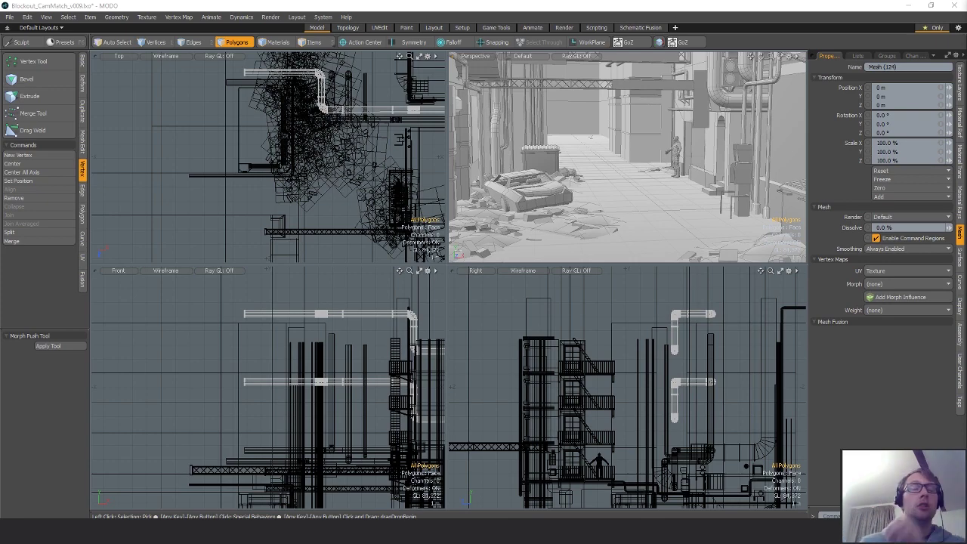
pyautogui.keyDown('alt'); pyautogui.moveTo(575, 182); pyautogui.dragTo(660, 160); pyautogui.keyUp('alt')
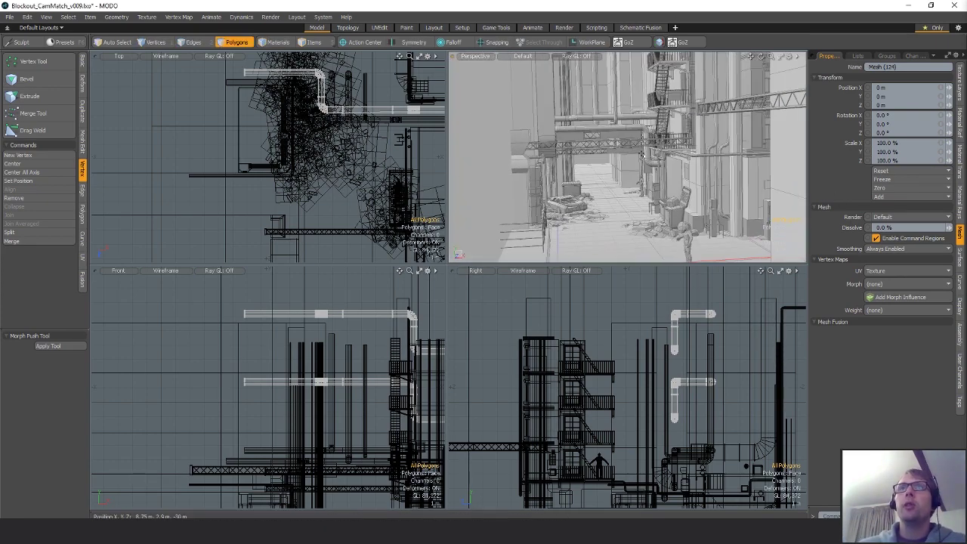
pyautogui.keyDown('alt'); pyautogui.moveTo(716, 128); pyautogui.dragTo(605, 98); pyautogui.keyUp('alt')
pyautogui.press('5')
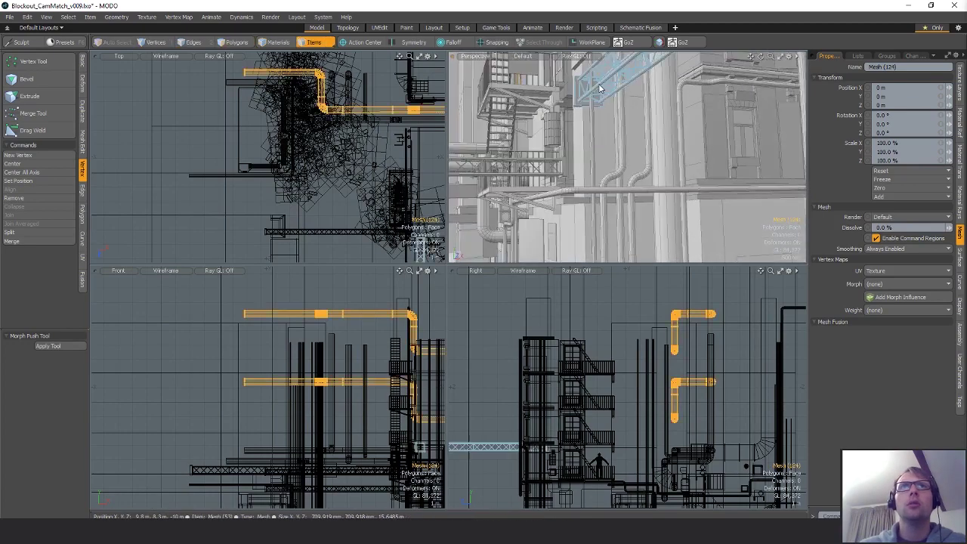
pyautogui.click(599, 82)
pyautogui.scroll(-3, 389, 236)
pyautogui.keyDown('alt'); pyautogui.moveTo(389, 236); pyautogui.dragTo(371, 205); pyautogui.keyUp('alt')
pyautogui.keyDown('alt'); pyautogui.moveTo(571, 107); pyautogui.dragTo(645, 129); pyautogui.keyUp('alt')
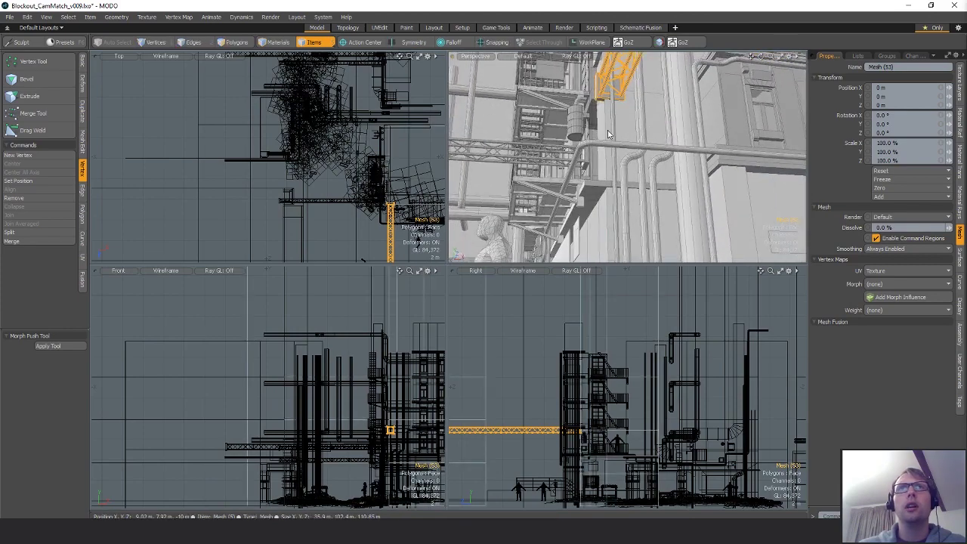
# - Select the wall polygons of the corner building block behind the fire escape
pyautogui.click(607, 133)
pyautogui.press('w')
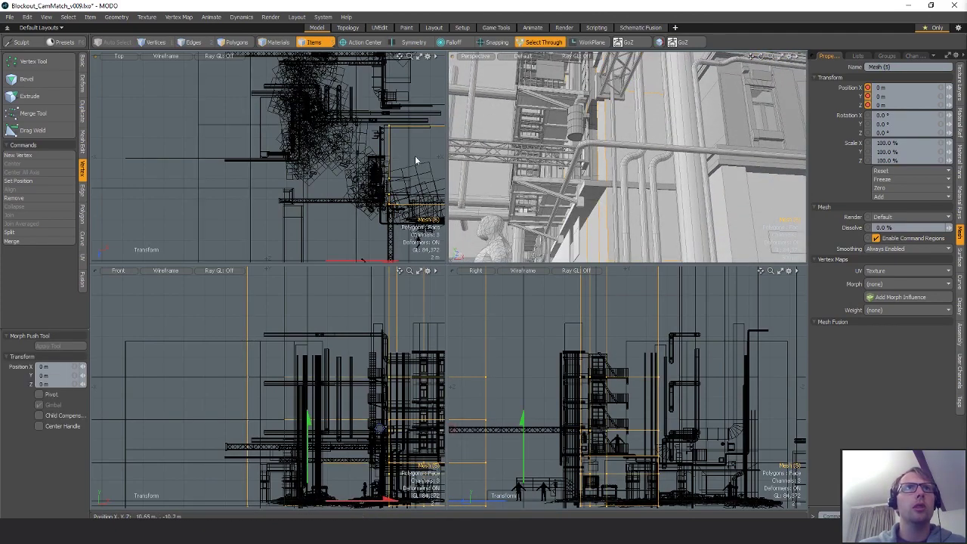
pyautogui.press('3')
pyautogui.moveTo(408, 159)
pyautogui.keyDown('ctrl'); pyautogui.keyDown('alt'); pyautogui.mouseDown()
pyautogui.moveTo(428, 160)
pyautogui.moveTo(408, 152)
pyautogui.mouseUp(); pyautogui.keyUp('alt'); pyautogui.keyUp('ctrl')
pyautogui.press('y')
pyautogui.keyDown('alt'); pyautogui.moveTo(596, 151); pyautogui.dragTo(636, 110); pyautogui.keyUp('alt')
pyautogui.keyDown('ctrl'); pyautogui.keyDown('alt'); pyautogui.moveTo(637, 110); pyautogui.dragTo(375, 194); pyautogui.keyUp('alt'); pyautogui.keyUp('ctrl')
pyautogui.press('space')
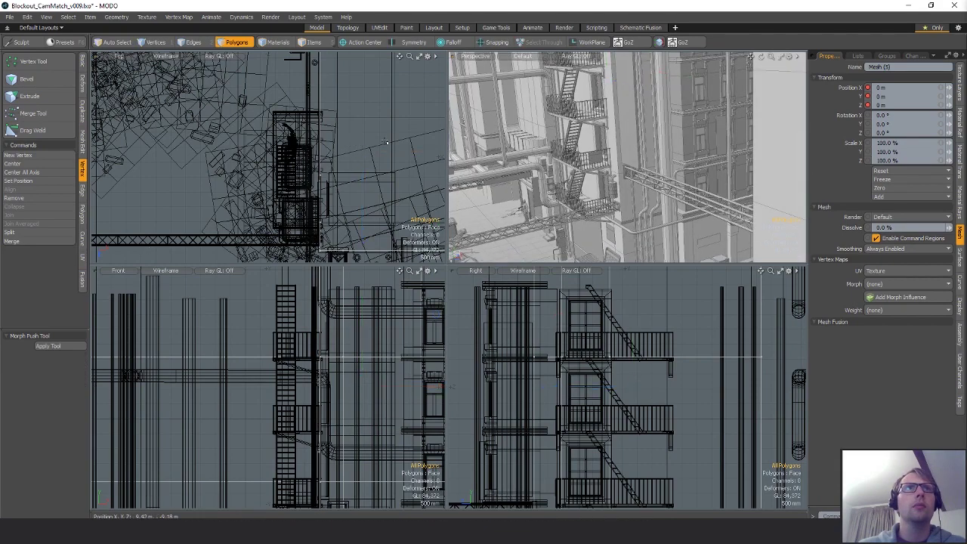
pyautogui.keyDown('ctrl'); pyautogui.keyDown('alt'); pyautogui.moveTo(582, 178); pyautogui.dragTo(650, 178); pyautogui.keyUp('alt'); pyautogui.keyUp('ctrl')
pyautogui.scroll(6, 649, 175)
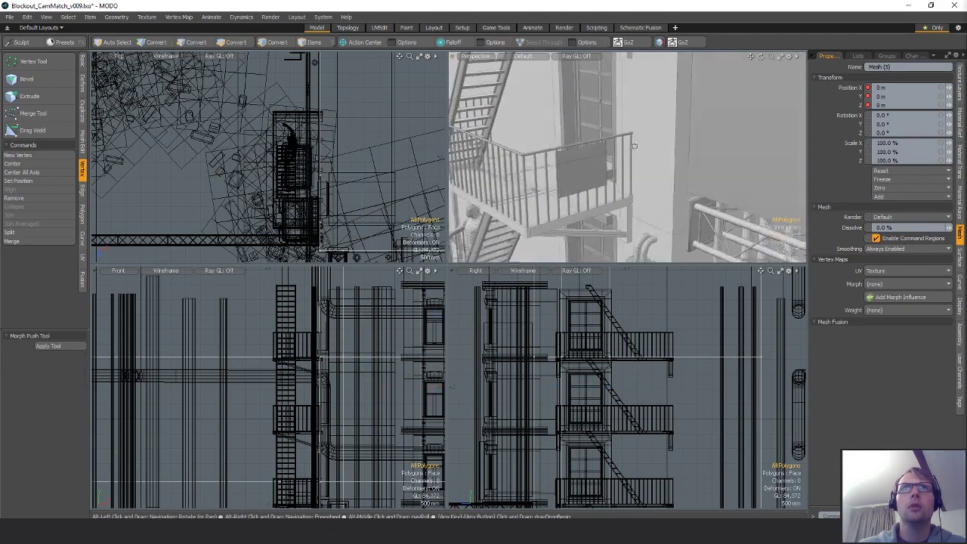
pyautogui.scroll(4, 650, 175)
pyautogui.click(673, 180)
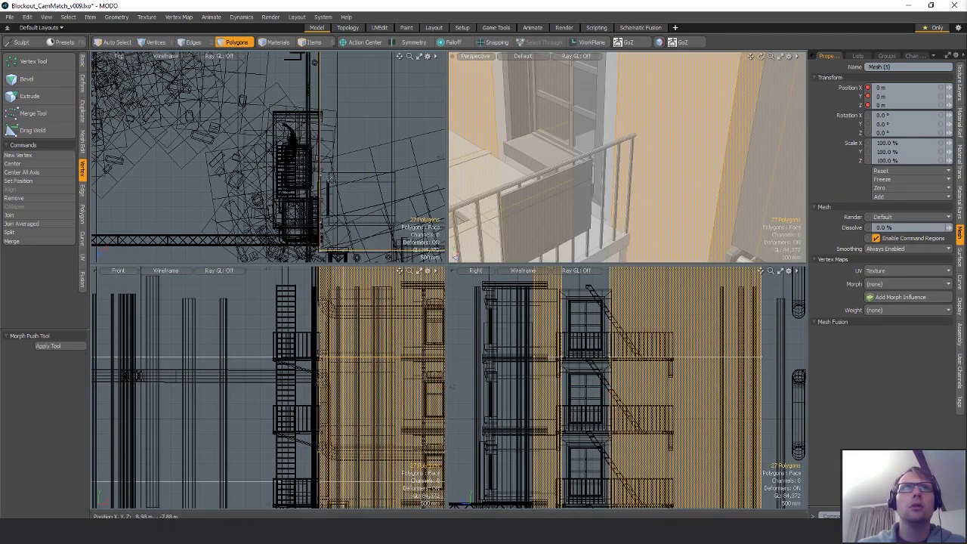
# - Nudge the selected building block slightly along X, away from the fire escape
pyautogui.scroll(5, 372, 160)
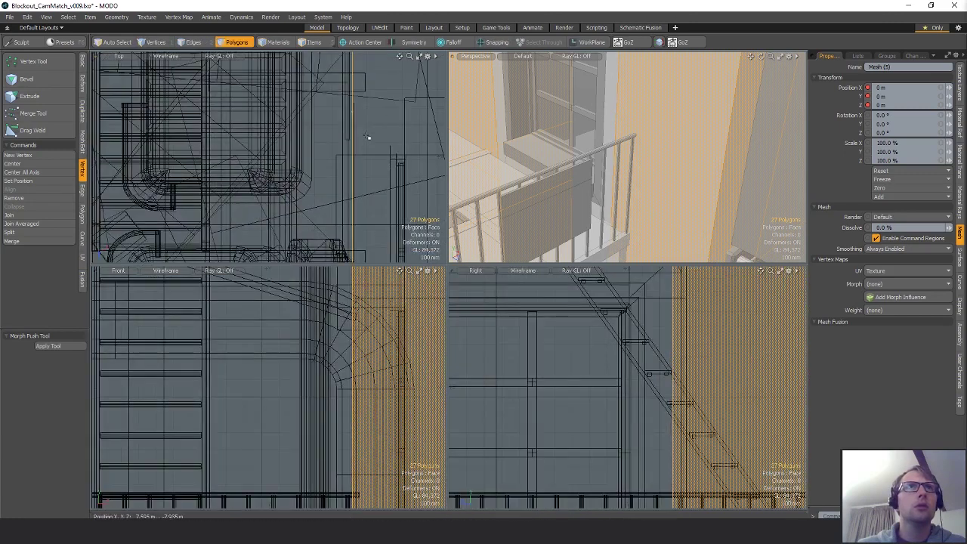
pyautogui.press('w')
pyautogui.moveTo(391, 154); pyautogui.dragTo(394, 154)
pyautogui.press('q')
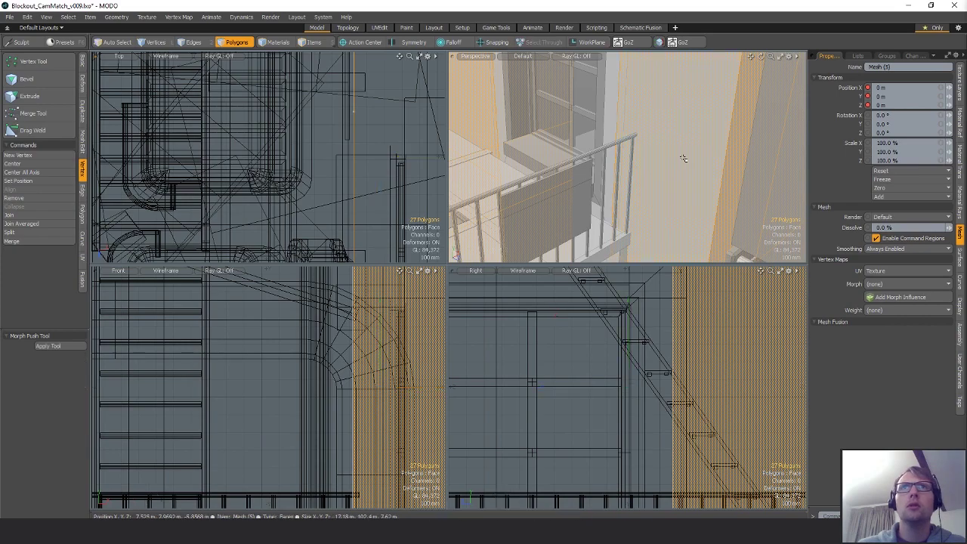
# - Clear the selection and examine the narrowed street and its overhead pipes from the fire escape corner and the street entrance
pyautogui.scroll(-6, 745, 156)
pyautogui.click(666, 187)
pyautogui.keyDown('alt'); pyautogui.moveTo(666, 187); pyautogui.dragTo(597, 177); pyautogui.keyUp('alt')
pyautogui.scroll(-4, 609, 151)
pyautogui.keyDown('alt'); pyautogui.keyDown('shift'); pyautogui.moveTo(327, 122); pyautogui.dragTo(349, 169); pyautogui.keyUp('shift'); pyautogui.keyUp('alt')
pyautogui.scroll(-8, 348, 168)
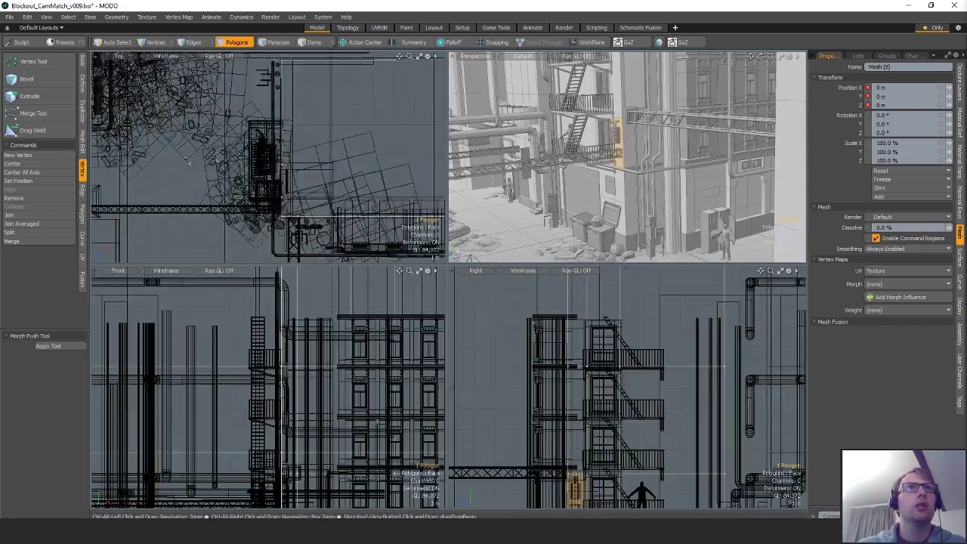
pyautogui.scroll(-5, 370, 172)
pyautogui.keyDown('alt'); pyautogui.moveTo(406, 177); pyautogui.dragTo(358, 154); pyautogui.keyUp('alt')
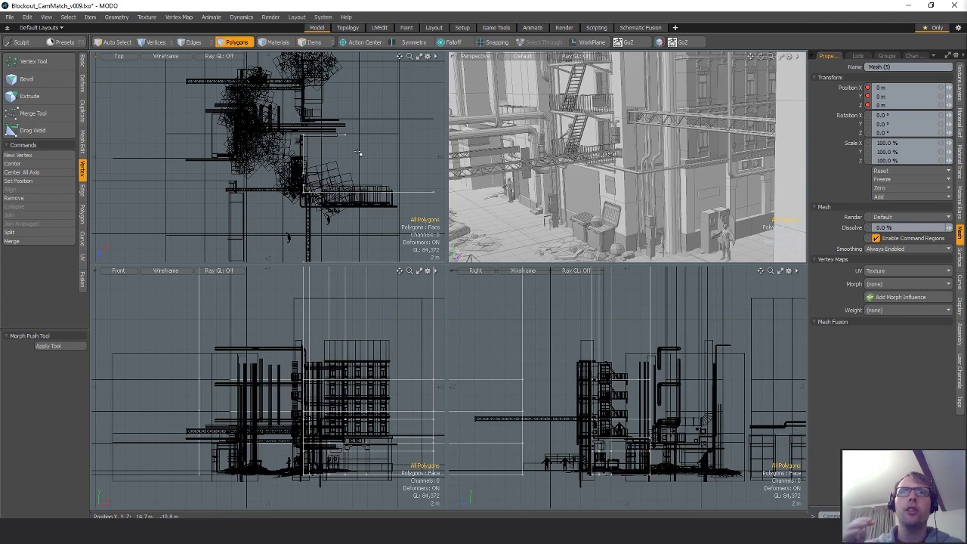
pyautogui.keyDown('alt'); pyautogui.moveTo(521, 160); pyautogui.dragTo(571, 176); pyautogui.keyUp('alt')
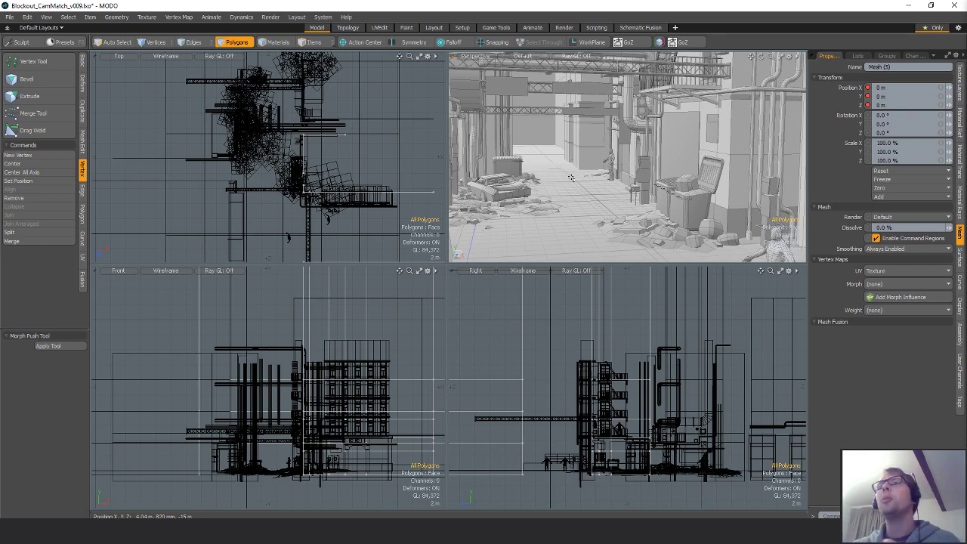
pyautogui.keyDown('alt'); pyautogui.moveTo(571, 178); pyautogui.dragTo(626, 165); pyautogui.keyUp('alt')
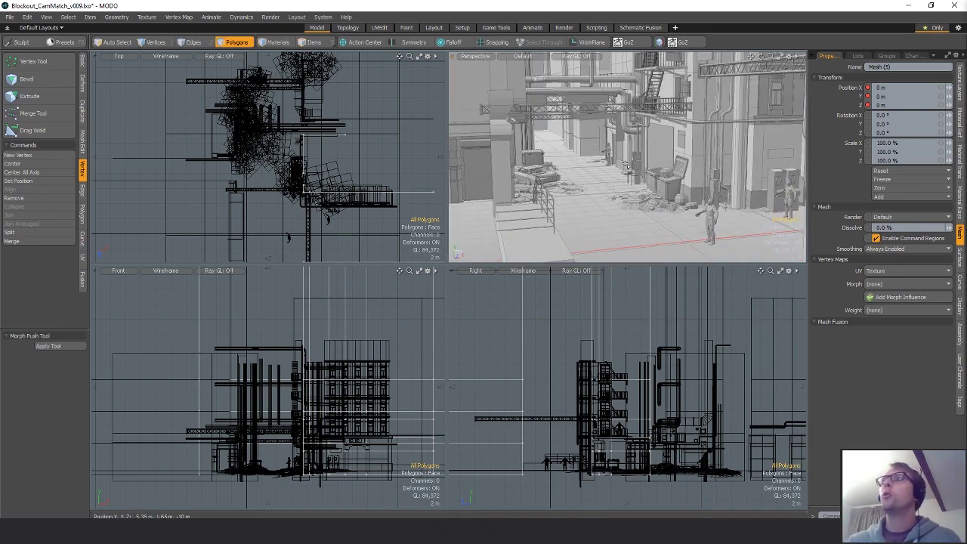
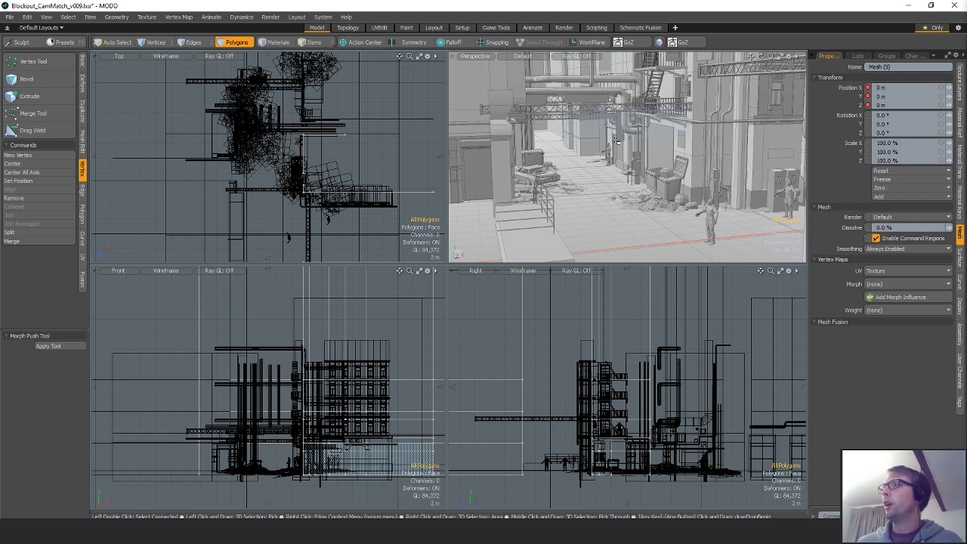
# - Examine the narrowed street, its overhead pipes and the truss at eye level from several angles
pyautogui.hotkey('ctrl', 'z')
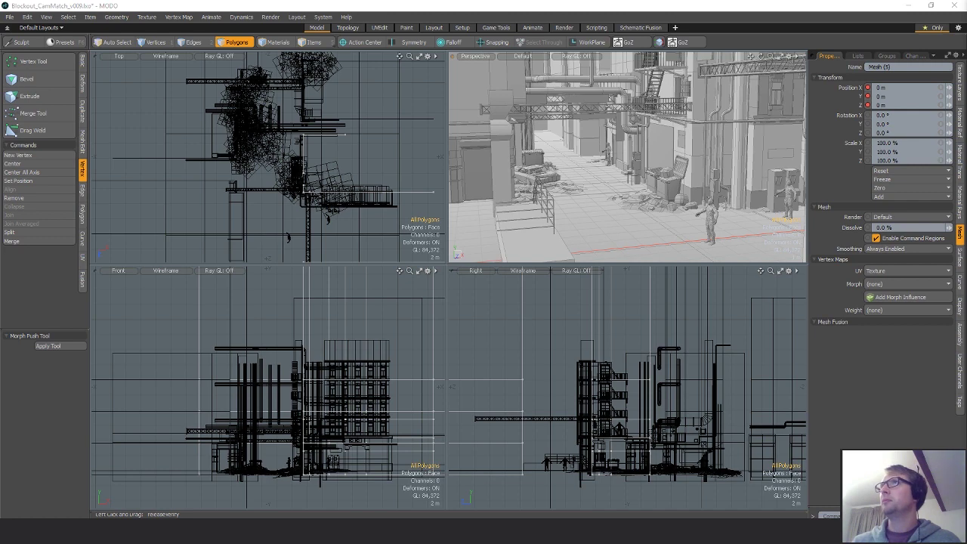
pyautogui.keyDown('alt'); pyautogui.moveTo(656, 131); pyautogui.dragTo(609, 119); pyautogui.keyUp('alt')
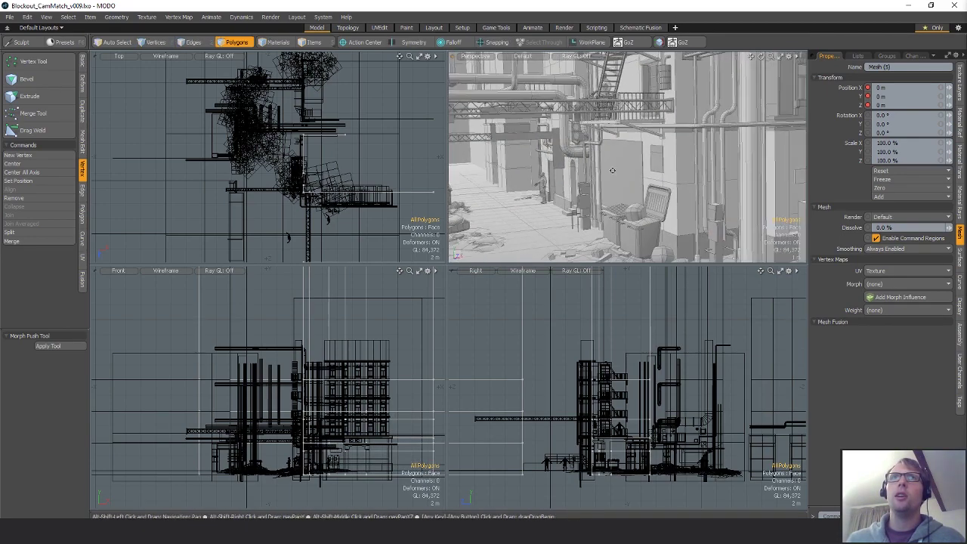
pyautogui.keyDown('alt'); pyautogui.moveTo(598, 157); pyautogui.dragTo(594, 191); pyautogui.keyUp('alt')
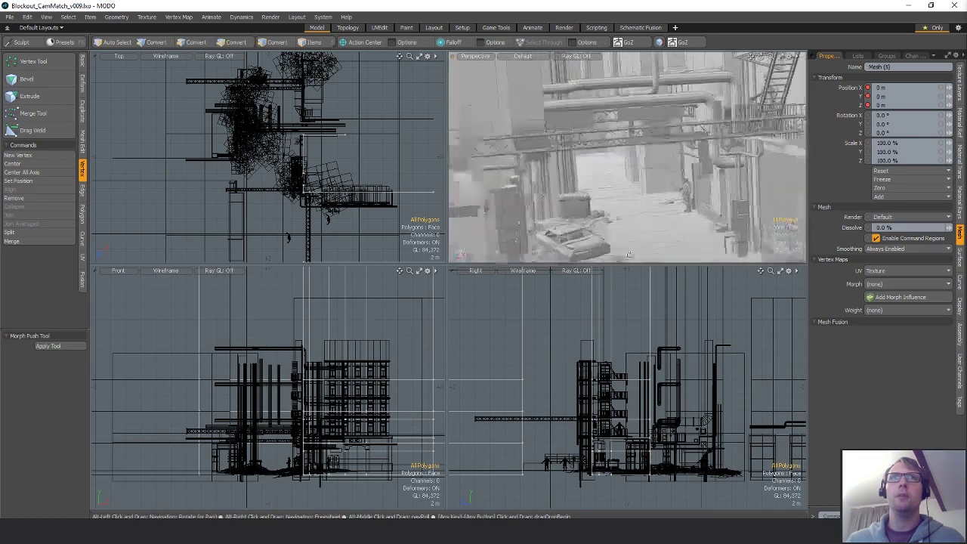
pyautogui.keyDown('alt'); pyautogui.moveTo(628, 254); pyautogui.dragTo(681, 182); pyautogui.keyUp('alt')
pyautogui.keyDown('alt'); pyautogui.moveTo(596, 148); pyautogui.dragTo(685, 197); pyautogui.keyUp('alt')
pyautogui.scroll(-4, 686, 200)
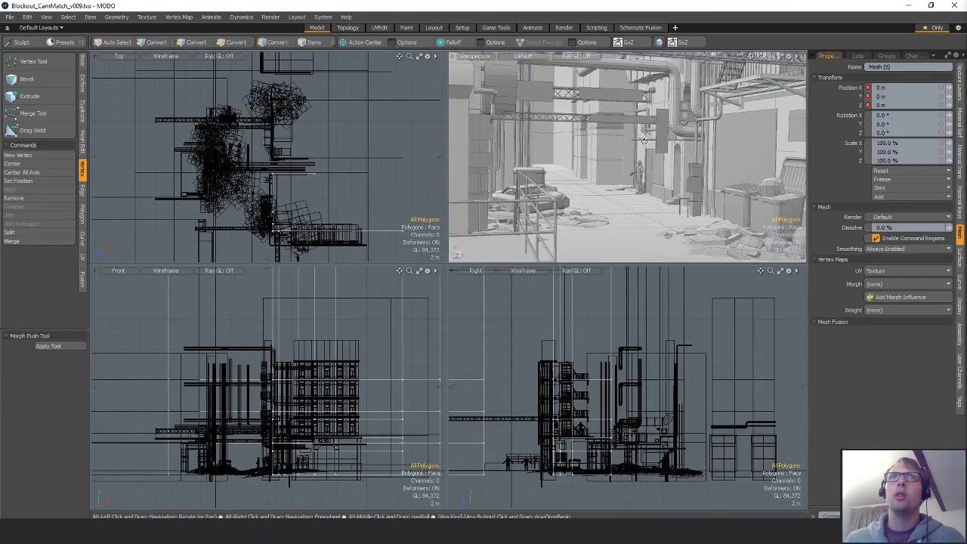
pyautogui.keyDown('alt'); pyautogui.moveTo(695, 206); pyautogui.dragTo(656, 195); pyautogui.keyUp('alt')
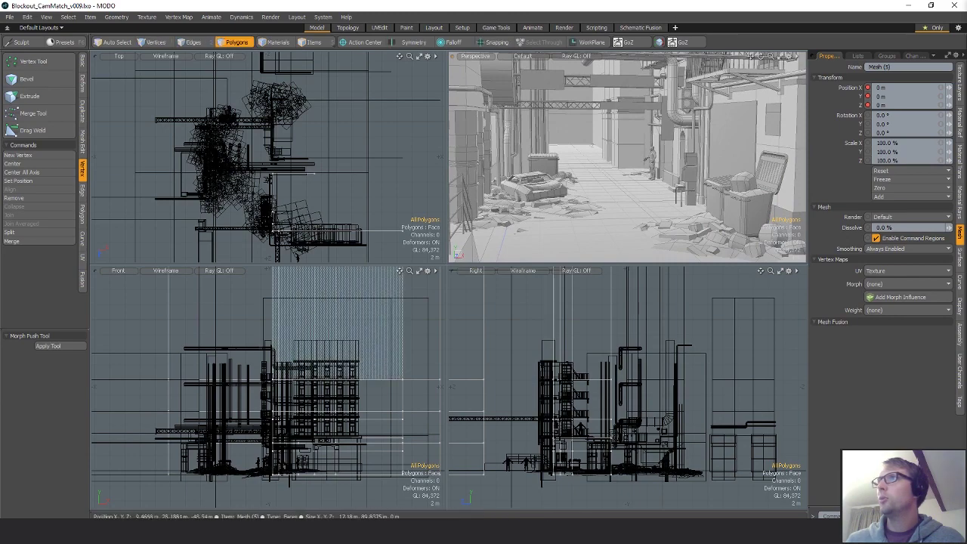
# - Bring in the floating concept camera view, enlarge it to check the blockout's matched framing, and move it off the viewports
pyautogui.moveTo(425, 87); pyautogui.dragTo(267, 99)
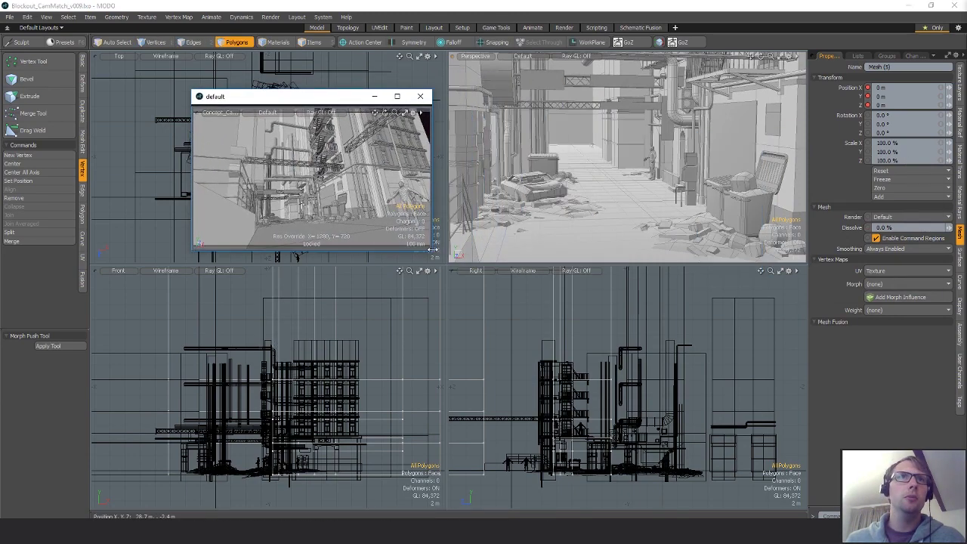
pyautogui.moveTo(432, 250); pyautogui.dragTo(676, 436)
pyautogui.moveTo(503, 98); pyautogui.dragTo(319, 49)
pyautogui.moveTo(492, 386); pyautogui.dragTo(422, 347)
pyautogui.moveTo(315, 53); pyautogui.dragTo(336, 54)
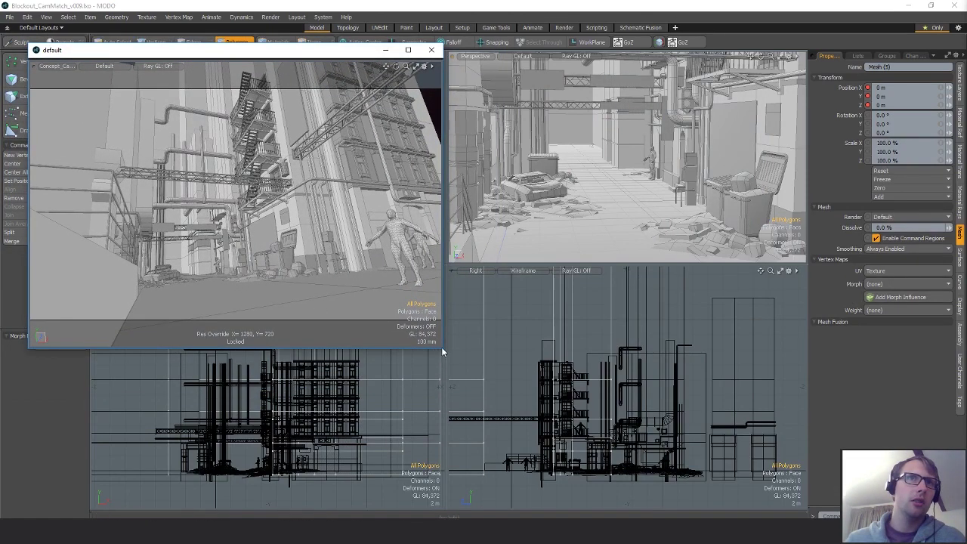
pyautogui.moveTo(435, 341); pyautogui.dragTo(305, 239)
pyautogui.moveTo(206, 52); pyautogui.dragTo(0, 54)
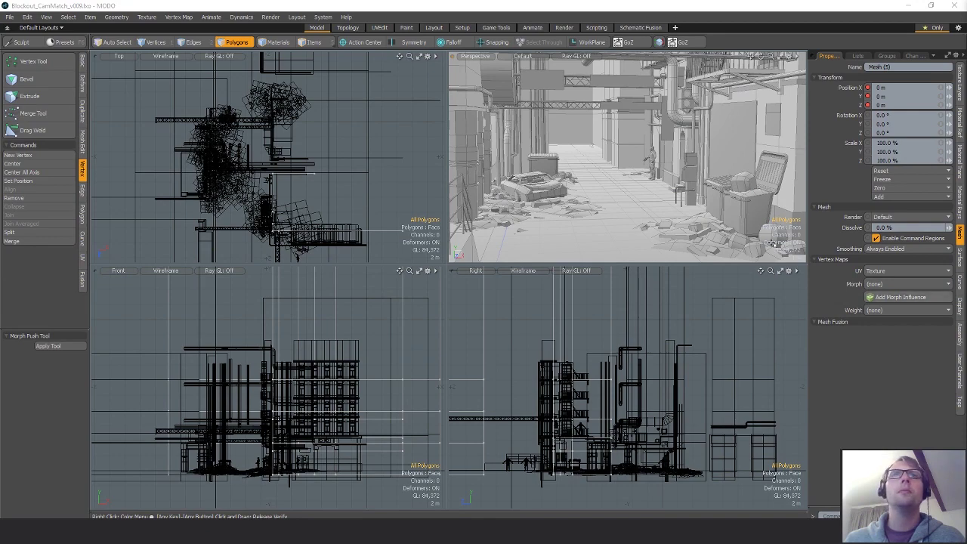
# - Bring in the Beyond_Human_Concept image from Windows Photo Viewer and place it below the perspective view to compare it with the street
pyautogui.keyDown('alt'); pyautogui.moveTo(639, 155); pyautogui.dragTo(601, 183); pyautogui.keyUp('alt')
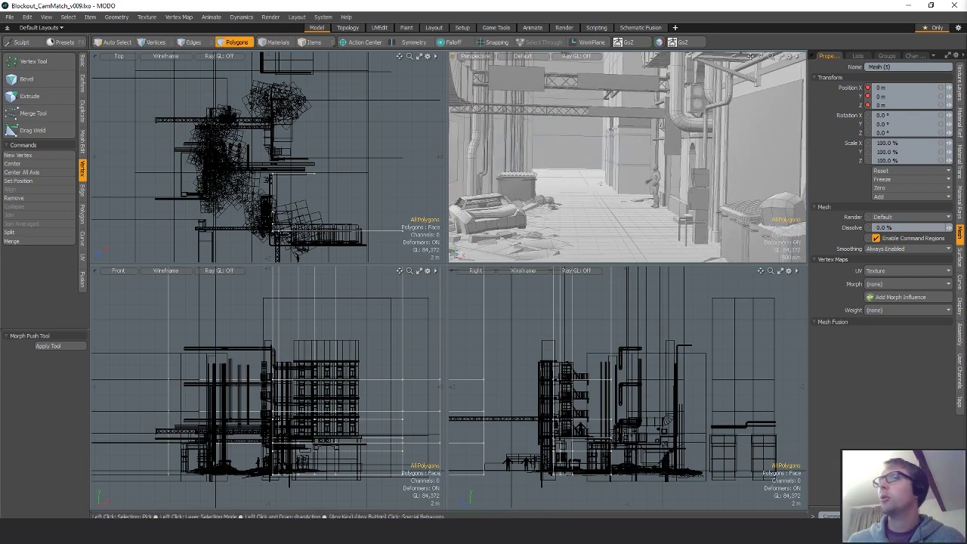
pyautogui.moveTo(966, 128); pyautogui.dragTo(412, 133)
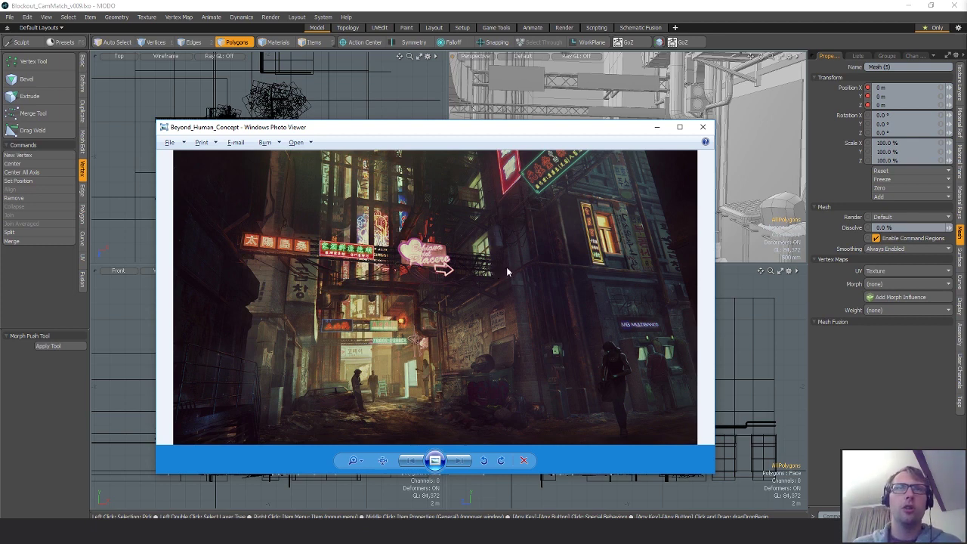
pyautogui.moveTo(436, 130); pyautogui.dragTo(402, 93)
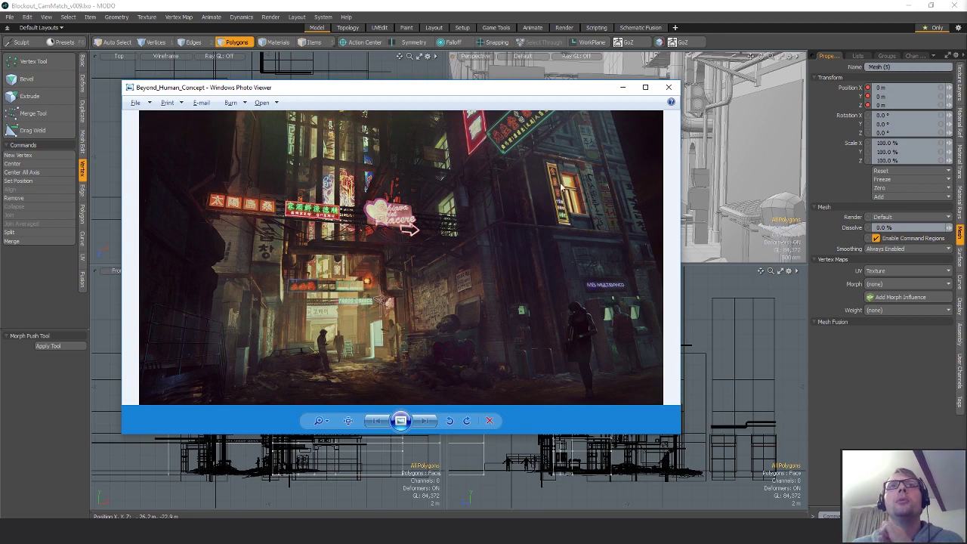
pyautogui.moveTo(566, 89); pyautogui.dragTo(562, 229)
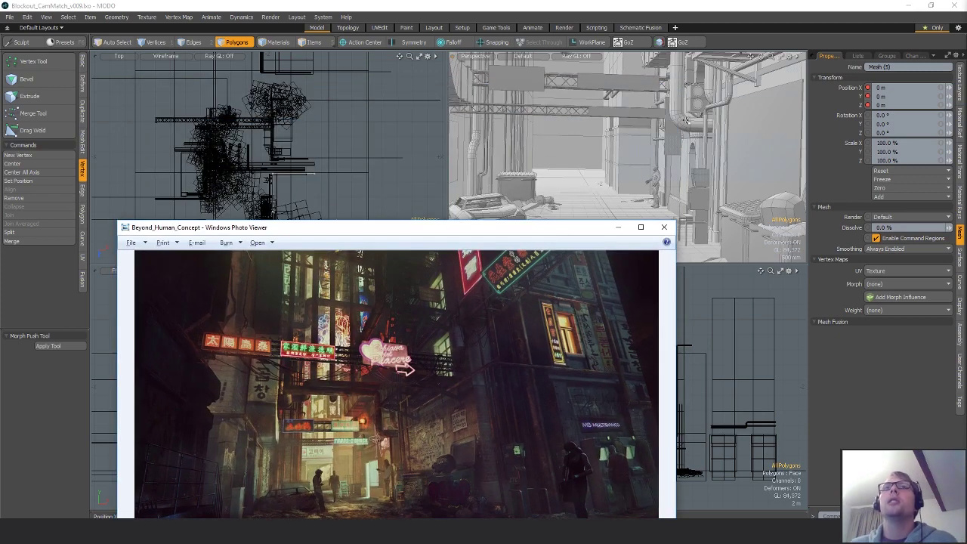
# - Switch to vertex selection while examining the overhead truss, the corner building's facade and the street entrance up close and from afar
pyautogui.keyDown('alt'); pyautogui.moveTo(686, 121); pyautogui.dragTo(642, 178); pyautogui.keyUp('alt')
pyautogui.scroll(-5, 665, 136)
pyautogui.scroll(3, 642, 177)
pyautogui.keyDown('alt'); pyautogui.keyDown('shift'); pyautogui.moveTo(642, 129); pyautogui.dragTo(665, 181); pyautogui.keyUp('shift'); pyautogui.keyUp('alt')
pyautogui.scroll(4, 667, 183)
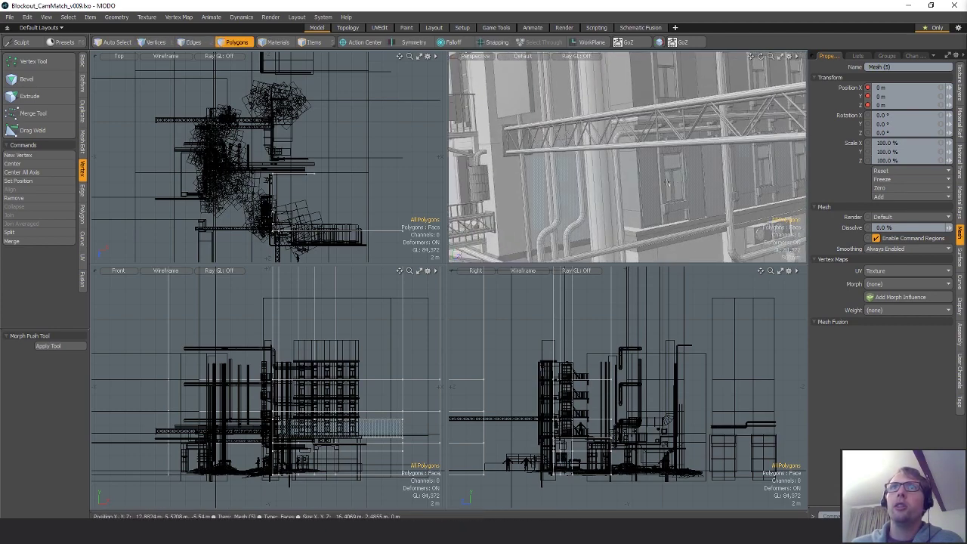
pyautogui.press('1')
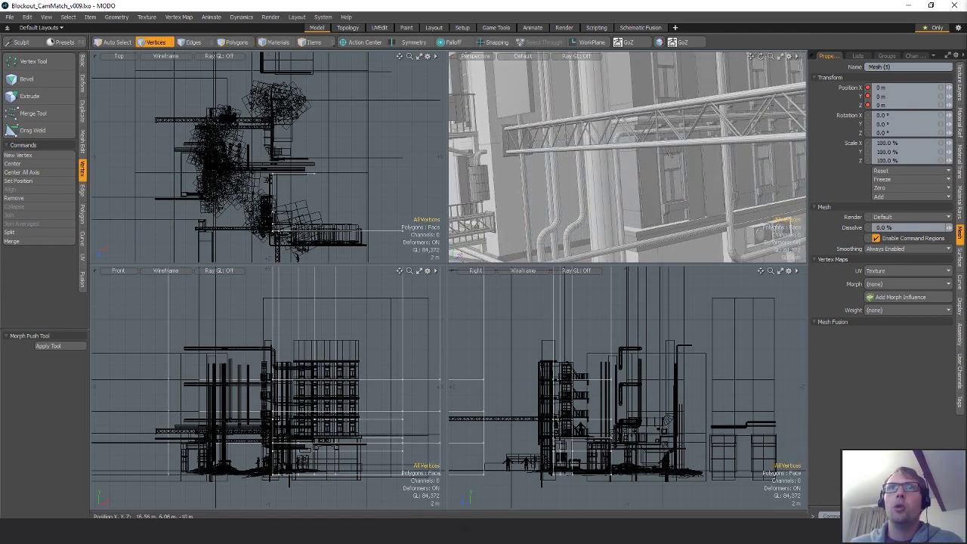
pyautogui.keyDown('alt'); pyautogui.moveTo(664, 153); pyautogui.dragTo(526, 224); pyautogui.keyUp('alt')
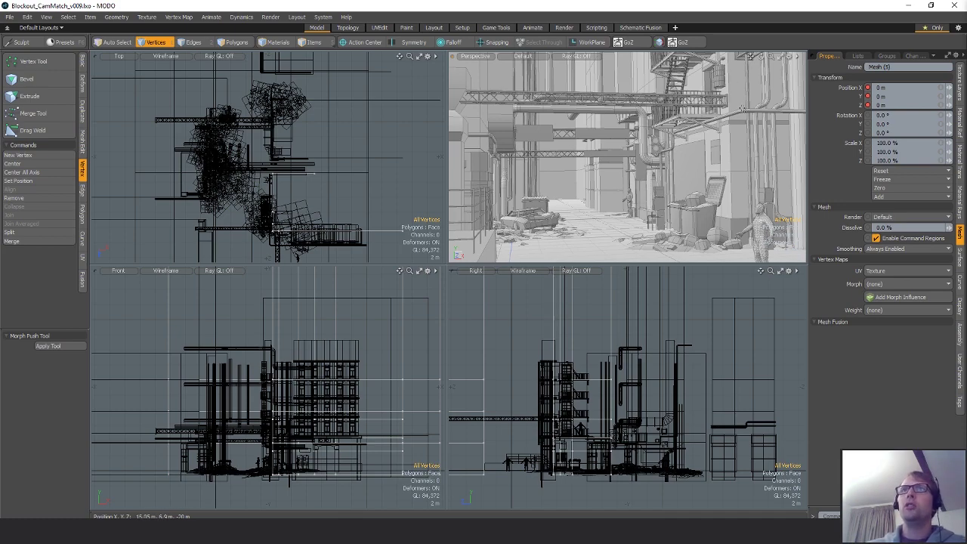
pyautogui.keyDown('alt'); pyautogui.moveTo(744, 112); pyautogui.dragTo(596, 155); pyautogui.keyUp('alt')
pyautogui.scroll(5, 744, 143)
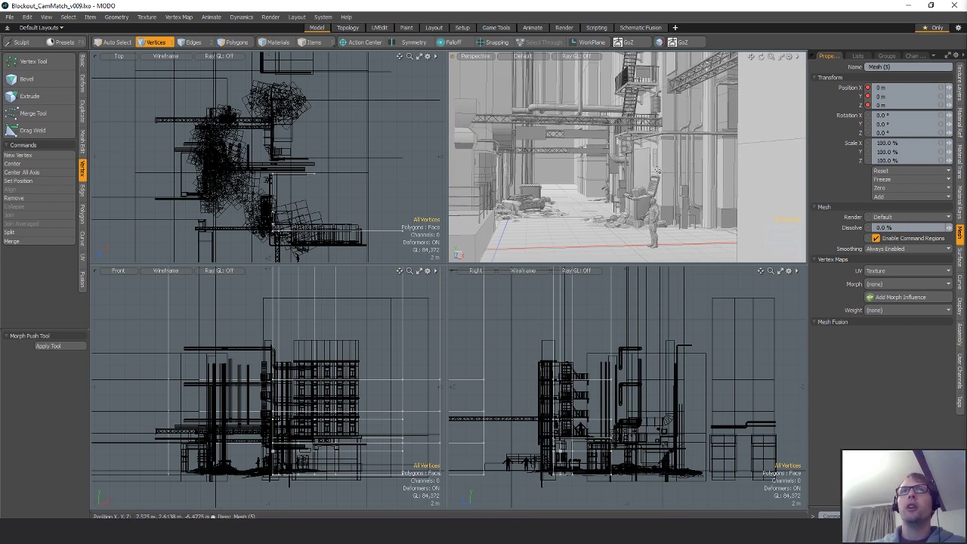
pyautogui.keyDown('alt'); pyautogui.moveTo(661, 170); pyautogui.dragTo(632, 181); pyautogui.keyUp('alt')
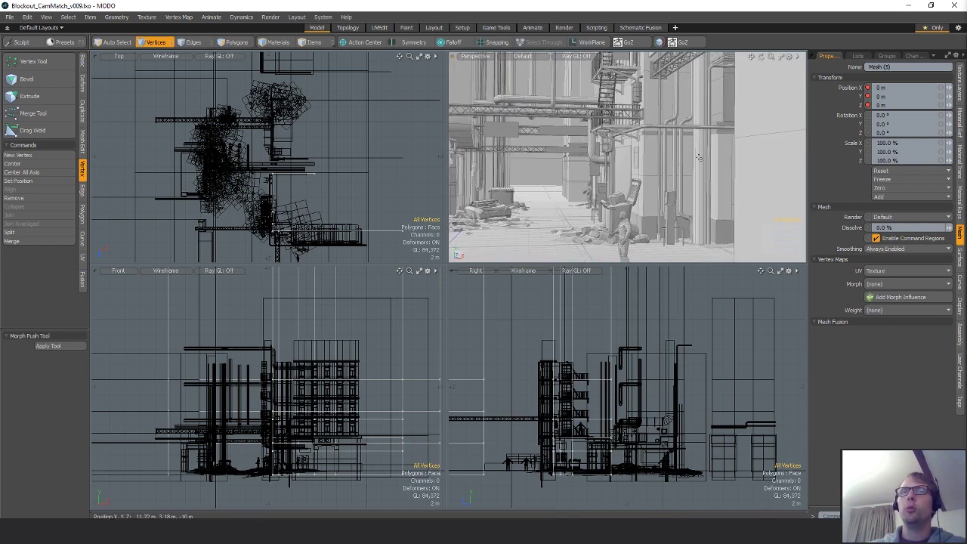
pyautogui.keyDown('alt'); pyautogui.moveTo(668, 136); pyautogui.dragTo(631, 184); pyautogui.keyUp('alt')
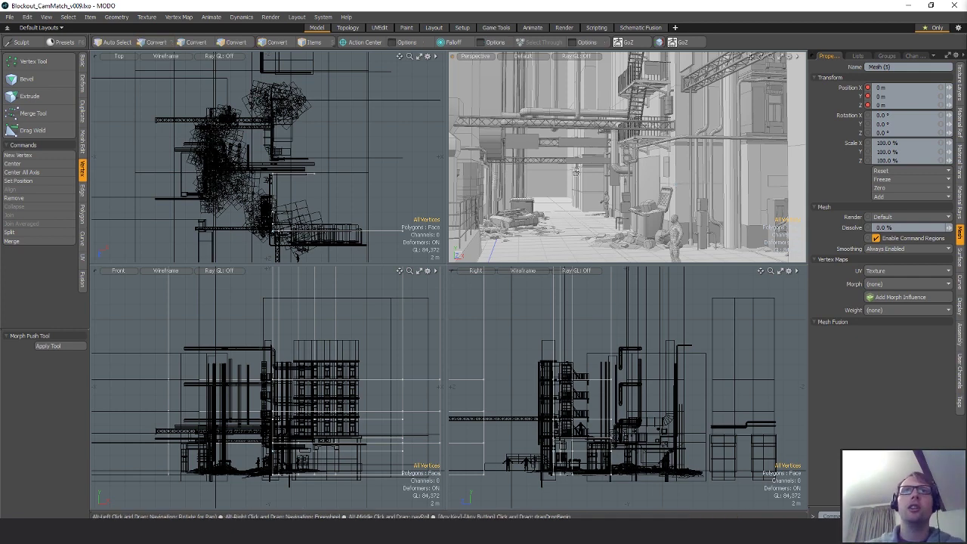
pyautogui.keyDown('alt'); pyautogui.moveTo(676, 185); pyautogui.dragTo(648, 182); pyautogui.keyUp('alt')
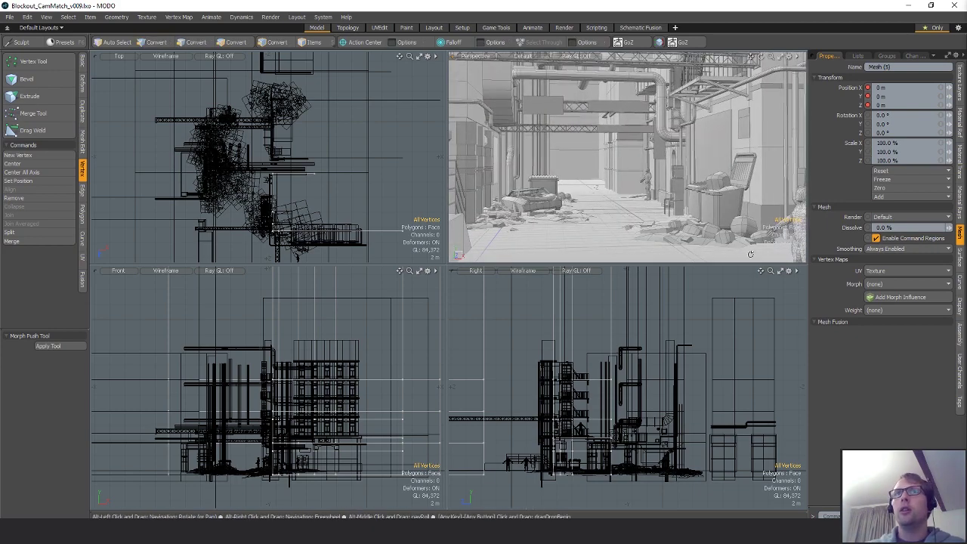
# - Switch back to the Beyond_Human_Concept image and shrink it to fit beside the perspective view for comparison
pyautogui.hotkey('alt', 'Tab')
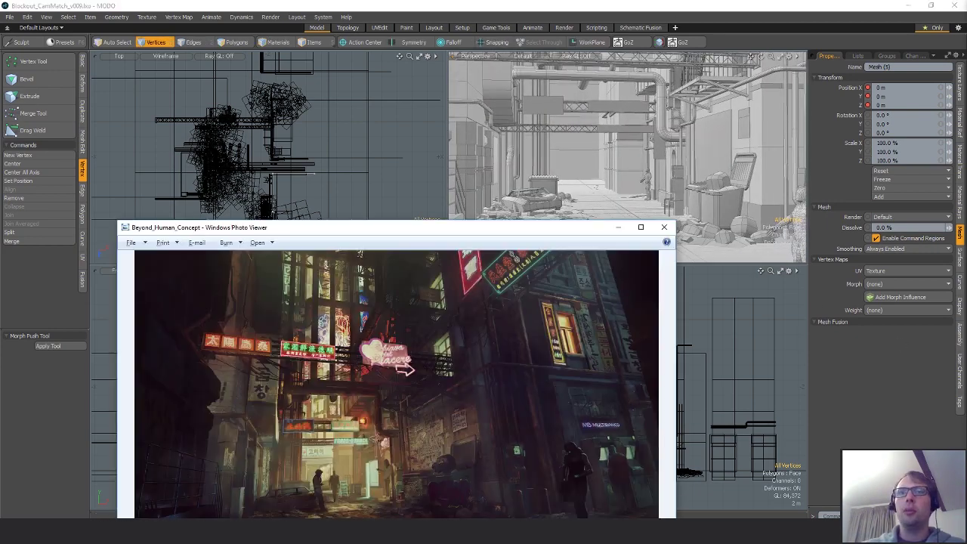
pyautogui.moveTo(548, 235); pyautogui.dragTo(501, 79)
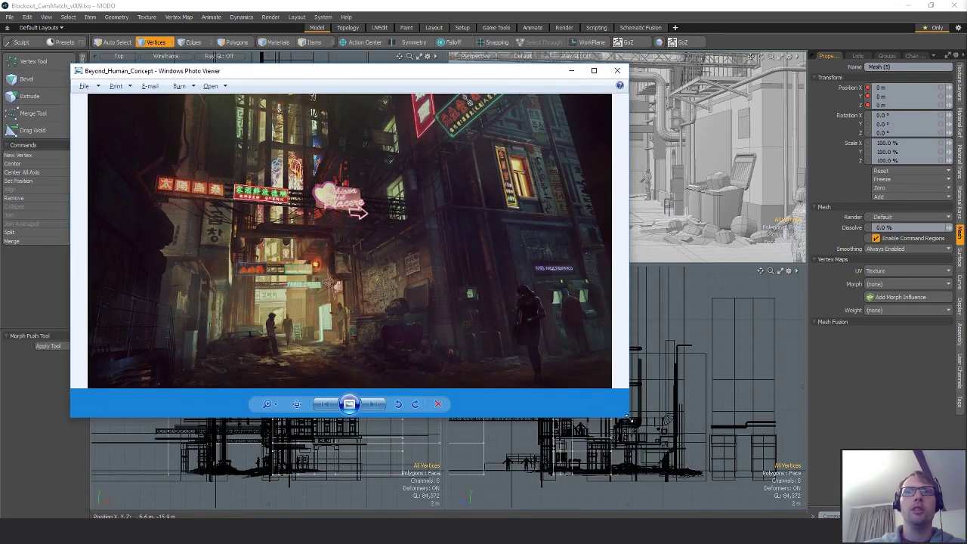
pyautogui.moveTo(628, 418); pyautogui.dragTo(473, 352)
pyautogui.moveTo(381, 76); pyautogui.dragTo(355, 38)
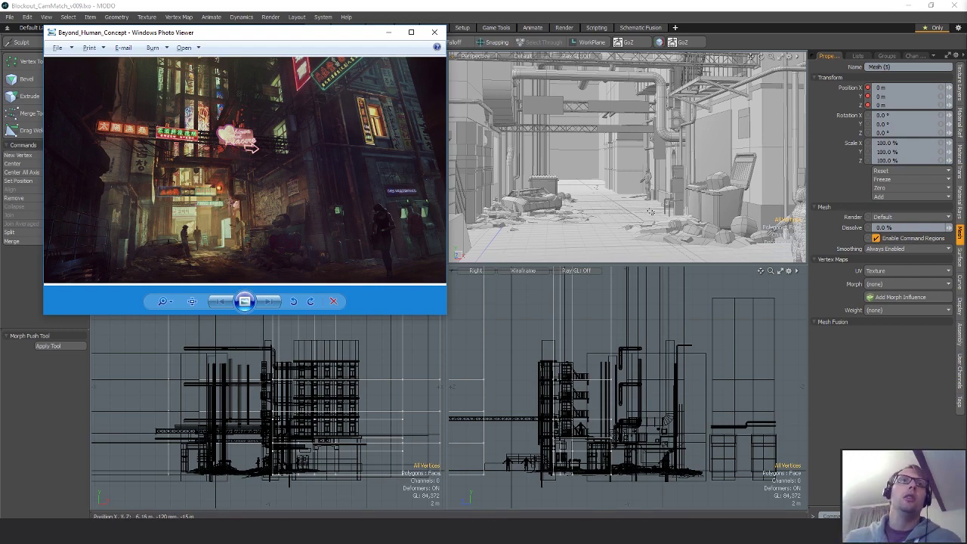
# - Examine the street floor, rubble piles, dumpsters, wrecked car and entrance railing from above and from the street entrance
pyautogui.keyDown('alt'); pyautogui.moveTo(610, 195); pyautogui.dragTo(584, 147); pyautogui.keyUp('alt')
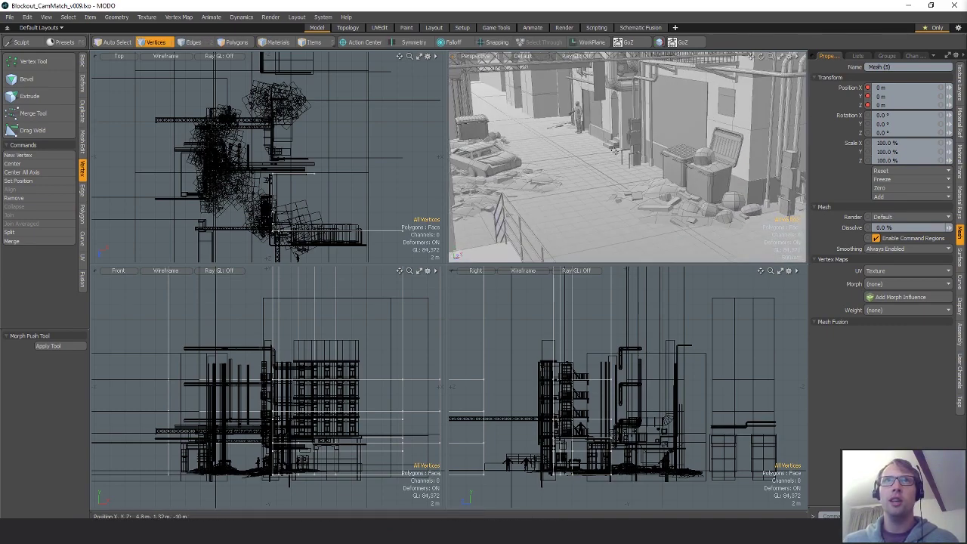
pyautogui.keyDown('alt'); pyautogui.moveTo(623, 159); pyautogui.dragTo(599, 151); pyautogui.keyUp('alt')
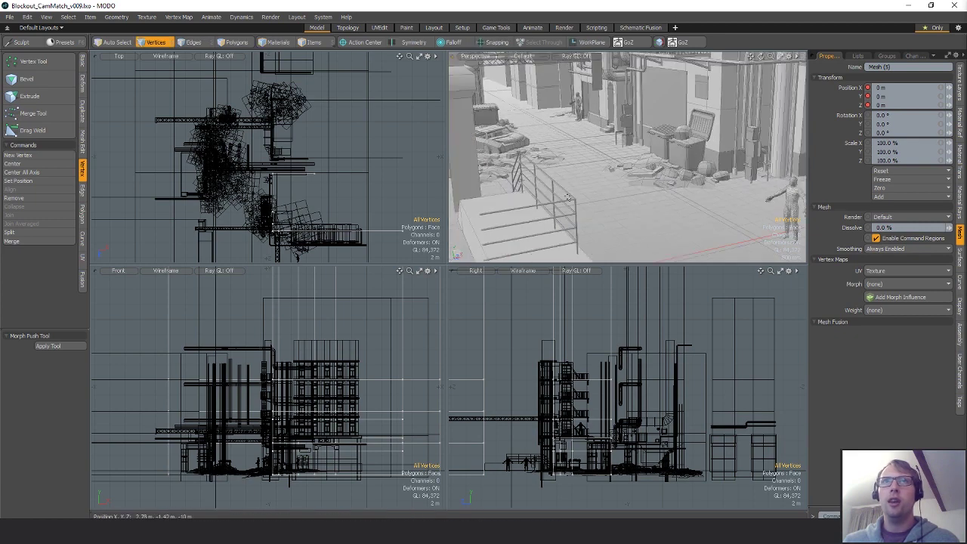
pyautogui.keyDown('alt'); pyautogui.moveTo(730, 219); pyautogui.dragTo(687, 162); pyautogui.keyUp('alt')
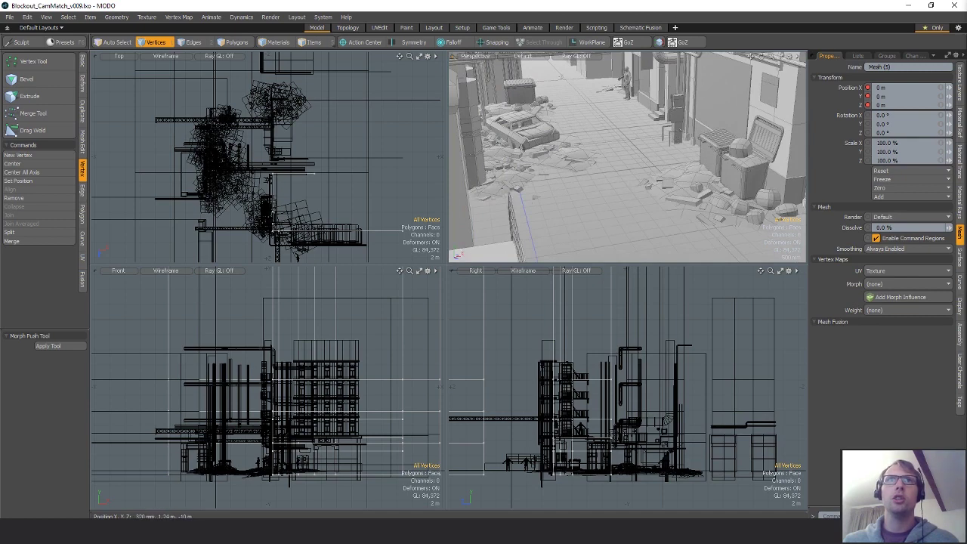
pyautogui.keyDown('alt'); pyautogui.moveTo(553, 161); pyautogui.dragTo(589, 119); pyautogui.keyUp('alt')
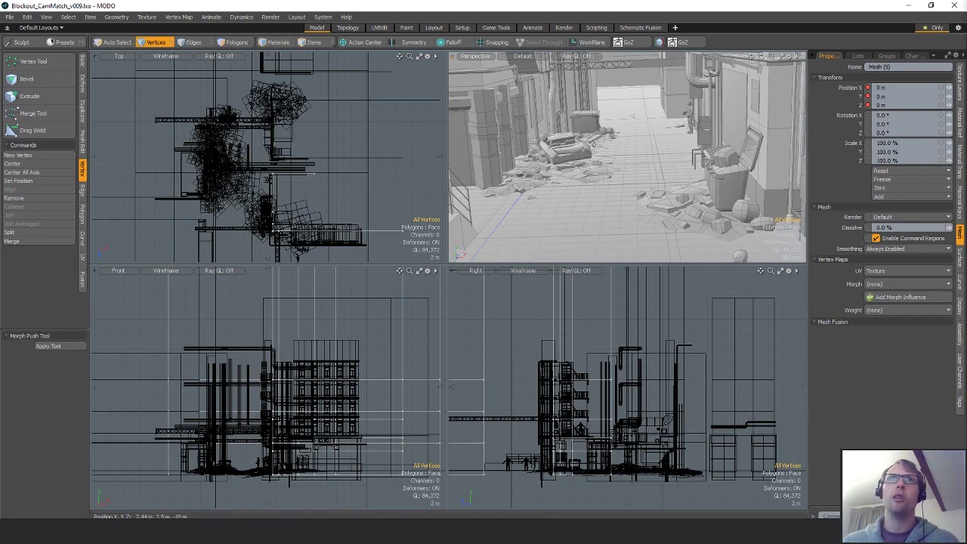
pyautogui.keyDown('alt'); pyautogui.moveTo(591, 191); pyautogui.dragTo(621, 172); pyautogui.keyUp('alt')
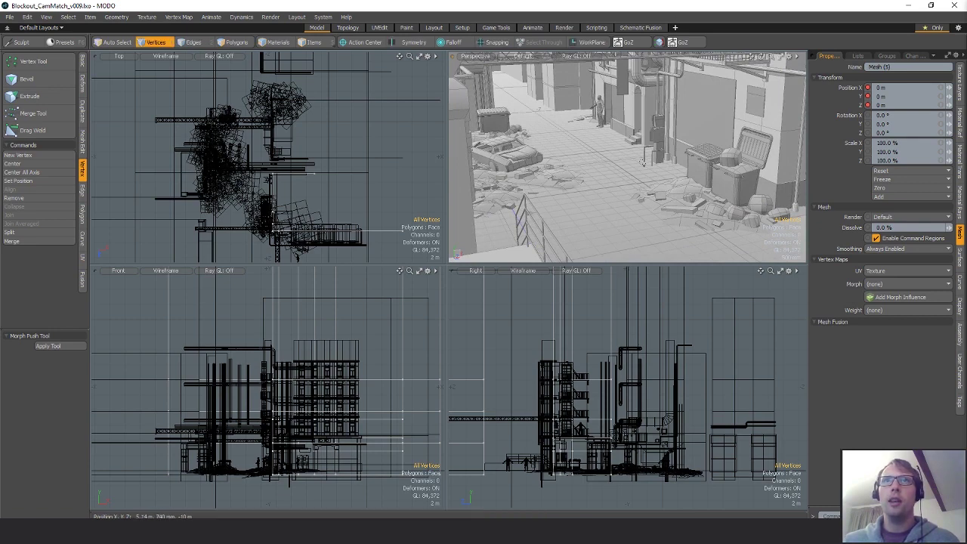
pyautogui.keyDown('alt'); pyautogui.moveTo(660, 164); pyautogui.dragTo(715, 204); pyautogui.keyUp('alt')
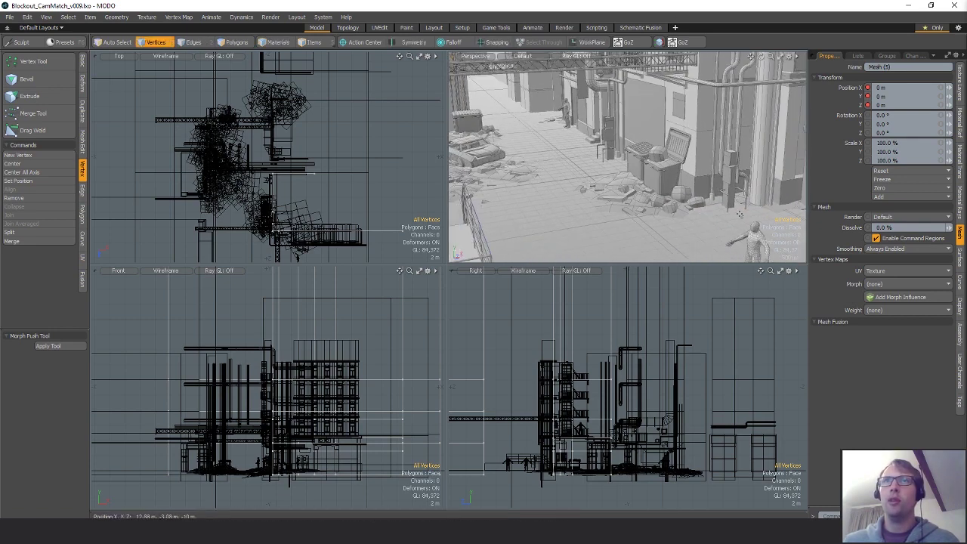
pyautogui.keyDown('alt'); pyautogui.moveTo(744, 238); pyautogui.dragTo(621, 166); pyautogui.keyUp('alt')
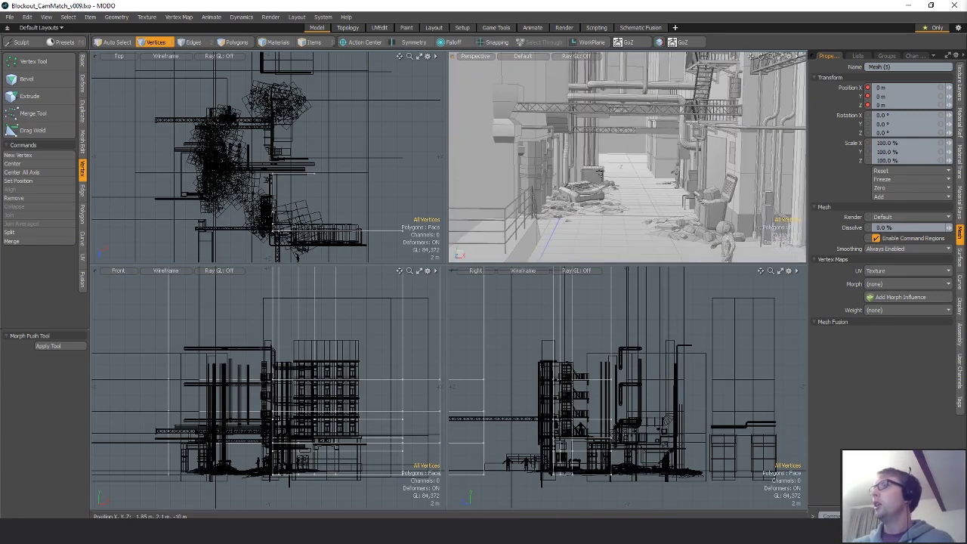